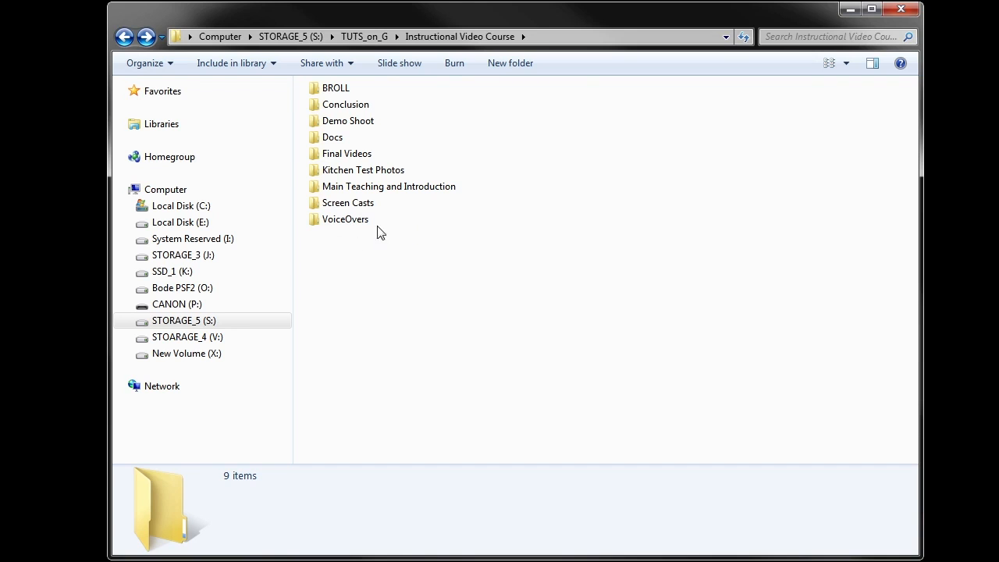
Inspect the VoiceOvers subfolder, widening the Type column, then return to Instructional Video Course
{"action": "double_click", "coordinate": [341, 226]}
{"action": "double_click", "coordinate": [357, 110]}
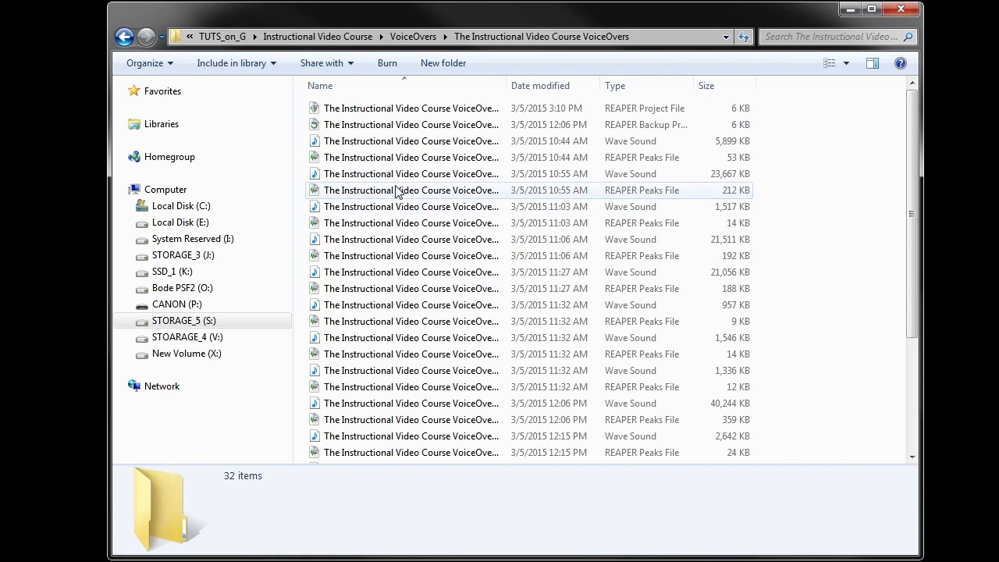
{"action": "left_click_drag", "start_coordinate": [694, 85], "coordinate": [732, 94]}
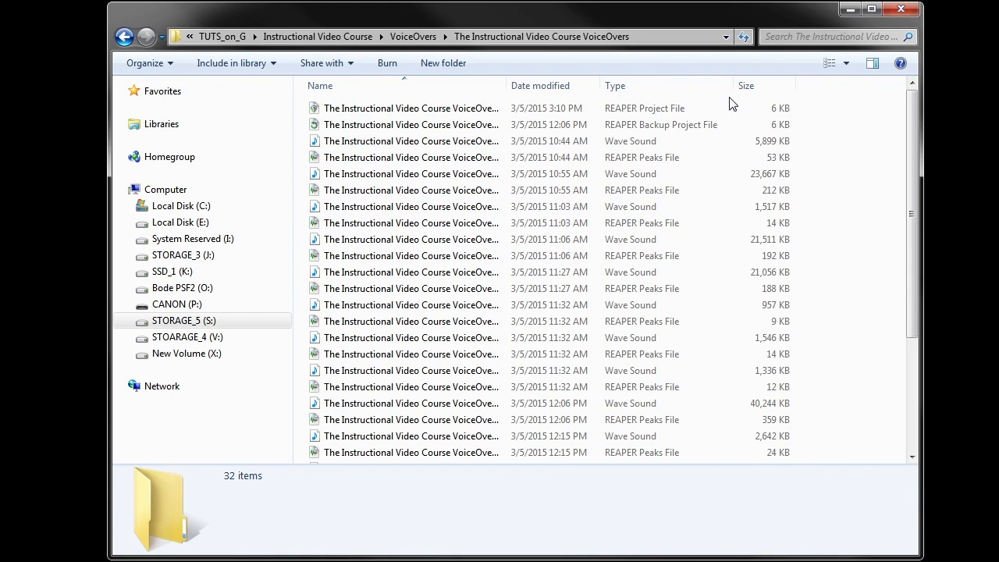
{"action": "left_click", "coordinate": [124, 37]}
{"action": "left_click", "coordinate": [124, 36]}
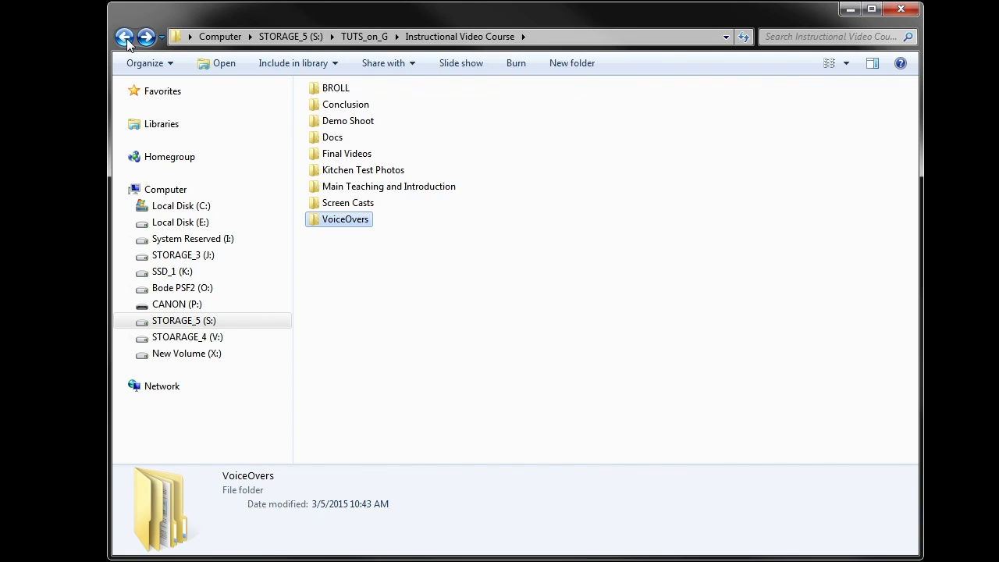
Browse the Screen Casts, Kitchen Test Photos, Docs and BROLL folders in turn
{"action": "left_click", "coordinate": [333, 204]}
{"action": "double_click", "coordinate": [333, 204]}
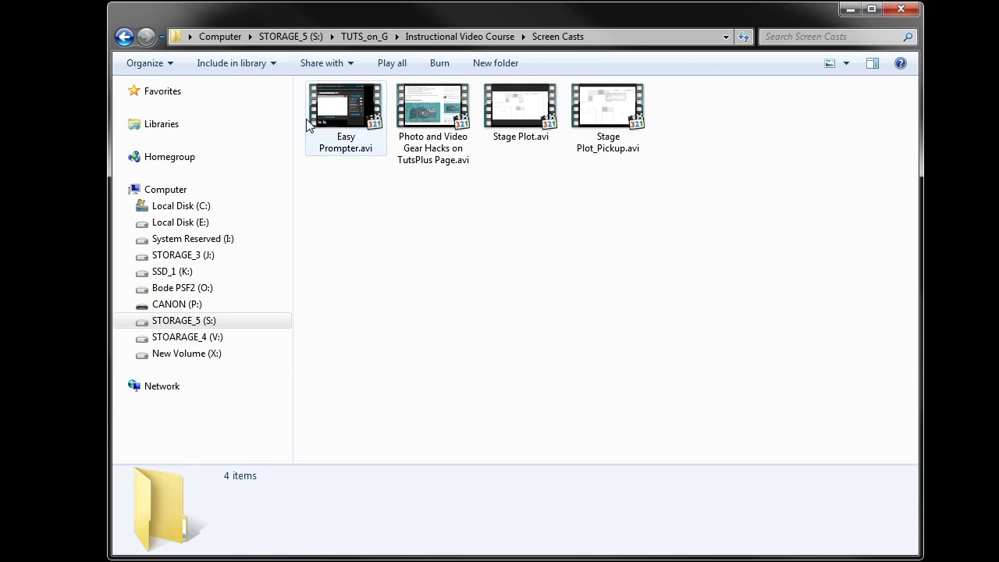
{"action": "left_click", "coordinate": [124, 37]}
{"action": "double_click", "coordinate": [324, 175]}
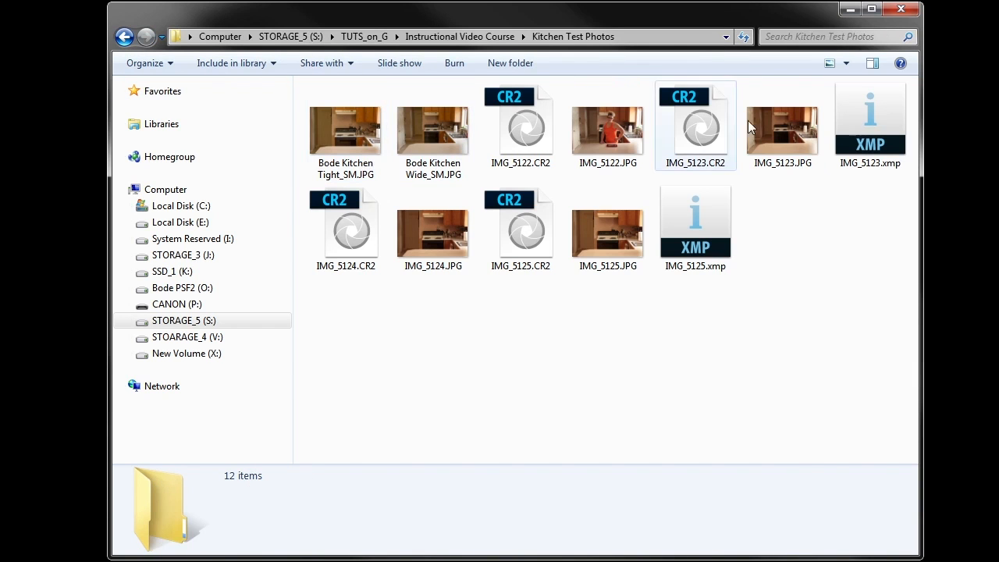
{"action": "left_click", "coordinate": [122, 40]}
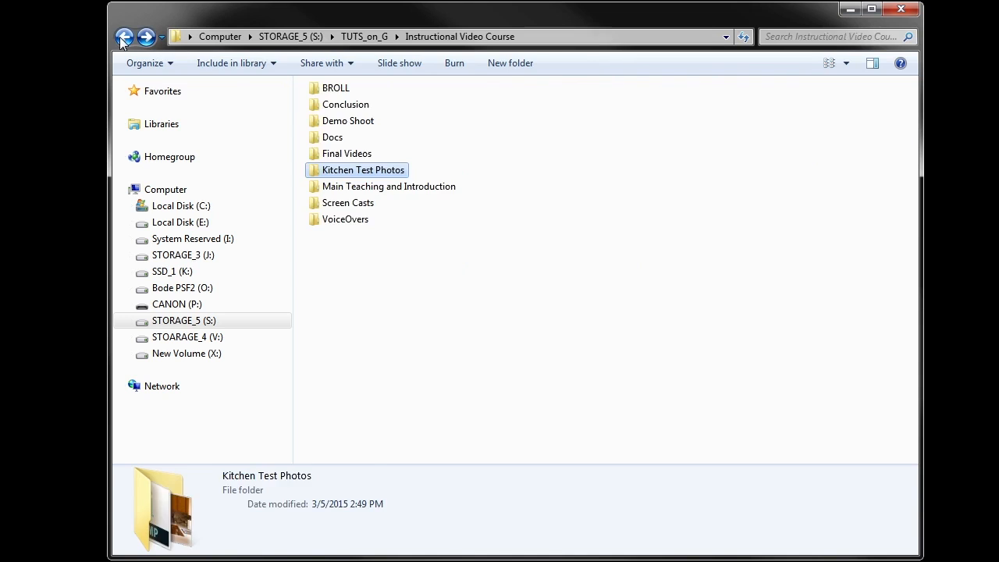
{"action": "double_click", "coordinate": [326, 138]}
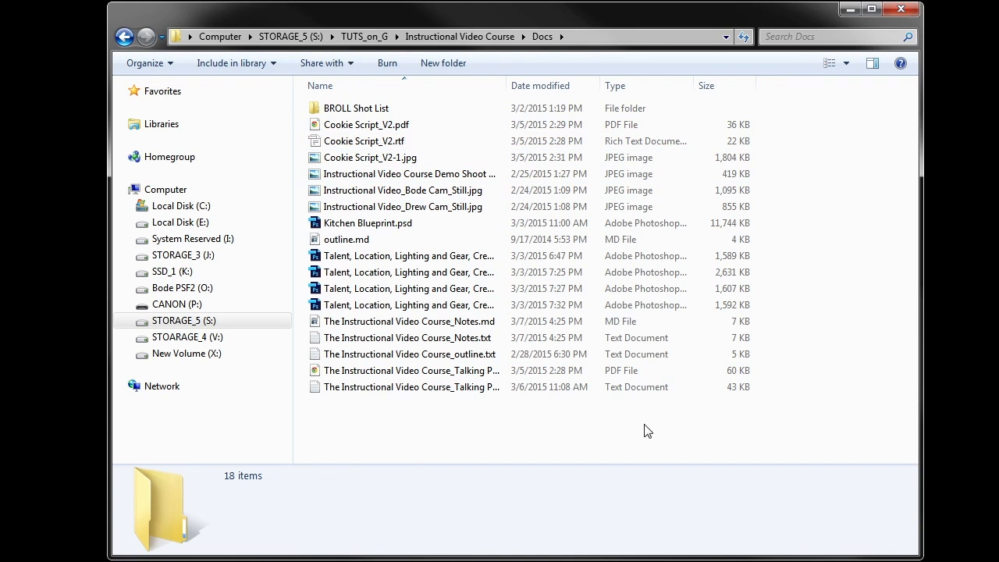
{"action": "left_click", "coordinate": [123, 37]}
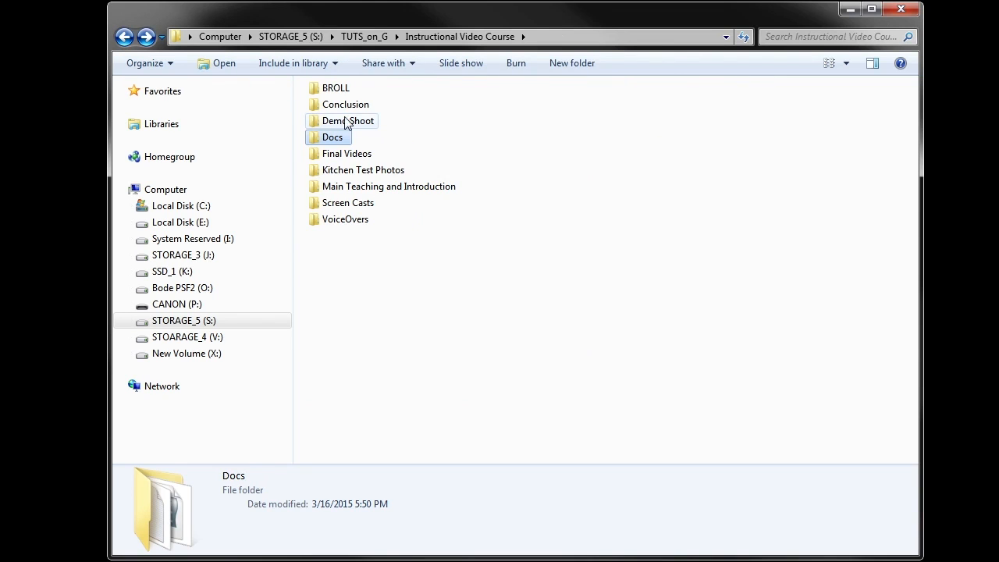
{"action": "double_click", "coordinate": [331, 88]}
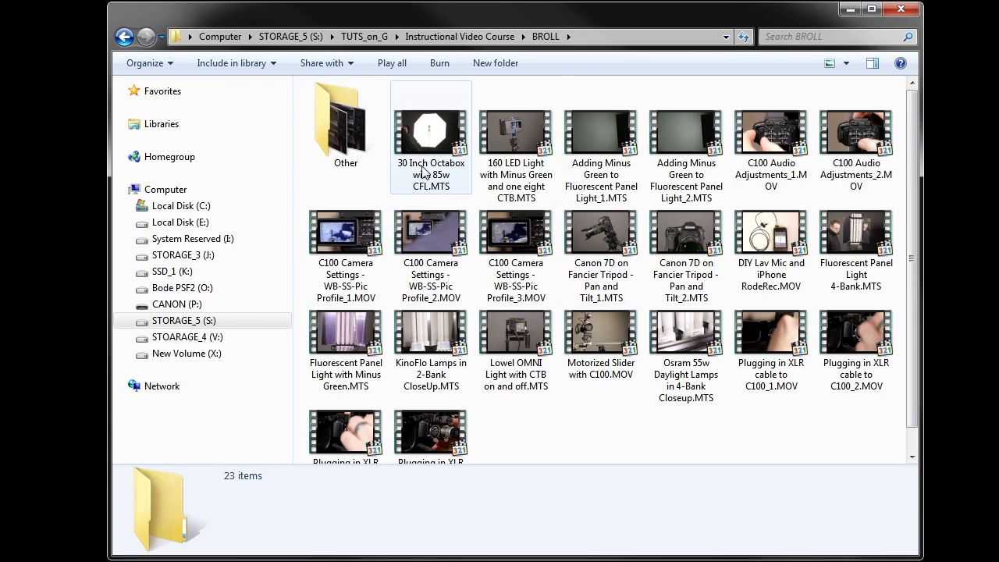
{"action": "left_click", "coordinate": [125, 38]}
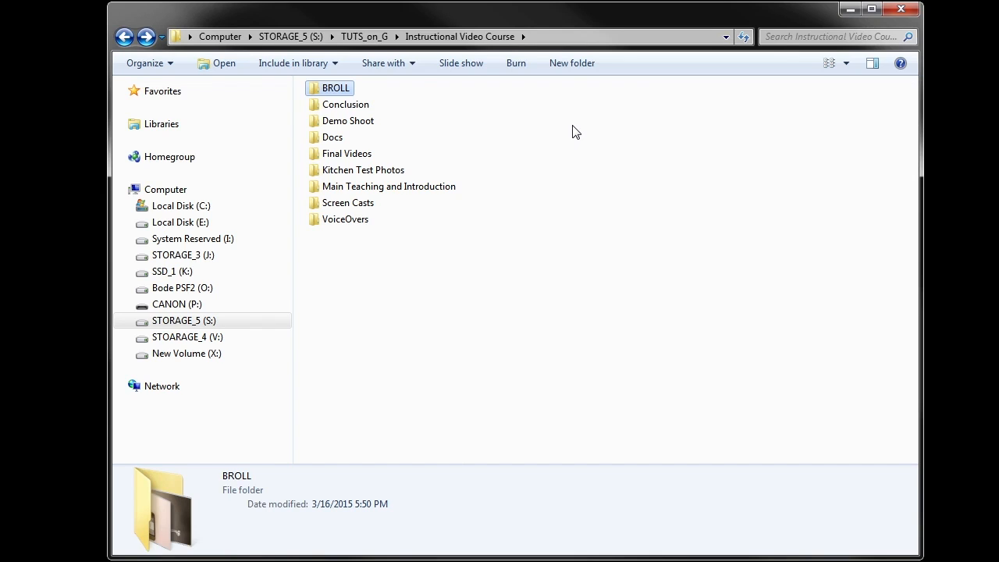
In Demo Shoot, check IMG_4867.JPG in the 7D folder, then open the C100 folder
{"action": "double_click", "coordinate": [367, 124]}
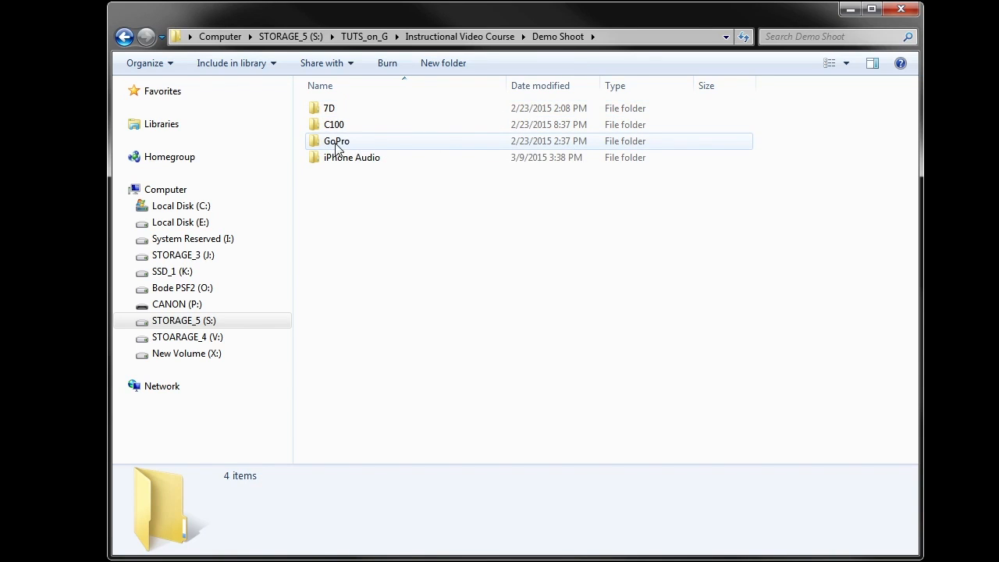
{"action": "double_click", "coordinate": [343, 110]}
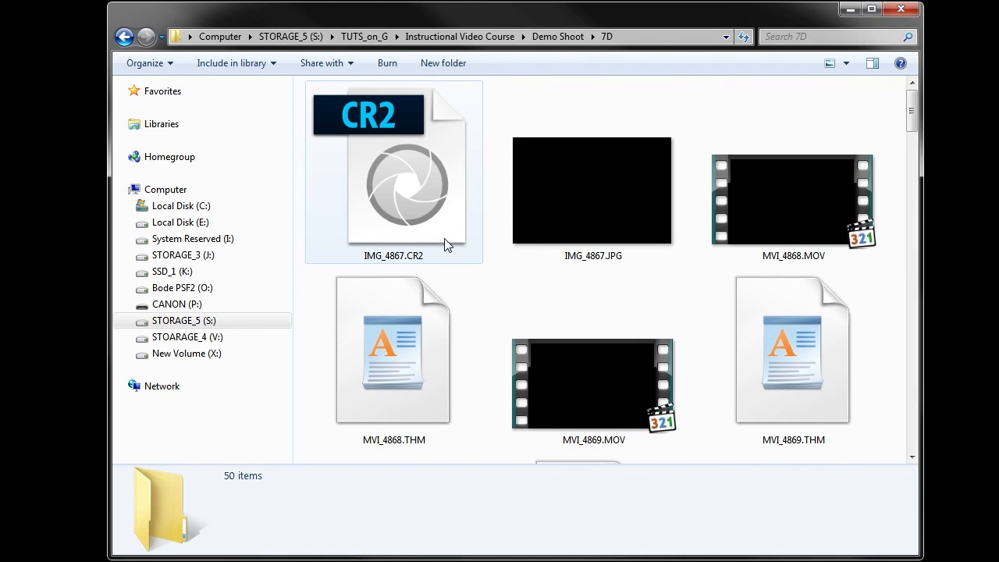
{"action": "left_click", "coordinate": [574, 199]}
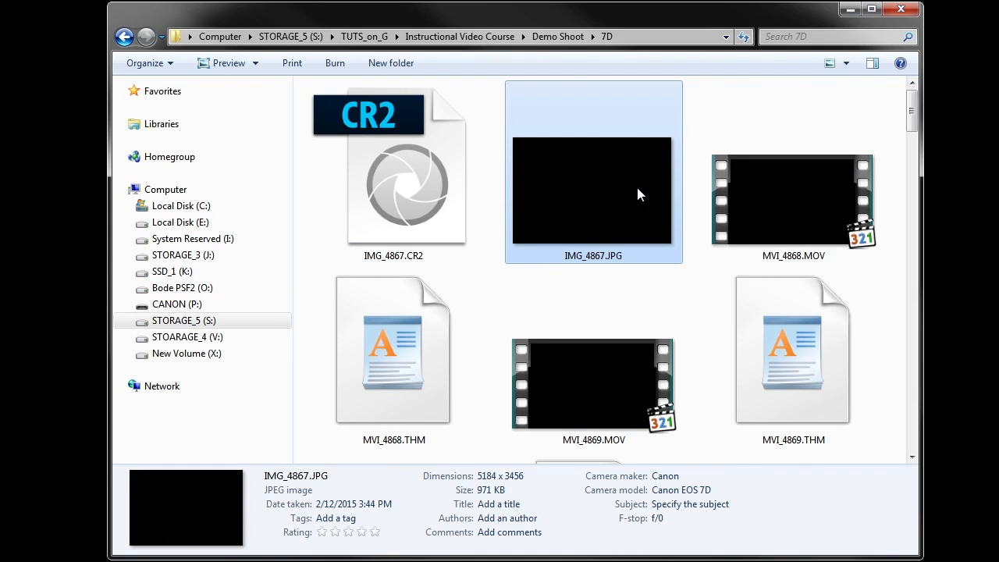
{"action": "key", "text": "BackSpace"}
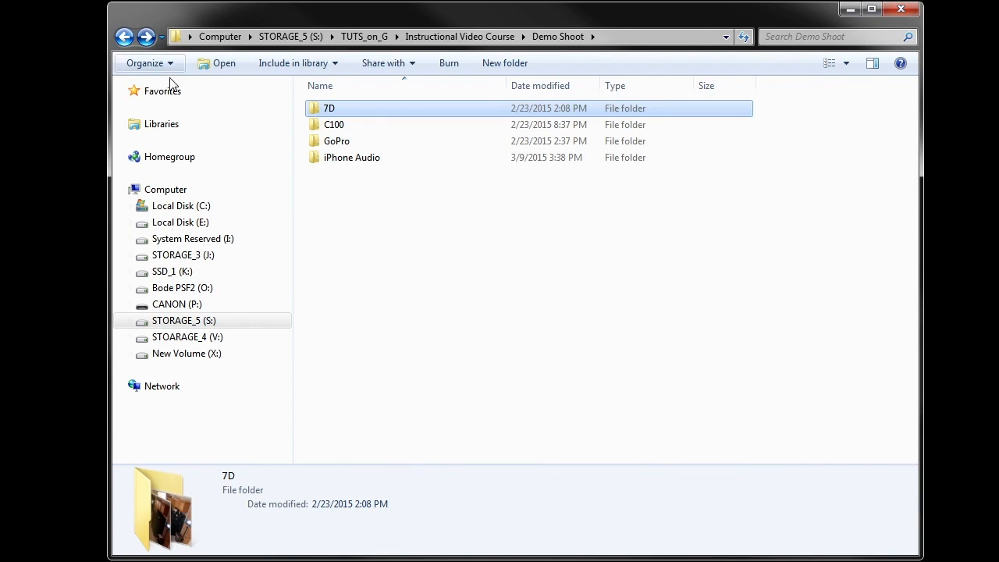
{"action": "double_click", "coordinate": [416, 125]}
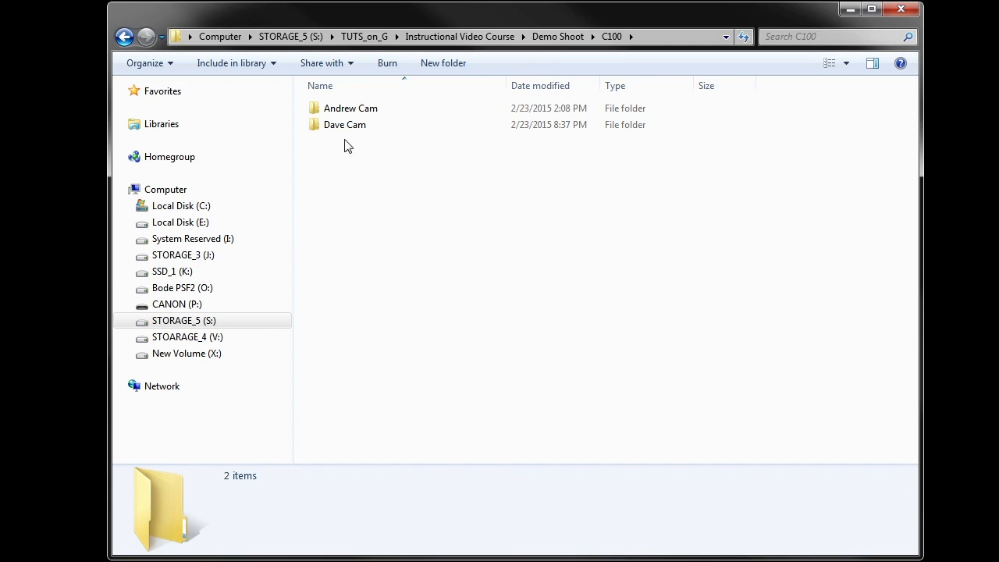
Drill into Dave Cam's PRIVATE > AVCHD > BDMV > STREAM folder of MTS clips
{"action": "left_click", "coordinate": [386, 124]}
{"action": "double_click", "coordinate": [387, 124]}
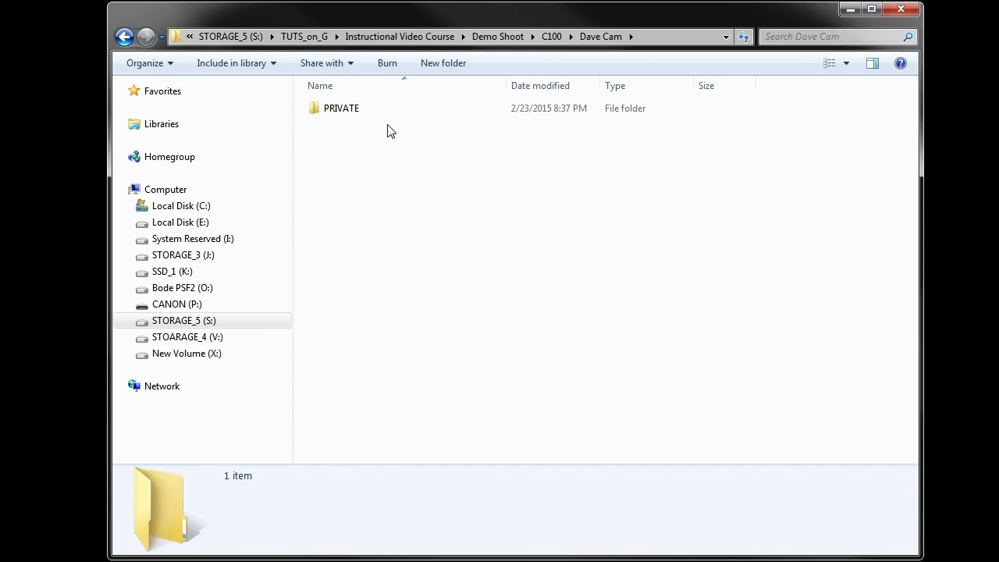
{"action": "double_click", "coordinate": [376, 113]}
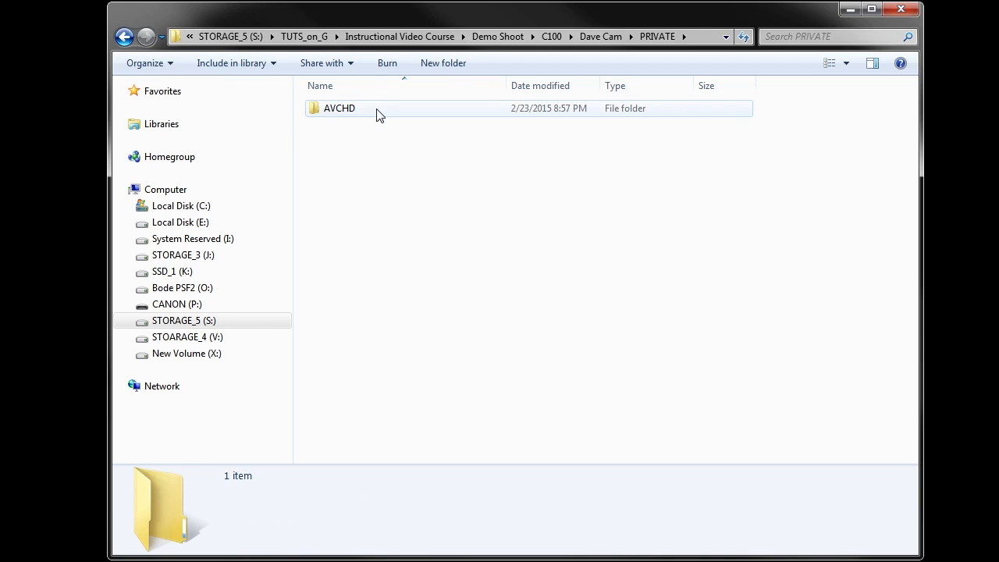
{"action": "double_click", "coordinate": [379, 113]}
{"action": "double_click", "coordinate": [379, 113]}
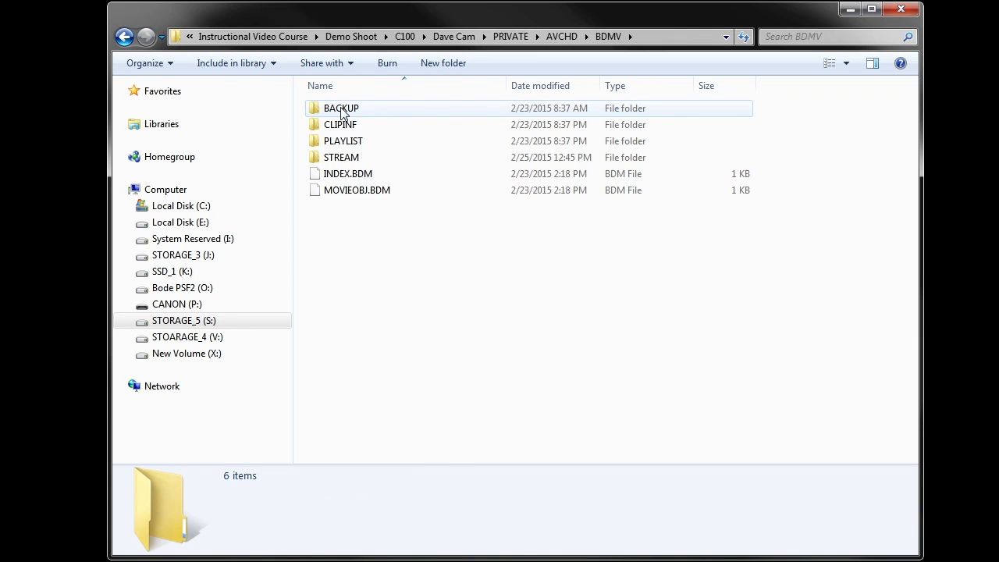
{"action": "double_click", "coordinate": [336, 157]}
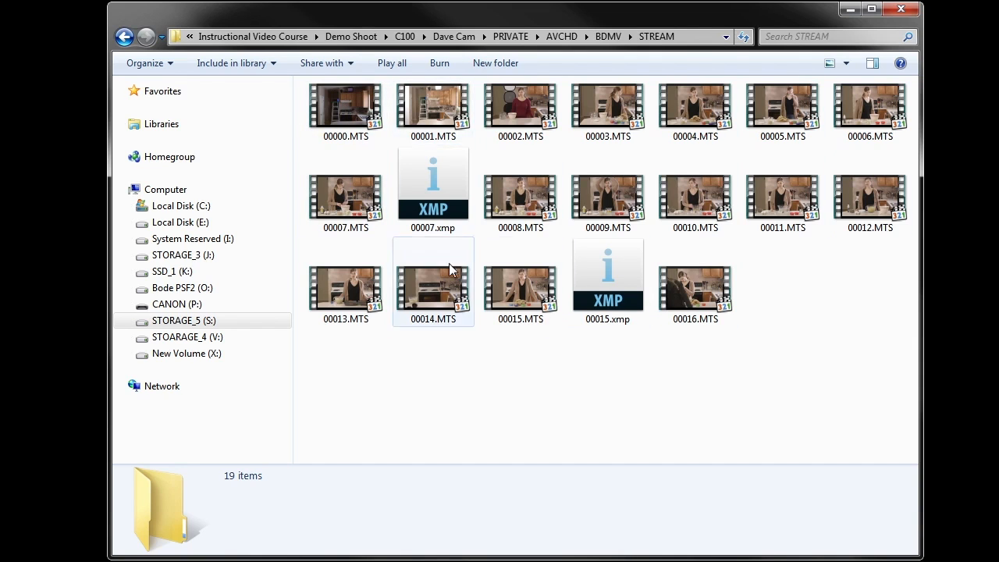
Step up to BDMV via the breadcrumb and reopen the STREAM folder
{"action": "mouse_move", "coordinate": [747, 203]}
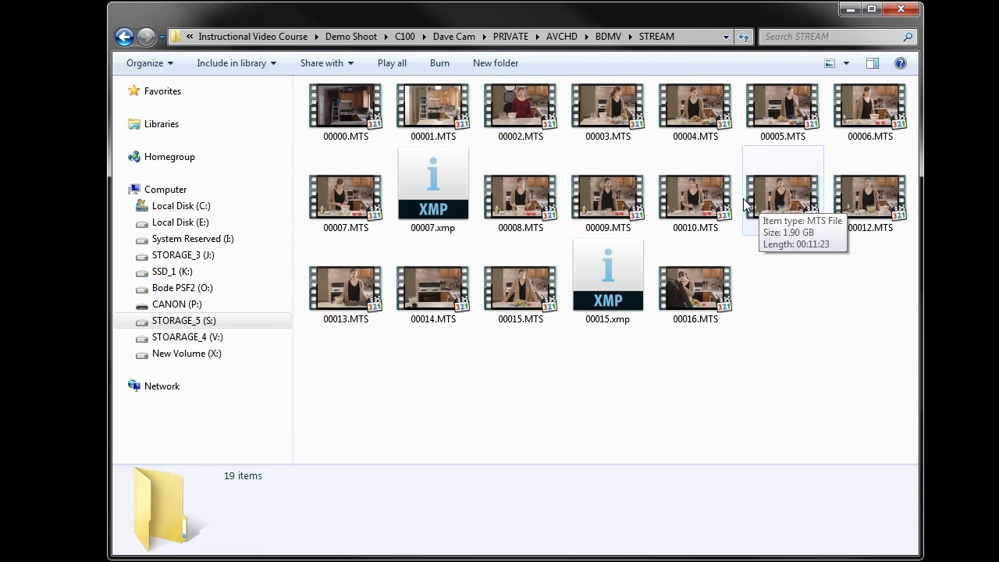
{"action": "mouse_move", "coordinate": [692, 218]}
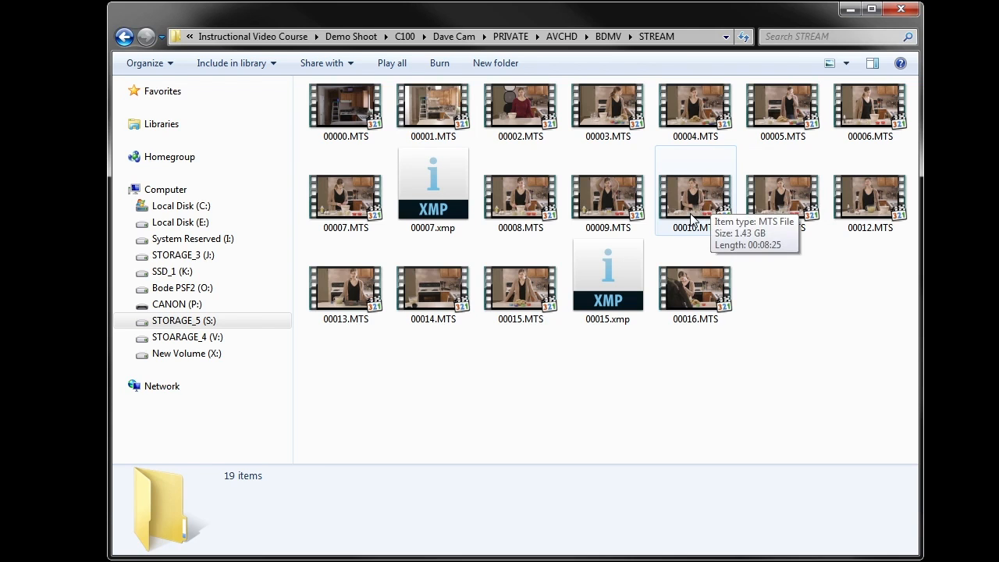
{"action": "left_click", "coordinate": [609, 35]}
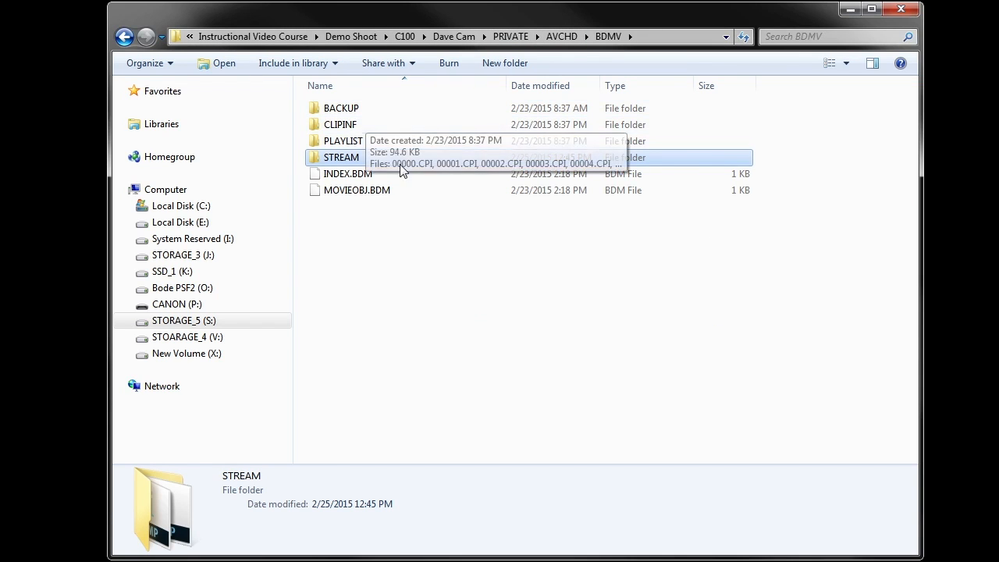
{"action": "mouse_move", "coordinate": [375, 197]}
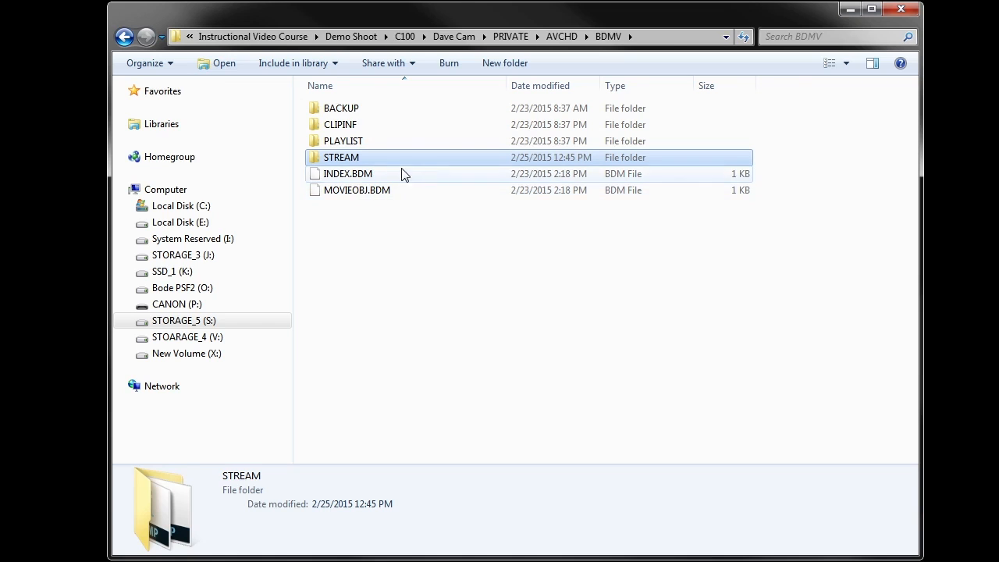
{"action": "double_click", "coordinate": [393, 160]}
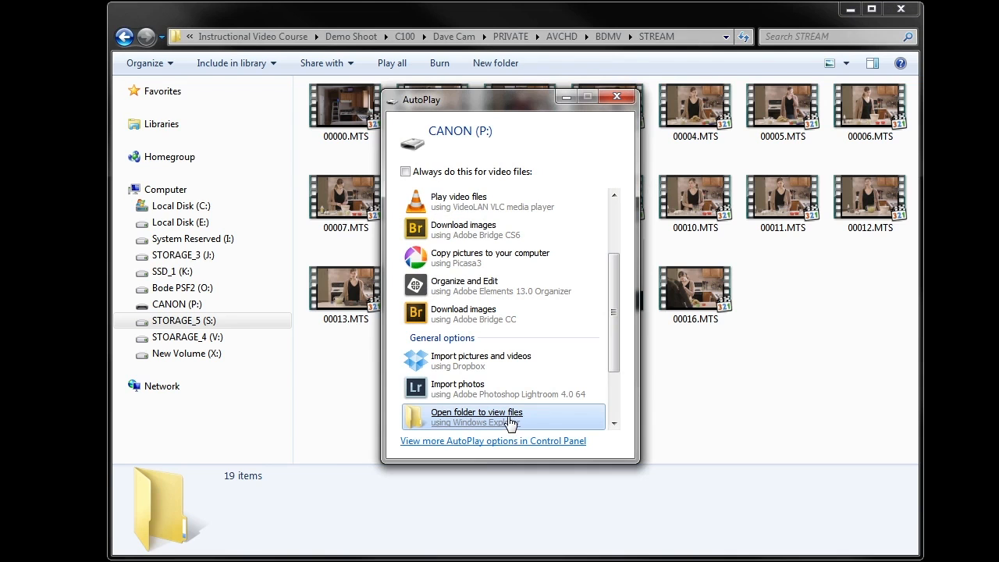
Open the CANON (P:) card's STREAM folder and select its five MTS clips
{"action": "left_click", "coordinate": [466, 420]}
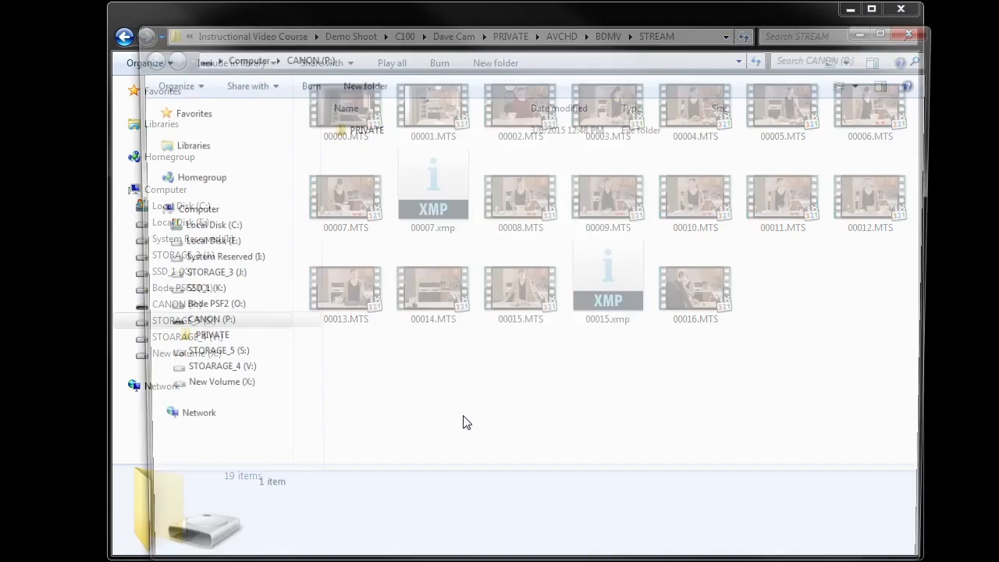
{"action": "double_click", "coordinate": [359, 129]}
{"action": "double_click", "coordinate": [355, 133]}
{"action": "double_click", "coordinate": [355, 129]}
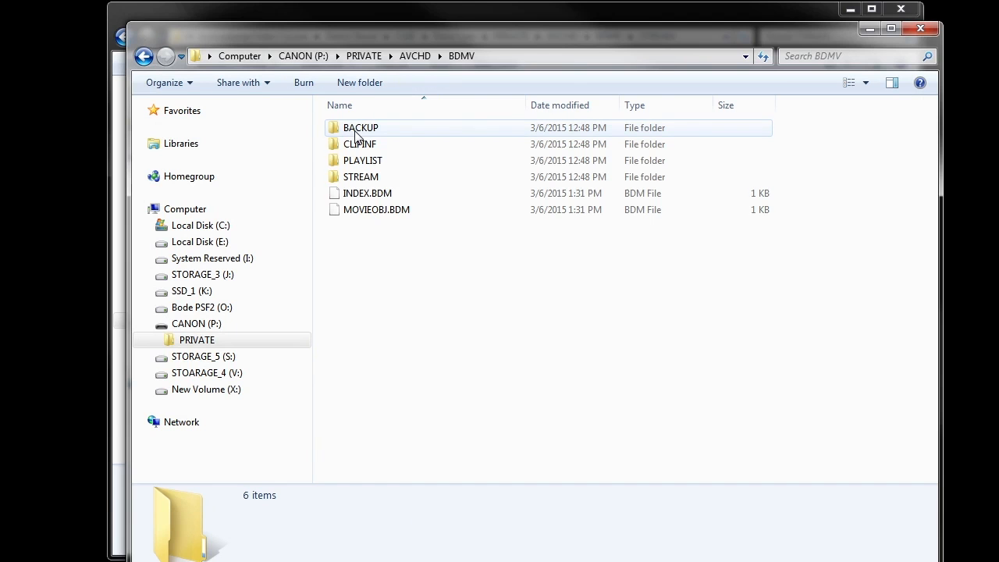
{"action": "left_click", "coordinate": [373, 182]}
{"action": "double_click", "coordinate": [373, 185]}
{"action": "left_click_drag", "start_coordinate": [438, 239], "coordinate": [330, 117]}
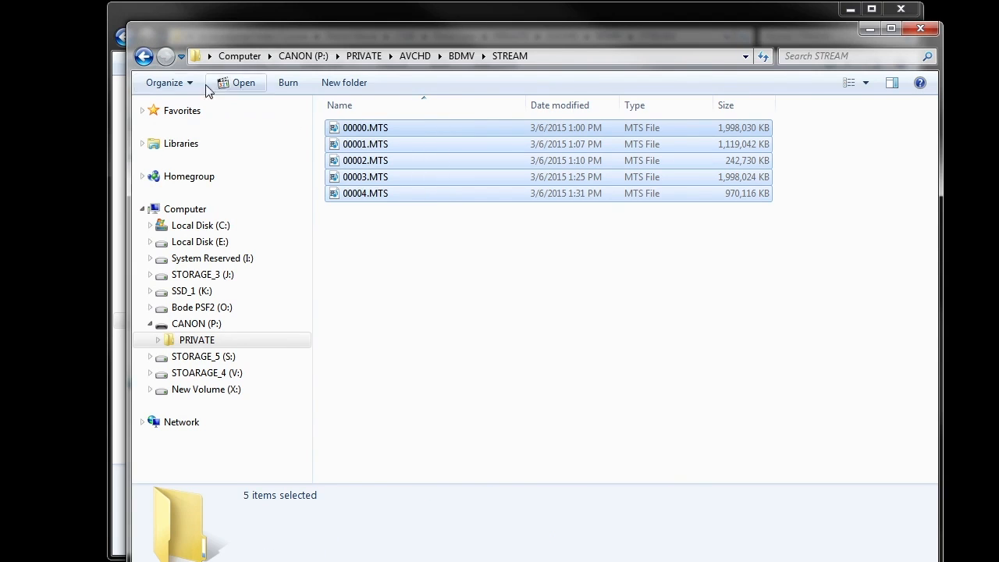
Return the card window to the P: root, move it aside, and go up in the main window
{"action": "left_click", "coordinate": [141, 59]}
{"action": "left_click", "coordinate": [139, 60]}
{"action": "left_click", "coordinate": [138, 60]}
{"action": "left_click", "coordinate": [141, 59]}
{"action": "left_click_drag", "start_coordinate": [280, 34], "coordinate": [750, 57]}
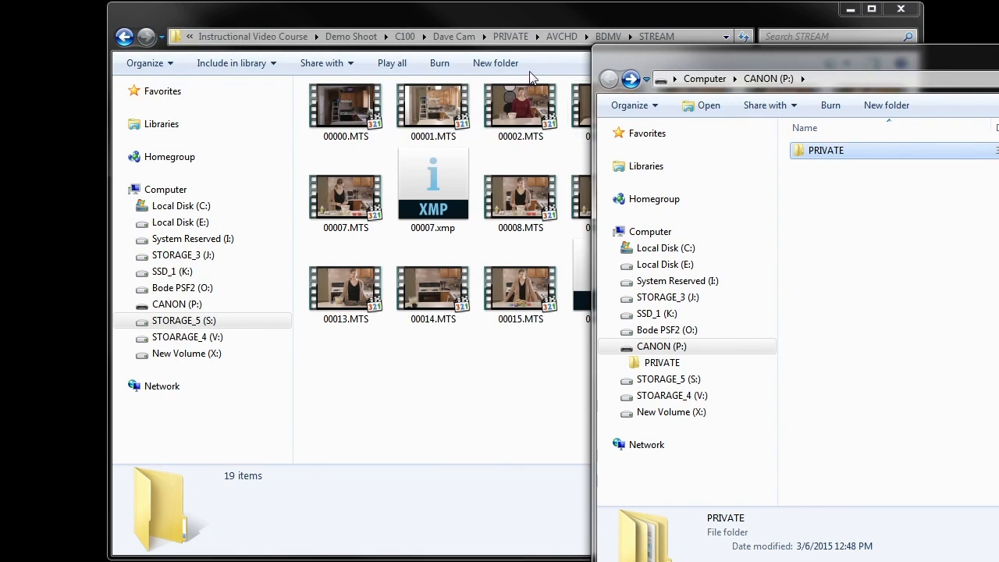
{"action": "left_click", "coordinate": [466, 41]}
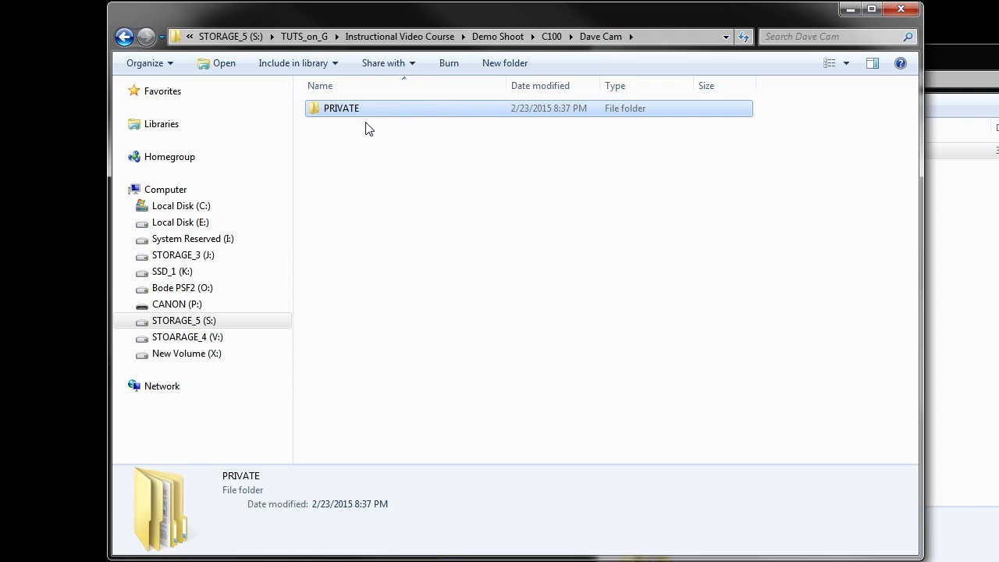
Open Andrew Cam's STREAM folder under C100 and select its MTS clips
{"action": "left_click", "coordinate": [492, 37]}
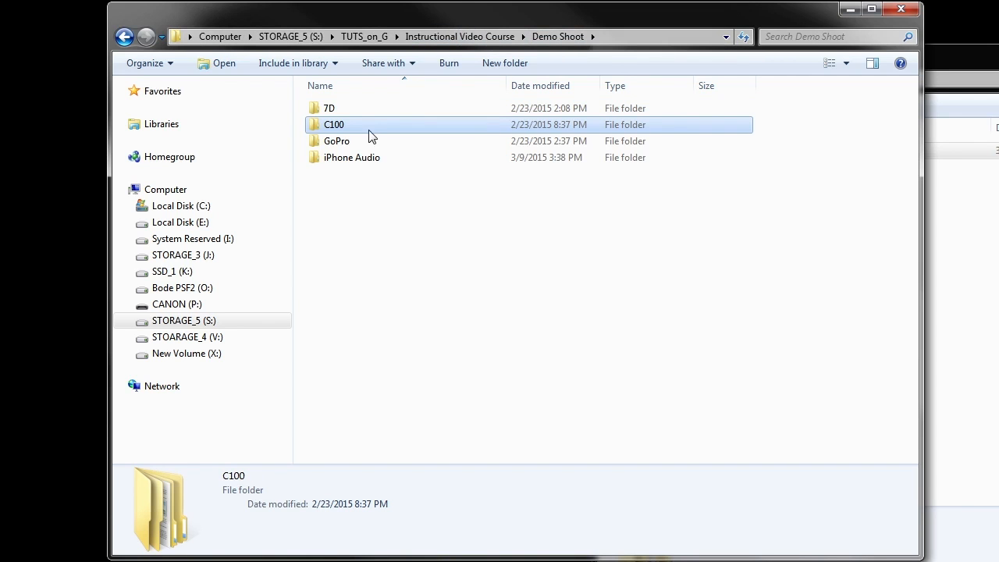
{"action": "double_click", "coordinate": [368, 126]}
{"action": "double_click", "coordinate": [368, 109]}
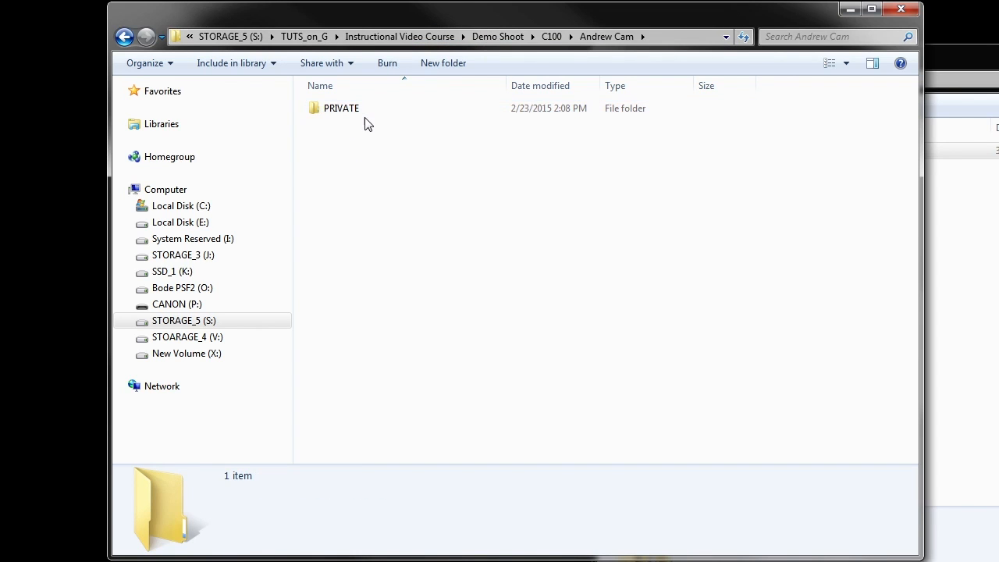
{"action": "double_click", "coordinate": [365, 115]}
{"action": "double_click", "coordinate": [366, 112]}
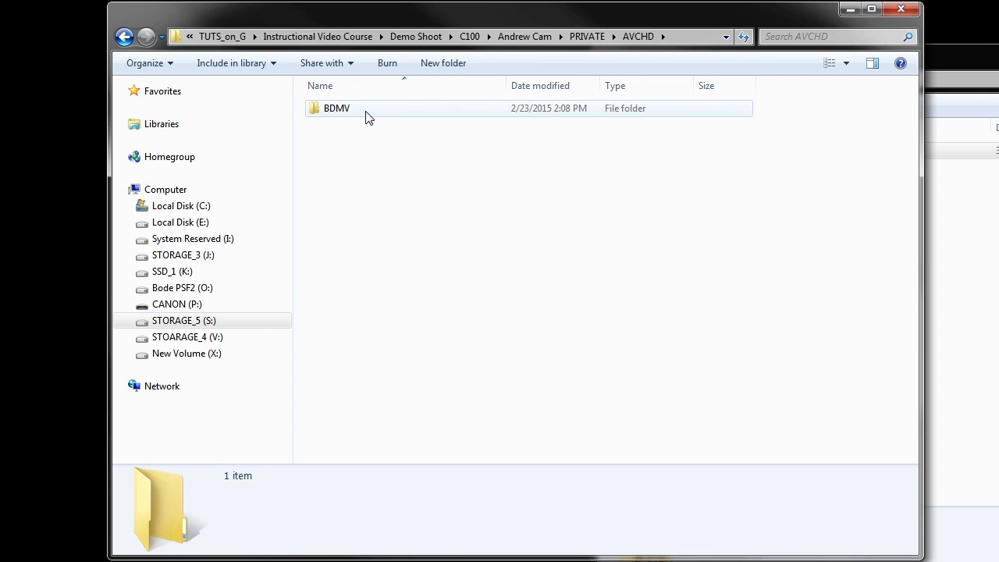
{"action": "double_click", "coordinate": [366, 114]}
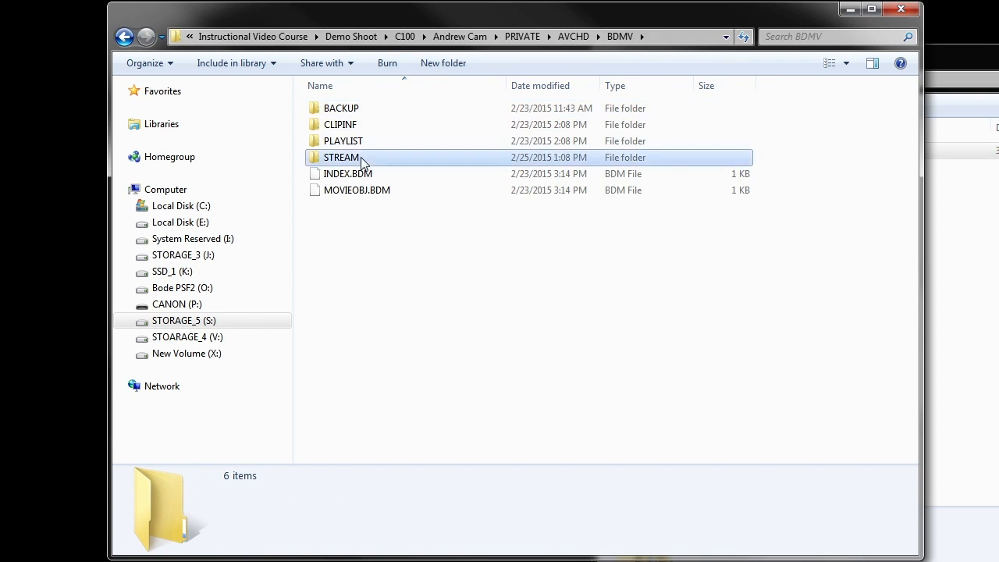
{"action": "double_click", "coordinate": [362, 160]}
{"action": "left_click_drag", "start_coordinate": [841, 394], "coordinate": [763, 361]}
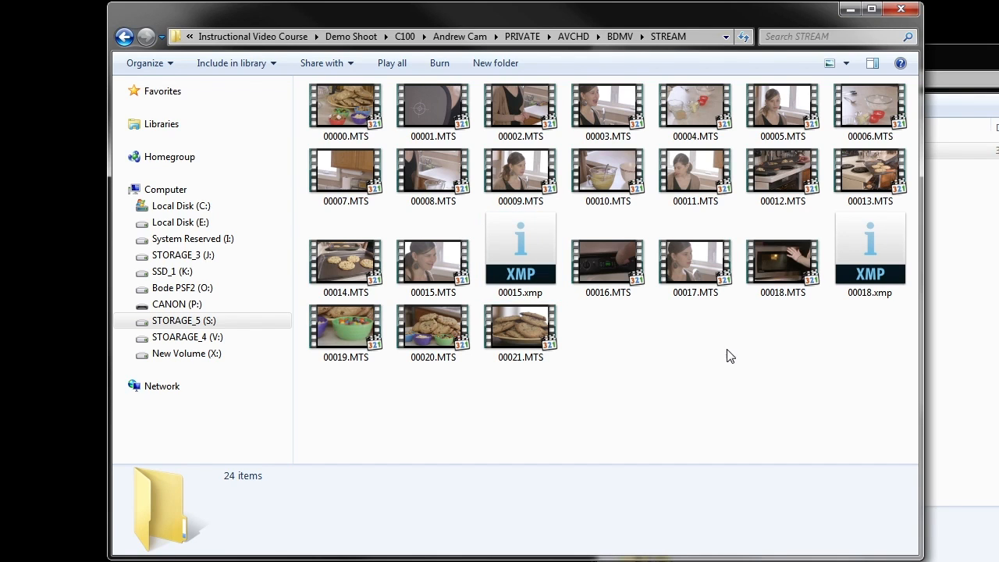
Look through the GoPro and iPhone Audio folders, then open Main Teaching and Introduction
{"action": "left_click", "coordinate": [404, 36]}
{"action": "left_click", "coordinate": [546, 36]}
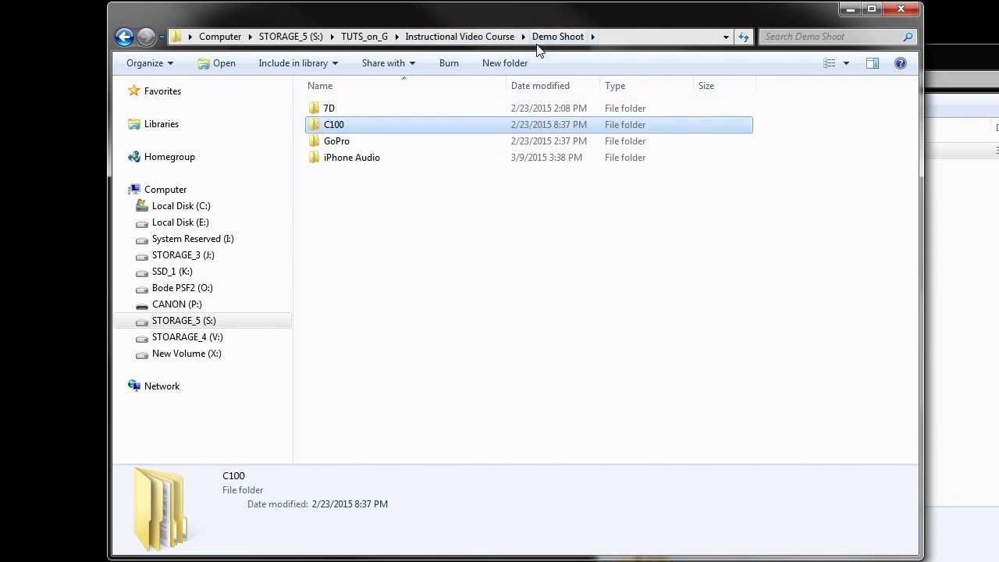
{"action": "double_click", "coordinate": [365, 141]}
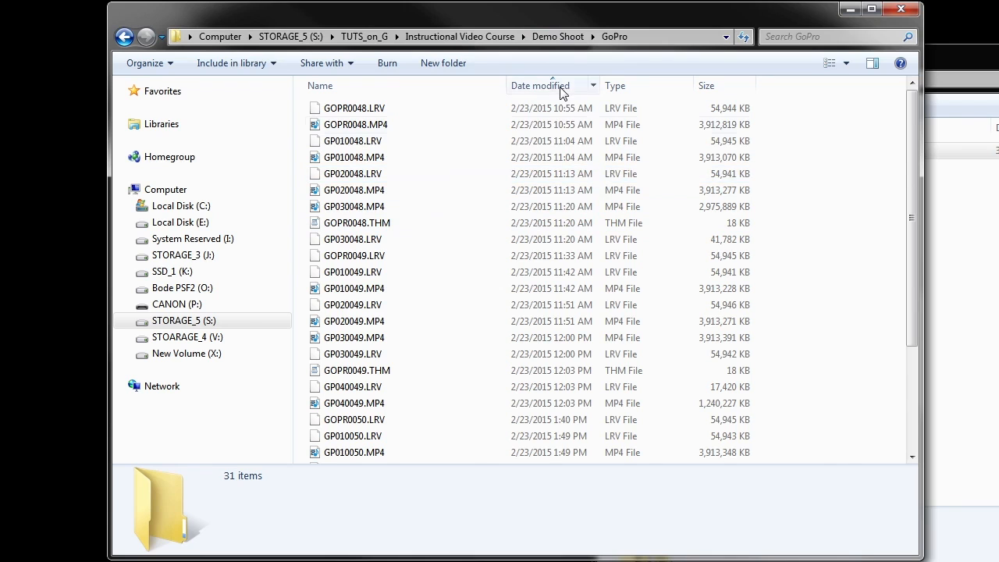
{"action": "left_click", "coordinate": [551, 38]}
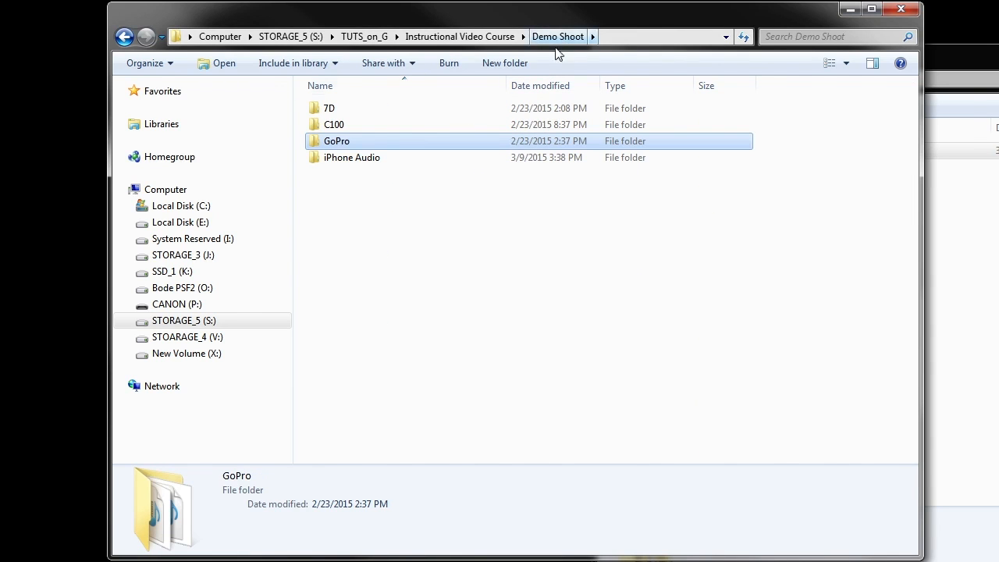
{"action": "double_click", "coordinate": [422, 158]}
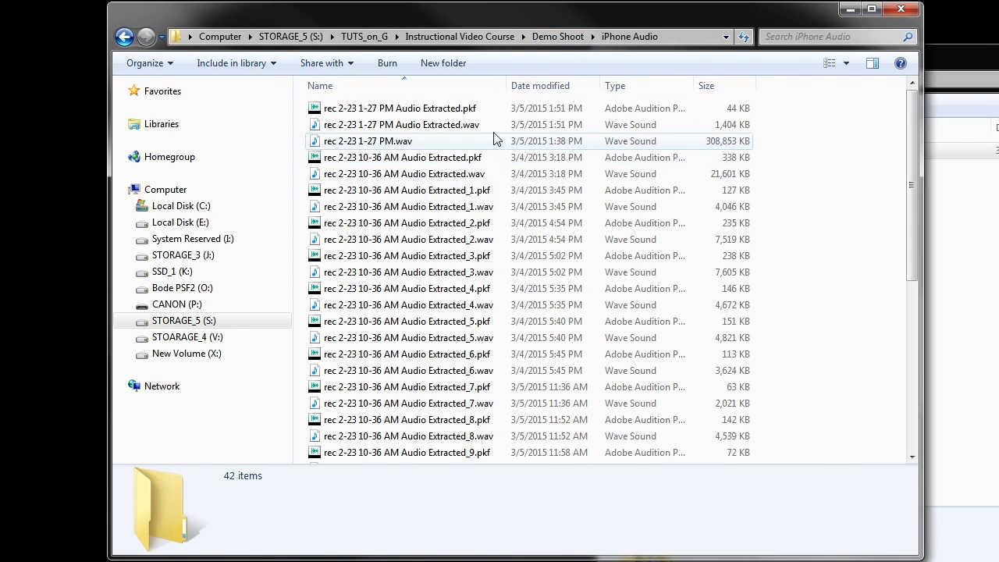
{"action": "left_click", "coordinate": [556, 37]}
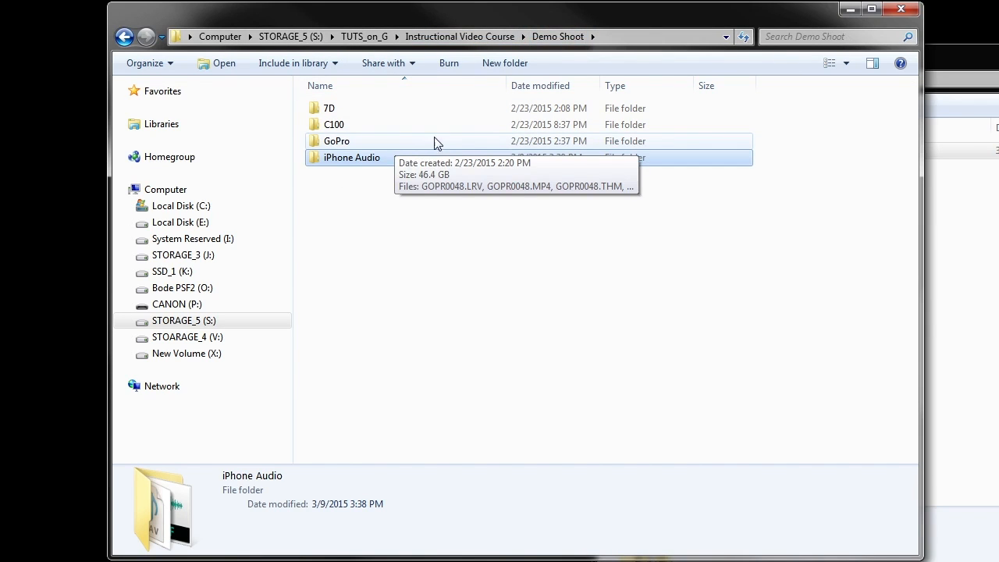
{"action": "left_click", "coordinate": [488, 39]}
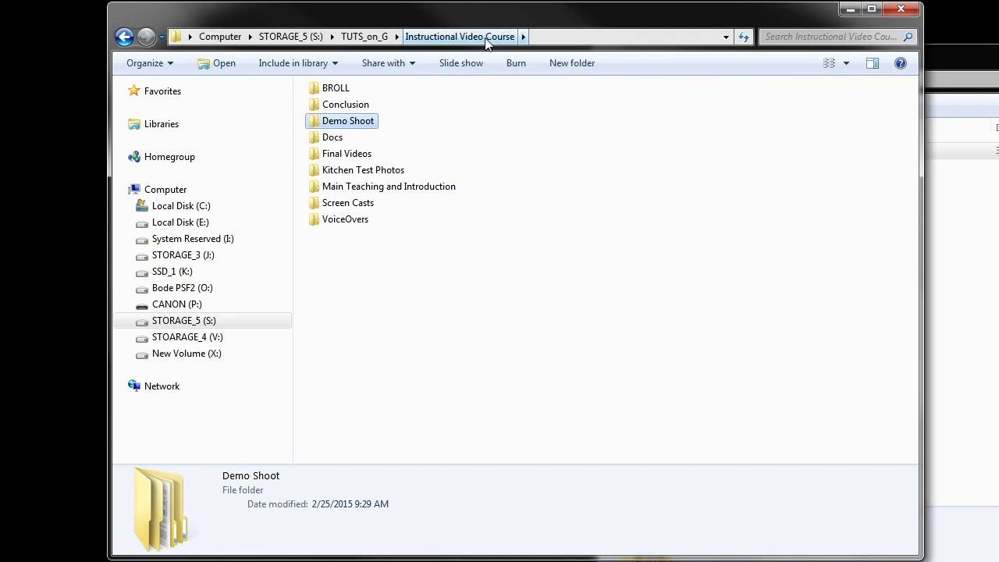
{"action": "left_click", "coordinate": [360, 110]}
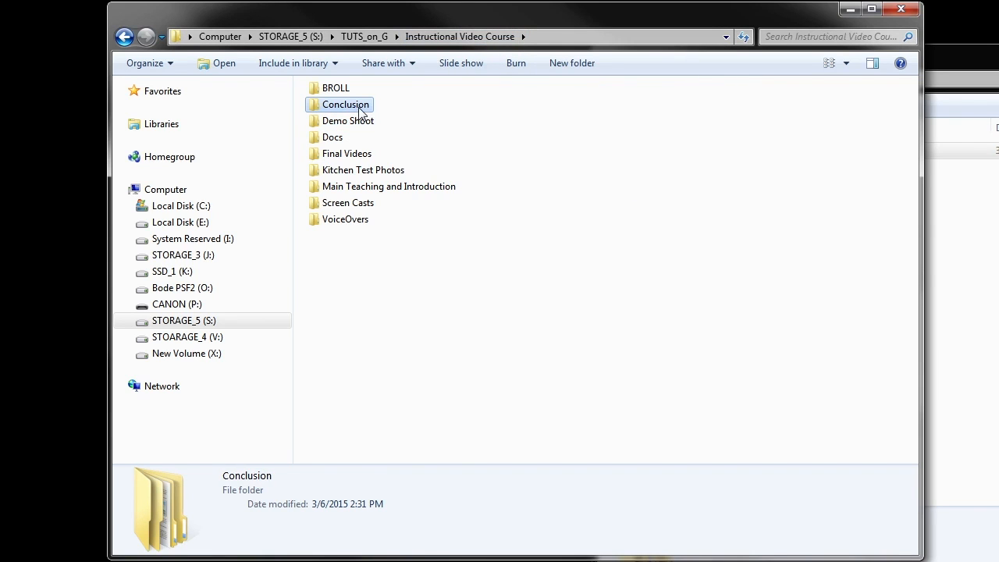
{"action": "double_click", "coordinate": [367, 194]}
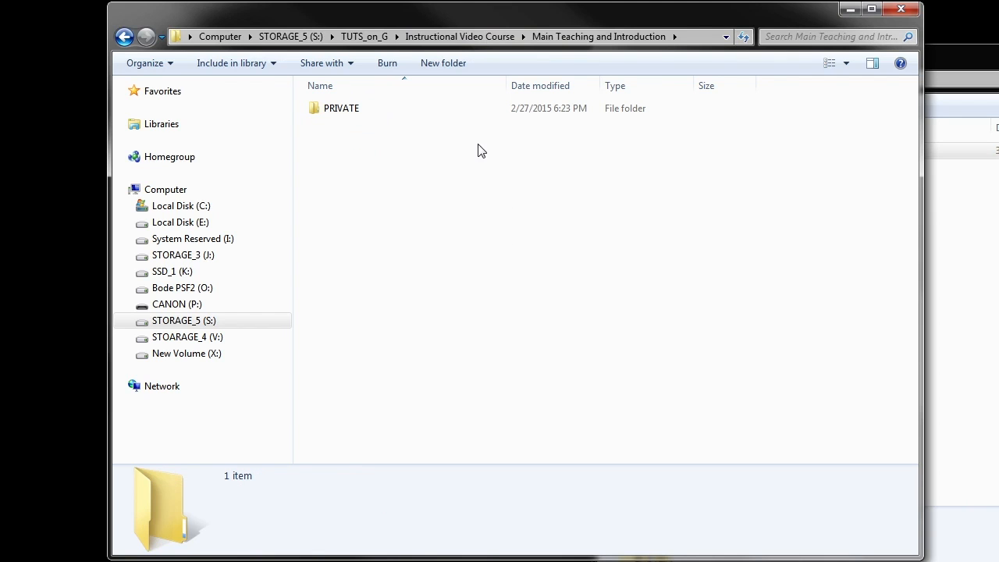
View Main Teaching's PRIVATE > AVCHD > BDMV > STREAM clips, then return to Instructional Video Course
{"action": "double_click", "coordinate": [352, 113]}
{"action": "double_click", "coordinate": [351, 113]}
{"action": "double_click", "coordinate": [351, 114]}
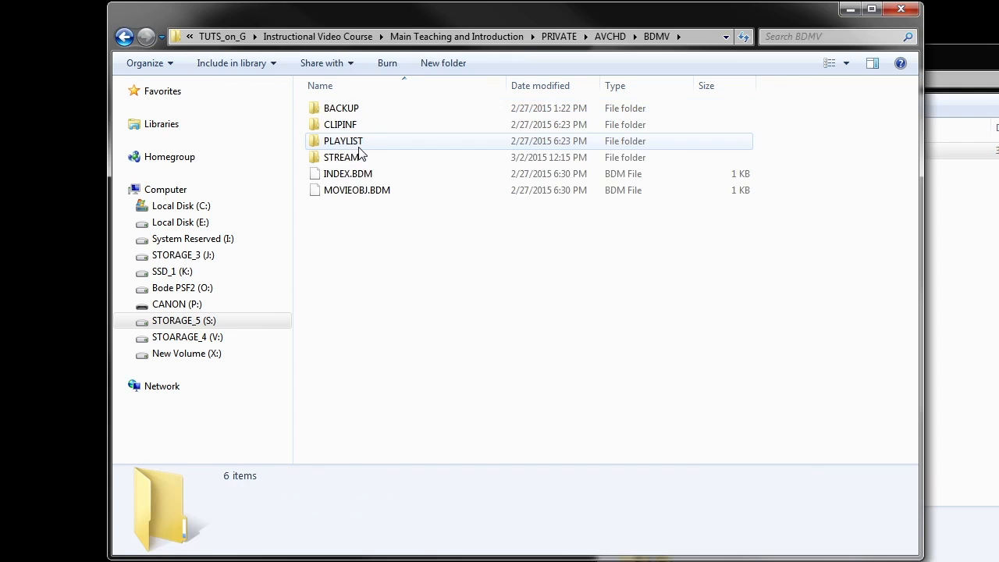
{"action": "double_click", "coordinate": [355, 159]}
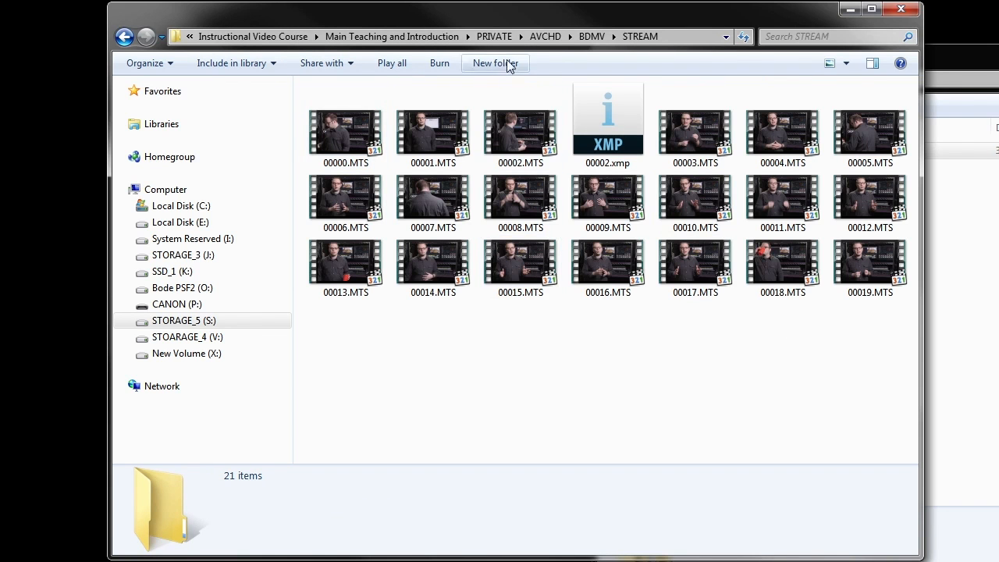
{"action": "left_click", "coordinate": [403, 37]}
{"action": "left_click", "coordinate": [414, 36]}
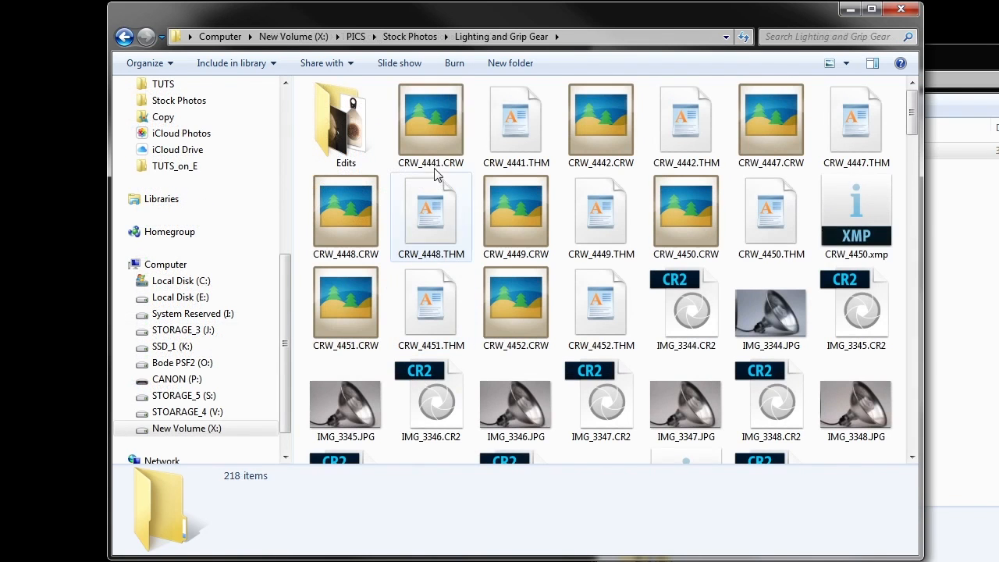
{"action": "left_click", "coordinate": [428, 40]}
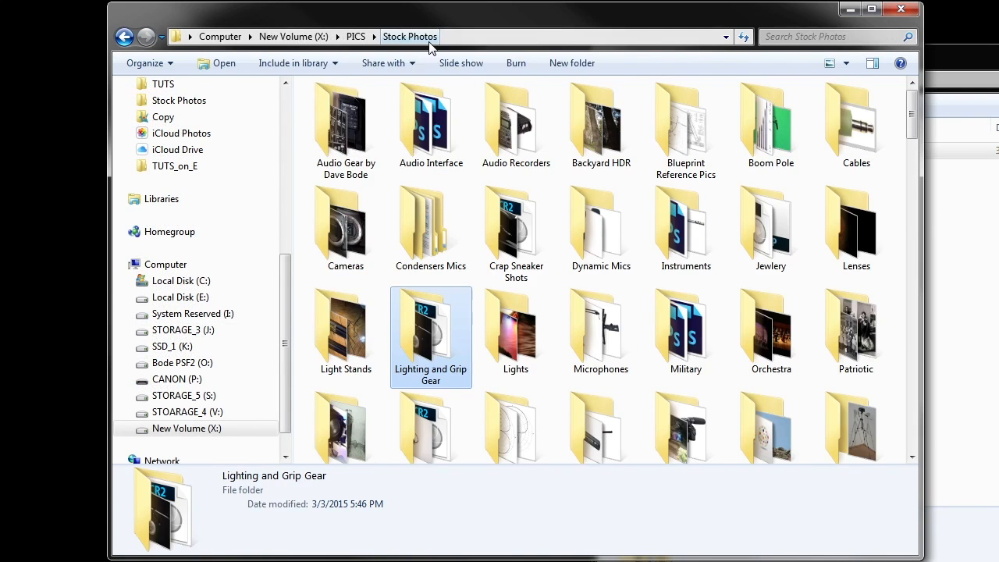
{"action": "double_click", "coordinate": [433, 351]}
{"action": "scroll", "coordinate": [449, 257], "scroll_direction": "down", "scroll_amount": 5}
{"action": "scroll", "coordinate": [449, 257], "scroll_direction": "up", "scroll_amount": 5}
{"action": "double_click", "coordinate": [345, 125]}
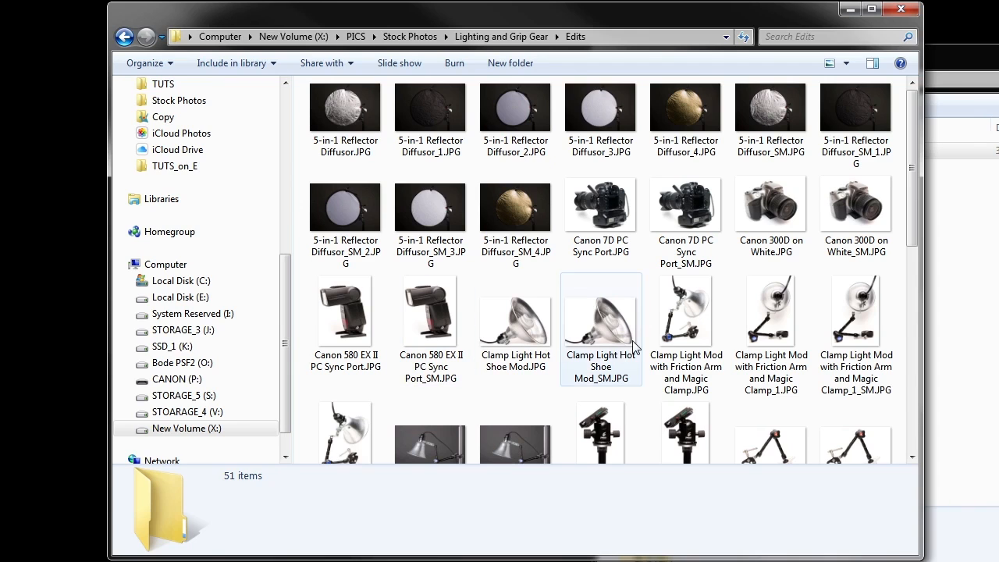
{"action": "mouse_move", "coordinate": [640, 343]}
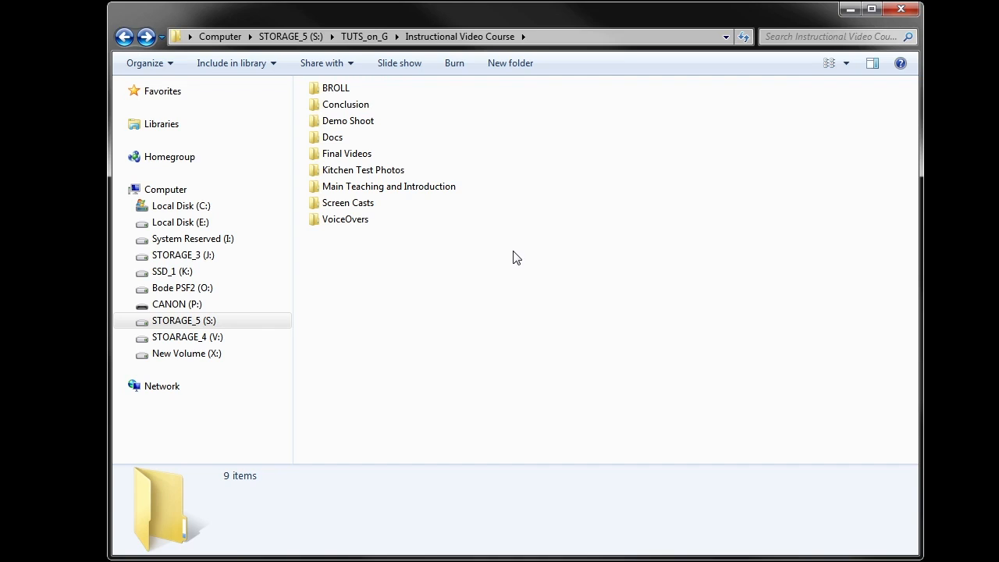
Move from Explorer to Adobe Premiere Pro CC 2014's Welcome screen of recent projects
{"action": "mouse_move", "coordinate": [362, 136]}
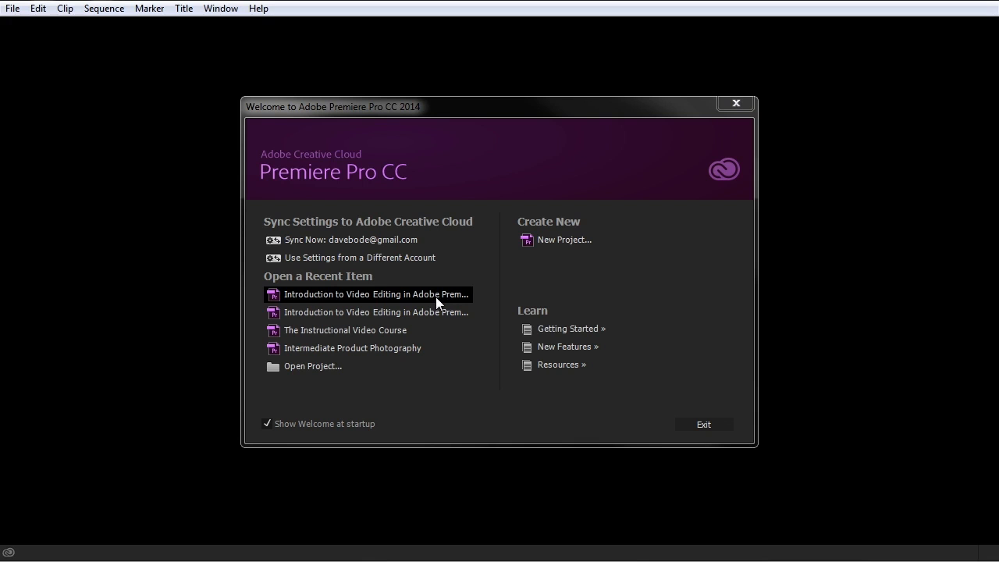
Open the recent 'Introduction to Video Editing in Adobe Premiere CC_Quick Tour' project
{"action": "left_click", "coordinate": [320, 367]}
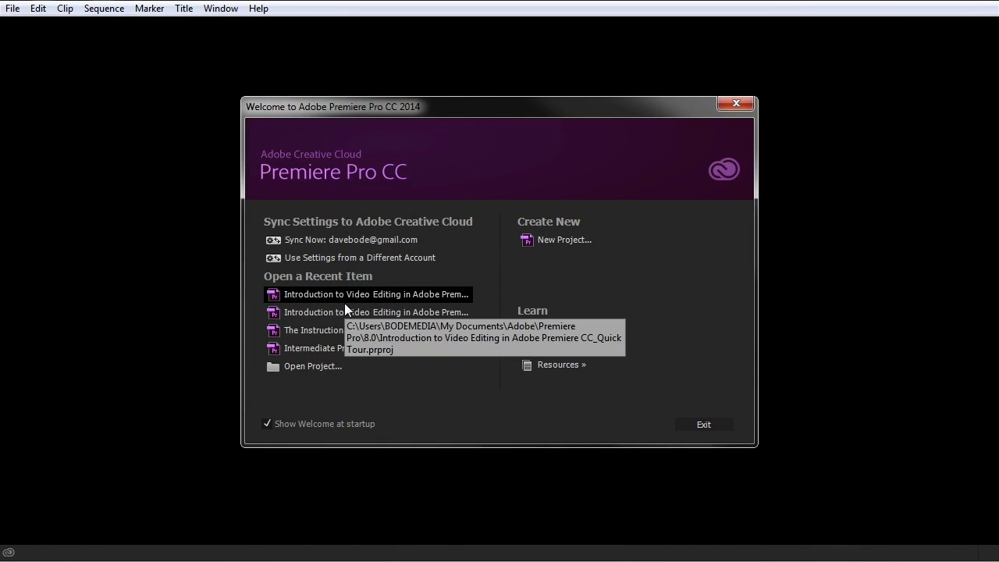
{"action": "left_click", "coordinate": [344, 303]}
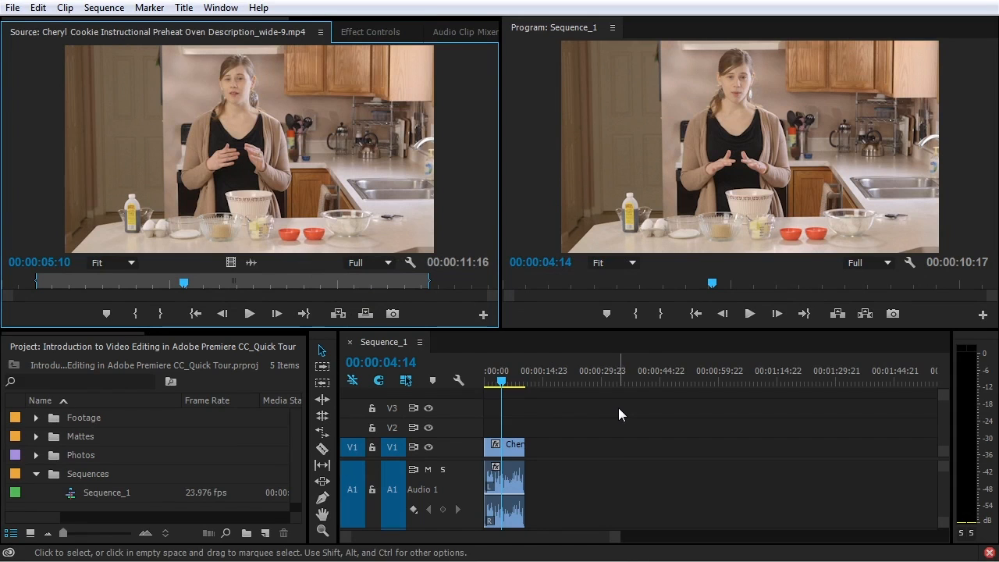
Switch to the Editing workspace and reset it to its saved layout
{"action": "left_click", "coordinate": [211, 10]}
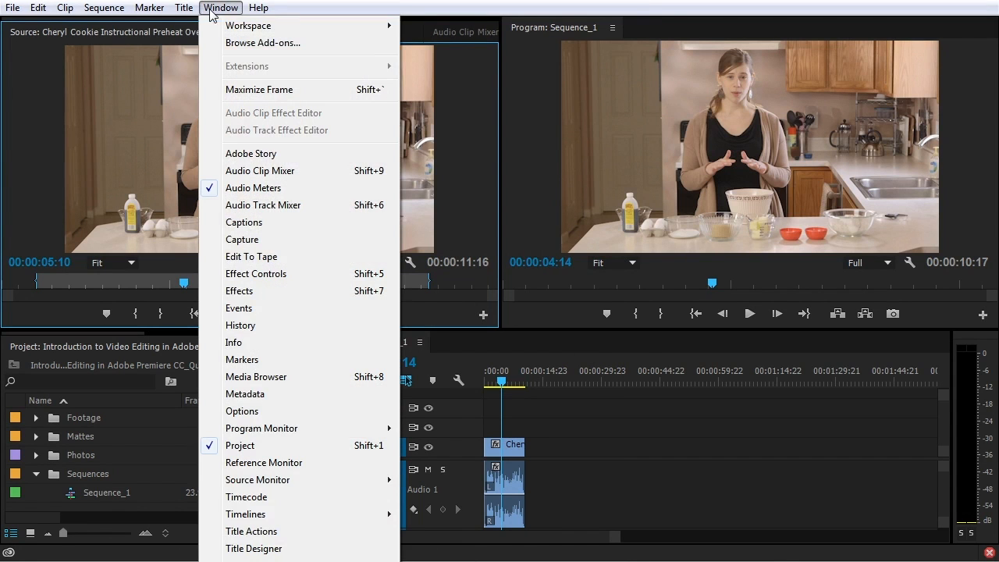
{"action": "mouse_move", "coordinate": [226, 27]}
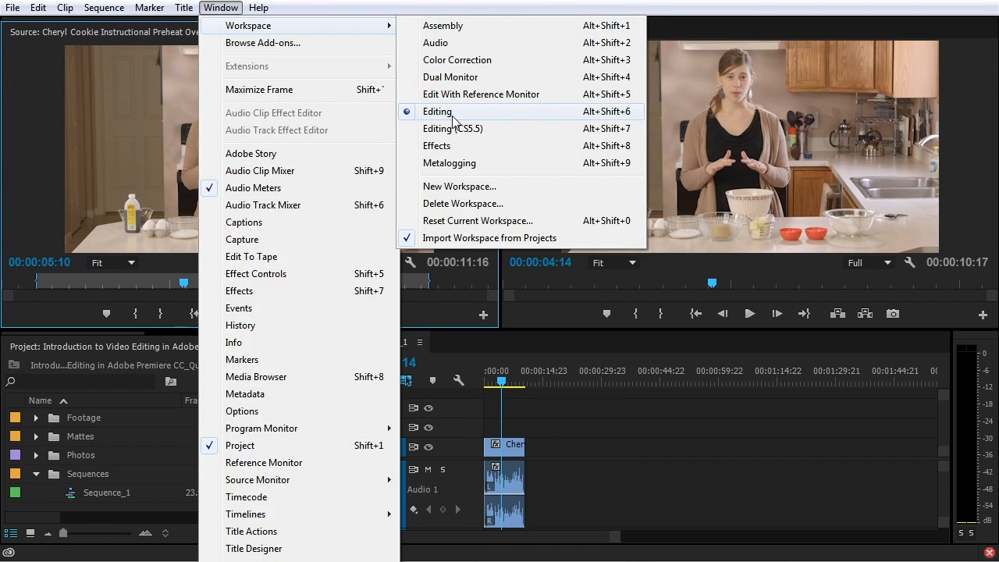
{"action": "left_click", "coordinate": [452, 114]}
{"action": "left_click", "coordinate": [221, 7]}
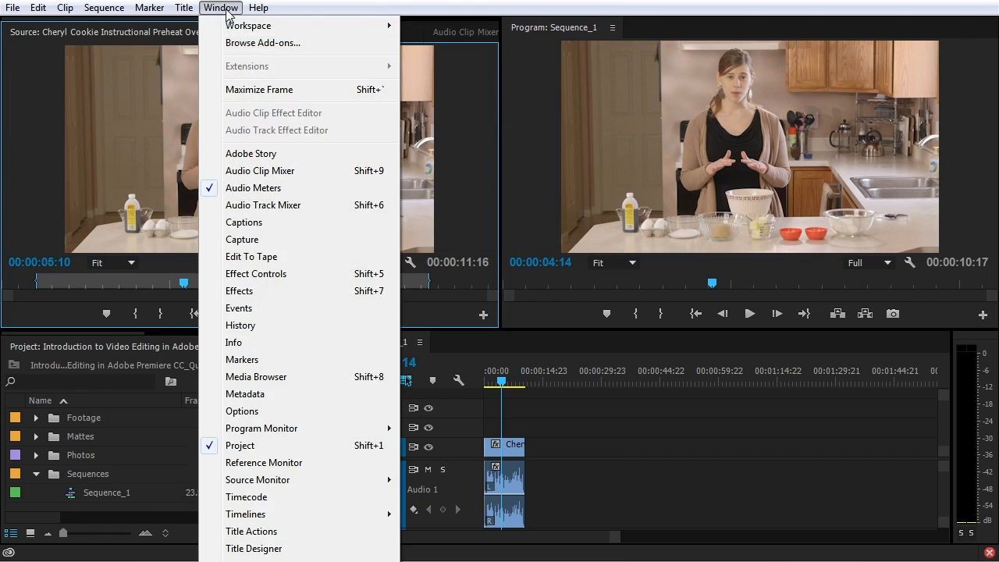
{"action": "mouse_move", "coordinate": [238, 35]}
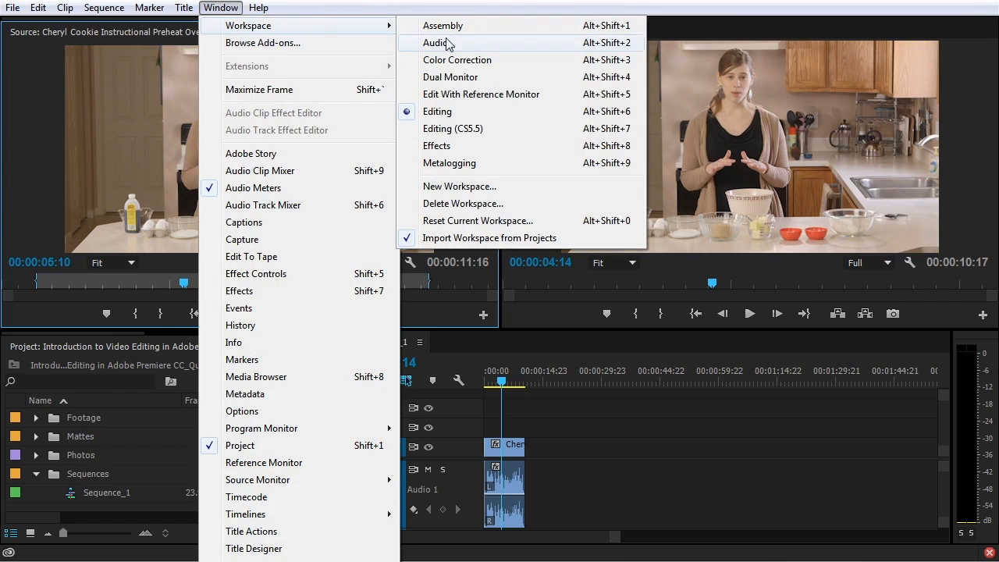
{"action": "left_click", "coordinate": [458, 224]}
{"action": "left_click", "coordinate": [521, 292]}
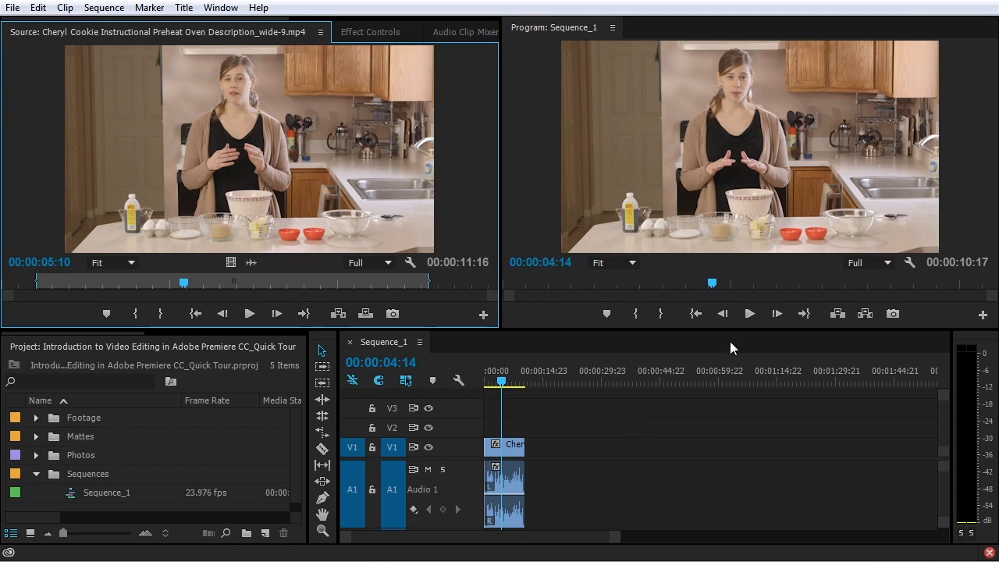
Look through the File menu, then bring up Edit > Preferences with Auto Save
{"action": "left_click", "coordinate": [13, 9]}
{"action": "mouse_move", "coordinate": [58, 12]}
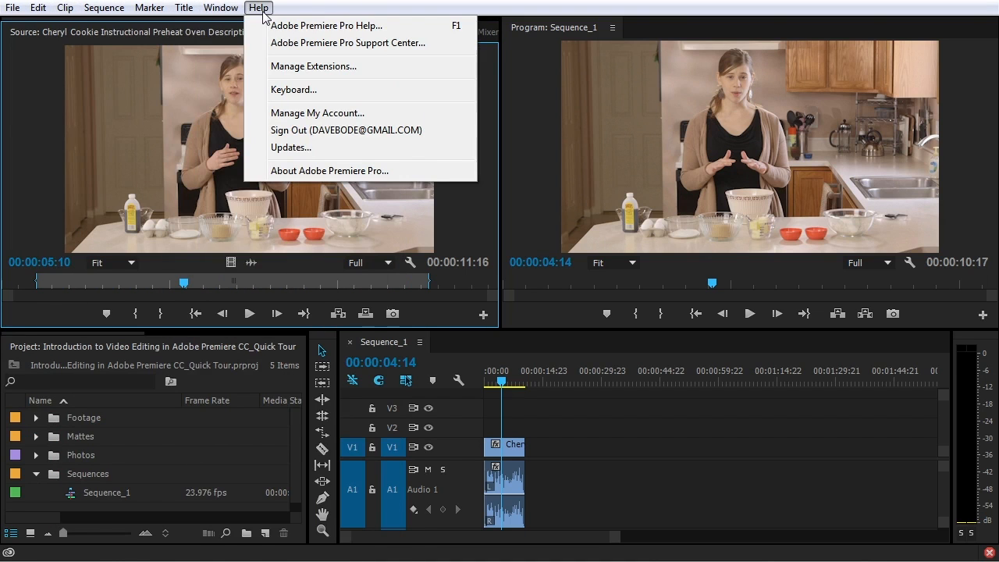
{"action": "mouse_move", "coordinate": [176, 15]}
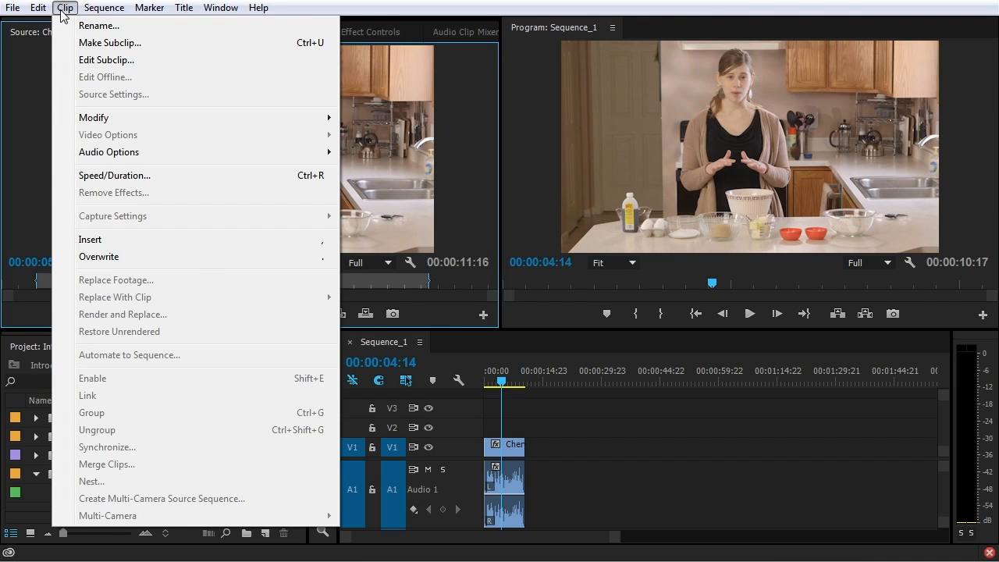
{"action": "mouse_move", "coordinate": [219, 11]}
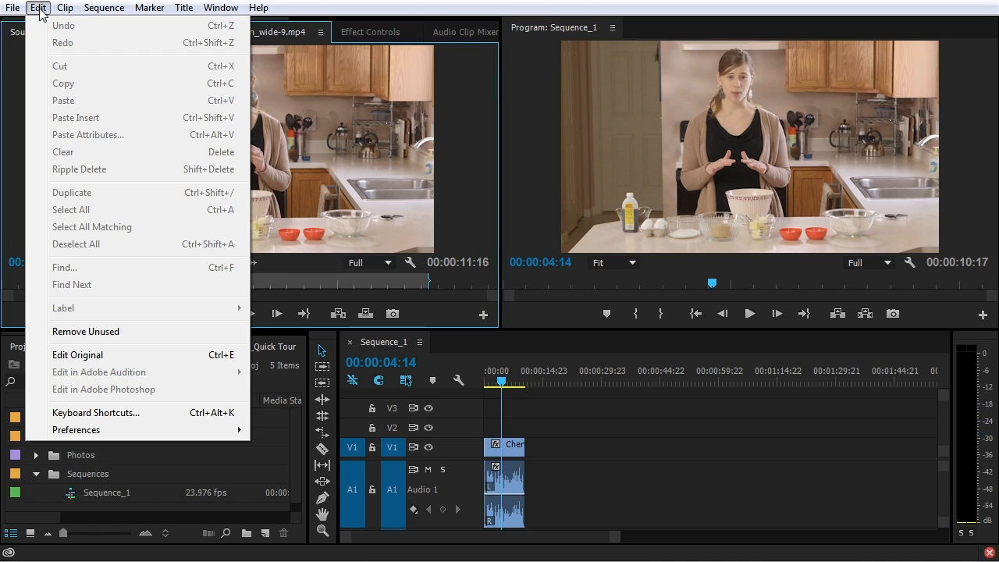
{"action": "mouse_move", "coordinate": [118, 431]}
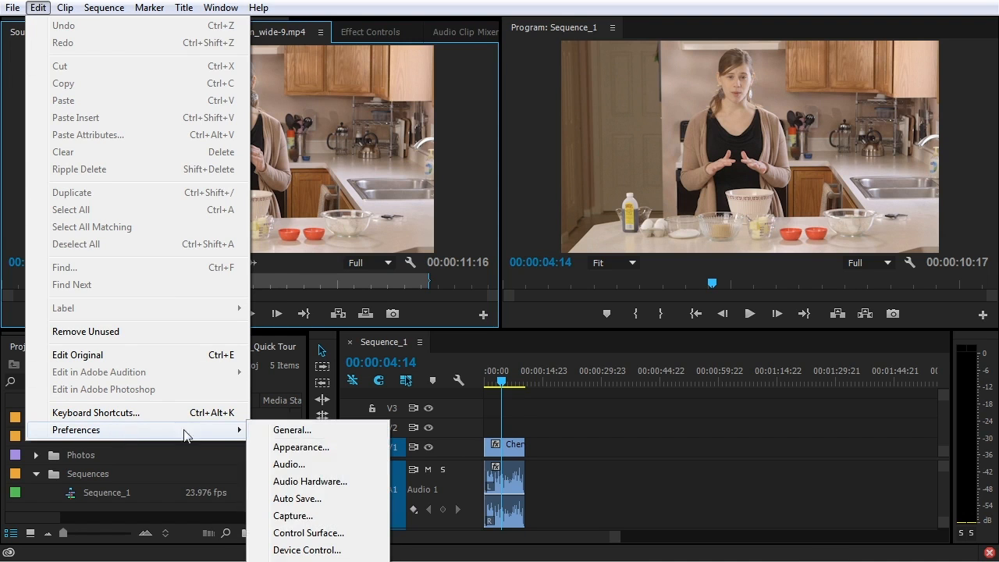
{"action": "left_click", "coordinate": [330, 498]}
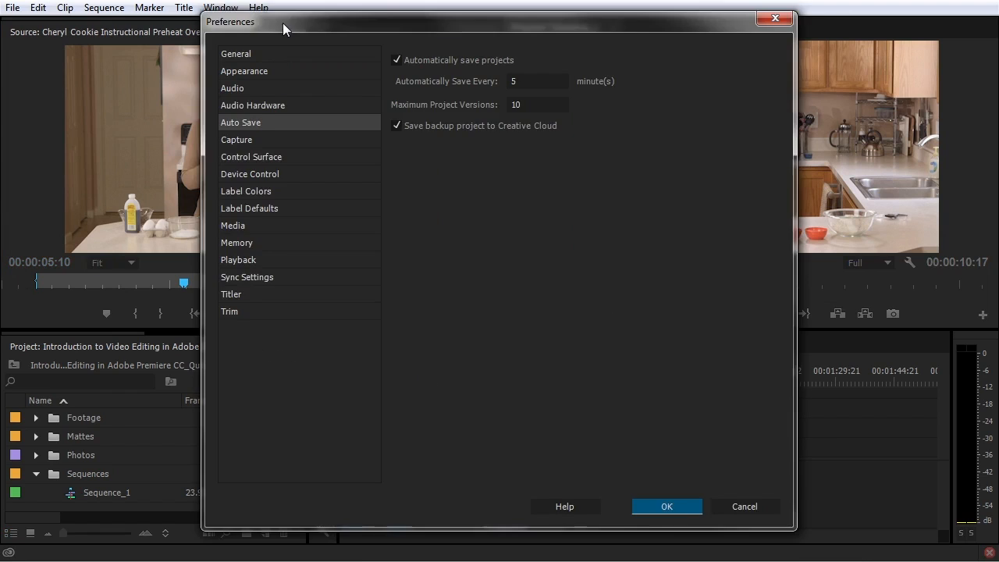
{"action": "mouse_move", "coordinate": [282, 23]}
{"action": "left_mouse_down"}
{"action": "mouse_move", "coordinate": [287, 36]}
{"action": "mouse_move", "coordinate": [291, 27]}
{"action": "left_mouse_up"}
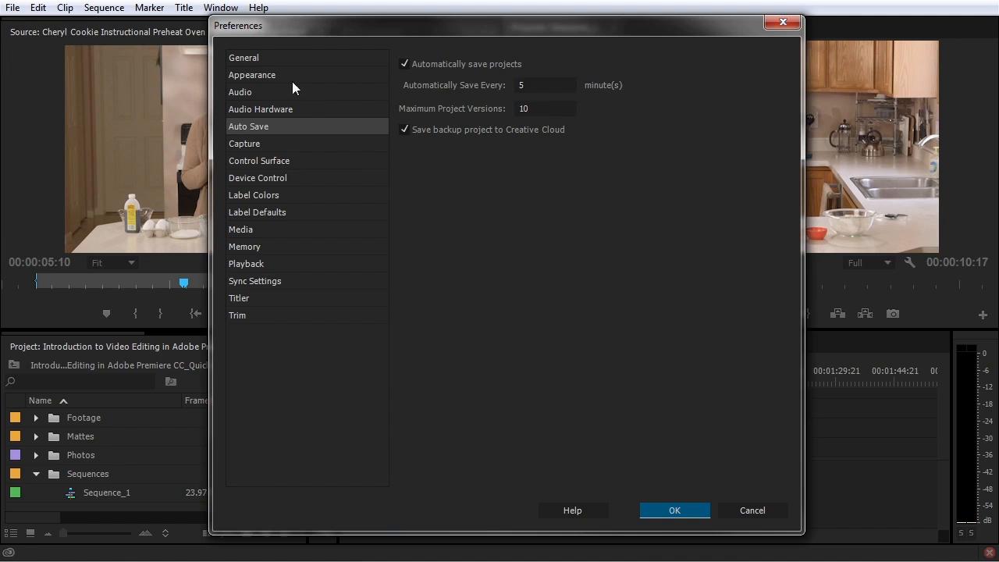
{"action": "left_click", "coordinate": [308, 60]}
{"action": "left_click", "coordinate": [314, 72]}
{"action": "left_click", "coordinate": [311, 93]}
{"action": "left_click", "coordinate": [311, 110]}
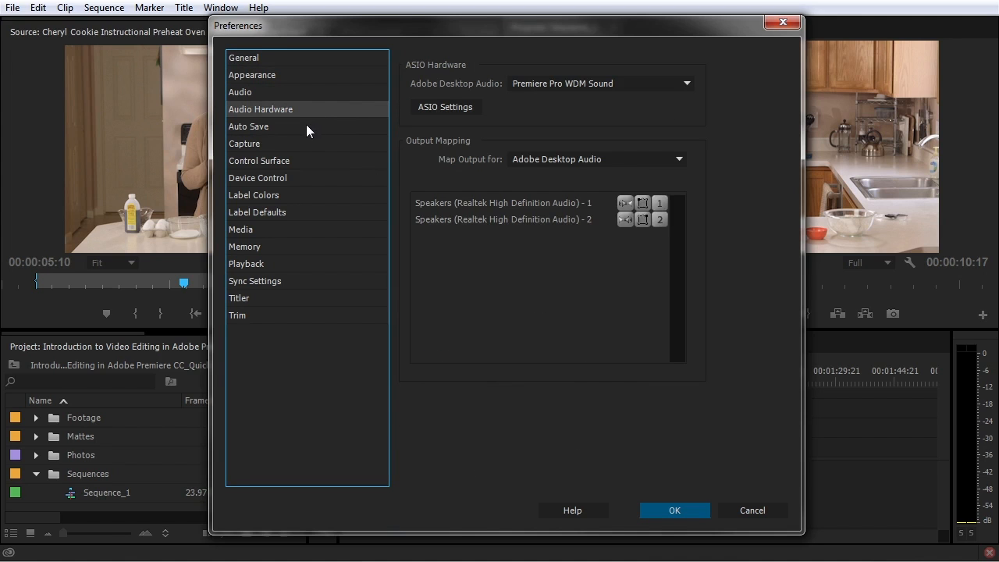
{"action": "left_click", "coordinate": [310, 126]}
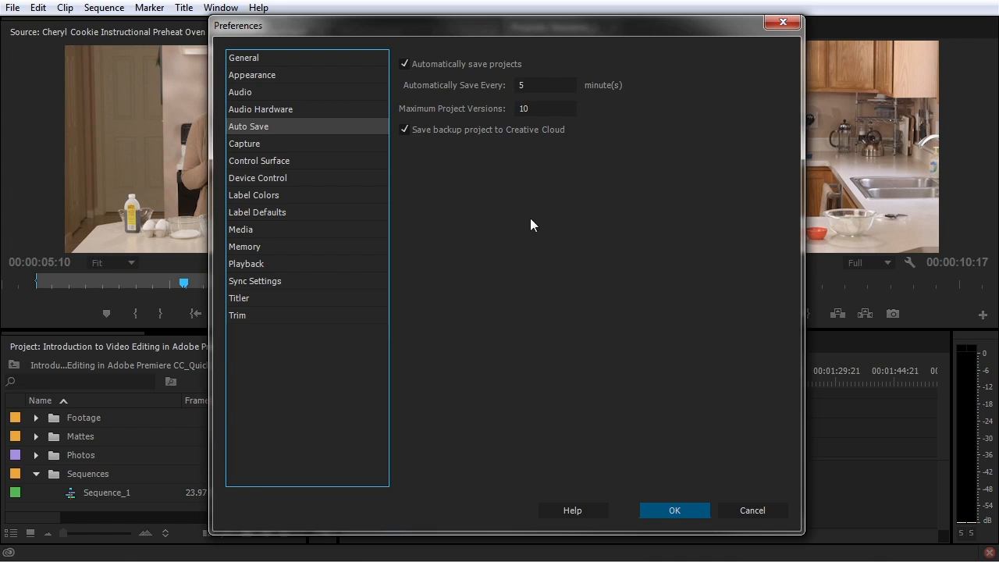
{"action": "left_click", "coordinate": [675, 511]}
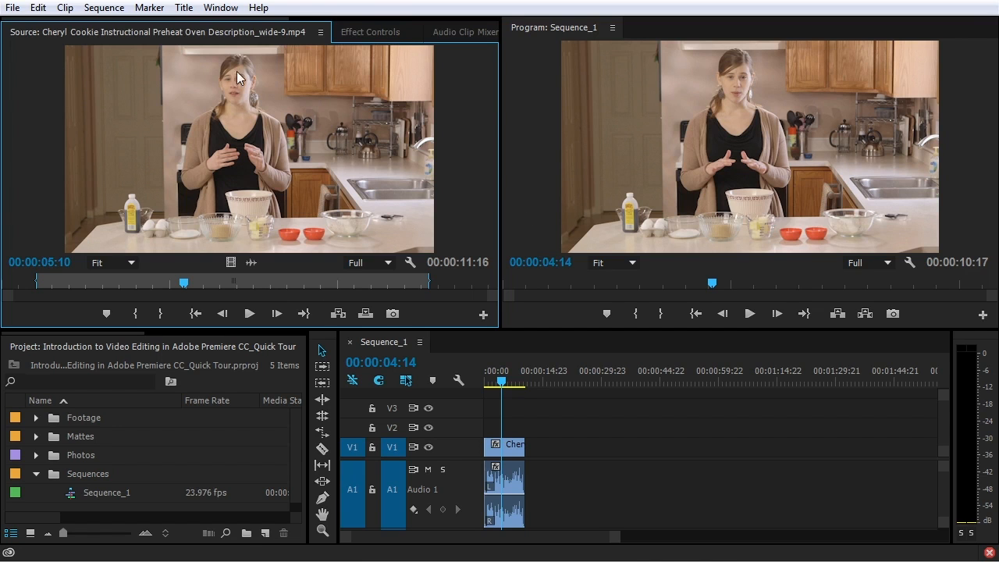
Start a New Workspace from Window > Workspace, cancel it, and reopen the workspace list
{"action": "left_click", "coordinate": [229, 9]}
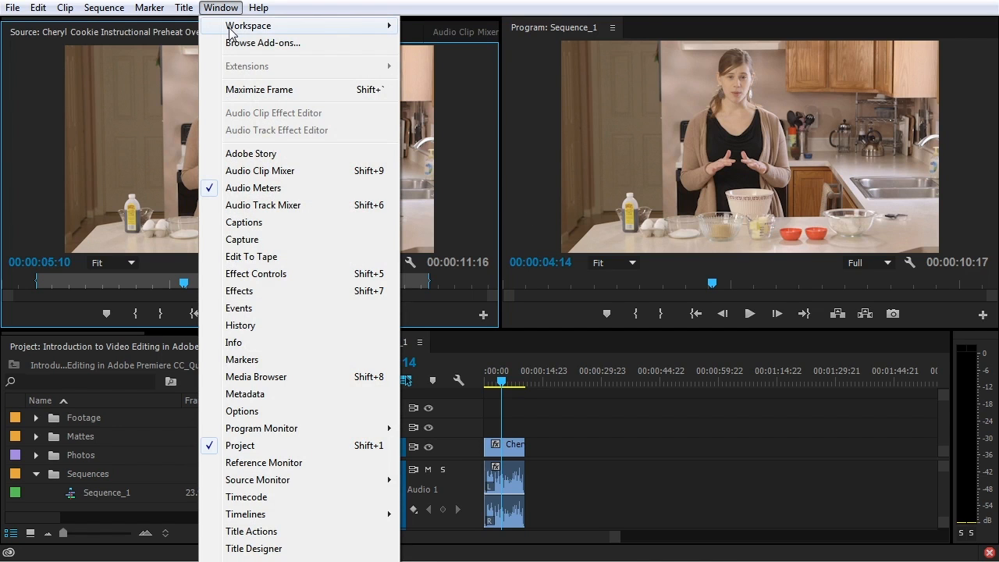
{"action": "mouse_move", "coordinate": [282, 28]}
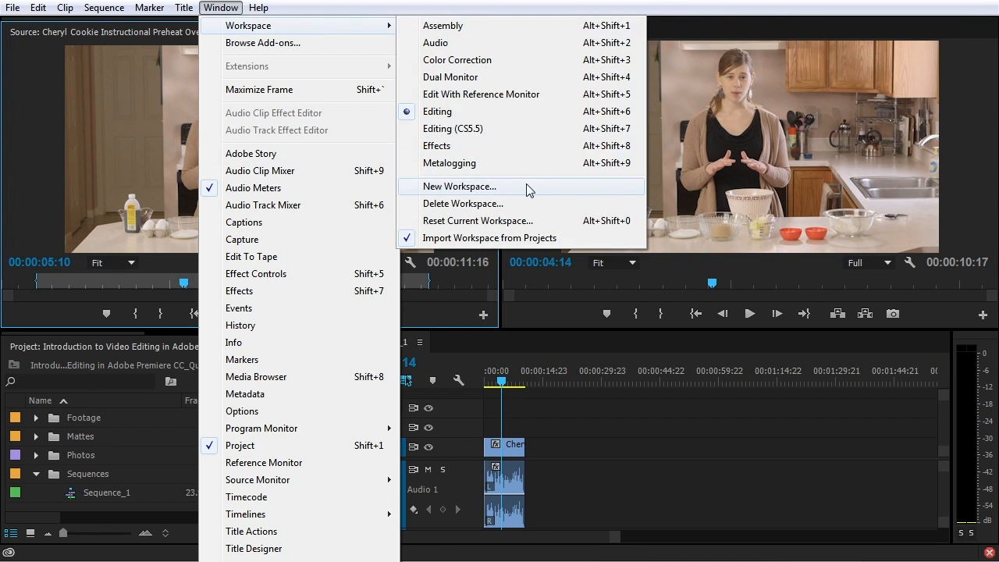
{"action": "left_click", "coordinate": [459, 187]}
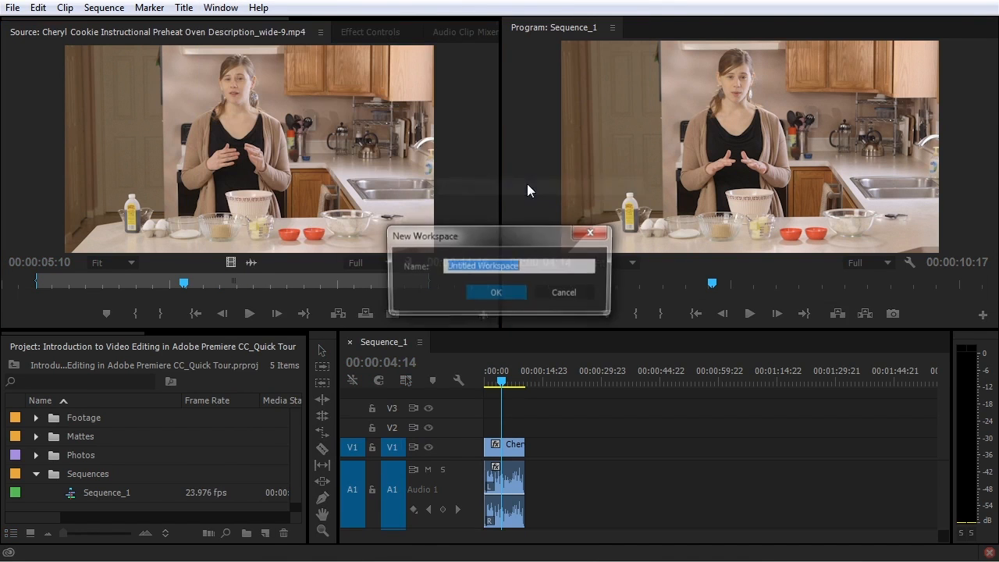
{"action": "left_click", "coordinate": [576, 294]}
{"action": "left_click", "coordinate": [220, 8]}
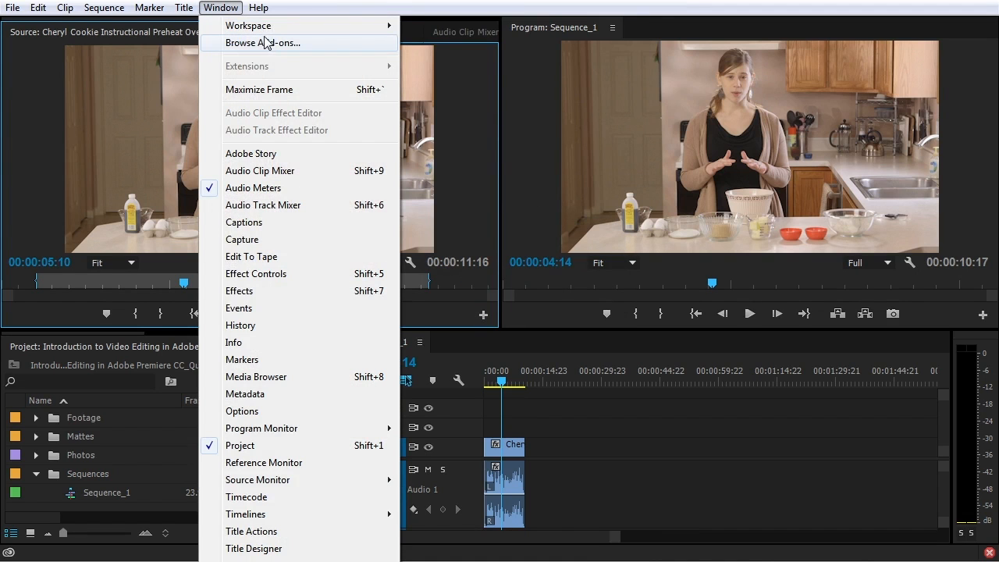
{"action": "mouse_move", "coordinate": [269, 26]}
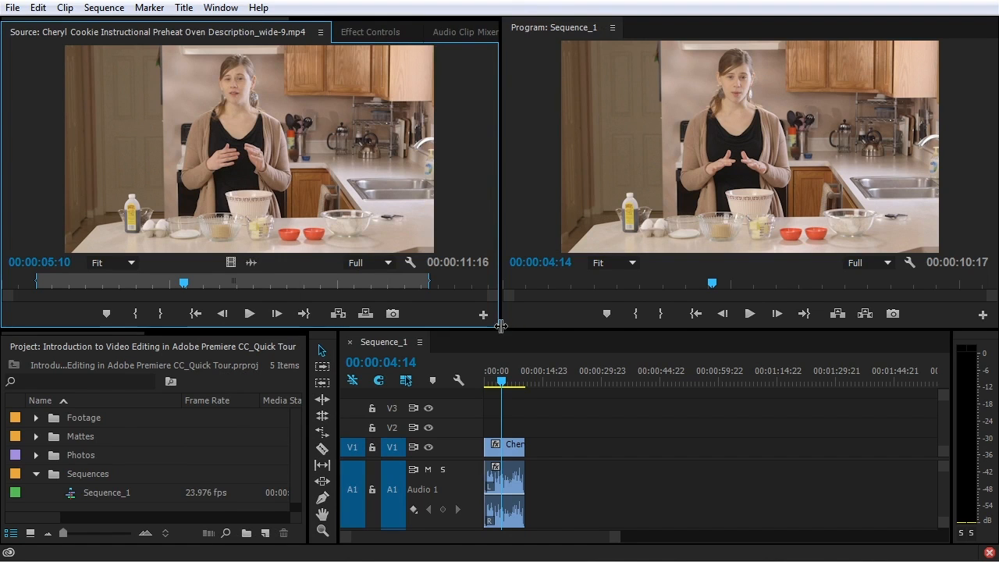
Narrow the Source monitor, widen the Program monitor, and dock Program with the Source panel group
{"action": "left_click_drag", "start_coordinate": [501, 328], "coordinate": [410, 356]}
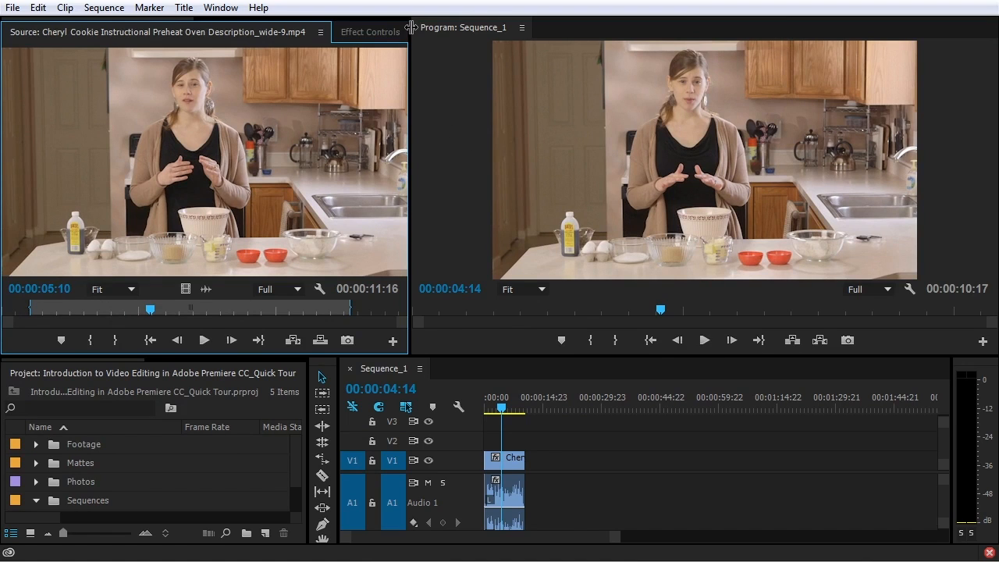
{"action": "left_click_drag", "start_coordinate": [415, 30], "coordinate": [754, 442]}
Dock the Program monitor into the top-left group beside the Metadata panel
{"action": "left_click_drag", "start_coordinate": [833, 412], "coordinate": [209, 184]}
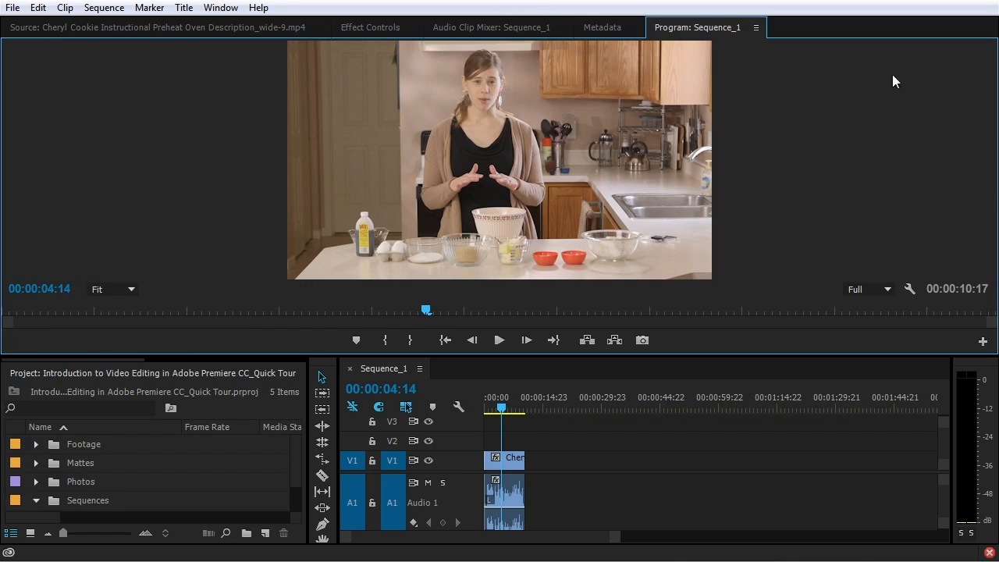
{"action": "left_click", "coordinate": [597, 26]}
{"action": "scroll", "coordinate": [591, 31], "scroll_direction": "up", "scroll_amount": 1}
{"action": "left_click", "coordinate": [678, 29]}
View the Metadata, Audio Clip Mixer, Effect Controls and Source tabs, then return Program to its own right-hand group
{"action": "left_click", "coordinate": [589, 30]}
{"action": "left_click", "coordinate": [508, 28]}
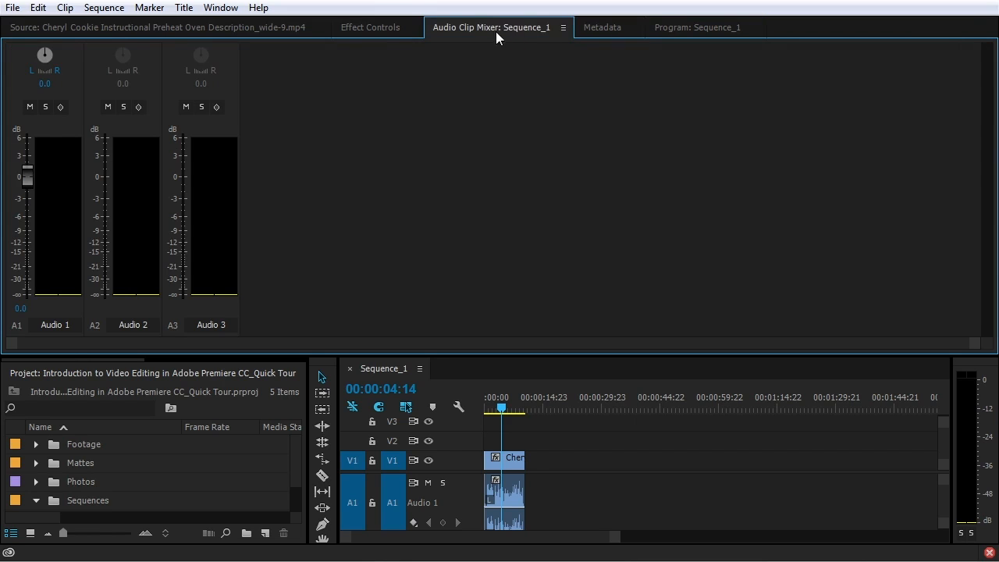
{"action": "left_click", "coordinate": [379, 31]}
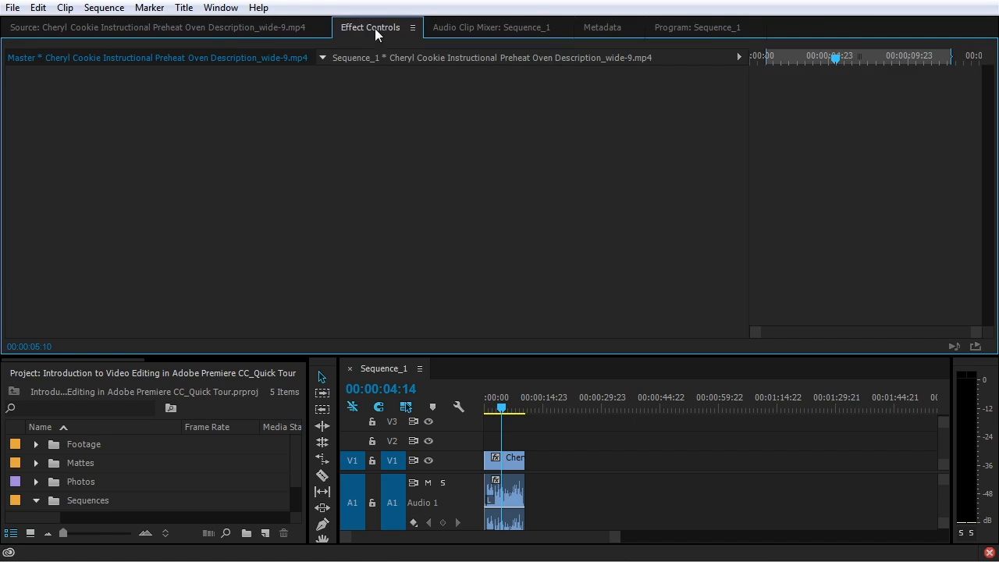
{"action": "left_click", "coordinate": [221, 33]}
{"action": "left_click", "coordinate": [912, 30]}
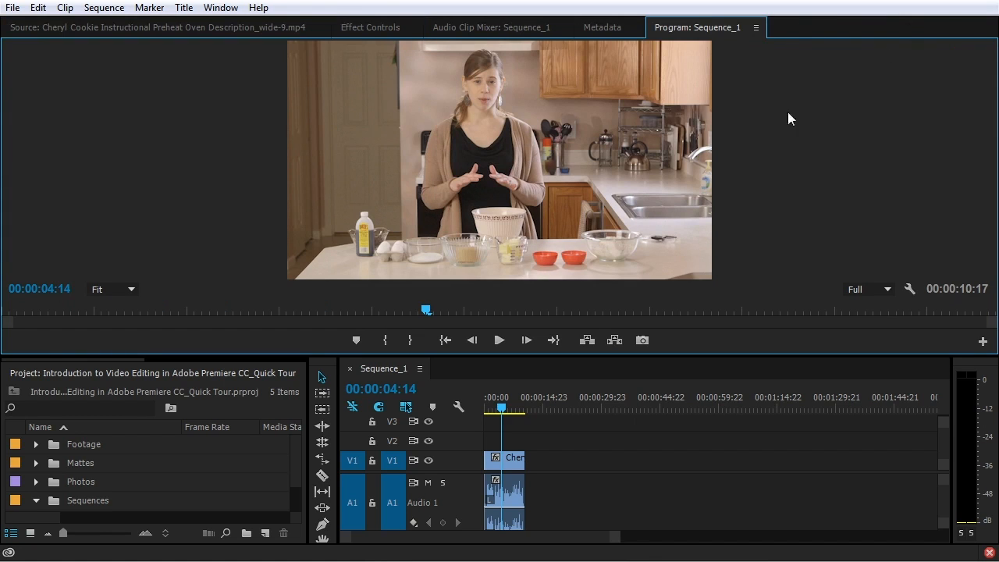
{"action": "left_click_drag", "start_coordinate": [676, 36], "coordinate": [975, 108]}
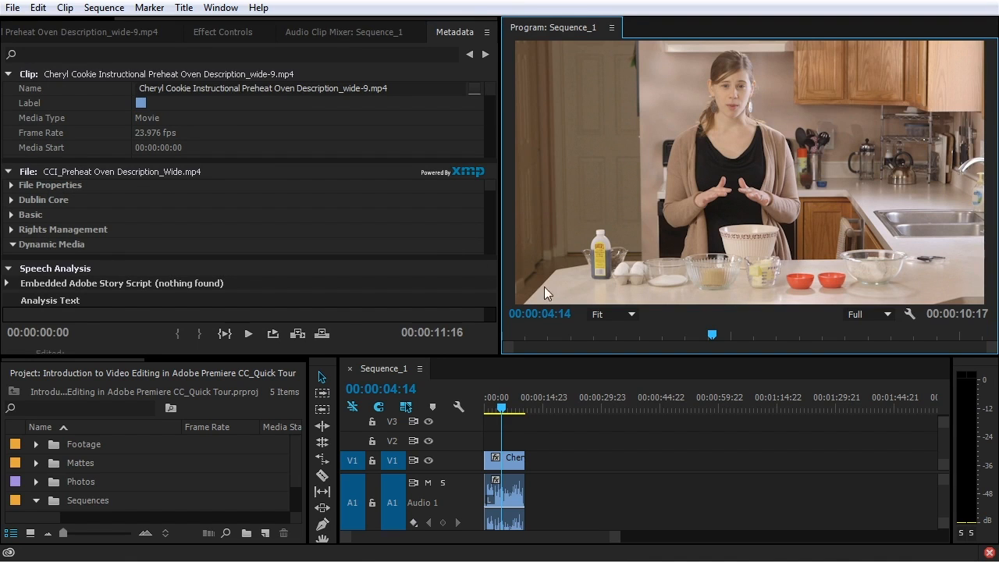
Switch between the Program and Metadata tabs, then dock Metadata into the left group
{"action": "left_click_drag", "start_coordinate": [663, 35], "coordinate": [572, 29]}
{"action": "left_click", "coordinate": [606, 29]}
{"action": "left_click", "coordinate": [542, 29]}
{"action": "left_click", "coordinate": [608, 29]}
{"action": "left_click", "coordinate": [544, 29]}
{"action": "left_click_drag", "start_coordinate": [527, 30], "coordinate": [436, 32]}
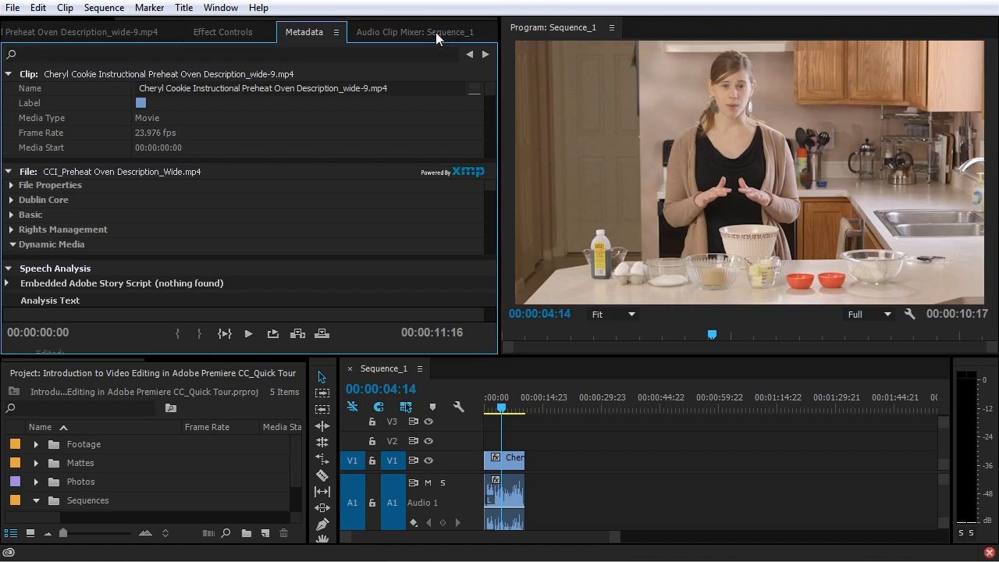
Undock Program: Sequence_1 into a floating window and position it near the centre
{"action": "left_click_drag", "start_coordinate": [573, 27], "coordinate": [979, 105]}
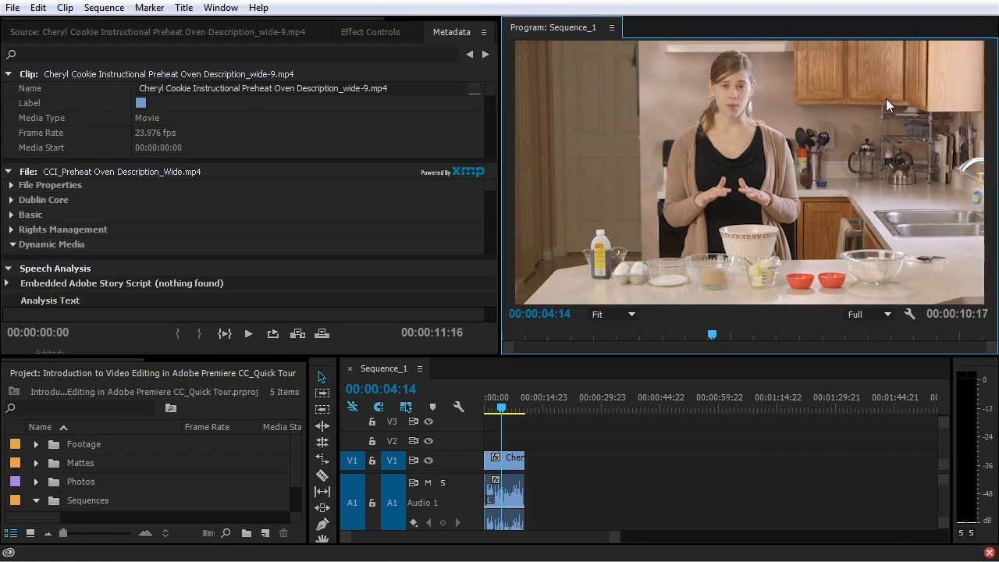
{"action": "left_click_drag", "start_coordinate": [512, 28], "coordinate": [860, 130]}
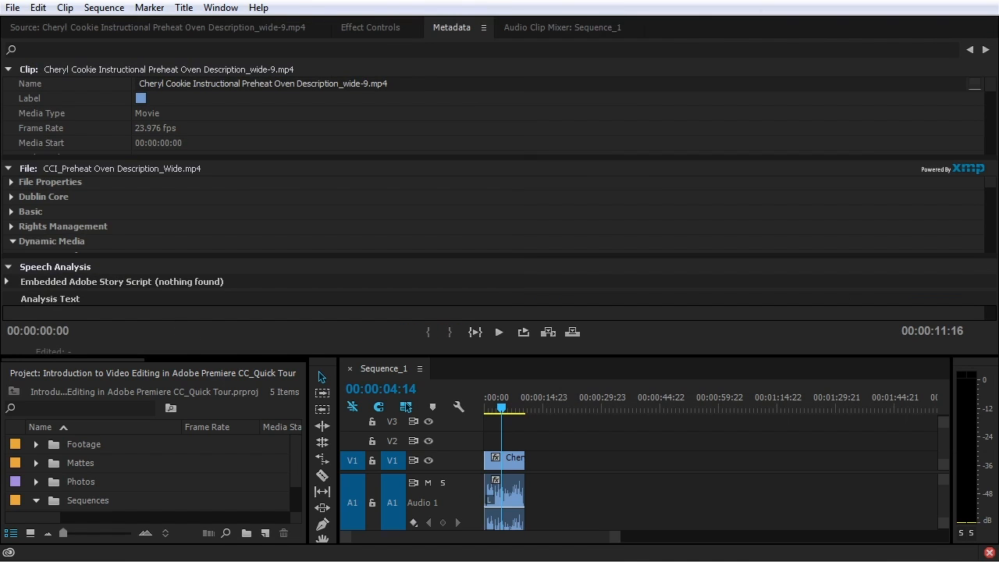
{"action": "left_click_drag", "start_coordinate": [998, 78], "coordinate": [383, 96]}
{"action": "left_click_drag", "start_coordinate": [509, 99], "coordinate": [476, 88]}
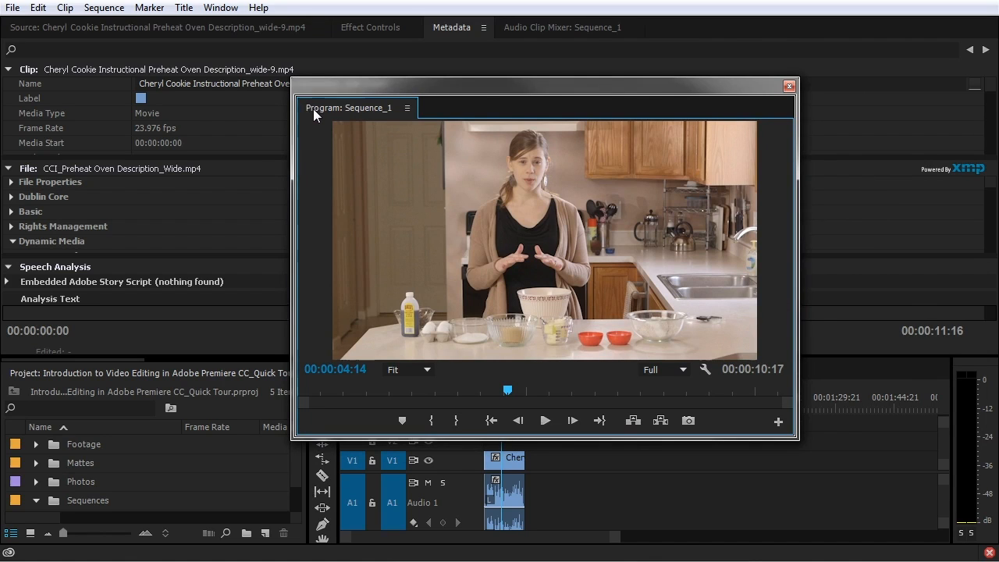
Dock Metadata and Program back into the top groups and drag the divider down to enlarge them
{"action": "left_click_drag", "start_coordinate": [466, 36], "coordinate": [435, 110]}
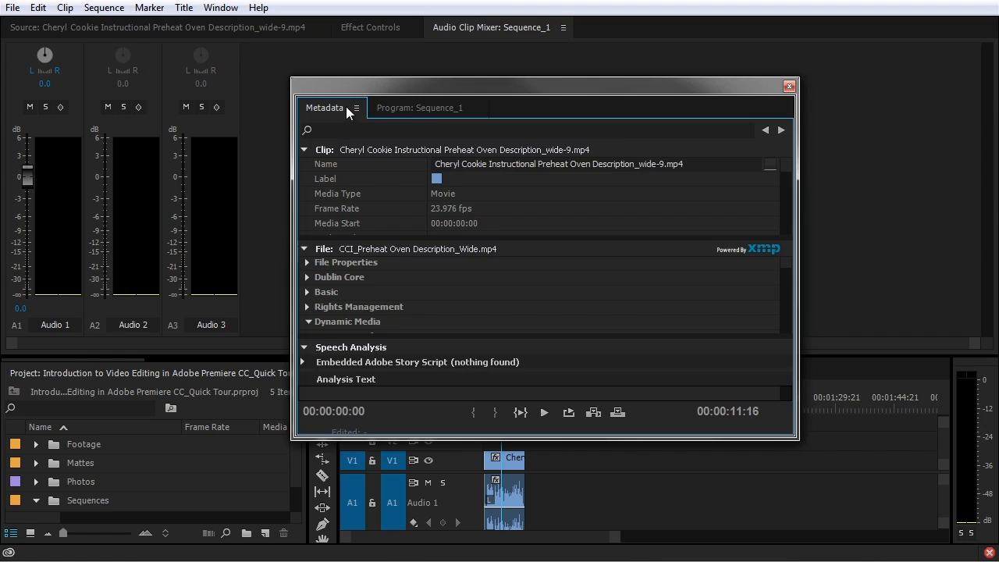
{"action": "left_click_drag", "start_coordinate": [344, 112], "coordinate": [414, 32]}
{"action": "left_click_drag", "start_coordinate": [316, 107], "coordinate": [975, 107]}
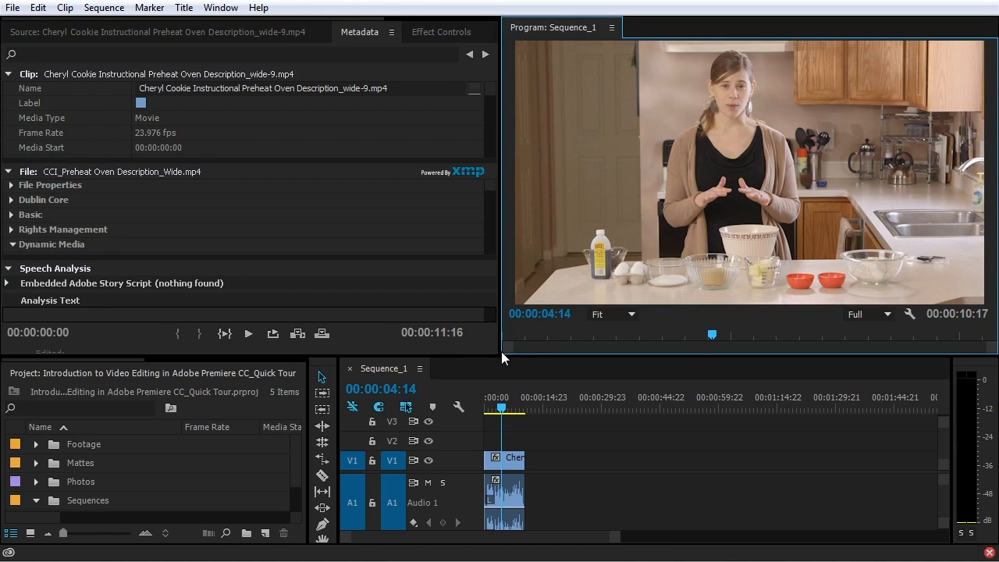
{"action": "left_click_drag", "start_coordinate": [504, 352], "coordinate": [565, 545]}
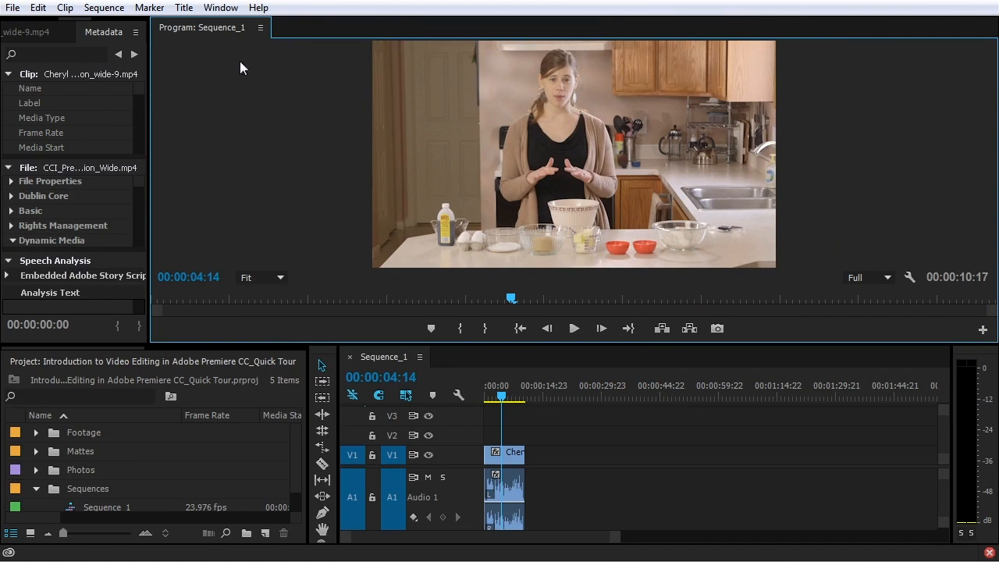
{"action": "left_click", "coordinate": [220, 8]}
Reset the current workspace to its default Editing layout, confirming with Yes
{"action": "mouse_move", "coordinate": [236, 28]}
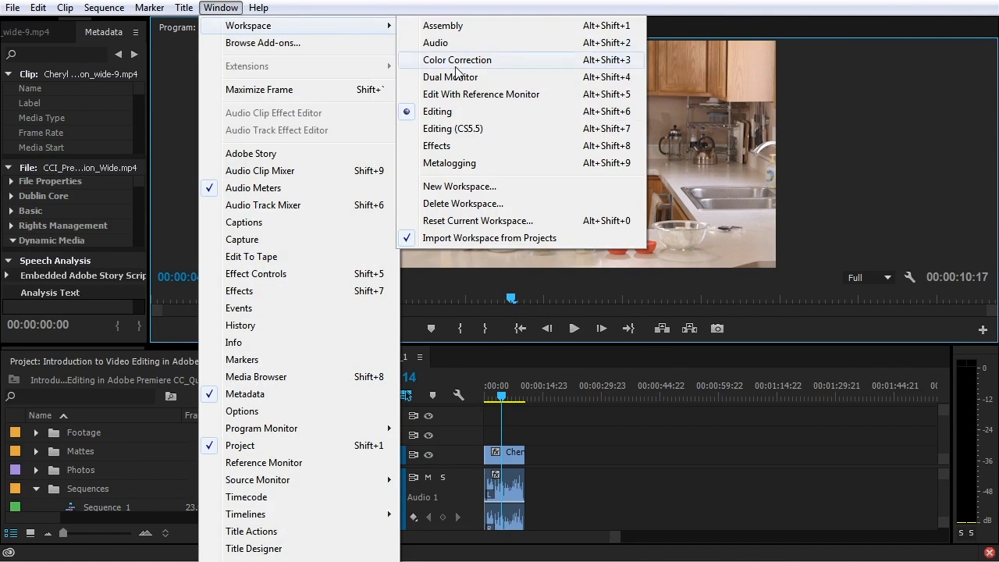
{"action": "left_click", "coordinate": [488, 221]}
{"action": "left_click", "coordinate": [523, 295]}
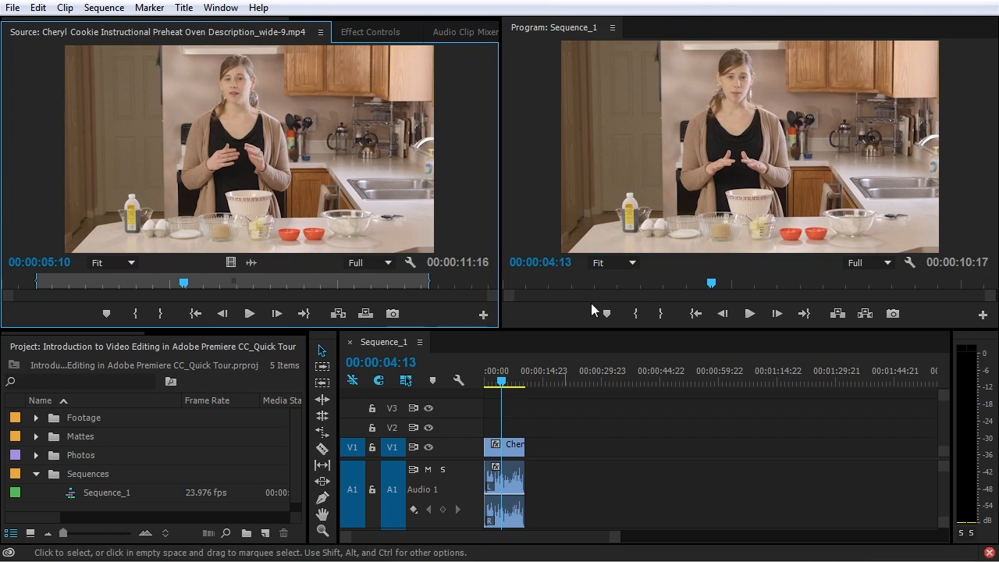
Open the Program monitor's panel menu and dismiss it without choosing anything
{"action": "left_click", "coordinate": [618, 31]}
{"action": "left_click", "coordinate": [615, 29]}
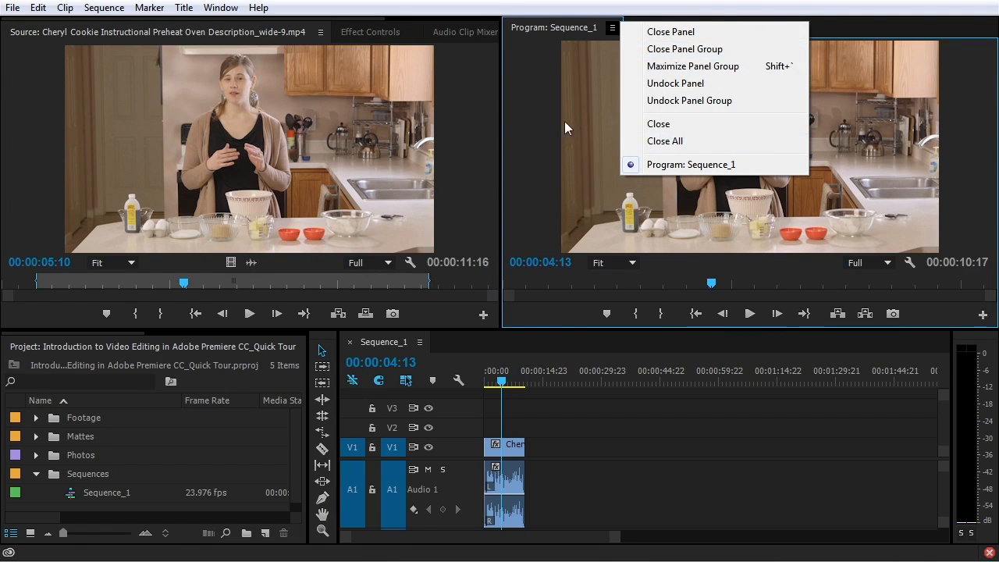
{"action": "left_click", "coordinate": [523, 111]}
Browse the Program monitor's context menu, then show its wrench Settings list of display options
{"action": "right_click", "coordinate": [661, 115]}
{"action": "right_click", "coordinate": [634, 88]}
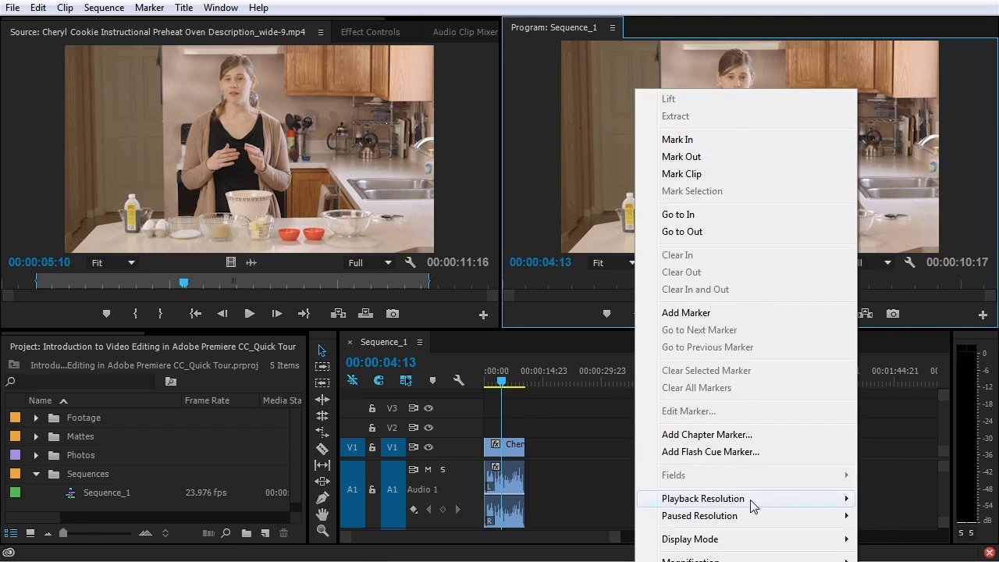
{"action": "left_click", "coordinate": [946, 120]}
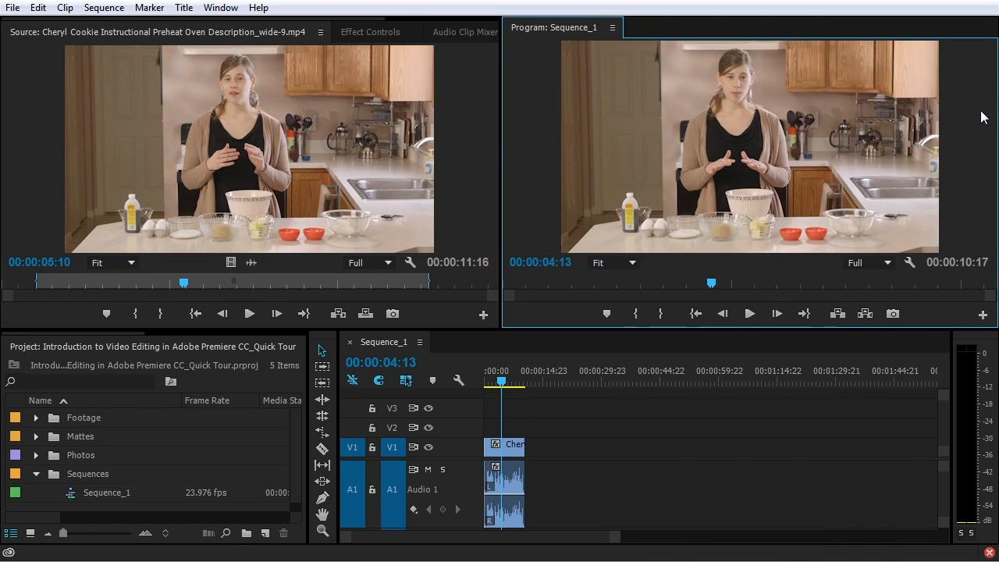
{"action": "left_click", "coordinate": [909, 263]}
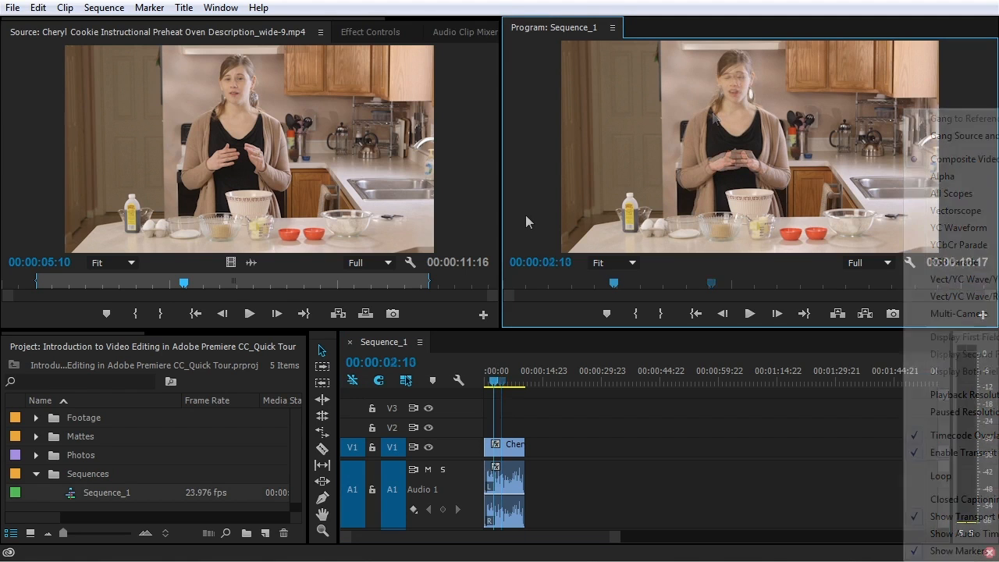
{"action": "left_click", "coordinate": [463, 211]}
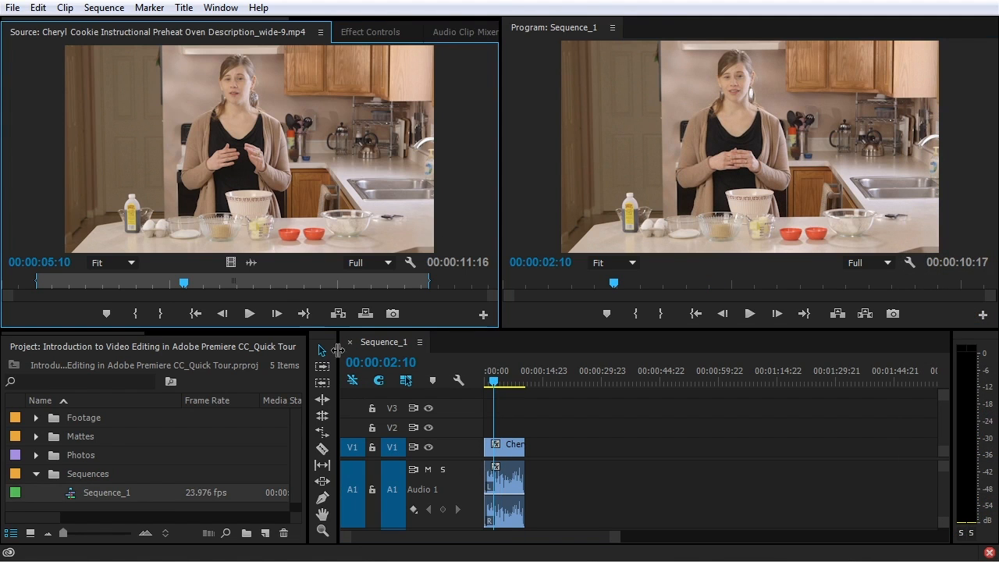
Activate the Project panel, Program monitor and Selection tool in turn, then show the Clip menu
{"action": "left_click", "coordinate": [121, 346]}
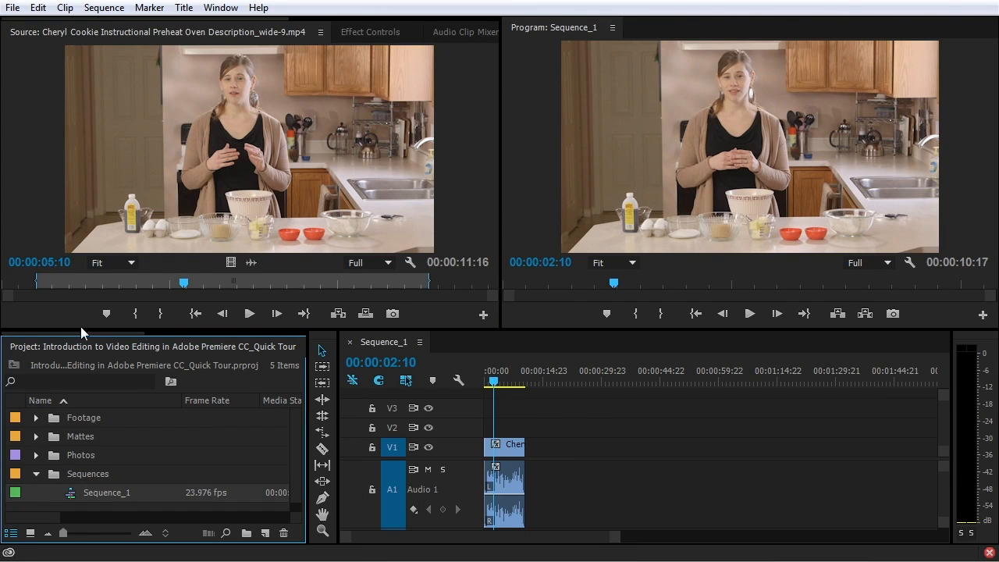
{"action": "left_click", "coordinate": [510, 218]}
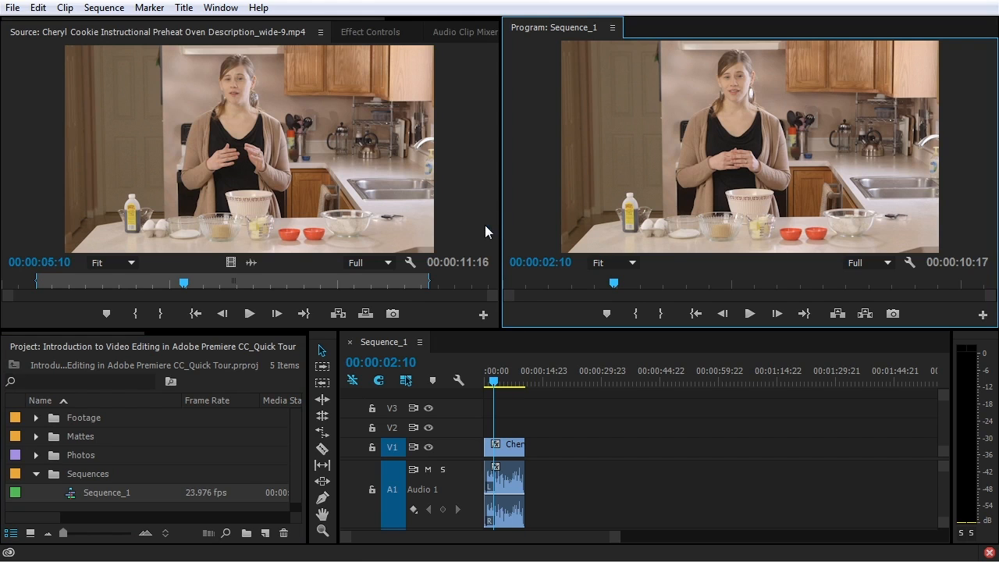
{"action": "left_click", "coordinate": [323, 344]}
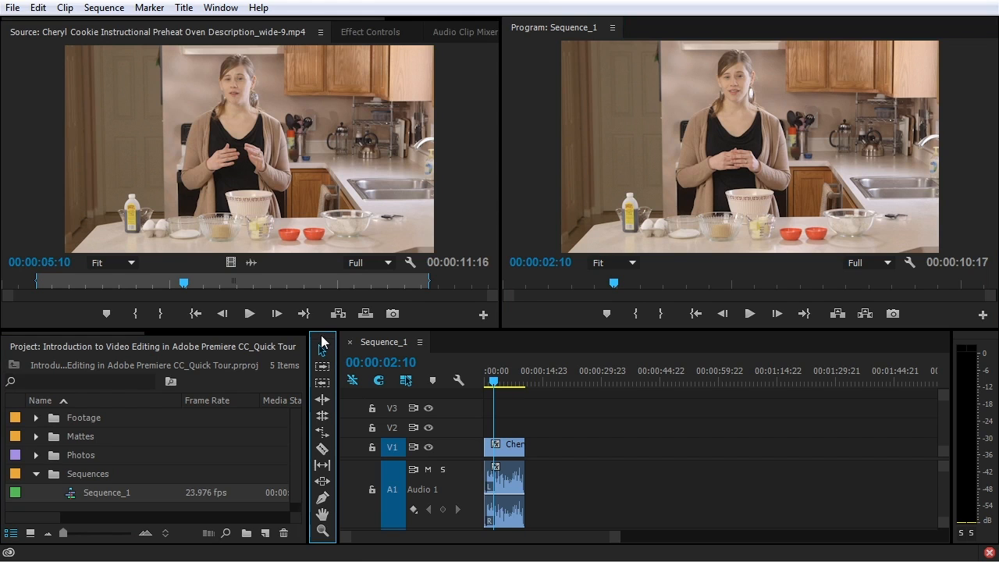
{"action": "left_click", "coordinate": [62, 9]}
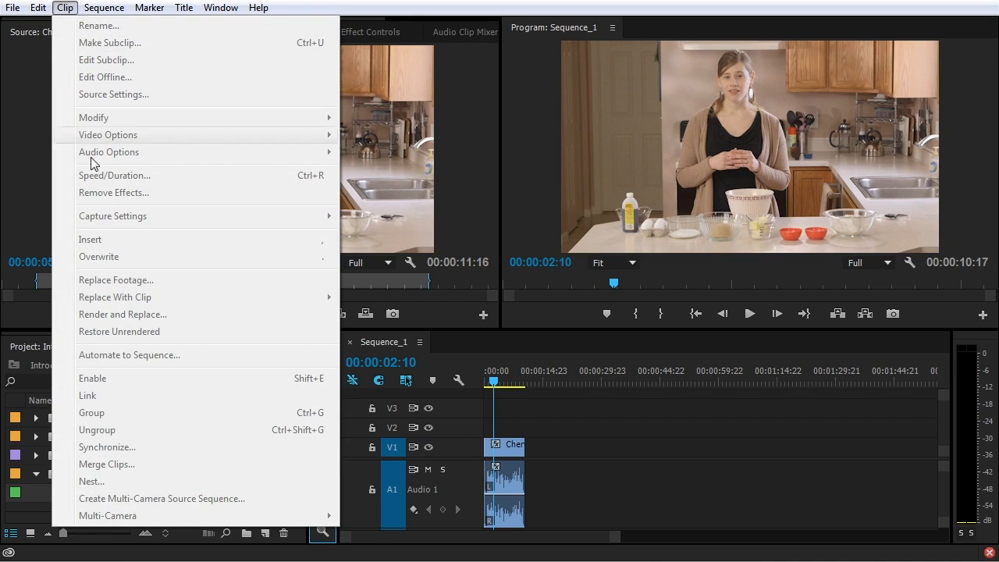
Browse the Clip menu a few times and select, then deselect, the Cheryl Cookie clip
{"action": "left_click", "coordinate": [366, 345]}
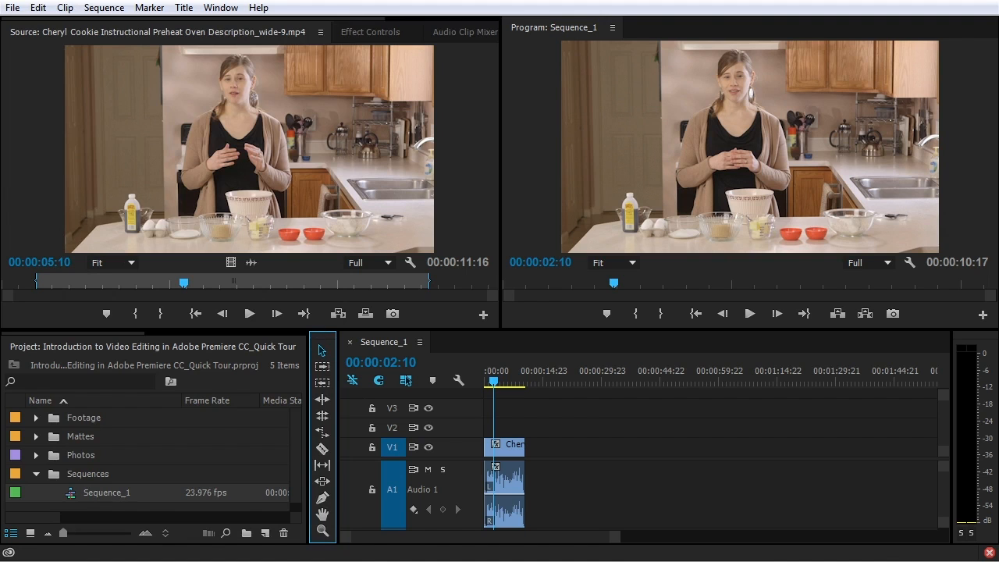
{"action": "left_click", "coordinate": [64, 7]}
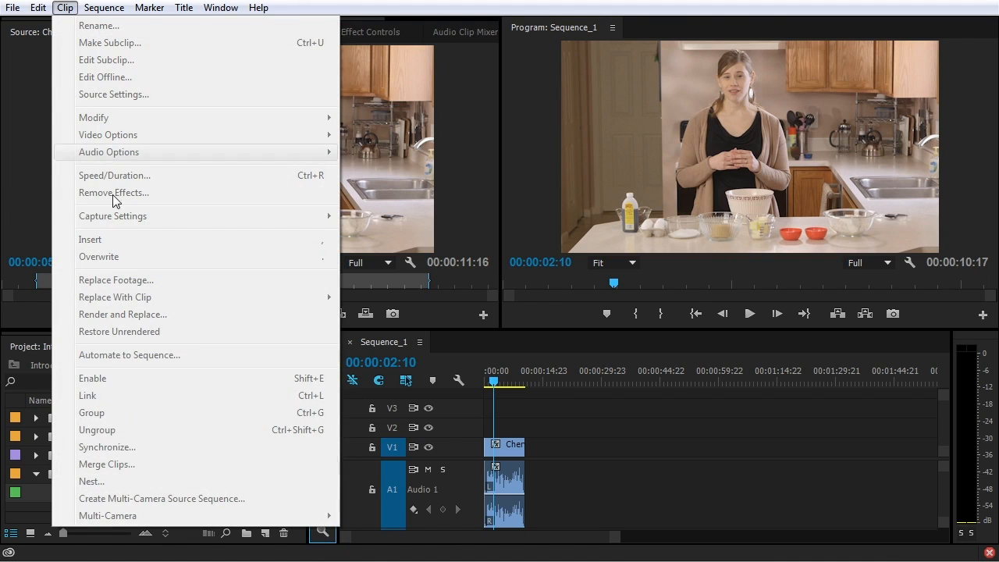
{"action": "left_click", "coordinate": [505, 428]}
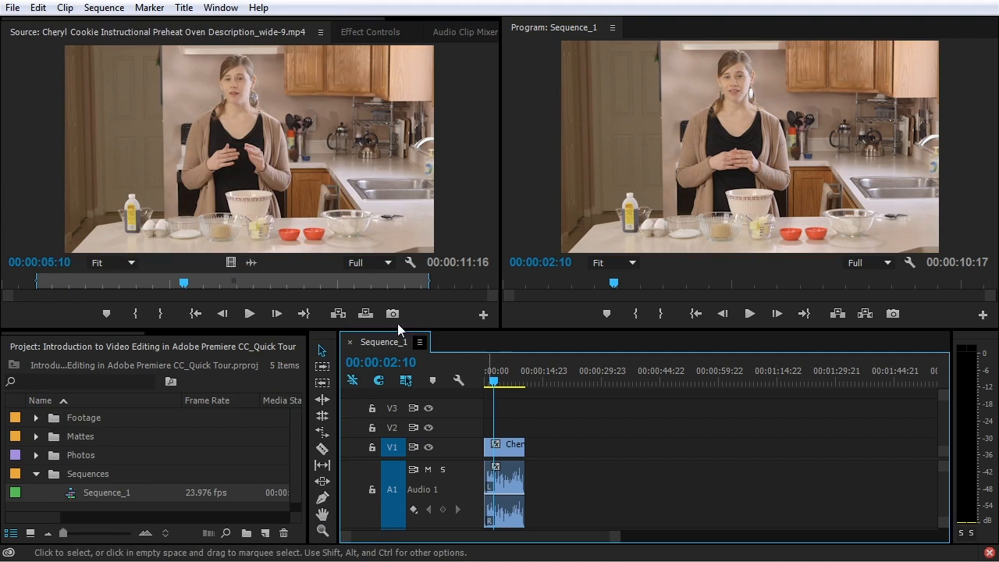
{"action": "left_click", "coordinate": [65, 8]}
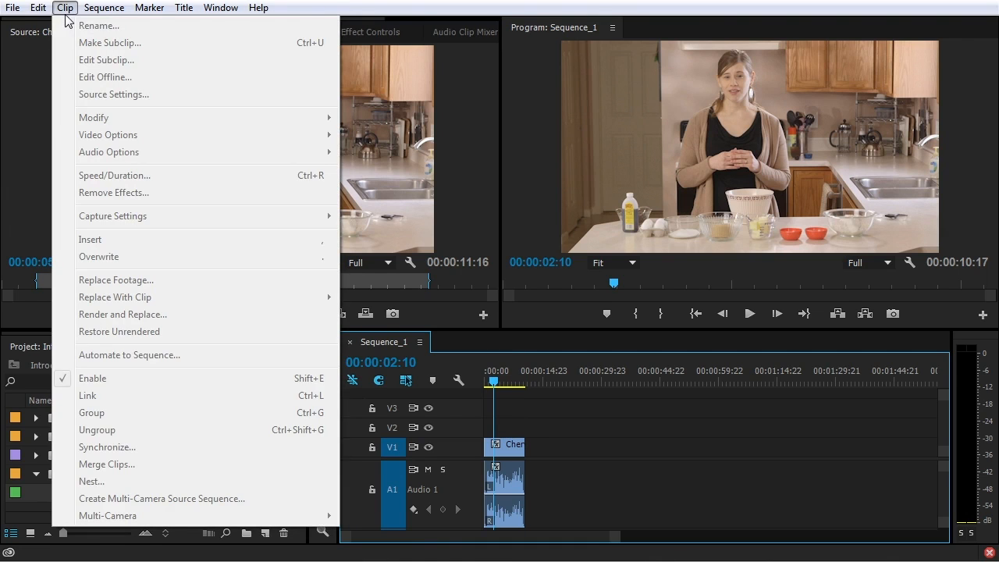
{"action": "left_click", "coordinate": [524, 448]}
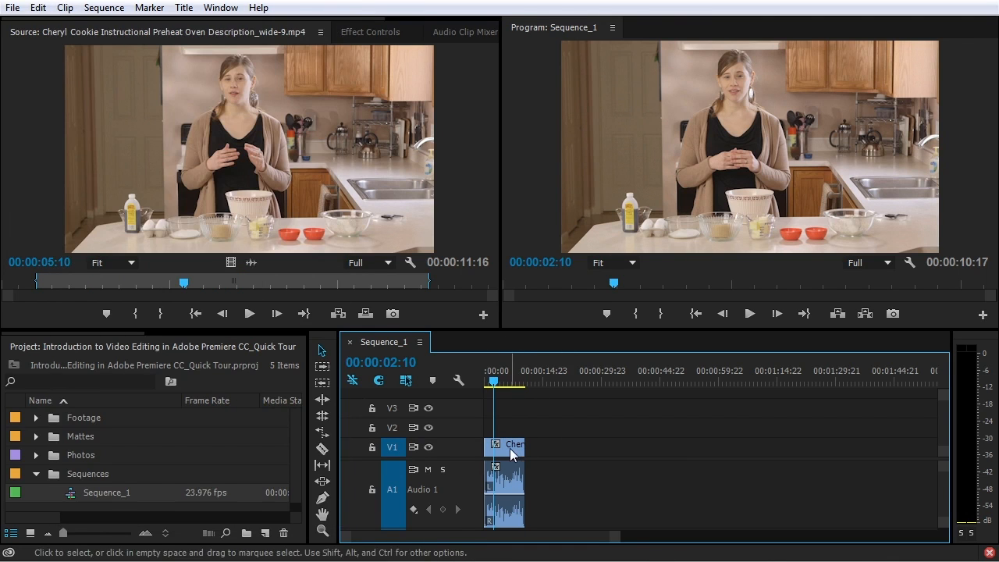
{"action": "left_click", "coordinate": [509, 448]}
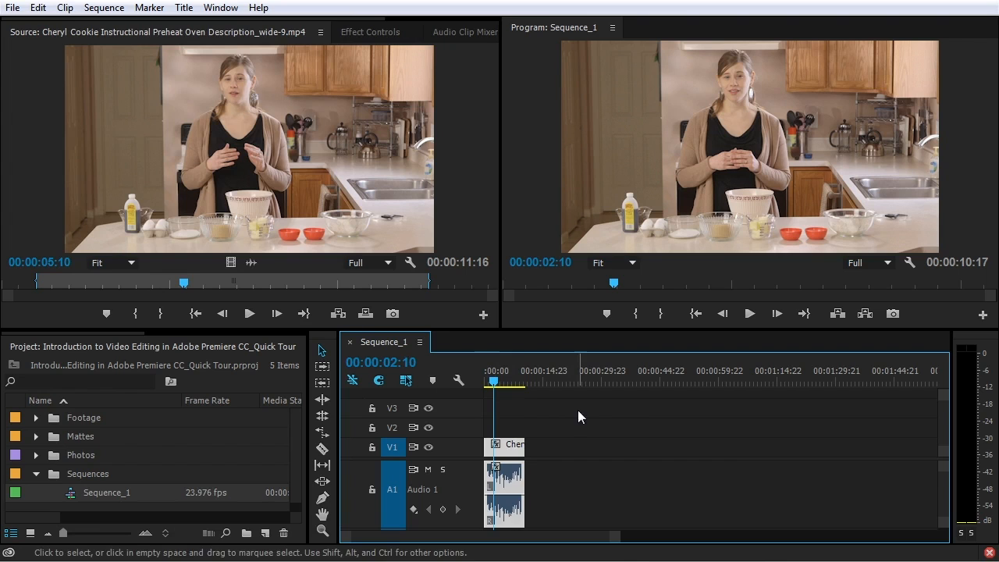
{"action": "left_click", "coordinate": [566, 466]}
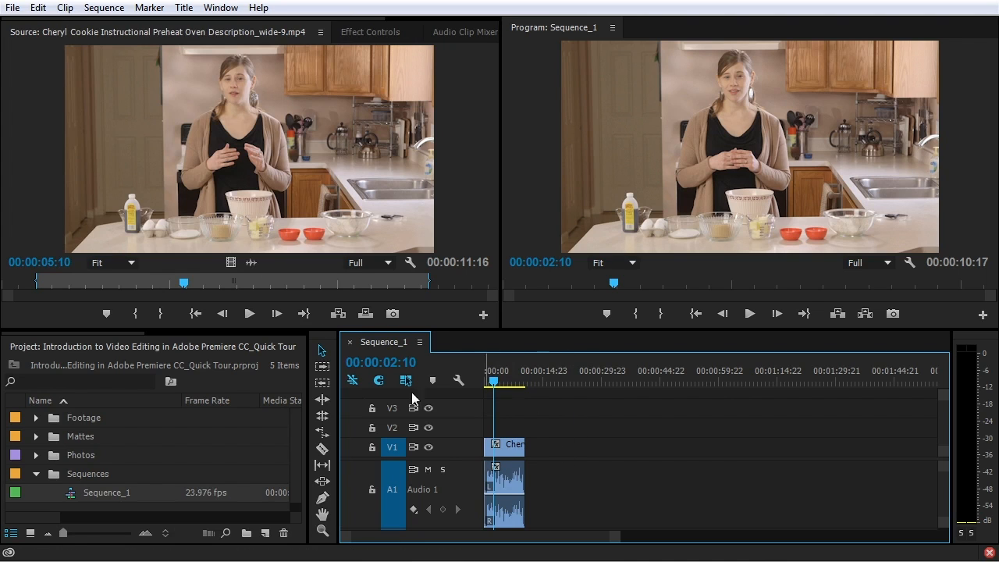
Zoom the Sequence_1 timeline in on the clip and view the Info tab
{"action": "left_click", "coordinate": [65, 8]}
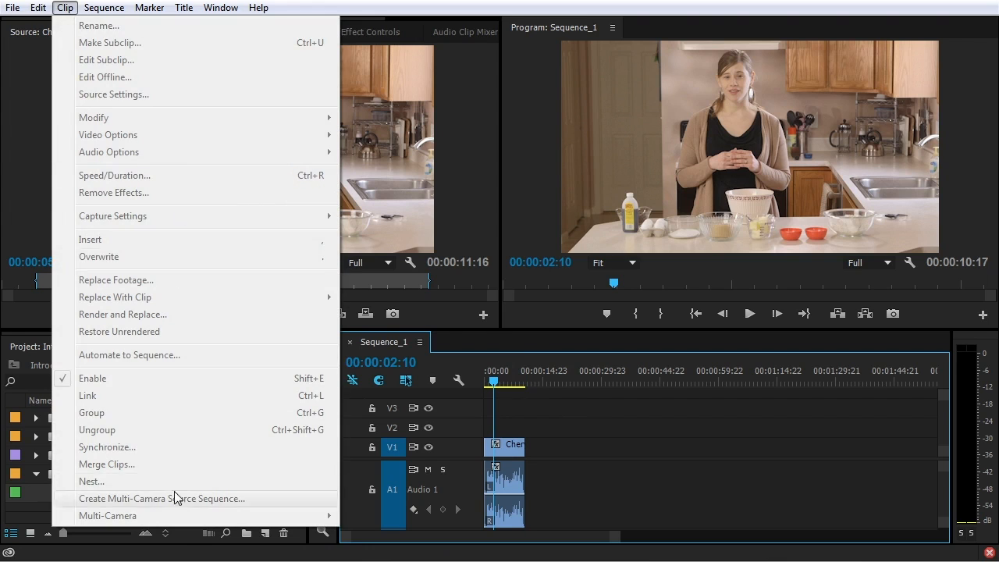
{"action": "mouse_move", "coordinate": [93, 13]}
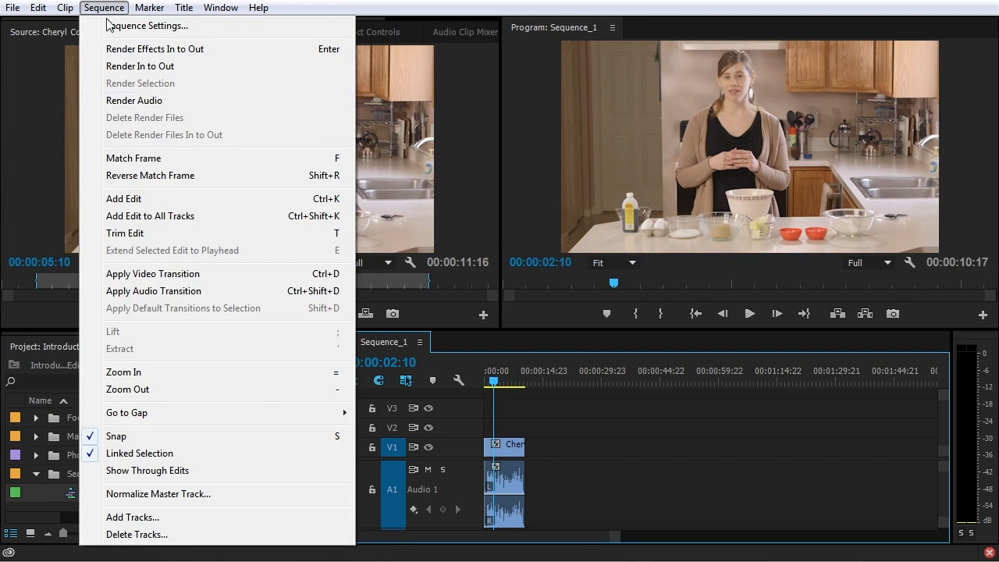
{"action": "left_click", "coordinate": [166, 372]}
{"action": "left_click_drag", "start_coordinate": [134, 333], "coordinate": [223, 332]}
{"action": "left_click", "coordinate": [229, 351]}
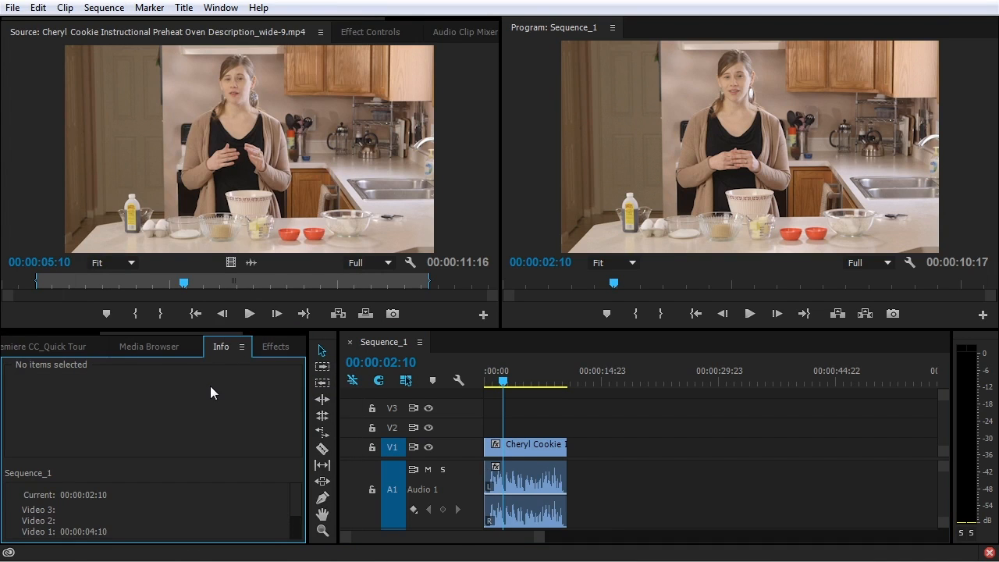
Browse the Sequence menu twice and close it without choosing a command
{"action": "left_click", "coordinate": [109, 10]}
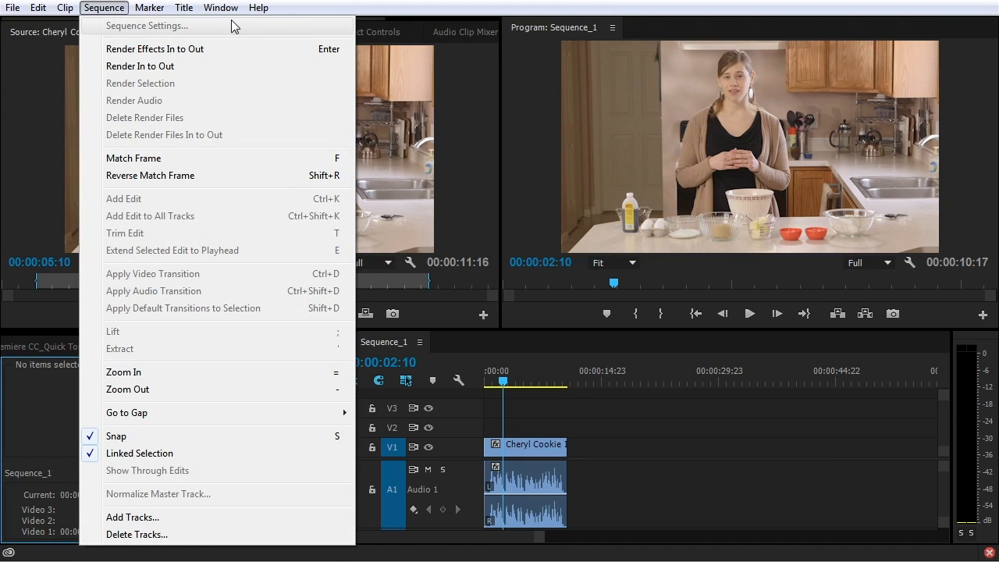
{"action": "left_click", "coordinate": [524, 120]}
{"action": "left_click", "coordinate": [102, 9]}
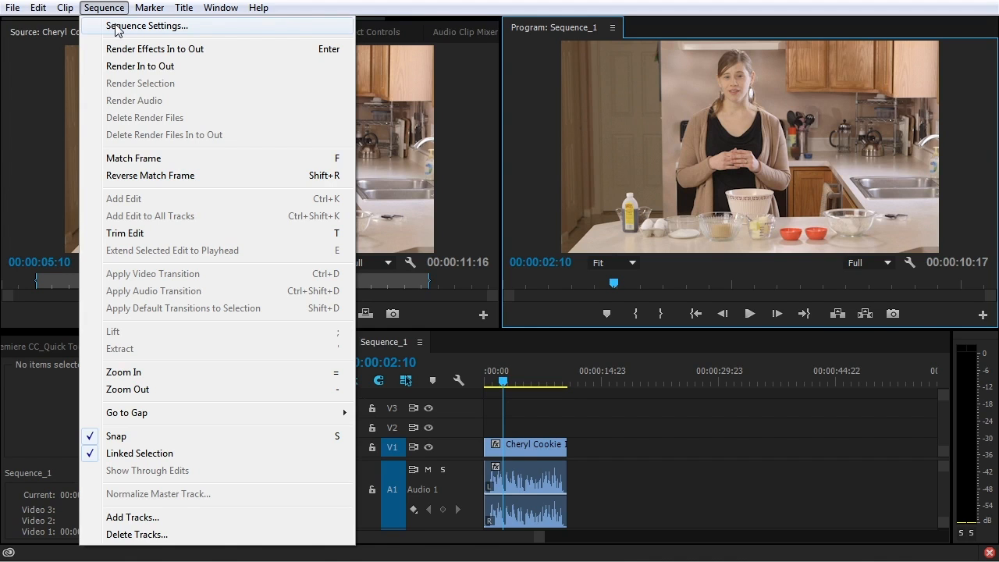
{"action": "left_click", "coordinate": [555, 70]}
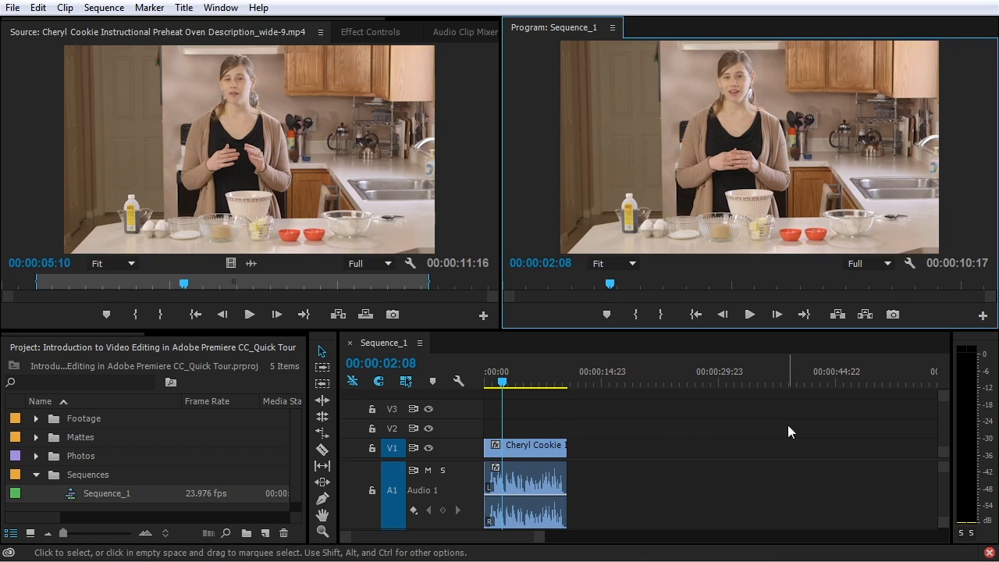
Widen the Project panel to reveal the Media Start and Media End columns beside Frame Rate
{"action": "left_click", "coordinate": [393, 349]}
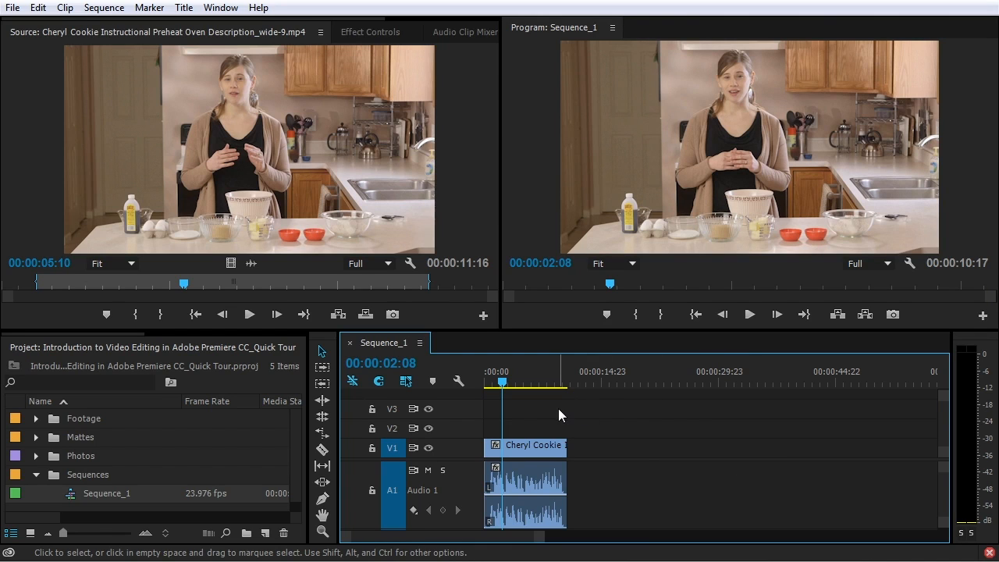
{"action": "left_click", "coordinate": [107, 56]}
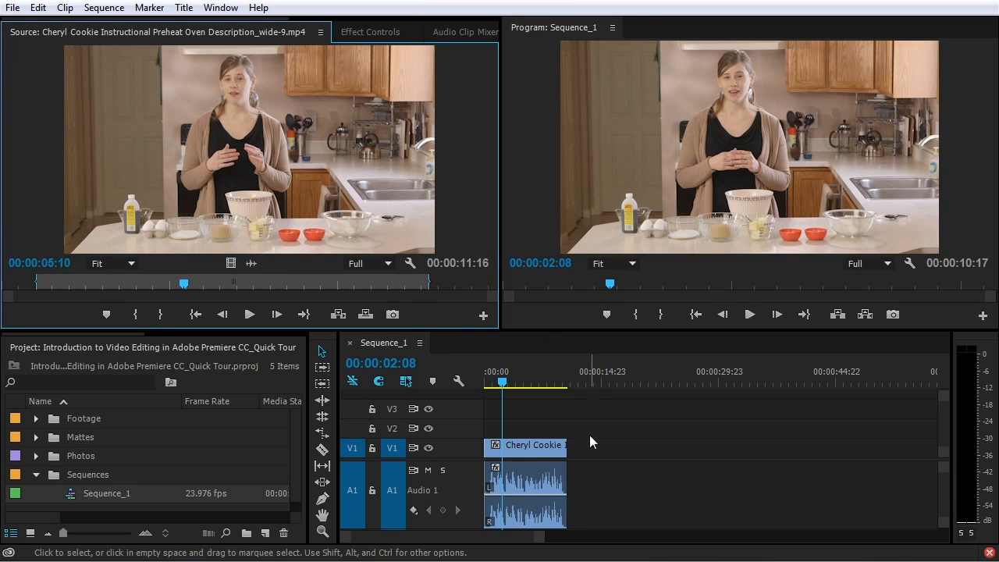
{"action": "left_click_drag", "start_coordinate": [310, 352], "coordinate": [403, 353]}
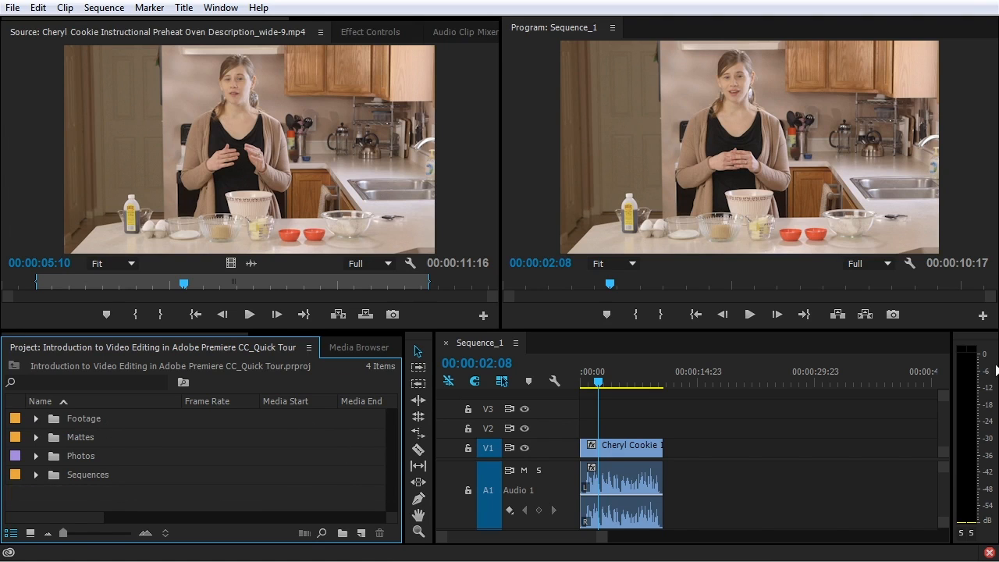
Play Sequence_1 from about 00:00:01:02 through to the clip's end at 00:00:10:02
{"action": "left_click", "coordinate": [983, 344]}
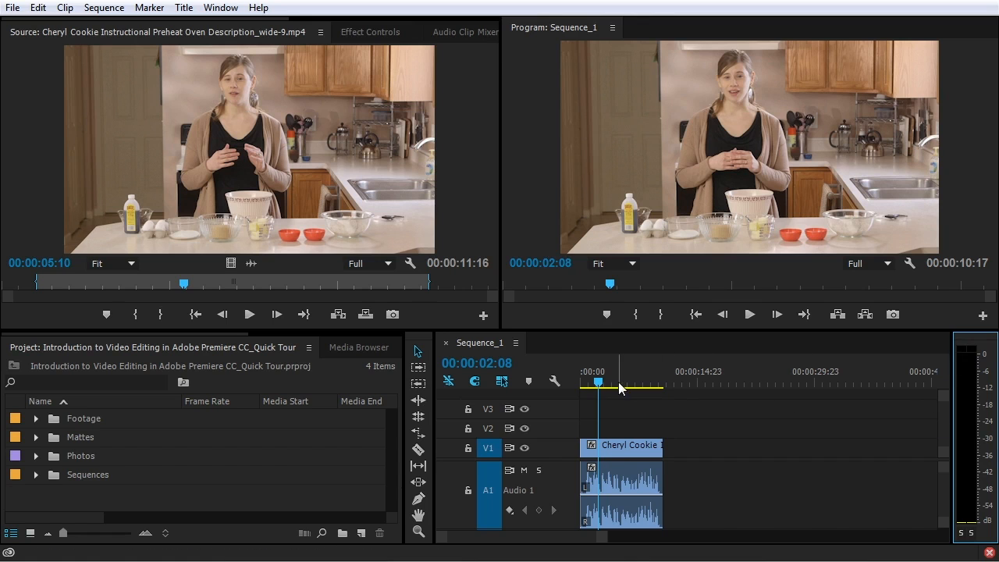
{"action": "left_click", "coordinate": [591, 382]}
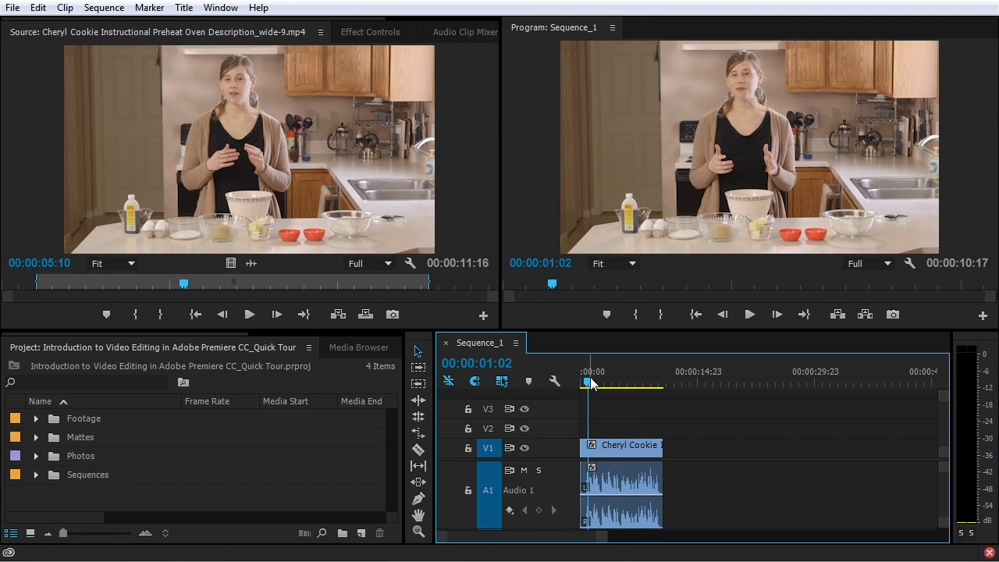
{"action": "key", "text": "space"}
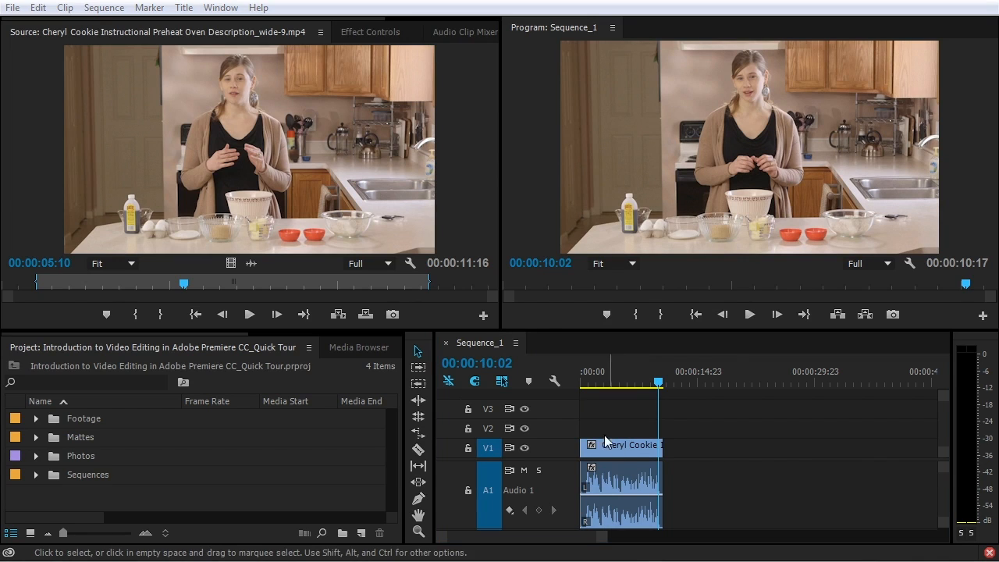
Show the Cheryl Cookie clip's Effect Controls, expanding then collapsing Motion, Opacity and Time Remapping
{"action": "left_click", "coordinate": [366, 35]}
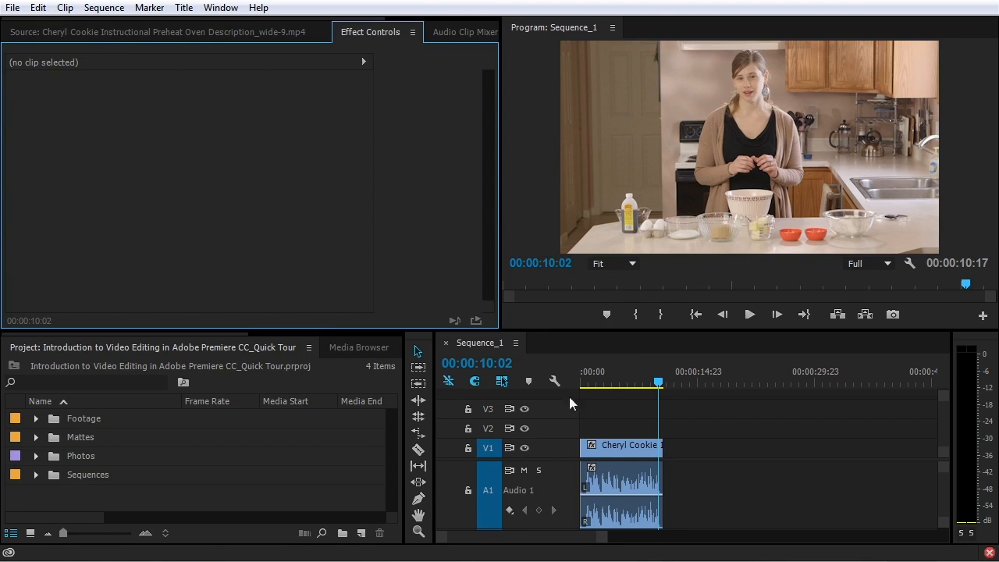
{"action": "left_click", "coordinate": [613, 448]}
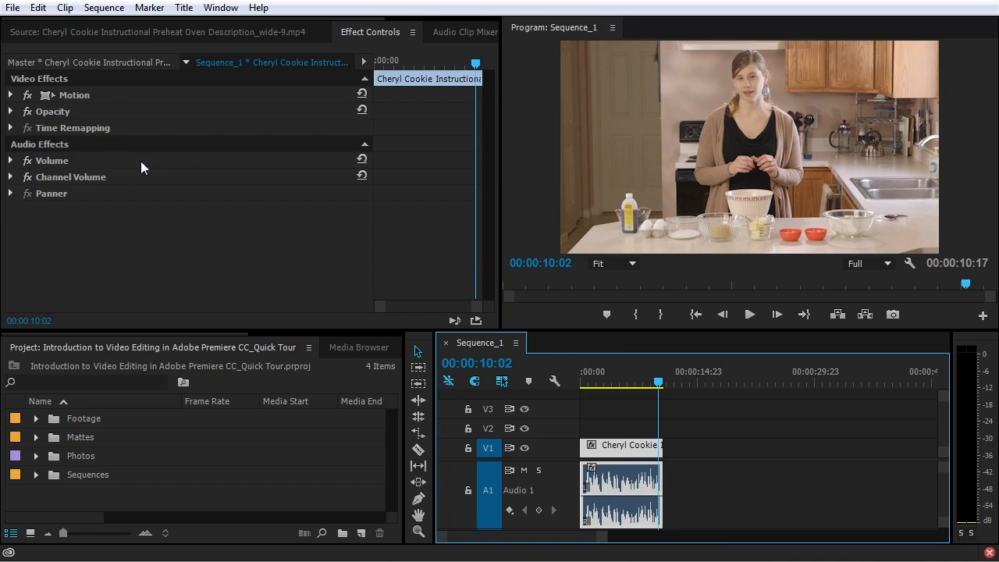
{"action": "left_click", "coordinate": [11, 94]}
{"action": "left_click", "coordinate": [12, 226]}
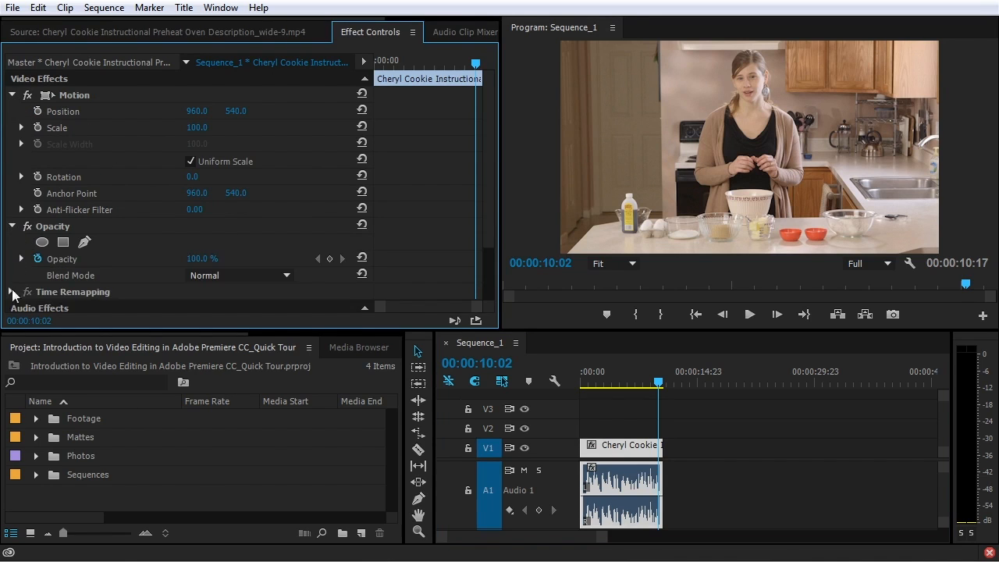
{"action": "left_click", "coordinate": [11, 291]}
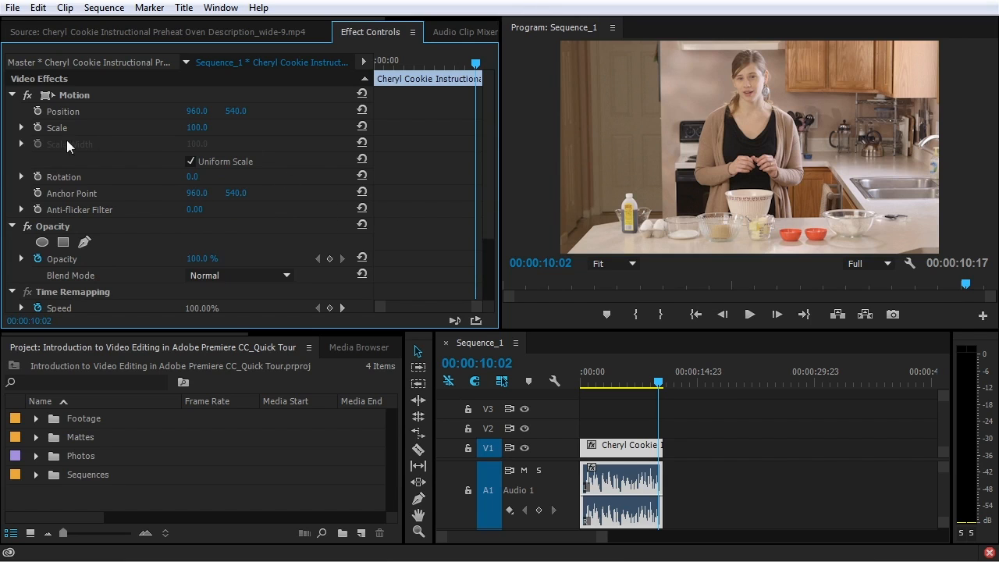
{"action": "left_click", "coordinate": [11, 95]}
{"action": "left_click", "coordinate": [11, 111]}
{"action": "left_click", "coordinate": [12, 128]}
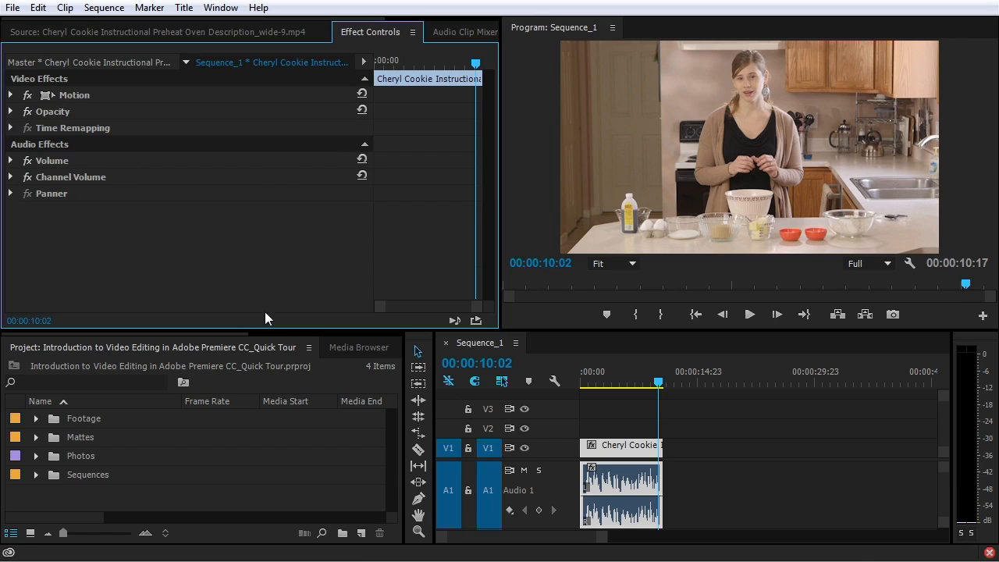
{"action": "left_click_drag", "start_coordinate": [212, 334], "coordinate": [318, 338]}
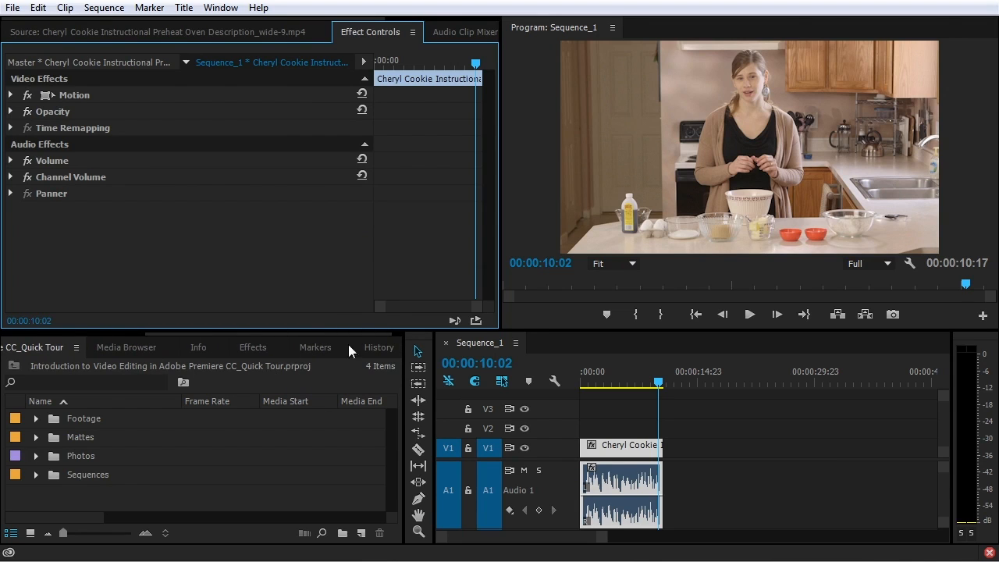
Look through the Effects, Media Browser and Info panels, selecting the timeline clip to view its details
{"action": "left_click", "coordinate": [250, 347]}
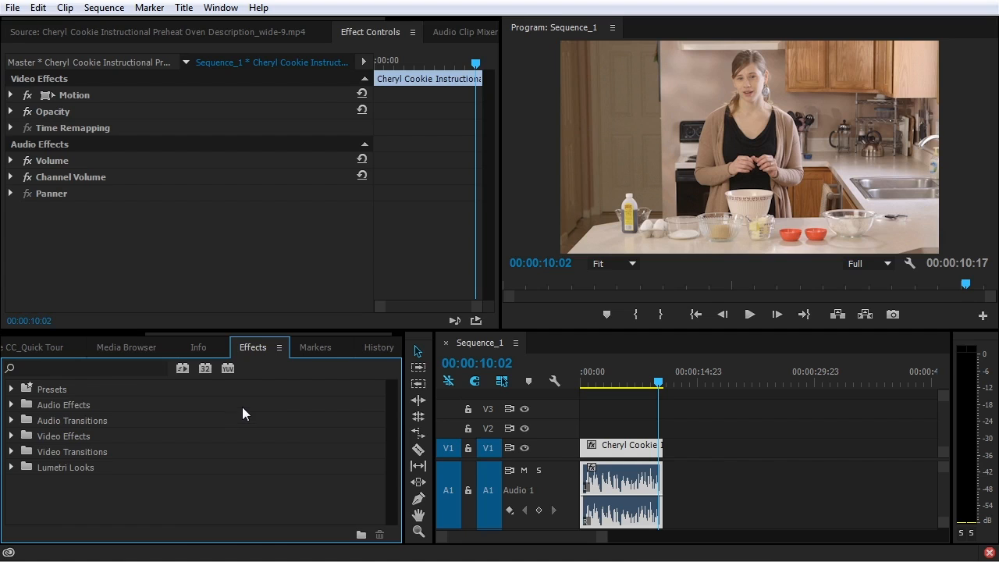
{"action": "left_click", "coordinate": [129, 347]}
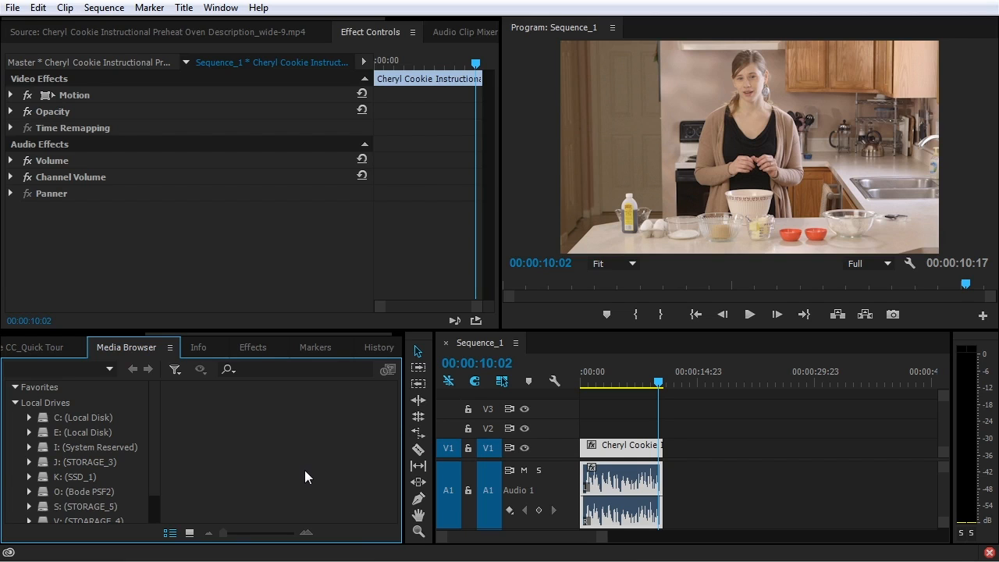
{"action": "left_click", "coordinate": [199, 348]}
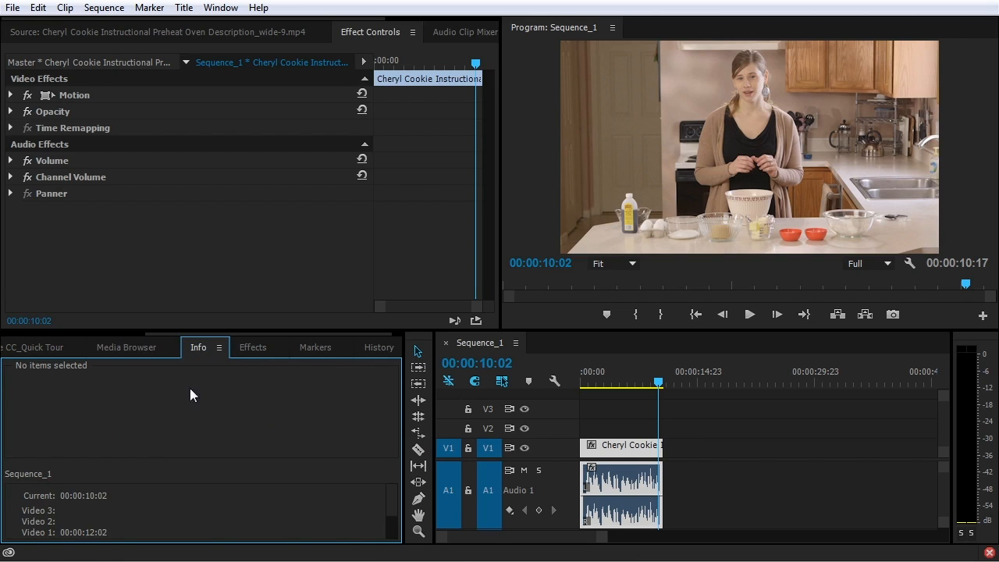
{"action": "left_click", "coordinate": [629, 451]}
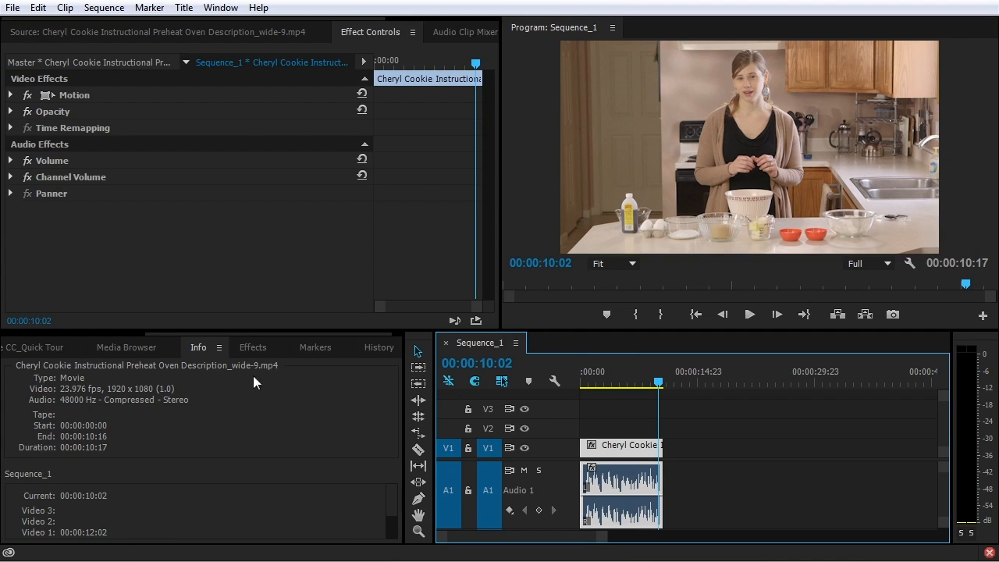
Add a marker at 00:00:03:10 on Sequence_1 and give it the comment 'dfsdfs'
{"action": "left_click", "coordinate": [314, 350]}
{"action": "left_click", "coordinate": [609, 382]}
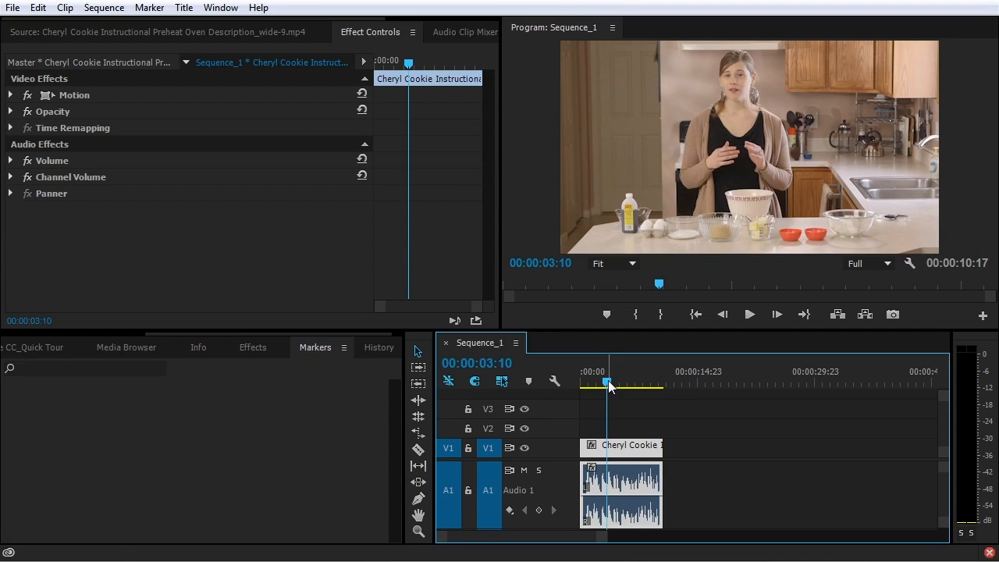
{"action": "key", "text": "m"}
{"action": "left_click", "coordinate": [233, 386]}
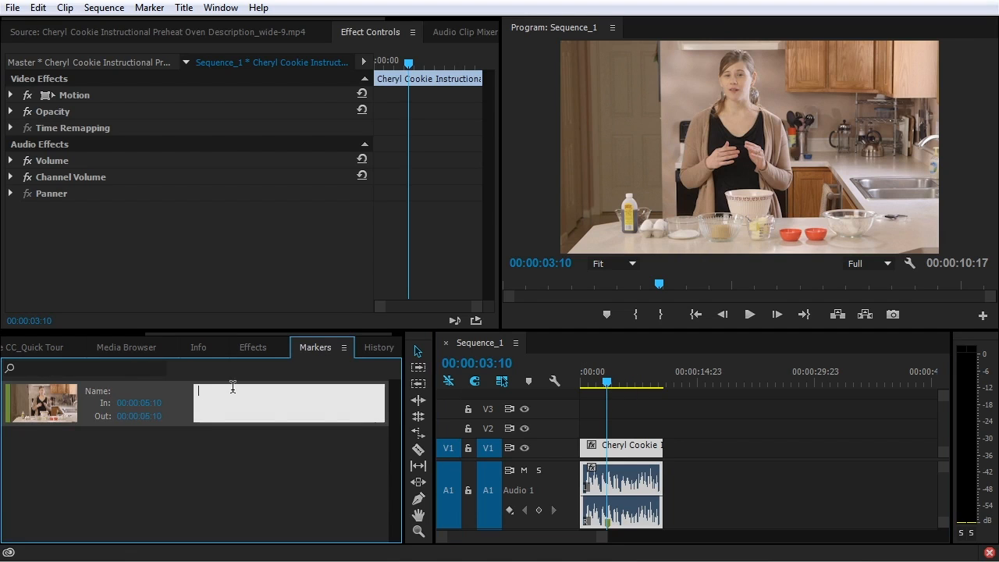
{"action": "type", "text": "dfsdfs"}
Commit the marker comment, view History, Audio Clip Mixer and Metadata, and enlarge the clip metadata section
{"action": "left_click", "coordinate": [262, 473]}
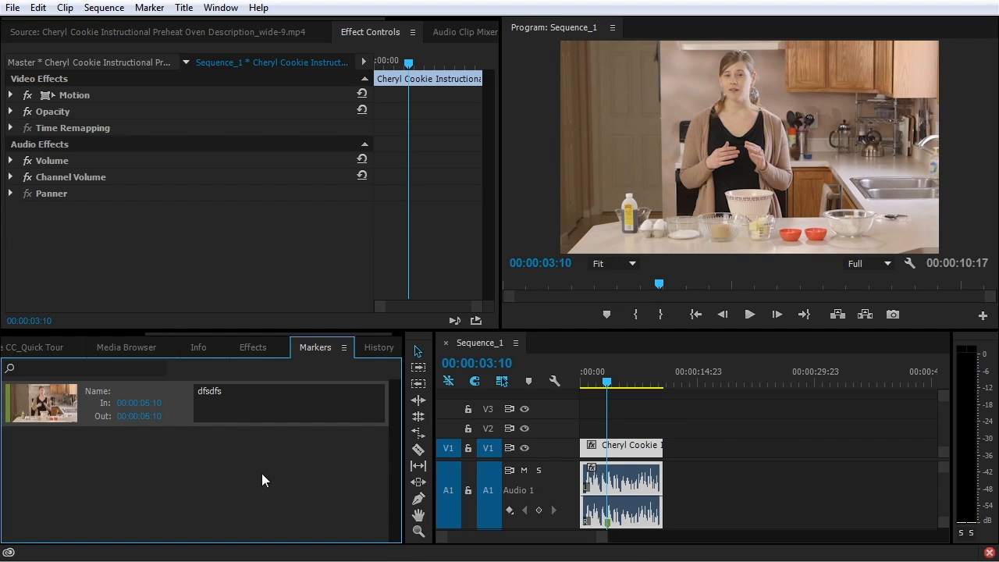
{"action": "left_click", "coordinate": [373, 353]}
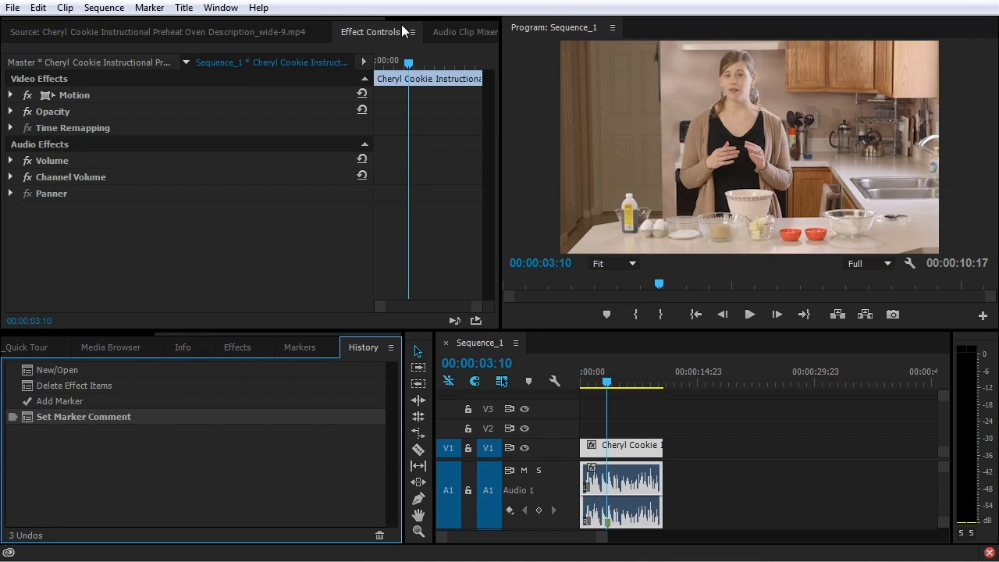
{"action": "left_click", "coordinate": [458, 33]}
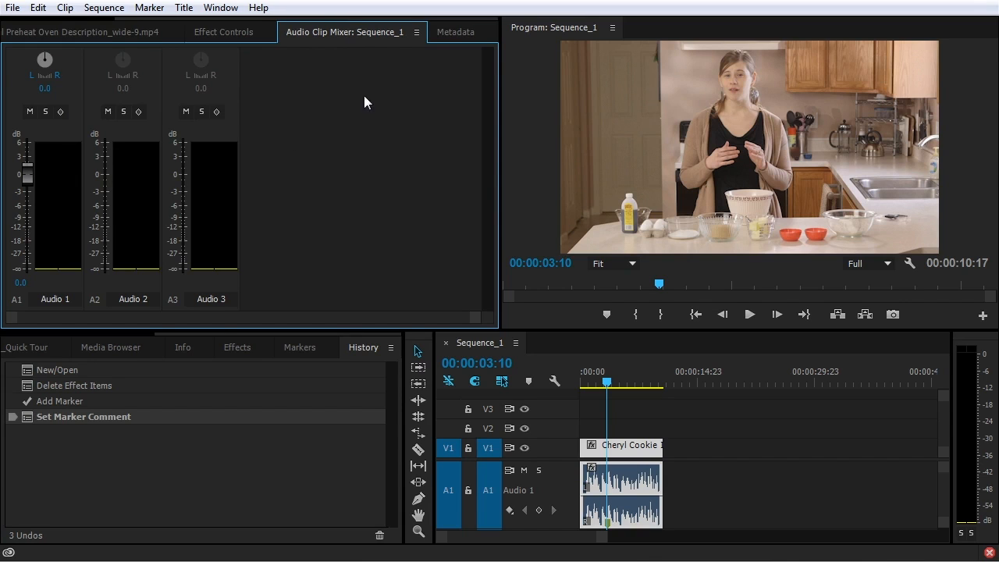
{"action": "left_click", "coordinate": [457, 32]}
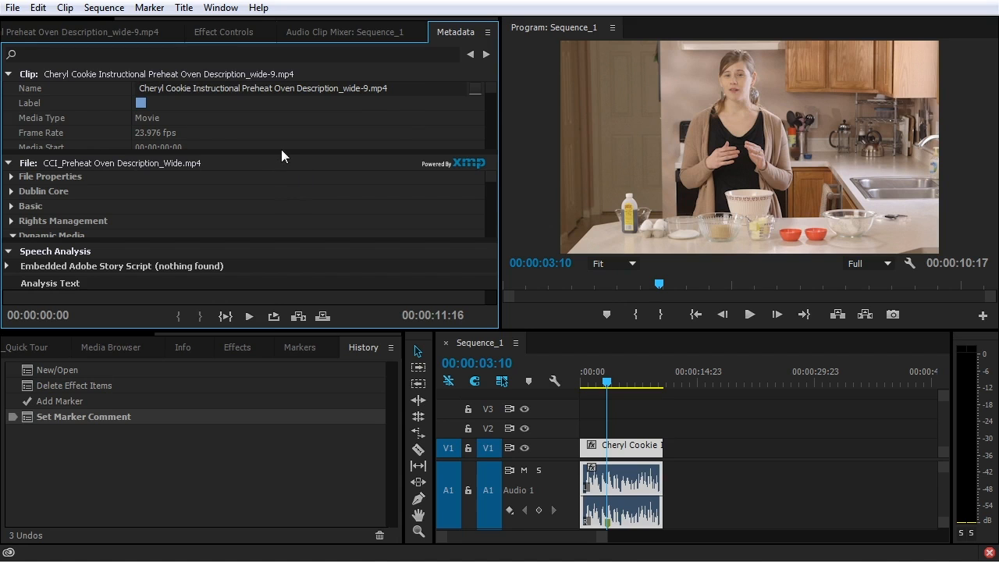
{"action": "left_click_drag", "start_coordinate": [281, 153], "coordinate": [291, 230]}
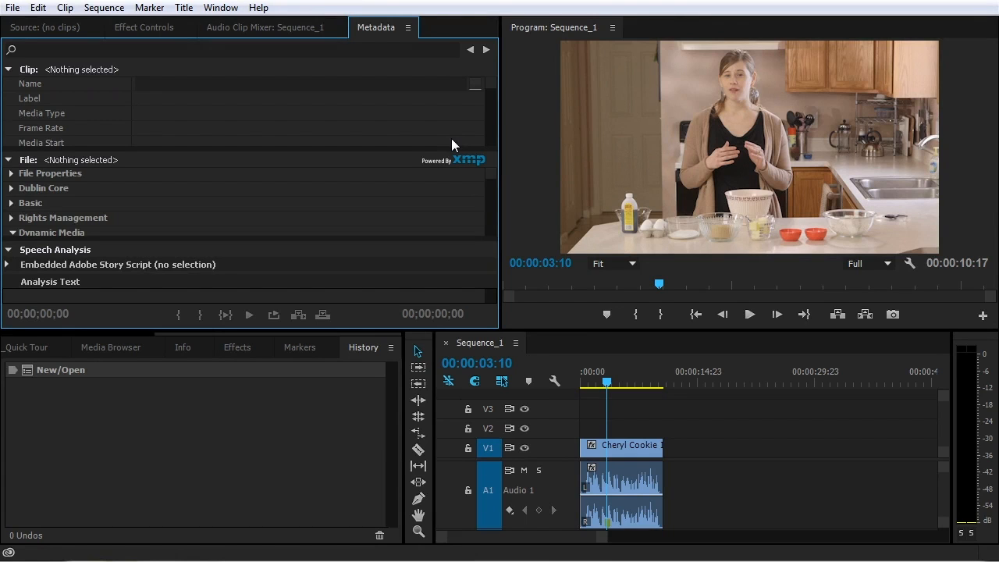
Create a new project named 'Cheryl Cookie Instructional' and show its empty Project panel
{"action": "left_click", "coordinate": [12, 8]}
{"action": "mouse_move", "coordinate": [38, 26]}
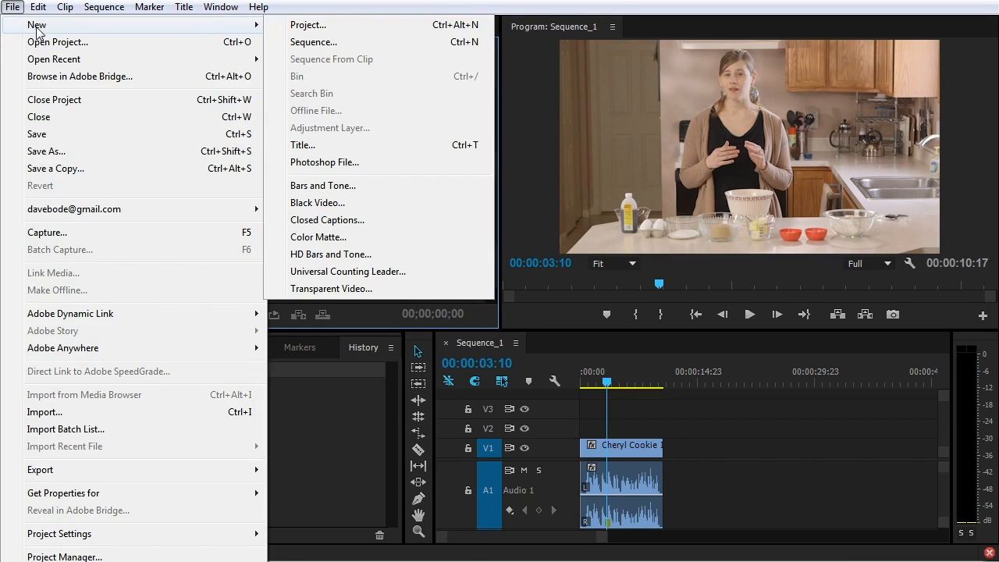
{"action": "left_click", "coordinate": [341, 24]}
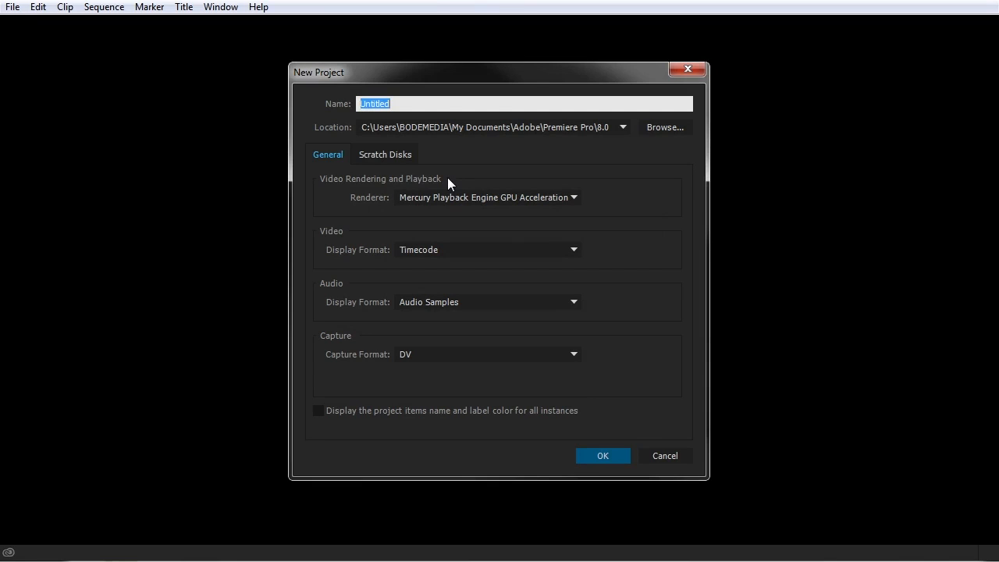
{"action": "type", "text": "Cheryl Cookie Instructiona"}
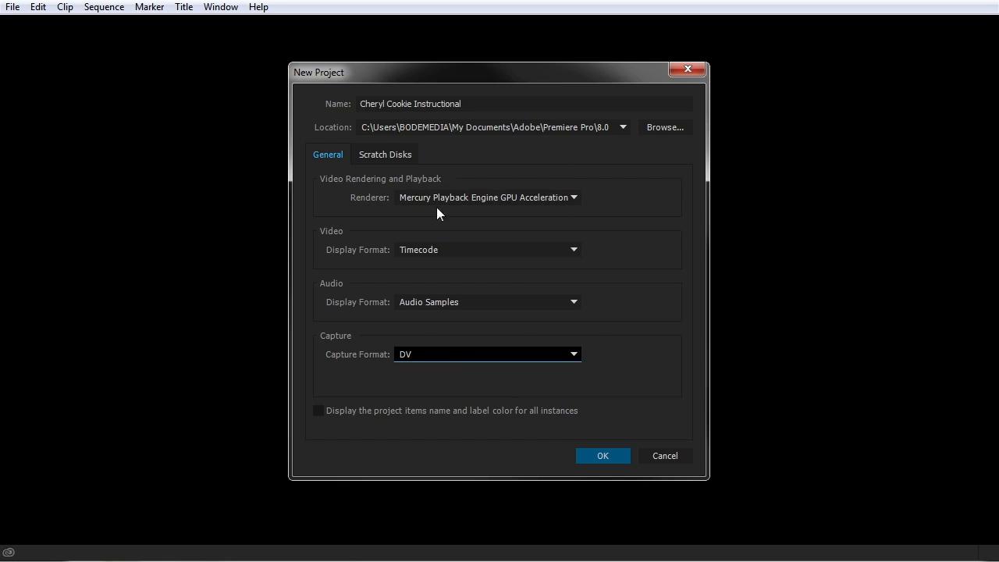
{"action": "left_click", "coordinate": [611, 457]}
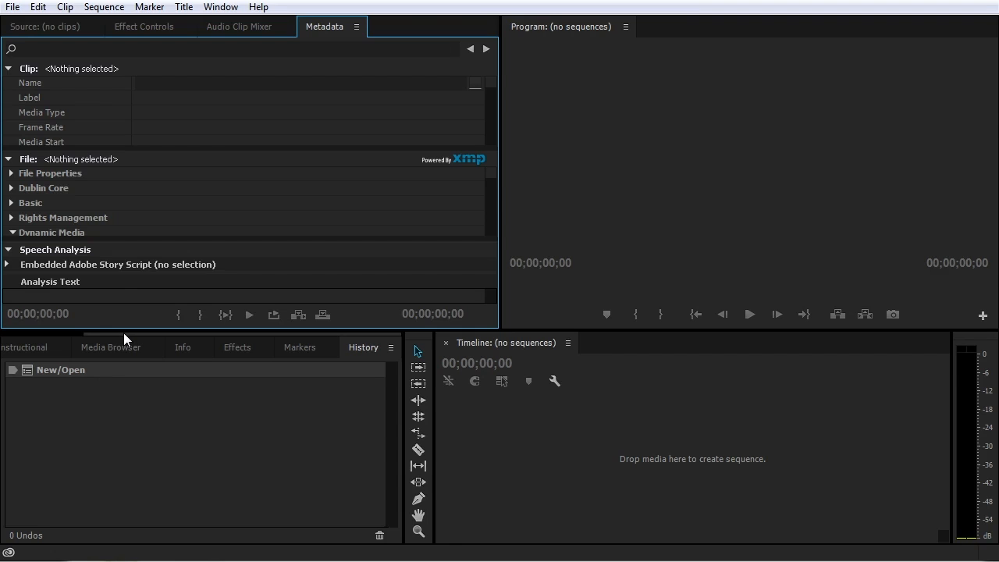
{"action": "left_click_drag", "start_coordinate": [125, 333], "coordinate": [22, 336]}
{"action": "left_click", "coordinate": [59, 343]}
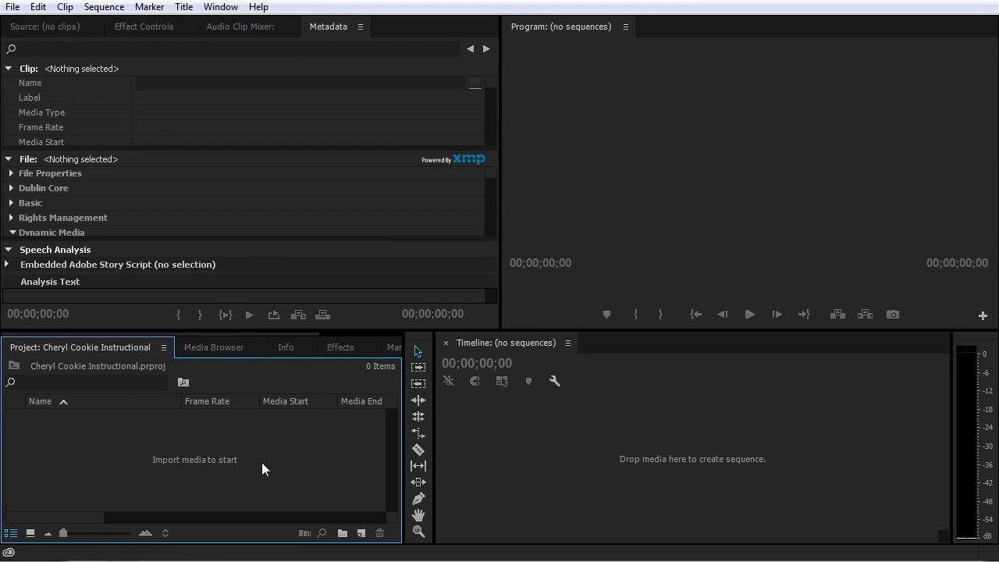
Browse the Cheryl Cookie Instructional_Assets folder's Wide and Cutaway clips, selecting eight cutaway clips
{"action": "double_click", "coordinate": [183, 458]}
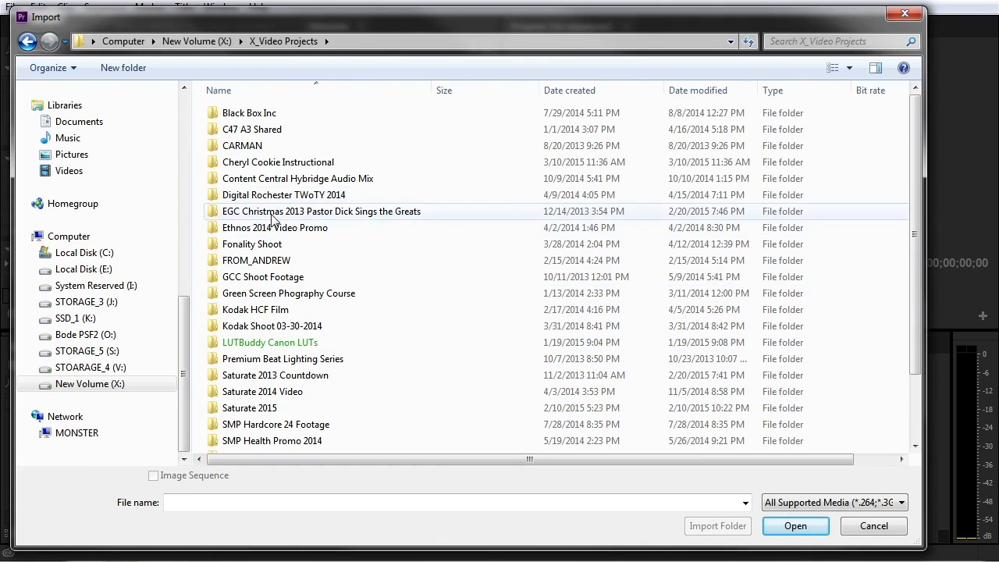
{"action": "double_click", "coordinate": [268, 164]}
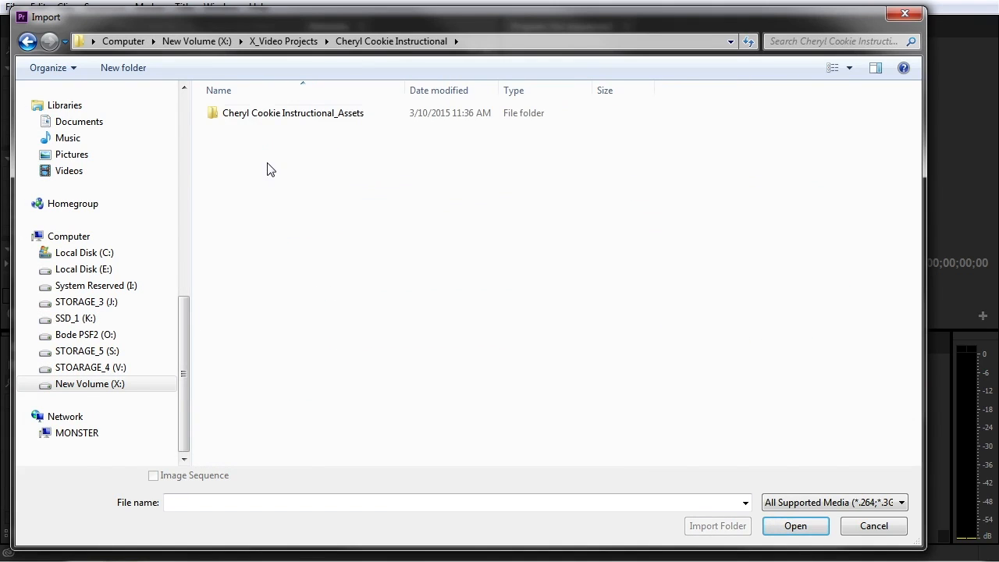
{"action": "left_click", "coordinate": [273, 118]}
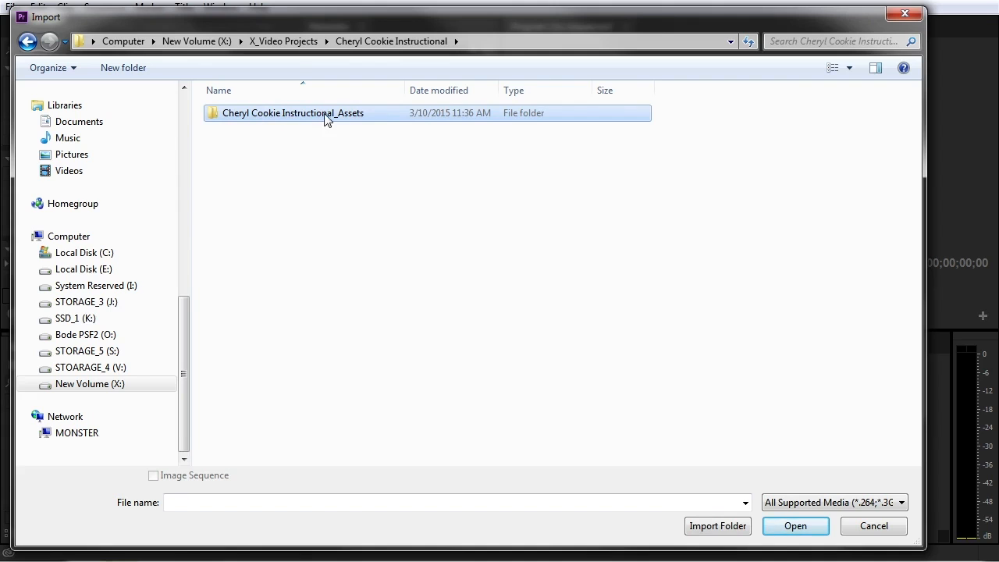
{"action": "double_click", "coordinate": [272, 125]}
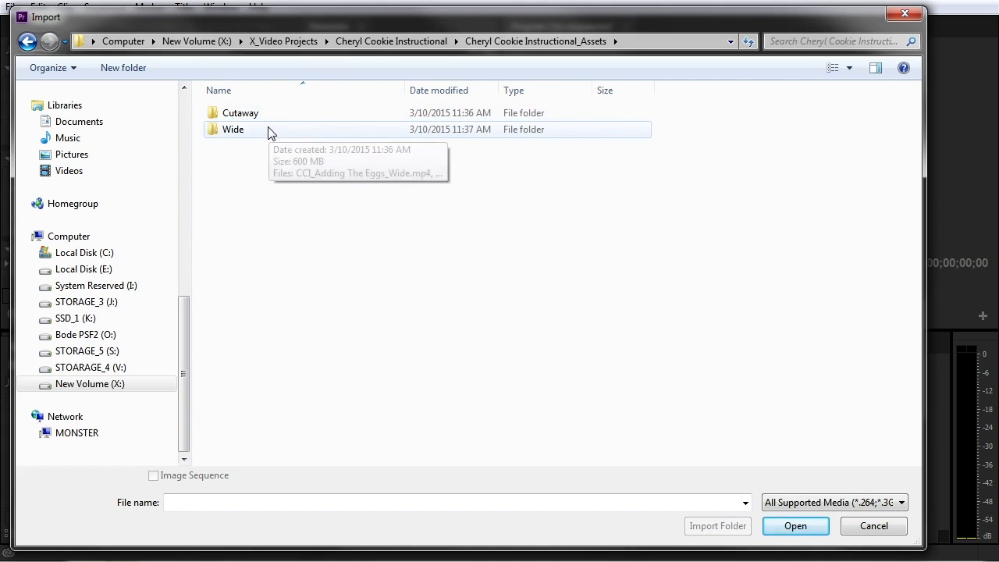
{"action": "double_click", "coordinate": [268, 131]}
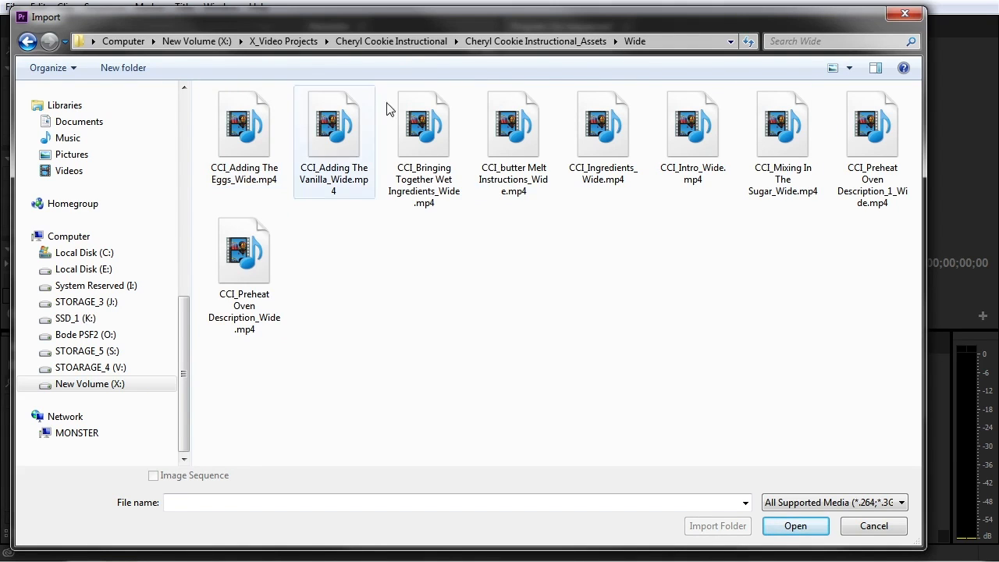
{"action": "left_click", "coordinate": [28, 42]}
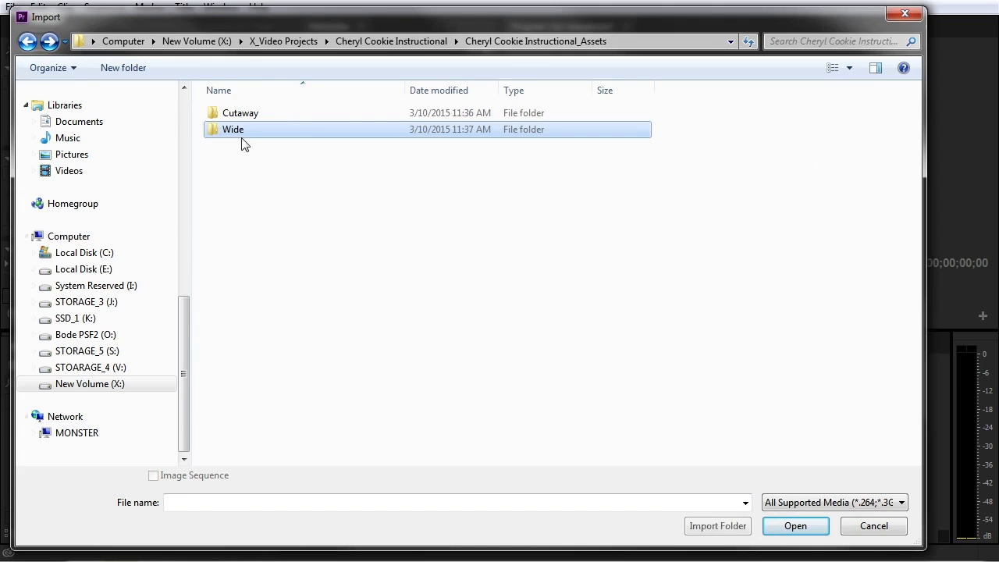
{"action": "double_click", "coordinate": [281, 116]}
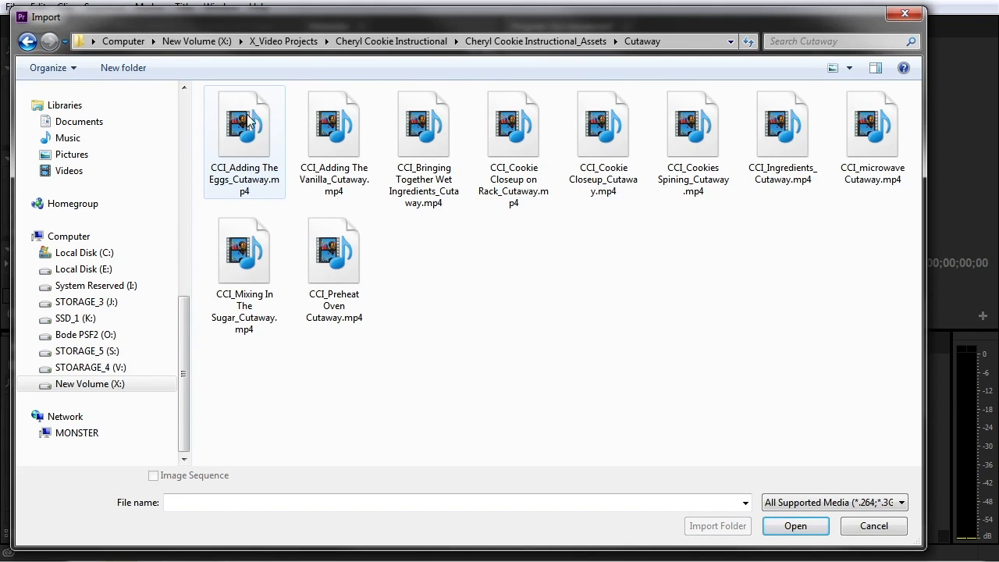
{"action": "left_click", "coordinate": [27, 41]}
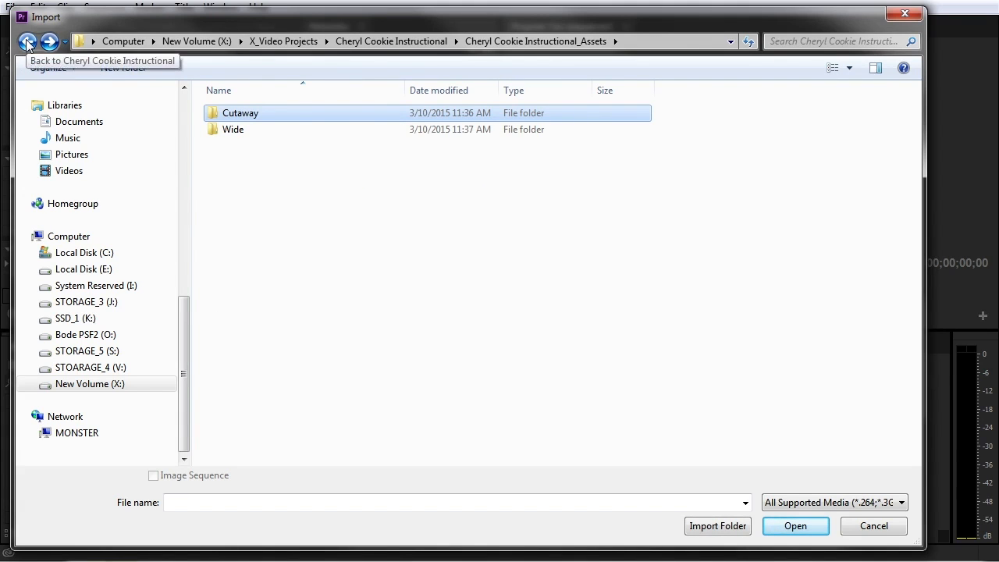
{"action": "double_click", "coordinate": [294, 116]}
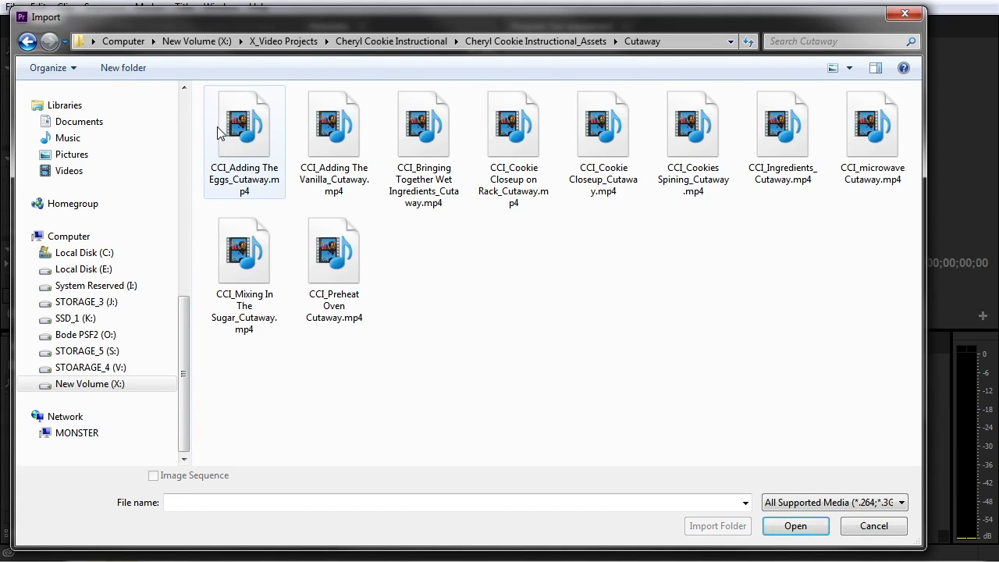
{"action": "left_click", "coordinate": [270, 139]}
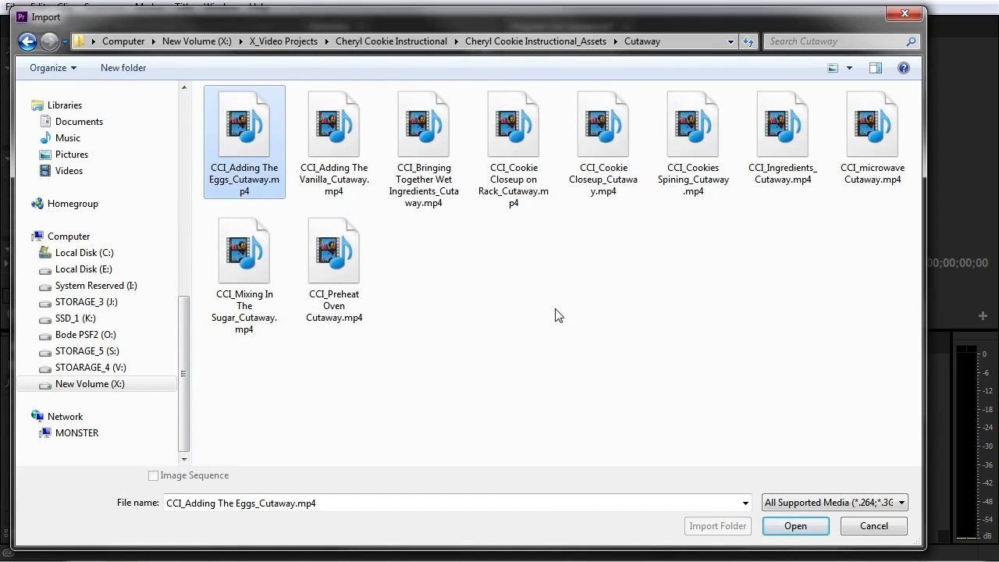
{"action": "left_click_drag", "start_coordinate": [691, 328], "coordinate": [209, 125]}
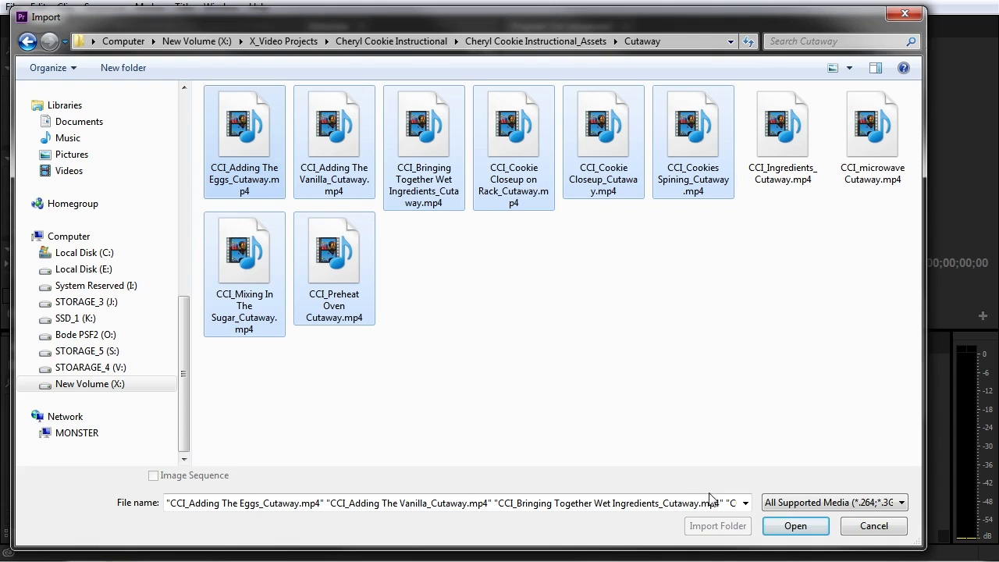
Import the whole Cheryl Cookie Instructional_Assets folder into the project
{"action": "left_click", "coordinate": [27, 41]}
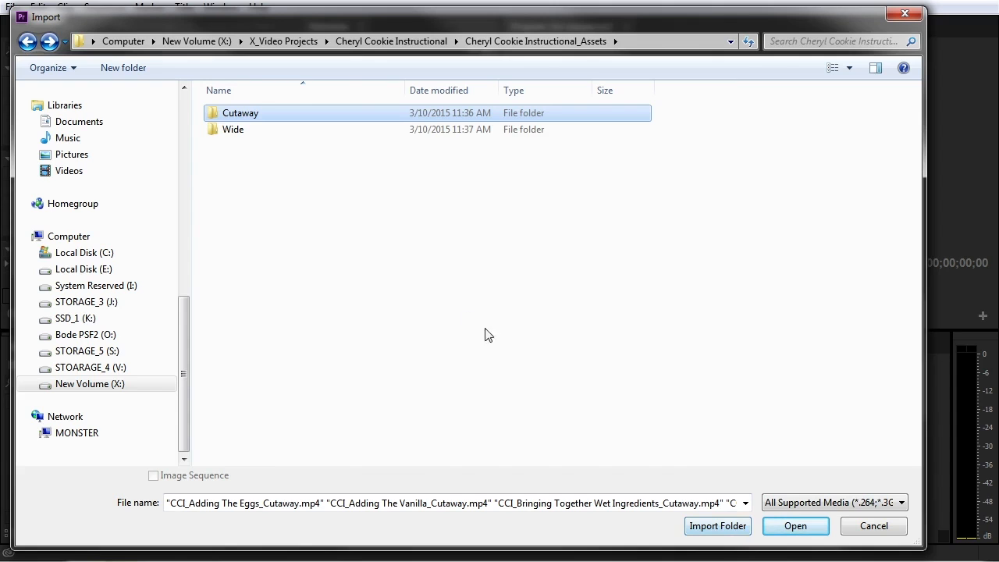
{"action": "left_click", "coordinate": [27, 42]}
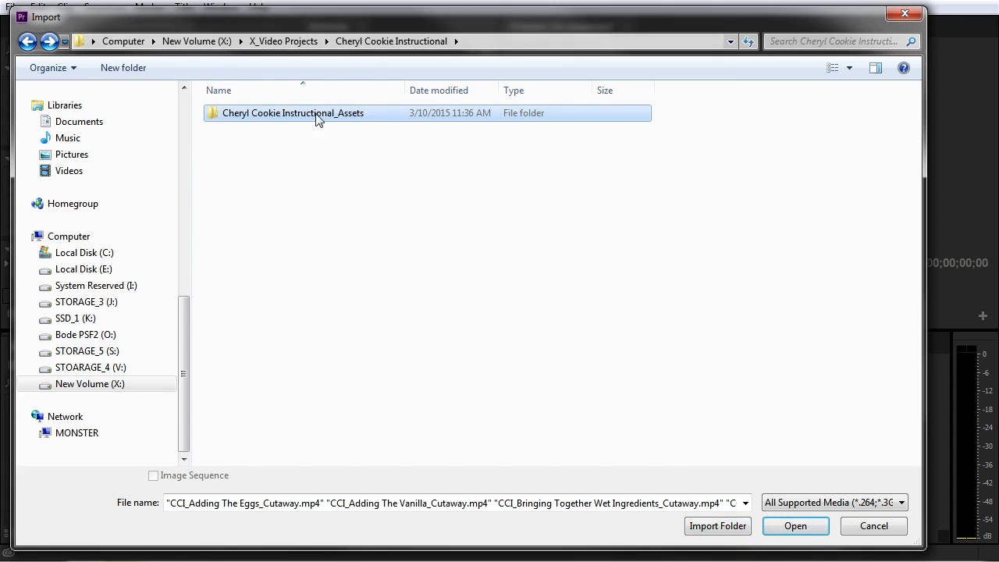
{"action": "left_click", "coordinate": [224, 119]}
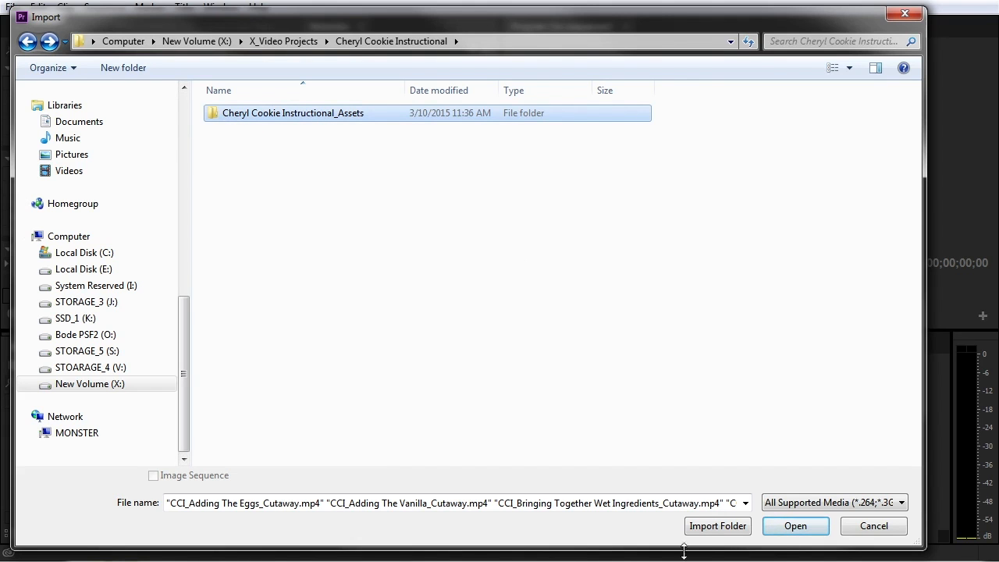
{"action": "left_click", "coordinate": [717, 527]}
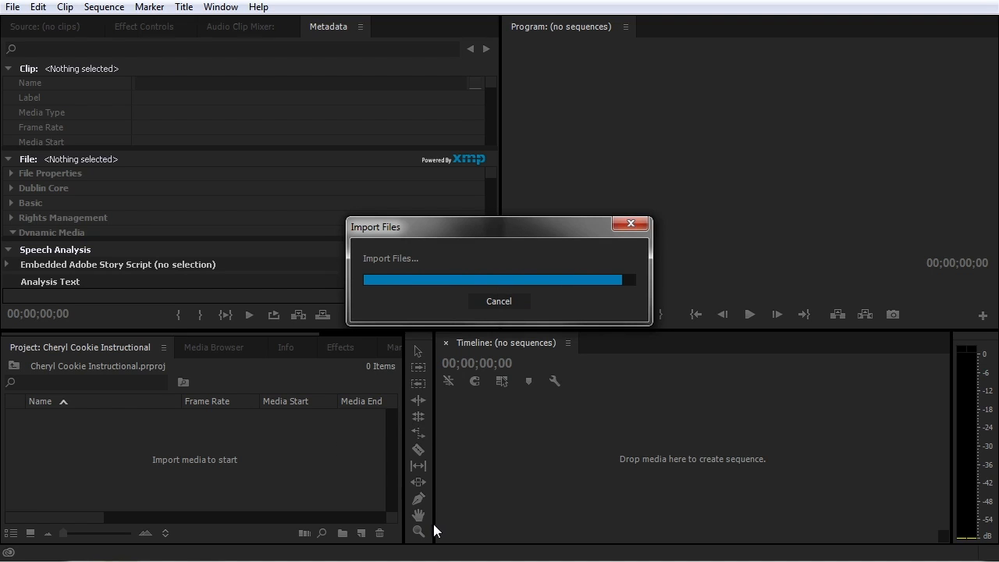
Expand the imported Cheryl Cookie Instructional bin, inspect the Wide and Cutaway sub-bins, then collapse them
{"action": "left_click", "coordinate": [35, 418]}
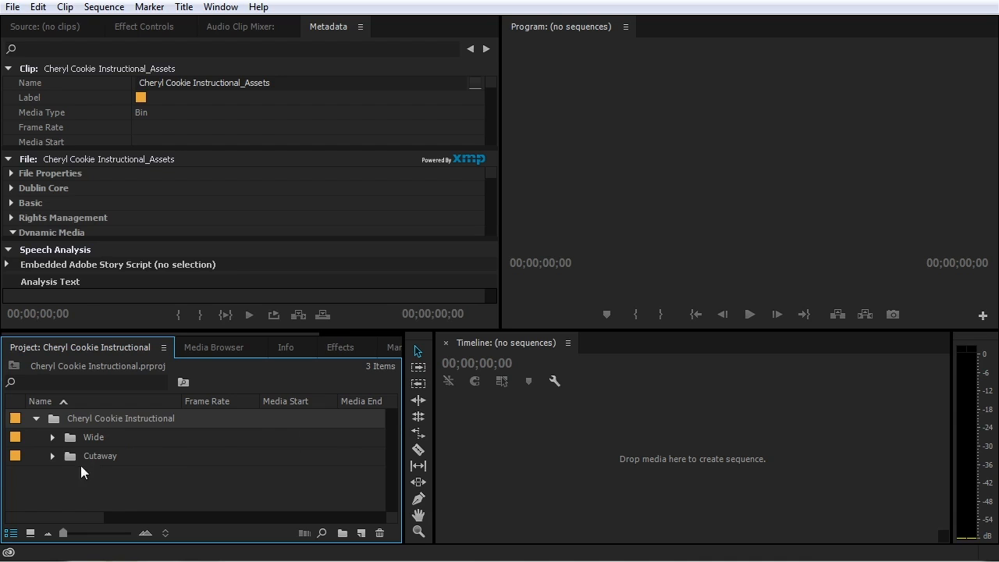
{"action": "left_click", "coordinate": [52, 437]}
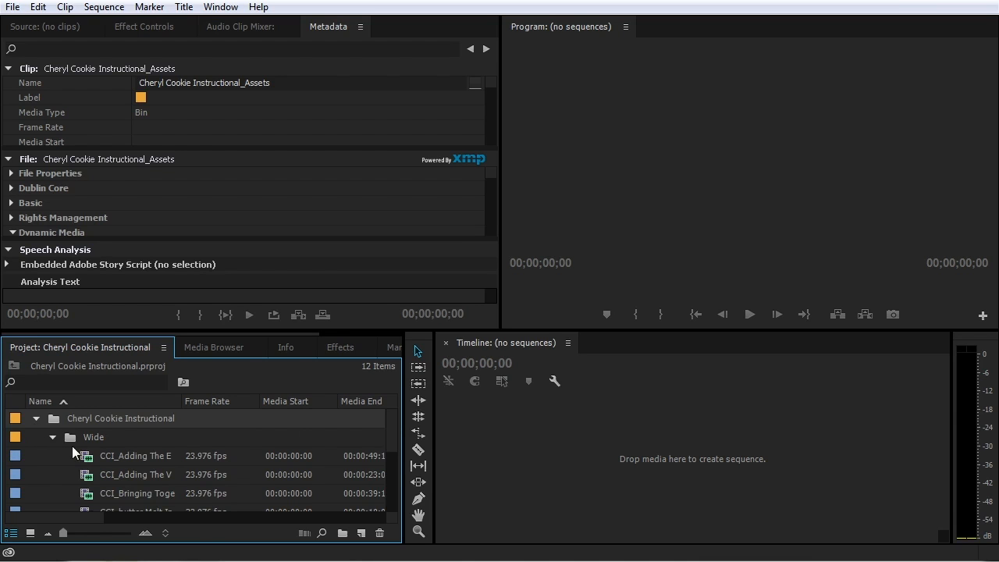
{"action": "scroll", "coordinate": [78, 453], "scroll_direction": "down", "scroll_amount": 3}
{"action": "scroll", "coordinate": [90, 462], "scroll_direction": "down", "scroll_amount": 1}
{"action": "scroll", "coordinate": [93, 472], "scroll_direction": "up", "scroll_amount": 3}
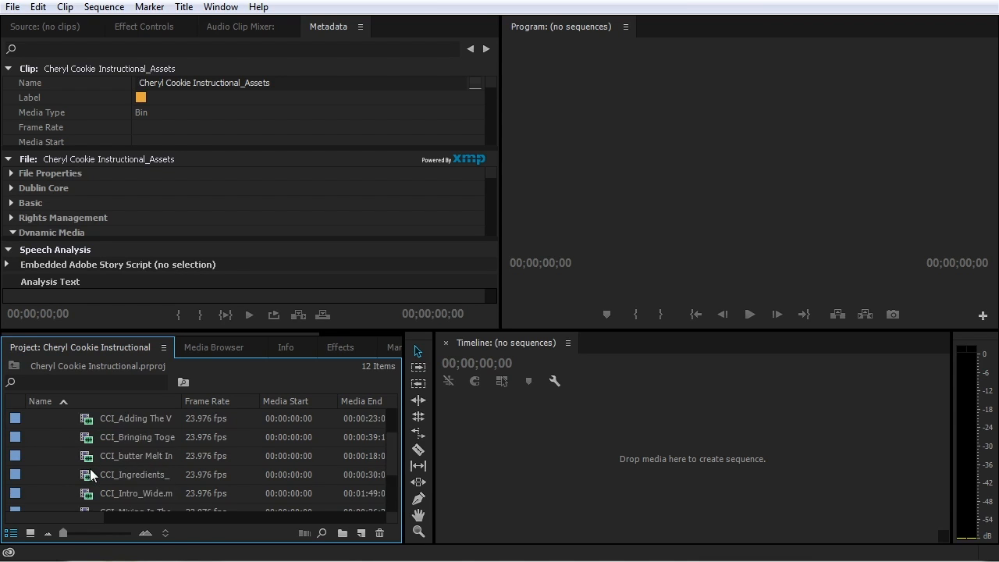
{"action": "left_click", "coordinate": [49, 418]}
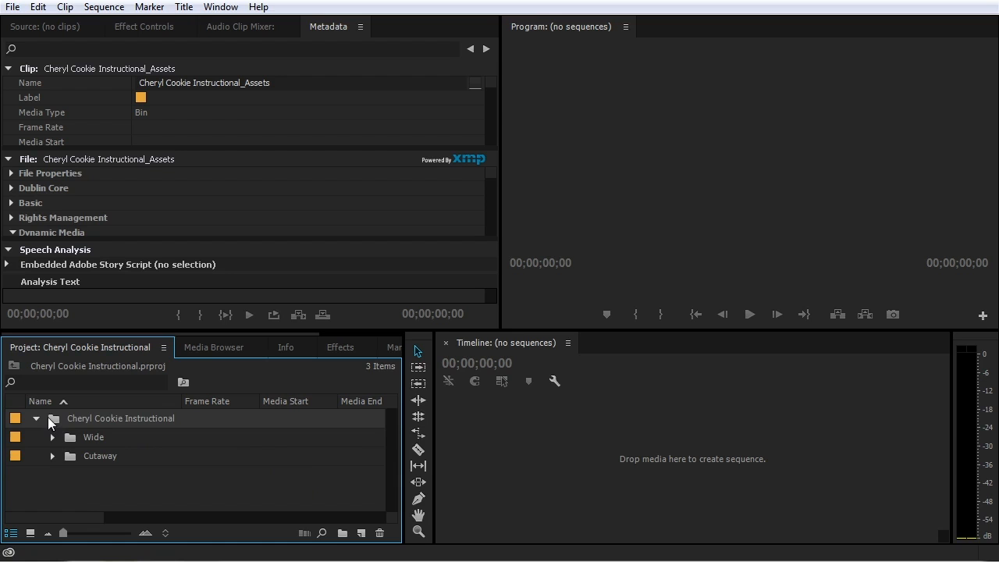
{"action": "left_click", "coordinate": [48, 459]}
{"action": "scroll", "coordinate": [92, 462], "scroll_direction": "down", "scroll_amount": 3}
{"action": "scroll", "coordinate": [92, 463], "scroll_direction": "down", "scroll_amount": 1}
{"action": "scroll", "coordinate": [99, 464], "scroll_direction": "up", "scroll_amount": 3}
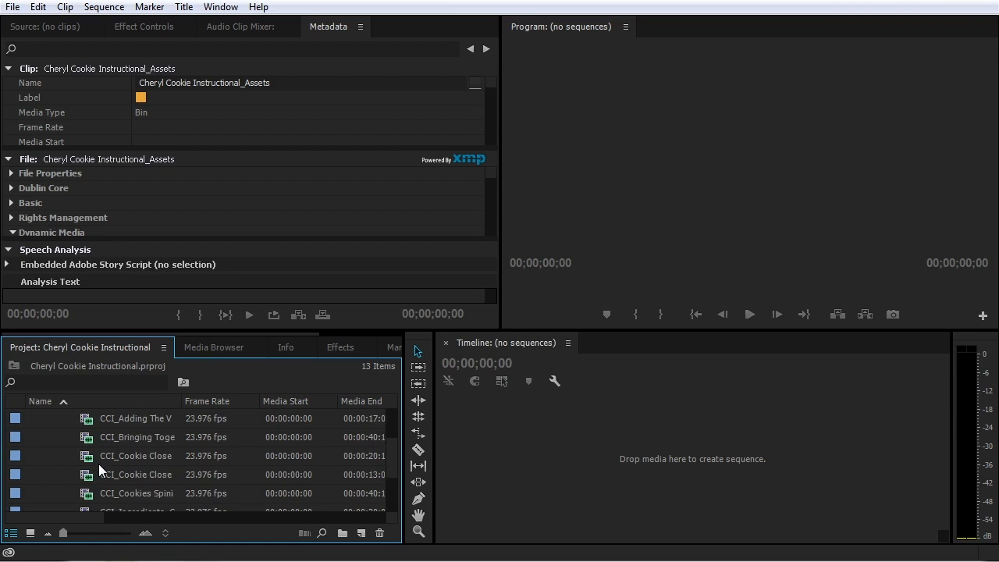
{"action": "left_click", "coordinate": [52, 455]}
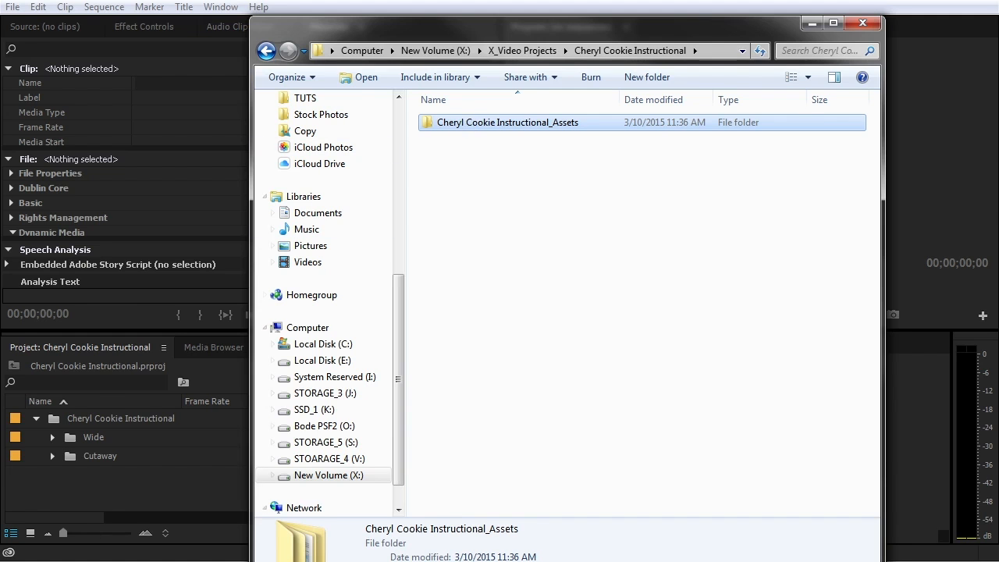
Search the PICS folder in Explorer for 'arrow'
{"action": "double_click", "coordinate": [532, 123]}
{"action": "double_click", "coordinate": [518, 125]}
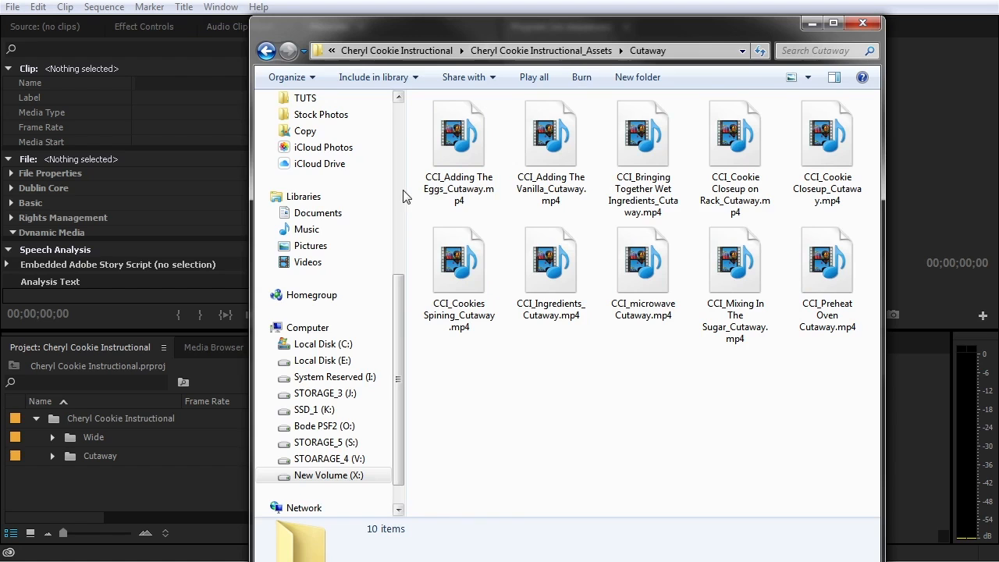
{"action": "scroll", "coordinate": [401, 119], "scroll_direction": "up", "scroll_amount": 7}
{"action": "left_click", "coordinate": [310, 138]}
{"action": "left_click", "coordinate": [793, 51]}
{"action": "type", "text": "arrow"}
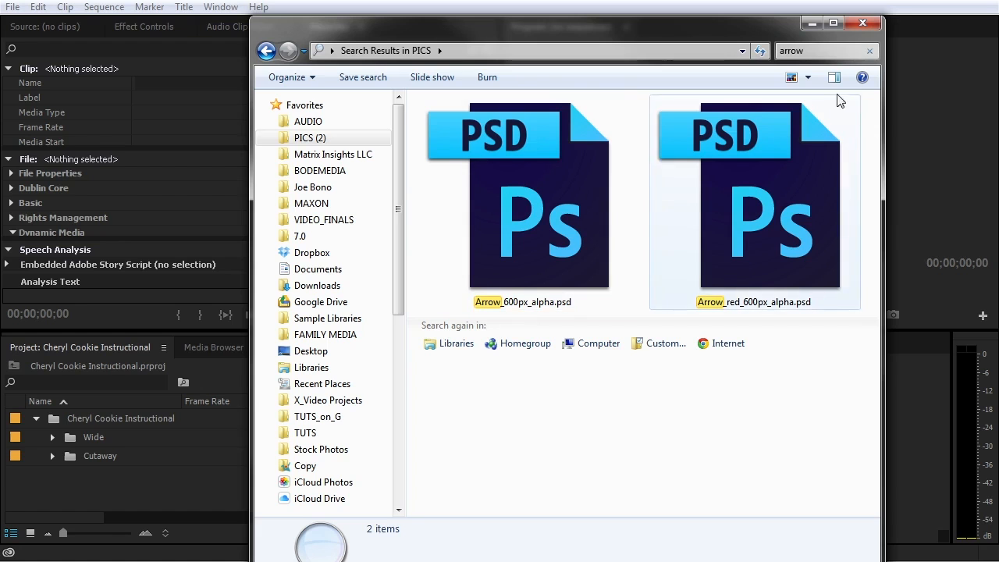
Drag Arrow_600px_alpha.psd into the Premiere project and center the Import Layered File dialog
{"action": "left_click", "coordinate": [500, 216]}
{"action": "left_click_drag", "start_coordinate": [546, 167], "coordinate": [122, 506]}
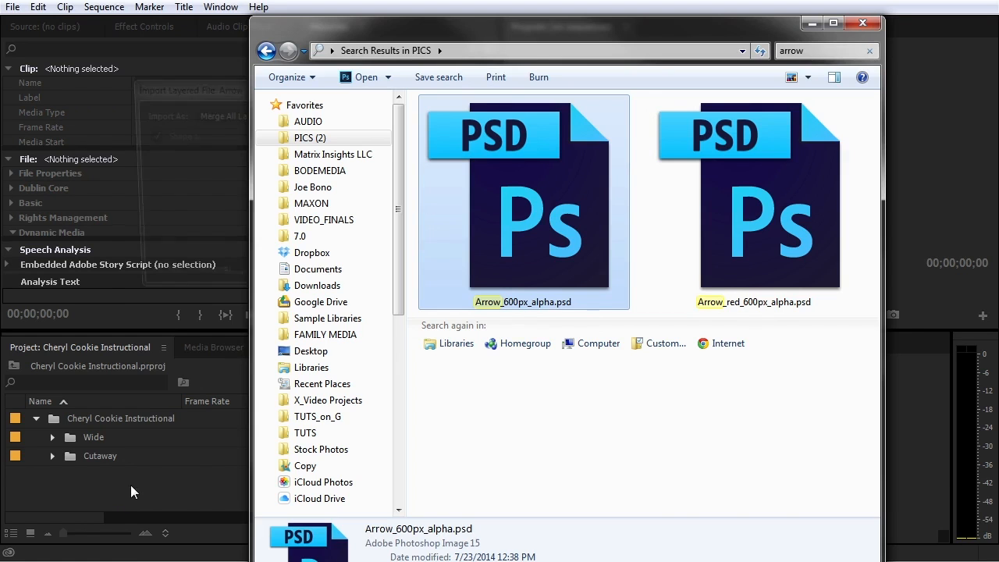
{"action": "left_click", "coordinate": [217, 89]}
{"action": "left_click_drag", "start_coordinate": [230, 88], "coordinate": [445, 192]}
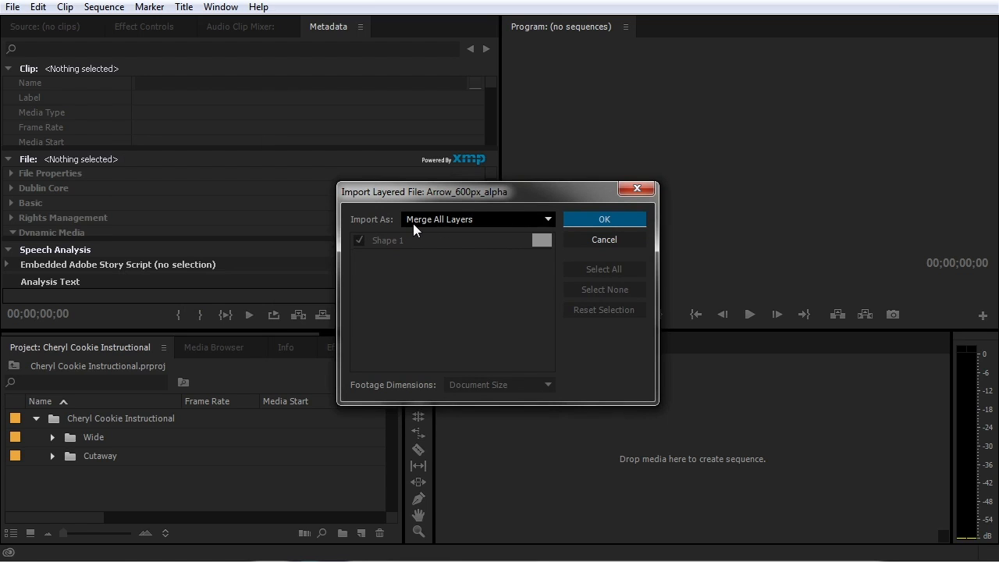
Import the arrow PSD as one image with Merge All Layers, then minimize Explorer
{"action": "left_click", "coordinate": [502, 223]}
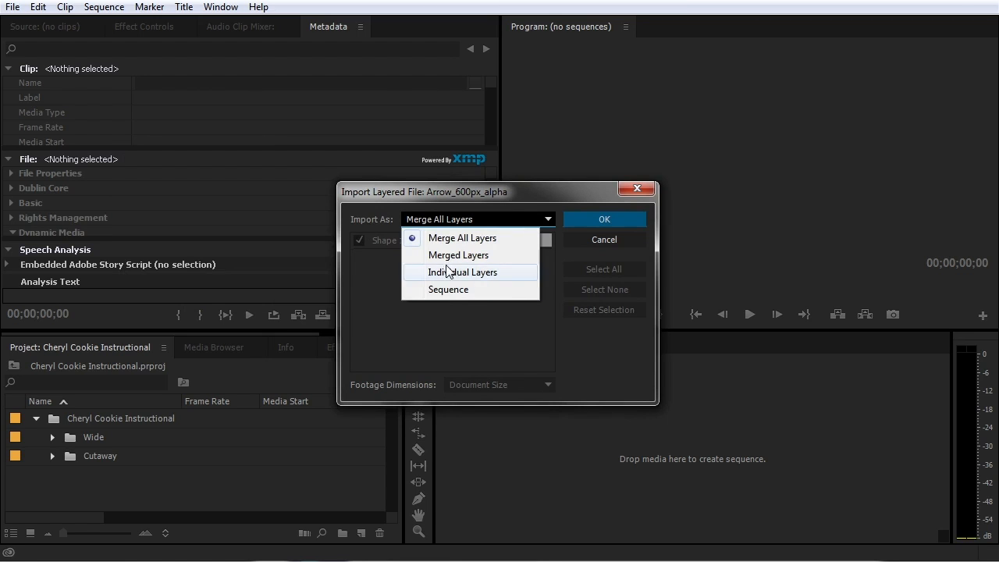
{"action": "left_click", "coordinate": [593, 220]}
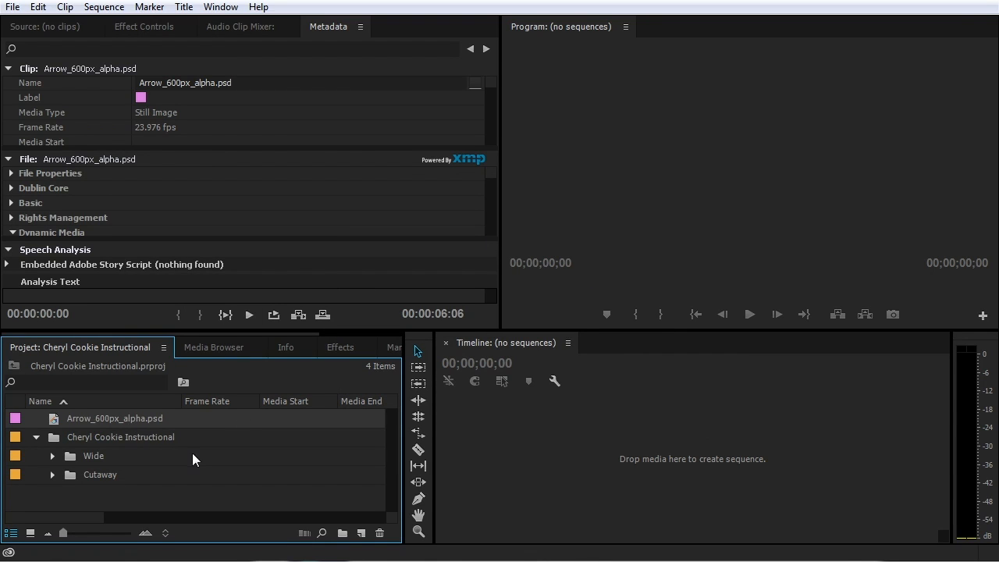
{"action": "left_click", "coordinate": [160, 561]}
{"action": "left_click", "coordinate": [884, 7]}
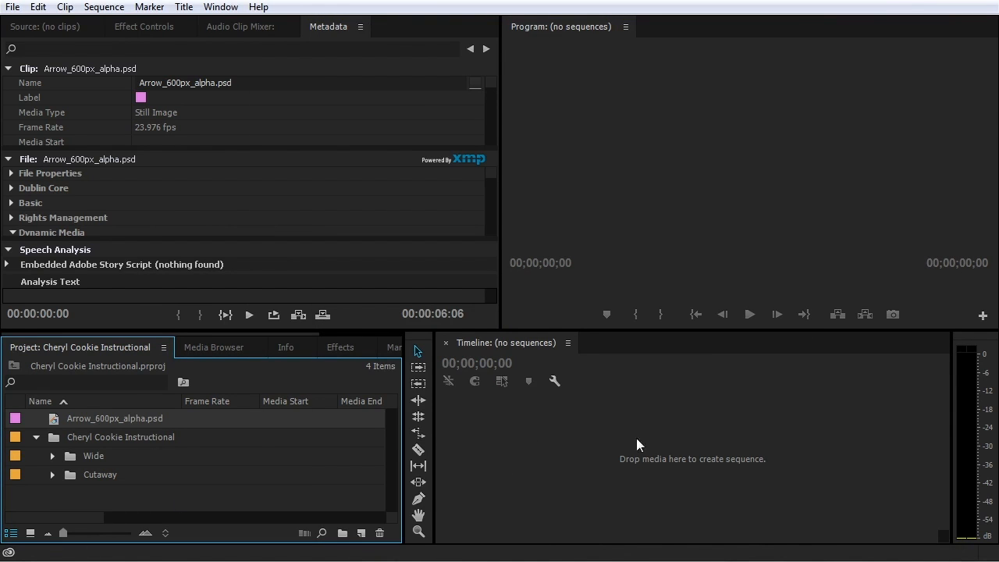
{"action": "left_click", "coordinate": [597, 441]}
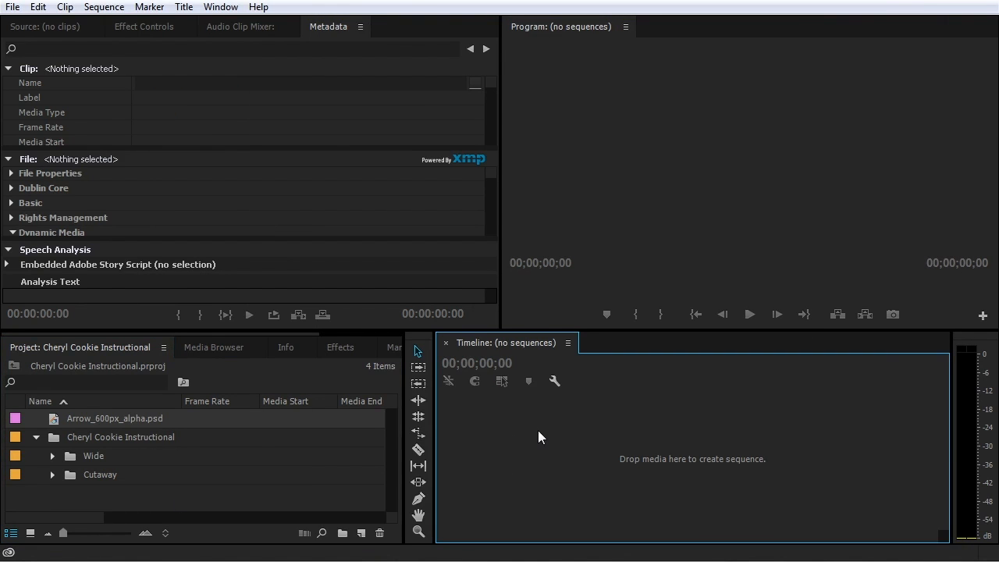
{"action": "left_click", "coordinate": [289, 476]}
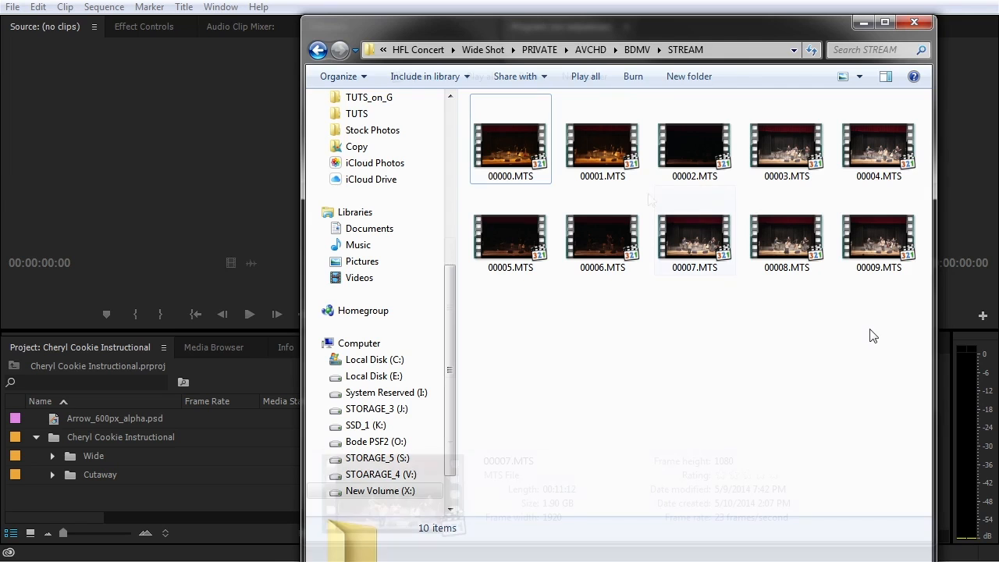
{"action": "left_click", "coordinate": [815, 230]}
{"action": "left_click", "coordinate": [764, 160]}
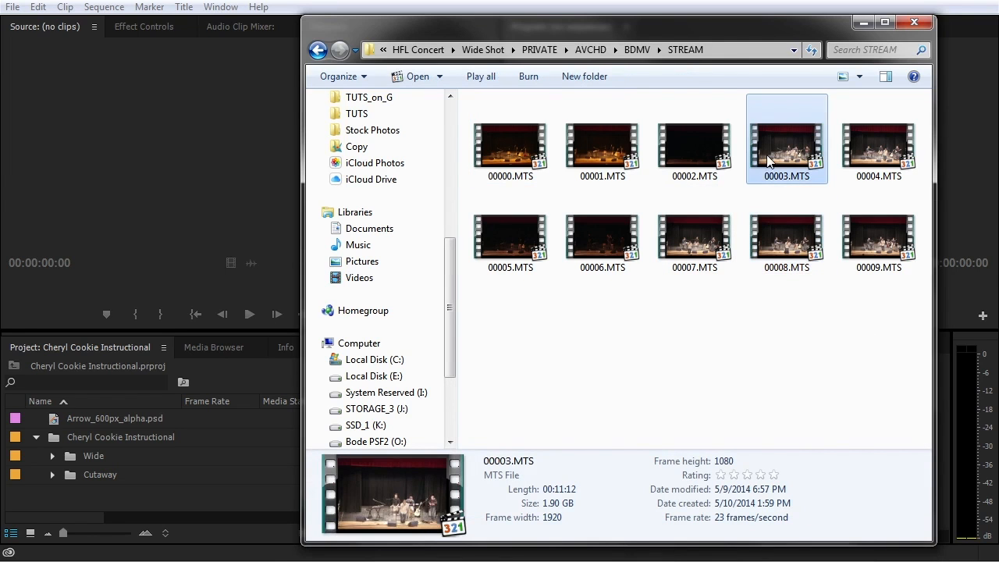
{"action": "left_click", "coordinate": [705, 146]}
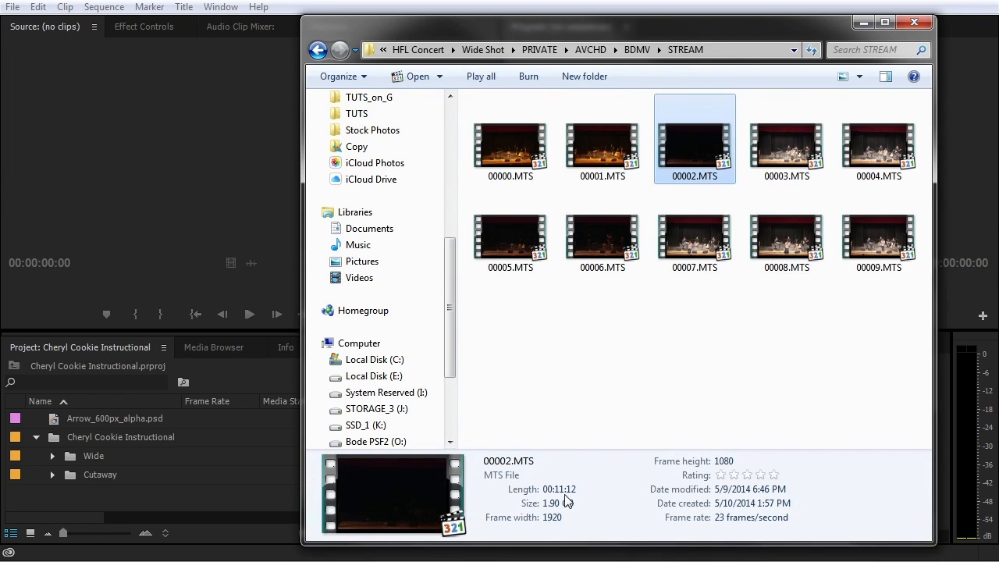
{"action": "left_click", "coordinate": [597, 231]}
{"action": "left_click", "coordinate": [676, 235]}
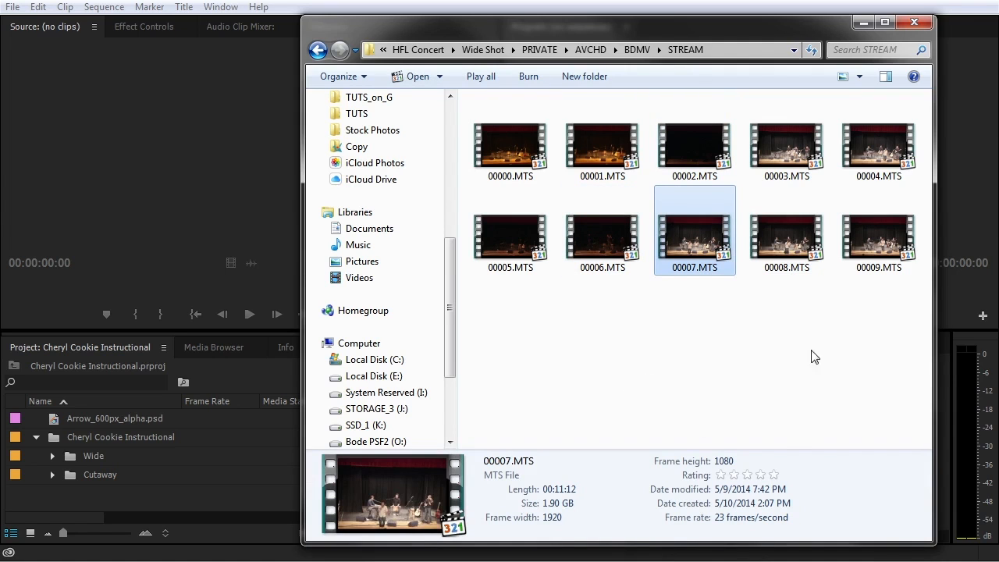
{"action": "left_click_drag", "start_coordinate": [879, 306], "coordinate": [588, 196]}
{"action": "left_click", "coordinate": [713, 312]}
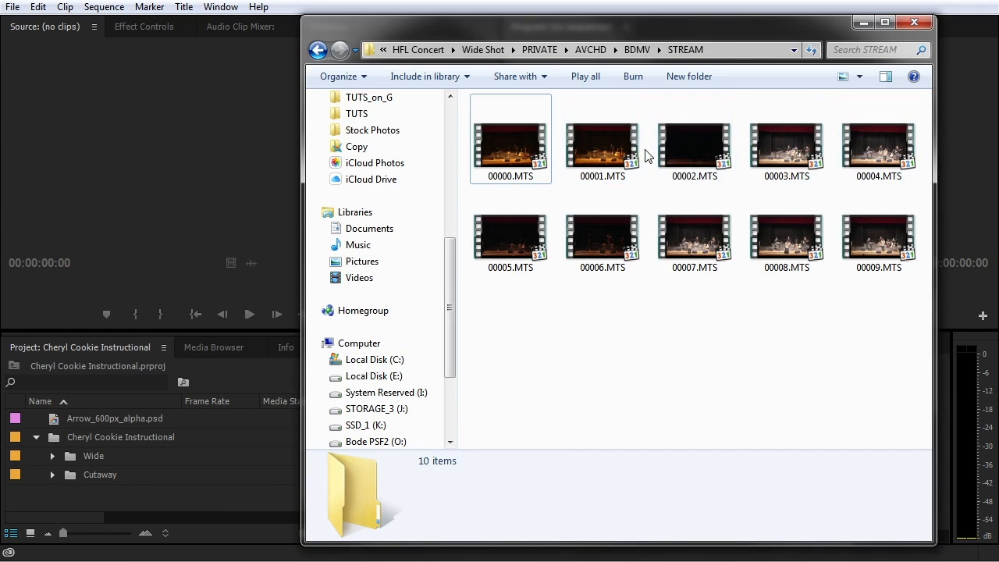
In the Media Browser, open X: > HFL Concert > Wide Shot > PRIVATE, select clip 00001, then switch to Explorer
{"action": "left_click", "coordinate": [212, 346]}
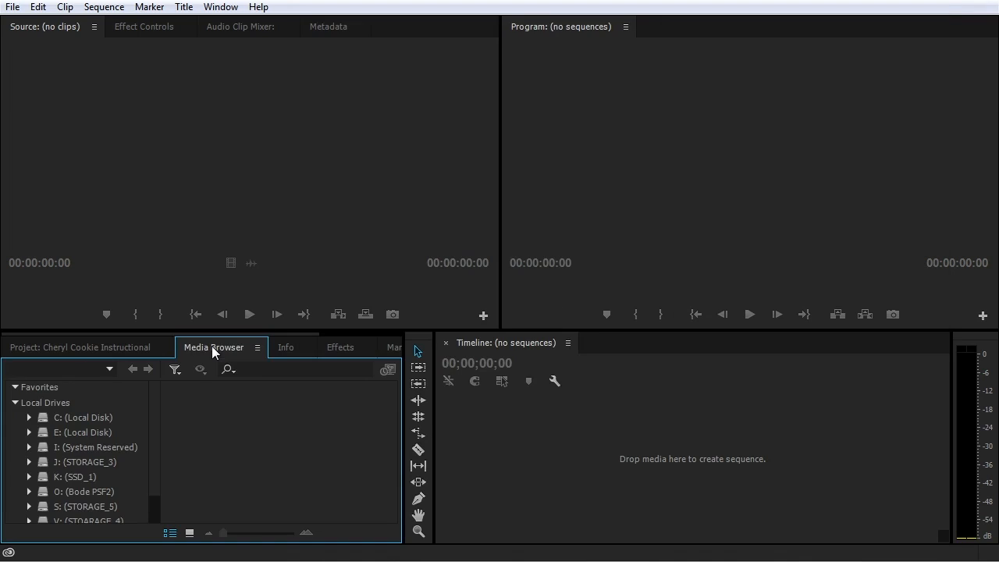
{"action": "scroll", "coordinate": [152, 427], "scroll_direction": "down", "scroll_amount": 1}
{"action": "scroll", "coordinate": [152, 456], "scroll_direction": "down", "scroll_amount": 1}
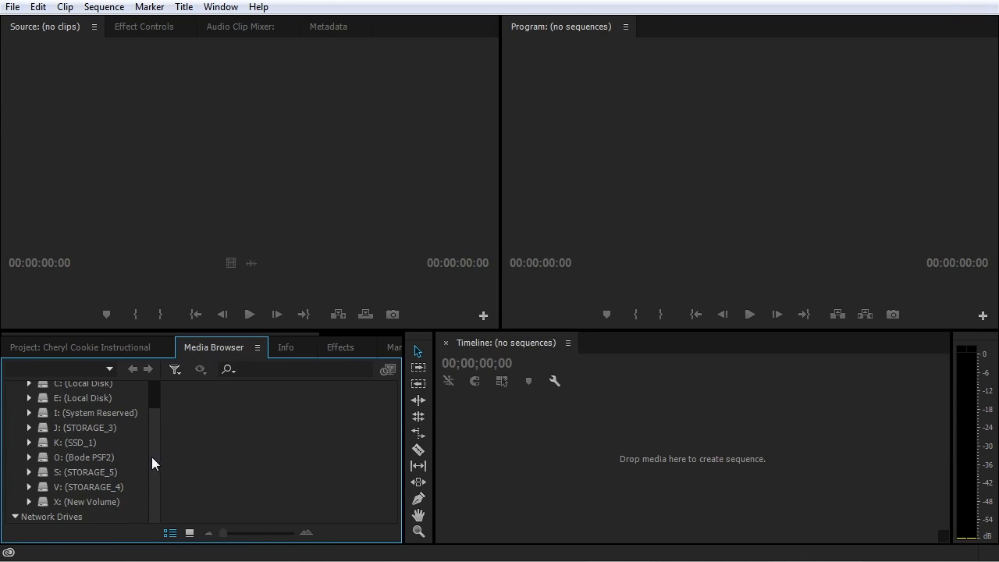
{"action": "left_click", "coordinate": [30, 502]}
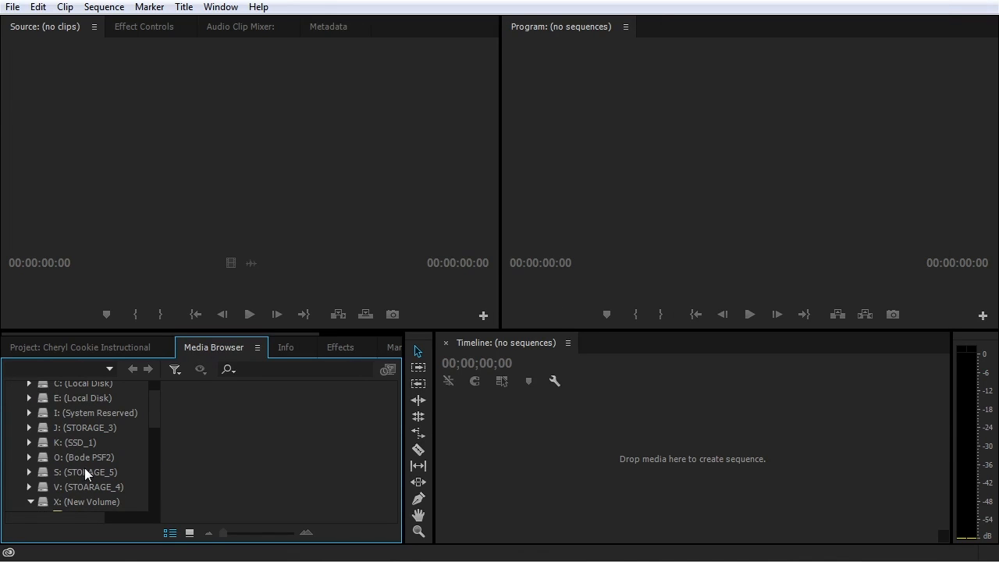
{"action": "scroll", "coordinate": [84, 468], "scroll_direction": "down", "scroll_amount": 5}
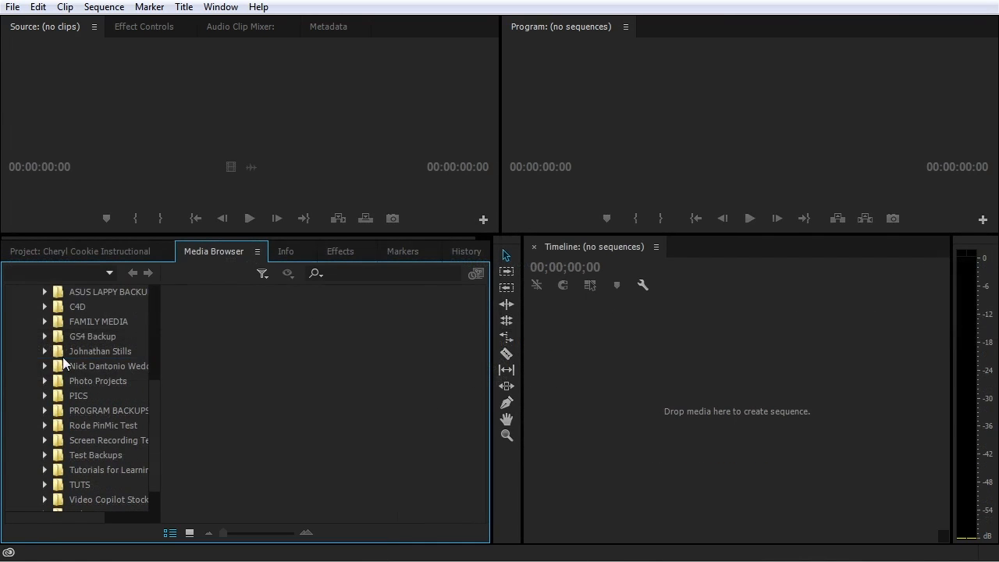
{"action": "left_click", "coordinate": [70, 352]}
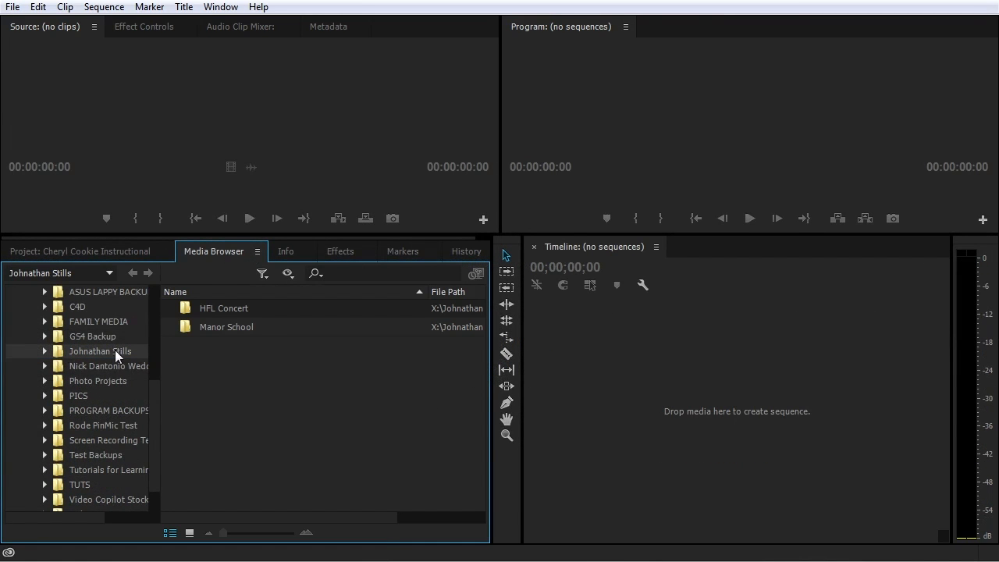
{"action": "double_click", "coordinate": [193, 305]}
{"action": "double_click", "coordinate": [189, 326]}
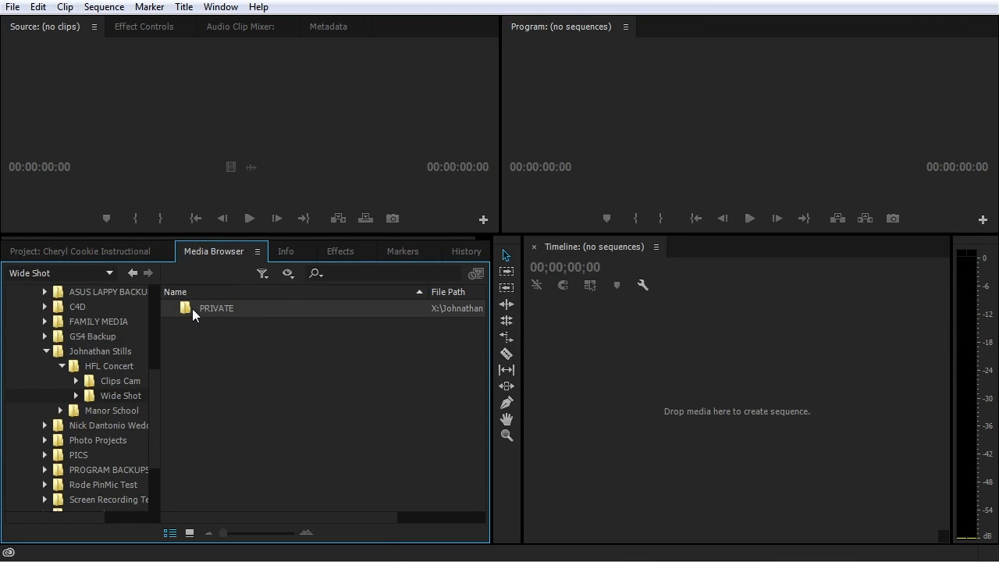
{"action": "double_click", "coordinate": [188, 308]}
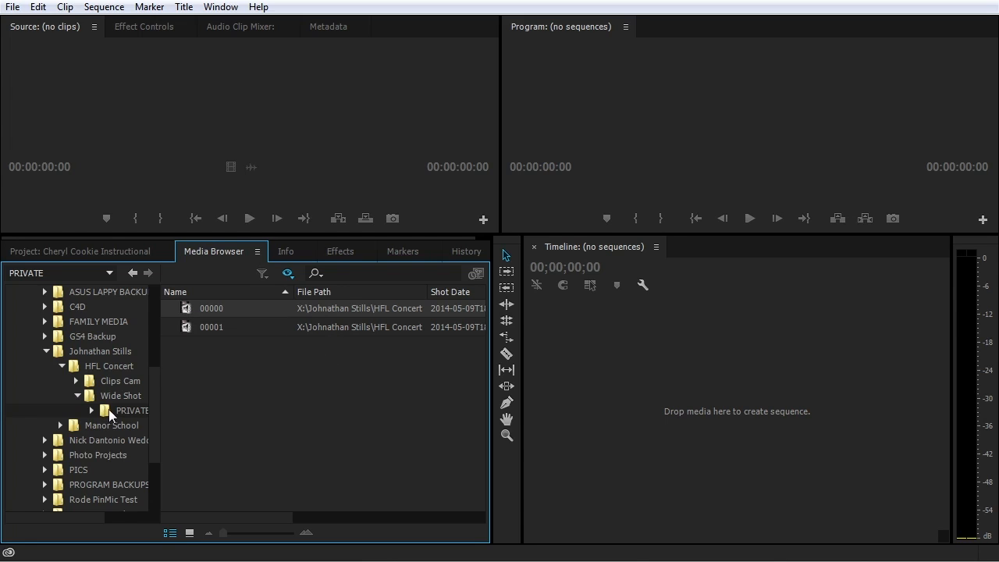
{"action": "left_click", "coordinate": [259, 327]}
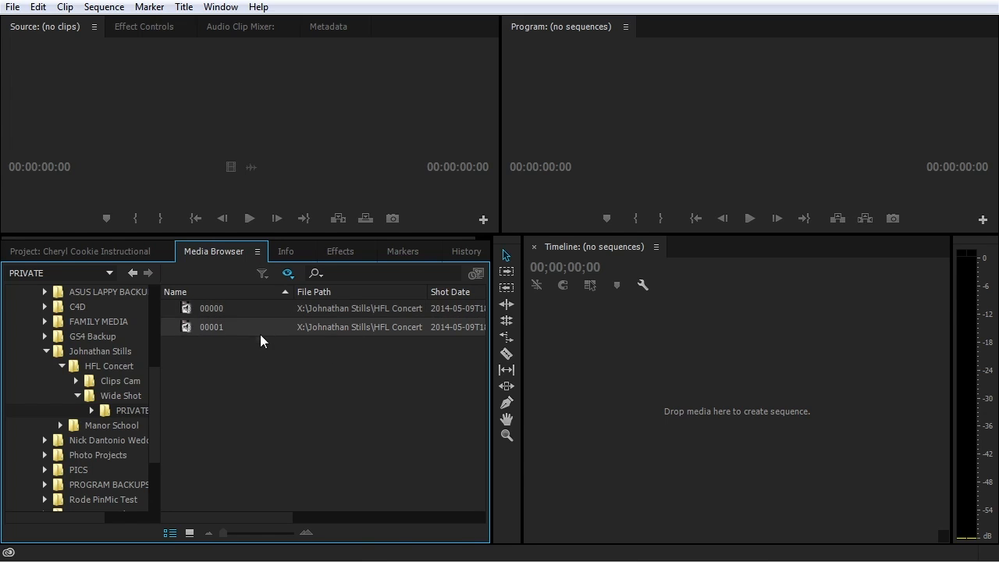
{"action": "key", "text": "alt+Tab"}
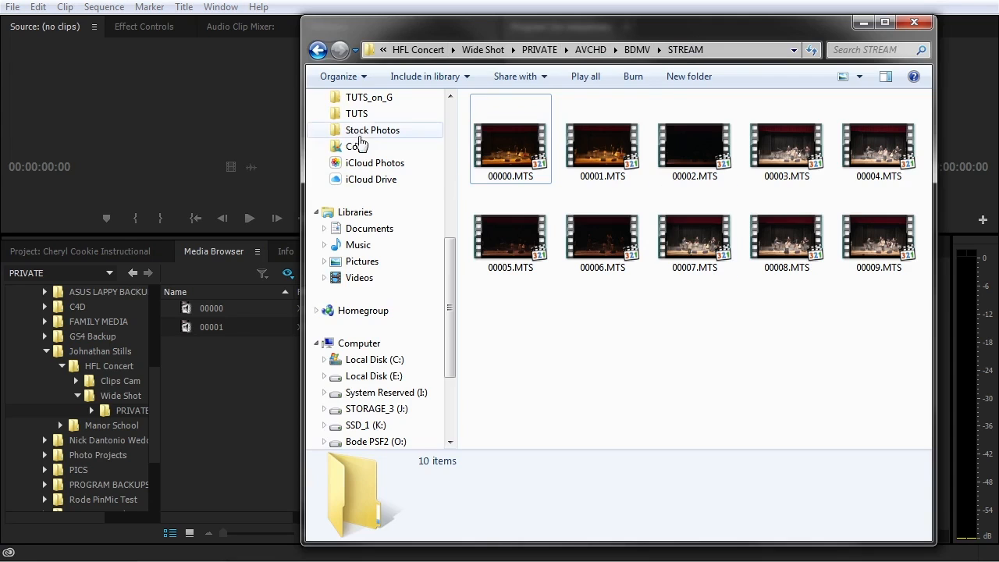
Bring the Premiere window back in front of Explorer's STREAM window
{"action": "left_click", "coordinate": [295, 6]}
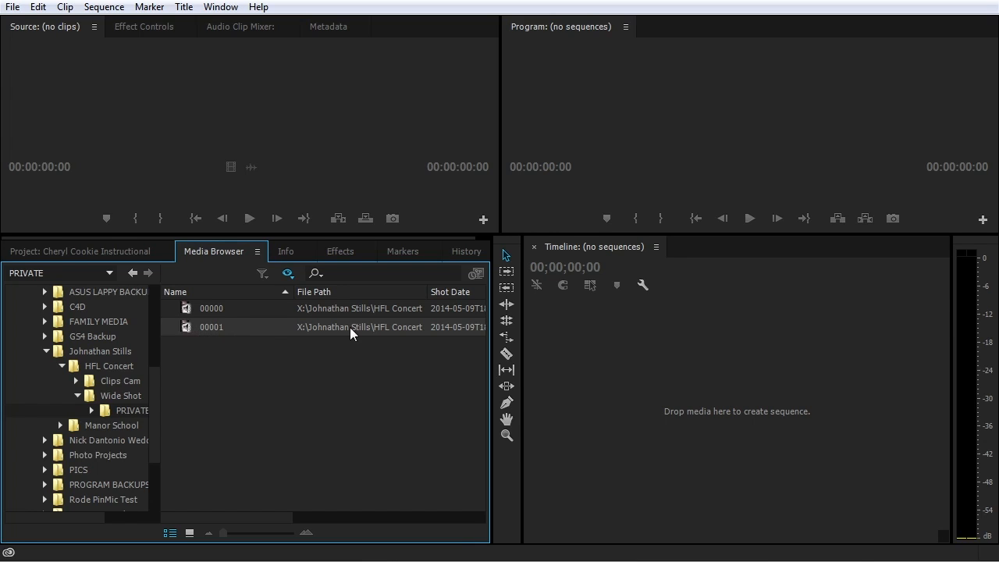
Check the context-menu actions for clip 00001 and for both selected clips, without importing
{"action": "right_click", "coordinate": [253, 327]}
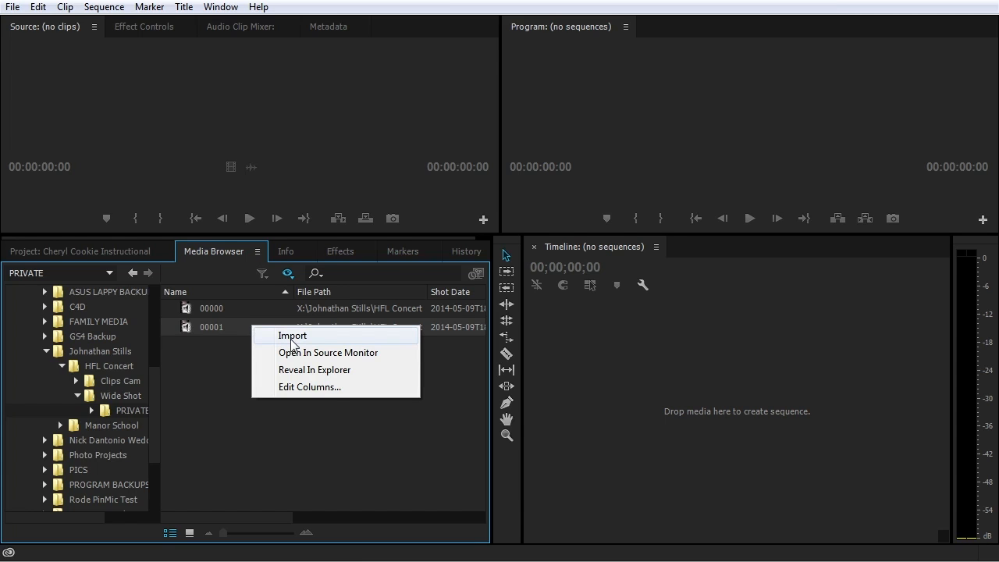
{"action": "left_click", "coordinate": [221, 352]}
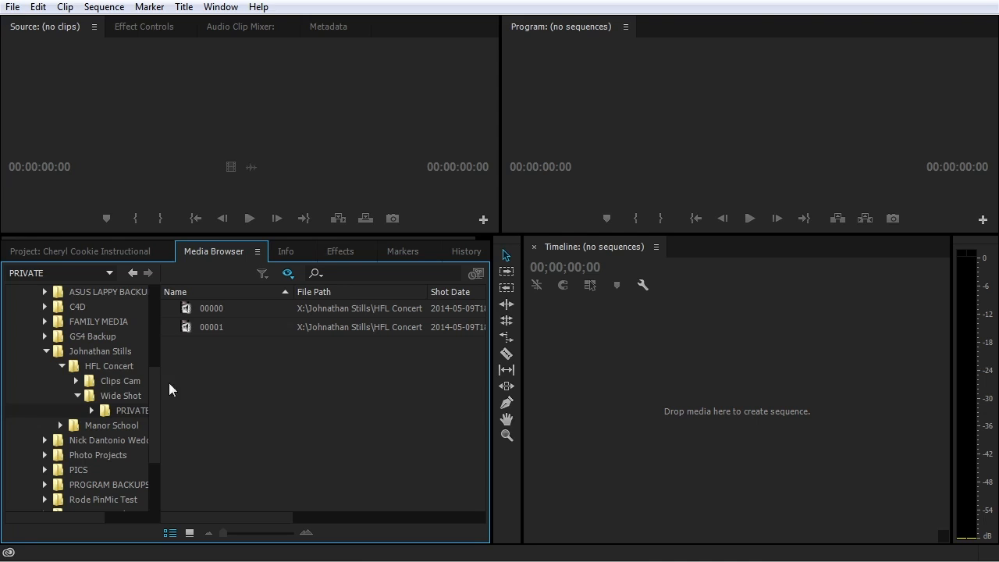
{"action": "left_click_drag", "start_coordinate": [260, 334], "coordinate": [228, 302]}
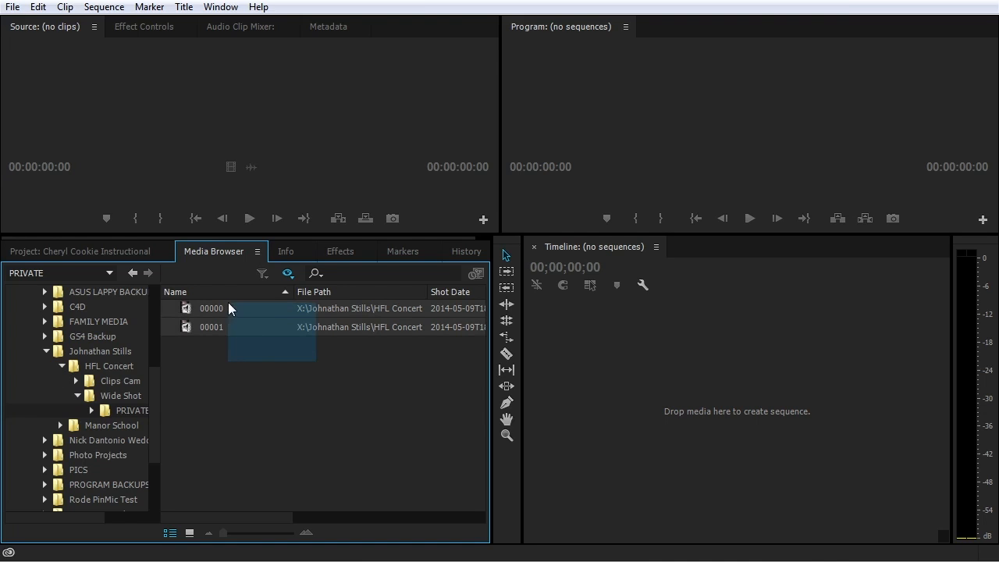
{"action": "right_click", "coordinate": [245, 316]}
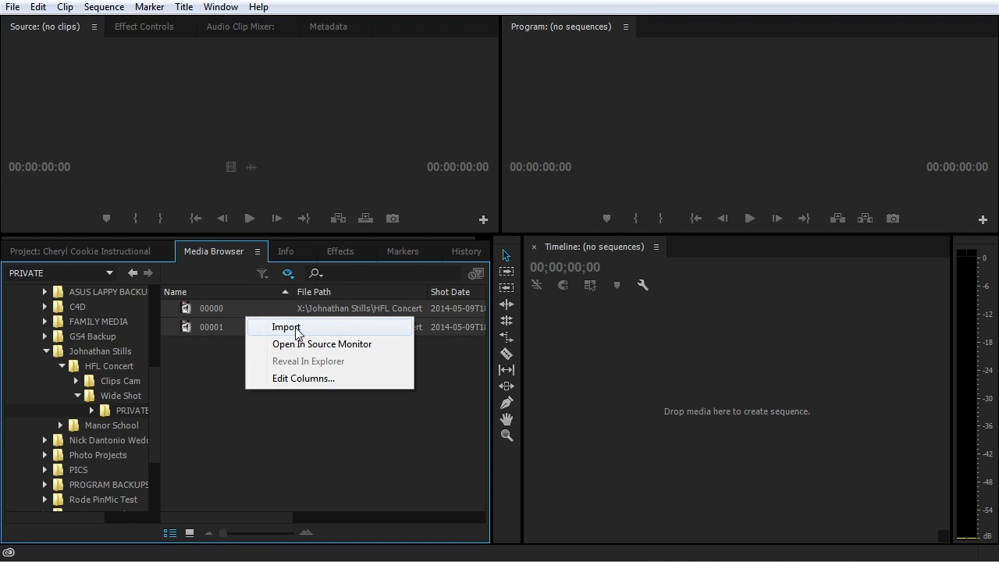
{"action": "left_click", "coordinate": [203, 373]}
Import clip 00001.MTS into the project, view it in the Project panel, and save
{"action": "right_click", "coordinate": [249, 327]}
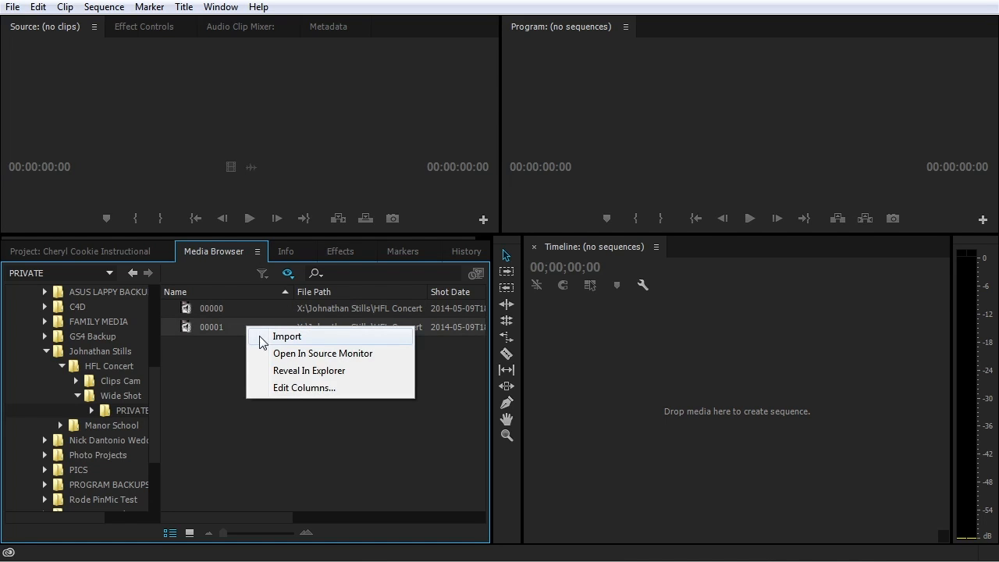
{"action": "left_click", "coordinate": [259, 336]}
{"action": "left_click", "coordinate": [87, 251]}
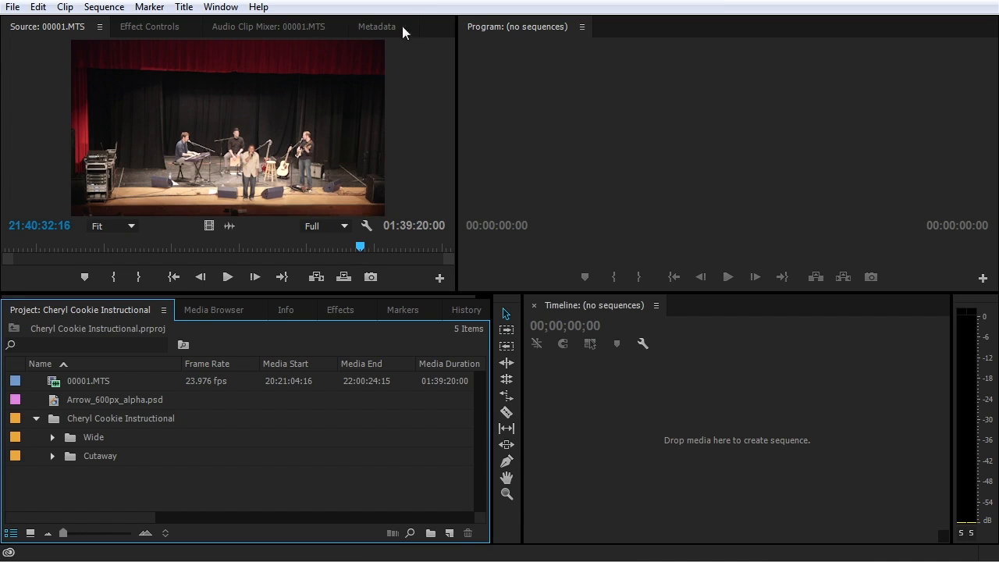
{"action": "key", "text": "ctrl+s"}
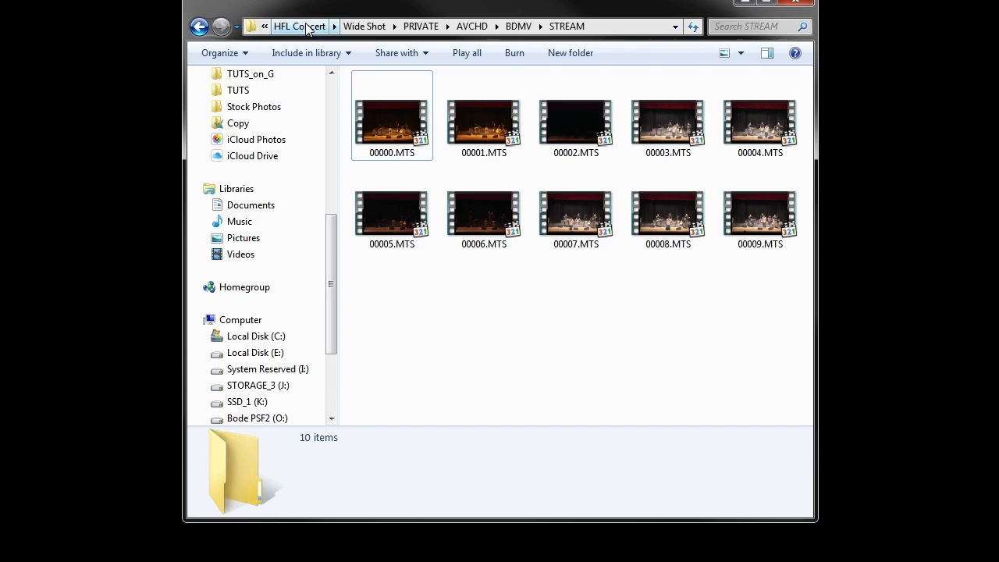
Cut CCI_Preheat Oven Description_Wide.mp4 from the Cheryl Cookie Instructional_Assets Wide folder
{"action": "left_click_drag", "start_coordinate": [334, 298], "coordinate": [337, 269]}
{"action": "left_click", "coordinate": [255, 124]}
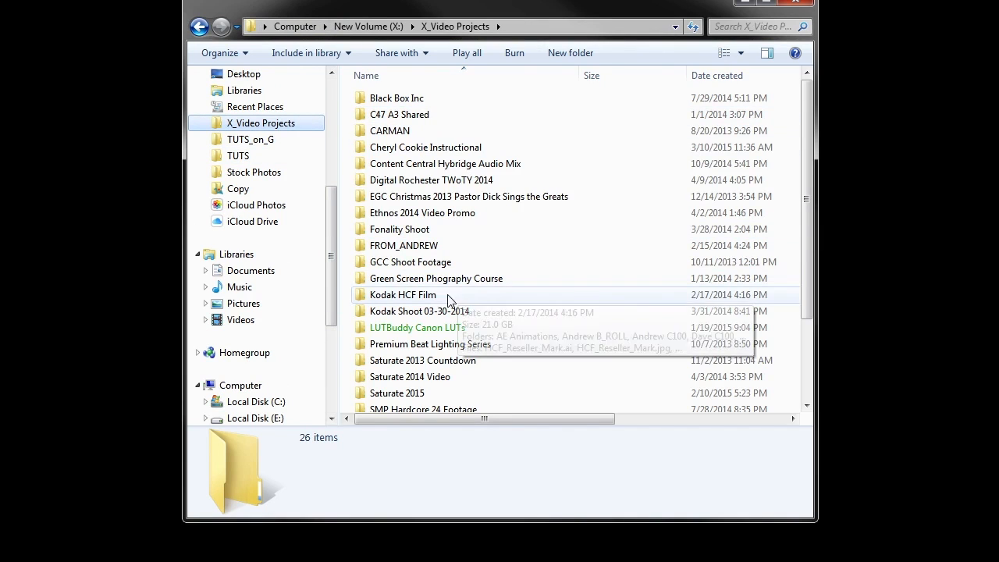
{"action": "double_click", "coordinate": [405, 150]}
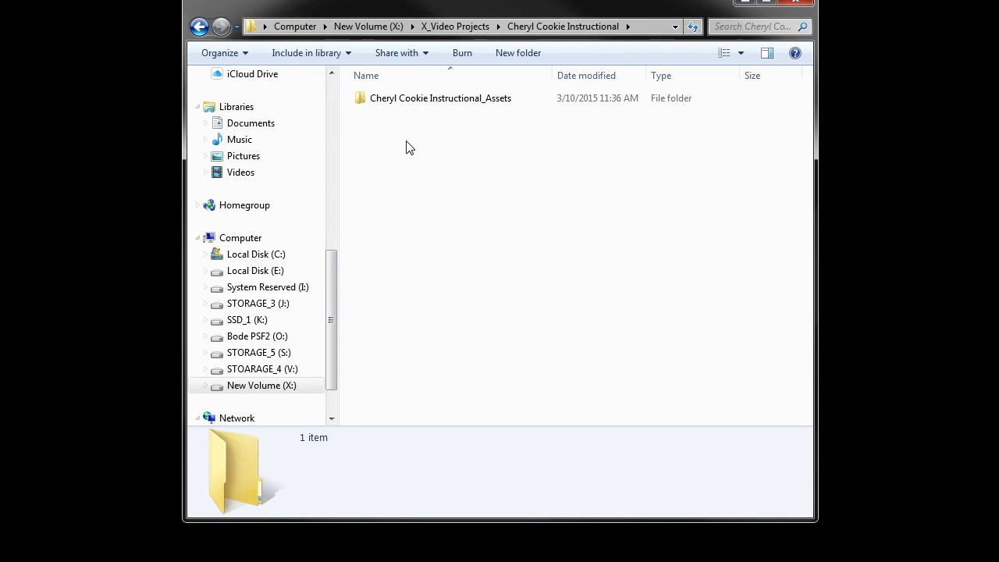
{"action": "double_click", "coordinate": [430, 100]}
{"action": "double_click", "coordinate": [393, 115]}
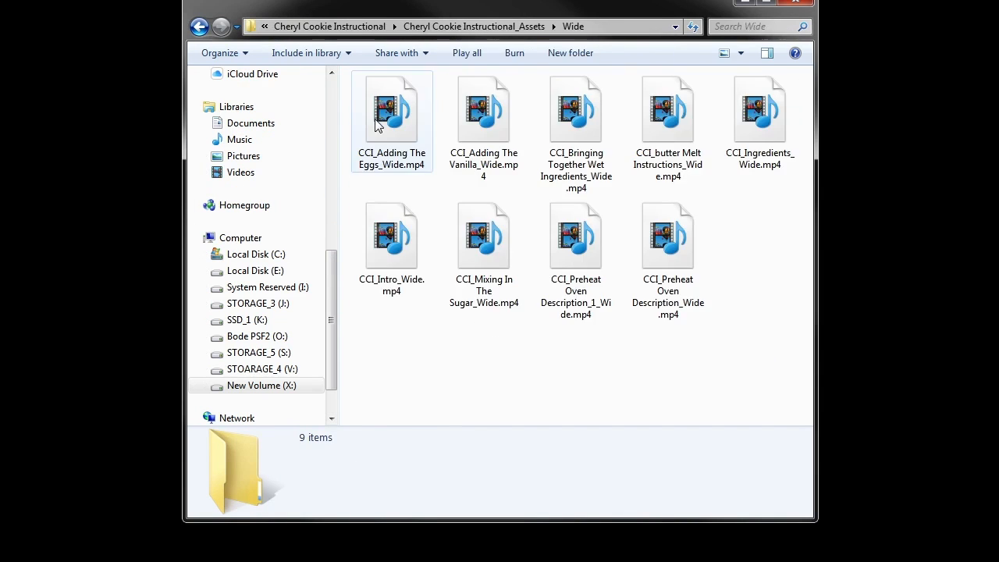
{"action": "left_click", "coordinate": [676, 249]}
{"action": "key", "text": "ctrl+x"}
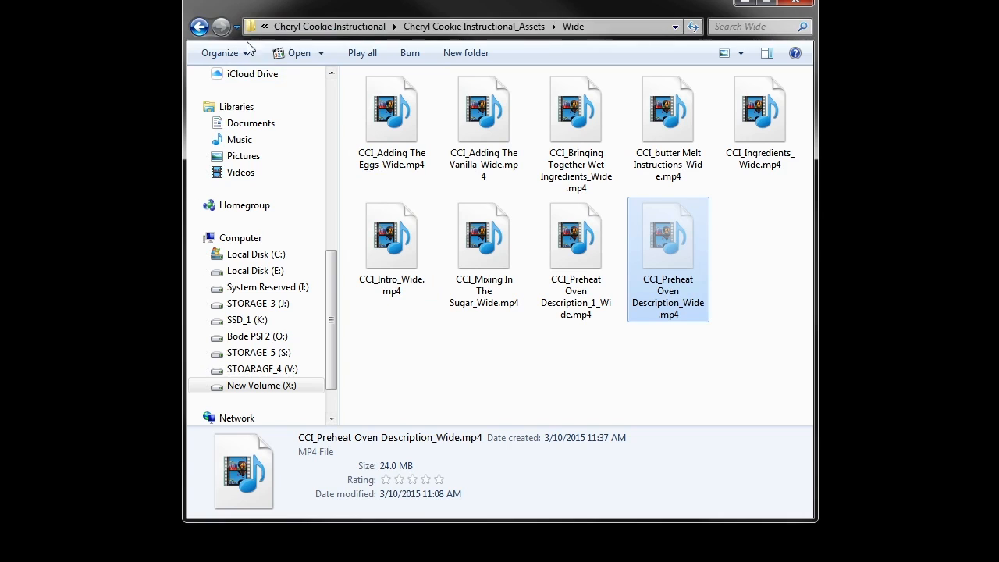
Paste the cut Preheat Oven Wide file into the X_Video Projects folder
{"action": "left_click", "coordinate": [330, 182]}
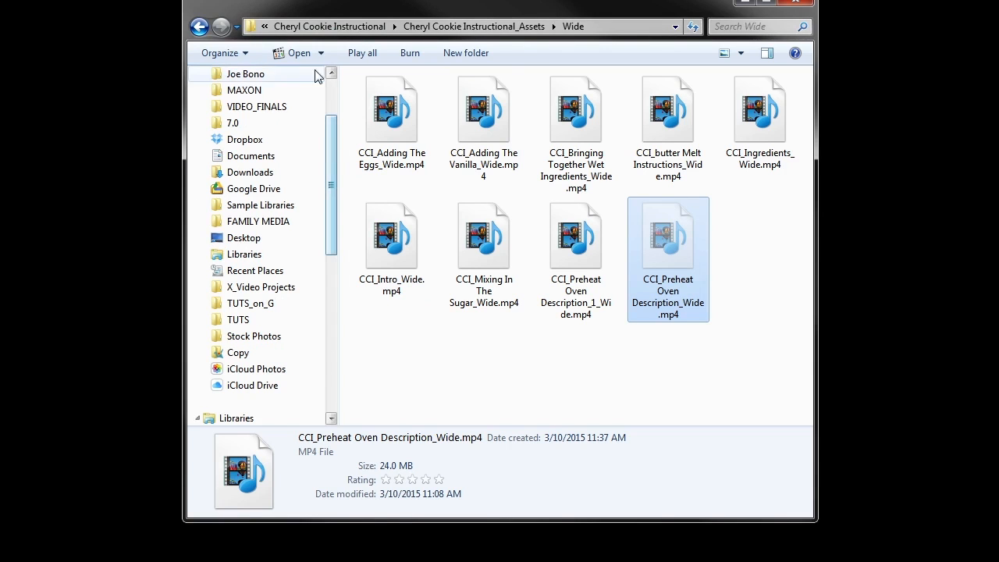
{"action": "double_click", "coordinate": [196, 31]}
{"action": "left_click", "coordinate": [199, 27]}
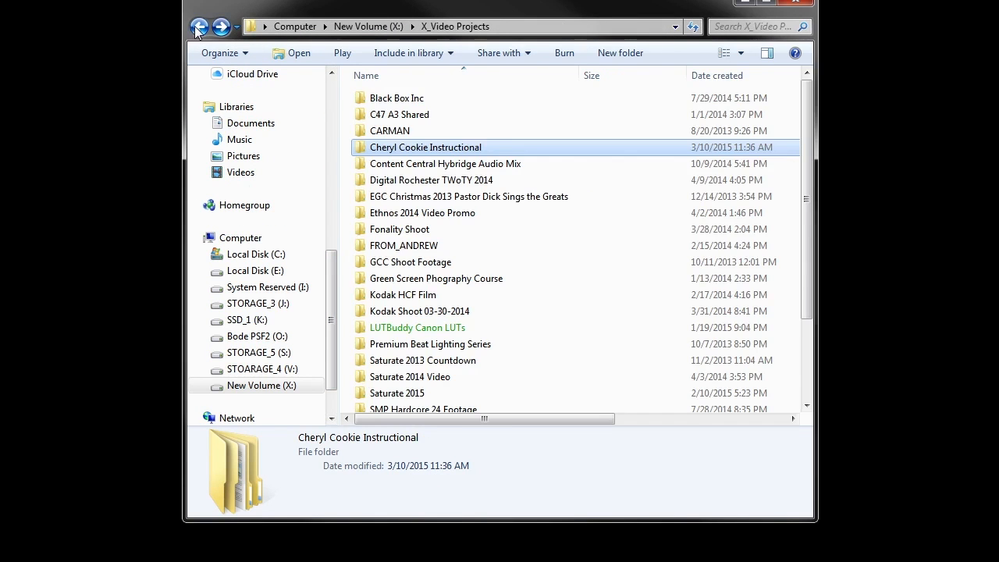
{"action": "scroll", "coordinate": [581, 281], "scroll_direction": "down", "scroll_amount": 2}
{"action": "key", "text": "ctrl+v"}
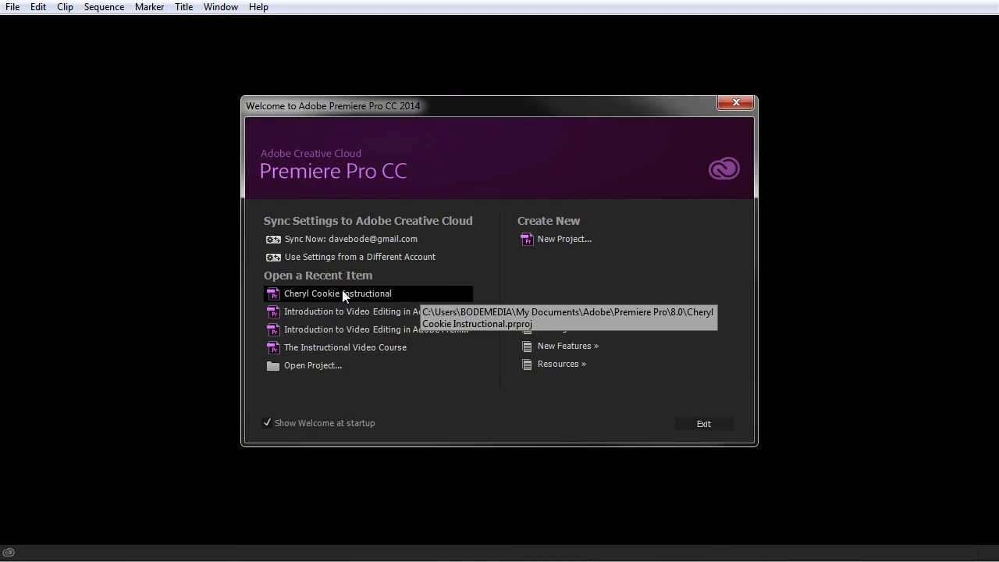
Reopen Cheryl Cookie Instructional from the recent items and move the missing-media report into view
{"action": "left_click", "coordinate": [342, 293]}
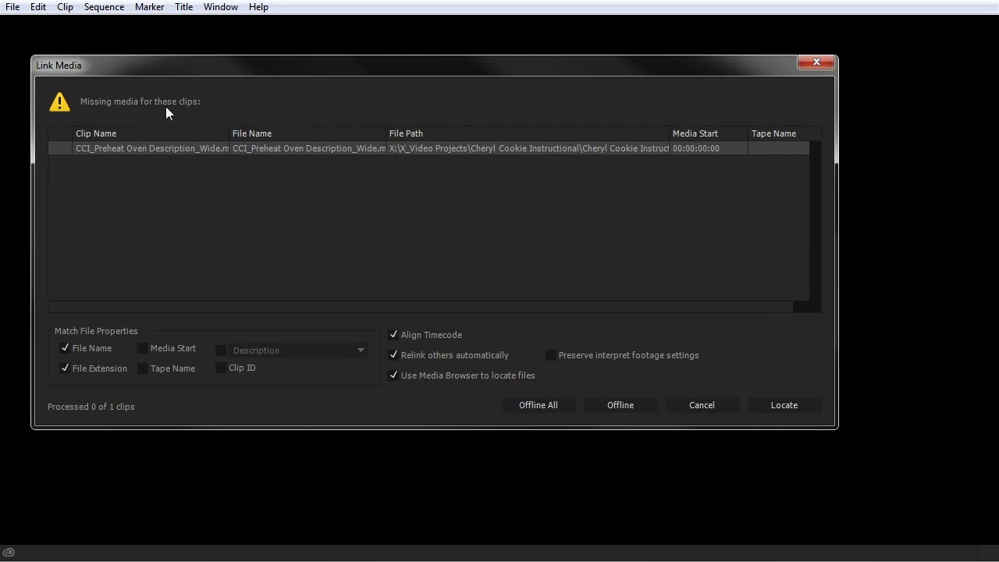
{"action": "left_click_drag", "start_coordinate": [170, 68], "coordinate": [250, 97]}
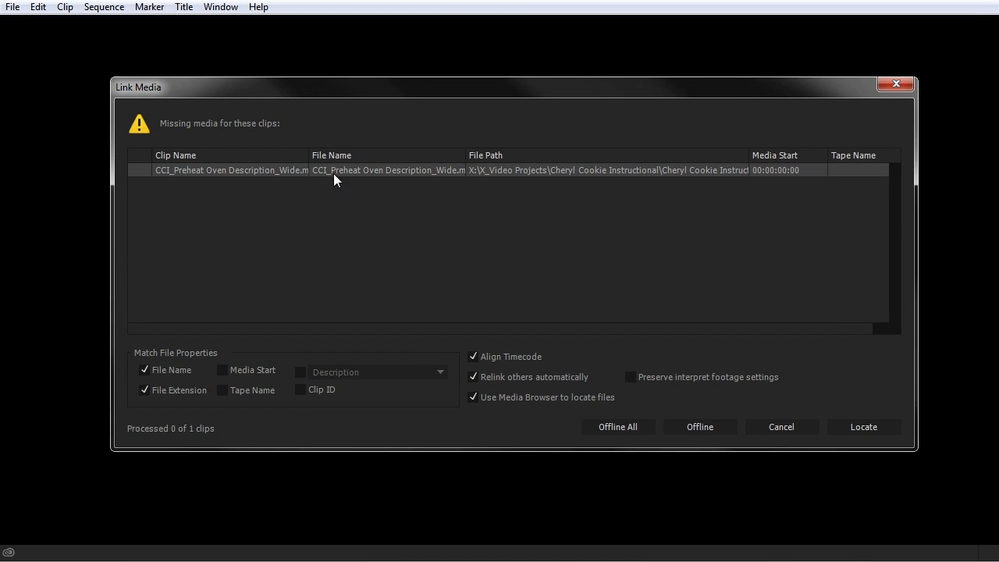
Widen Link Media's Clip Name, File Name and File Path columns, then search for the missing file manually
{"action": "left_click_drag", "start_coordinate": [466, 156], "coordinate": [515, 157]}
{"action": "left_click_drag", "start_coordinate": [311, 156], "coordinate": [332, 157]}
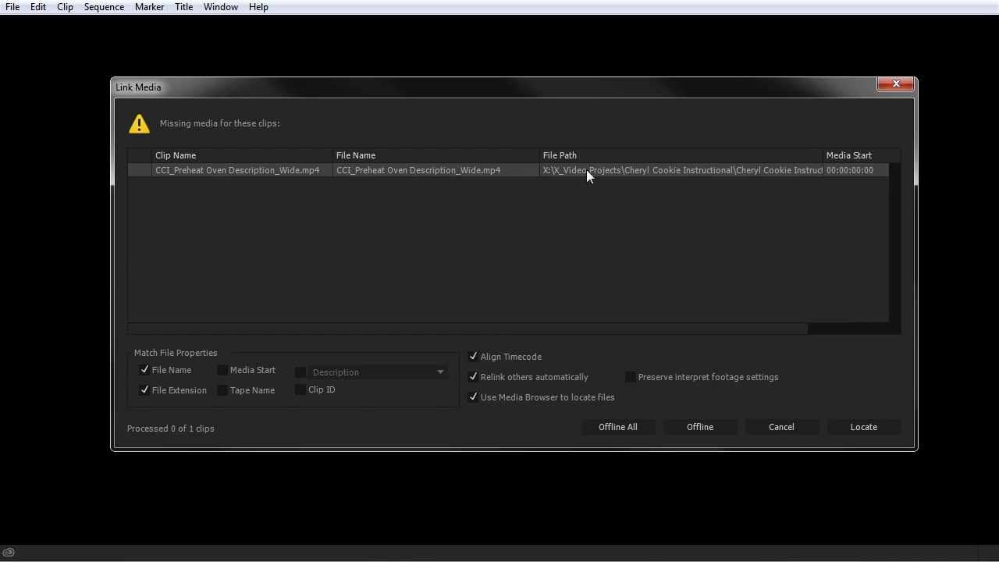
{"action": "left_click_drag", "start_coordinate": [825, 156], "coordinate": [899, 156]}
{"action": "left_click_drag", "start_coordinate": [726, 328], "coordinate": [861, 328]}
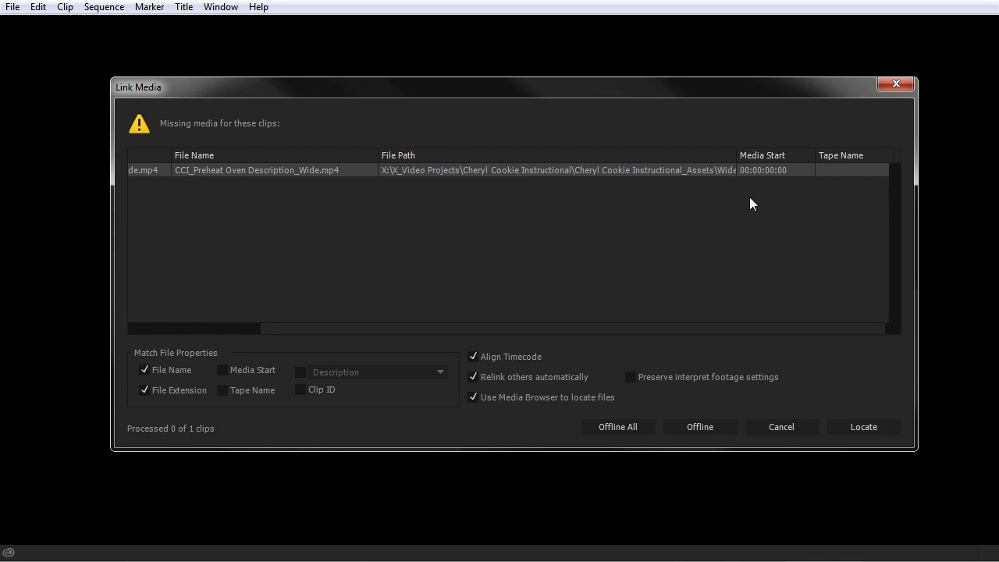
{"action": "left_click_drag", "start_coordinate": [734, 155], "coordinate": [765, 156]}
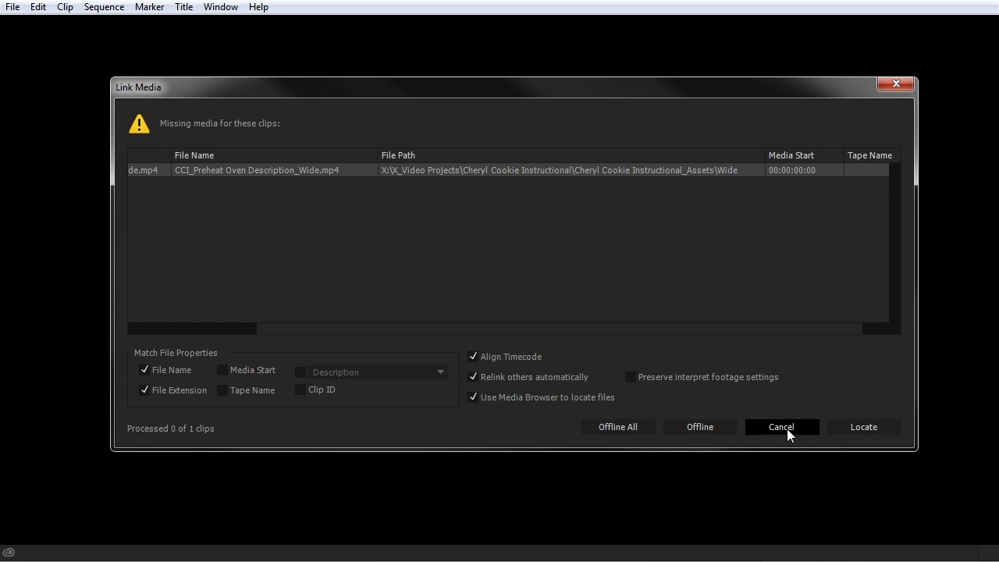
{"action": "left_click", "coordinate": [851, 427]}
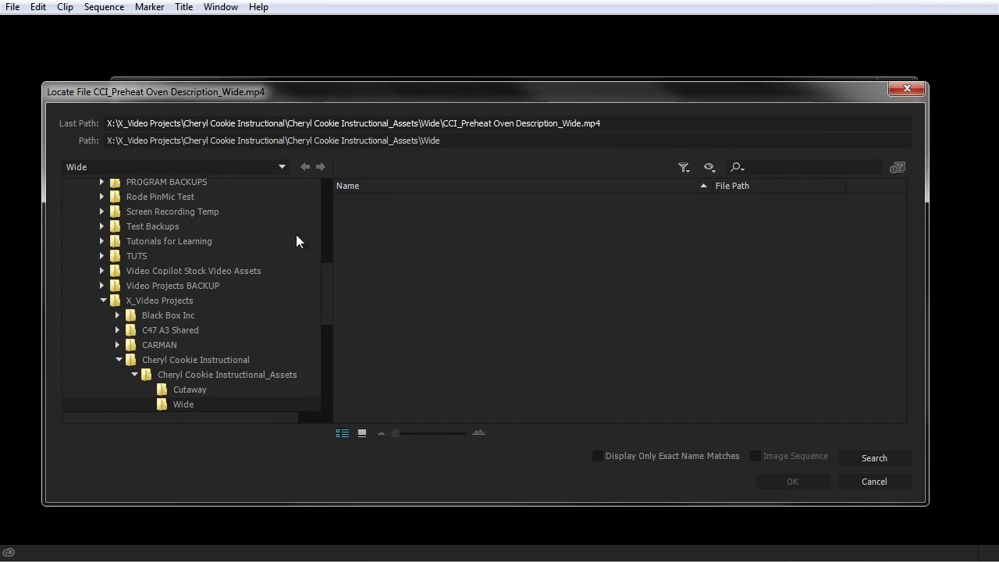
Relink the Preheat Oven Wide clip to its exact-name match in X_Video Projects
{"action": "left_click_drag", "start_coordinate": [301, 102], "coordinate": [334, 58]}
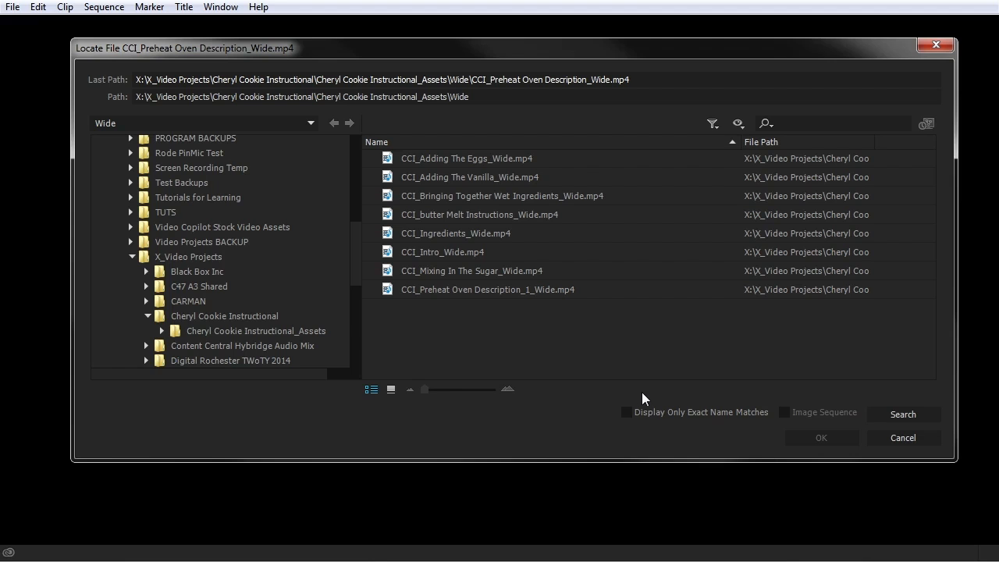
{"action": "left_click", "coordinate": [627, 413]}
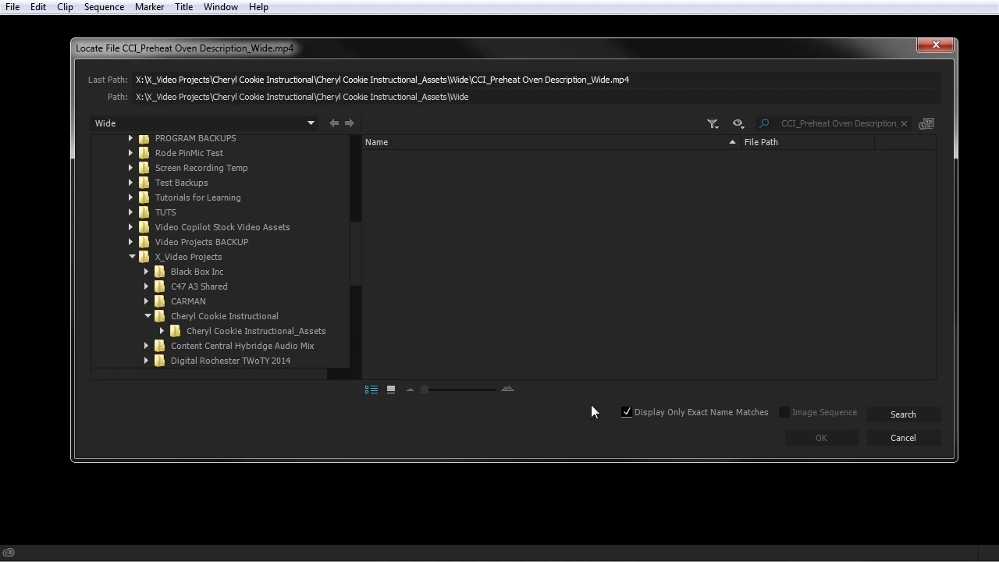
{"action": "left_click", "coordinate": [160, 258]}
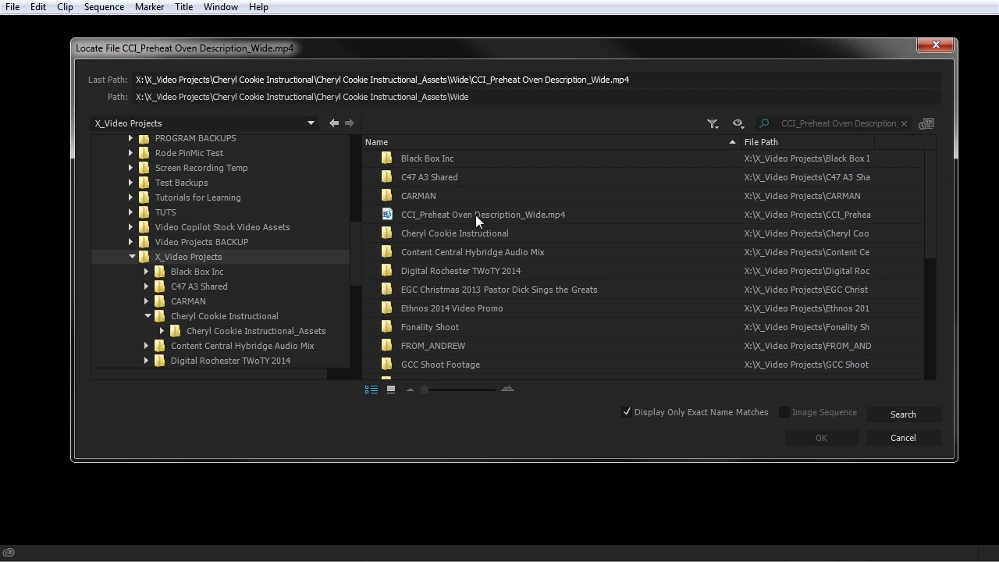
{"action": "left_click", "coordinate": [513, 219]}
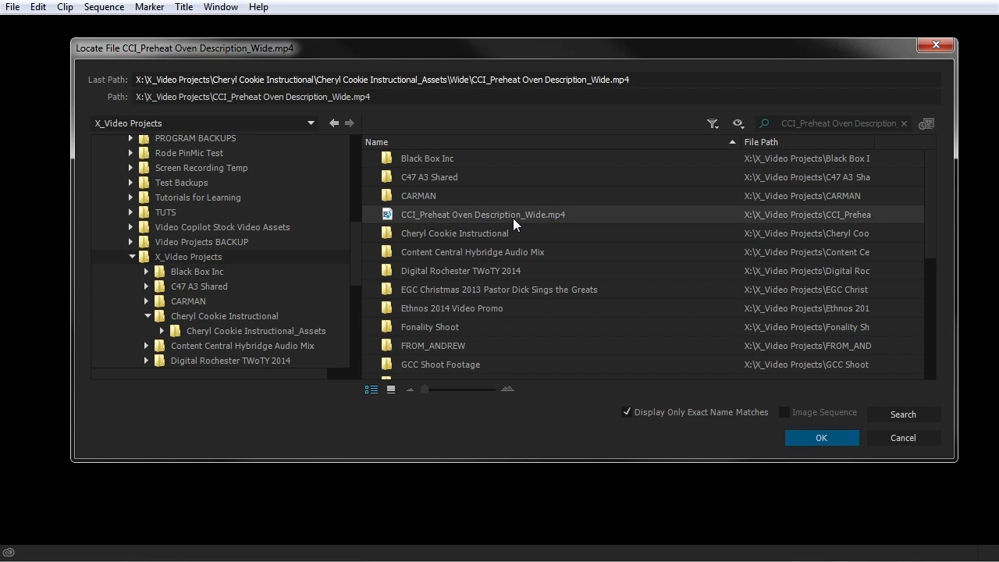
{"action": "left_click", "coordinate": [822, 439]}
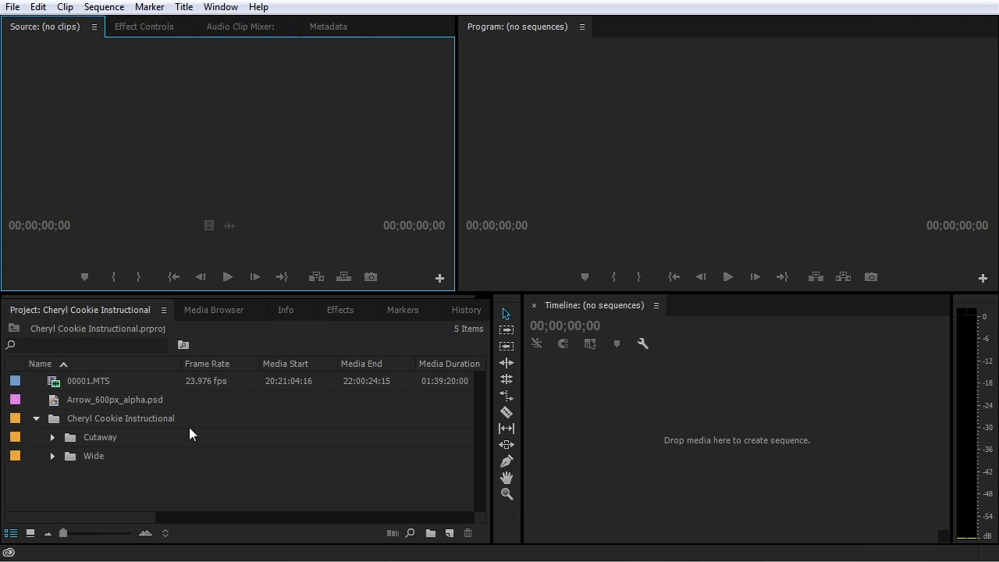
{"action": "left_click", "coordinate": [53, 458]}
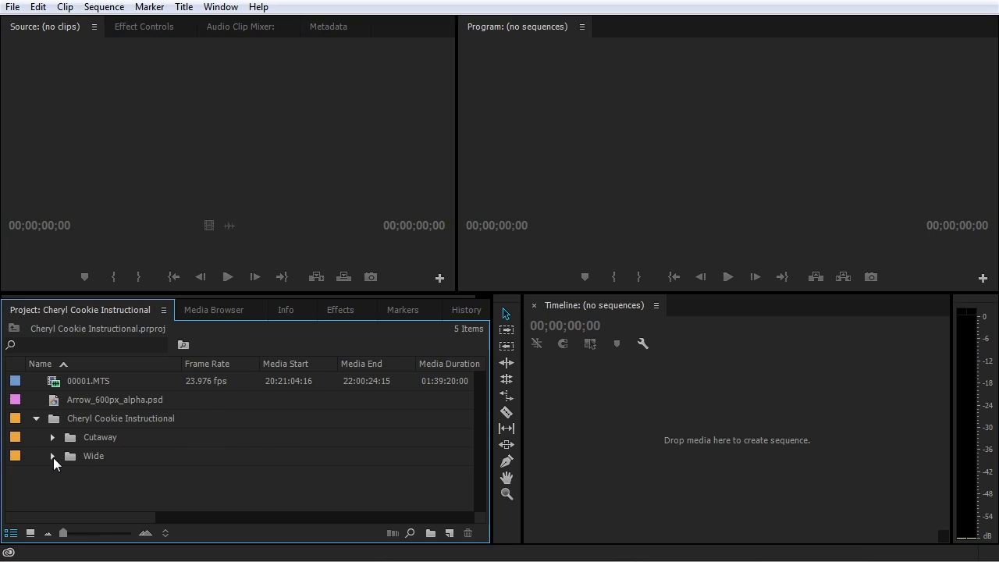
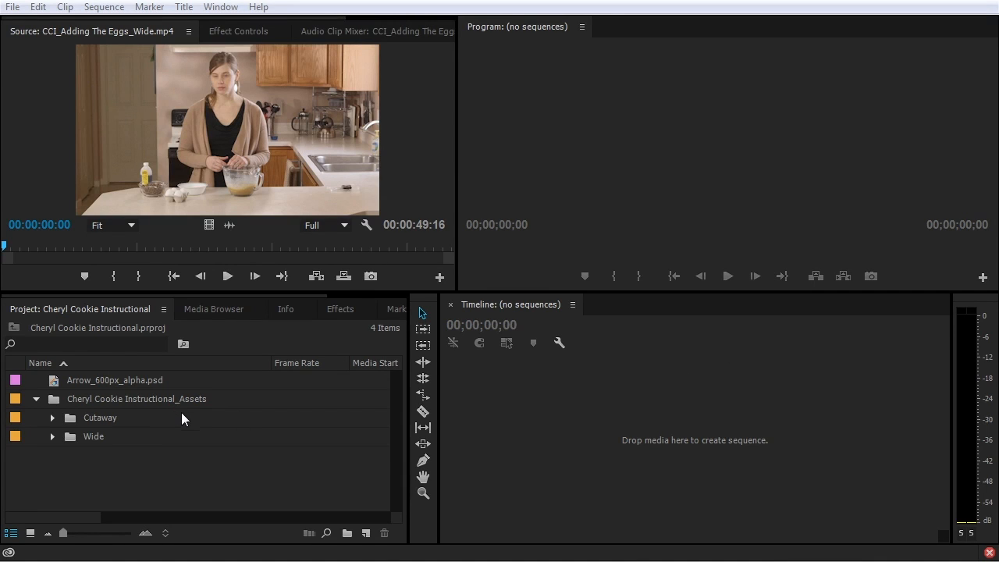
Switch the Project panel to the Media Browser to view the computer's drives
{"action": "left_click", "coordinate": [154, 461]}
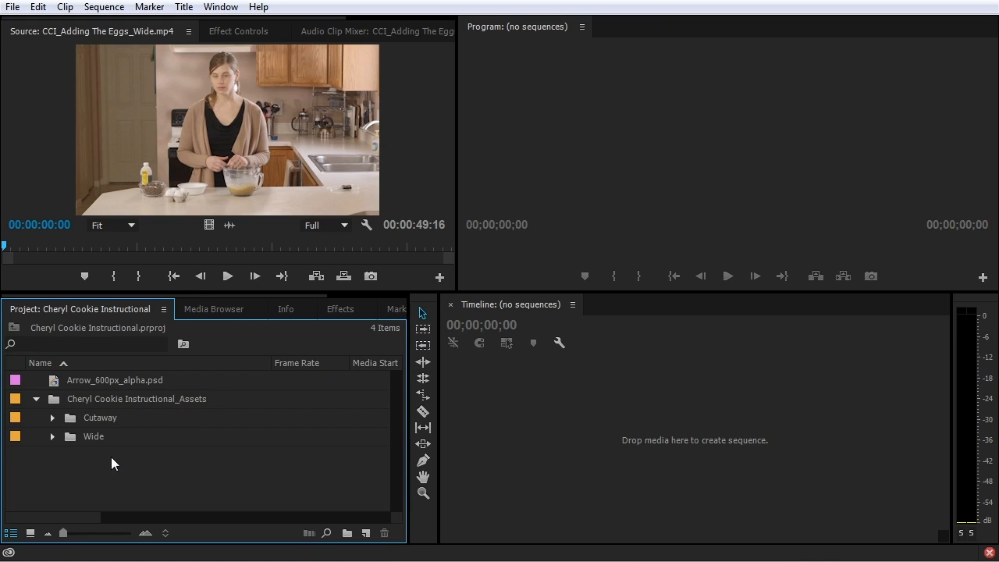
{"action": "left_click", "coordinate": [207, 309]}
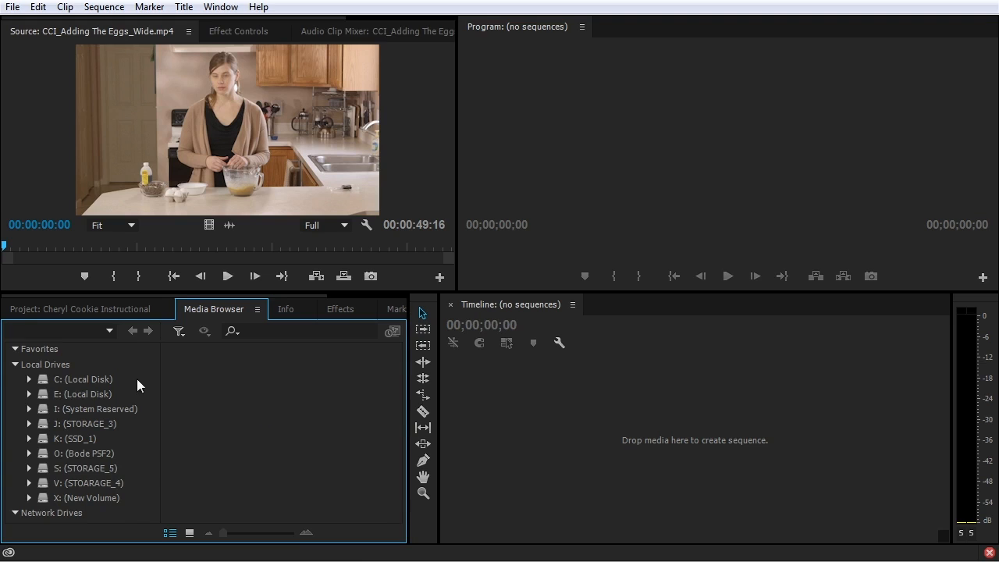
Create a new top-level bin named C100
{"action": "left_click", "coordinate": [112, 311]}
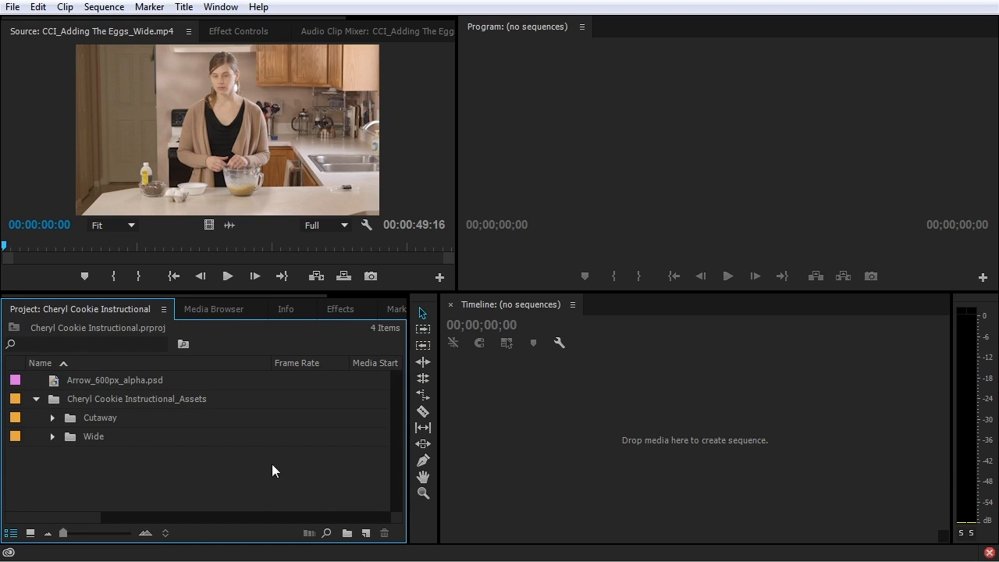
{"action": "left_click", "coordinate": [71, 438]}
{"action": "left_click", "coordinate": [304, 491]}
{"action": "left_click", "coordinate": [347, 533]}
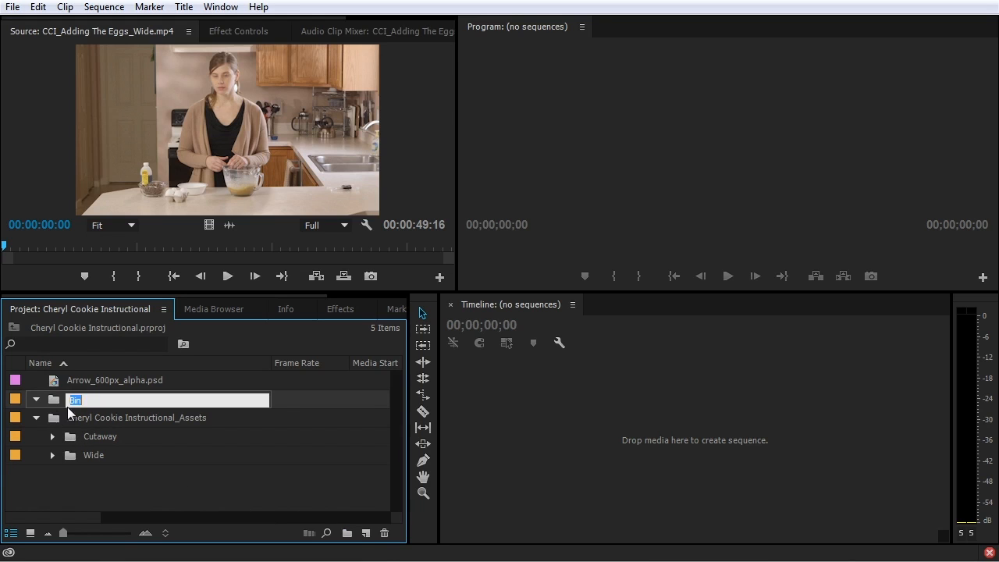
{"action": "type", "text": "C100"}
{"action": "key", "text": "Return"}
In Media Browser, open X: > Main Teaching Part > C100 > PRIVATE and import clip 00000
{"action": "left_click", "coordinate": [226, 309]}
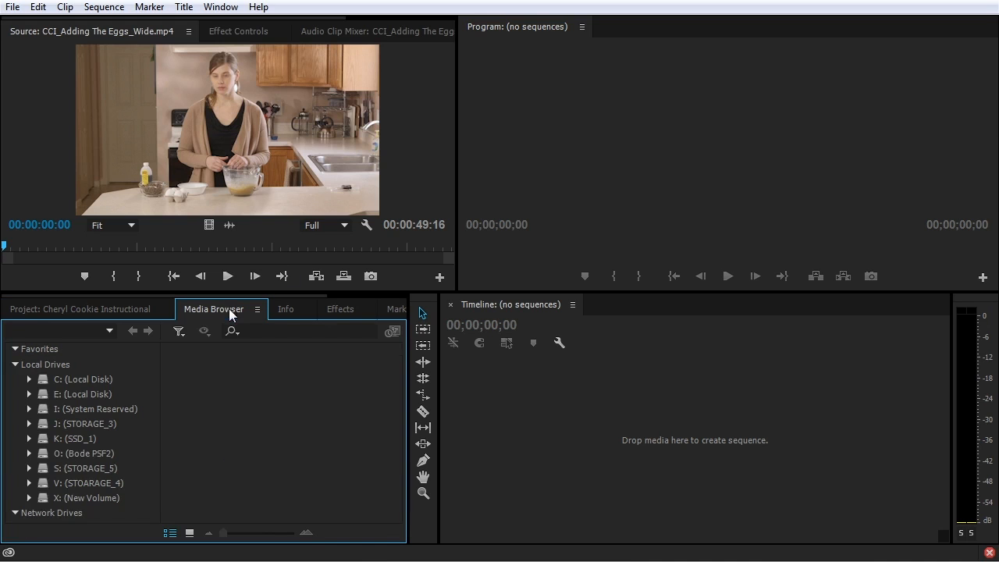
{"action": "left_click", "coordinate": [28, 497]}
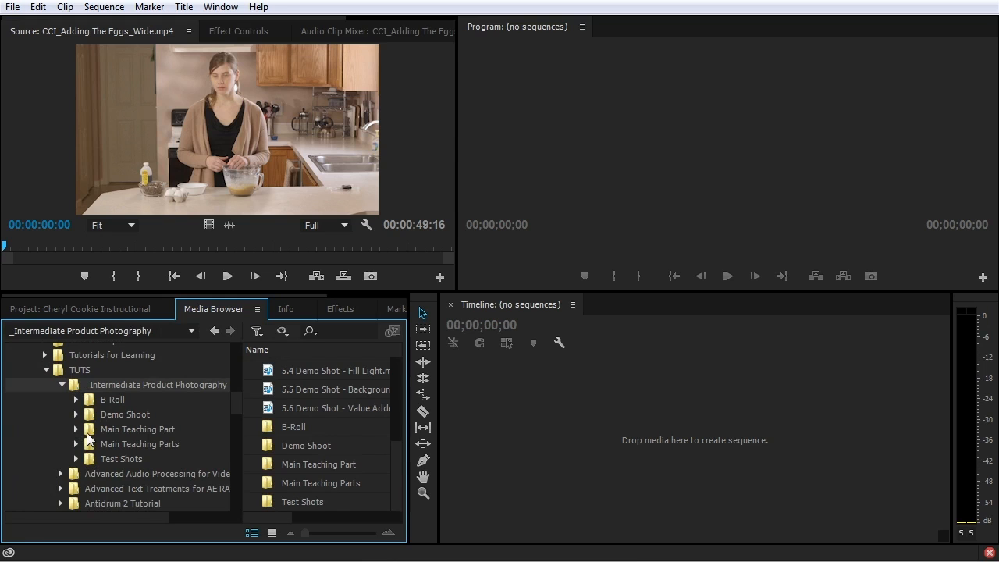
{"action": "left_click", "coordinate": [77, 429]}
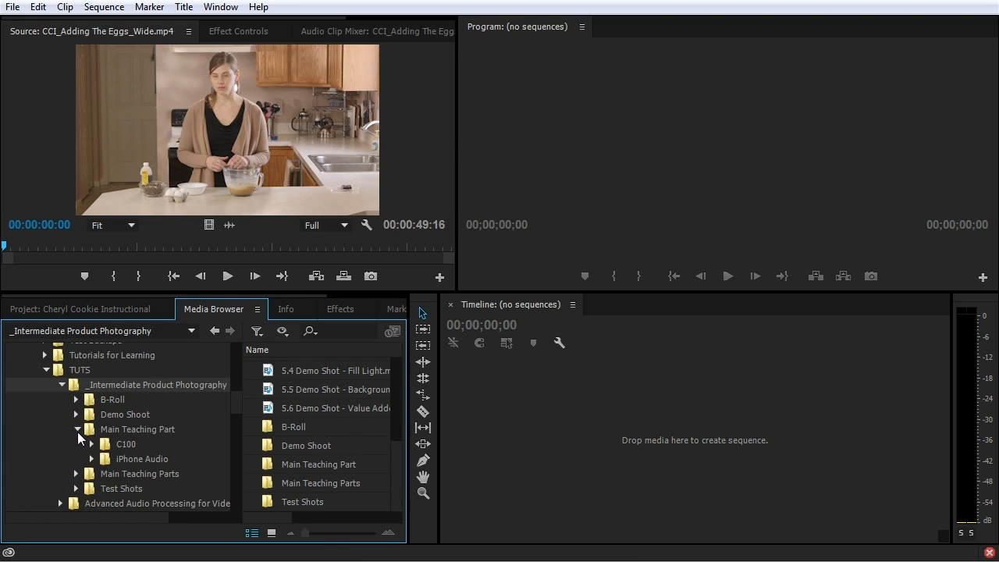
{"action": "left_click", "coordinate": [110, 443]}
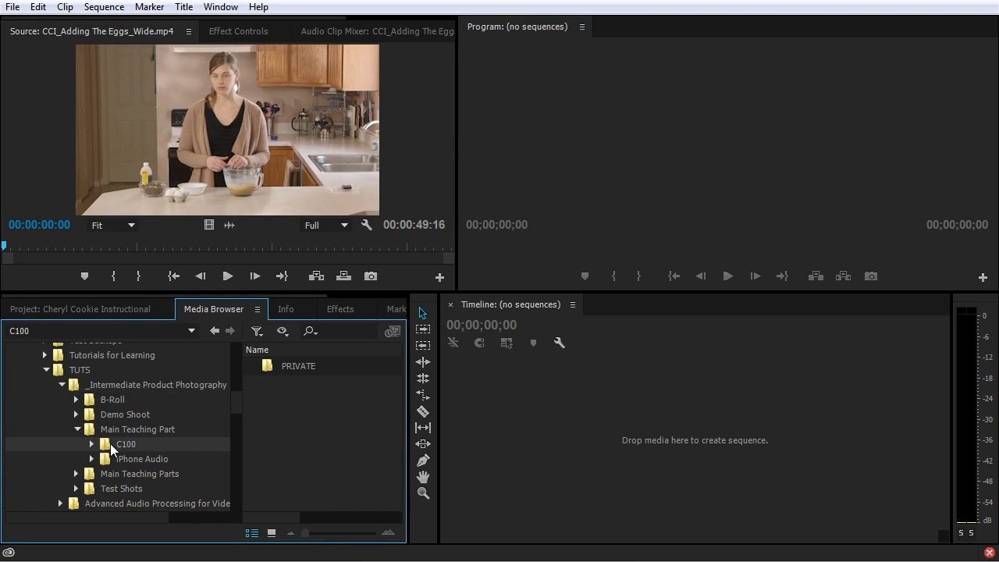
{"action": "double_click", "coordinate": [282, 369]}
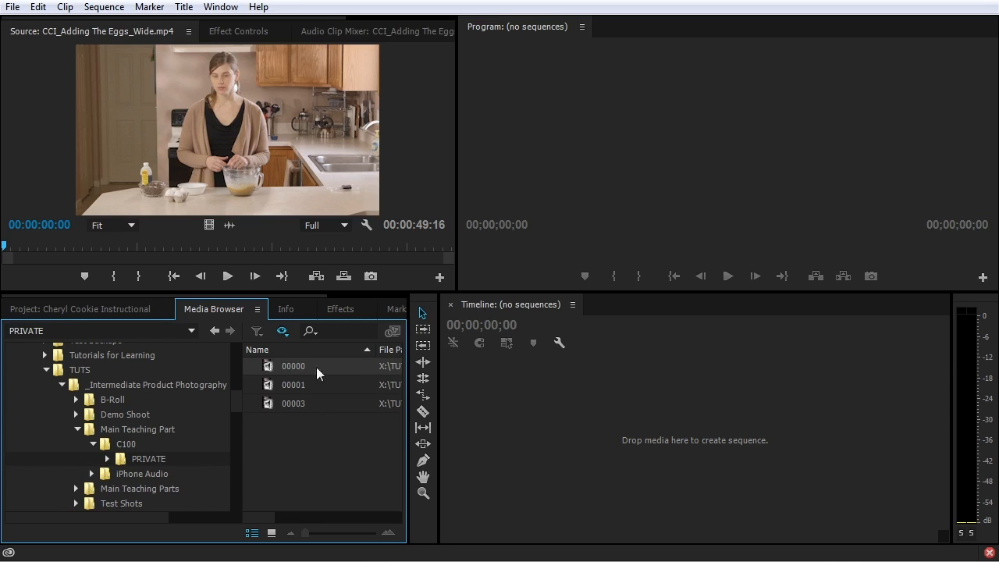
{"action": "right_click", "coordinate": [313, 366]}
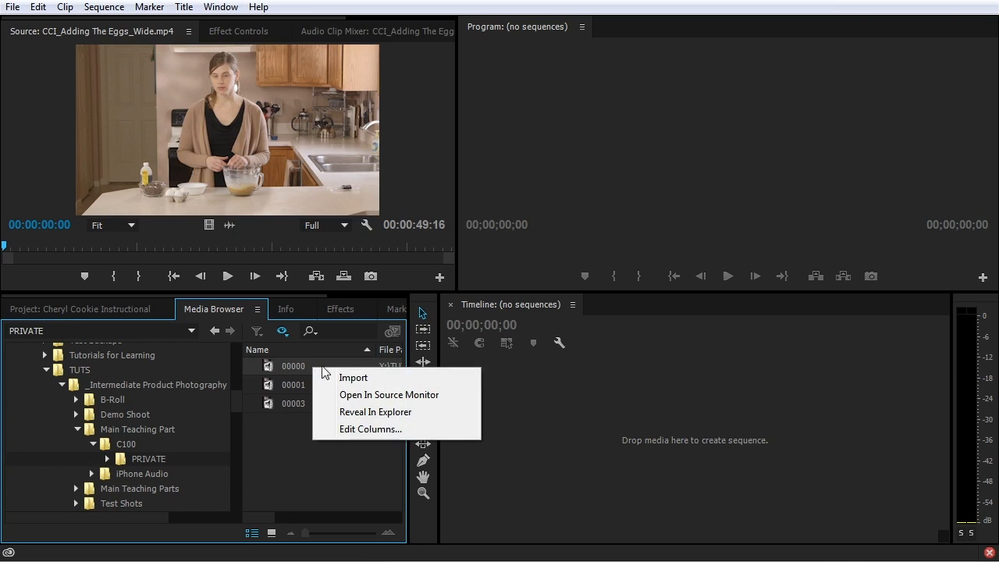
{"action": "left_click", "coordinate": [353, 378]}
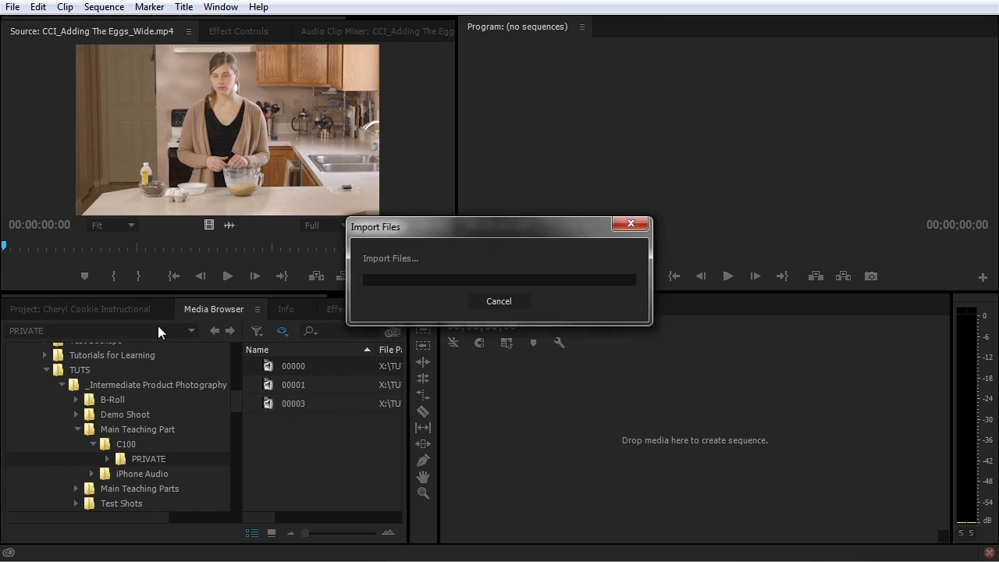
Check the project, import clip 00000 a second time, and select the C100 bin
{"action": "left_click", "coordinate": [118, 309]}
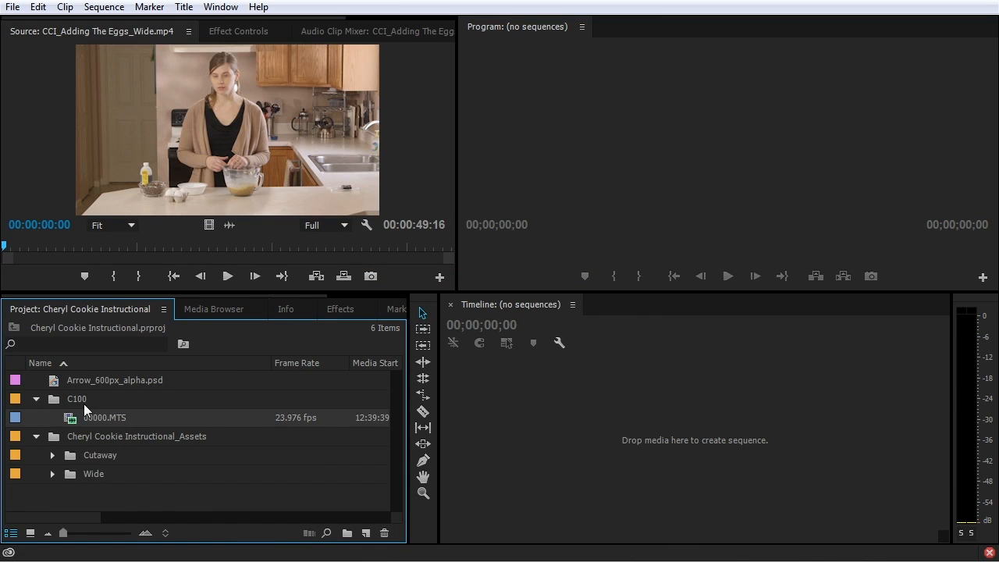
{"action": "mouse_move", "coordinate": [104, 417]}
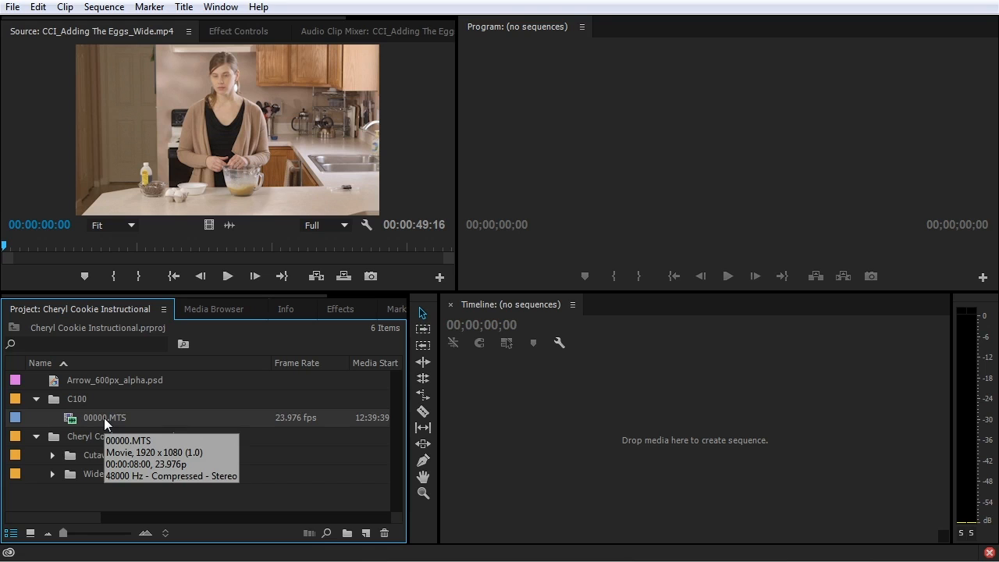
{"action": "left_click", "coordinate": [219, 310]}
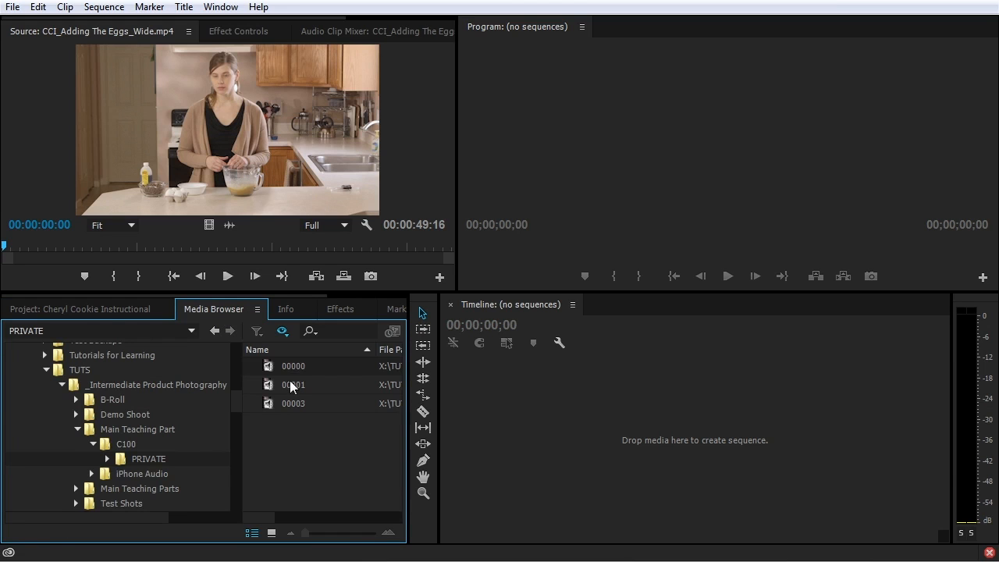
{"action": "right_click", "coordinate": [309, 364]}
{"action": "left_click", "coordinate": [359, 381]}
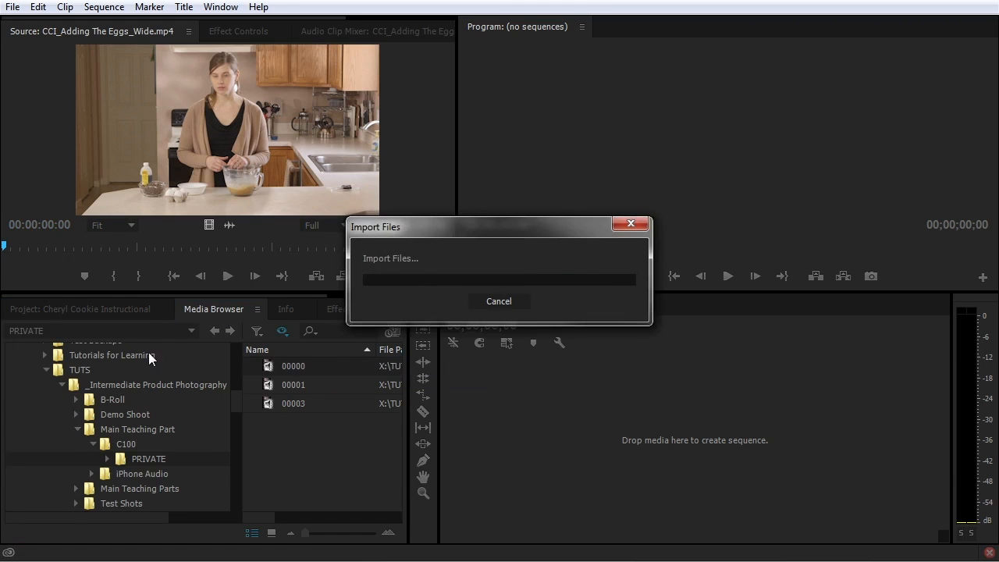
{"action": "left_click", "coordinate": [111, 309]}
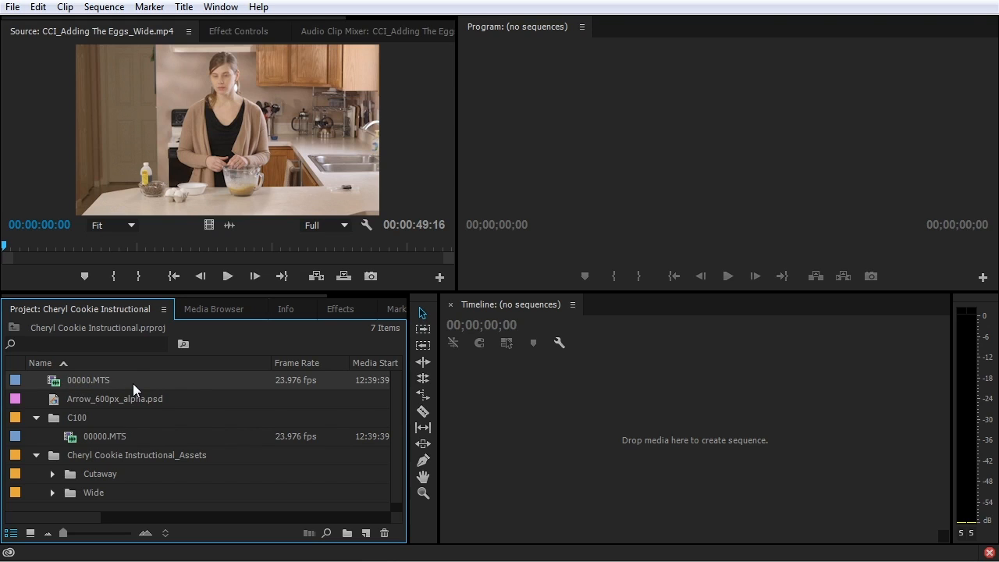
{"action": "left_click", "coordinate": [116, 422]}
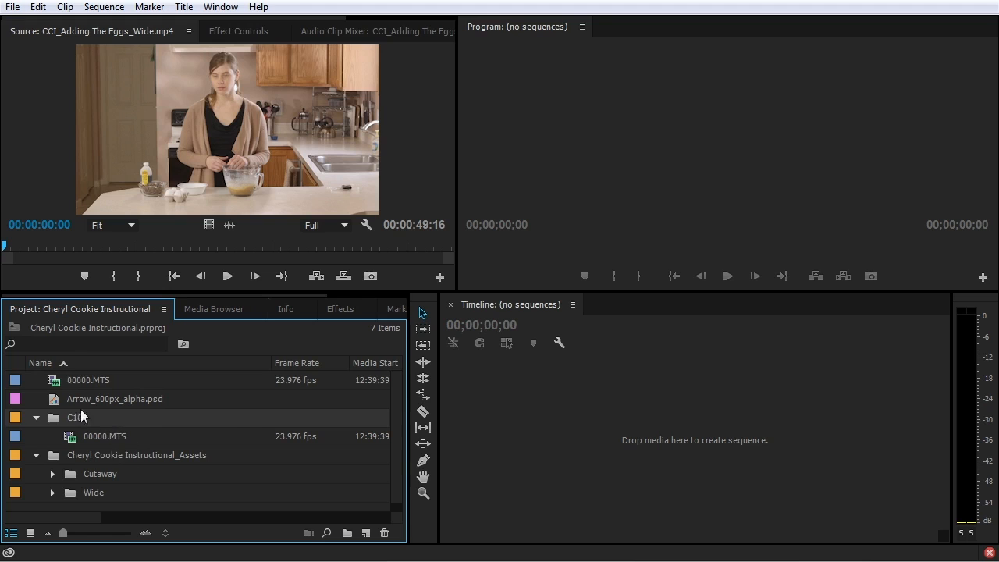
Delete the duplicate top-level 00000.MTS clip and collapse the C100 and Assets bins
{"action": "left_click", "coordinate": [52, 385]}
{"action": "key", "text": "Delete"}
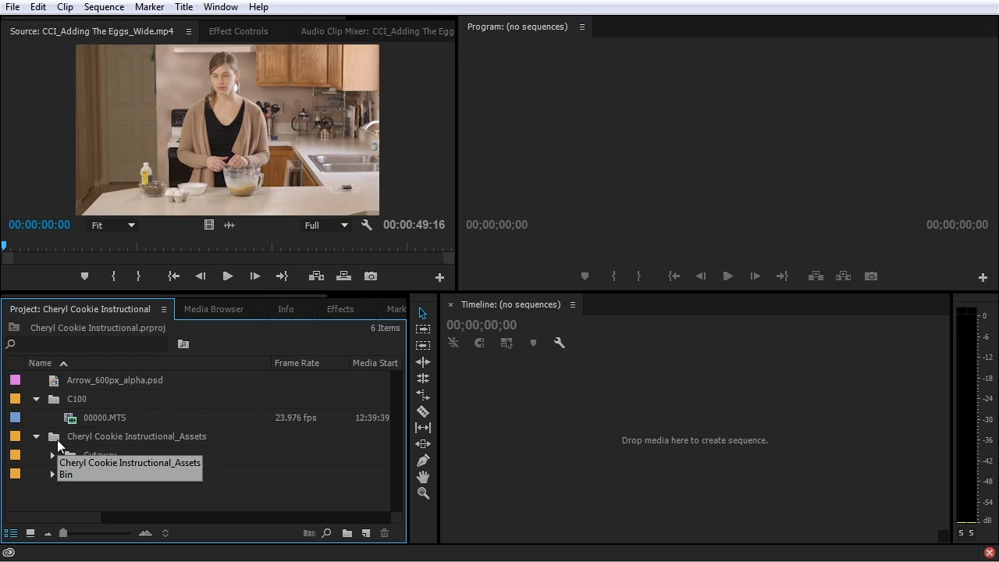
{"action": "left_click", "coordinate": [37, 399]}
{"action": "left_click", "coordinate": [37, 416]}
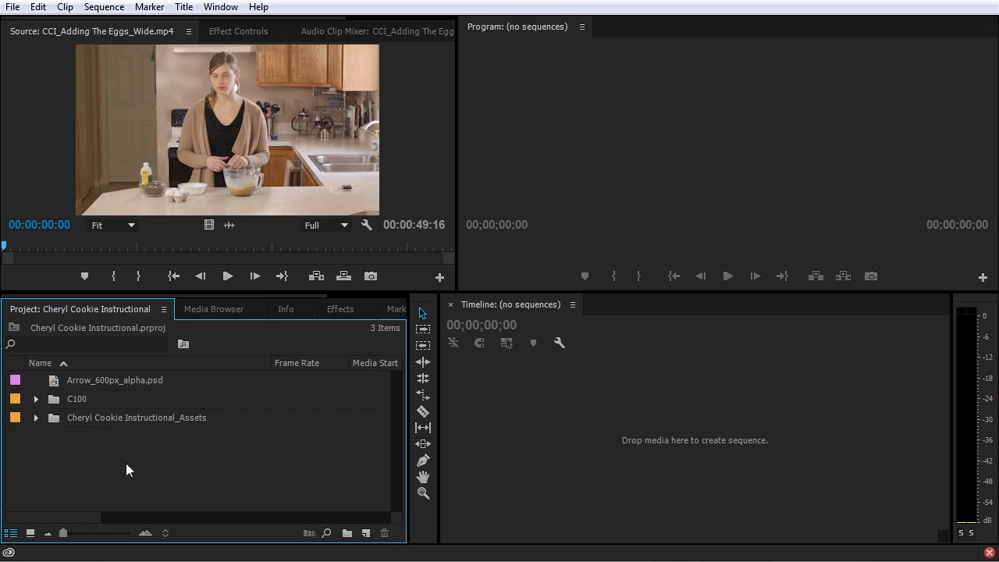
Create a Footage bin and move C100 and the Cheryl Cookie Instructional_Assets bin into it
{"action": "left_click", "coordinate": [347, 534]}
{"action": "type", "text": "Footage"}
{"action": "key", "text": "Tab"}
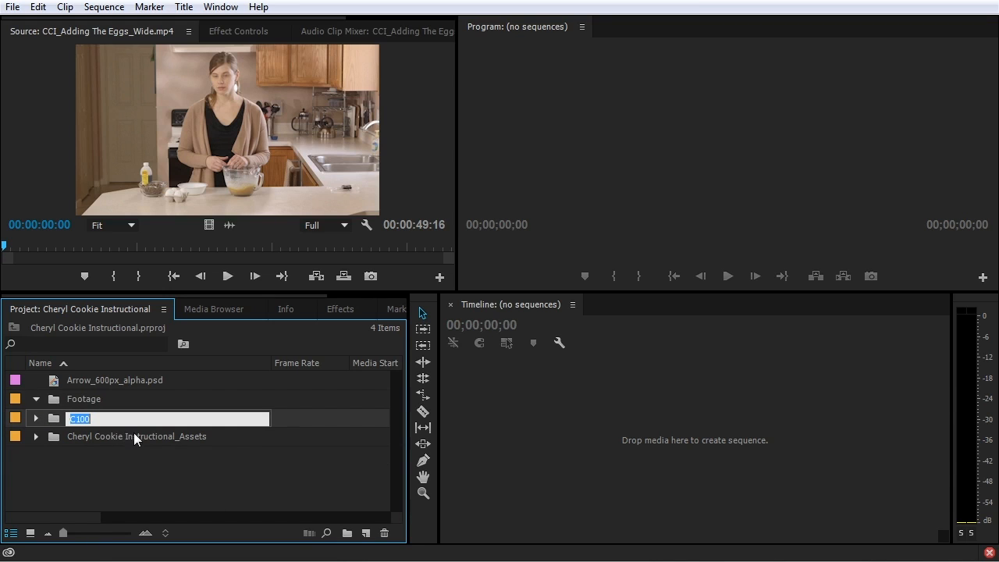
{"action": "left_click_drag", "start_coordinate": [112, 456], "coordinate": [77, 406]}
{"action": "left_click", "coordinate": [35, 400]}
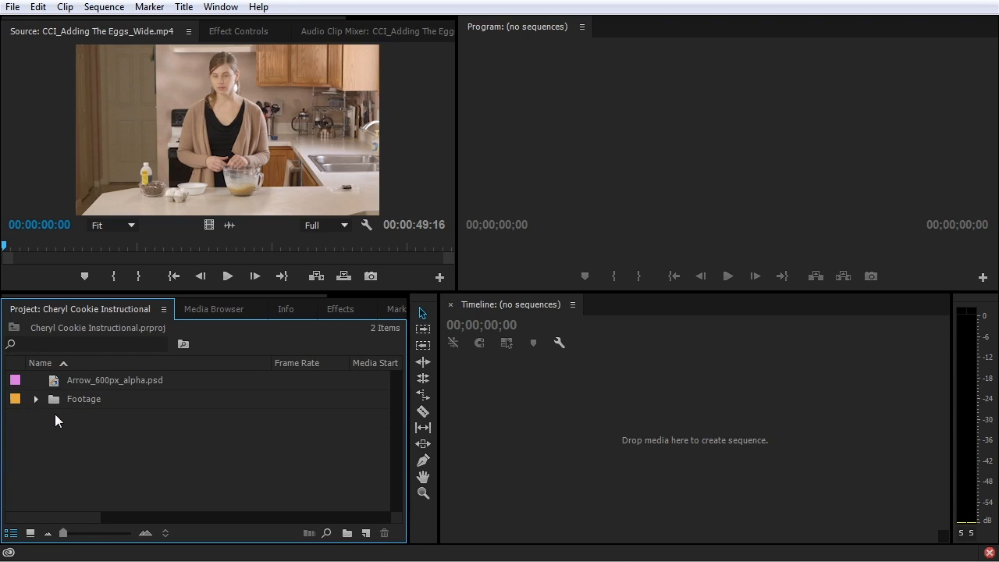
{"action": "left_click", "coordinate": [36, 399]}
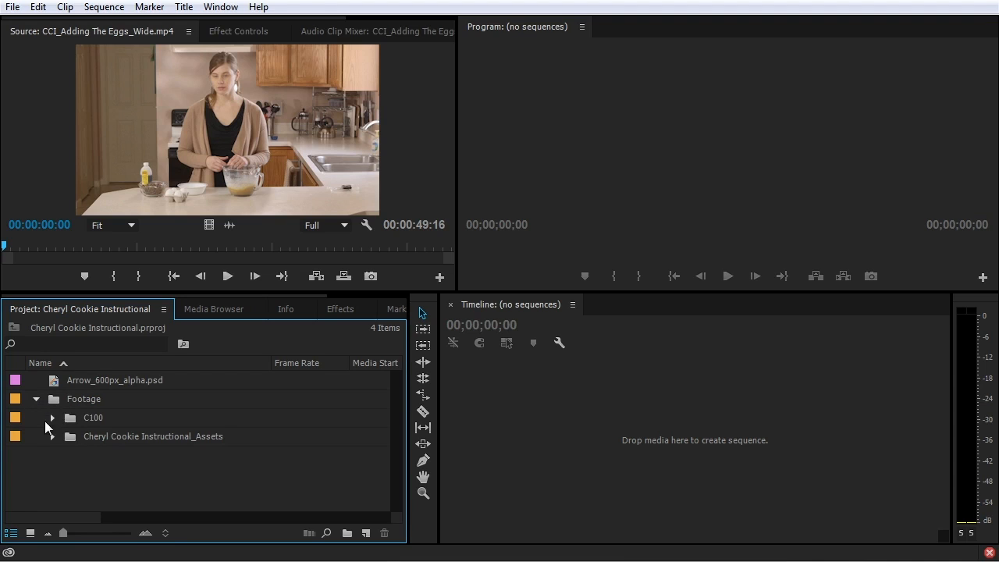
{"action": "left_click", "coordinate": [53, 437]}
{"action": "left_click", "coordinate": [52, 429]}
{"action": "left_click", "coordinate": [36, 399]}
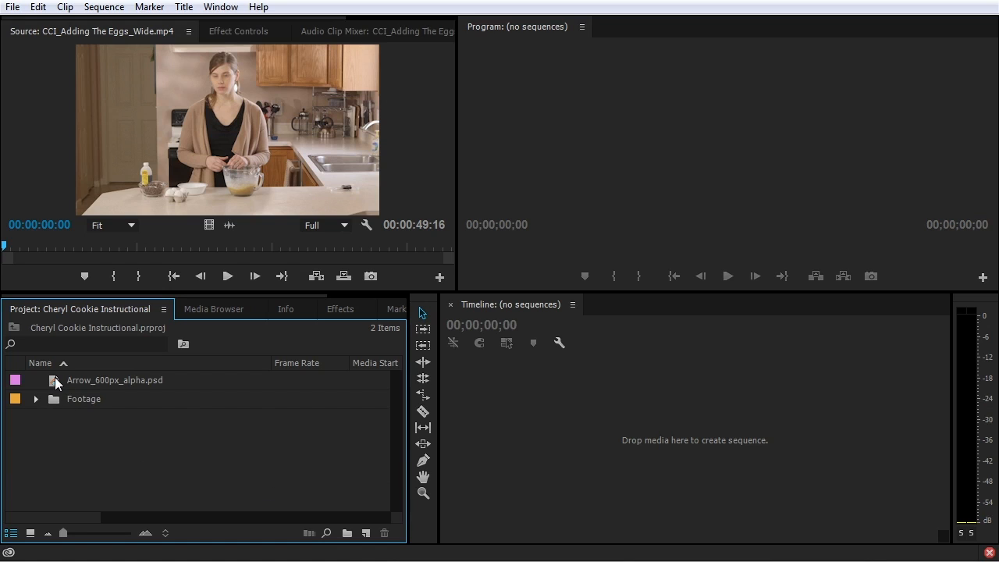
Put Arrow_600px_alpha.psd into a new bin named Stills
{"action": "left_click_drag", "start_coordinate": [54, 382], "coordinate": [348, 534]}
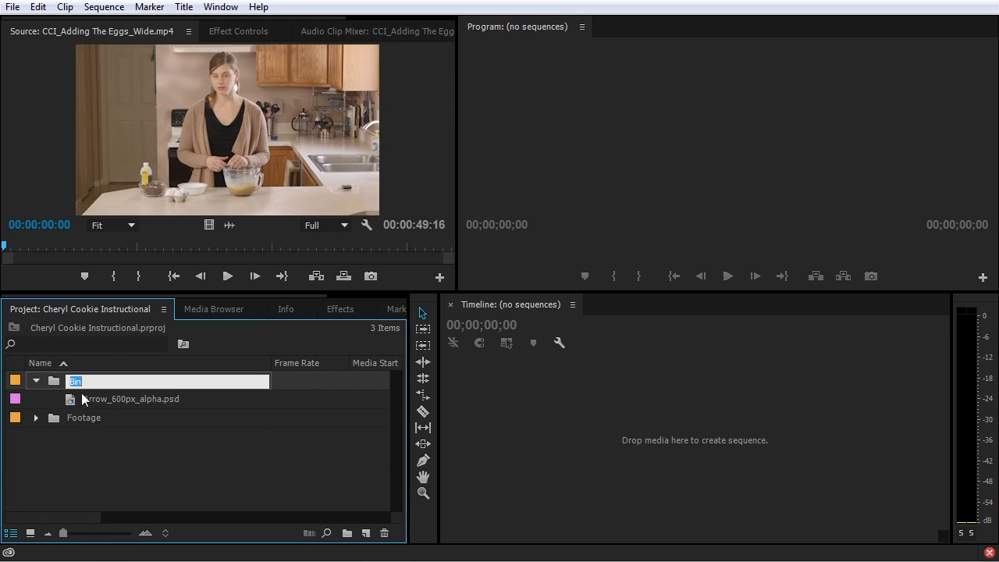
{"action": "type", "text": "Stills"}
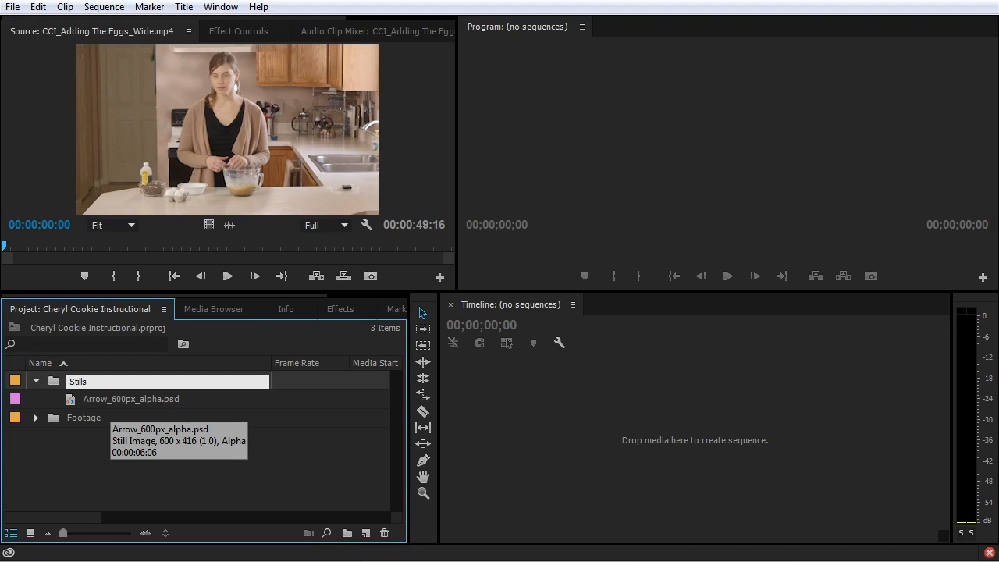
{"action": "key", "text": "Tab"}
{"action": "key", "text": "Return"}
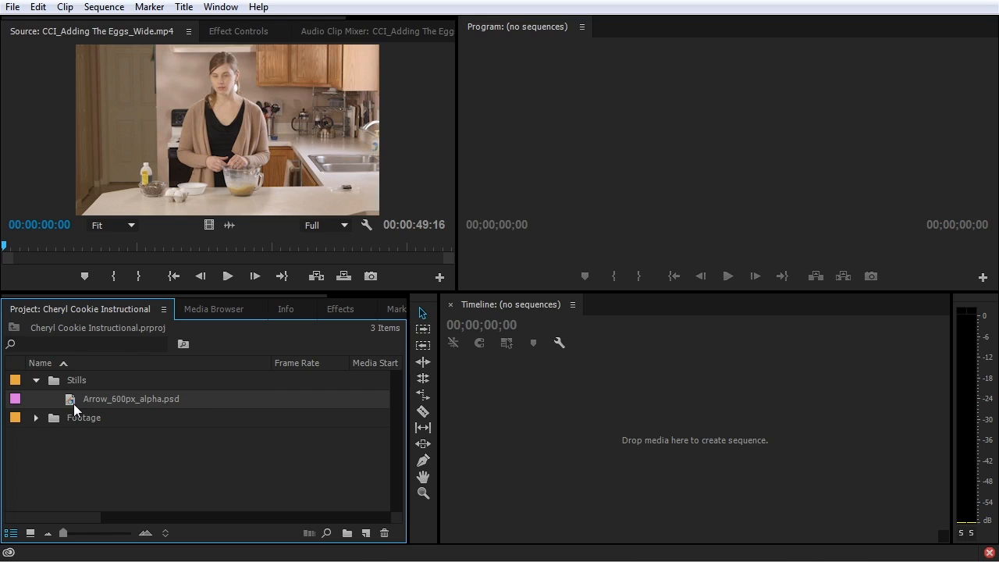
Create a Graphics bin inside Stills holding the arrow graphic
{"action": "left_click", "coordinate": [347, 533]}
{"action": "type", "text": "Graphics"}
{"action": "key", "text": "Tab"}
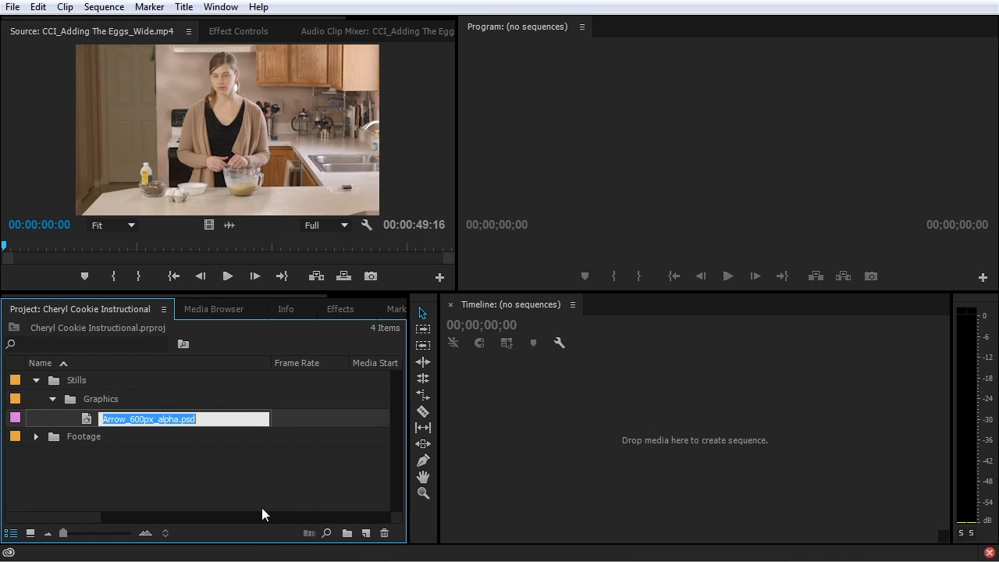
{"action": "left_click", "coordinate": [53, 398]}
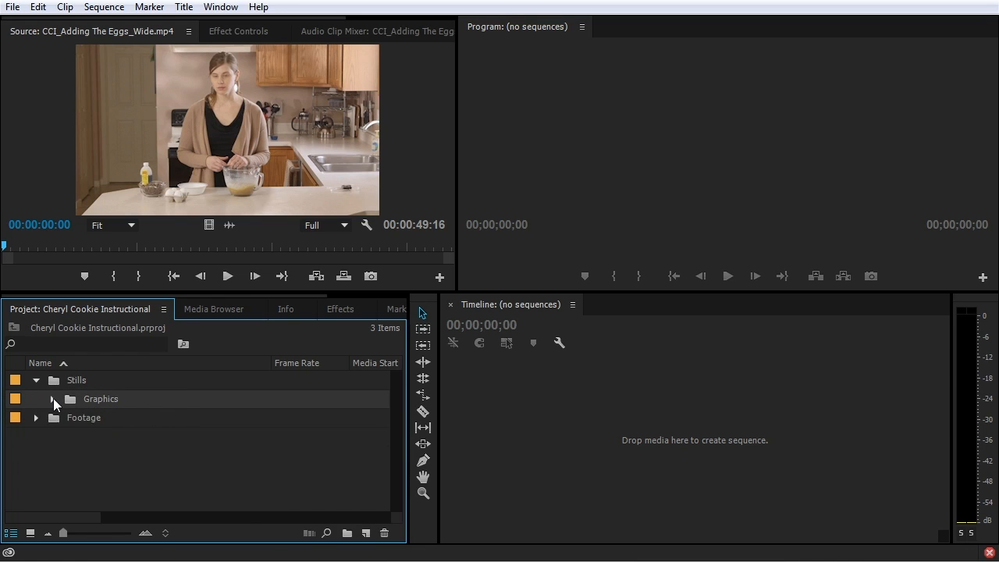
{"action": "left_click", "coordinate": [52, 399]}
{"action": "left_click", "coordinate": [160, 560]}
Copy photos IMG_4946, IMG_4952 and IMG_4986 from Explorer into Premiere's Stills bin
{"action": "left_click", "coordinate": [237, 484]}
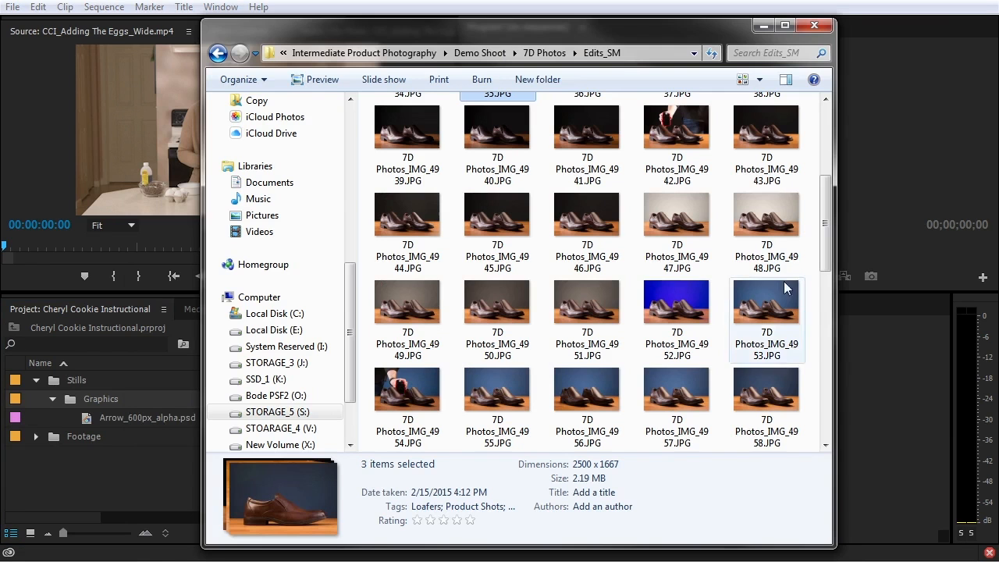
{"action": "left_click", "coordinate": [591, 238]}
{"action": "left_click", "coordinate": [683, 297], "text": "ctrl"}
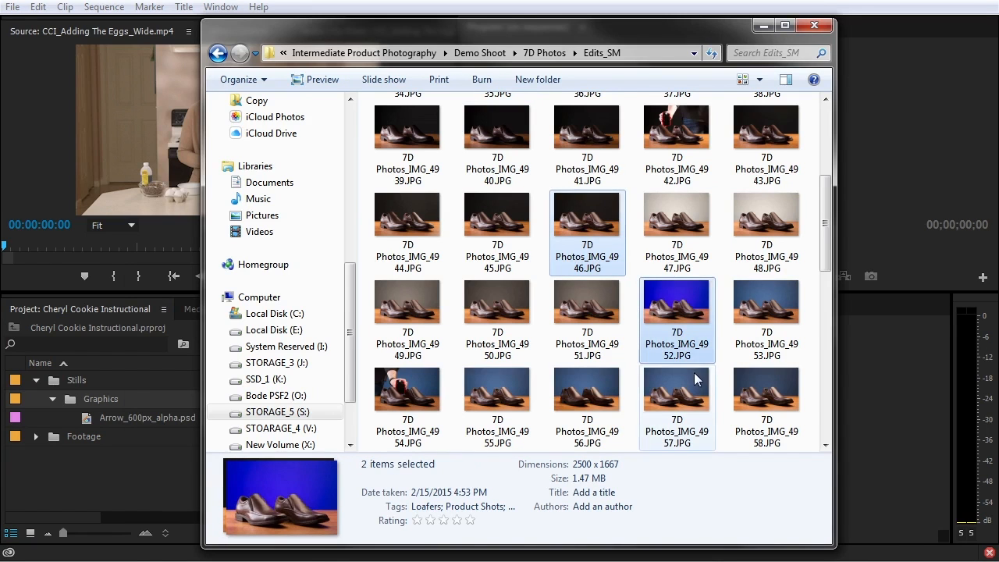
{"action": "scroll", "coordinate": [664, 336], "scroll_direction": "down", "scroll_amount": 5}
{"action": "left_click", "coordinate": [598, 312], "text": "ctrl"}
{"action": "left_click_drag", "start_coordinate": [598, 312], "coordinate": [75, 379]}
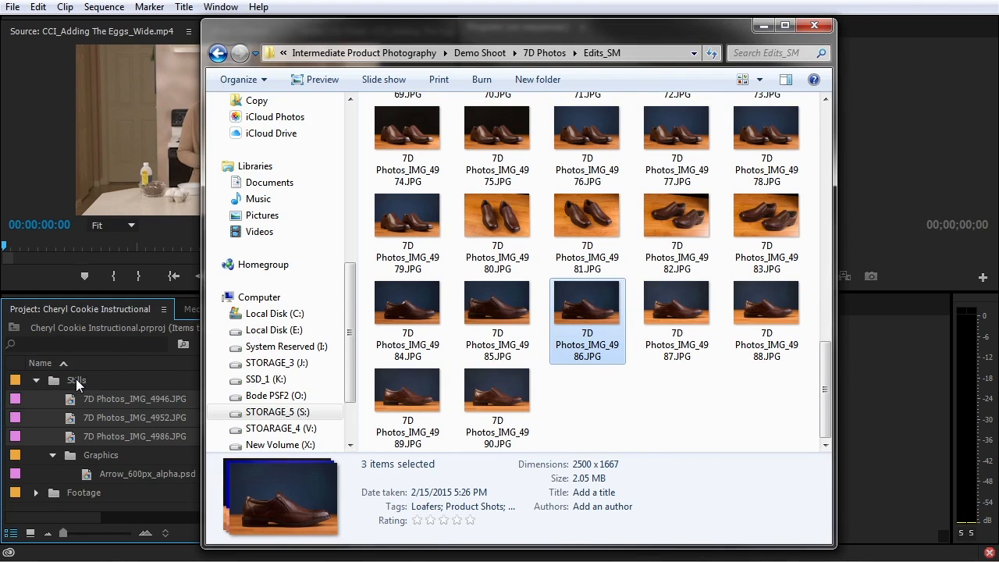
Gather the three imported photos into a new bin inside Stills
{"action": "left_click", "coordinate": [52, 381]}
{"action": "left_click", "coordinate": [76, 401]}
{"action": "left_click", "coordinate": [78, 438], "text": "shift"}
{"action": "left_click_drag", "start_coordinate": [72, 402], "coordinate": [348, 542]}
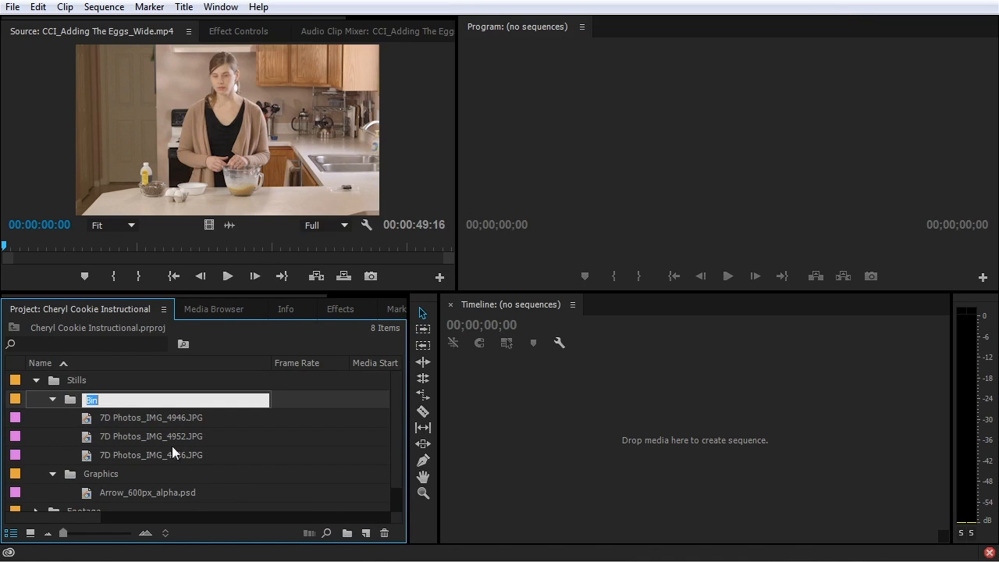
Name the photos' bin Photos and collapse the Stills bin
{"action": "type", "text": "Photos"}
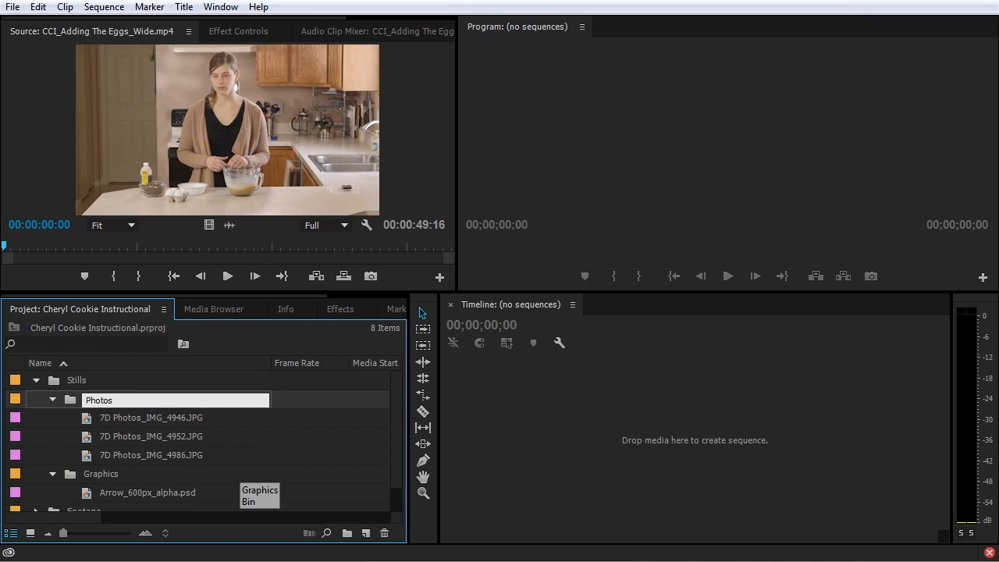
{"action": "key", "text": "Tab"}
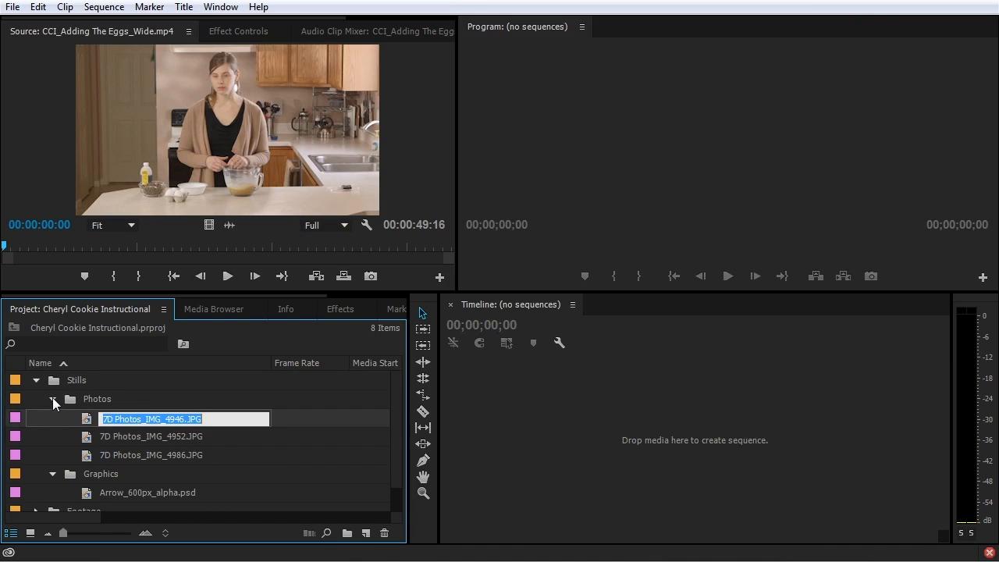
{"action": "left_click", "coordinate": [170, 404]}
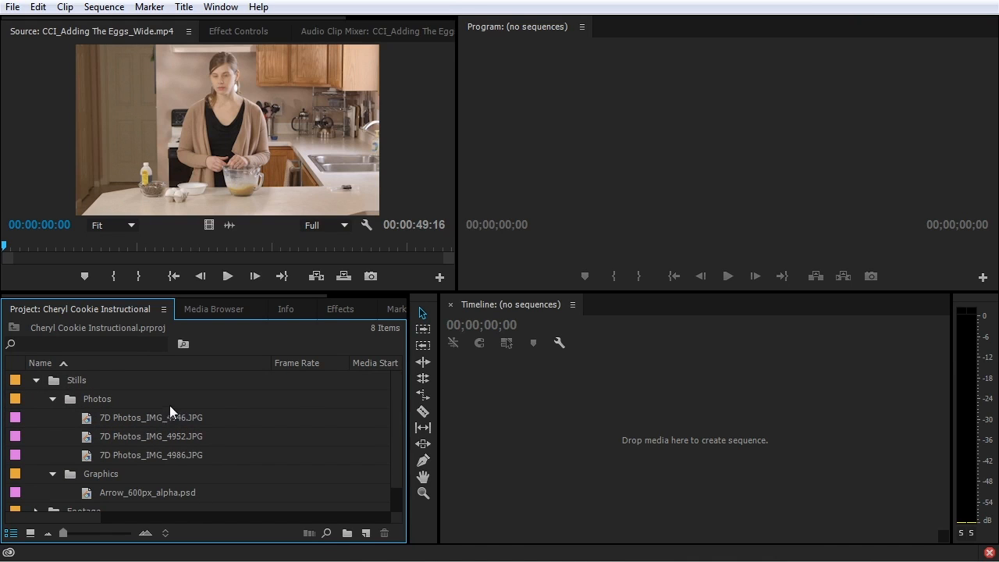
{"action": "left_click", "coordinate": [36, 381]}
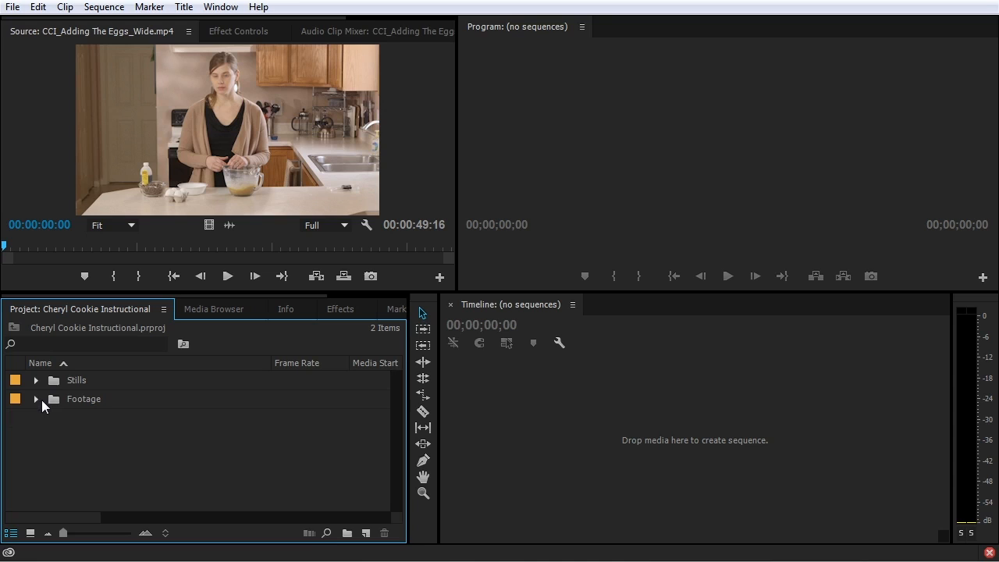
Create new top-level bins named Audio and Titles
{"action": "left_click", "coordinate": [348, 534]}
{"action": "type", "text": "Audio"}
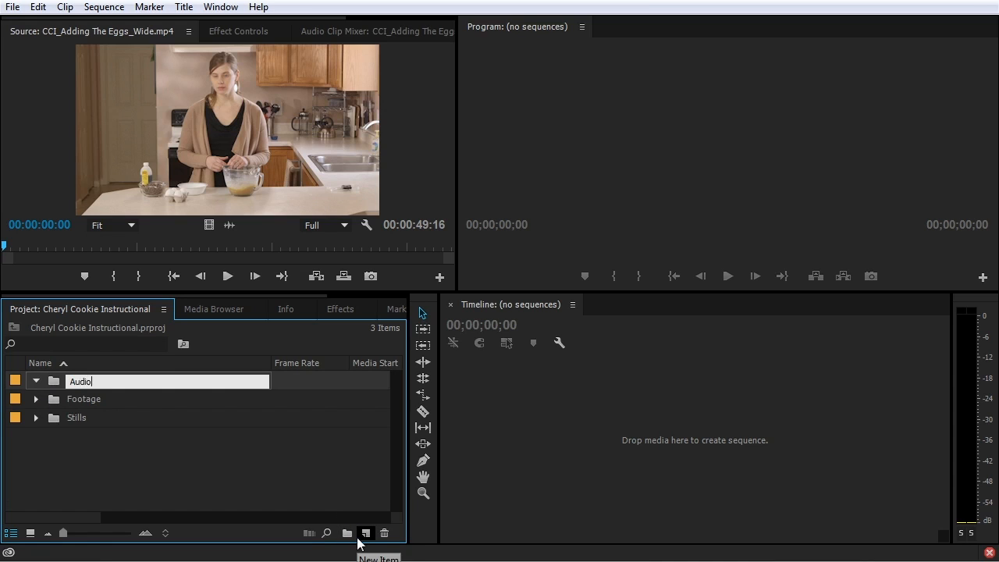
{"action": "key", "text": "Tab"}
{"action": "left_click", "coordinate": [116, 421]}
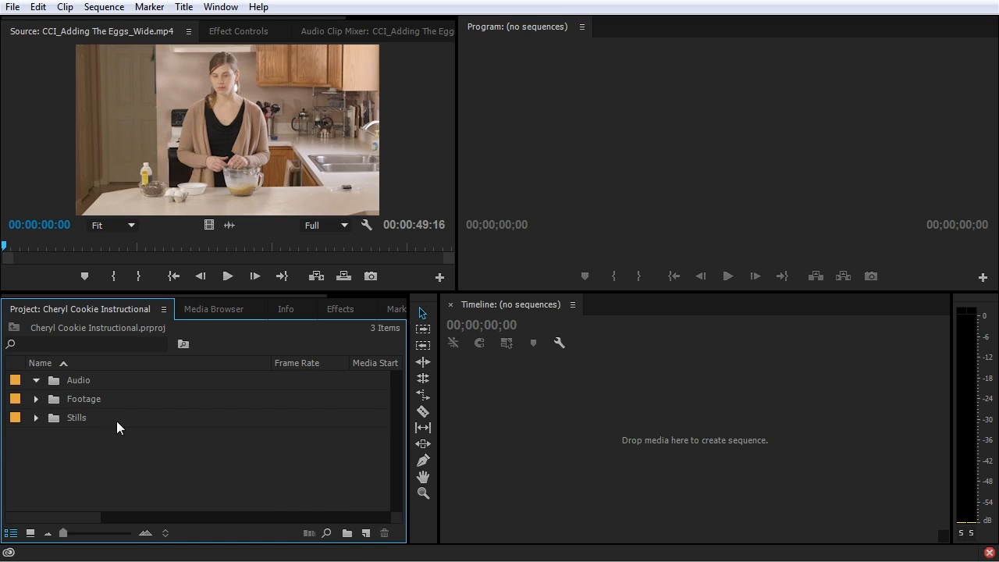
{"action": "left_click", "coordinate": [348, 534]}
{"action": "type", "text": "Titles"}
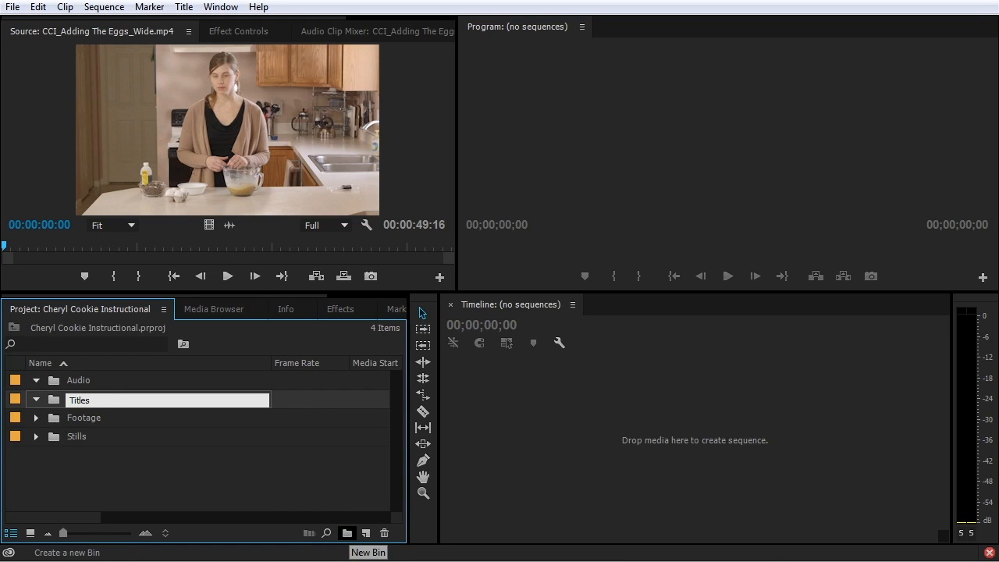
{"action": "left_click", "coordinate": [258, 489]}
Create new top-level bins named Sequence and Mattes
{"action": "left_click", "coordinate": [348, 535]}
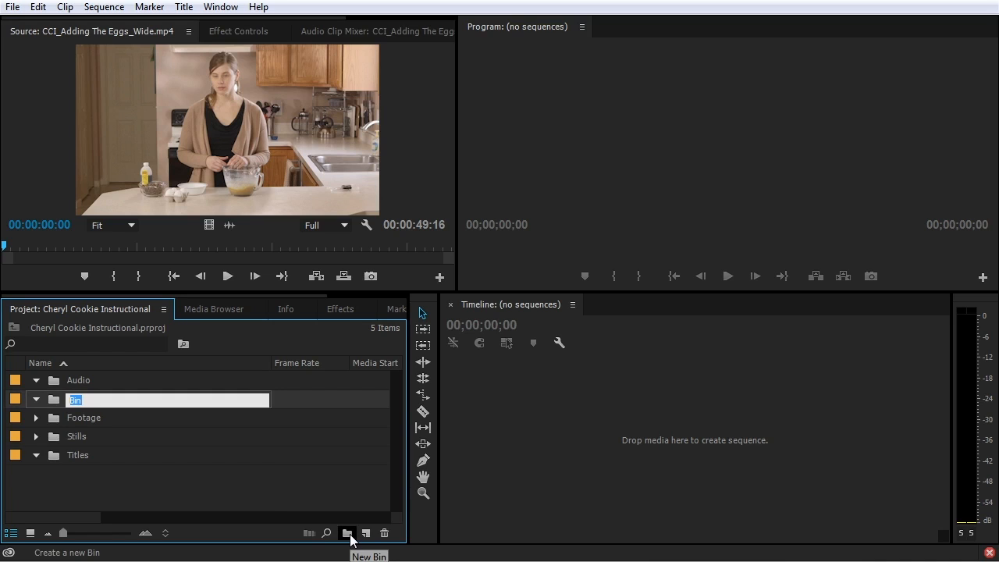
{"action": "type", "text": "Sequence"}
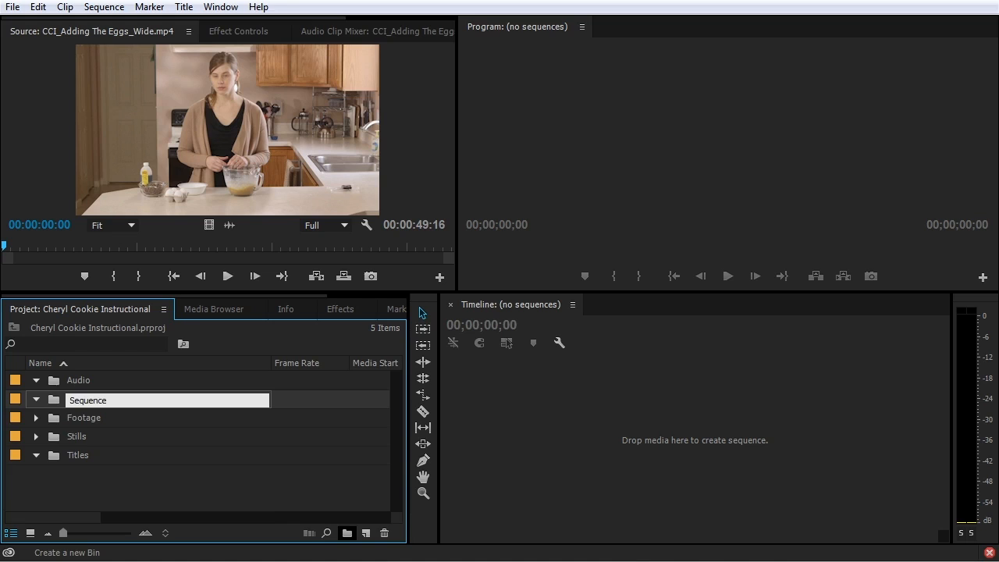
{"action": "left_click", "coordinate": [283, 516]}
{"action": "left_click", "coordinate": [347, 533]}
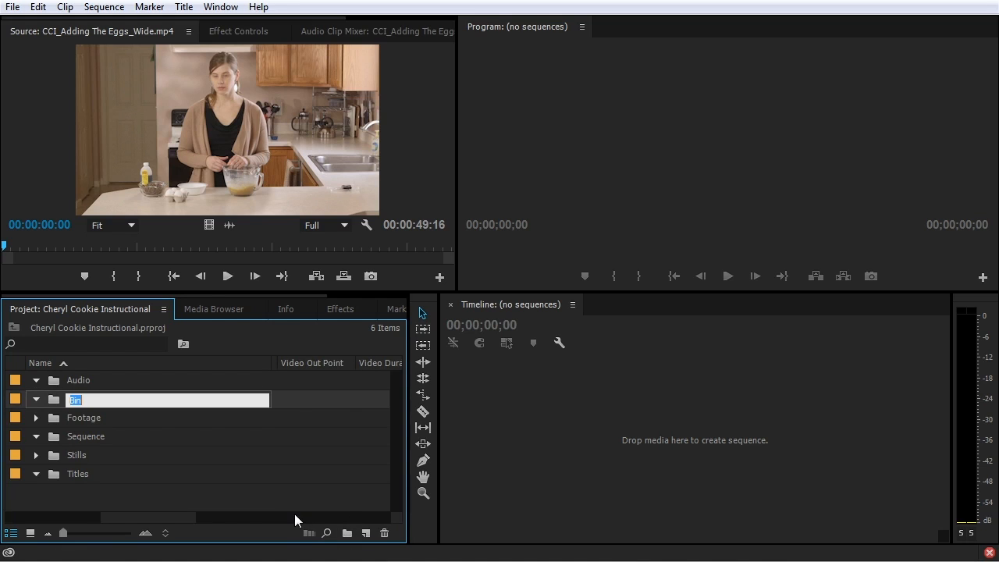
{"action": "type", "text": "Mattes"}
{"action": "left_click", "coordinate": [238, 490]}
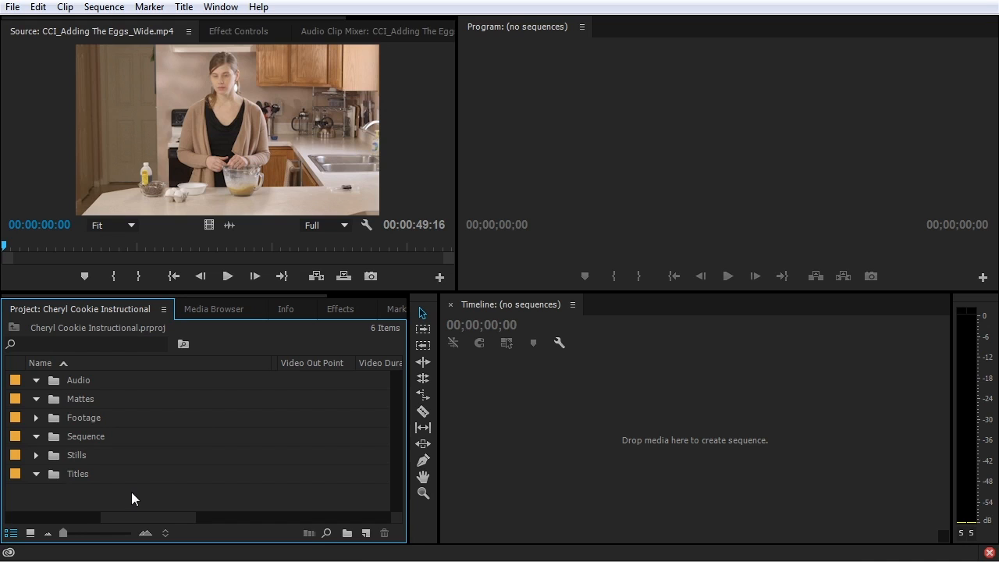
{"action": "scroll", "coordinate": [131, 492], "scroll_direction": "left", "scroll_amount": 2}
Start a new Color Matte from File > New, accepting the 1920x1080 settings
{"action": "right_click", "coordinate": [187, 382]}
{"action": "mouse_move", "coordinate": [244, 456]}
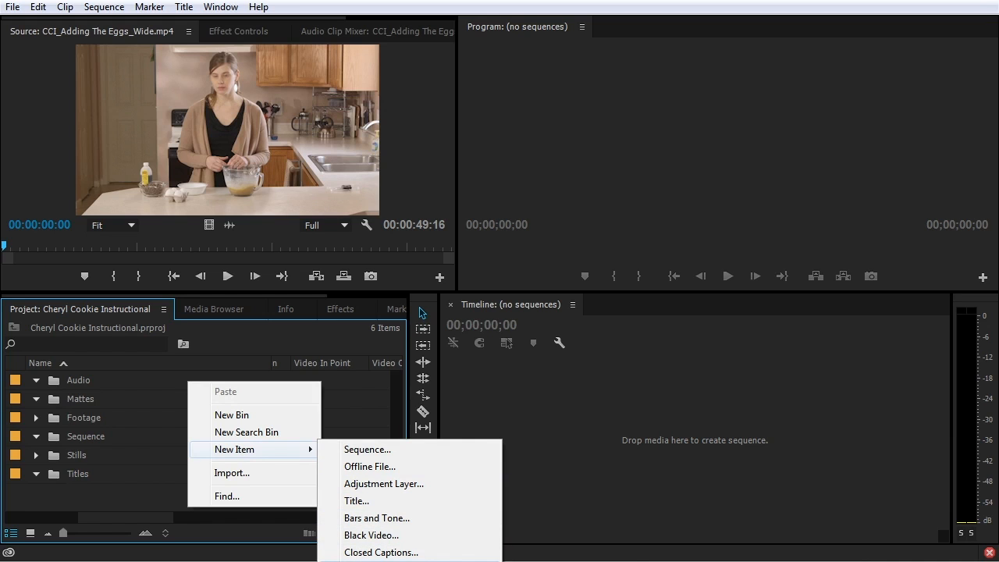
{"action": "left_click", "coordinate": [143, 479]}
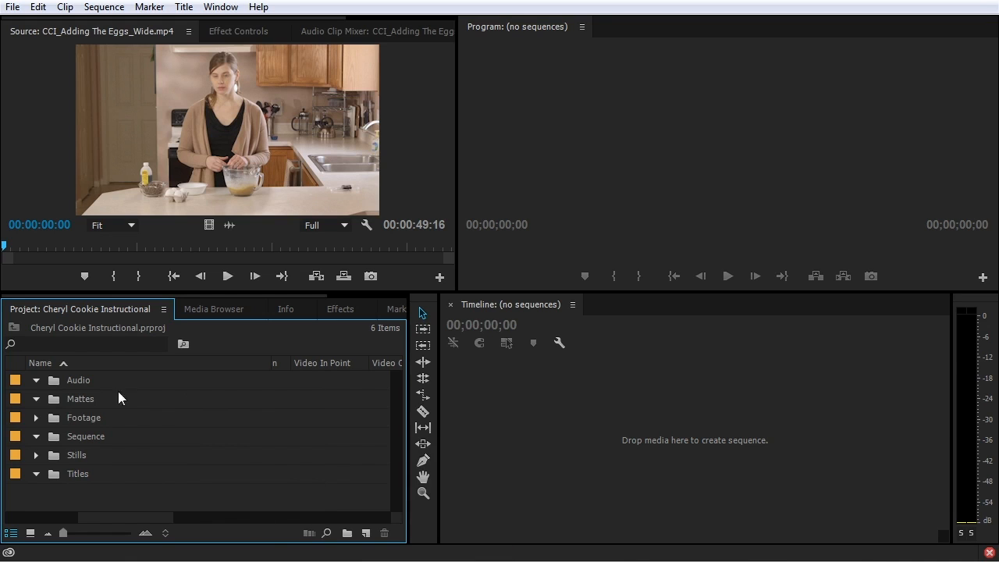
{"action": "left_click", "coordinate": [12, 7]}
{"action": "mouse_move", "coordinate": [67, 24]}
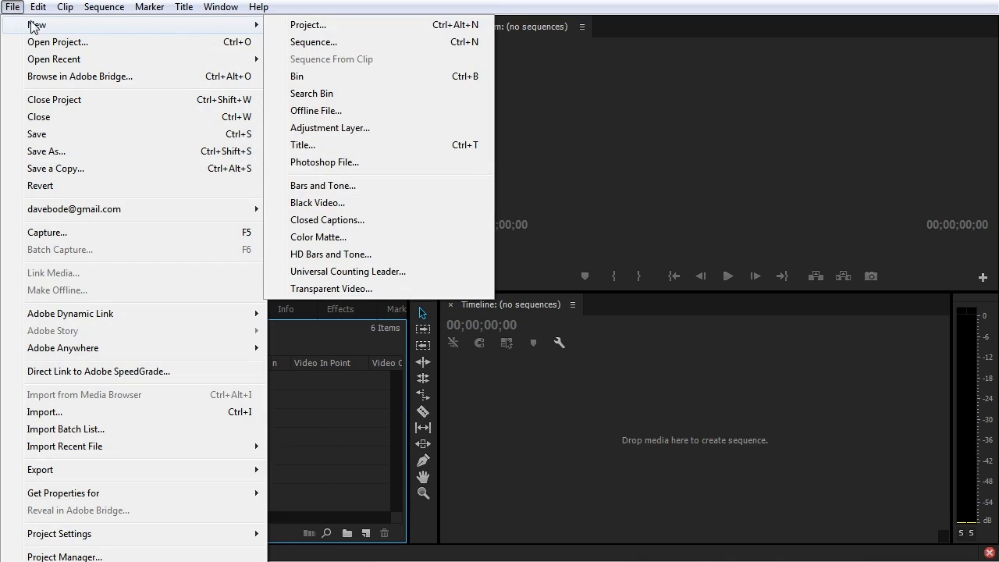
{"action": "left_click", "coordinate": [338, 237]}
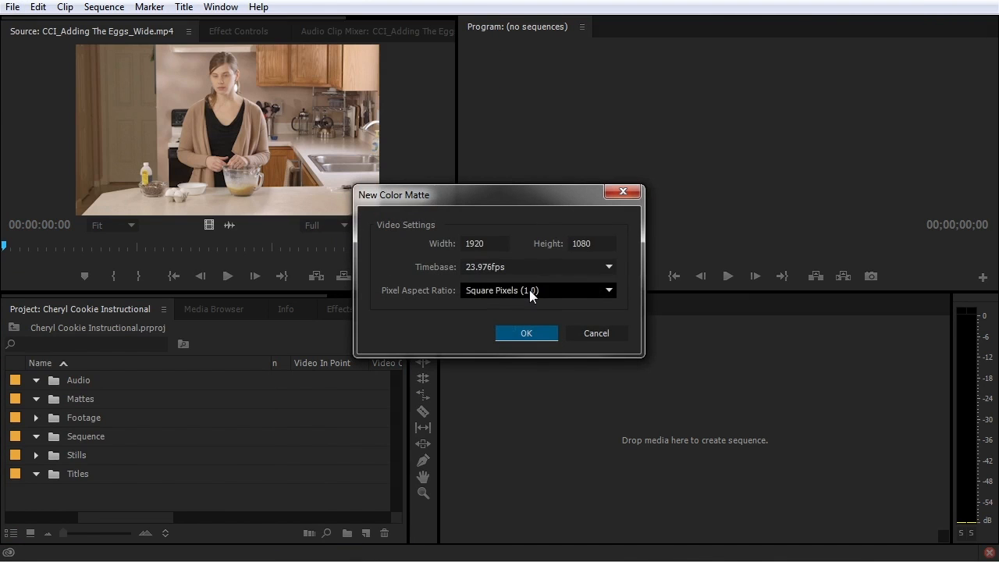
{"action": "left_click", "coordinate": [536, 334]}
Make the matte white, name it White Matte, and move it into the Mattes bin
{"action": "left_click_drag", "start_coordinate": [410, 252], "coordinate": [268, 414]}
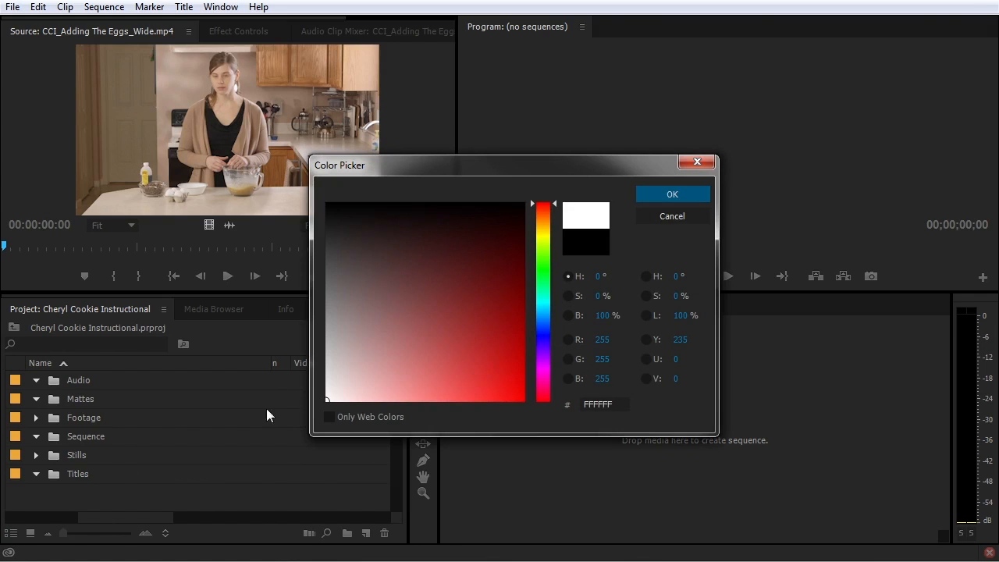
{"action": "left_click", "coordinate": [662, 198]}
{"action": "type", "text": "W"}
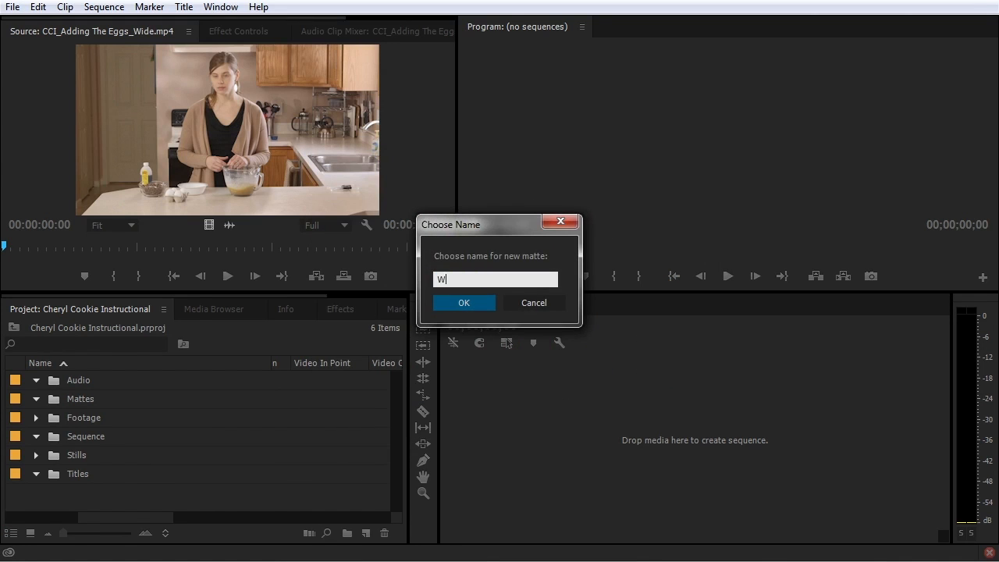
{"action": "type", "text": "hite Matte"}
{"action": "key", "text": "Return"}
{"action": "left_click_drag", "start_coordinate": [60, 492], "coordinate": [89, 423]}
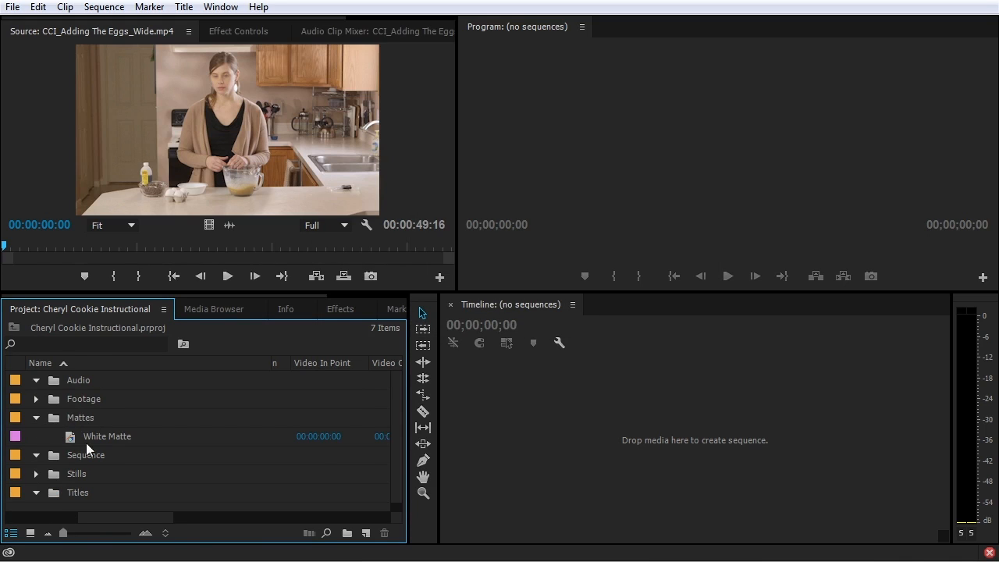
Collapse Mattes, expand Footage and Assets to look through the Wide clips, then collapse them
{"action": "left_click", "coordinate": [35, 419]}
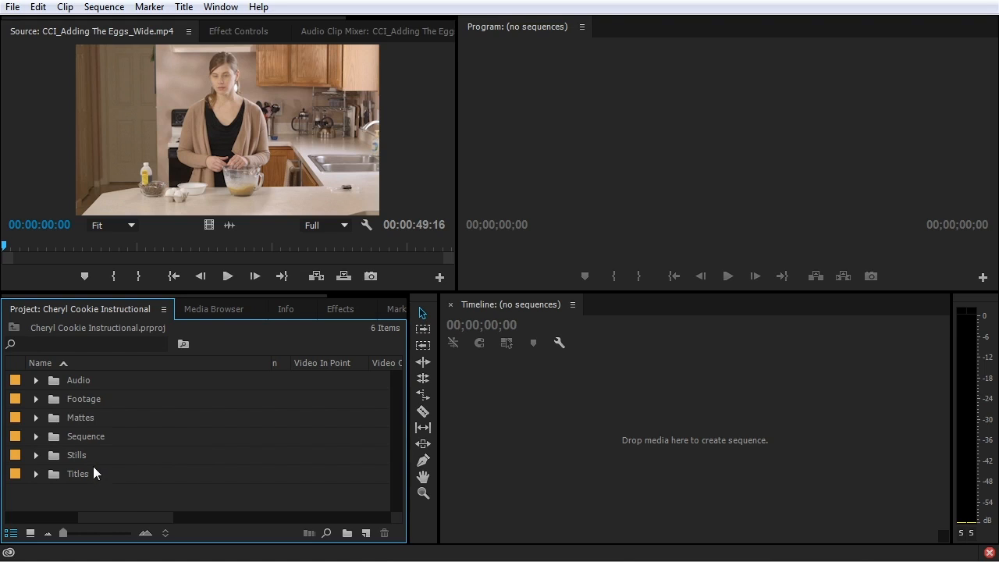
{"action": "left_click", "coordinate": [35, 399]}
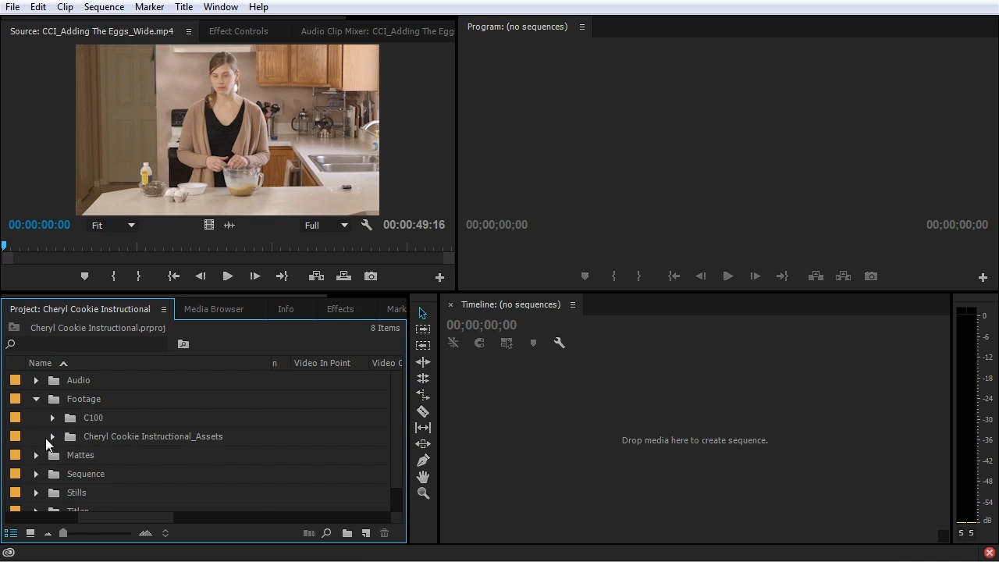
{"action": "left_click", "coordinate": [51, 436]}
{"action": "left_click", "coordinate": [69, 455]}
{"action": "scroll", "coordinate": [68, 460], "scroll_direction": "down", "scroll_amount": 1}
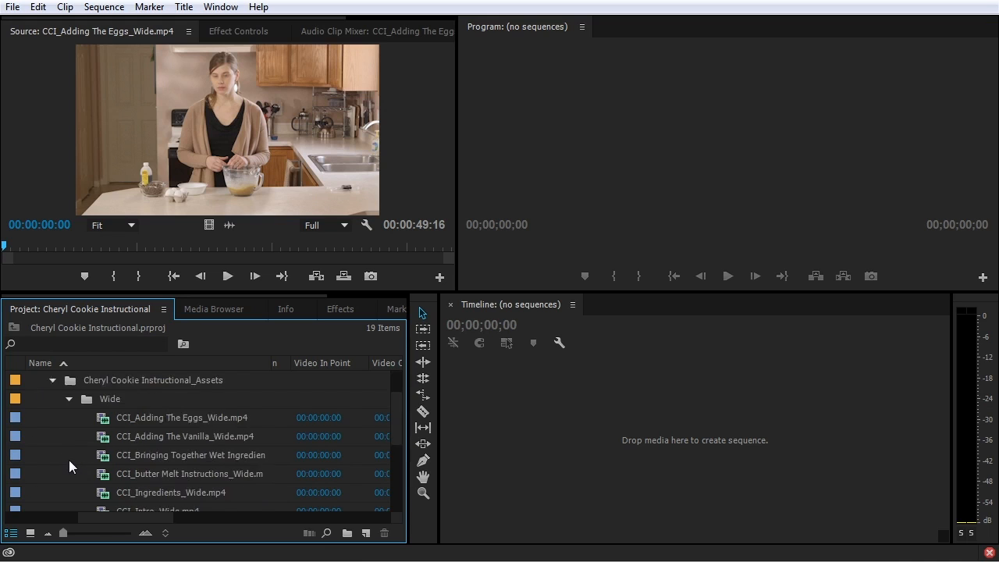
{"action": "scroll", "coordinate": [74, 457], "scroll_direction": "down", "scroll_amount": 1}
{"action": "scroll", "coordinate": [105, 419], "scroll_direction": "down", "scroll_amount": 2}
{"action": "scroll", "coordinate": [108, 428], "scroll_direction": "up", "scroll_amount": 3}
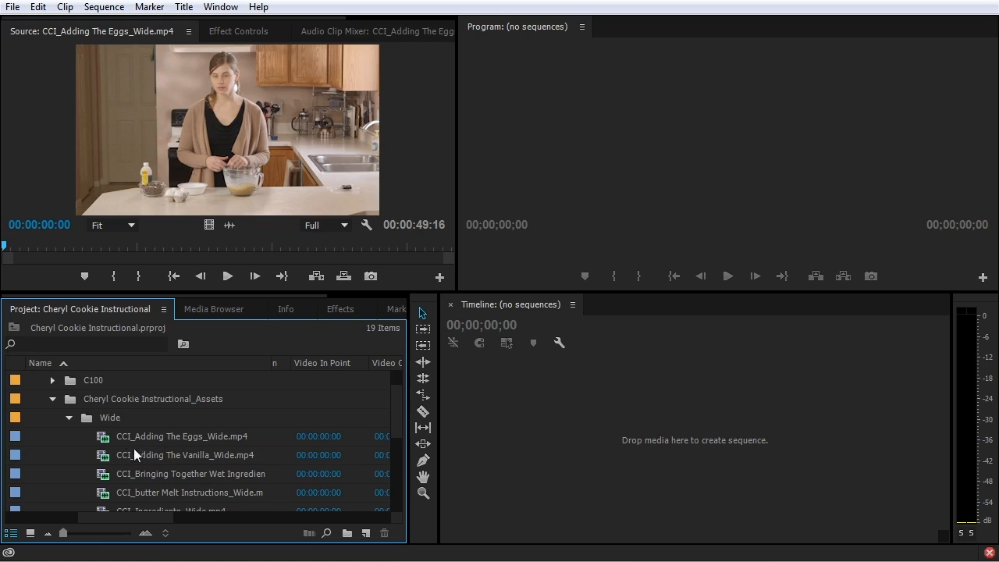
{"action": "left_click", "coordinate": [69, 417]}
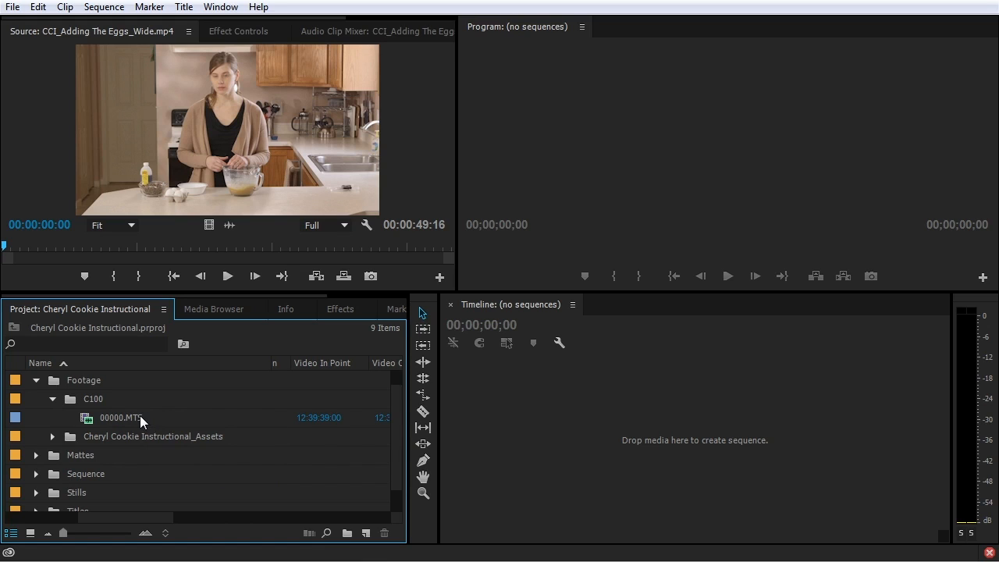
Preview 00000.MTS in the Source Monitor, scrubbing through its footage
{"action": "double_click", "coordinate": [87, 418]}
{"action": "left_click", "coordinate": [167, 244]}
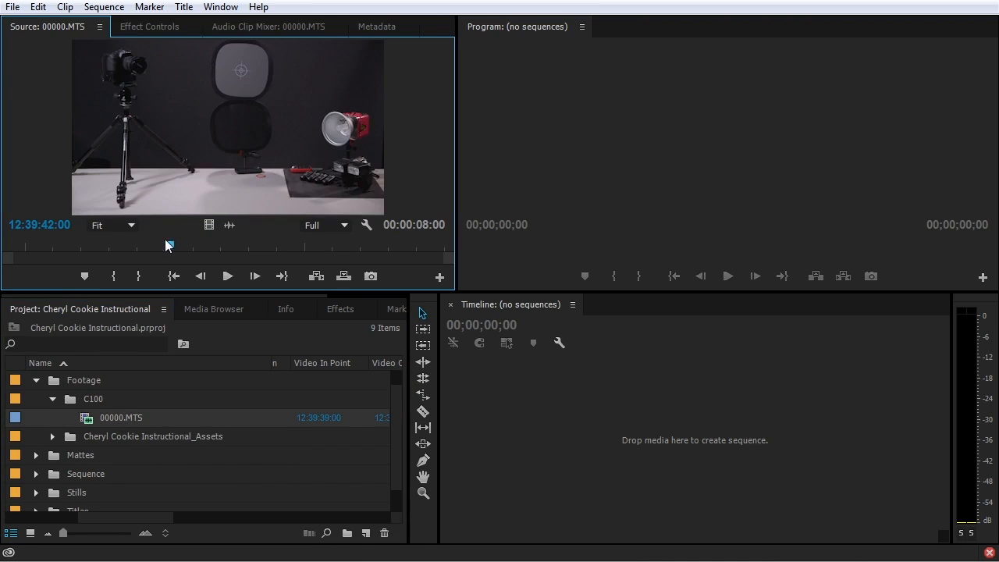
{"action": "left_click_drag", "start_coordinate": [129, 244], "coordinate": [192, 258]}
{"action": "left_click", "coordinate": [86, 420]}
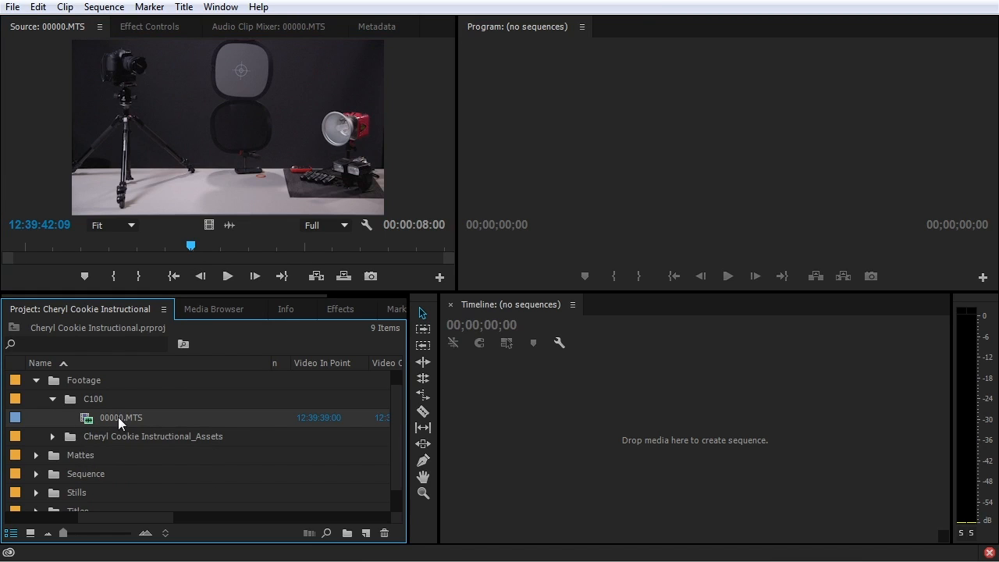
Rename clip 00000.MTS to 'Table with Photo Stuff'
{"action": "left_click", "coordinate": [118, 417]}
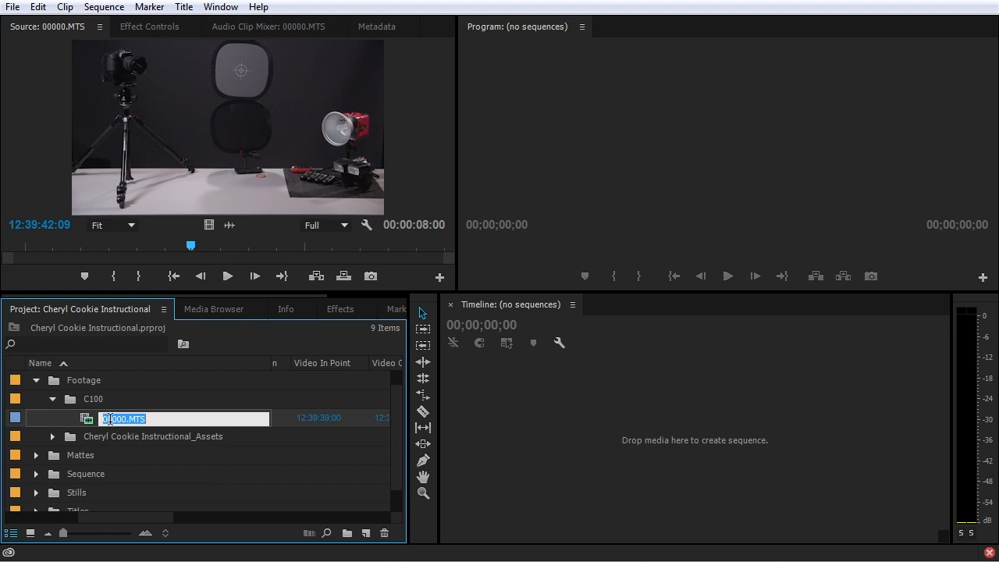
{"action": "left_click", "coordinate": [110, 419]}
{"action": "type", "text": "Table with Photo Stuff_"}
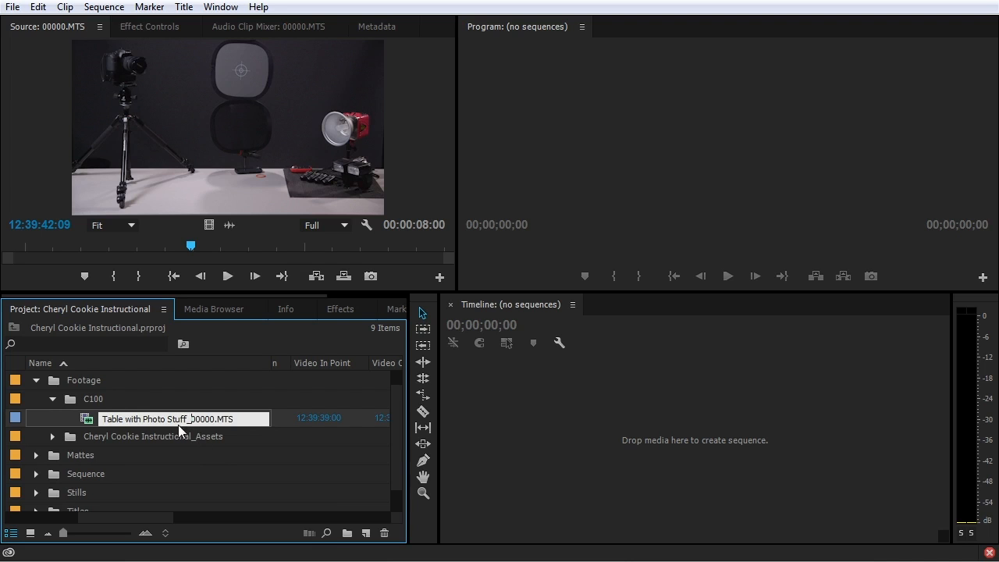
{"action": "left_click_drag", "start_coordinate": [191, 419], "coordinate": [242, 420]}
{"action": "key", "text": "BackSpace"}
{"action": "key", "text": "BackSpace"}
{"action": "left_click", "coordinate": [79, 426]}
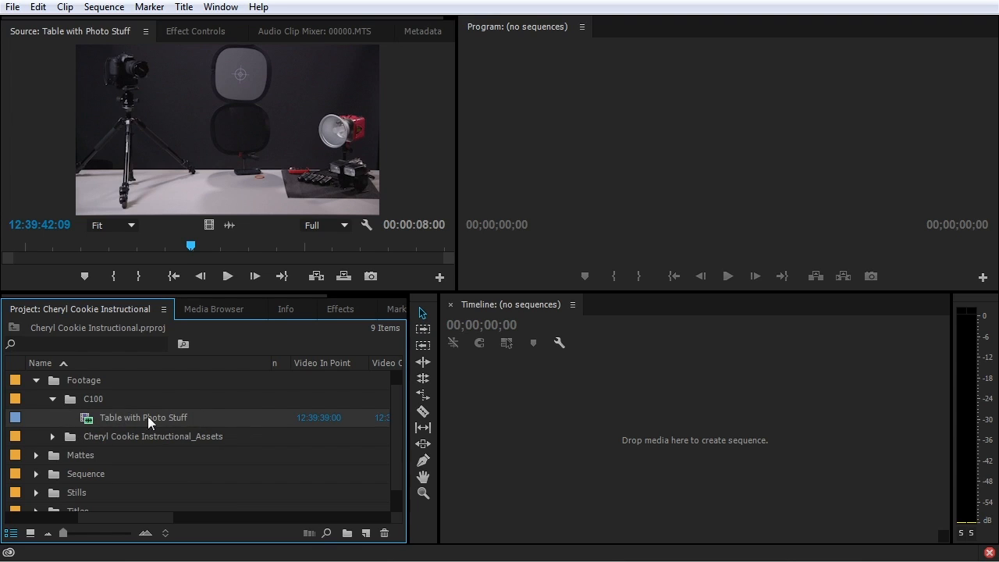
Reveal the Table with Photo Stuff clip in Explorer, inspect 00000.MTS, then minimize Explorer
{"action": "right_click", "coordinate": [90, 420]}
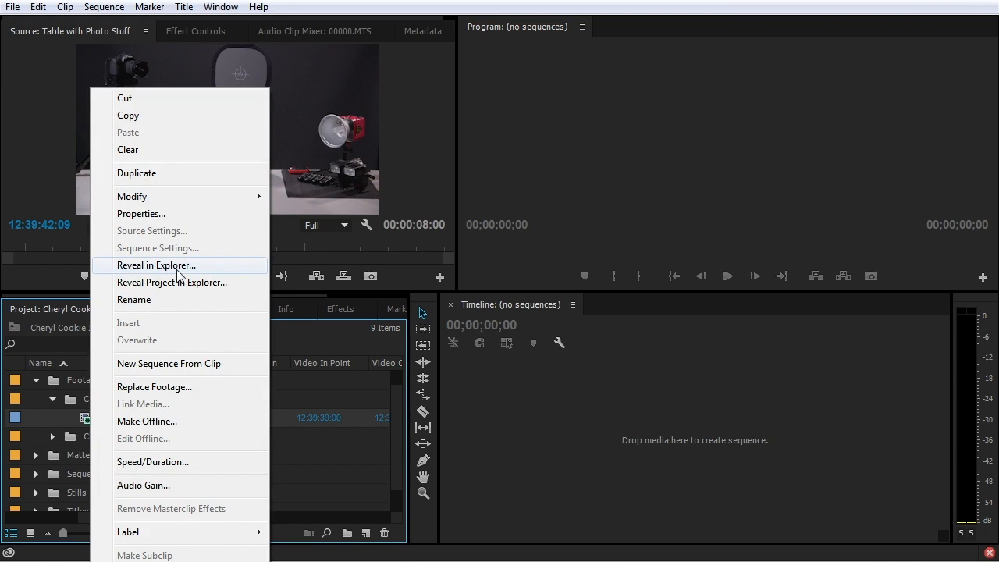
{"action": "left_click", "coordinate": [131, 267]}
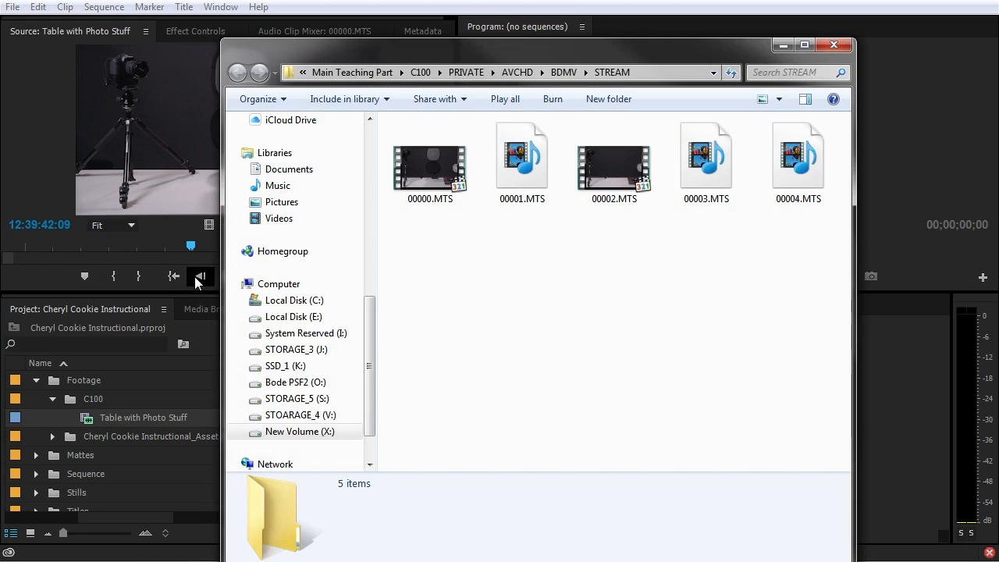
{"action": "left_click", "coordinate": [452, 186]}
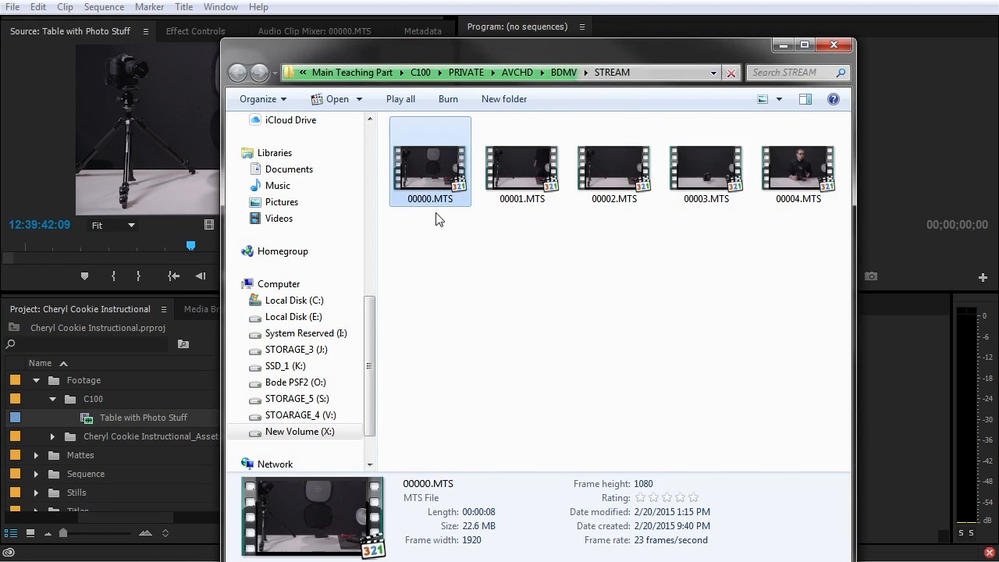
{"action": "left_click", "coordinate": [783, 46]}
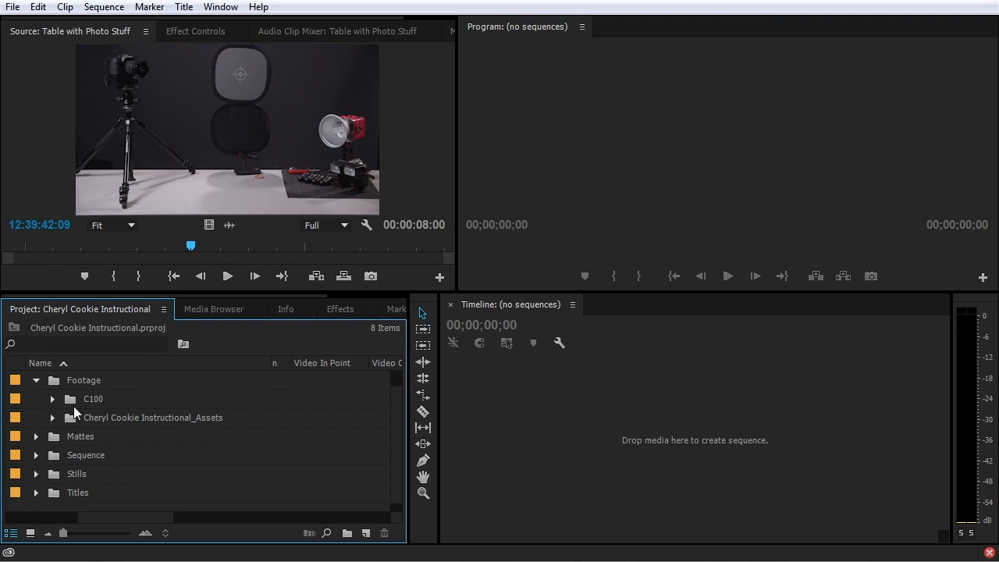
Expand Stills > Photos, preview IMG_4946, and rename it Mens Shoes Gray BG
{"action": "left_click", "coordinate": [36, 474]}
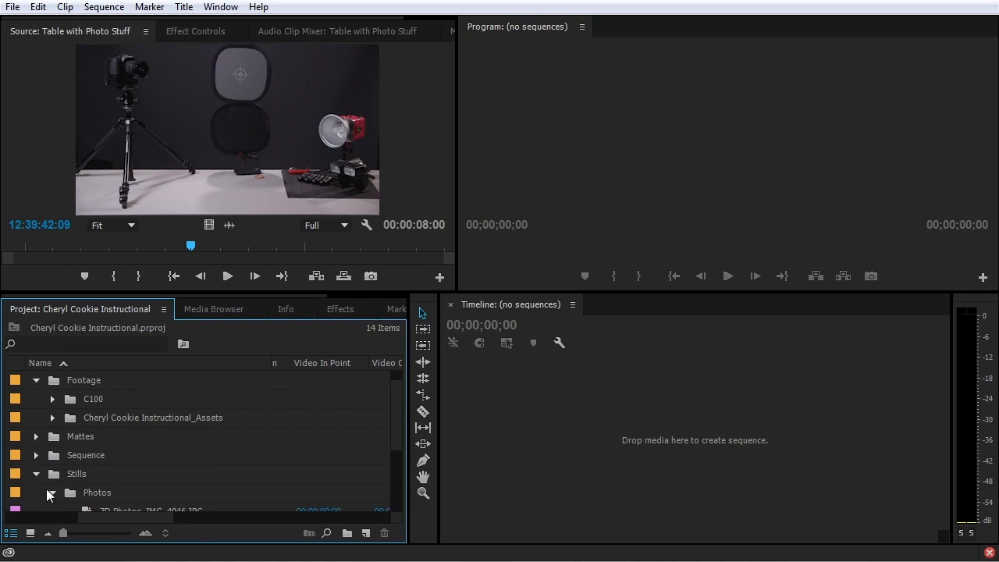
{"action": "scroll", "coordinate": [66, 482], "scroll_direction": "down", "scroll_amount": 1}
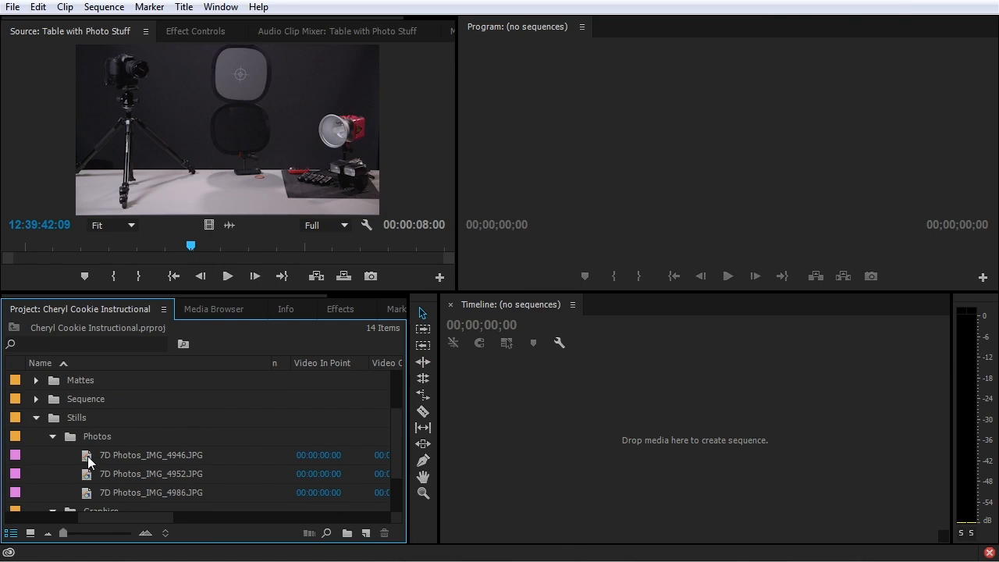
{"action": "scroll", "coordinate": [87, 449], "scroll_direction": "down", "scroll_amount": 1}
{"action": "double_click", "coordinate": [90, 422]}
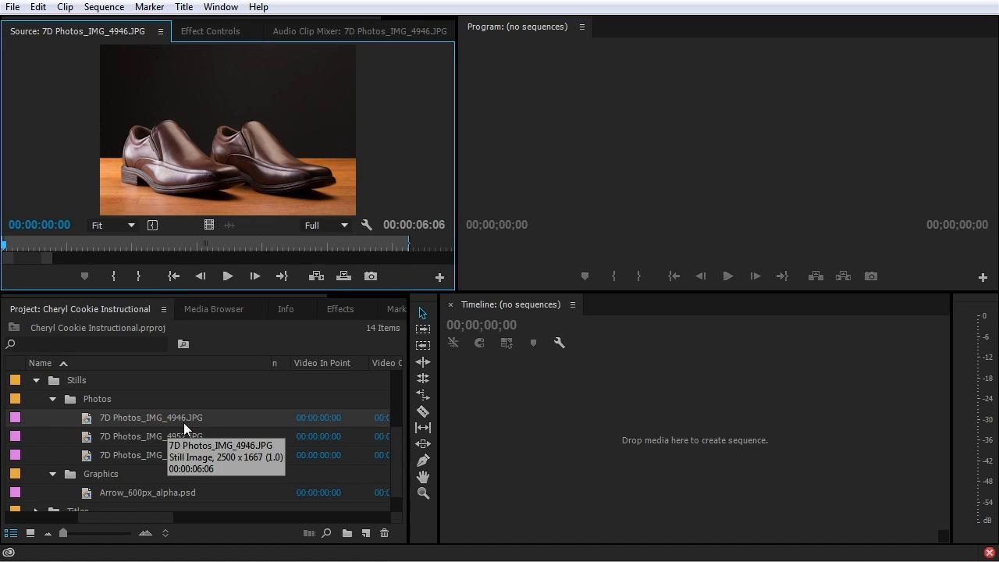
{"action": "left_click", "coordinate": [115, 417]}
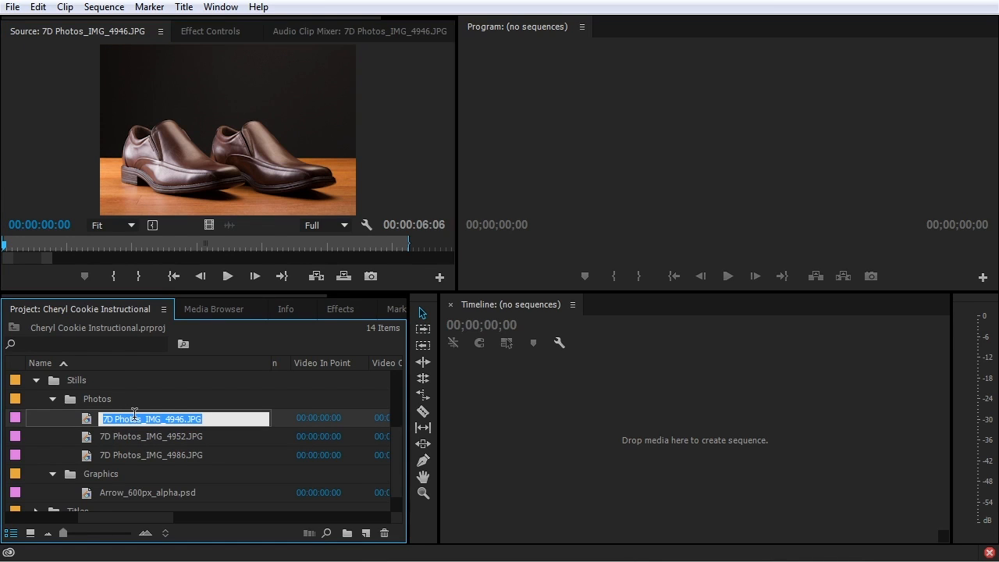
{"action": "type", "text": "Mens Shoes"}
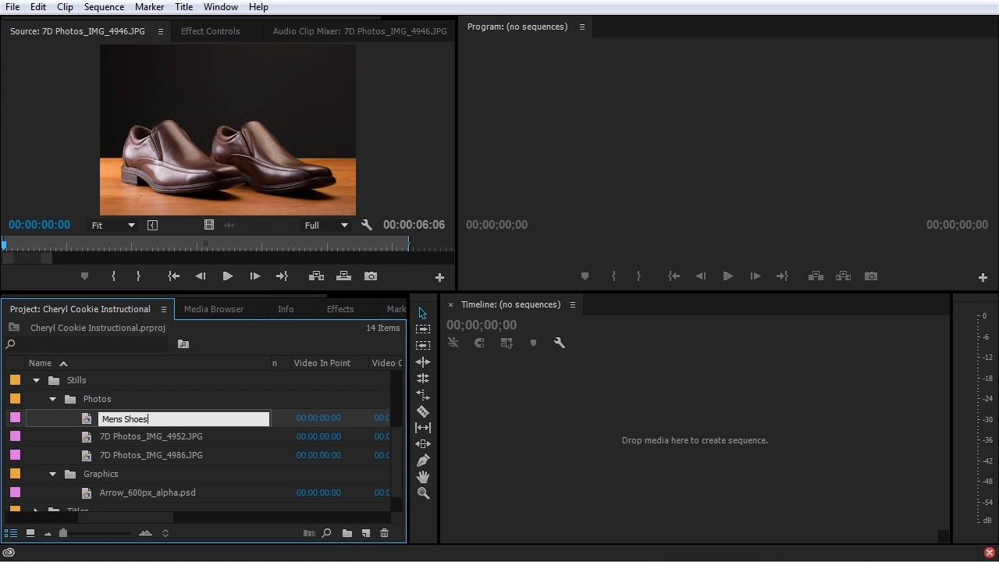
{"action": "type", "text": " Gray BG"}
Rename IMG_4952 to Mens Shoes Blue BG and IMG_4986 to Mens Shoe Profile
{"action": "double_click", "coordinate": [133, 436]}
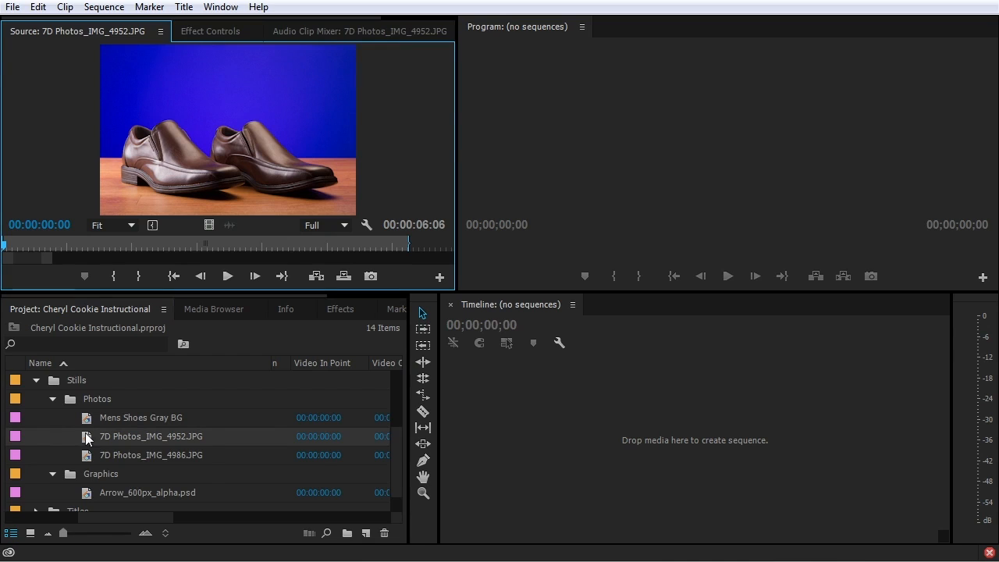
{"action": "left_click", "coordinate": [133, 436]}
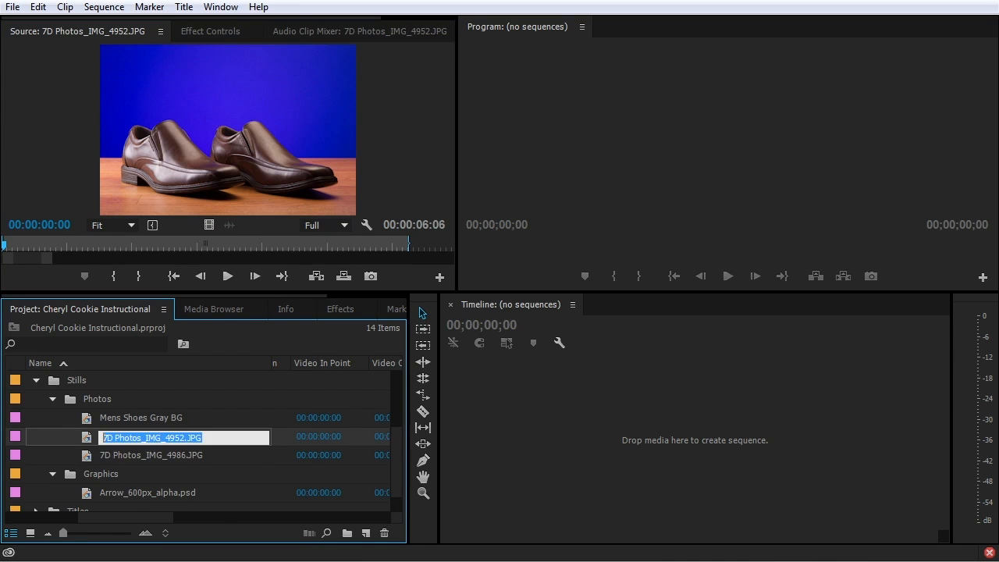
{"action": "type", "text": "Mens Shoes Blue BG"}
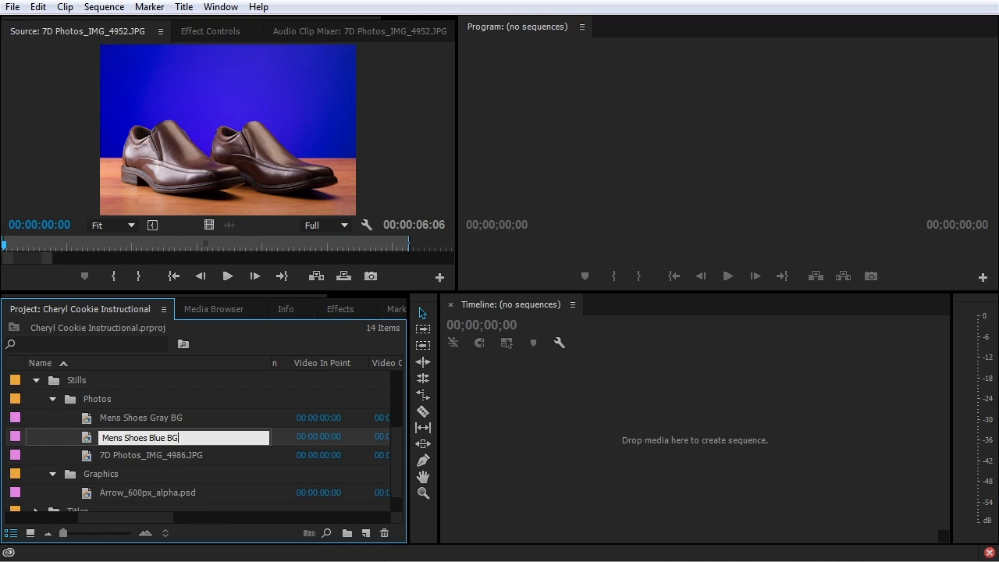
{"action": "double_click", "coordinate": [96, 458]}
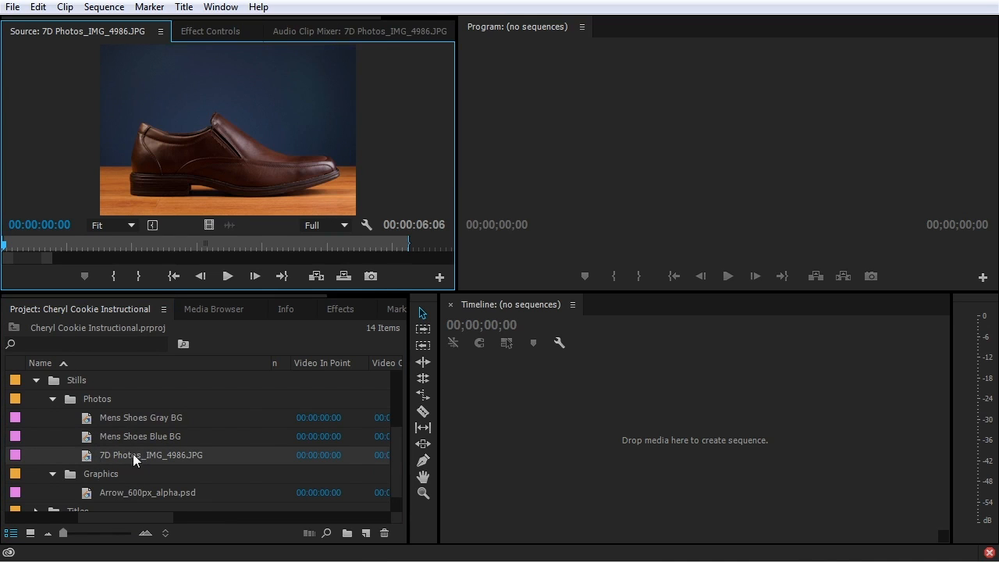
{"action": "left_click", "coordinate": [134, 454]}
{"action": "type", "text": "M"}
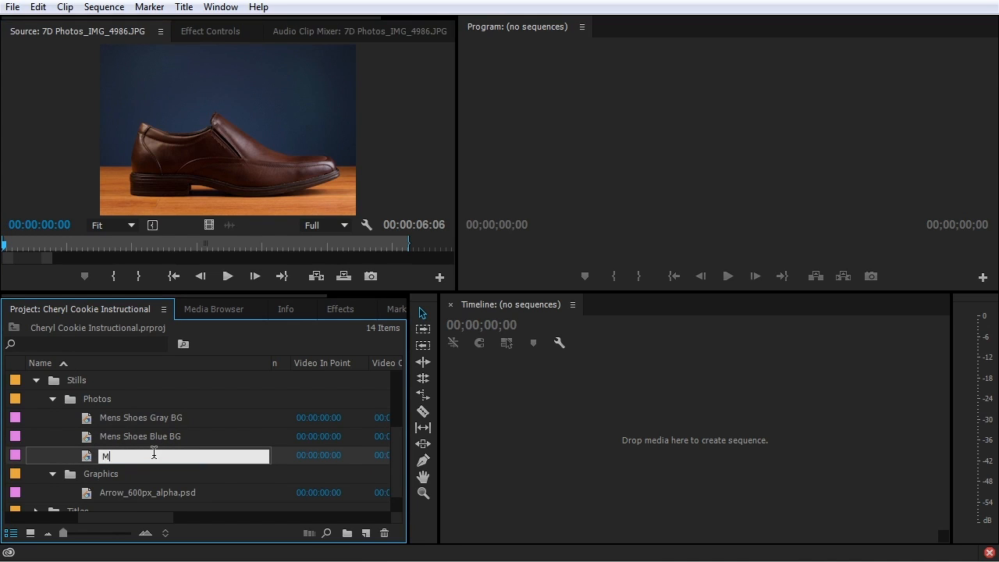
{"action": "type", "text": "ens Shoe Profile"}
{"action": "key", "text": "Return"}
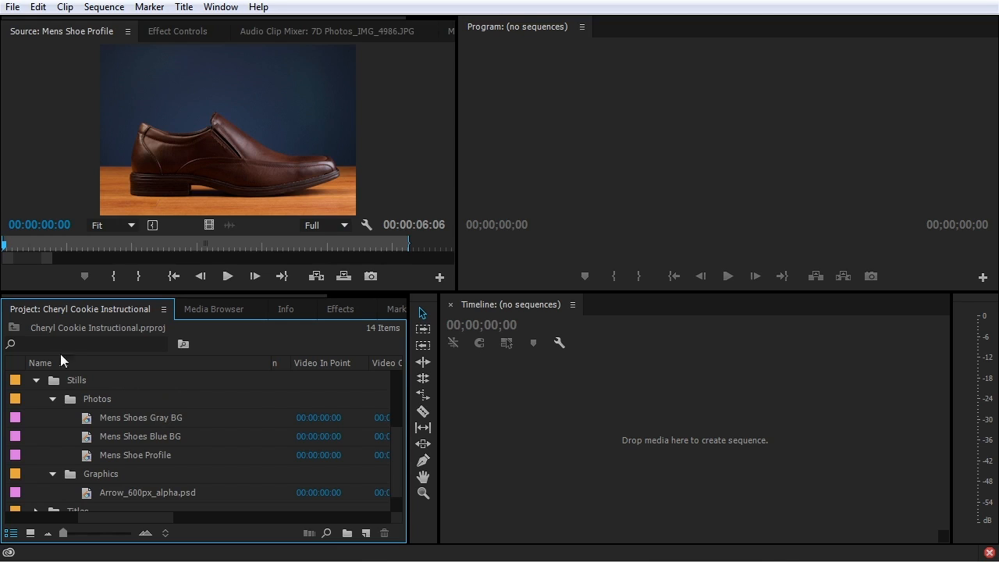
{"action": "left_click", "coordinate": [37, 342]}
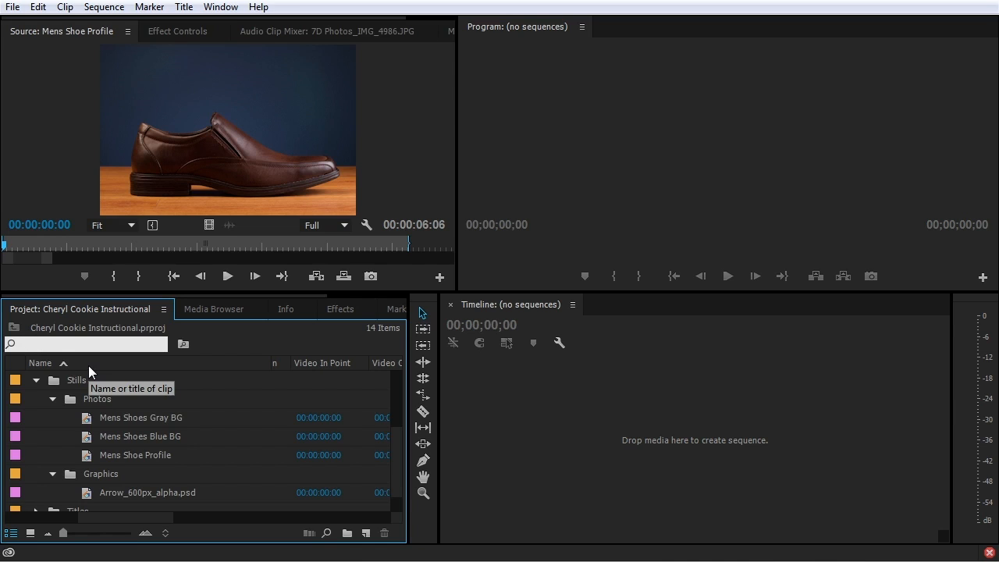
Filter the Project panel for 'eggs', then 'shoe', and clear the search
{"action": "type", "text": "eggs"}
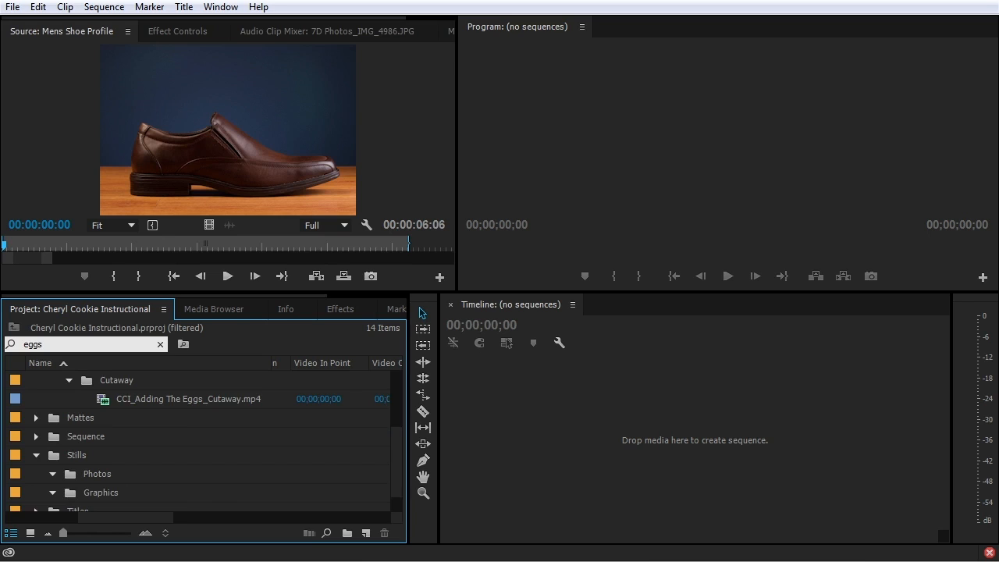
{"action": "scroll", "coordinate": [195, 463], "scroll_direction": "up", "scroll_amount": 3}
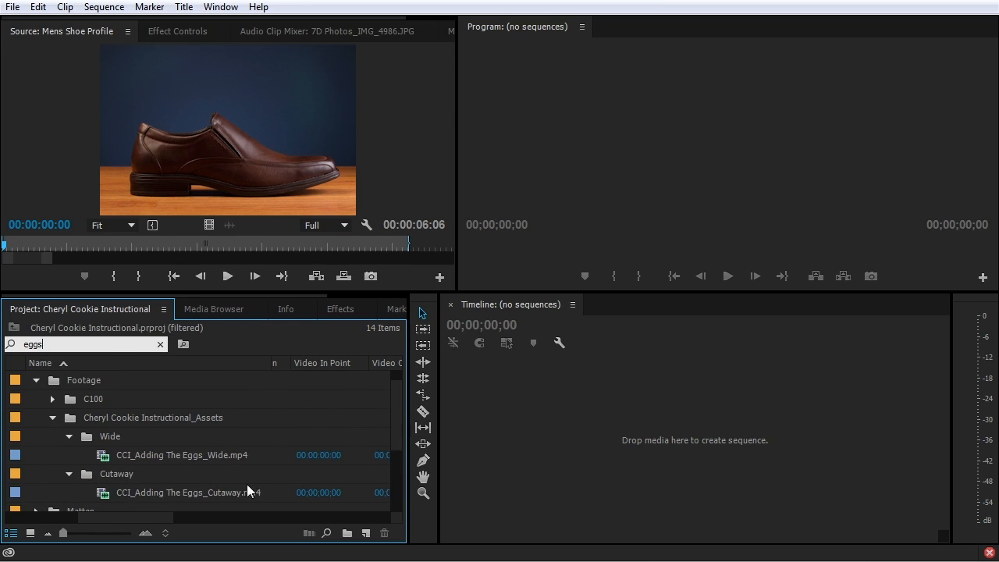
{"action": "double_click", "coordinate": [97, 341]}
{"action": "type", "text": "shoe"}
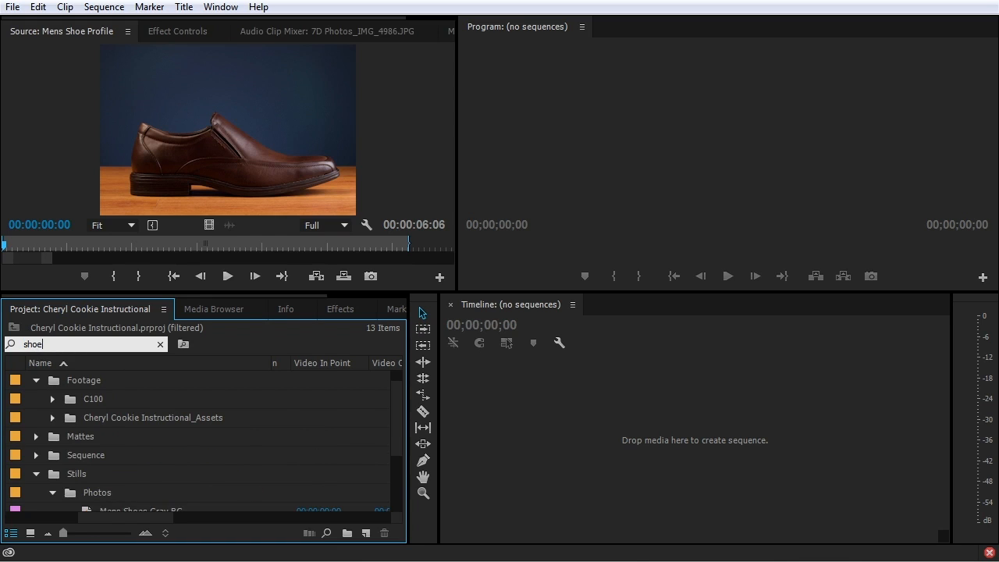
{"action": "scroll", "coordinate": [212, 418], "scroll_direction": "down", "scroll_amount": 3}
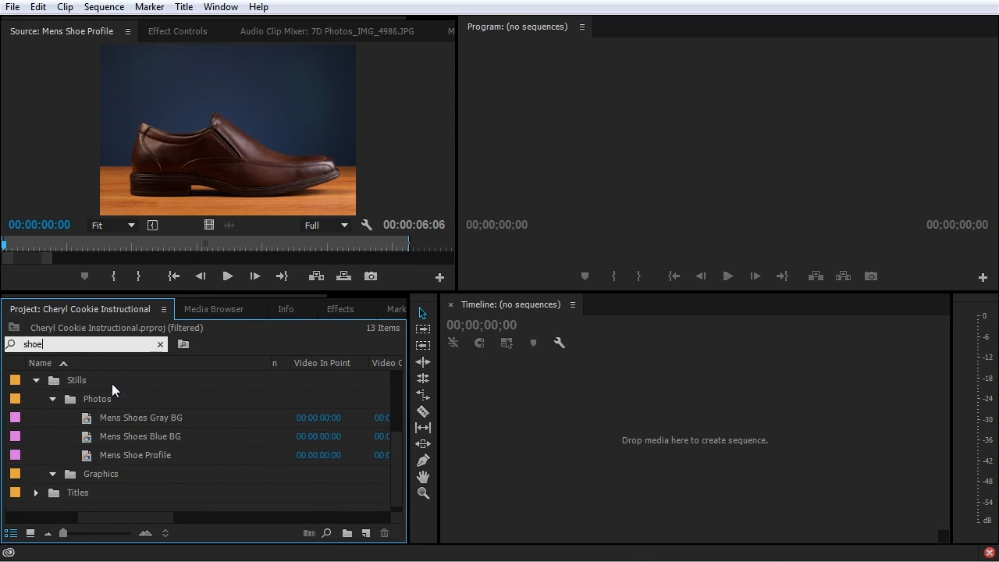
{"action": "left_click", "coordinate": [160, 344]}
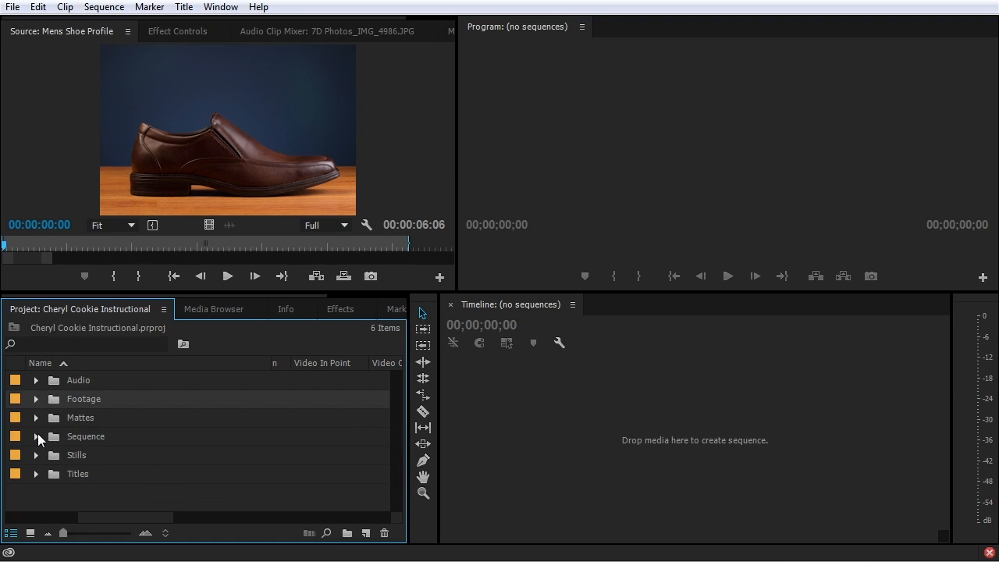
Expand the Footage, Cheryl Cookie Instructional_Assets, Wide and Cutaway bins to list their clips
{"action": "left_click", "coordinate": [35, 401]}
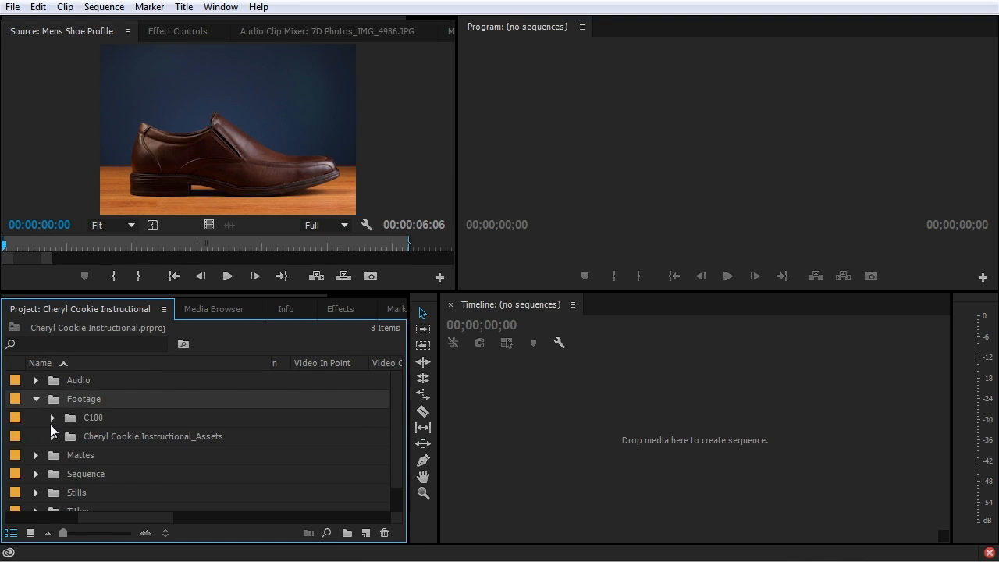
{"action": "left_click", "coordinate": [51, 436]}
{"action": "left_click", "coordinate": [69, 455]}
{"action": "scroll", "coordinate": [72, 469], "scroll_direction": "down", "scroll_amount": 4}
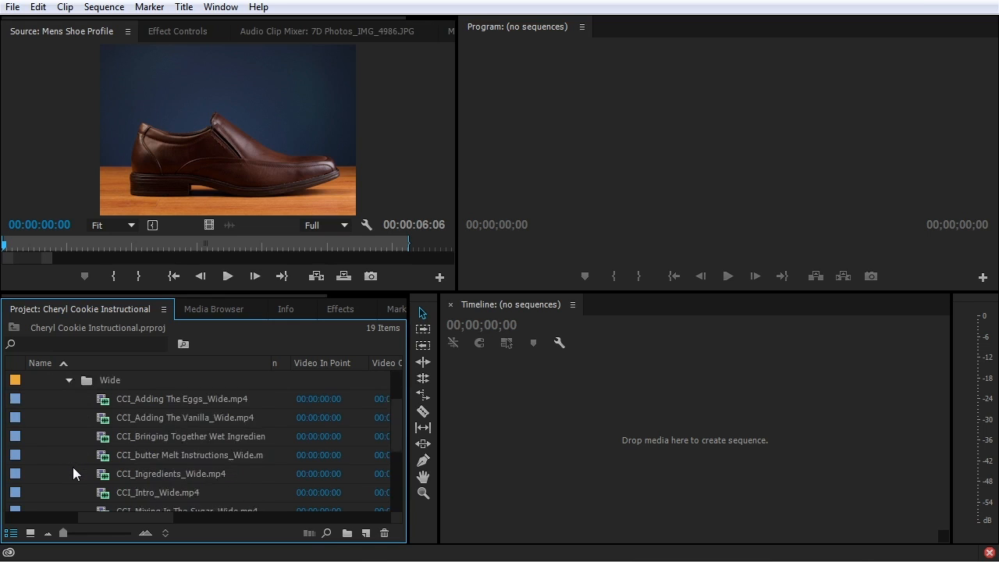
{"action": "left_click", "coordinate": [69, 492]}
{"action": "scroll", "coordinate": [72, 492], "scroll_direction": "down", "scroll_amount": 4}
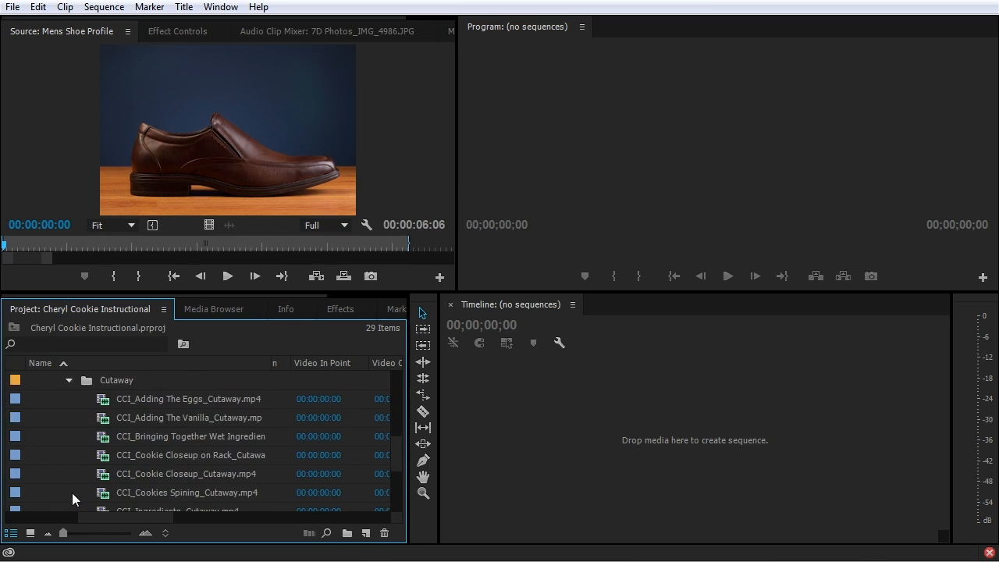
{"action": "scroll", "coordinate": [82, 463], "scroll_direction": "up", "scroll_amount": 6}
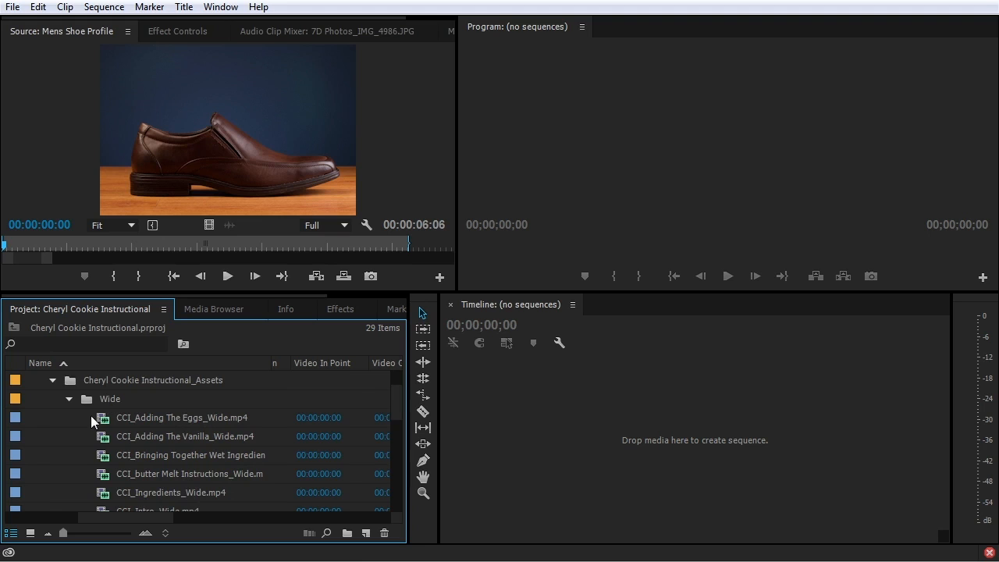
{"action": "scroll", "coordinate": [159, 402], "scroll_direction": "down", "scroll_amount": 4}
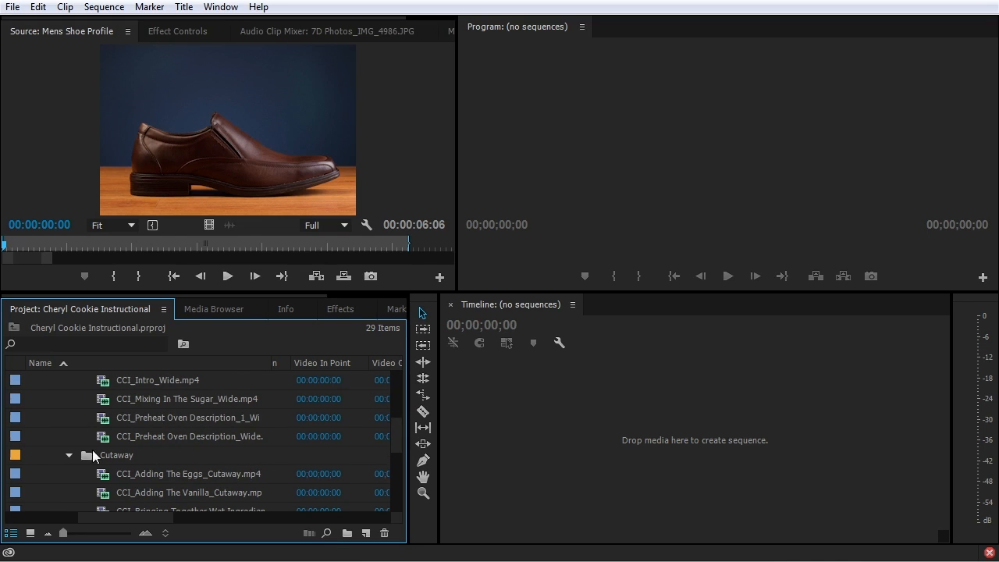
{"action": "scroll", "coordinate": [164, 448], "scroll_direction": "down", "scroll_amount": 3}
{"action": "scroll", "coordinate": [155, 448], "scroll_direction": "up", "scroll_amount": 2}
{"action": "scroll", "coordinate": [18, 401], "scroll_direction": "up", "scroll_amount": 4}
{"action": "scroll", "coordinate": [20, 401], "scroll_direction": "up", "scroll_amount": 1}
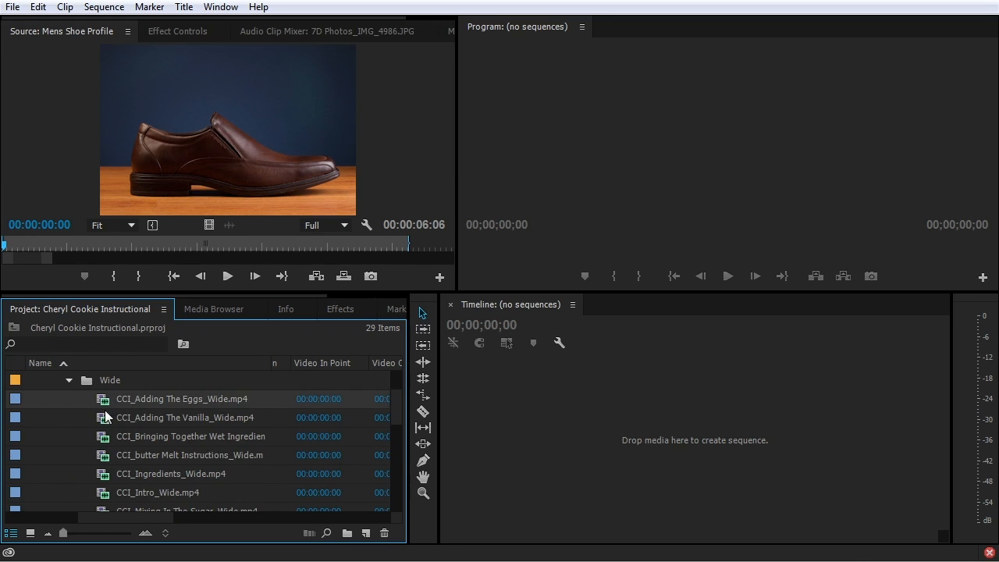
{"action": "scroll", "coordinate": [108, 429], "scroll_direction": "down", "scroll_amount": 2}
Give the run of Wide clips a Violet label, then deselect them
{"action": "left_click", "coordinate": [105, 474], "text": "shift"}
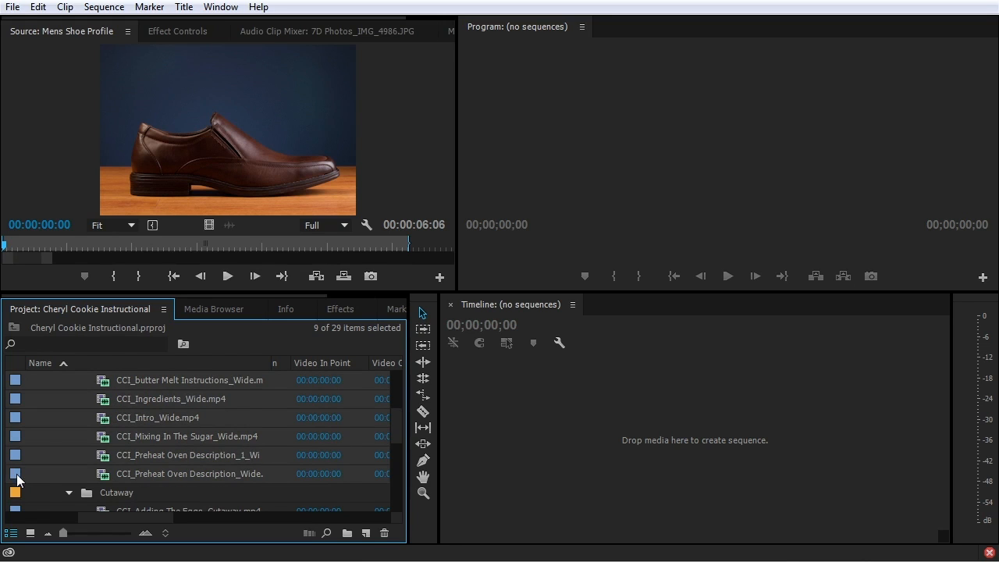
{"action": "right_click", "coordinate": [25, 472]}
{"action": "mouse_move", "coordinate": [66, 442]}
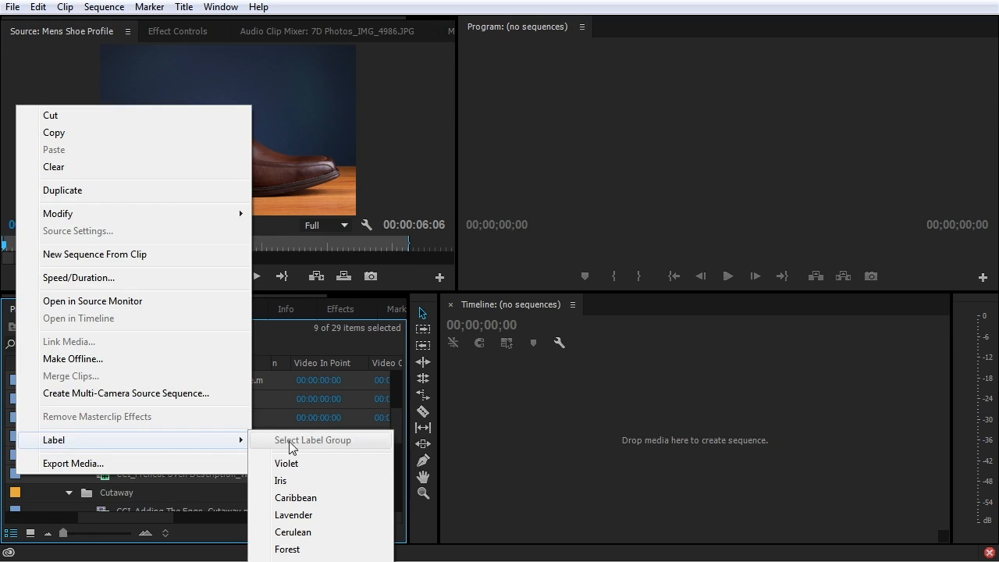
{"action": "left_click", "coordinate": [318, 465]}
{"action": "left_click", "coordinate": [74, 458]}
{"action": "scroll", "coordinate": [70, 456], "scroll_direction": "up", "scroll_amount": 1}
{"action": "scroll", "coordinate": [69, 454], "scroll_direction": "up", "scroll_amount": 2}
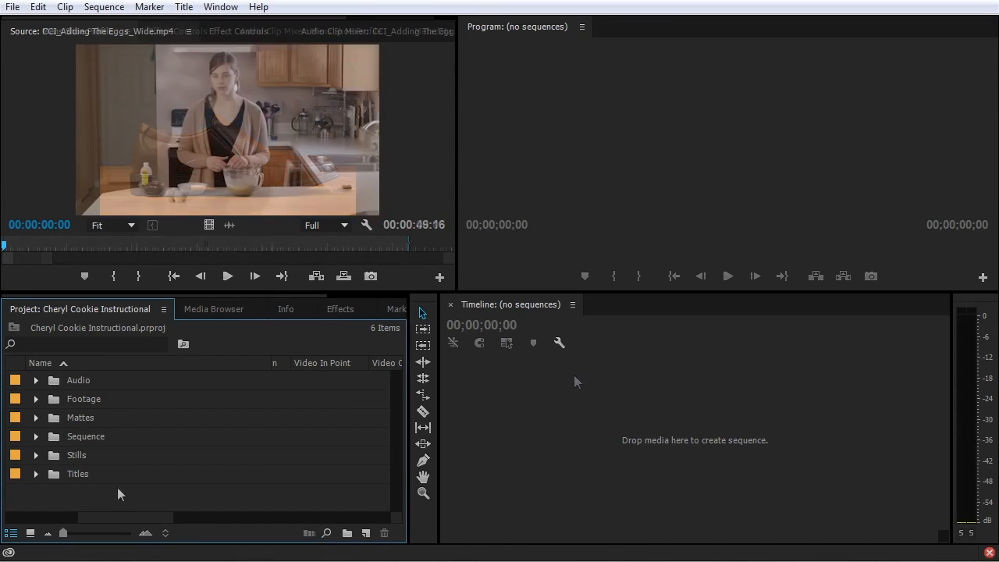
Delete the Mattes, Sequence, Stills, Titles and Audio bins
{"action": "left_click_drag", "start_coordinate": [118, 487], "coordinate": [47, 417]}
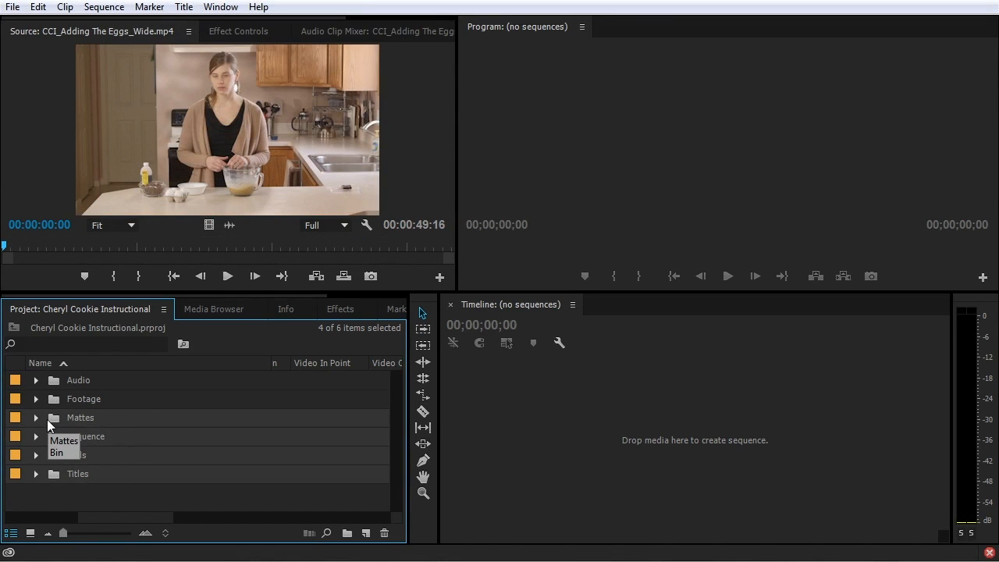
{"action": "key", "text": "Delete"}
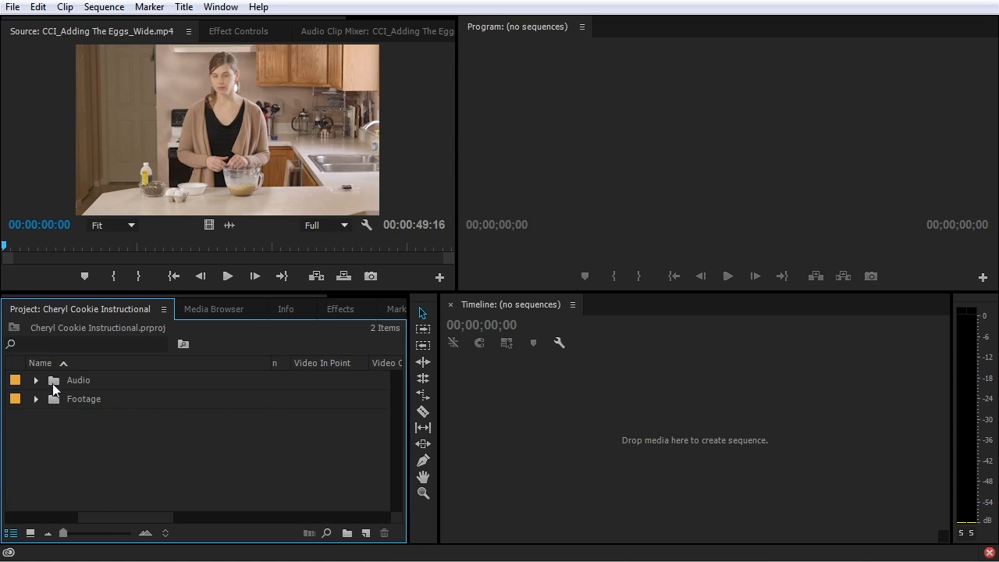
{"action": "key", "text": "Delete"}
Move the Assets bin out to the project root and delete the Footage bin
{"action": "left_click", "coordinate": [36, 382]}
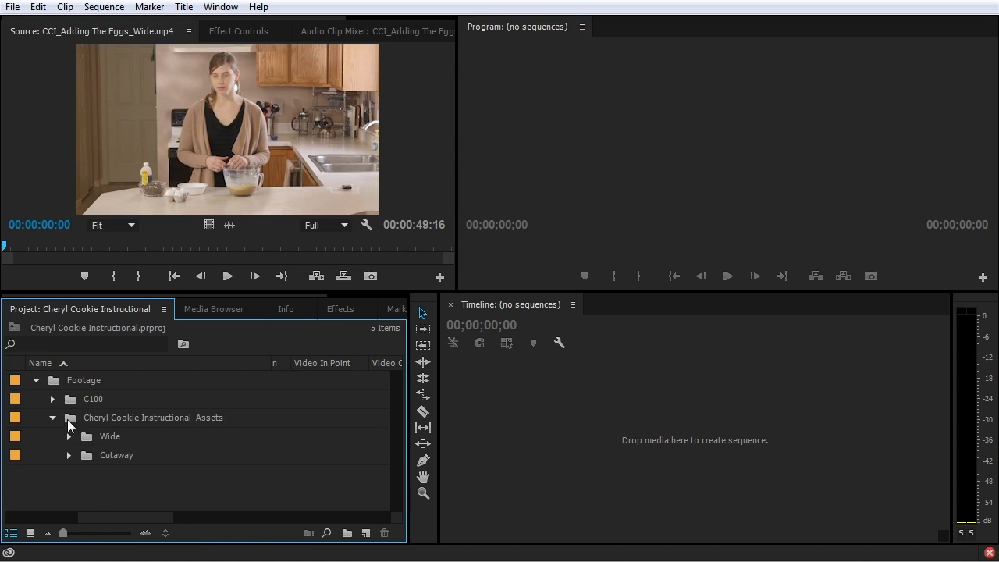
{"action": "left_click_drag", "start_coordinate": [71, 423], "coordinate": [53, 495]}
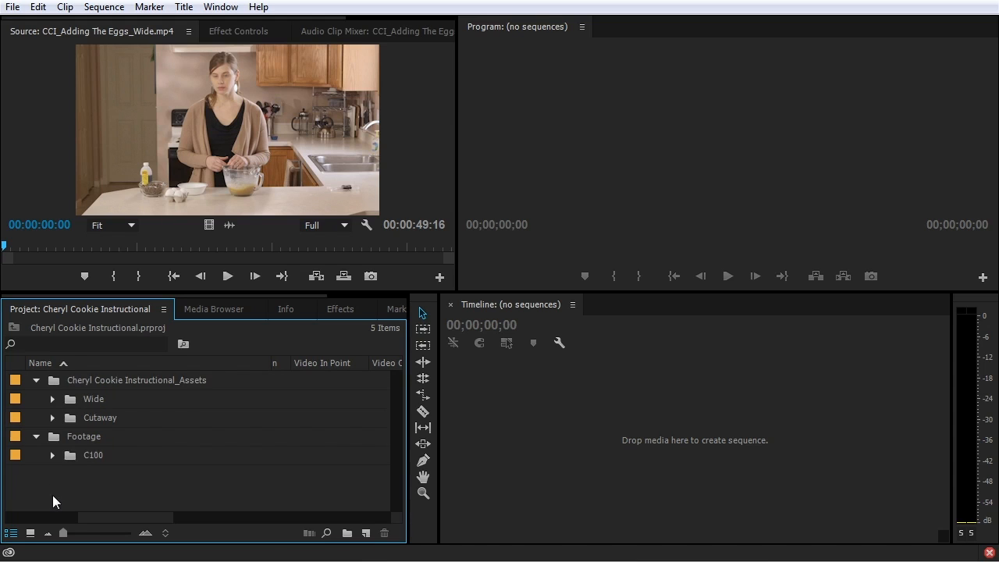
{"action": "left_click", "coordinate": [55, 437]}
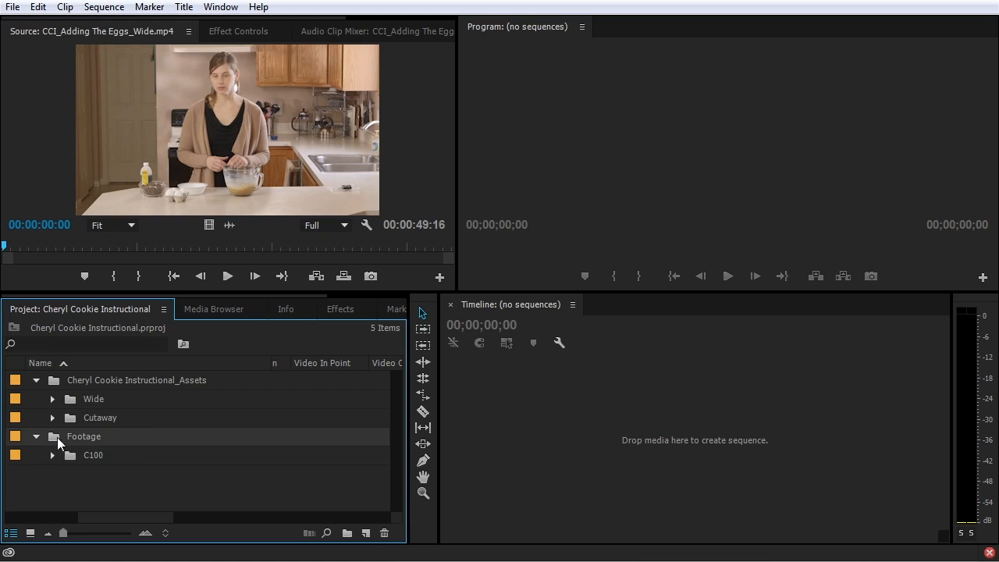
{"action": "key", "text": "Delete"}
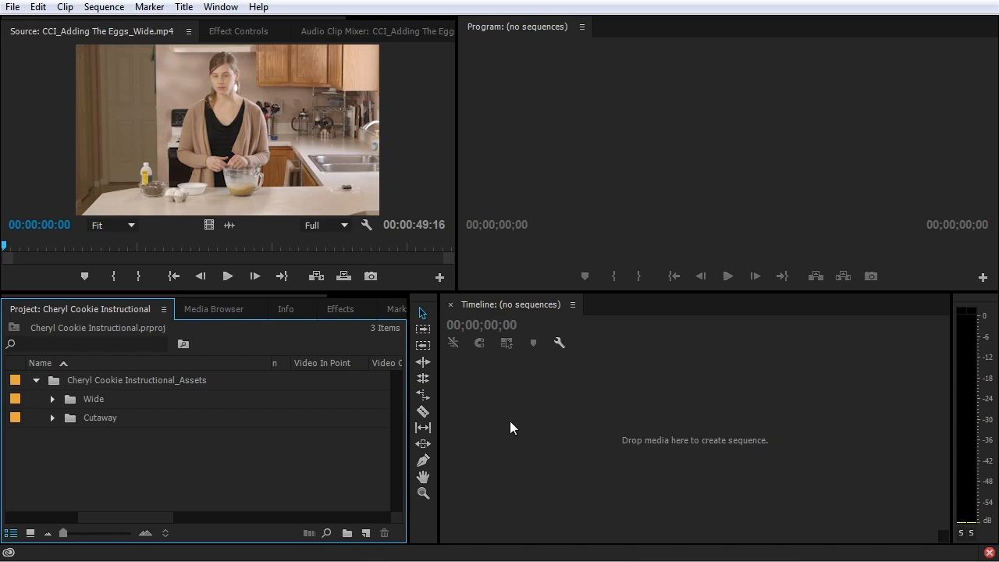
{"action": "left_click", "coordinate": [487, 418]}
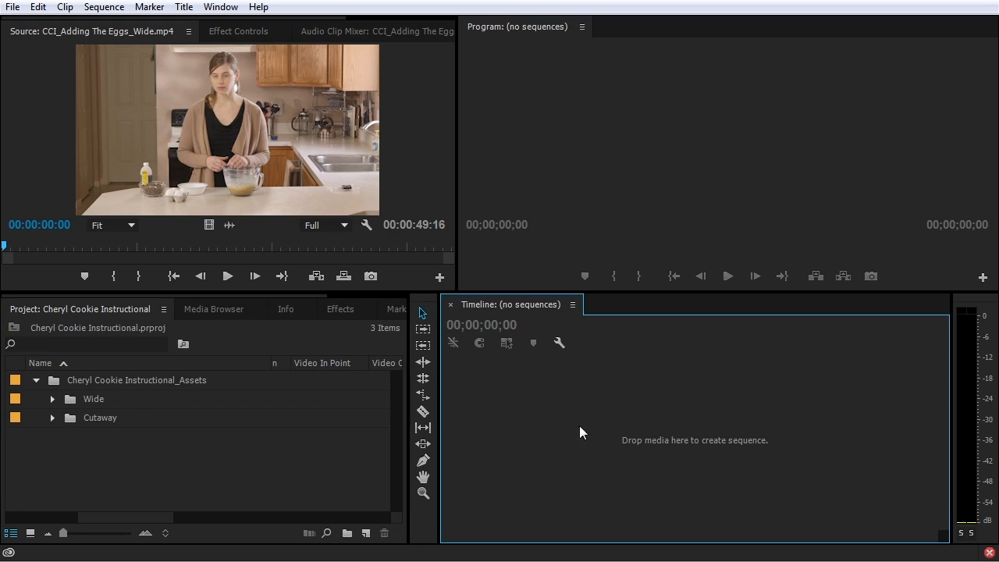
Create a sequence by dragging CCI_Intro_Wide.mp4 from the Wide bin into the empty Timeline
{"action": "left_click", "coordinate": [53, 399]}
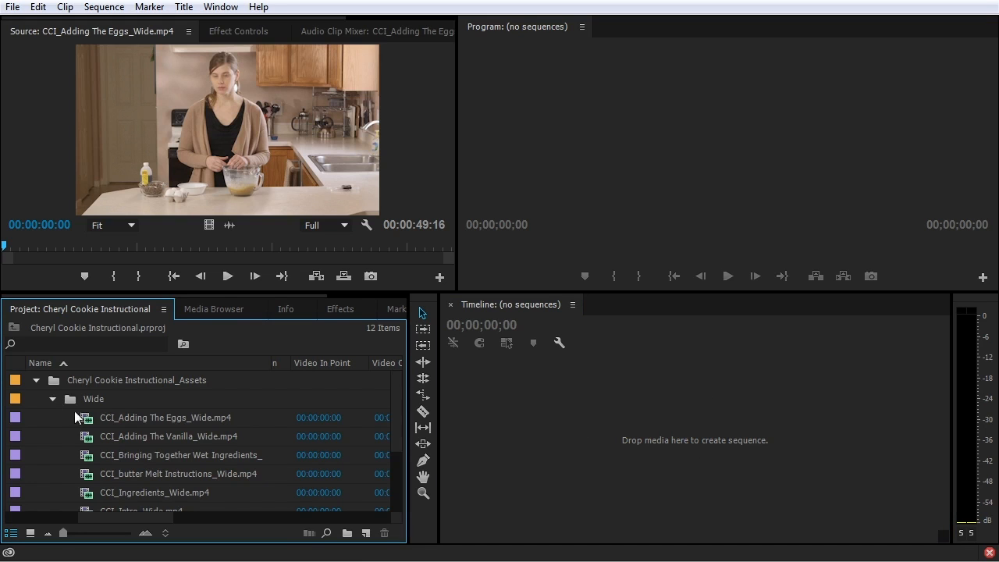
{"action": "scroll", "coordinate": [94, 405], "scroll_direction": "down", "scroll_amount": 1}
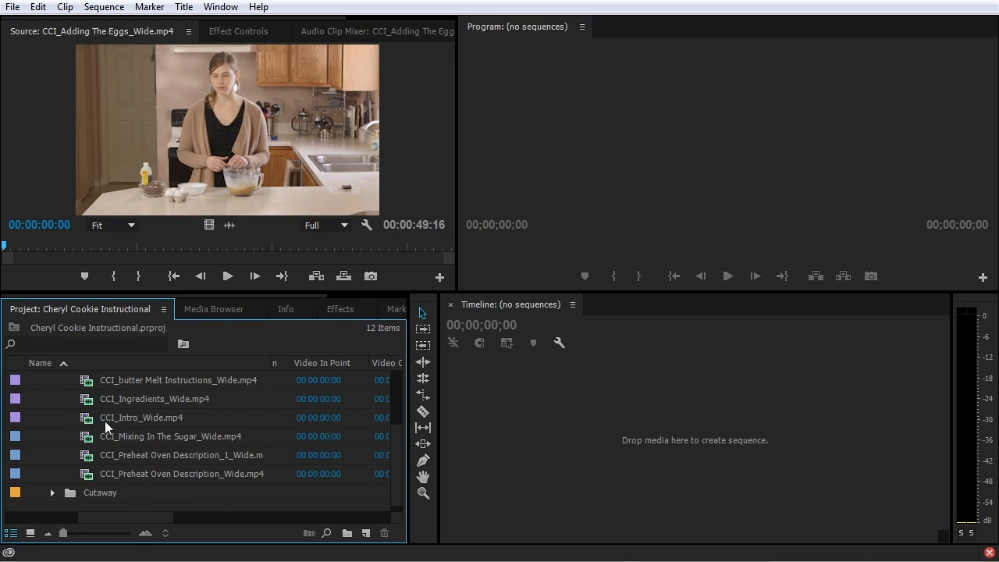
{"action": "left_click", "coordinate": [86, 422]}
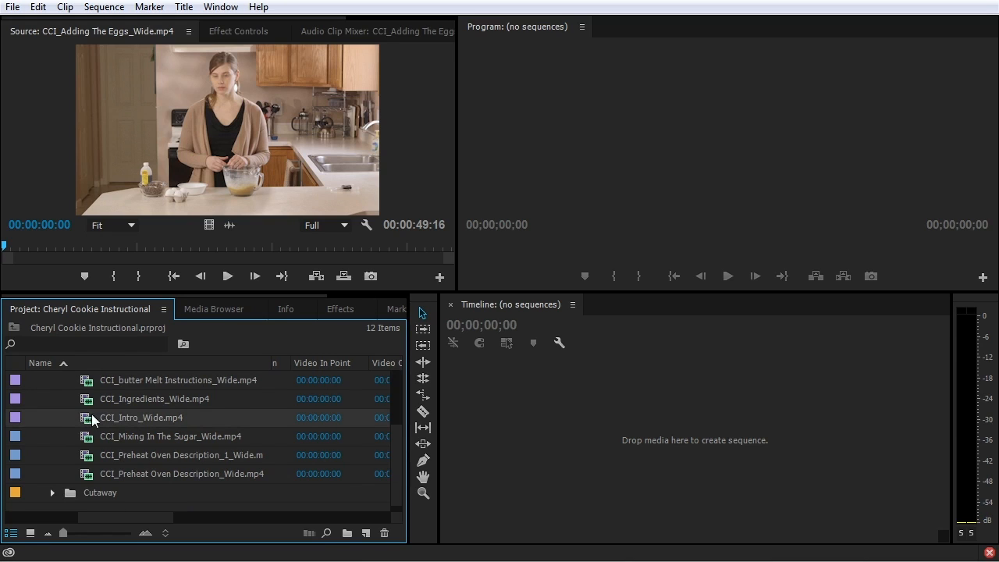
{"action": "left_click_drag", "start_coordinate": [87, 423], "coordinate": [697, 439]}
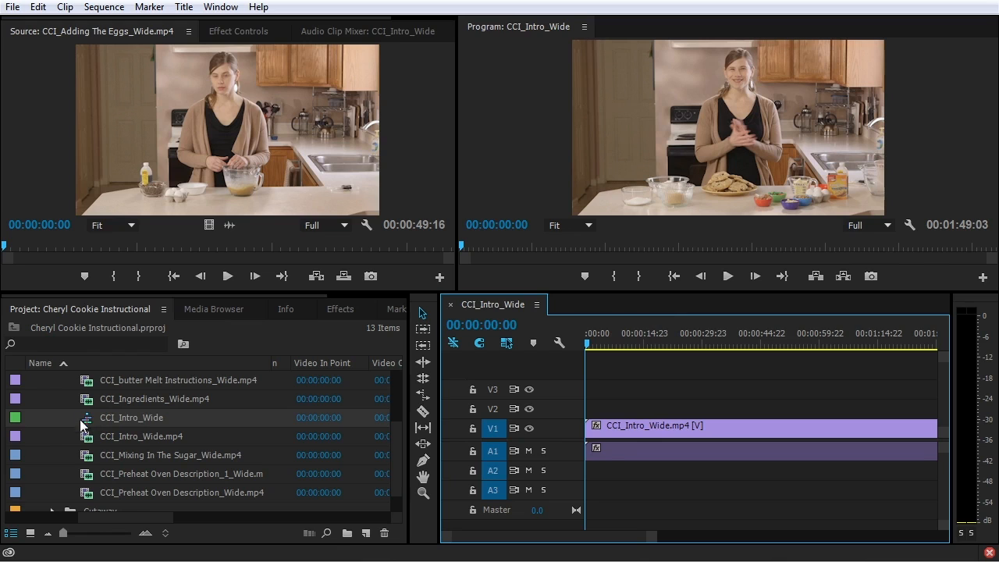
Leave CCI_Ingredients_Wide.mp4's name unchanged and select the CCI_Intro_Wide clip in the timeline
{"action": "mouse_move", "coordinate": [86, 423]}
{"action": "left_click", "coordinate": [132, 398]}
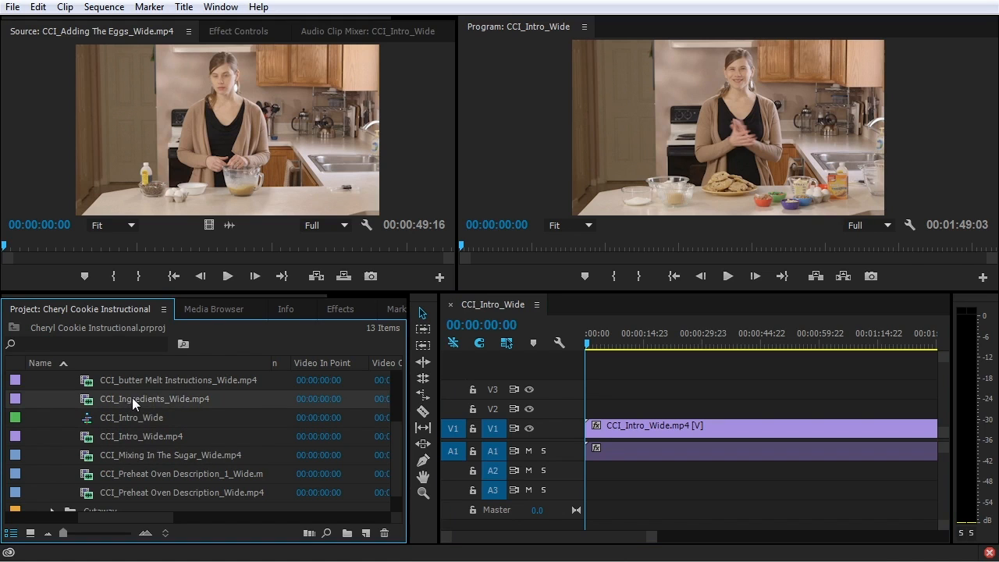
{"action": "left_click", "coordinate": [198, 401]}
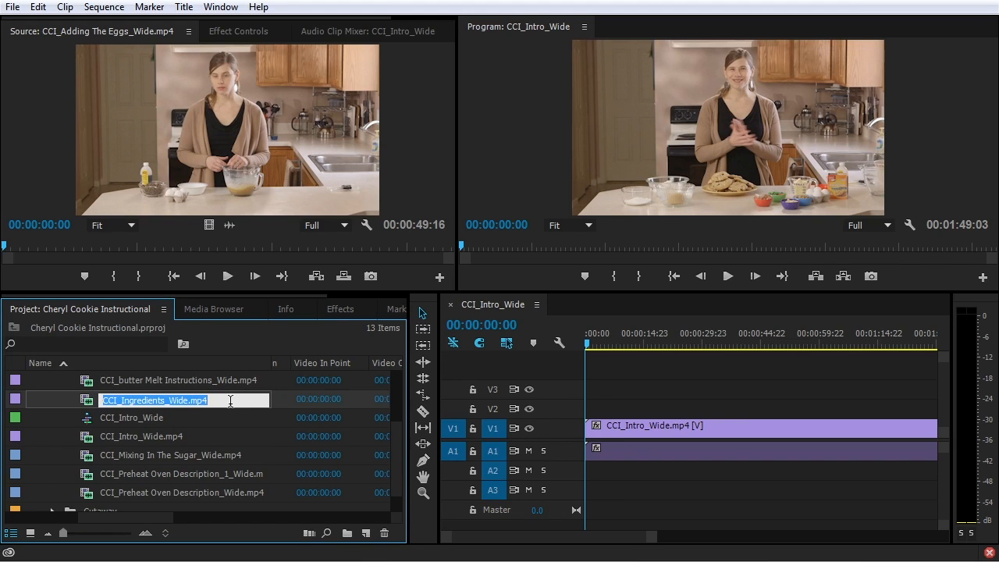
{"action": "left_click", "coordinate": [55, 399]}
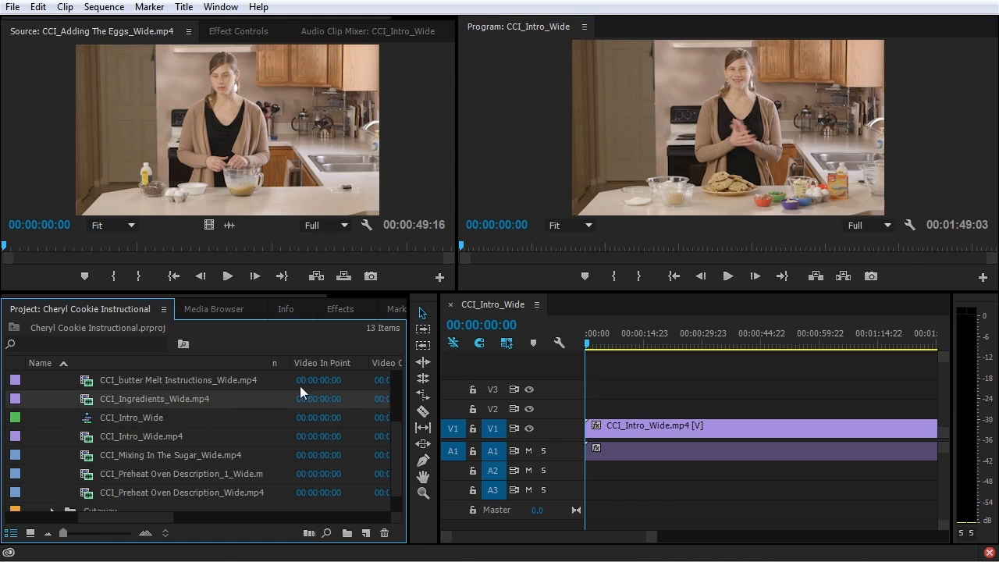
{"action": "left_click", "coordinate": [568, 373]}
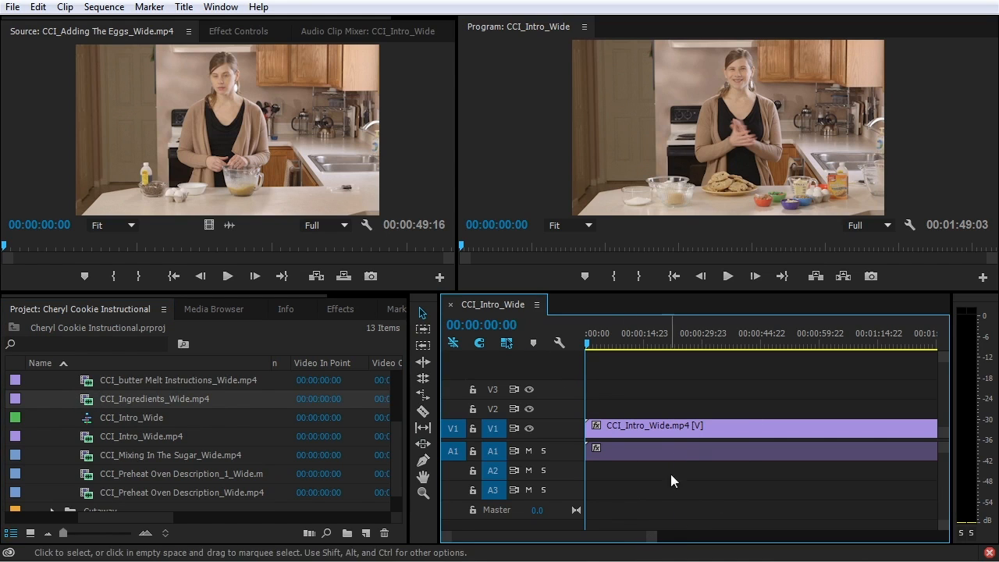
{"action": "left_click_drag", "start_coordinate": [647, 542], "coordinate": [813, 538]}
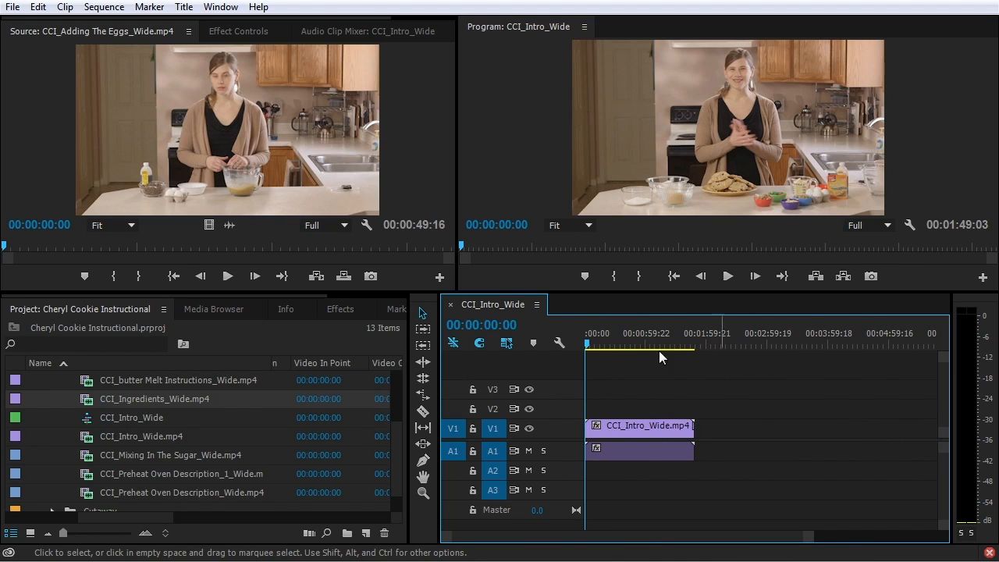
{"action": "left_click", "coordinate": [655, 424]}
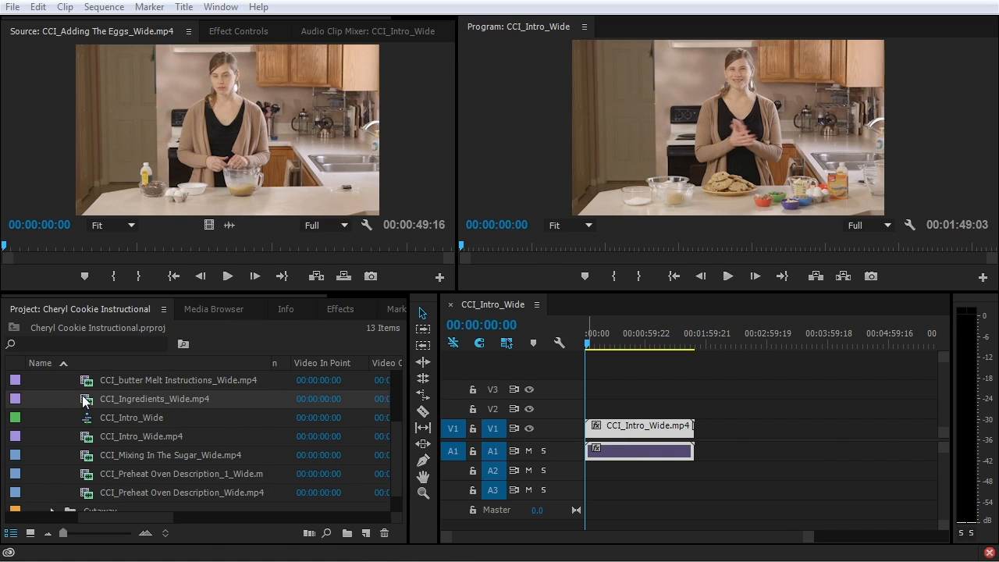
Make a CCI_Mixing In The Sugar_Wide sequence by dropping its clip on the New Item button
{"action": "scroll", "coordinate": [85, 400], "scroll_direction": "down", "scroll_amount": 1}
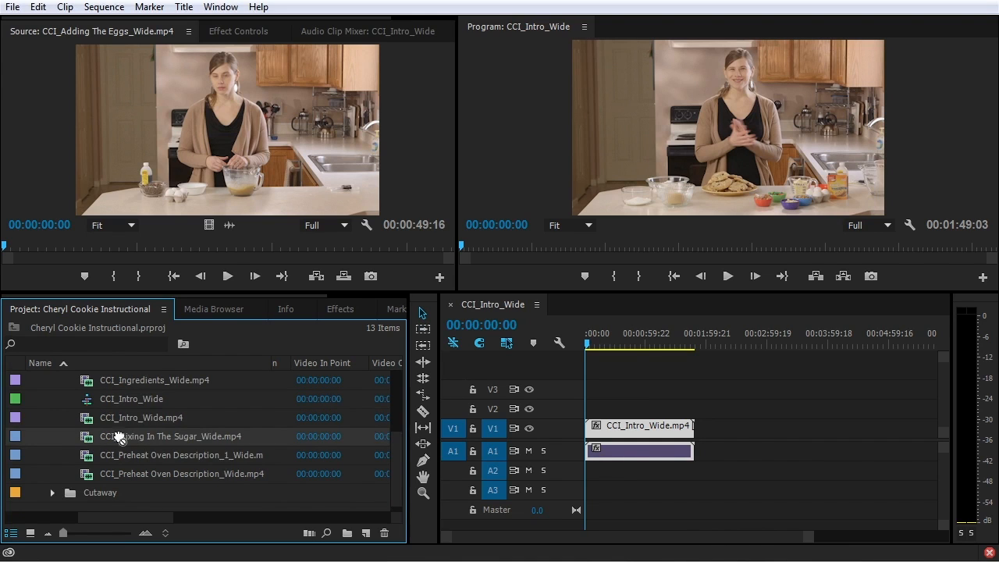
{"action": "left_click_drag", "start_coordinate": [90, 437], "coordinate": [367, 535]}
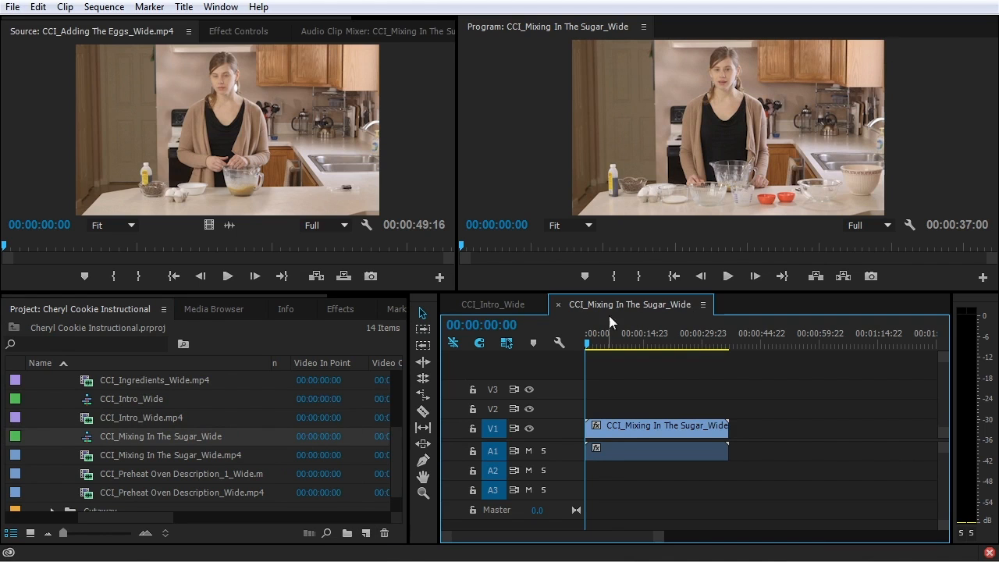
{"action": "scroll", "coordinate": [39, 421], "scroll_direction": "up", "scroll_amount": 3}
Start a new sequence from the project's New Item options twice, cancelling each time
{"action": "left_click", "coordinate": [52, 399]}
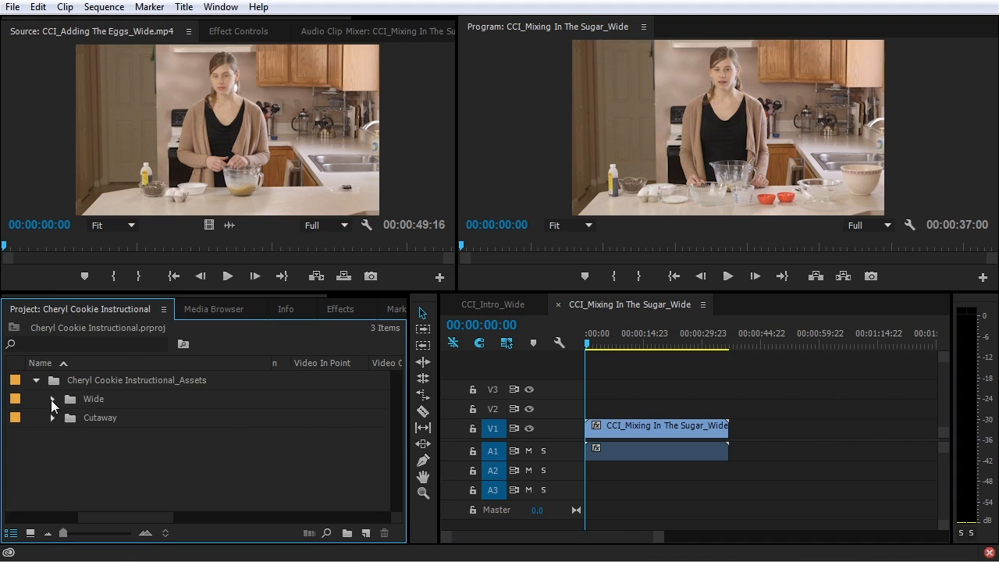
{"action": "right_click", "coordinate": [176, 444]}
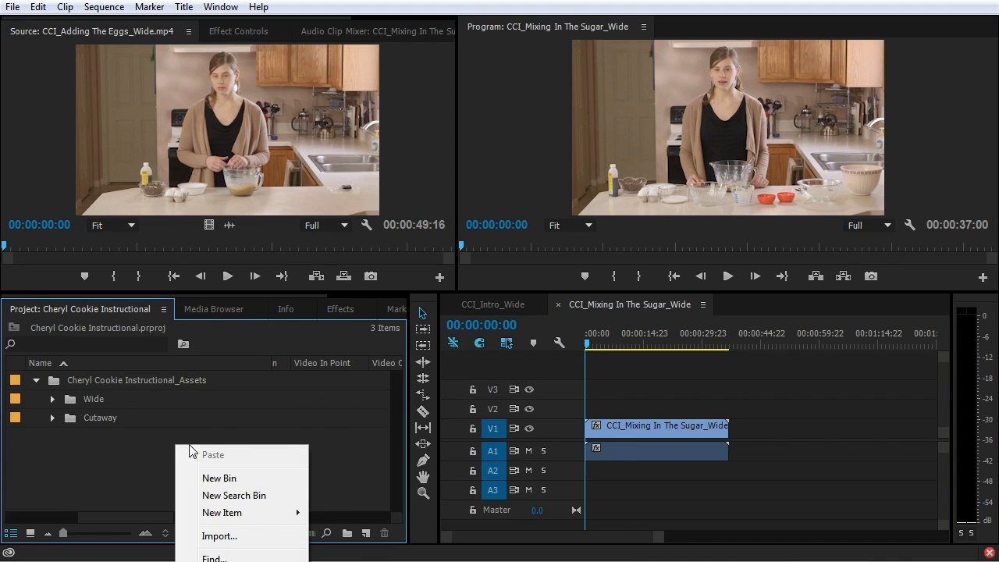
{"action": "mouse_move", "coordinate": [248, 512]}
{"action": "left_click", "coordinate": [379, 513]}
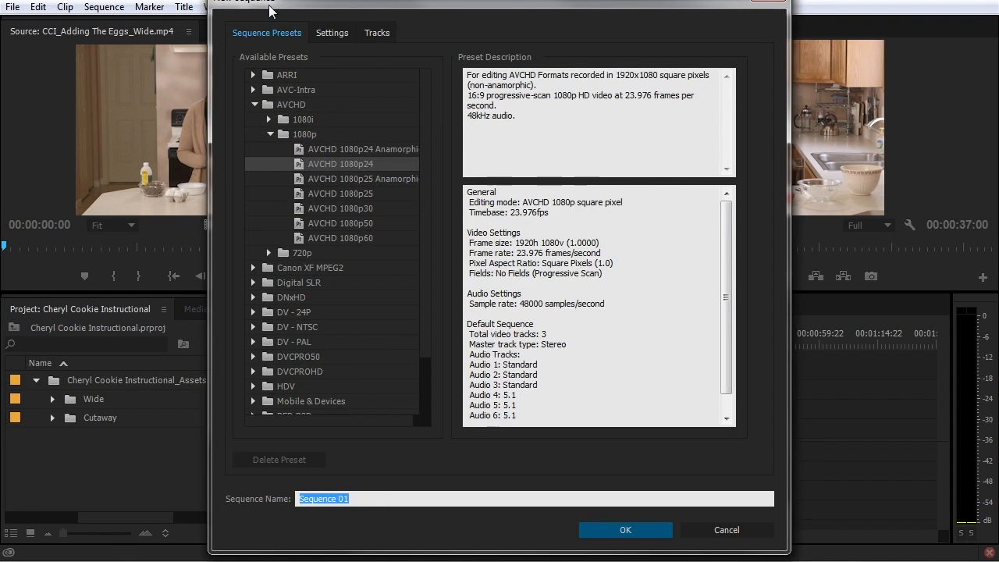
{"action": "left_click", "coordinate": [739, 529]}
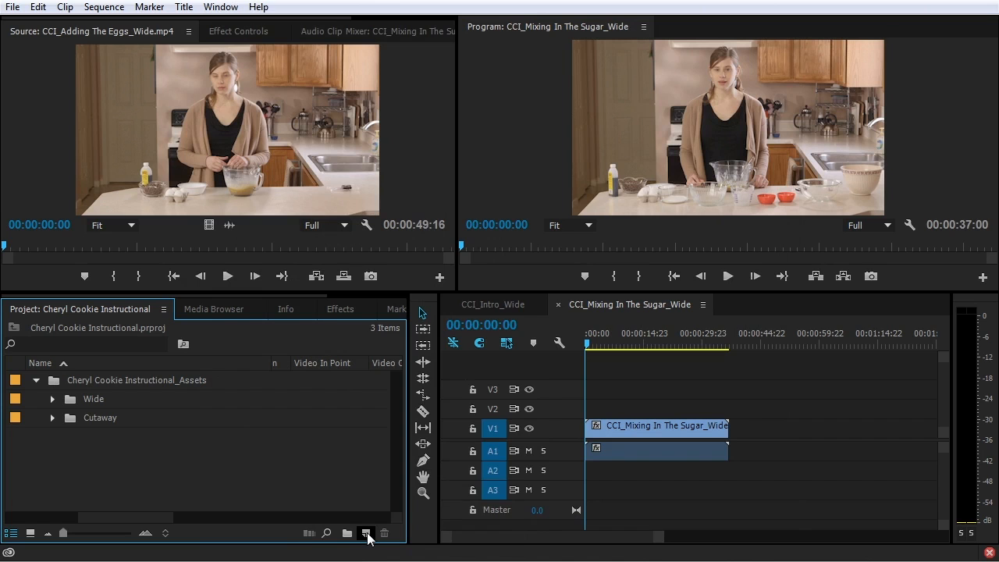
{"action": "left_click", "coordinate": [366, 534]}
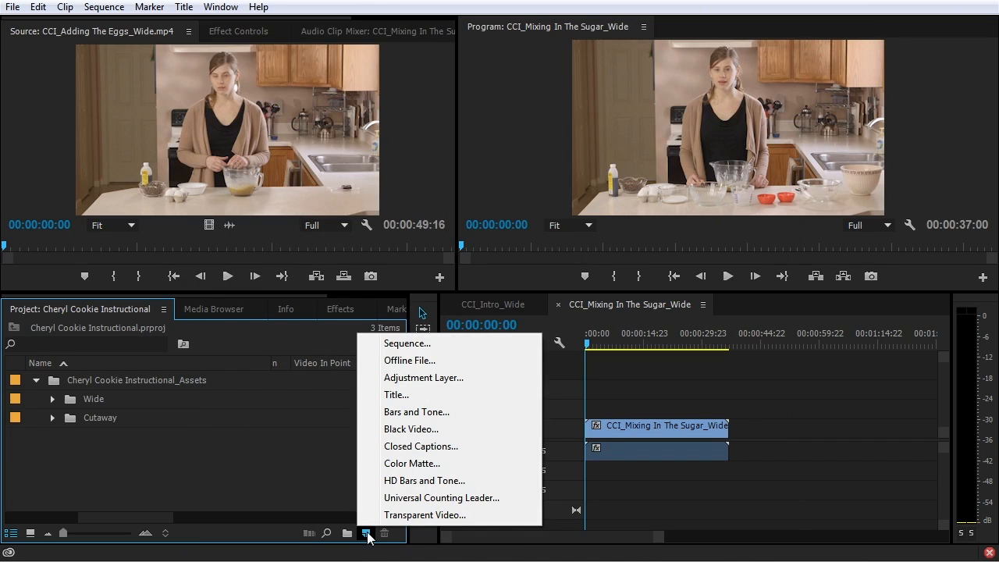
{"action": "left_click", "coordinate": [410, 346]}
{"action": "left_click", "coordinate": [734, 534]}
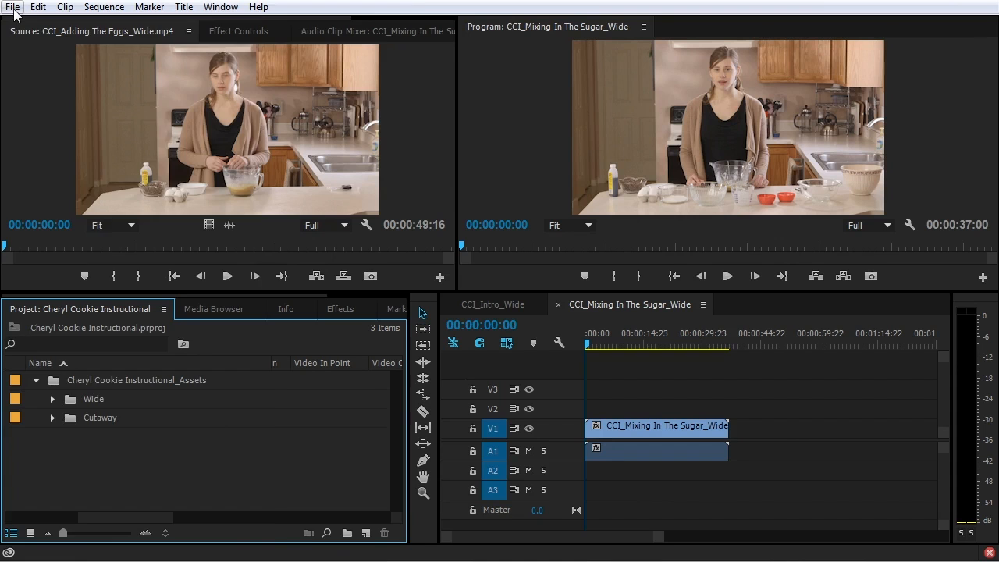
Open File > New > Sequence and highlight the audio track lines in the preset description
{"action": "left_click", "coordinate": [13, 8]}
{"action": "mouse_move", "coordinate": [81, 28]}
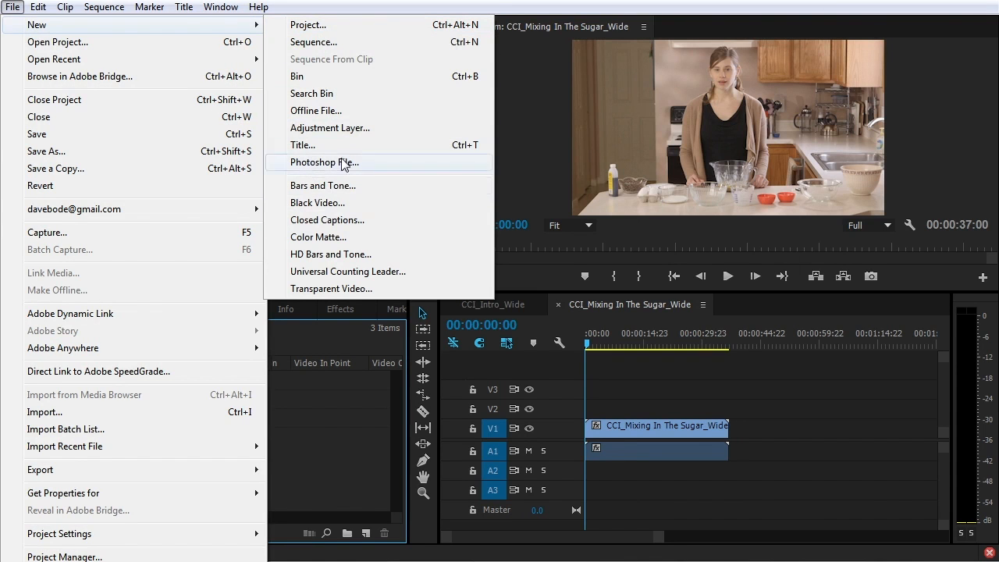
{"action": "left_click", "coordinate": [366, 43]}
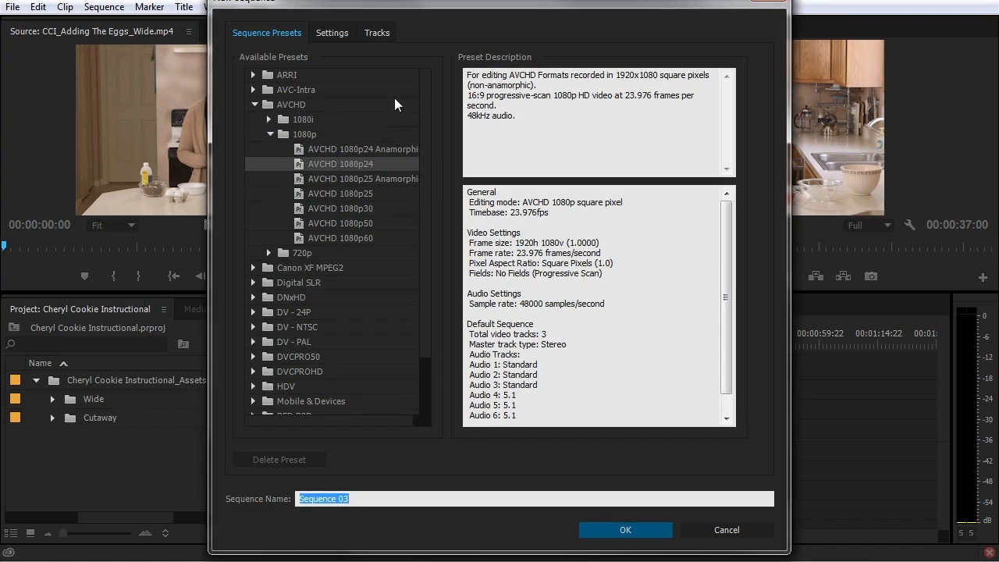
{"action": "mouse_move", "coordinate": [427, 81]}
{"action": "left_mouse_down"}
{"action": "mouse_move", "coordinate": [435, 207]}
{"action": "mouse_move", "coordinate": [434, 79]}
{"action": "left_mouse_up"}
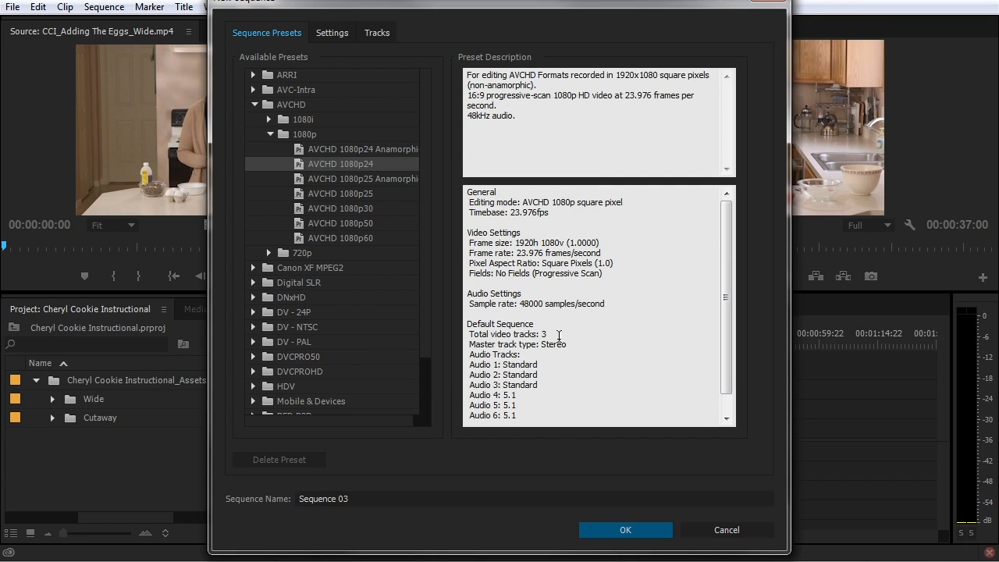
{"action": "left_click_drag", "start_coordinate": [470, 354], "coordinate": [556, 390]}
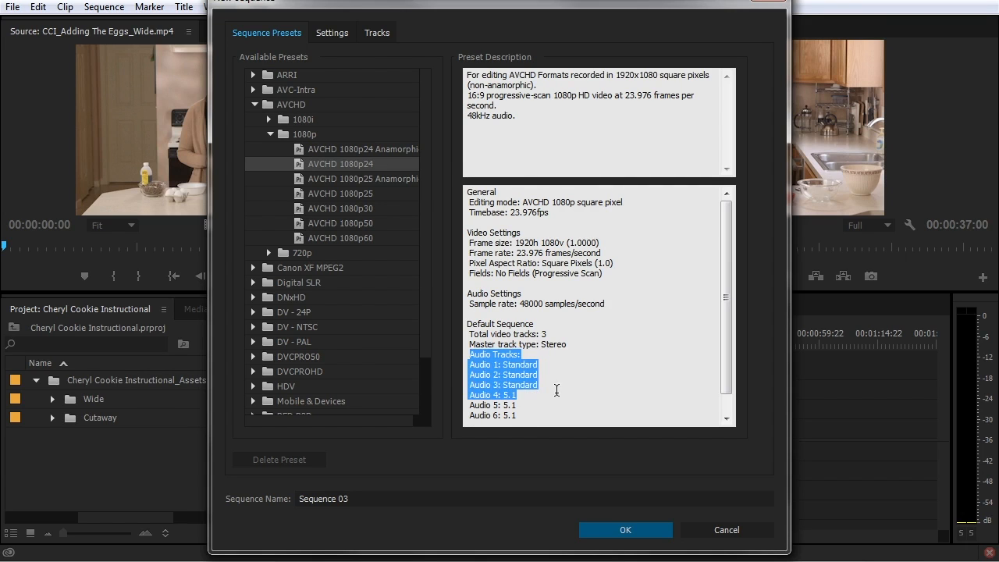
{"action": "left_click", "coordinate": [555, 408]}
{"action": "left_click_drag", "start_coordinate": [470, 364], "coordinate": [557, 382]}
{"action": "left_click_drag", "start_coordinate": [470, 395], "coordinate": [588, 404]}
{"action": "scroll", "coordinate": [588, 403], "scroll_direction": "up", "scroll_amount": 1}
{"action": "left_click", "coordinate": [575, 396]}
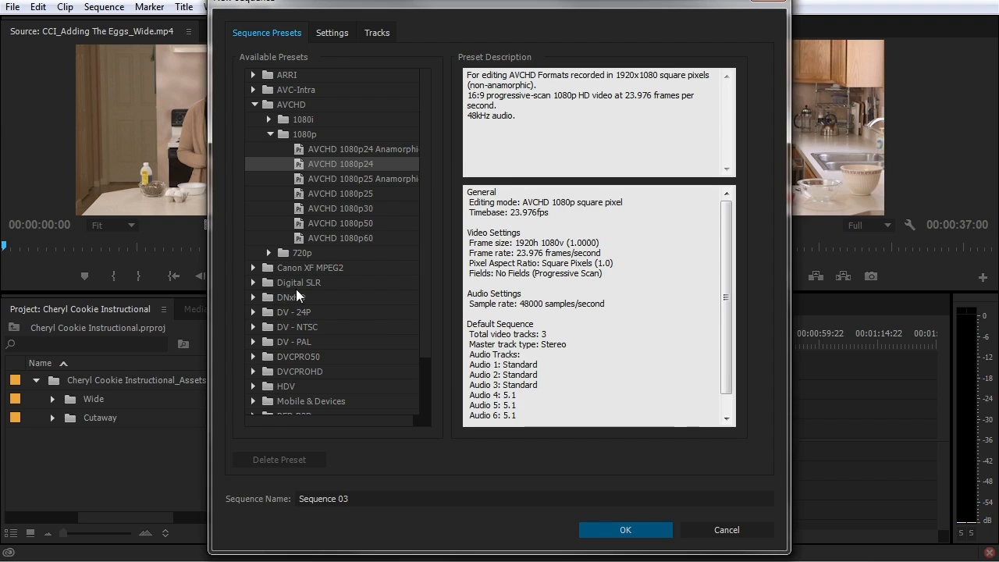
Review the Settings and Tracks tabs, cancel the new sequence, and expand the Wide folder
{"action": "left_click", "coordinate": [327, 34]}
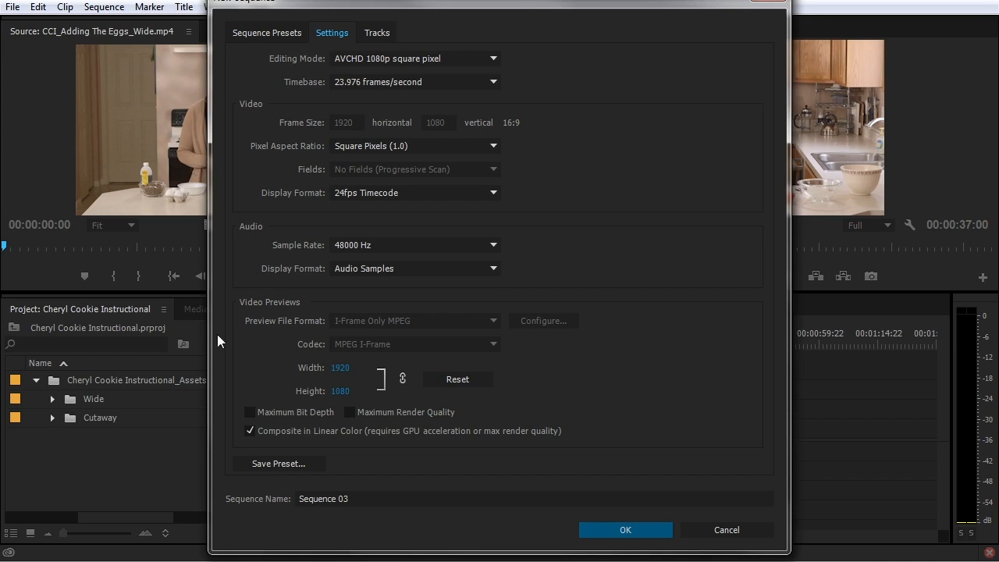
{"action": "left_click", "coordinate": [373, 35]}
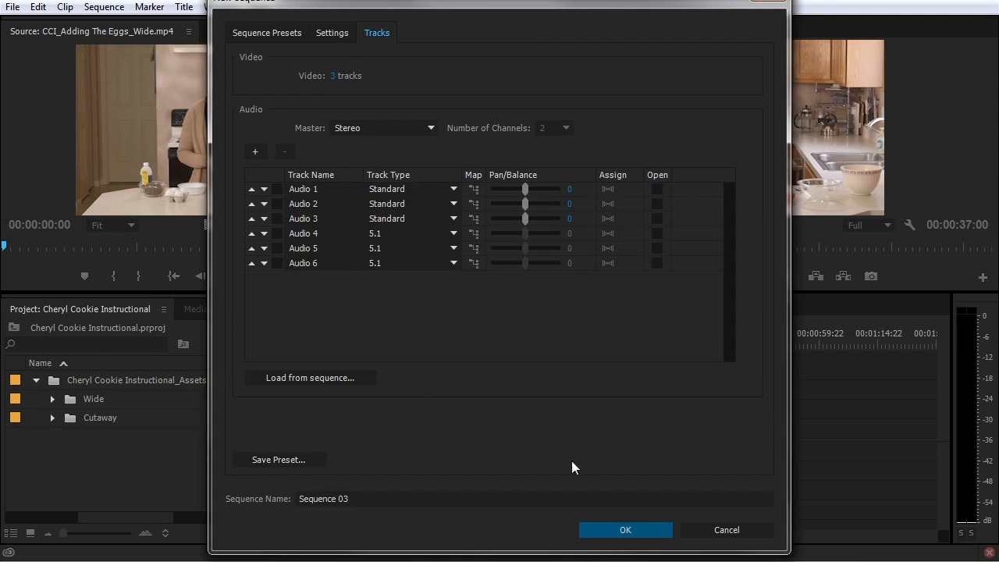
{"action": "left_click", "coordinate": [738, 530]}
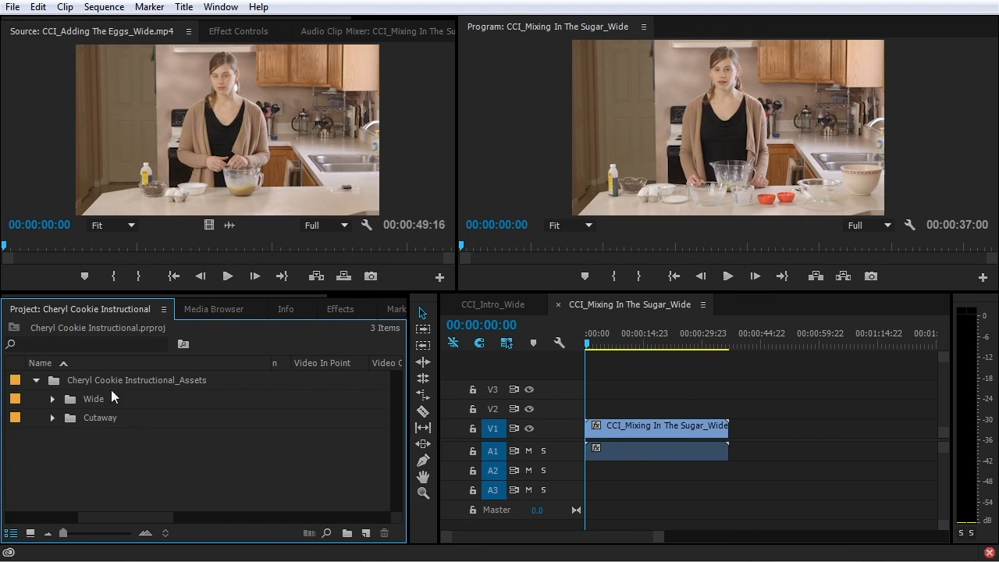
{"action": "left_click", "coordinate": [52, 399]}
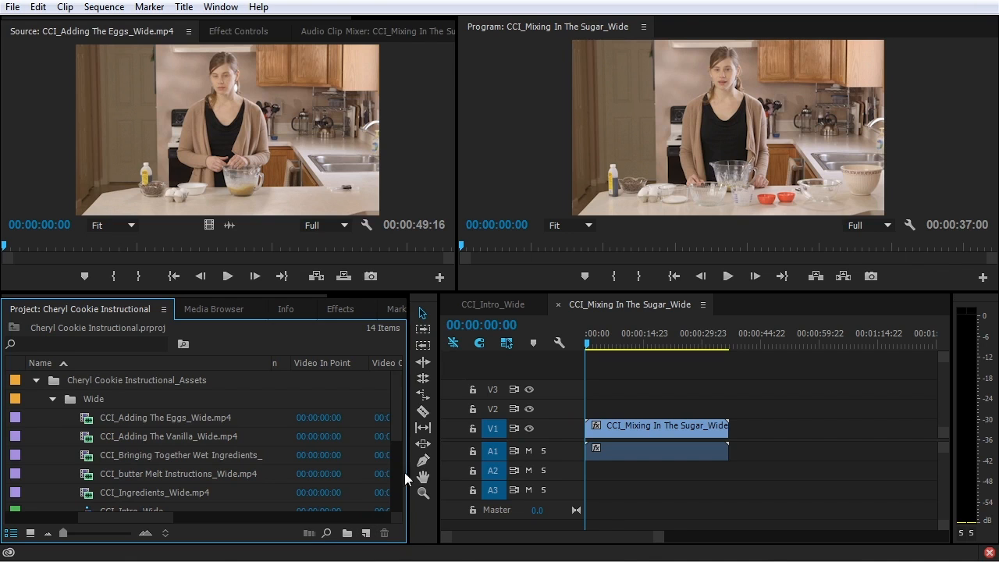
{"action": "left_click", "coordinate": [642, 402]}
{"action": "left_click", "coordinate": [118, 9]}
{"action": "left_click", "coordinate": [129, 23]}
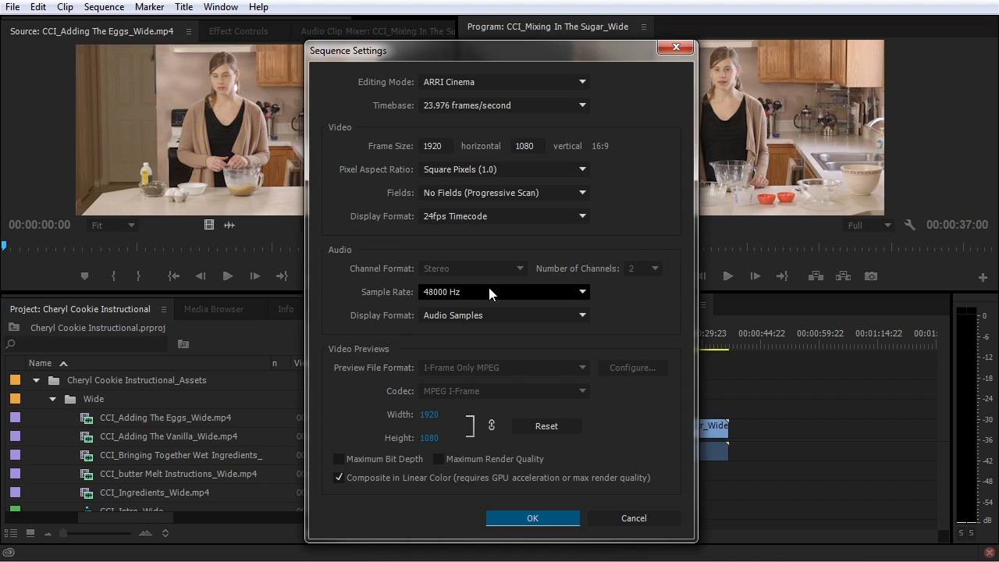
{"action": "left_click", "coordinate": [526, 520]}
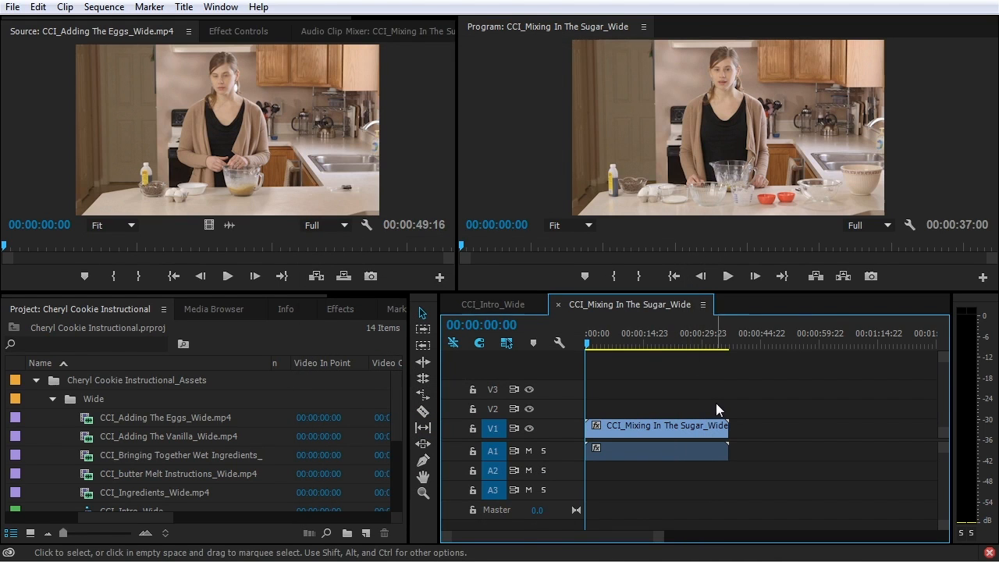
{"action": "scroll", "coordinate": [398, 475], "scroll_direction": "down", "scroll_amount": 3}
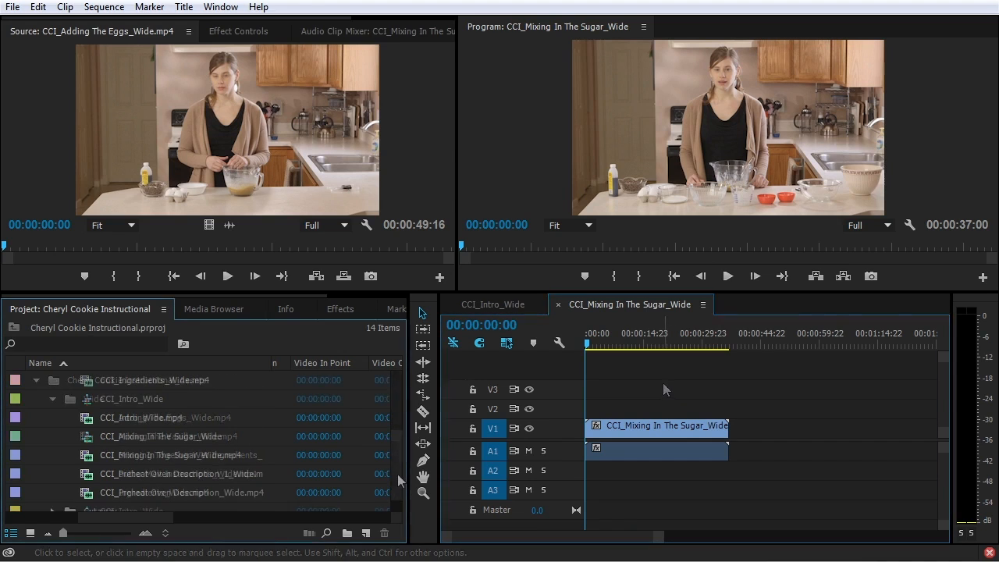
{"action": "left_click", "coordinate": [94, 438]}
Delete the CCI_Mixing In The Sugar_Wide sequence and collapse the Cheryl Cookie Instructional_Assets folder
{"action": "key", "text": "Delete"}
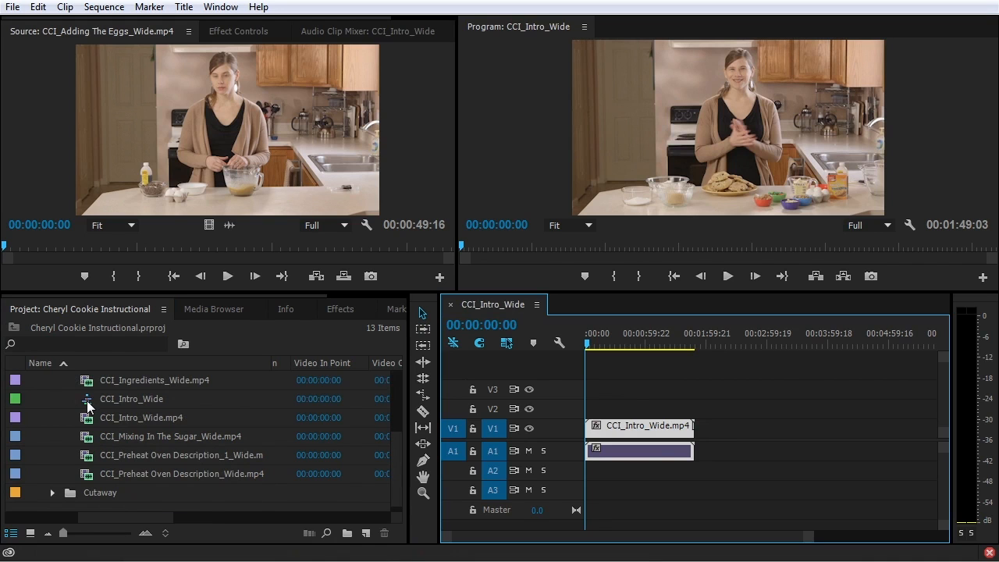
{"action": "left_click", "coordinate": [88, 403]}
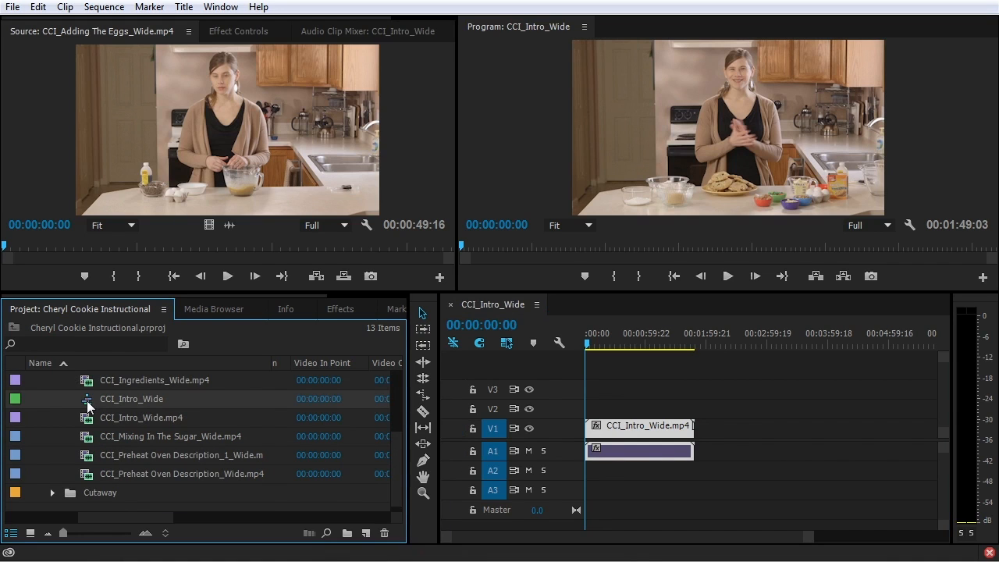
{"action": "scroll", "coordinate": [73, 509], "scroll_direction": "up", "scroll_amount": 5}
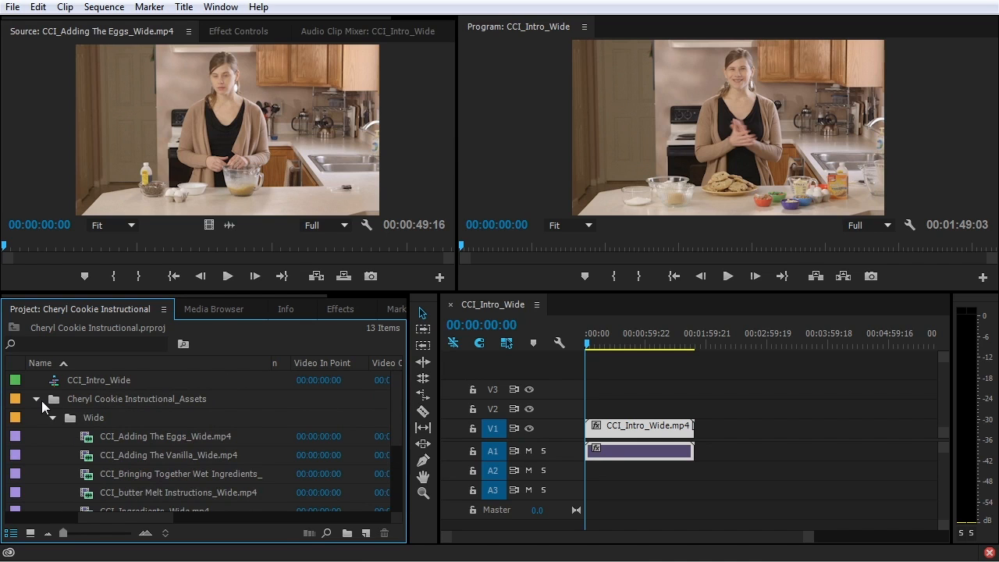
{"action": "left_click", "coordinate": [35, 400]}
Put the CCI_Intro_Wide sequence into a new bin named 'Sequence'
{"action": "left_click", "coordinate": [125, 382]}
{"action": "left_click", "coordinate": [346, 533]}
{"action": "type", "text": "Sequence"}
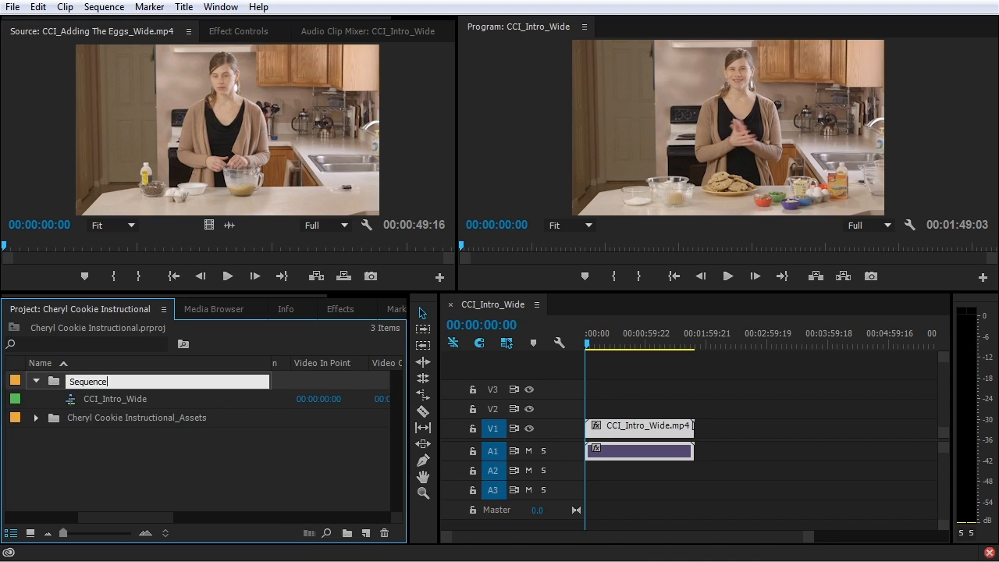
{"action": "left_click", "coordinate": [208, 454]}
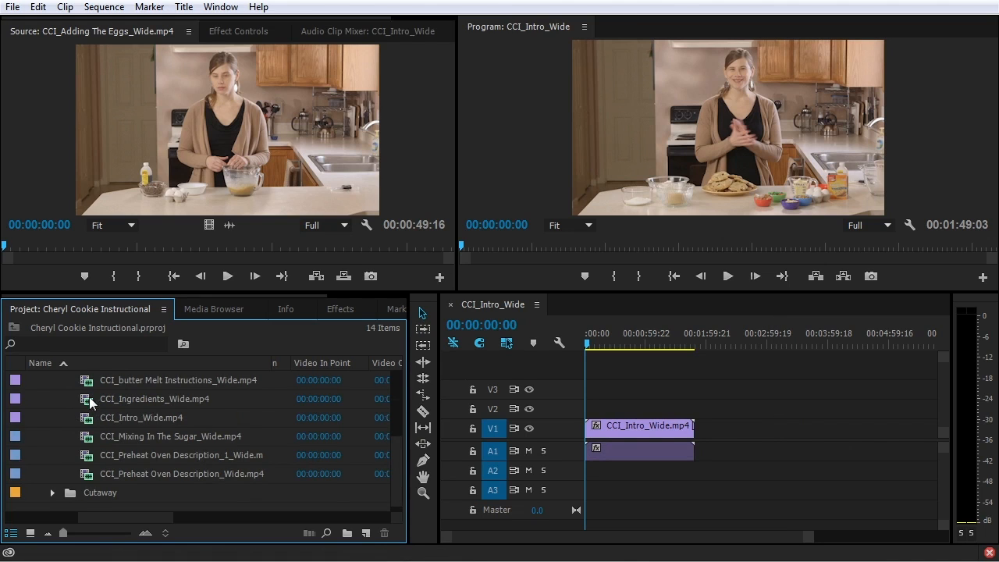
{"action": "scroll", "coordinate": [91, 402], "scroll_direction": "up", "scroll_amount": 2}
{"action": "left_click_drag", "start_coordinate": [90, 404], "coordinate": [722, 435]}
{"action": "left_click_drag", "start_coordinate": [167, 417], "coordinate": [769, 414]}
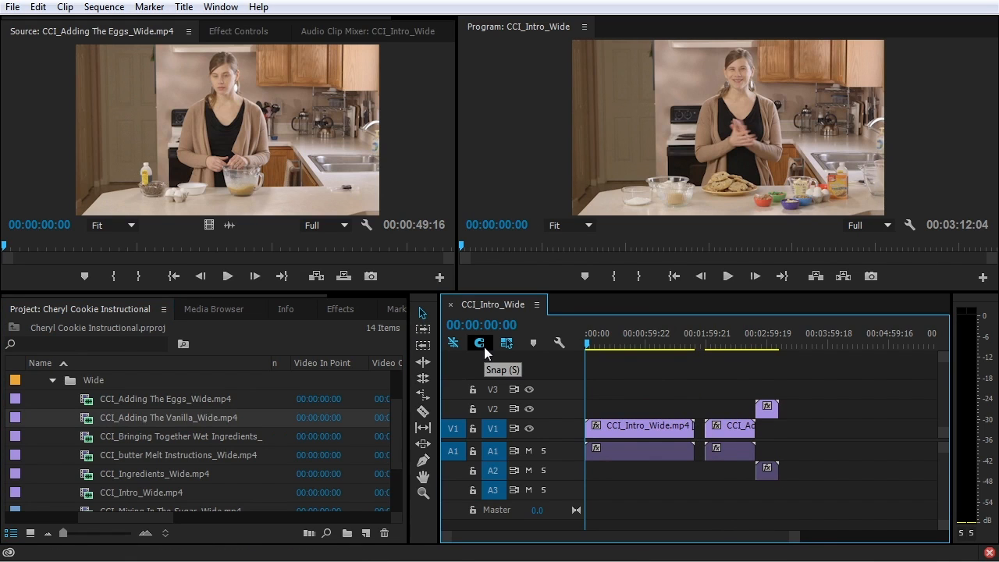
{"action": "left_click_drag", "start_coordinate": [711, 347], "coordinate": [807, 342]}
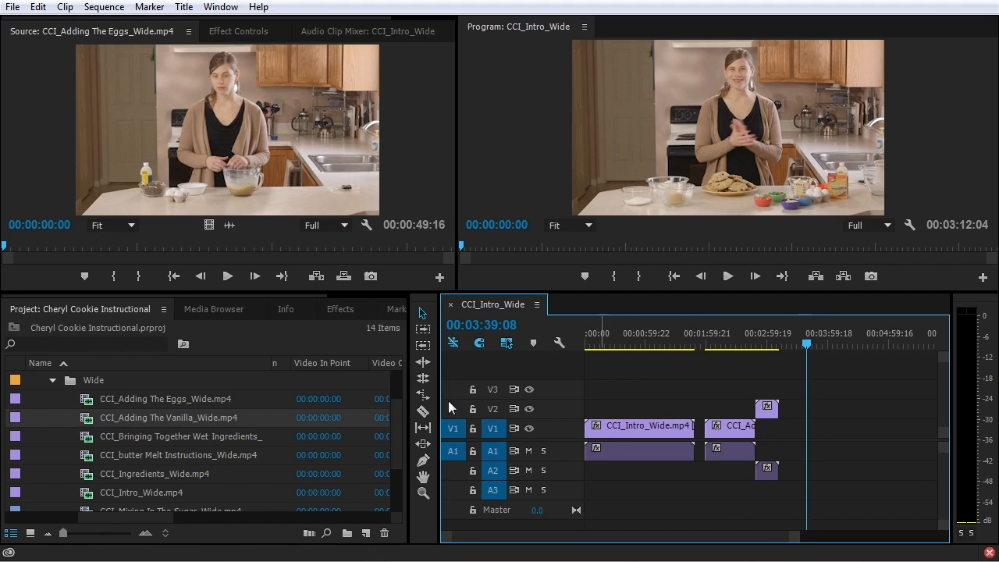
{"action": "left_click_drag", "start_coordinate": [57, 438], "coordinate": [812, 432]}
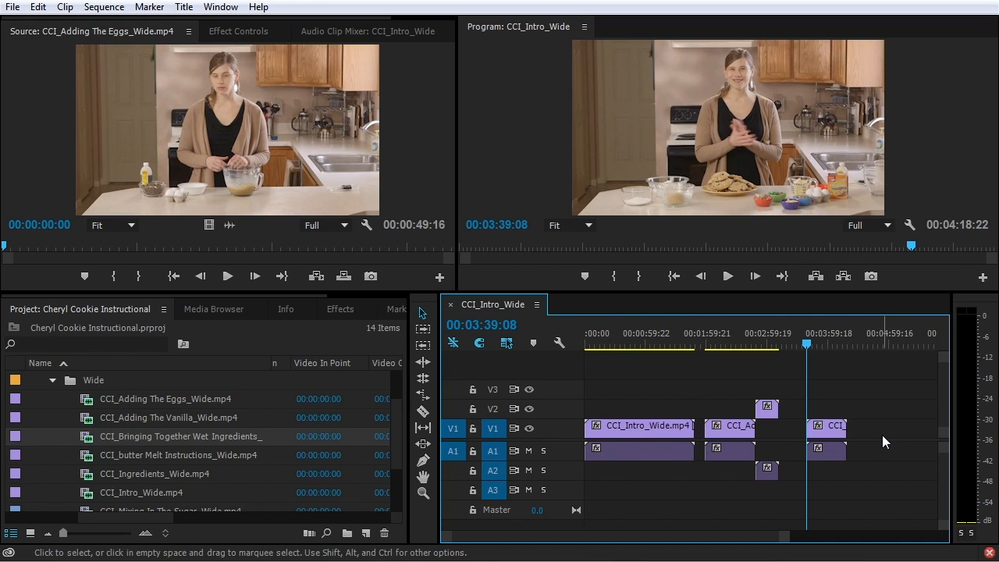
{"action": "left_click_drag", "start_coordinate": [873, 386], "coordinate": [730, 492]}
Add the six clips from Adding The Eggs through Intro to the timeline, then remove them
{"action": "key", "text": "Delete"}
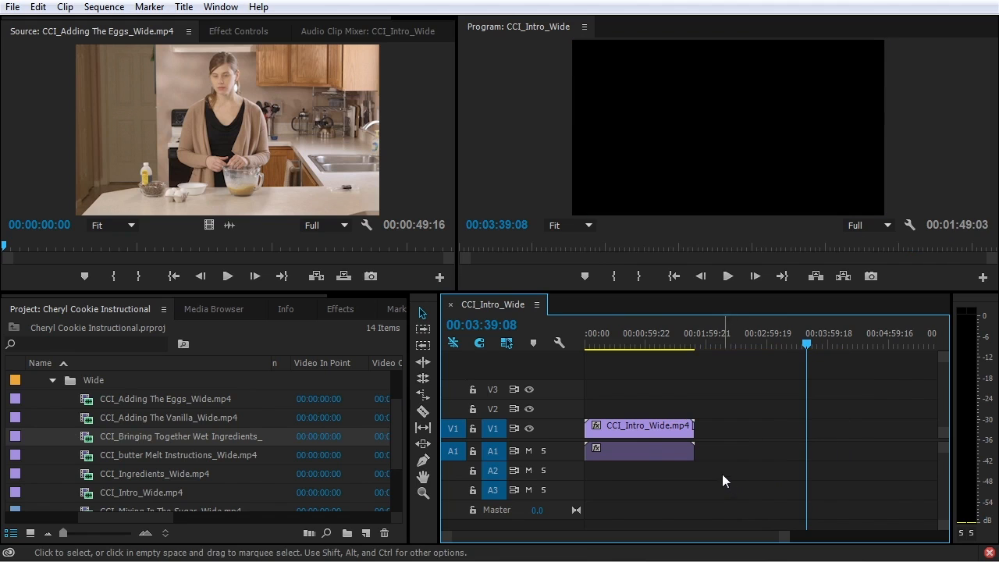
{"action": "left_click", "coordinate": [74, 398]}
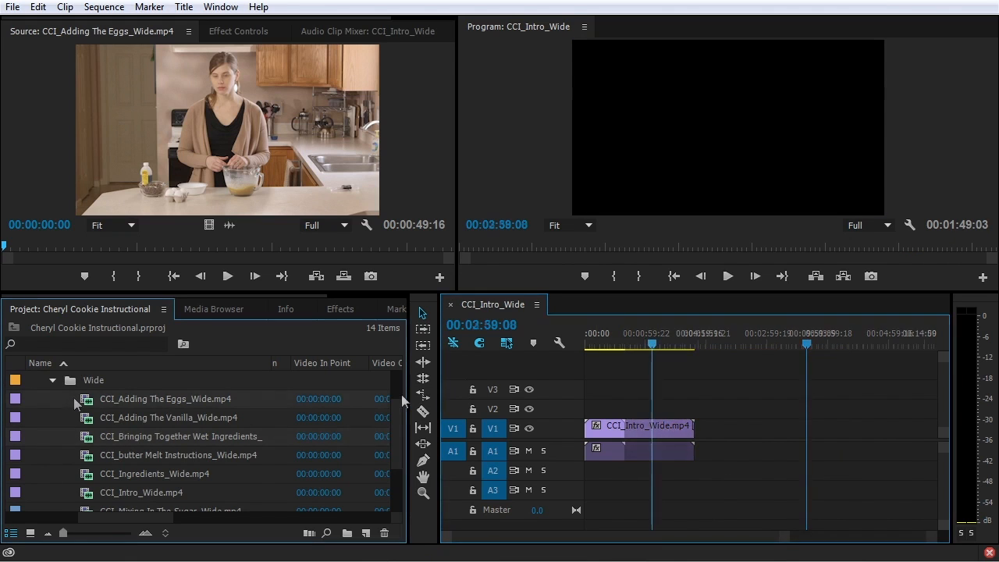
{"action": "left_click", "coordinate": [91, 493], "text": "shift"}
{"action": "left_click_drag", "start_coordinate": [85, 402], "coordinate": [685, 434]}
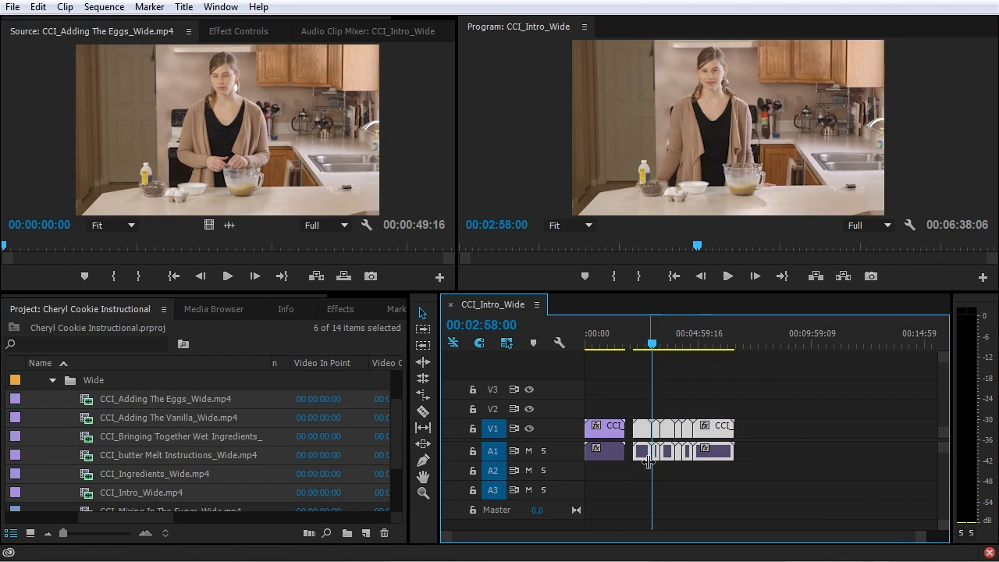
{"action": "key", "text": "Delete"}
Add the Eggs, Wet Ingredients and Ingredients clips to the timeline, then delete them
{"action": "left_click", "coordinate": [64, 434]}
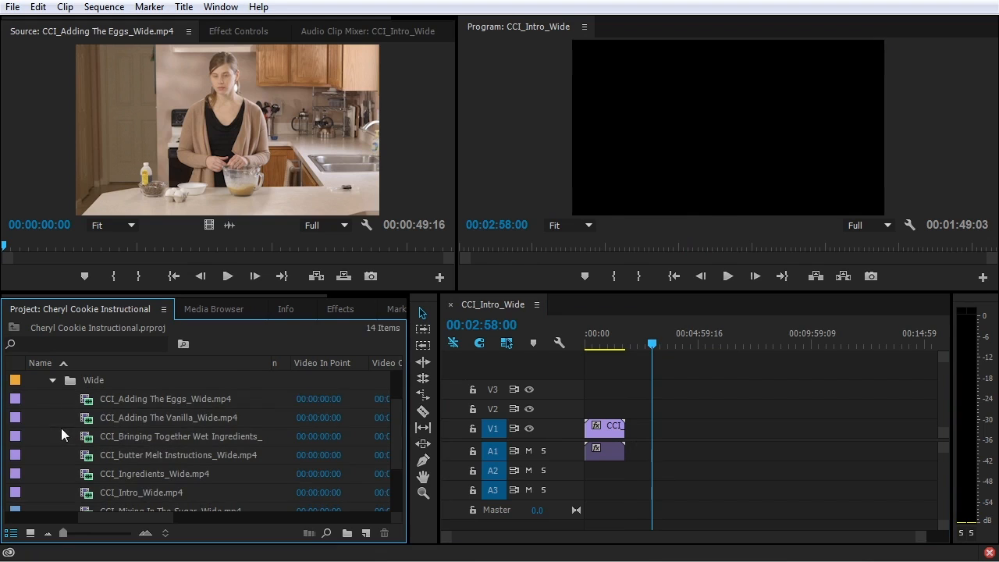
{"action": "left_click", "coordinate": [83, 405]}
{"action": "left_click", "coordinate": [92, 442], "text": "ctrl"}
{"action": "left_click", "coordinate": [93, 476], "text": "ctrl"}
{"action": "left_click_drag", "start_coordinate": [88, 476], "coordinate": [668, 433]}
{"action": "left_click_drag", "start_coordinate": [734, 411], "coordinate": [662, 465]}
{"action": "key", "text": "Delete"}
Open the Wide folder as its own bin and show its clips in Icon View
{"action": "double_click", "coordinate": [55, 394]}
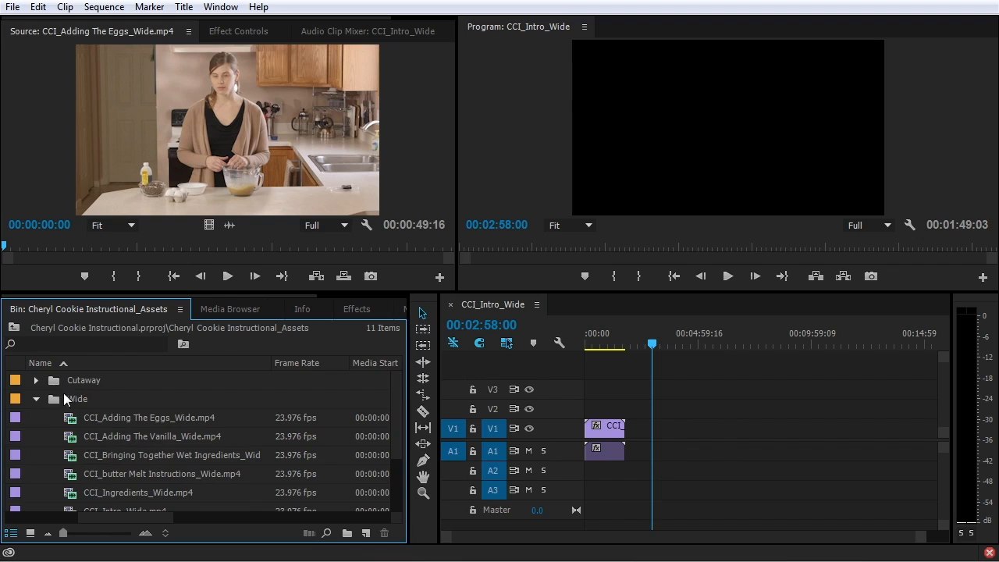
{"action": "double_click", "coordinate": [52, 400]}
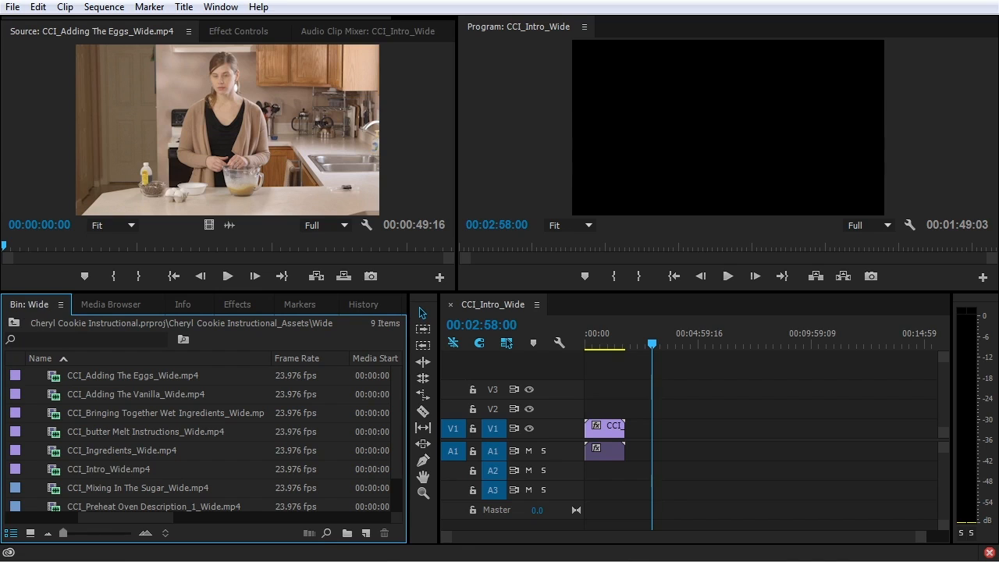
{"action": "left_click", "coordinate": [13, 322]}
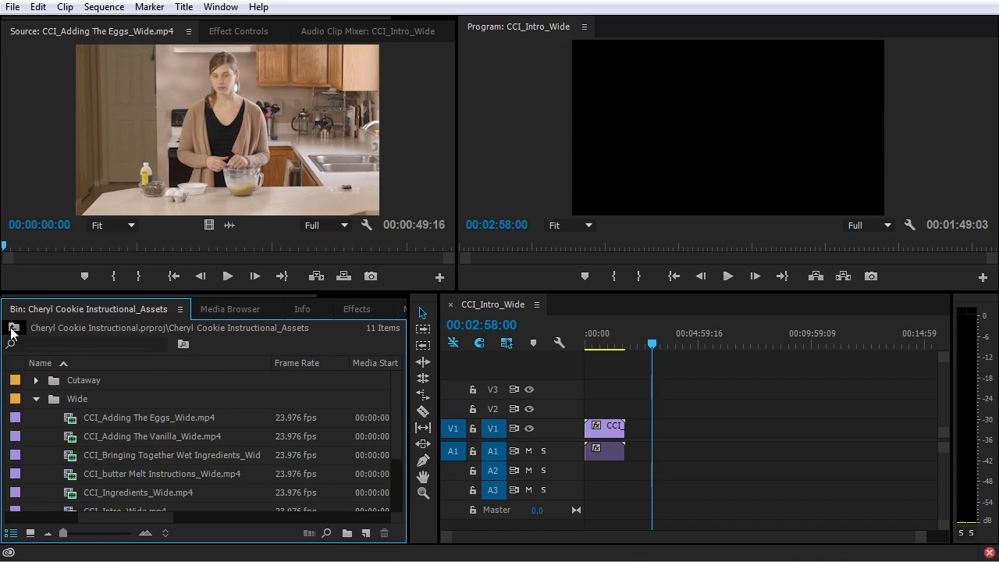
{"action": "left_click", "coordinate": [53, 402]}
{"action": "double_click", "coordinate": [53, 401]}
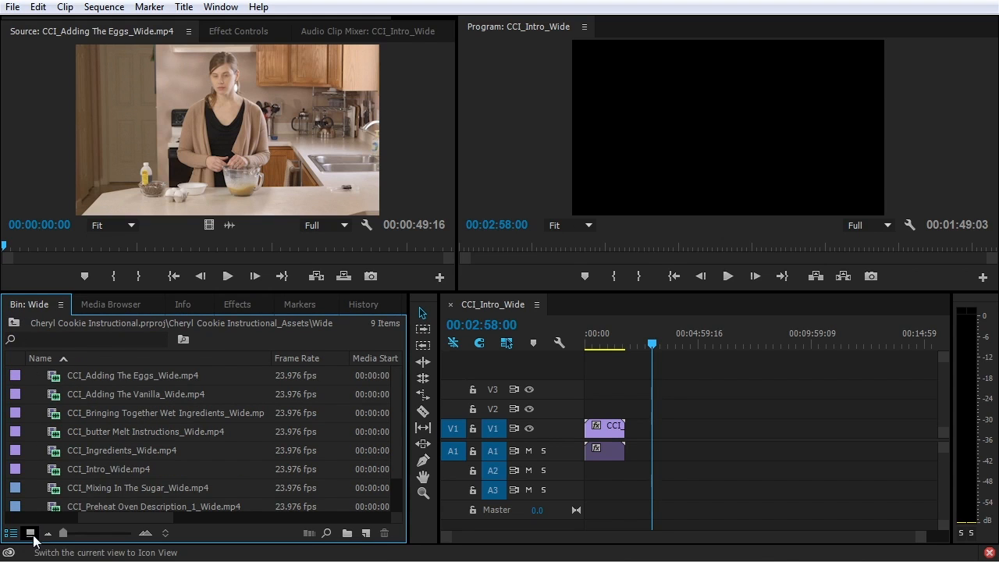
{"action": "left_click", "coordinate": [30, 533]}
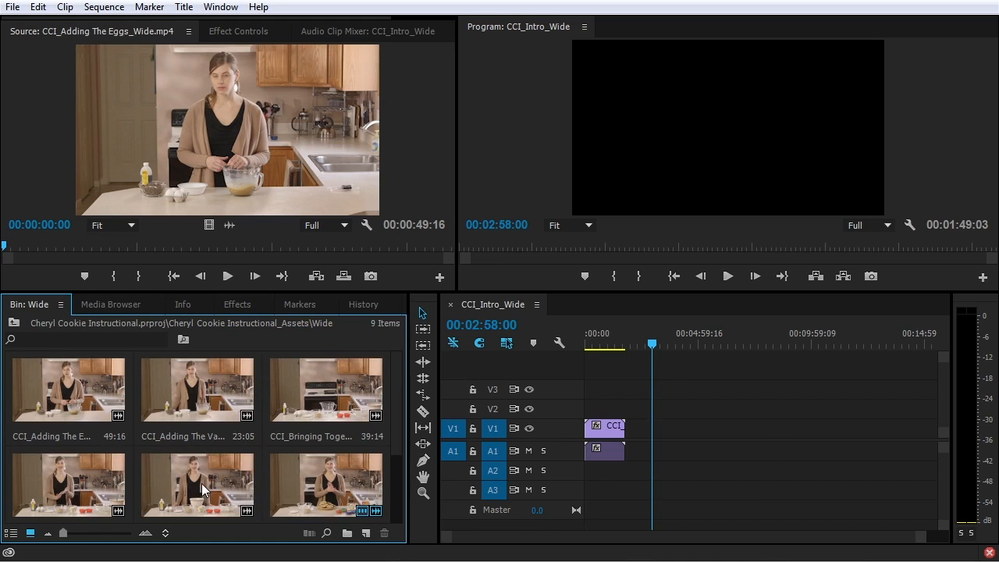
Reorder the Wide bin so CCI_Intro_Wide, Preheat Oven and butter Melt come first
{"action": "left_click_drag", "start_coordinate": [293, 291], "coordinate": [304, 210]}
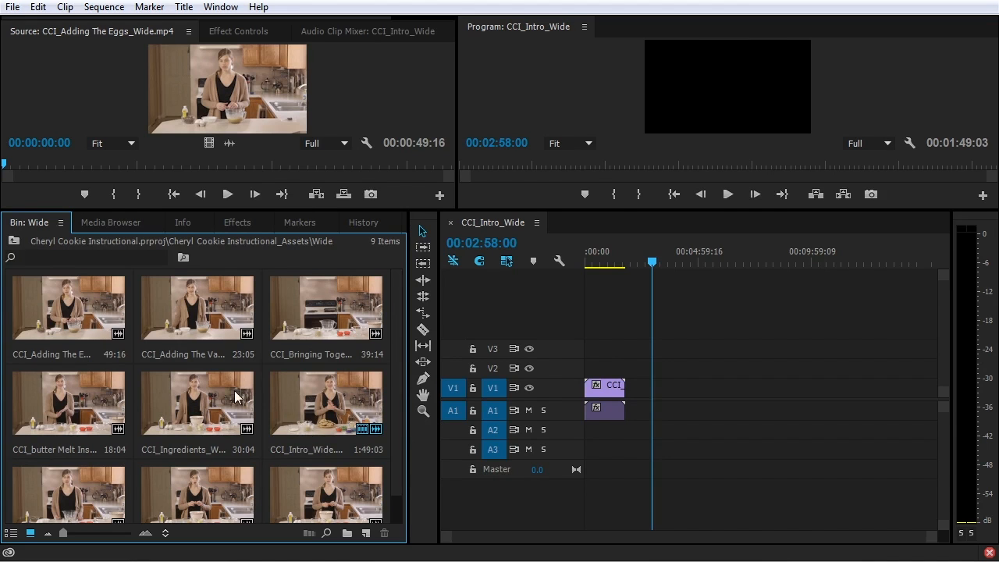
{"action": "left_click_drag", "start_coordinate": [319, 414], "coordinate": [63, 345]}
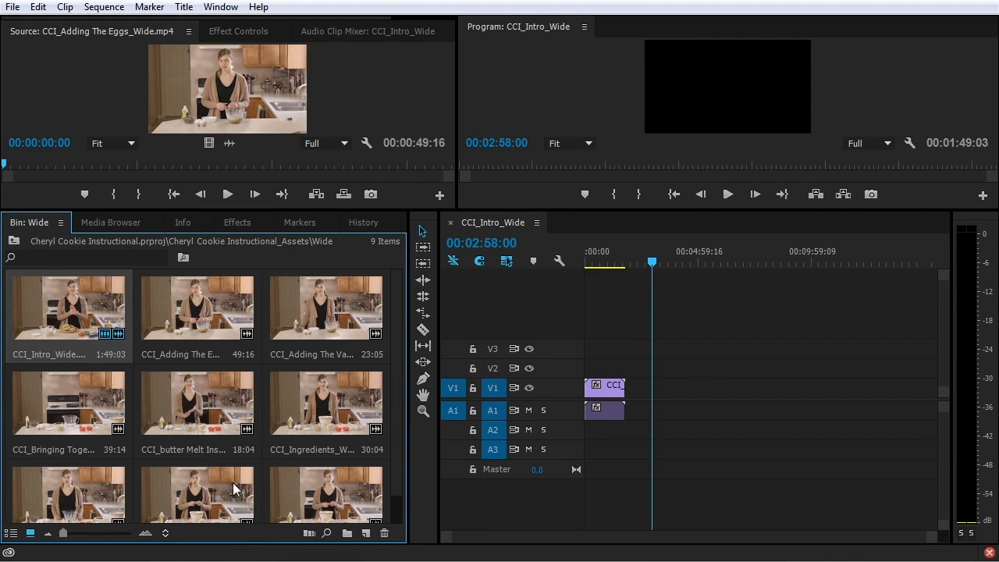
{"action": "scroll", "coordinate": [188, 487], "scroll_direction": "down", "scroll_amount": 1}
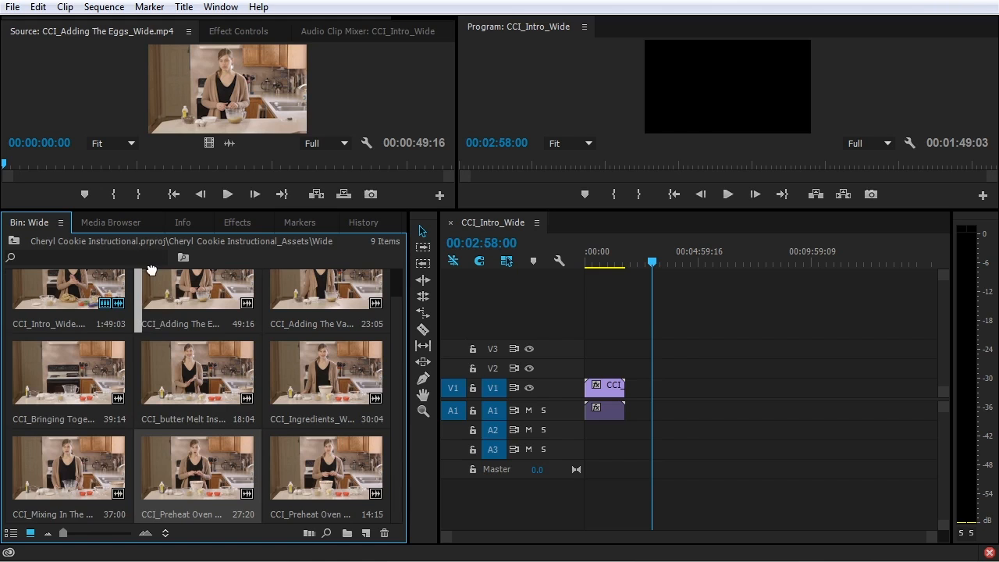
{"action": "scroll", "coordinate": [153, 271], "scroll_direction": "up", "scroll_amount": 1}
{"action": "left_click_drag", "start_coordinate": [152, 271], "coordinate": [148, 320]}
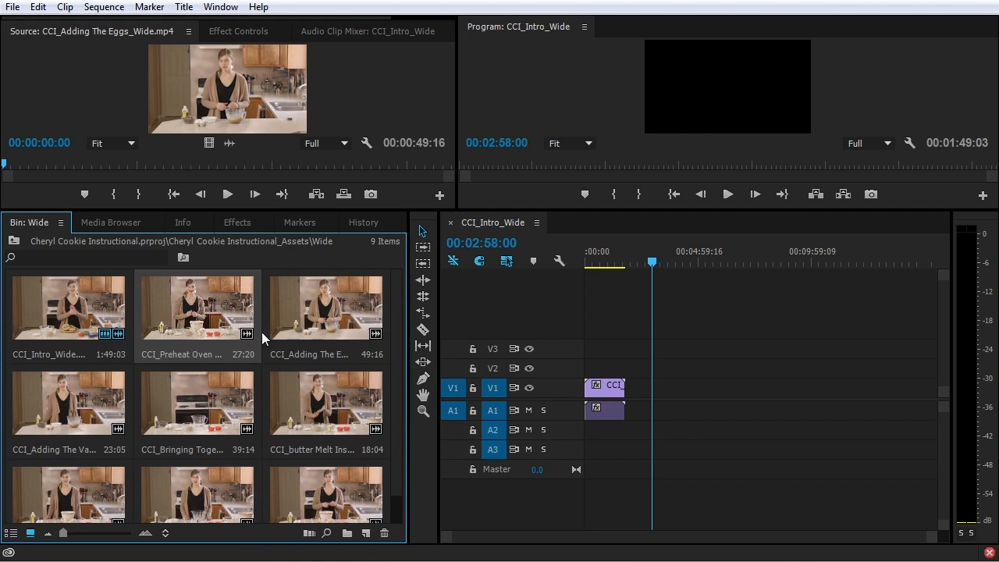
{"action": "left_click_drag", "start_coordinate": [334, 429], "coordinate": [298, 355]}
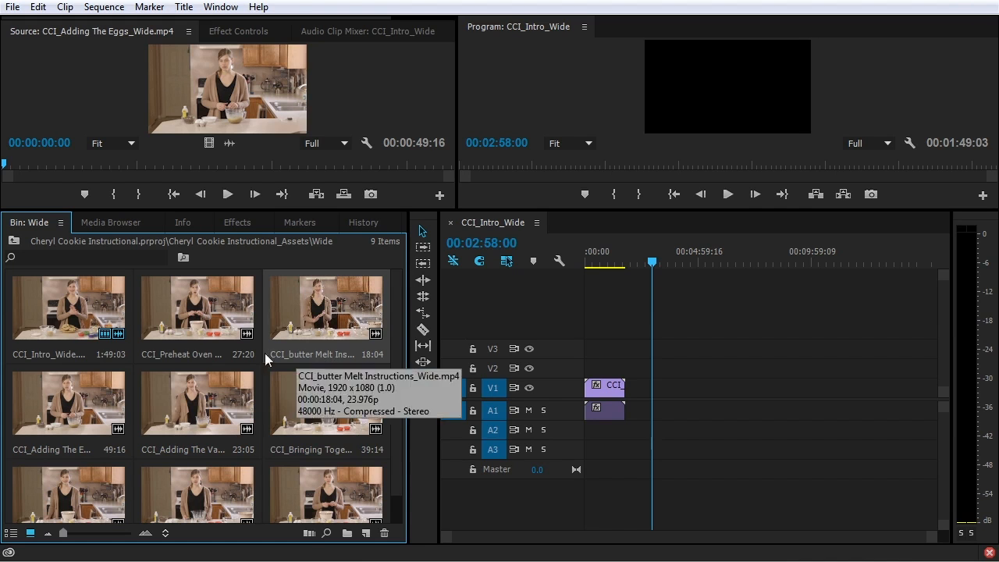
Edit the Intro, Preheat Oven and butter Melt clips into the timeline at the playhead
{"action": "left_click", "coordinate": [84, 326]}
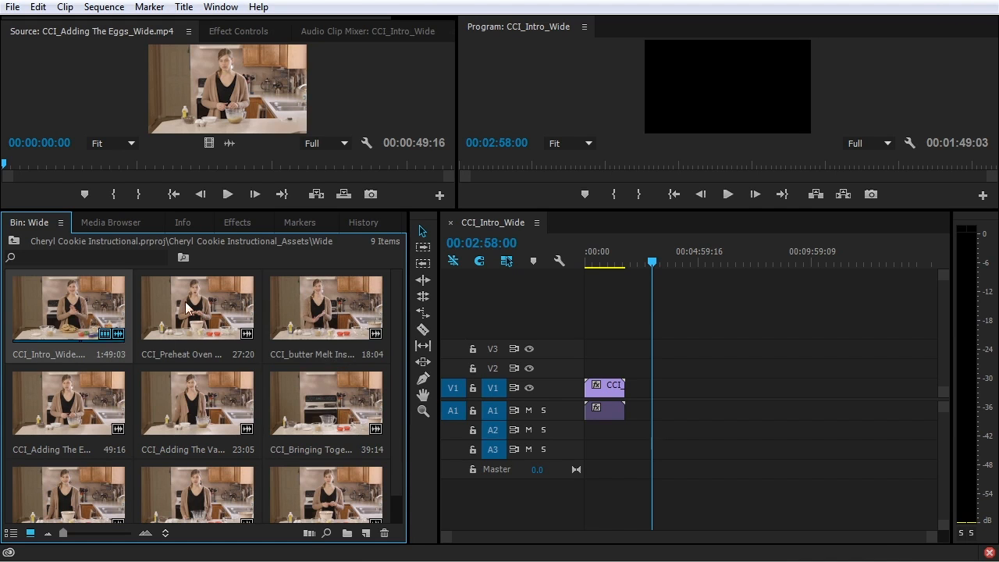
{"action": "left_click", "coordinate": [199, 314], "text": "ctrl"}
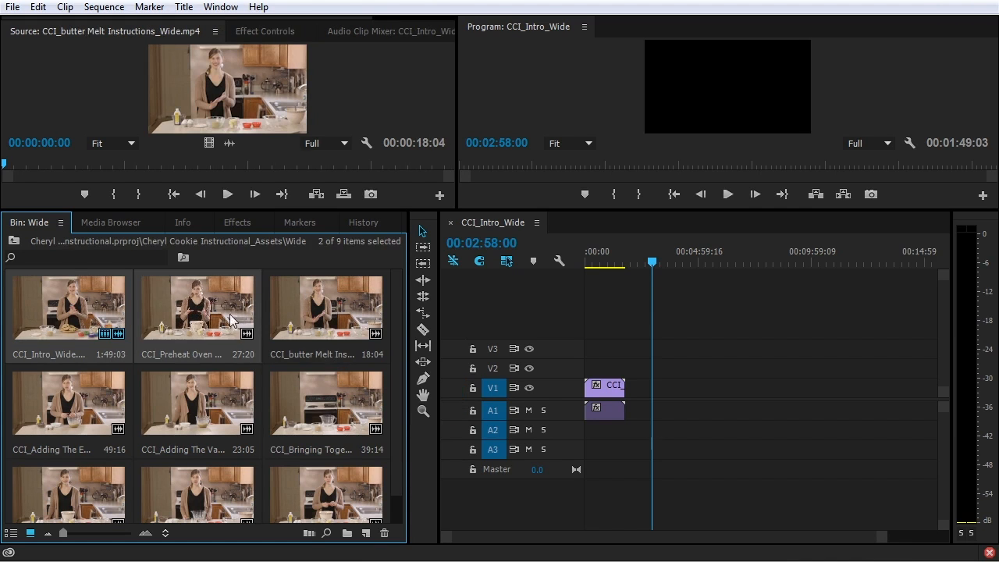
{"action": "left_click", "coordinate": [303, 324], "text": "ctrl"}
{"action": "left_click_drag", "start_coordinate": [598, 366], "coordinate": [675, 392]}
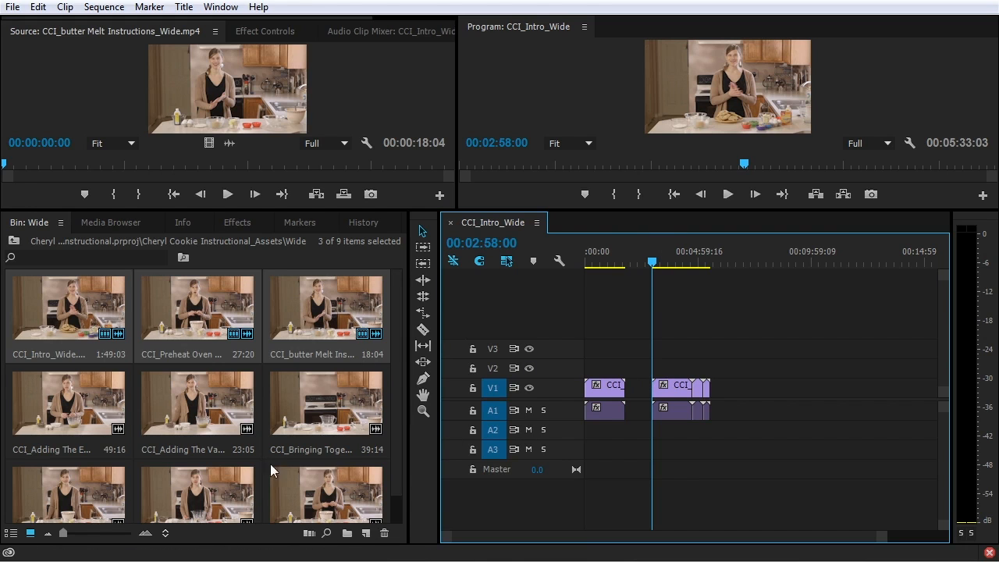
Sort the Wide bin by Name, then switch back to User Order
{"action": "left_click", "coordinate": [166, 535]}
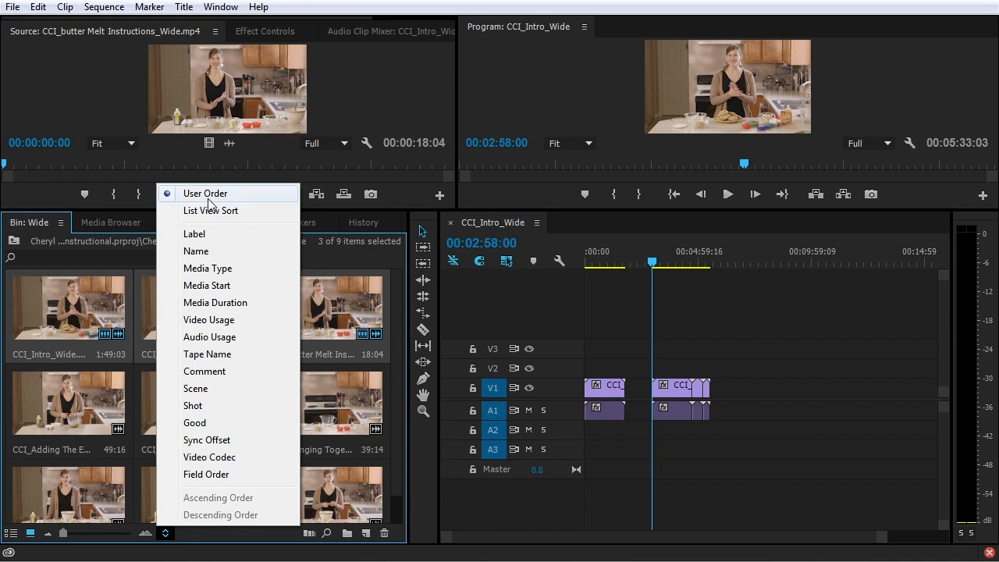
{"action": "left_click", "coordinate": [246, 251]}
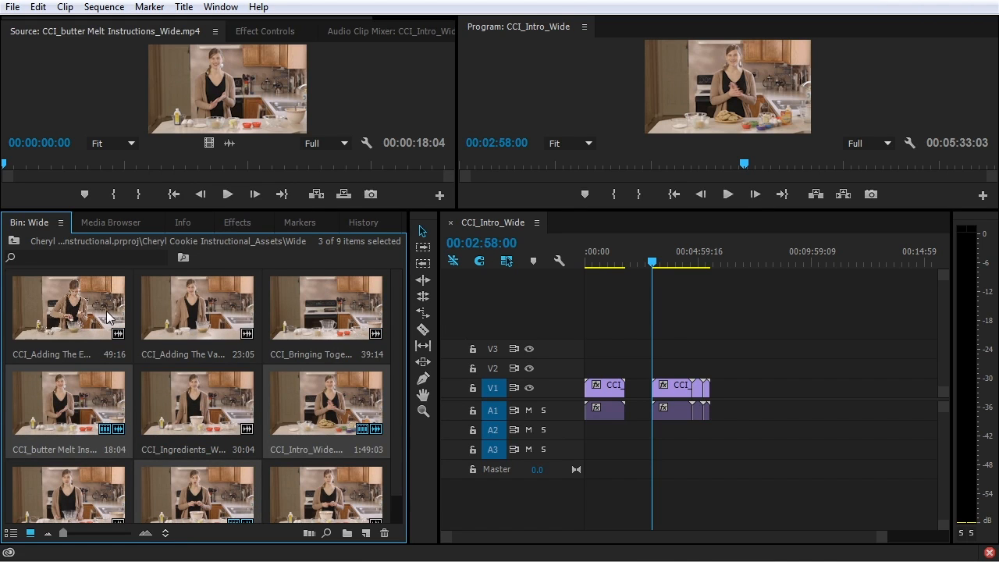
{"action": "left_click", "coordinate": [166, 534]}
{"action": "left_click", "coordinate": [239, 195]}
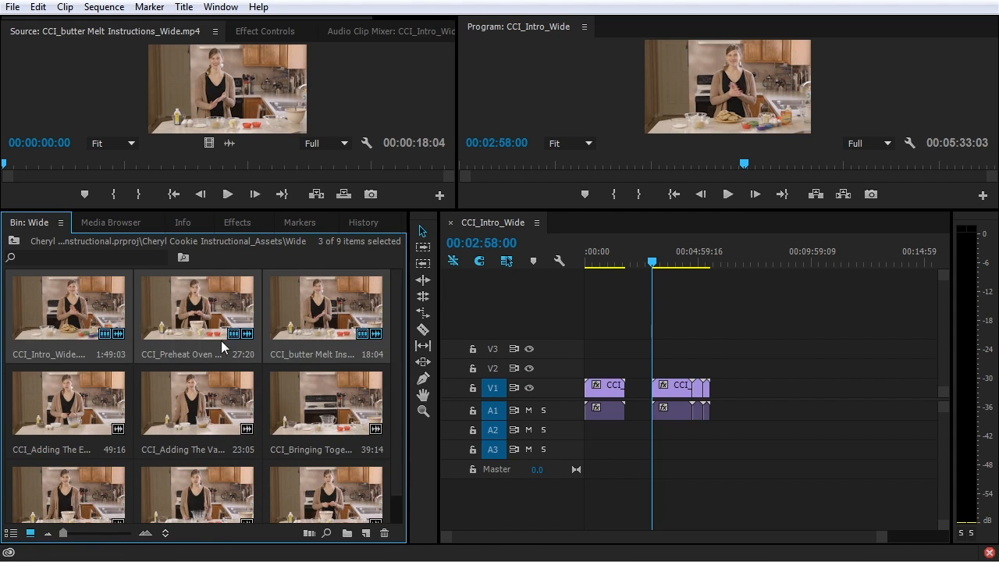
Delete the three clips just added at 00:02:58:00 from V1/A1
{"action": "mouse_move", "coordinate": [92, 348]}
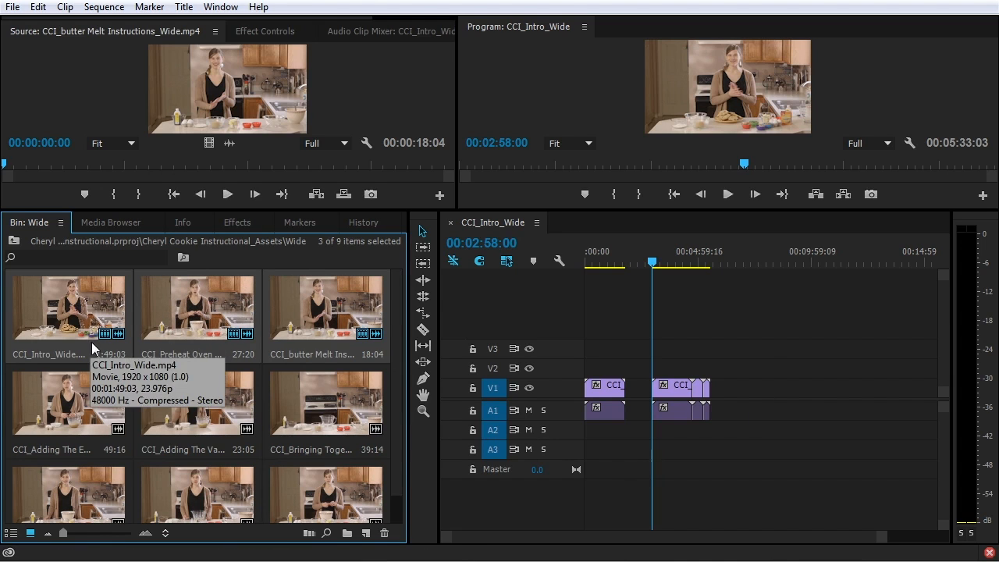
{"action": "left_click_drag", "start_coordinate": [790, 349], "coordinate": [656, 443]}
{"action": "key", "text": "Delete"}
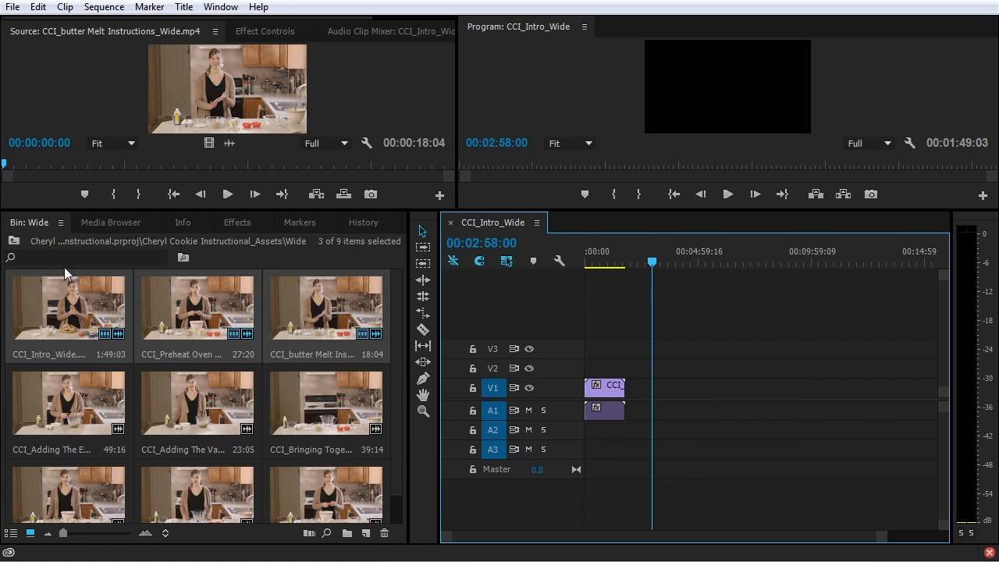
Go up to the project's top level and show its folders in List View
{"action": "left_click", "coordinate": [24, 239]}
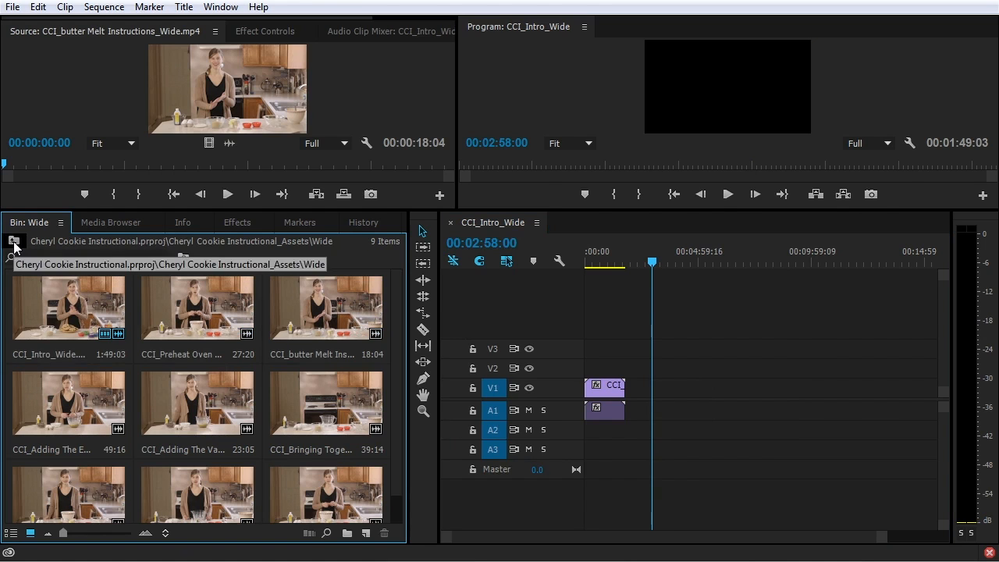
{"action": "left_click", "coordinate": [14, 245]}
{"action": "left_click", "coordinate": [14, 245]}
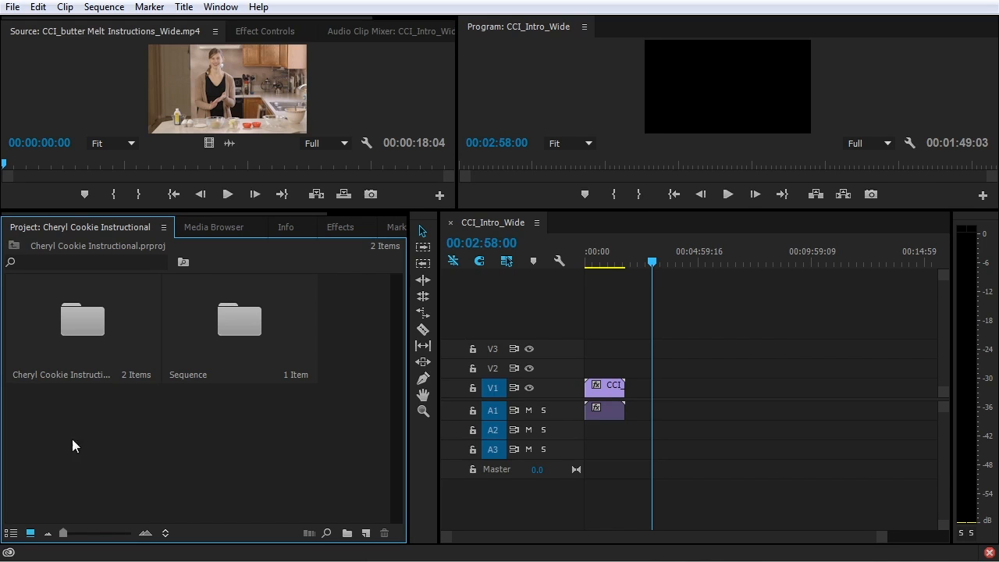
{"action": "left_click", "coordinate": [11, 533]}
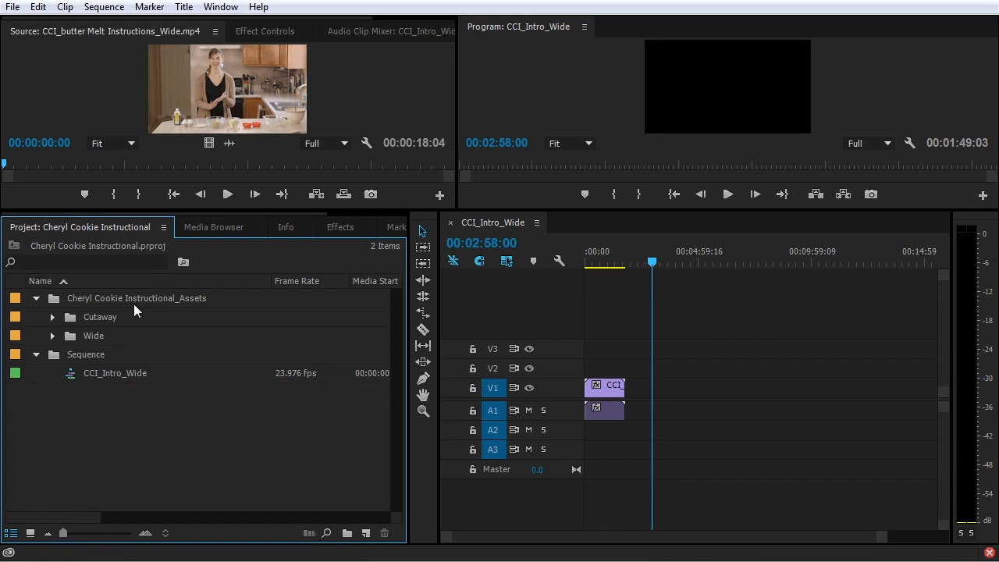
Float the Wide bin, dock it as a tab beside the Project panel, and return to the folder list
{"action": "double_click", "coordinate": [71, 336]}
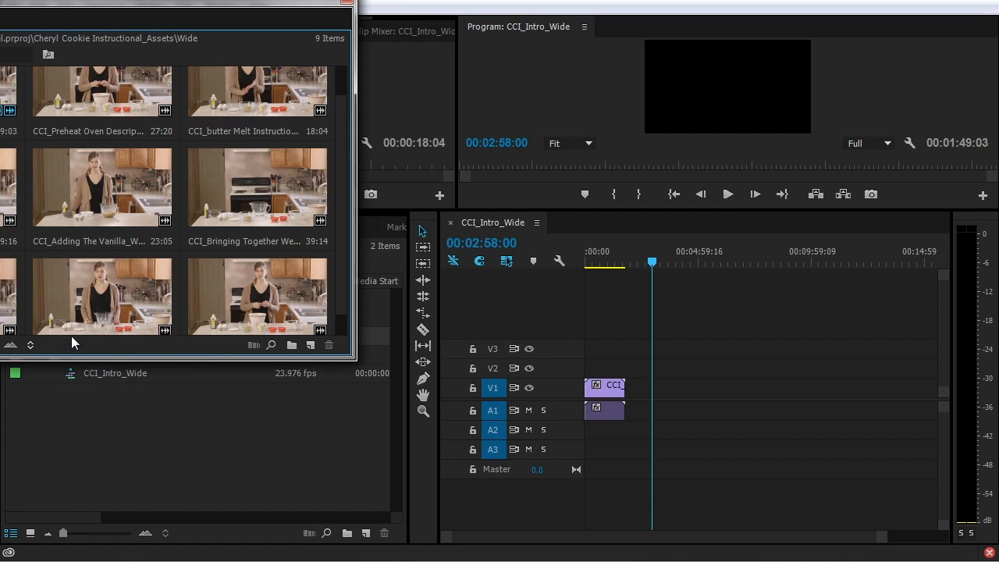
{"action": "left_click_drag", "start_coordinate": [84, 6], "coordinate": [491, 148]}
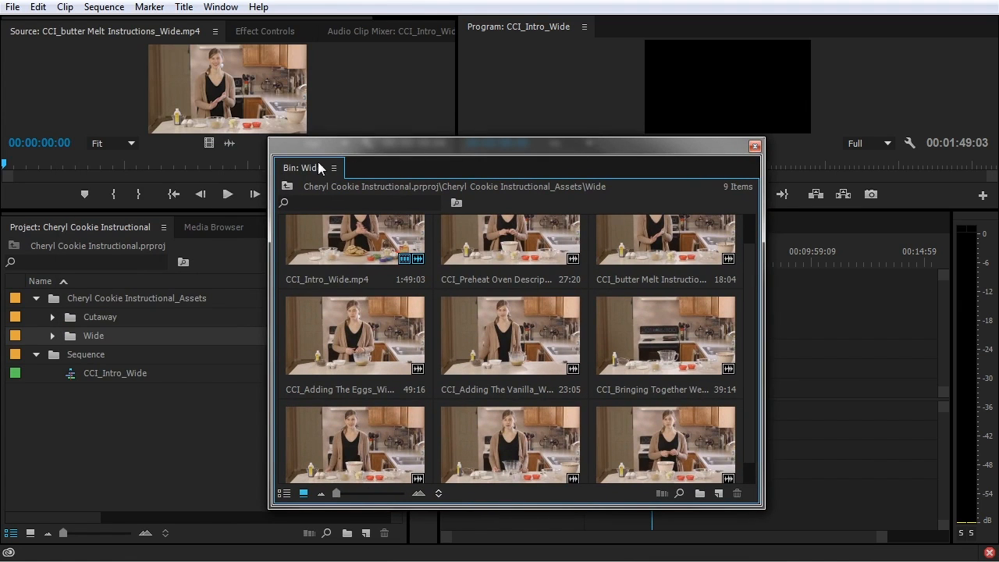
{"action": "left_click_drag", "start_coordinate": [321, 174], "coordinate": [169, 231]}
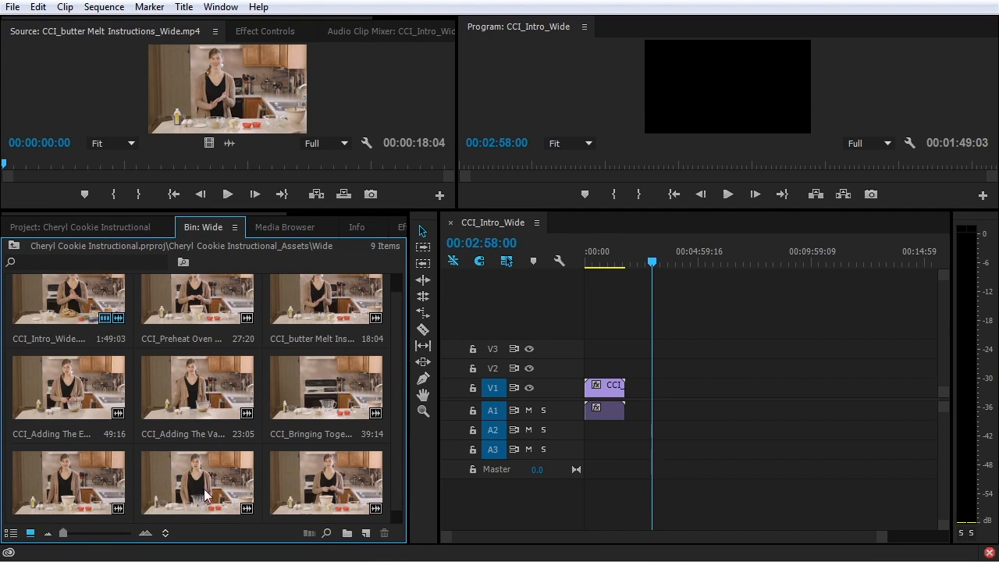
{"action": "scroll", "coordinate": [104, 326], "scroll_direction": "up", "scroll_amount": 1}
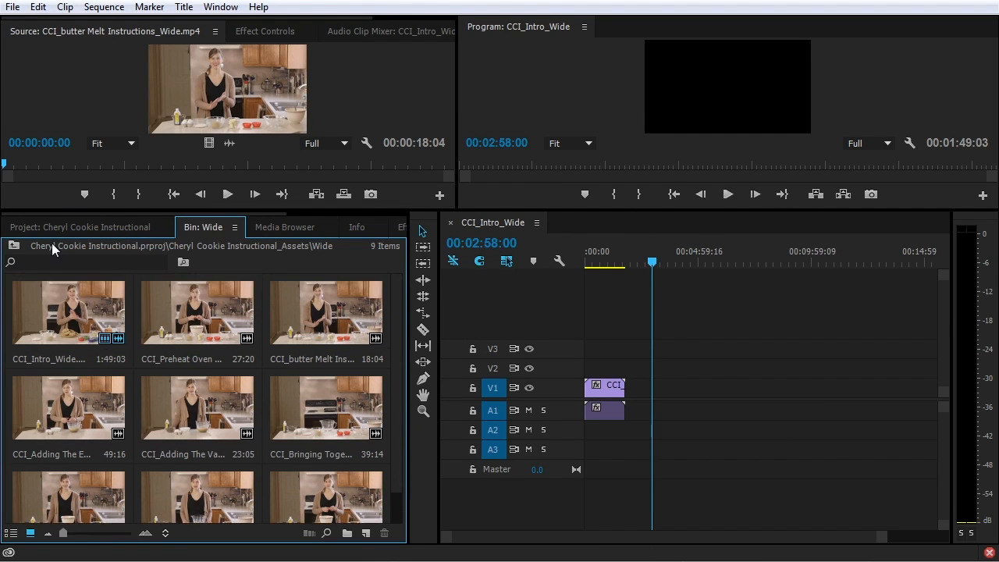
{"action": "left_click", "coordinate": [87, 228]}
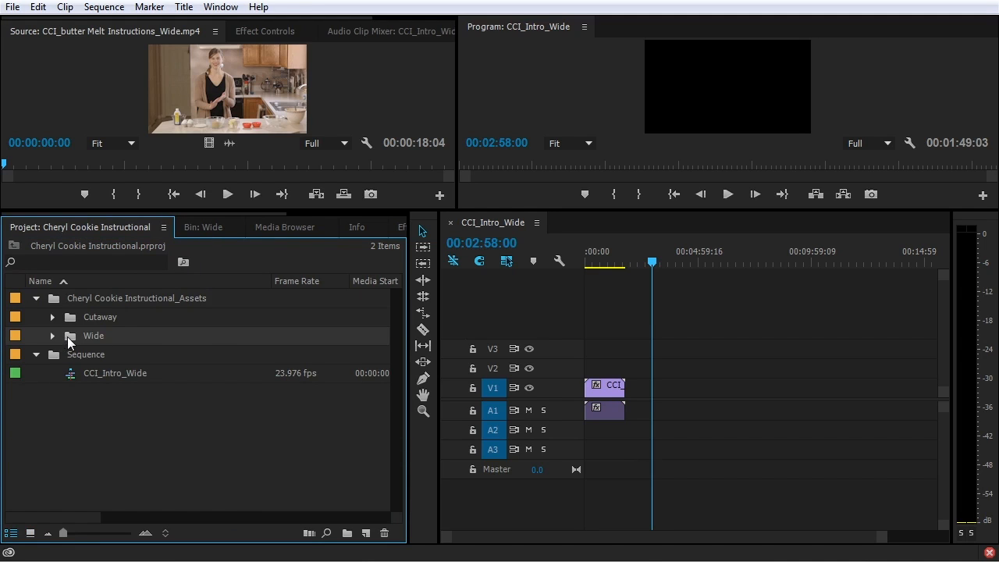
Float the Cutaway bin, set it to Icon View, and dock it beside the Wide bin tab
{"action": "left_click", "coordinate": [205, 227]}
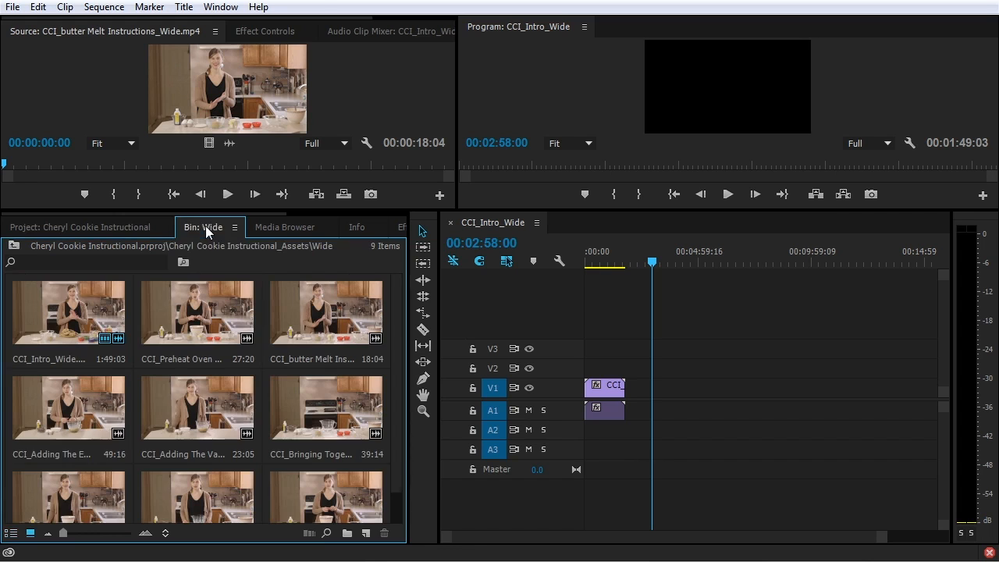
{"action": "left_click", "coordinate": [148, 230]}
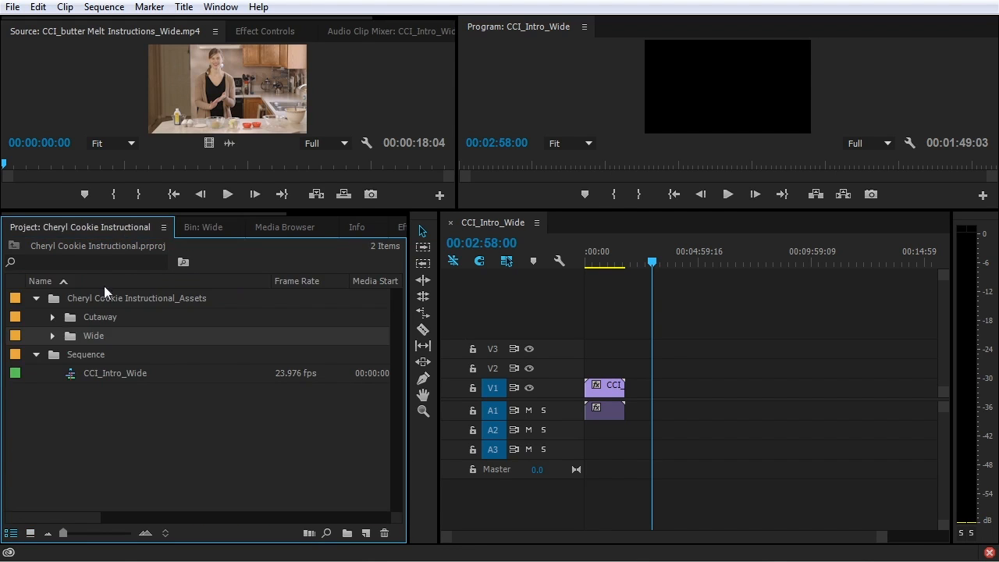
{"action": "double_click", "coordinate": [67, 316]}
{"action": "left_click_drag", "start_coordinate": [34, 35], "coordinate": [404, 111]}
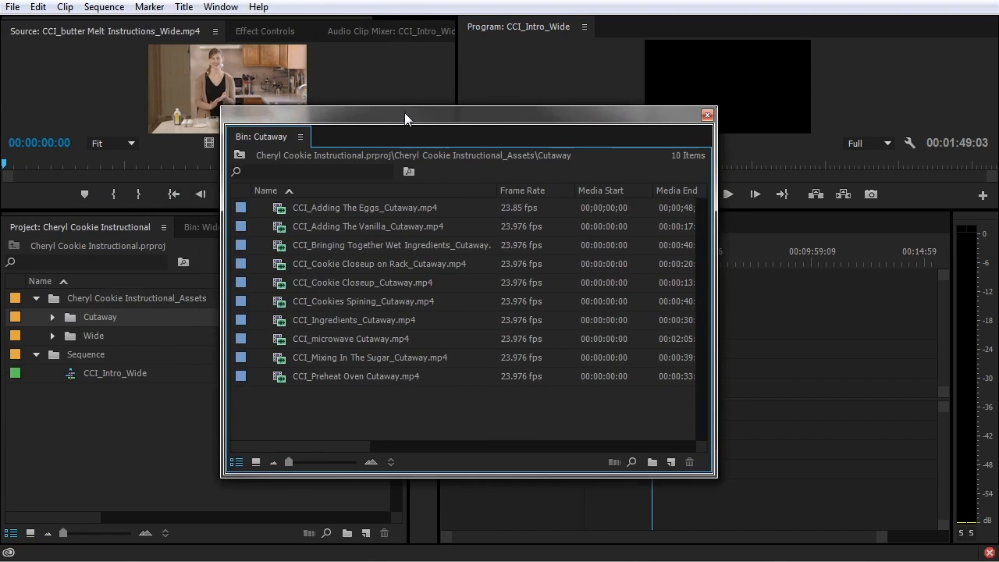
{"action": "left_click", "coordinate": [255, 462]}
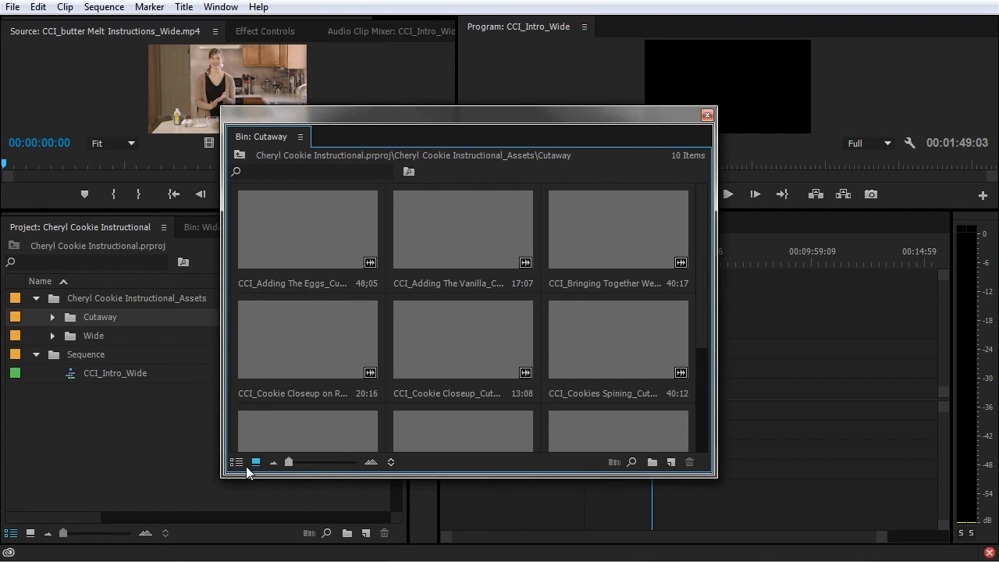
{"action": "left_click_drag", "start_coordinate": [274, 137], "coordinate": [230, 233]}
Check the Wide and Cutaway bin tabs, selecting the first Cutaway clip, then return to the Project tab
{"action": "left_click", "coordinate": [206, 231]}
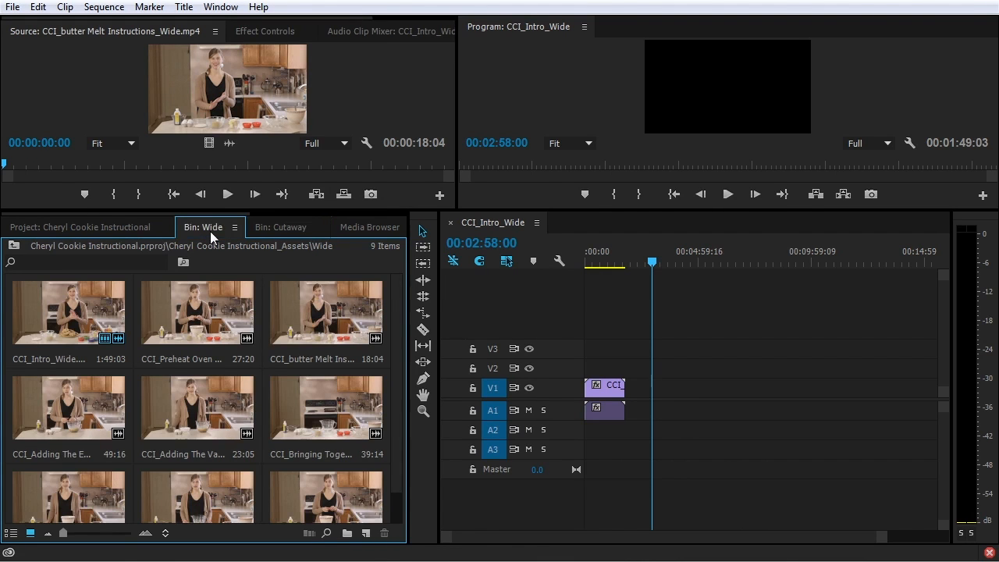
{"action": "left_click", "coordinate": [275, 226]}
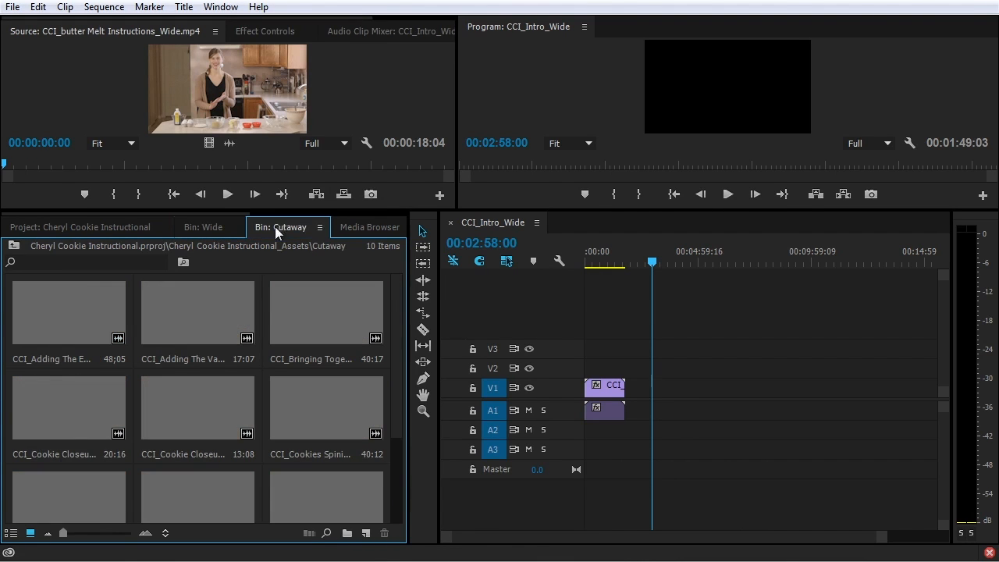
{"action": "left_click", "coordinate": [93, 333]}
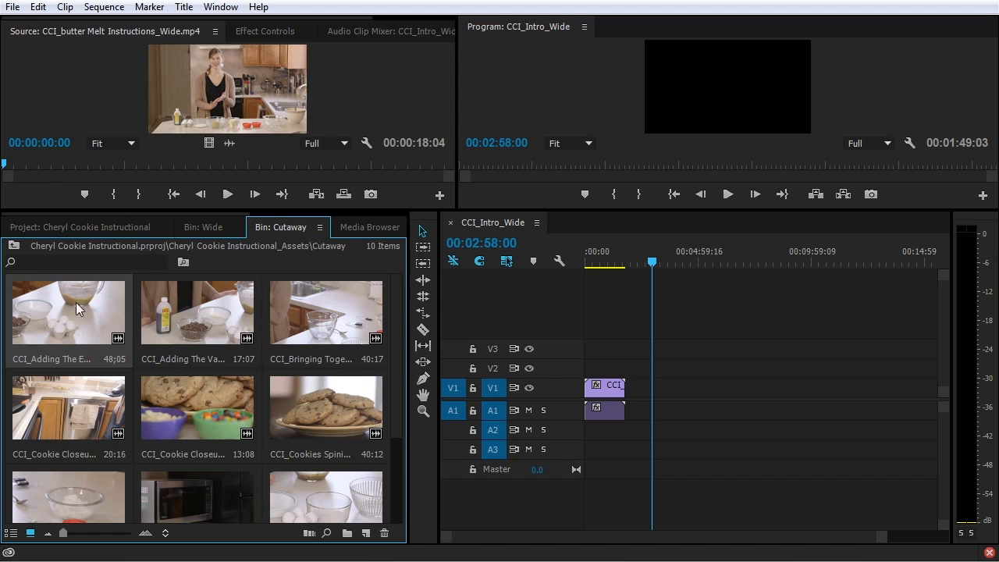
{"action": "scroll", "coordinate": [302, 379], "scroll_direction": "down", "scroll_amount": 3}
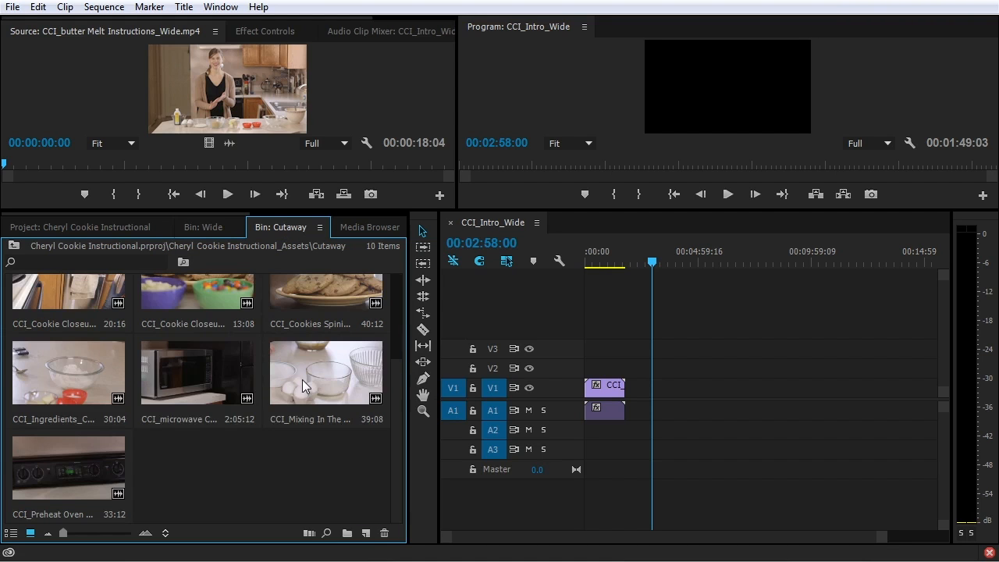
{"action": "scroll", "coordinate": [302, 379], "scroll_direction": "up", "scroll_amount": 3}
{"action": "left_click", "coordinate": [205, 225]}
{"action": "left_click", "coordinate": [156, 227]}
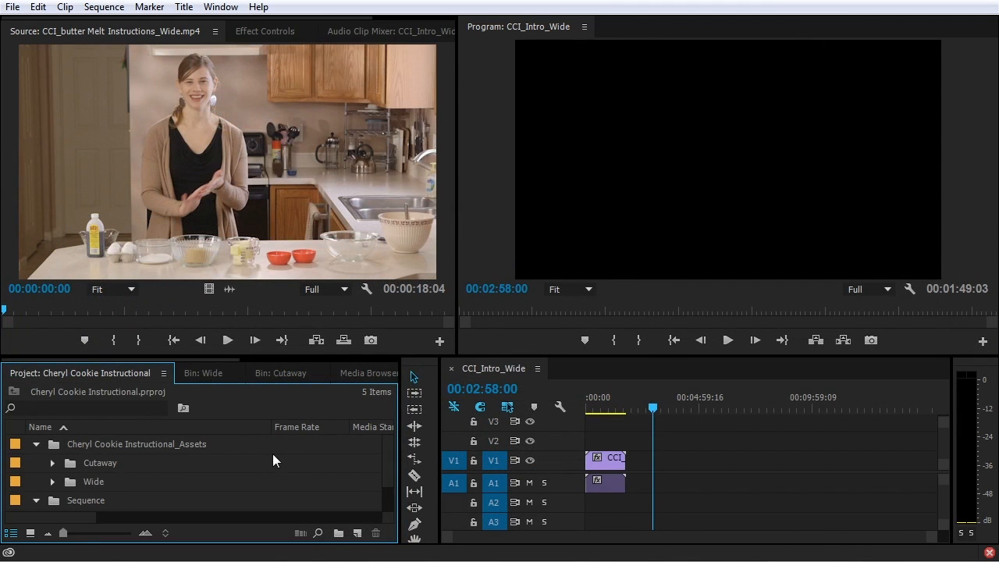
Load CCI_Adding The Eggs_Cutaway.mp4, test-edit it and its video/audio onto V1/A1, then delete the test clips
{"action": "left_click", "coordinate": [53, 463]}
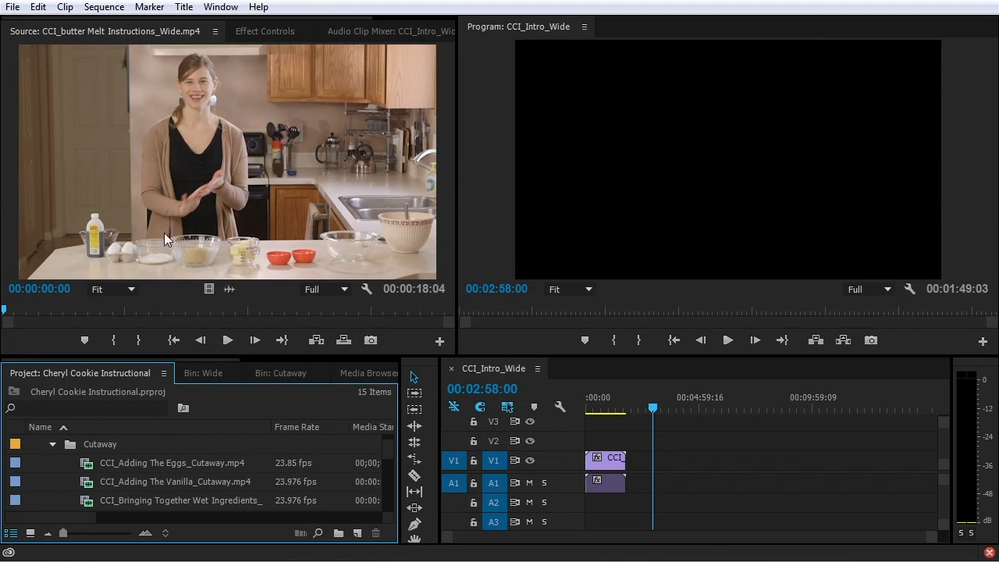
{"action": "double_click", "coordinate": [88, 463]}
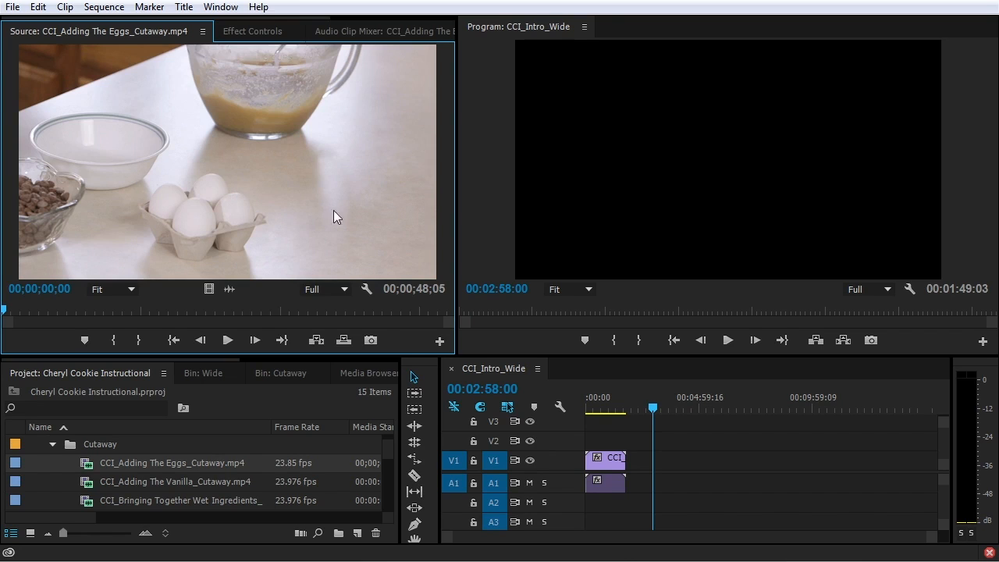
{"action": "left_click_drag", "start_coordinate": [125, 136], "coordinate": [655, 494]}
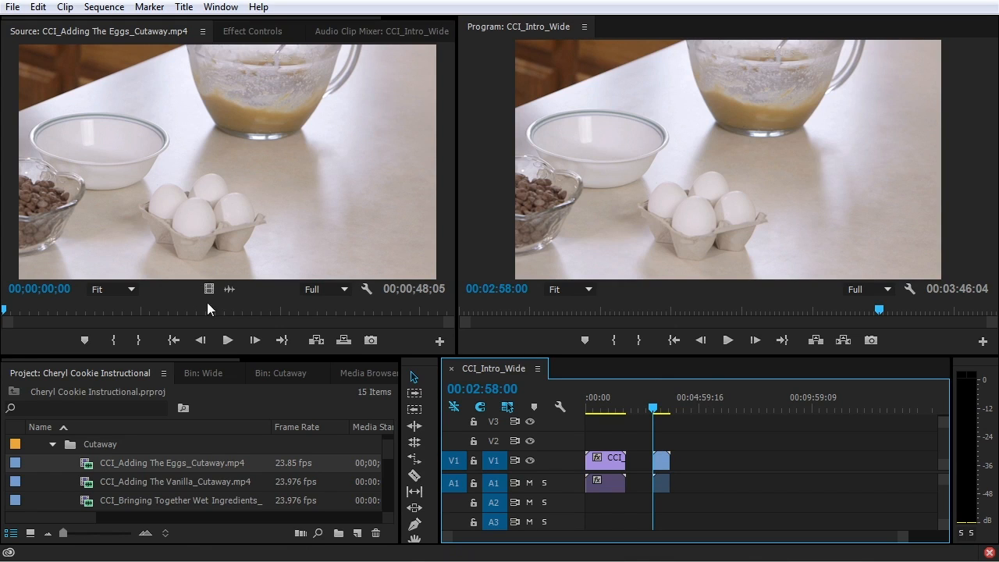
{"action": "left_click_drag", "start_coordinate": [208, 290], "coordinate": [684, 460]}
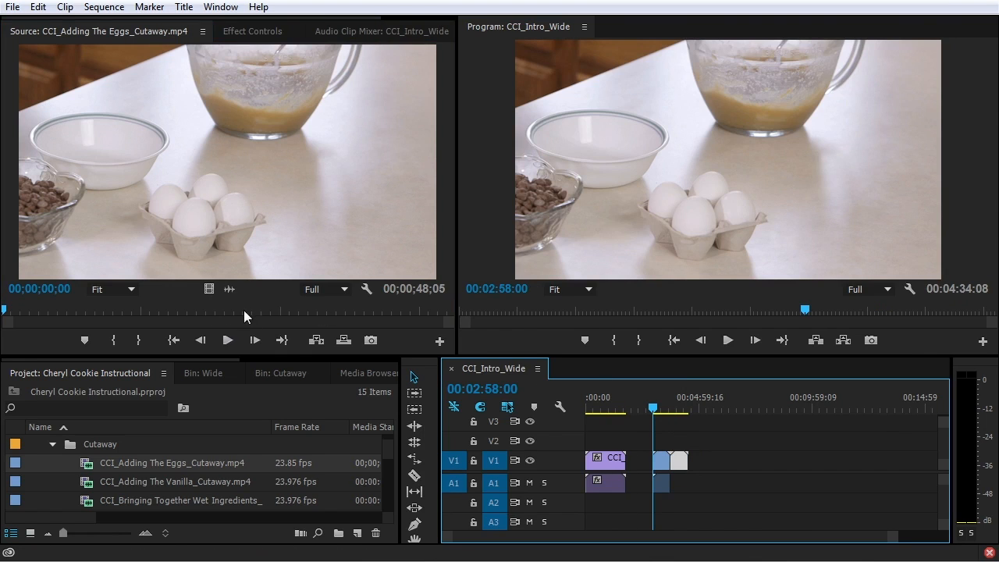
{"action": "left_click_drag", "start_coordinate": [231, 290], "coordinate": [691, 489]}
{"action": "left_click_drag", "start_coordinate": [726, 448], "coordinate": [655, 488]}
{"action": "key", "text": "Delete"}
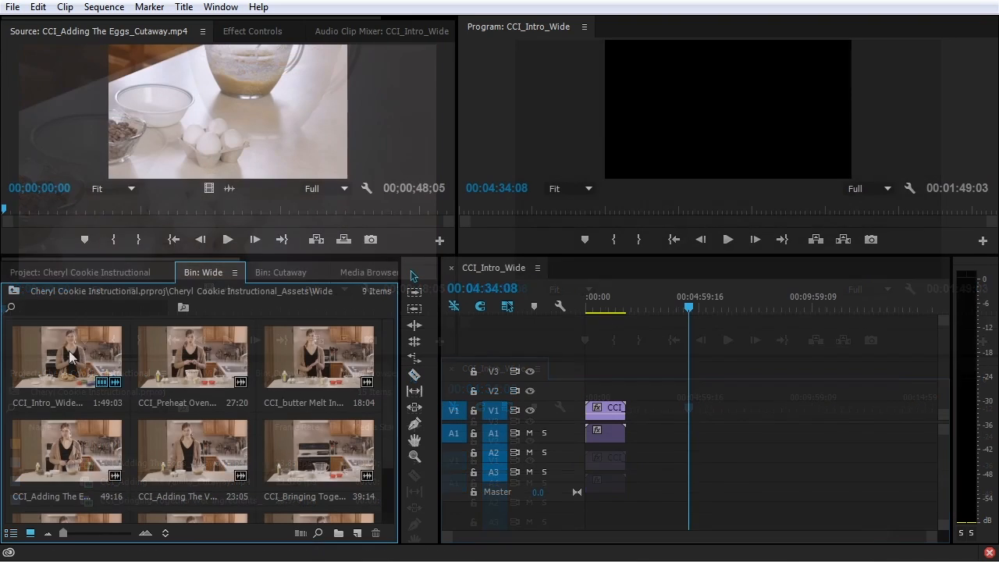
Automate eight selected Wide clips into CCI_Intro_Wide using Selection Order
{"action": "left_click", "coordinate": [85, 348]}
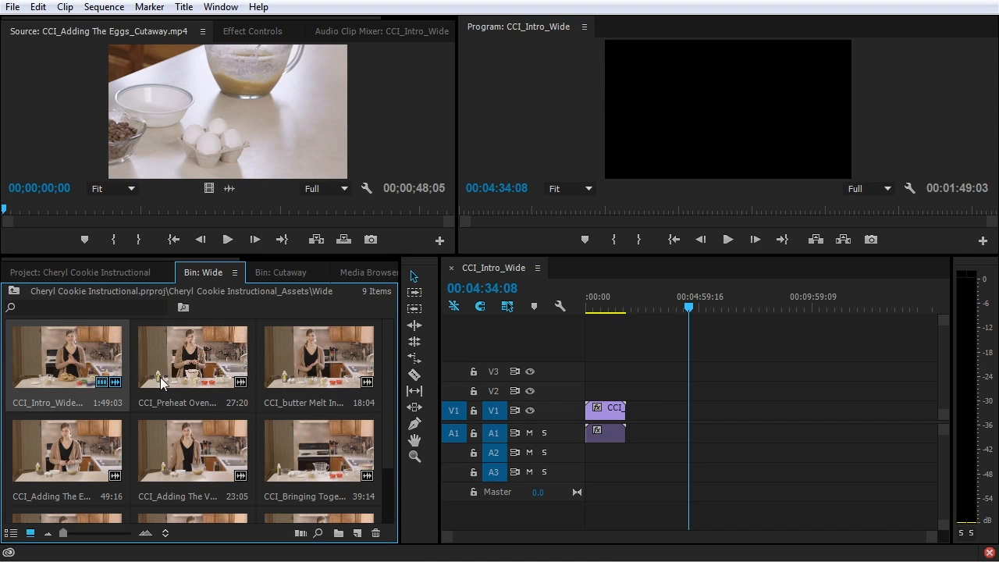
{"action": "scroll", "coordinate": [163, 386], "scroll_direction": "down", "scroll_amount": 2}
{"action": "left_click", "coordinate": [192, 476], "text": "shift"}
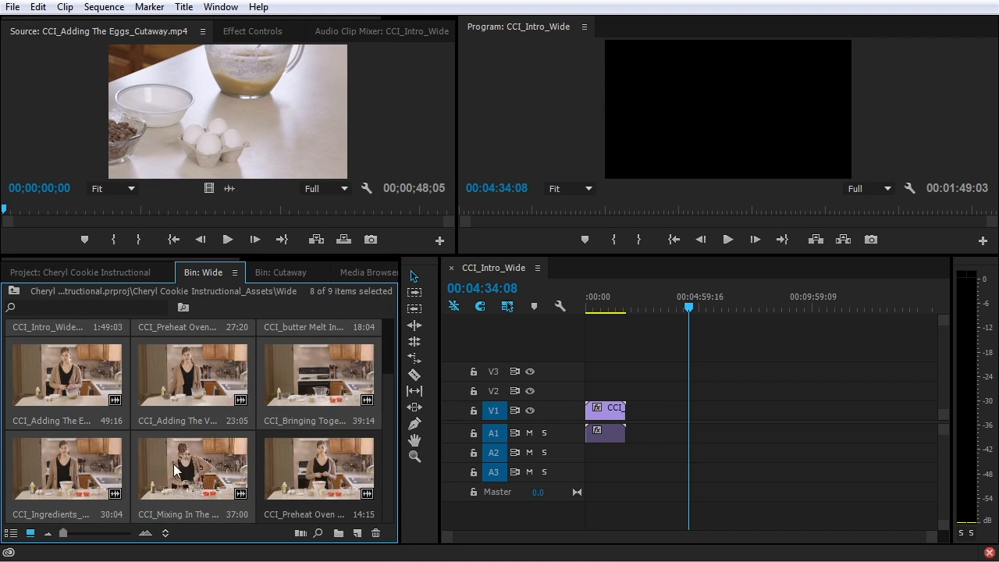
{"action": "scroll", "coordinate": [181, 470], "scroll_direction": "up", "scroll_amount": 2}
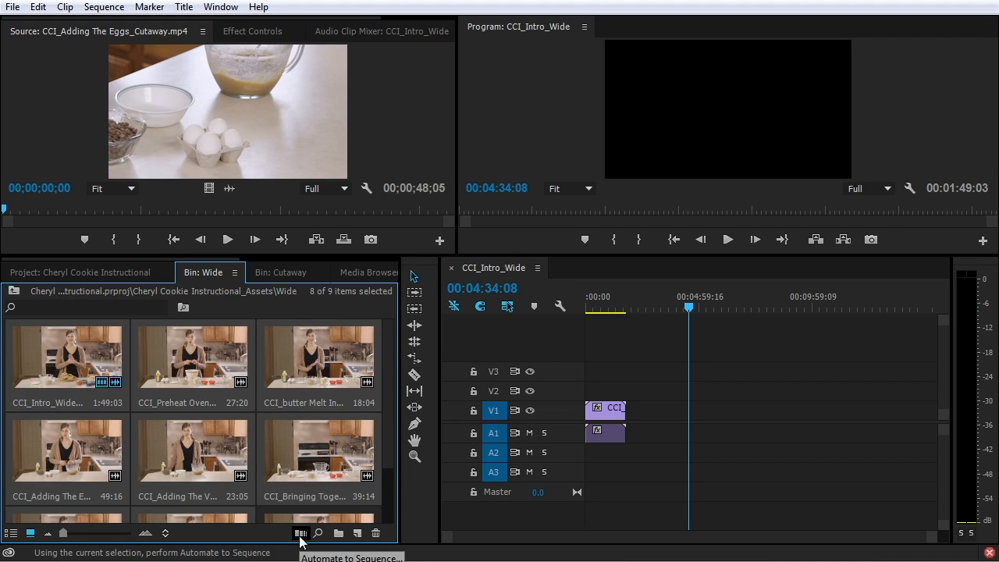
{"action": "left_click", "coordinate": [300, 534]}
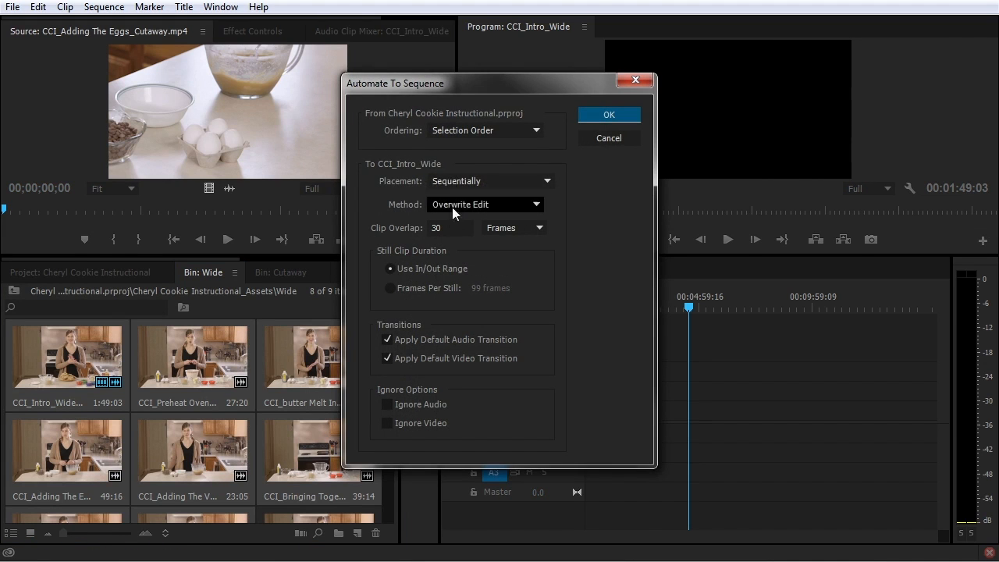
{"action": "left_click_drag", "start_coordinate": [471, 76], "coordinate": [496, 109]}
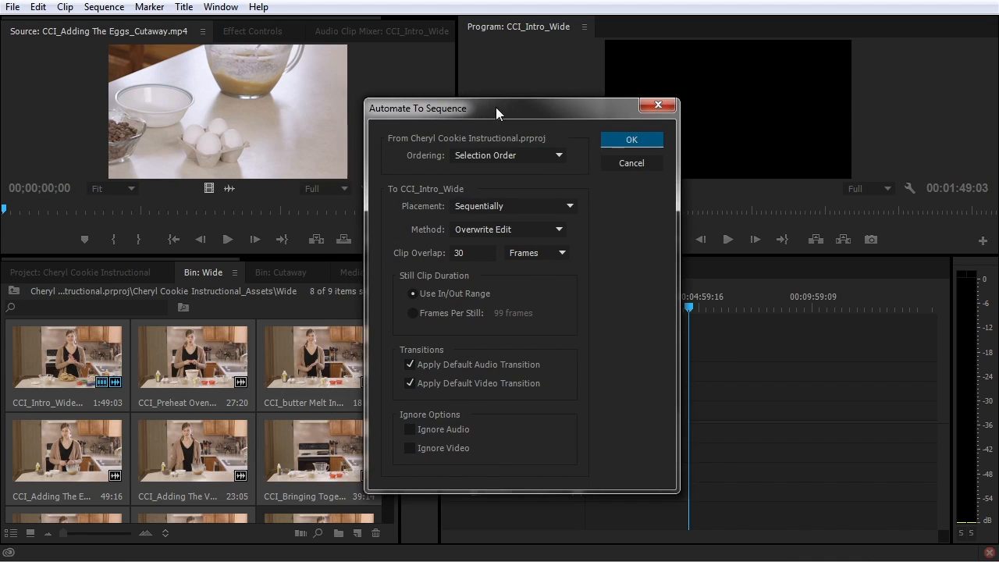
{"action": "left_click", "coordinate": [534, 157]}
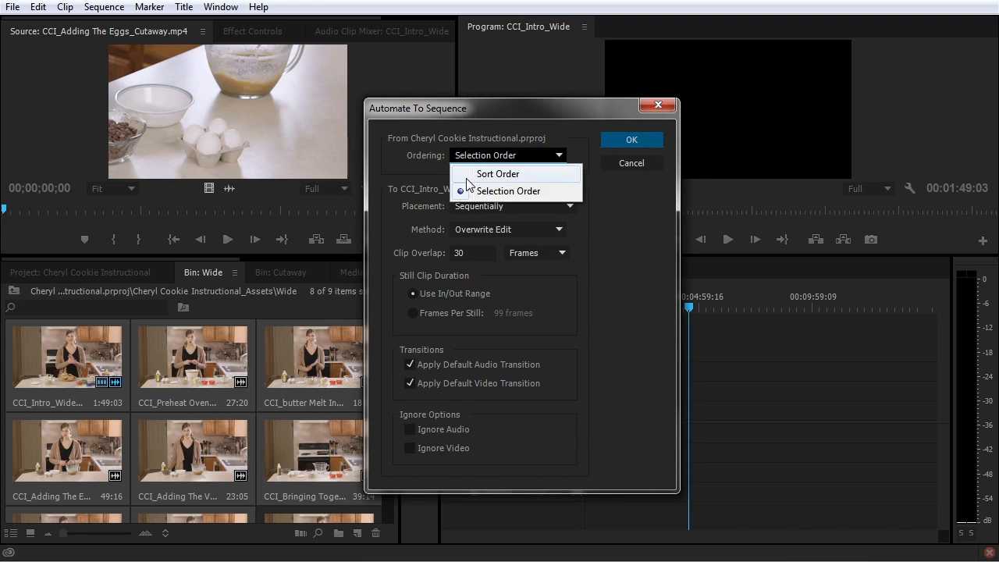
{"action": "left_click", "coordinate": [418, 173]}
{"action": "key", "text": "Tab"}
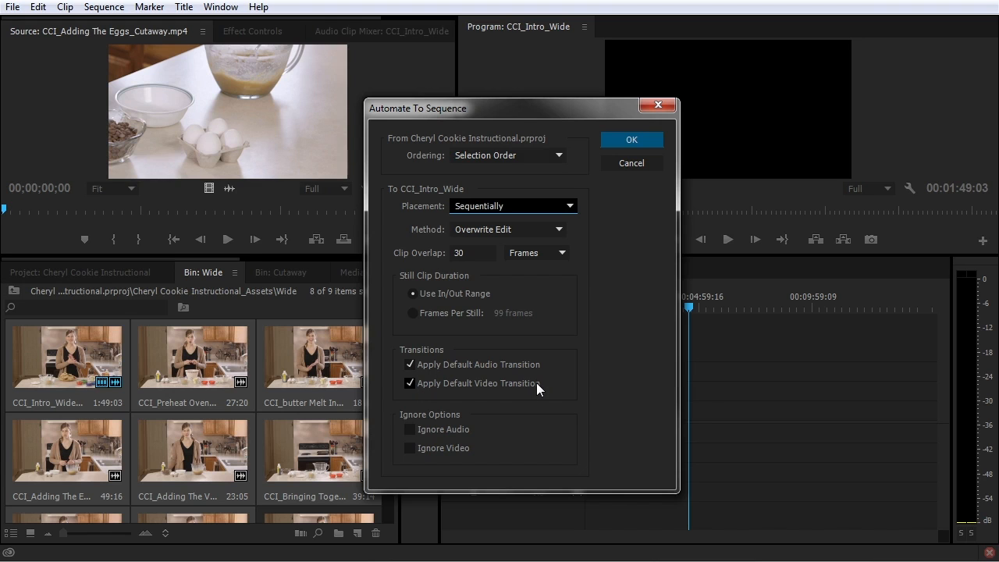
{"action": "left_click", "coordinate": [631, 141]}
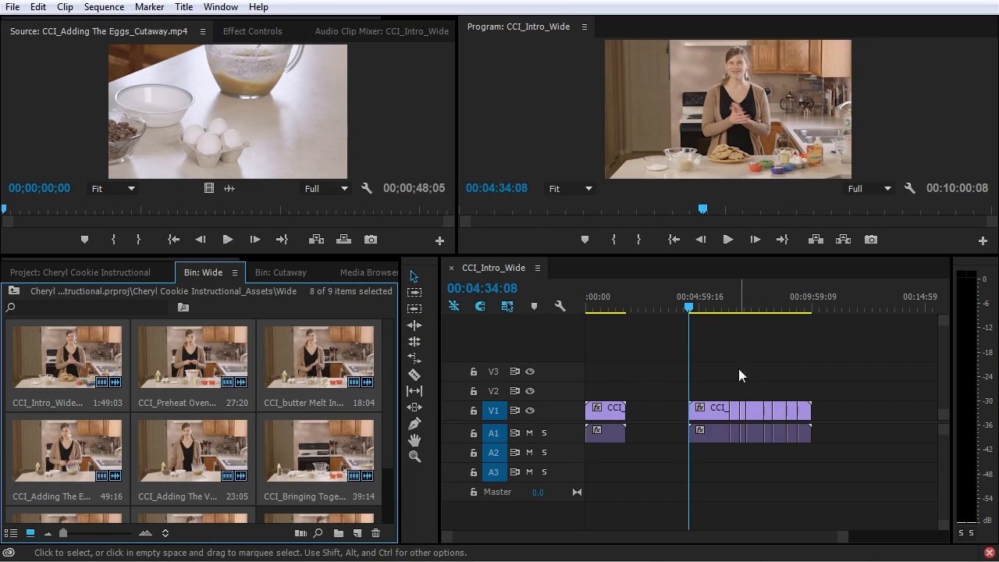
Zoom the timeline to inspect the automated clips, then delete them from V1 and A1
{"action": "left_click", "coordinate": [719, 307]}
{"action": "key", "text": "equal"}
{"action": "key", "text": "equal"}
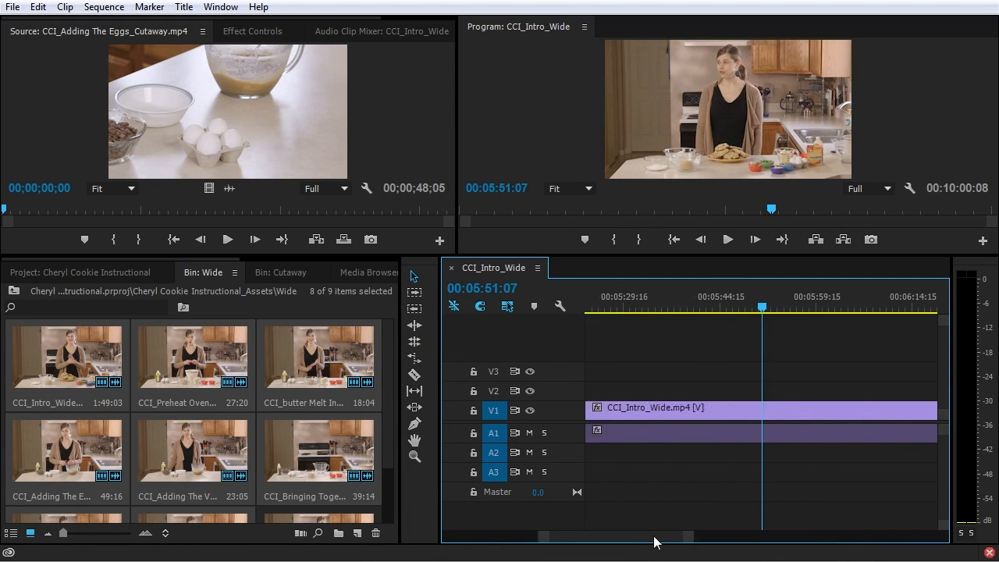
{"action": "left_click_drag", "start_coordinate": [654, 537], "coordinate": [666, 538]}
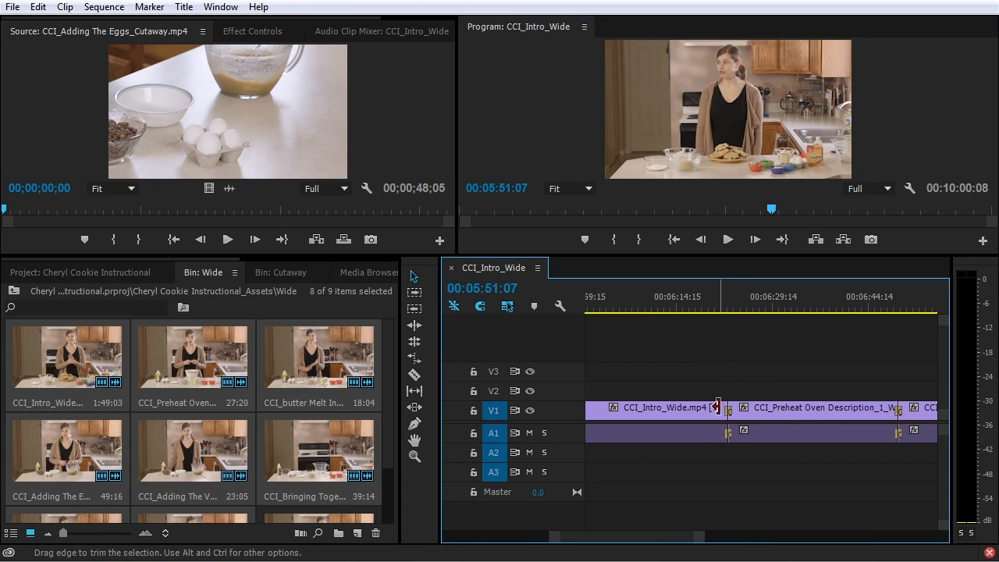
{"action": "key", "text": "minus"}
{"action": "key", "text": "minus"}
{"action": "key", "text": "minus"}
{"action": "key", "text": "minus"}
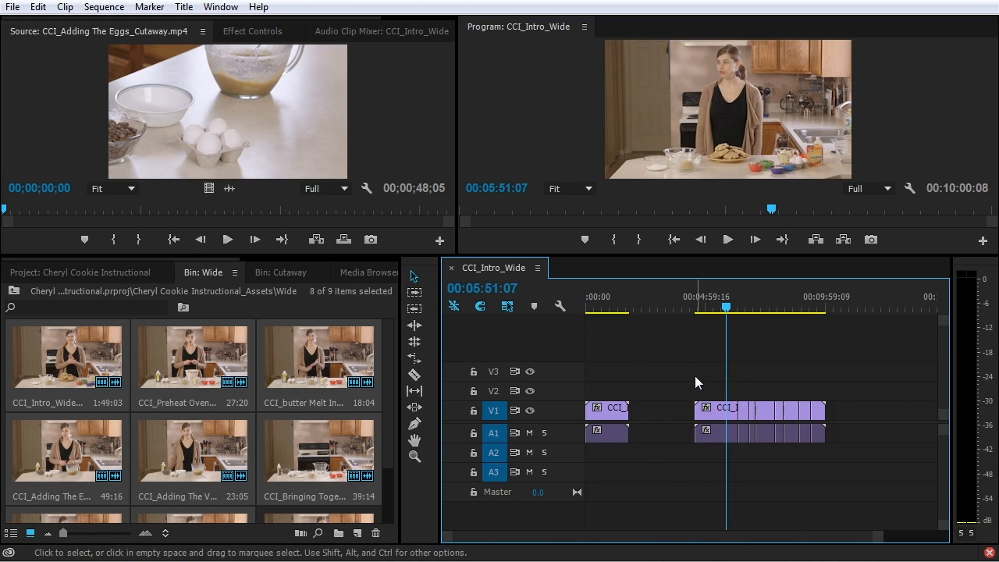
{"action": "left_click_drag", "start_coordinate": [677, 376], "coordinate": [842, 470]}
{"action": "key", "text": "Delete"}
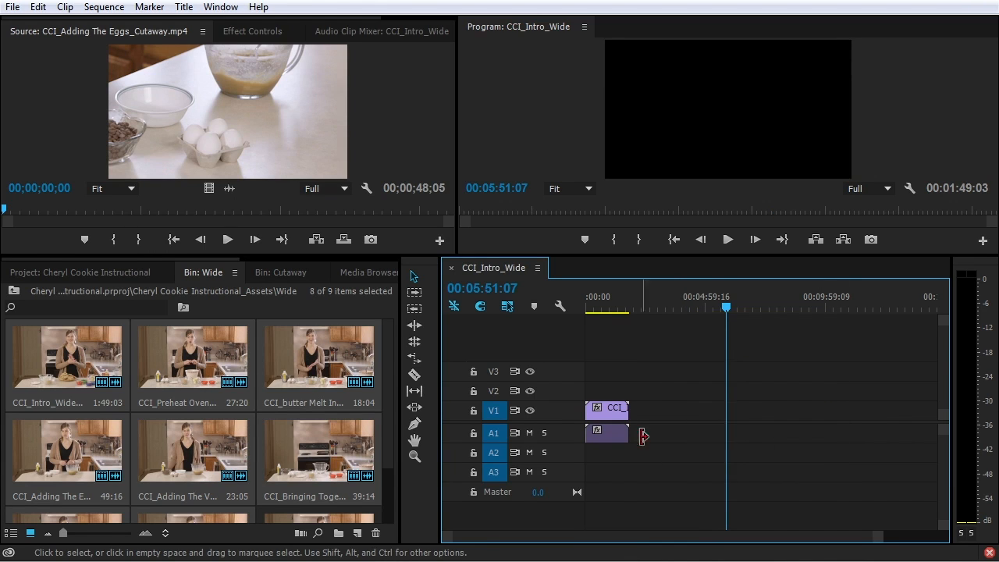
{"action": "left_click", "coordinate": [117, 273]}
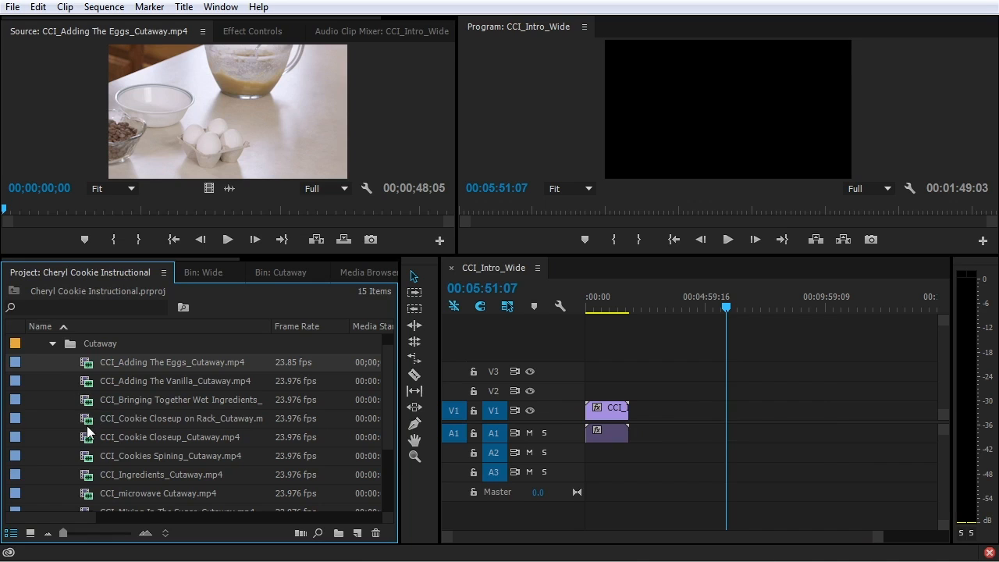
Select the Cutaway clips from Eggs through microwave and cancel Automate to Sequence
{"action": "left_click", "coordinate": [86, 493], "text": "shift"}
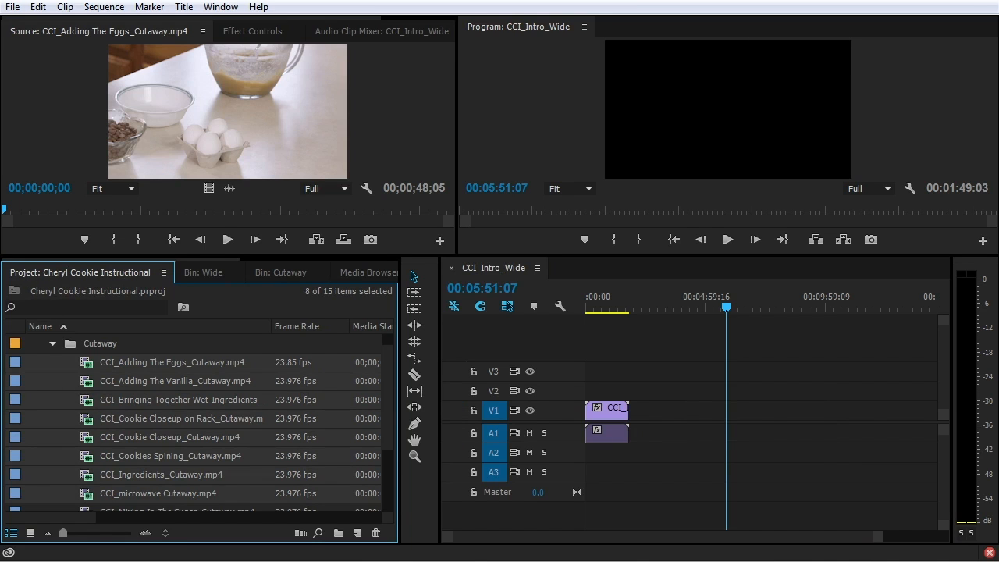
{"action": "left_click", "coordinate": [301, 535]}
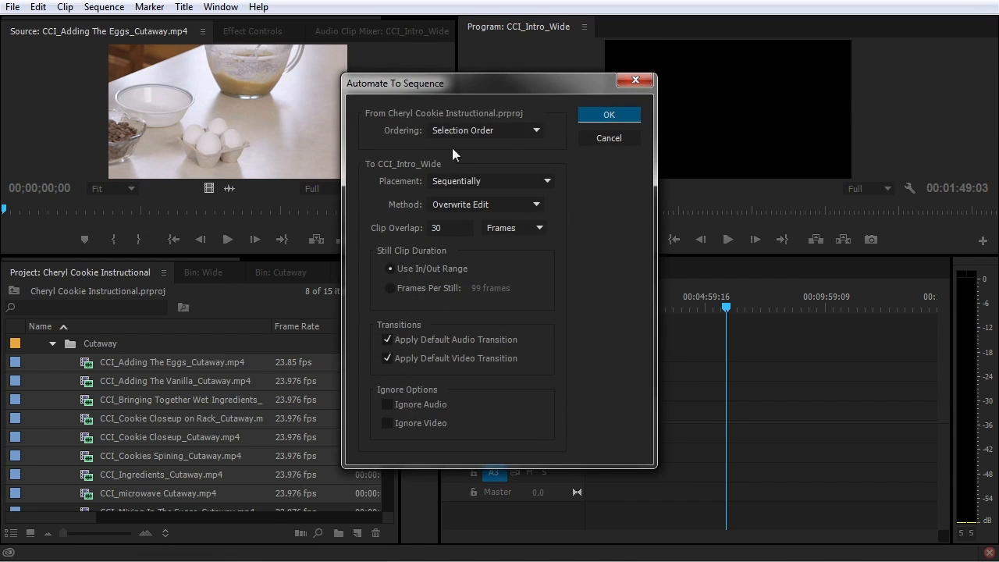
{"action": "left_click", "coordinate": [529, 131]}
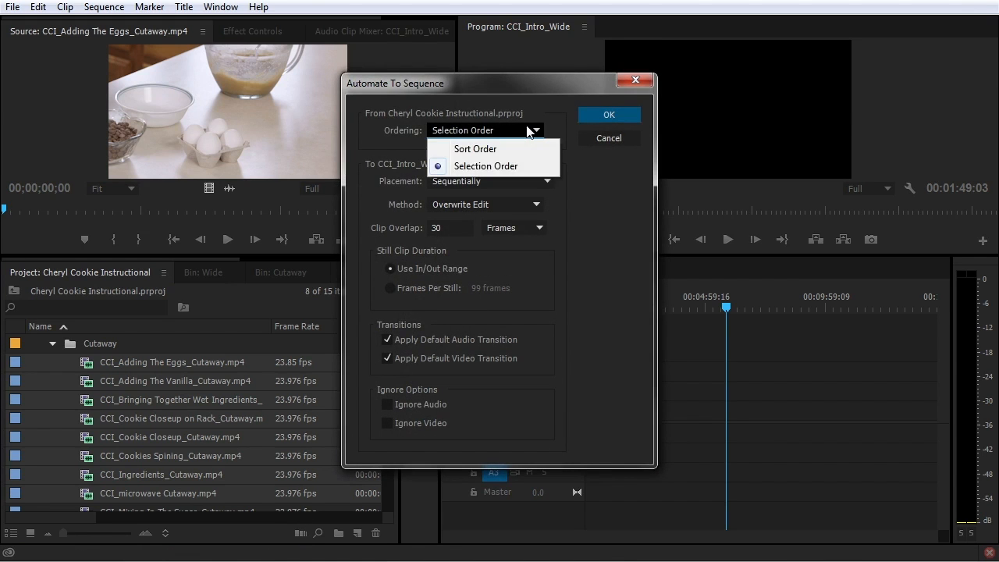
{"action": "left_click", "coordinate": [378, 147]}
{"action": "left_click", "coordinate": [603, 139]}
Select microwave, Cookie Closeup, Cookies Spining and Adding The Vanilla, cancel automating, and collapse Cutaway
{"action": "left_click", "coordinate": [72, 449]}
{"action": "left_click", "coordinate": [86, 491]}
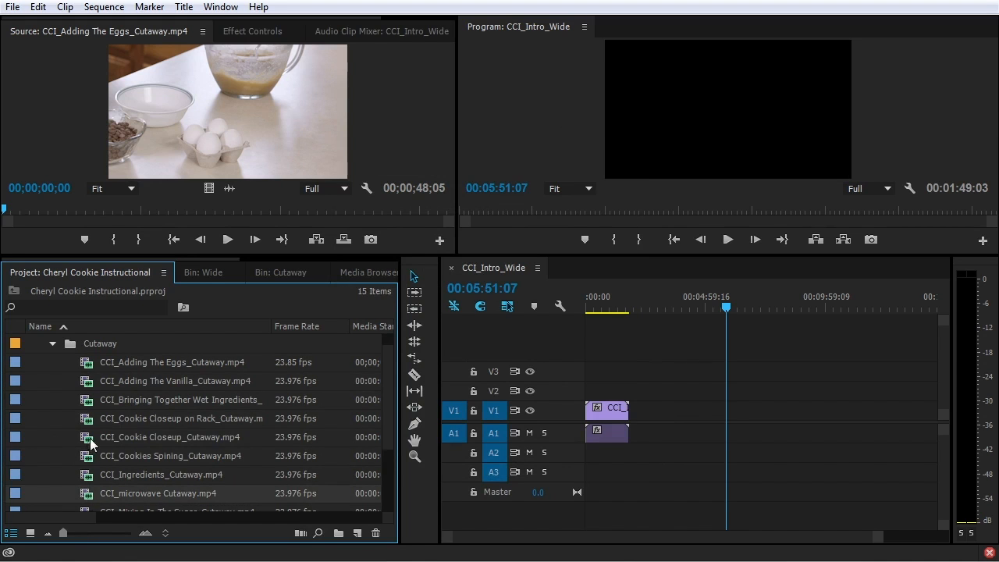
{"action": "left_click", "coordinate": [87, 442], "text": "ctrl"}
{"action": "left_click", "coordinate": [90, 461], "text": "ctrl"}
{"action": "left_click", "coordinate": [92, 387], "text": "ctrl"}
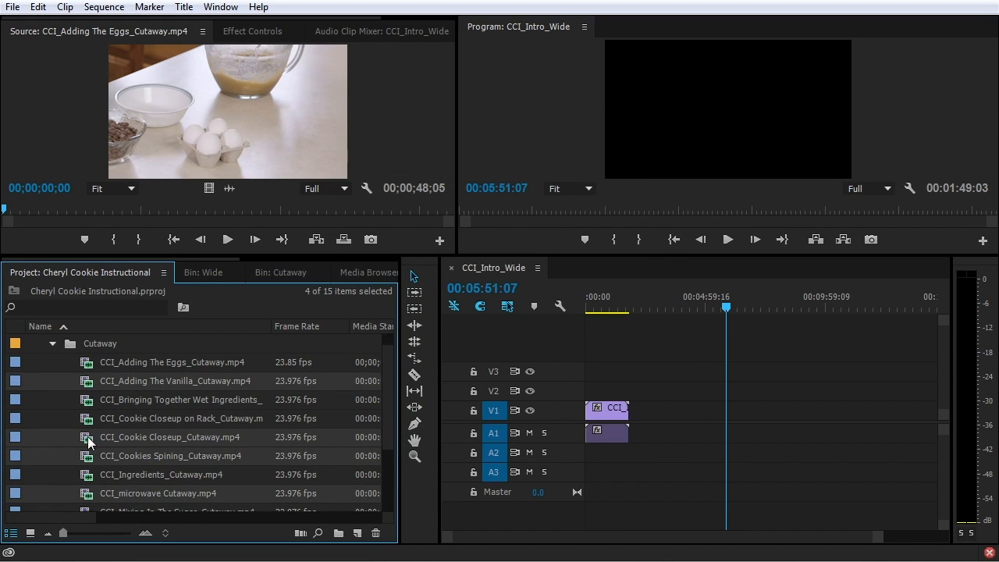
{"action": "left_click", "coordinate": [300, 532]}
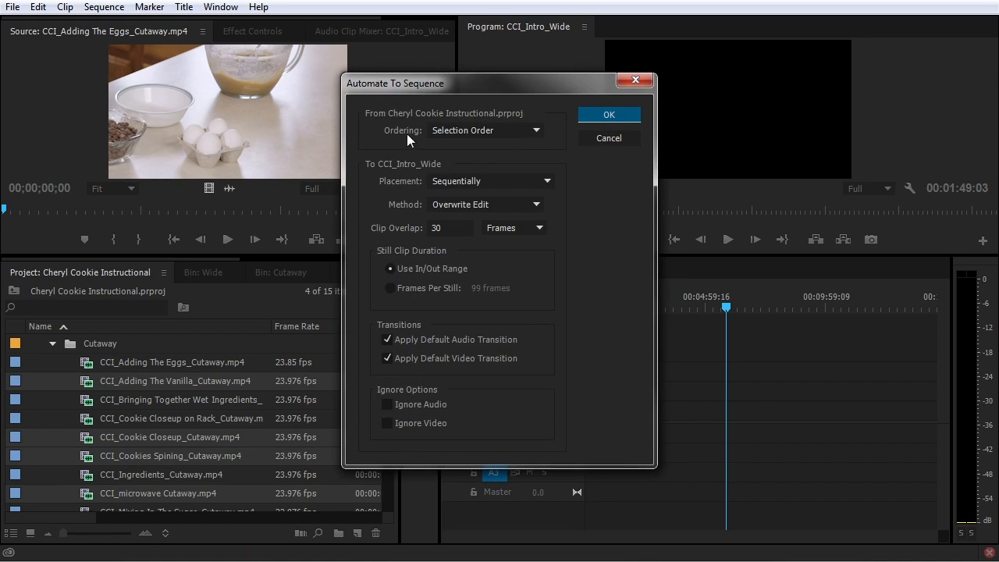
{"action": "left_click", "coordinate": [612, 136]}
{"action": "left_click", "coordinate": [50, 344]}
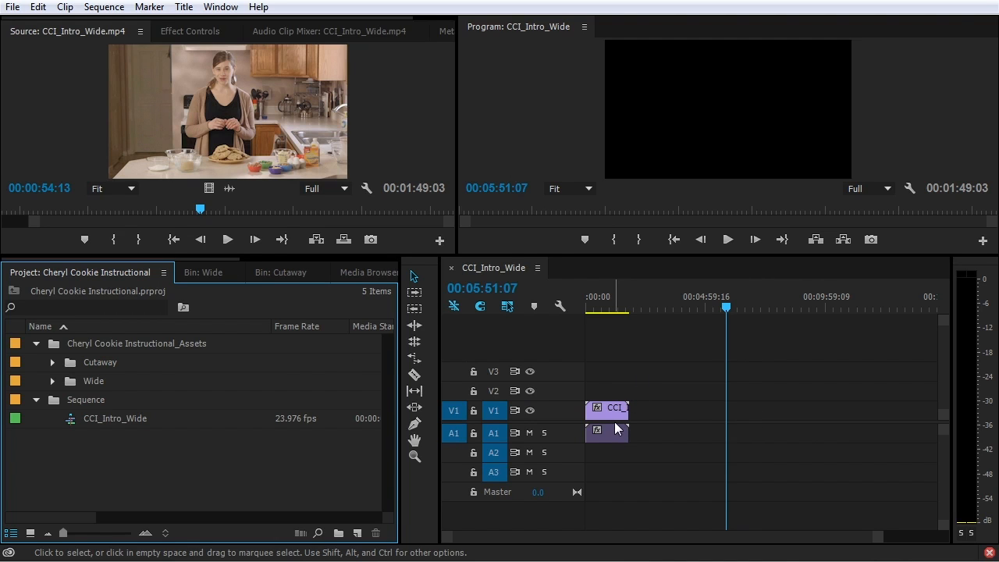
Put the playhead at 00:01:12:02 and zoom the timeline in on the intro clip
{"action": "left_click", "coordinate": [619, 302]}
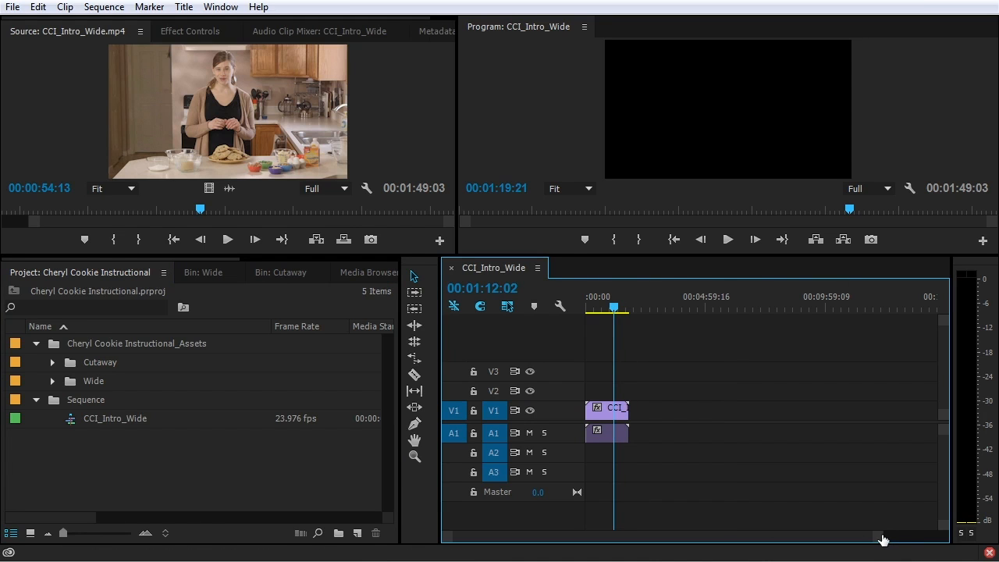
{"action": "left_click_drag", "start_coordinate": [879, 540], "coordinate": [660, 537]}
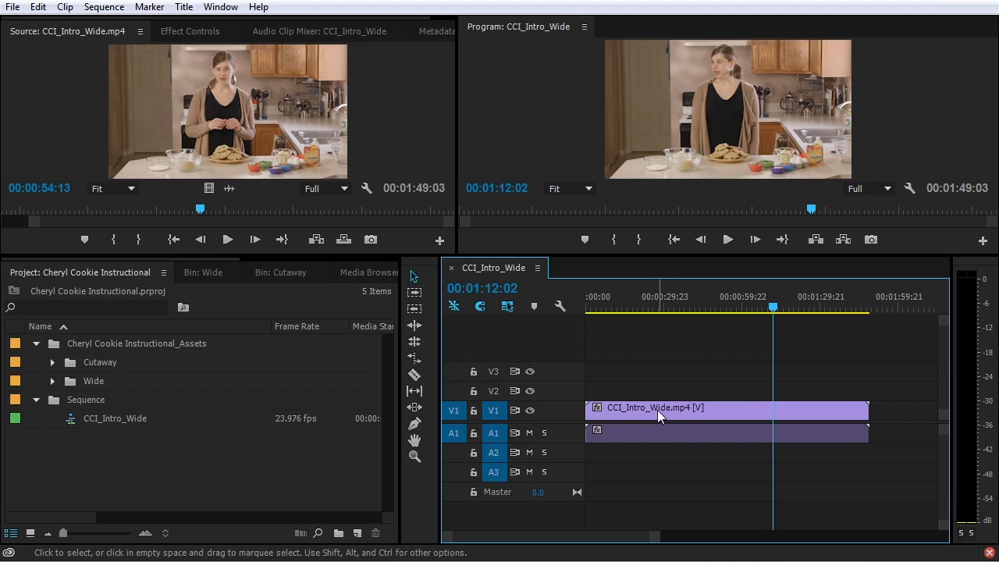
Expand the Wide folder and enlarge the Source and Program monitors
{"action": "left_click", "coordinate": [51, 381]}
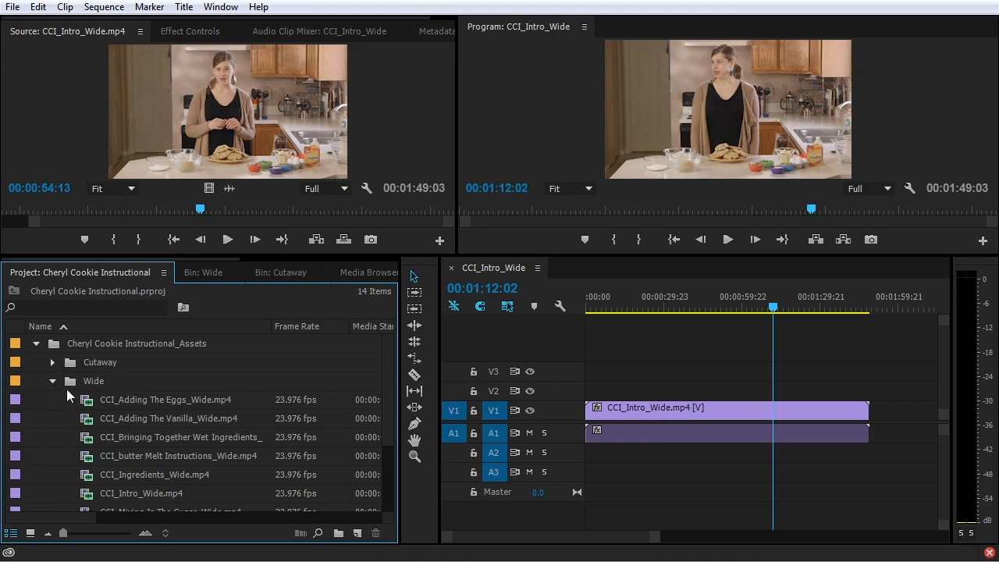
{"action": "scroll", "coordinate": [114, 451], "scroll_direction": "down", "scroll_amount": 1}
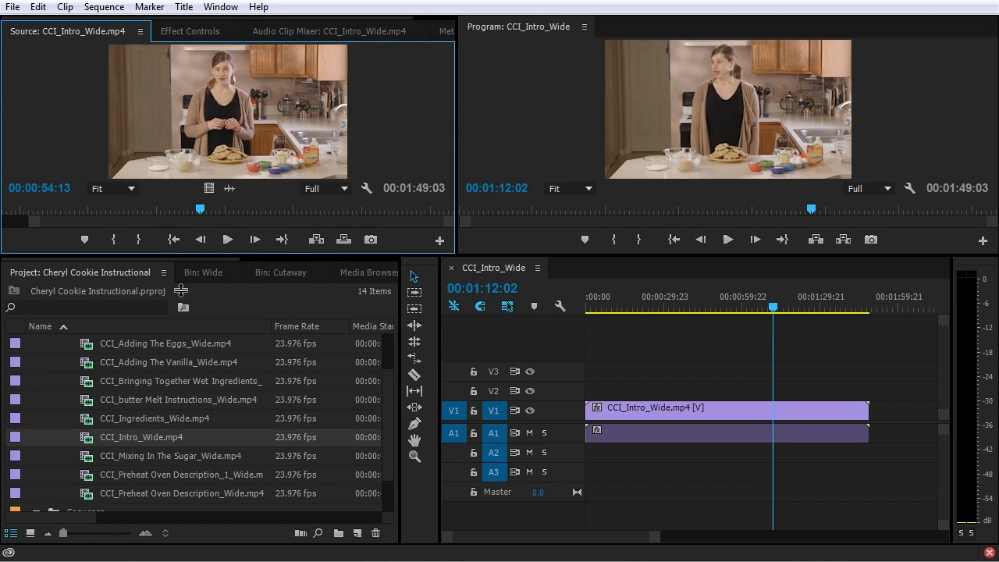
{"action": "left_click_drag", "start_coordinate": [179, 326], "coordinate": [186, 352]}
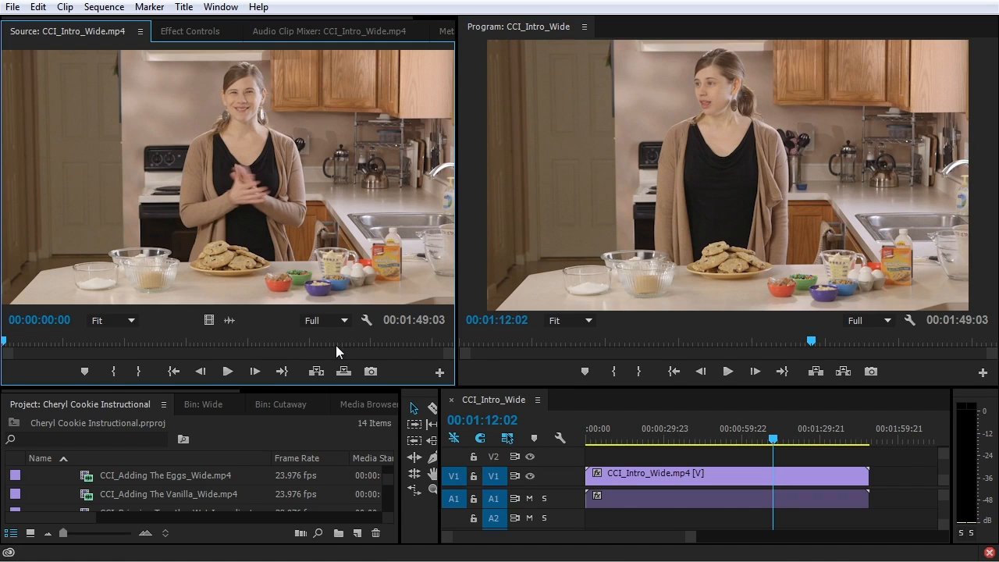
Preview CCI_Intro_Wide.mp4 to 00:00:12:13, then make the sequence timeline active
{"action": "key", "text": "space"}
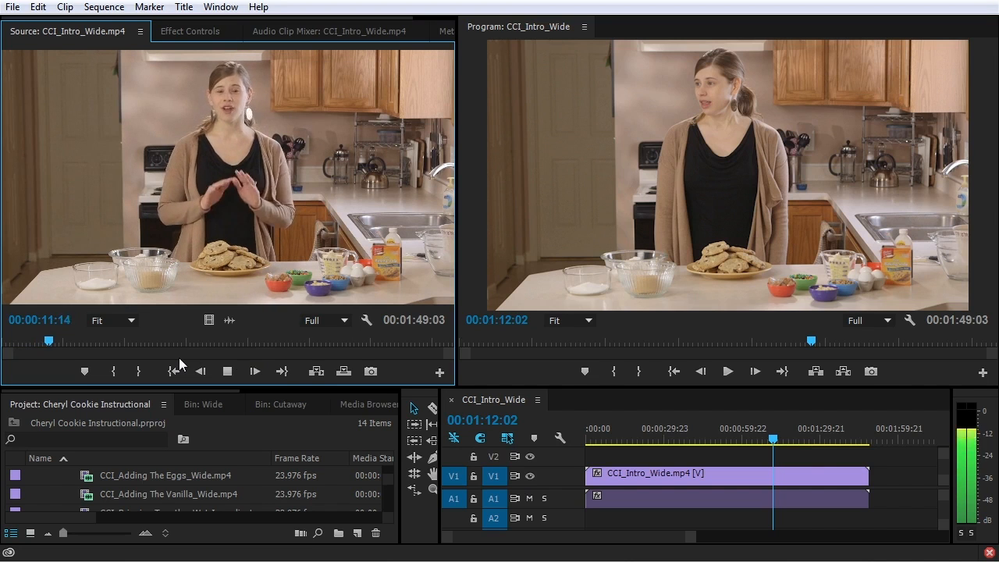
{"action": "key", "text": "space"}
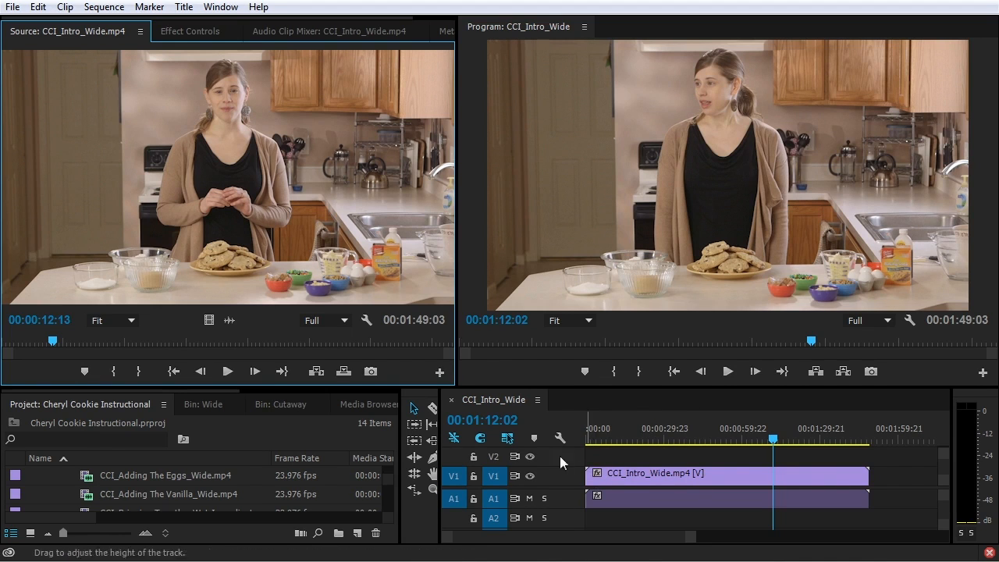
{"action": "left_click", "coordinate": [898, 471]}
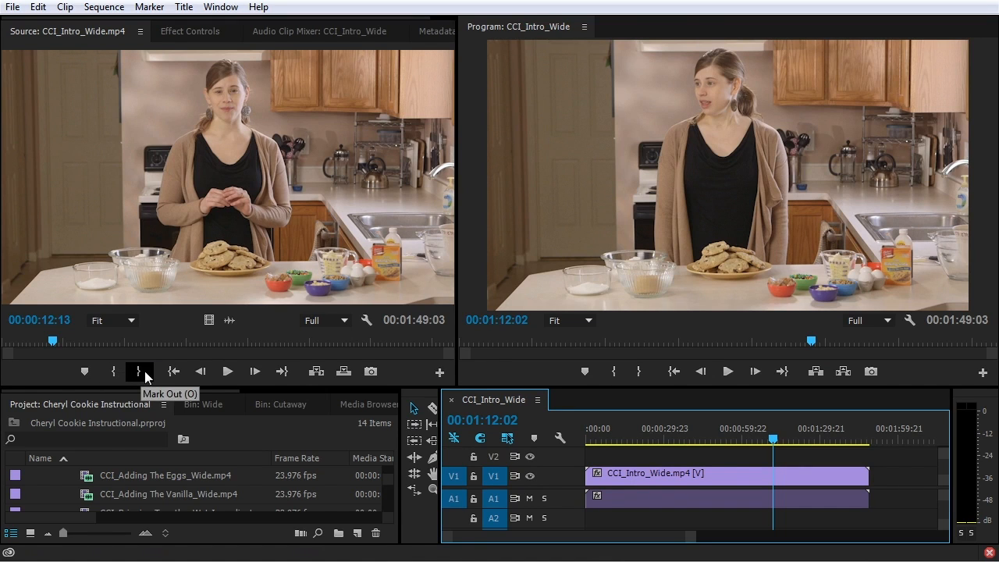
Mark the In point of CCI_Intro_Wide.mp4 at 00:00:04:19
{"action": "left_click_drag", "start_coordinate": [51, 341], "coordinate": [17, 344]}
{"action": "key", "text": "space"}
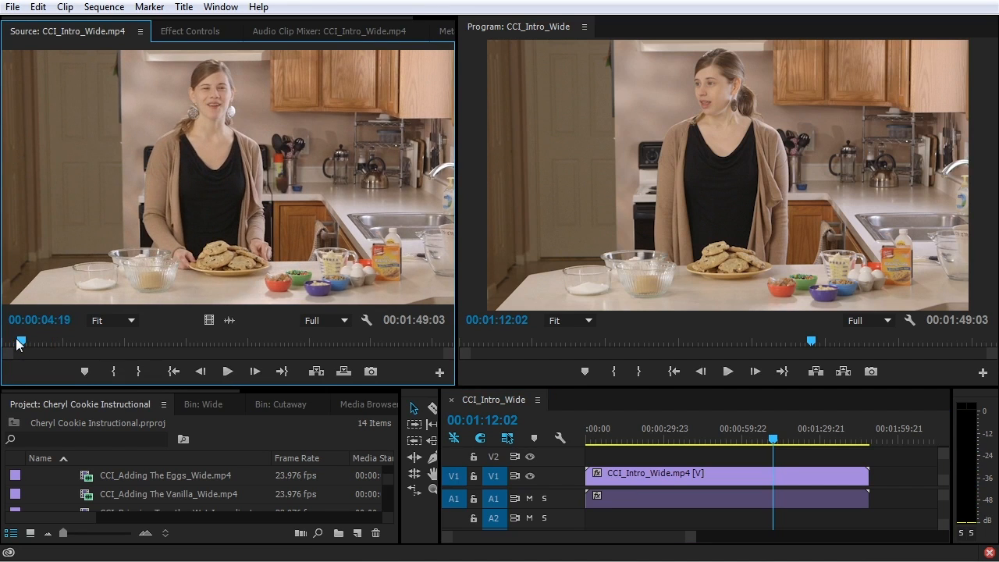
{"action": "left_click", "coordinate": [116, 373]}
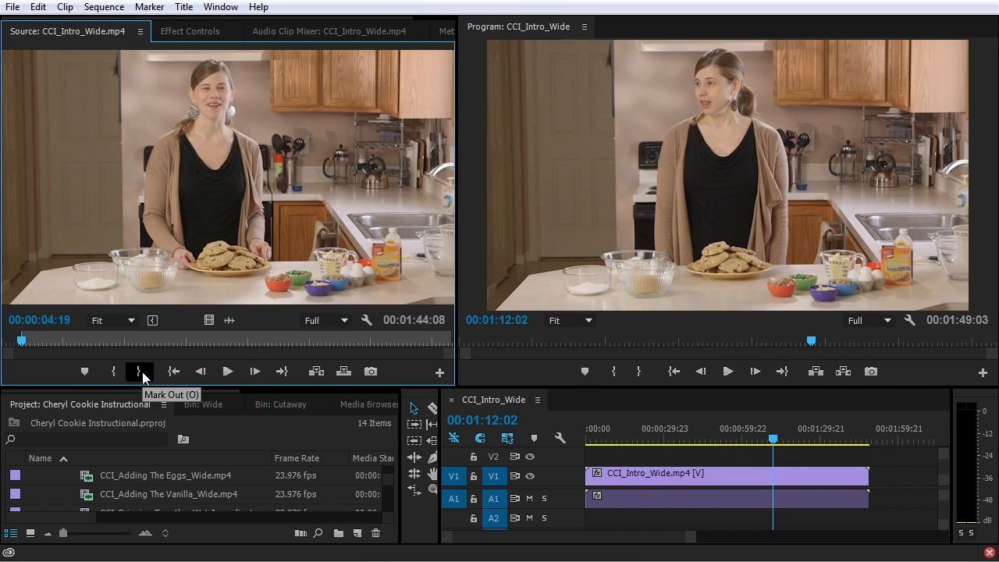
Mark the Out point at 00:00:26:13 and drag the range onto V1/A1 after the first clip
{"action": "key", "text": "space"}
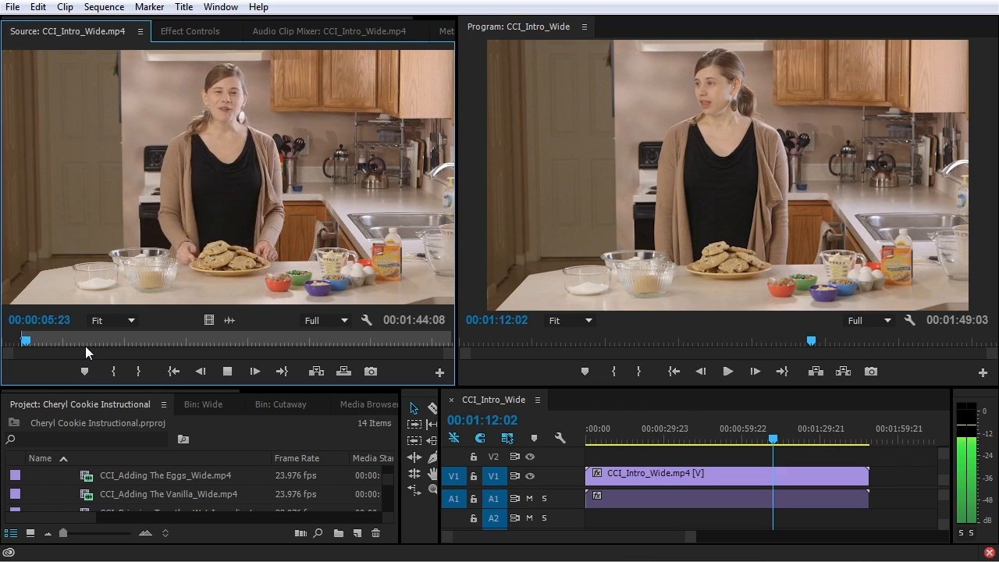
{"action": "left_click_drag", "start_coordinate": [35, 341], "coordinate": [100, 341]}
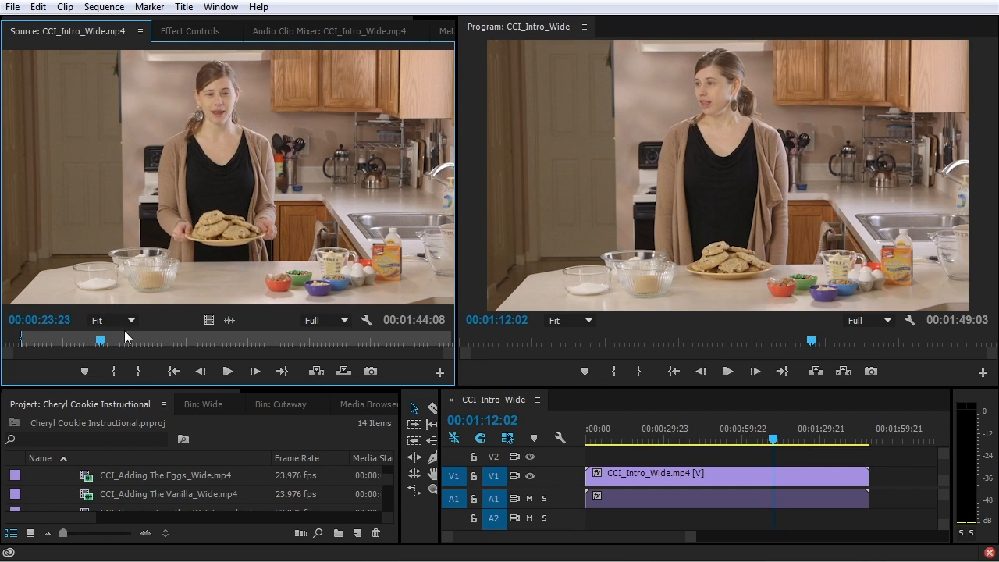
{"action": "key", "text": "space"}
{"action": "key", "text": "space"}
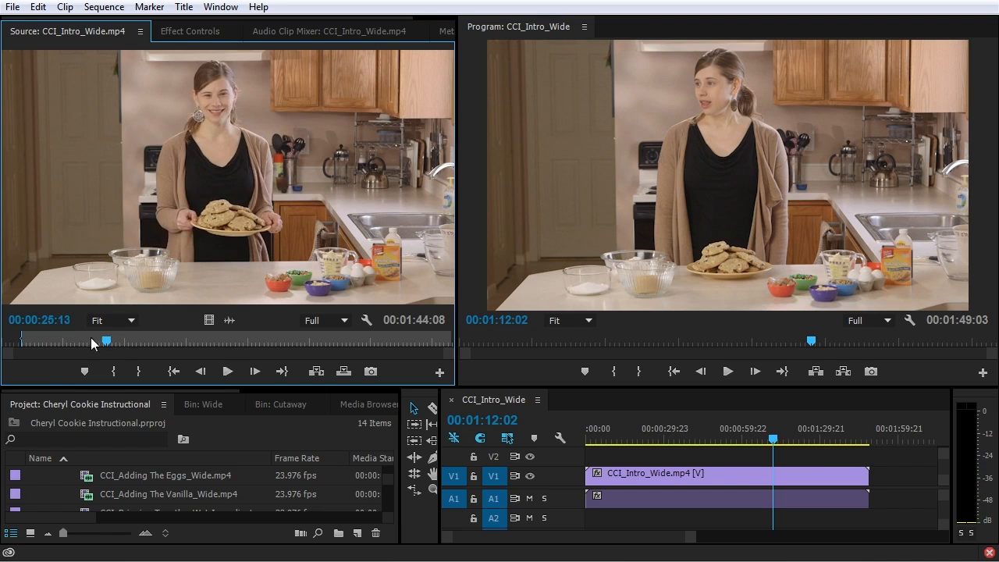
{"action": "left_click", "coordinate": [88, 341]}
{"action": "key", "text": "space"}
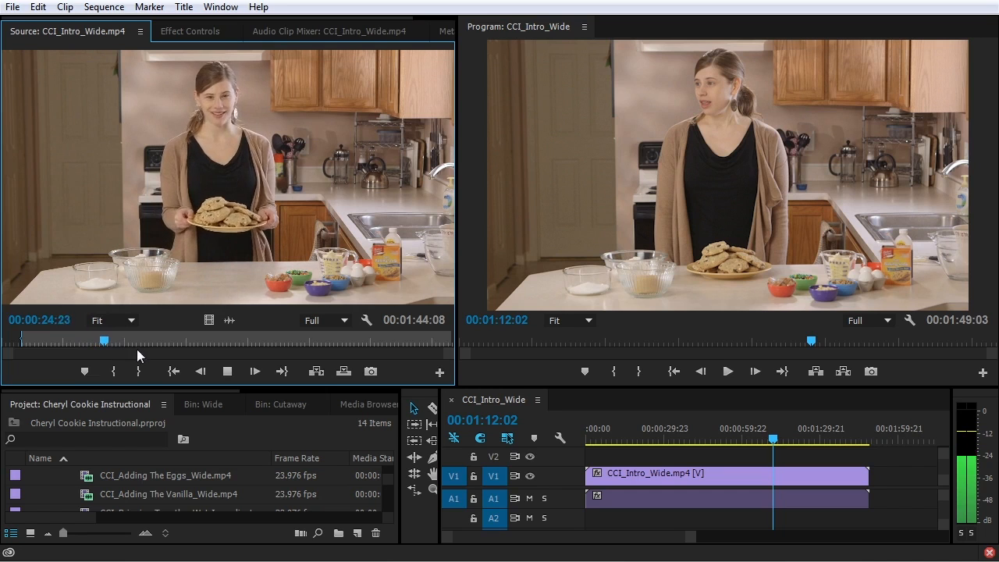
{"action": "left_click", "coordinate": [139, 371]}
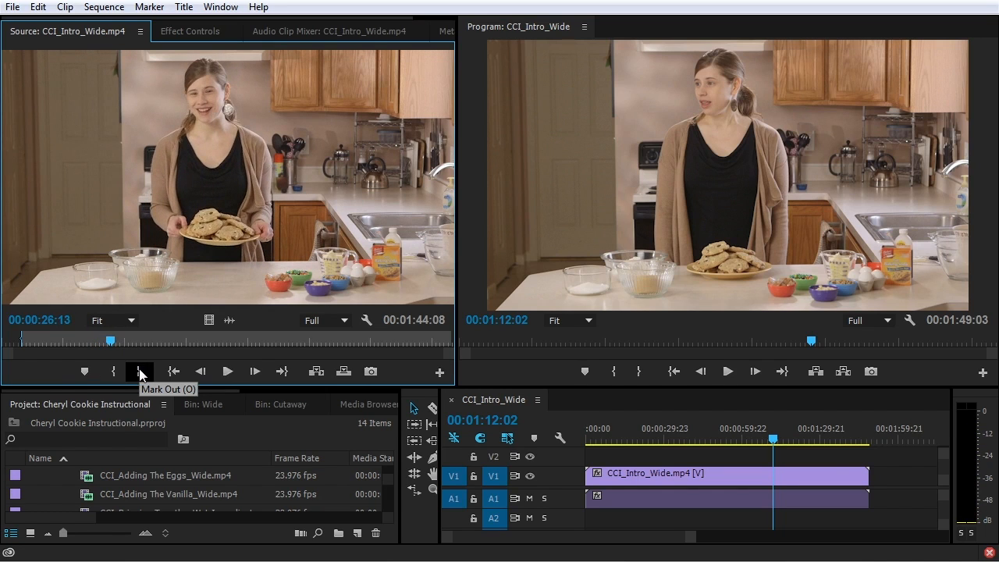
{"action": "left_click", "coordinate": [138, 373]}
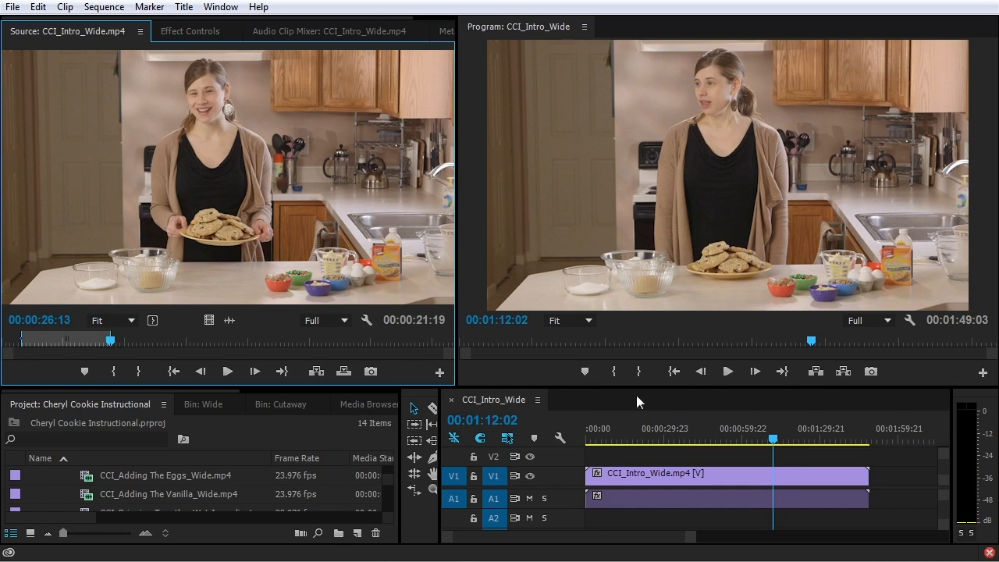
{"action": "left_click_drag", "start_coordinate": [692, 537], "coordinate": [802, 537]}
{"action": "left_click_drag", "start_coordinate": [134, 133], "coordinate": [732, 490]}
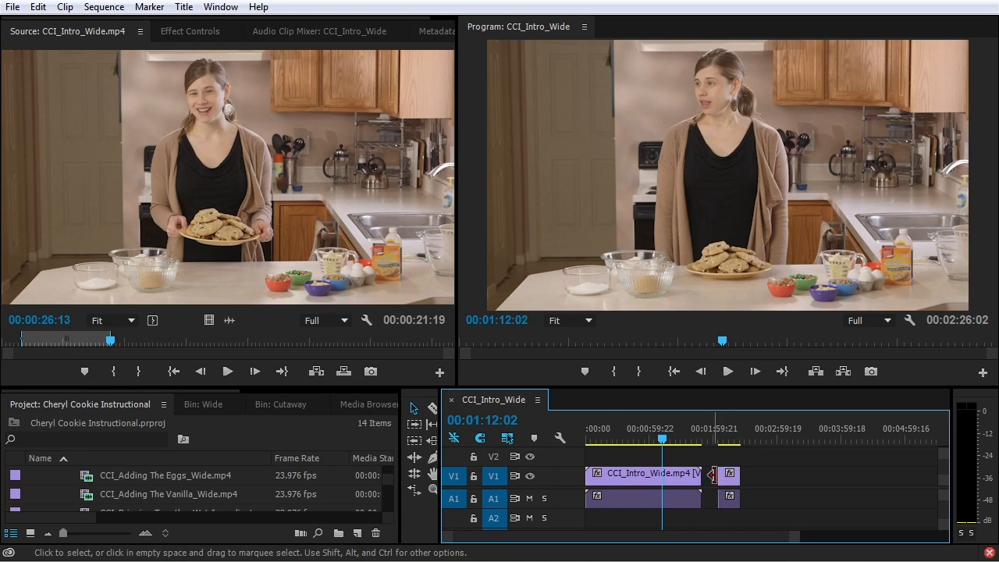
Move the playhead to 00:02:16:17 and load CCI_Adding The Vanilla_Wide.mp4 into the Source Monitor
{"action": "left_click", "coordinate": [731, 442]}
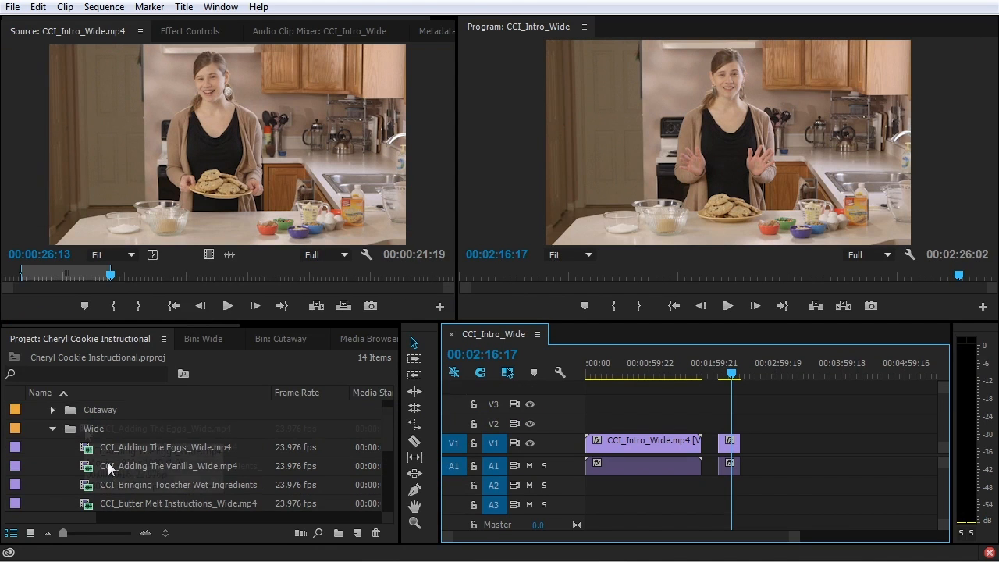
{"action": "scroll", "coordinate": [94, 461], "scroll_direction": "down", "scroll_amount": 1}
{"action": "double_click", "coordinate": [87, 451]}
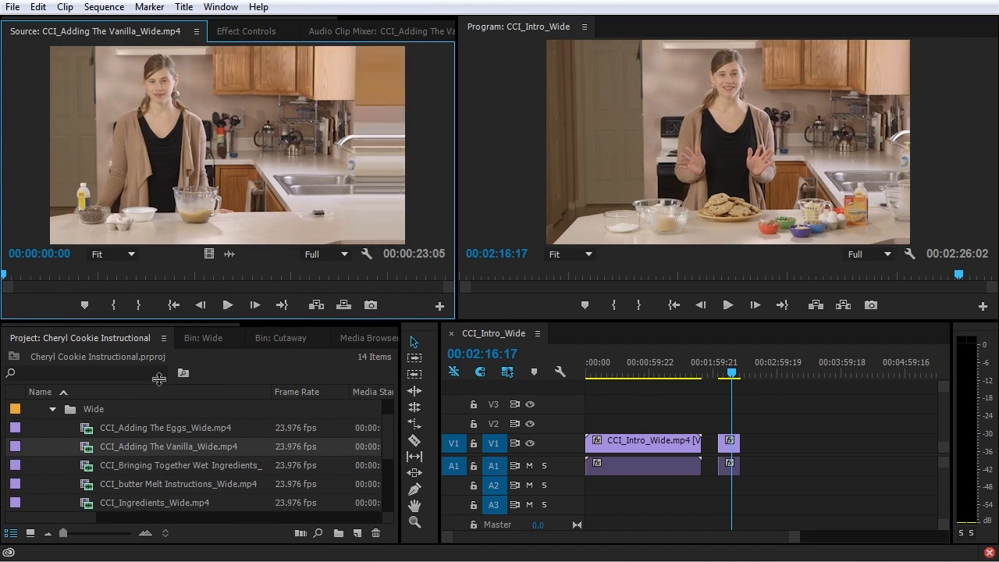
Enlarge the monitors and preview CCI_Adding The Vanilla_Wide.mp4
{"action": "left_click_drag", "start_coordinate": [156, 328], "coordinate": [156, 386]}
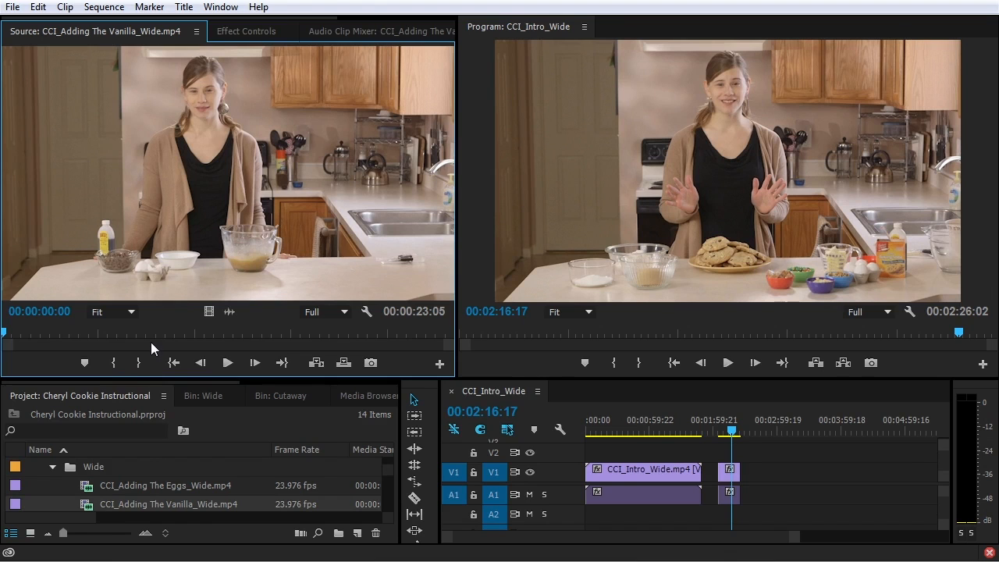
{"action": "key", "text": "space"}
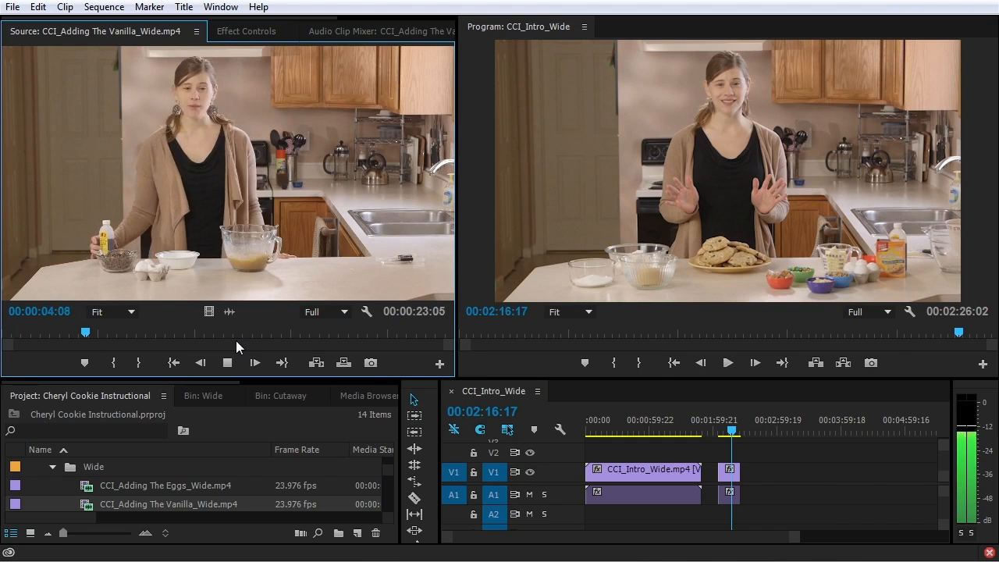
{"action": "key", "text": "space"}
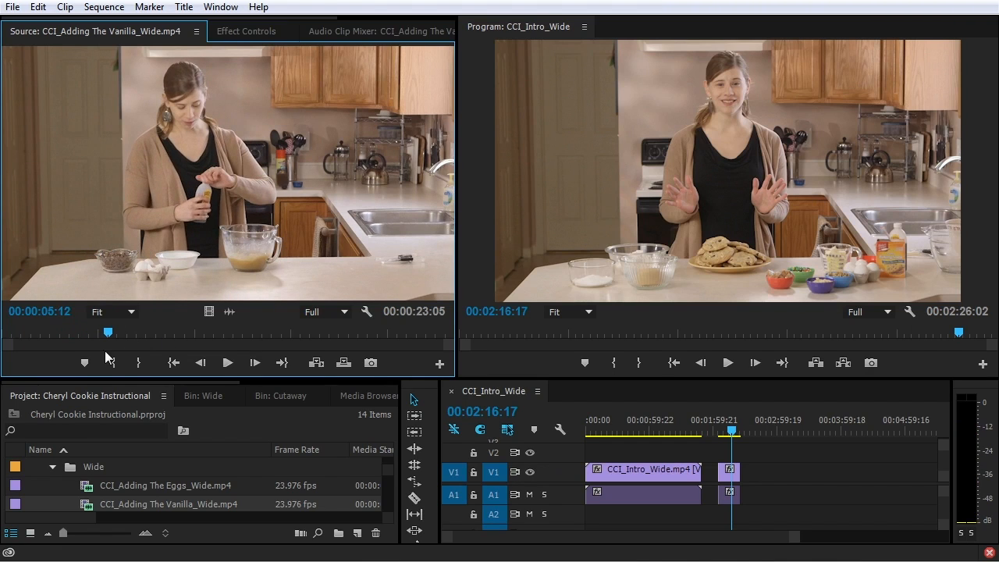
Mark the vanilla clip's In point at 00:00:03:01
{"action": "left_click", "coordinate": [72, 334]}
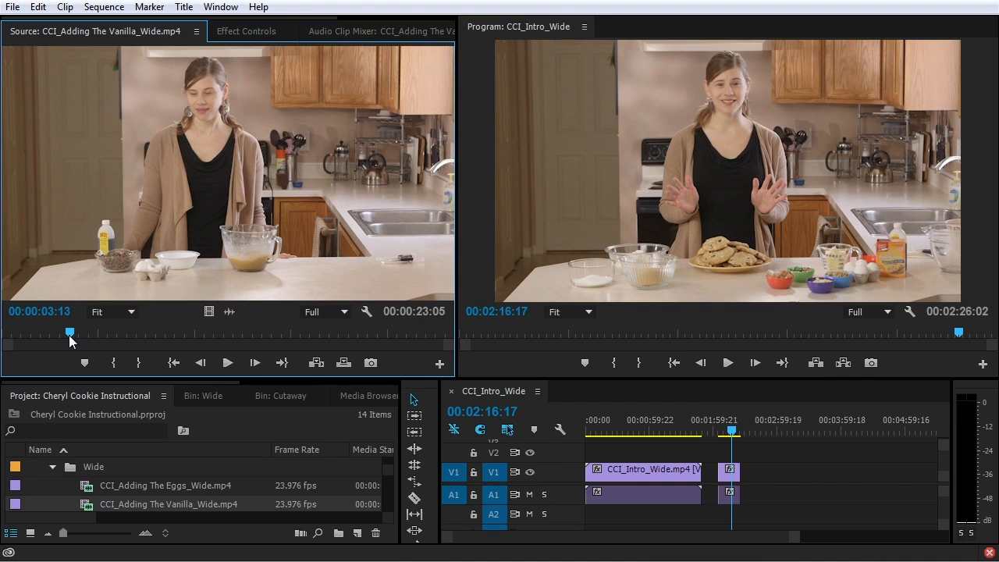
{"action": "key", "text": "space"}
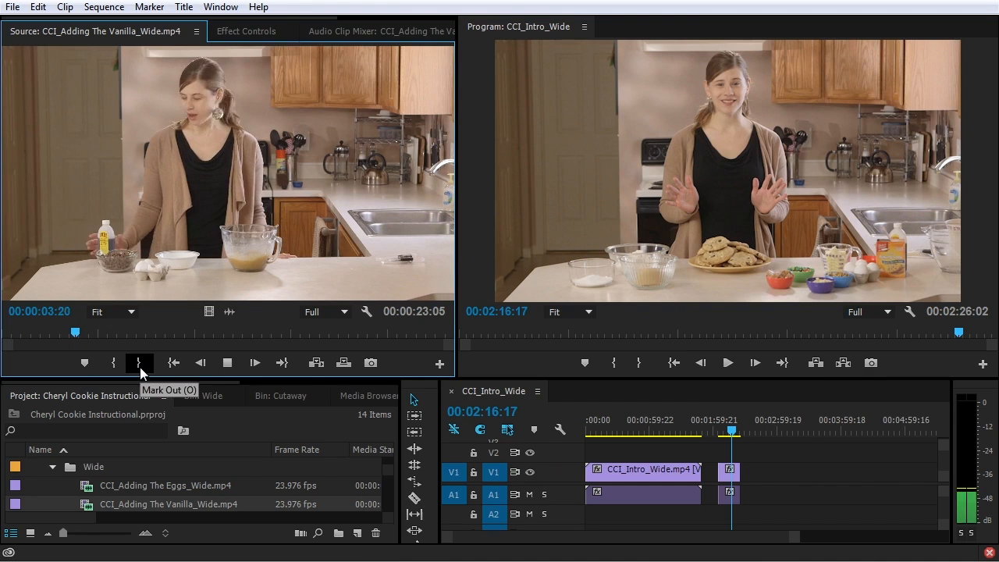
{"action": "key", "text": "space"}
{"action": "left_click", "coordinate": [61, 333]}
{"action": "key", "text": "space"}
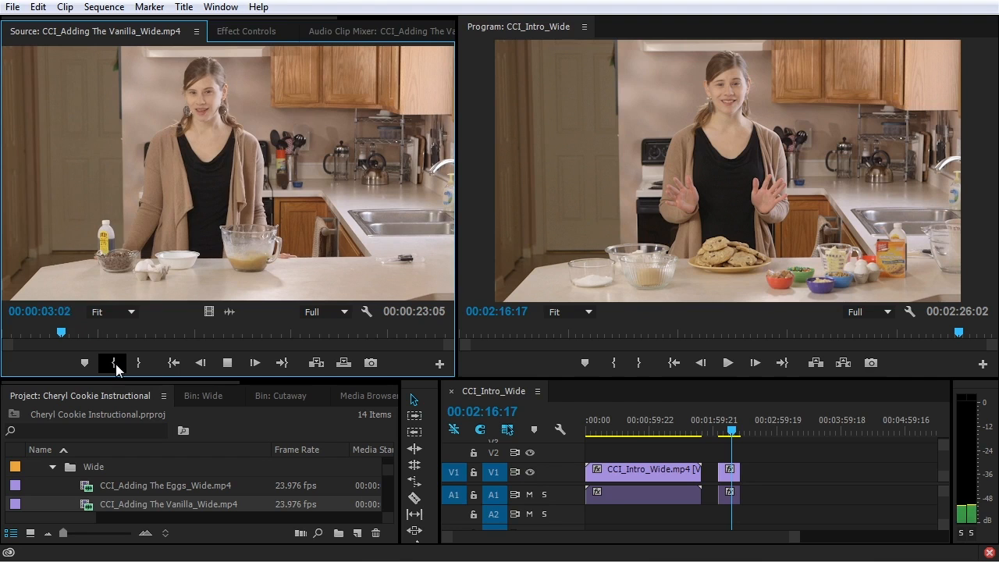
{"action": "key", "text": "space"}
{"action": "left_click", "coordinate": [62, 334]}
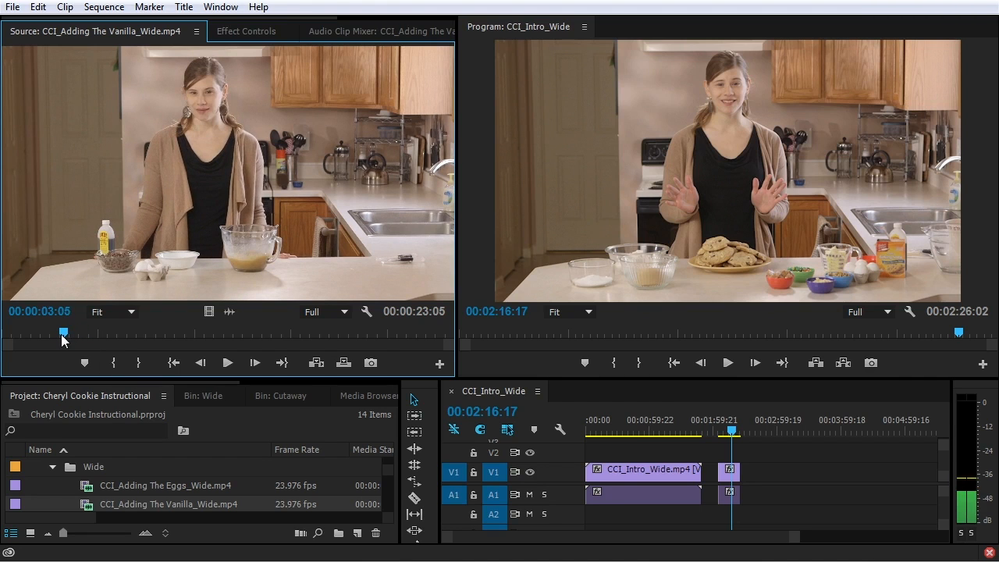
{"action": "left_click", "coordinate": [60, 334]}
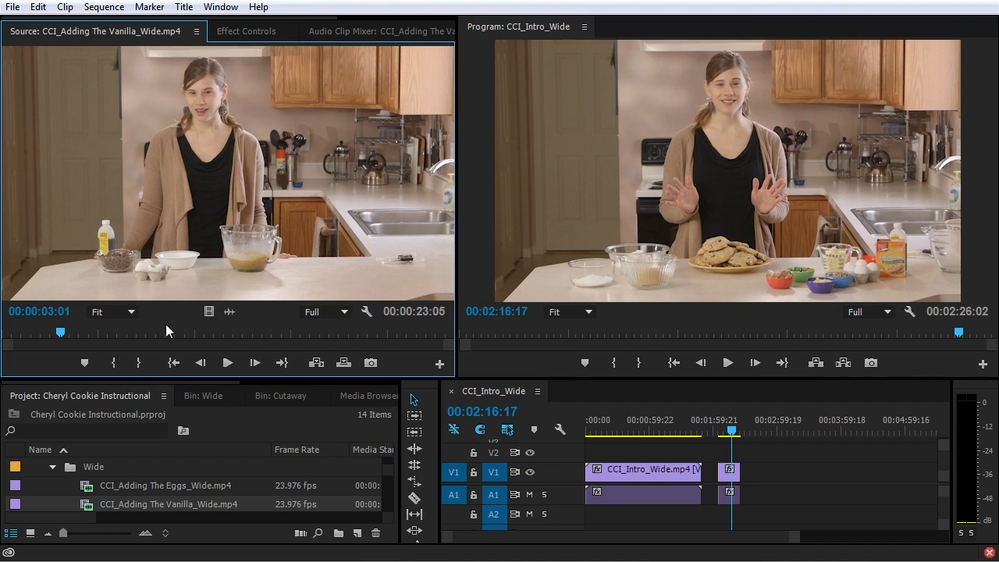
{"action": "key", "text": "i"}
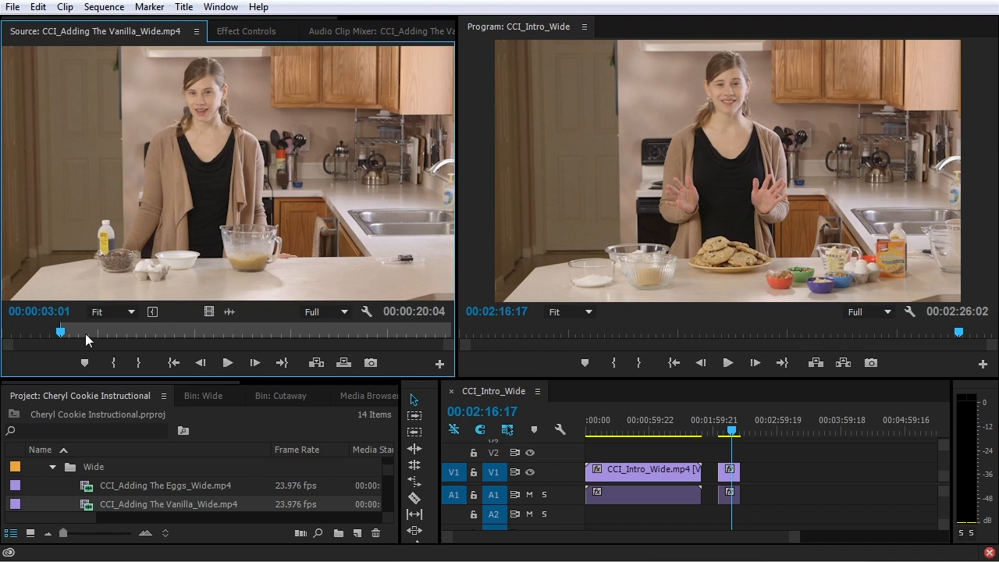
Mark the vanilla clip's Out point at 00:00:21:22
{"action": "key", "text": "space"}
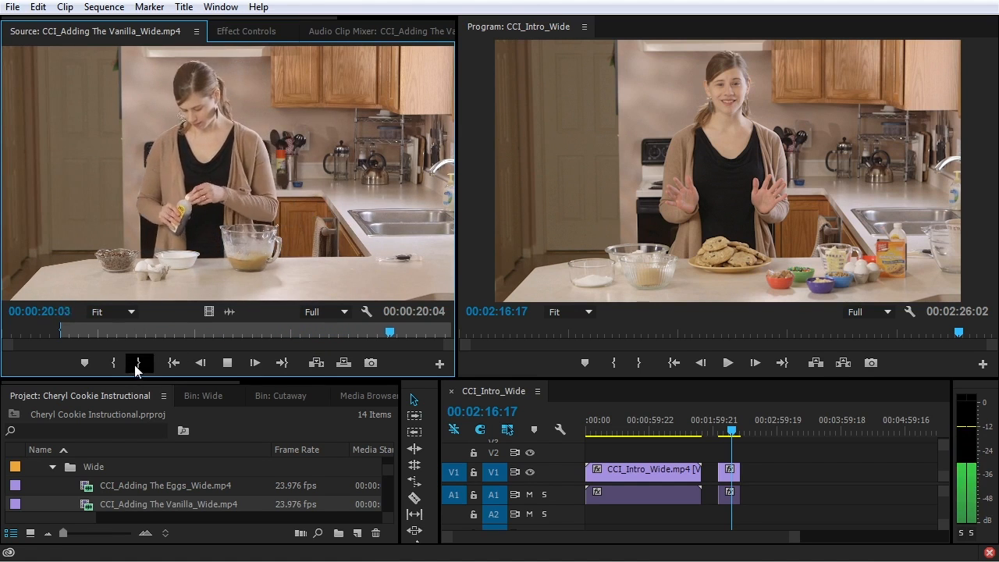
{"action": "key", "text": "space"}
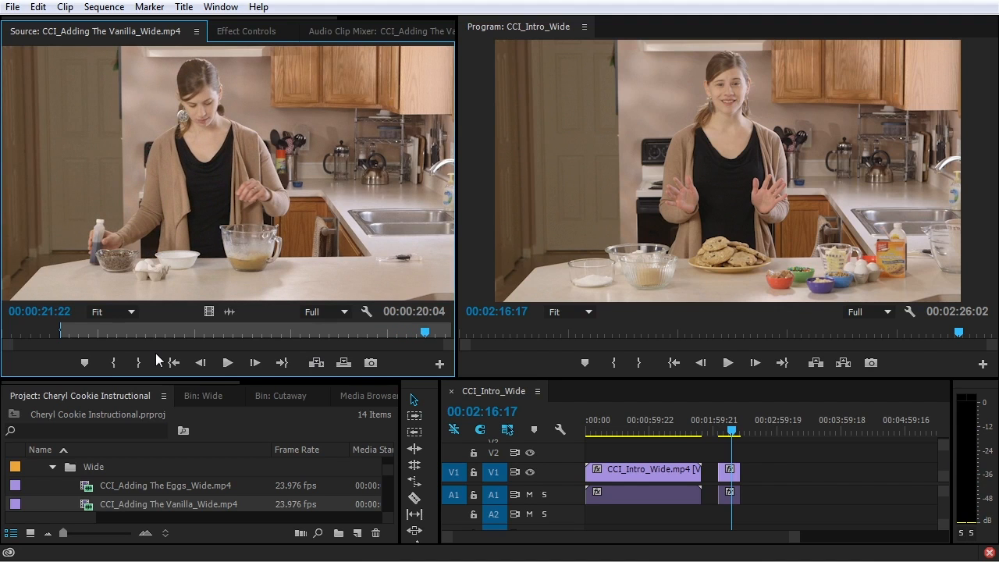
{"action": "key", "text": "o"}
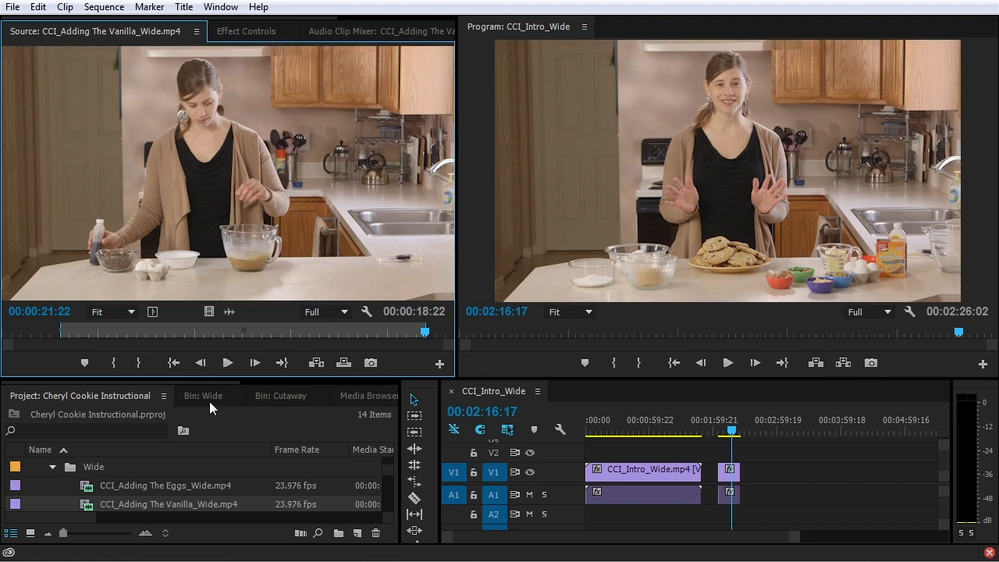
Enlarge the project area, open the Wide bin, and select the Adding The Eggs clip
{"action": "left_click_drag", "start_coordinate": [138, 381], "coordinate": [145, 226]}
{"action": "left_click", "coordinate": [199, 265]}
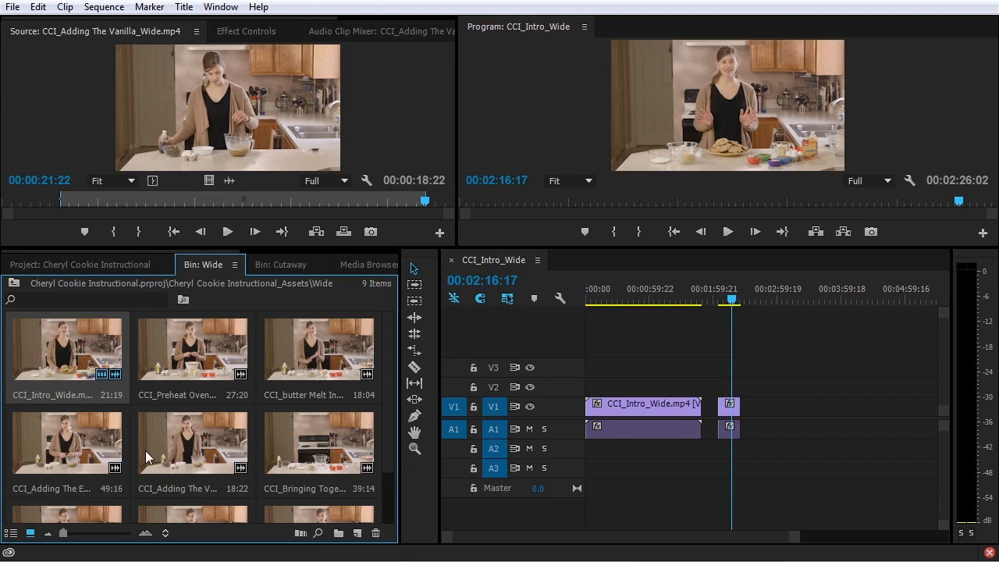
{"action": "left_click", "coordinate": [166, 435]}
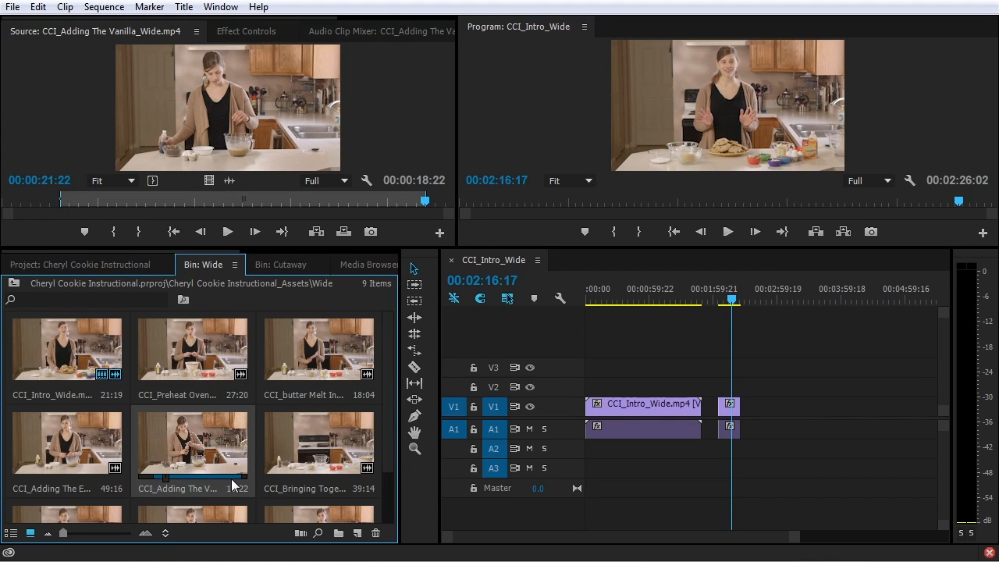
{"action": "left_click", "coordinate": [55, 458]}
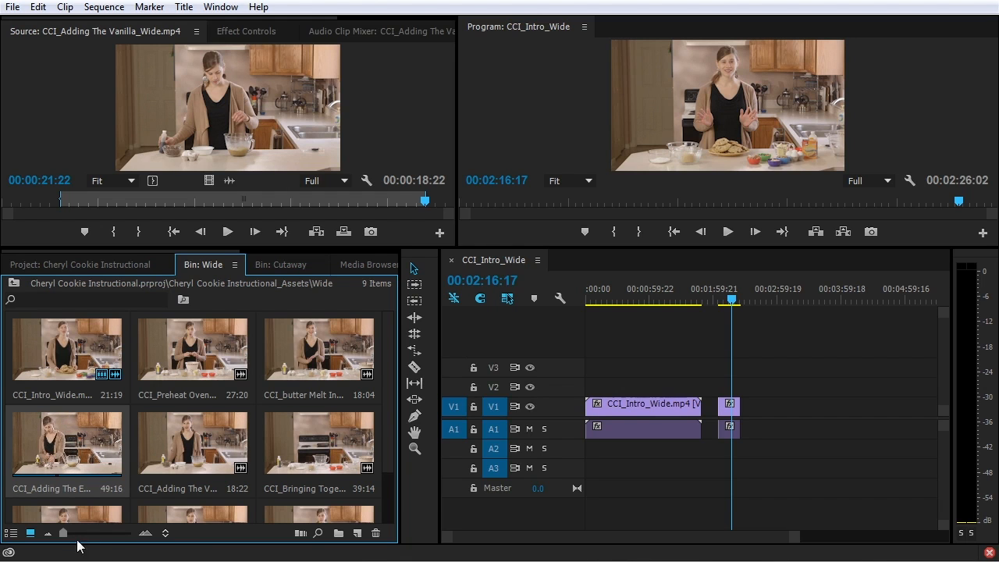
Enlarge the bin thumbnails to two columns and preview the Adding The Eggs clip
{"action": "left_click_drag", "start_coordinate": [63, 534], "coordinate": [107, 533]}
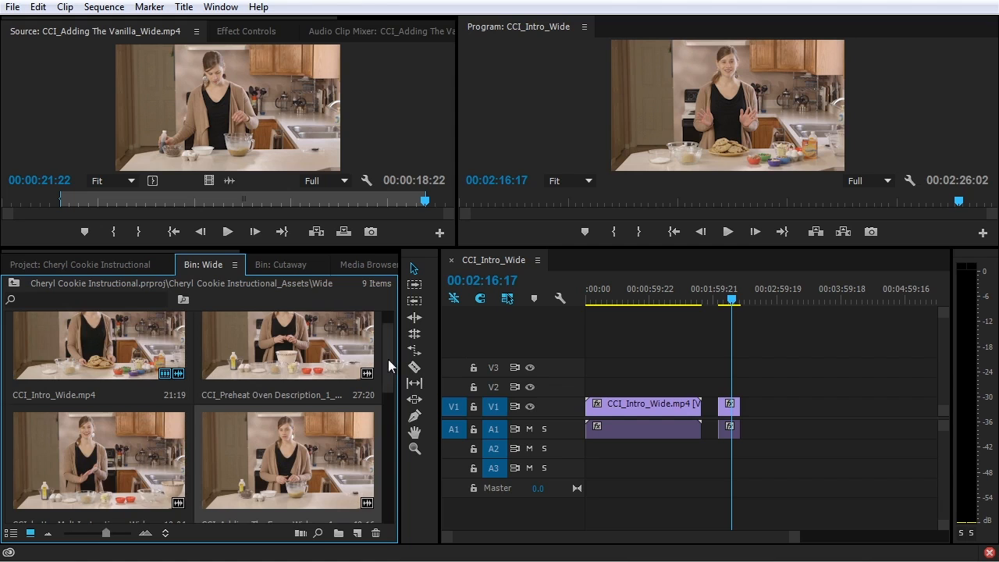
{"action": "scroll", "coordinate": [260, 393], "scroll_direction": "down", "scroll_amount": 1}
{"action": "key", "text": "space"}
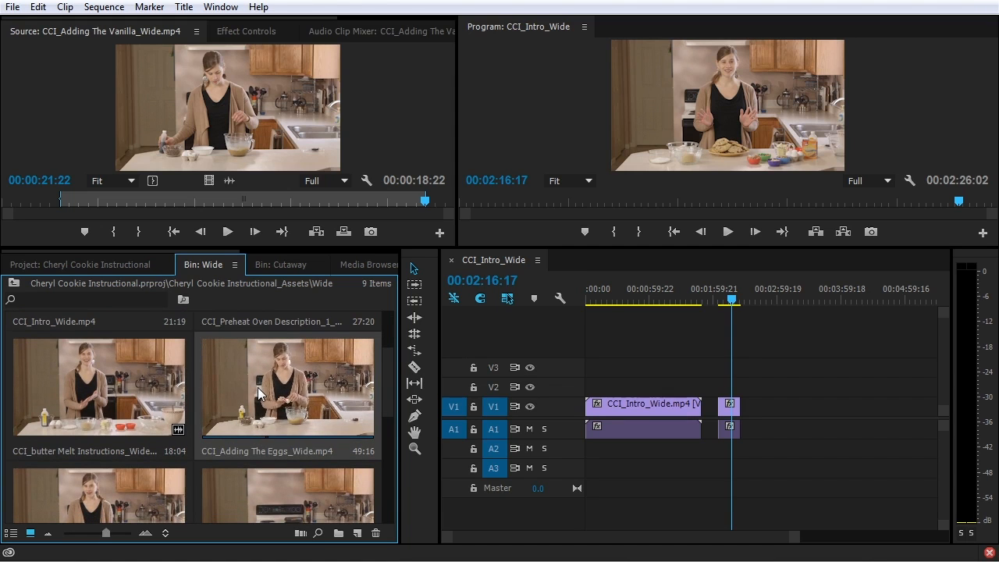
{"action": "left_click", "coordinate": [209, 441]}
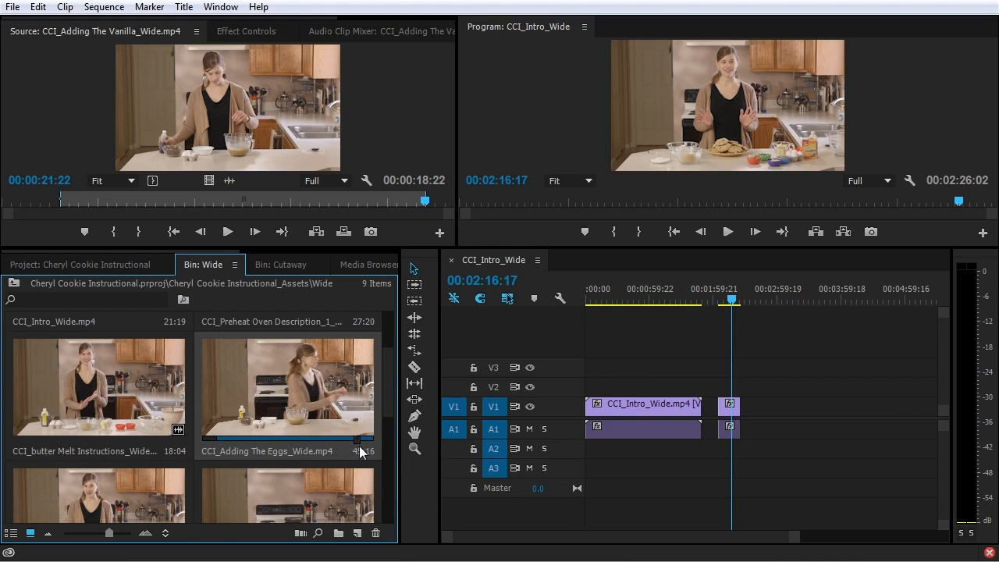
Overwrite Adding The Eggs into CCI_Intro_Wide after the existing clips, extending it to 00:03:07:17
{"action": "double_click", "coordinate": [279, 400]}
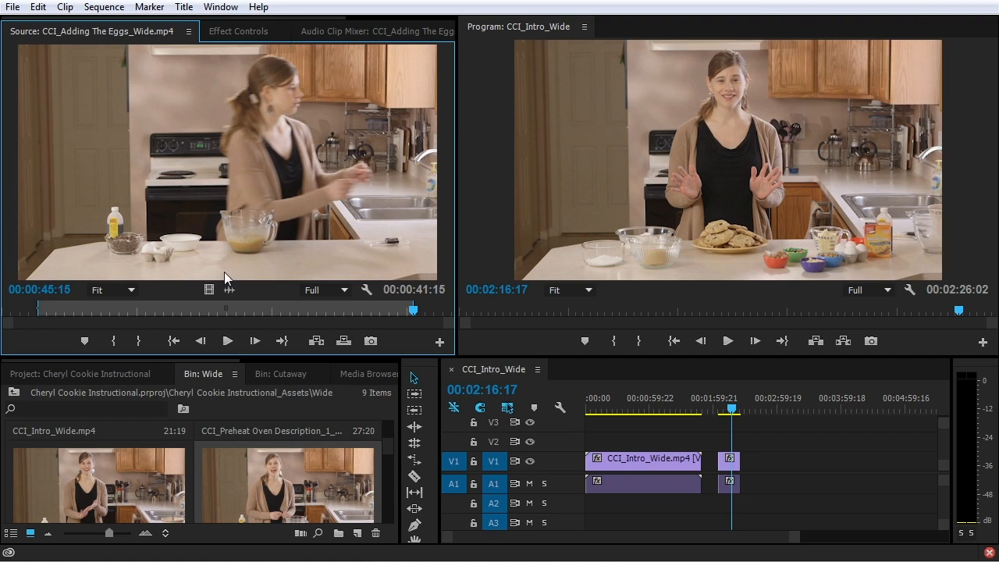
{"action": "left_click_drag", "start_coordinate": [222, 358], "coordinate": [223, 218]}
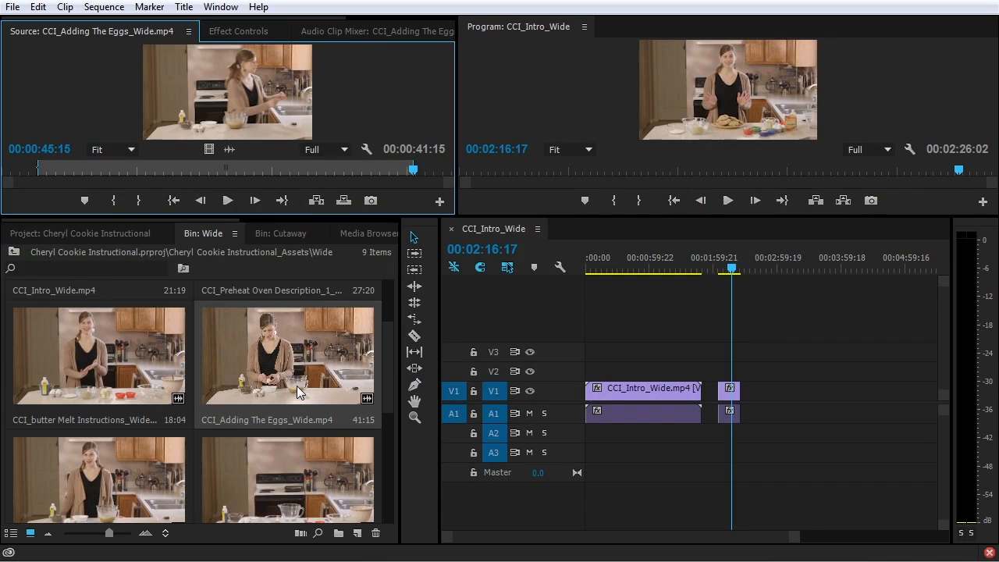
{"action": "left_click", "coordinate": [297, 385]}
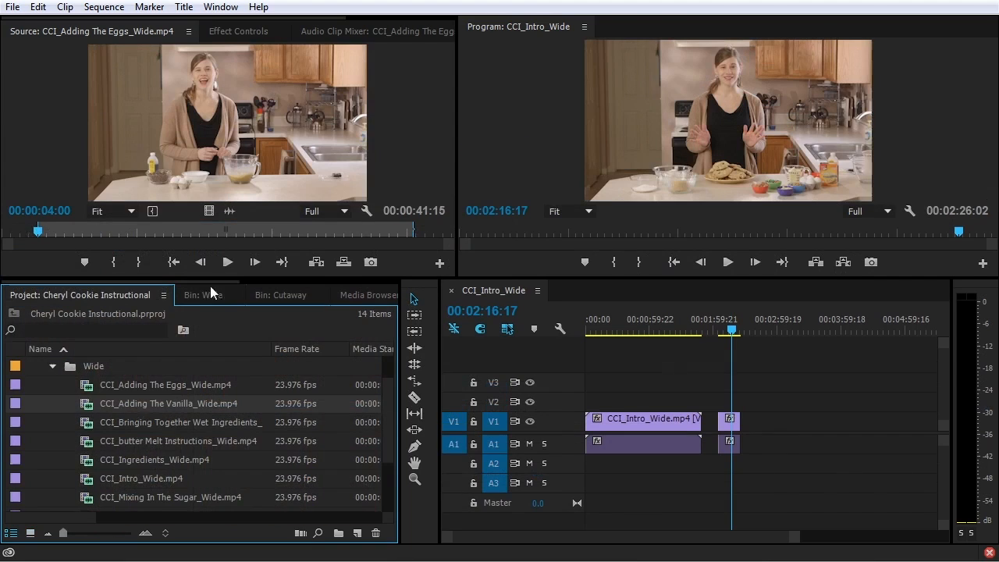
{"action": "left_click", "coordinate": [215, 150]}
{"action": "left_click_drag", "start_coordinate": [216, 150], "coordinate": [754, 430]}
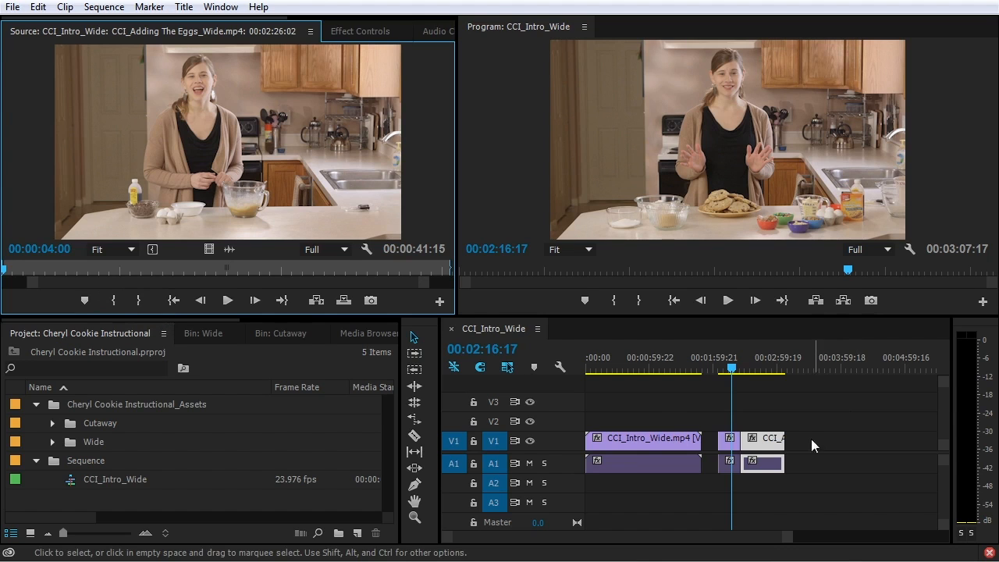
Load CCI_microwave Cutaway.mp4 from the Cutaway folder and cue it near 00:01:18:22
{"action": "left_click", "coordinate": [52, 423]}
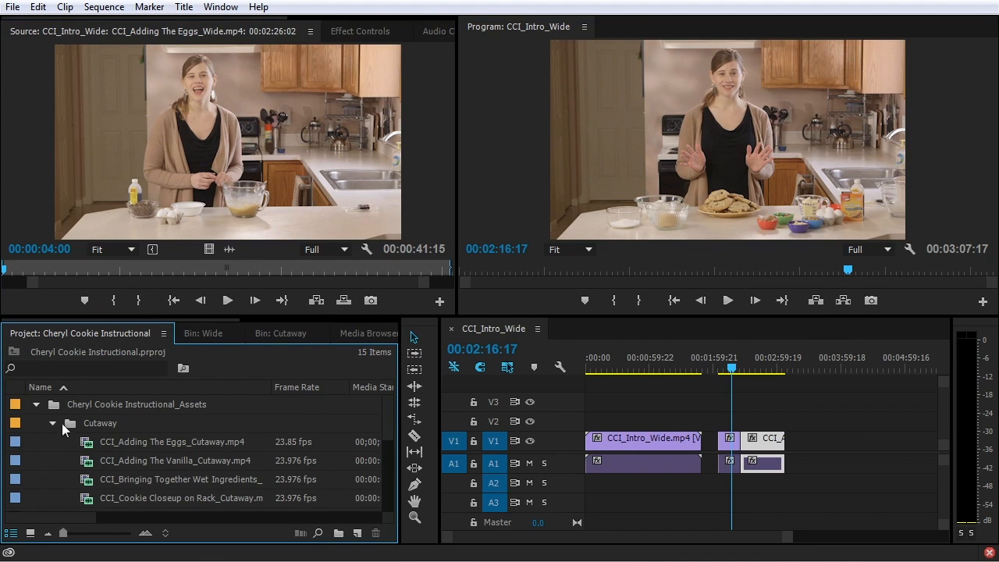
{"action": "scroll", "coordinate": [112, 429], "scroll_direction": "down", "scroll_amount": 4}
{"action": "scroll", "coordinate": [113, 436], "scroll_direction": "down", "scroll_amount": 1}
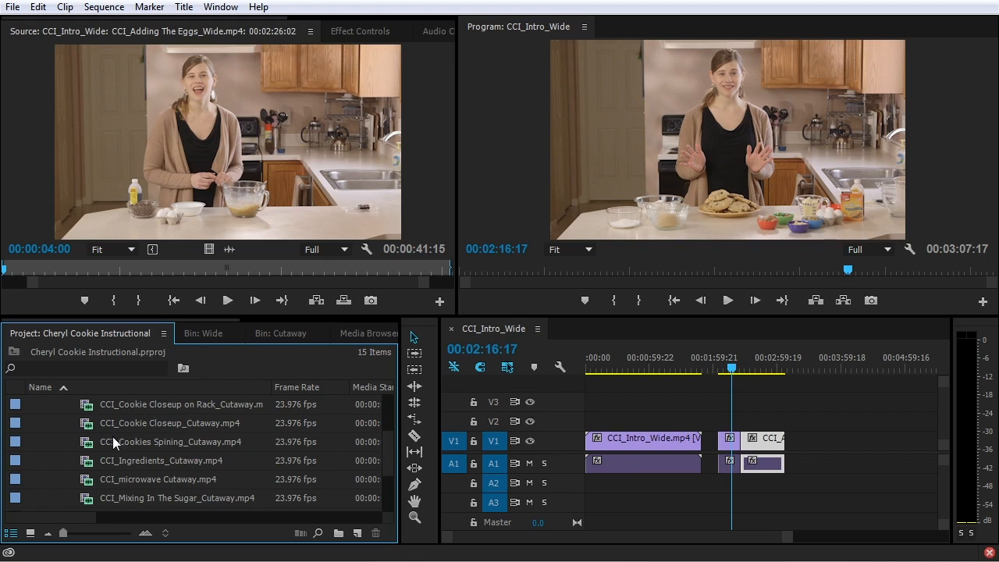
{"action": "double_click", "coordinate": [87, 484]}
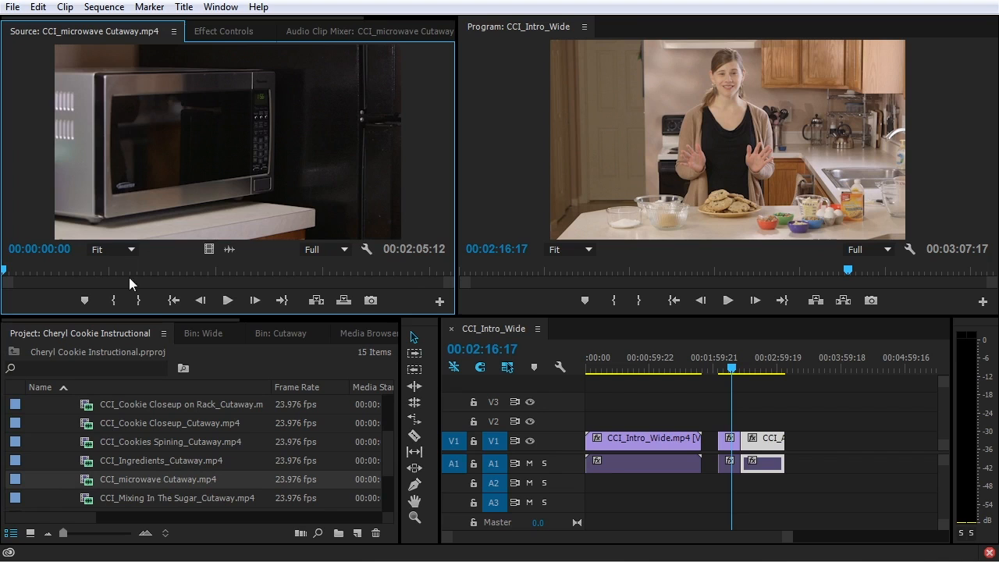
{"action": "left_click_drag", "start_coordinate": [14, 270], "coordinate": [372, 272]}
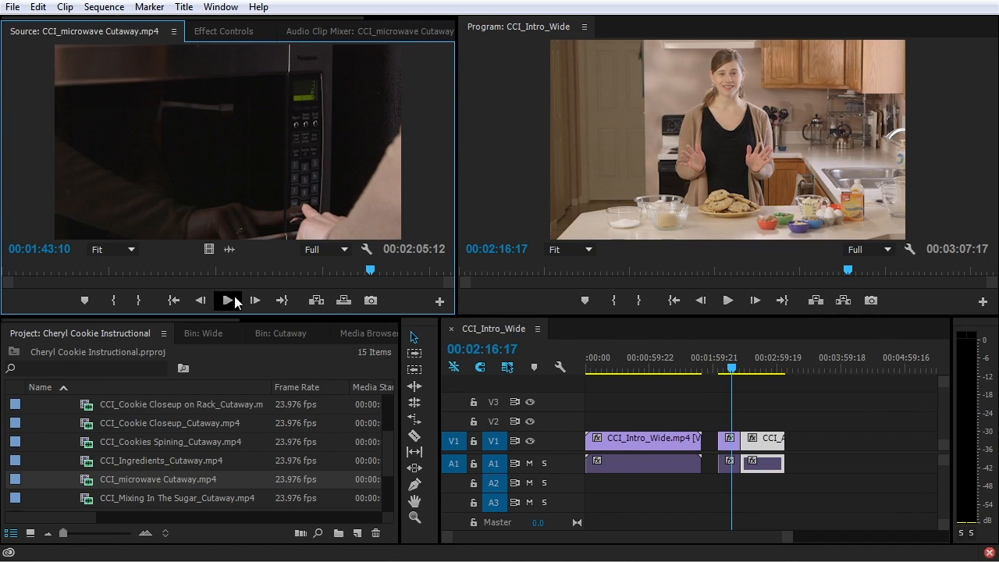
{"action": "left_click", "coordinate": [247, 270]}
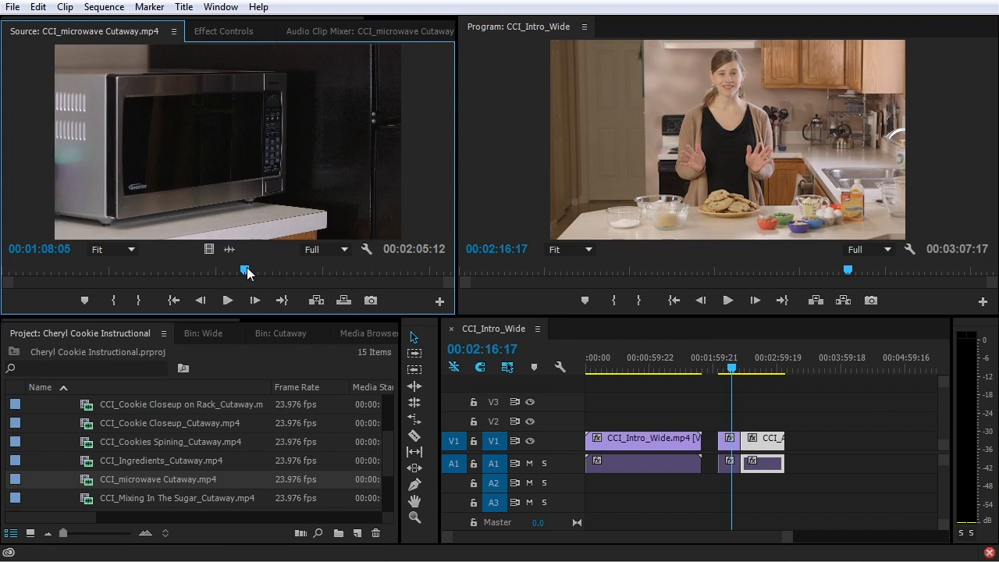
{"action": "mouse_move", "coordinate": [247, 269]}
{"action": "left_mouse_down"}
{"action": "mouse_move", "coordinate": [317, 271]}
{"action": "mouse_move", "coordinate": [282, 269]}
{"action": "left_mouse_up"}
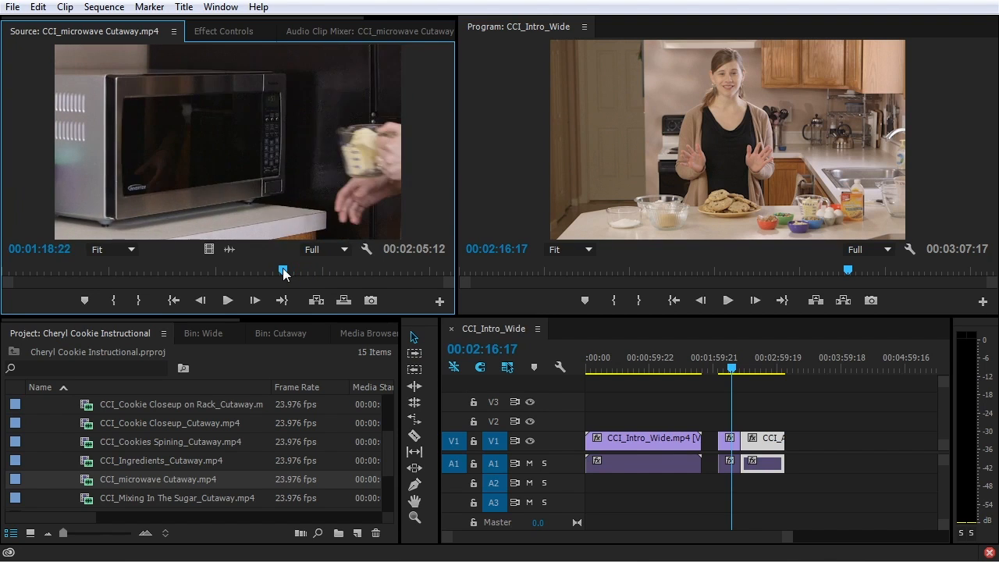
Mark the microwave footage from 00:01:18:22 to 00:01:26:03
{"action": "left_click", "coordinate": [113, 300]}
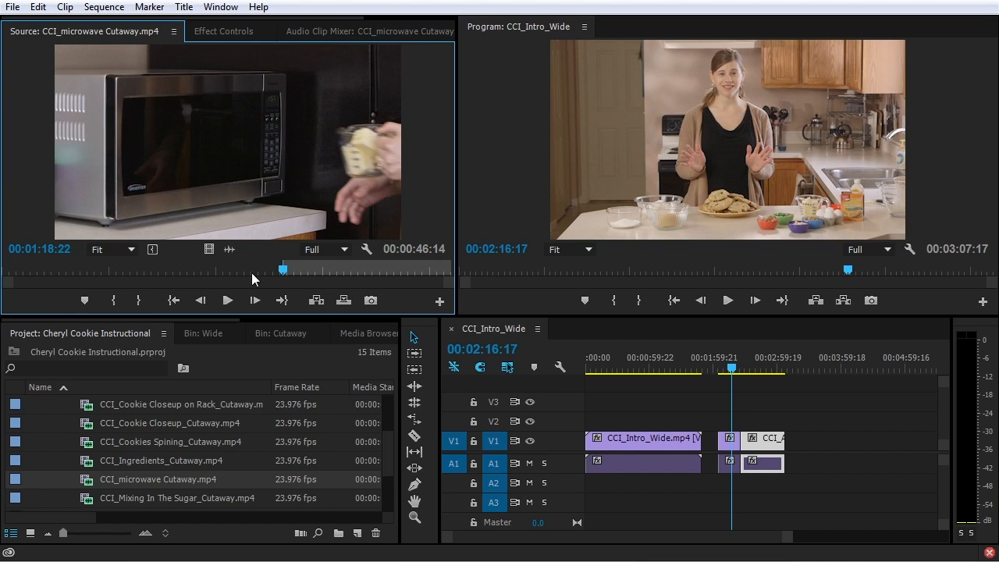
{"action": "key", "text": "space"}
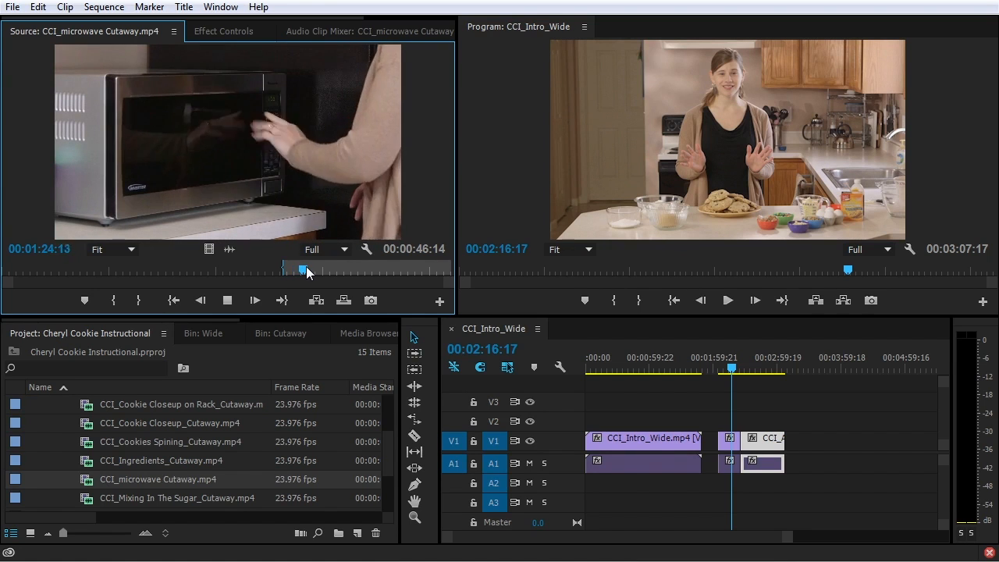
{"action": "key", "text": "space"}
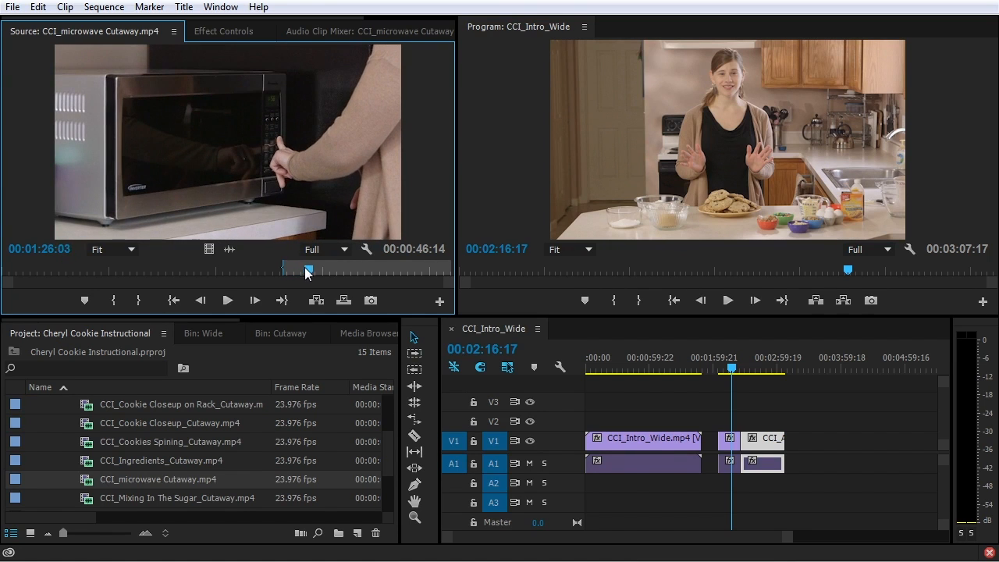
{"action": "left_click", "coordinate": [140, 300]}
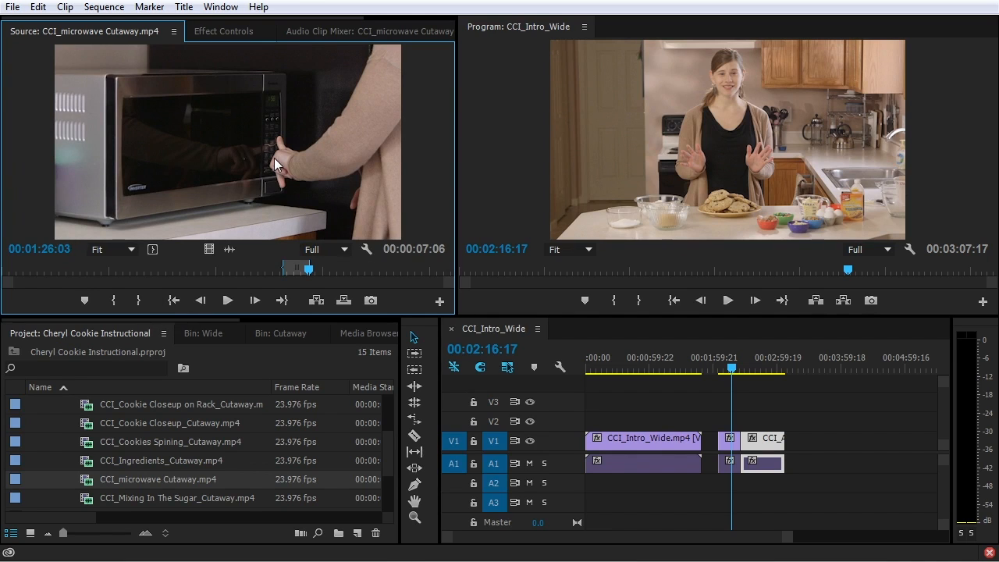
Turn the marked range into a subclip named CCI_microwave Cutaway_Butter In
{"action": "left_click_drag", "start_coordinate": [274, 158], "coordinate": [171, 441]}
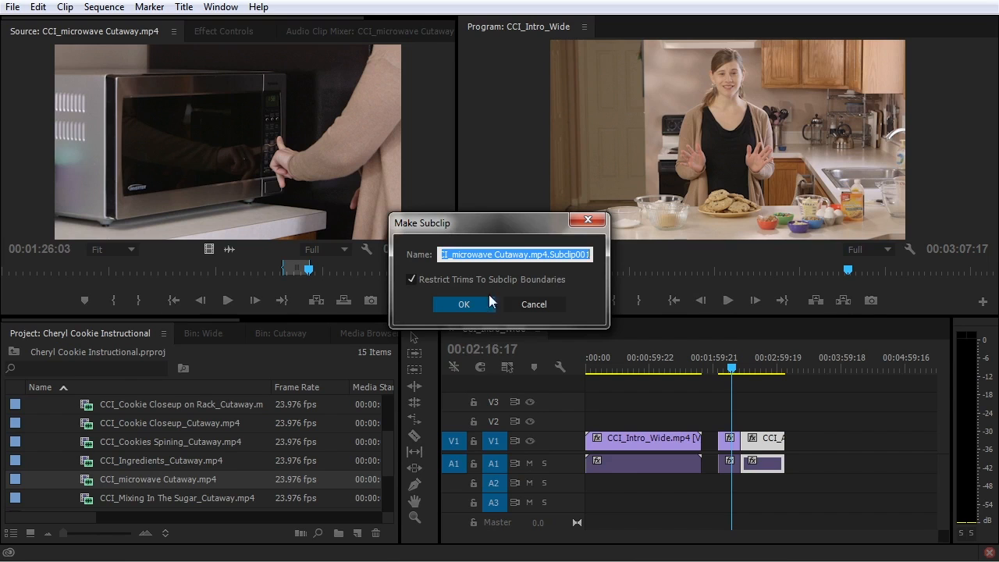
{"action": "left_click", "coordinate": [536, 255]}
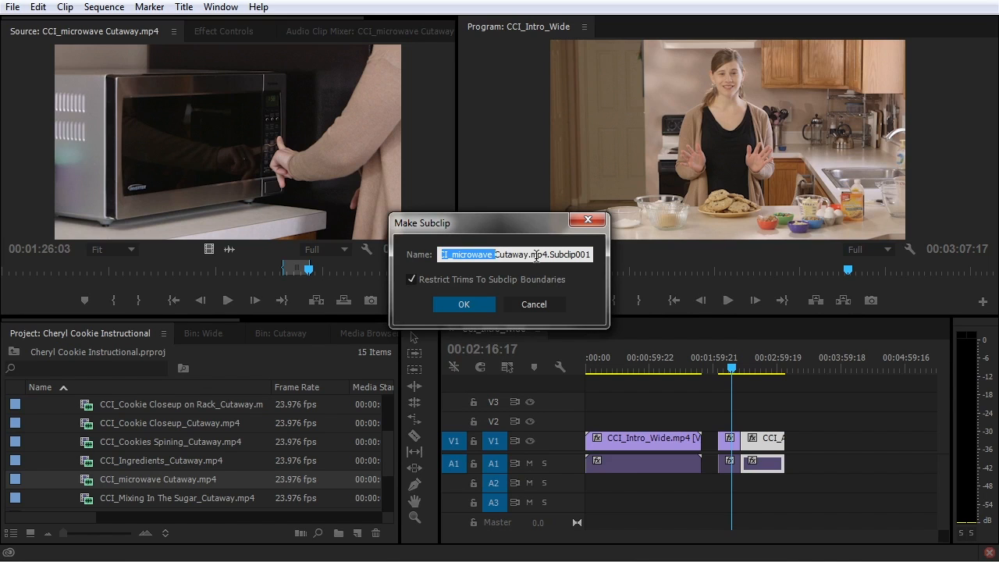
{"action": "key", "text": "BackSpace"}
{"action": "key", "text": "BackSpace"}
{"action": "key", "text": "BackSpace"}
{"action": "key", "text": "BackSpace"}
{"action": "key", "text": "BackSpace"}
{"action": "key", "text": "BackSpace"}
{"action": "key", "text": "BackSpace"}
{"action": "key", "text": "BackSpace"}
{"action": "key", "text": "BackSpace"}
{"action": "key", "text": "BackSpace"}
{"action": "key", "text": "BackSpace"}
{"action": "key", "text": "BackSpace"}
{"action": "key", "text": "BackSpace"}
{"action": "key", "text": "BackSpace"}
{"action": "key", "text": "BackSpace"}
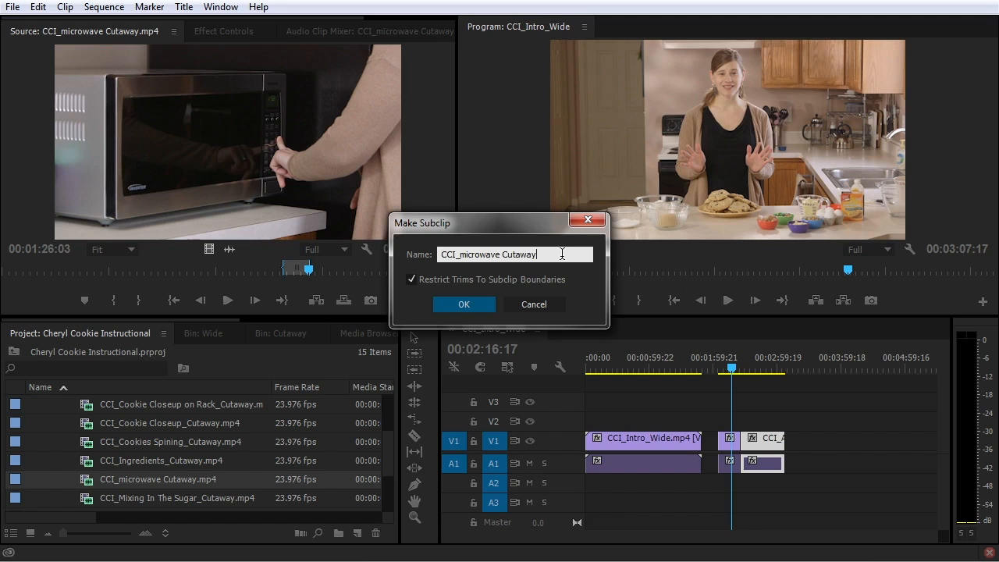
{"action": "type", "text": "_Butter In"}
{"action": "left_click", "coordinate": [468, 301]}
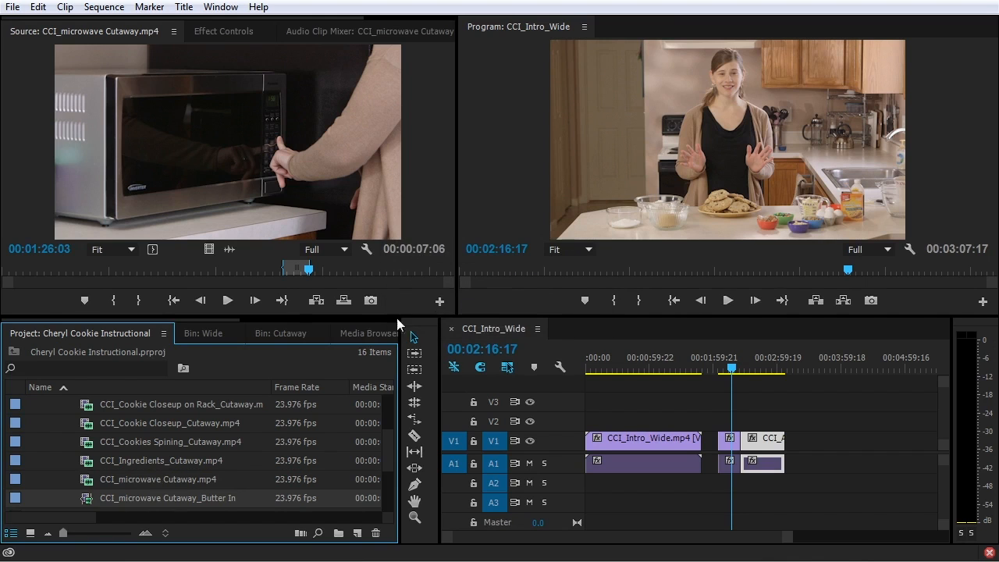
Mark an 00:00:11:20 range starting at 00:01:40:19 around the microwave close-up
{"action": "scroll", "coordinate": [202, 419], "scroll_direction": "down", "scroll_amount": 2}
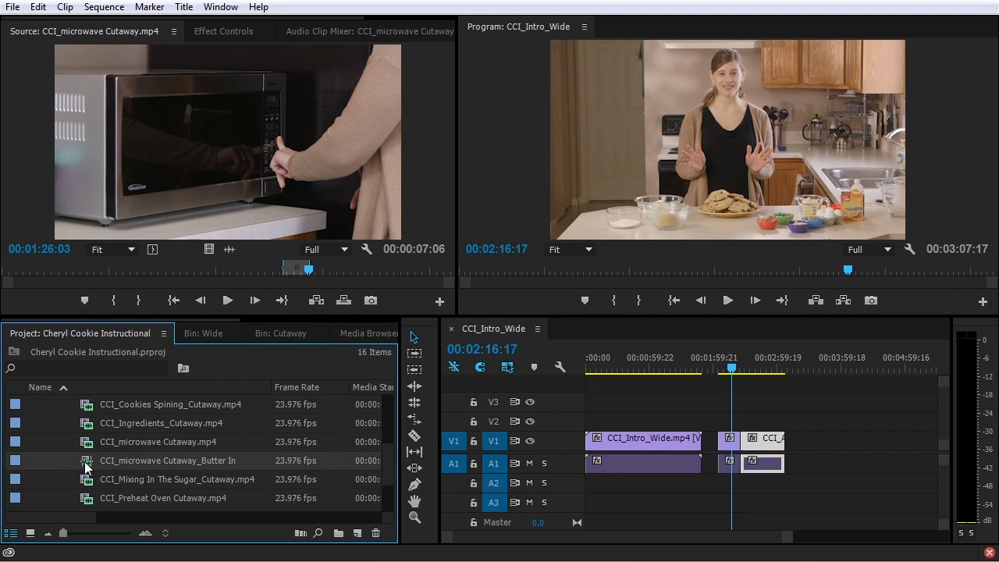
{"action": "left_click_drag", "start_coordinate": [314, 271], "coordinate": [361, 270]}
{"action": "left_click", "coordinate": [114, 300]}
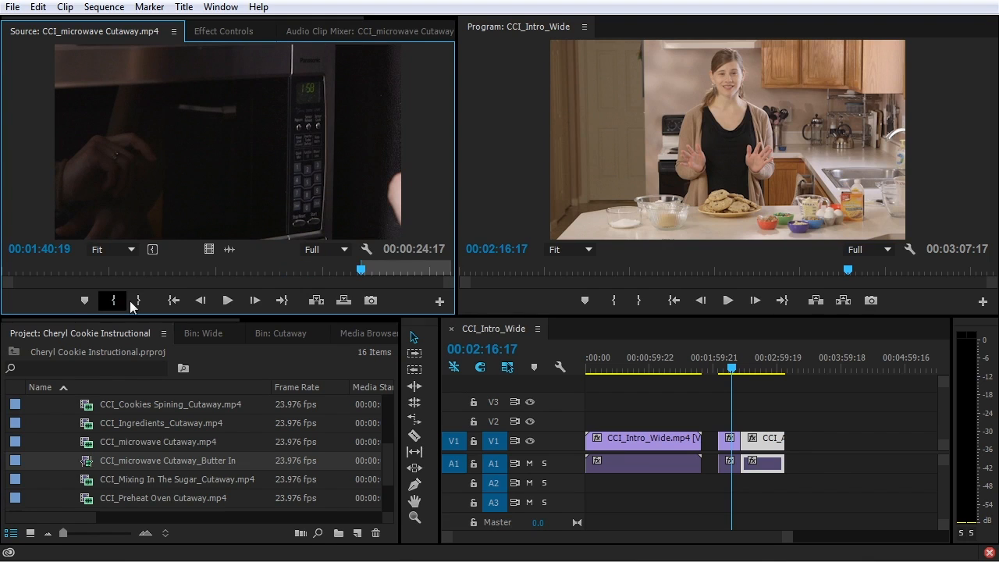
{"action": "left_click_drag", "start_coordinate": [361, 270], "coordinate": [398, 269]}
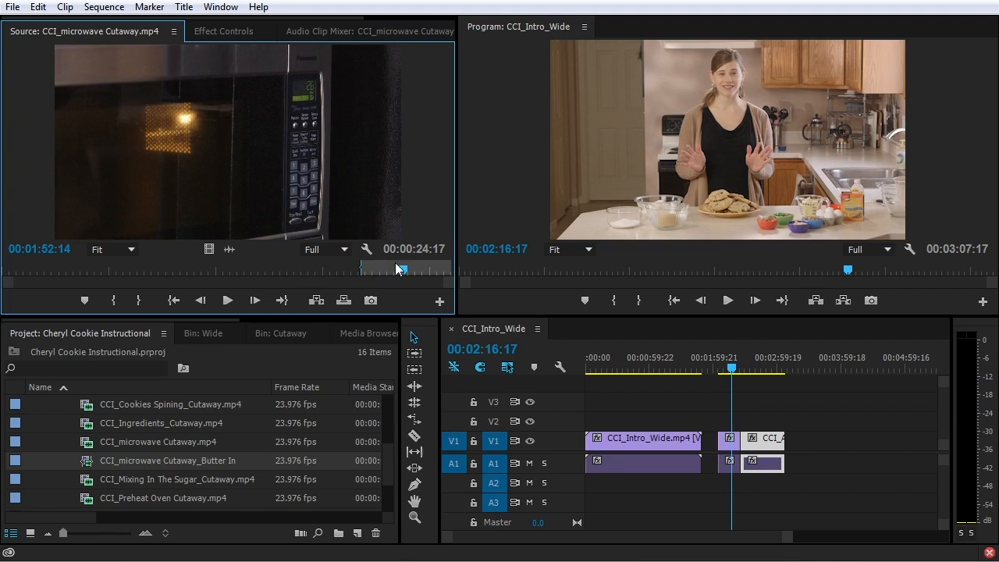
{"action": "left_click", "coordinate": [138, 299]}
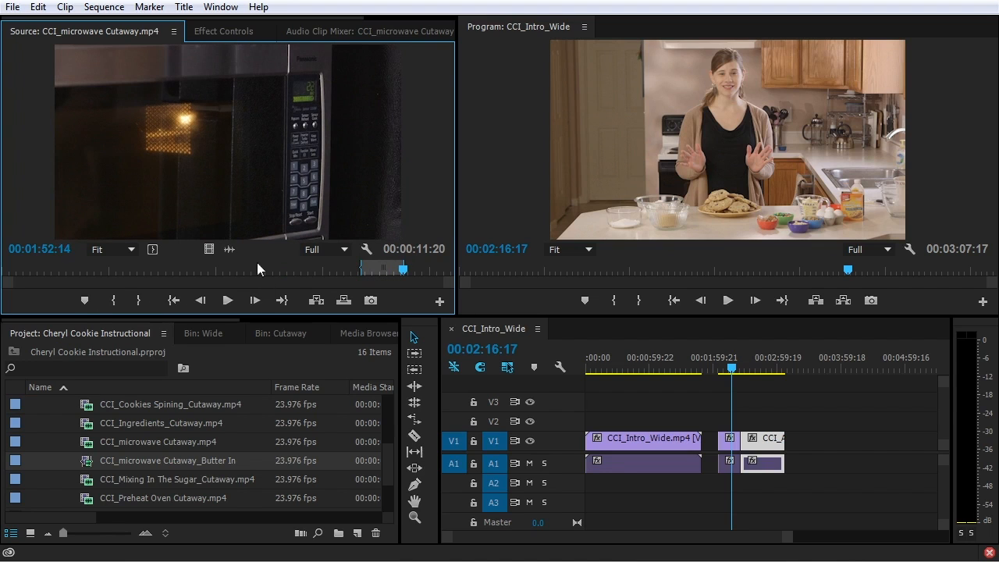
Make the range a subclip named CCI_microwave Cutaway_Enter 30 with trims restricted to its boundaries
{"action": "left_click", "coordinate": [66, 8]}
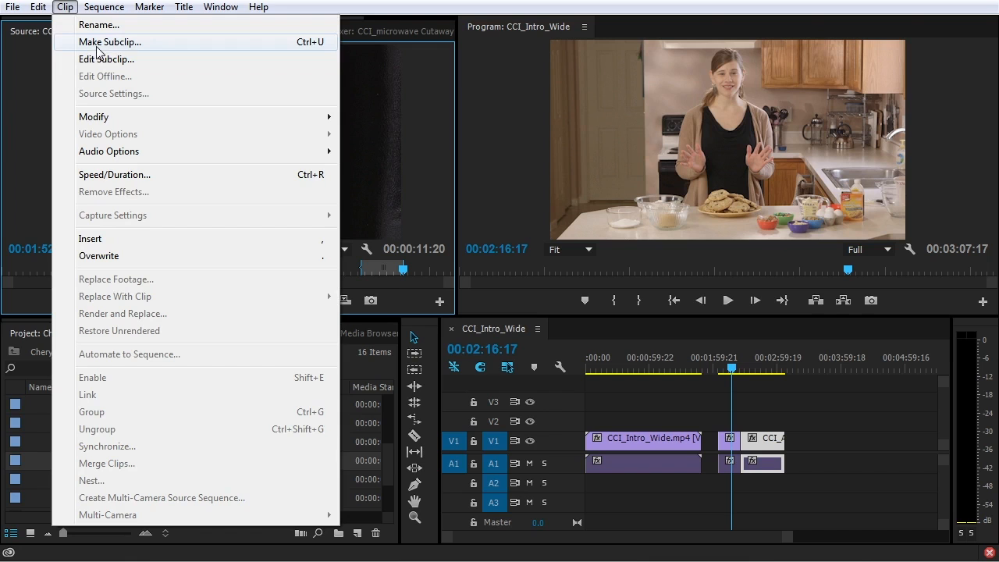
{"action": "left_click", "coordinate": [265, 149]}
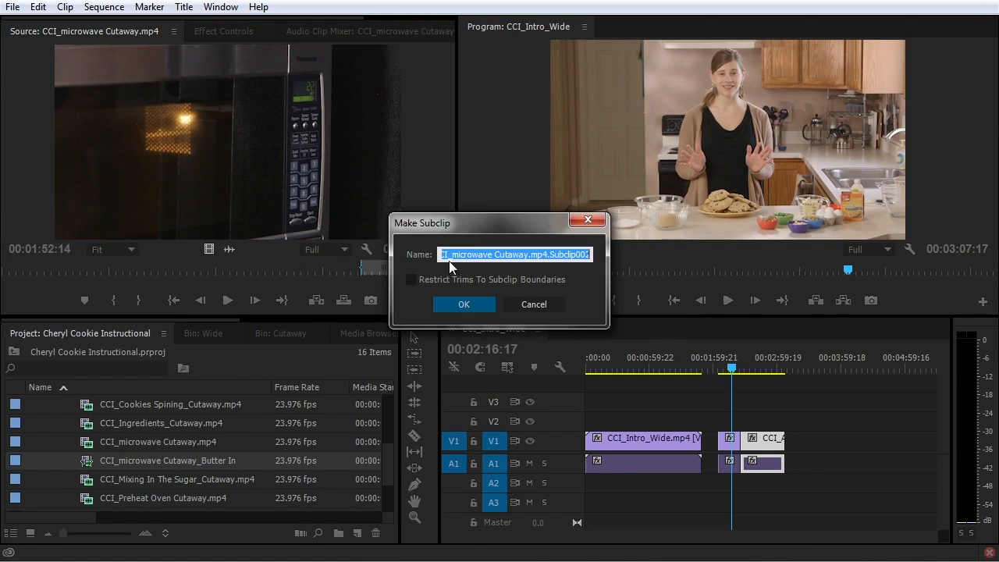
{"action": "type", "text": "_Enter 3"}
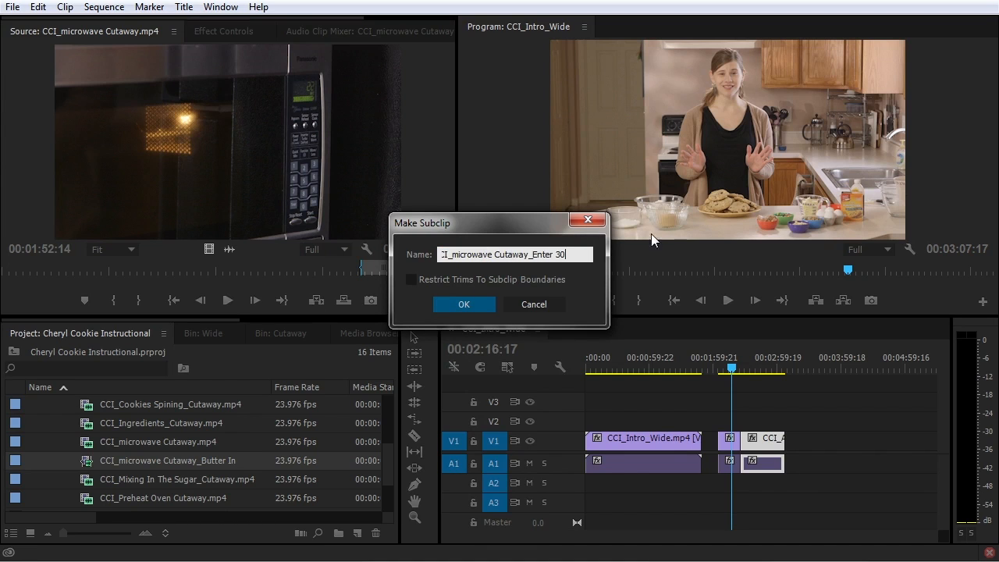
{"action": "left_click", "coordinate": [412, 280]}
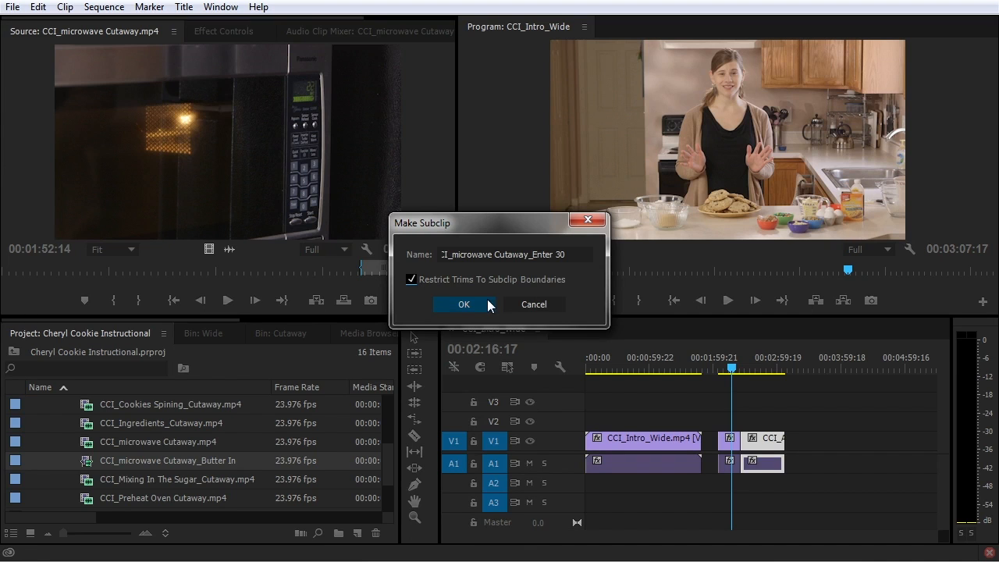
{"action": "left_click", "coordinate": [464, 304]}
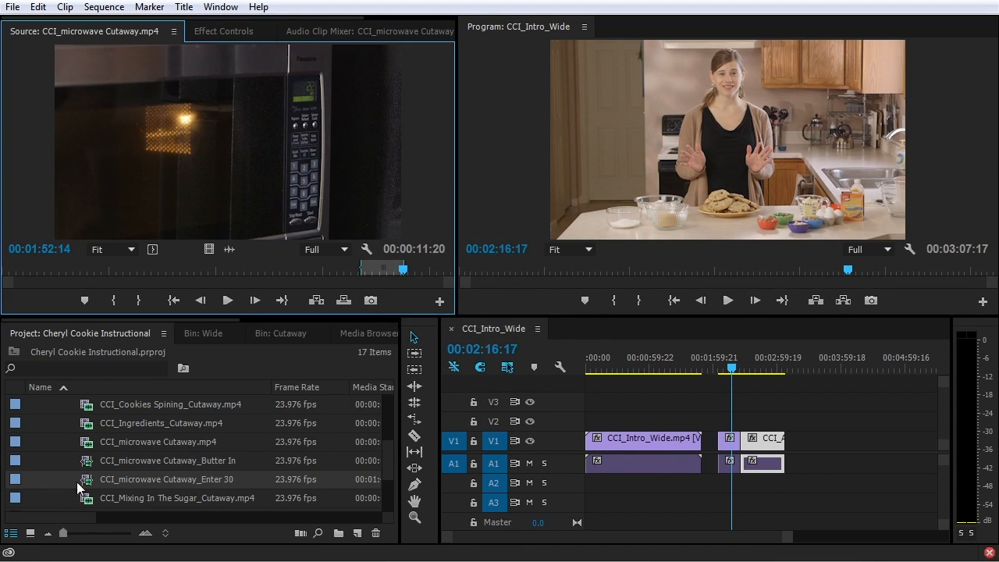
Place the Enter 30 subclip at the sequence end and zoom the timeline in on it
{"action": "left_click_drag", "start_coordinate": [94, 462], "coordinate": [799, 467]}
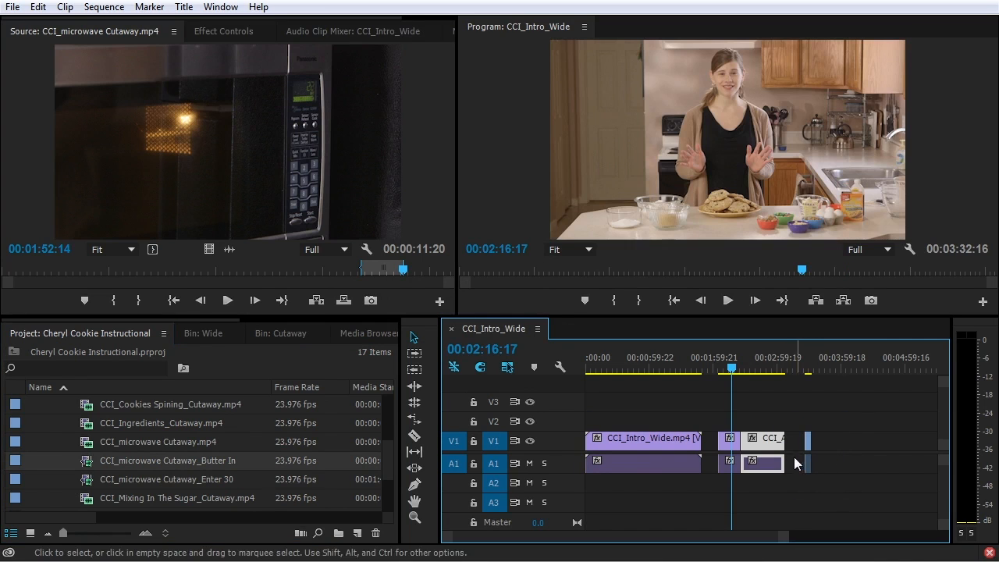
{"action": "left_click_drag", "start_coordinate": [87, 479], "coordinate": [821, 460]}
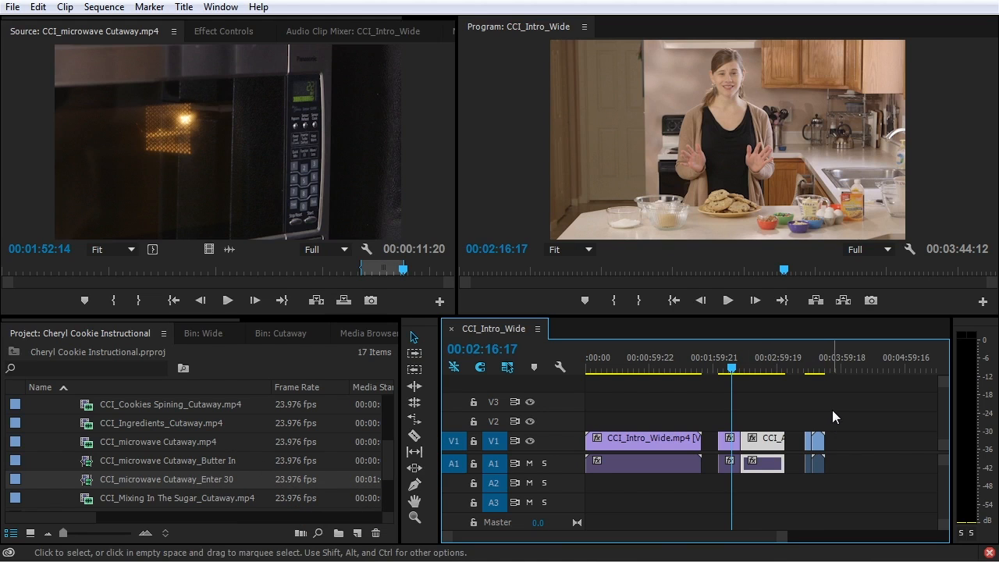
{"action": "left_click_drag", "start_coordinate": [743, 366], "coordinate": [806, 368]}
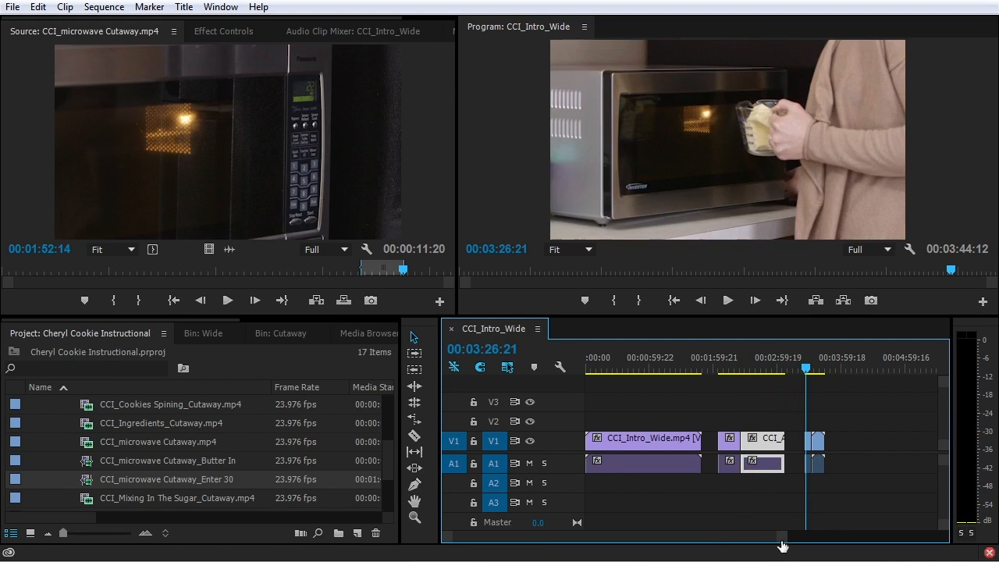
{"action": "key", "text": "="}
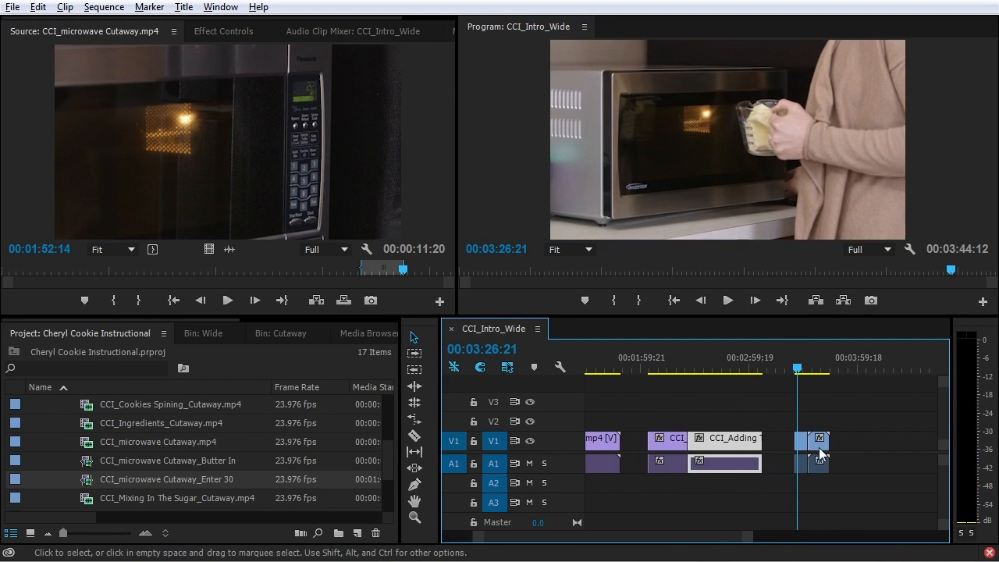
{"action": "key", "text": "="}
{"action": "key", "text": "="}
{"action": "key", "text": "="}
{"action": "key", "text": "="}
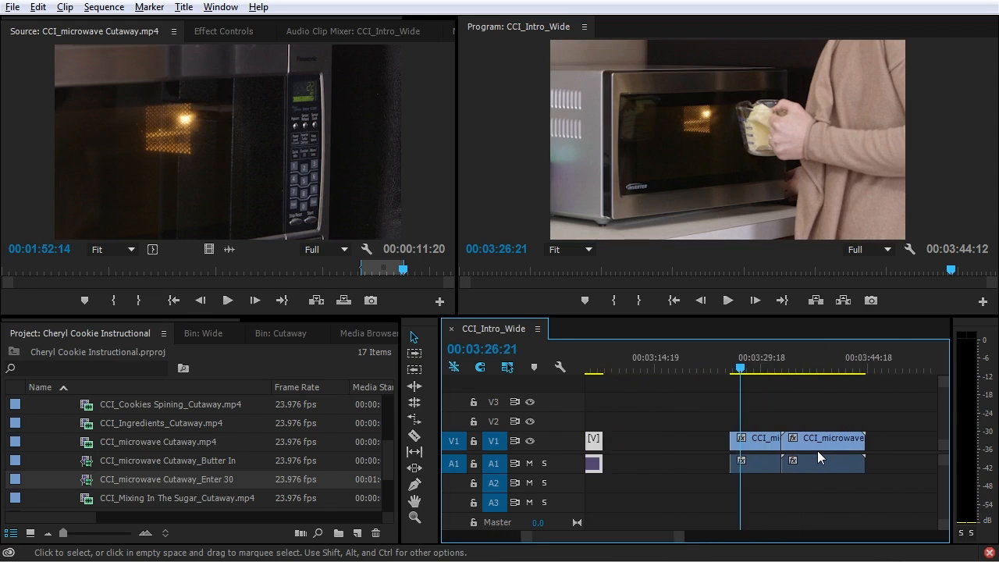
{"action": "scroll", "coordinate": [819, 456], "scroll_direction": "up", "scroll_amount": 1}
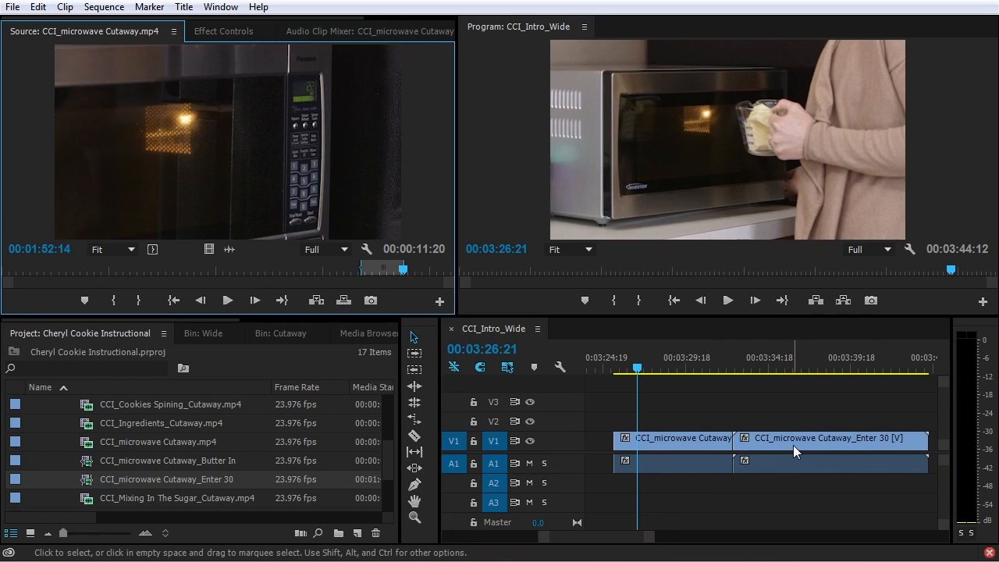
{"action": "left_click_drag", "start_coordinate": [608, 536], "coordinate": [611, 535]}
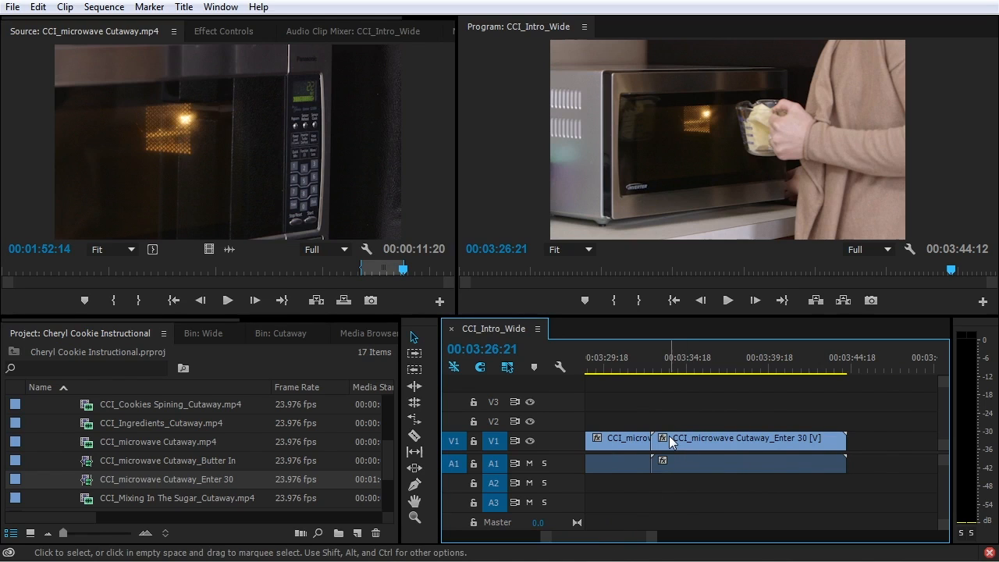
Test extending and shifting the Enter 30 clip's end and start edit points
{"action": "left_click", "coordinate": [733, 438]}
{"action": "left_click_drag", "start_coordinate": [840, 439], "coordinate": [929, 443]}
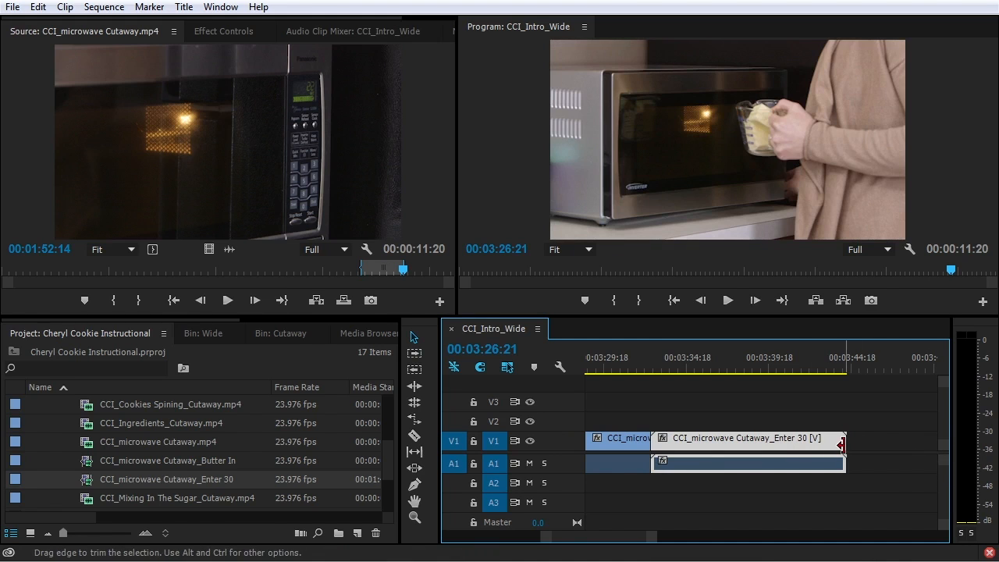
{"action": "left_click_drag", "start_coordinate": [720, 441], "coordinate": [744, 443]}
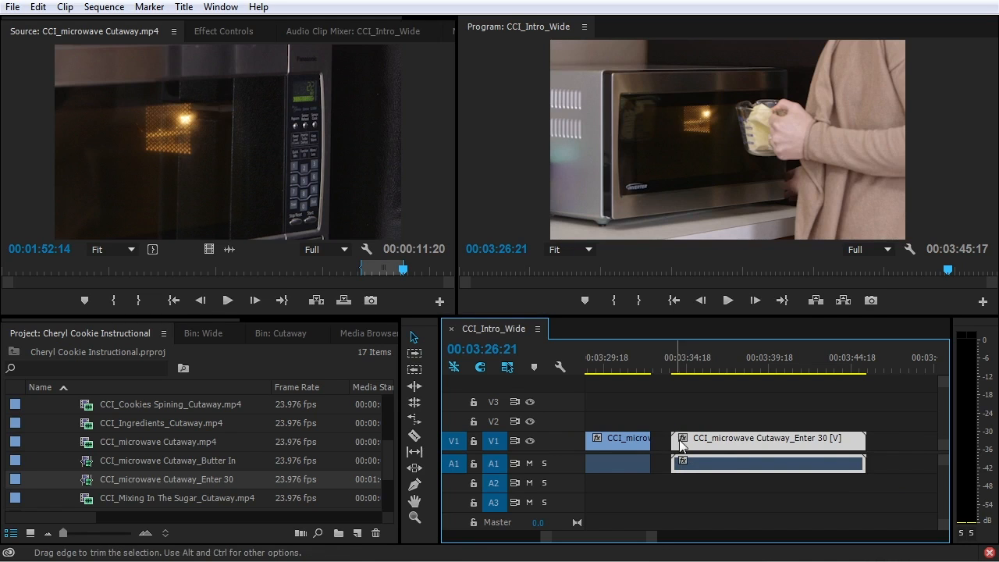
{"action": "left_click", "coordinate": [683, 496]}
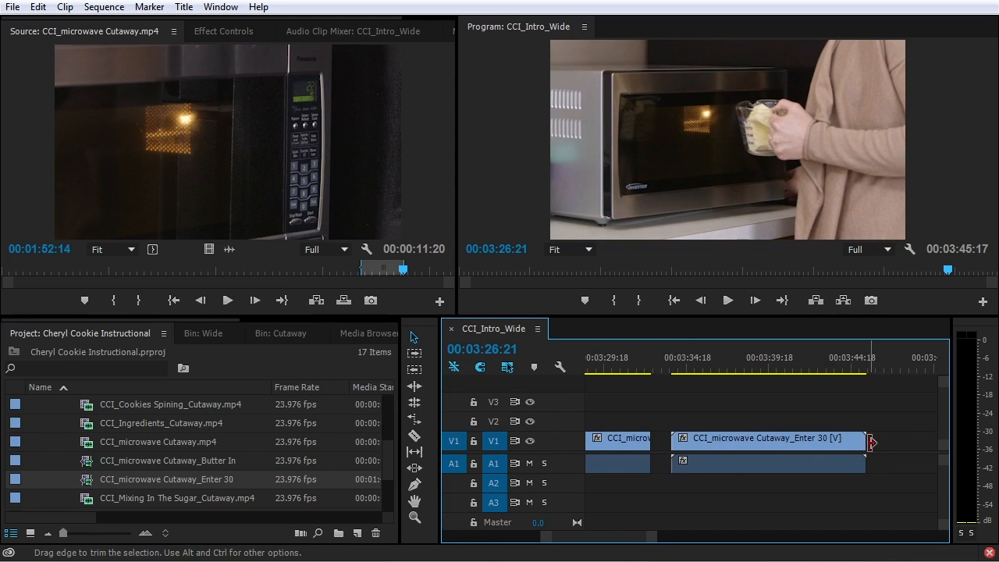
{"action": "left_click", "coordinate": [678, 438]}
{"action": "left_click_drag", "start_coordinate": [680, 437], "coordinate": [606, 445]}
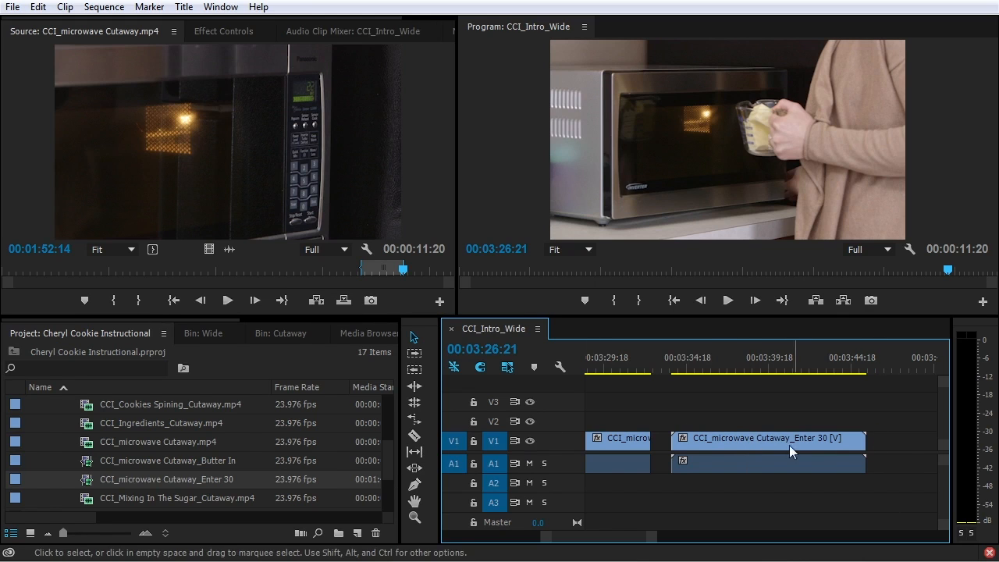
Delete Enter 30 from the sequence, test the microwave clip's start trim, and delete the subclip from the project
{"action": "left_click", "coordinate": [723, 440]}
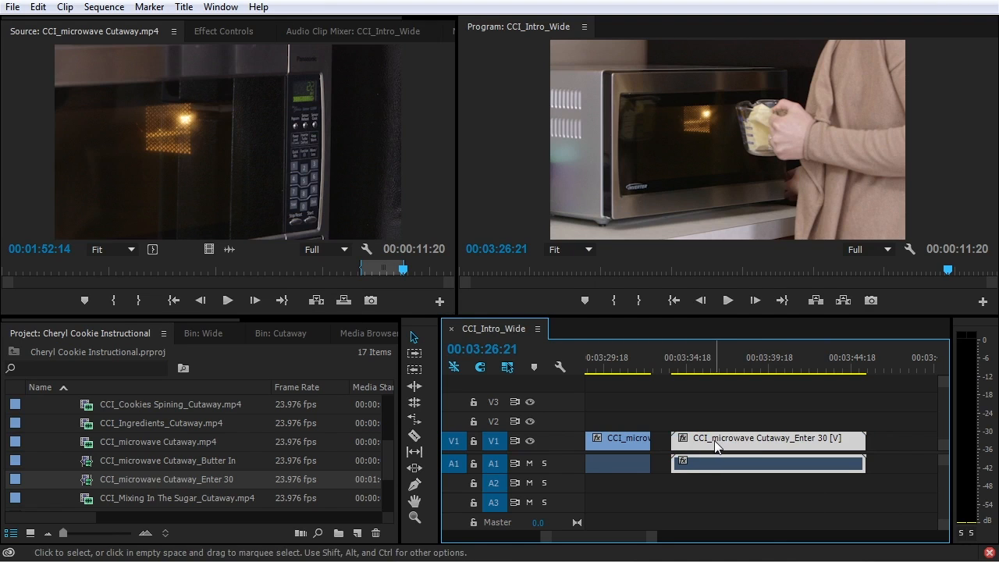
{"action": "key", "text": "Delete"}
{"action": "scroll", "coordinate": [631, 537], "scroll_direction": "left", "scroll_amount": 3}
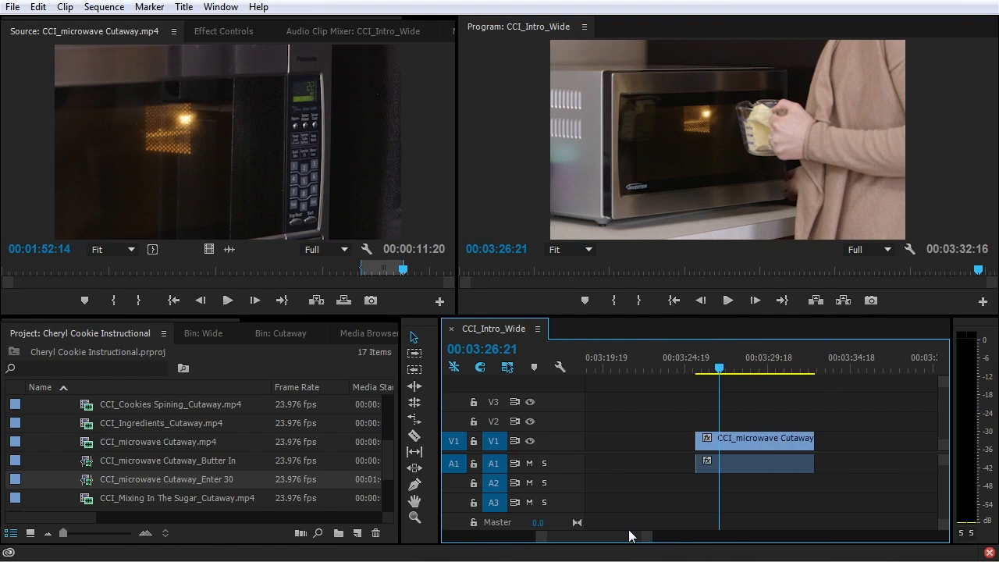
{"action": "left_click", "coordinate": [767, 441]}
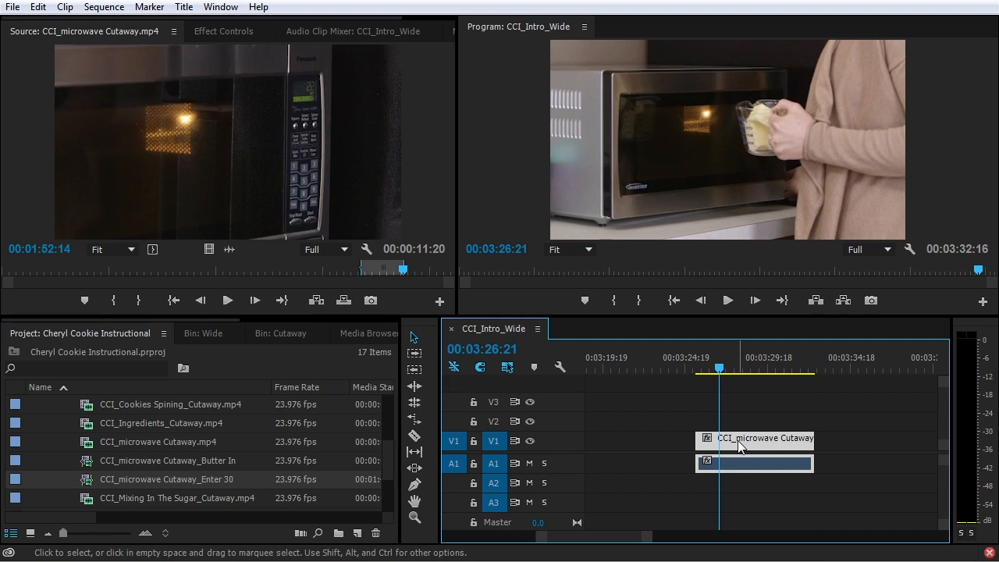
{"action": "mouse_move", "coordinate": [700, 441]}
{"action": "left_mouse_down"}
{"action": "mouse_move", "coordinate": [639, 446]}
{"action": "mouse_move", "coordinate": [697, 449]}
{"action": "left_mouse_up"}
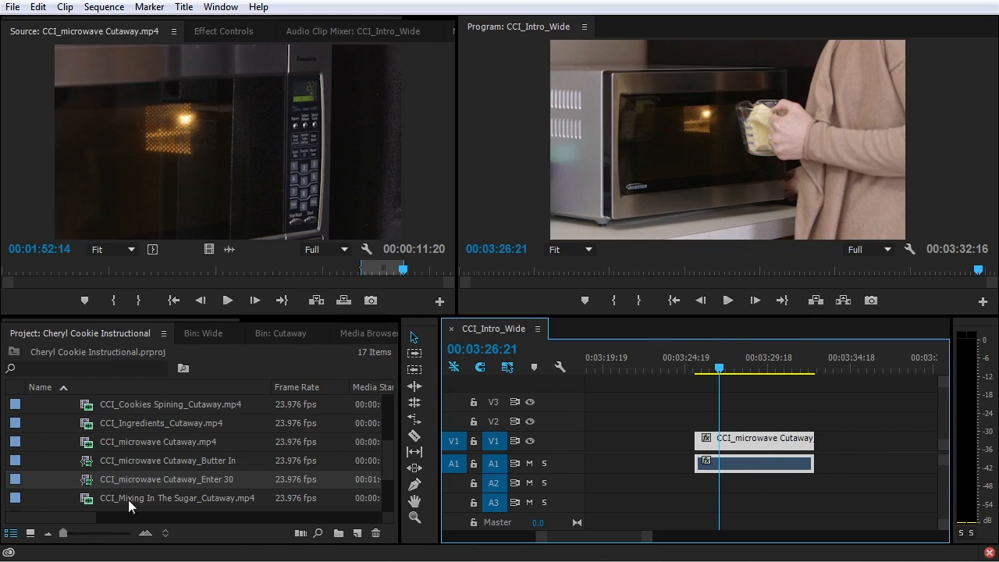
{"action": "left_click", "coordinate": [87, 484]}
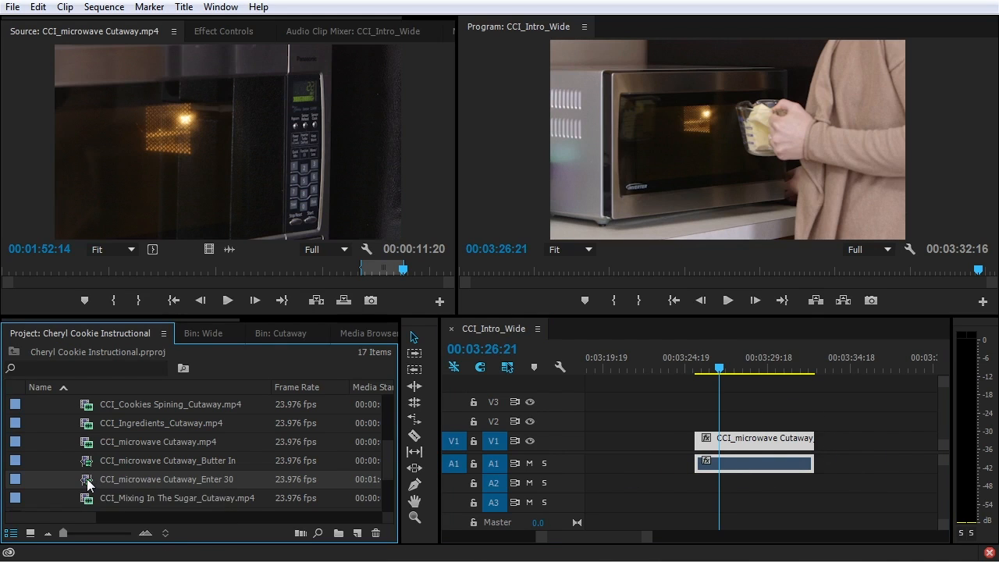
{"action": "key", "text": "Delete"}
Make a new subclip named CCI_microwave Cutaway_Enter 30 without restricted trims
{"action": "left_click", "coordinate": [222, 144]}
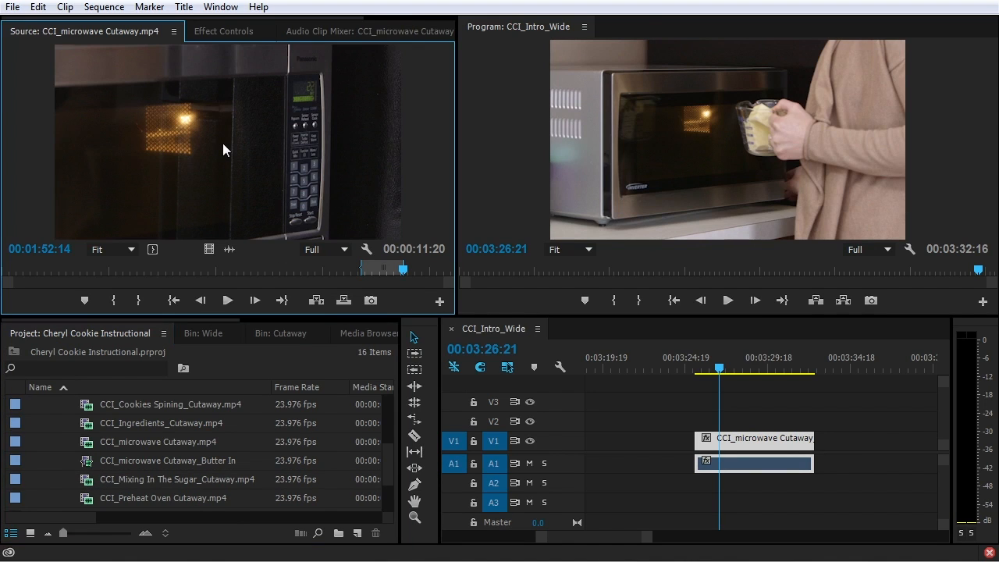
{"action": "key", "text": "ctrl+u"}
{"action": "left_click", "coordinate": [519, 255]}
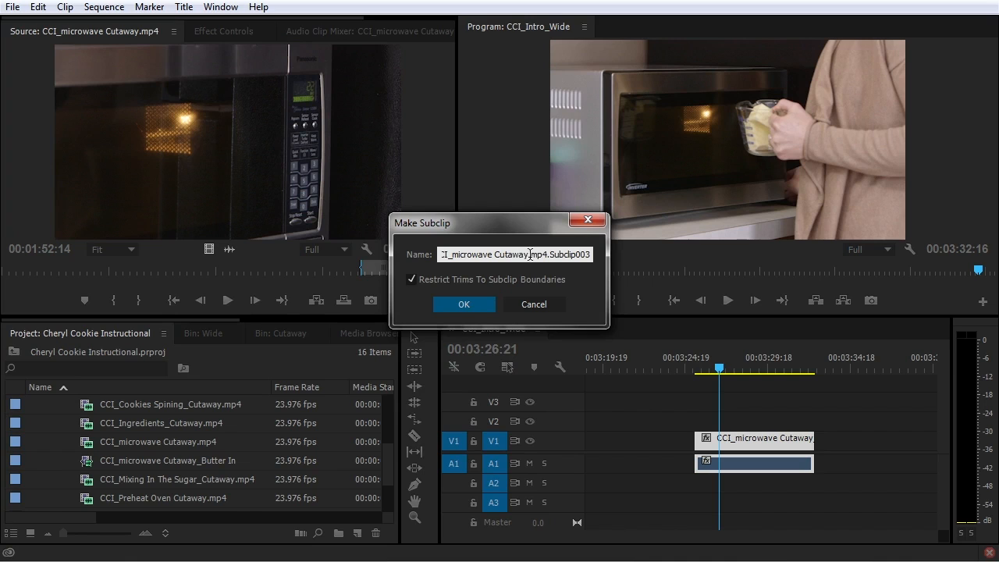
{"action": "left_click", "coordinate": [412, 281]}
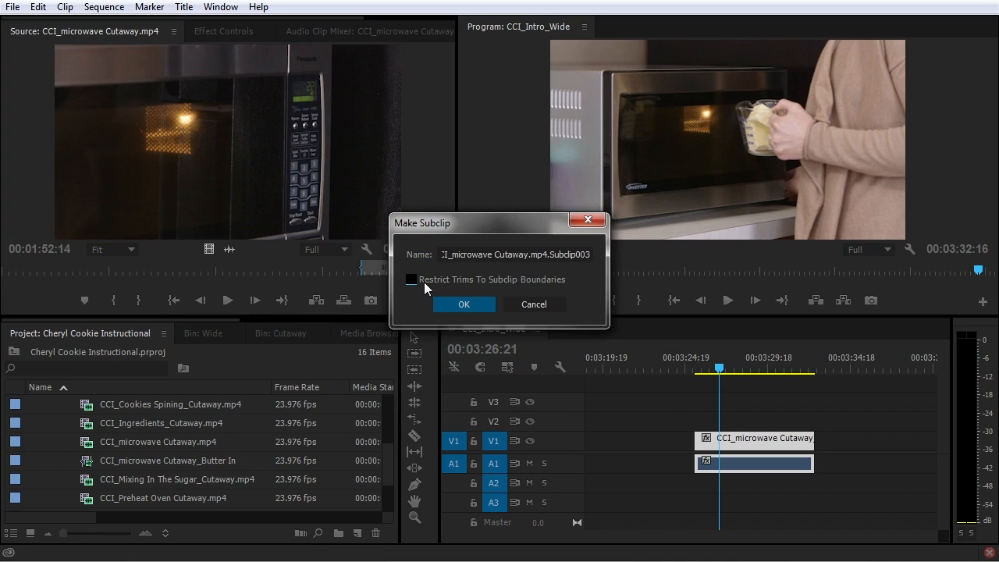
{"action": "left_click_drag", "start_coordinate": [545, 255], "coordinate": [634, 259]}
{"action": "type", "text": "_Enter 30"}
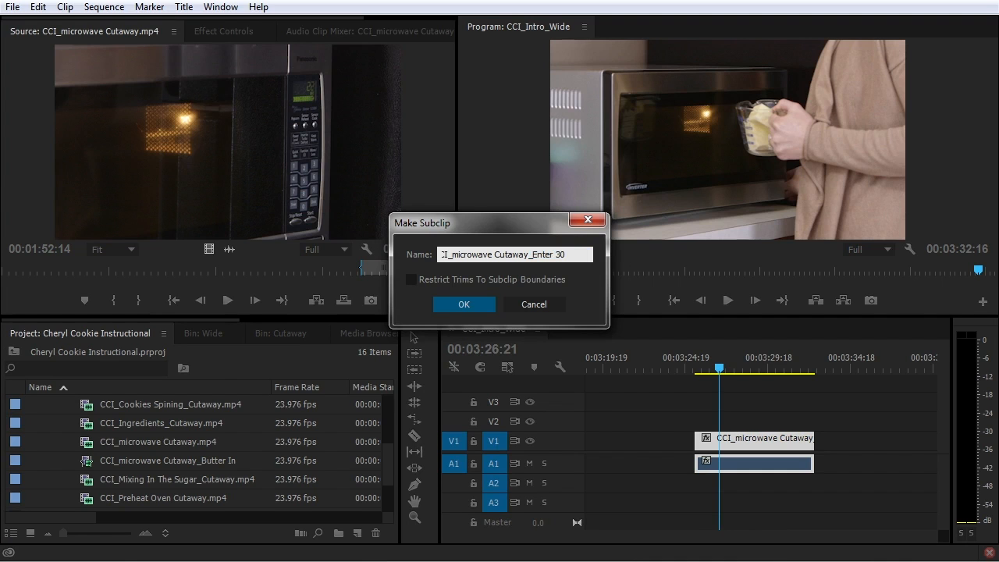
{"action": "left_click", "coordinate": [463, 305]}
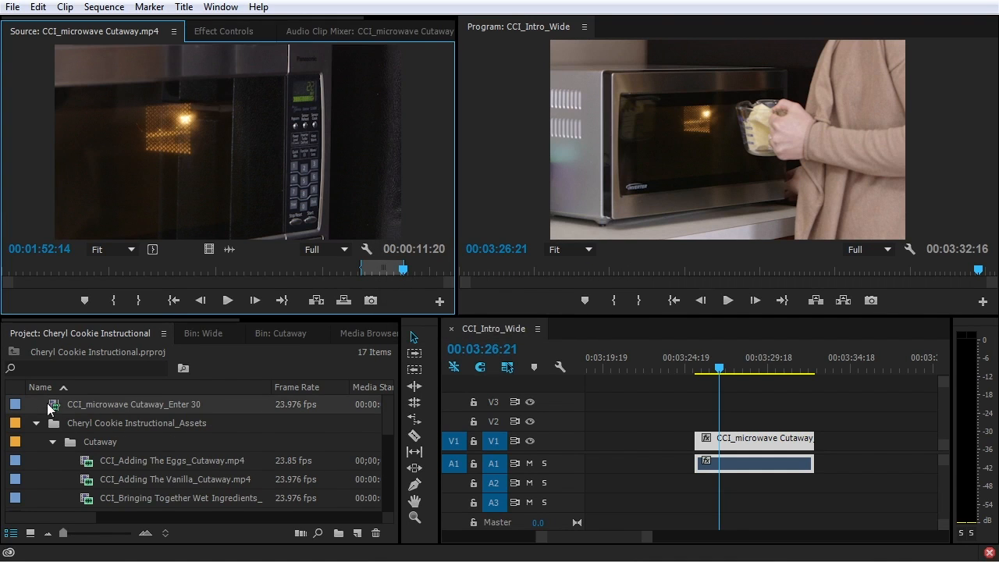
Place the Enter 30 subclip on V1/A1 after the microwave cutaway, checking it with undo and redo
{"action": "scroll", "coordinate": [83, 445], "scroll_direction": "down", "scroll_amount": 1}
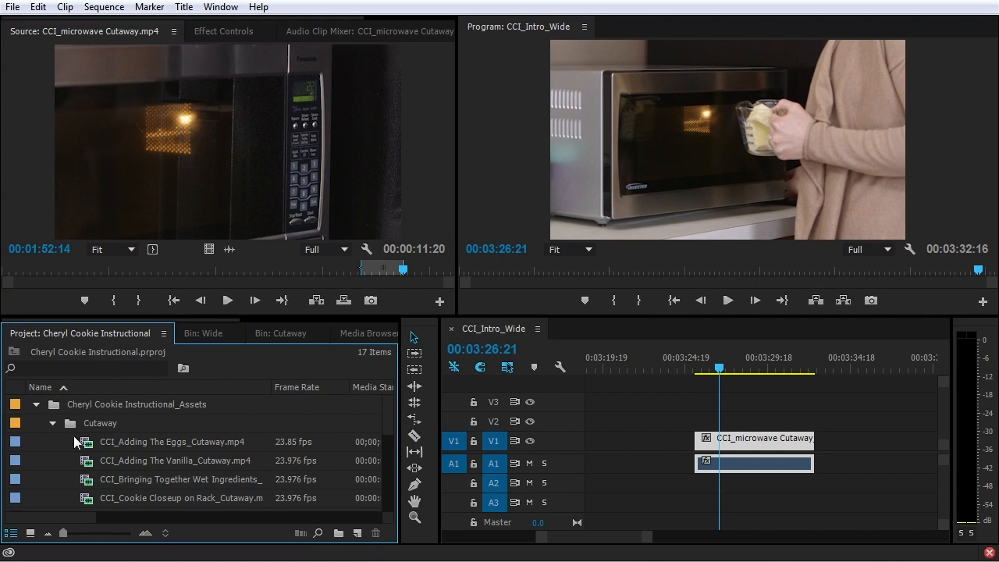
{"action": "scroll", "coordinate": [78, 445], "scroll_direction": "down", "scroll_amount": 4}
{"action": "left_click_drag", "start_coordinate": [92, 455], "coordinate": [854, 444]}
{"action": "left_click", "coordinate": [854, 444]}
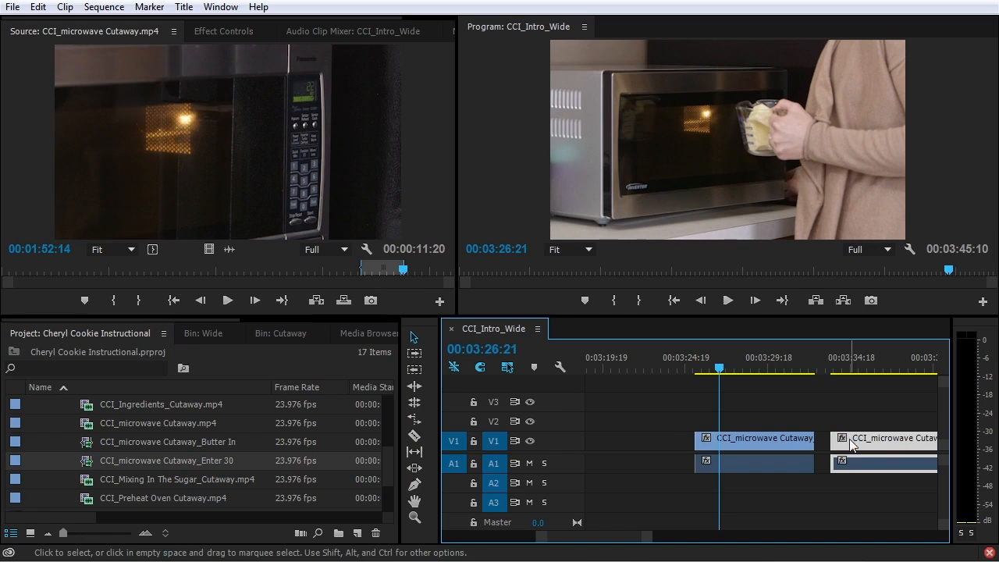
{"action": "left_click_drag", "start_coordinate": [615, 536], "coordinate": [616, 541]}
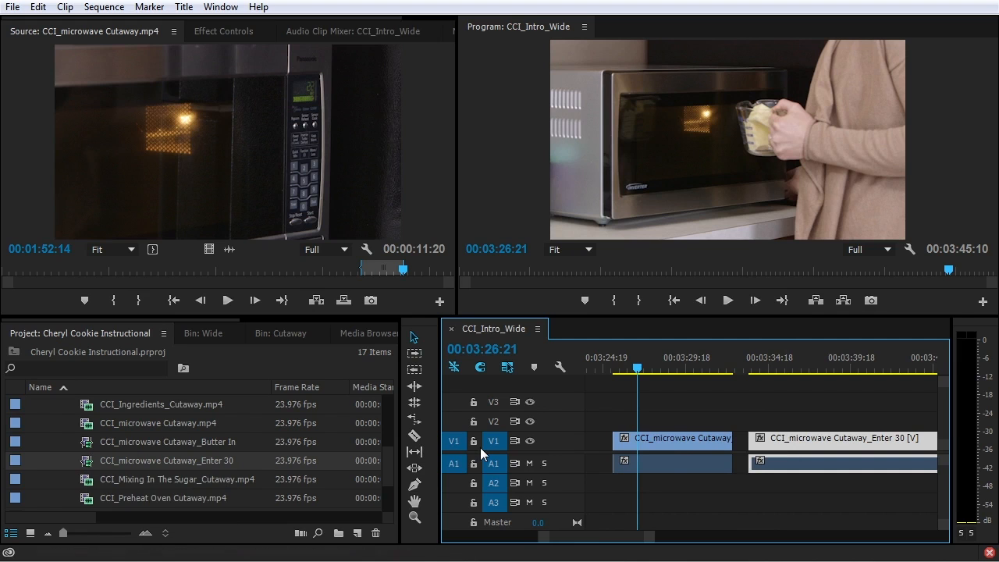
{"action": "key", "text": "ctrl+z"}
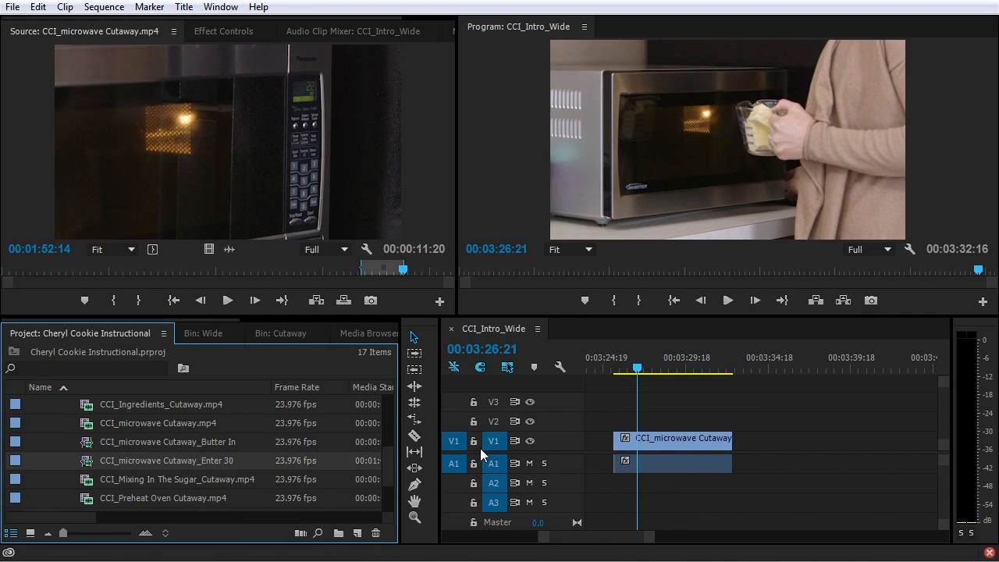
{"action": "key", "text": "ctrl+z"}
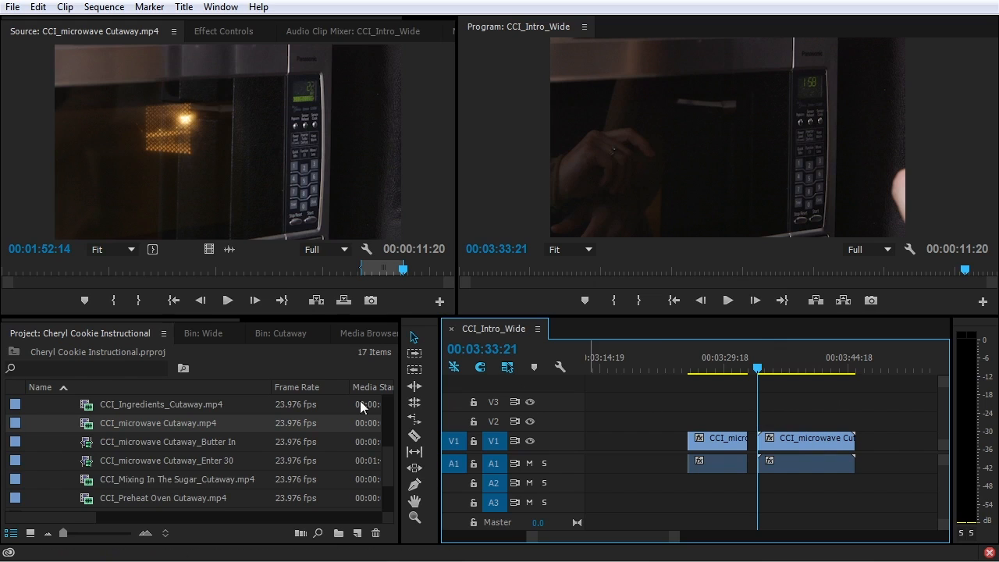
Edit the Enter 30 subclip to start at 00:01:38:12 and end at 00:01:54:11
{"action": "left_click", "coordinate": [86, 467]}
{"action": "right_click", "coordinate": [85, 466]}
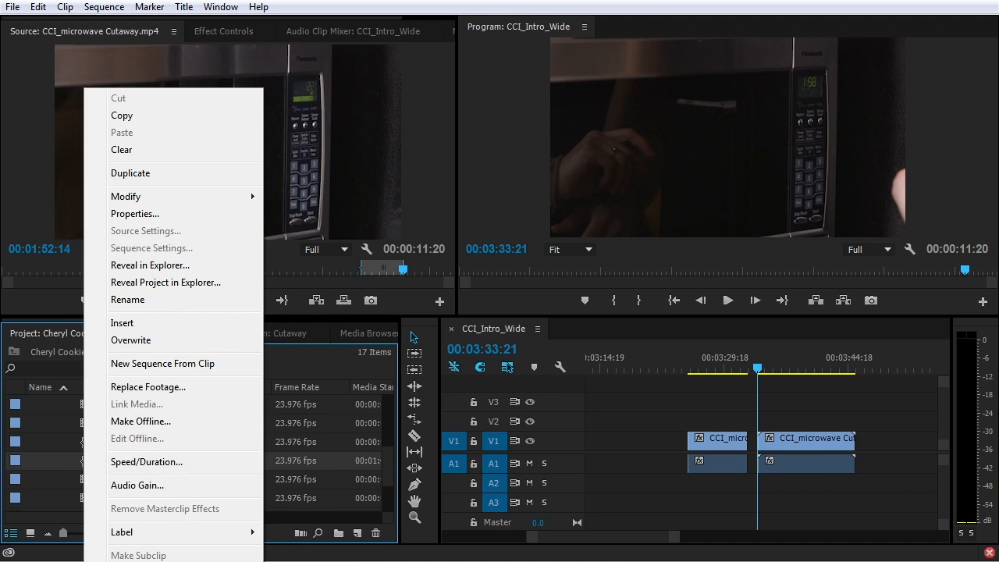
{"action": "left_click", "coordinate": [141, 561]}
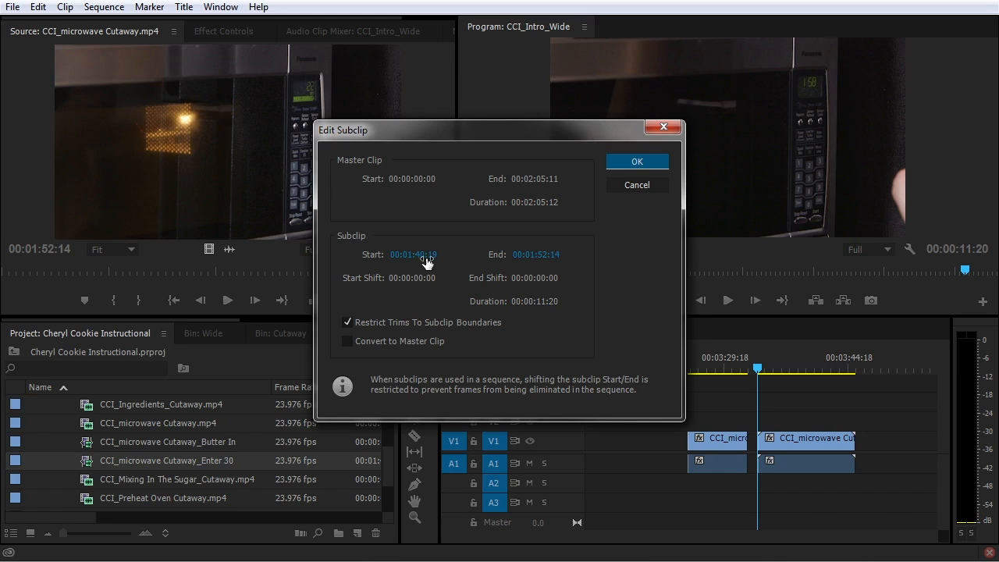
{"action": "left_click_drag", "start_coordinate": [428, 261], "coordinate": [375, 265]}
{"action": "left_click_drag", "start_coordinate": [533, 257], "coordinate": [571, 256]}
{"action": "left_click", "coordinate": [635, 161]}
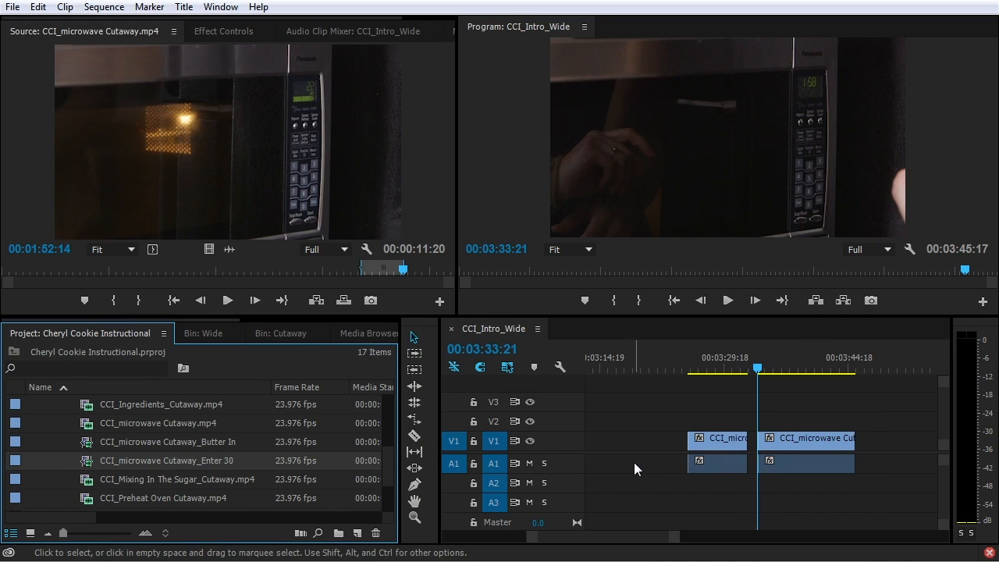
Load the cutaway footage into the Source Monitor and focus the CCI_Intro_Wide timeline
{"action": "left_click", "coordinate": [172, 442]}
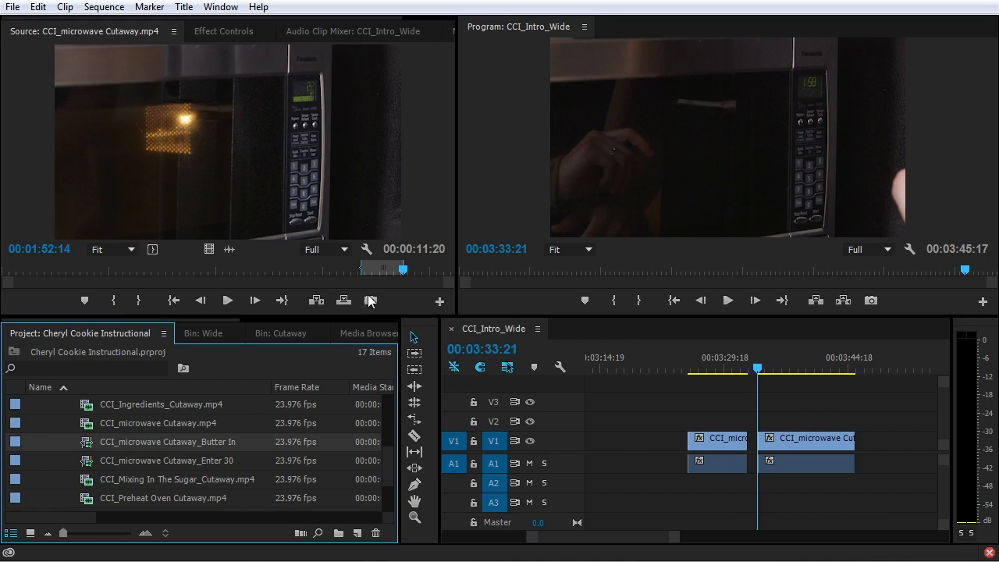
{"action": "double_click", "coordinate": [108, 423]}
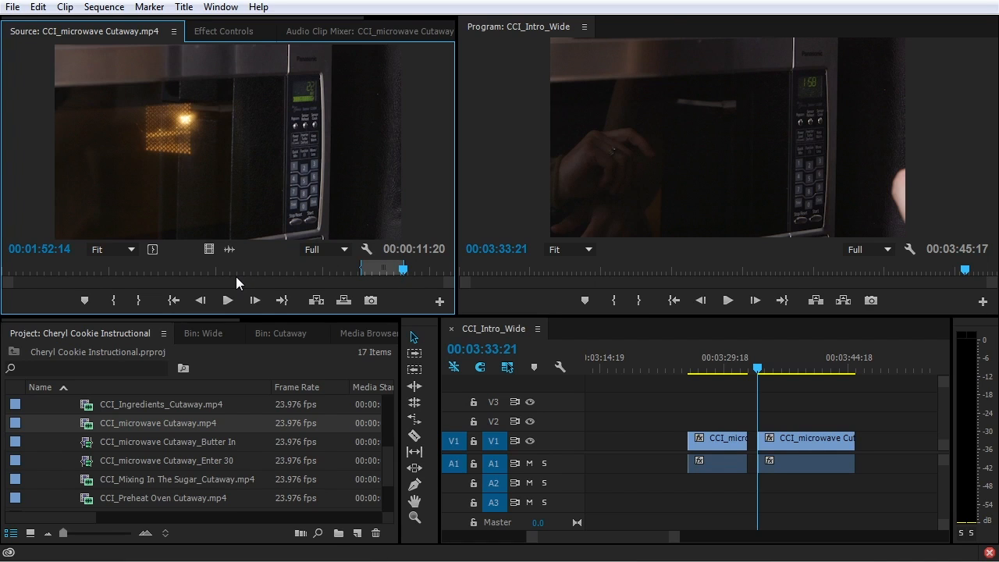
{"action": "left_click", "coordinate": [636, 409]}
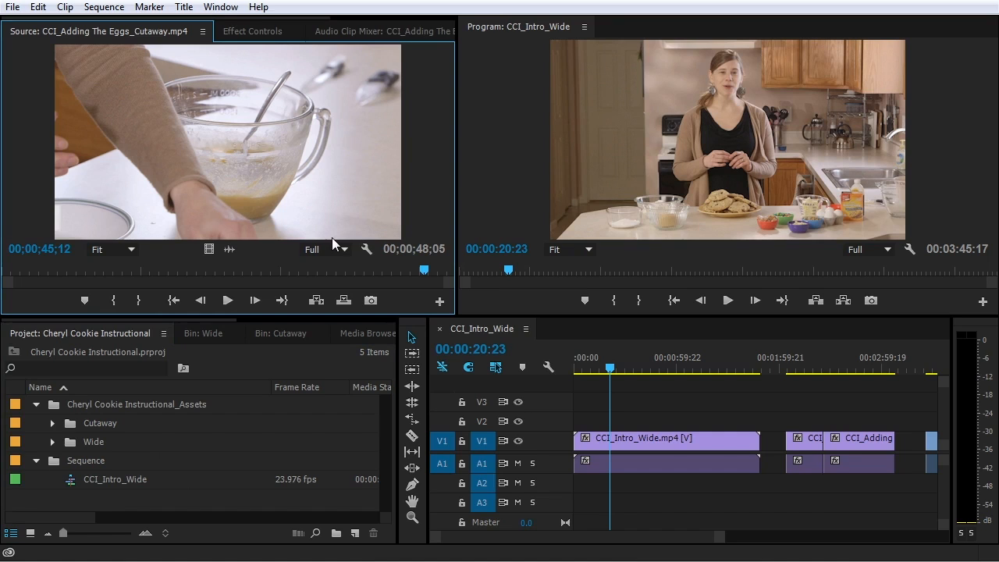
Zoom the timeline out and enlarge Video 1 and Audio 1 to show thumbnails and waveforms
{"action": "left_click", "coordinate": [635, 397]}
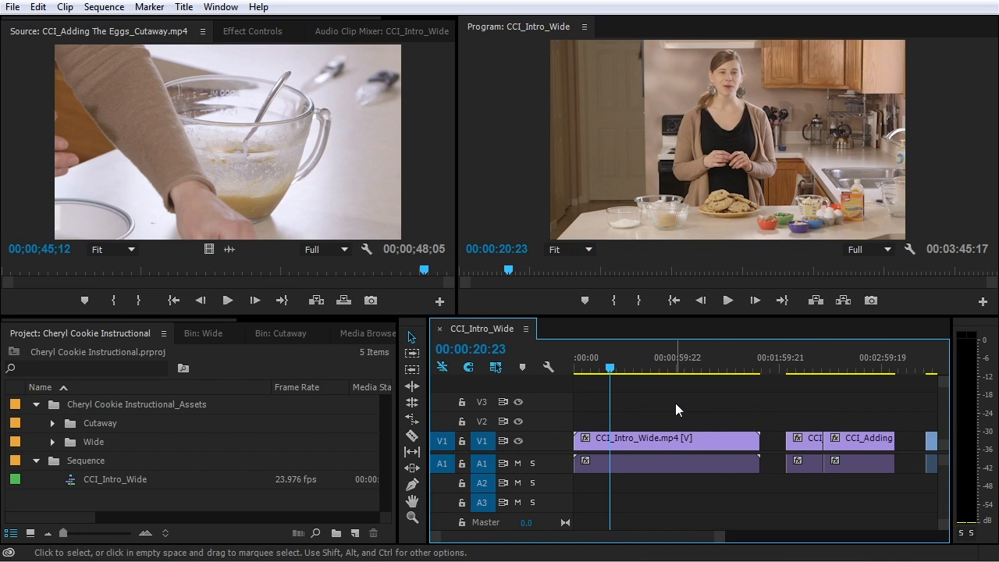
{"action": "key", "text": "minus"}
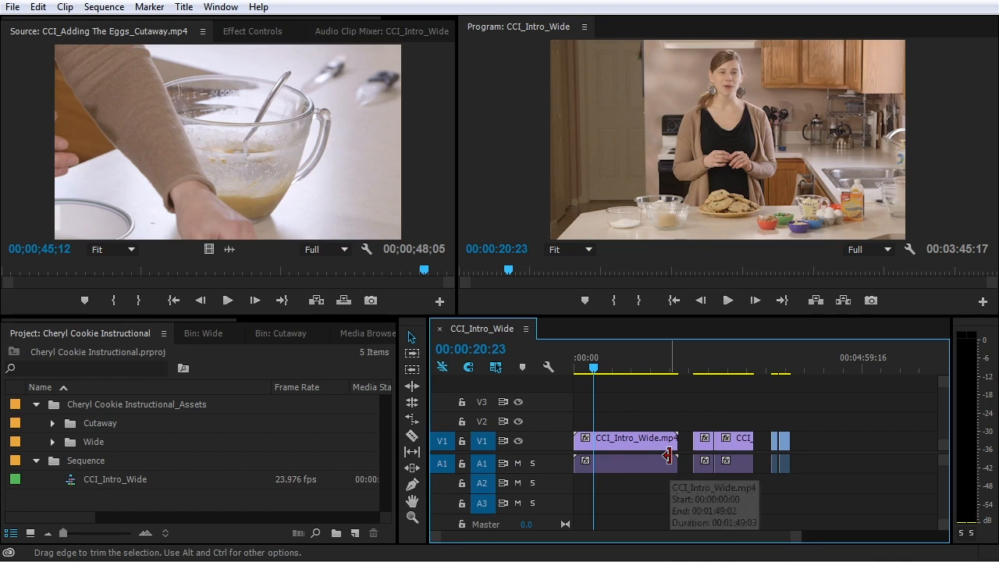
{"action": "mouse_move", "coordinate": [548, 535]}
{"action": "left_mouse_down"}
{"action": "mouse_move", "coordinate": [776, 542]}
{"action": "mouse_move", "coordinate": [541, 538]}
{"action": "left_mouse_up"}
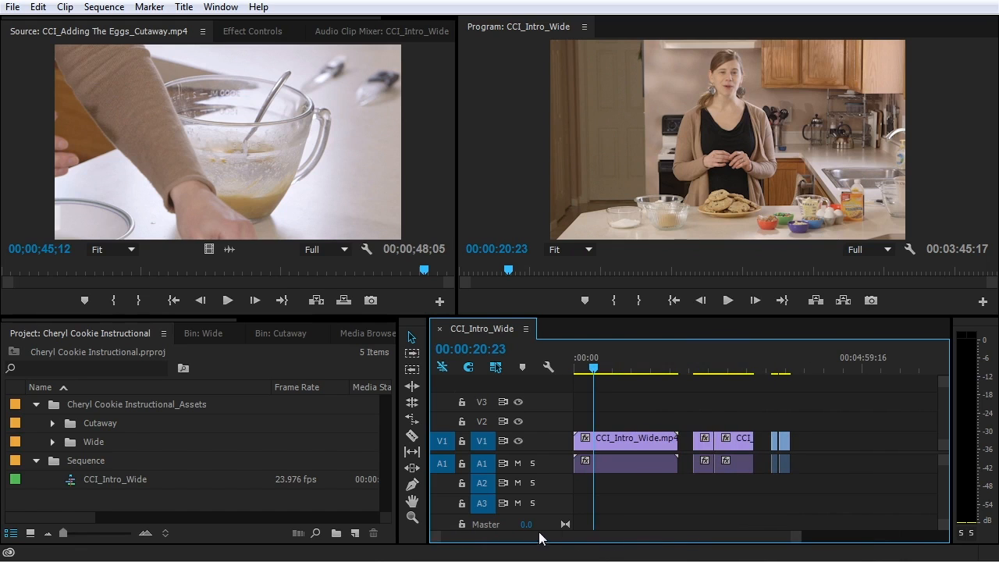
{"action": "left_click_drag", "start_coordinate": [801, 540], "coordinate": [910, 539]}
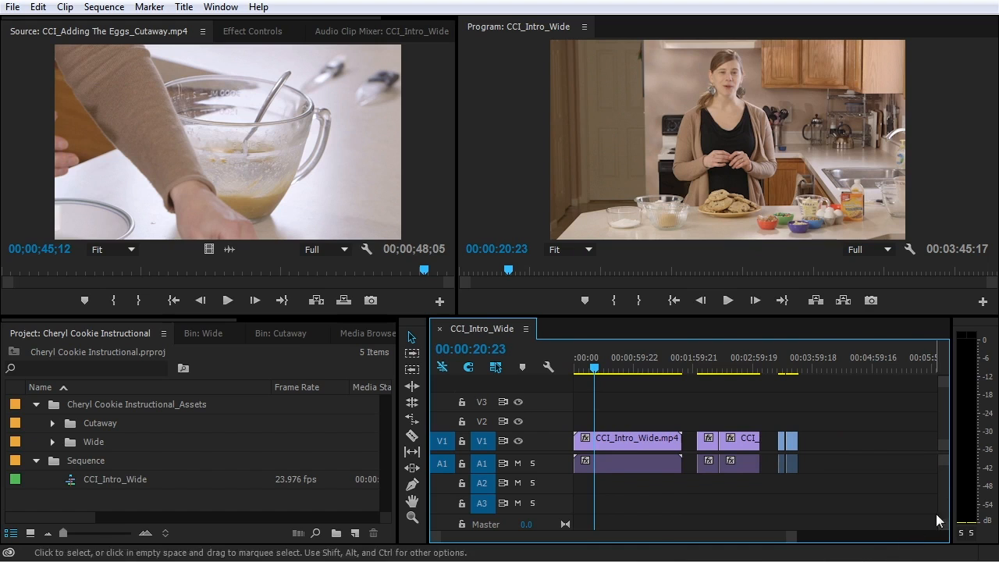
{"action": "mouse_move", "coordinate": [945, 529]}
{"action": "left_mouse_down"}
{"action": "mouse_move", "coordinate": [937, 540]}
{"action": "mouse_move", "coordinate": [940, 529]}
{"action": "left_mouse_up"}
{"action": "left_click_drag", "start_coordinate": [946, 452], "coordinate": [946, 444]}
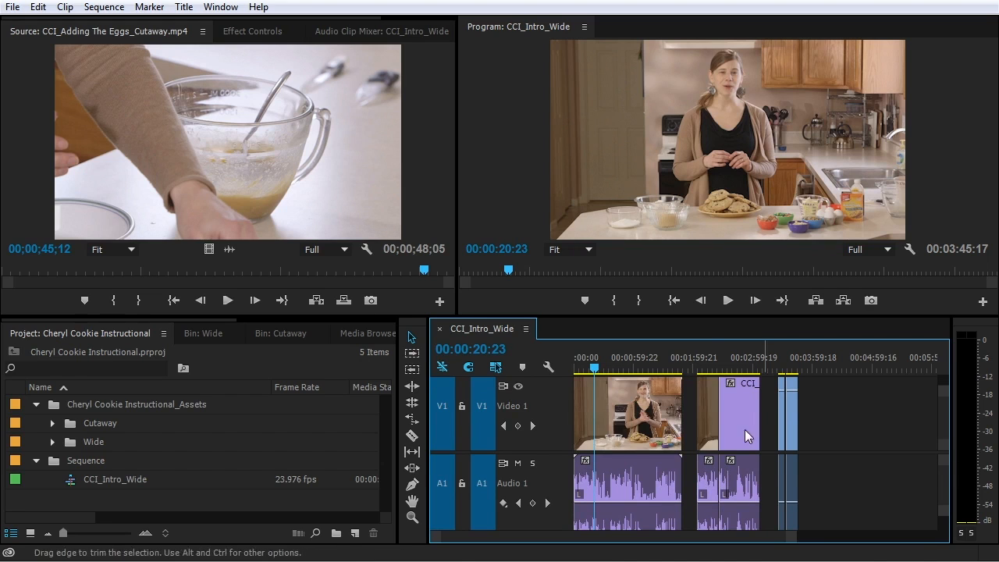
Zoom the timeline in wide on the intro clip and step the playhead back to 00:00:20:15
{"action": "left_click_drag", "start_coordinate": [945, 426], "coordinate": [947, 468]}
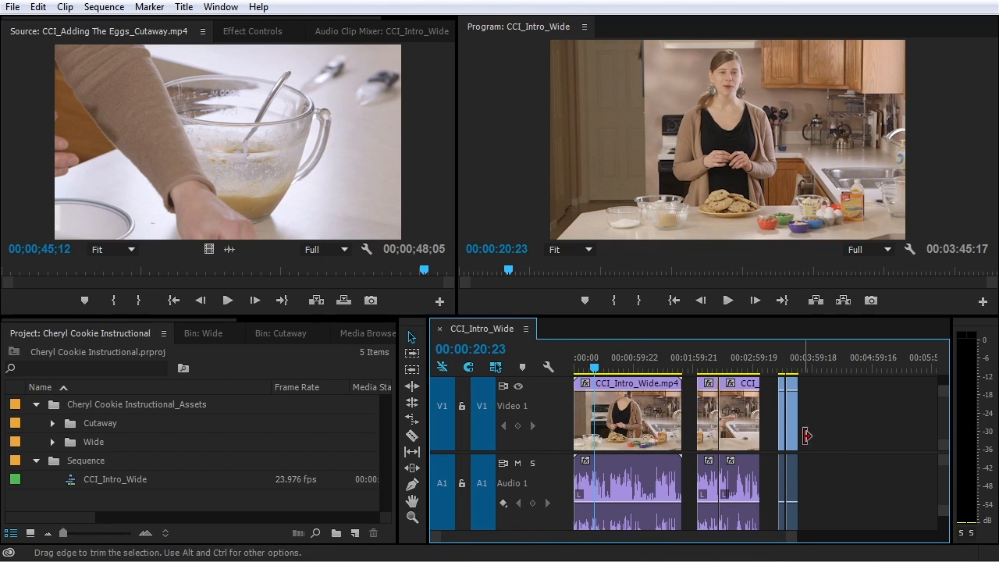
{"action": "key", "text": "equal"}
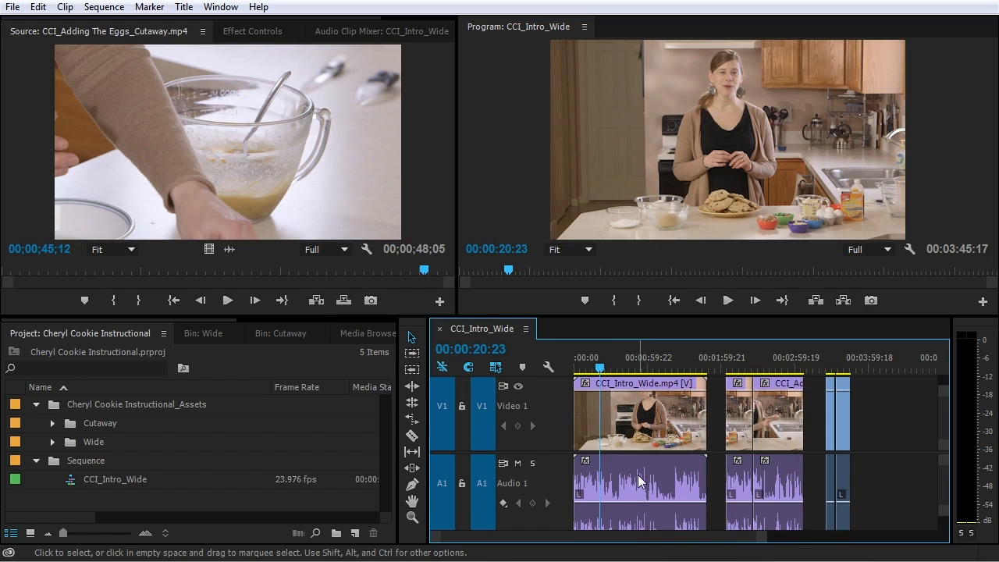
{"action": "key", "text": "minus"}
{"action": "key", "text": "minus"}
{"action": "key", "text": "minus"}
{"action": "key", "text": "minus"}
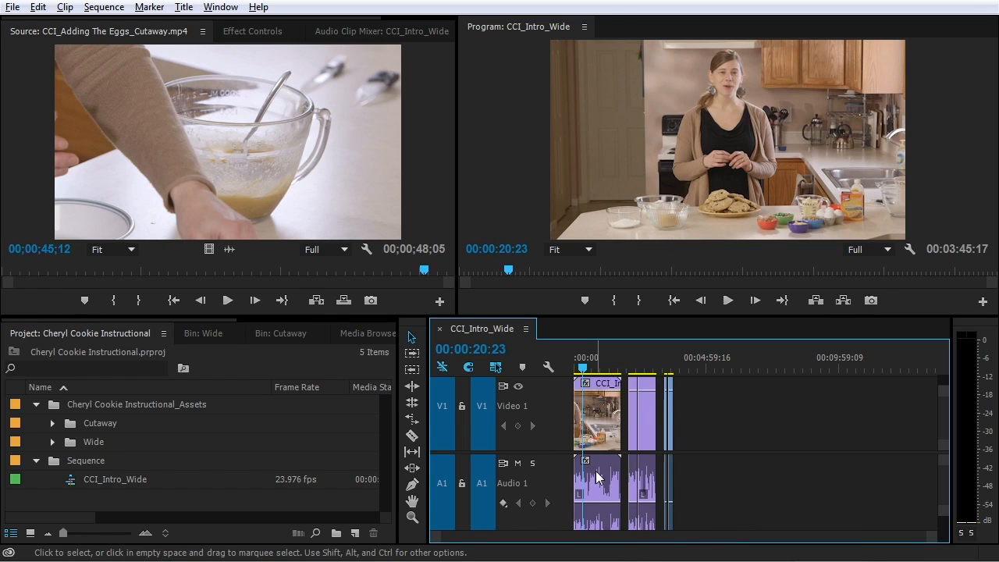
{"action": "key", "text": "equal"}
{"action": "key", "text": "equal"}
{"action": "key", "text": "equal"}
{"action": "key", "text": "equal"}
{"action": "key", "text": "equal"}
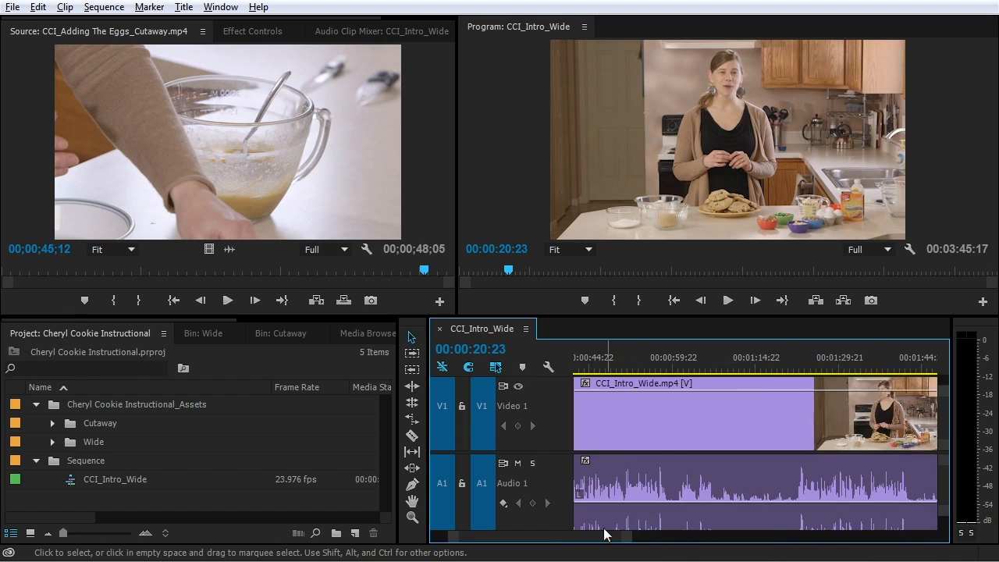
{"action": "scroll", "coordinate": [603, 528], "scroll_direction": "down", "scroll_amount": 5}
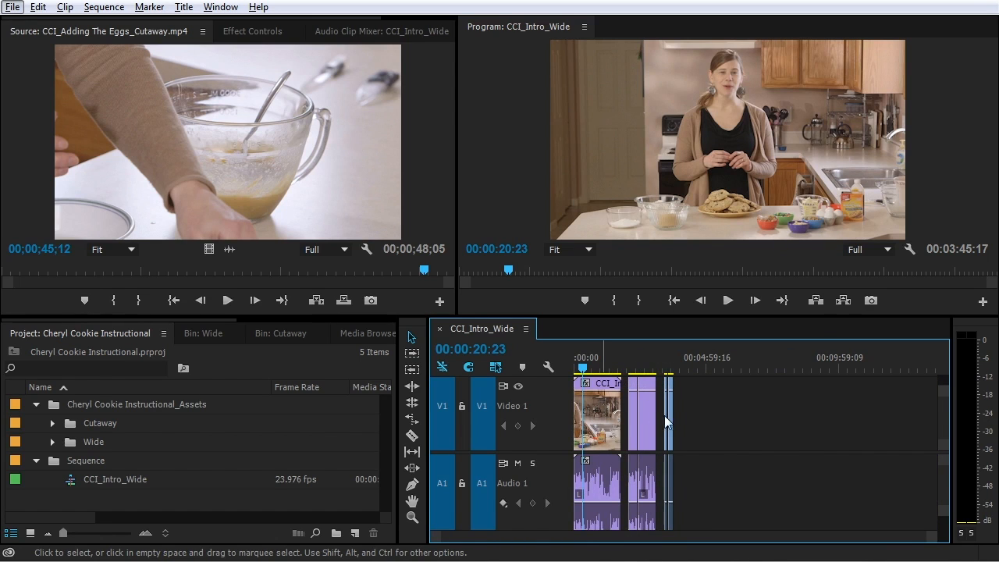
{"action": "scroll", "coordinate": [726, 418], "scroll_direction": "up", "scroll_amount": 6}
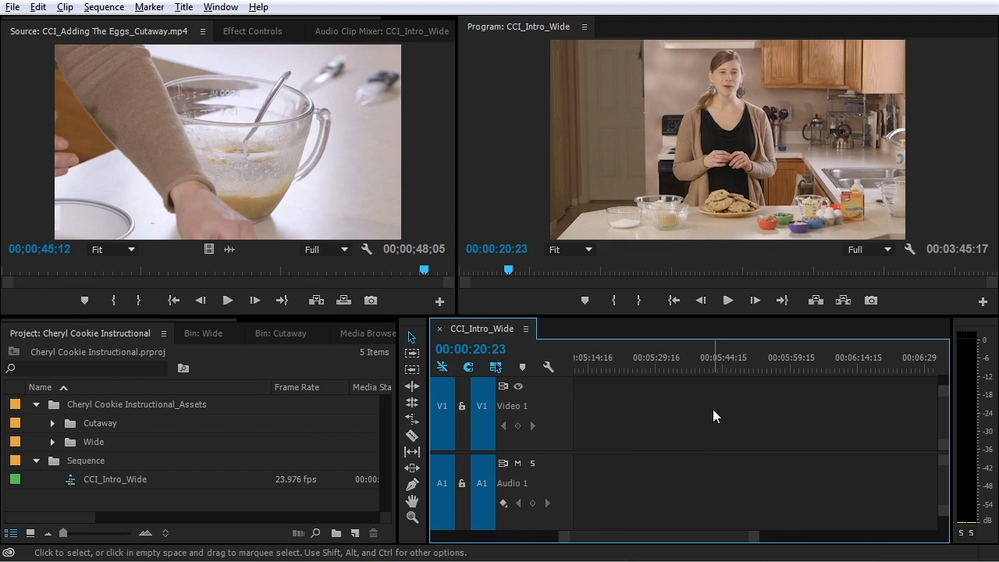
{"action": "scroll", "coordinate": [713, 409], "scroll_direction": "down", "scroll_amount": 8}
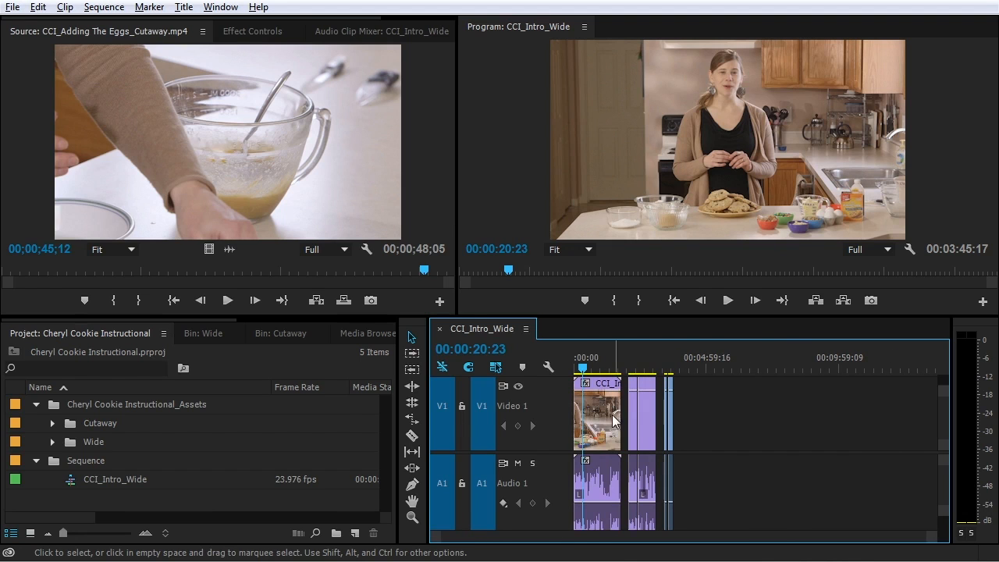
{"action": "scroll", "coordinate": [586, 414], "scroll_direction": "up", "scroll_amount": 6}
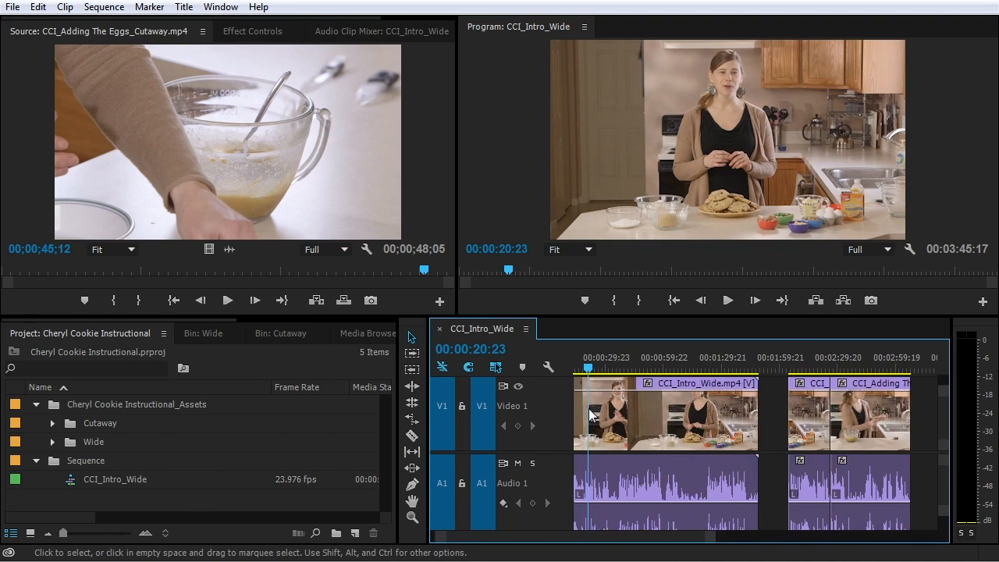
{"action": "scroll", "coordinate": [589, 414], "scroll_direction": "down", "scroll_amount": 1}
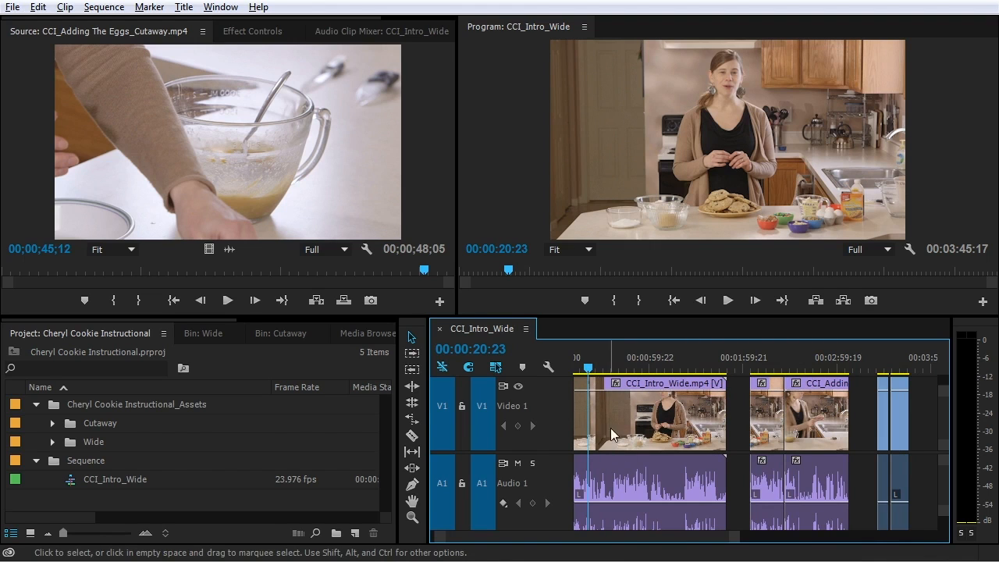
{"action": "scroll", "coordinate": [588, 407], "scroll_direction": "up", "scroll_amount": 5}
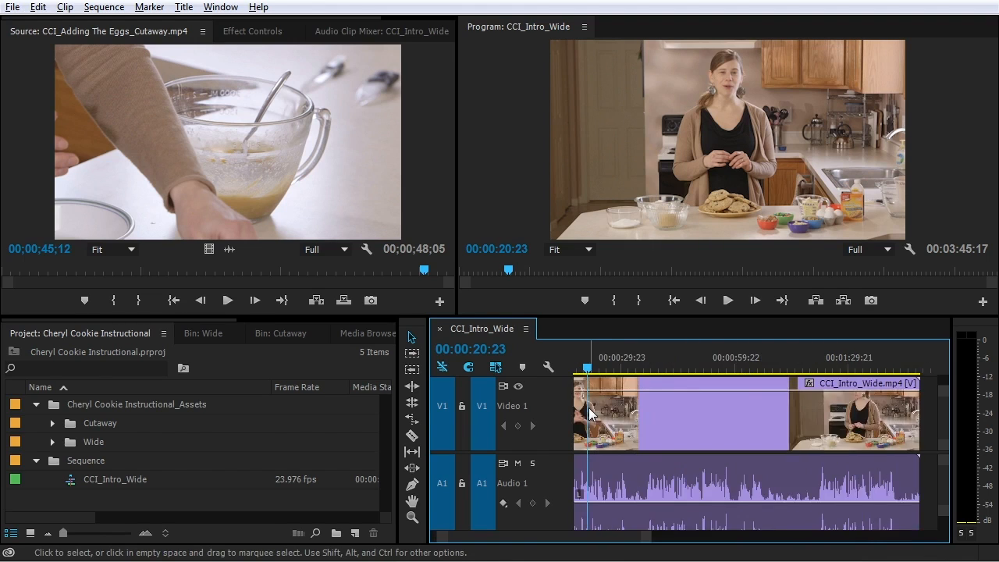
{"action": "key", "text": "Left"}
{"action": "key", "text": "Left"}
{"action": "key", "text": "Left"}
{"action": "key", "text": "Left"}
{"action": "key", "text": "Left"}
{"action": "key", "text": "Left"}
{"action": "key", "text": "Left"}
{"action": "key", "text": "Left"}
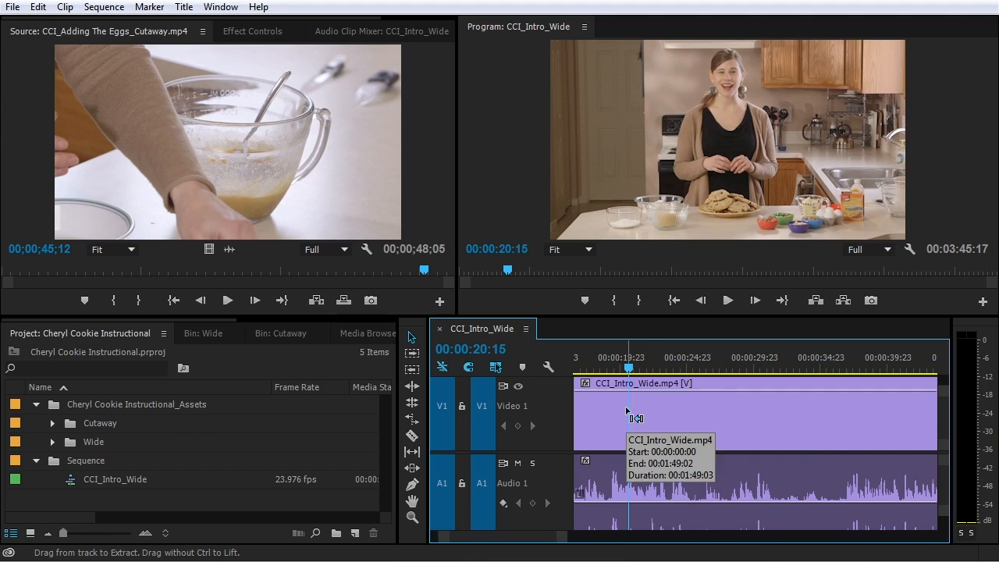
Select the CCI_Intro_Wide clip together with its audio
{"action": "scroll", "coordinate": [652, 471], "scroll_direction": "down", "scroll_amount": 3}
{"action": "scroll", "coordinate": [652, 472], "scroll_direction": "up", "scroll_amount": 6}
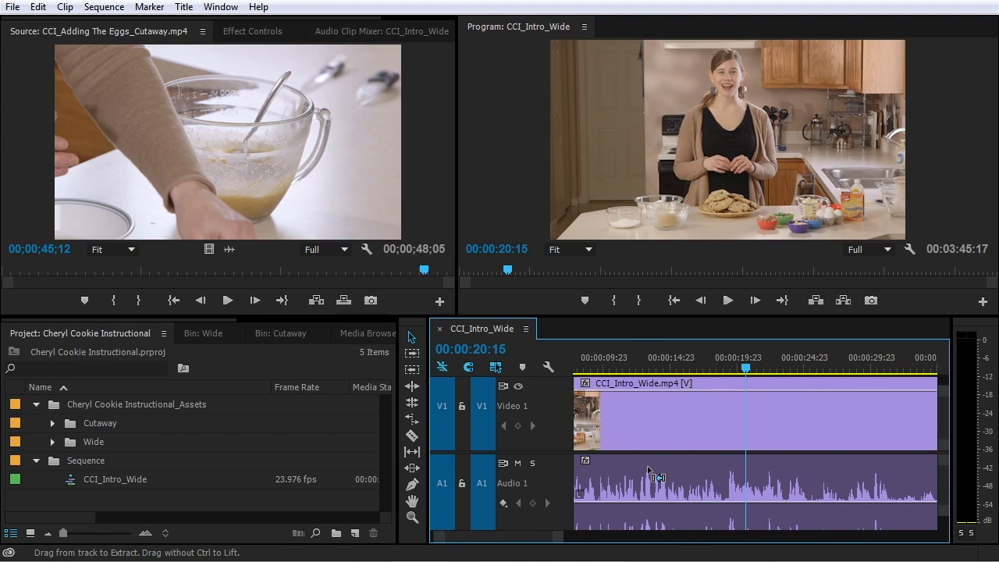
{"action": "left_click", "coordinate": [723, 418]}
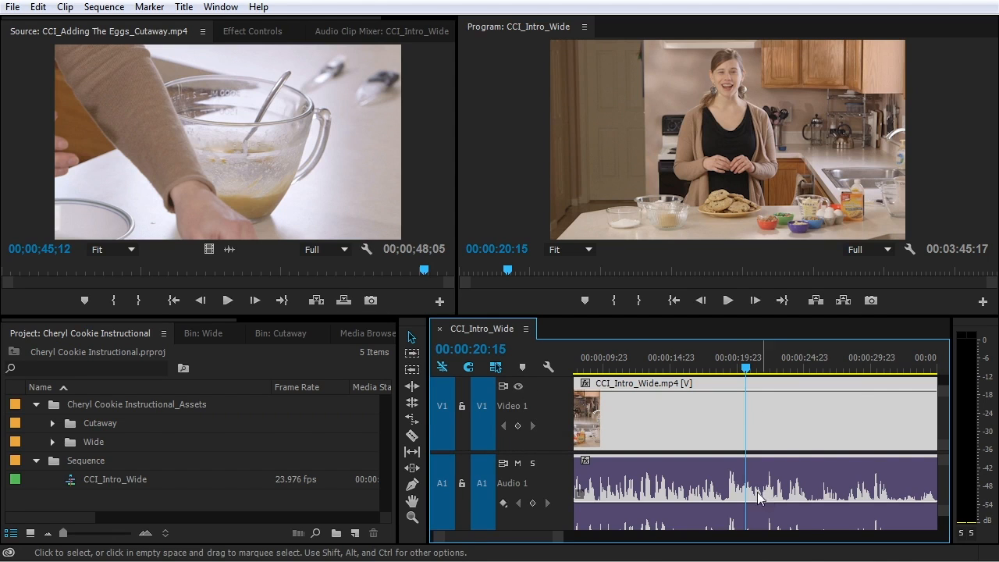
Shrink the A1, Master and V1 tracks to compact height and zoom out to the whole sequence
{"action": "scroll", "coordinate": [750, 498], "scroll_direction": "down", "scroll_amount": 3}
{"action": "scroll", "coordinate": [750, 493], "scroll_direction": "up", "scroll_amount": 3}
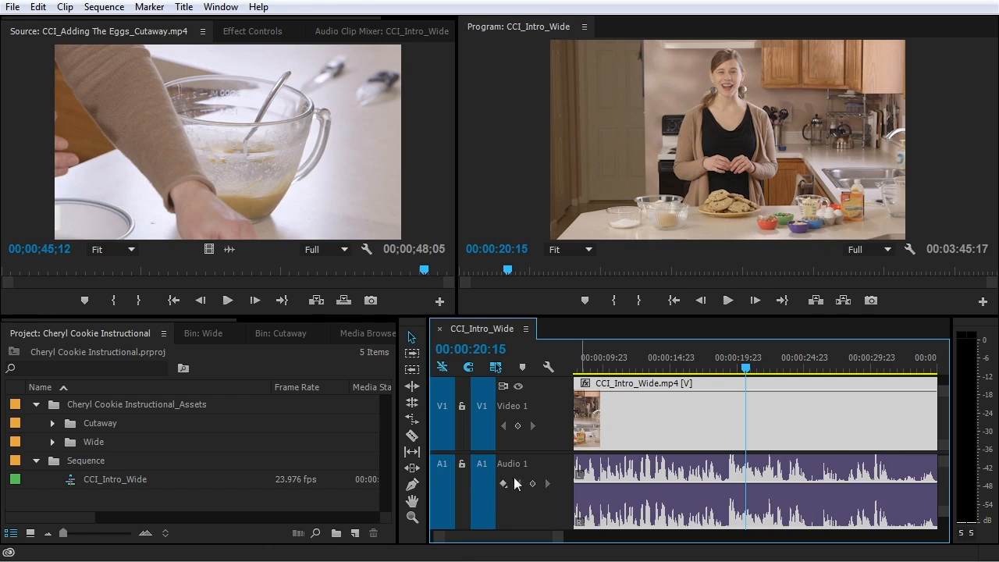
{"action": "scroll", "coordinate": [521, 476], "scroll_direction": "down", "scroll_amount": 5}
{"action": "scroll", "coordinate": [521, 475], "scroll_direction": "down", "scroll_amount": 2}
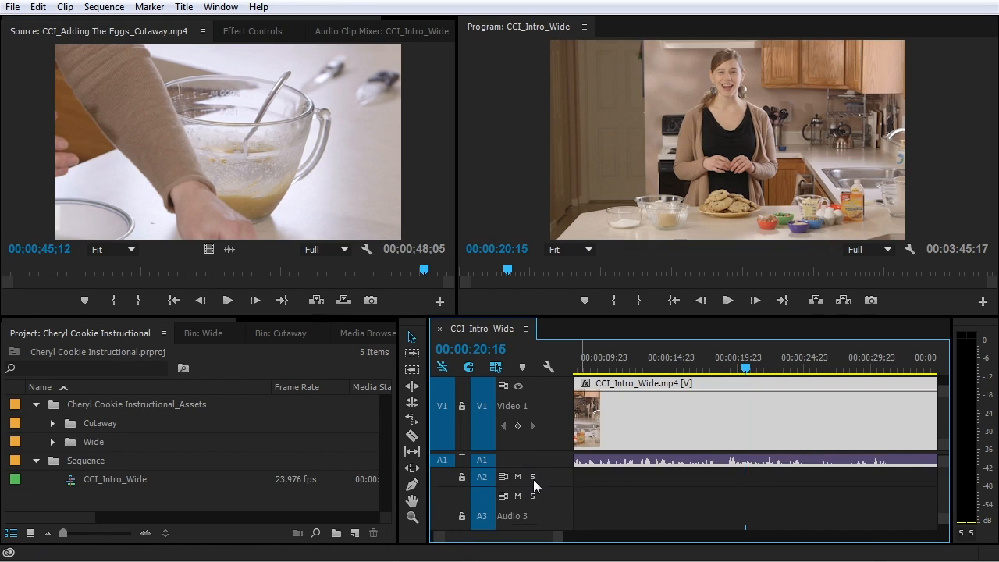
{"action": "scroll", "coordinate": [522, 513], "scroll_direction": "down", "scroll_amount": 2}
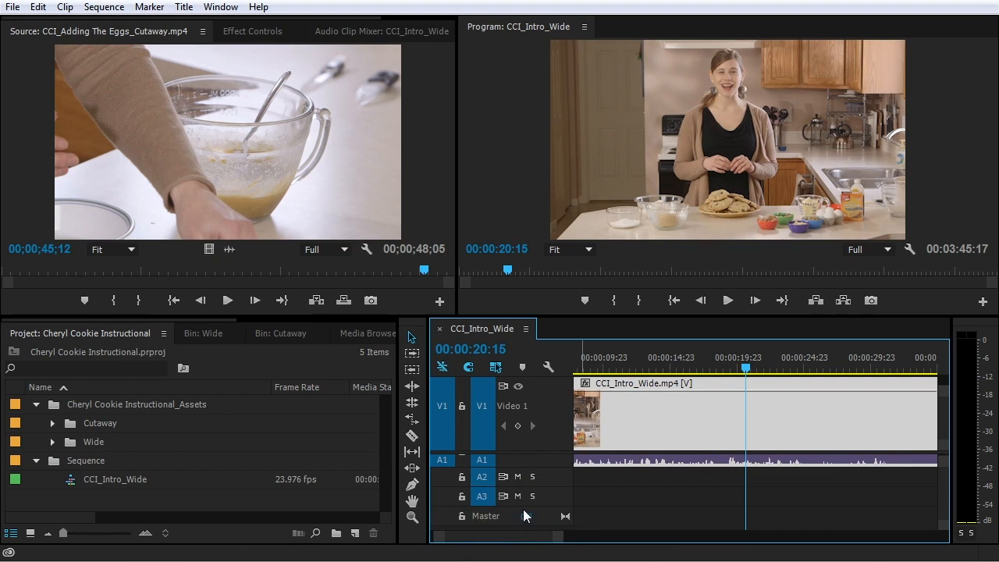
{"action": "scroll", "coordinate": [538, 429], "scroll_direction": "down", "scroll_amount": 4}
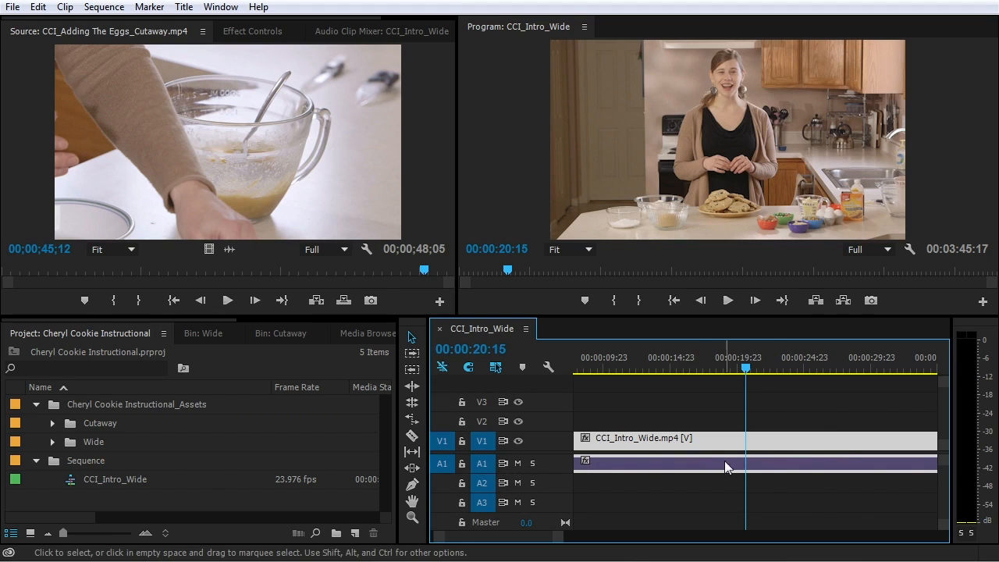
{"action": "scroll", "coordinate": [717, 461], "scroll_direction": "down", "scroll_amount": 9}
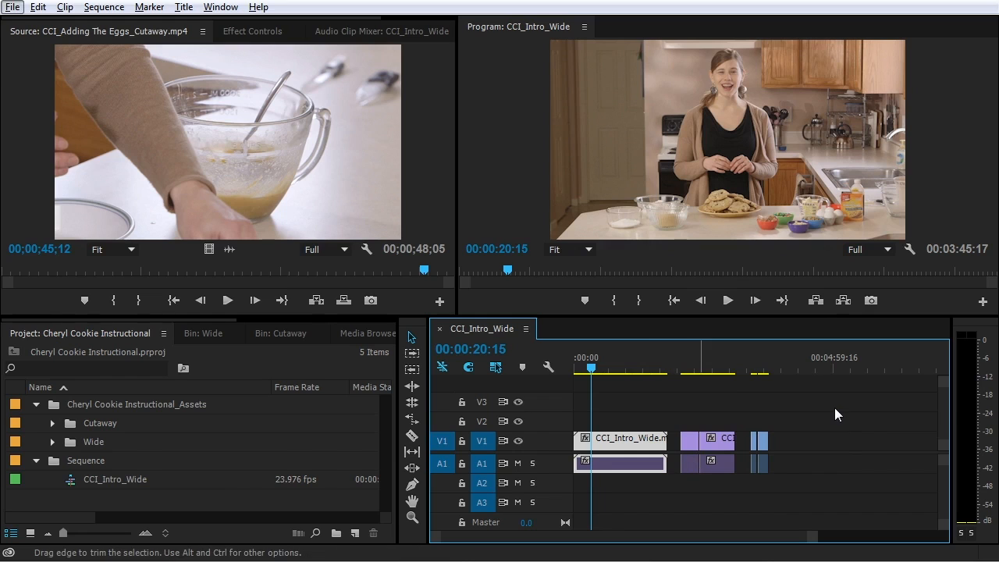
Marquee-select every clip in the sequence, delete them all, and focus the Project panel
{"action": "left_click_drag", "start_coordinate": [835, 408], "coordinate": [615, 485]}
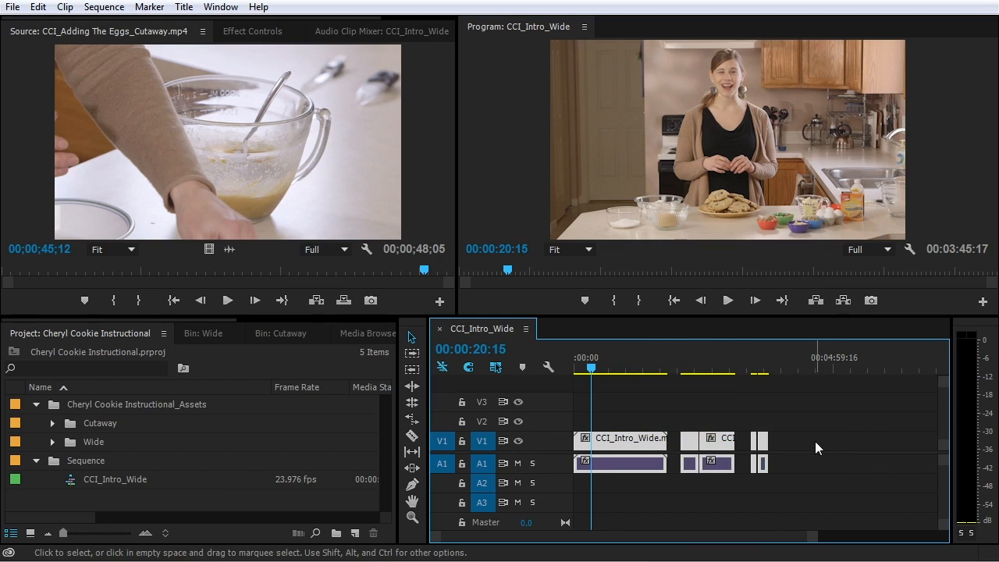
{"action": "key", "text": "Delete"}
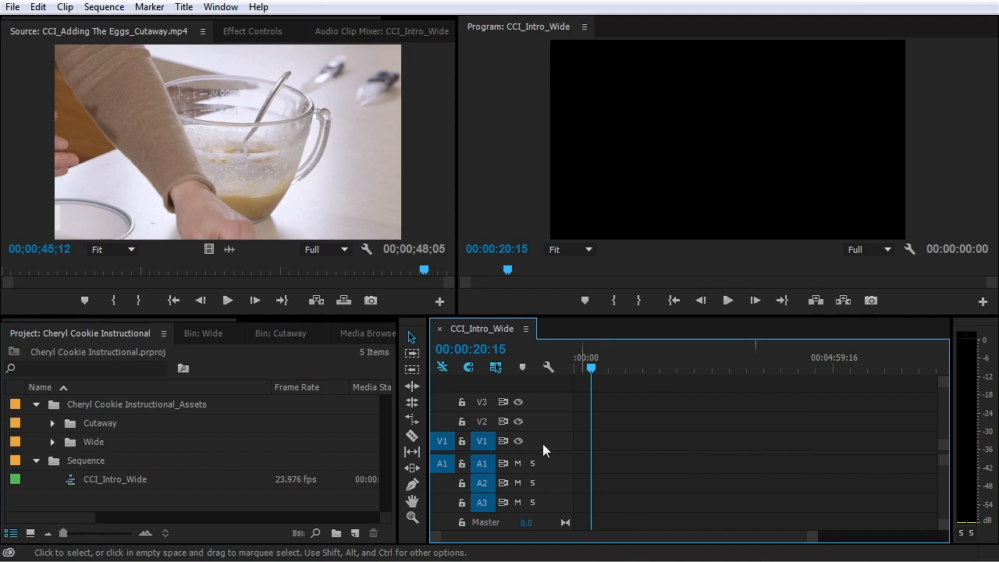
{"action": "key", "text": "shift+1"}
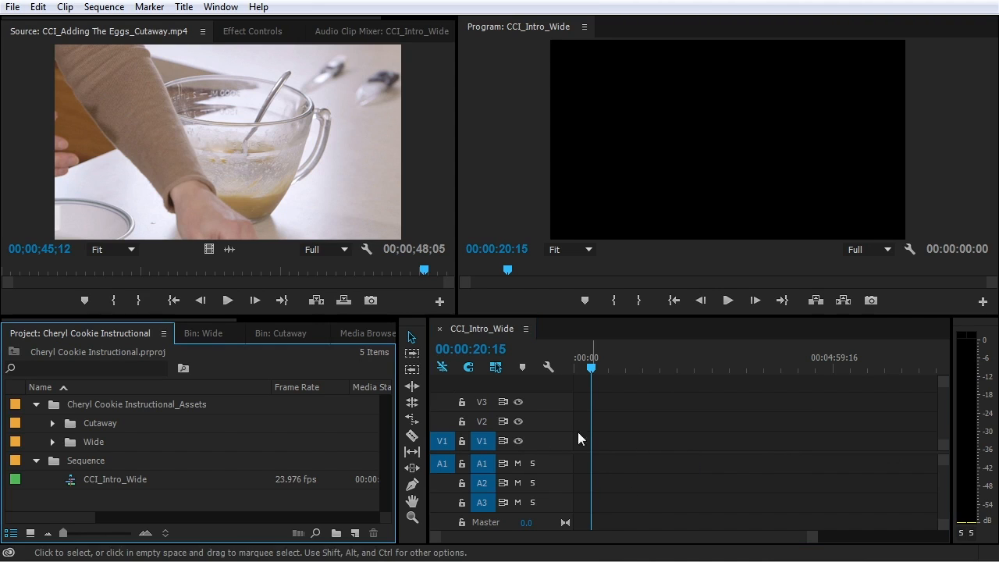
Preview CCI_Intro_Wide.mp4 from the Wide folder in the Source monitor, then drag it onto V1/A1 at 00:00
{"action": "left_click", "coordinate": [52, 442]}
{"action": "scroll", "coordinate": [104, 445], "scroll_direction": "down", "scroll_amount": 2}
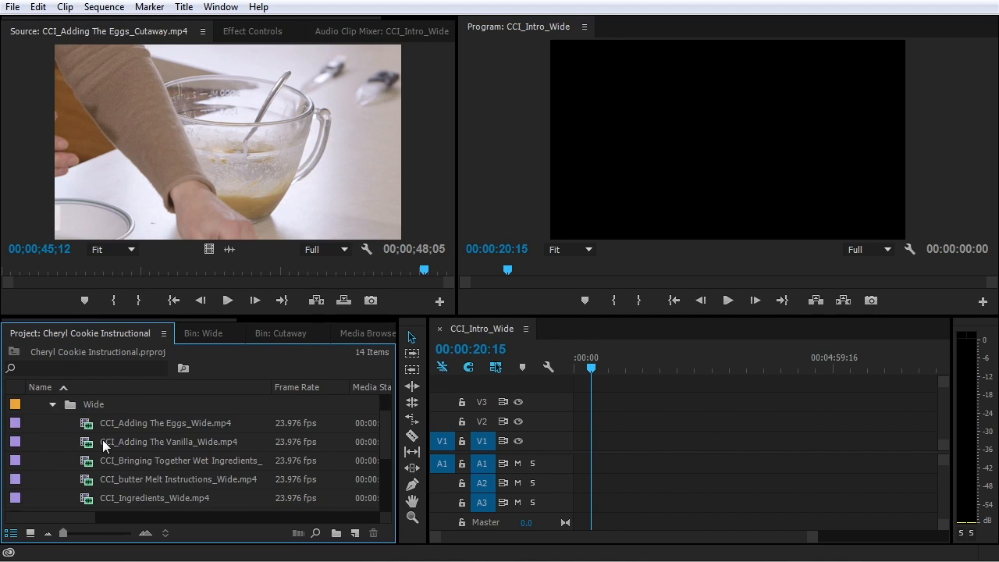
{"action": "scroll", "coordinate": [95, 443], "scroll_direction": "down", "scroll_amount": 4}
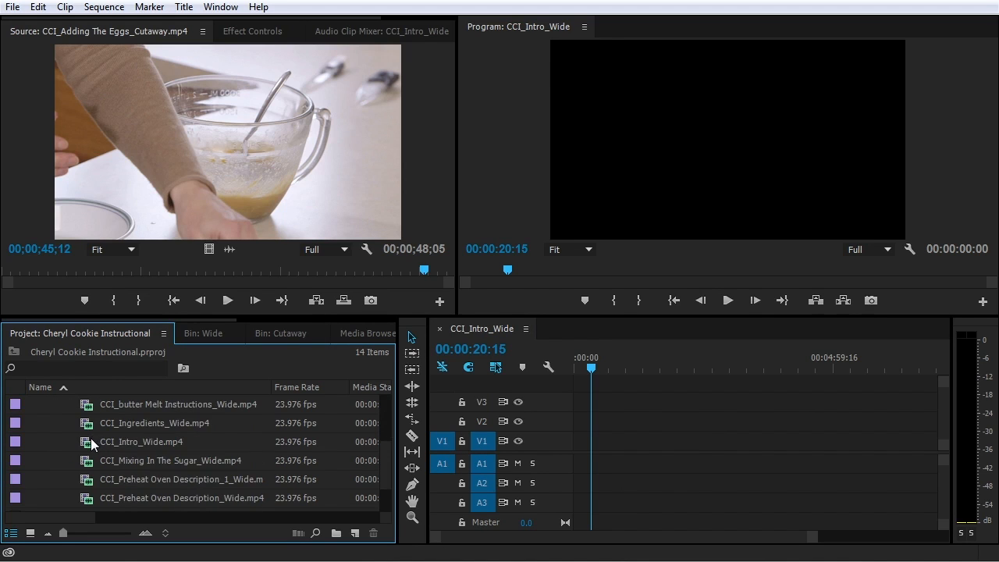
{"action": "double_click", "coordinate": [86, 442]}
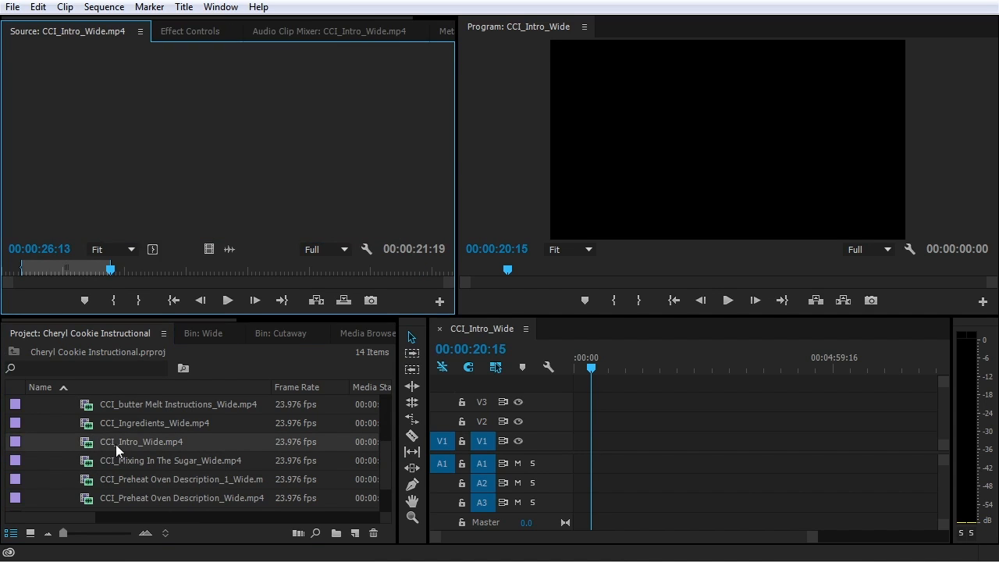
{"action": "left_click_drag", "start_coordinate": [111, 271], "coordinate": [23, 277]}
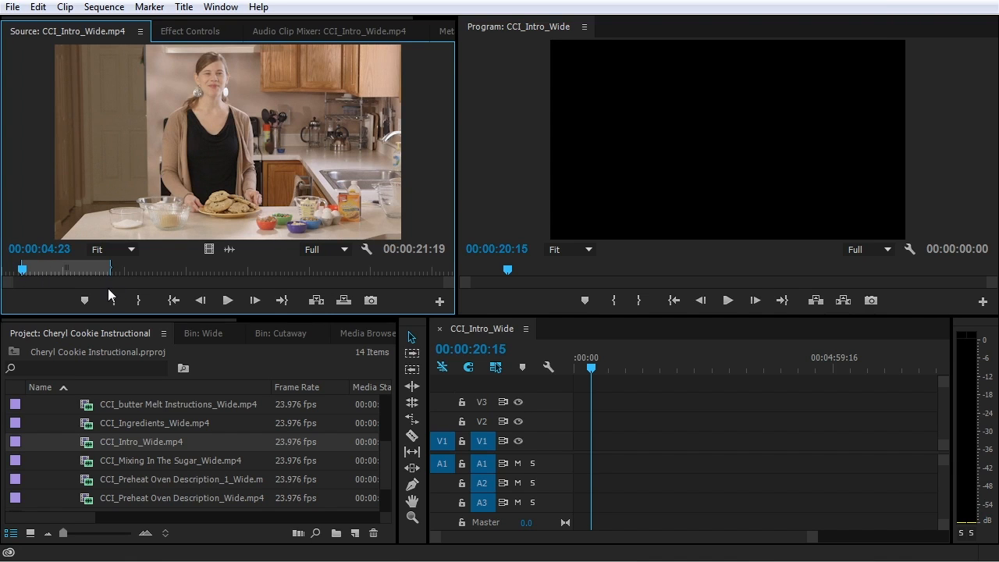
{"action": "key", "text": "space"}
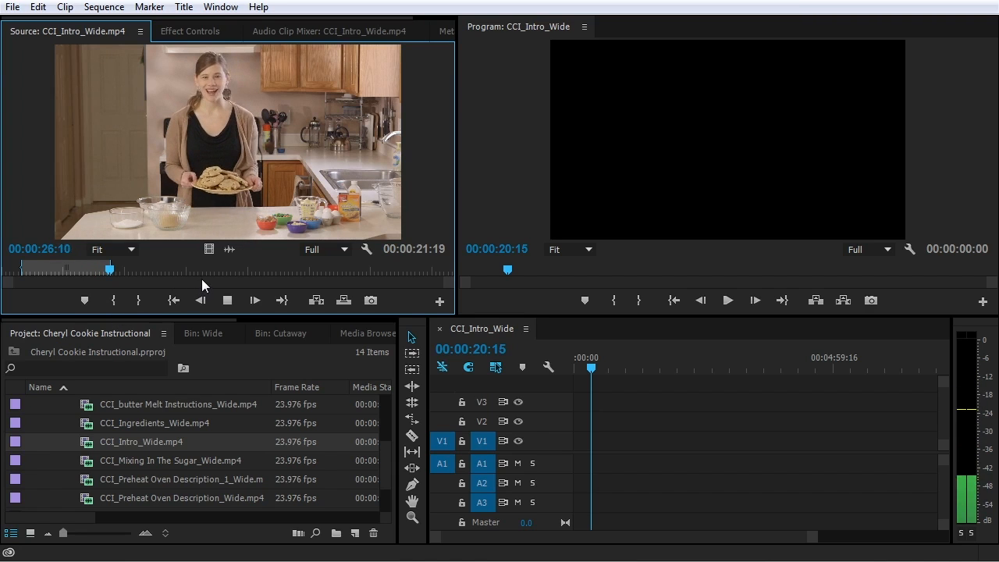
{"action": "key", "text": "space"}
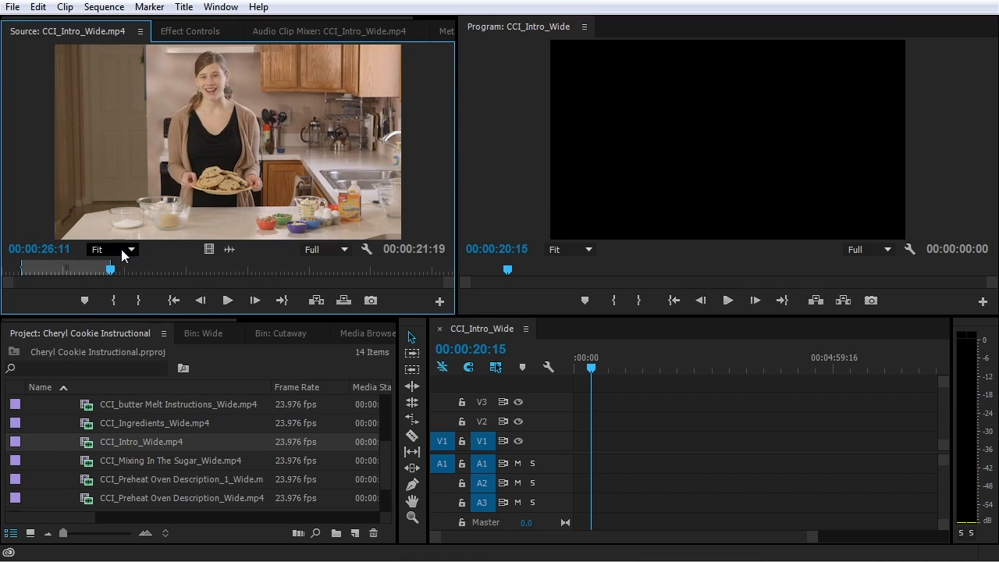
{"action": "left_click_drag", "start_coordinate": [160, 96], "coordinate": [578, 467]}
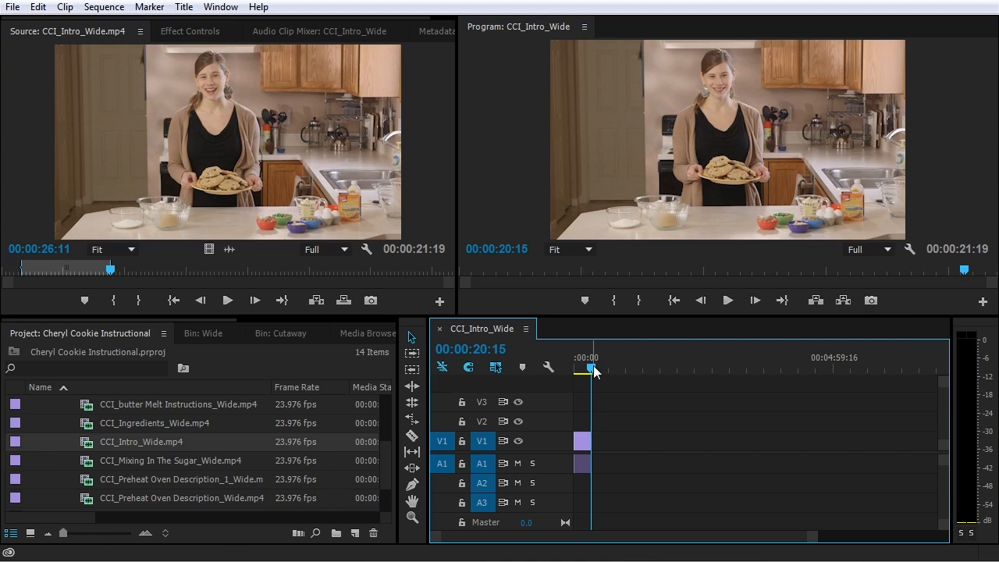
{"action": "left_click_drag", "start_coordinate": [593, 370], "coordinate": [556, 370]}
{"action": "key", "text": "backslash"}
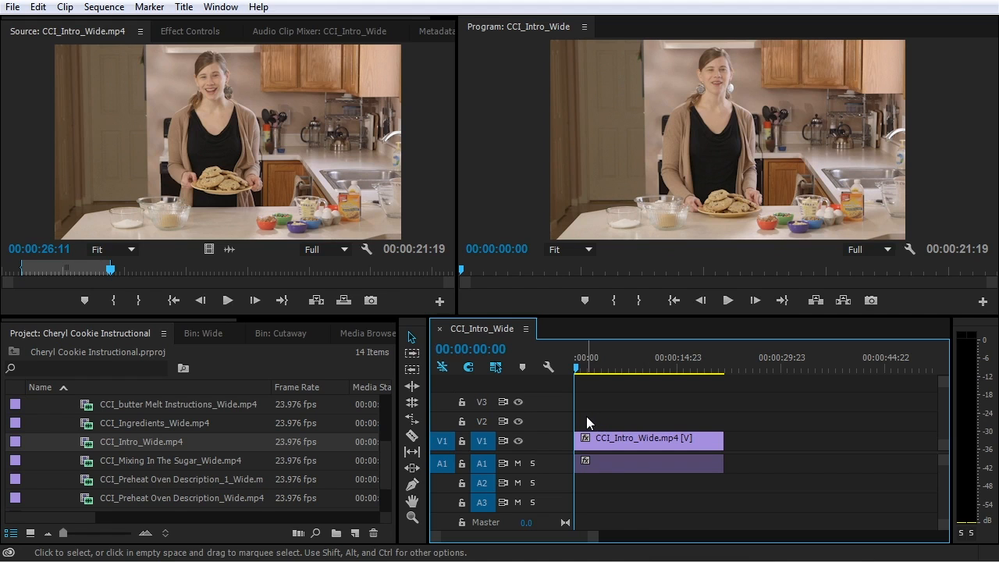
{"action": "key", "text": "space"}
{"action": "key", "text": "space"}
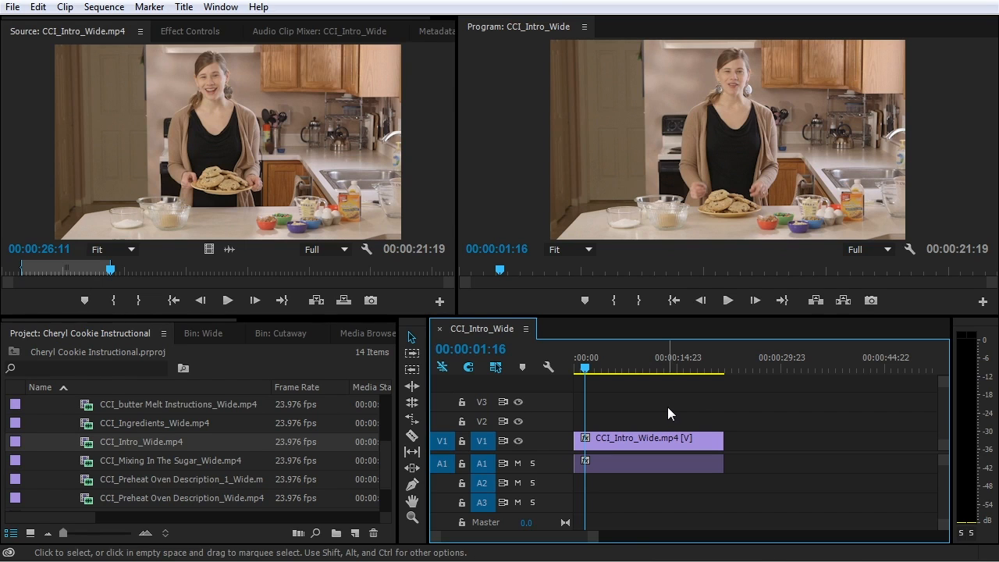
{"action": "key", "text": "space"}
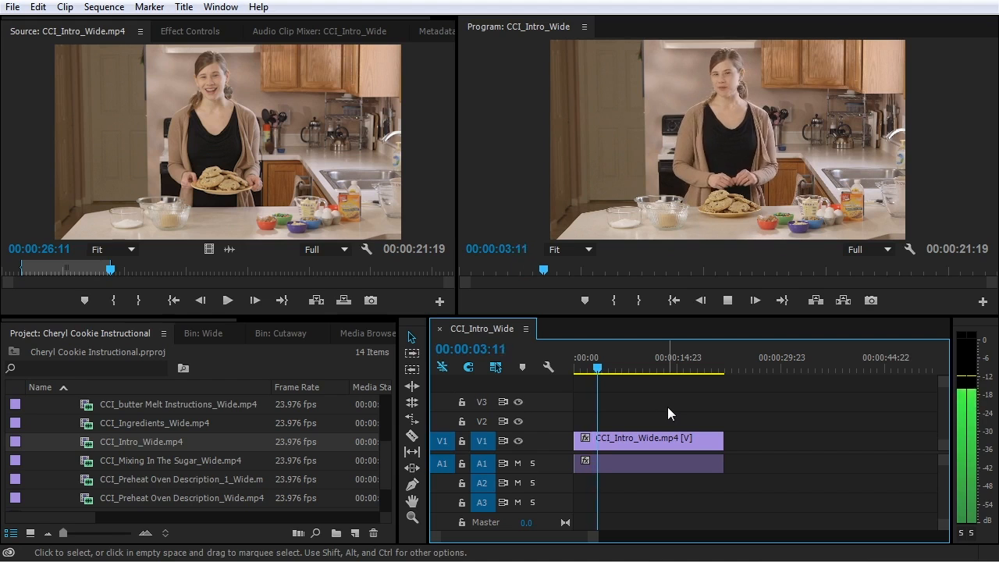
{"action": "key", "text": "space"}
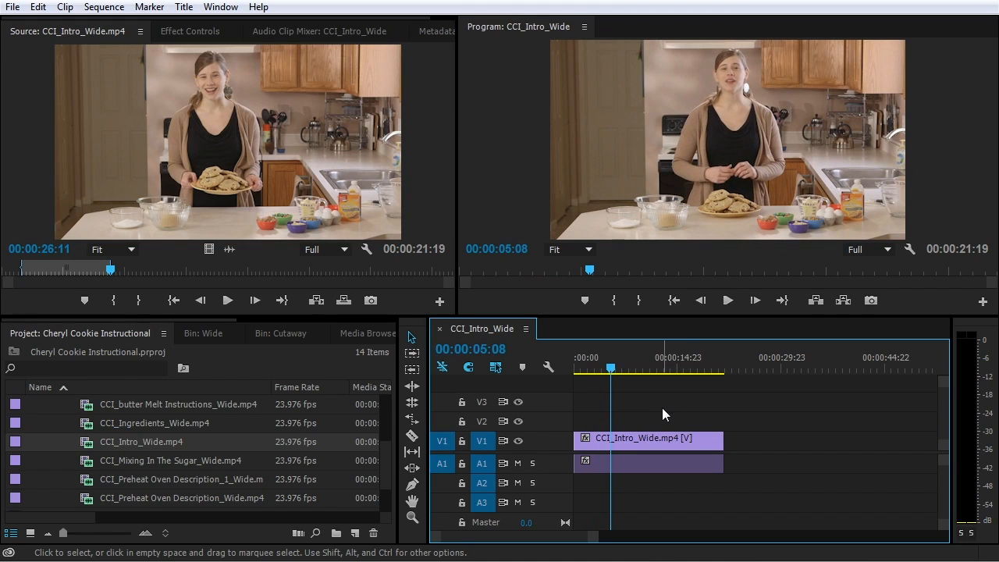
{"action": "key", "text": "j"}
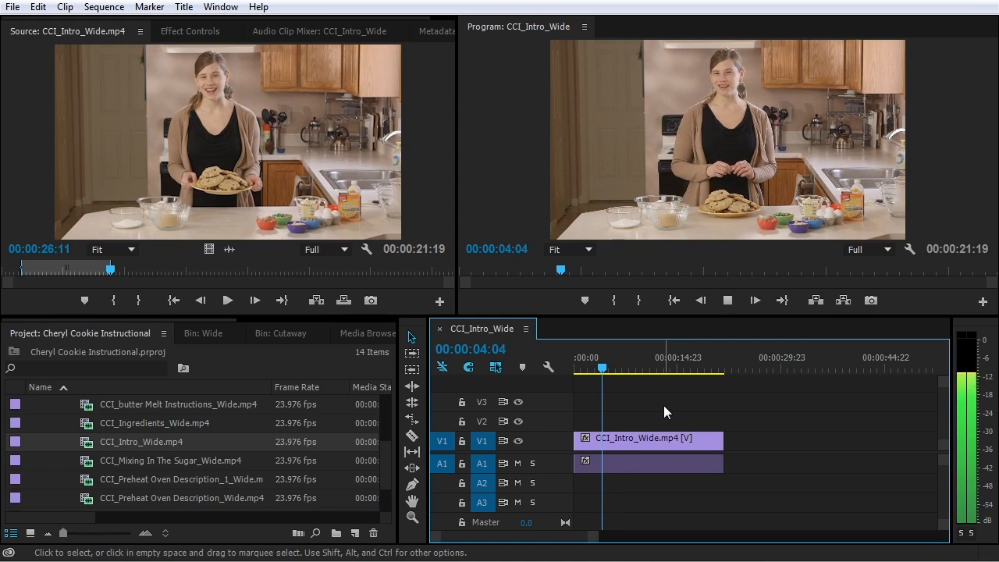
{"action": "key", "text": "k"}
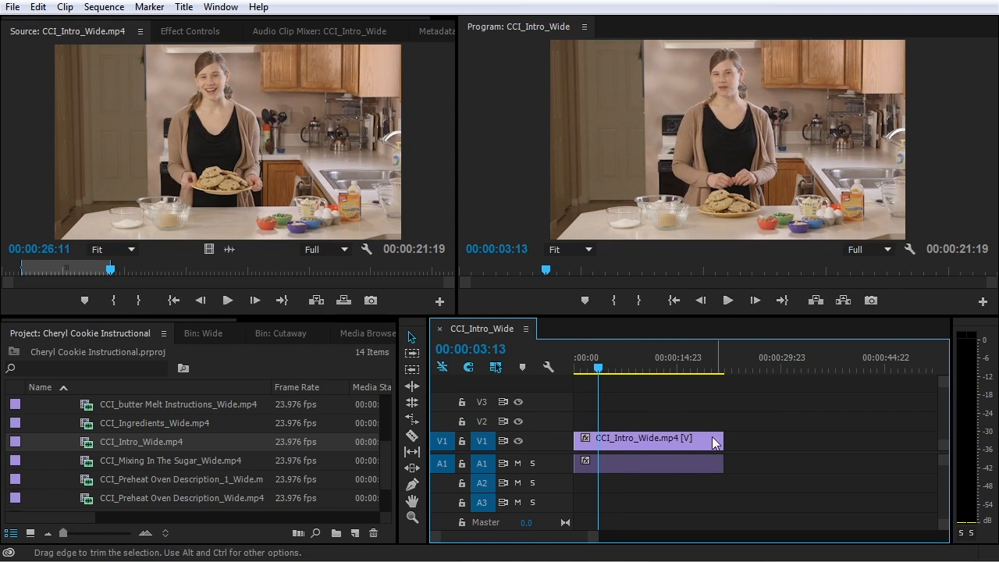
{"action": "key", "text": "l"}
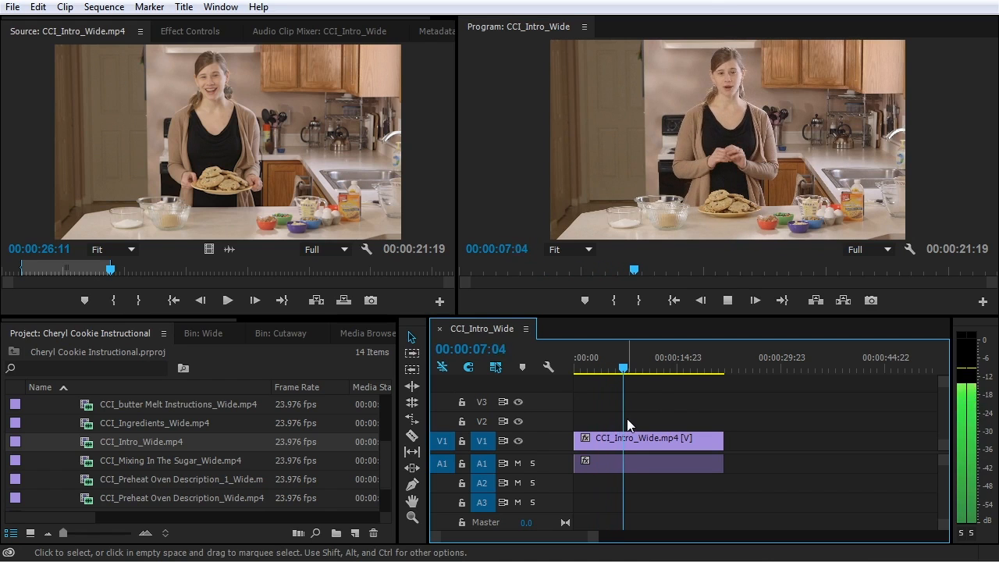
{"action": "key", "text": "k"}
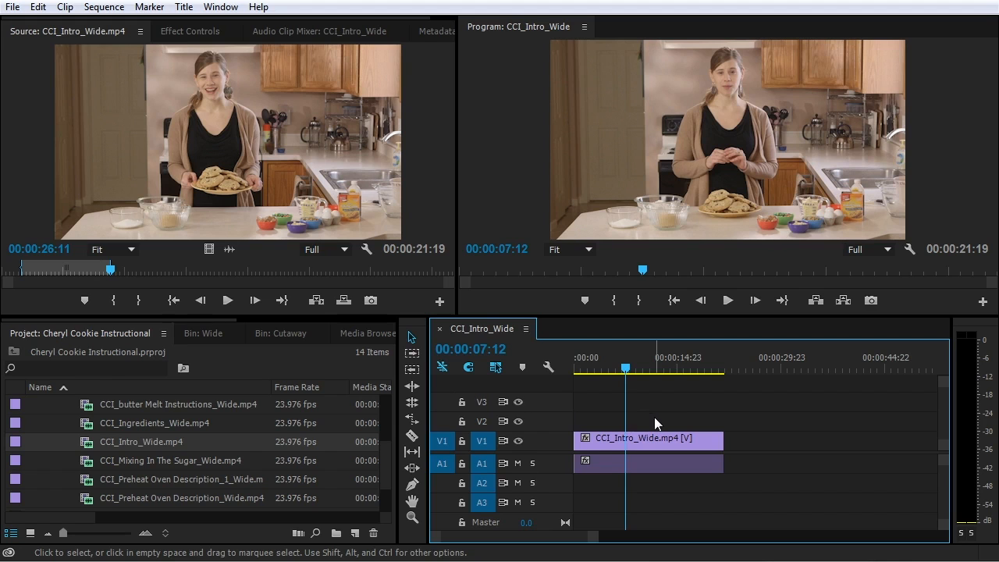
{"action": "key", "text": "l"}
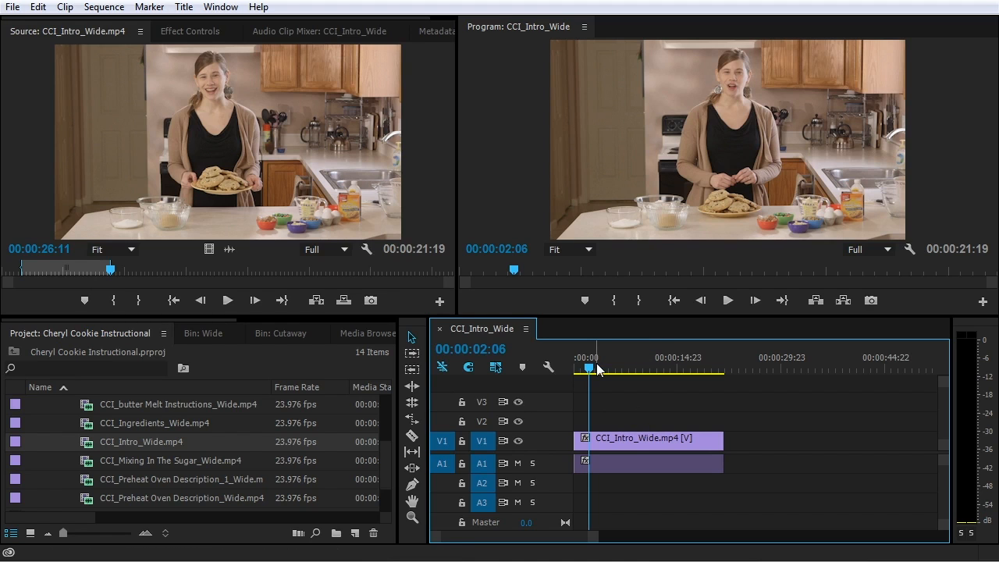
Review the opening from the sequence start, then zoom in to one-second intervals at the clip start
{"action": "key", "text": "Home"}
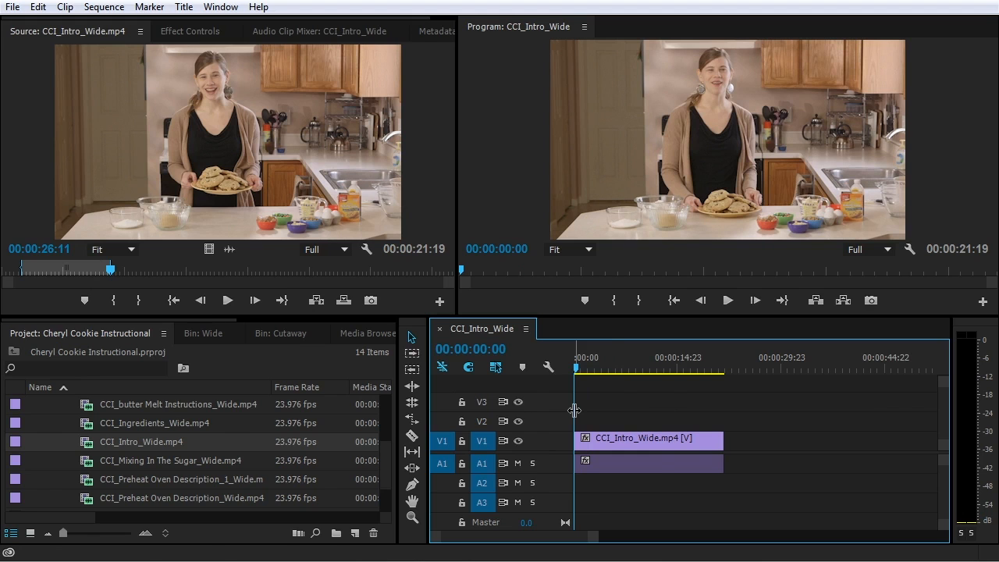
{"action": "key", "text": "space"}
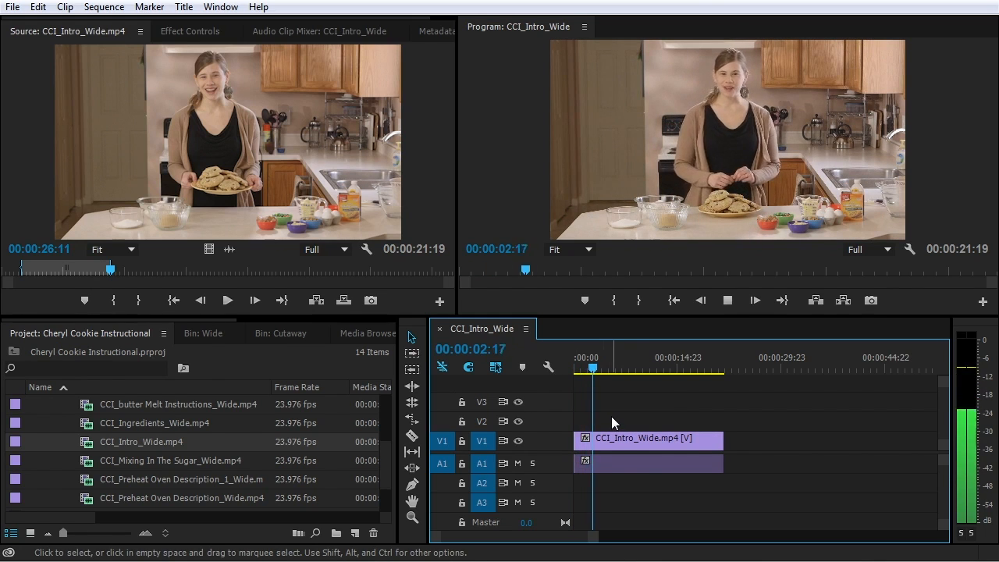
{"action": "key", "text": "space"}
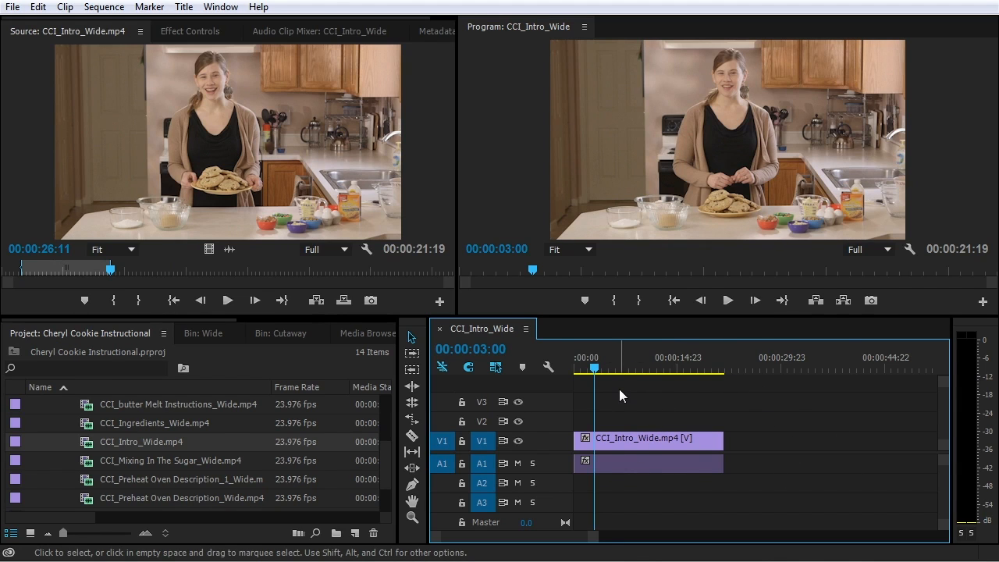
{"action": "key", "text": "Home"}
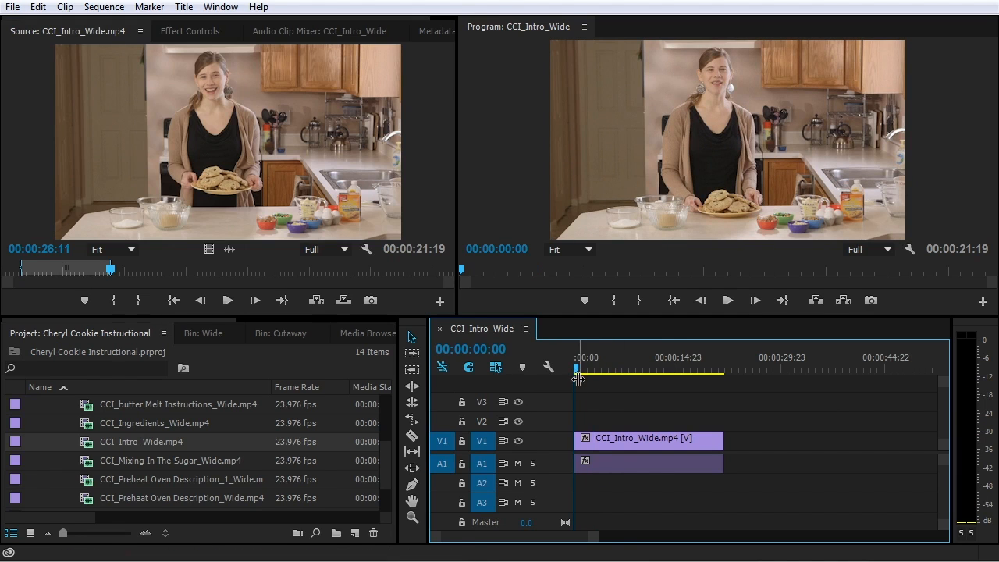
{"action": "key", "text": "minus"}
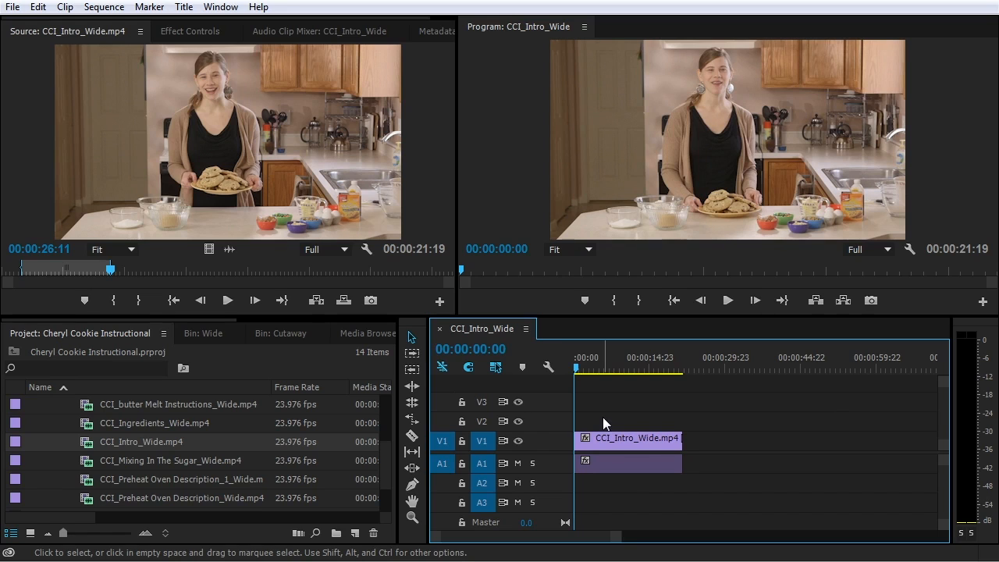
{"action": "key", "text": "equal"}
{"action": "key", "text": "equal"}
{"action": "key", "text": "equal"}
{"action": "key", "text": "equal"}
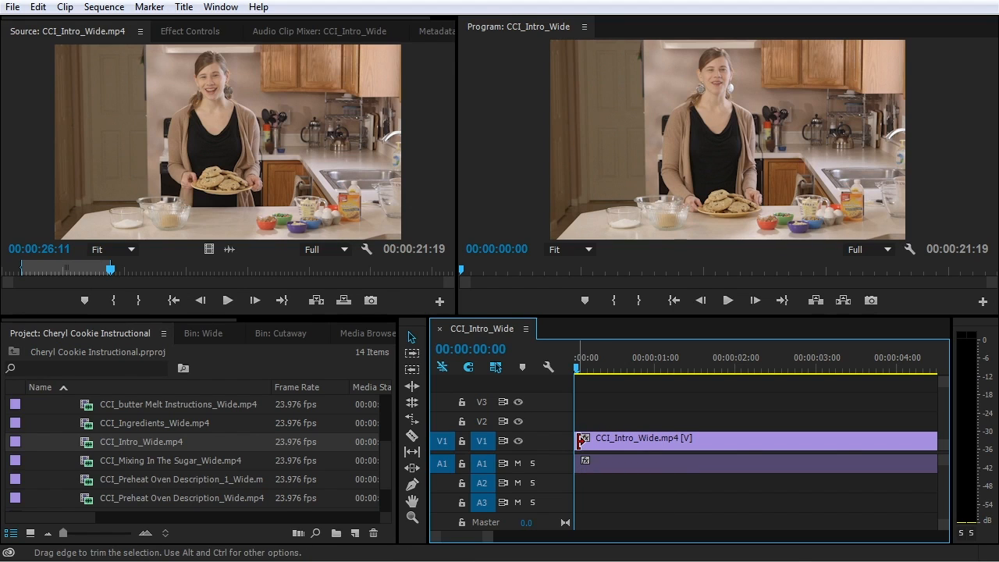
Trim 17 frames off the intro clip's head, 9 and then 8 frames
{"action": "left_click_drag", "start_coordinate": [581, 440], "coordinate": [612, 441]}
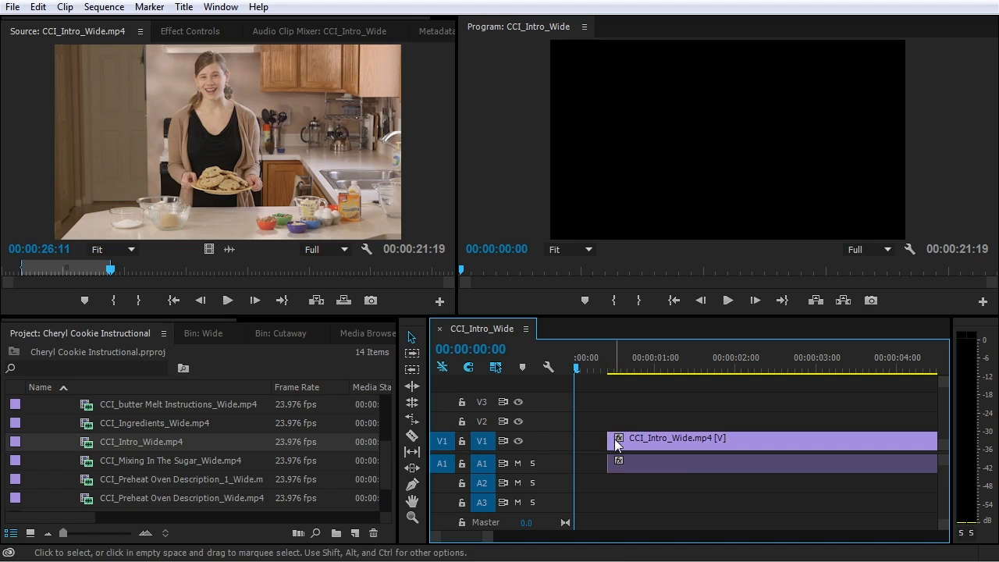
{"action": "left_click", "coordinate": [616, 439]}
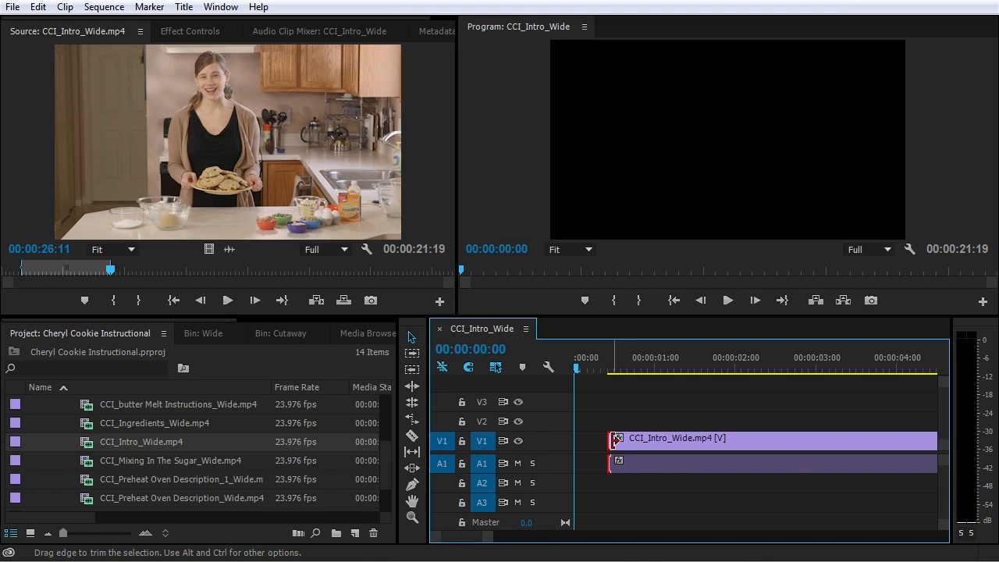
{"action": "left_click_drag", "start_coordinate": [616, 439], "coordinate": [633, 440]}
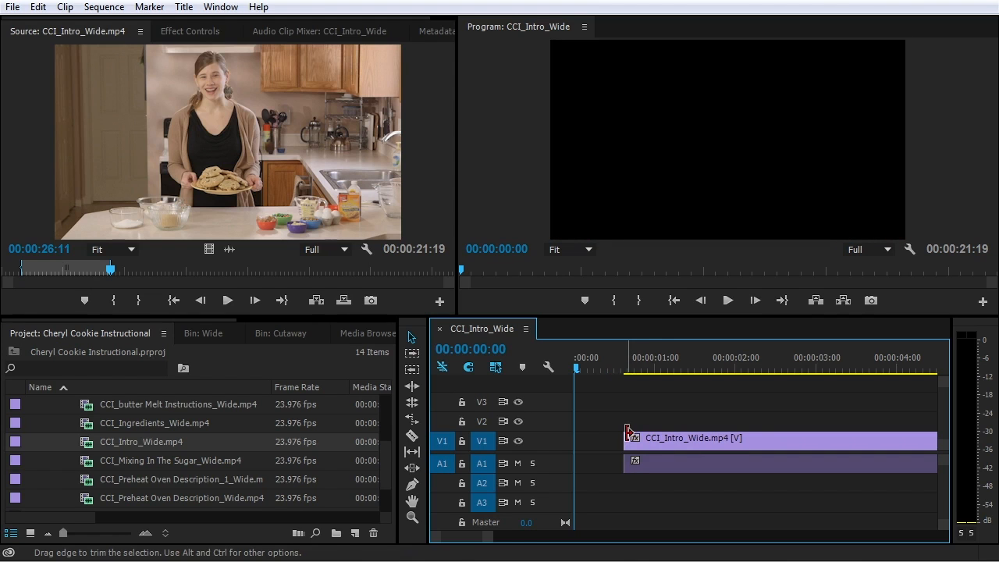
Trim 14 frames off the clip's tail, shortening the sequence to 00:00:21:04, and play the new ending
{"action": "key", "text": "minus"}
{"action": "key", "text": "minus"}
{"action": "key", "text": "minus"}
{"action": "key", "text": "minus"}
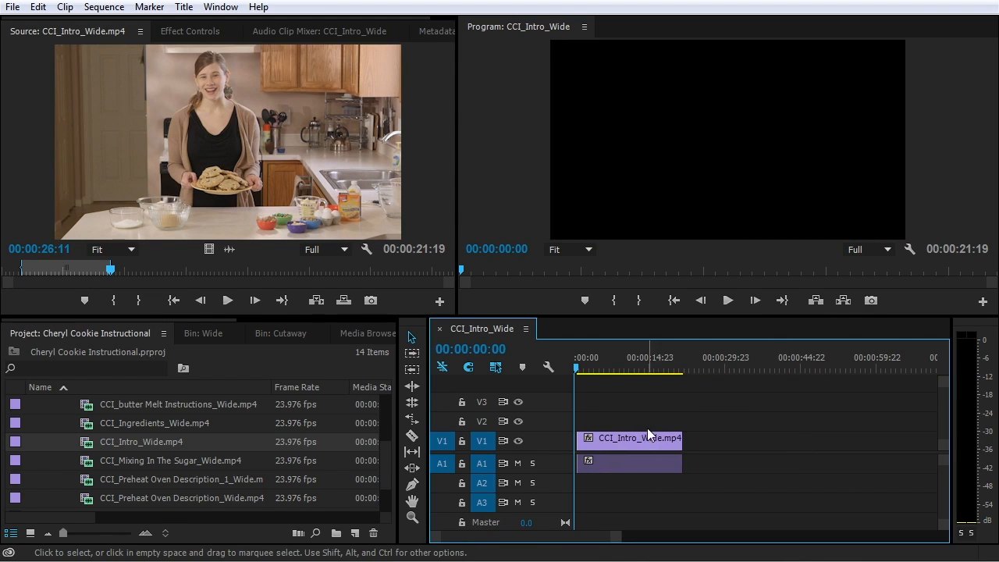
{"action": "left_click_drag", "start_coordinate": [645, 363], "coordinate": [681, 363]}
{"action": "key", "text": "equal"}
{"action": "key", "text": "equal"}
{"action": "key", "text": "equal"}
{"action": "key", "text": "equal"}
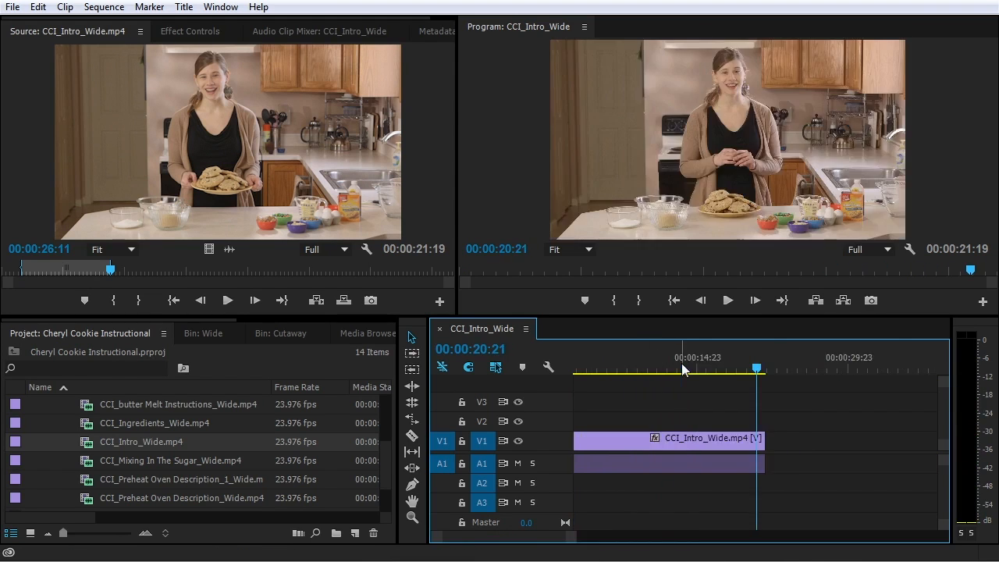
{"action": "left_click", "coordinate": [772, 371]}
{"action": "key", "text": "space"}
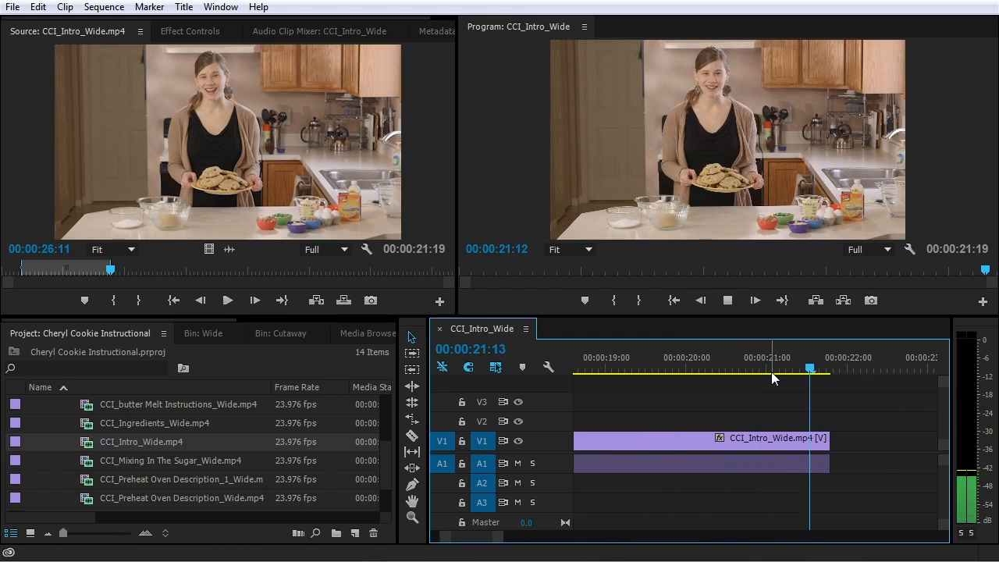
{"action": "left_click", "coordinate": [772, 368]}
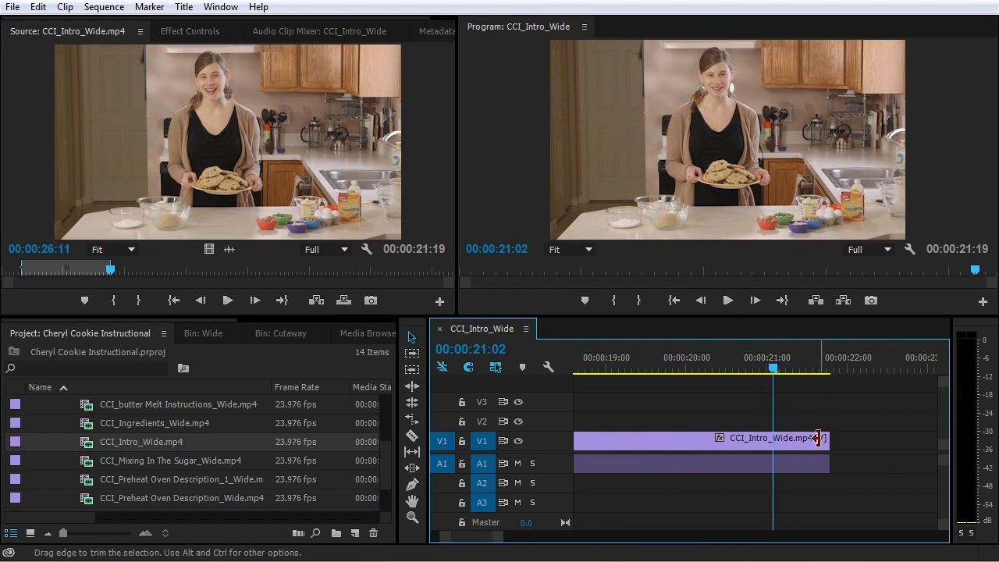
{"action": "left_click", "coordinate": [826, 441]}
{"action": "left_click_drag", "start_coordinate": [826, 441], "coordinate": [778, 448]}
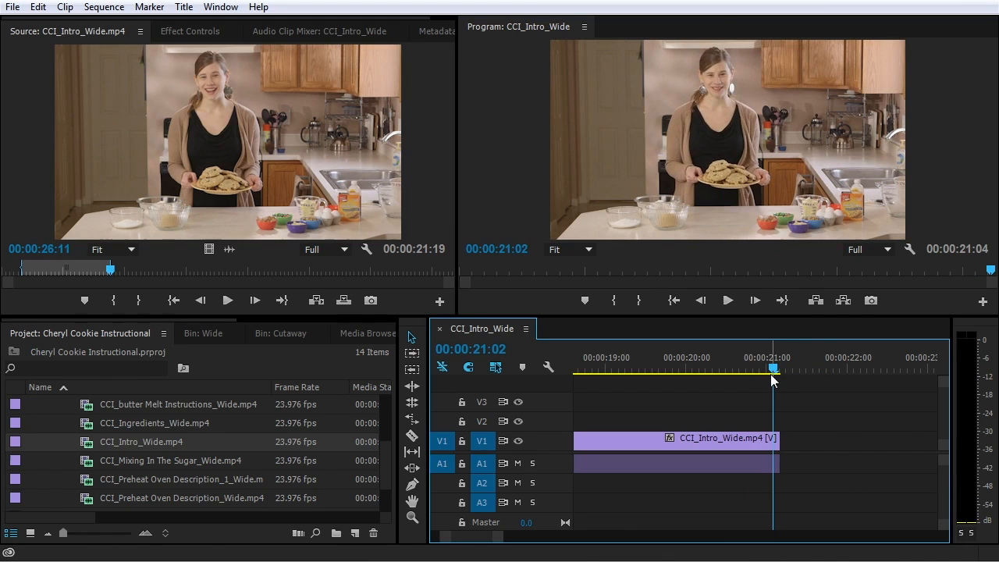
{"action": "left_click", "coordinate": [745, 374]}
{"action": "key", "text": "space"}
Return the playhead to the sequence start and zoom the timeline in there
{"action": "key", "text": "minus"}
{"action": "key", "text": "minus"}
{"action": "key", "text": "minus"}
{"action": "key", "text": "minus"}
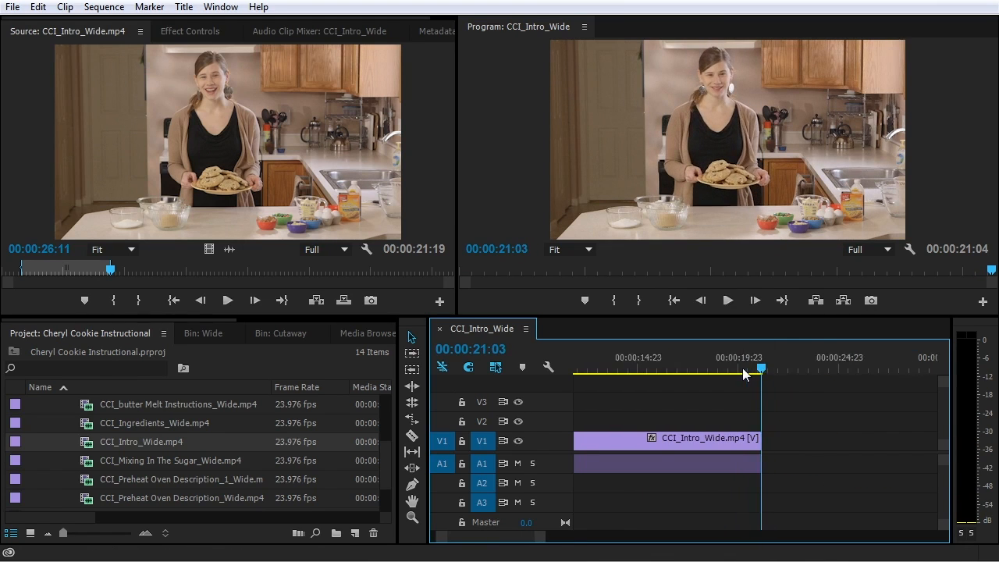
{"action": "left_click", "coordinate": [588, 360]}
{"action": "key", "text": "Home"}
{"action": "key", "text": "equal"}
{"action": "key", "text": "equal"}
{"action": "key", "text": "equal"}
{"action": "key", "text": "equal"}
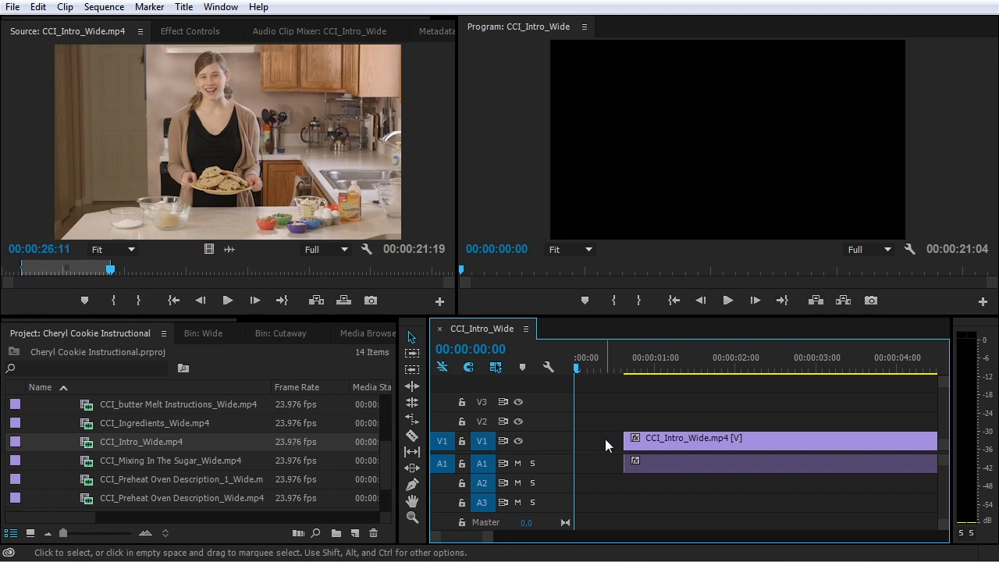
Extend the clip's in point back to 00:00:00:00, closing the gap, and hold Ctrl for ripple trimming
{"action": "mouse_move", "coordinate": [627, 438]}
{"action": "left_mouse_down"}
{"action": "mouse_move", "coordinate": [556, 440]}
{"action": "mouse_move", "coordinate": [631, 443]}
{"action": "left_mouse_up"}
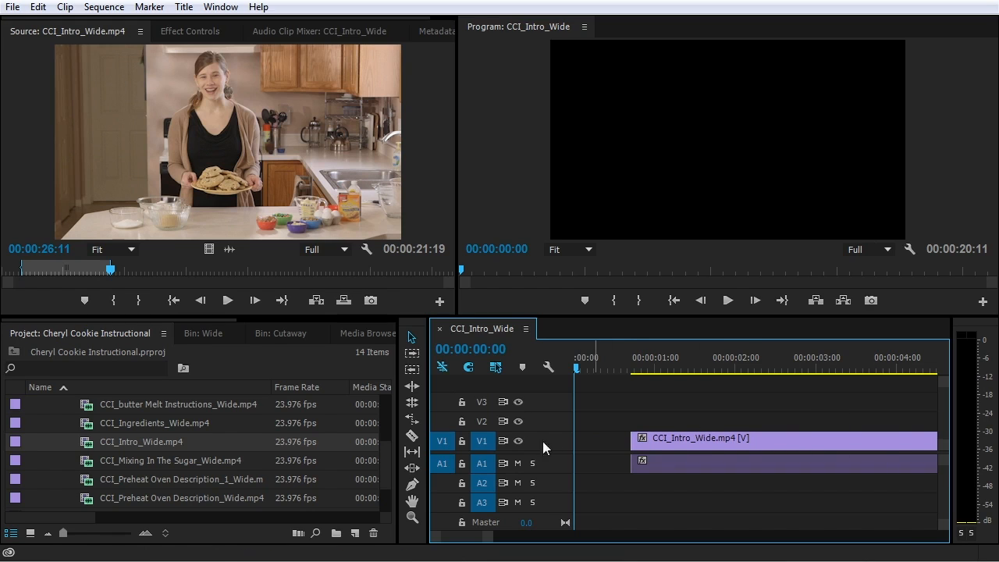
{"action": "left_click", "coordinate": [635, 440]}
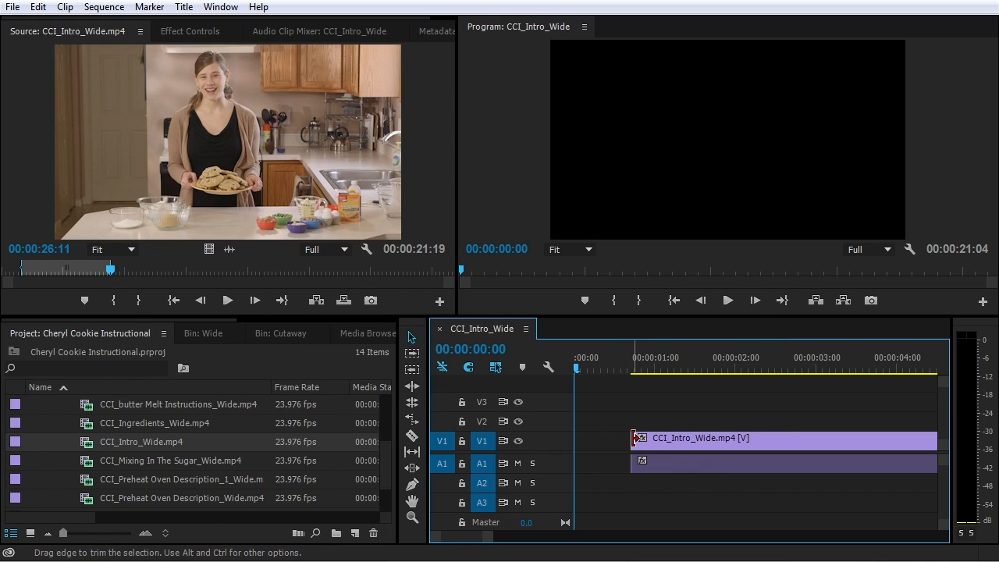
{"action": "left_click_drag", "start_coordinate": [636, 439], "coordinate": [570, 447]}
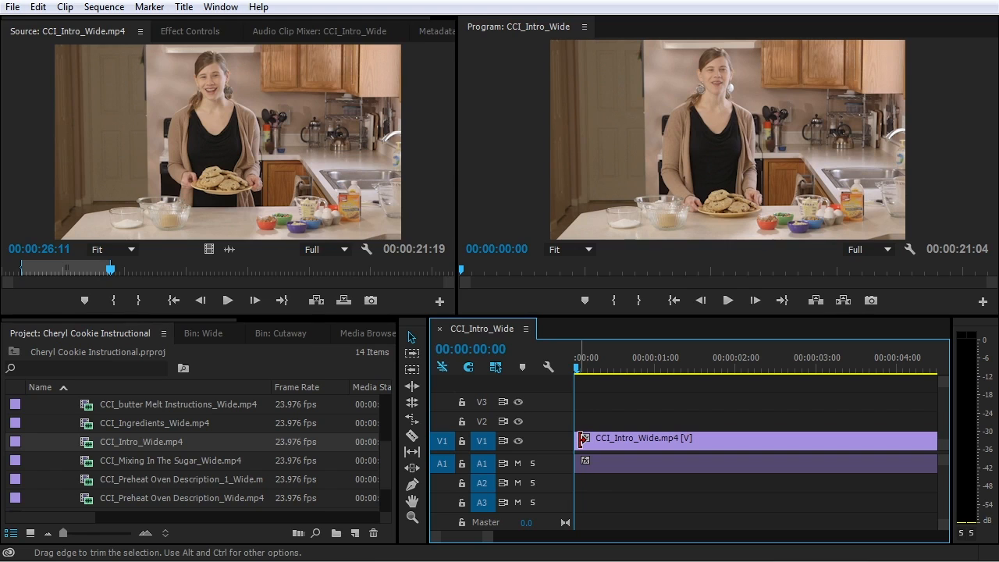
{"action": "key", "text": "ctrl"}
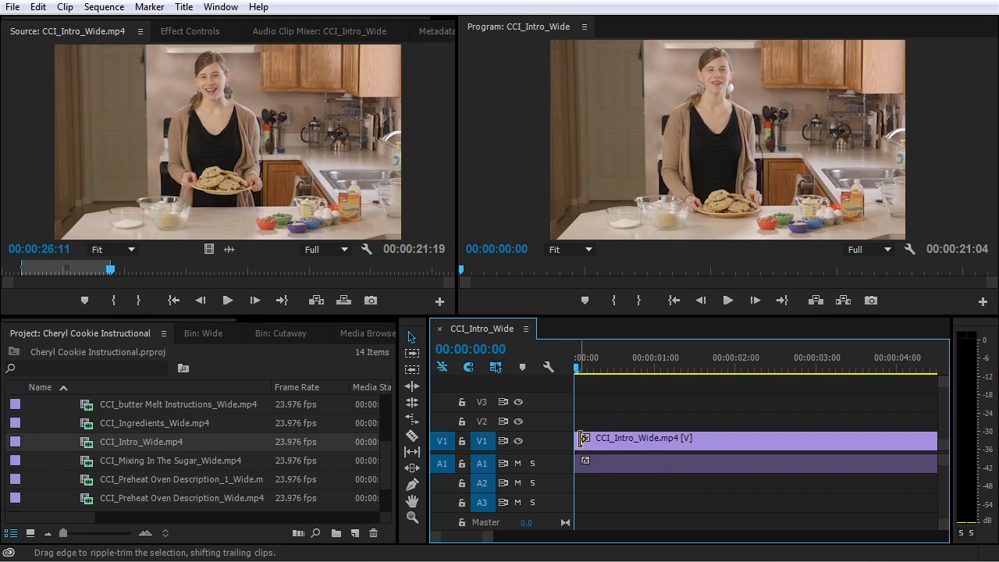
{"action": "key", "text": "ctrl"}
Ripple-trim the clip's start by 20 and then 17 frames, leaving no gap
{"action": "left_click_drag", "start_coordinate": [582, 437], "coordinate": [668, 449]}
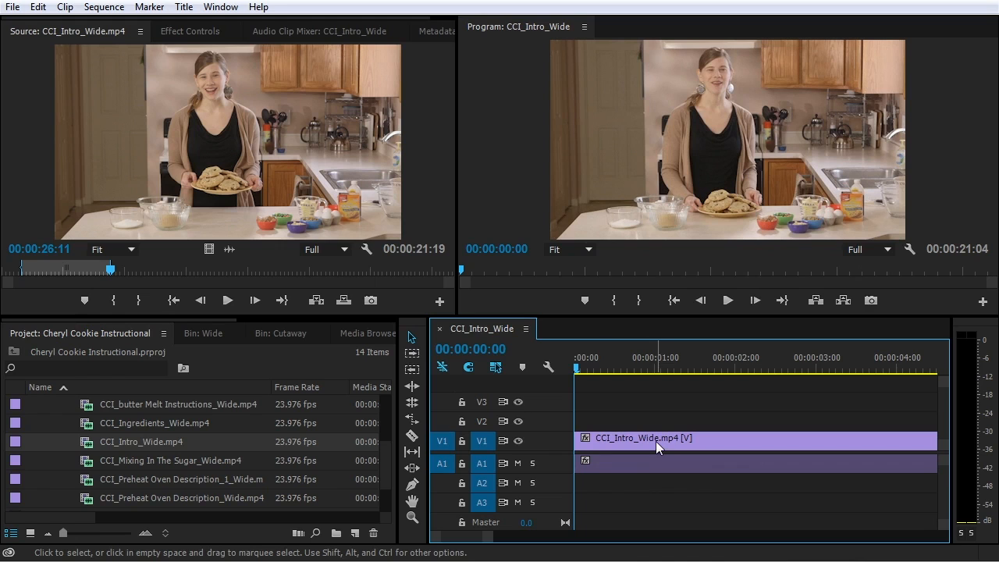
{"action": "key", "text": "minus"}
{"action": "key", "text": "minus"}
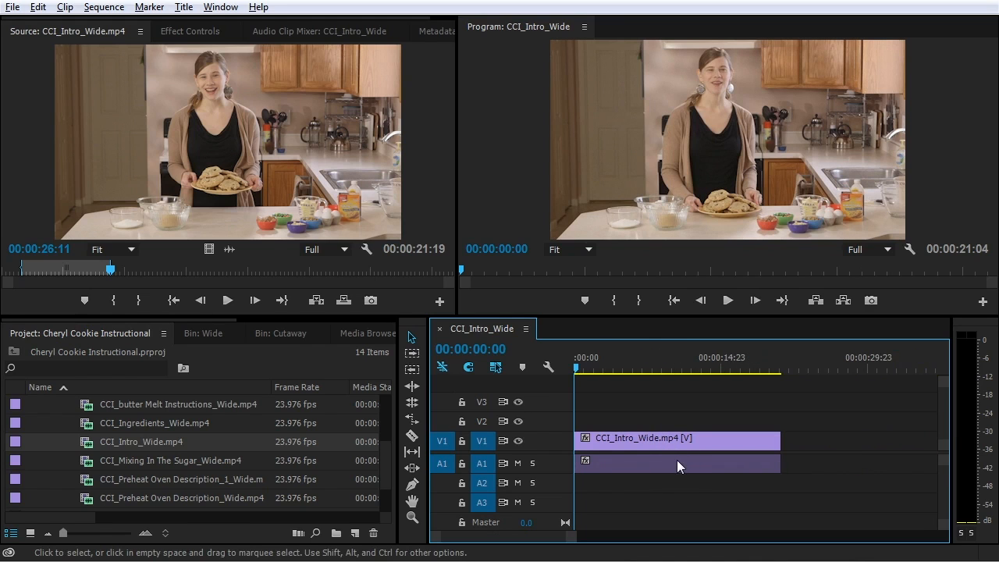
{"action": "left_click_drag", "start_coordinate": [581, 440], "coordinate": [586, 444]}
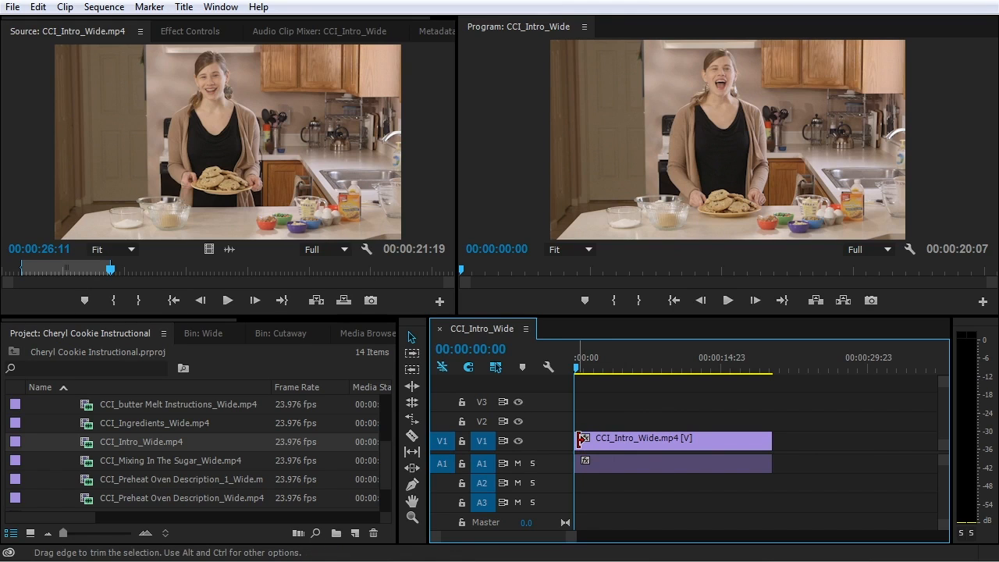
Try ripple edits with the Ripple Edit tool (B), then go back to the Selection tool (V)
{"action": "key", "text": "b"}
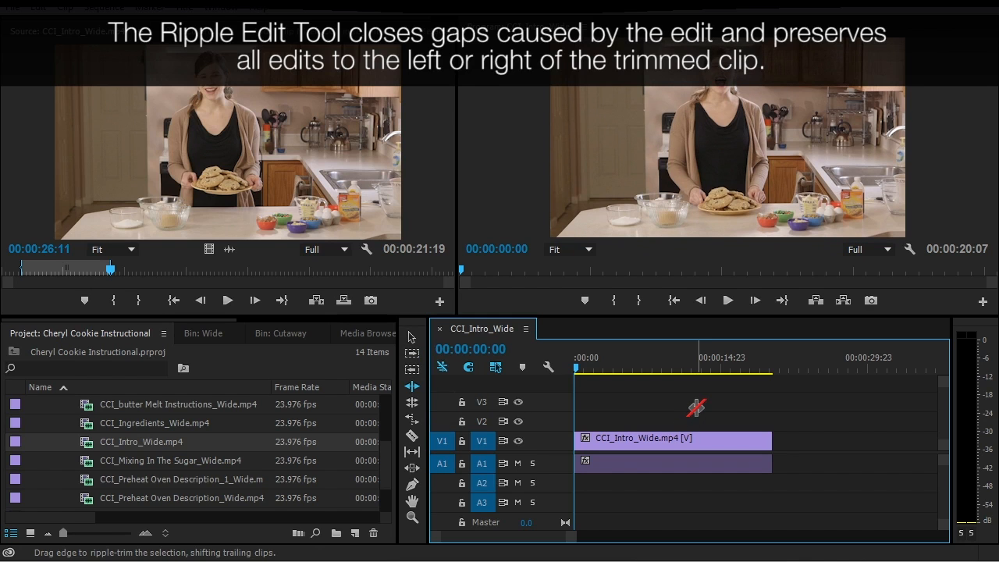
{"action": "left_click_drag", "start_coordinate": [712, 403], "coordinate": [612, 499]}
{"action": "left_click_drag", "start_coordinate": [681, 413], "coordinate": [621, 487]}
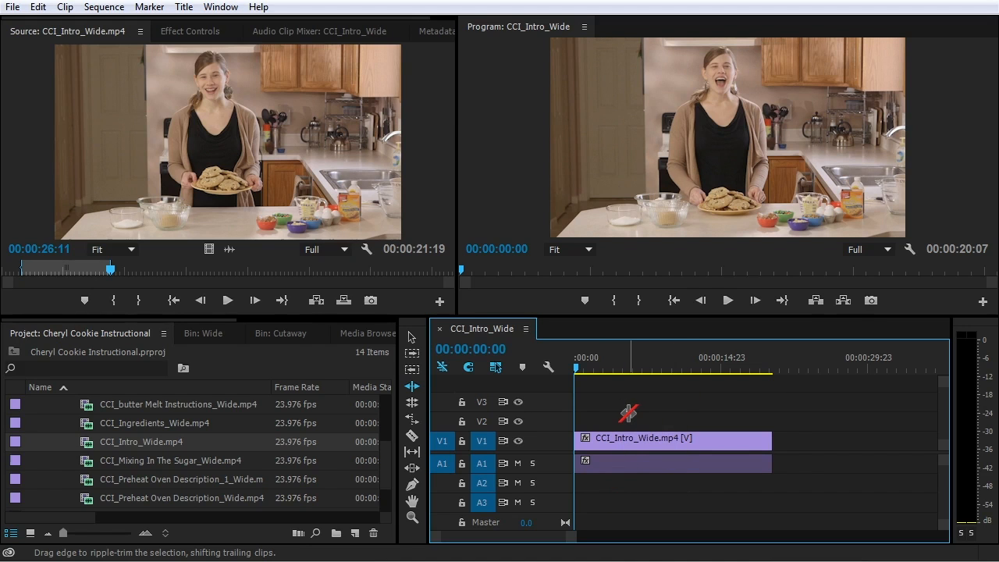
{"action": "key", "text": "v"}
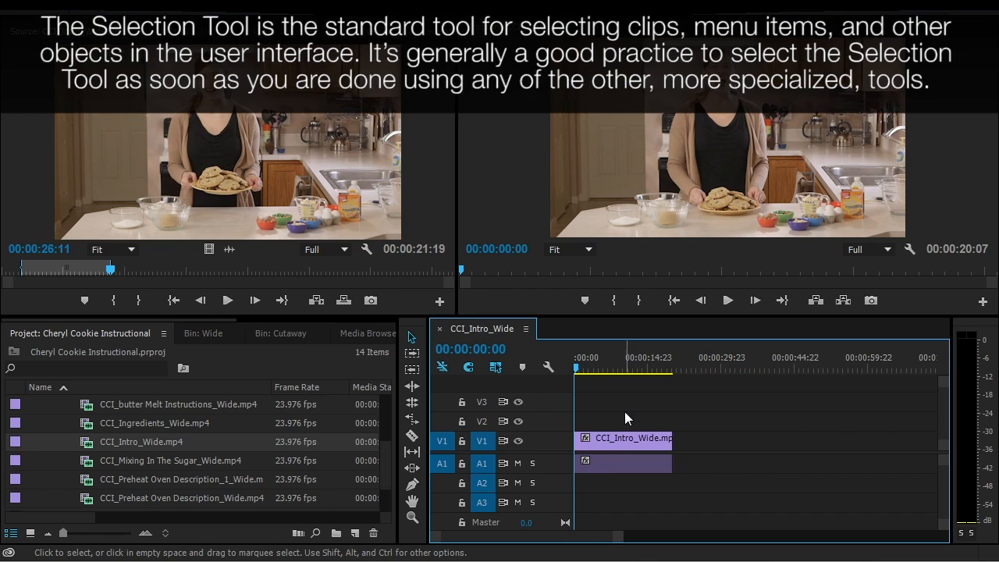
{"action": "key", "text": "="}
{"action": "key", "text": "="}
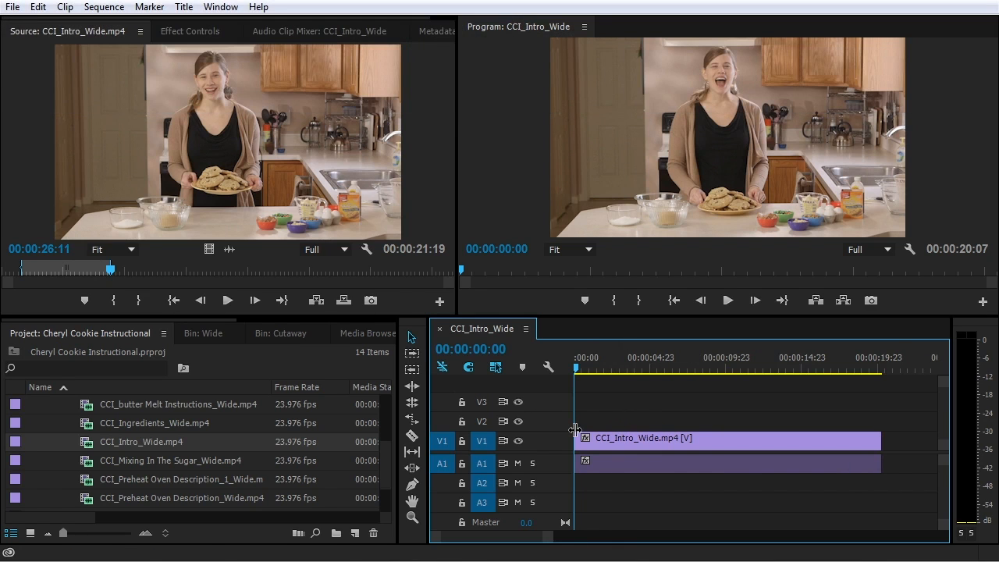
Zoom in, play the opening, and park the playhead at 00:00:00:19
{"action": "key", "text": "="}
{"action": "key", "text": "="}
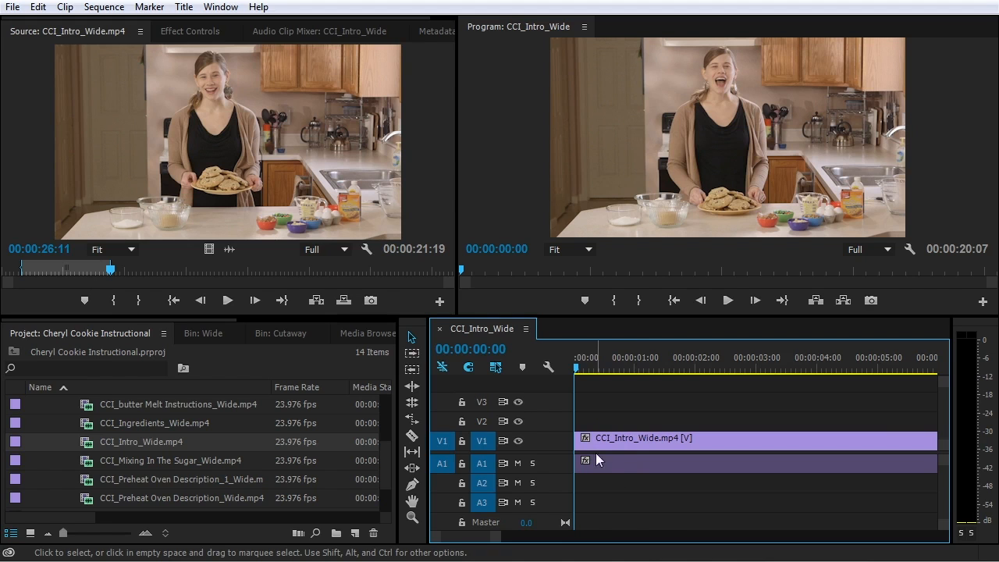
{"action": "key", "text": "space"}
{"action": "left_click", "coordinate": [576, 372]}
{"action": "key", "text": "space"}
{"action": "left_click", "coordinate": [622, 369]}
{"action": "left_click_drag", "start_coordinate": [616, 361], "coordinate": [577, 364]}
{"action": "left_click", "coordinate": [623, 358]}
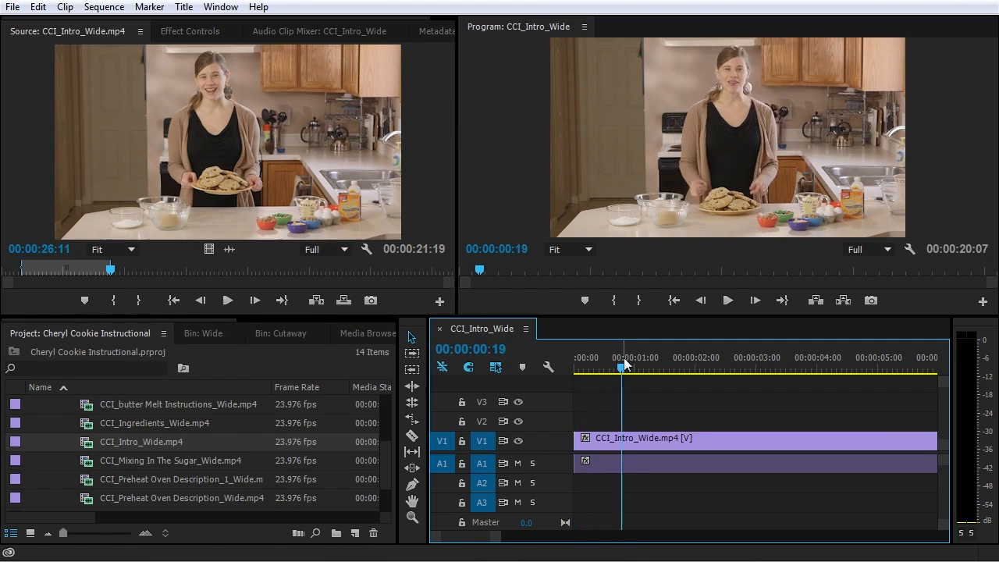
Ripple-extend the clip's start 11 frames, making the sequence 00:00:20:20, and play it back
{"action": "left_click", "coordinate": [582, 439]}
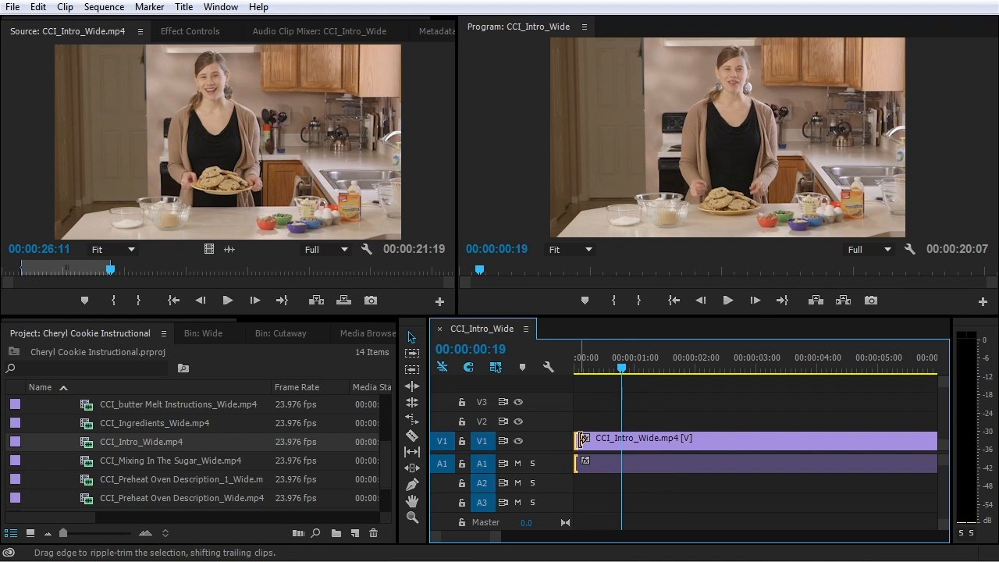
{"action": "left_click_drag", "start_coordinate": [582, 438], "coordinate": [546, 444]}
{"action": "left_click_drag", "start_coordinate": [617, 368], "coordinate": [553, 368]}
{"action": "key", "text": "space"}
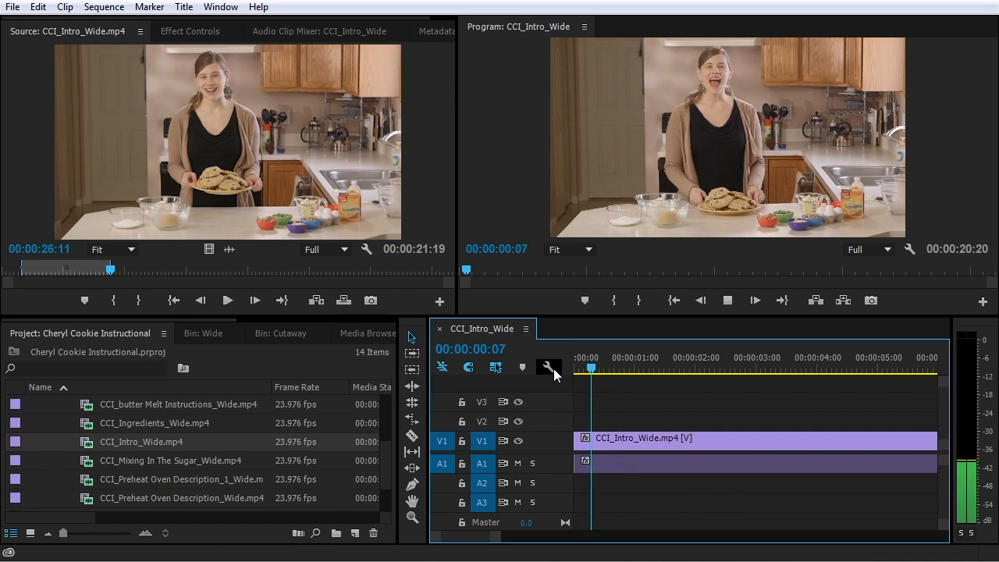
{"action": "key", "text": "space"}
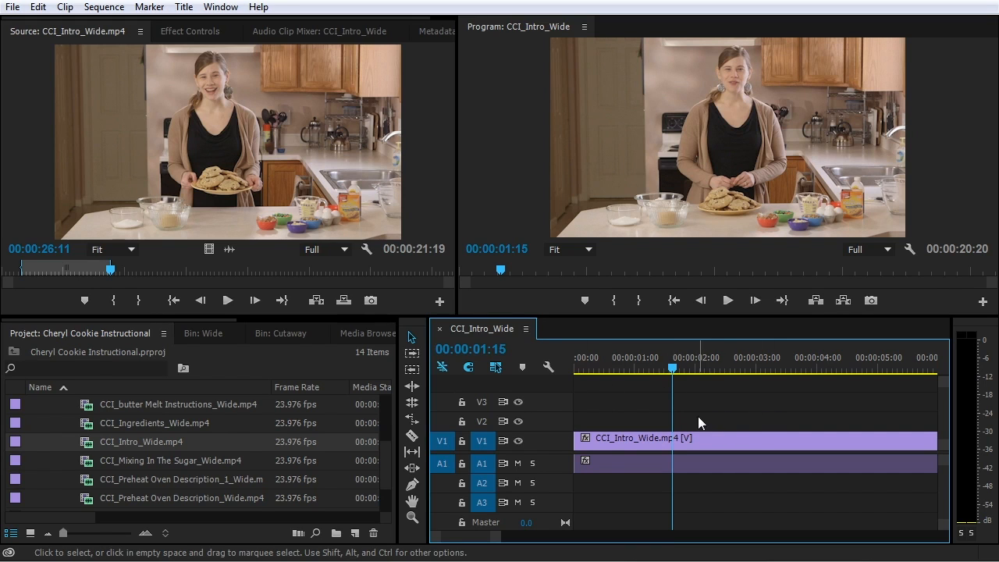
{"action": "left_click", "coordinate": [435, 110]}
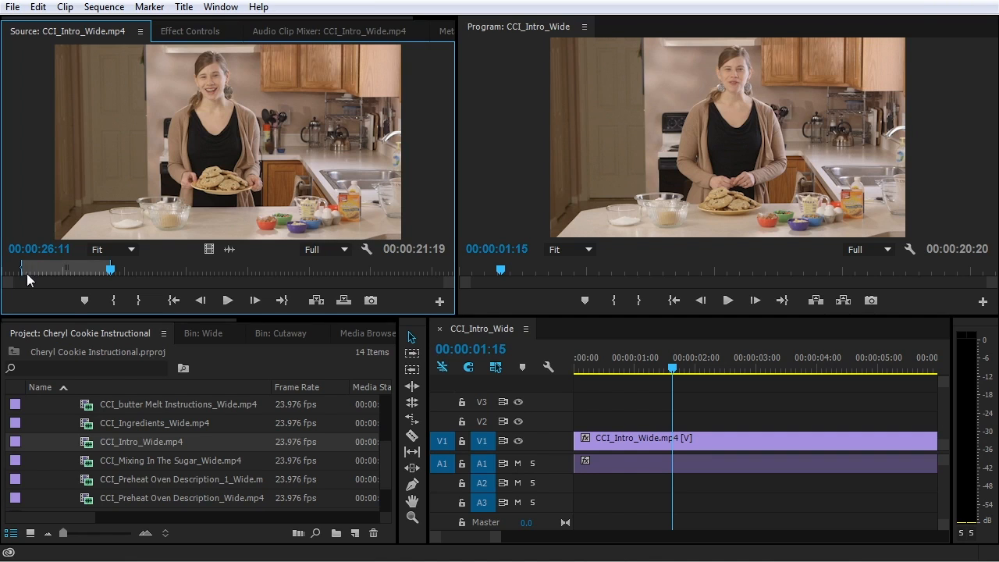
{"action": "mouse_move", "coordinate": [114, 271]}
{"action": "left_mouse_down"}
{"action": "mouse_move", "coordinate": [169, 272]}
{"action": "mouse_move", "coordinate": [128, 271]}
{"action": "left_mouse_up"}
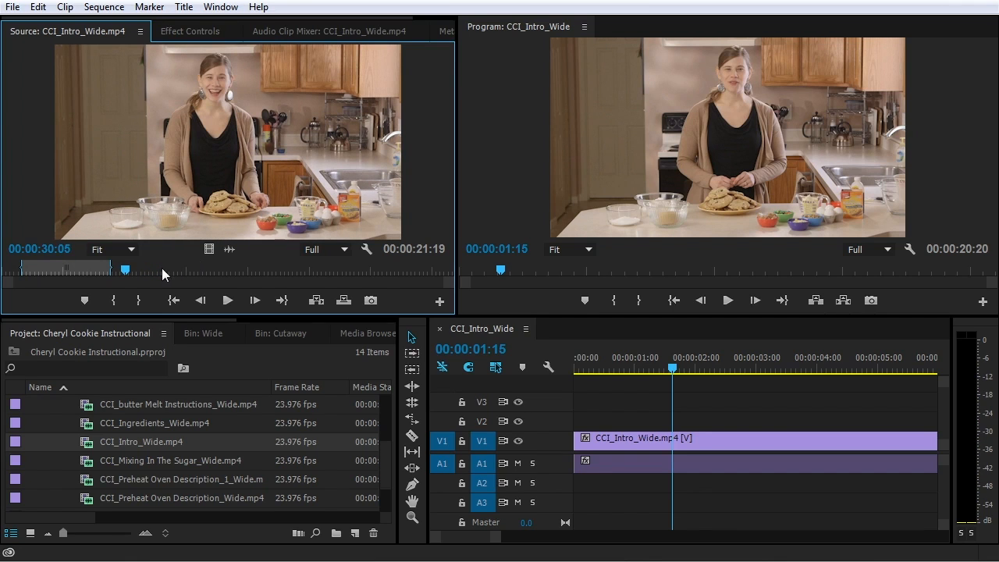
{"action": "key", "text": "space"}
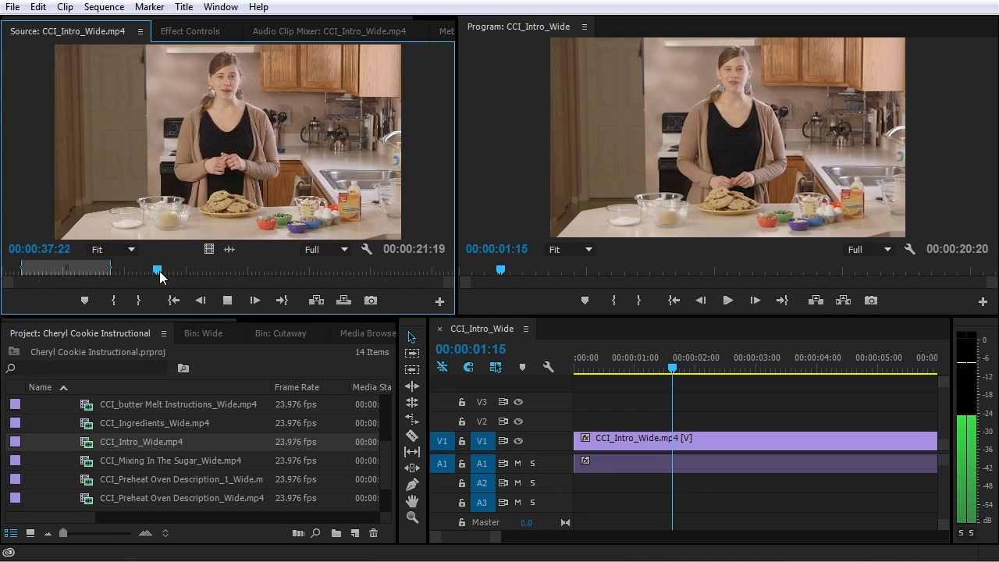
{"action": "key", "text": "space"}
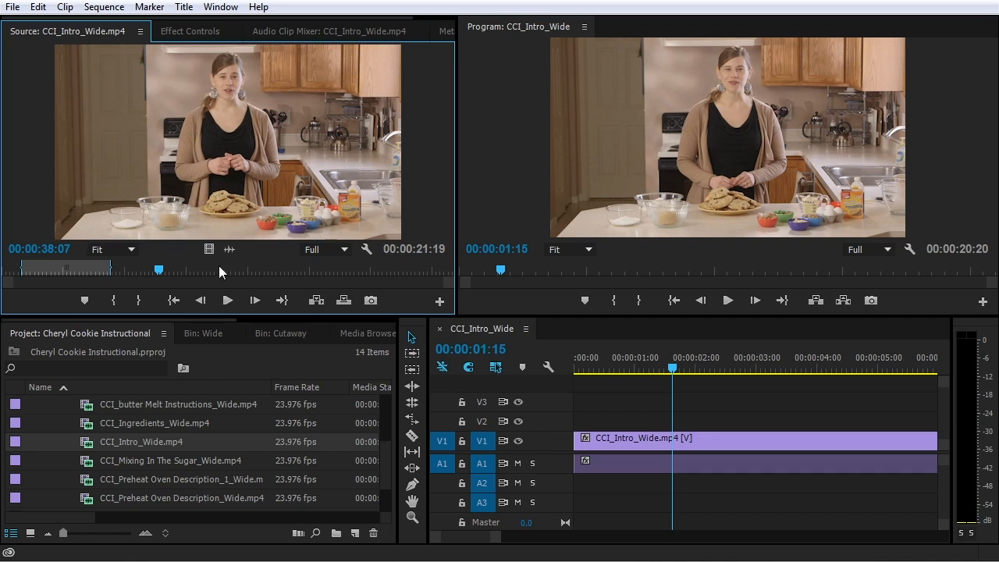
{"action": "left_click", "coordinate": [141, 269]}
{"action": "key", "text": "space"}
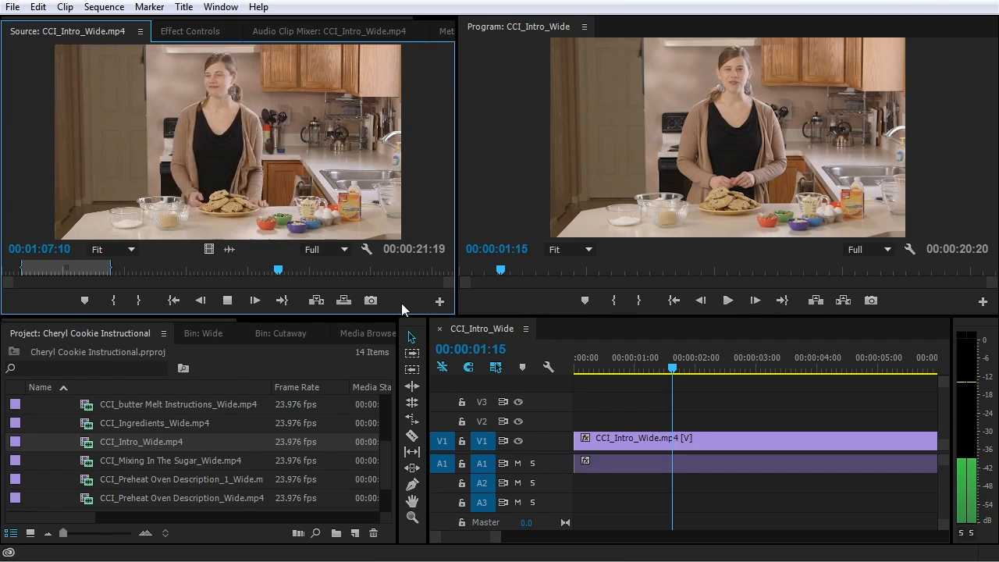
Play CCI_Intro_Wide.mp4 in the Source monitor from 00:01:14:13 and scrub it to 00:01:35:06
{"action": "left_click", "coordinate": [41, 269]}
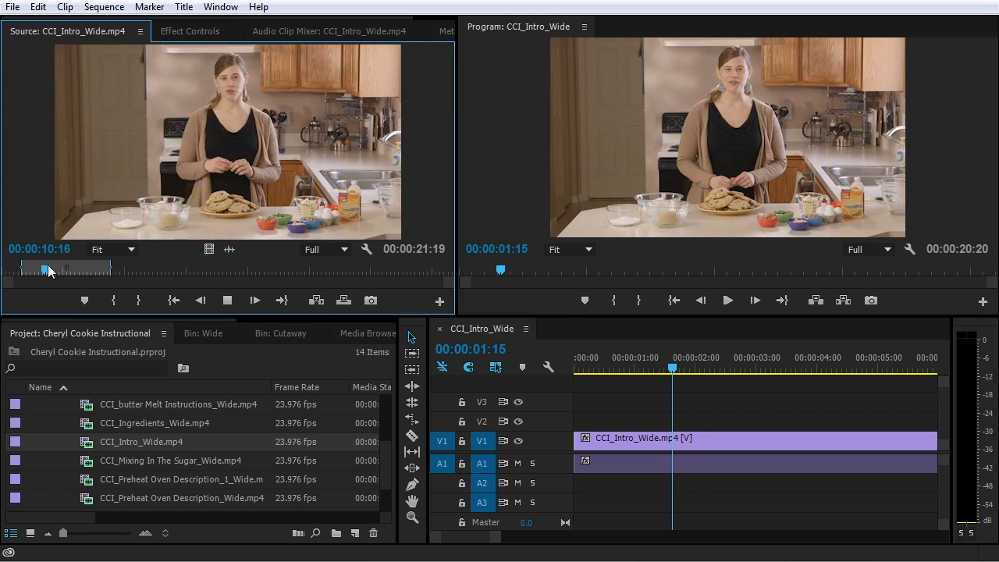
{"action": "left_click", "coordinate": [307, 270]}
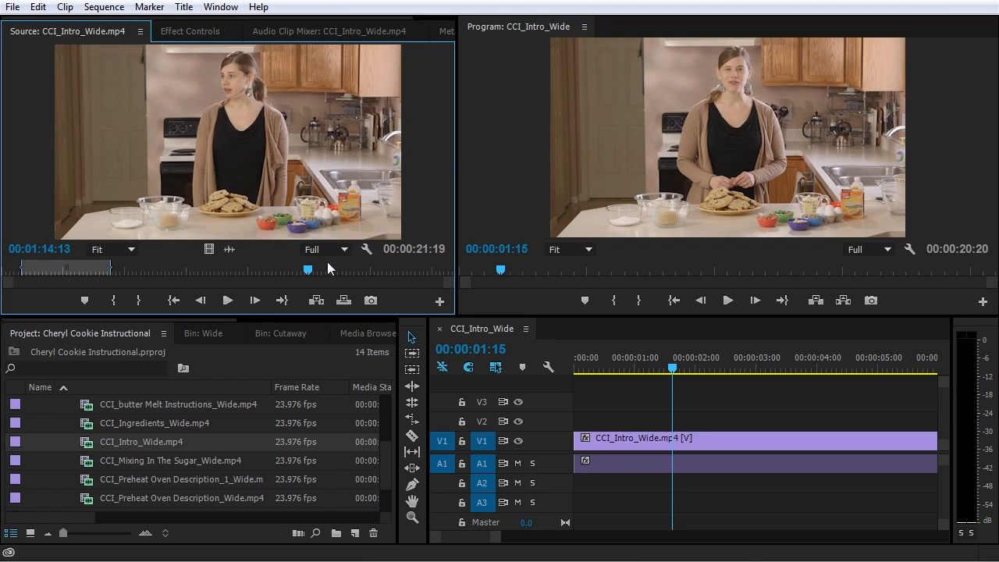
{"action": "key", "text": "space"}
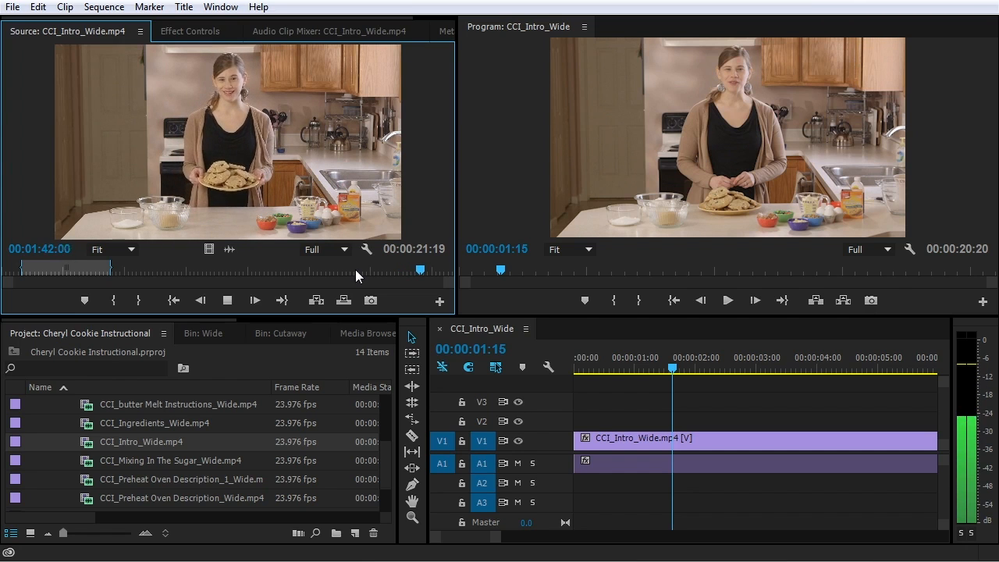
{"action": "key", "text": "space"}
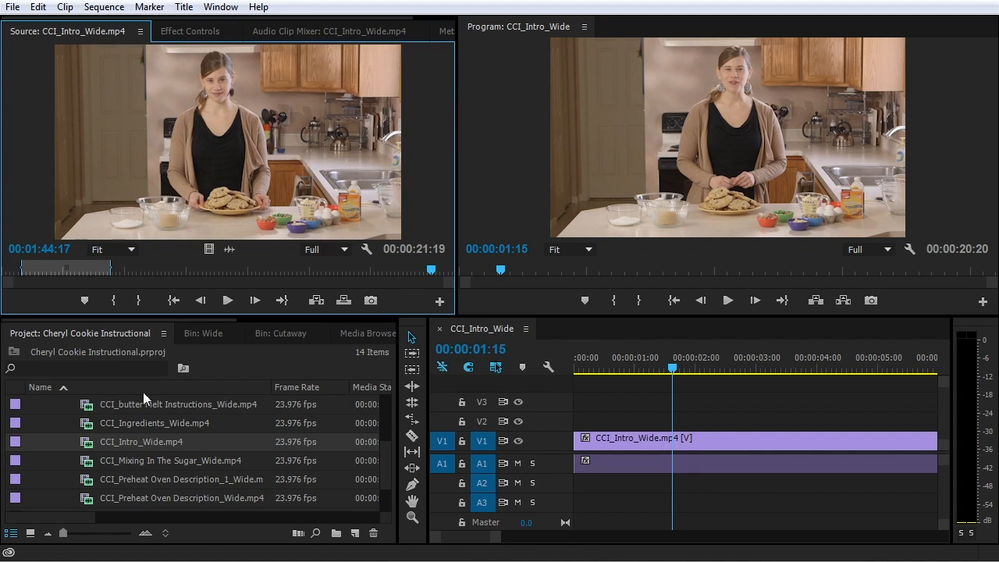
{"action": "left_click", "coordinate": [354, 263]}
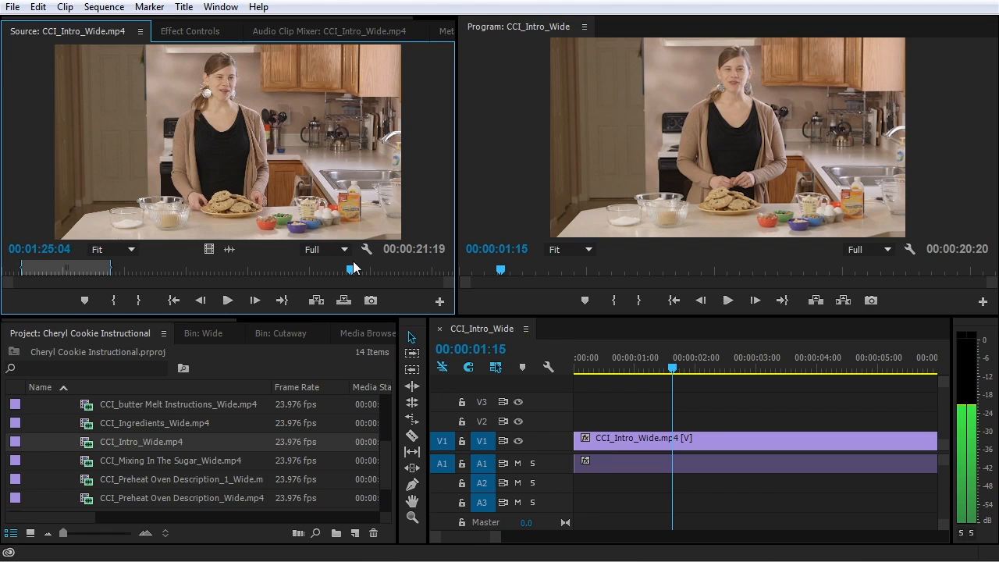
{"action": "left_click_drag", "start_coordinate": [354, 268], "coordinate": [395, 272]}
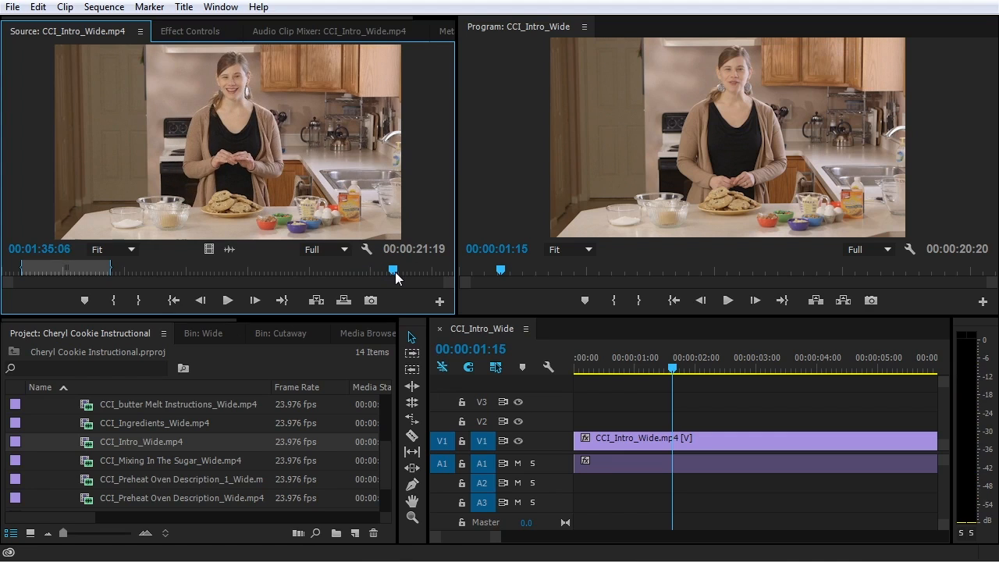
Mark the source In at 00:01:35:06 and Out at 00:01:43:10, then zoom the timeline out
{"action": "left_click", "coordinate": [108, 304]}
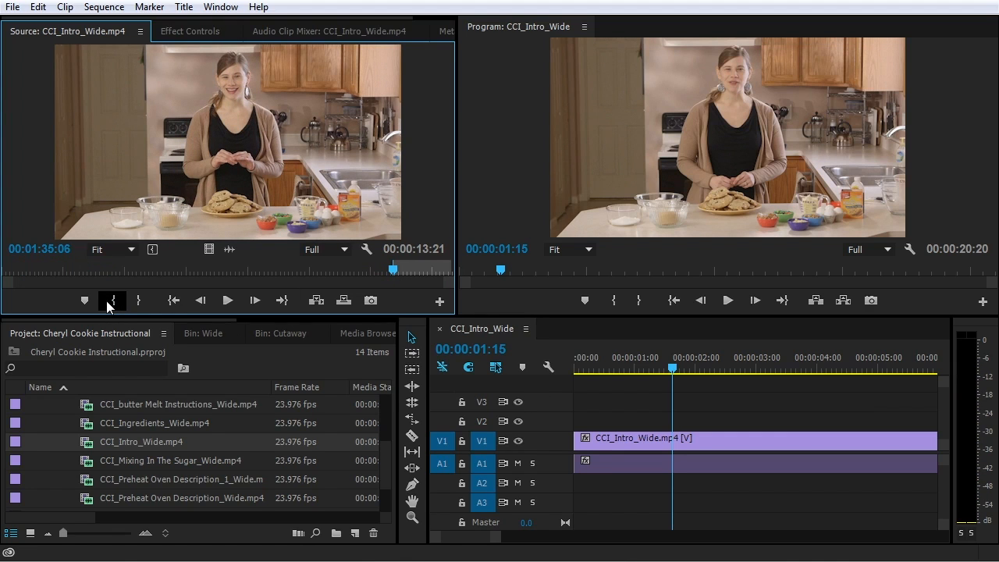
{"action": "key", "text": "space"}
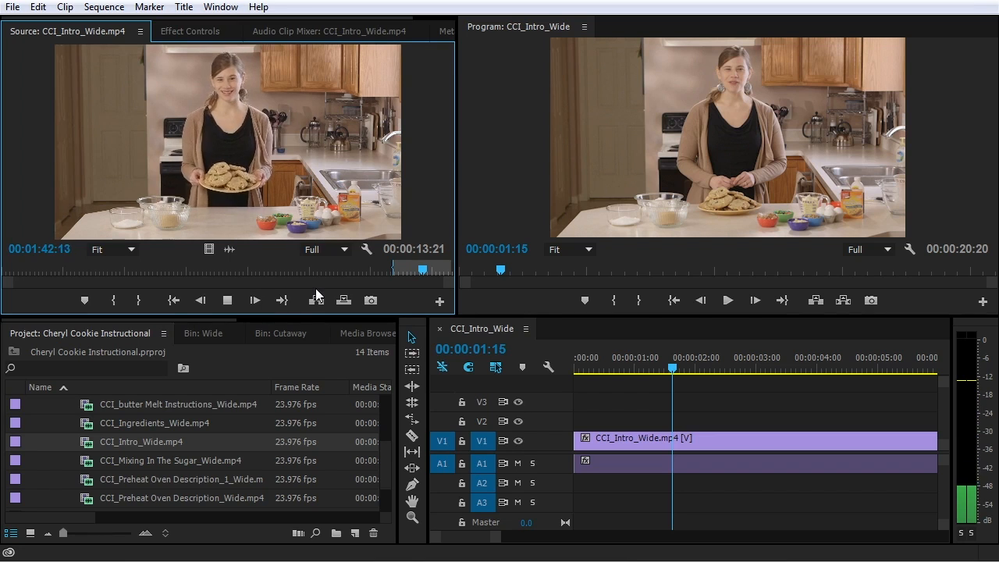
{"action": "key", "text": "space"}
{"action": "key", "text": "o"}
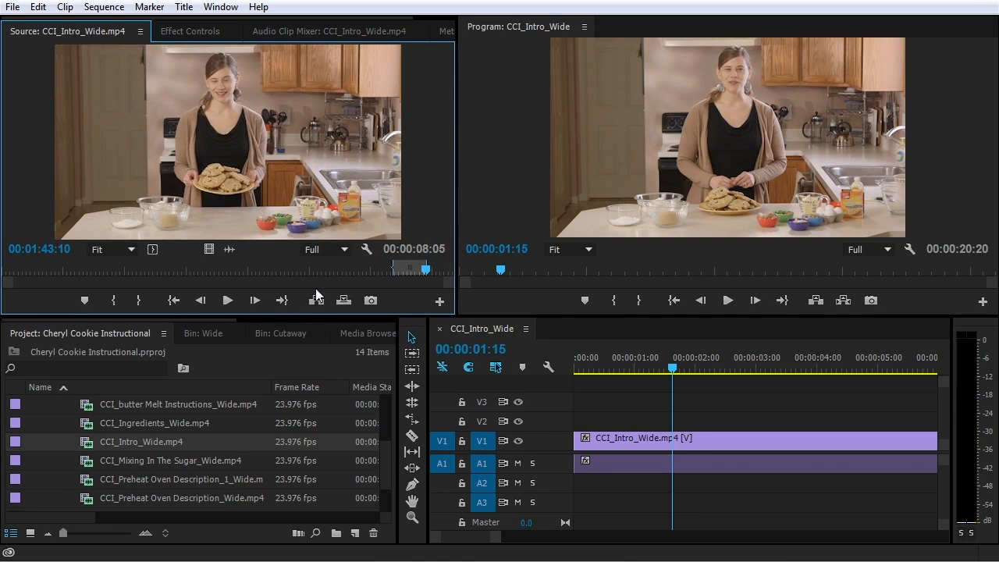
{"action": "left_click", "coordinate": [684, 369]}
{"action": "key", "text": "minus"}
{"action": "key", "text": "minus"}
{"action": "key", "text": "minus"}
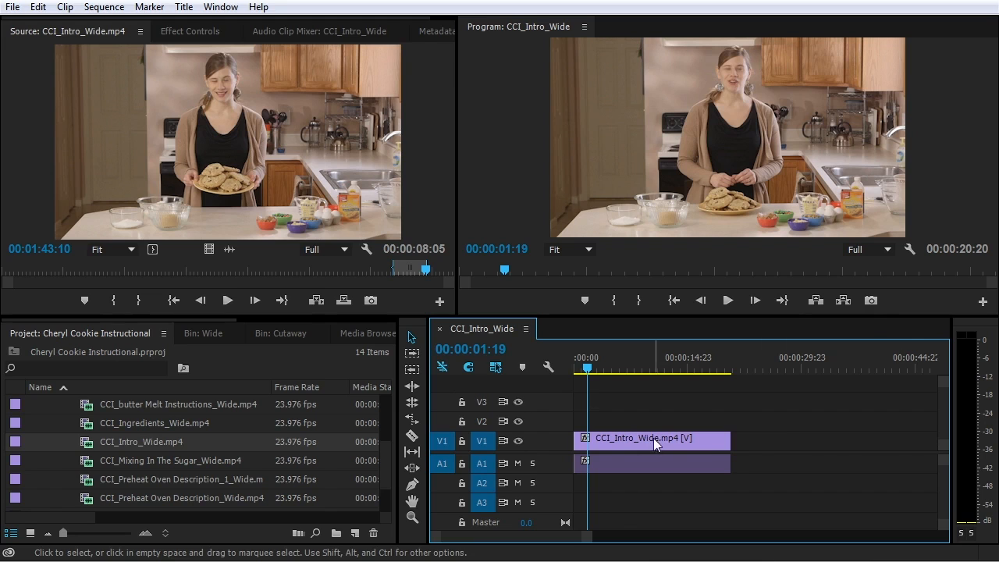
Park the playhead at 00:00:14:02, trial-trim the clip's end to it, then restore 00:00:20:20 length
{"action": "left_click", "coordinate": [596, 367]}
{"action": "left_click_drag", "start_coordinate": [599, 368], "coordinate": [683, 378]}
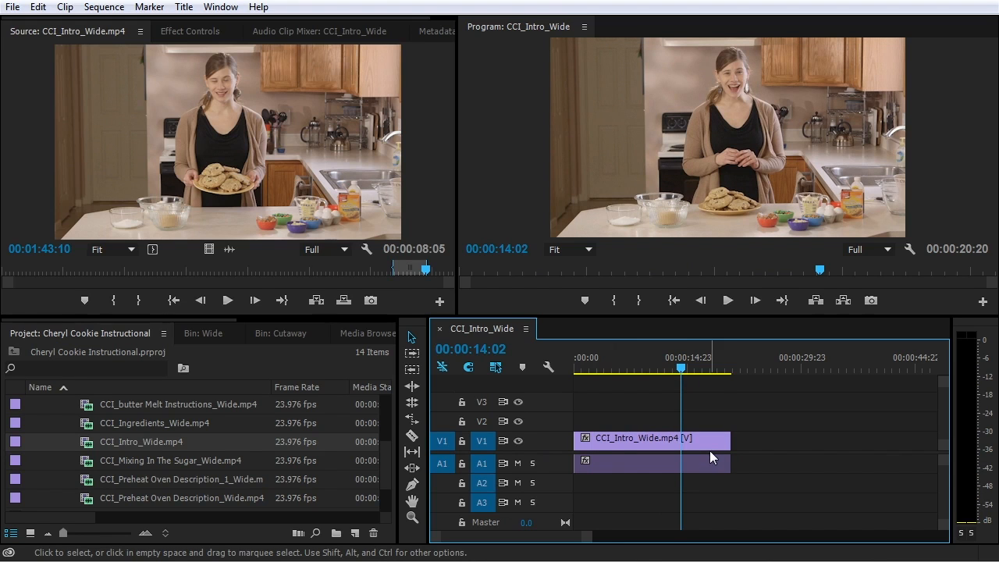
{"action": "key", "text": "equal"}
{"action": "key", "text": "minus"}
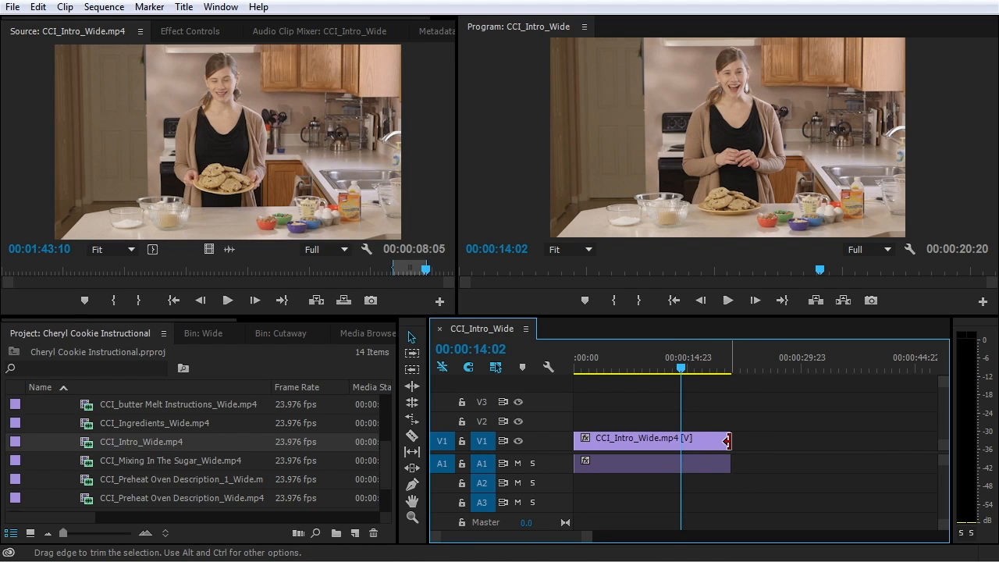
{"action": "left_click", "coordinate": [727, 442]}
{"action": "left_click_drag", "start_coordinate": [727, 442], "coordinate": [681, 442]}
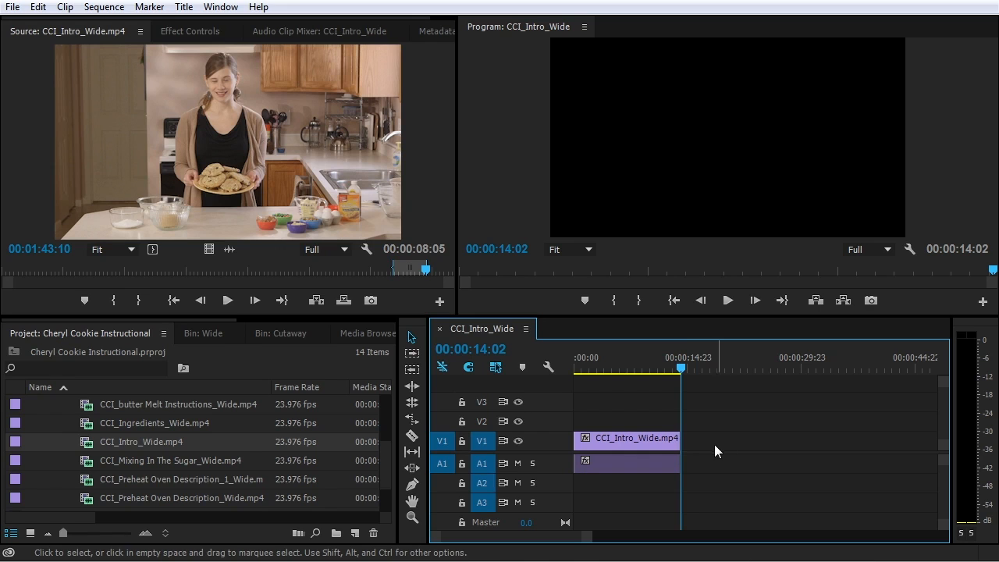
{"action": "left_click_drag", "start_coordinate": [680, 441], "coordinate": [722, 443]}
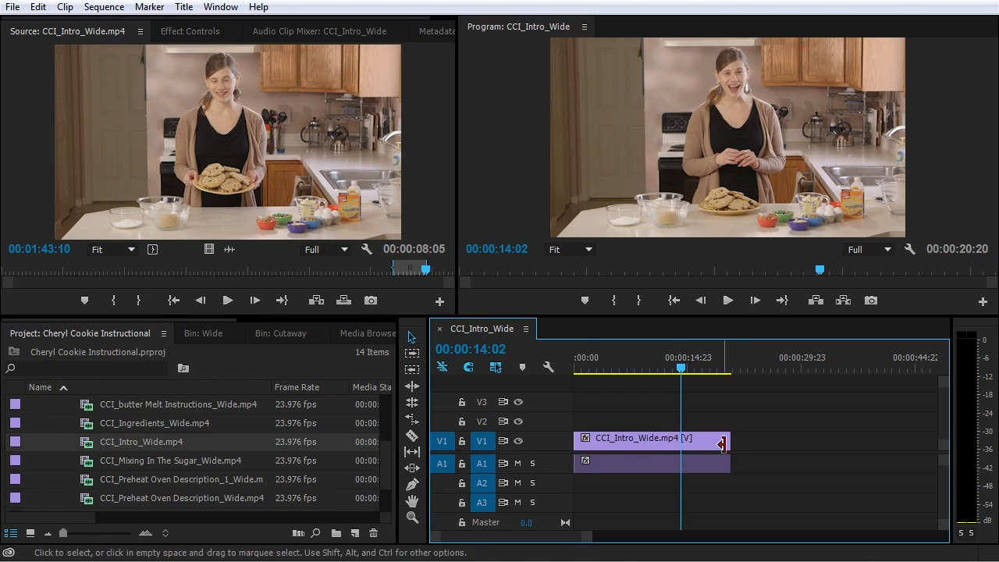
Cut the intro clip at 00:00:14:02 with the Razor tool, then return to Selection
{"action": "left_click", "coordinate": [412, 437]}
{"action": "left_click", "coordinate": [694, 449]}
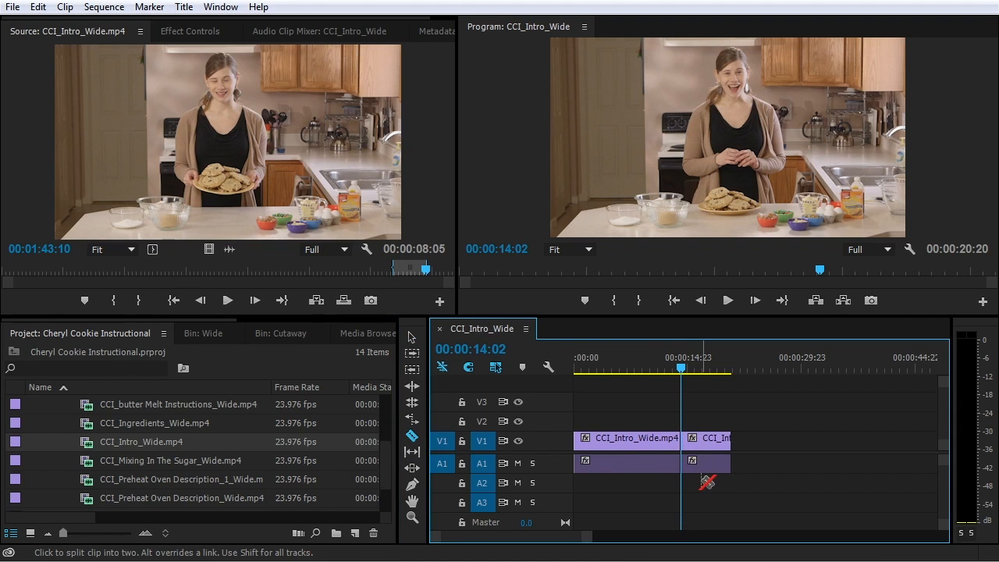
{"action": "left_click", "coordinate": [412, 338]}
Delete the second half and undo it, then split at the playhead with Ctrl+K and zoom in
{"action": "left_click", "coordinate": [762, 426]}
{"action": "left_click_drag", "start_coordinate": [762, 424], "coordinate": [710, 492]}
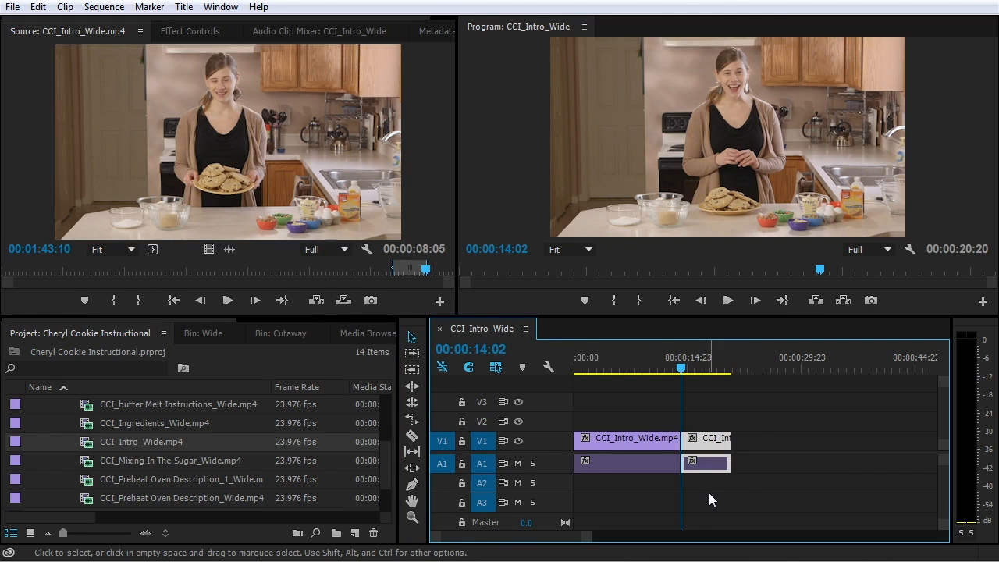
{"action": "key", "text": "Delete"}
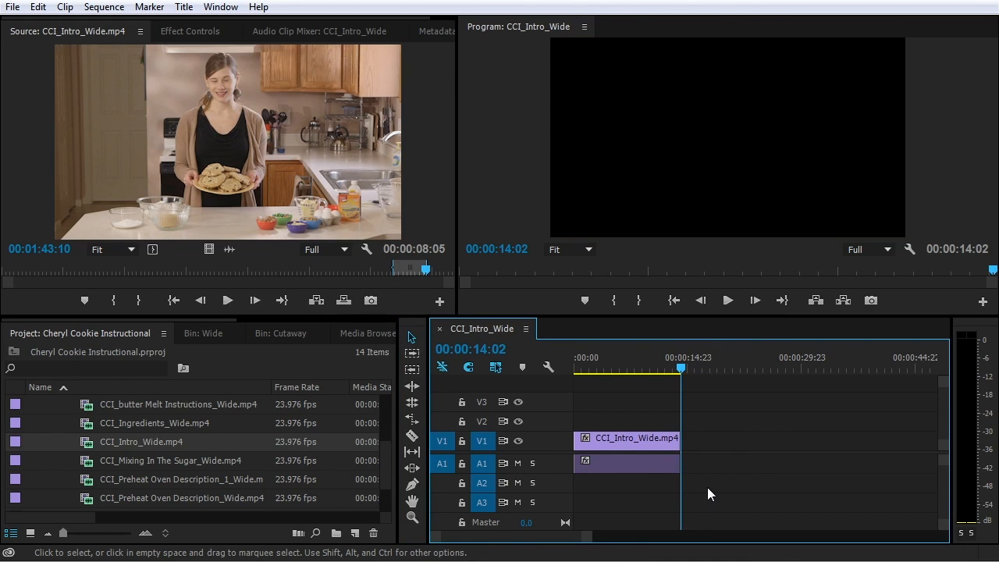
{"action": "key", "text": "ctrl+z"}
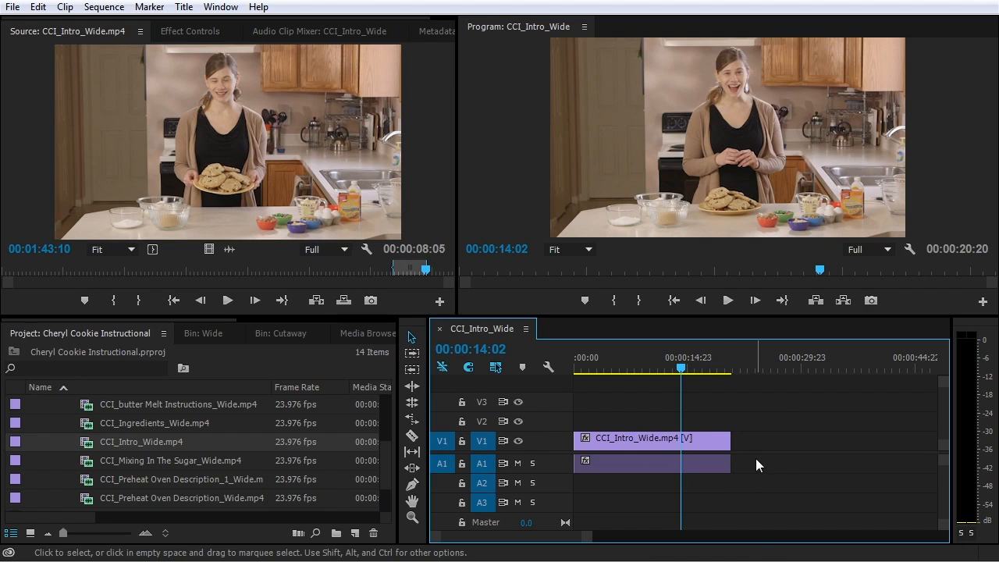
{"action": "key", "text": "ctrl+k"}
{"action": "key", "text": "="}
{"action": "key", "text": "="}
{"action": "key", "text": "="}
{"action": "key", "text": "="}
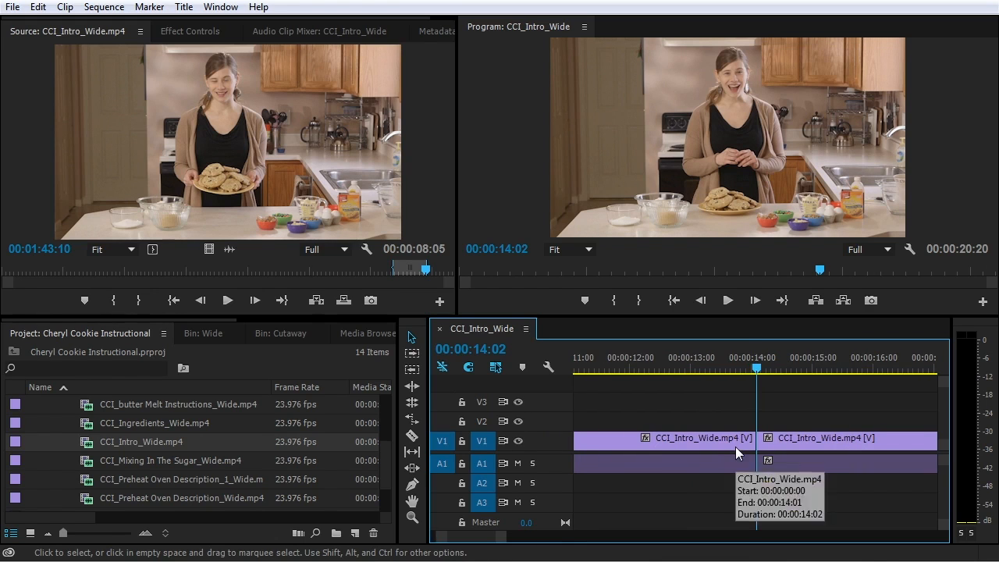
Undo the split, then trial an audio-only A1 cut at 00:00:14:02 and undo it
{"action": "left_click_drag", "start_coordinate": [766, 364], "coordinate": [738, 364]}
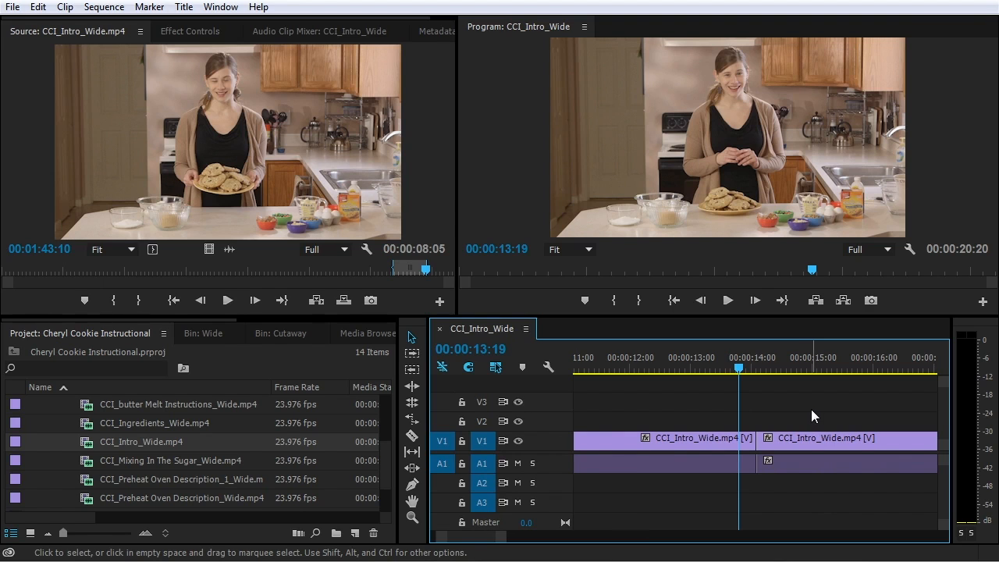
{"action": "key", "text": "ctrl+z"}
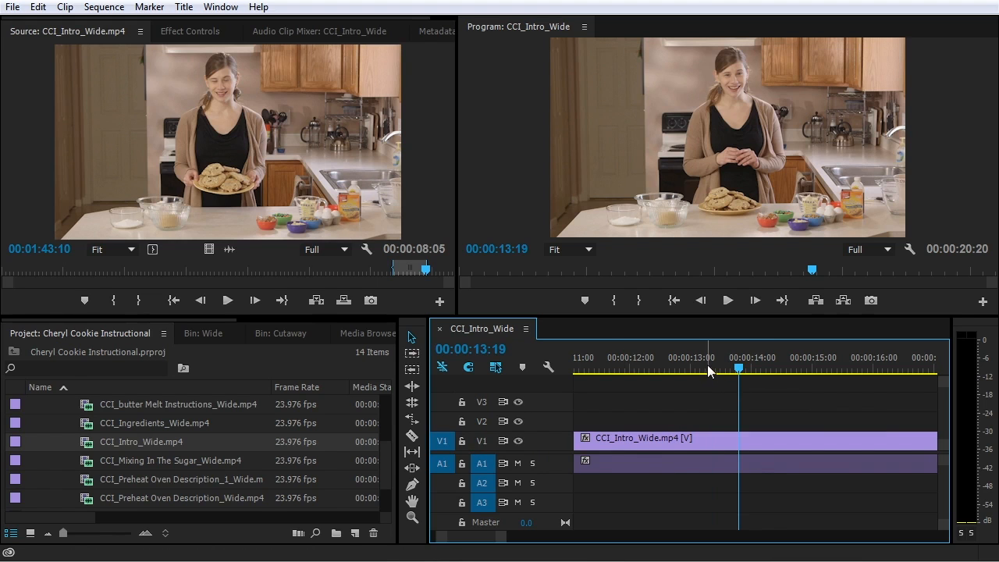
{"action": "left_click_drag", "start_coordinate": [708, 365], "coordinate": [758, 367]}
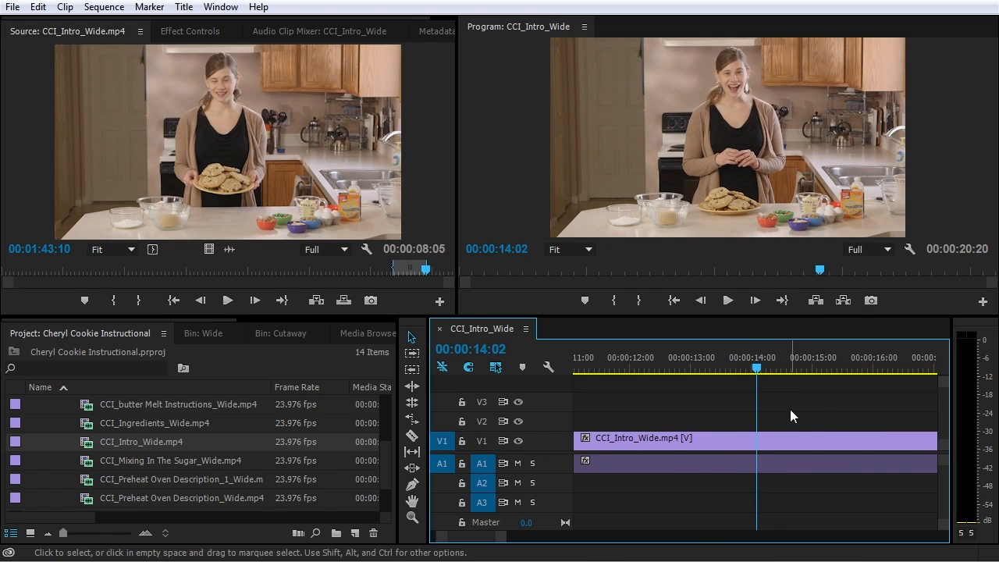
{"action": "key", "text": "ctrl+k"}
{"action": "left_click", "coordinate": [744, 365]}
{"action": "left_click_drag", "start_coordinate": [744, 364], "coordinate": [742, 365]}
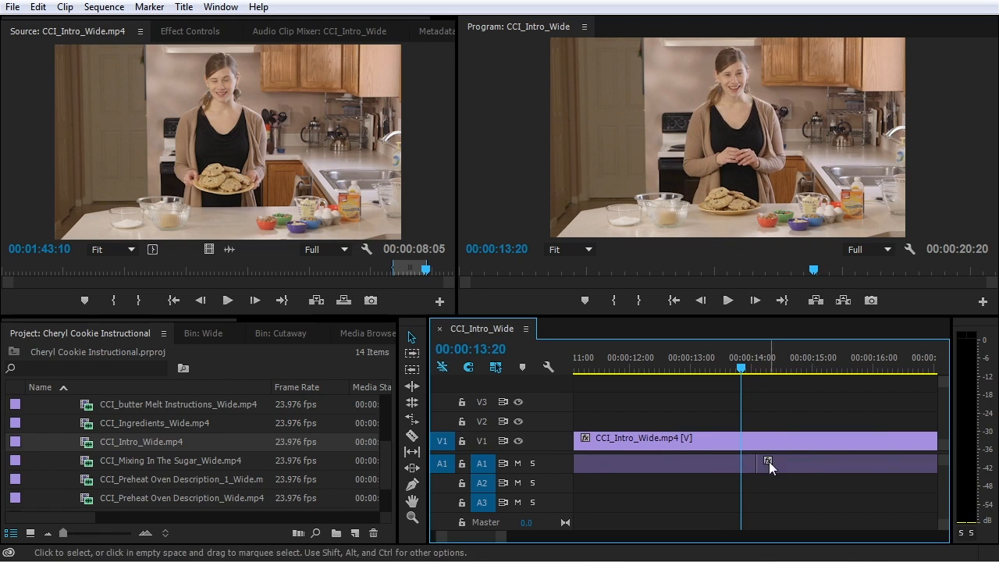
{"action": "left_click", "coordinate": [788, 464]}
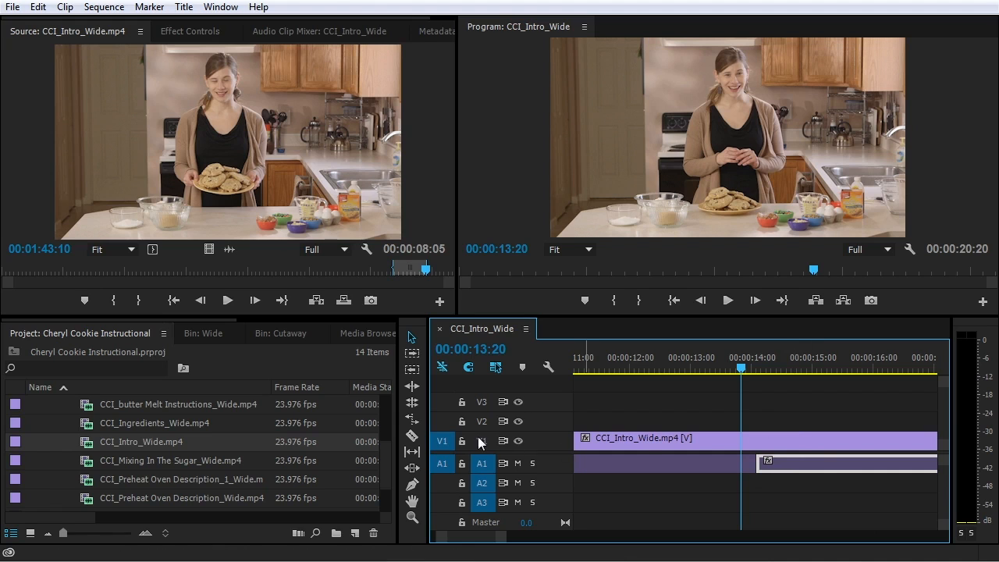
{"action": "key", "text": "ctrl+z"}
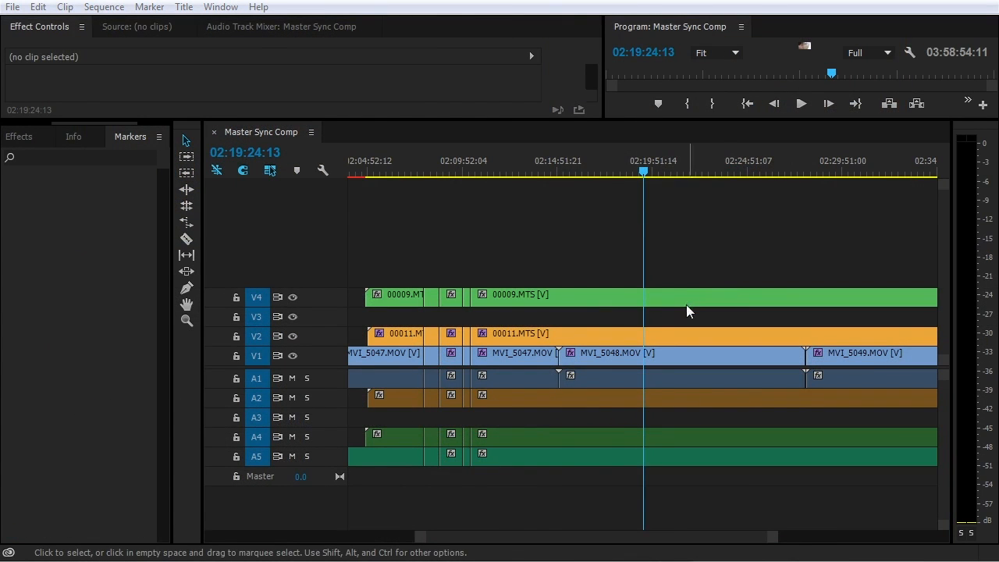
Split the 00009.MTS clips on V4 and A4 at 02:19:24:13, then move the playhead to 02:17:39:18
{"action": "left_click", "coordinate": [686, 301]}
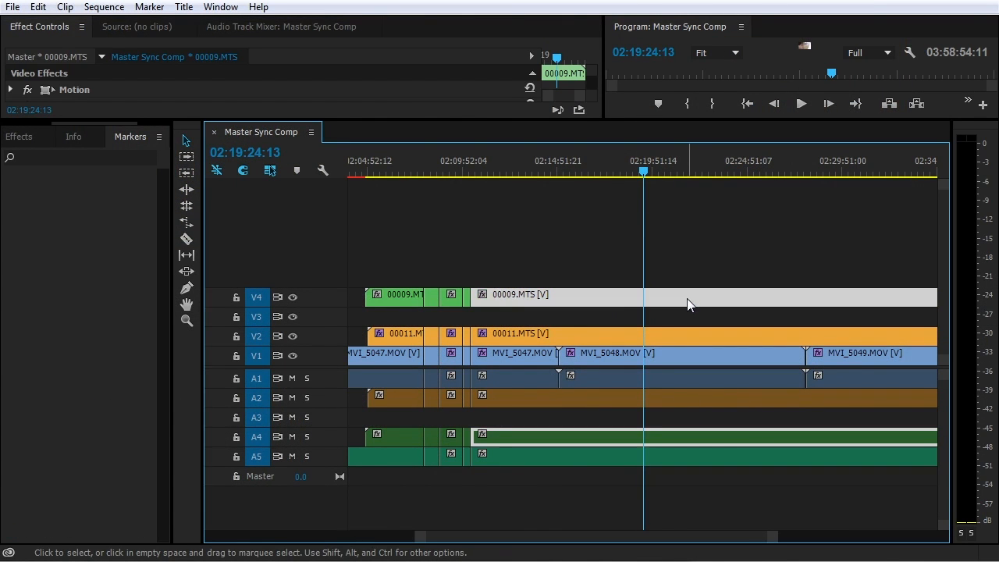
{"action": "key", "text": "ctrl+k"}
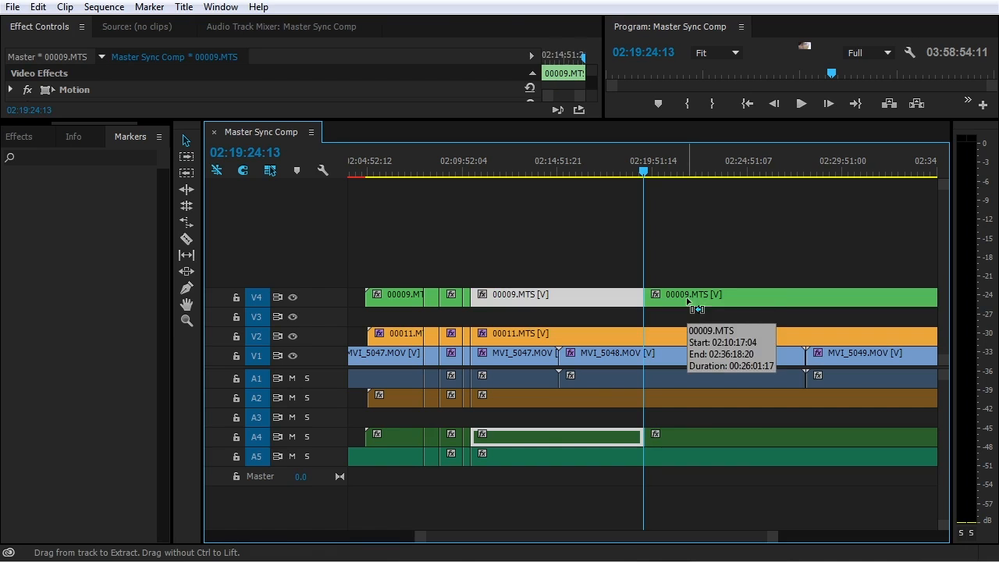
{"action": "left_click", "coordinate": [632, 169]}
{"action": "left_click_drag", "start_coordinate": [633, 171], "coordinate": [611, 169]}
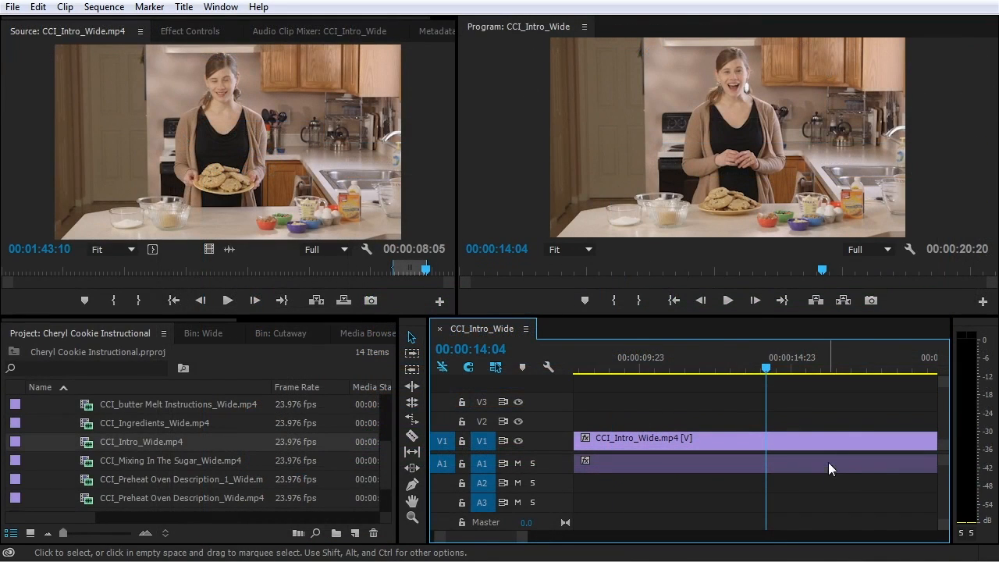
{"action": "left_click", "coordinate": [438, 211]}
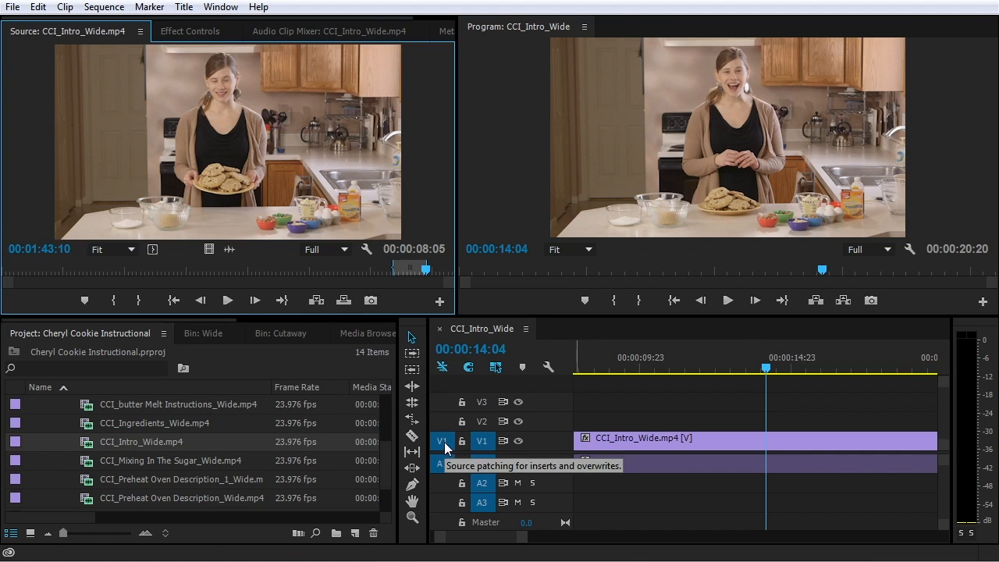
{"action": "scroll", "coordinate": [678, 456], "scroll_direction": "down", "scroll_amount": 2}
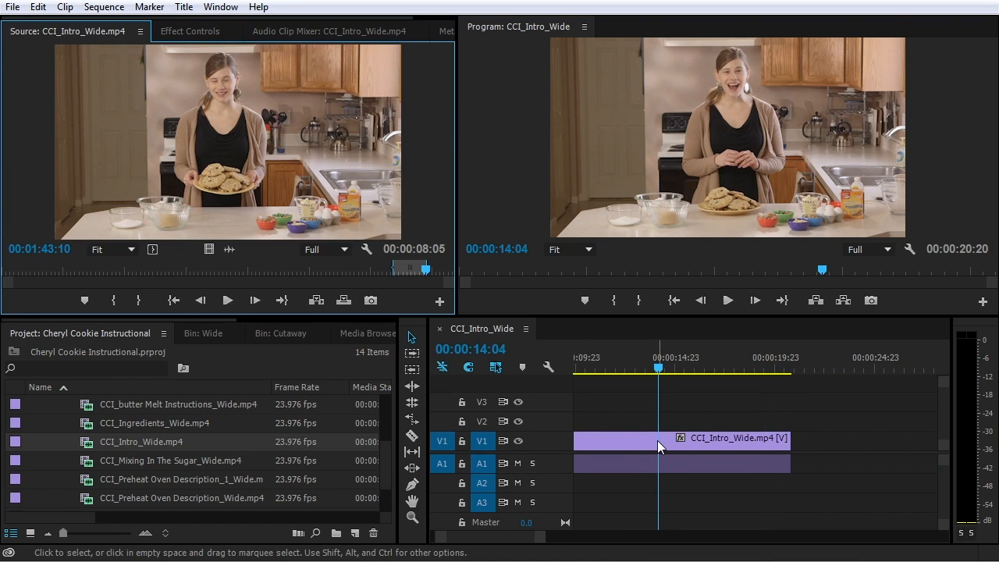
{"action": "scroll", "coordinate": [657, 440], "scroll_direction": "down", "scroll_amount": 3}
{"action": "scroll", "coordinate": [654, 440], "scroll_direction": "down", "scroll_amount": 3}
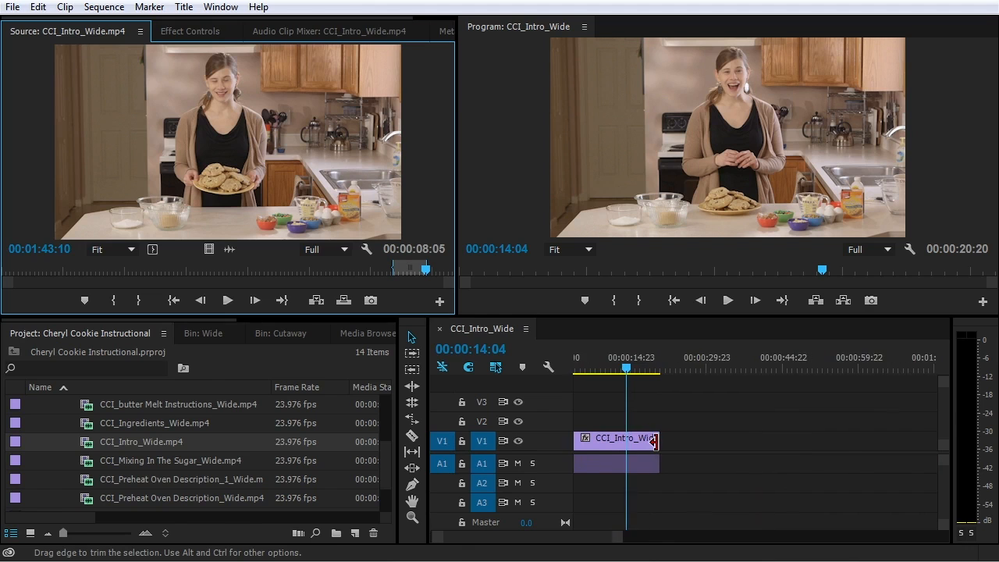
{"action": "left_click", "coordinate": [558, 529]}
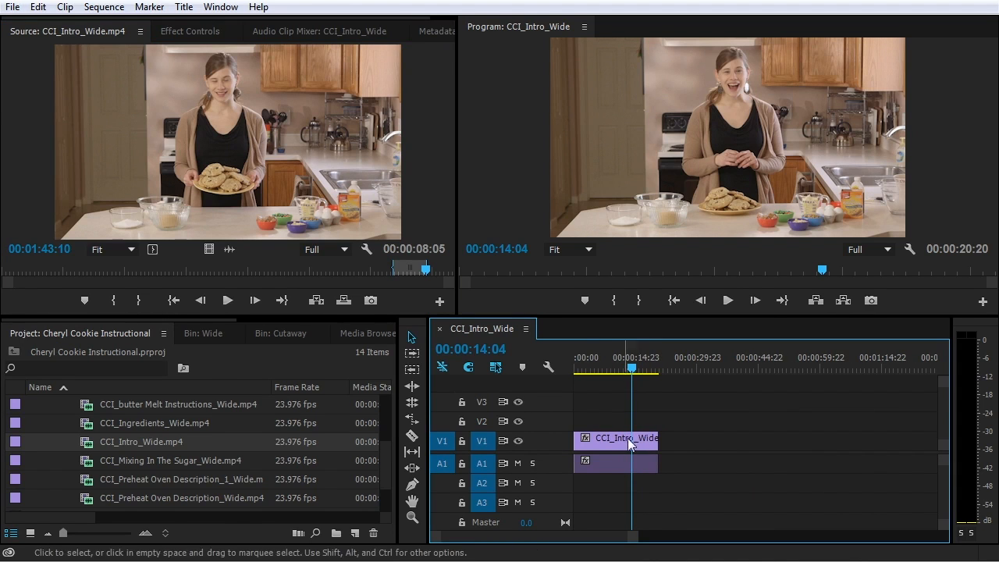
{"action": "left_click", "coordinate": [316, 301]}
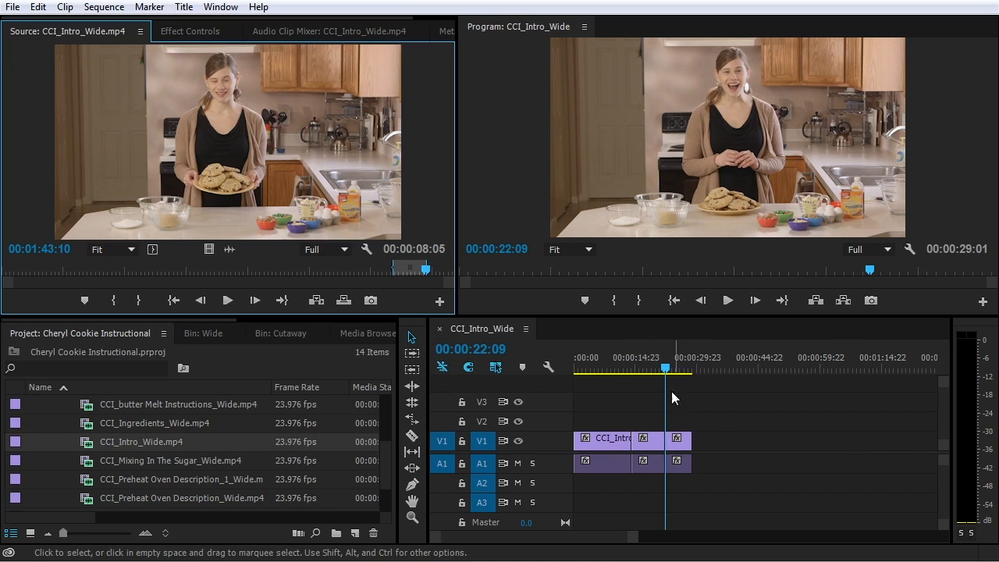
{"action": "key", "text": "ctrl+z"}
{"action": "left_click", "coordinate": [443, 463]}
{"action": "left_click", "coordinate": [443, 483]}
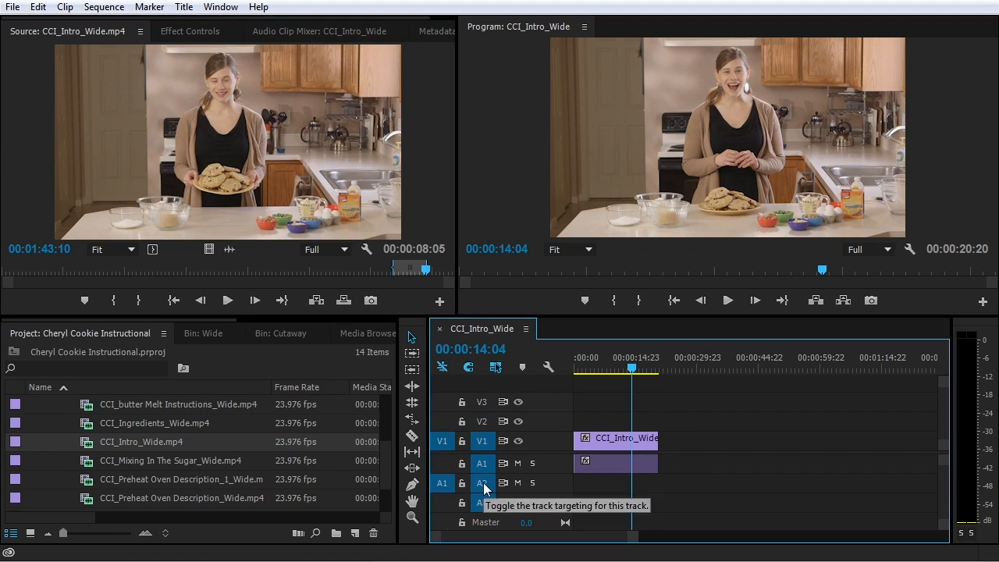
{"action": "left_click", "coordinate": [440, 423]}
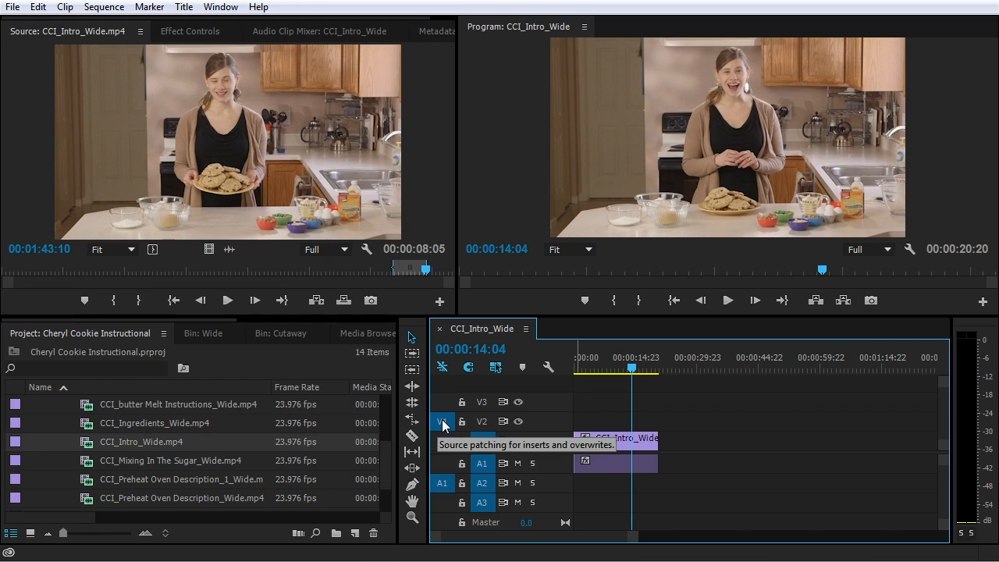
{"action": "left_click", "coordinate": [316, 300]}
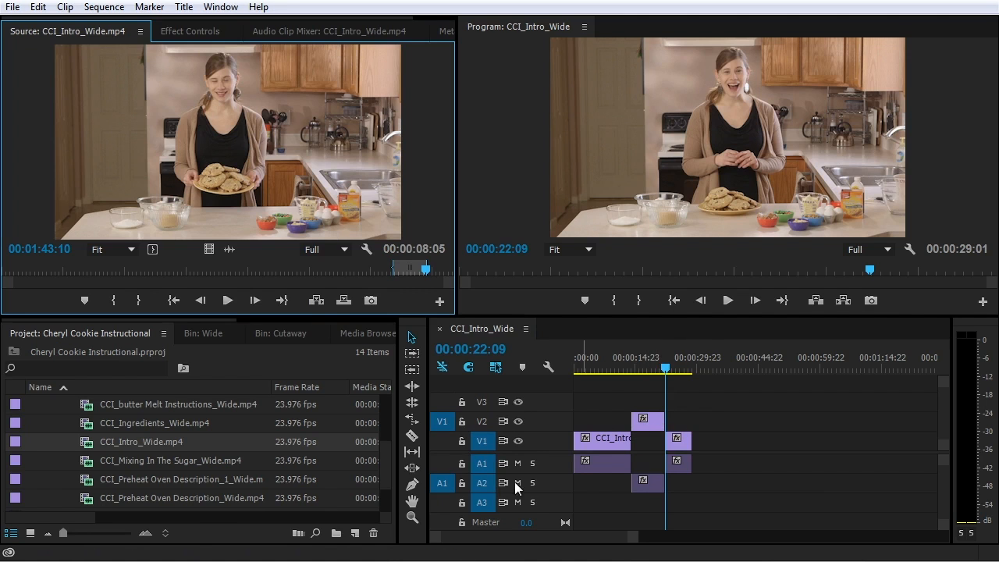
{"action": "key", "text": "ctrl+z"}
{"action": "left_click", "coordinate": [440, 464]}
{"action": "left_click", "coordinate": [438, 425]}
{"action": "left_click_drag", "start_coordinate": [438, 425], "coordinate": [442, 441]}
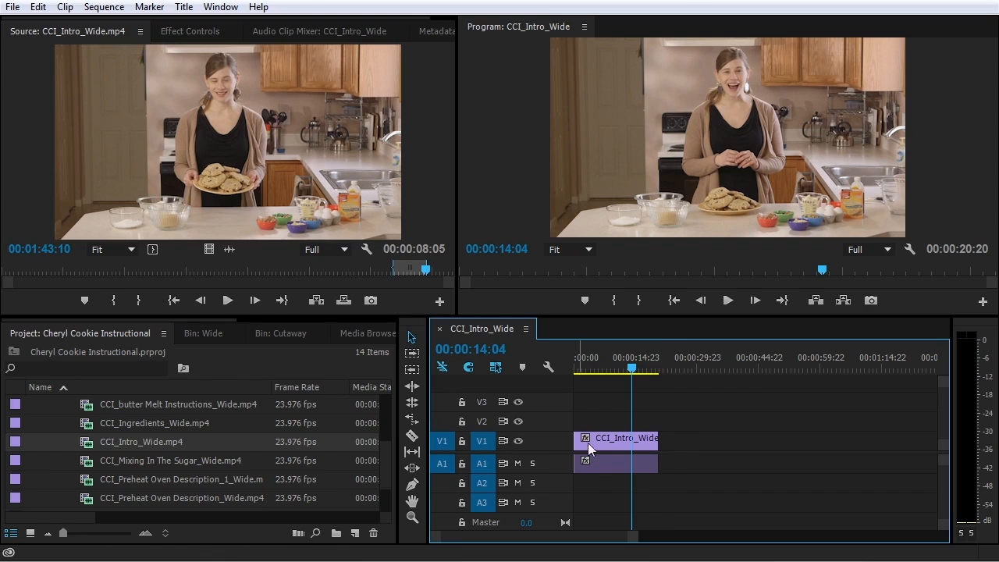
Overwrite the 00:00:08:05 source clip onto V1/A1 at 00:00:14:04, preview it, then undo
{"action": "left_click", "coordinate": [343, 301]}
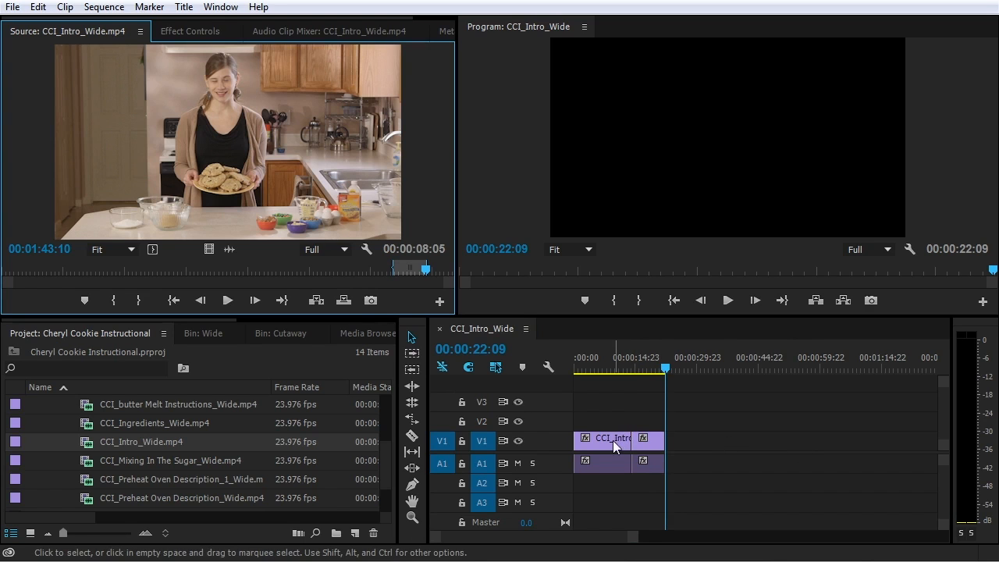
{"action": "left_click", "coordinate": [627, 359]}
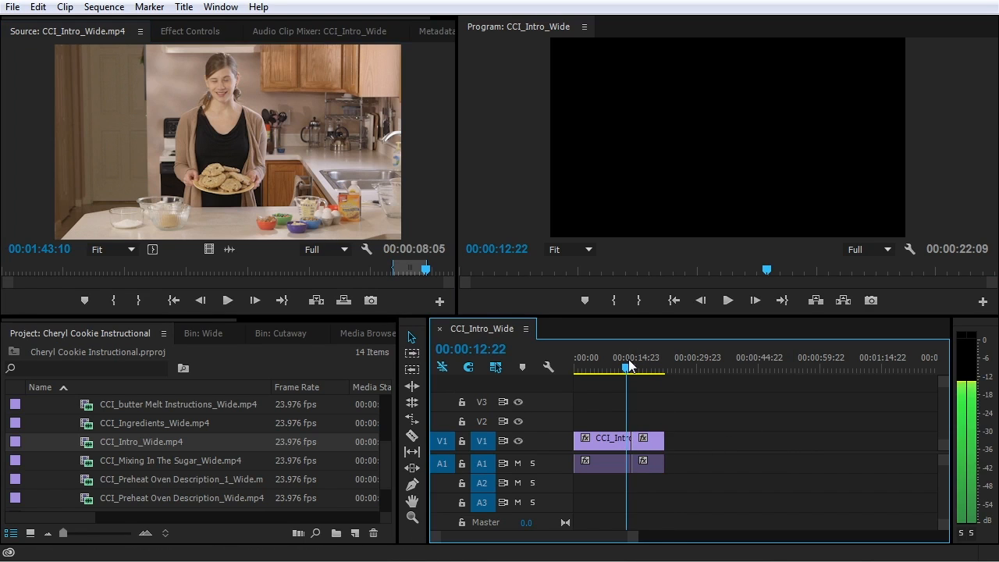
{"action": "key", "text": "space"}
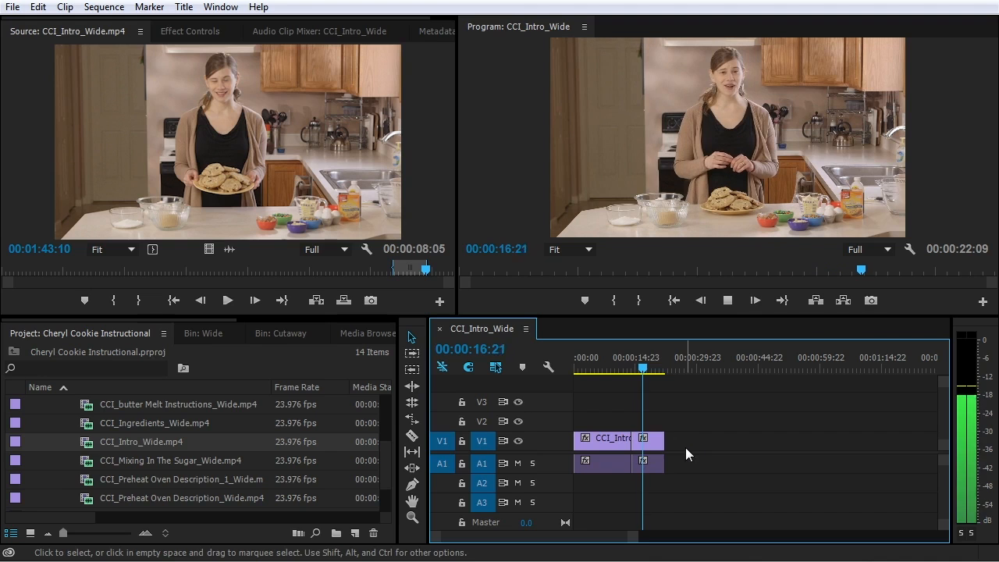
{"action": "key", "text": "space"}
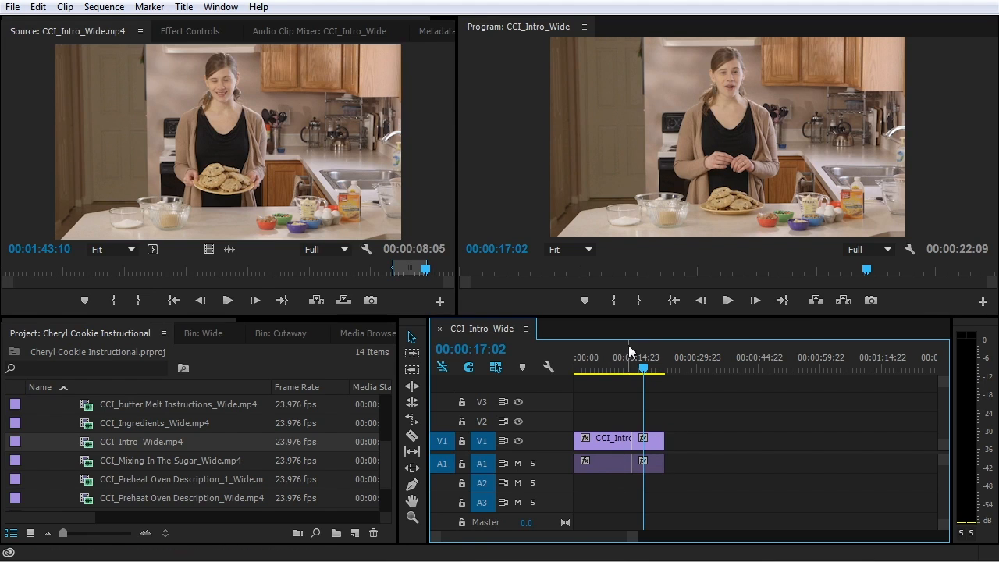
{"action": "key", "text": "ctrl+z"}
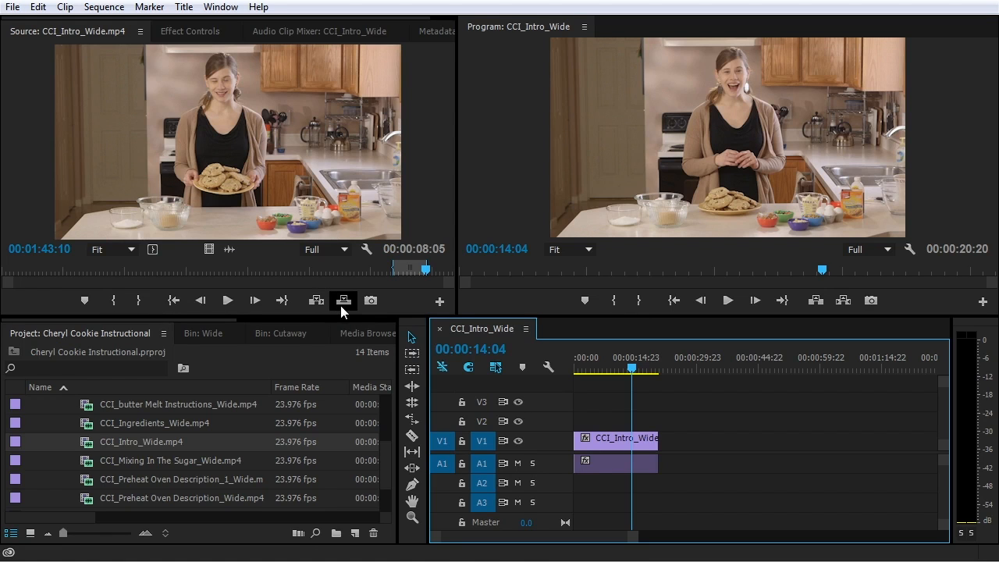
Overwrite the source clip again with the period key and preview through the cut
{"action": "left_click", "coordinate": [437, 202]}
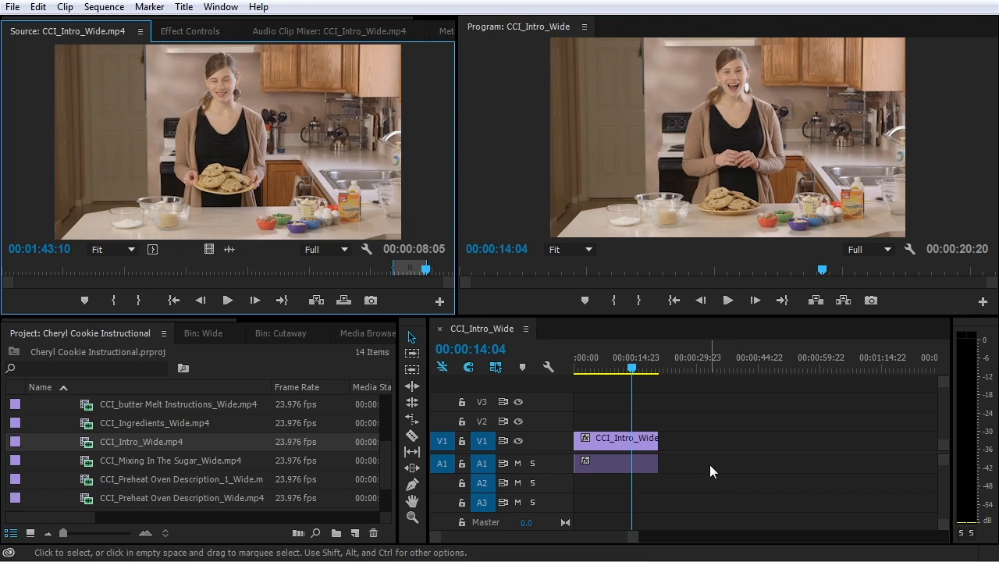
{"action": "key", "text": "period"}
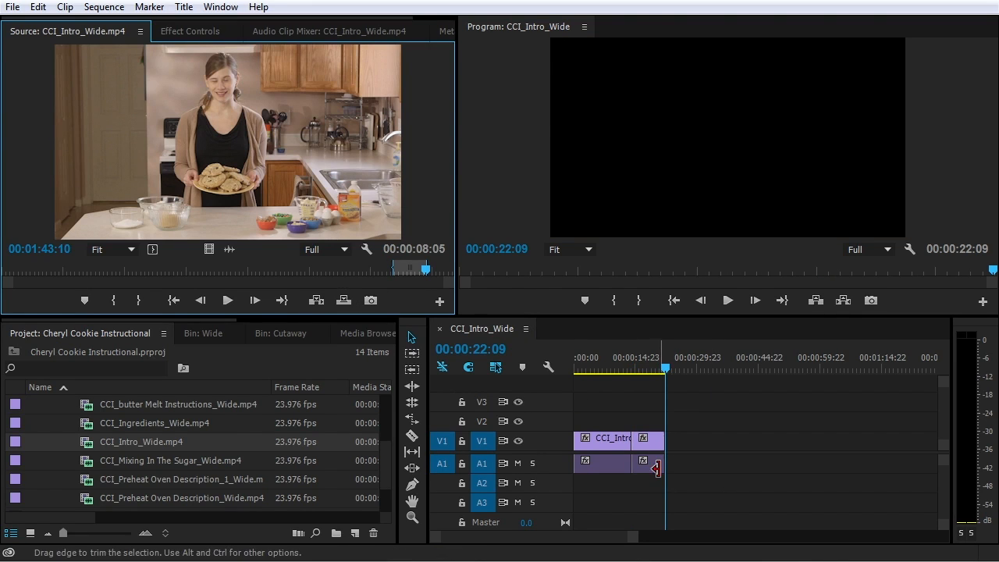
{"action": "left_click", "coordinate": [628, 364]}
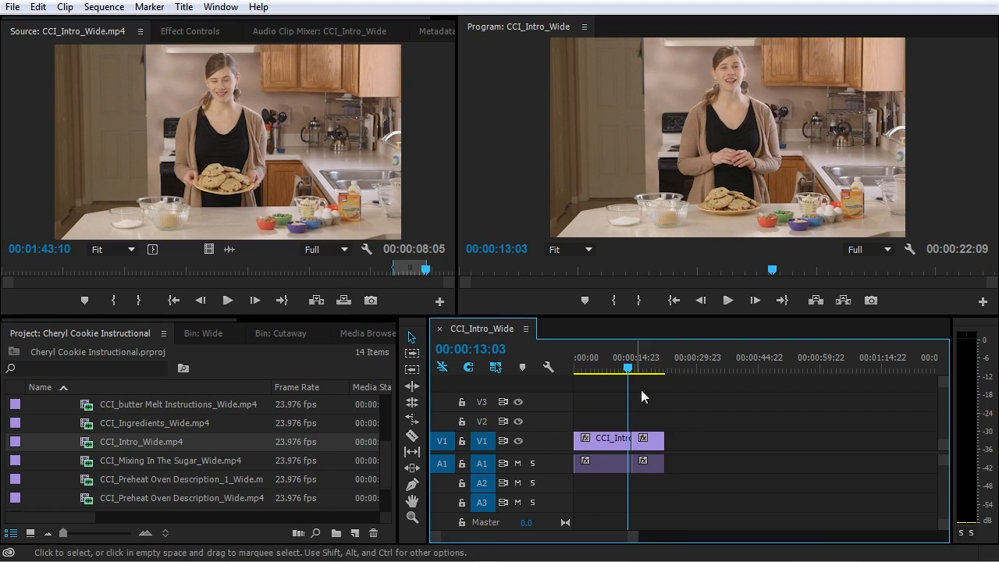
{"action": "key", "text": "space"}
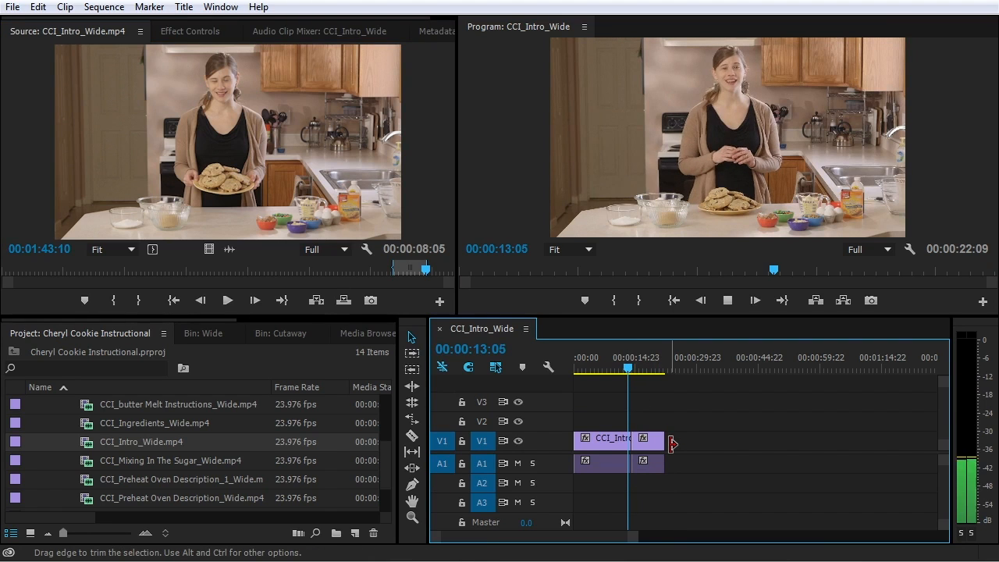
{"action": "key", "text": "space"}
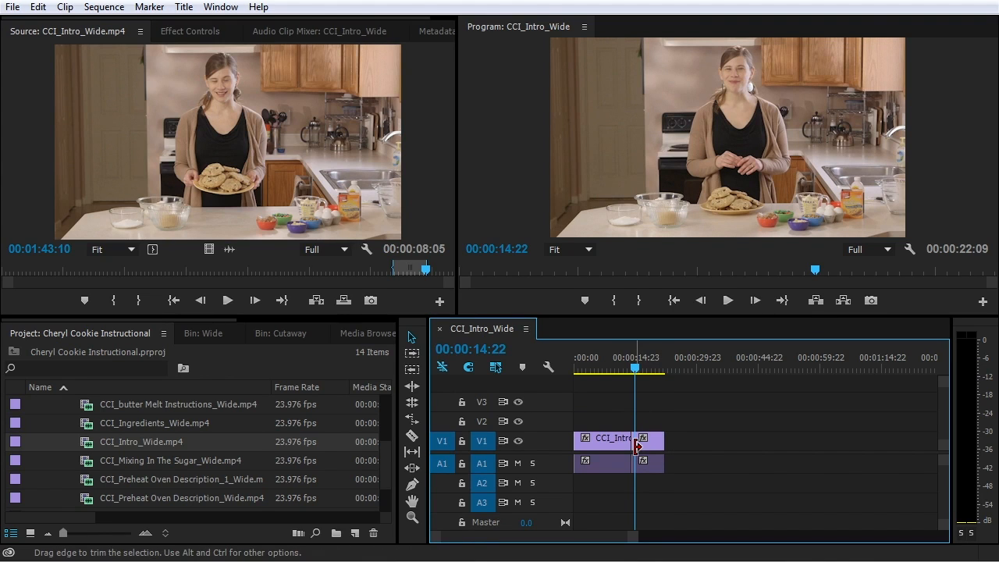
Ripple-trim the second clip's start by 11 frames at 00:00:14:03 and play back the edit
{"action": "scroll", "coordinate": [634, 444], "scroll_direction": "up", "scroll_amount": 5}
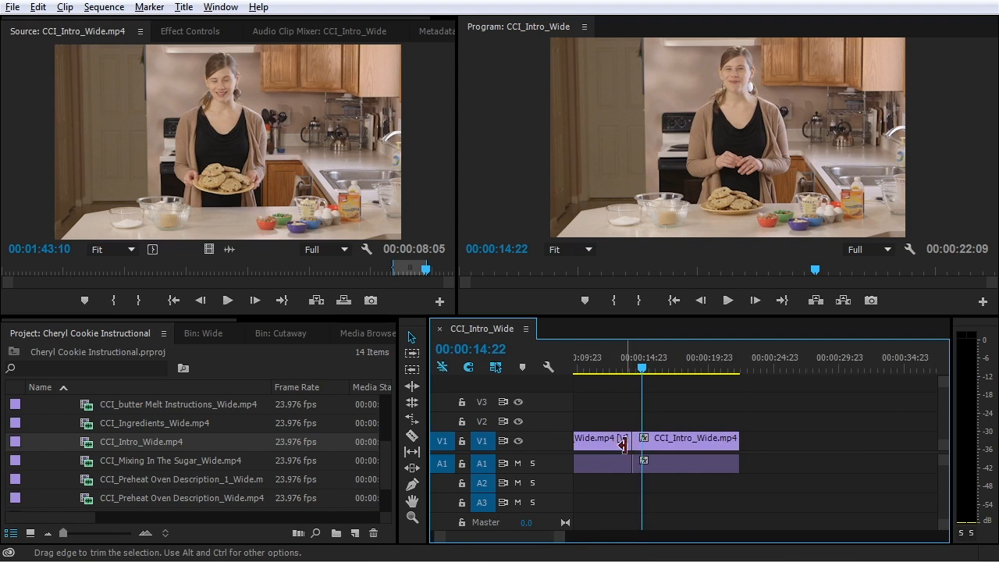
{"action": "left_click_drag", "start_coordinate": [623, 364], "coordinate": [641, 377]}
{"action": "scroll", "coordinate": [643, 434], "scroll_direction": "up", "scroll_amount": 3}
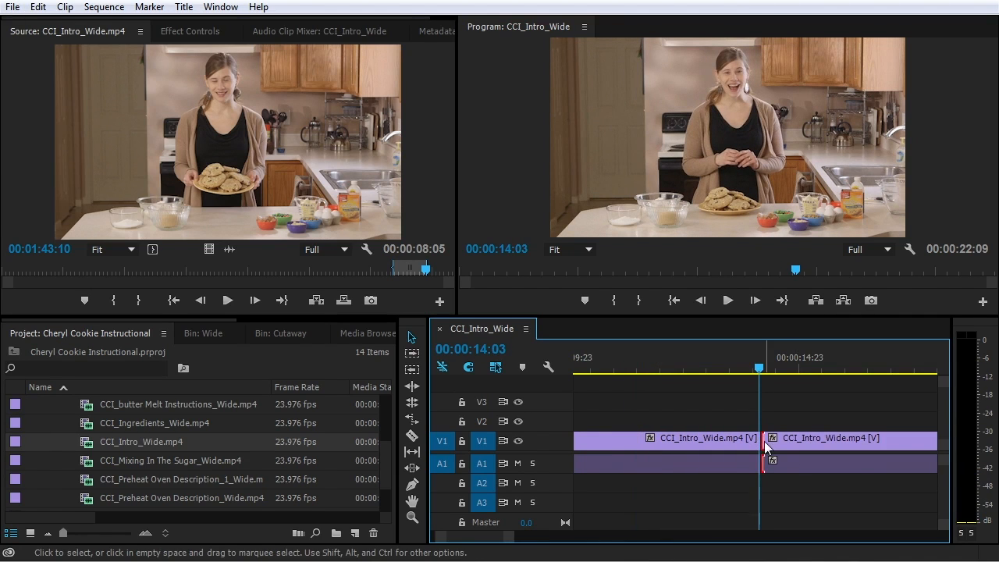
{"action": "left_click", "coordinate": [766, 439]}
{"action": "left_click_drag", "start_coordinate": [766, 438], "coordinate": [786, 441]}
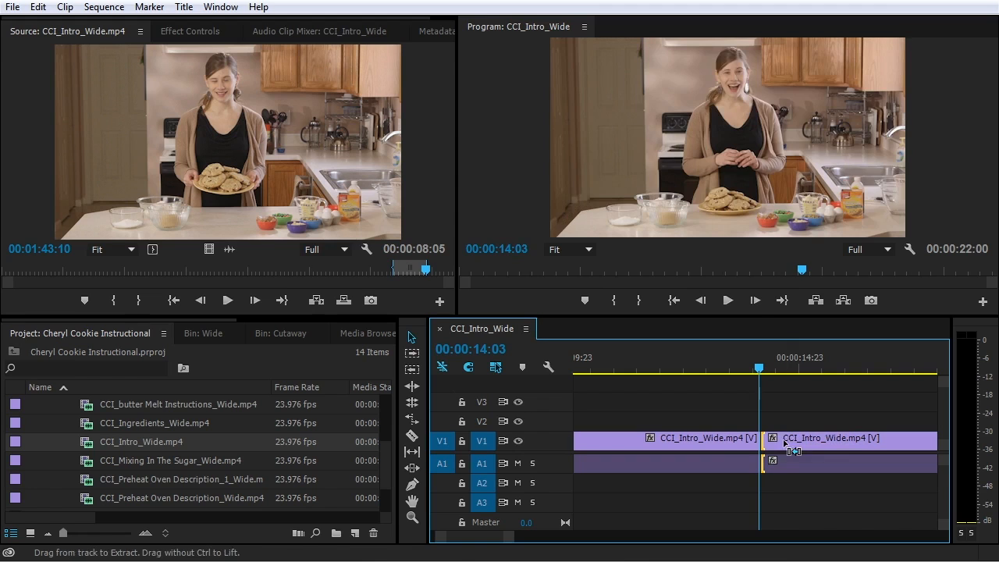
{"action": "left_click", "coordinate": [716, 367]}
{"action": "key", "text": "space"}
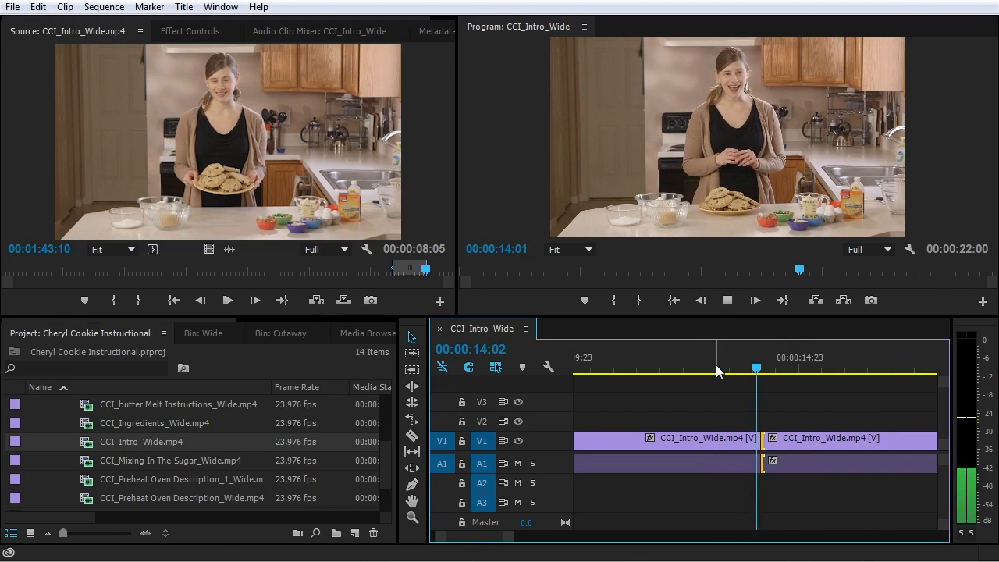
{"action": "key", "text": "space"}
Ripple-trim the first clip's end longer, then three frames shorter, reviewing the cut each time
{"action": "left_click_drag", "start_coordinate": [773, 366], "coordinate": [743, 368]}
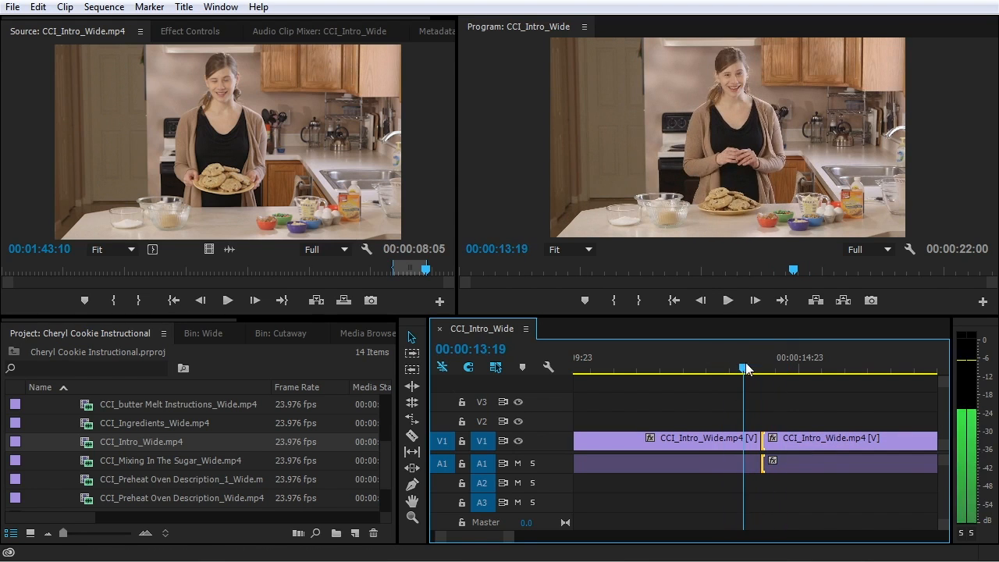
{"action": "left_click_drag", "start_coordinate": [771, 440], "coordinate": [753, 450]}
{"action": "left_click", "coordinate": [728, 371]}
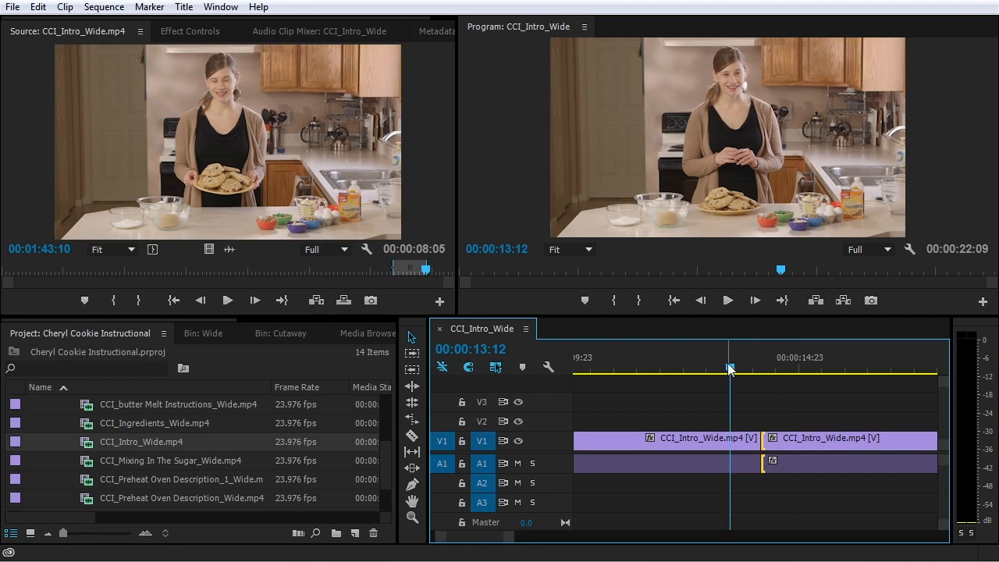
{"action": "key", "text": "space"}
{"action": "left_click_drag", "start_coordinate": [711, 361], "coordinate": [758, 381]}
{"action": "left_click_drag", "start_coordinate": [759, 440], "coordinate": [749, 440]}
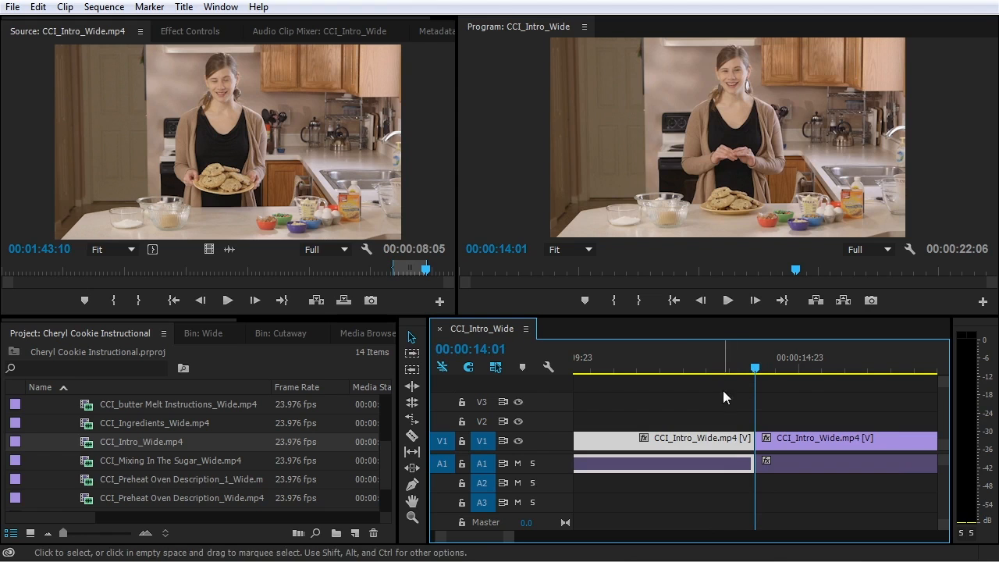
{"action": "left_click_drag", "start_coordinate": [726, 367], "coordinate": [708, 373]}
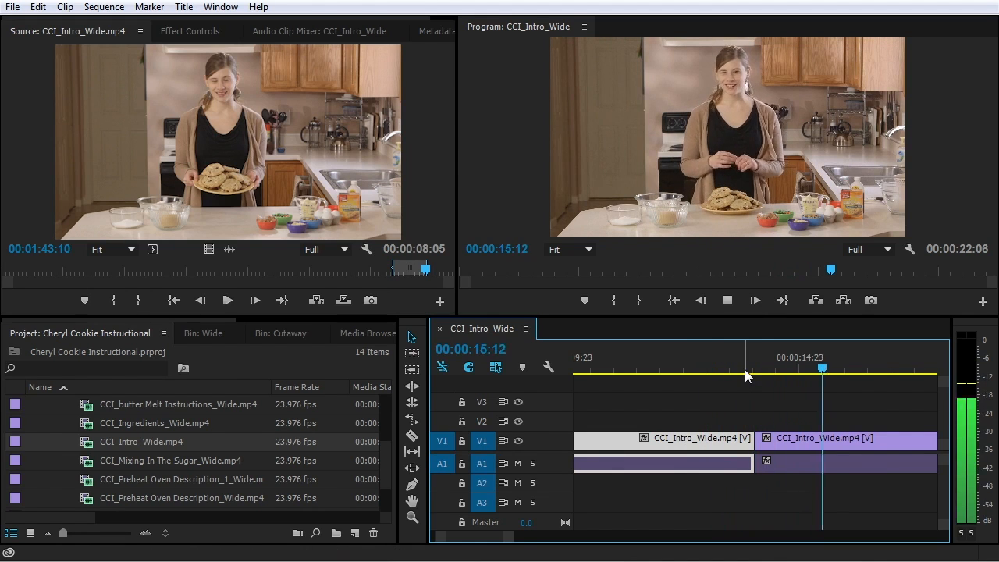
{"action": "left_click", "coordinate": [729, 365]}
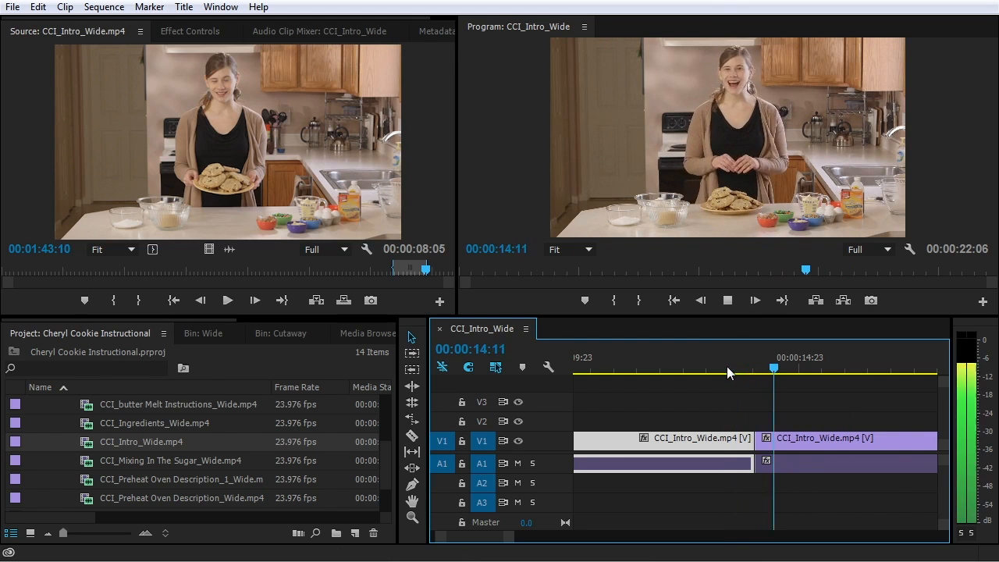
{"action": "key", "text": "space"}
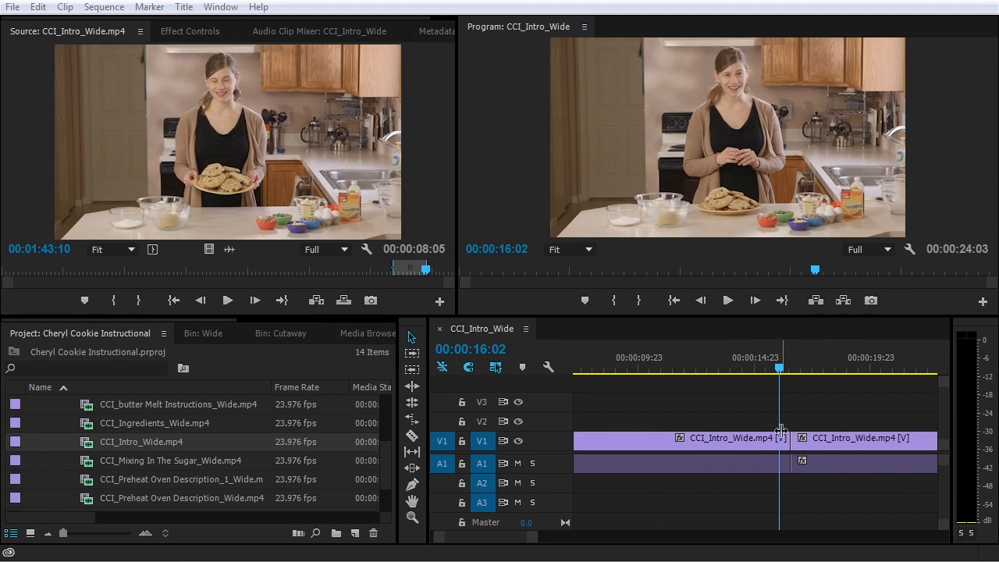
{"action": "left_click", "coordinate": [830, 421]}
{"action": "key", "text": "minus"}
{"action": "key", "text": "minus"}
{"action": "key", "text": "minus"}
{"action": "key", "text": "minus"}
{"action": "key", "text": "minus"}
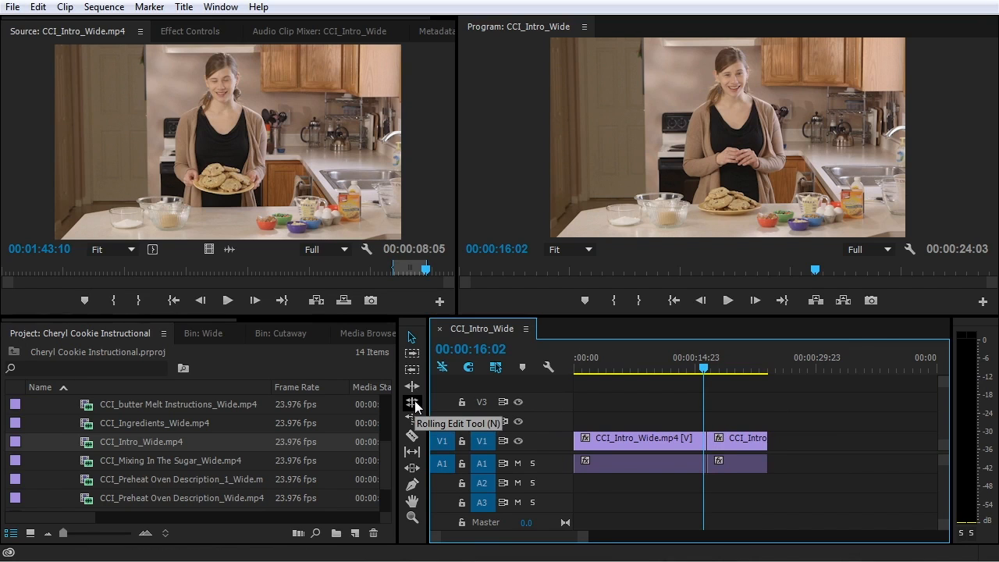
Roll the cut earlier and back, then ripple-trim the first clip 3:14 shorter to 00:00:12:23
{"action": "left_click", "coordinate": [710, 443]}
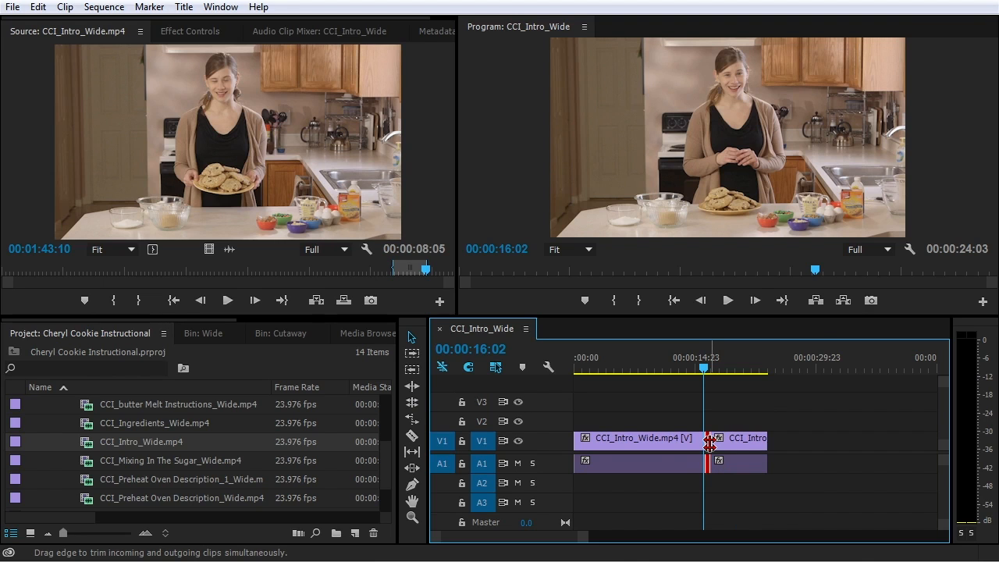
{"action": "mouse_move", "coordinate": [710, 443]}
{"action": "left_mouse_down"}
{"action": "mouse_move", "coordinate": [696, 444]}
{"action": "mouse_move", "coordinate": [700, 457]}
{"action": "left_mouse_up"}
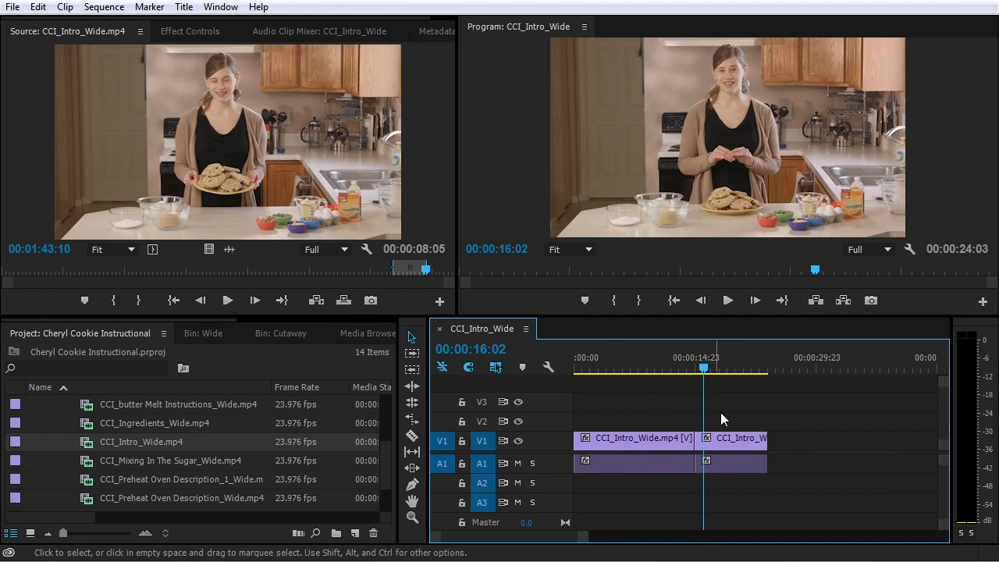
{"action": "left_click_drag", "start_coordinate": [695, 445], "coordinate": [709, 442]}
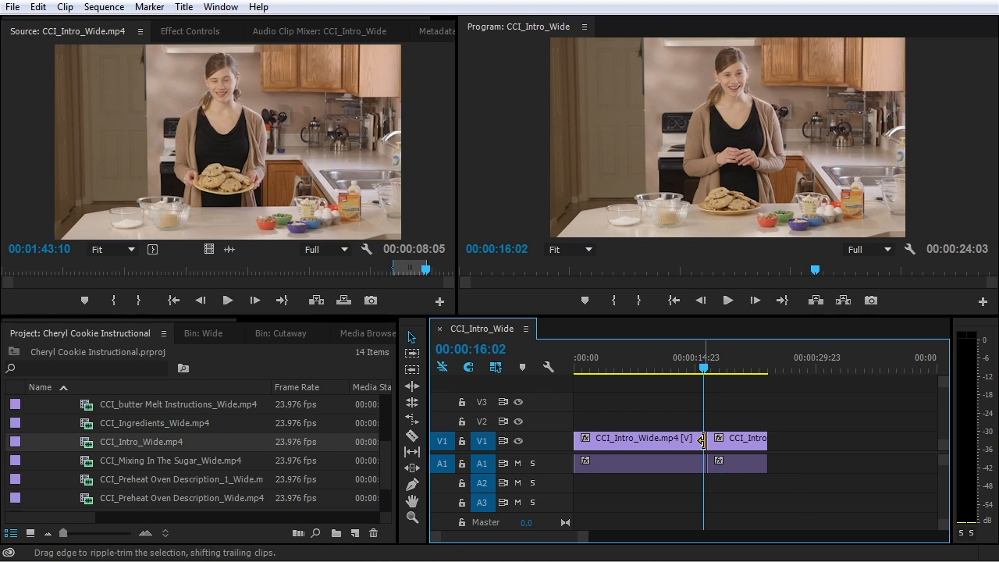
{"action": "left_click_drag", "start_coordinate": [702, 441], "coordinate": [675, 444]}
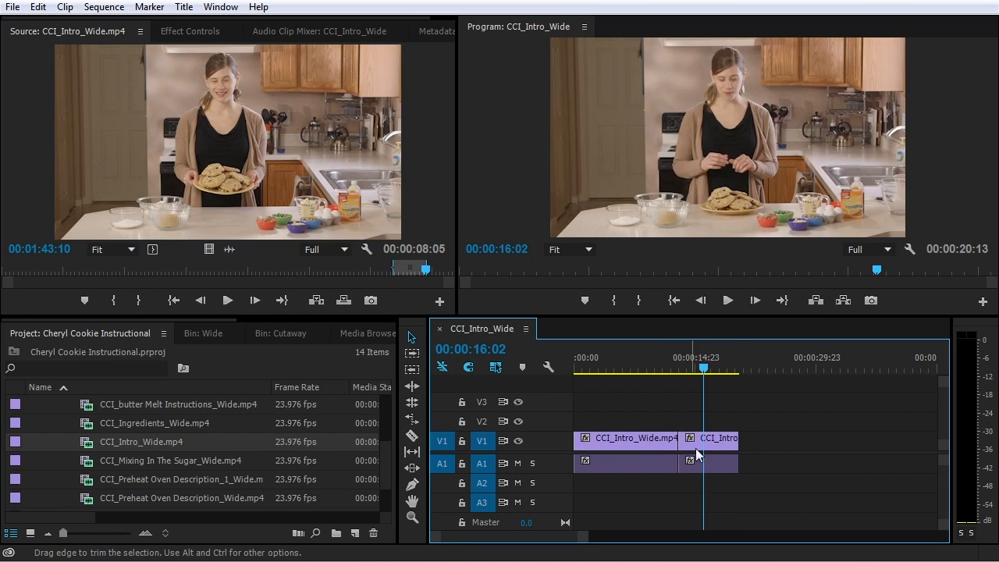
{"action": "left_click", "coordinate": [649, 443]}
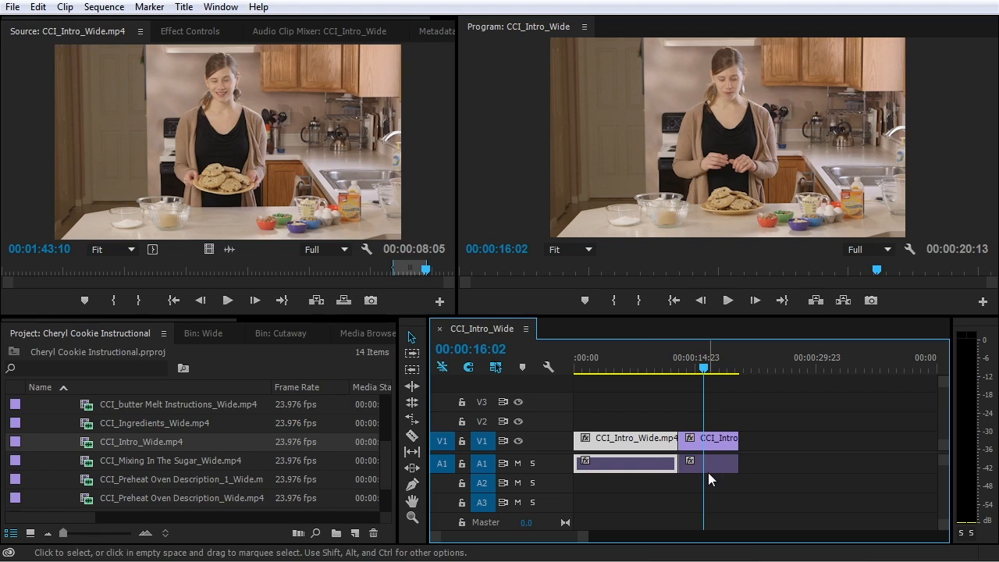
Undo, shorten the first clip leaving a gap, trial moving the second clip, then Ripple Delete the gap
{"action": "key", "text": "ctrl+z"}
{"action": "left_click_drag", "start_coordinate": [698, 442], "coordinate": [682, 442]}
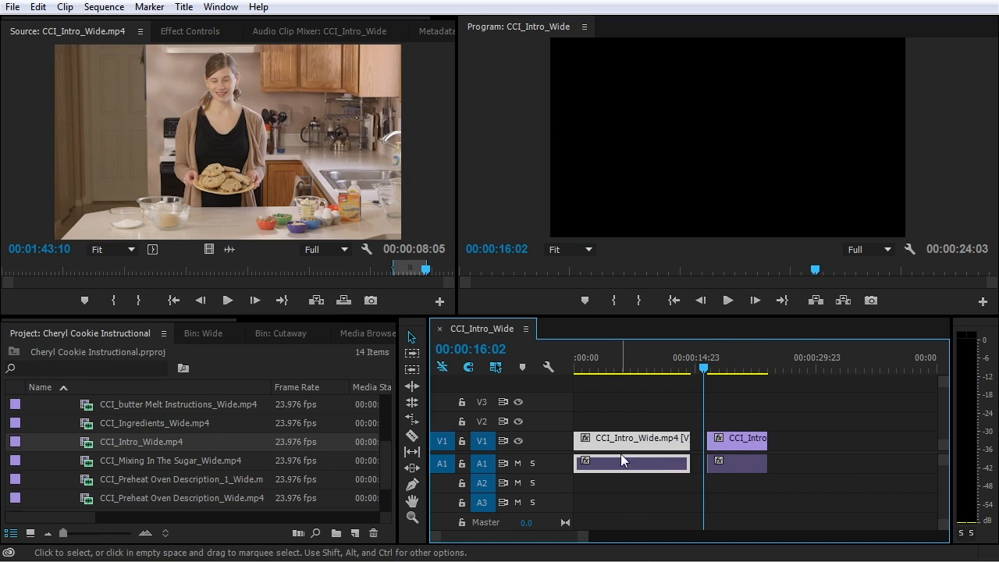
{"action": "left_click", "coordinate": [731, 442]}
{"action": "left_click_drag", "start_coordinate": [730, 442], "coordinate": [717, 449]}
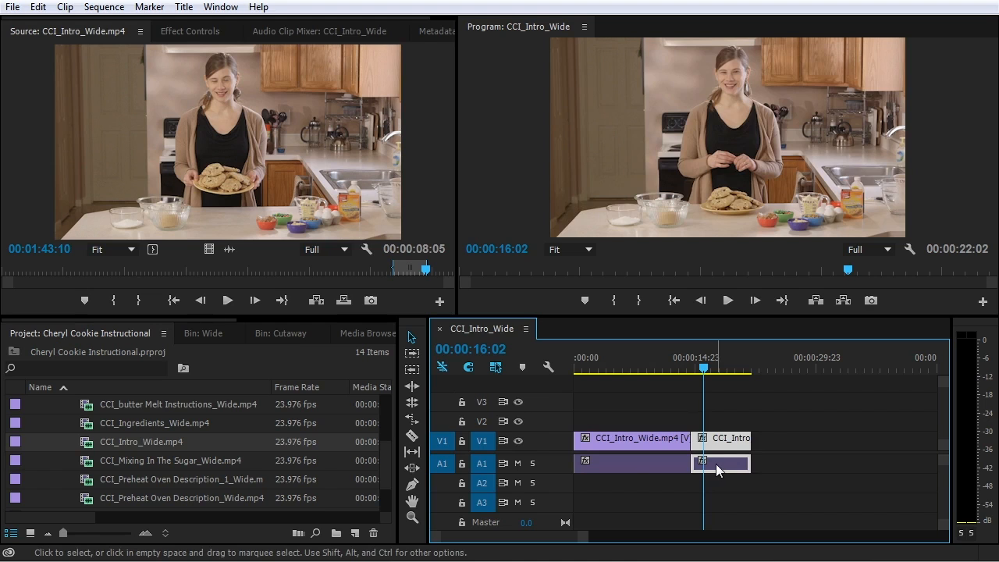
{"action": "key", "text": "ctrl+z"}
{"action": "right_click", "coordinate": [697, 445]}
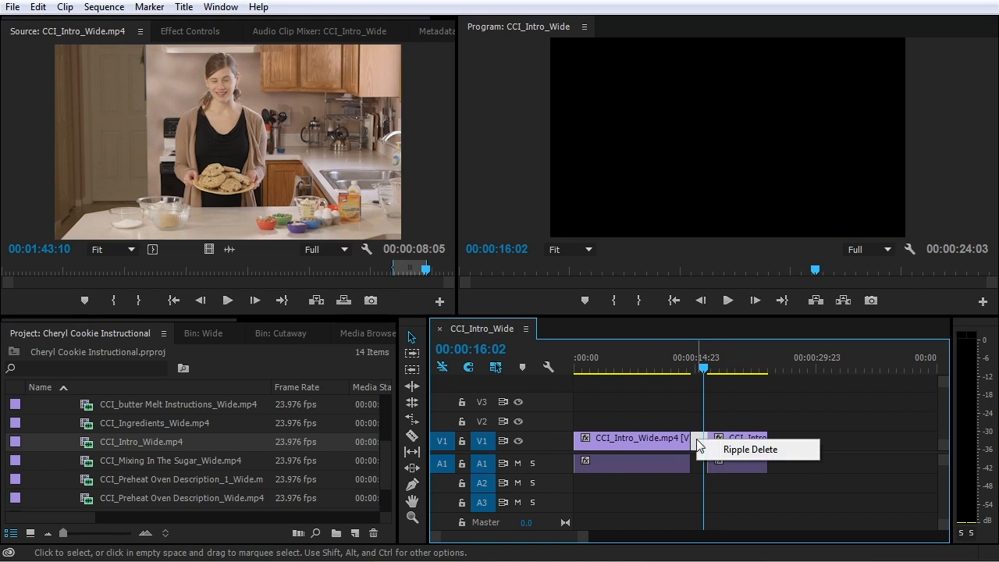
{"action": "left_click", "coordinate": [734, 450]}
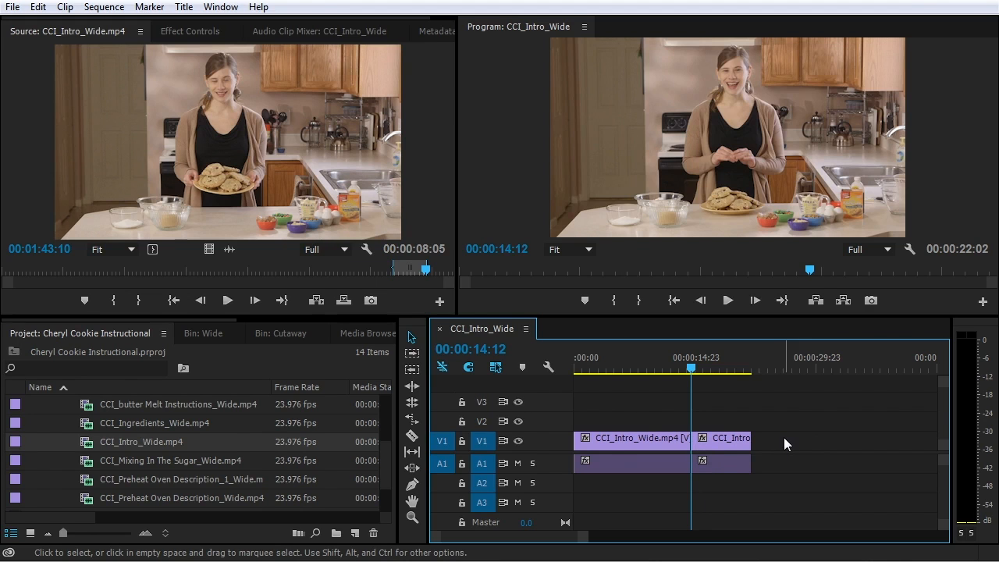
Undo the gap removal and trim, then play through the cut and zoom in
{"action": "key", "text": "ctrl+z"}
{"action": "key", "text": "ctrl+z"}
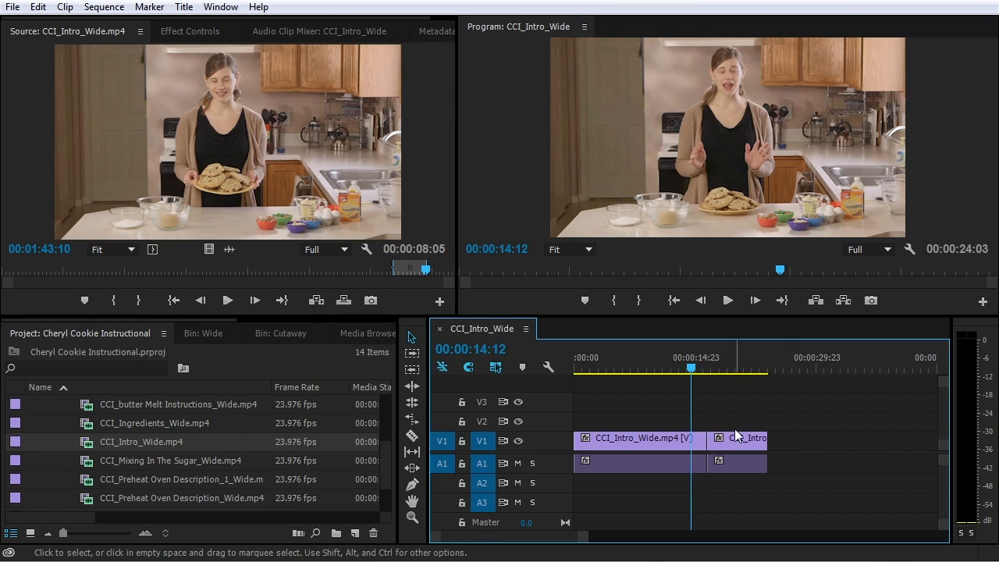
{"action": "key", "text": "space"}
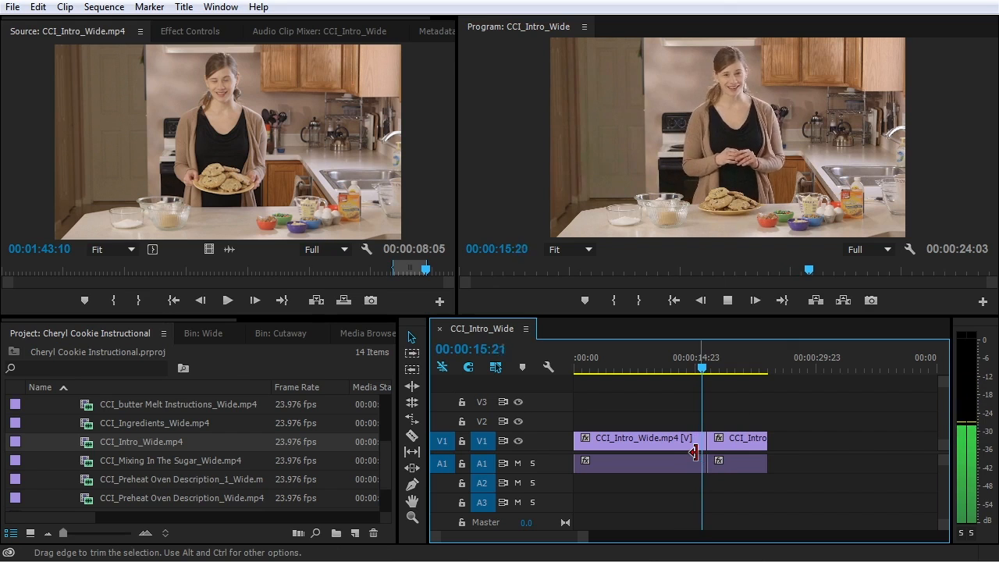
{"action": "key", "text": "equal"}
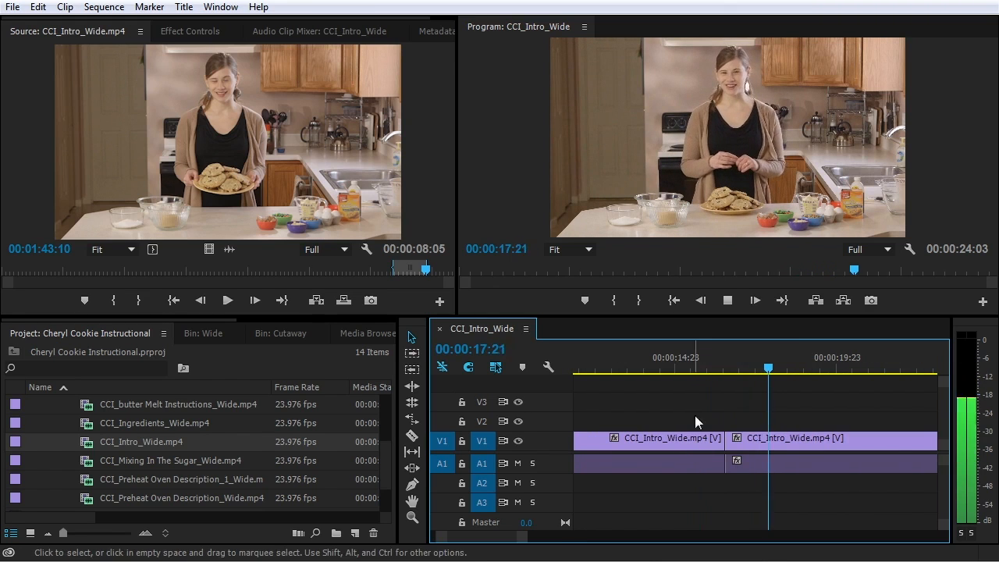
{"action": "key", "text": "space"}
Roll the cut between the clips to the playhead at 00:00:16:08 and play it back
{"action": "left_click", "coordinate": [664, 358]}
{"action": "left_click_drag", "start_coordinate": [667, 364], "coordinate": [720, 370]}
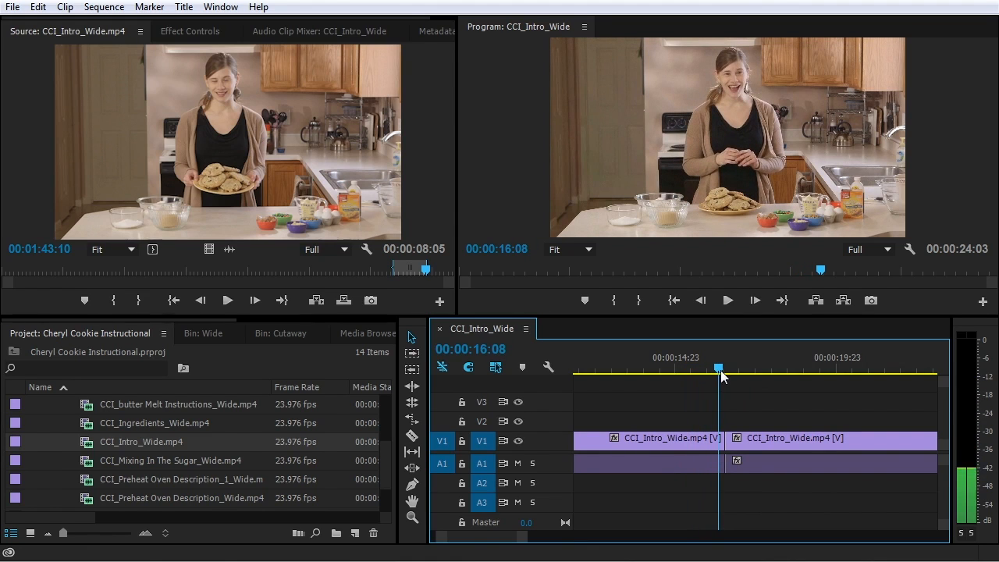
{"action": "left_click", "coordinate": [725, 445]}
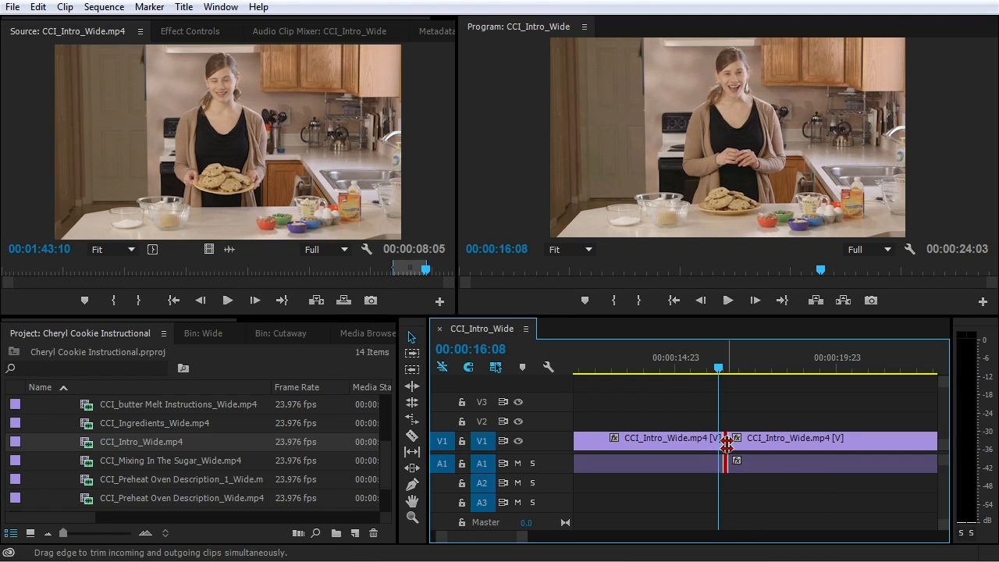
{"action": "left_click_drag", "start_coordinate": [726, 444], "coordinate": [719, 444]}
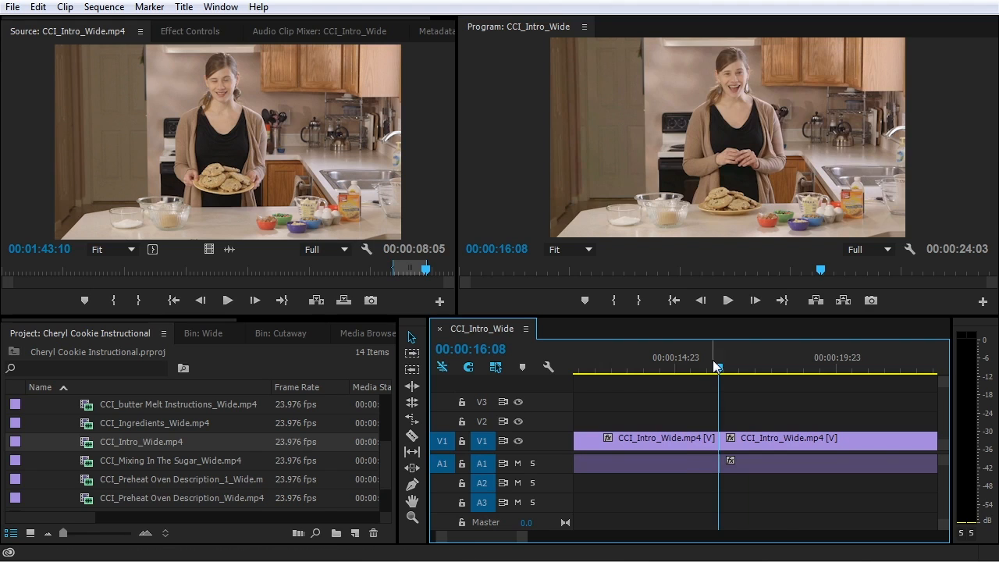
{"action": "left_click_drag", "start_coordinate": [717, 367], "coordinate": [691, 371]}
{"action": "key", "text": "space"}
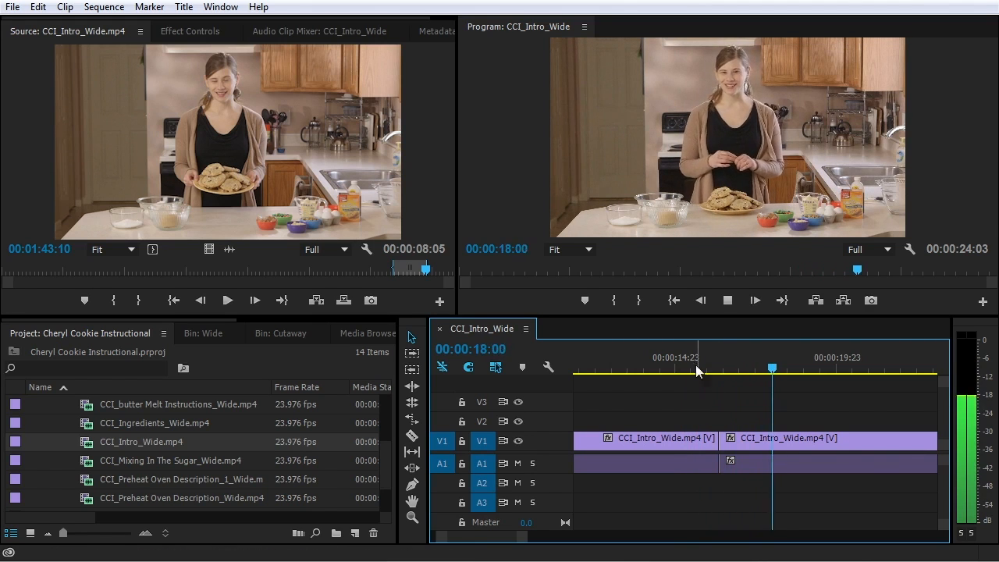
{"action": "key", "text": "space"}
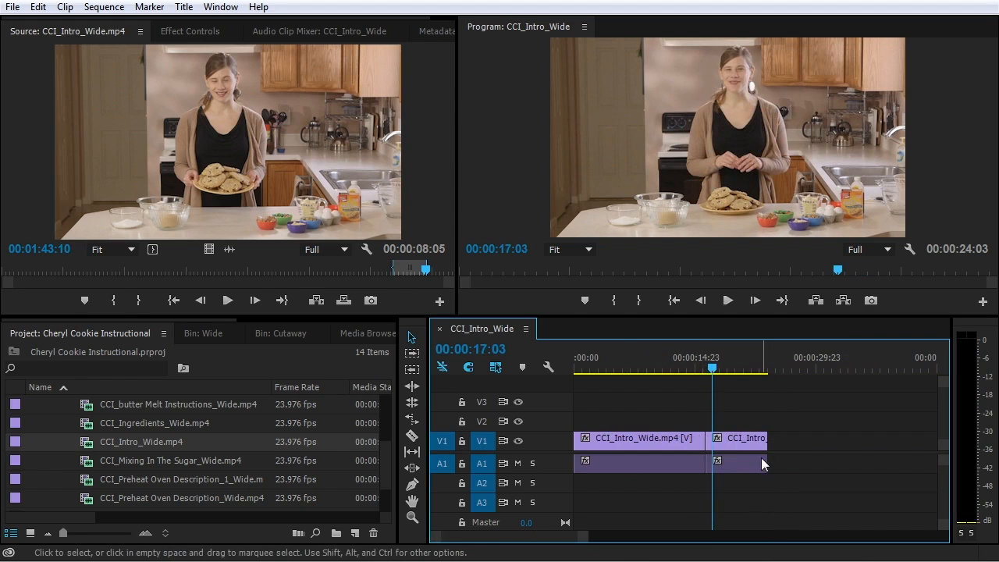
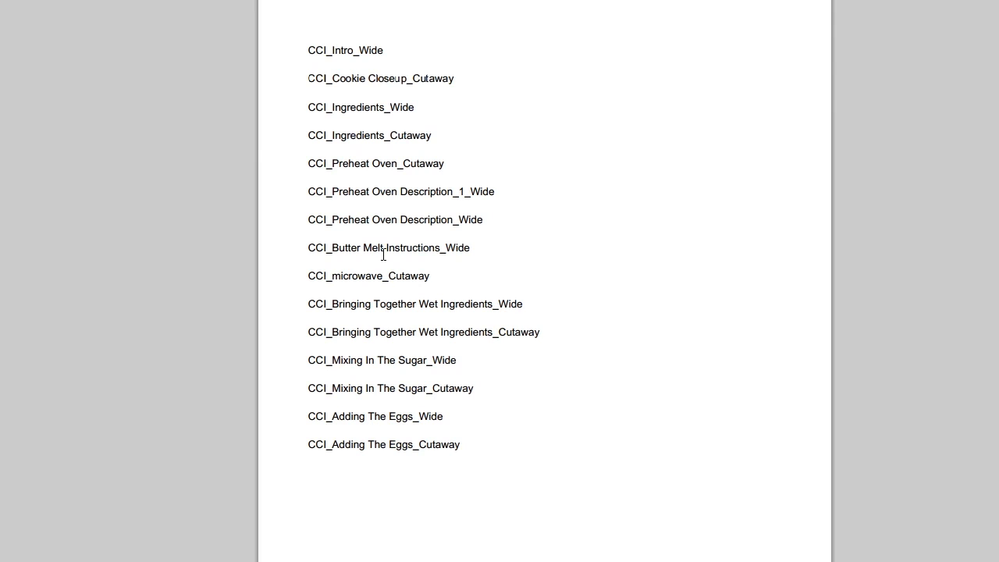
Highlight the CCI_Intro_Wide and CCI_Cookie Closeup_Cutaway lines in the PDF shot list
{"action": "left_click_drag", "start_coordinate": [308, 48], "coordinate": [398, 47]}
{"action": "left_click", "coordinate": [414, 62]}
{"action": "left_click_drag", "start_coordinate": [309, 52], "coordinate": [420, 60]}
{"action": "left_click", "coordinate": [411, 67]}
{"action": "left_click_drag", "start_coordinate": [310, 78], "coordinate": [464, 75]}
{"action": "left_click", "coordinate": [465, 89]}
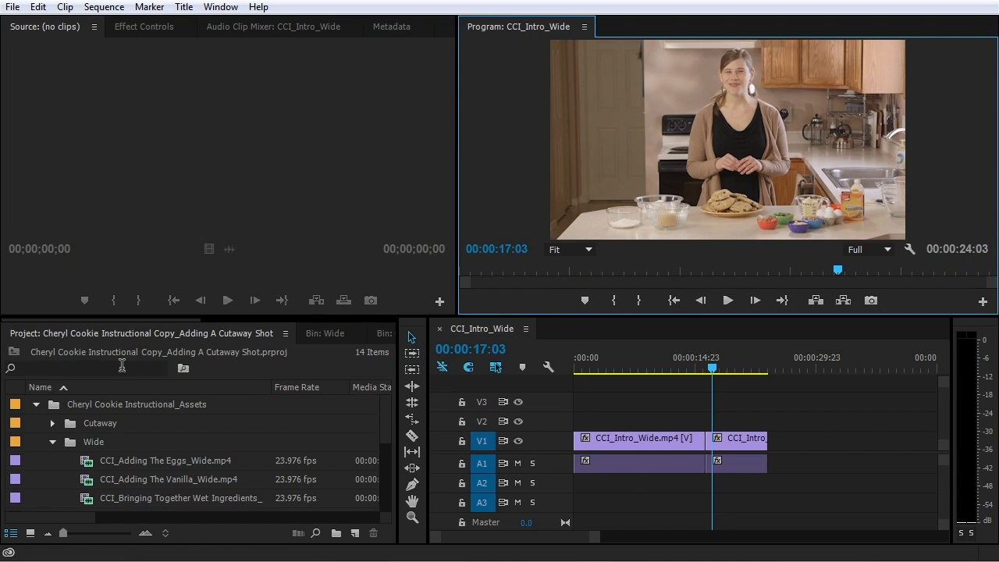
Search the Project panel for 'coo' and select CCI_Cookie Closeup_Cutaway.mp4
{"action": "left_click", "coordinate": [122, 366]}
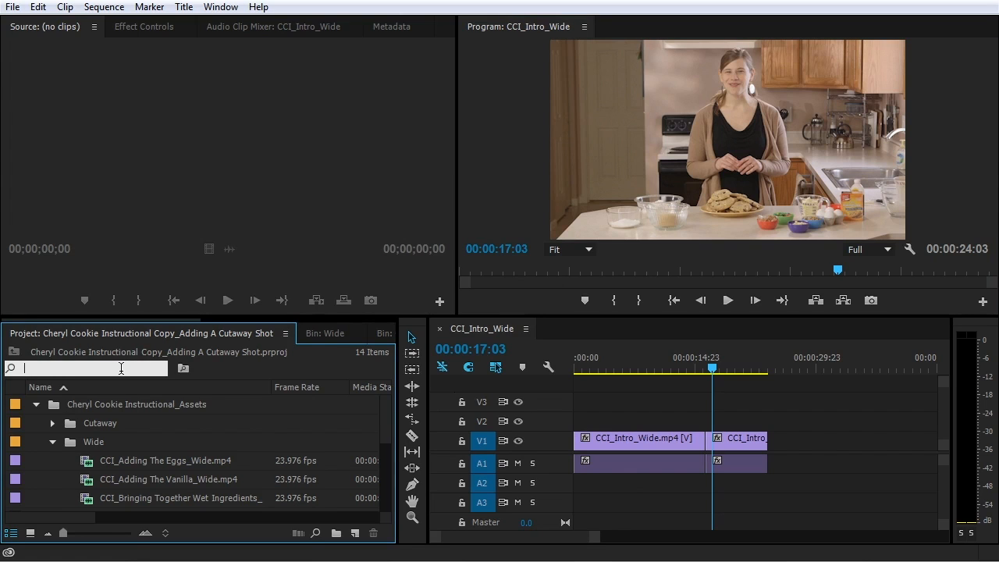
{"action": "type", "text": "cookie"}
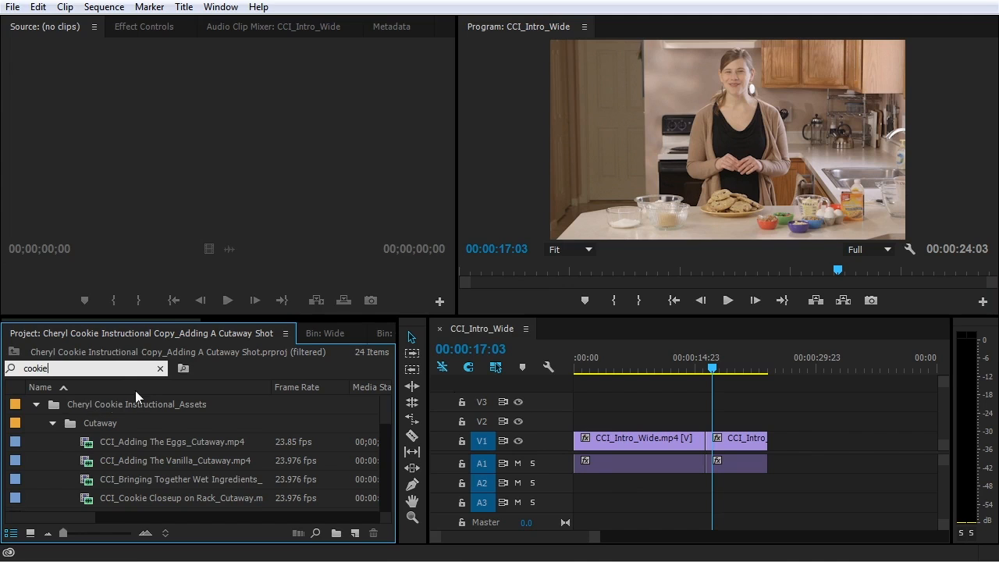
{"action": "left_click_drag", "start_coordinate": [386, 410], "coordinate": [386, 420]}
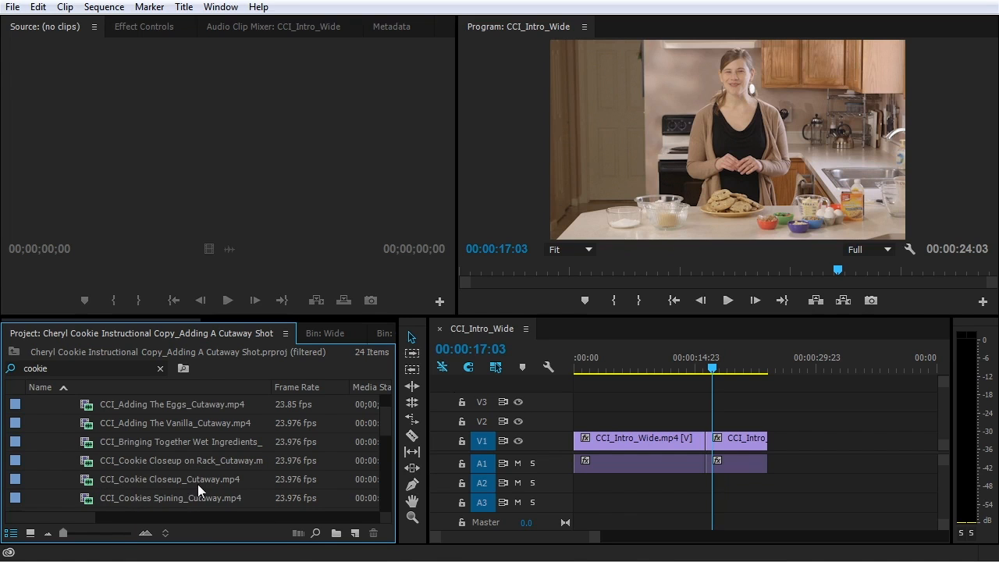
{"action": "left_click", "coordinate": [118, 483]}
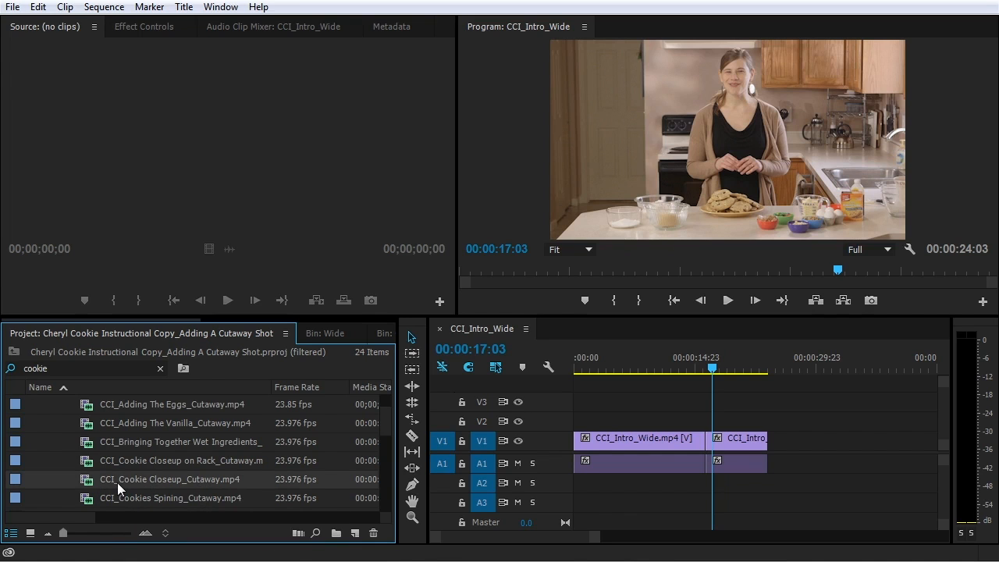
Load CCI_Cookie Closeup_Cutaway.mp4 in the Source monitor and mark 00:00:02:16 to 00:00:10:07
{"action": "double_click", "coordinate": [117, 482]}
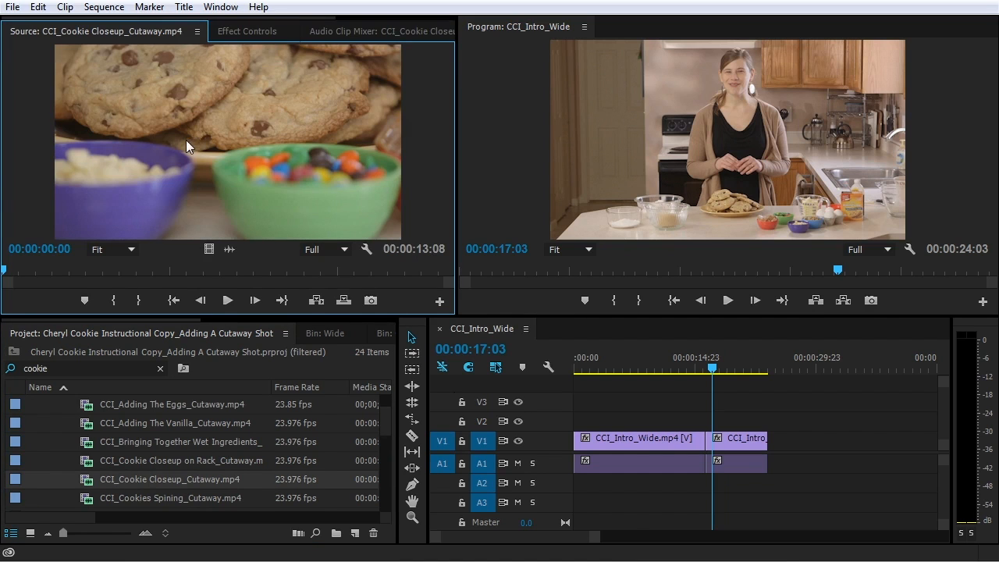
{"action": "mouse_move", "coordinate": [43, 269]}
{"action": "left_mouse_down"}
{"action": "mouse_move", "coordinate": [369, 262]}
{"action": "mouse_move", "coordinate": [370, 270]}
{"action": "mouse_move", "coordinate": [447, 272]}
{"action": "mouse_move", "coordinate": [218, 279]}
{"action": "mouse_move", "coordinate": [81, 302]}
{"action": "mouse_move", "coordinate": [92, 295]}
{"action": "left_mouse_up"}
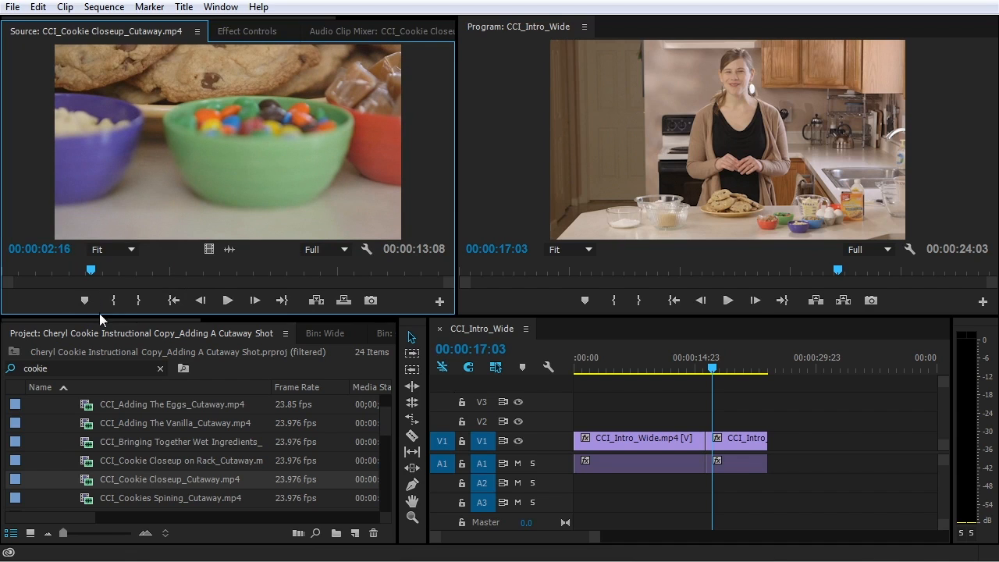
{"action": "key", "text": "i"}
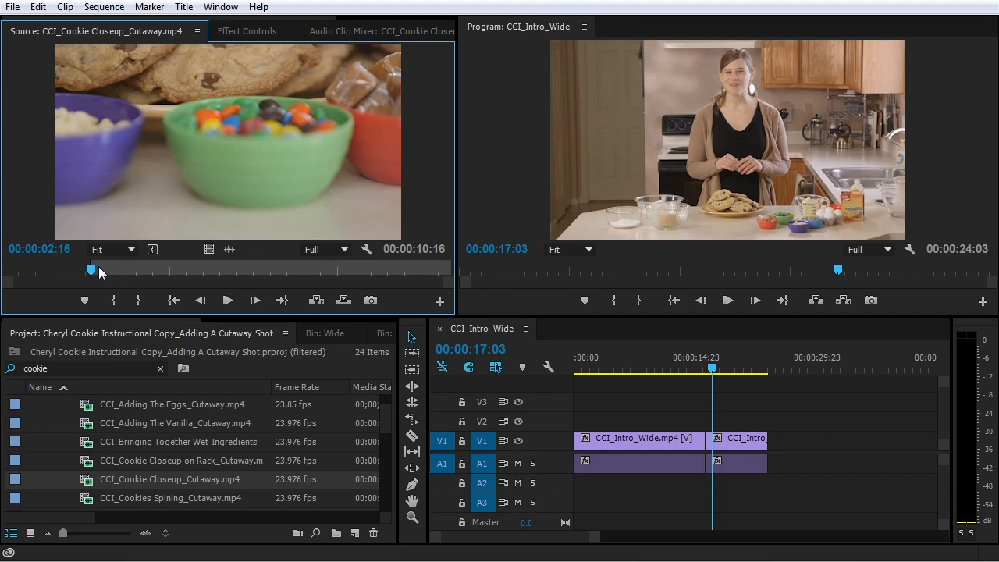
{"action": "left_click_drag", "start_coordinate": [98, 267], "coordinate": [350, 271]}
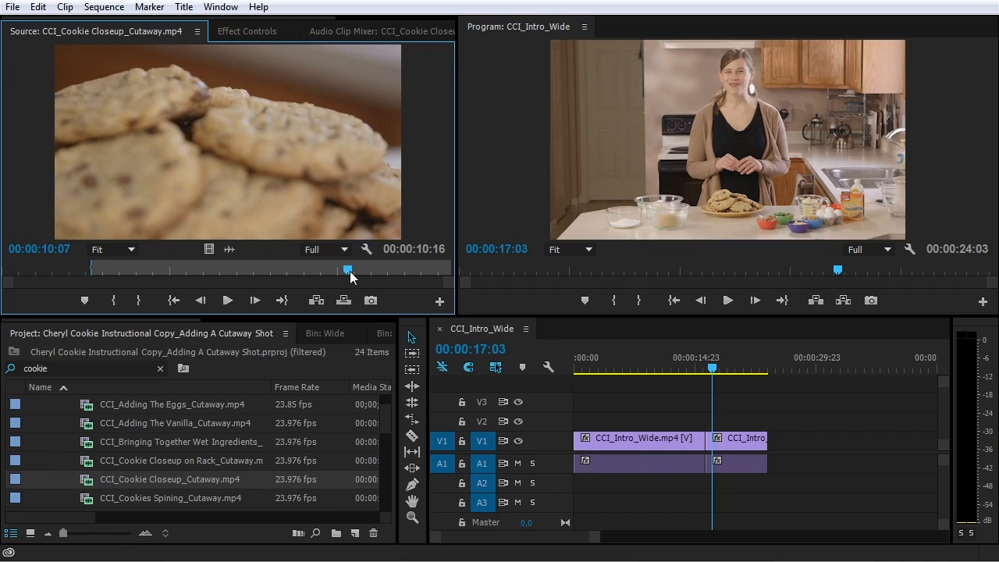
{"action": "key", "text": "o"}
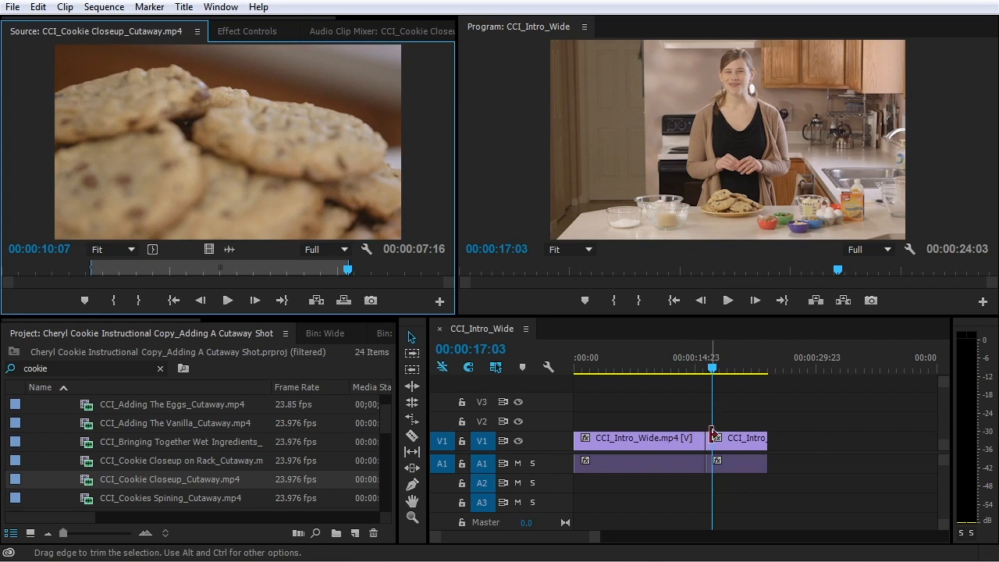
{"action": "left_click_drag", "start_coordinate": [709, 367], "coordinate": [707, 368]}
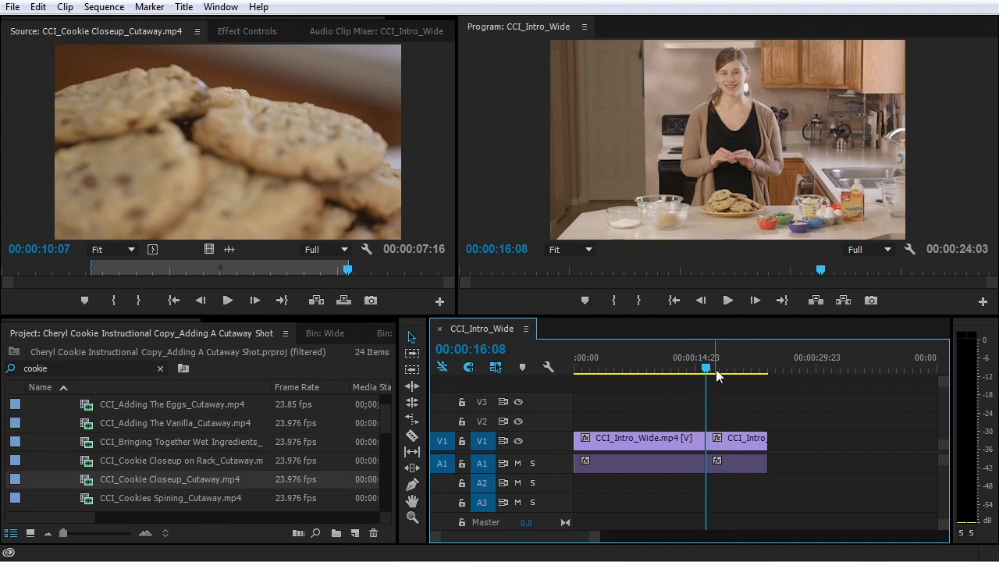
Place the marked cutaway's video only on V2 ending at the cut, then play from 00:00:06:09
{"action": "mouse_move", "coordinate": [704, 370]}
{"action": "left_mouse_down"}
{"action": "mouse_move", "coordinate": [685, 369]}
{"action": "mouse_move", "coordinate": [704, 369]}
{"action": "left_mouse_up"}
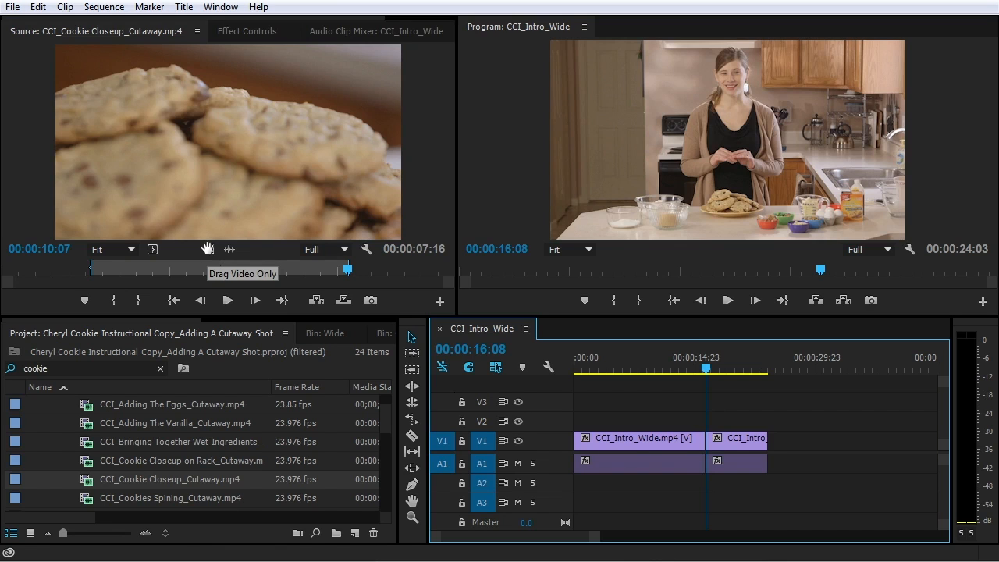
{"action": "left_click_drag", "start_coordinate": [207, 248], "coordinate": [249, 265]}
{"action": "left_click_drag", "start_coordinate": [489, 341], "coordinate": [652, 425]}
{"action": "left_click", "coordinate": [625, 368]}
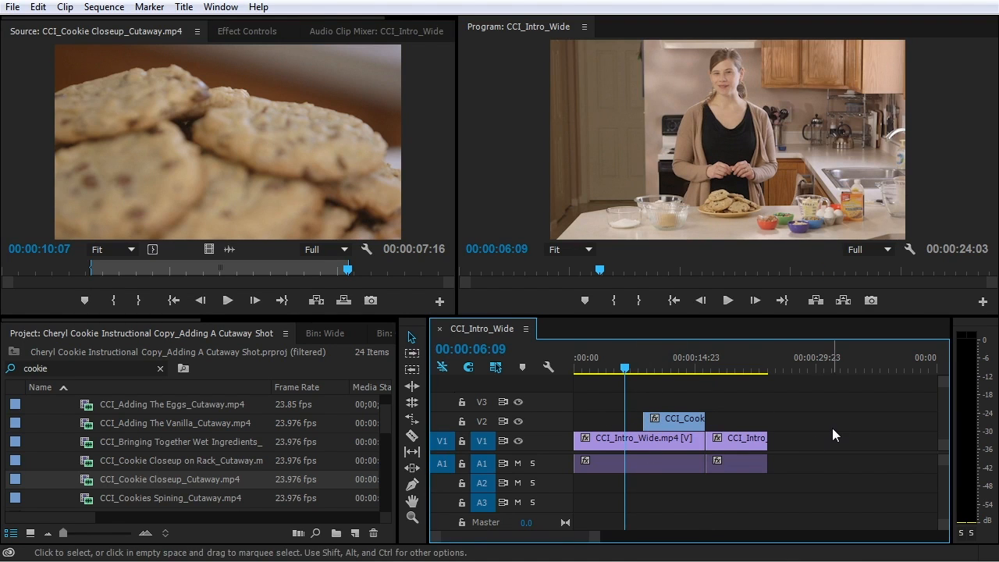
{"action": "key", "text": "space"}
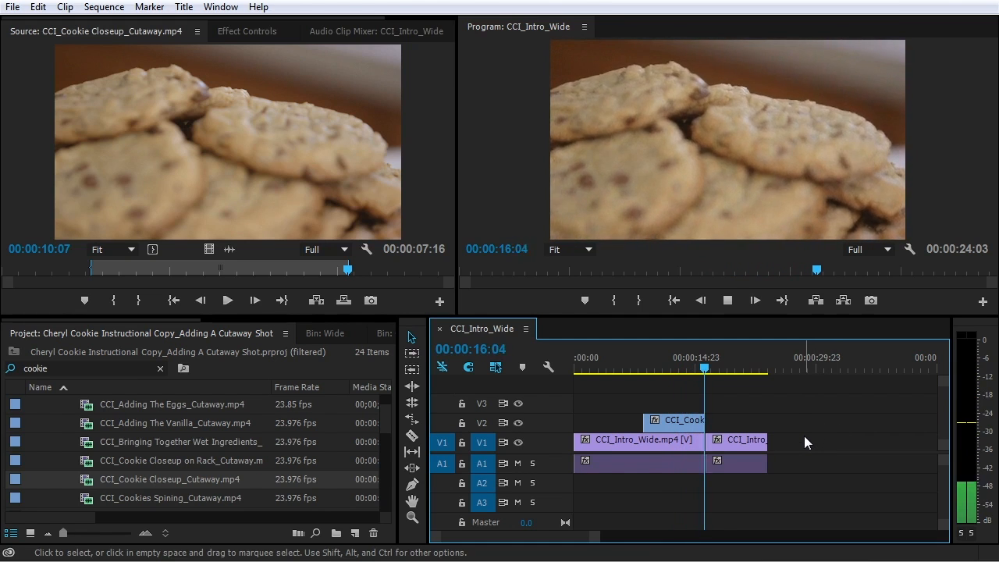
{"action": "key", "text": "space"}
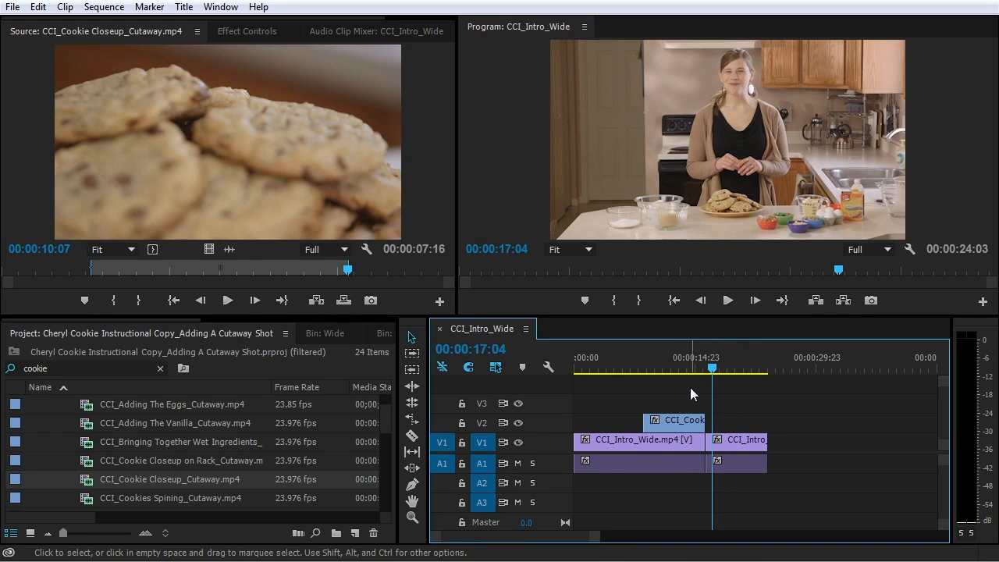
Expand A1 to show its waveform and zoom the timeline around 00:00:09:06
{"action": "scroll", "coordinate": [684, 414], "scroll_direction": "up", "scroll_amount": 3}
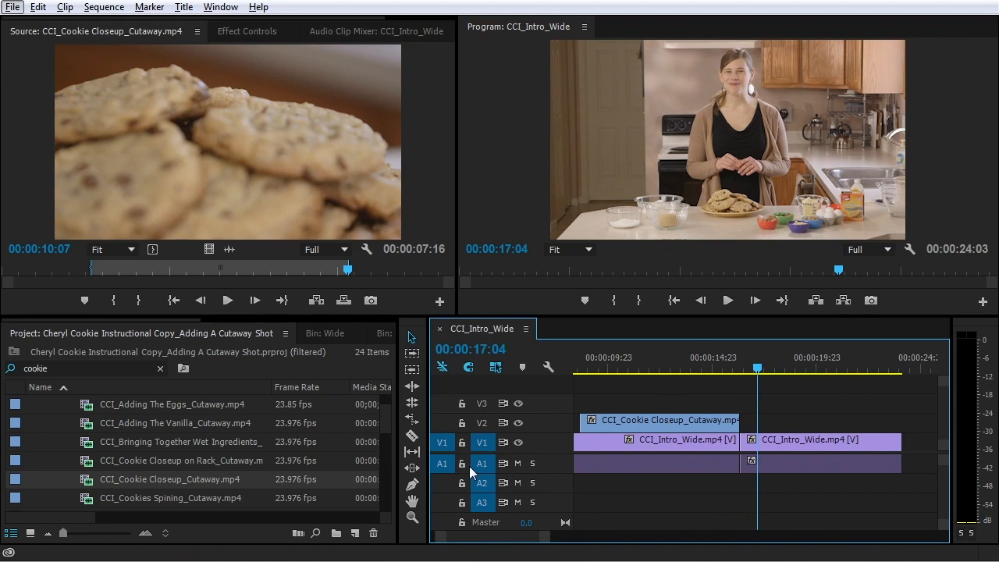
{"action": "double_click", "coordinate": [549, 462]}
{"action": "left_click", "coordinate": [593, 365]}
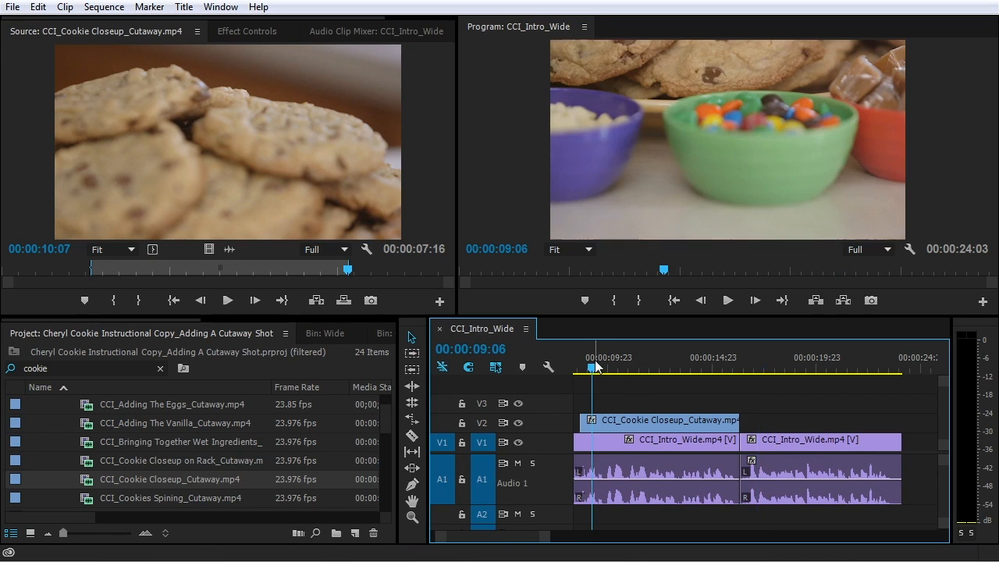
{"action": "scroll", "coordinate": [656, 384], "scroll_direction": "up", "scroll_amount": 3}
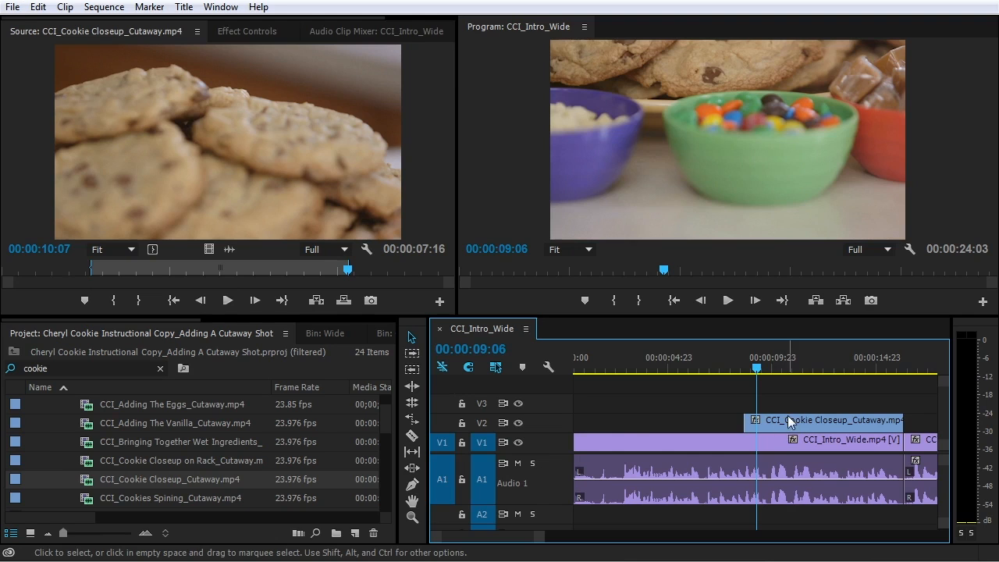
{"action": "key", "text": "equal"}
{"action": "key", "text": "equal"}
{"action": "key", "text": "equal"}
{"action": "key", "text": "minus"}
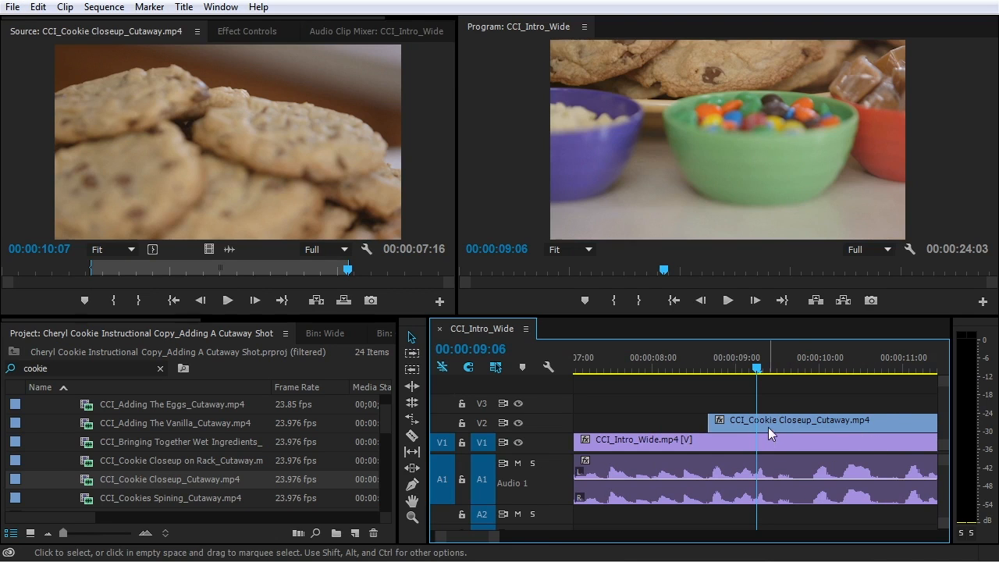
{"action": "scroll", "coordinate": [768, 427], "scroll_direction": "down", "scroll_amount": 1}
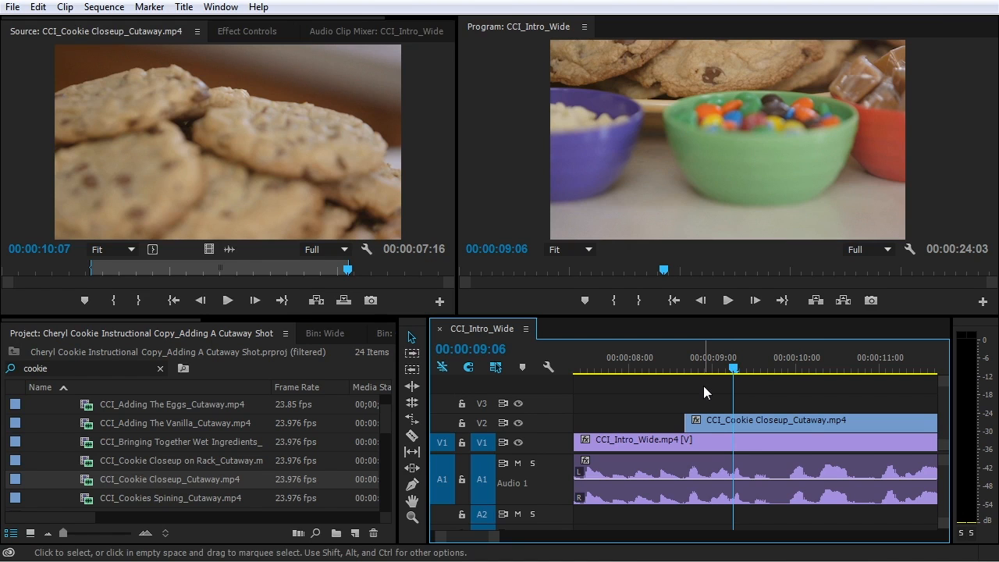
Scrub and play from 00:00:08:16 into the cutaway's first frames
{"action": "left_click", "coordinate": [673, 367]}
{"action": "left_click_drag", "start_coordinate": [673, 367], "coordinate": [775, 380]}
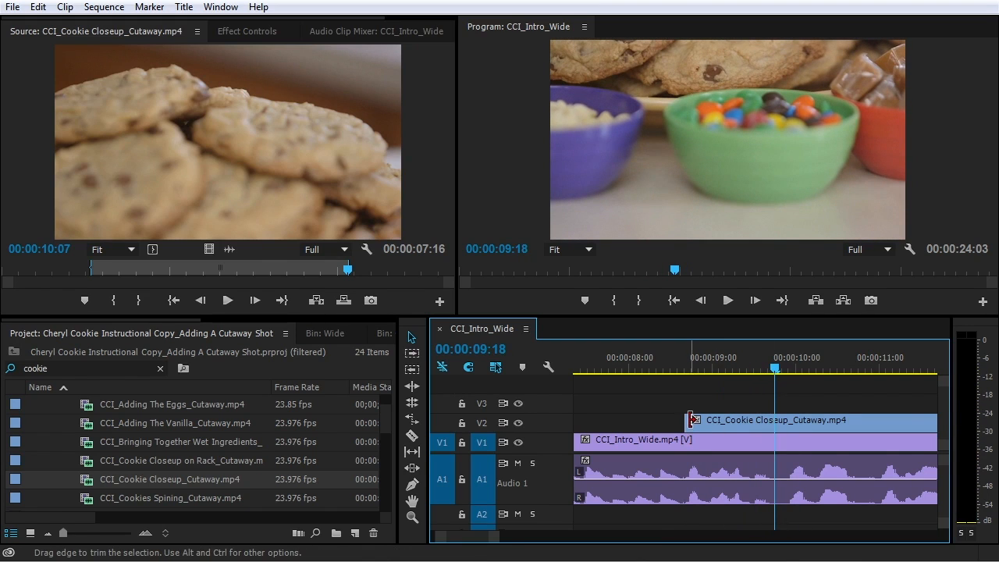
{"action": "left_click_drag", "start_coordinate": [691, 370], "coordinate": [836, 376]}
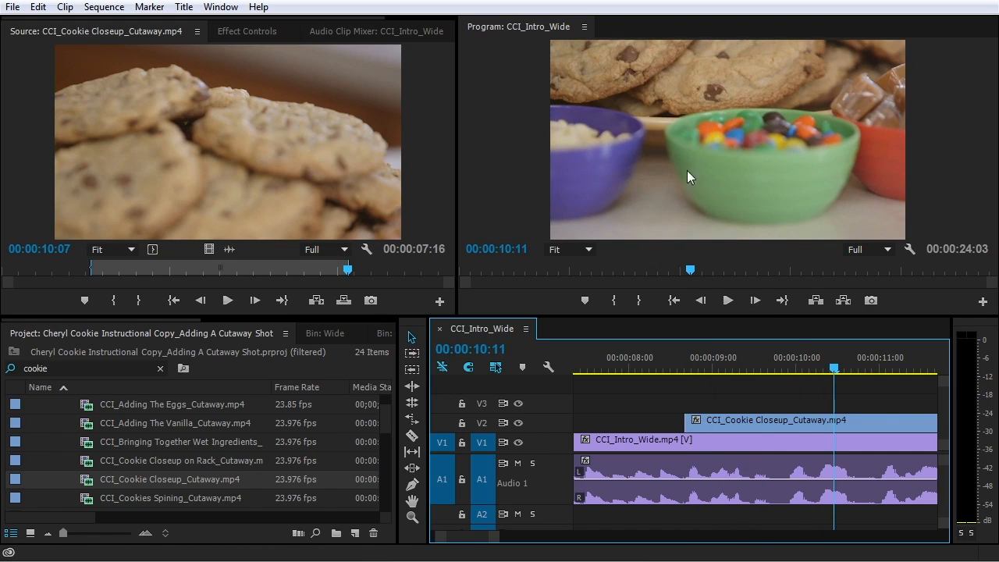
{"action": "left_click", "coordinate": [686, 364]}
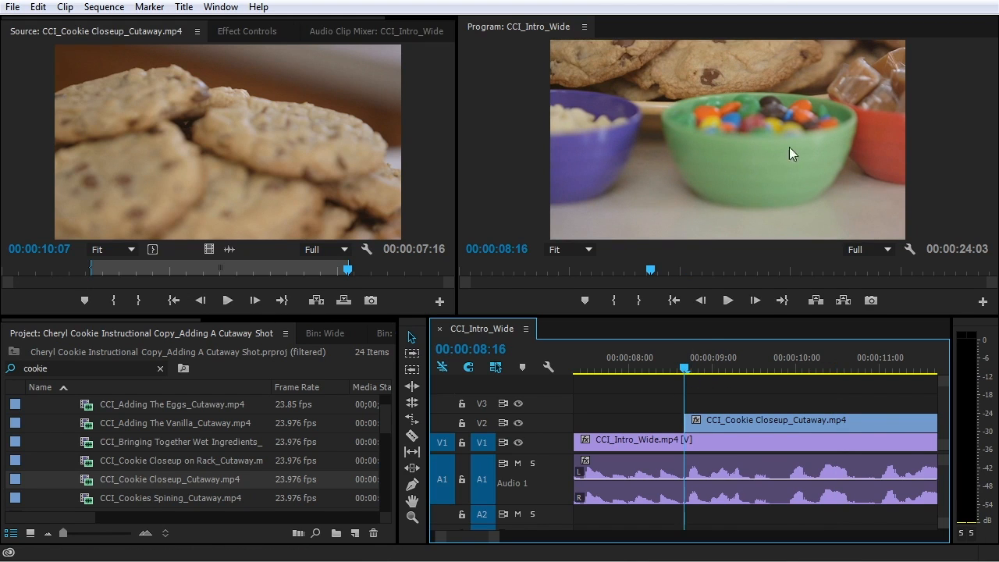
{"action": "key", "text": "space"}
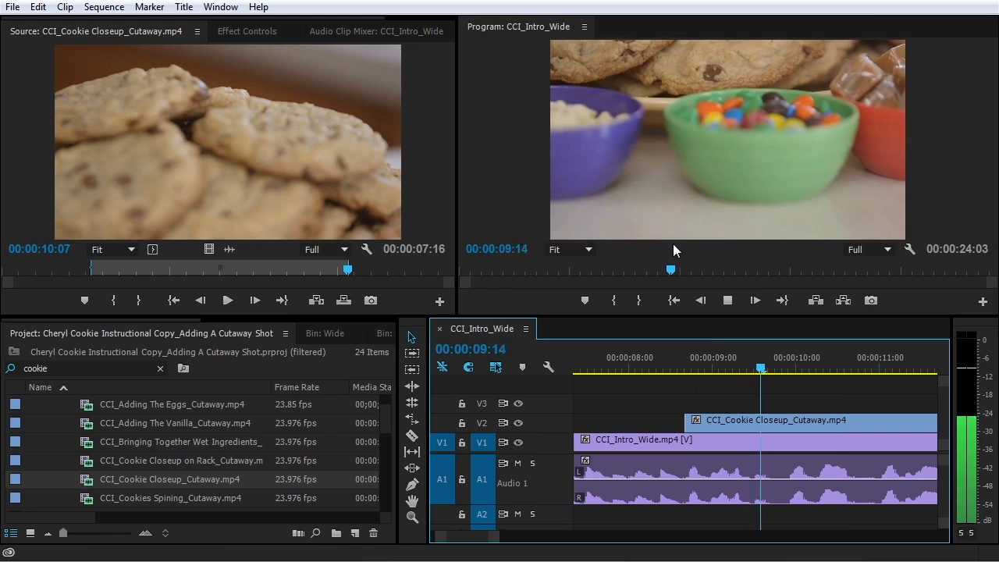
{"action": "key", "text": "space"}
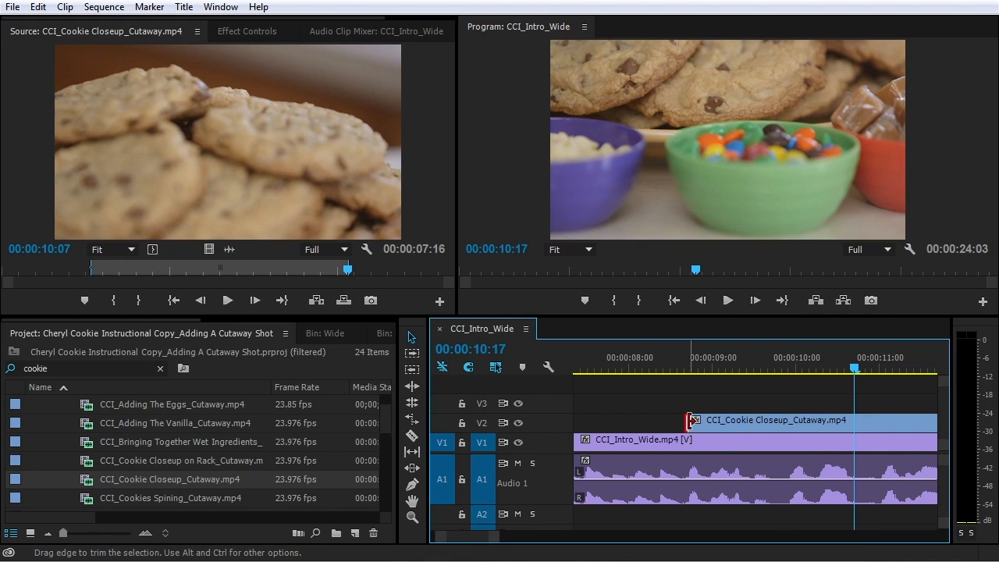
Trim the V2 cutaway's start later and play from its new start
{"action": "left_click_drag", "start_coordinate": [690, 421], "coordinate": [740, 423]}
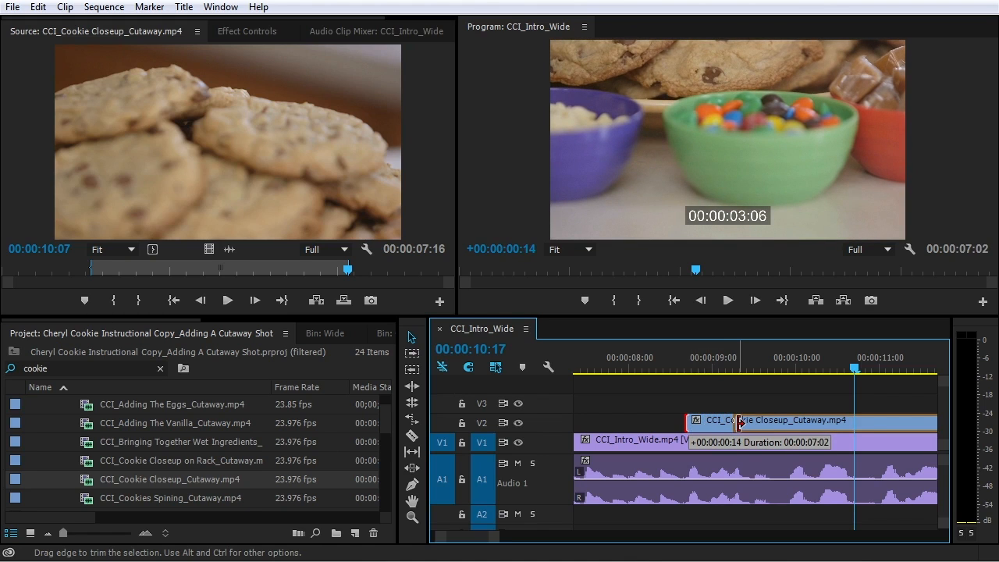
{"action": "left_click_drag", "start_coordinate": [740, 422], "coordinate": [794, 419]}
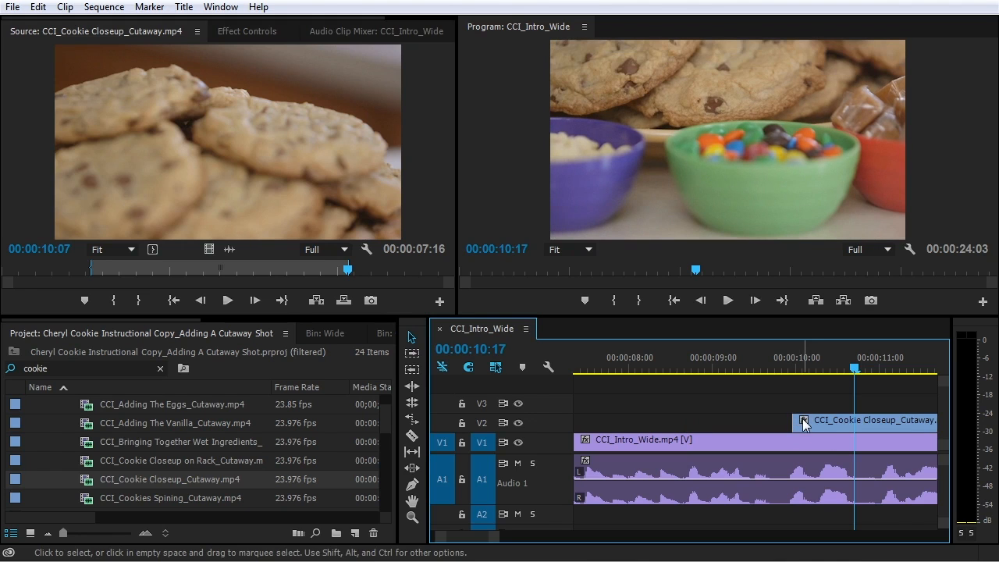
{"action": "left_click", "coordinate": [793, 364]}
{"action": "key", "text": "space"}
Fine-tune the cutaway's start to about 00:00:10:01 and play the revised cut
{"action": "left_click", "coordinate": [790, 367]}
{"action": "mouse_move", "coordinate": [791, 369]}
{"action": "left_mouse_down"}
{"action": "mouse_move", "coordinate": [805, 368]}
{"action": "mouse_move", "coordinate": [796, 367]}
{"action": "left_mouse_up"}
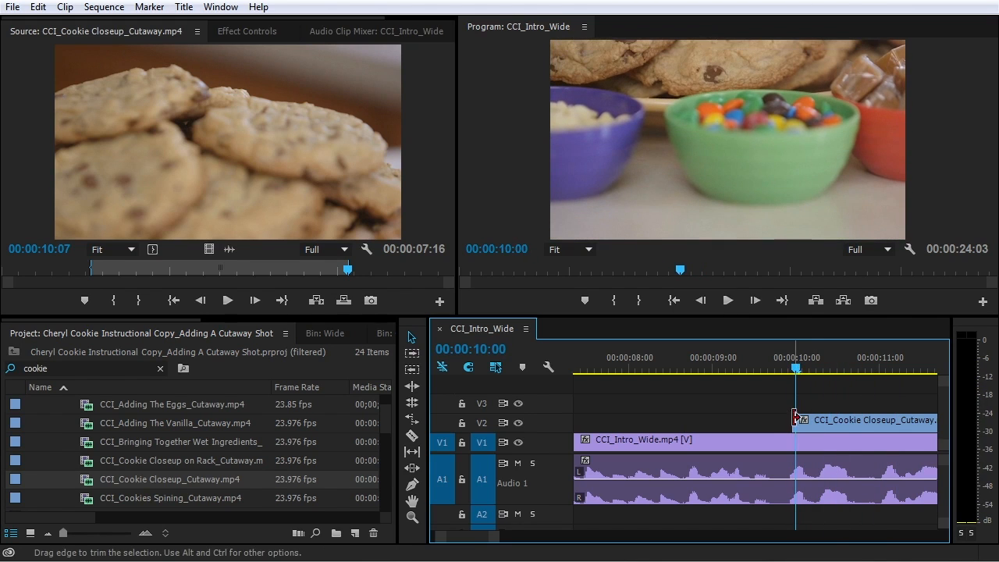
{"action": "left_click_drag", "start_coordinate": [795, 422], "coordinate": [803, 424]}
{"action": "left_click", "coordinate": [801, 368]}
{"action": "key", "text": "space"}
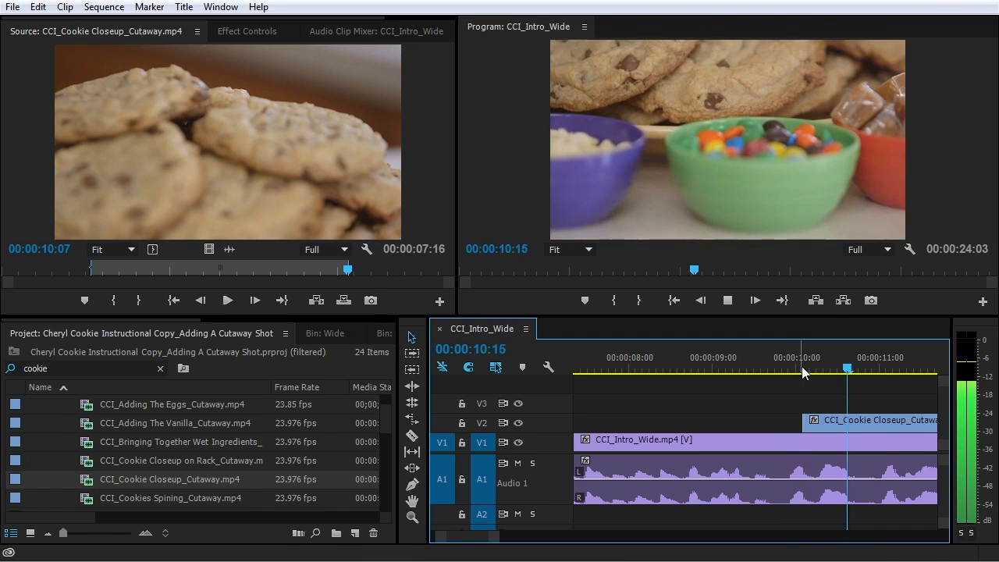
{"action": "key", "text": "space"}
{"action": "key", "text": "minus"}
{"action": "key", "text": "minus"}
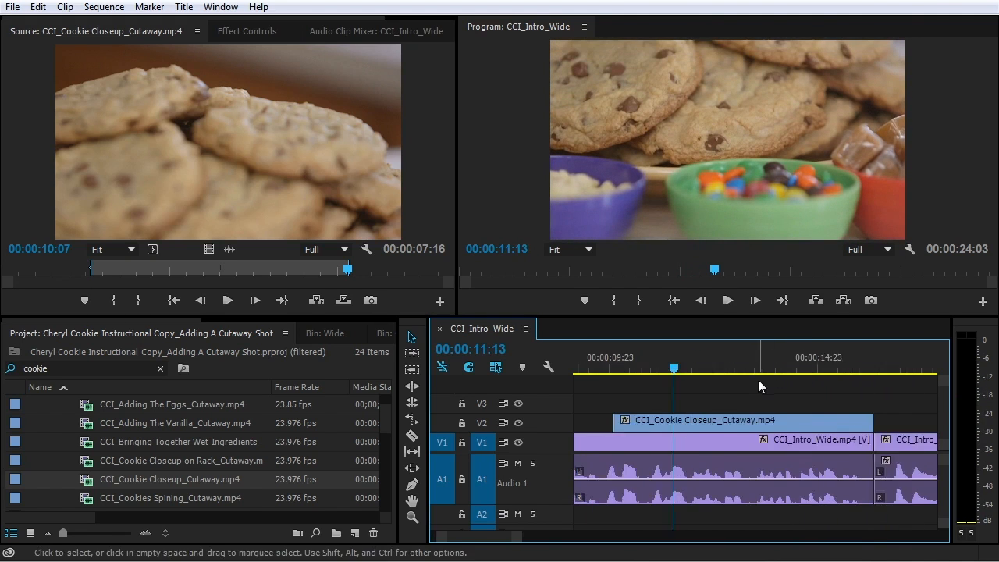
{"action": "left_click", "coordinate": [675, 366]}
{"action": "key", "text": "equal"}
{"action": "key", "text": "equal"}
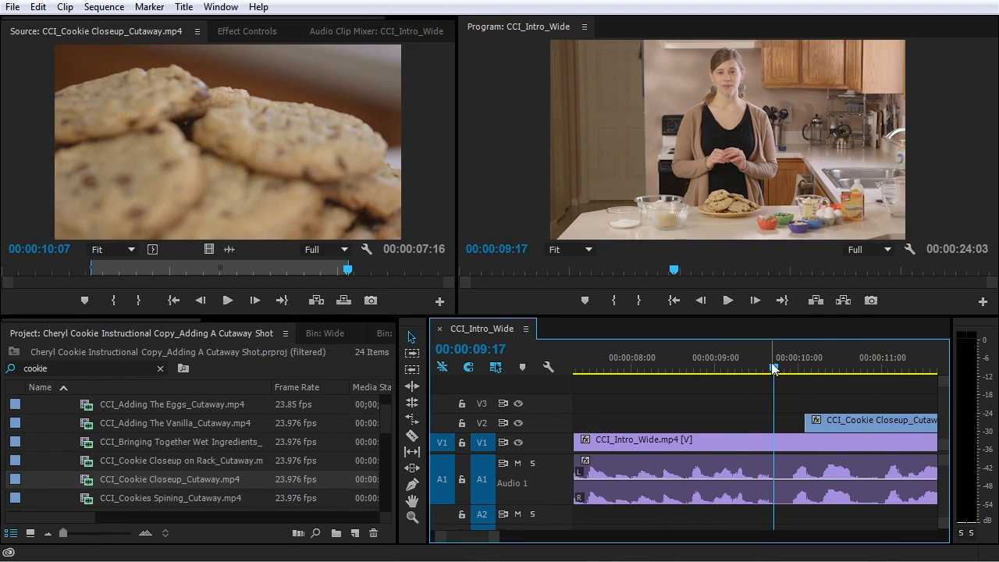
Move the V2 cutaway earlier to snap near 00:00:10:00 and review playback from 00:00:09:00
{"action": "left_click_drag", "start_coordinate": [773, 368], "coordinate": [722, 367]}
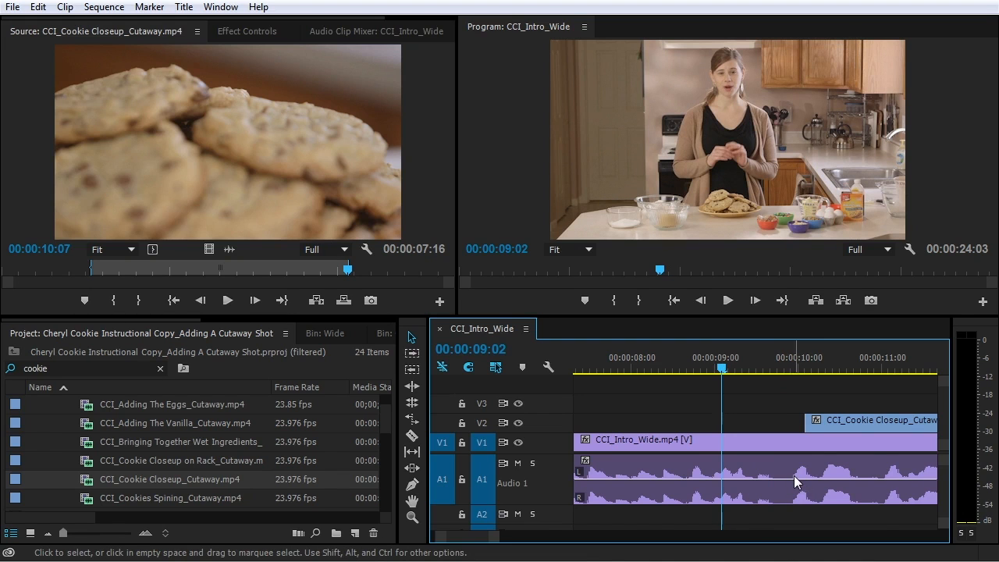
{"action": "key", "text": "space"}
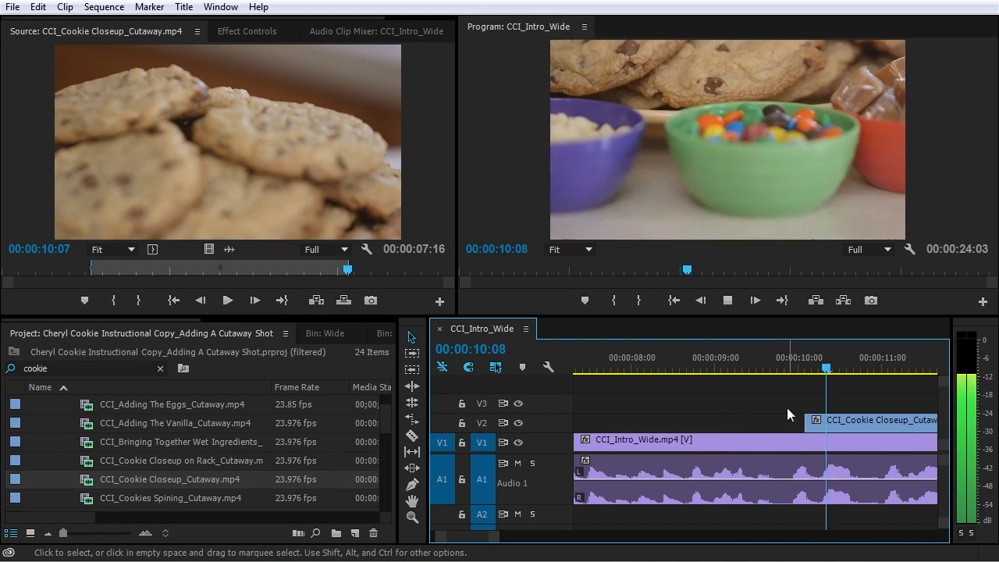
{"action": "left_click_drag", "start_coordinate": [743, 361], "coordinate": [779, 369]}
{"action": "left_click_drag", "start_coordinate": [823, 425], "coordinate": [800, 425]}
{"action": "left_click", "coordinate": [714, 368]}
{"action": "key", "text": "space"}
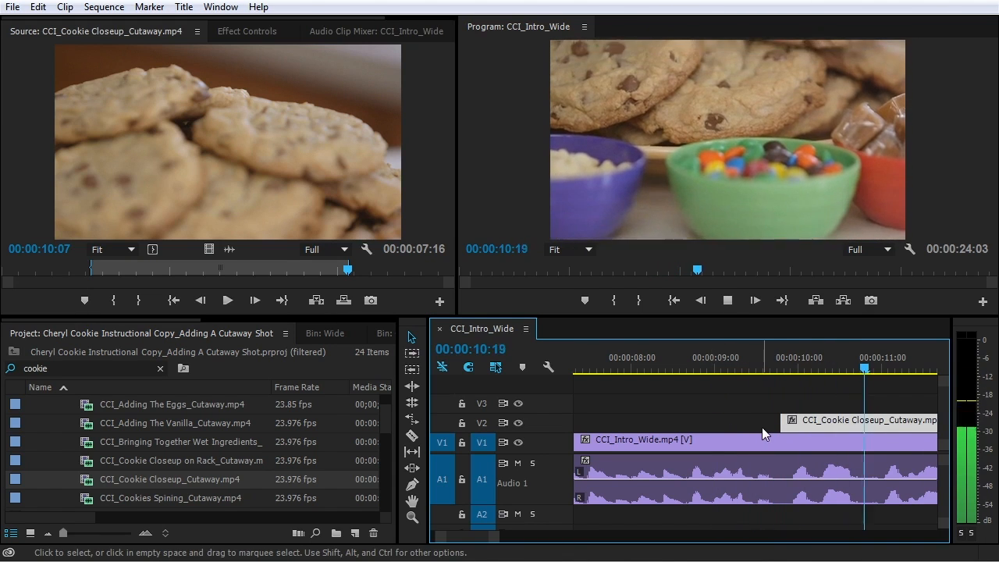
{"action": "key", "text": "minus"}
{"action": "key", "text": "minus"}
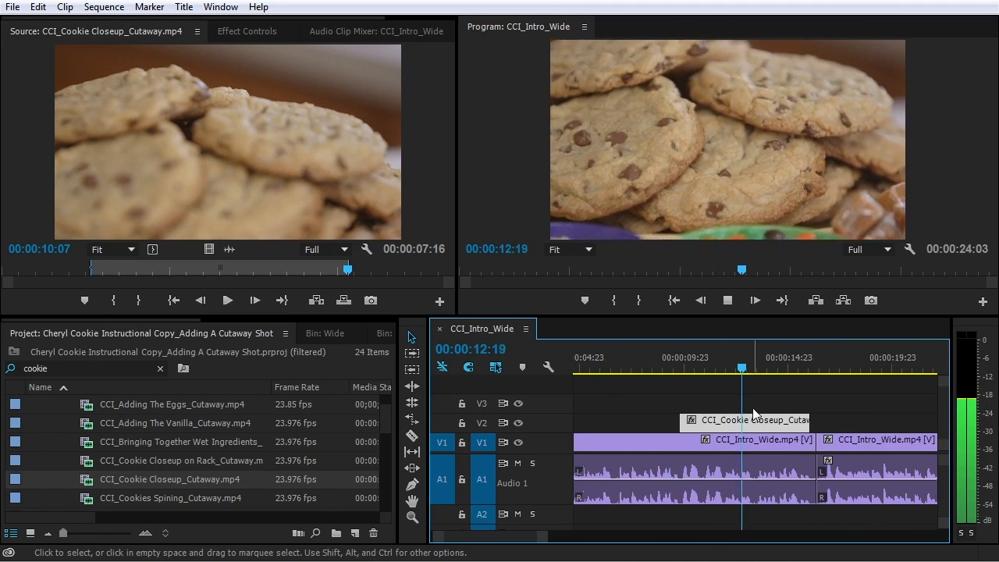
{"action": "key", "text": "equal"}
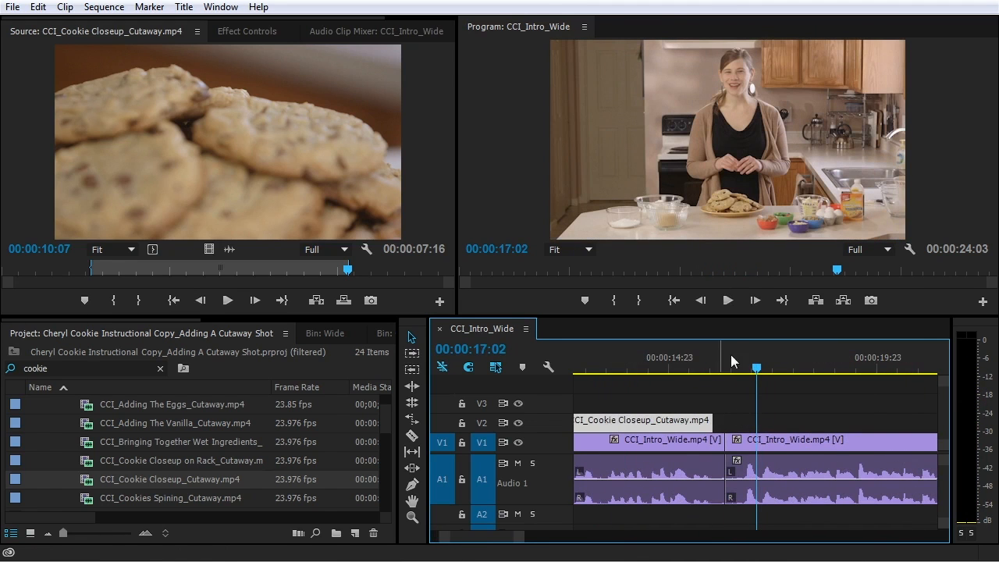
{"action": "left_click", "coordinate": [702, 421]}
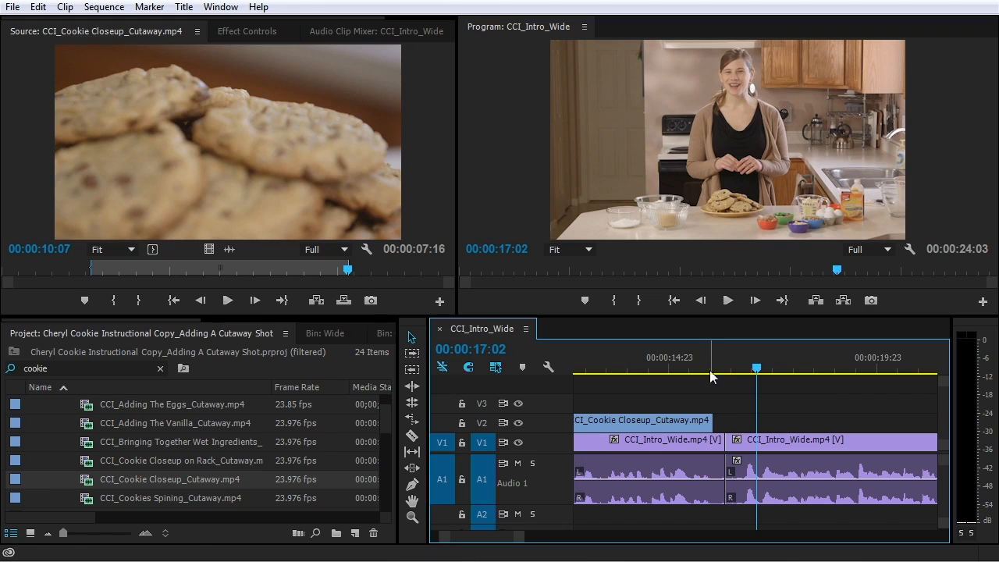
{"action": "left_click", "coordinate": [710, 422]}
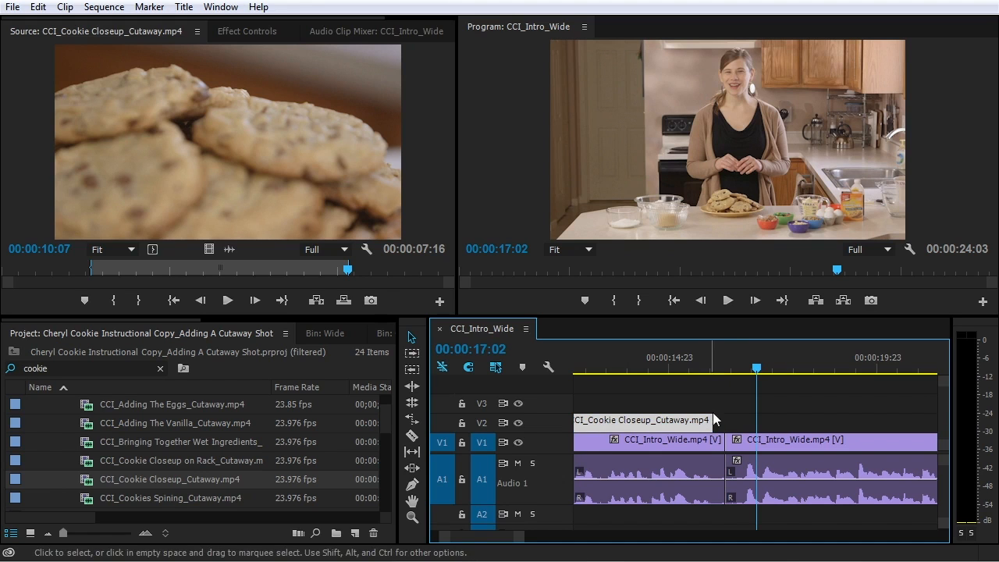
Trim the cutaway's end and ripple-trim the first wide clip's end by 2 frames to match
{"action": "left_click_drag", "start_coordinate": [708, 368], "coordinate": [685, 372]}
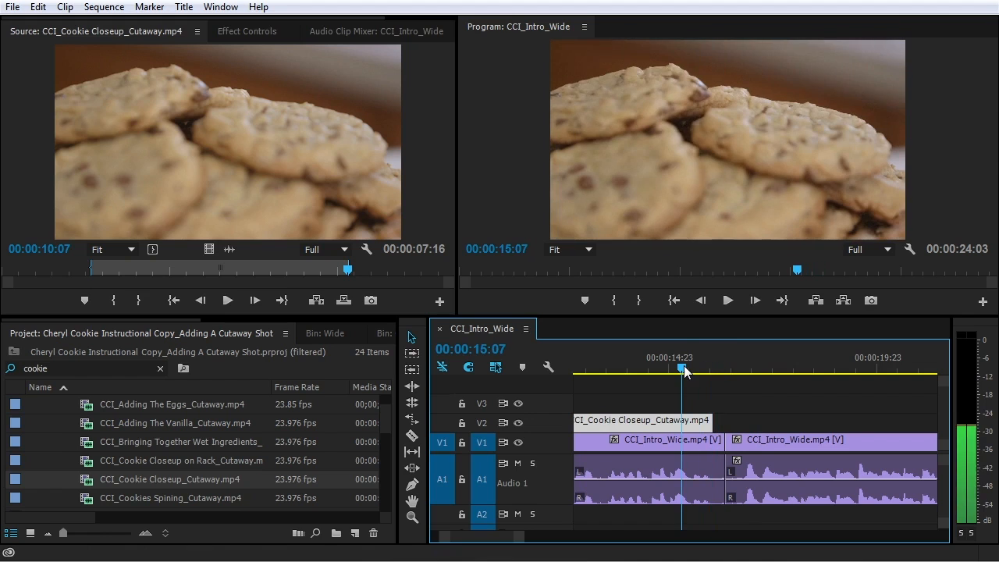
{"action": "key", "text": "equal"}
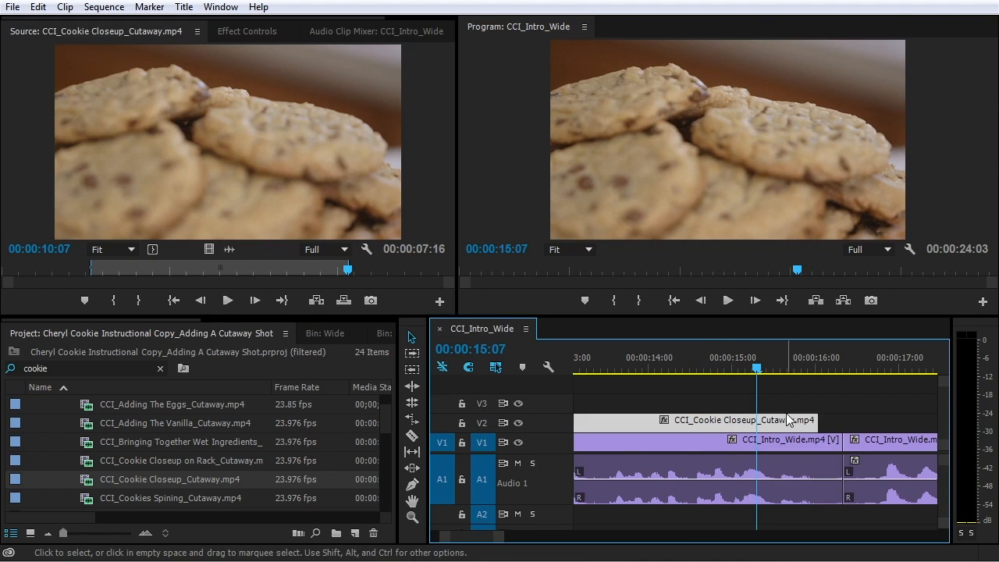
{"action": "mouse_move", "coordinate": [812, 421]}
{"action": "left_mouse_down"}
{"action": "mouse_move", "coordinate": [829, 422]}
{"action": "mouse_move", "coordinate": [817, 422]}
{"action": "left_mouse_up"}
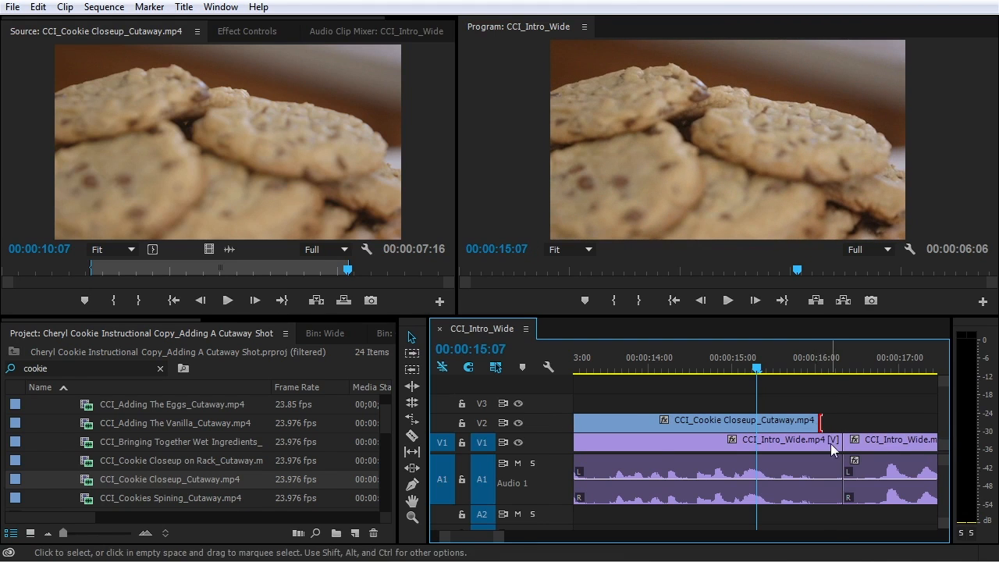
{"action": "left_click", "coordinate": [826, 367]}
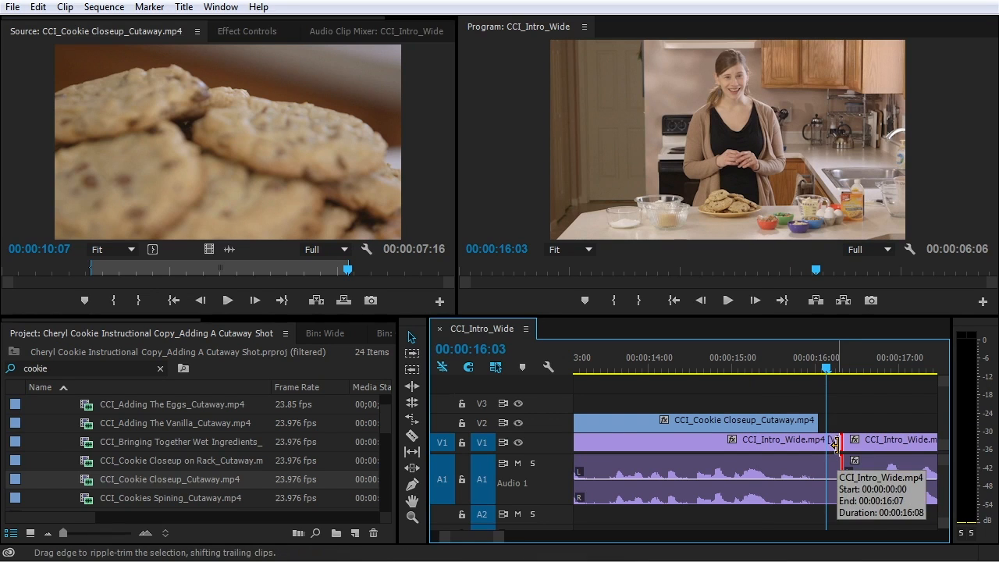
{"action": "left_click_drag", "start_coordinate": [833, 444], "coordinate": [816, 455]}
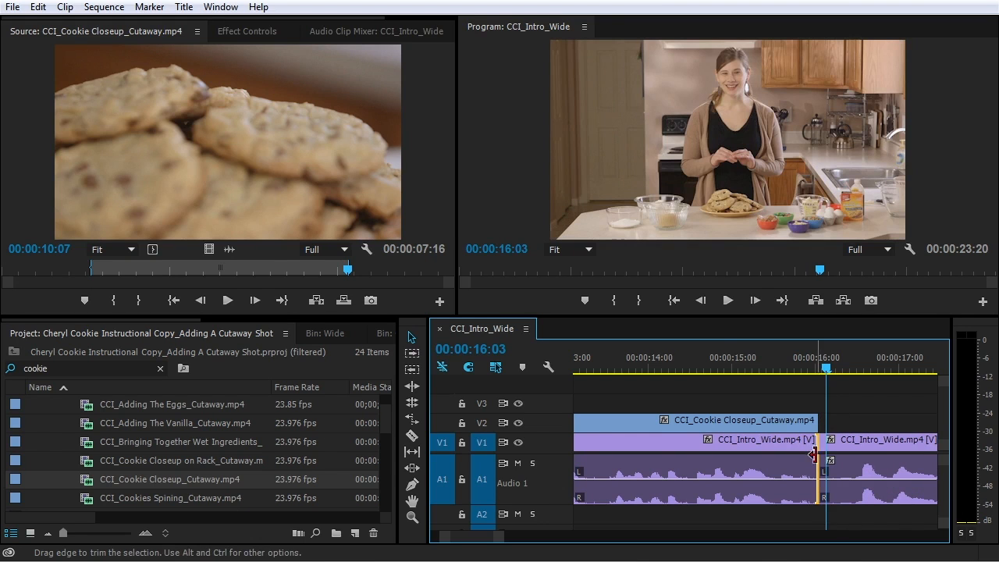
{"action": "left_click", "coordinate": [722, 371]}
{"action": "key", "text": "space"}
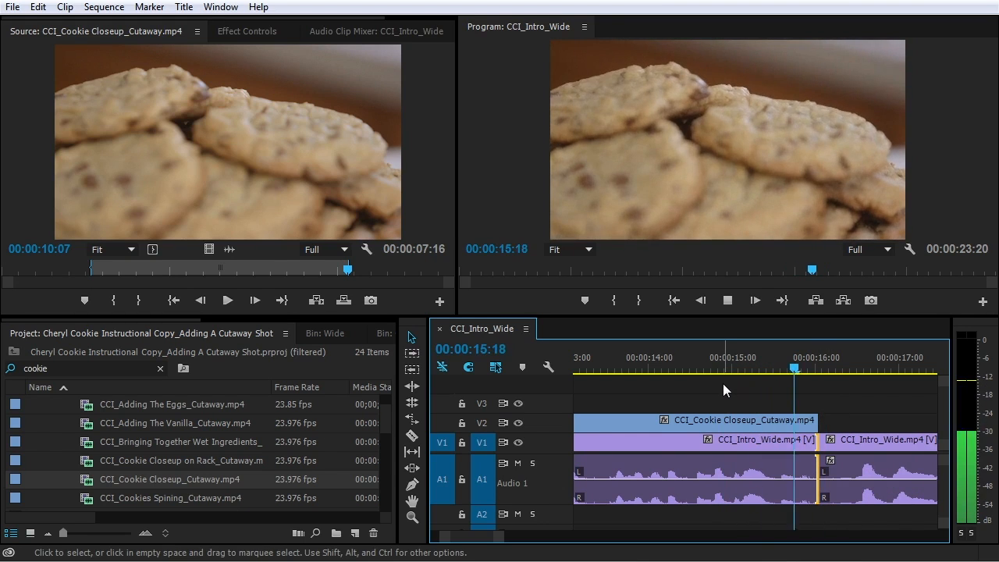
{"action": "key", "text": "space"}
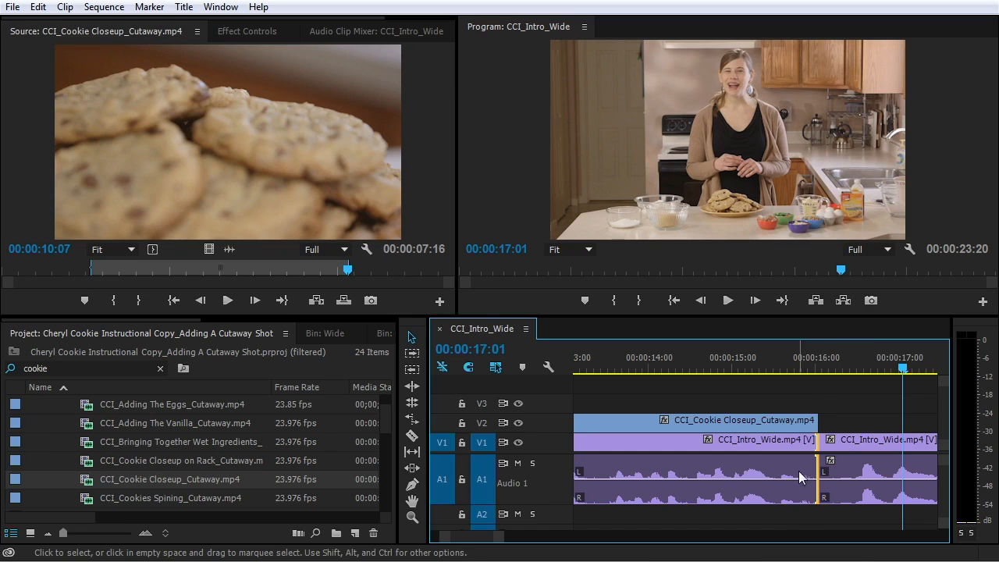
Review the V1 edit around 00:00:16:01, then play the sequence from the start
{"action": "left_click", "coordinate": [842, 444]}
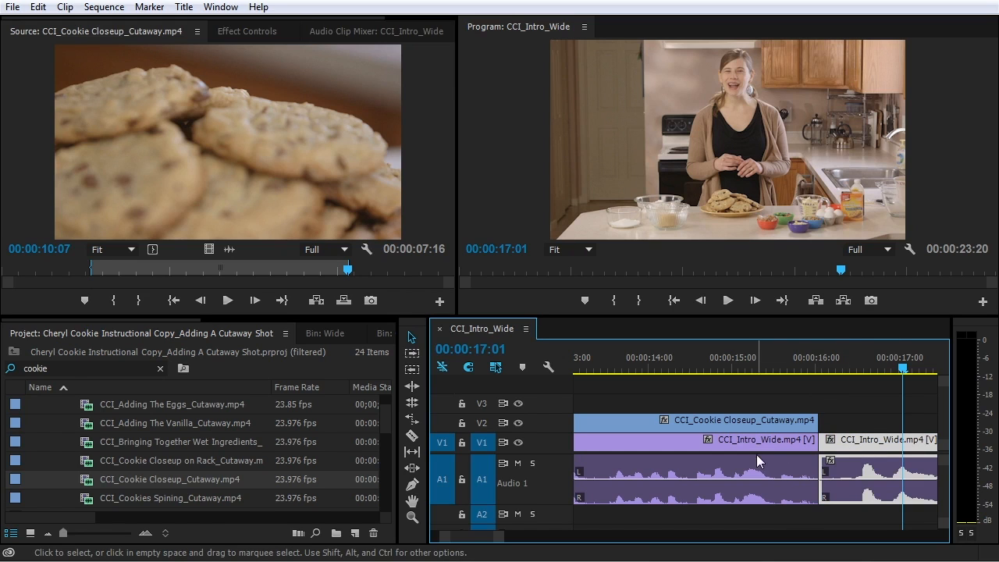
{"action": "left_click", "coordinate": [778, 443]}
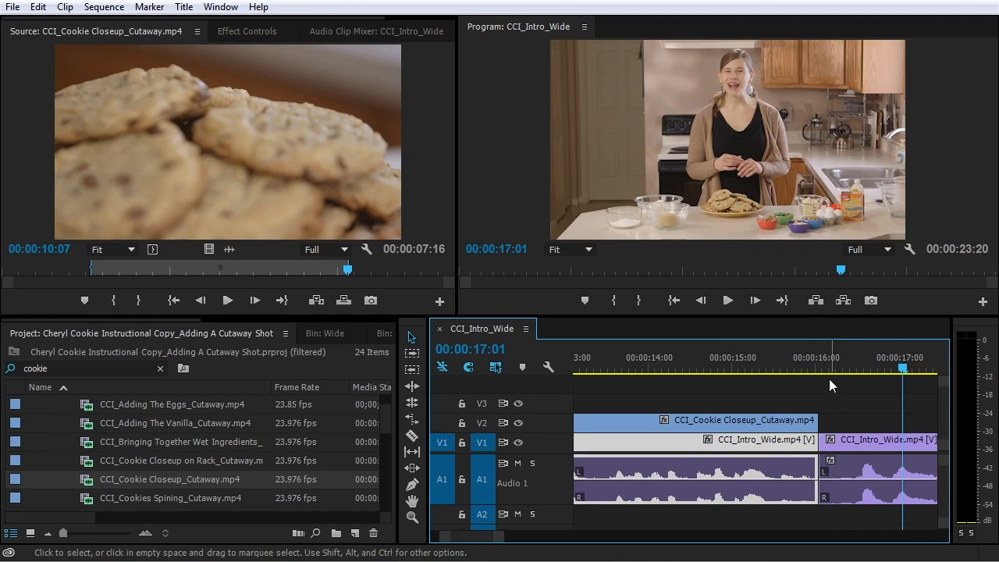
{"action": "left_click", "coordinate": [820, 357]}
{"action": "left_click_drag", "start_coordinate": [822, 357], "coordinate": [679, 378]}
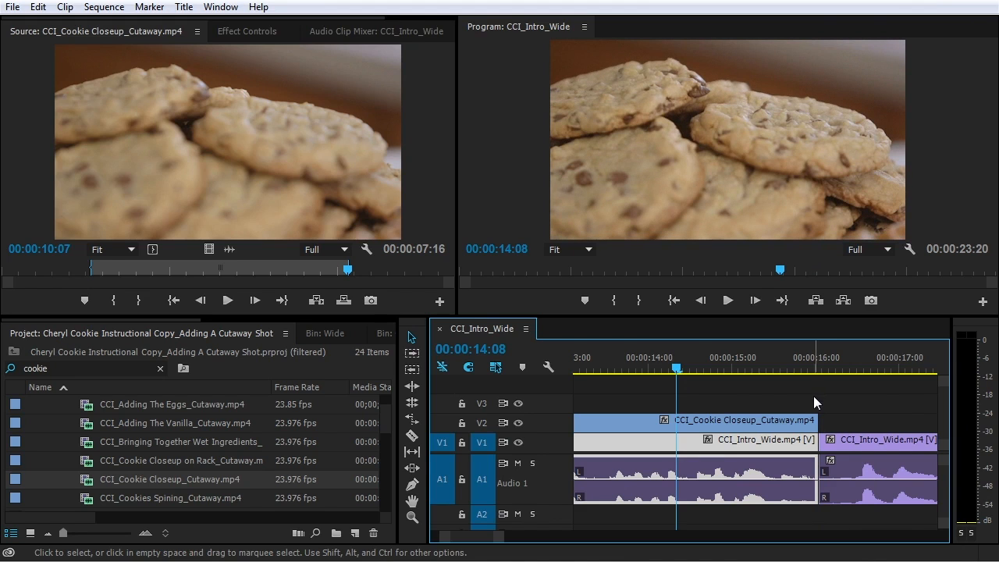
{"action": "key", "text": "space"}
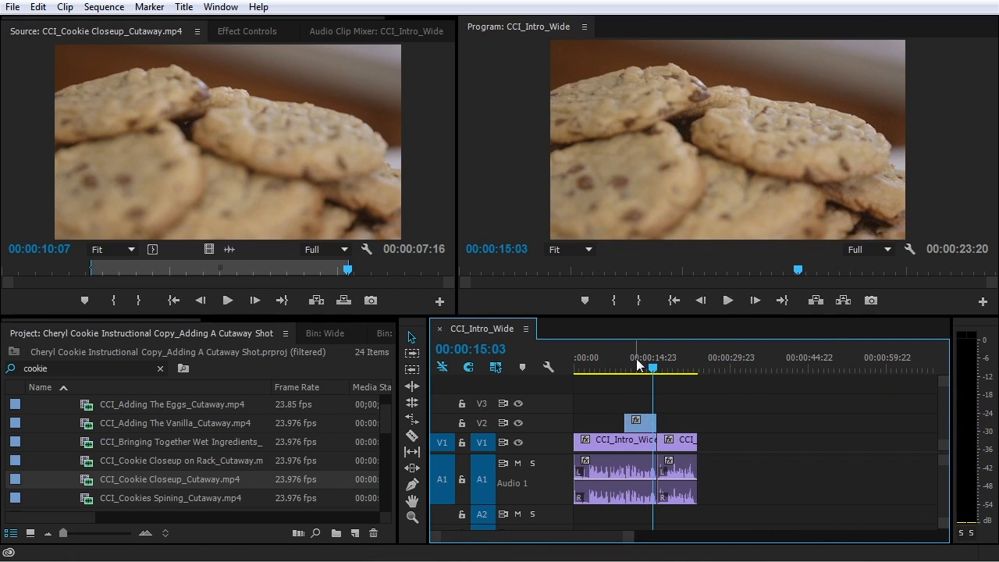
{"action": "key", "text": "Home"}
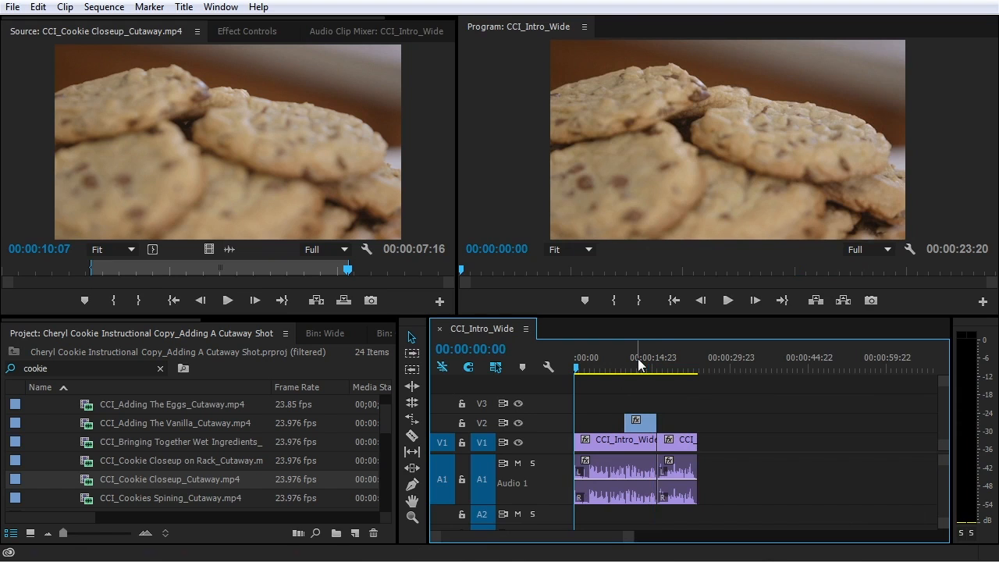
{"action": "key", "text": "space"}
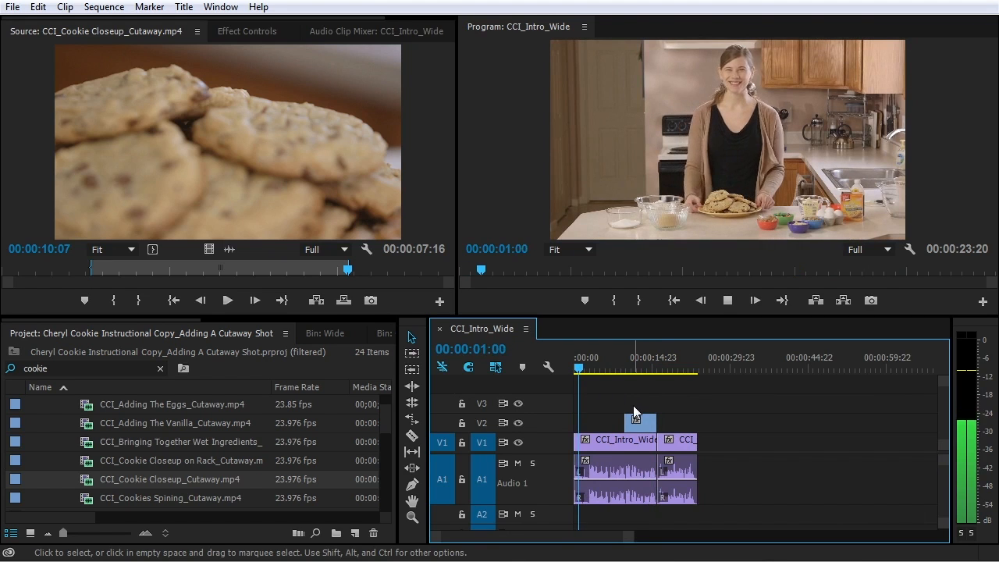
{"action": "key", "text": "space"}
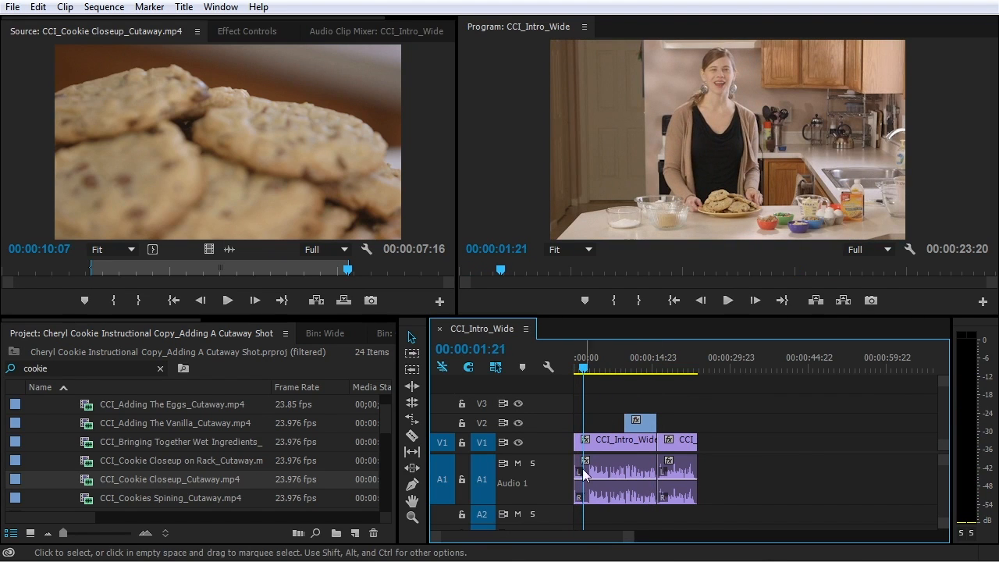
{"action": "key", "text": "equal"}
{"action": "key", "text": "equal"}
{"action": "key", "text": "equal"}
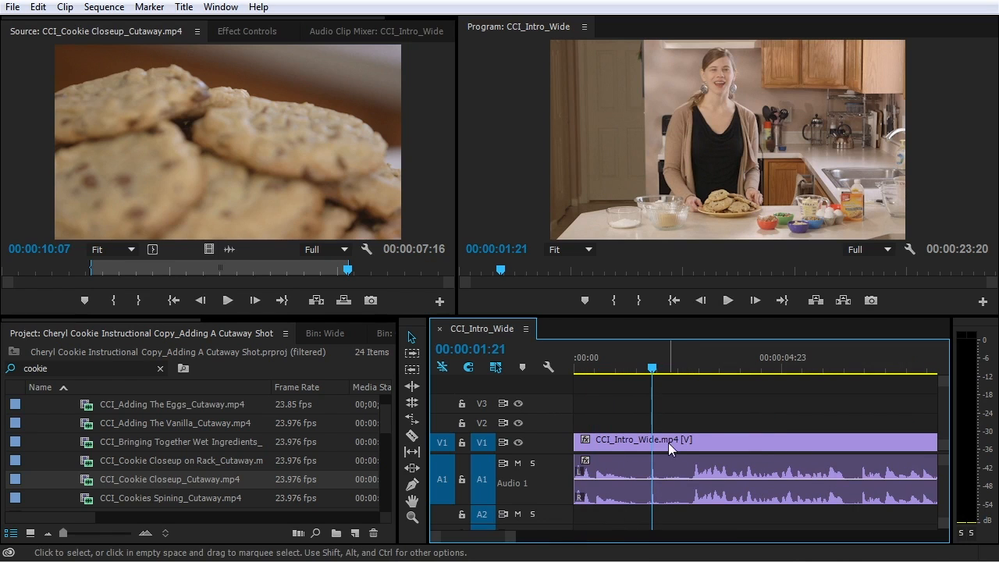
Ripple-trim 19 frames off the opening CCI_Intro_Wide clip's start and play from the beginning
{"action": "left_click", "coordinate": [632, 442]}
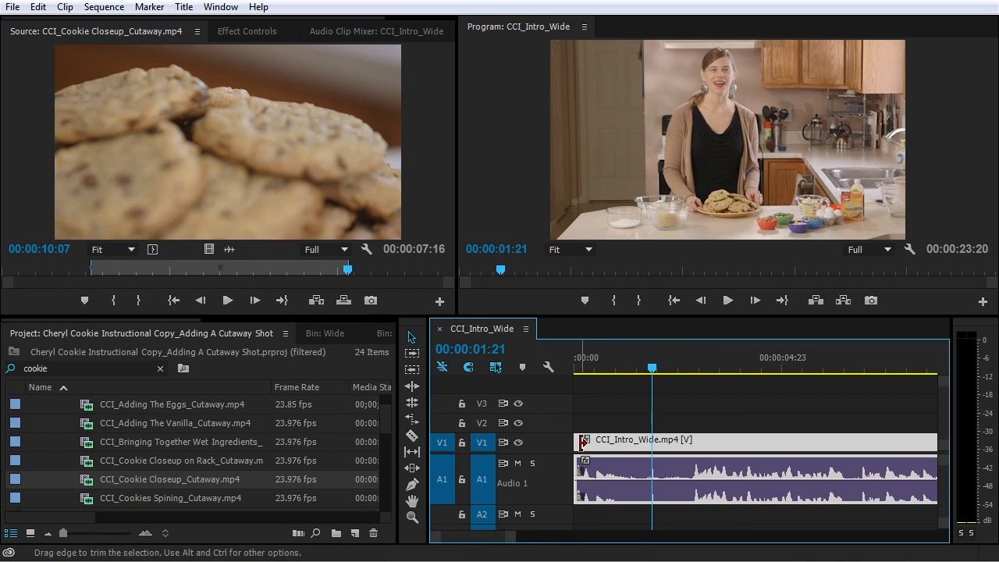
{"action": "left_click_drag", "start_coordinate": [582, 442], "coordinate": [669, 462]}
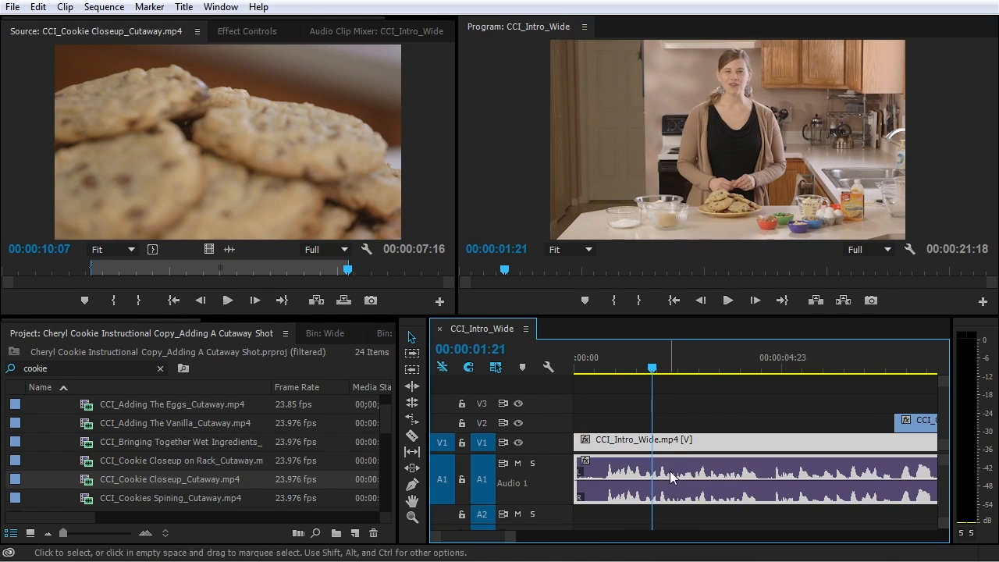
{"action": "key", "text": "Home"}
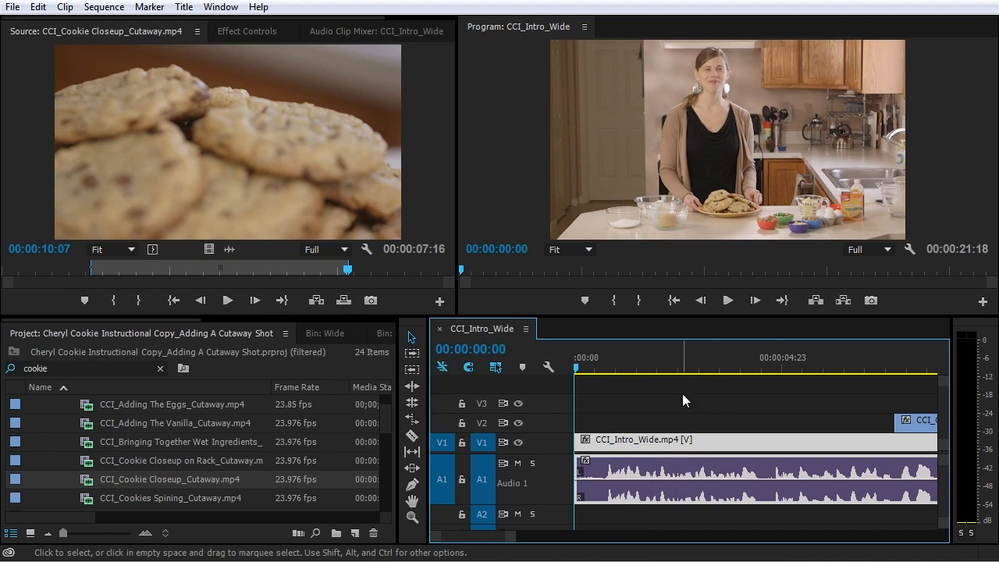
{"action": "left_click", "coordinate": [639, 409]}
{"action": "key", "text": "space"}
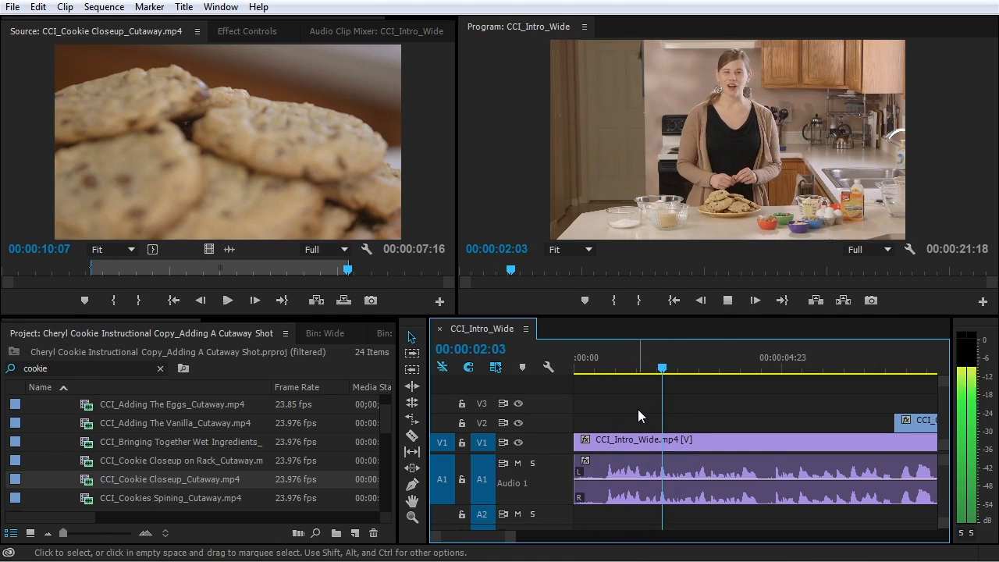
{"action": "key", "text": "space"}
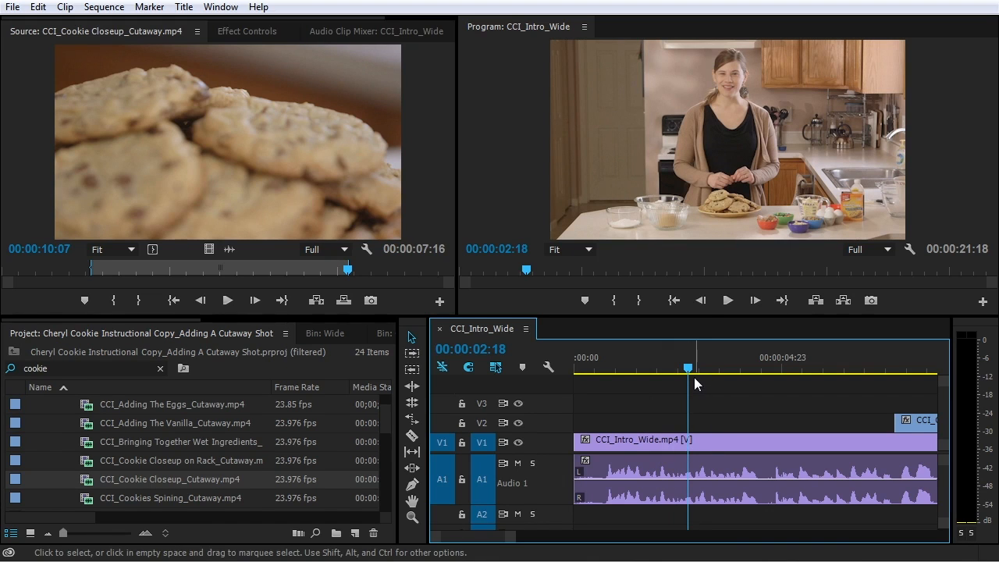
{"action": "key", "text": "Home"}
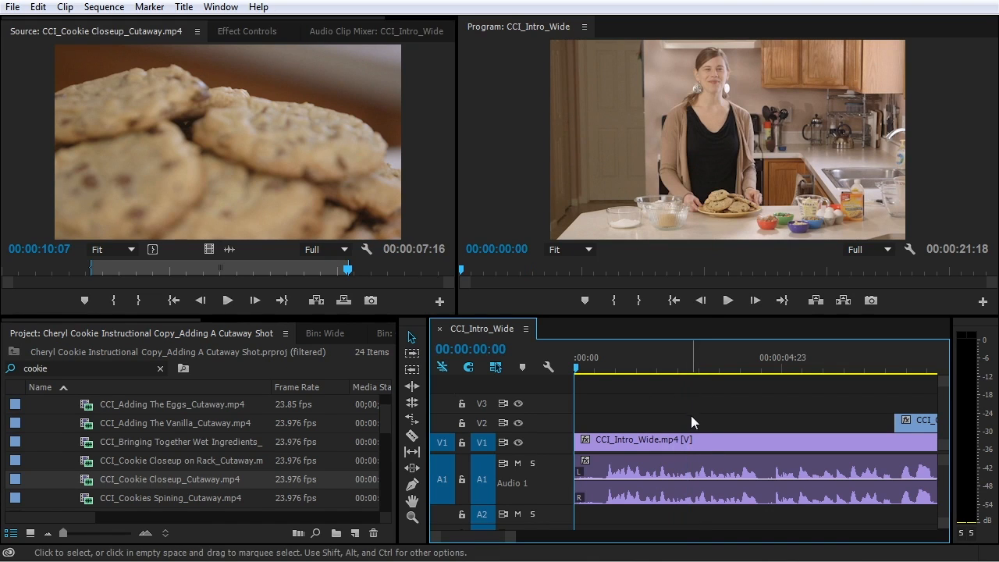
{"action": "key", "text": "space"}
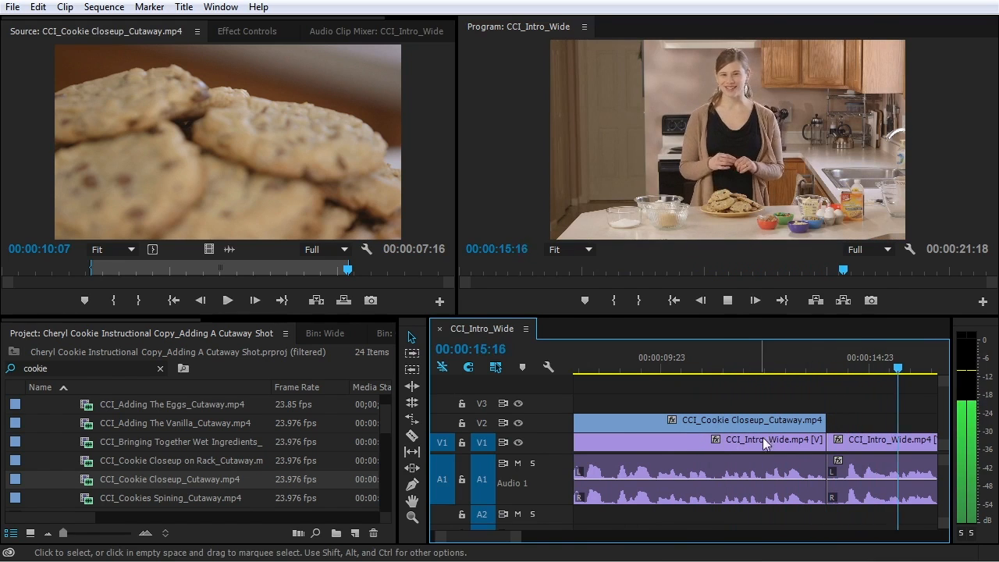
Scrub to the cutaway's end near 00:00:13:13 and trim it slightly shorter
{"action": "key", "text": "minus"}
{"action": "key", "text": "minus"}
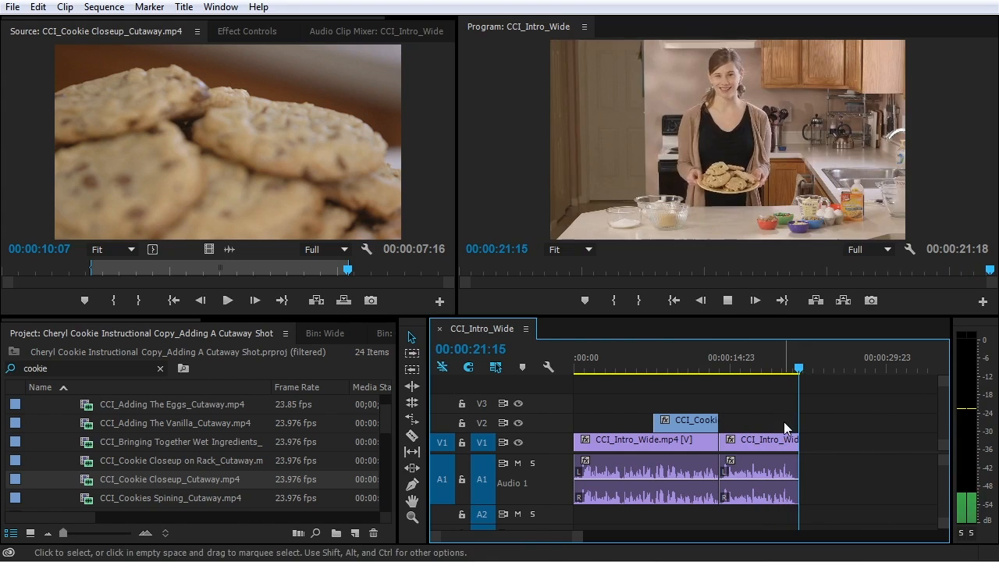
{"action": "left_click", "coordinate": [652, 367]}
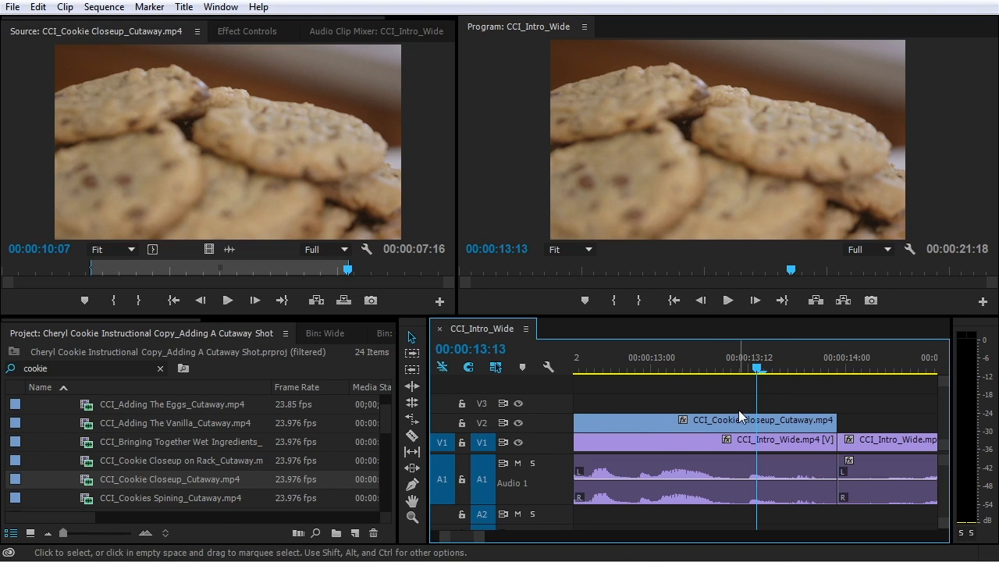
{"action": "left_click", "coordinate": [717, 367]}
{"action": "left_click_drag", "start_coordinate": [724, 363], "coordinate": [765, 381]}
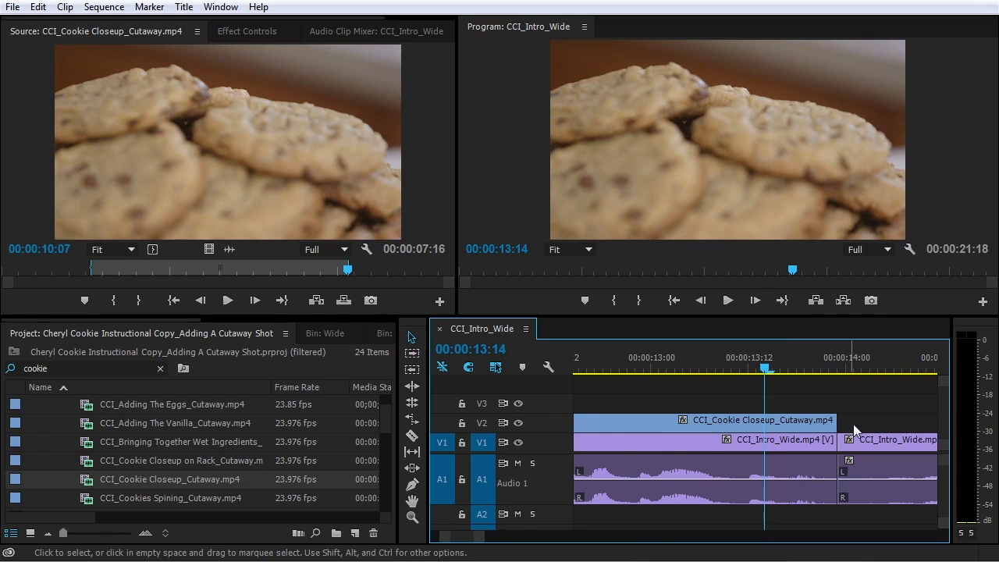
{"action": "left_click_drag", "start_coordinate": [842, 424], "coordinate": [799, 425]}
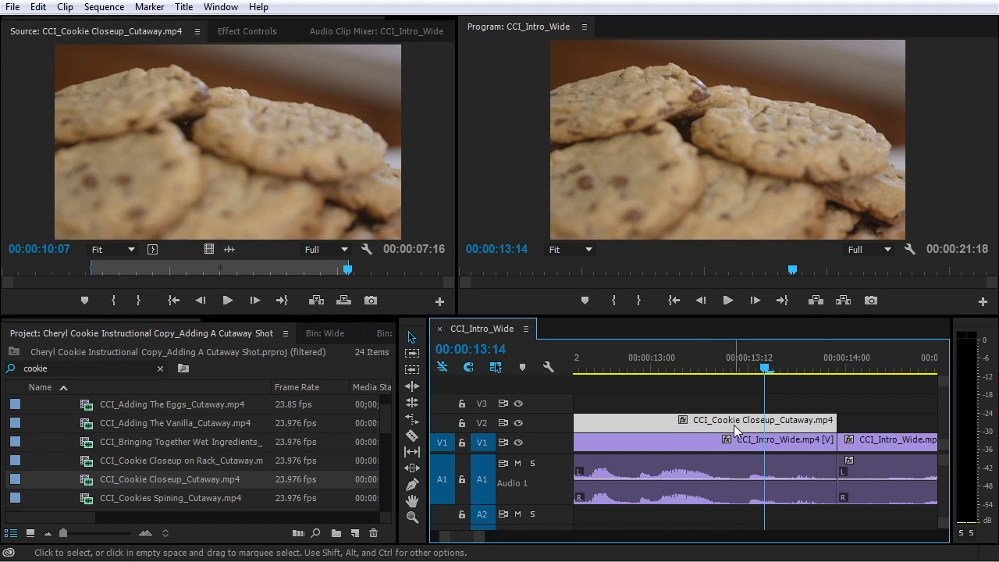
Toggle V2 targeting to compare edit-point jumps, leaving V2 targeted so jumps stop at 00:00:08:08
{"action": "left_click", "coordinate": [483, 424]}
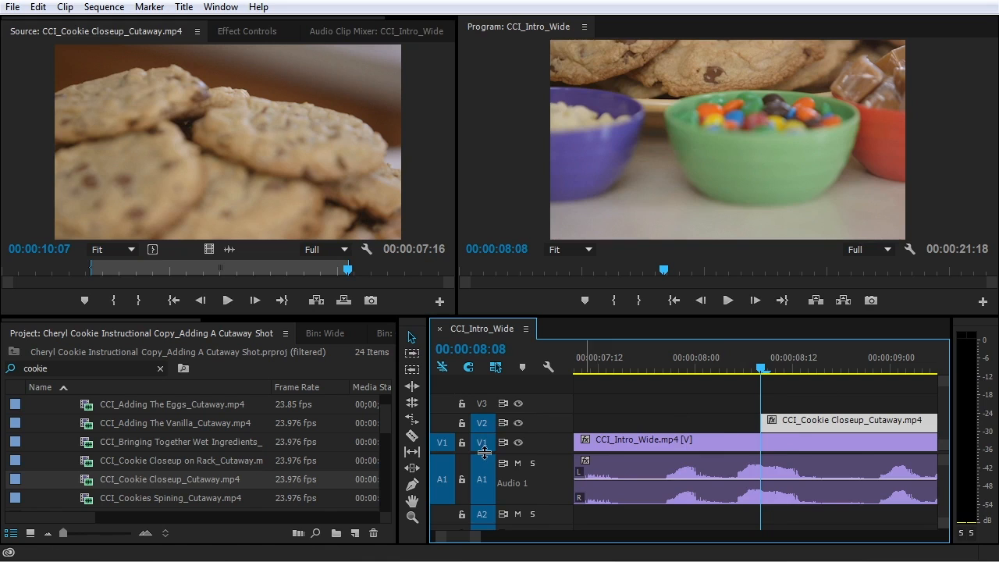
{"action": "key", "text": "Home"}
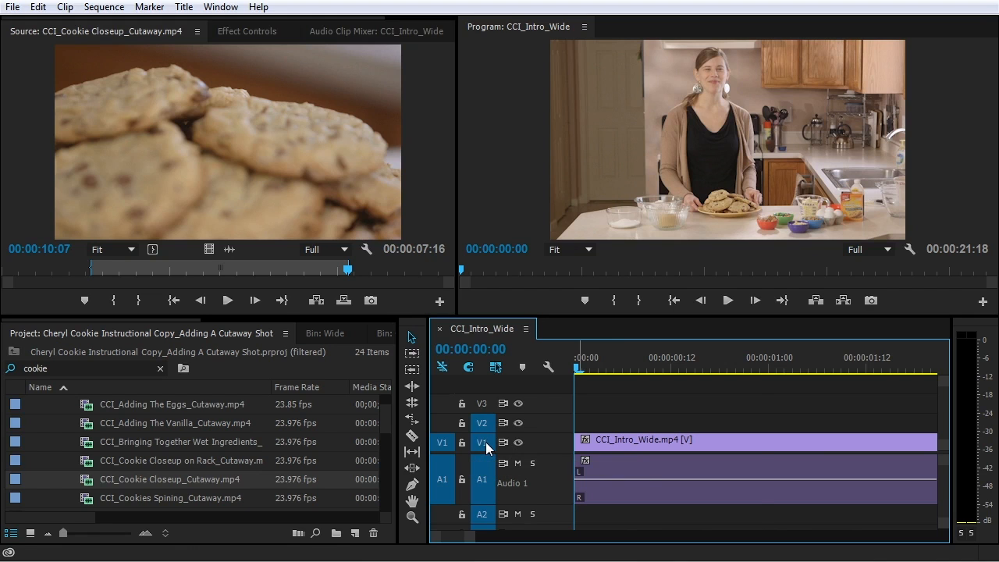
{"action": "key", "text": "Down"}
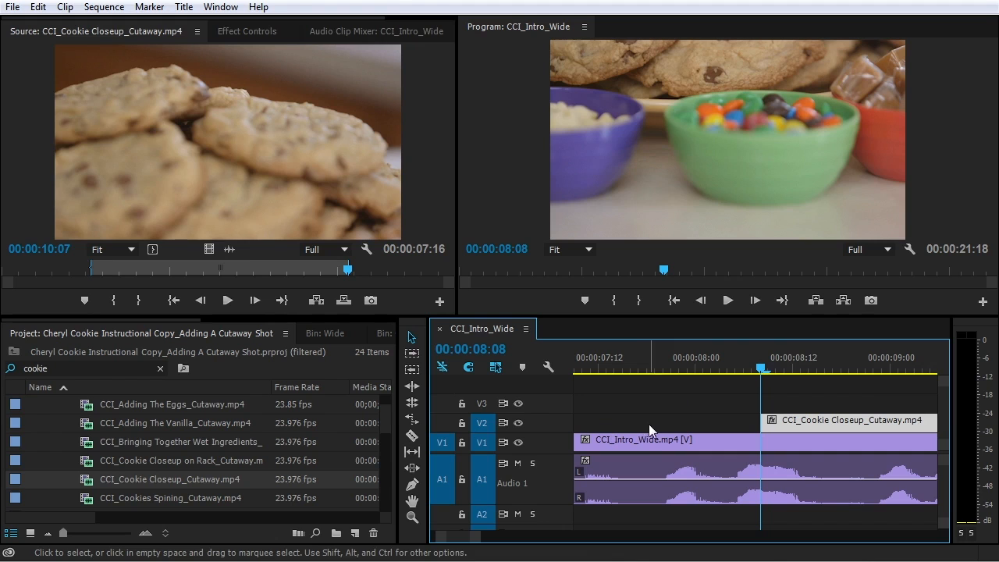
{"action": "key", "text": "Down"}
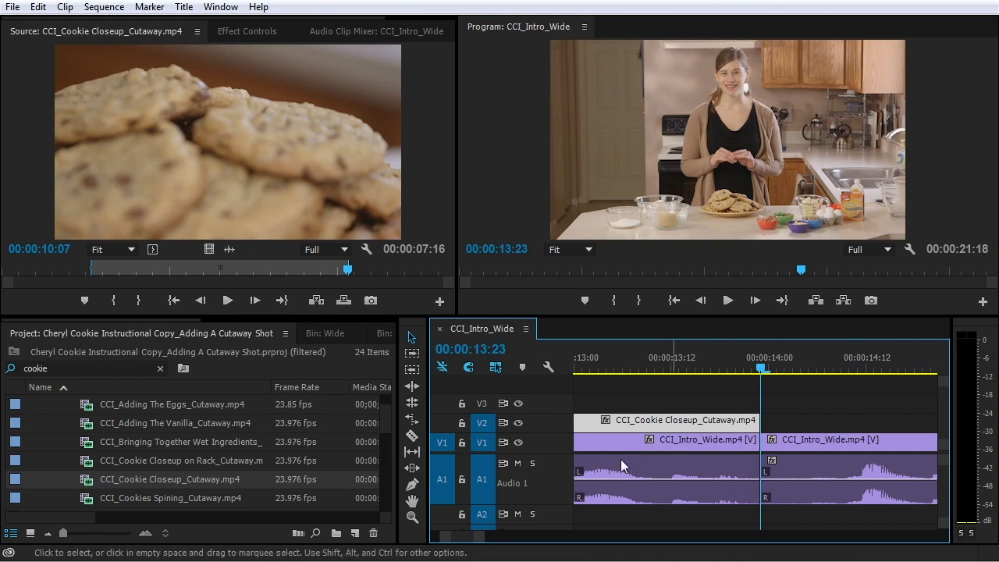
{"action": "left_click", "coordinate": [483, 425]}
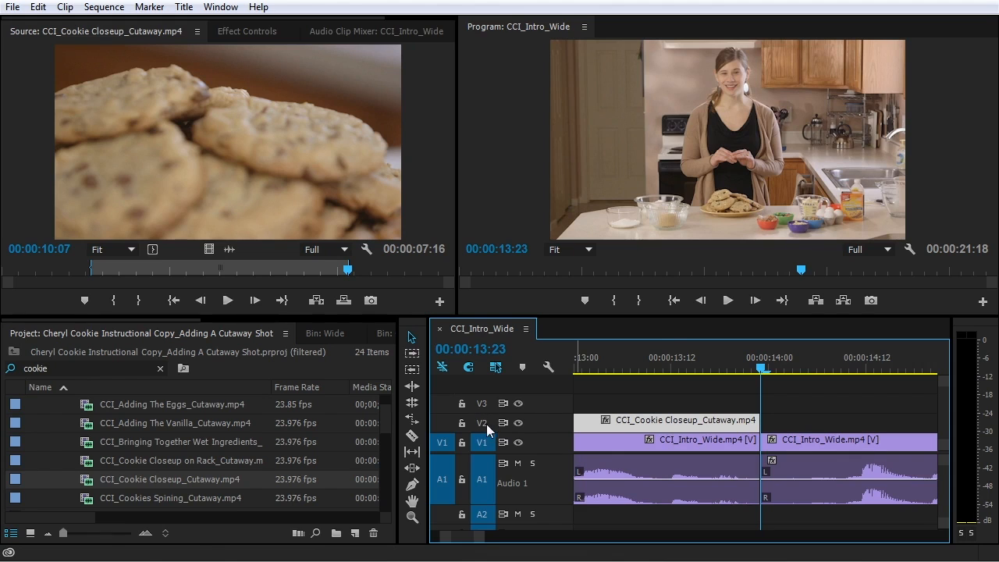
{"action": "key", "text": "Home"}
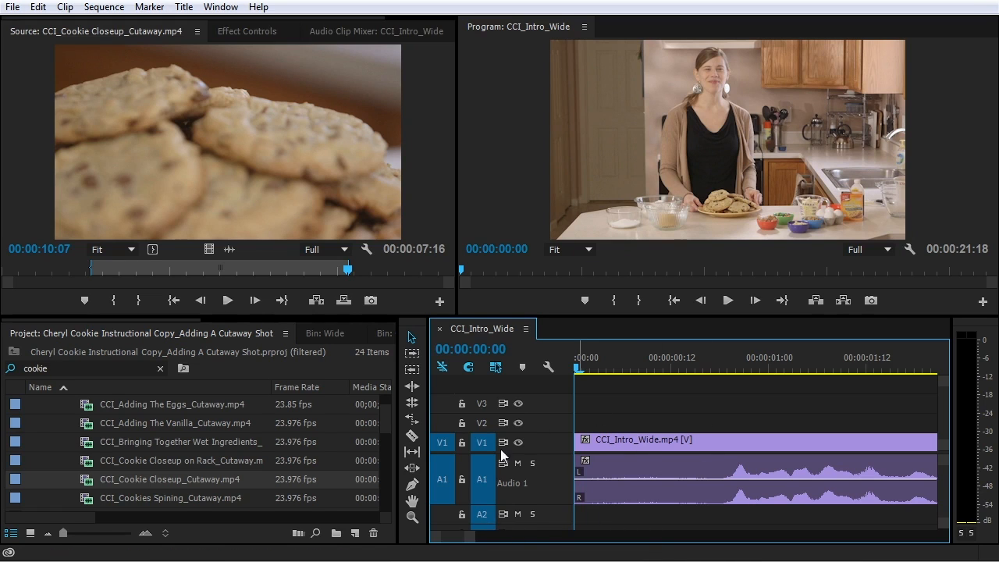
{"action": "left_click", "coordinate": [484, 425]}
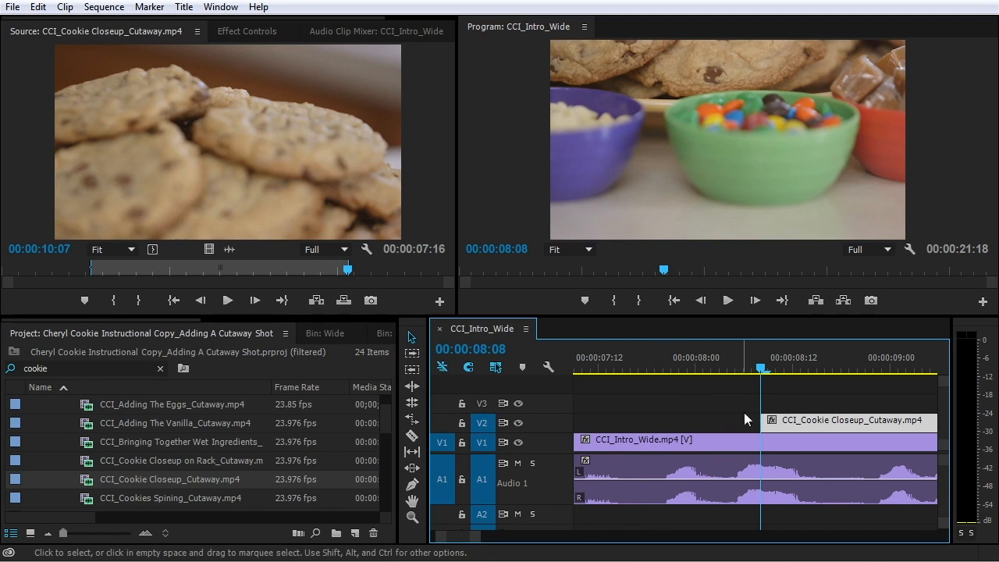
Extend the cutaway's start earlier and play back the section from about 00:00:07:11
{"action": "left_click_drag", "start_coordinate": [623, 365], "coordinate": [639, 366]}
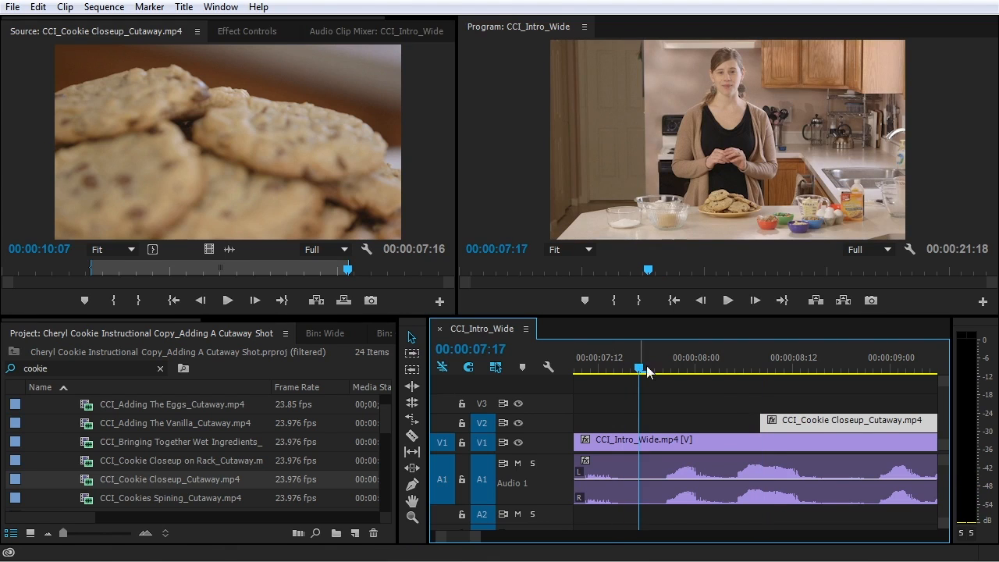
{"action": "left_click_drag", "start_coordinate": [762, 421], "coordinate": [644, 430]}
{"action": "left_click", "coordinate": [589, 367]}
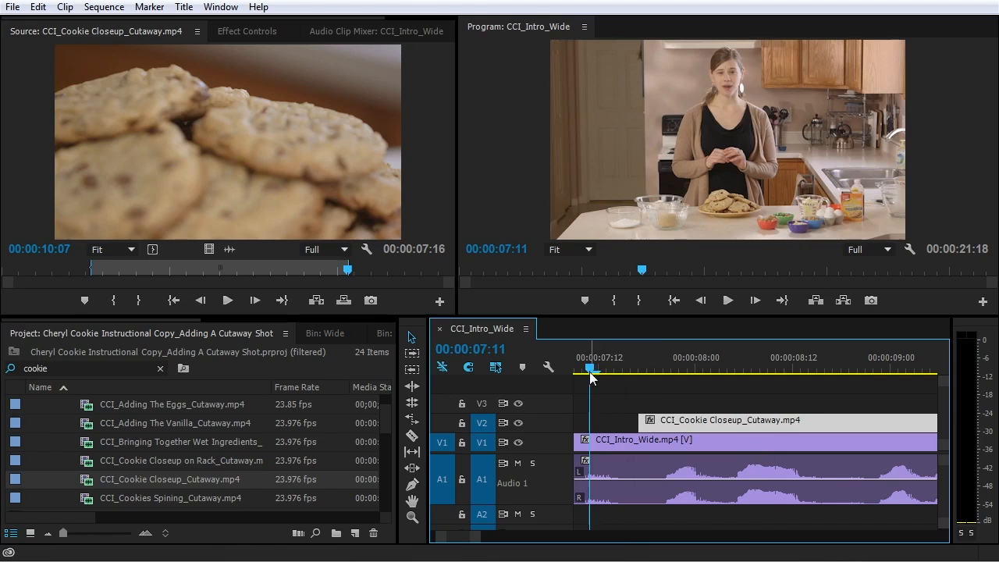
{"action": "key", "text": "space"}
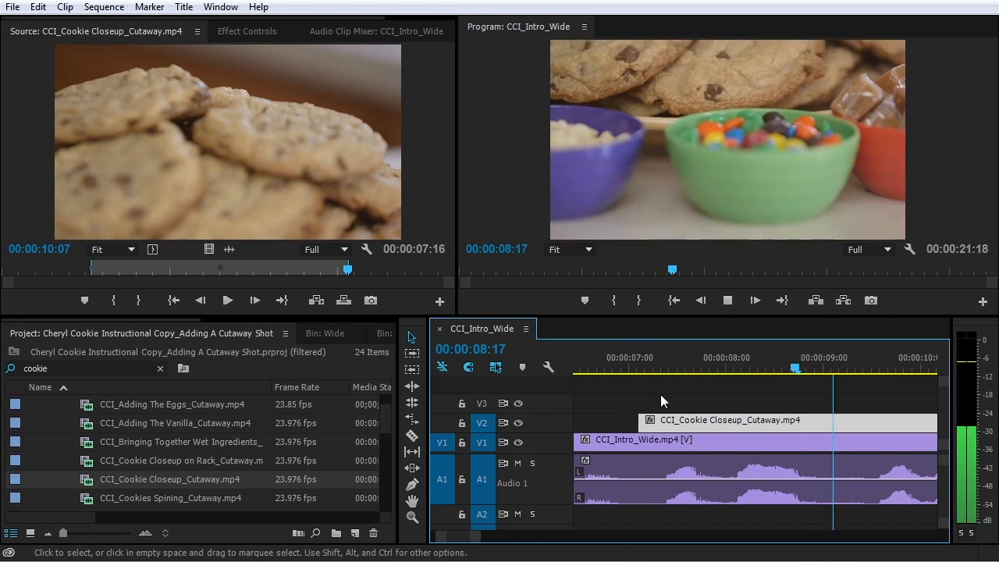
{"action": "key", "text": "minus"}
{"action": "key", "text": "minus"}
{"action": "key", "text": "minus"}
{"action": "key", "text": "equal"}
{"action": "key", "text": "equal"}
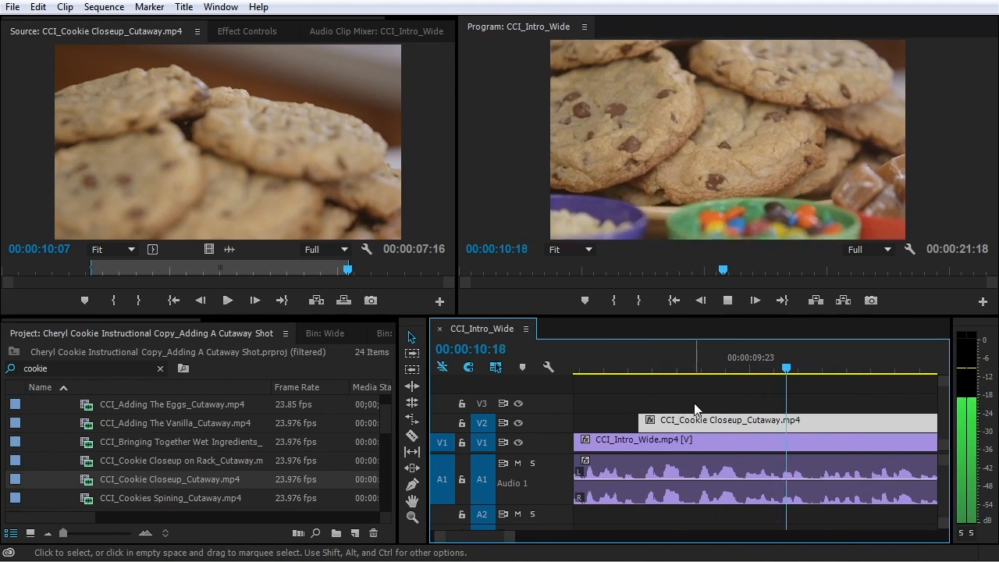
{"action": "key", "text": "minus"}
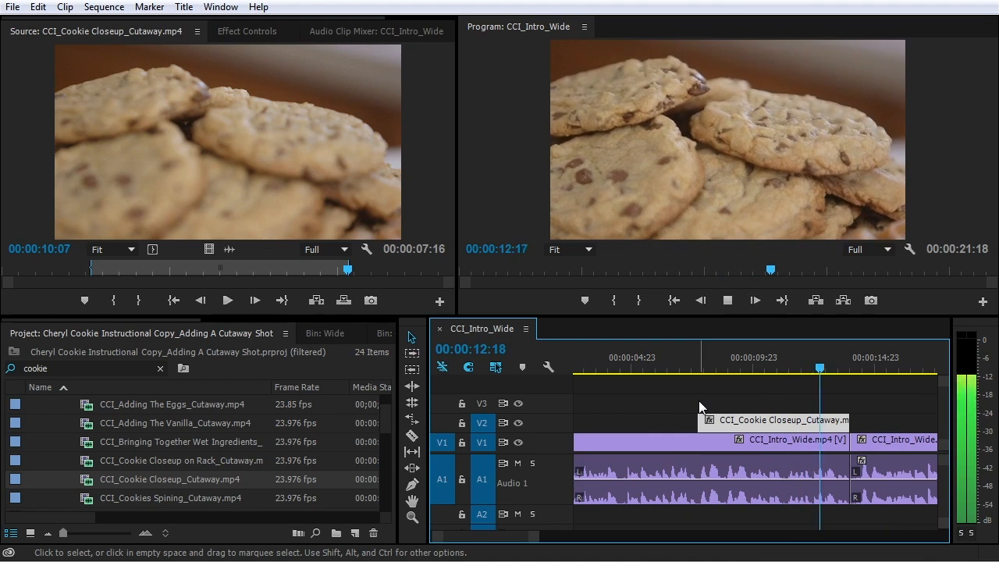
{"action": "key", "text": "space"}
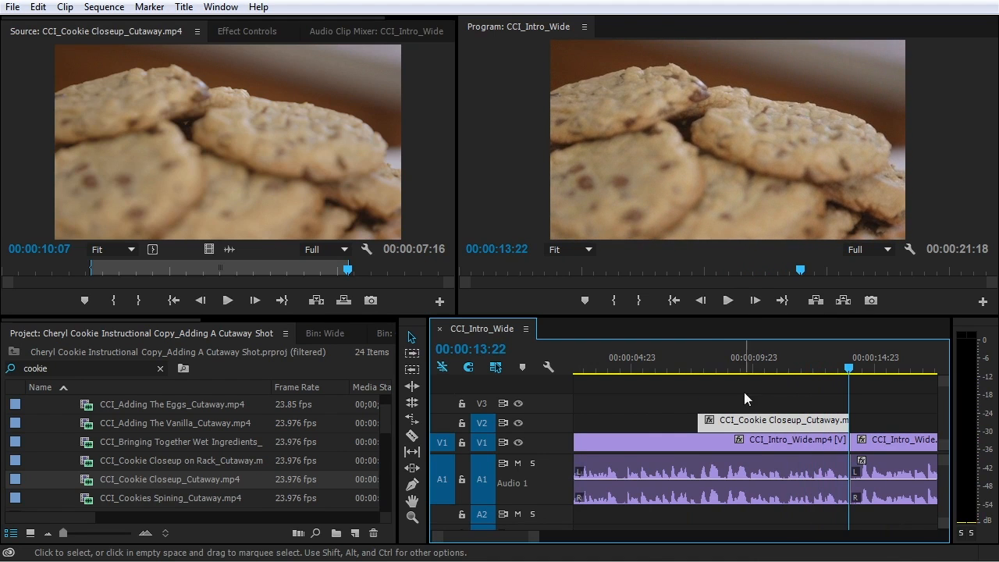
Trim the cutaway's head nine frames later, shortening it to 00:00:05:21
{"action": "left_click", "coordinate": [700, 367]}
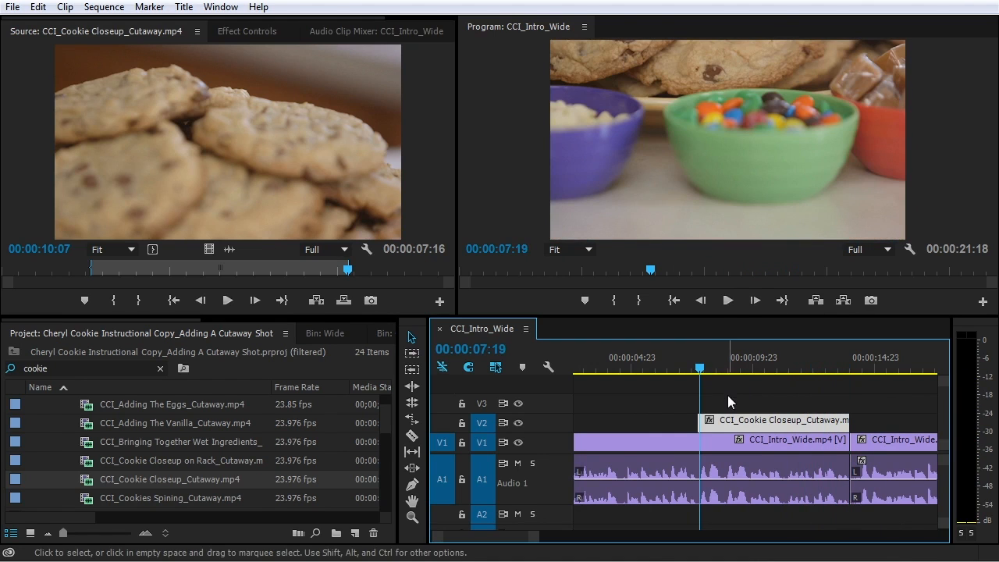
{"action": "key", "text": "="}
{"action": "key", "text": "="}
{"action": "key", "text": "="}
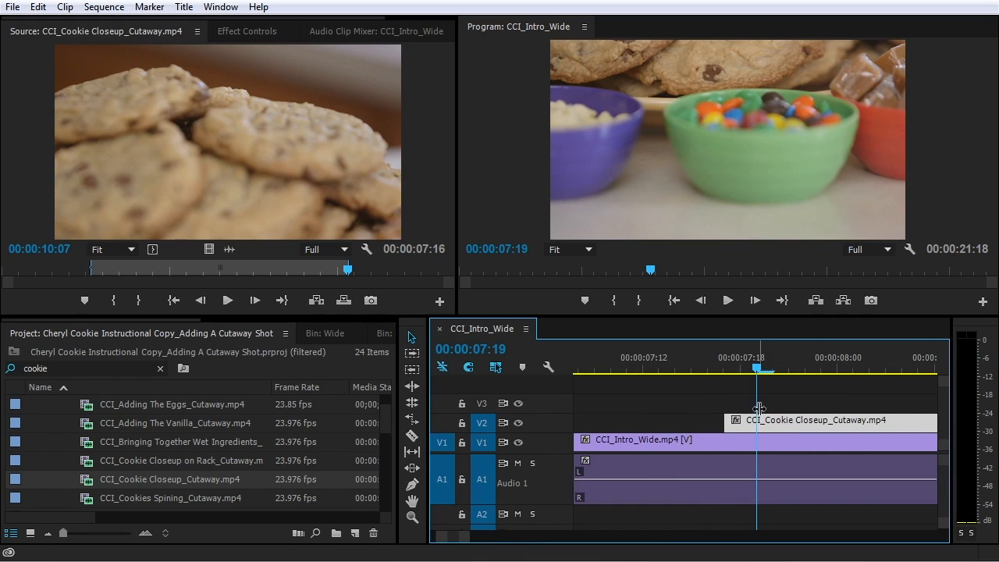
{"action": "left_click_drag", "start_coordinate": [745, 422], "coordinate": [821, 422]}
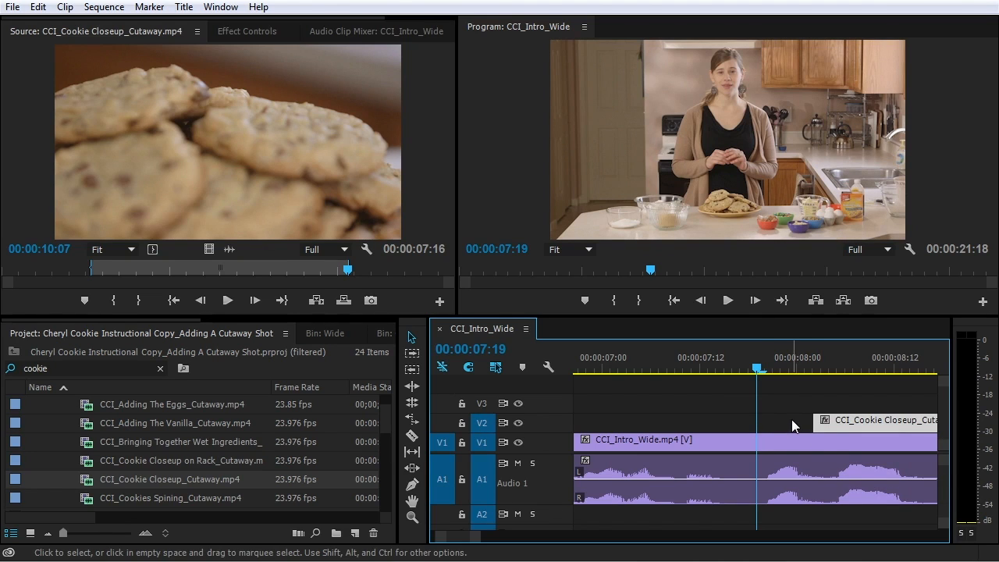
Rate-stretch the cutaway's start back to the playhead at 00:00:07:19, slowing it to 94%
{"action": "left_click", "coordinate": [412, 420]}
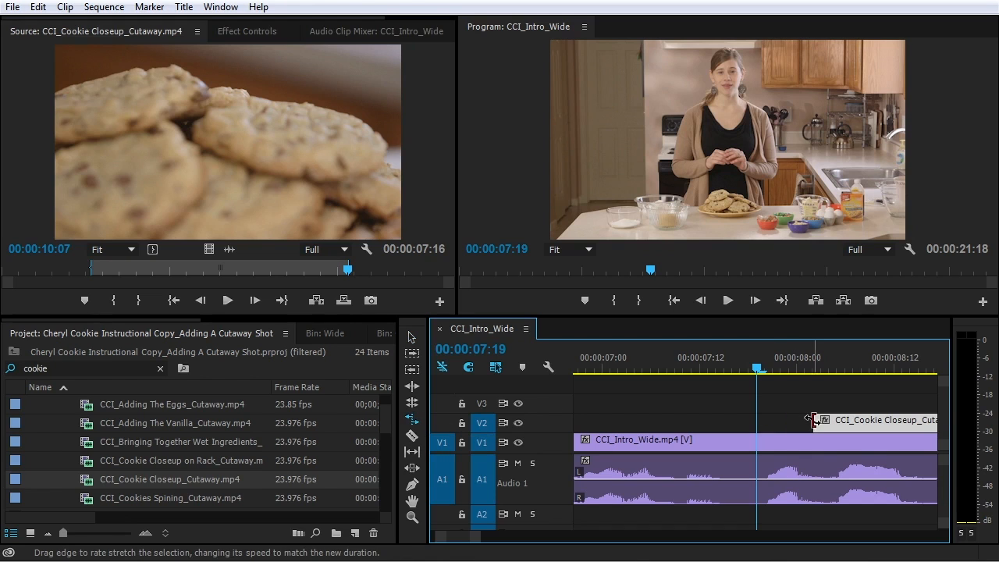
{"action": "left_click_drag", "start_coordinate": [815, 420], "coordinate": [742, 424]}
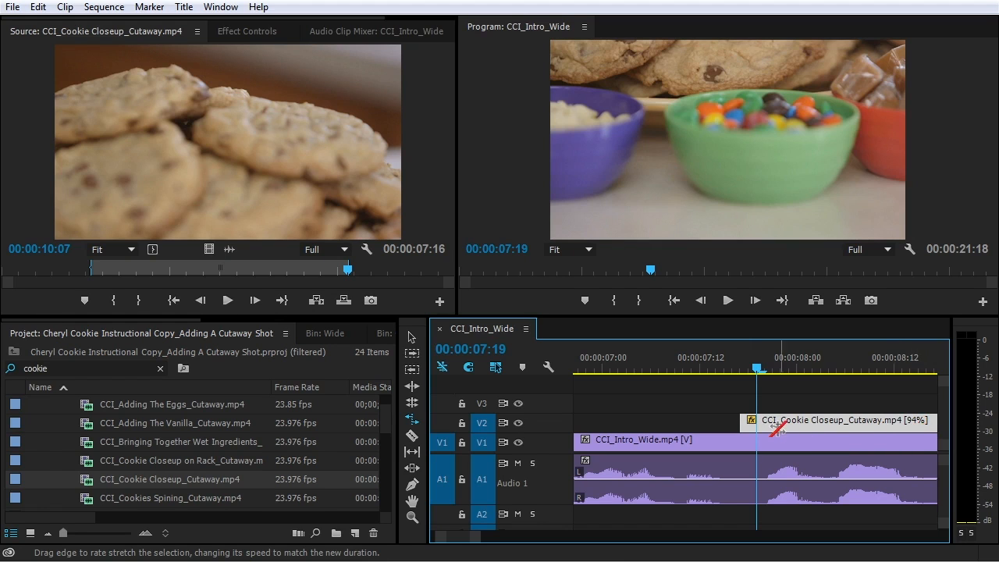
{"action": "left_click", "coordinate": [789, 391]}
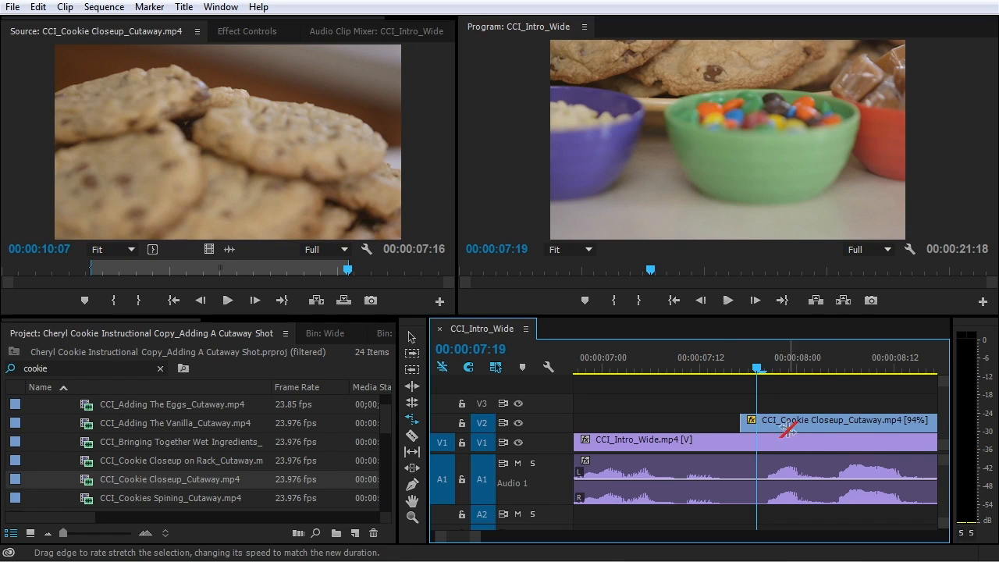
Play back the stretched cutaway from 00:00:06:20, then return to the Selection tool
{"action": "left_click_drag", "start_coordinate": [760, 371], "coordinate": [747, 371]}
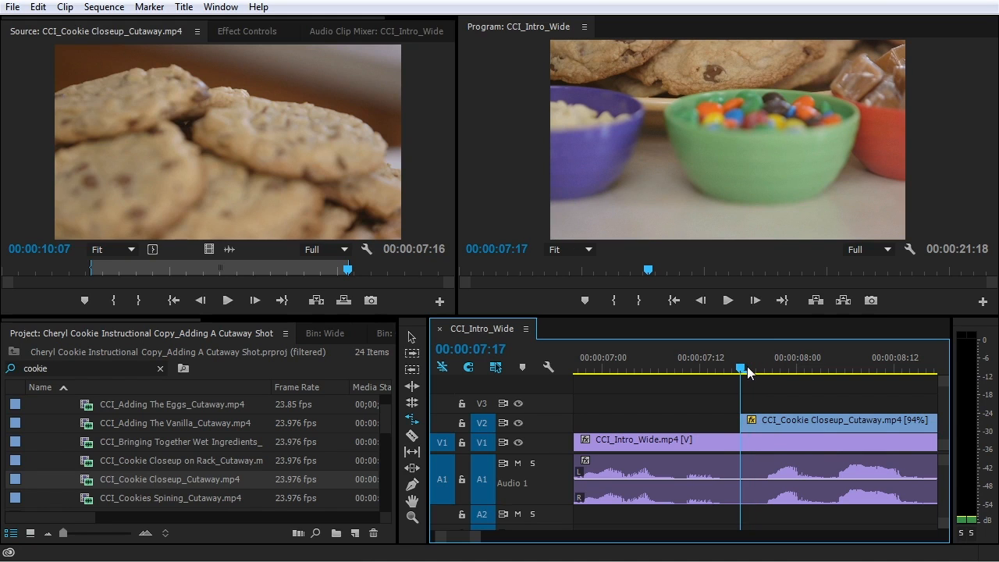
{"action": "left_click_drag", "start_coordinate": [748, 371], "coordinate": [578, 366]}
{"action": "key", "text": "space"}
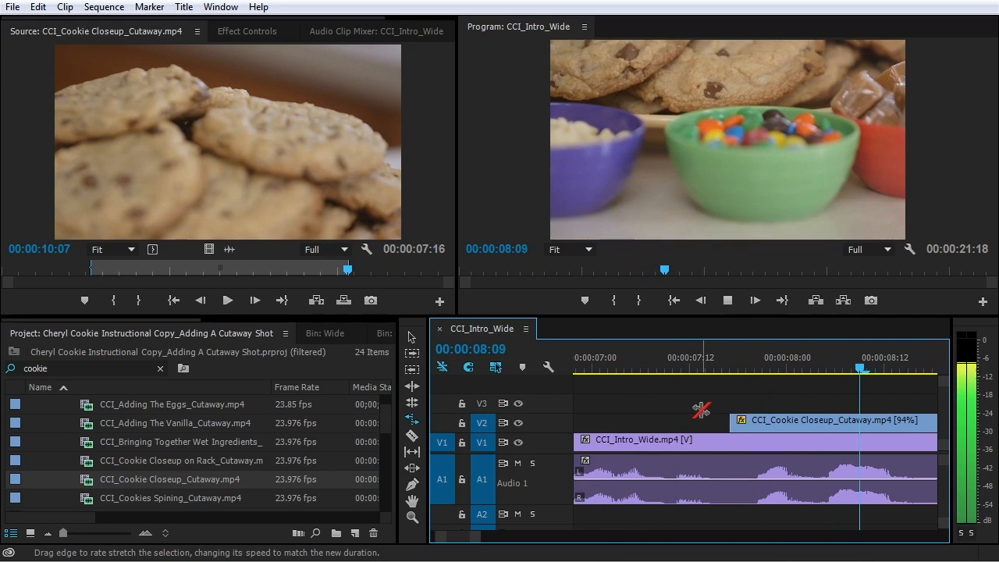
{"action": "key", "text": "minus"}
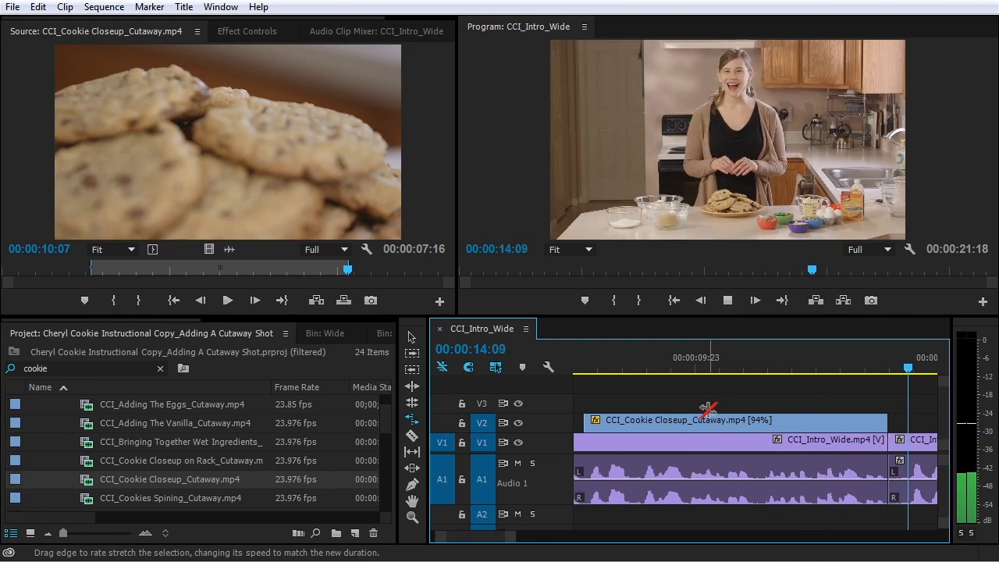
{"action": "key", "text": "minus"}
{"action": "key", "text": "space"}
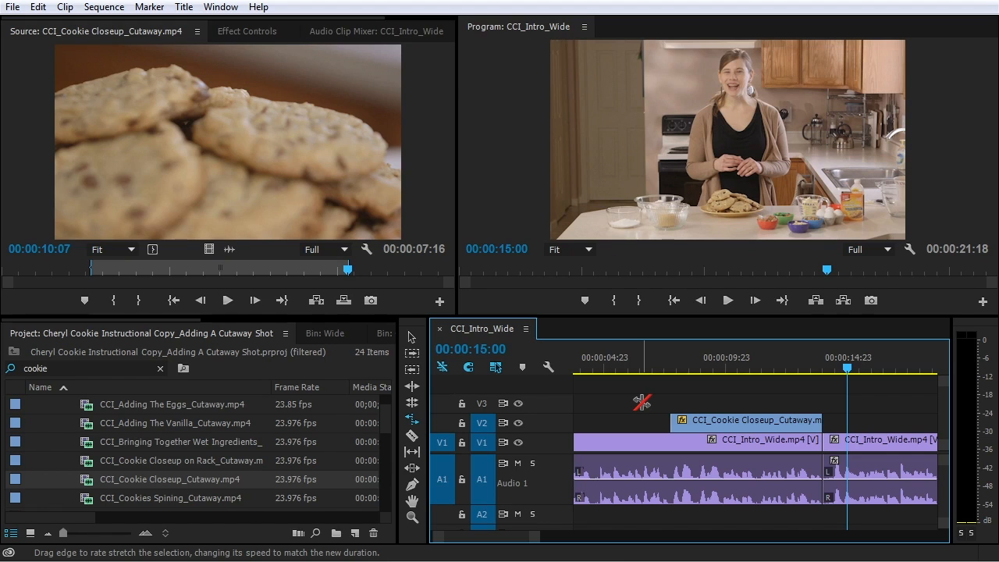
{"action": "key", "text": "v"}
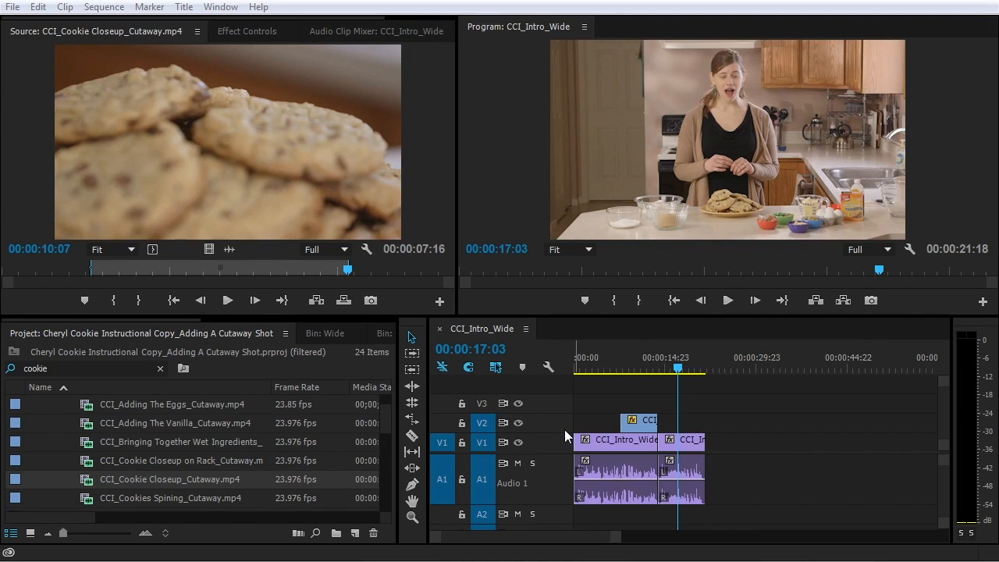
Focus the timeline, then switch over to the shot list document
{"action": "left_click", "coordinate": [565, 429]}
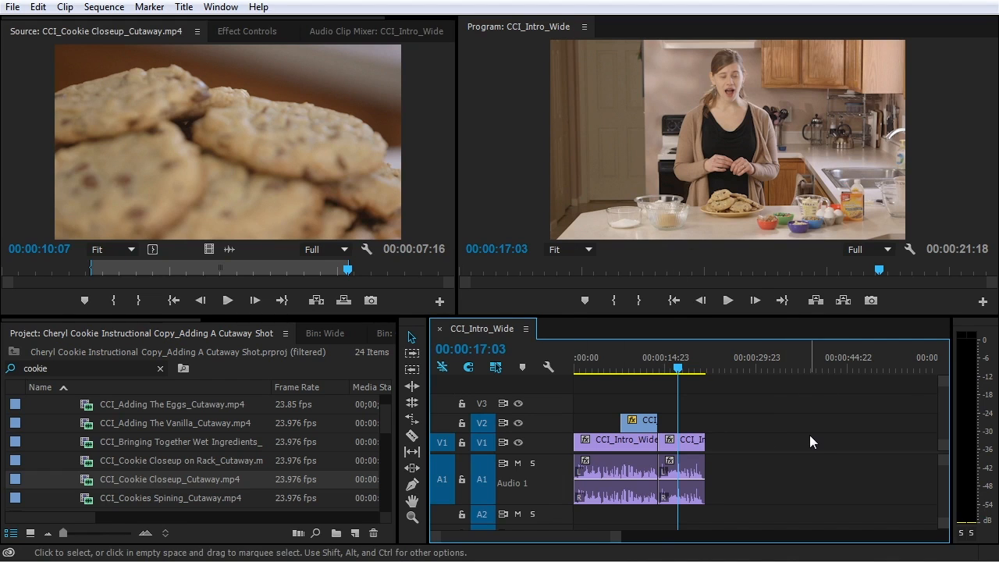
{"action": "key", "text": "alt+Tab"}
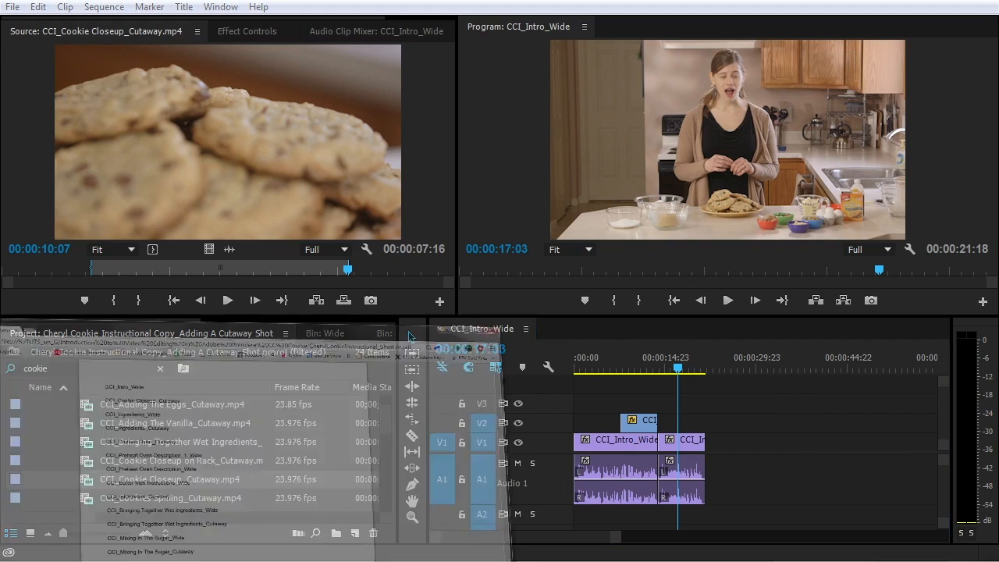
Highlight the CCI_Ingredients_Wide and CCI_Ingredients_Cutaway lines in the shot list
{"action": "left_click_drag", "start_coordinate": [309, 107], "coordinate": [438, 138]}
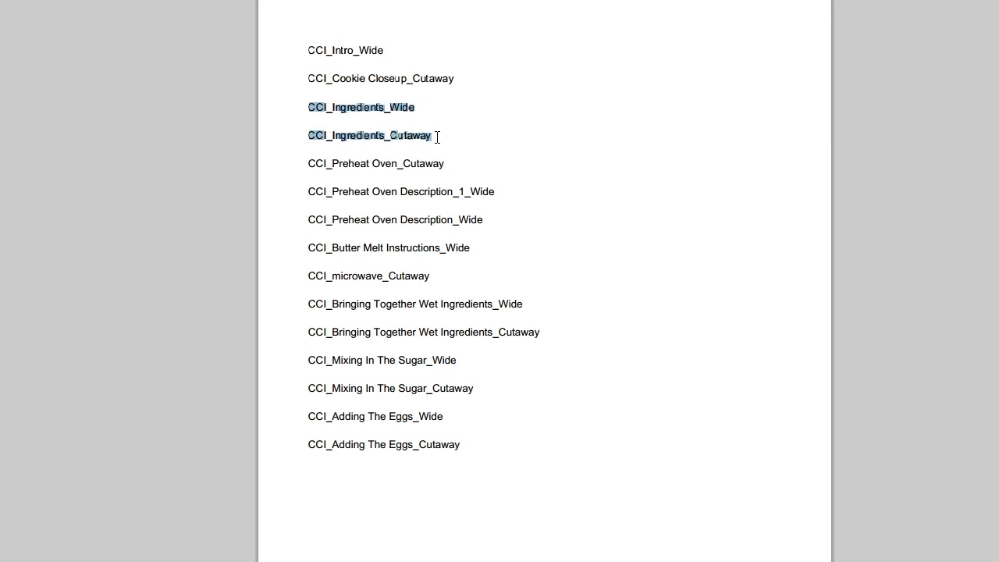
{"action": "left_click", "coordinate": [295, 126]}
{"action": "left_click_drag", "start_coordinate": [307, 105], "coordinate": [449, 108]}
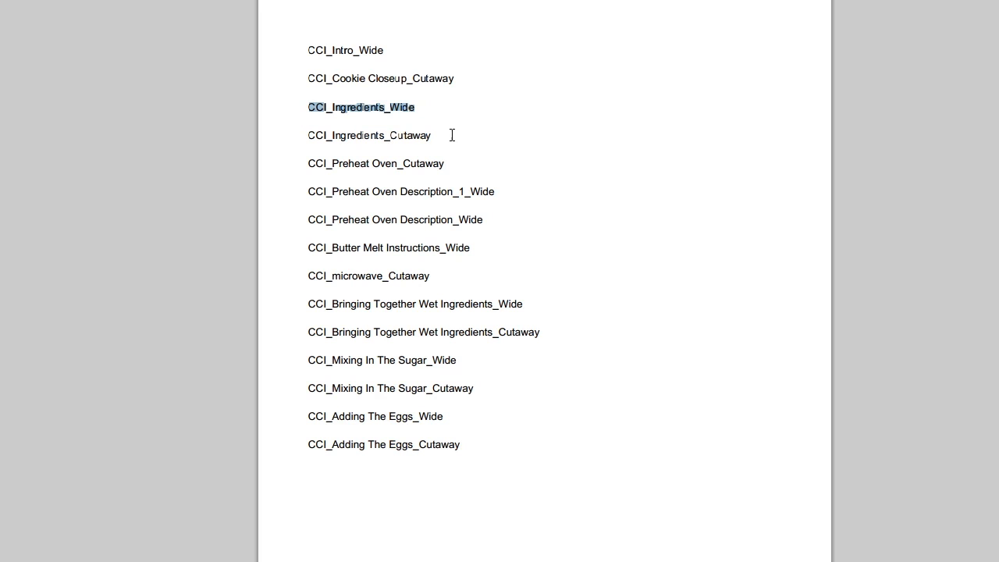
{"action": "left_click_drag", "start_coordinate": [444, 148], "coordinate": [489, 144]}
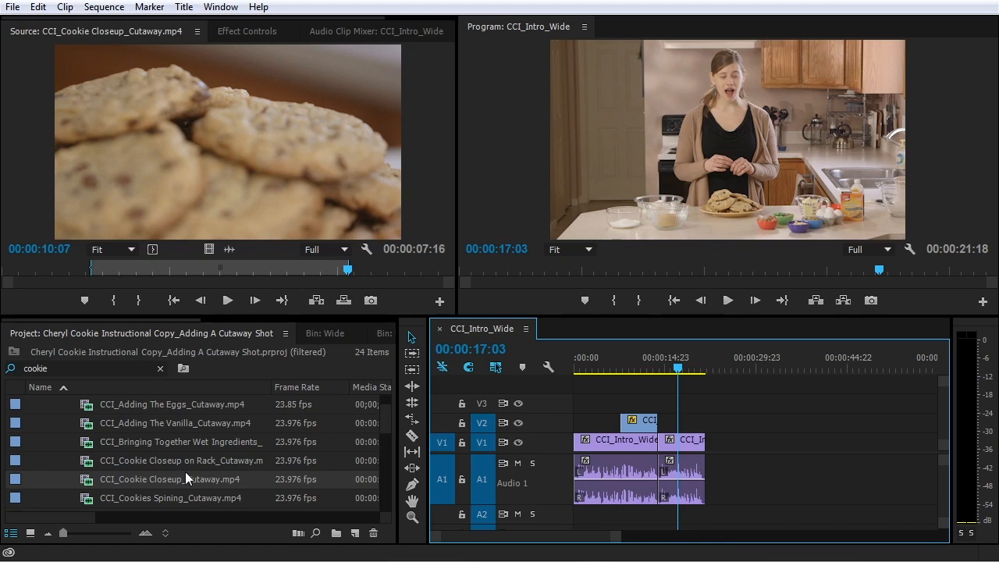
Load CCI_Ingredients_Wide.mp4 from the Project panel into the Source monitor
{"action": "scroll", "coordinate": [178, 471], "scroll_direction": "up", "scroll_amount": 1}
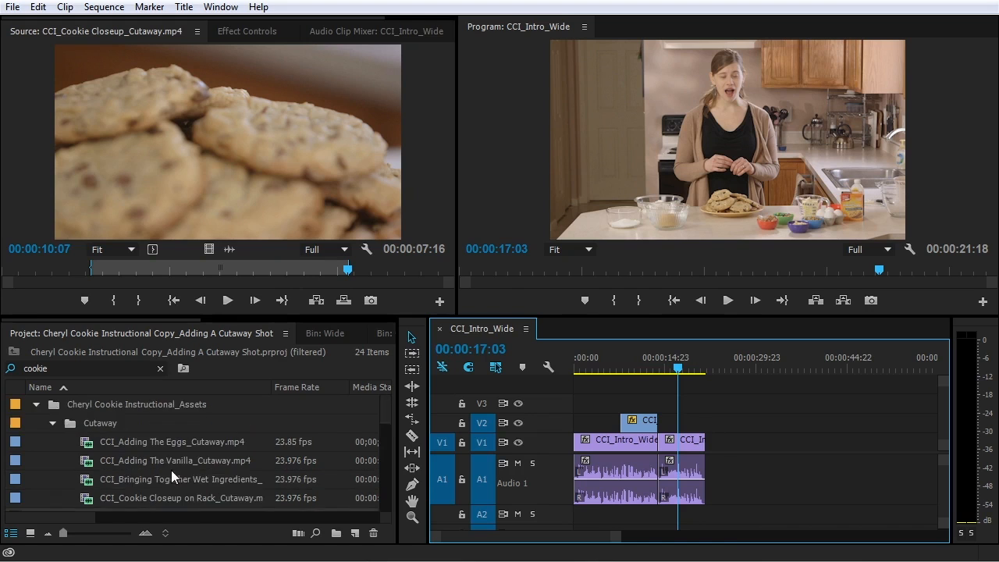
{"action": "scroll", "coordinate": [132, 468], "scroll_direction": "down", "scroll_amount": 3}
{"action": "scroll", "coordinate": [141, 460], "scroll_direction": "down", "scroll_amount": 1}
{"action": "scroll", "coordinate": [137, 460], "scroll_direction": "down", "scroll_amount": 1}
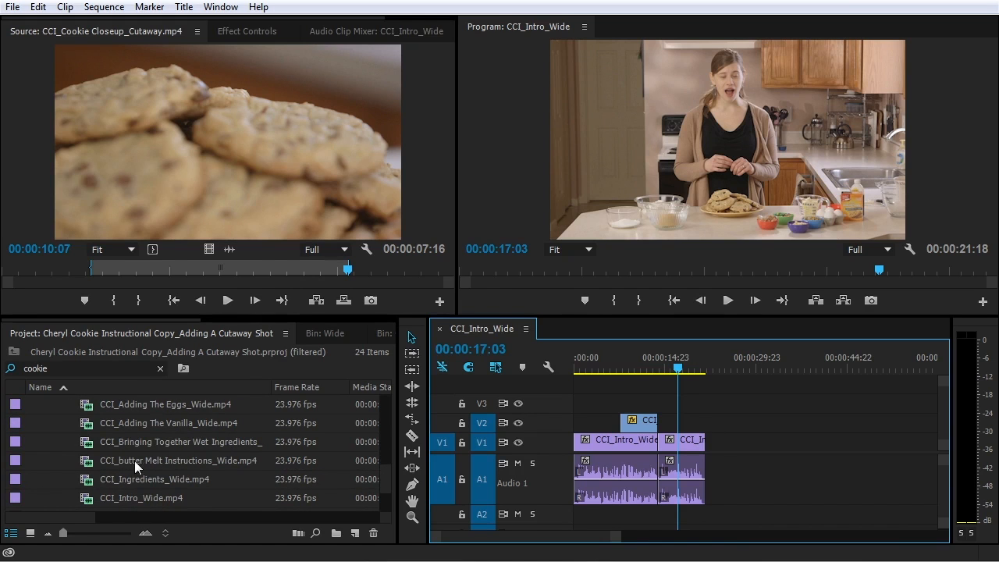
{"action": "left_click", "coordinate": [101, 477]}
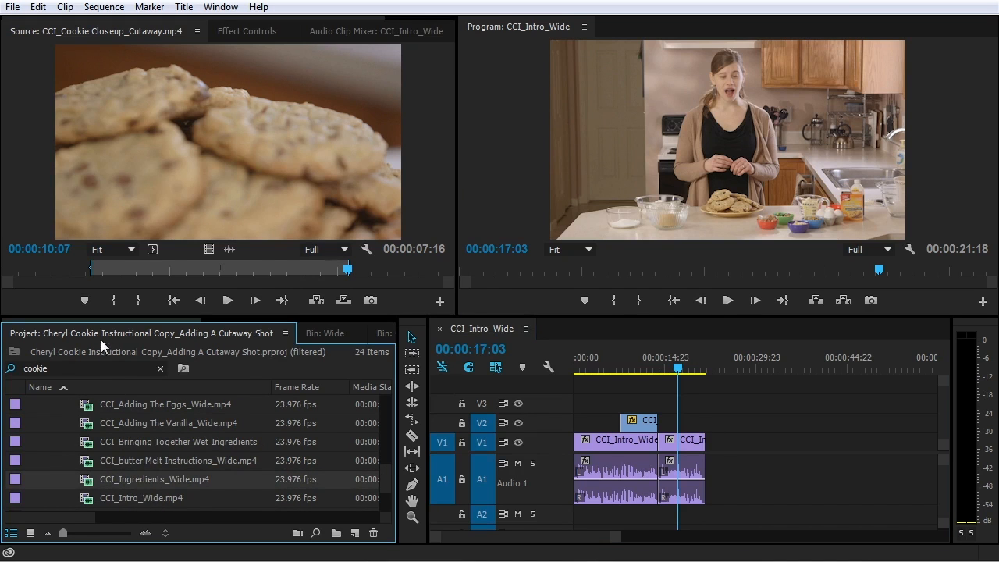
{"action": "left_click_drag", "start_coordinate": [101, 339], "coordinate": [62, 247]}
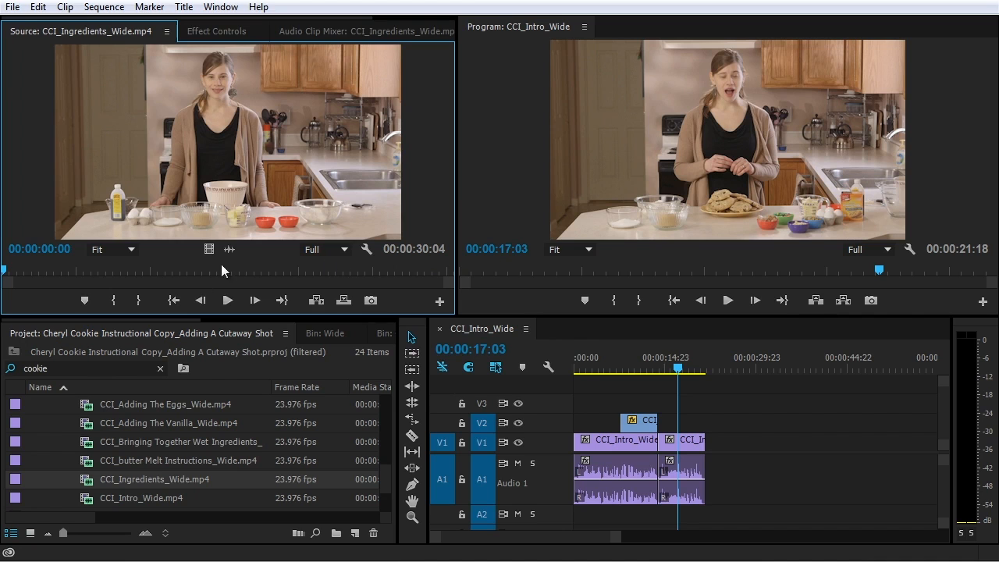
Mark In near 3 seconds and Out at 28:21, then place the clip after the intro clips
{"action": "key", "text": "space"}
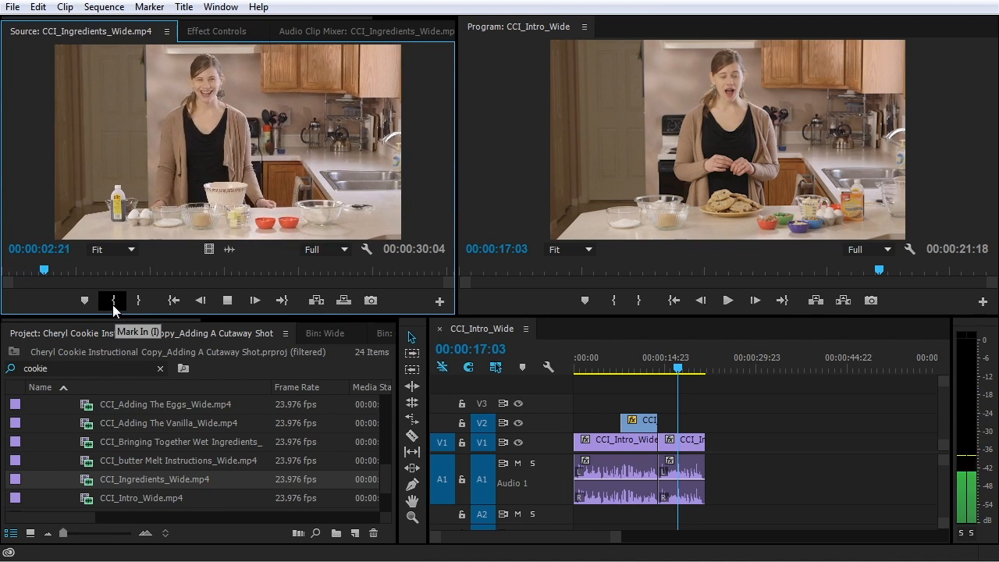
{"action": "left_click", "coordinate": [114, 307]}
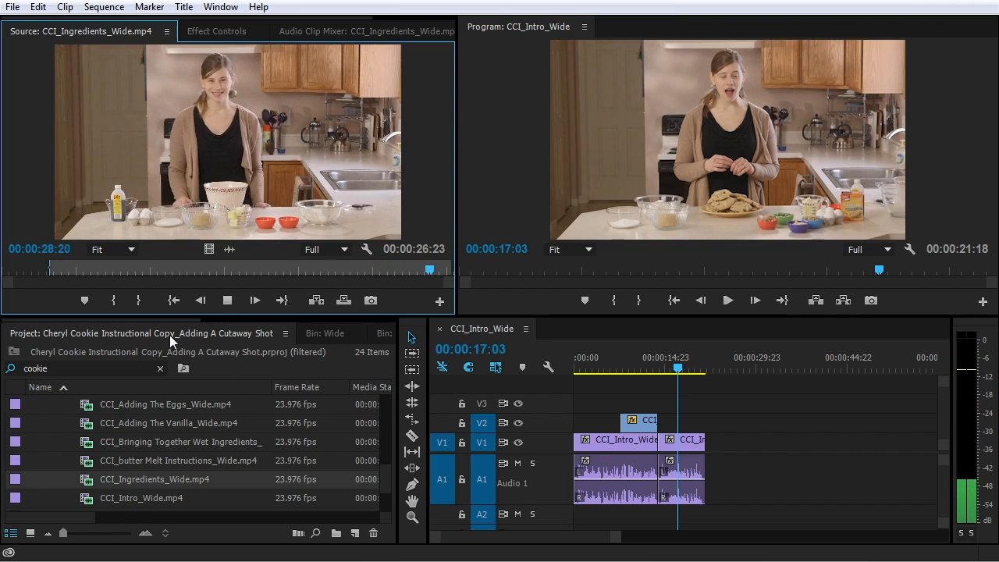
{"action": "key", "text": "space"}
{"action": "left_click", "coordinate": [141, 302]}
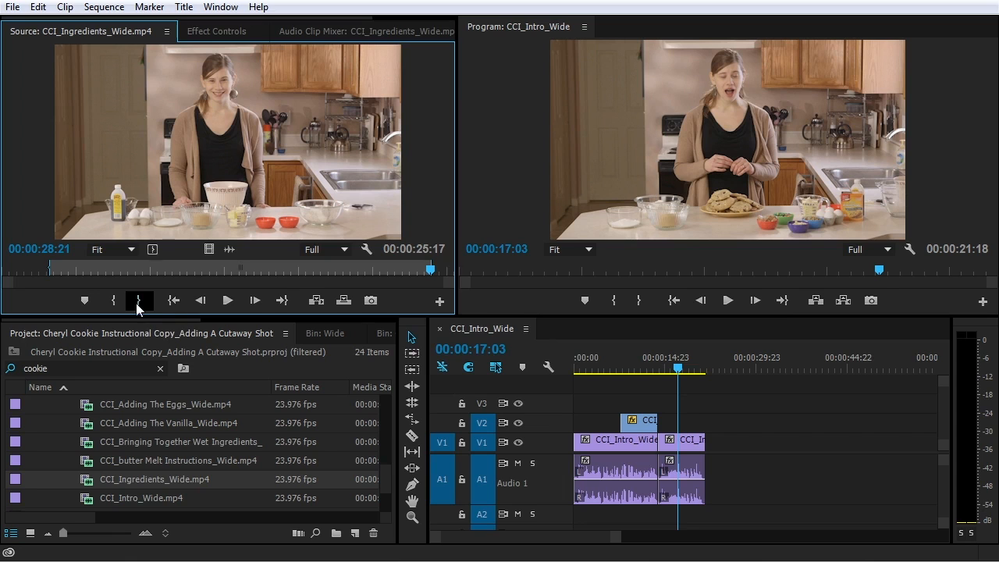
{"action": "left_click_drag", "start_coordinate": [203, 176], "coordinate": [711, 480]}
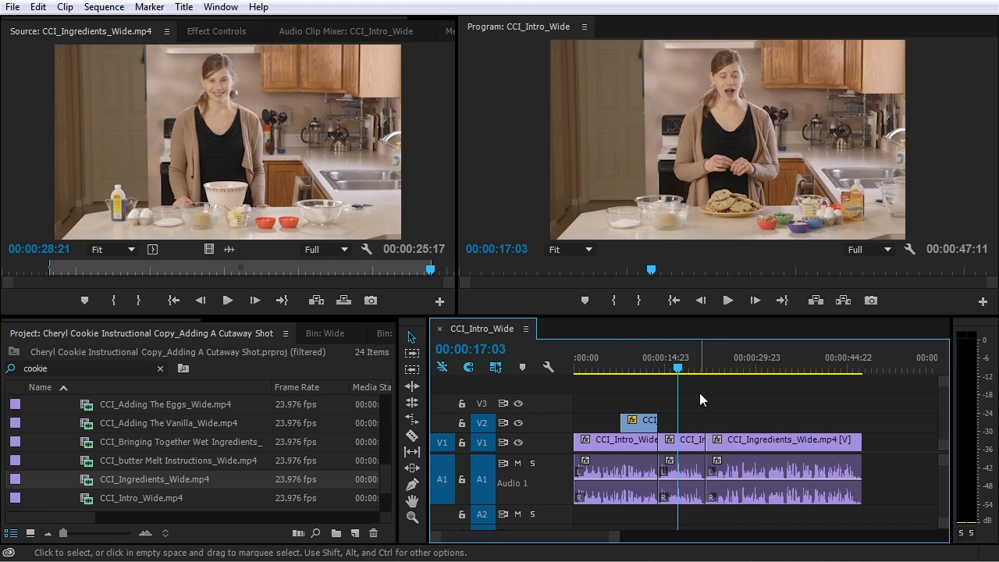
Review the cut into CCI_Ingredients_Wide around 21:12, then scroll the Project panel to the cutaways
{"action": "key", "text": "space"}
{"action": "key", "text": "equal"}
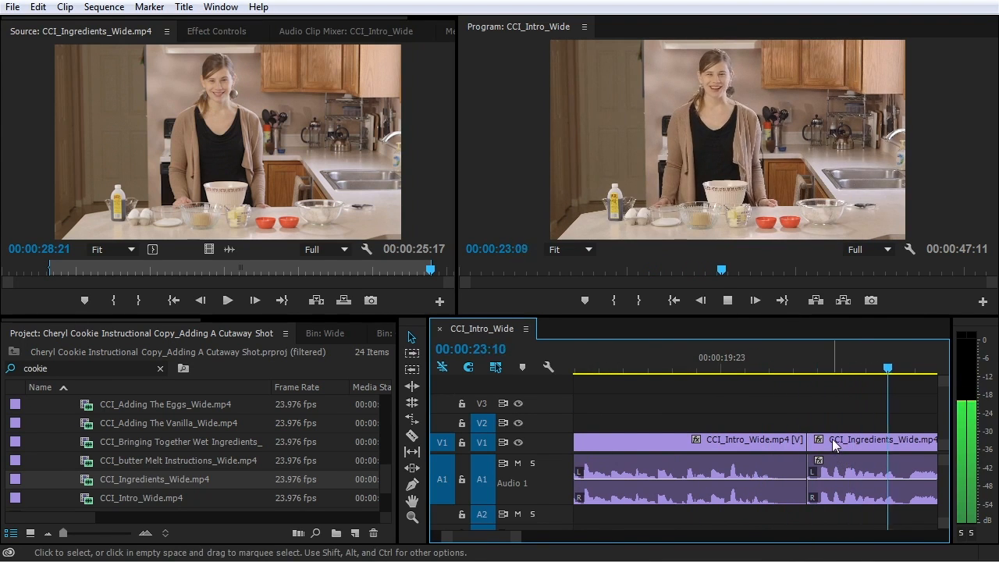
{"action": "key", "text": "space"}
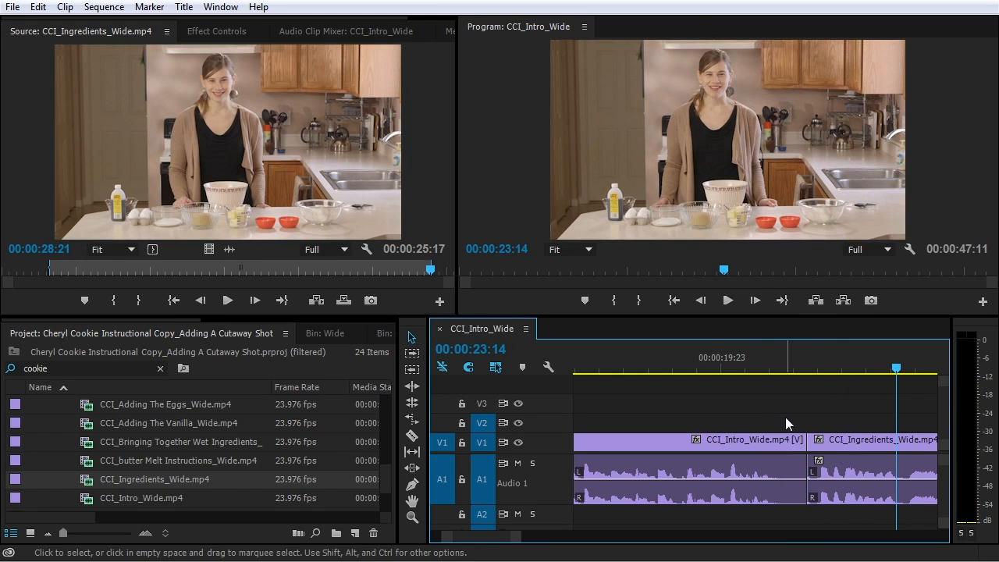
{"action": "key", "text": "minus"}
{"action": "key", "text": "minus"}
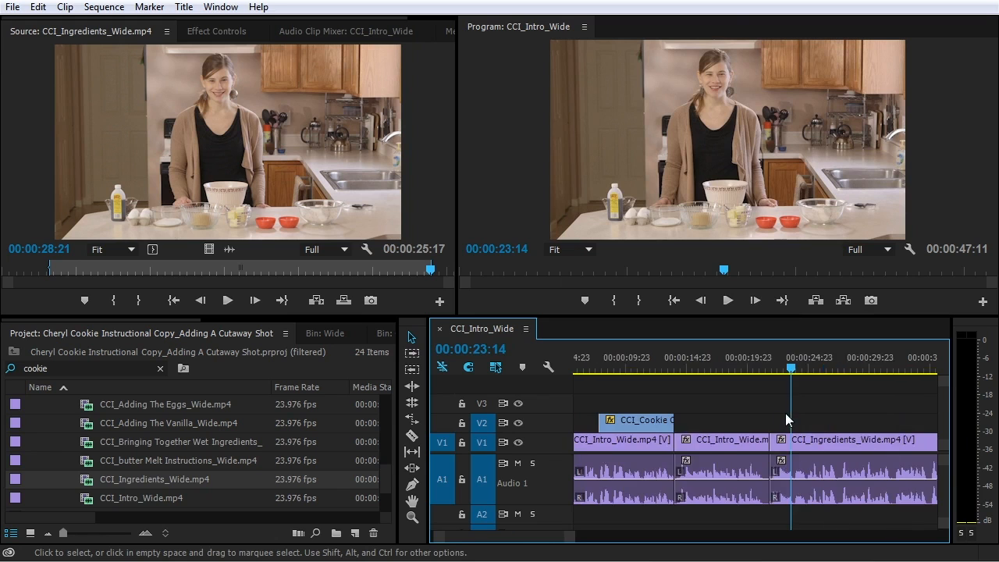
{"action": "left_click", "coordinate": [673, 361]}
{"action": "left_click_drag", "start_coordinate": [673, 362], "coordinate": [647, 363]}
{"action": "key", "text": "space"}
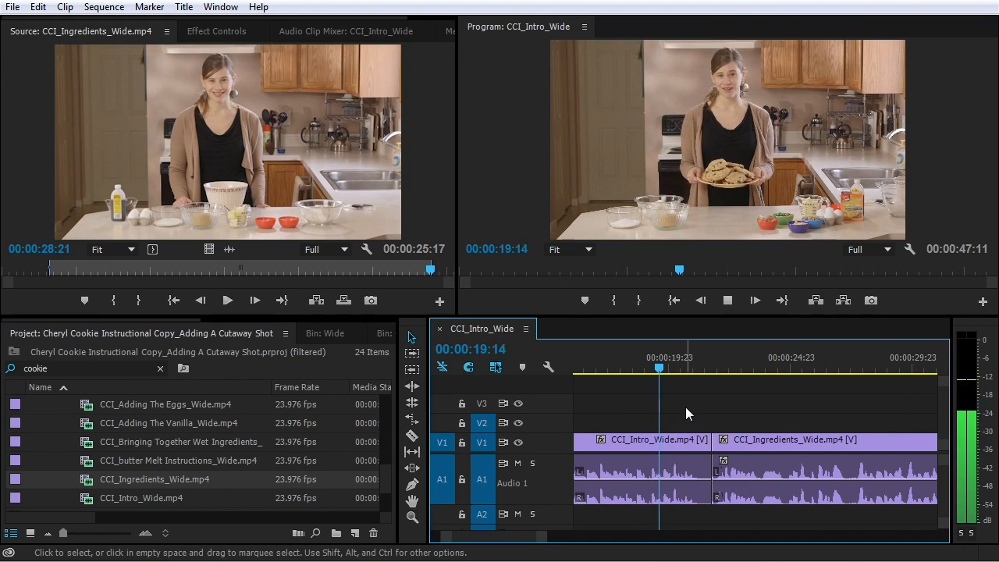
{"action": "key", "text": "space"}
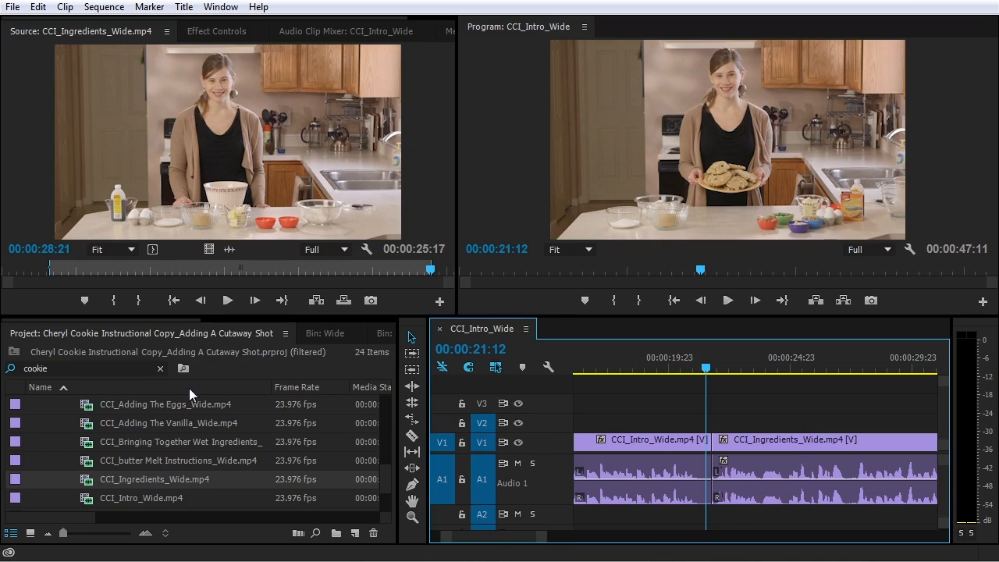
{"action": "scroll", "coordinate": [190, 467], "scroll_direction": "down", "scroll_amount": 3}
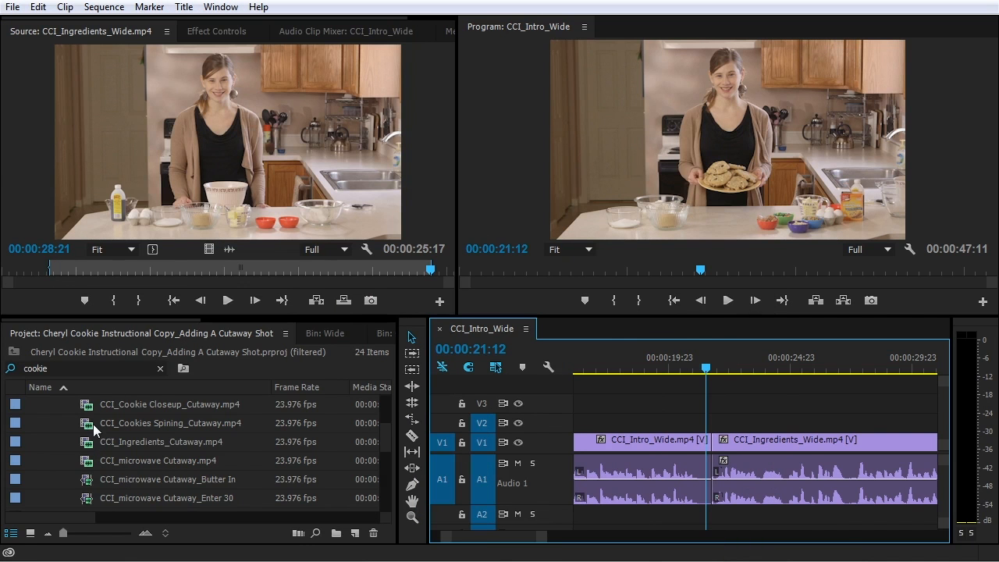
Load CCI_Cookies Spining_Cutaway.mp4 into the Source monitor and scrub to find the cookie shot
{"action": "double_click", "coordinate": [92, 423]}
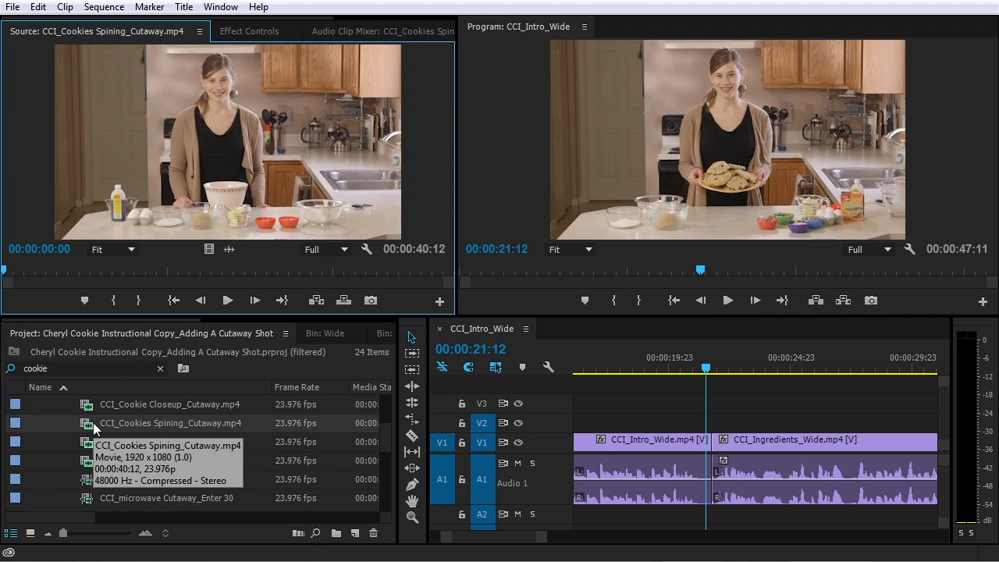
{"action": "left_click_drag", "start_coordinate": [42, 270], "coordinate": [95, 271]}
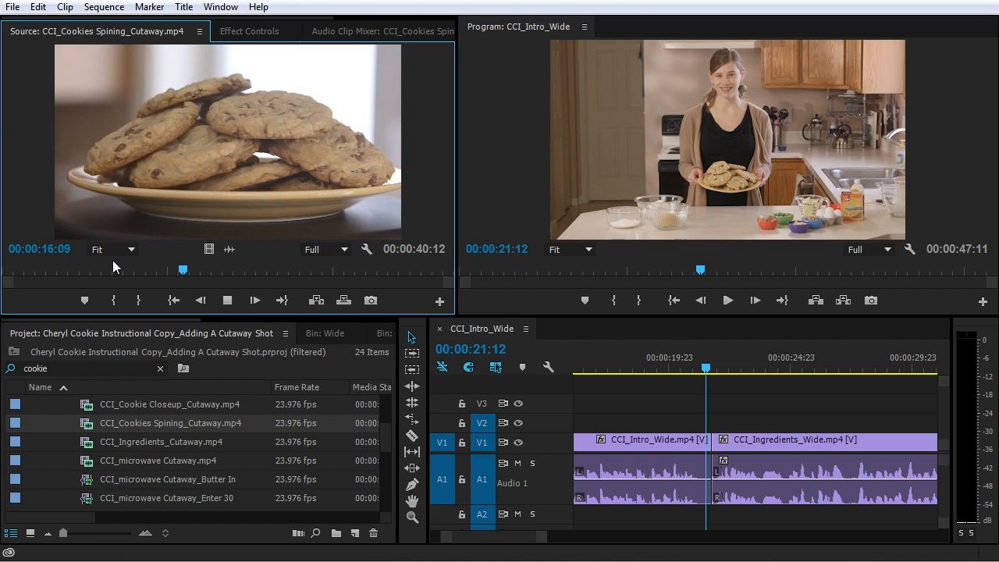
{"action": "left_click_drag", "start_coordinate": [151, 270], "coordinate": [99, 271]}
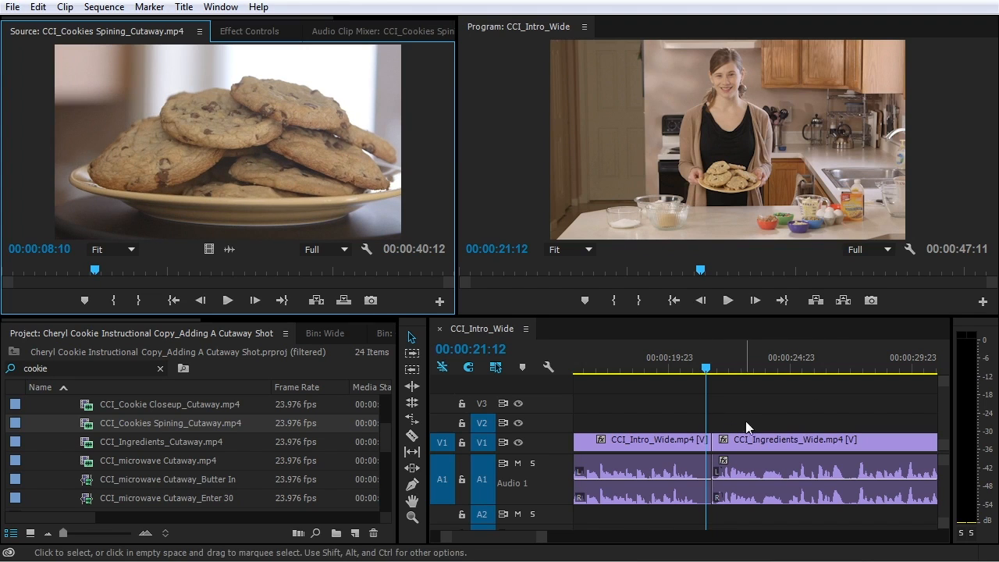
{"action": "mouse_move", "coordinate": [94, 271]}
{"action": "left_mouse_down"}
{"action": "mouse_move", "coordinate": [78, 271]}
{"action": "mouse_move", "coordinate": [109, 271]}
{"action": "left_mouse_up"}
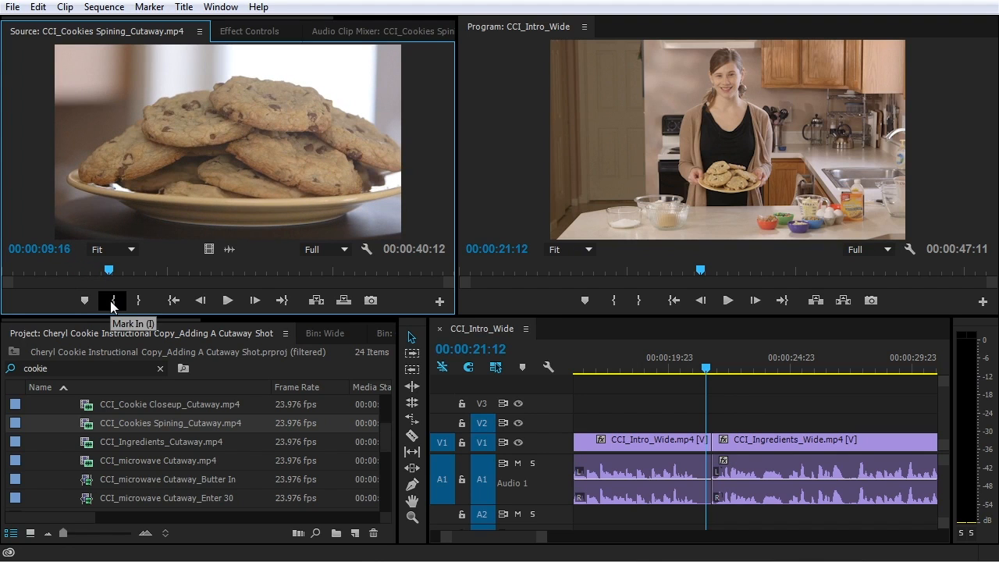
Mark In at 09:16 and Out at 17:15, then drop the 8-second range onto V2
{"action": "left_click", "coordinate": [113, 304]}
{"action": "left_click_drag", "start_coordinate": [111, 278], "coordinate": [199, 270]}
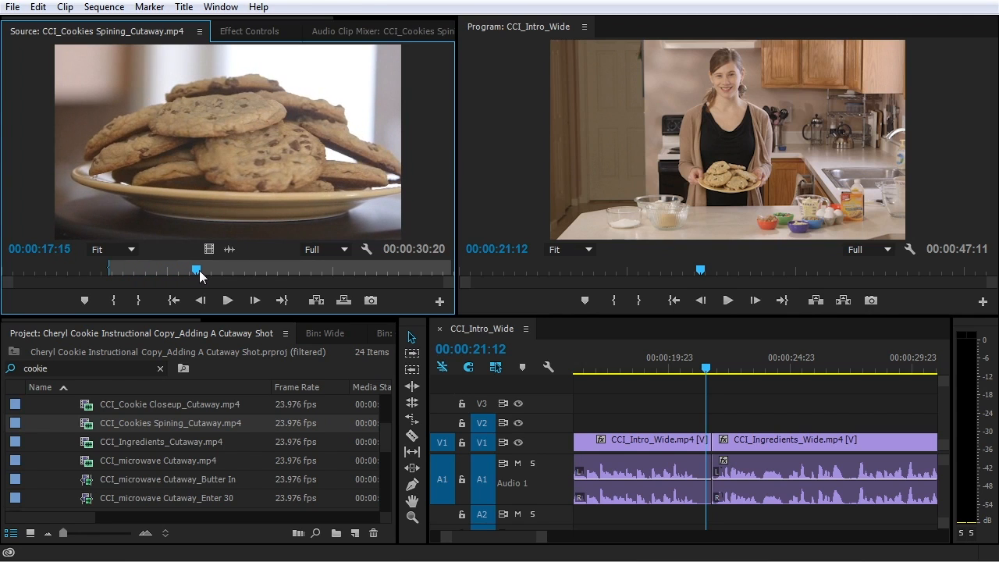
{"action": "left_click", "coordinate": [154, 296]}
{"action": "left_click_drag", "start_coordinate": [300, 300], "coordinate": [630, 428]}
{"action": "left_click_drag", "start_coordinate": [605, 367], "coordinate": [591, 369]}
Move the V2 cutaway to start at 18:15 and play it through to the cut at 21:18
{"action": "key", "text": "space"}
{"action": "key", "text": "minus"}
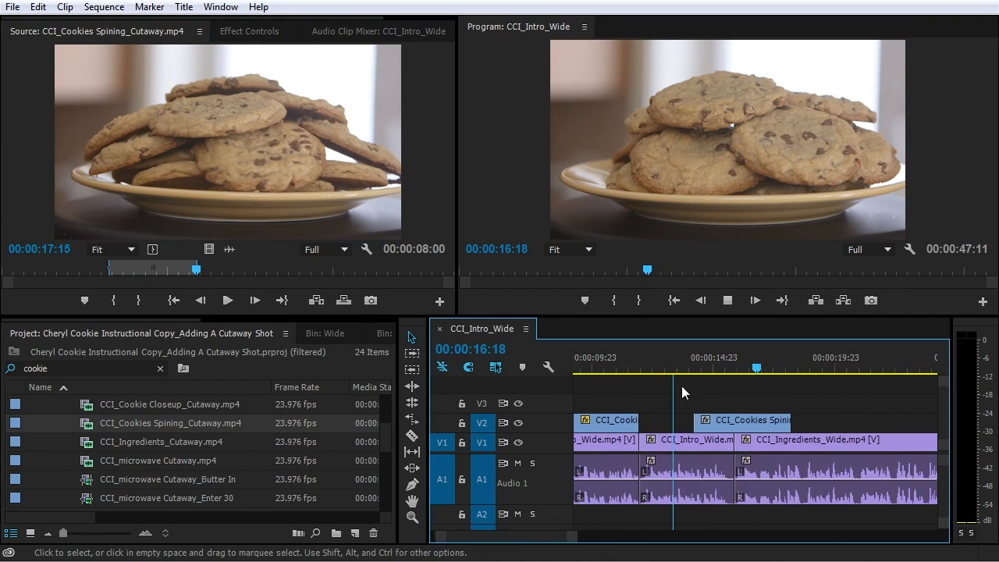
{"action": "key", "text": "equal"}
{"action": "key", "text": "equal"}
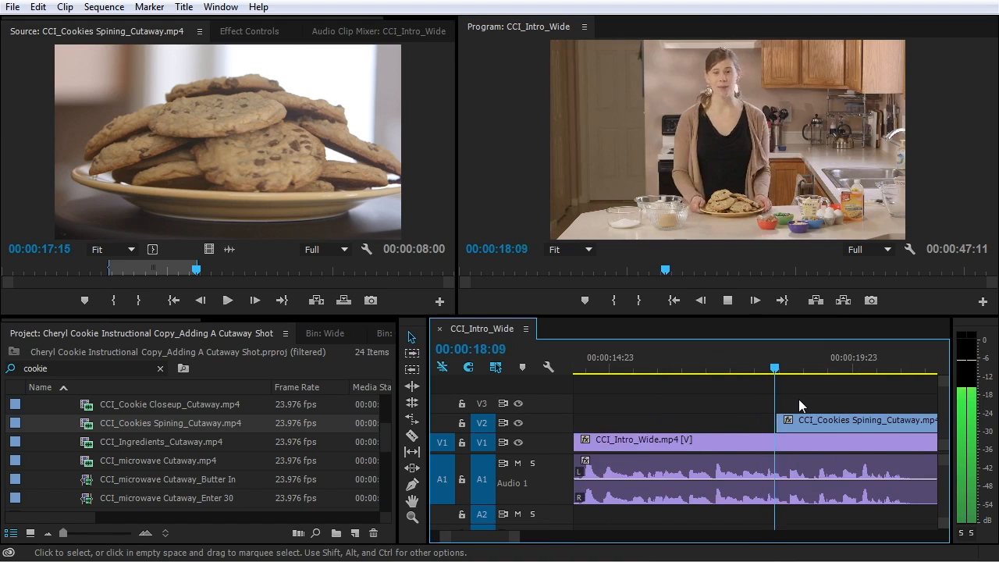
{"action": "key", "text": "equal"}
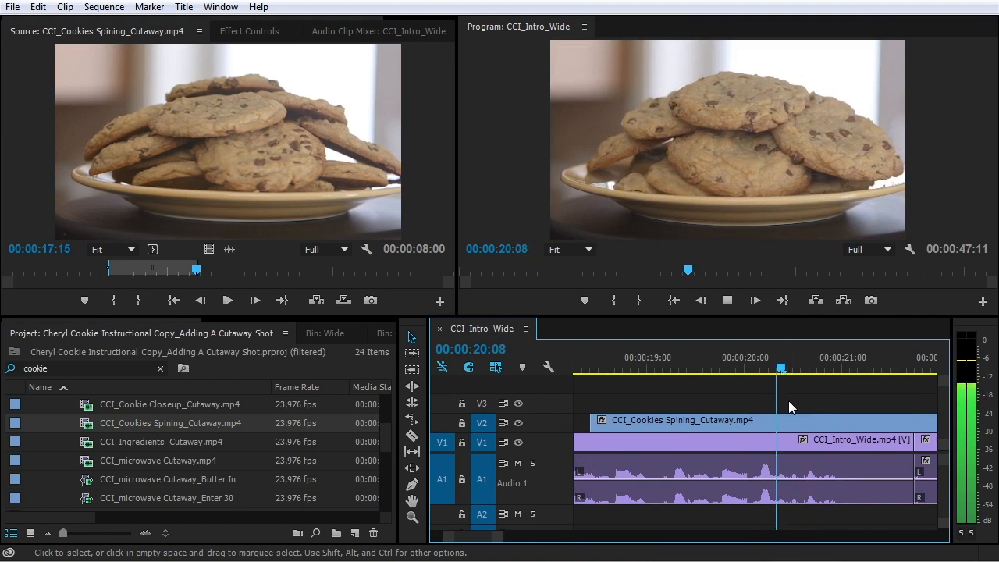
{"action": "key", "text": "space"}
{"action": "key", "text": "equal"}
{"action": "left_click_drag", "start_coordinate": [669, 368], "coordinate": [686, 367]}
{"action": "left_click_drag", "start_coordinate": [691, 423], "coordinate": [701, 426]}
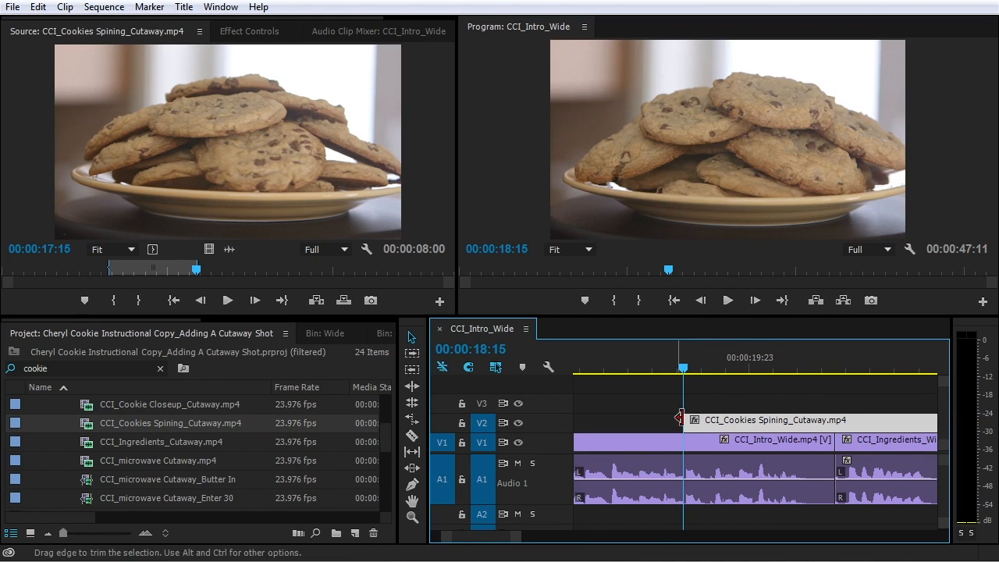
{"action": "key", "text": "space"}
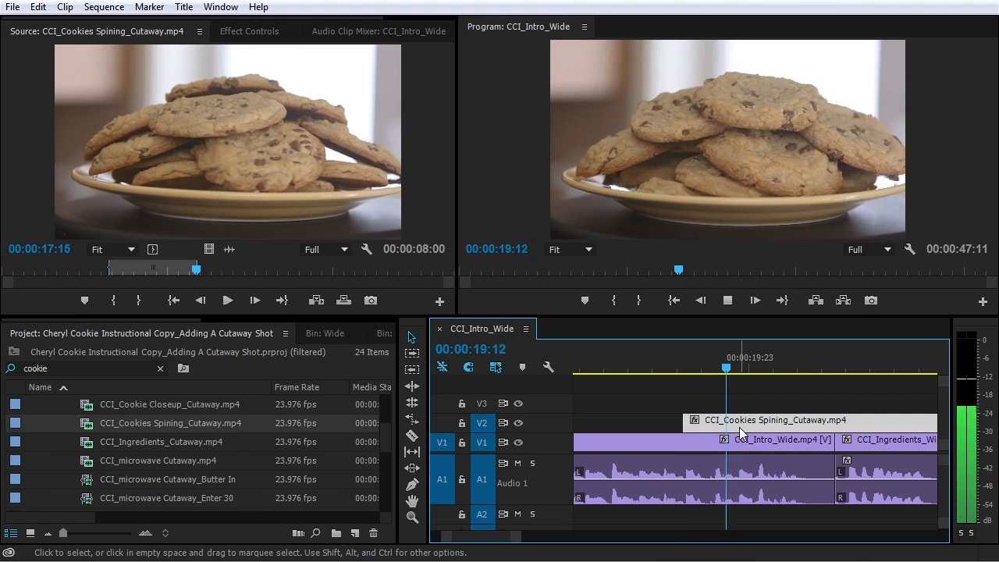
{"action": "key", "text": "space"}
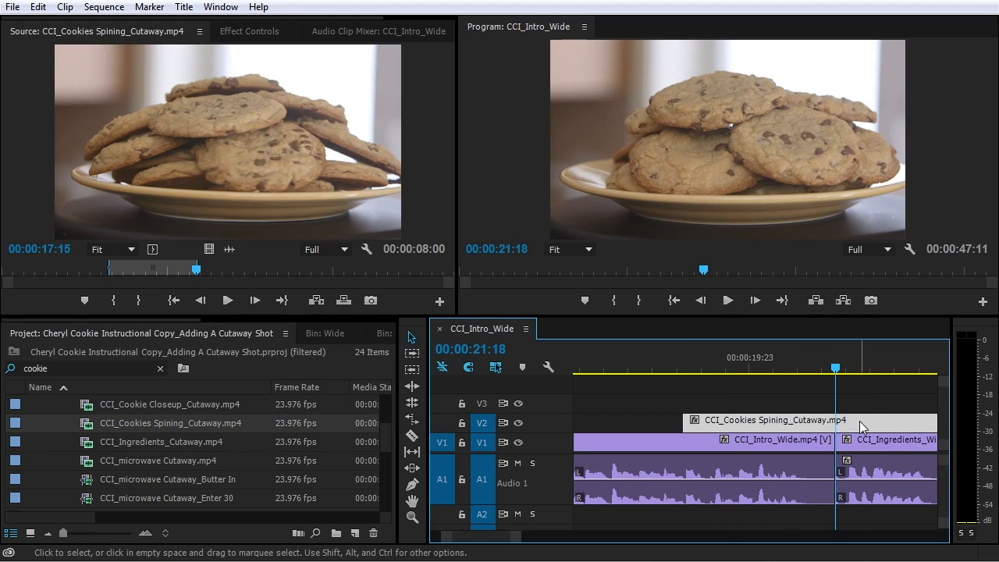
Split the cutaway at 21:18, delete the leftover piece, and replay from about 18:09
{"action": "key", "text": "ctrl+k"}
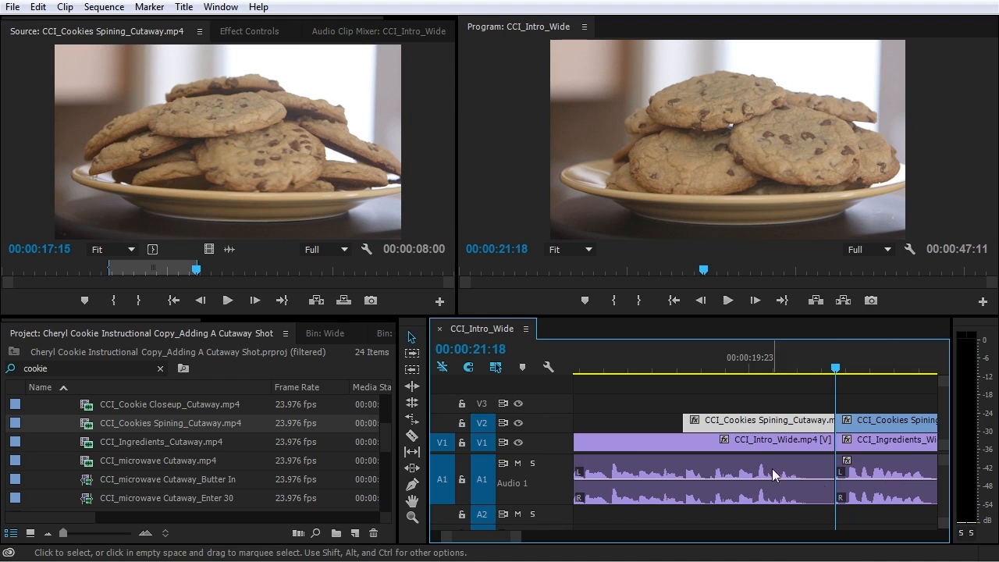
{"action": "left_click", "coordinate": [861, 420]}
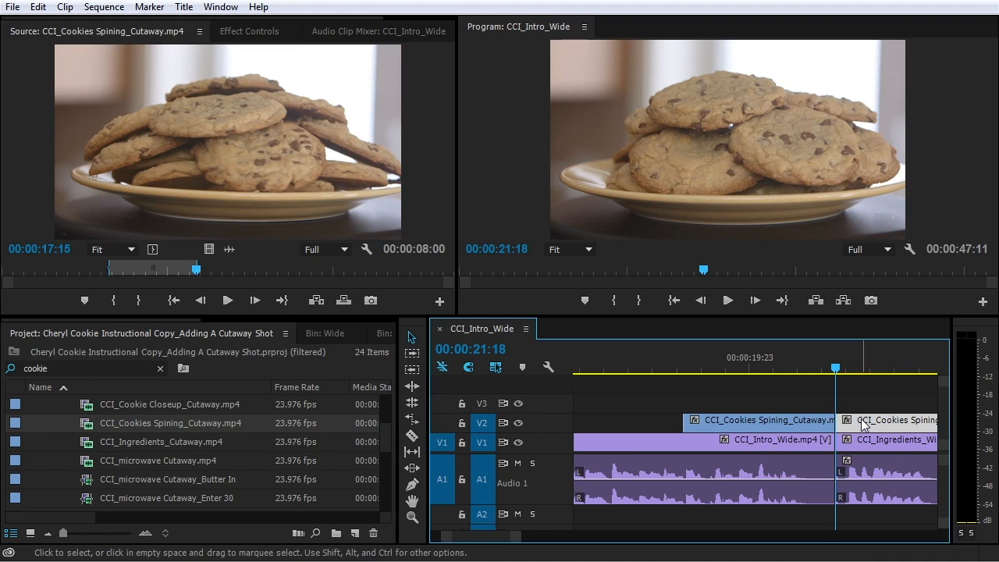
{"action": "key", "text": "Delete"}
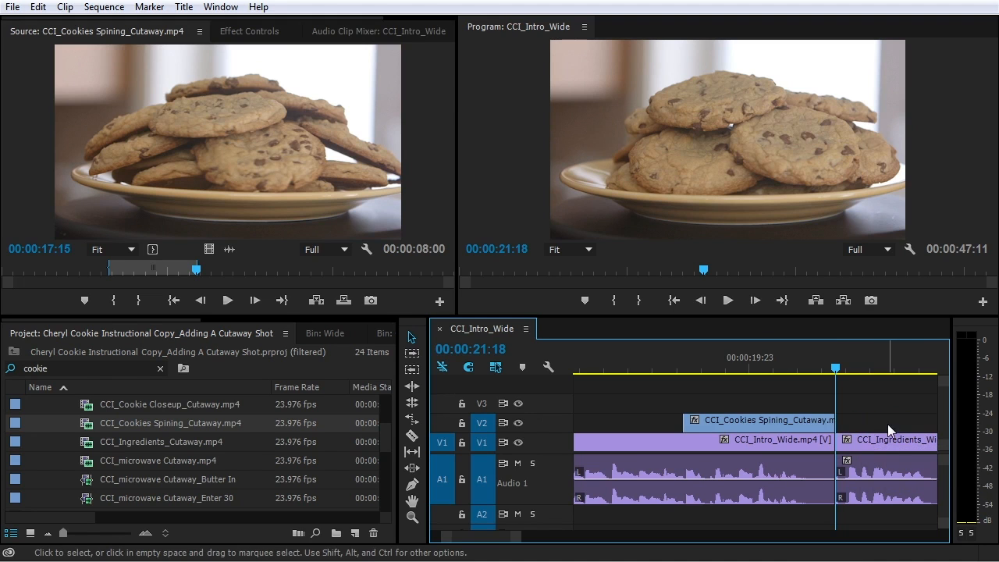
{"action": "left_click_drag", "start_coordinate": [837, 369], "coordinate": [732, 370]}
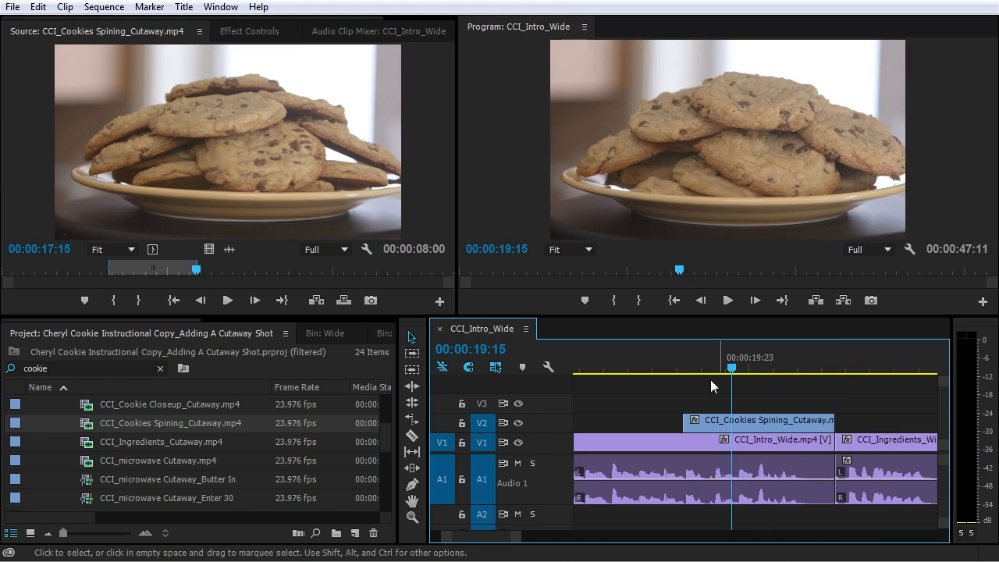
{"action": "left_click", "coordinate": [673, 360]}
{"action": "key", "text": "space"}
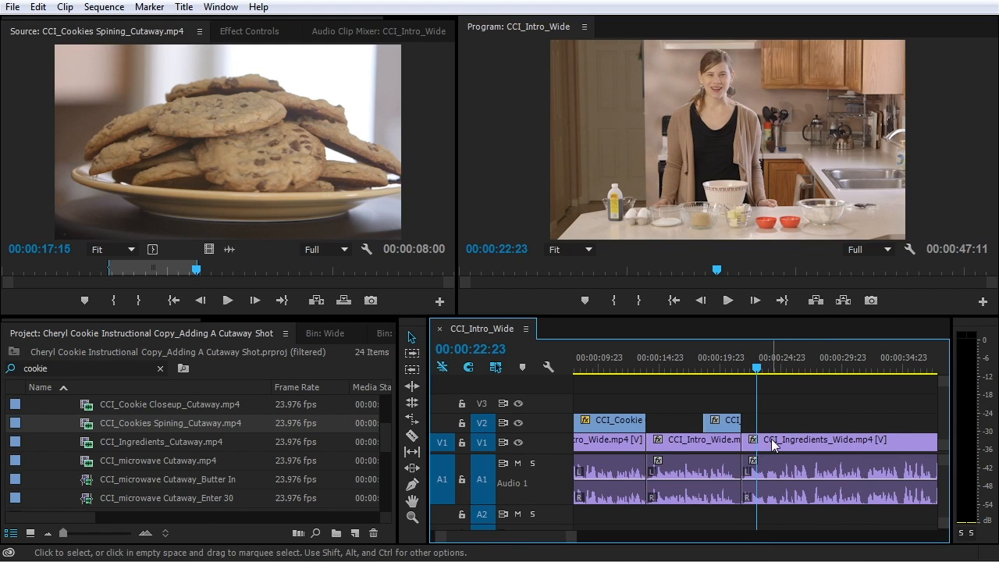
Trim the start of CCI_Ingredients_Wide later and play back the edit from about 20:18
{"action": "scroll", "coordinate": [751, 441], "scroll_direction": "up", "scroll_amount": 8}
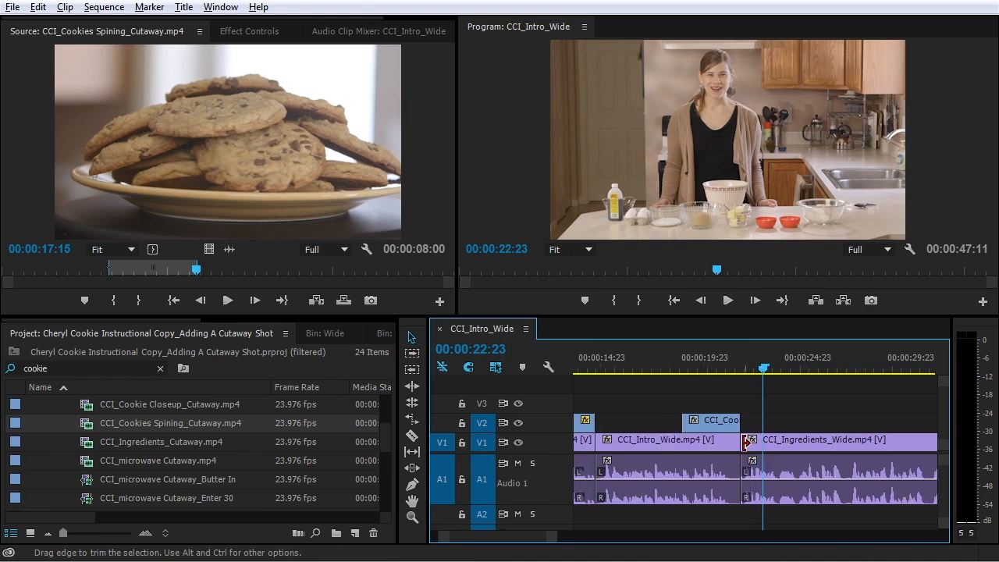
{"action": "left_click_drag", "start_coordinate": [735, 430], "coordinate": [755, 422]}
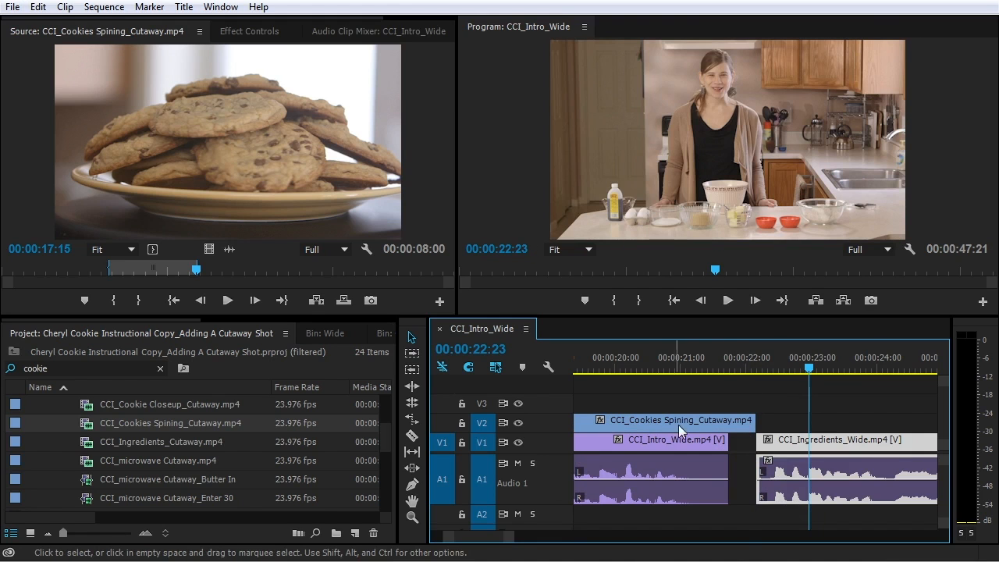
{"action": "left_click", "coordinate": [665, 356]}
{"action": "key", "text": "space"}
{"action": "key", "text": "space"}
Extend the cutaway's end to meet the ingredients clip and replay the revised cut
{"action": "left_click_drag", "start_coordinate": [782, 445], "coordinate": [763, 426]}
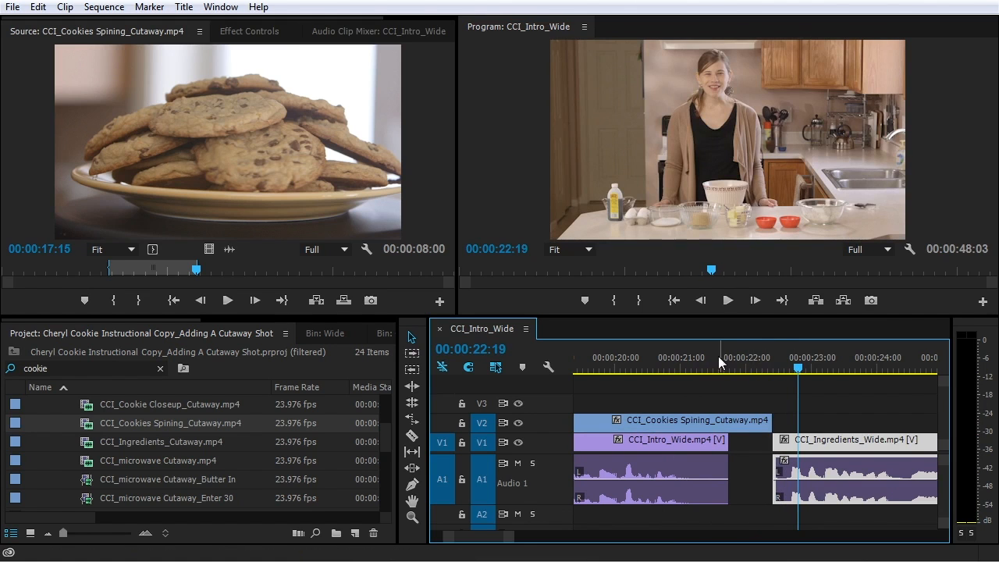
{"action": "left_click", "coordinate": [663, 358]}
{"action": "key", "text": "space"}
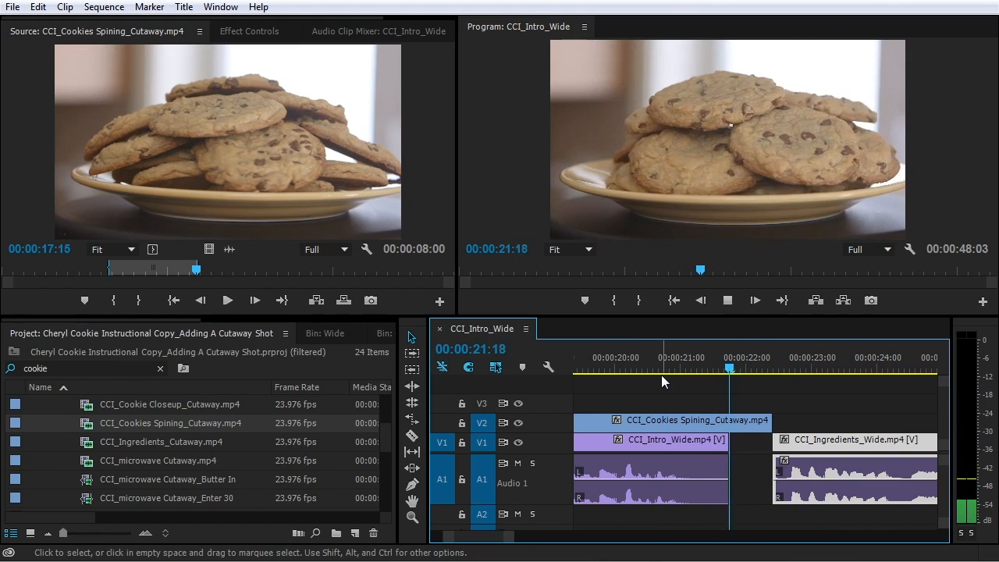
{"action": "key", "text": "space"}
{"action": "left_click_drag", "start_coordinate": [729, 356], "coordinate": [698, 377]}
{"action": "key", "text": "space"}
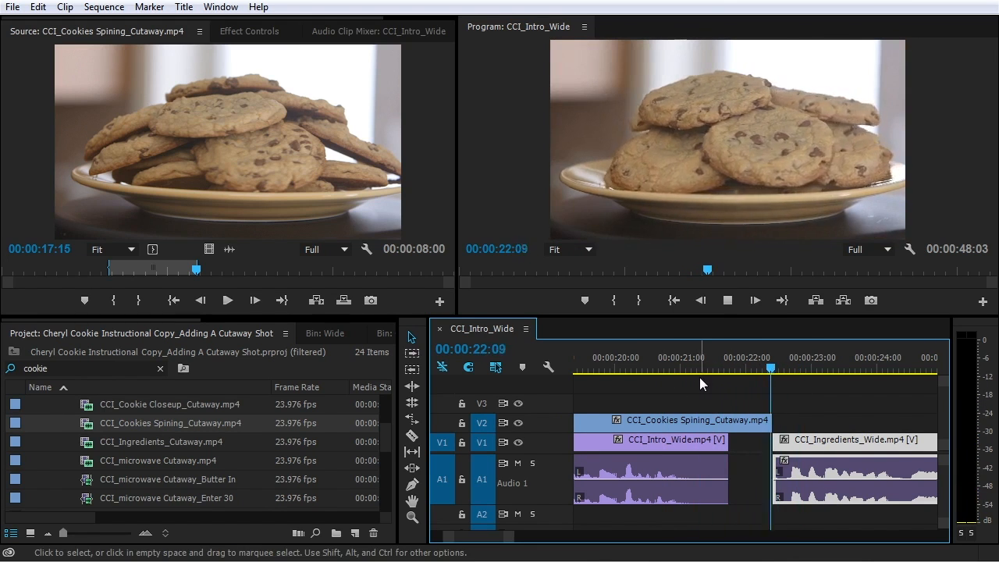
{"action": "key", "text": "space"}
Zoom out to show the whole sequence and deselect the CCI_Ingredients clip
{"action": "key", "text": "minus"}
{"action": "key", "text": "minus"}
{"action": "key", "text": "minus"}
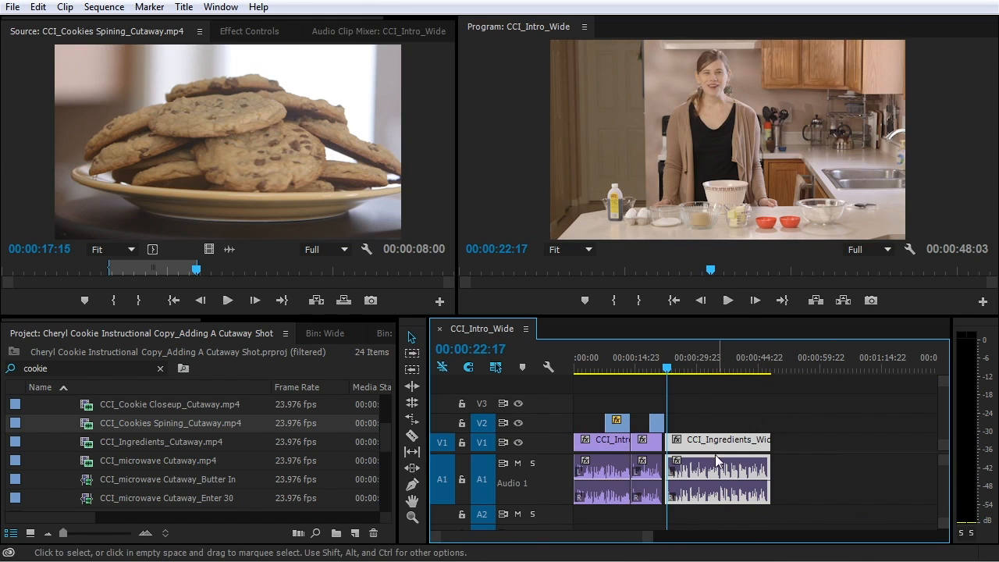
{"action": "left_click", "coordinate": [710, 406]}
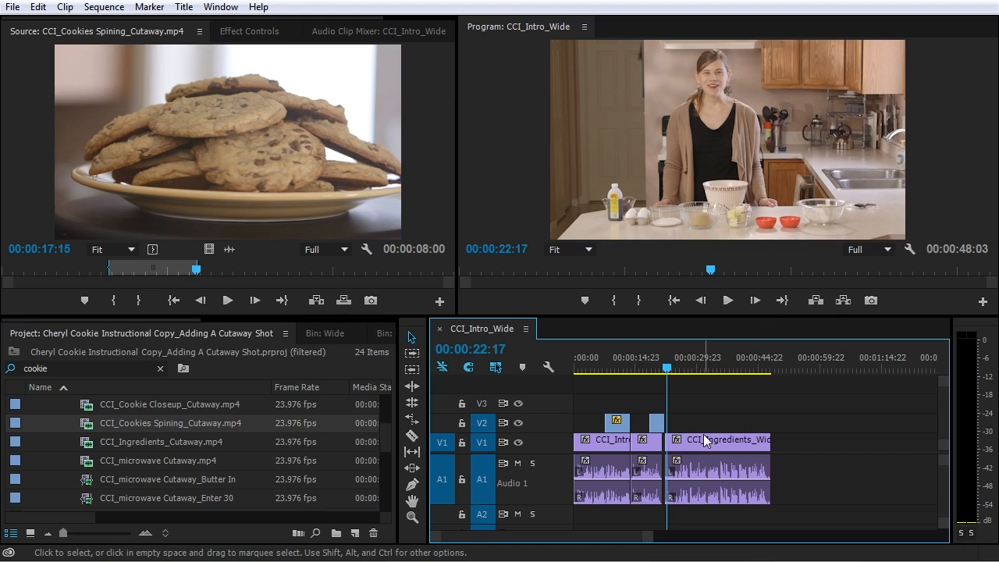
{"action": "scroll", "coordinate": [126, 452], "scroll_direction": "up", "scroll_amount": 3}
{"action": "scroll", "coordinate": [131, 460], "scroll_direction": "down", "scroll_amount": 3}
{"action": "scroll", "coordinate": [132, 464], "scroll_direction": "up", "scroll_amount": 1}
{"action": "scroll", "coordinate": [131, 464], "scroll_direction": "down", "scroll_amount": 3}
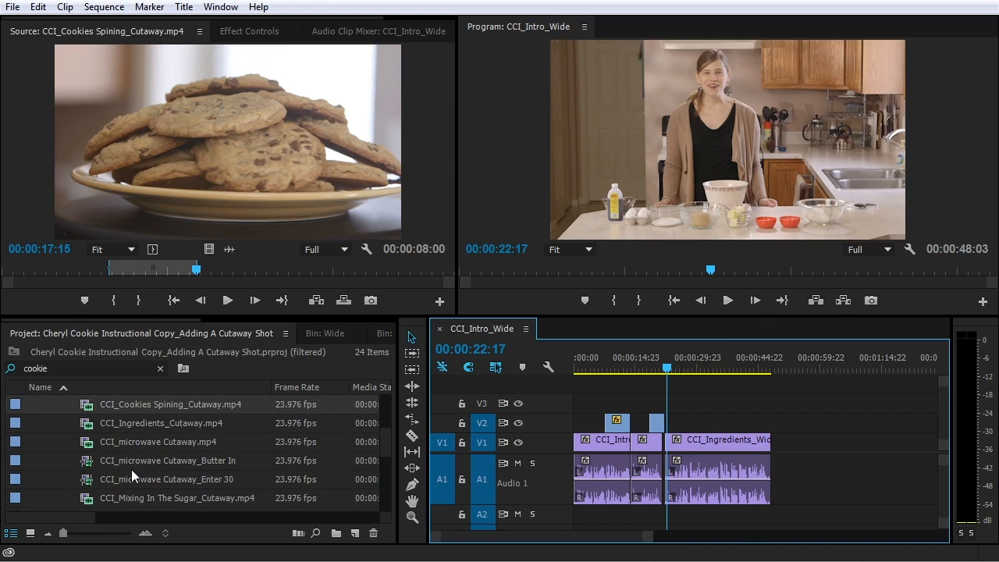
{"action": "scroll", "coordinate": [123, 472], "scroll_direction": "up", "scroll_amount": 6}
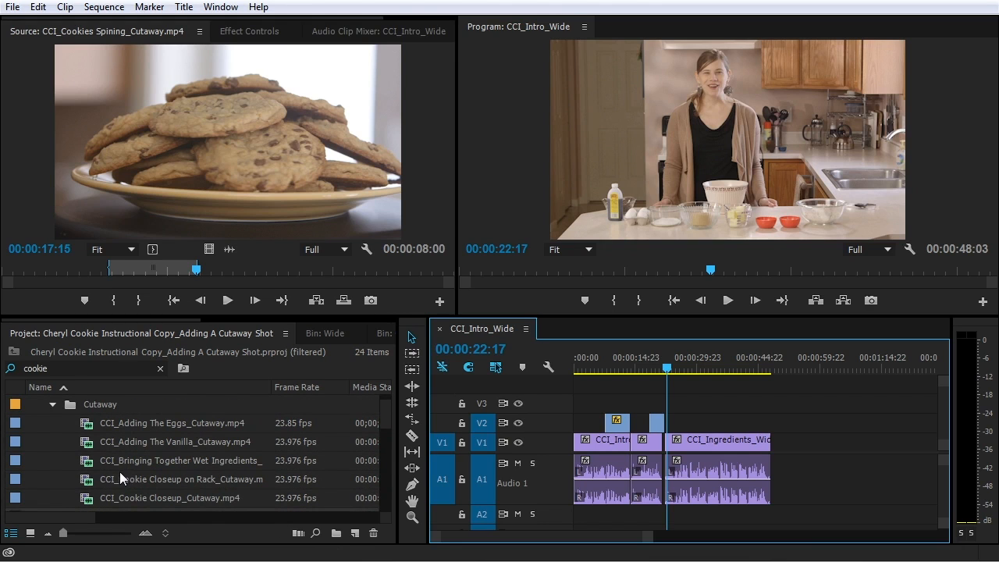
{"action": "scroll", "coordinate": [120, 472], "scroll_direction": "down", "scroll_amount": 6}
Clear the 'cookie' filter and search the project list for 'ing'
{"action": "double_click", "coordinate": [33, 368]}
{"action": "left_click", "coordinate": [158, 370]}
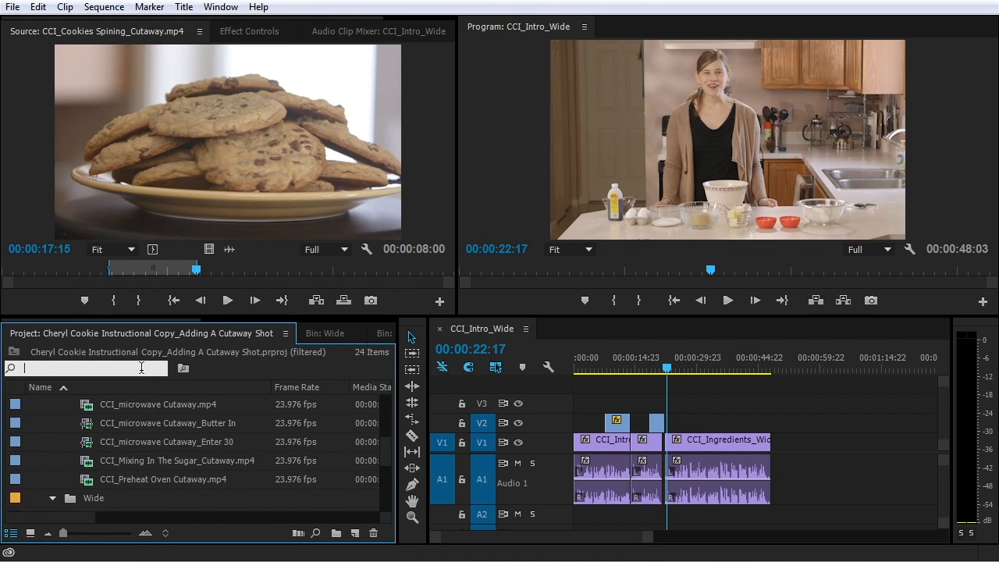
{"action": "scroll", "coordinate": [76, 443], "scroll_direction": "up", "scroll_amount": 5}
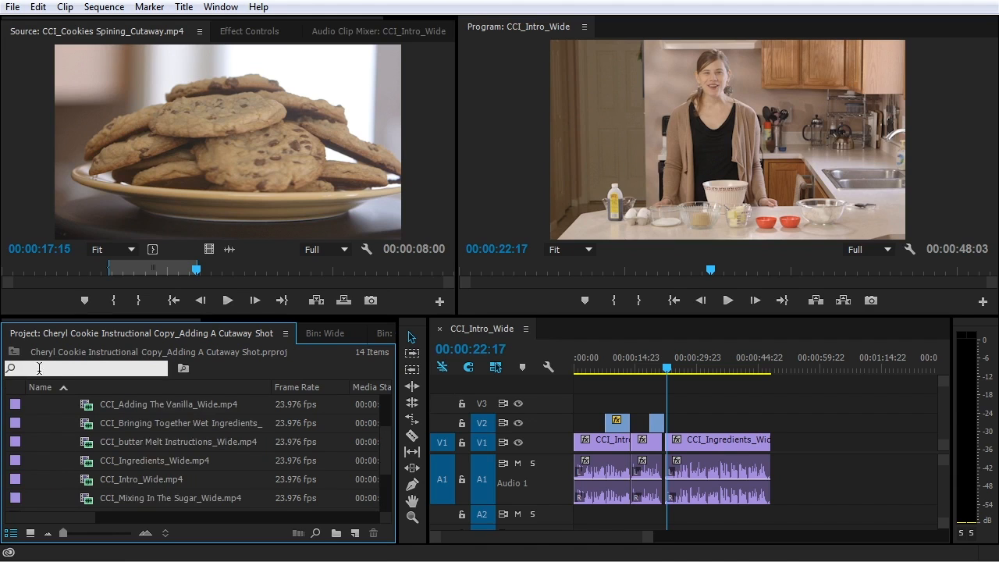
{"action": "scroll", "coordinate": [72, 438], "scroll_direction": "down", "scroll_amount": 1}
{"action": "left_click", "coordinate": [84, 368]}
{"action": "type", "text": "ing"}
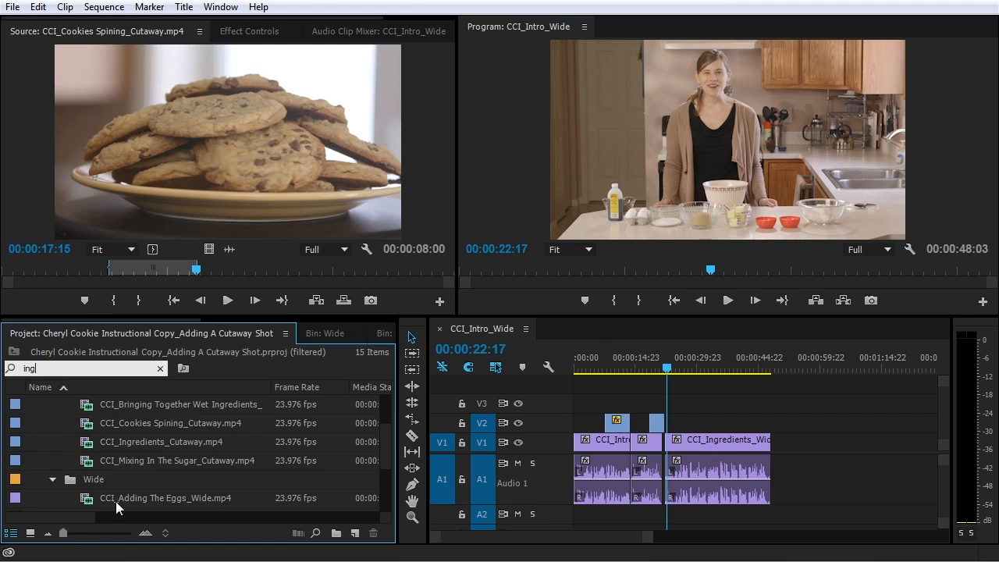
Preview CCI_Ingredients_Cutaway.mp4 in the Source monitor and mark its Out point at 00:00:27:14
{"action": "double_click", "coordinate": [128, 442]}
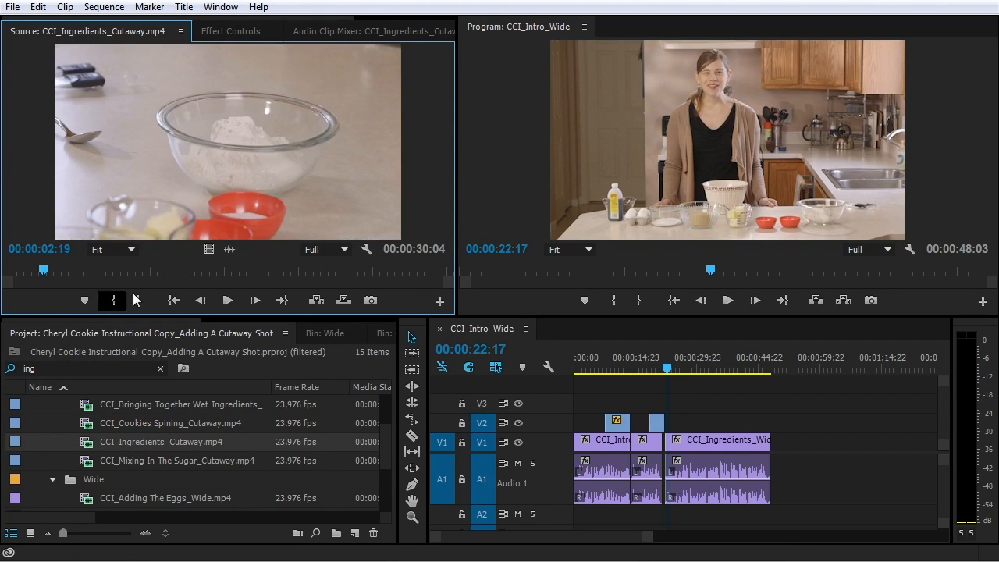
{"action": "key", "text": "space"}
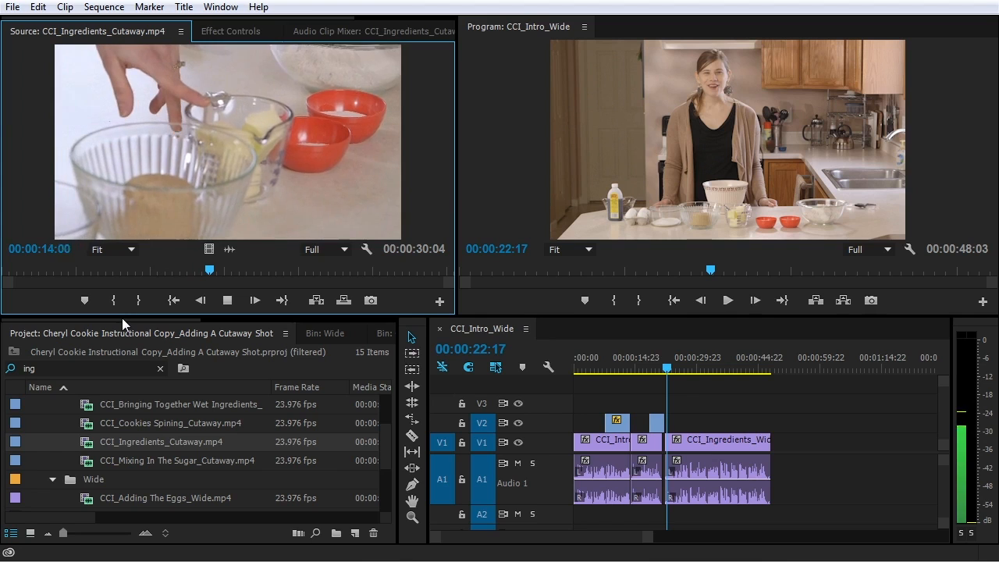
{"action": "key", "text": "space"}
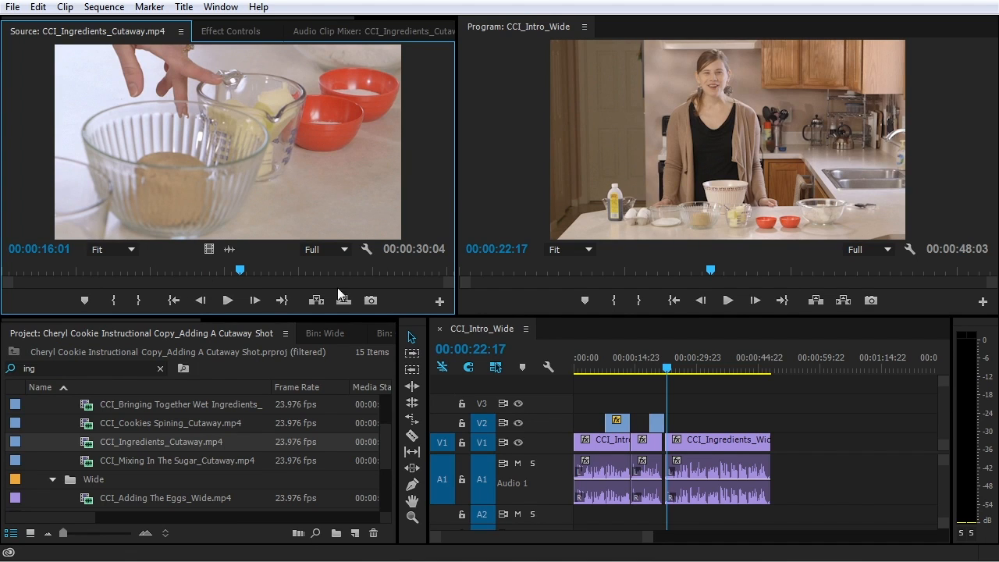
{"action": "left_click_drag", "start_coordinate": [234, 271], "coordinate": [414, 274]}
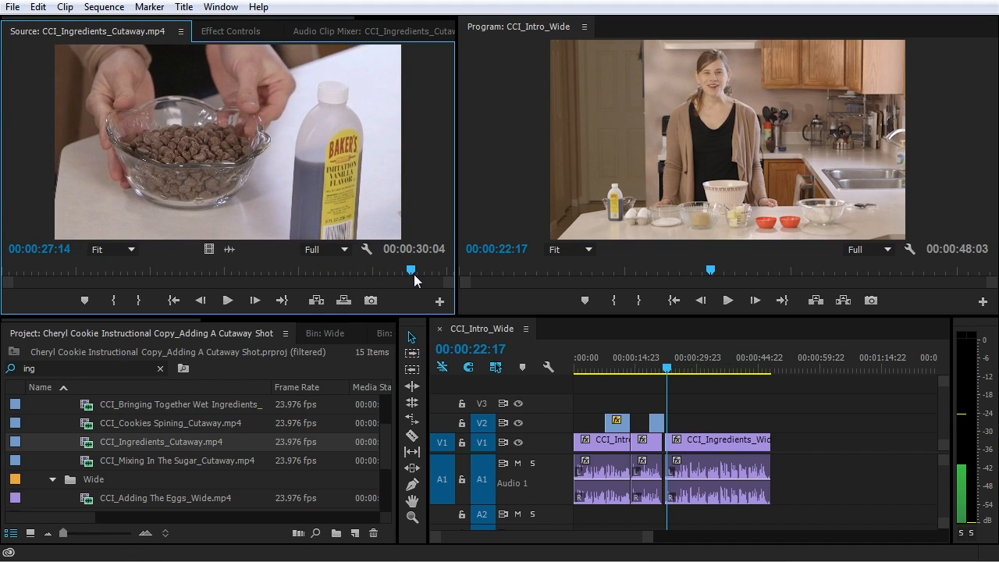
{"action": "left_click", "coordinate": [139, 300]}
{"action": "left_click_drag", "start_coordinate": [160, 273], "coordinate": [121, 270]}
Play the sequence, zoom in, and park the playhead at 00:00:26:19 inside CCI_Ingredients_Wide
{"action": "left_click", "coordinate": [44, 270]}
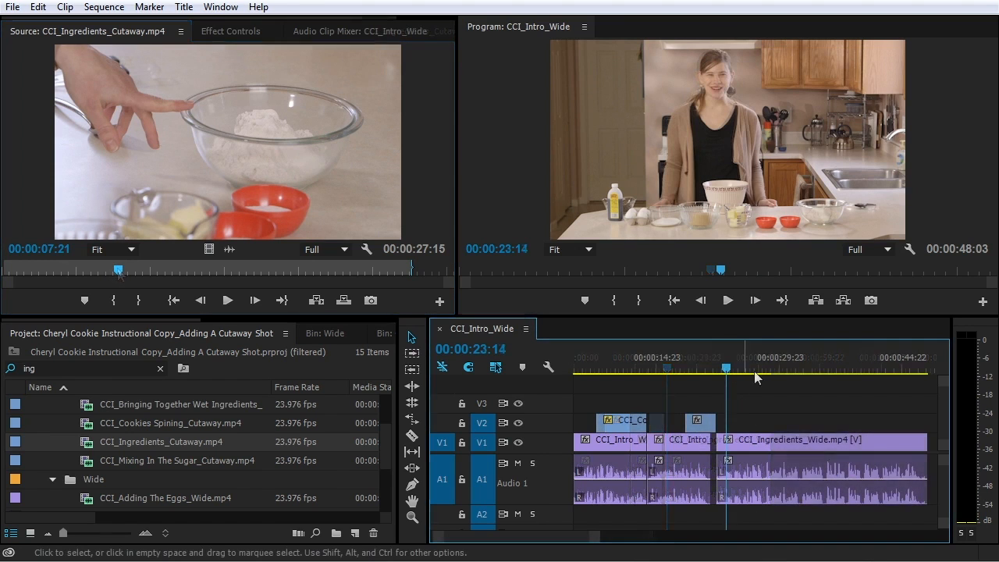
{"action": "key", "text": "space"}
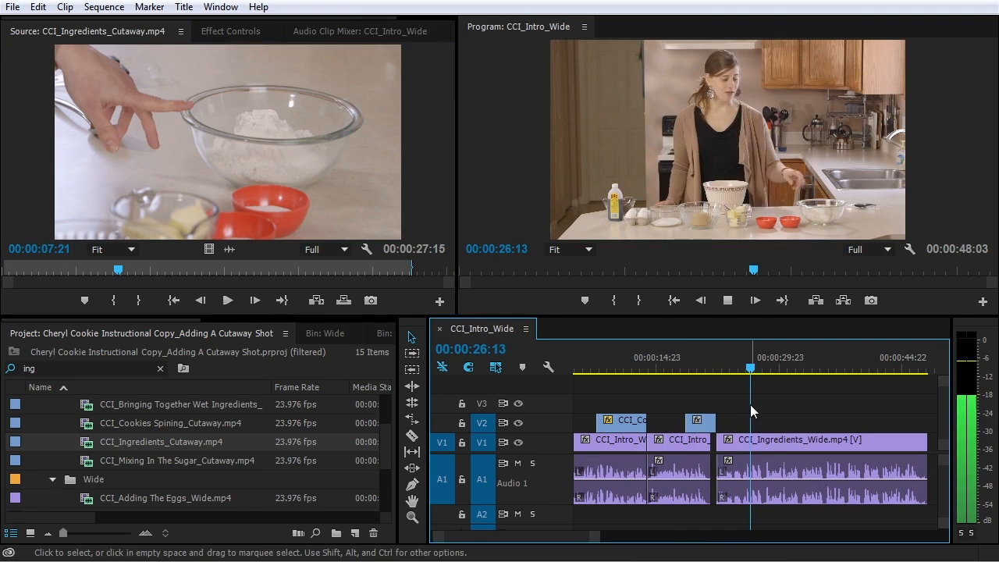
{"action": "key", "text": "space"}
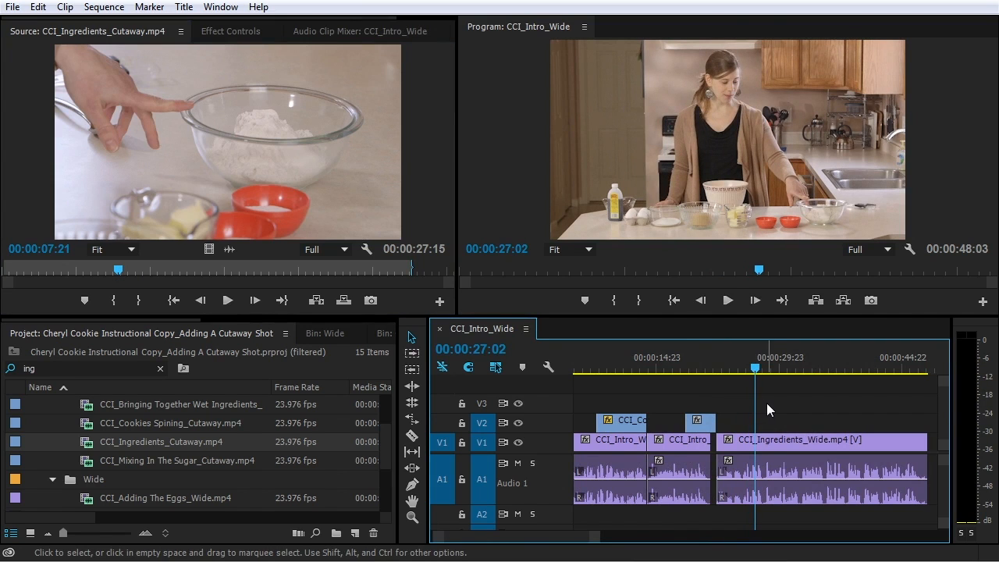
{"action": "key", "text": "="}
{"action": "key", "text": "="}
{"action": "key", "text": "="}
{"action": "key", "text": "="}
{"action": "key", "text": "="}
{"action": "left_click", "coordinate": [732, 368]}
{"action": "key", "text": "Left"}
{"action": "key", "text": "Left"}
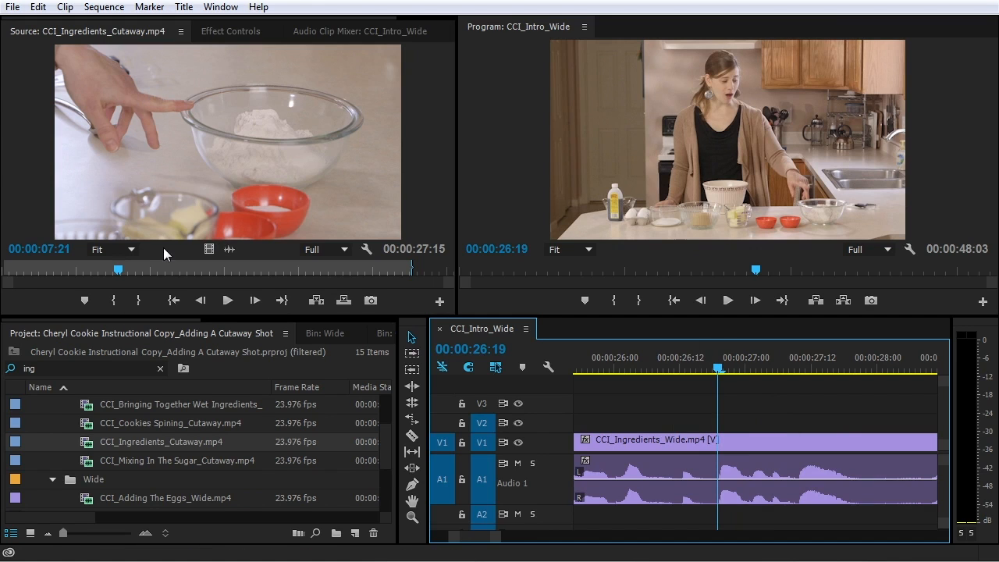
Show the cutaway's audio waveform and play it to locate the sound near 07:10
{"action": "left_click", "coordinate": [229, 250]}
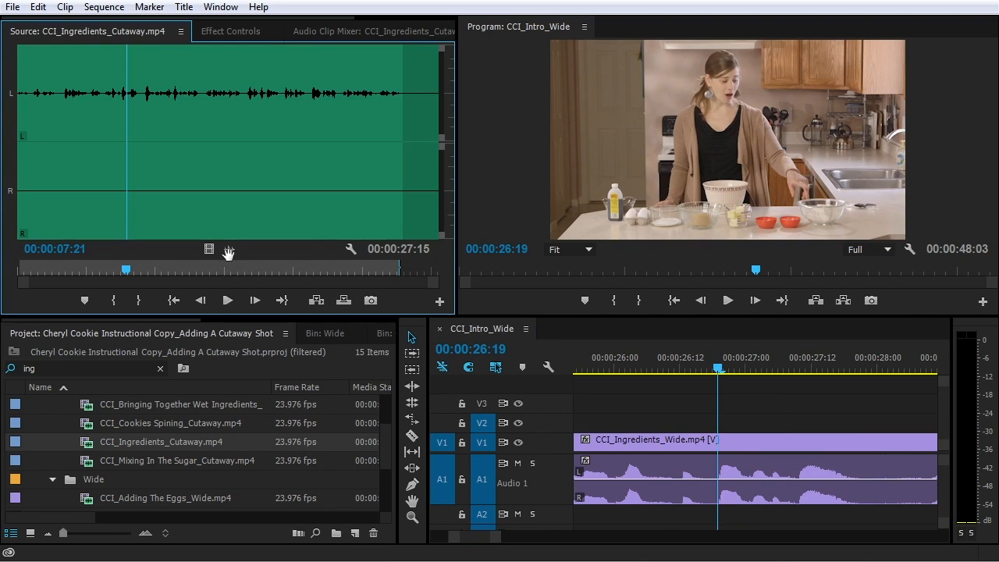
{"action": "left_click", "coordinate": [114, 88]}
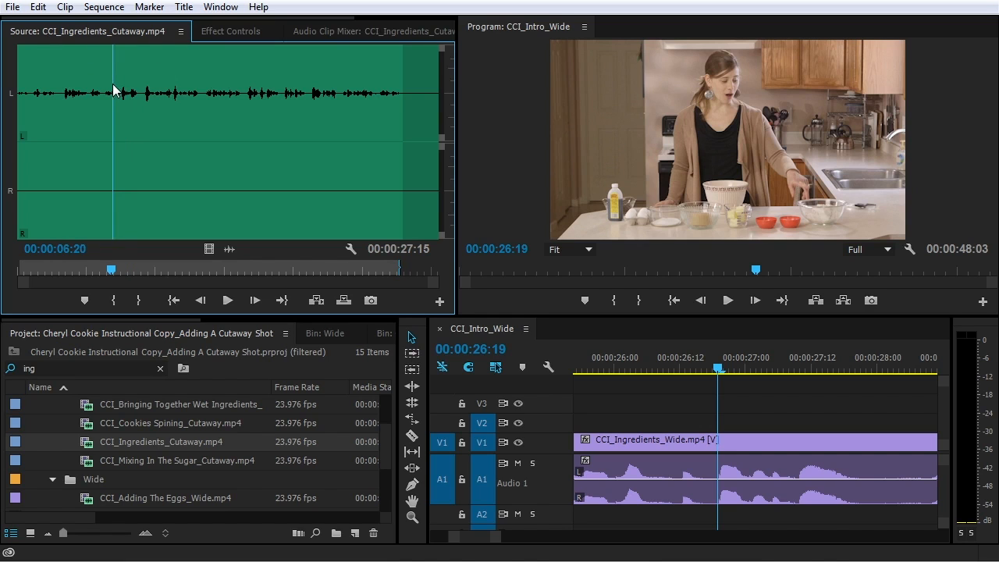
{"action": "key", "text": "space"}
{"action": "left_click", "coordinate": [125, 88]}
{"action": "left_click_drag", "start_coordinate": [124, 89], "coordinate": [121, 82]}
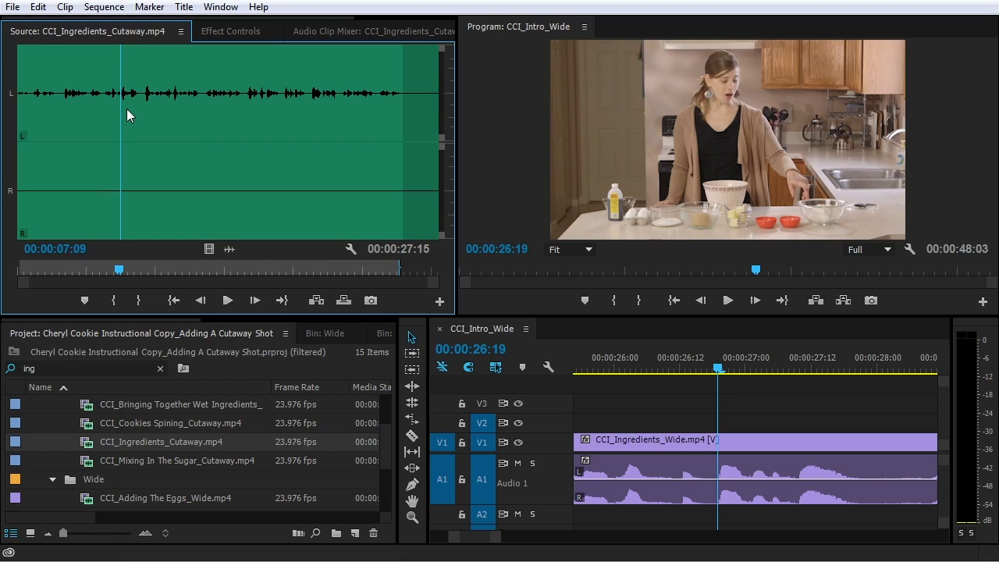
{"action": "left_click", "coordinate": [123, 106]}
Zoom into the waveform, settle on 00:00:07:12, and set the In point there
{"action": "key", "text": "="}
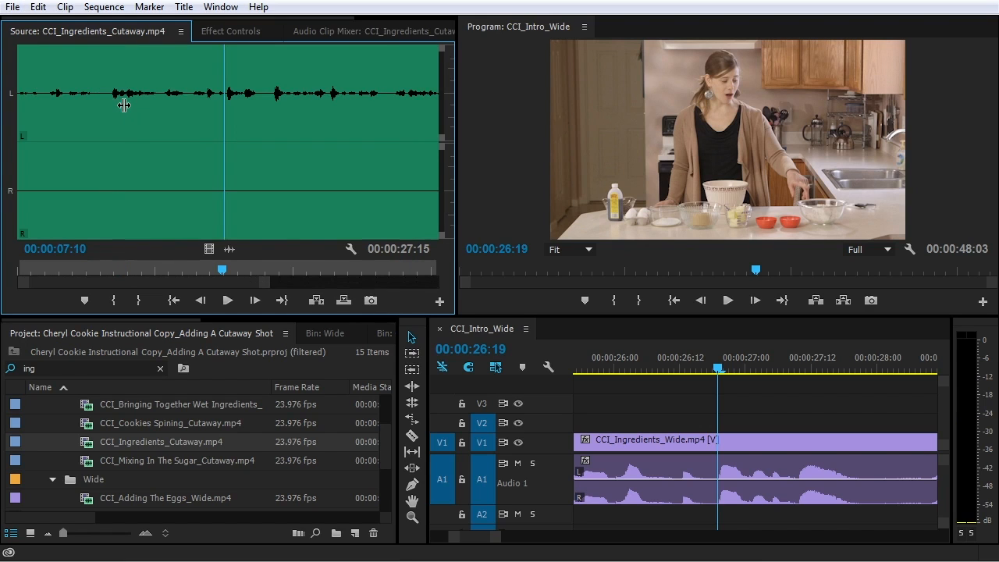
{"action": "key", "text": "="}
{"action": "key", "text": "="}
{"action": "left_click_drag", "start_coordinate": [234, 78], "coordinate": [241, 75]}
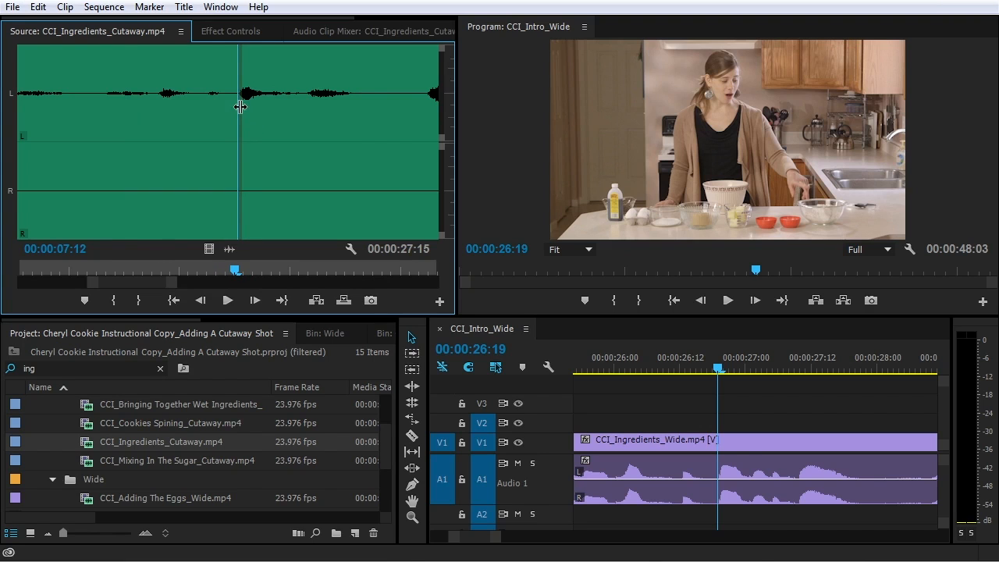
{"action": "key", "text": "="}
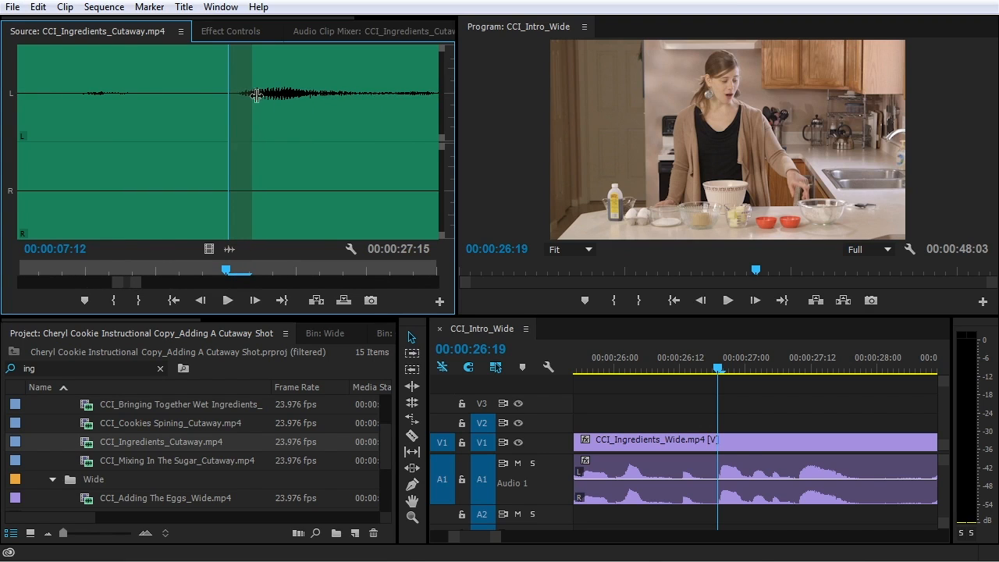
{"action": "key", "text": "-"}
{"action": "key", "text": "Right"}
{"action": "key", "text": "Right"}
{"action": "key", "text": "Right"}
{"action": "key", "text": "Right"}
{"action": "key", "text": "Right"}
{"action": "key", "text": "Left"}
{"action": "key", "text": "Left"}
{"action": "key", "text": "Left"}
{"action": "key", "text": "Left"}
{"action": "key", "text": "Left"}
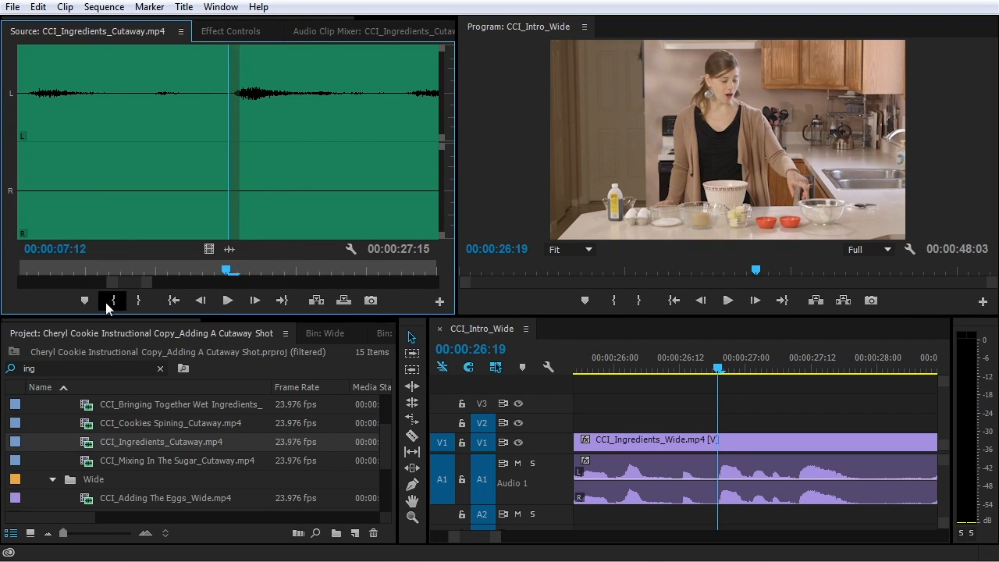
{"action": "left_click", "coordinate": [111, 303]}
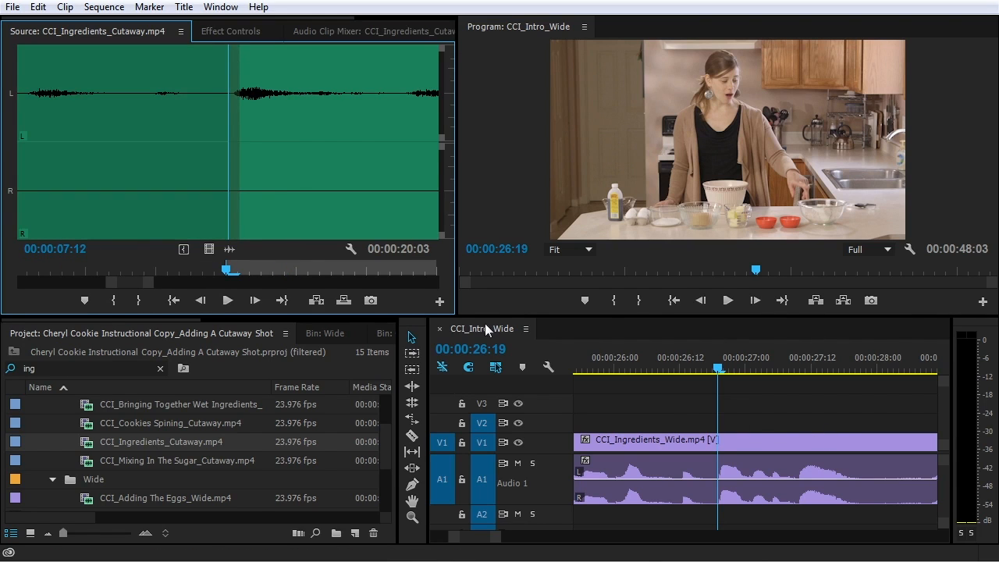
Drag only the video of the marked Ingredients cutaway onto V2 at the playhead
{"action": "left_click_drag", "start_coordinate": [207, 249], "coordinate": [208, 249]}
{"action": "left_click_drag", "start_coordinate": [428, 318], "coordinate": [719, 434]}
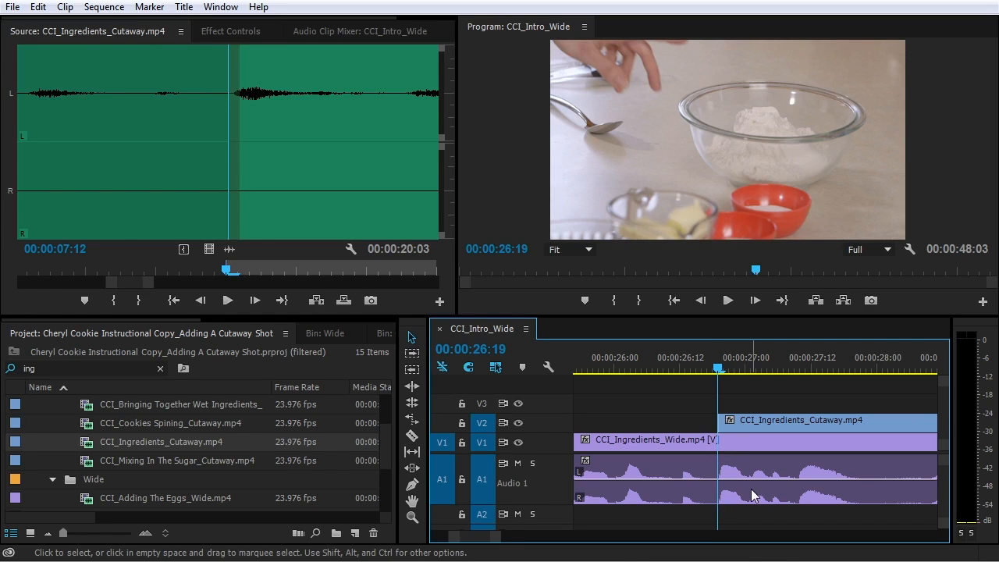
{"action": "left_click_drag", "start_coordinate": [724, 361], "coordinate": [662, 361]}
Play back the new cutaway over CCI_Ingredients_Wide and stop just past it
{"action": "key", "text": "space"}
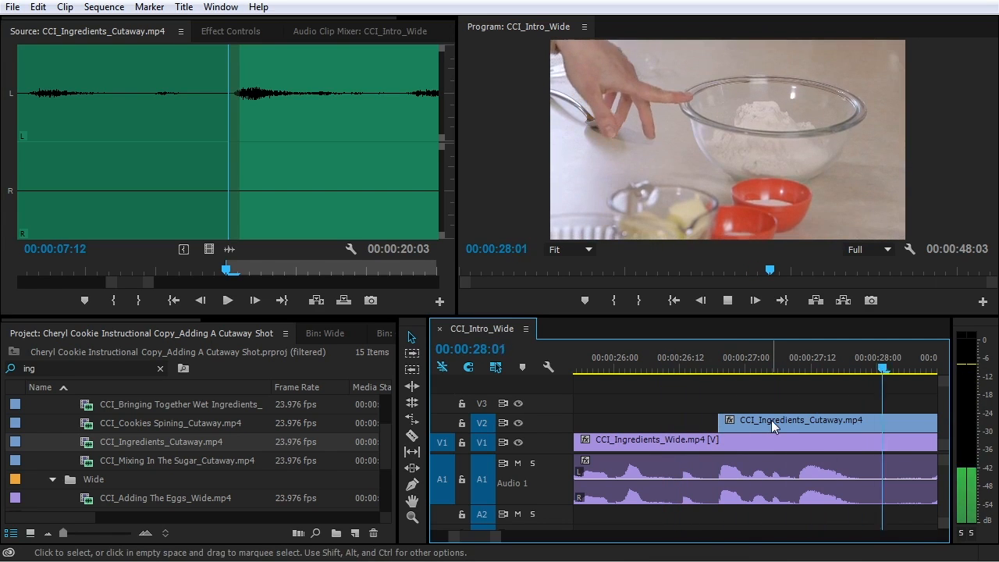
{"action": "key", "text": "minus"}
{"action": "key", "text": "minus"}
{"action": "key", "text": "minus"}
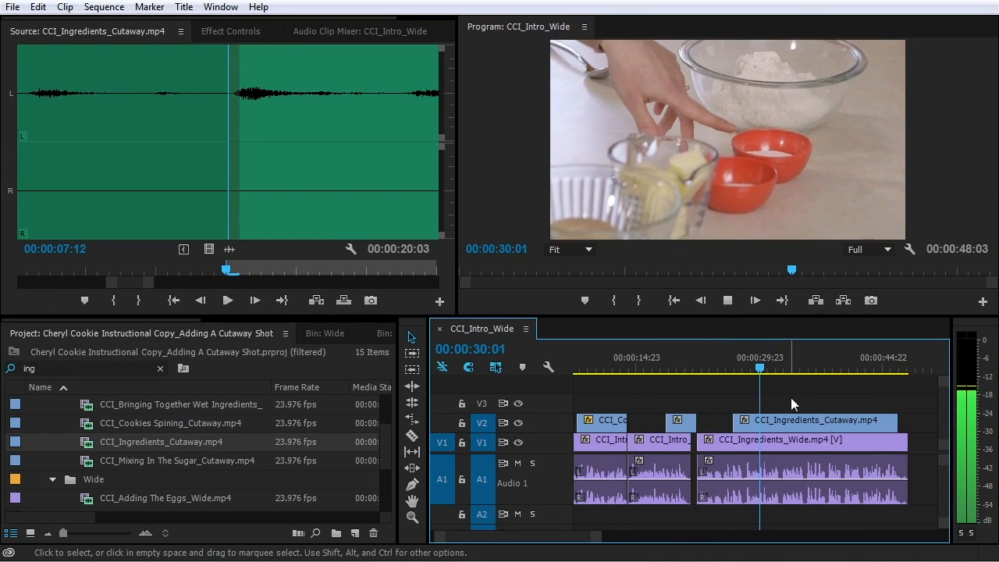
{"action": "key", "text": "minus"}
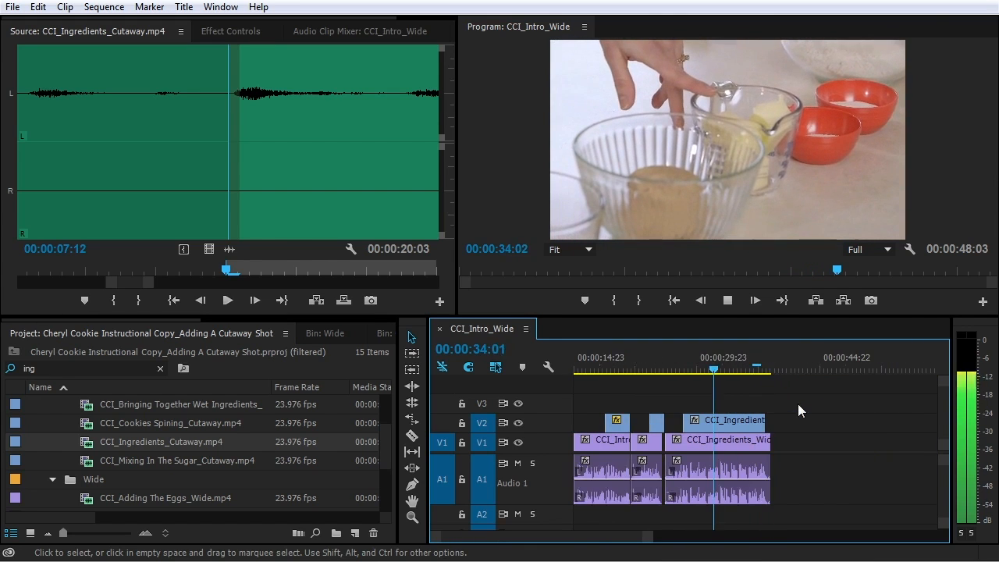
{"action": "key", "text": "equal"}
{"action": "key", "text": "equal"}
{"action": "key", "text": "minus"}
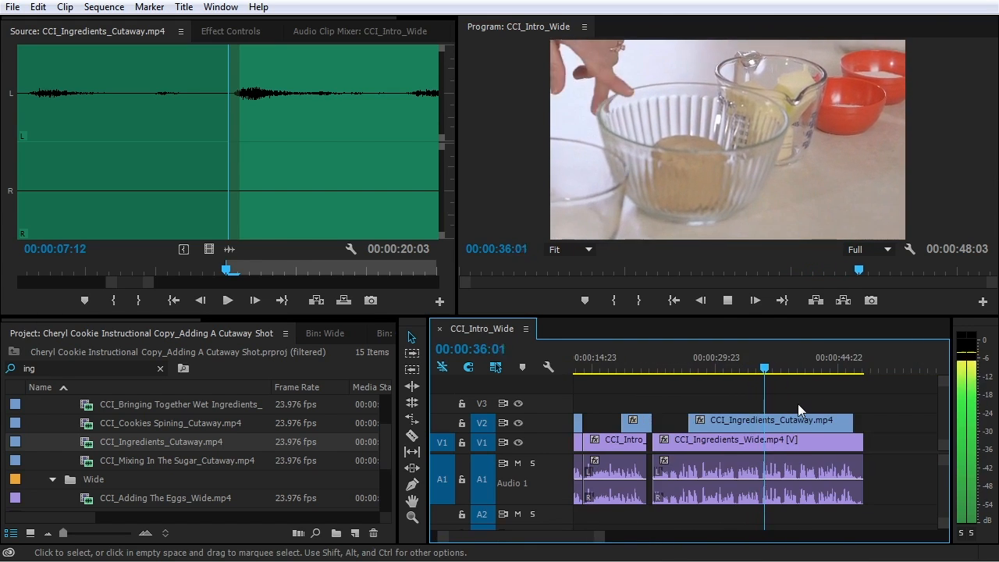
{"action": "key", "text": "equal"}
{"action": "key", "text": "minus"}
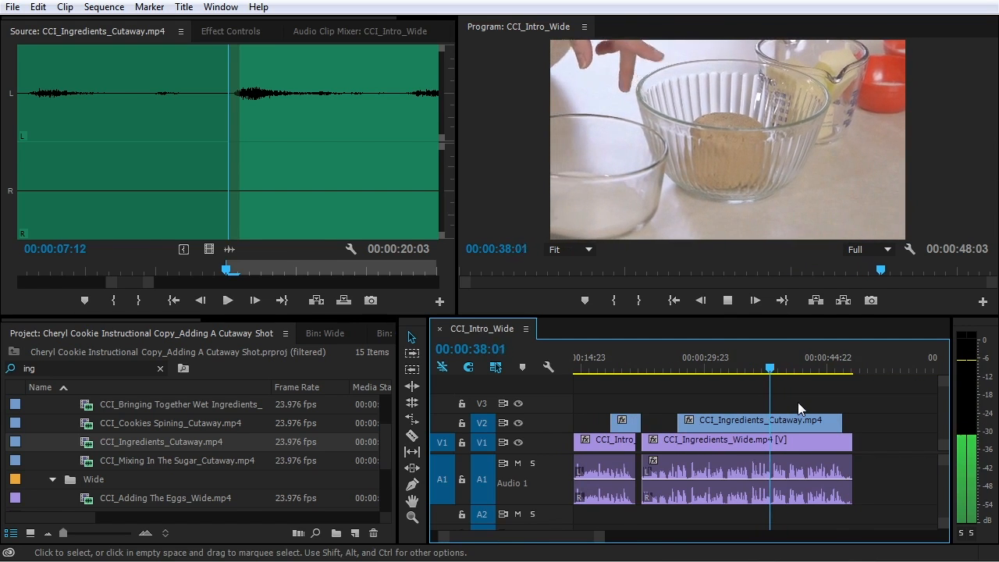
{"action": "key", "text": "equal"}
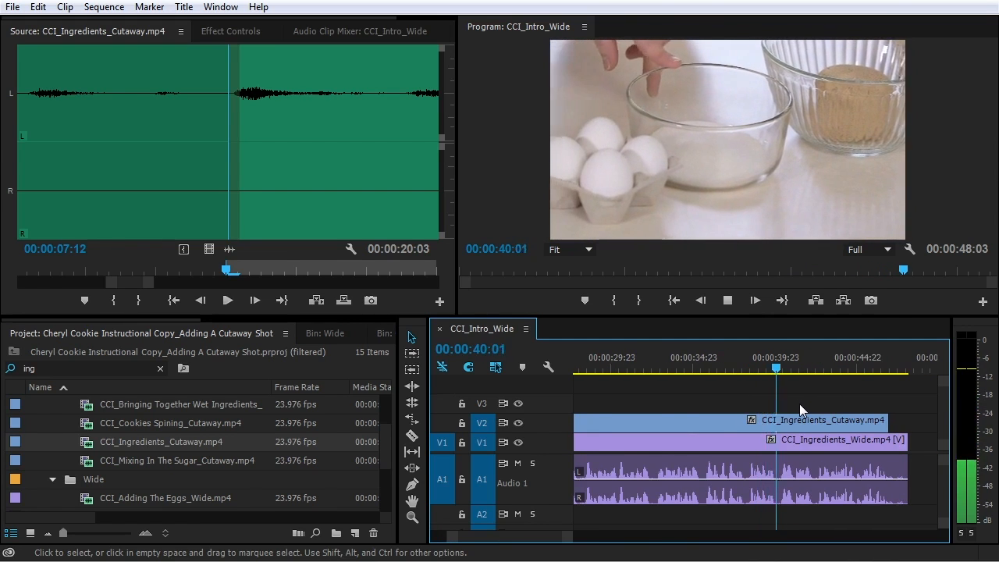
{"action": "key", "text": "minus"}
{"action": "key", "text": "equal"}
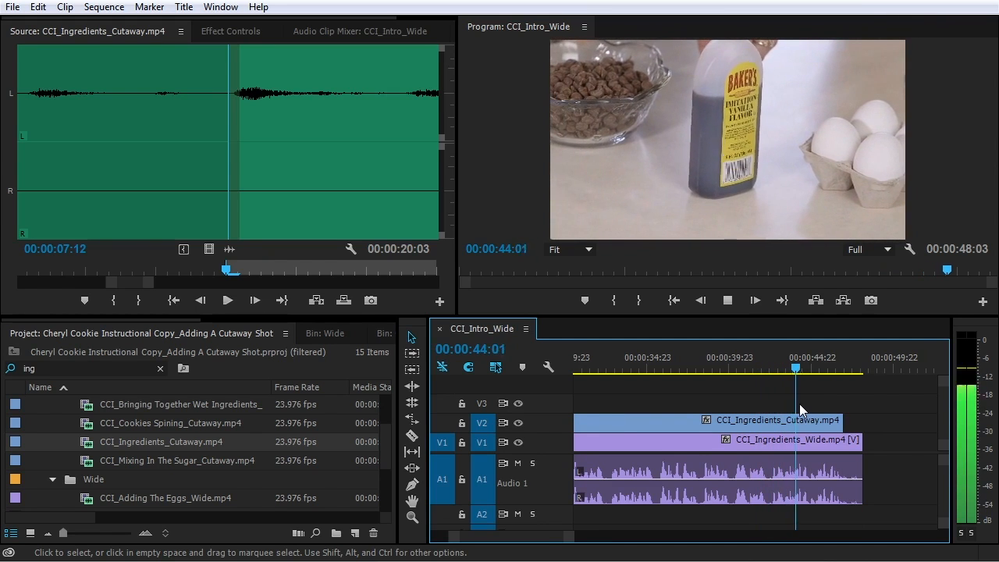
{"action": "key", "text": "equal"}
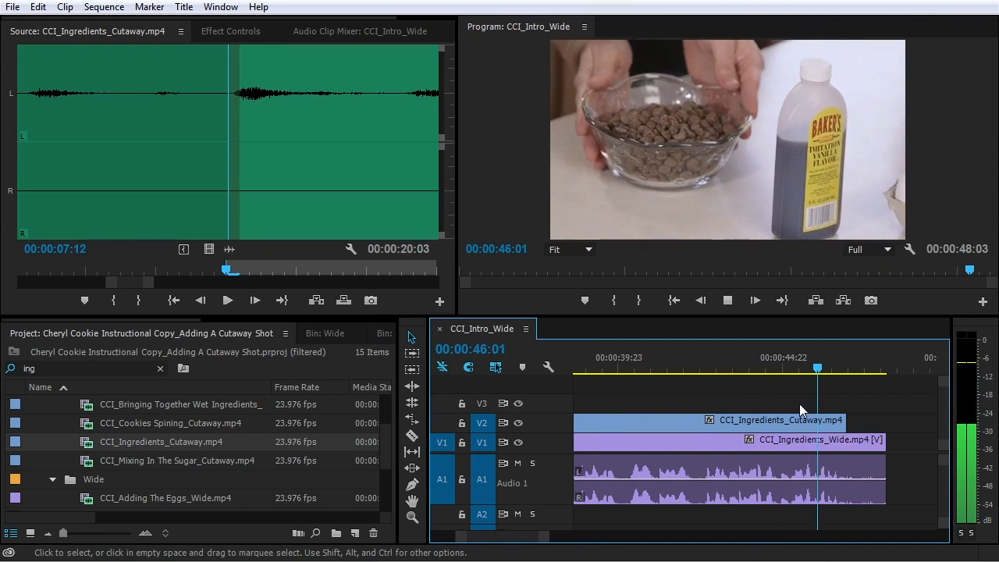
{"action": "key", "text": "space"}
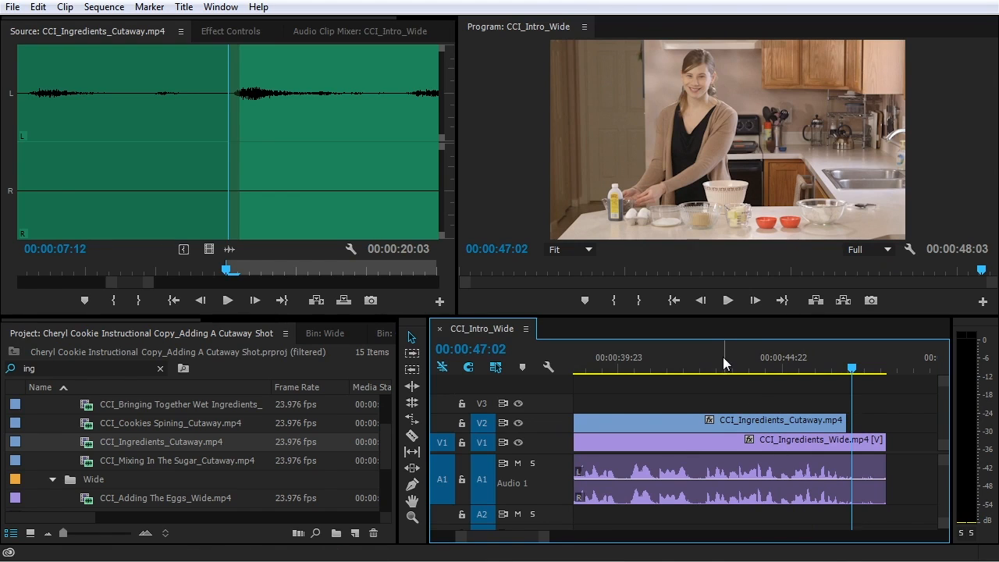
Trim the V2 Ingredients cutaway's tail to 00:00:16:04 and play back to check the edit
{"action": "left_click_drag", "start_coordinate": [718, 360], "coordinate": [708, 360]}
{"action": "key", "text": "space"}
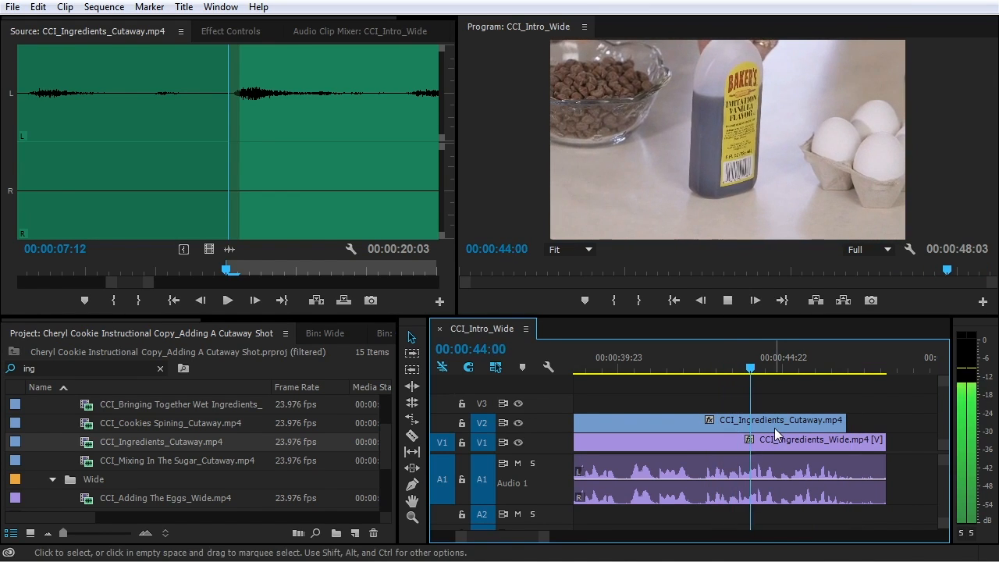
{"action": "key", "text": "space"}
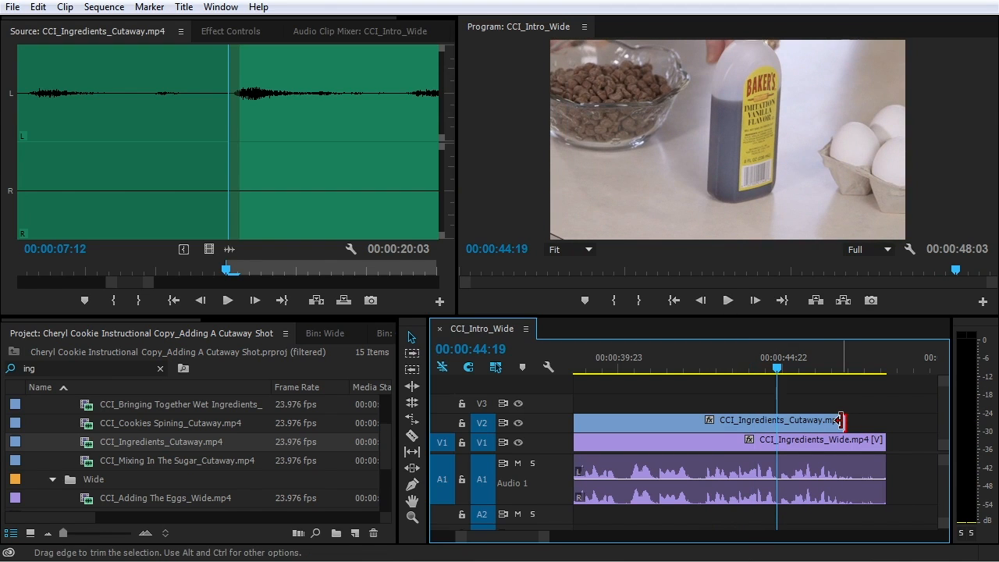
{"action": "left_click_drag", "start_coordinate": [840, 420], "coordinate": [692, 426]}
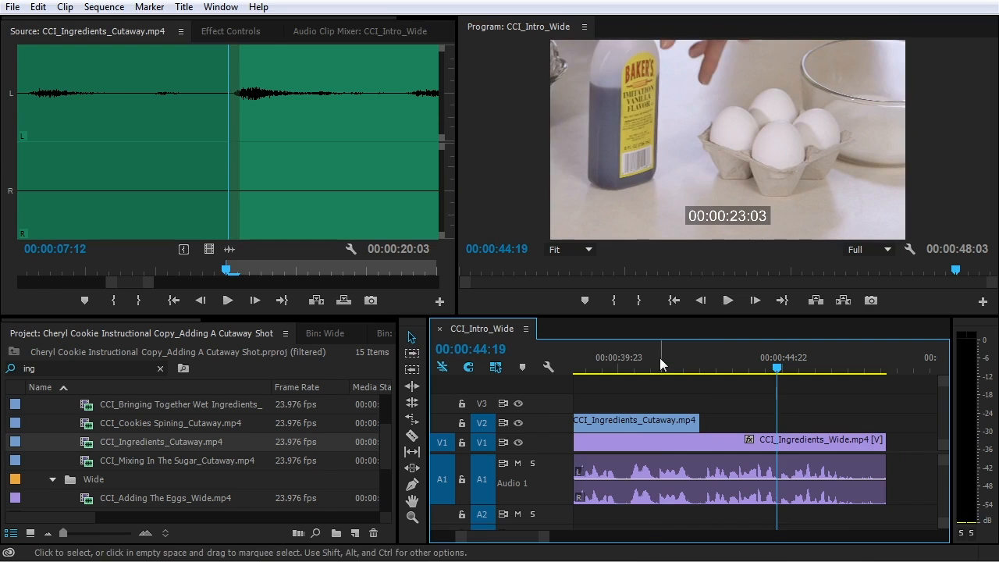
{"action": "left_click", "coordinate": [659, 367]}
{"action": "key", "text": "space"}
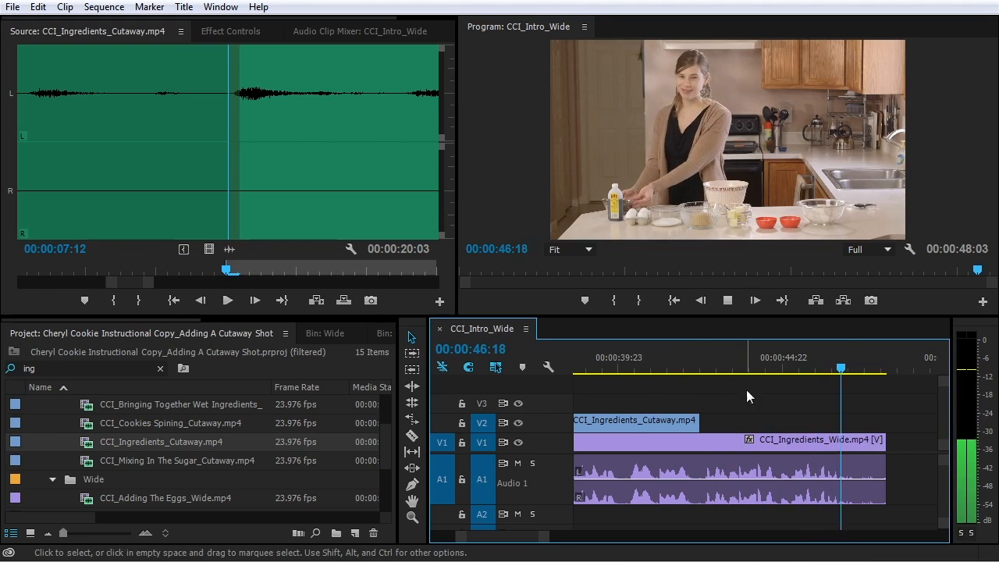
{"action": "key", "text": "space"}
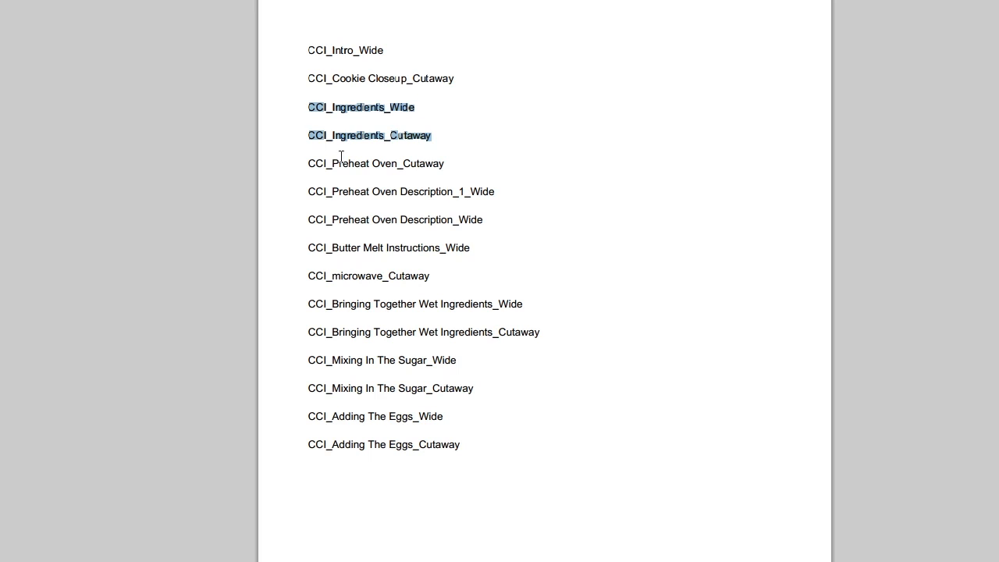
Highlight the Preheat Oven Cutaway, Description_1_Wide and Description_Wide entries in the shot list
{"action": "left_click_drag", "start_coordinate": [314, 163], "coordinate": [477, 163]}
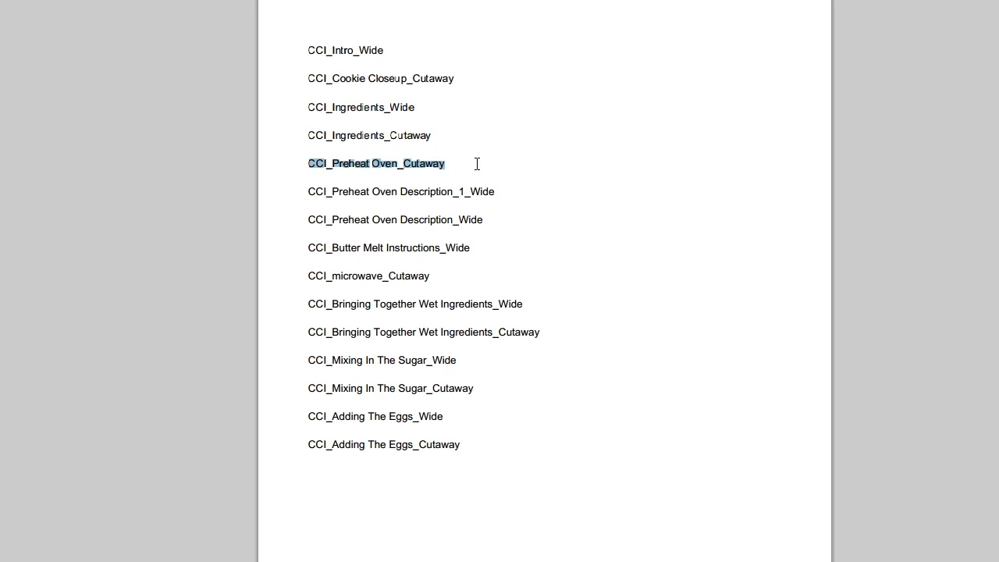
{"action": "left_click_drag", "start_coordinate": [308, 195], "coordinate": [503, 201]}
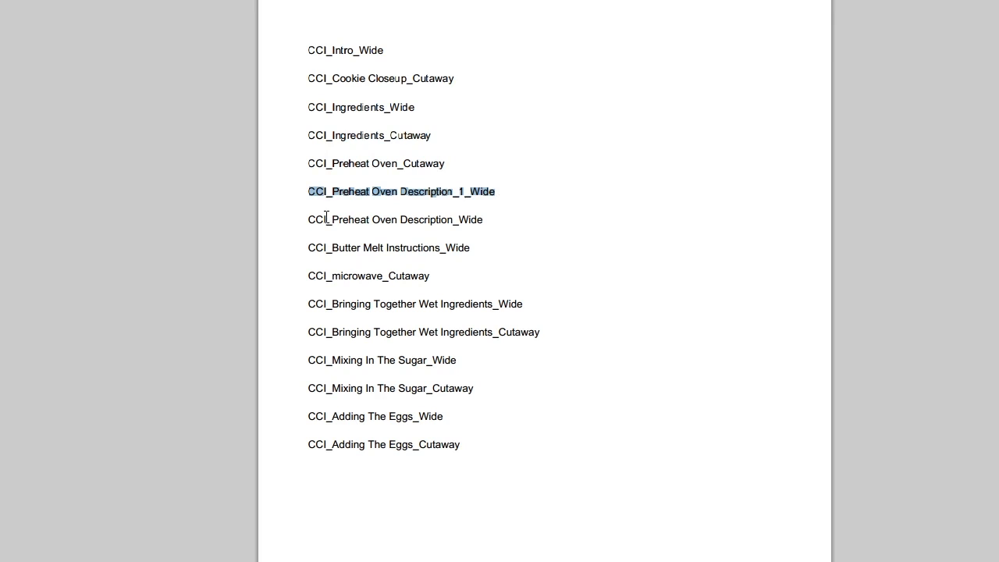
{"action": "left_click_drag", "start_coordinate": [314, 221], "coordinate": [594, 229]}
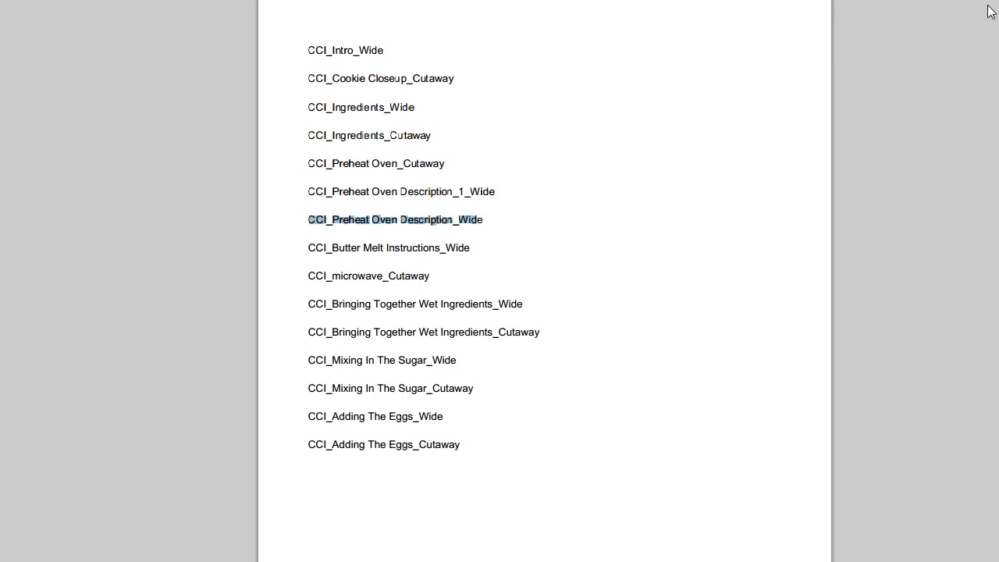
{"action": "left_click_drag", "start_coordinate": [308, 191], "coordinate": [507, 187]}
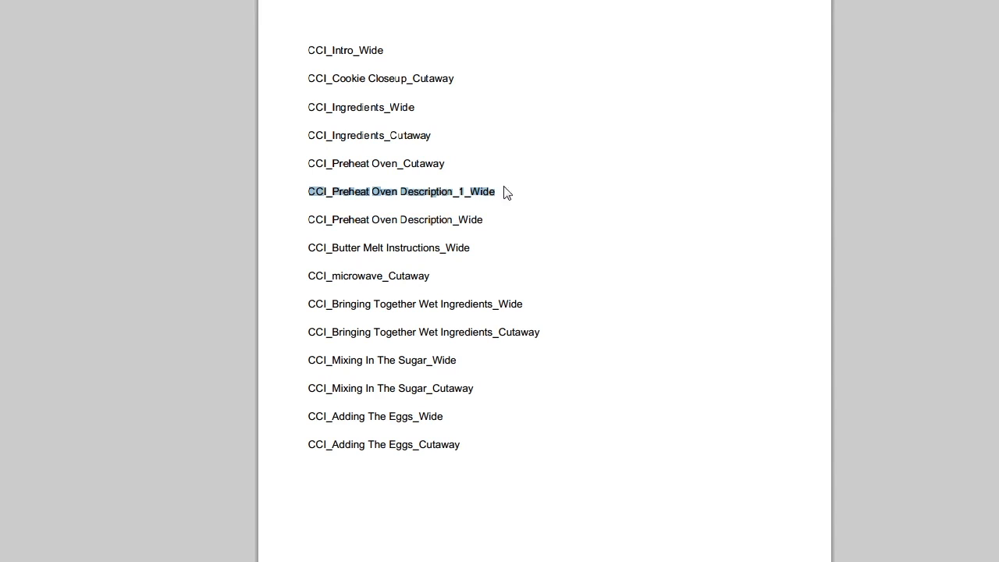
{"action": "left_click_drag", "start_coordinate": [321, 224], "coordinate": [535, 227]}
{"action": "left_click", "coordinate": [536, 228]}
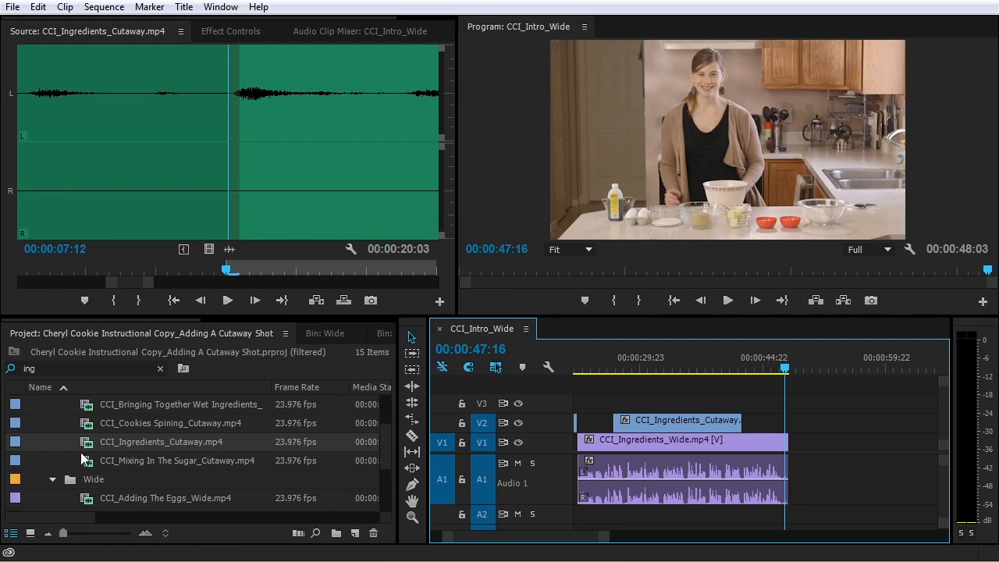
Clear the 'ing' filter so the project list shows all 14 items
{"action": "scroll", "coordinate": [103, 470], "scroll_direction": "down", "scroll_amount": 3}
{"action": "scroll", "coordinate": [103, 470], "scroll_direction": "up", "scroll_amount": 2}
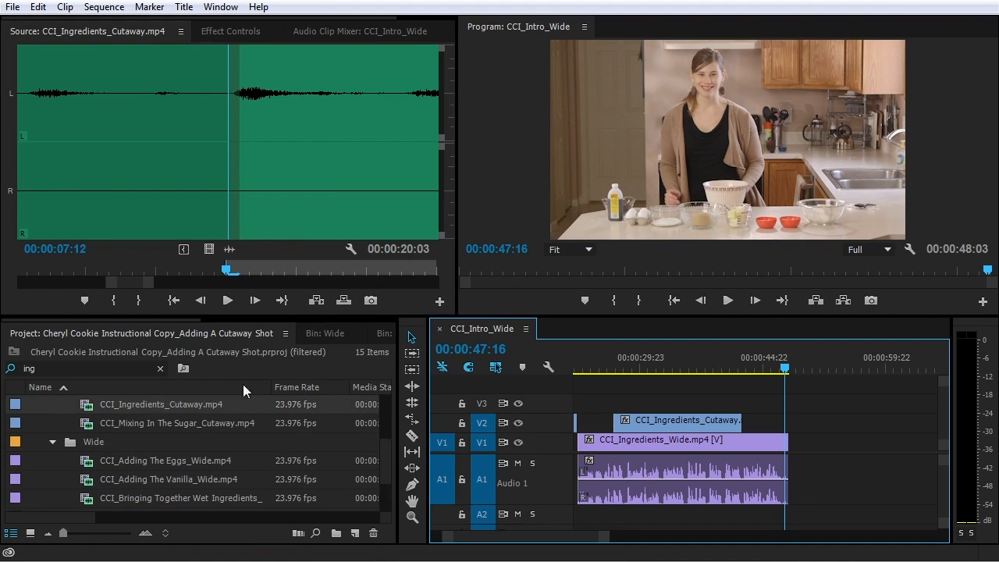
{"action": "left_click", "coordinate": [160, 369]}
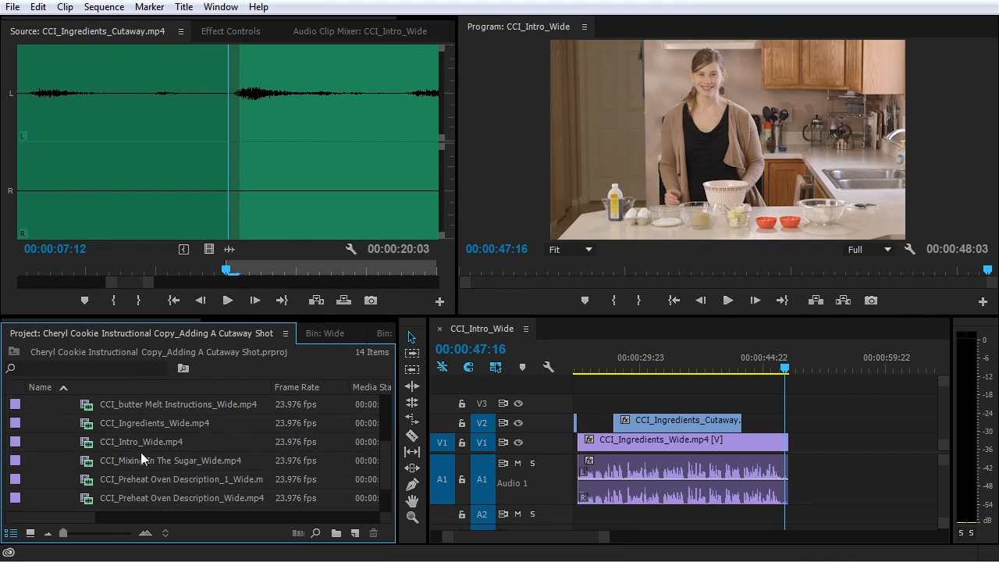
{"action": "scroll", "coordinate": [164, 437], "scroll_direction": "down", "scroll_amount": 2}
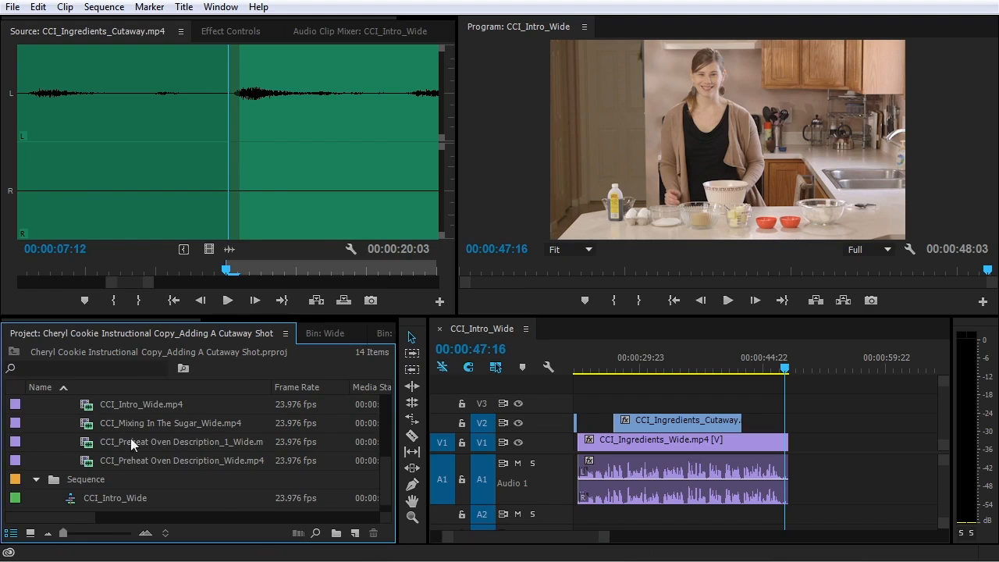
Preview CCI_Preheat Oven Description_1_Wide, then load and play CCI_Preheat Oven Description_Wide
{"action": "double_click", "coordinate": [86, 442]}
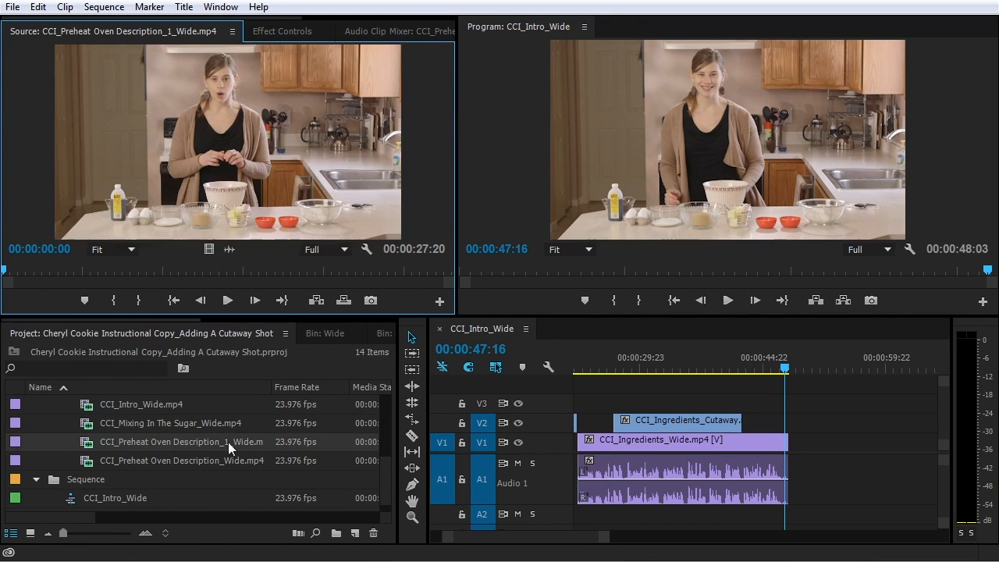
{"action": "key", "text": "space"}
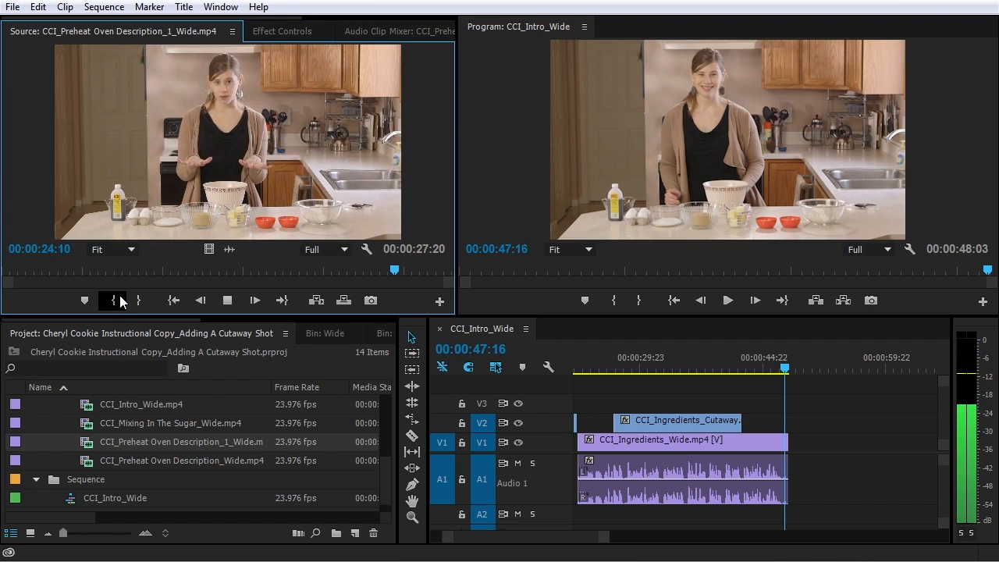
{"action": "key", "text": "space"}
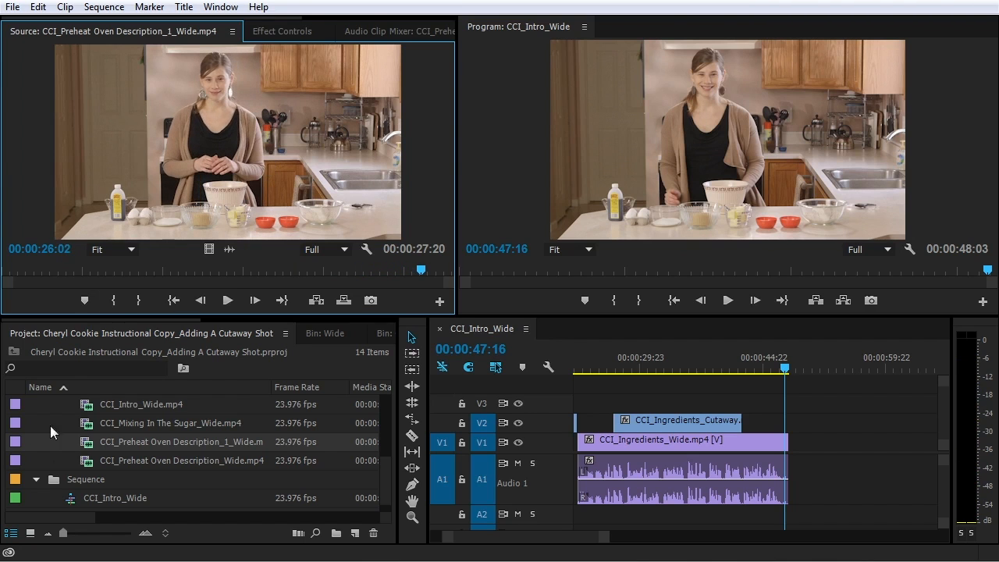
{"action": "double_click", "coordinate": [84, 462]}
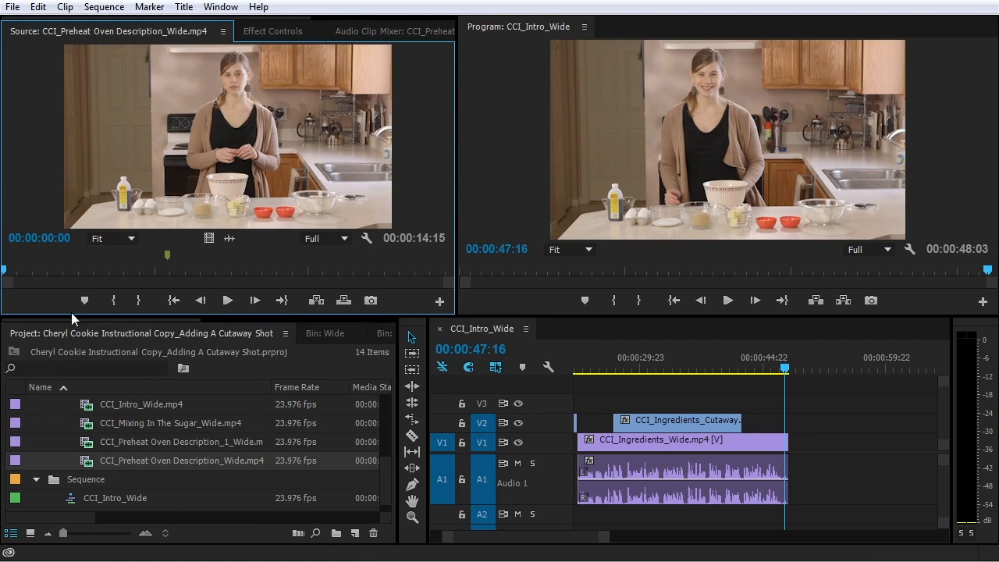
{"action": "left_click", "coordinate": [227, 300]}
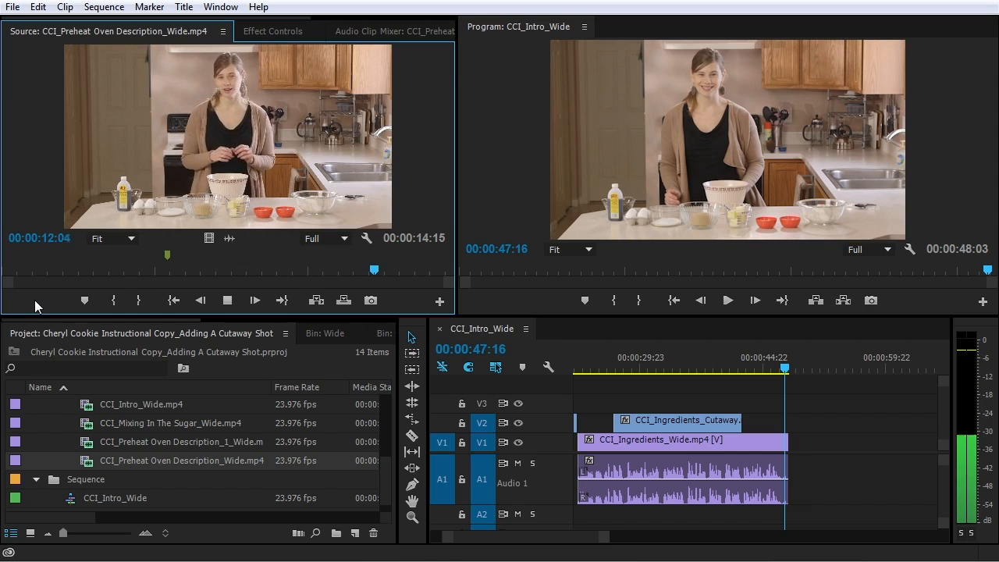
Reload CCI_Preheat Oven Description_1_Wide and set its In point at 00:00:03:19
{"action": "double_click", "coordinate": [88, 442]}
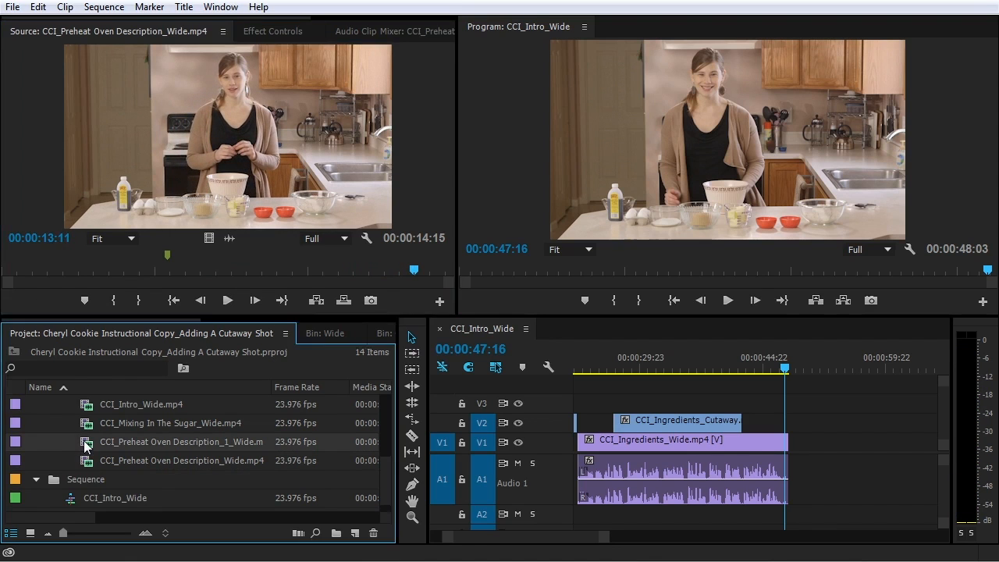
{"action": "left_click", "coordinate": [44, 270]}
{"action": "key", "text": "space"}
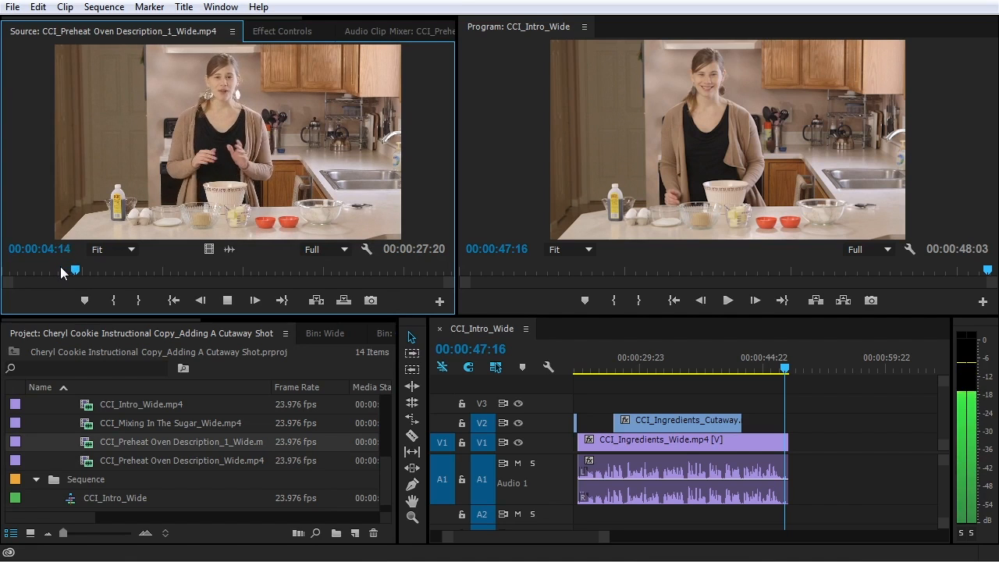
{"action": "key", "text": "space"}
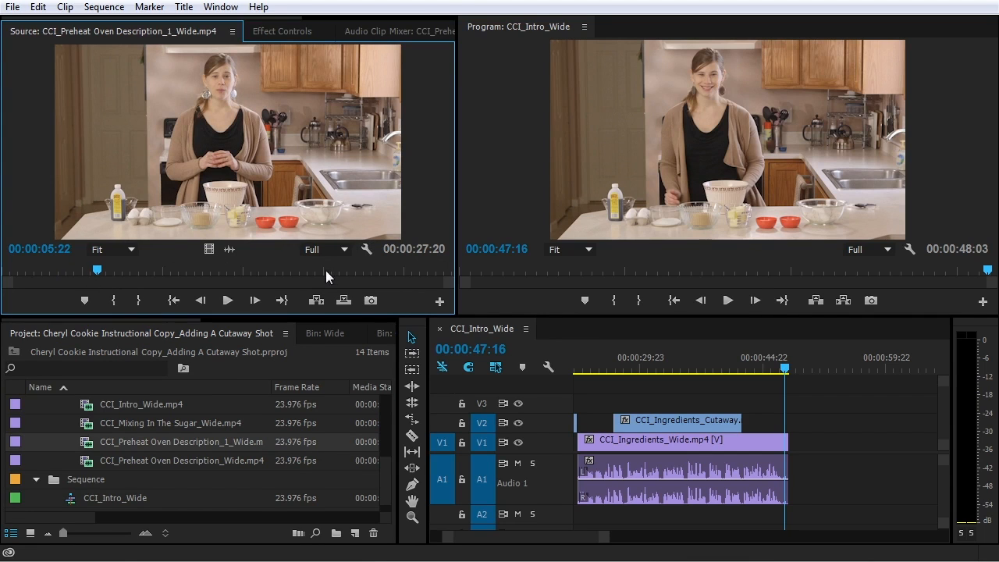
{"action": "left_click_drag", "start_coordinate": [96, 270], "coordinate": [25, 270]}
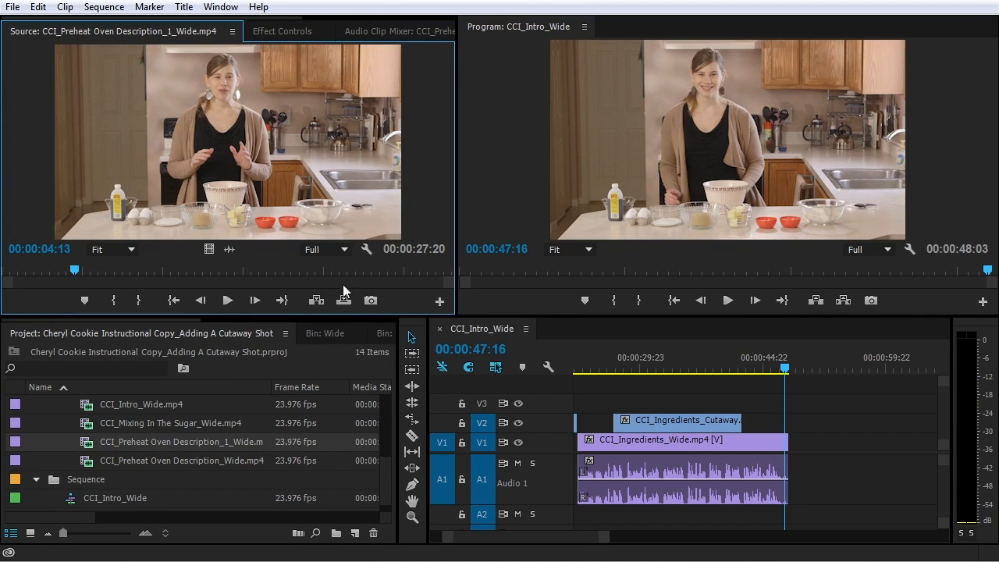
{"action": "left_click_drag", "start_coordinate": [78, 273], "coordinate": [58, 271]}
{"action": "left_click", "coordinate": [113, 301]}
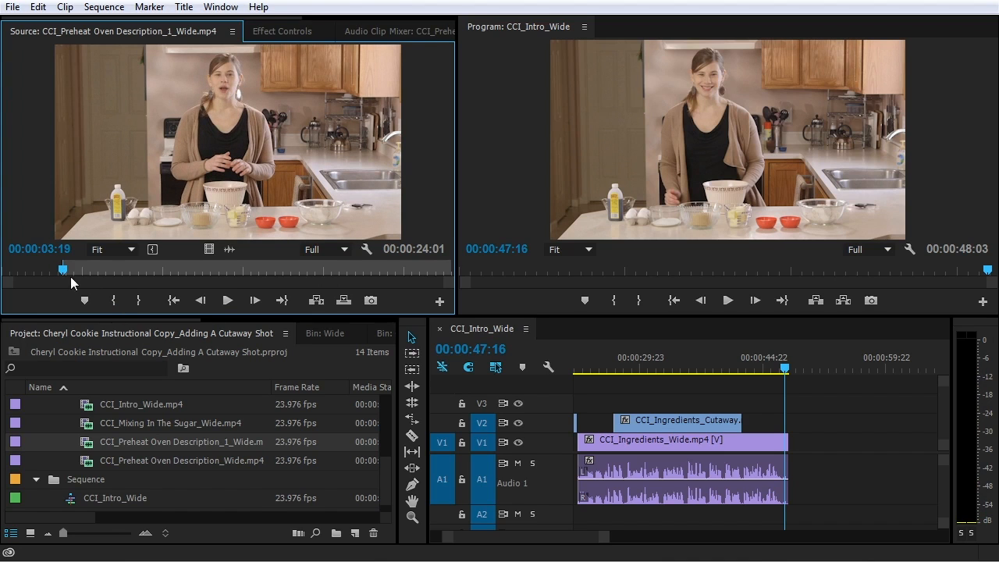
Set the Out point at 00:00:17:18 and place the 14-second range after CCI_Ingredients_Wide on V1/A1
{"action": "key", "text": "space"}
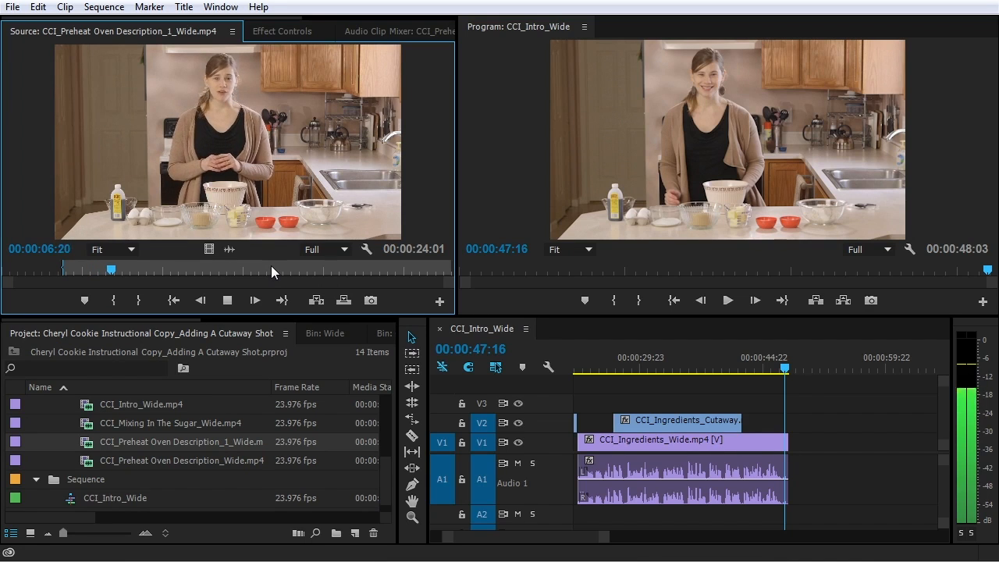
{"action": "key", "text": "space"}
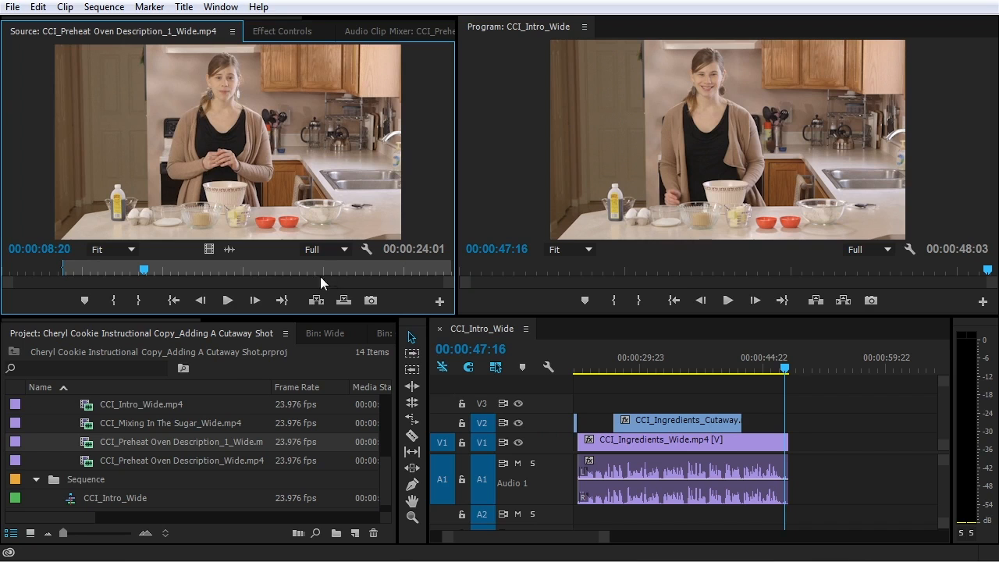
{"action": "left_click", "coordinate": [280, 270]}
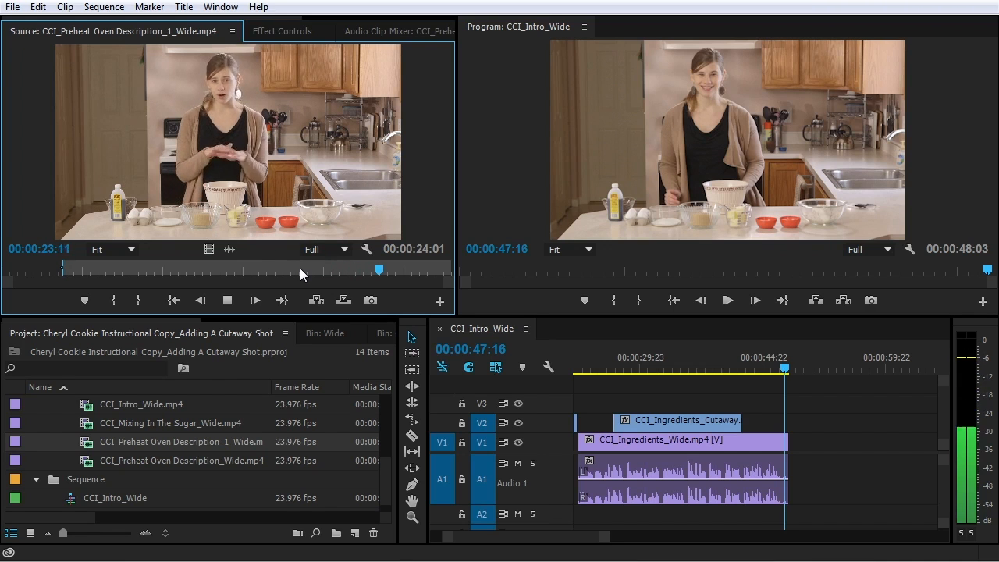
{"action": "key", "text": "space"}
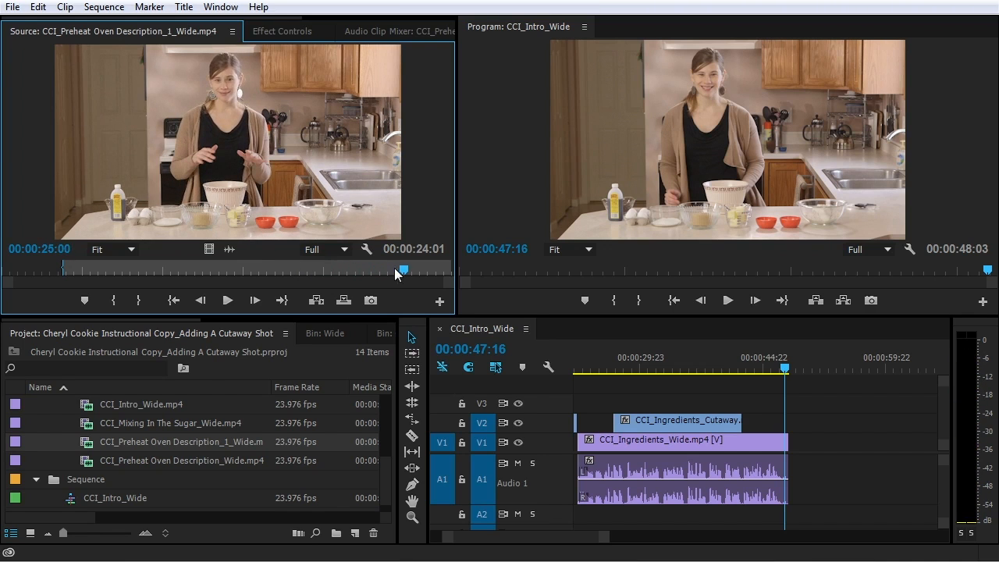
{"action": "left_click", "coordinate": [276, 265]}
{"action": "key", "text": "space"}
{"action": "key", "text": "space"}
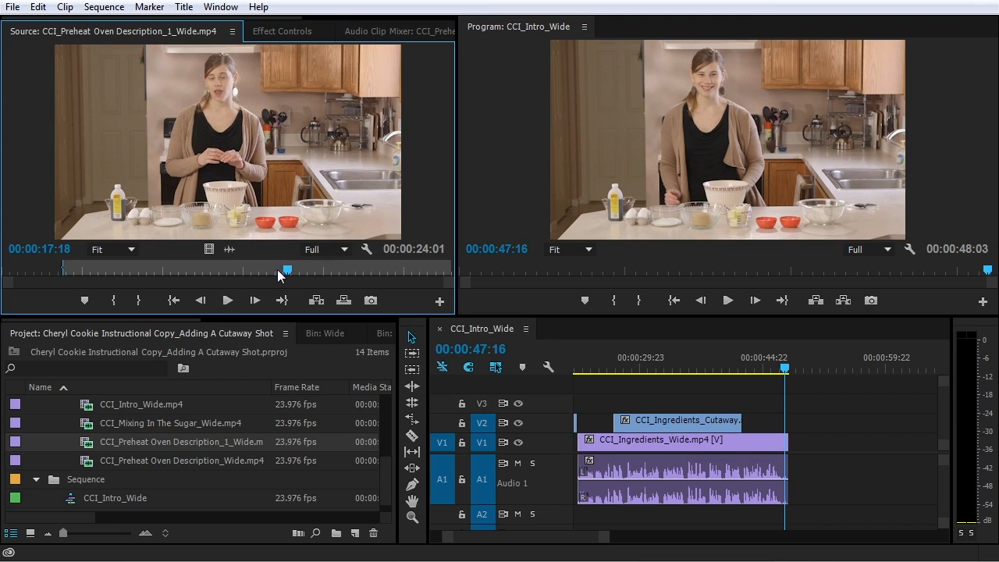
{"action": "left_click", "coordinate": [249, 268]}
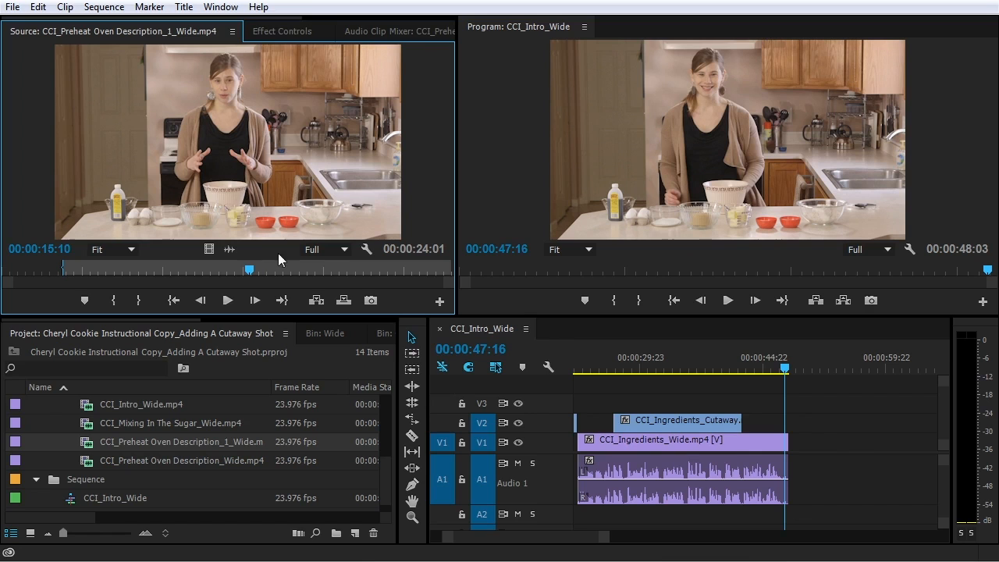
{"action": "key", "text": "space"}
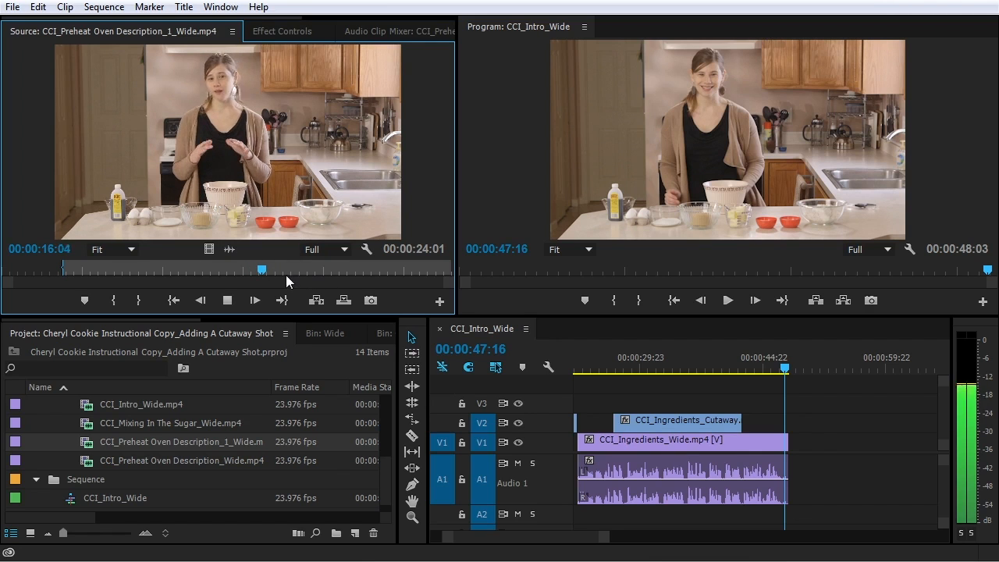
{"action": "key", "text": "space"}
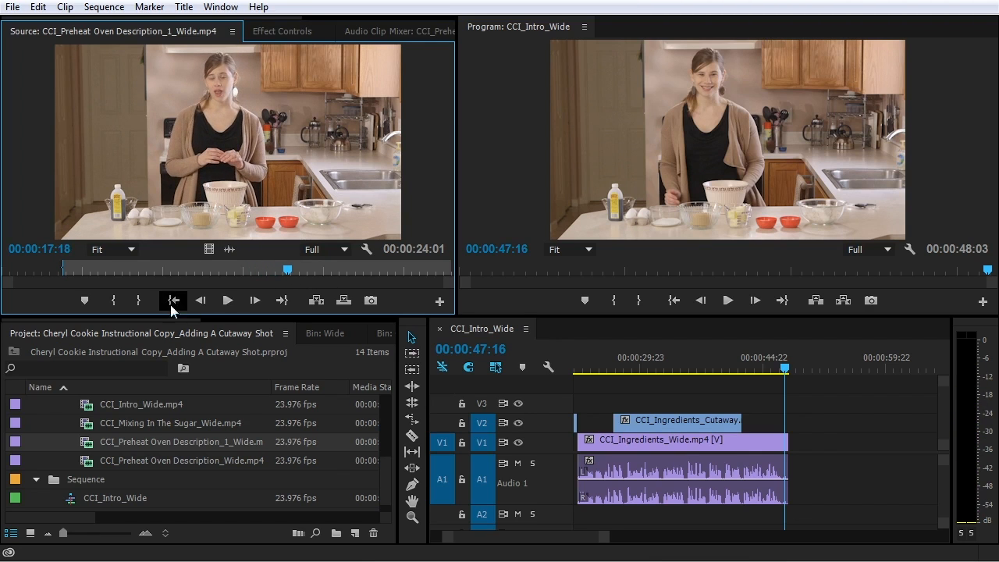
{"action": "left_click", "coordinate": [139, 302]}
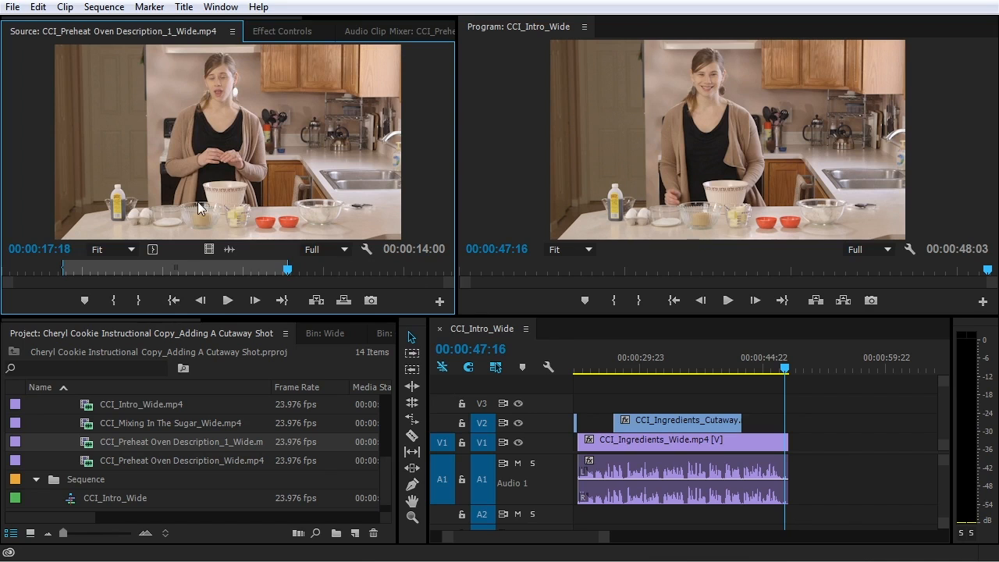
{"action": "left_click_drag", "start_coordinate": [661, 353], "coordinate": [793, 450]}
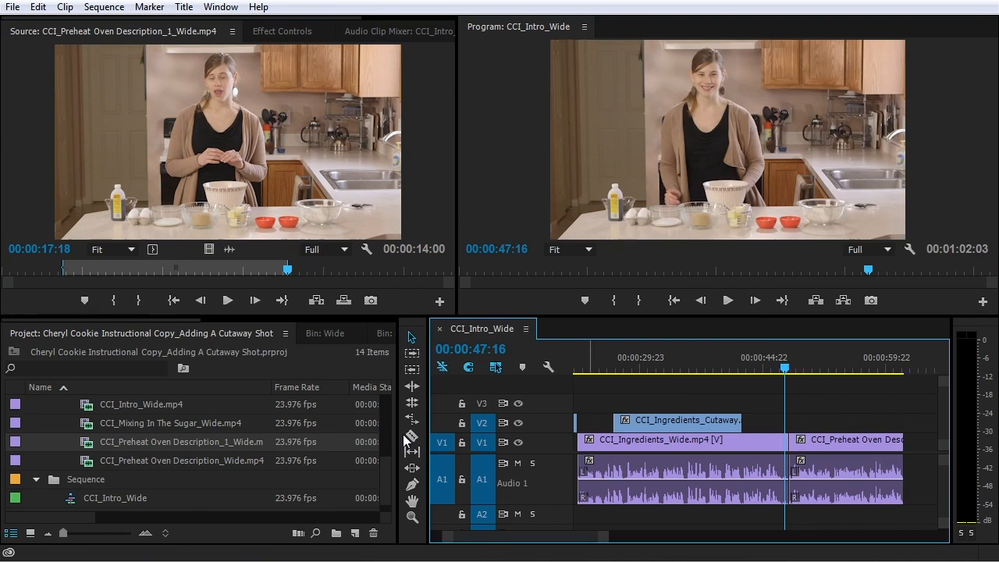
Mark 00:00:07:07 to 00:00:12:14 on CCI_Preheat Oven Description_Wide and add it after Description_1_Wide
{"action": "double_click", "coordinate": [79, 462]}
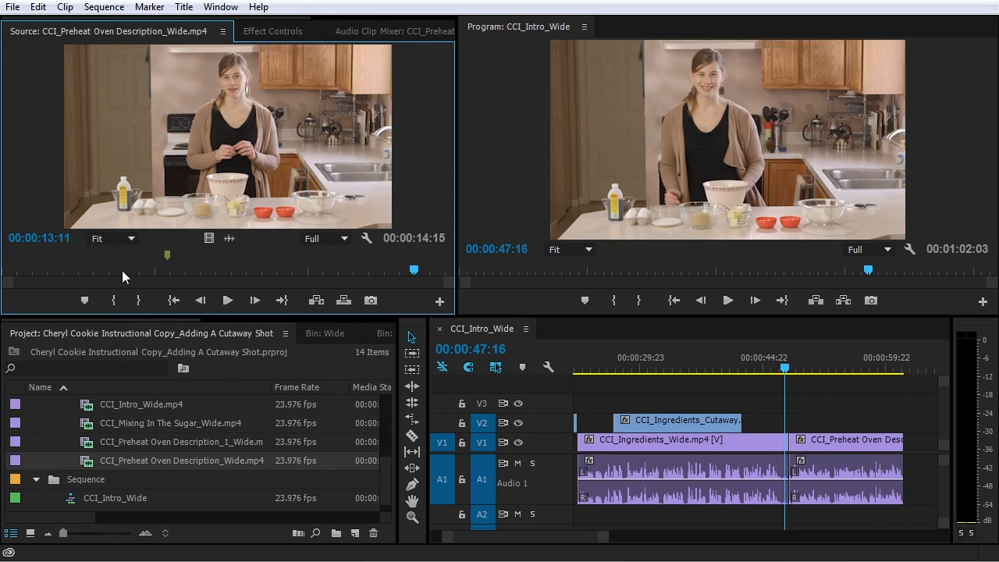
{"action": "left_click_drag", "start_coordinate": [122, 270], "coordinate": [227, 281]}
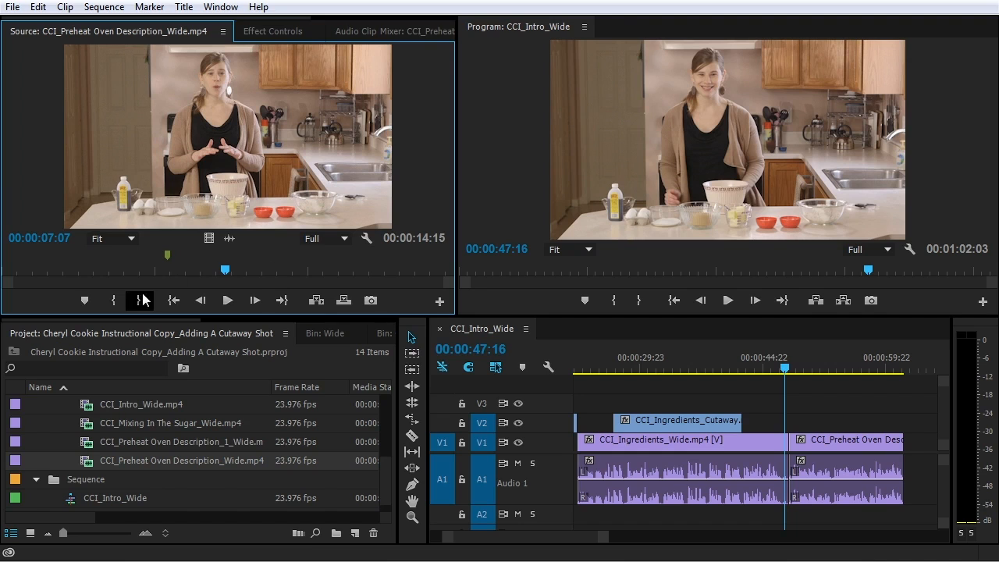
{"action": "left_click", "coordinate": [114, 302]}
{"action": "key", "text": "space"}
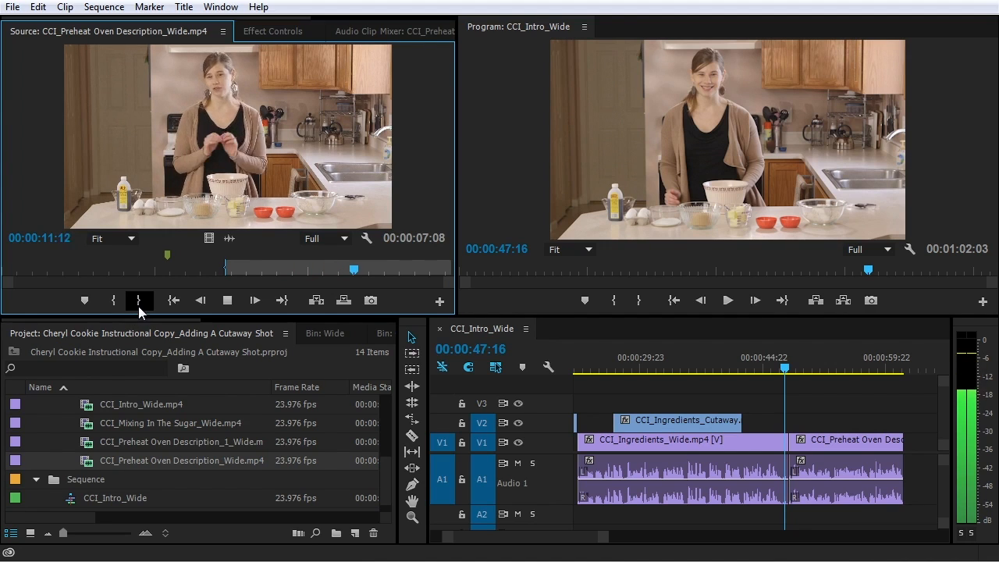
{"action": "left_click", "coordinate": [140, 302]}
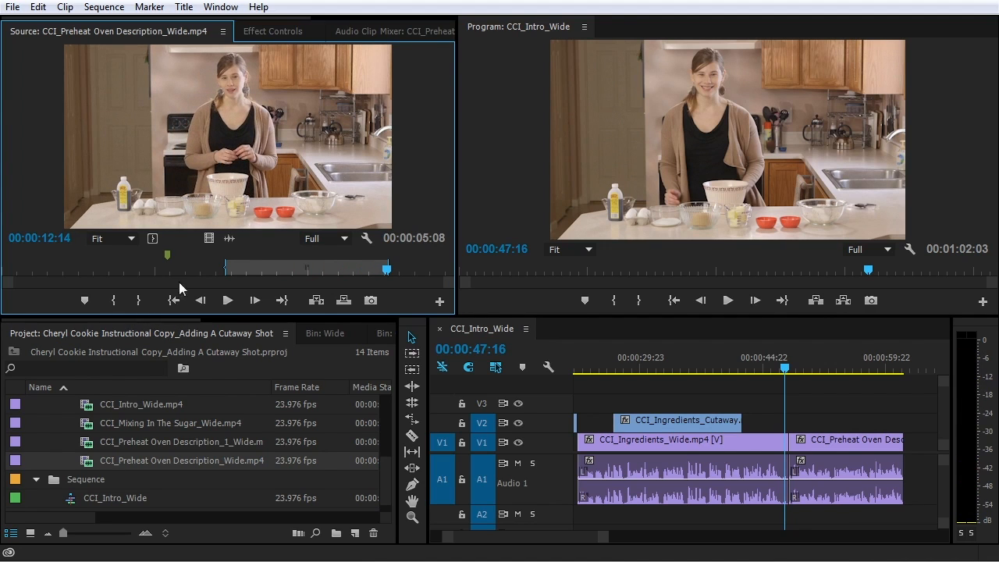
{"action": "left_click_drag", "start_coordinate": [541, 268], "coordinate": [911, 452]}
{"action": "key", "text": "space"}
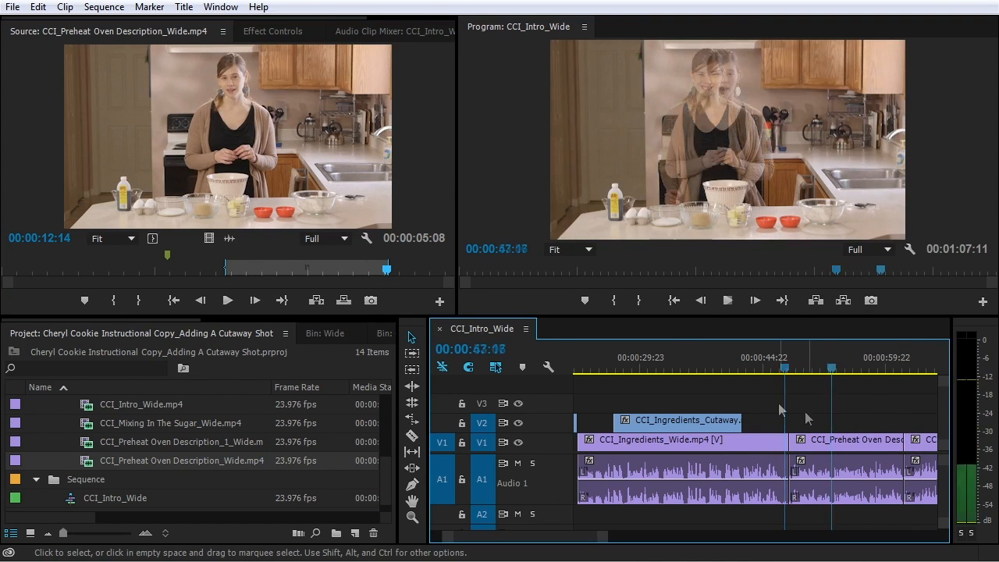
{"action": "key", "text": "minus"}
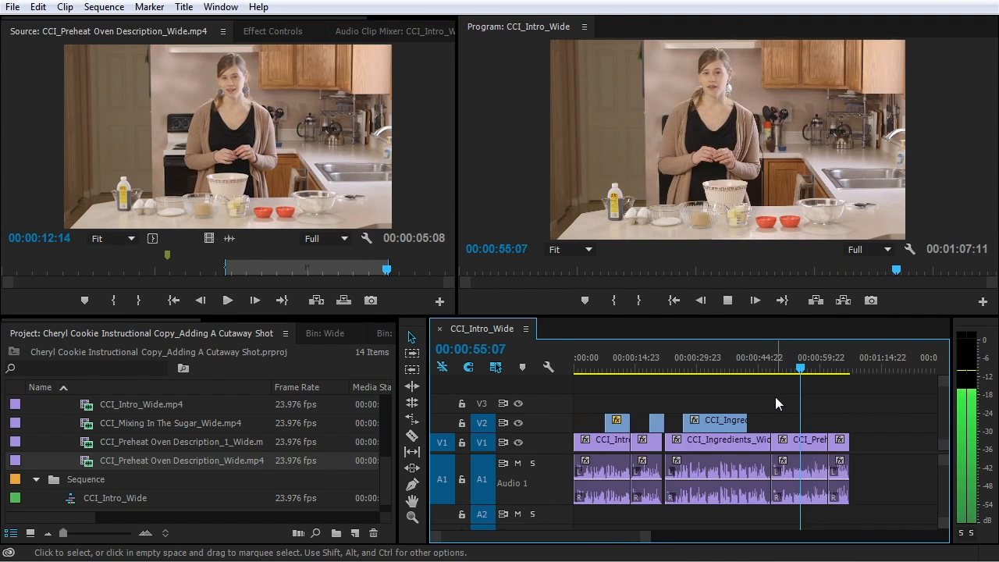
{"action": "key", "text": "equal"}
{"action": "key", "text": "equal"}
{"action": "key", "text": "minus"}
{"action": "key", "text": "equal"}
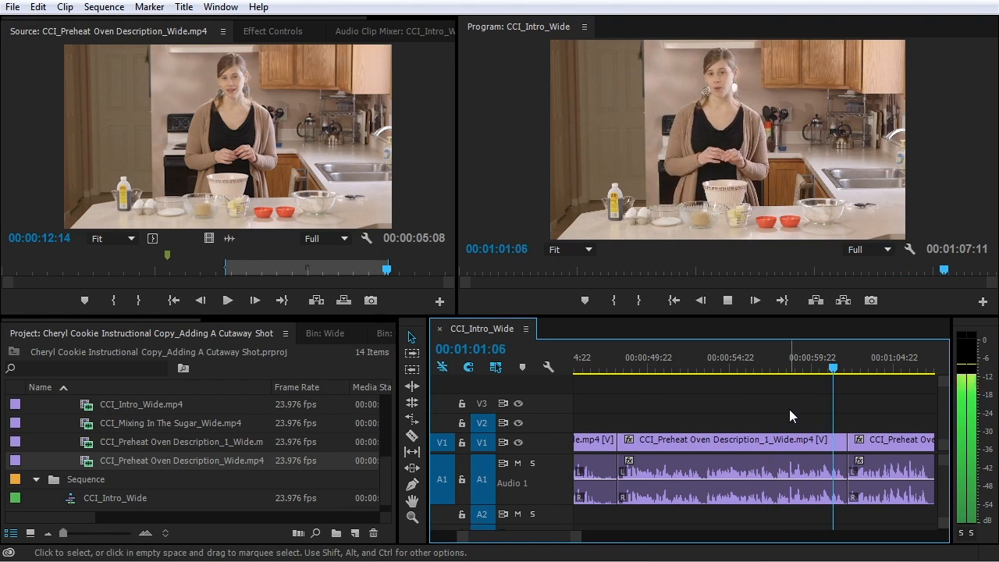
{"action": "key", "text": "minus"}
{"action": "key", "text": "equal"}
{"action": "key", "text": "equal"}
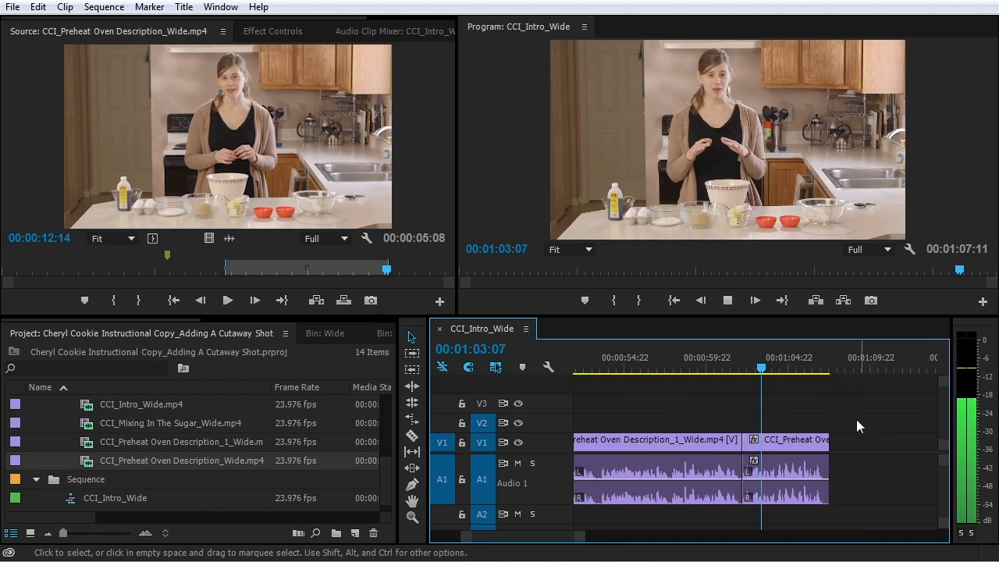
{"action": "key", "text": "equal"}
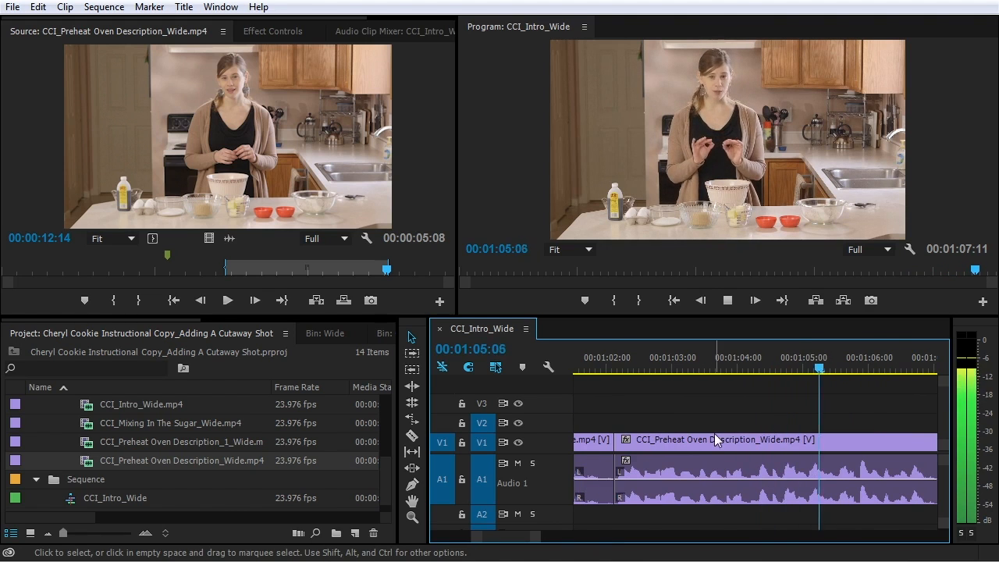
{"action": "key", "text": "minus"}
{"action": "key", "text": "equal"}
{"action": "key", "text": "minus"}
{"action": "key", "text": "minus"}
{"action": "key", "text": "minus"}
{"action": "key", "text": "space"}
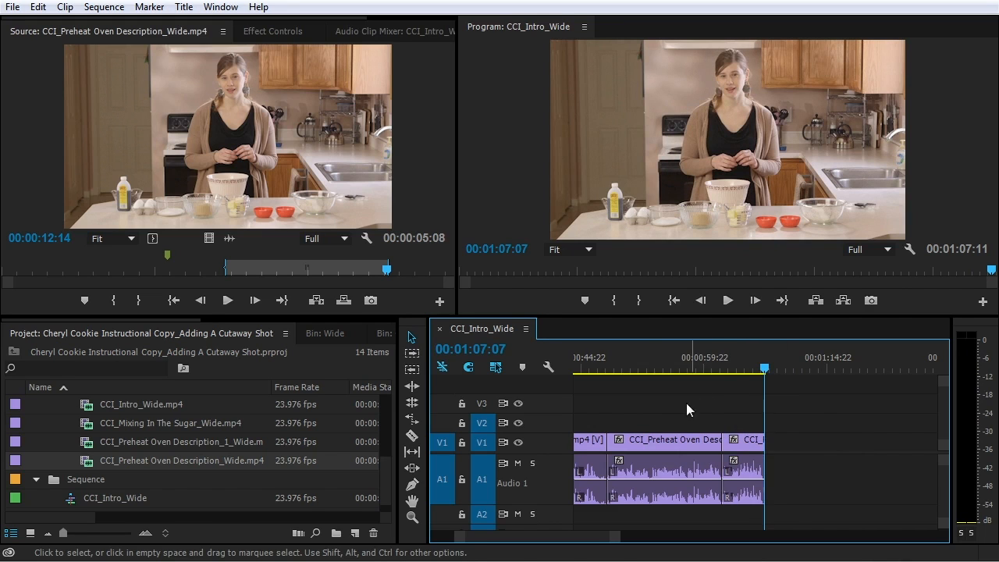
Select the last clip in the sequence and expand the Cutaway bin in the project list
{"action": "left_click", "coordinate": [719, 436]}
{"action": "left_click", "coordinate": [743, 446]}
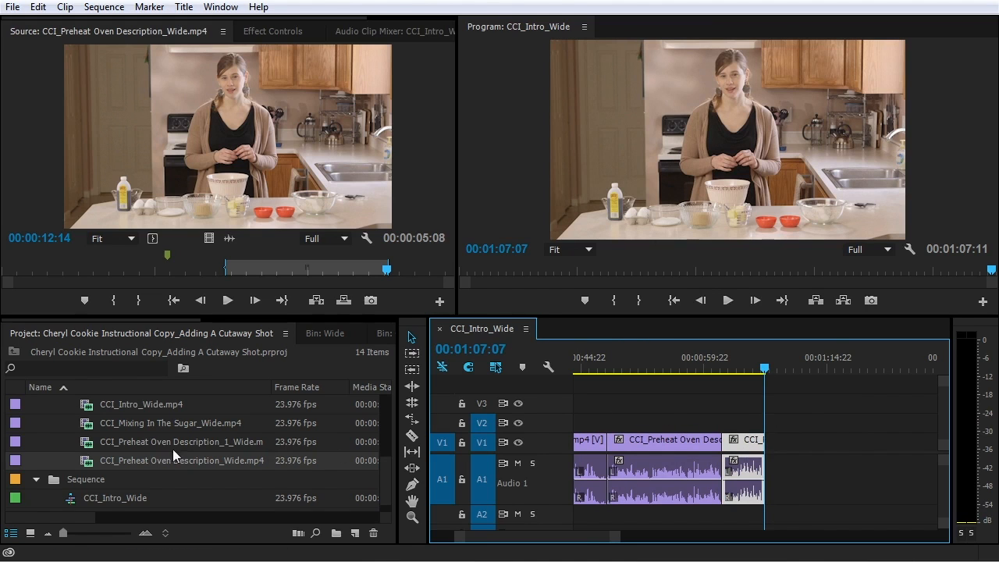
{"action": "scroll", "coordinate": [163, 455], "scroll_direction": "up", "scroll_amount": 5}
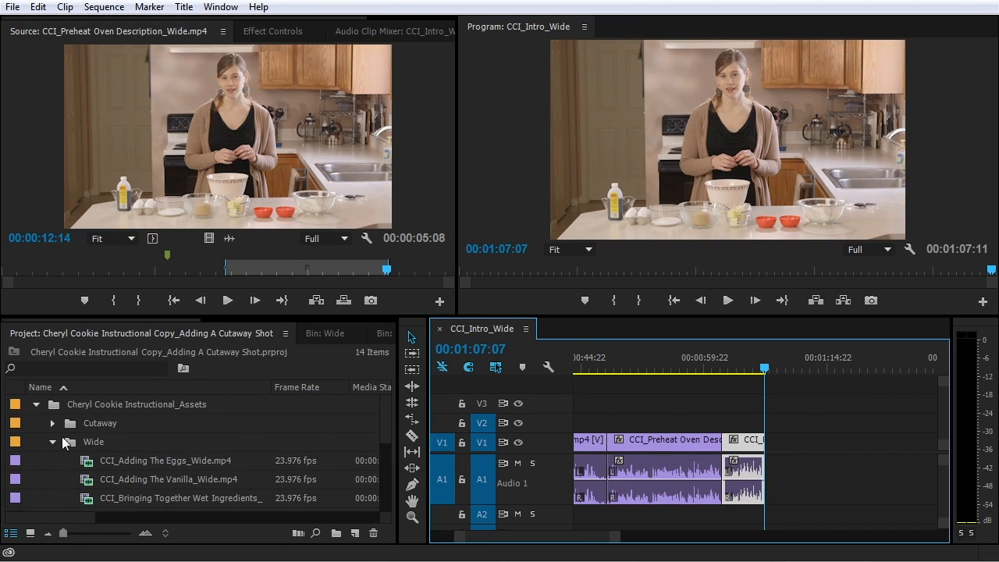
{"action": "left_click", "coordinate": [53, 423]}
Filter for 'preh', load CCI_Preheat Oven Cutaway.mp4 into the source viewer, then clear the search
{"action": "scroll", "coordinate": [94, 440], "scroll_direction": "down", "scroll_amount": 1}
{"action": "scroll", "coordinate": [95, 444], "scroll_direction": "down", "scroll_amount": 3}
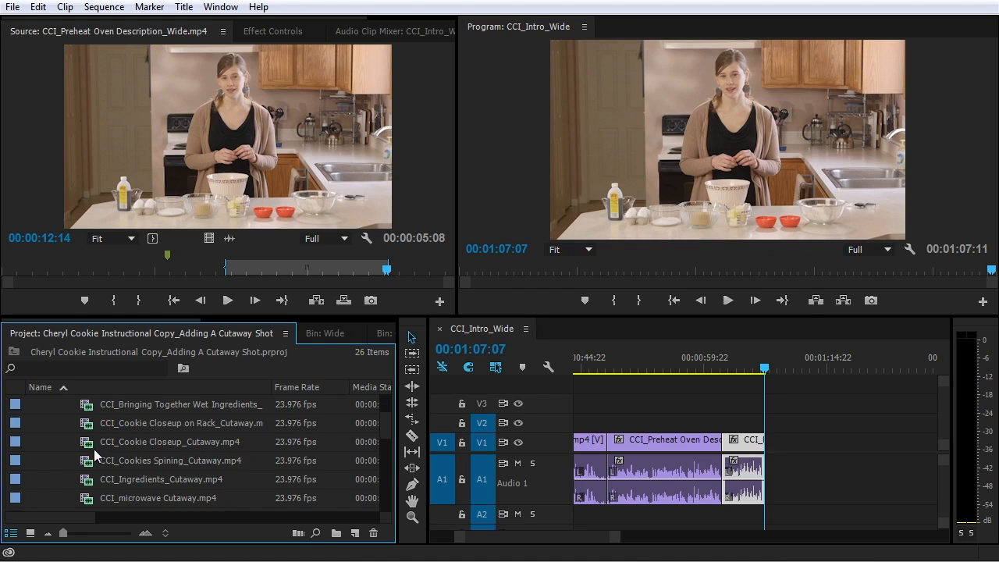
{"action": "left_click", "coordinate": [60, 365]}
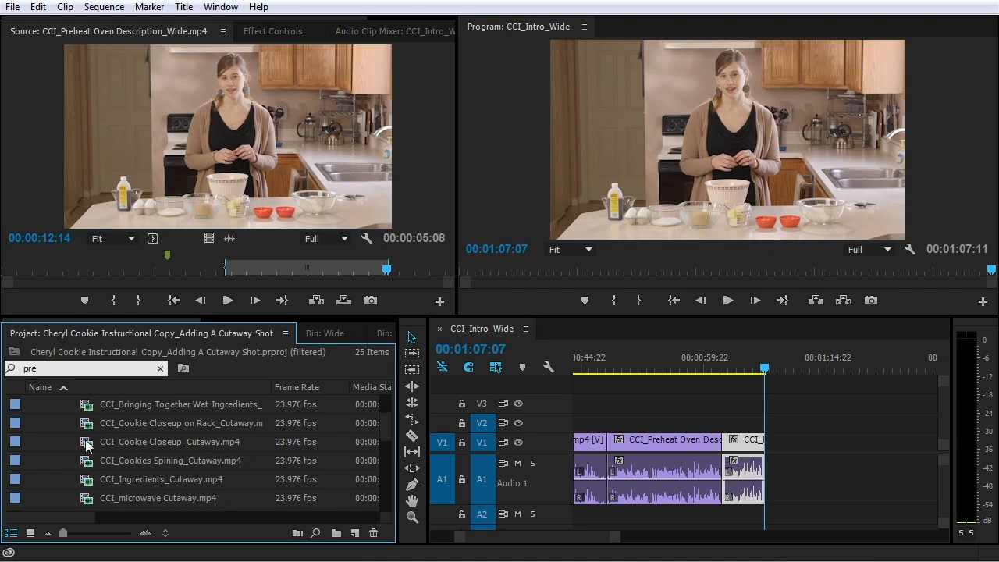
{"action": "type", "text": "preh"}
{"action": "double_click", "coordinate": [92, 426]}
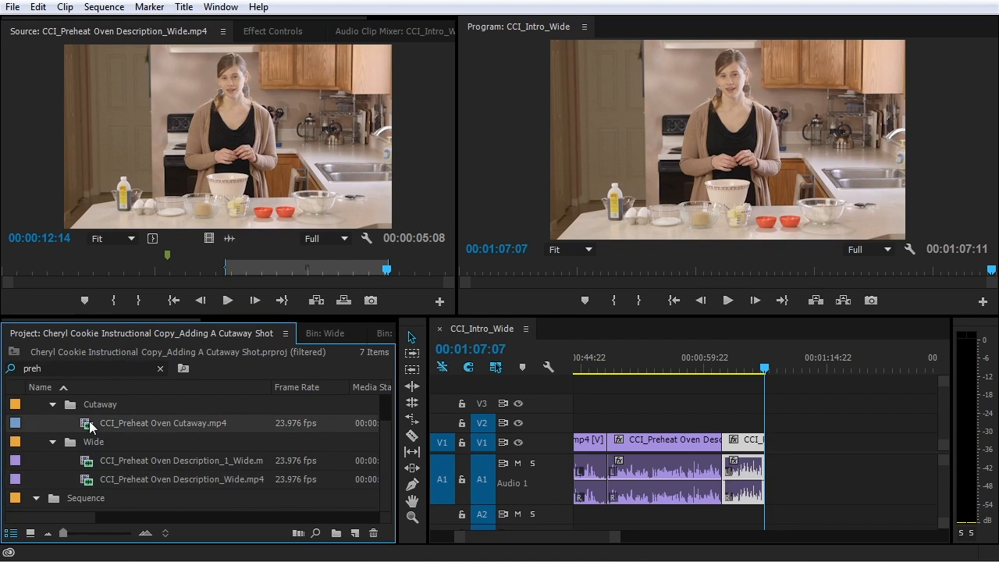
{"action": "left_click", "coordinate": [162, 370]}
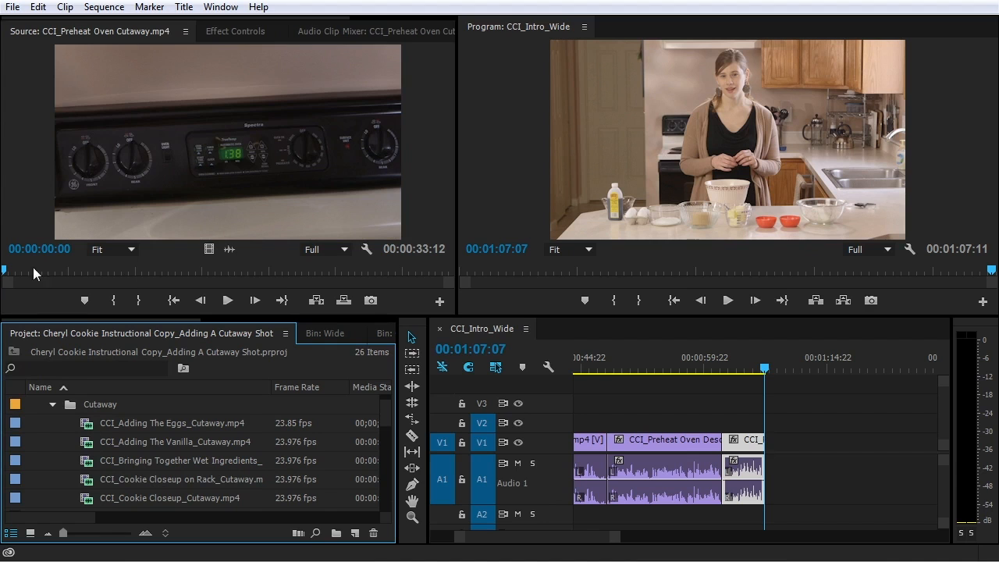
Mark 00:00:21:17–00:00:29:09 of the Preheat Oven cutaway and place it on V2 above the Preheat Oven clip
{"action": "left_click_drag", "start_coordinate": [8, 270], "coordinate": [398, 271]}
{"action": "left_click", "coordinate": [114, 299]}
{"action": "left_click", "coordinate": [145, 301]}
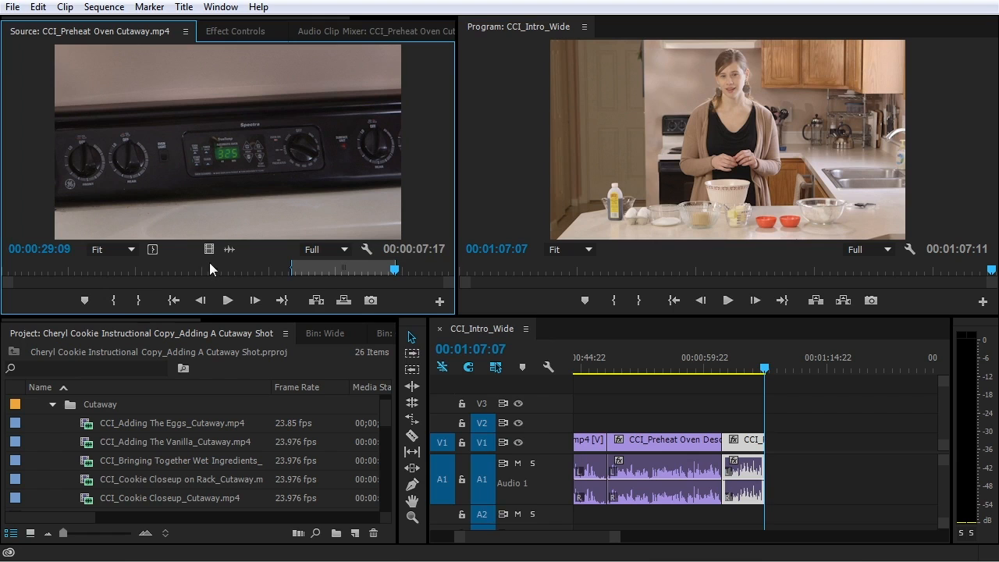
{"action": "left_click_drag", "start_coordinate": [248, 261], "coordinate": [609, 422]}
{"action": "left_click", "coordinate": [607, 371]}
Review playback, then trim the V2 Preheat Oven cutaway's tail back to 00:00:53:08
{"action": "key", "text": "Left"}
{"action": "key", "text": "Left"}
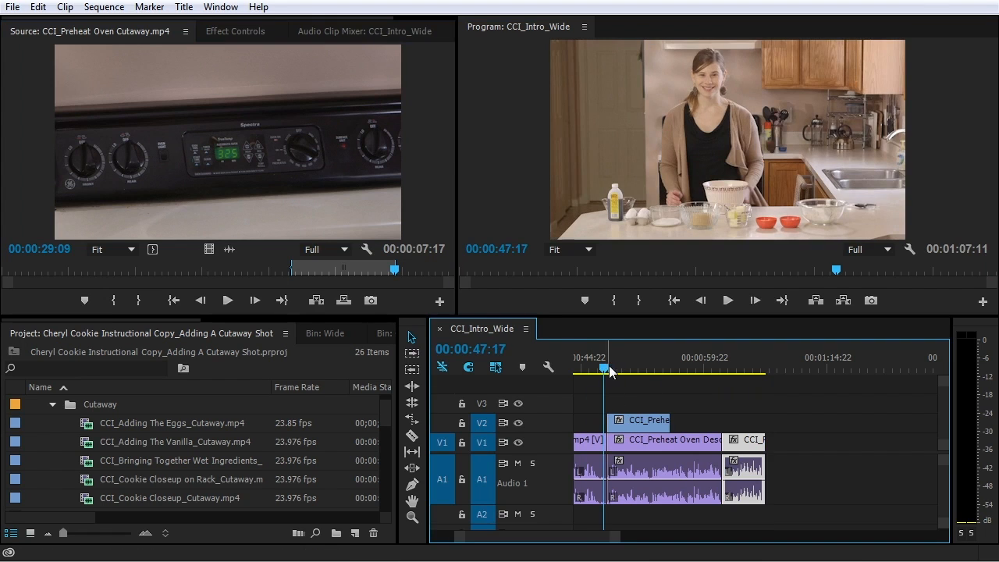
{"action": "key", "text": "equal"}
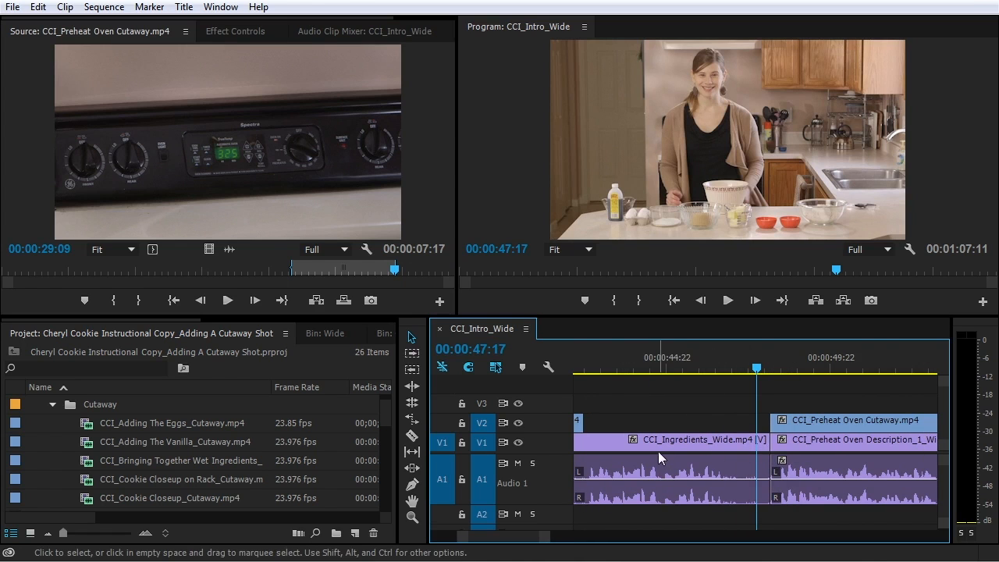
{"action": "key", "text": "space"}
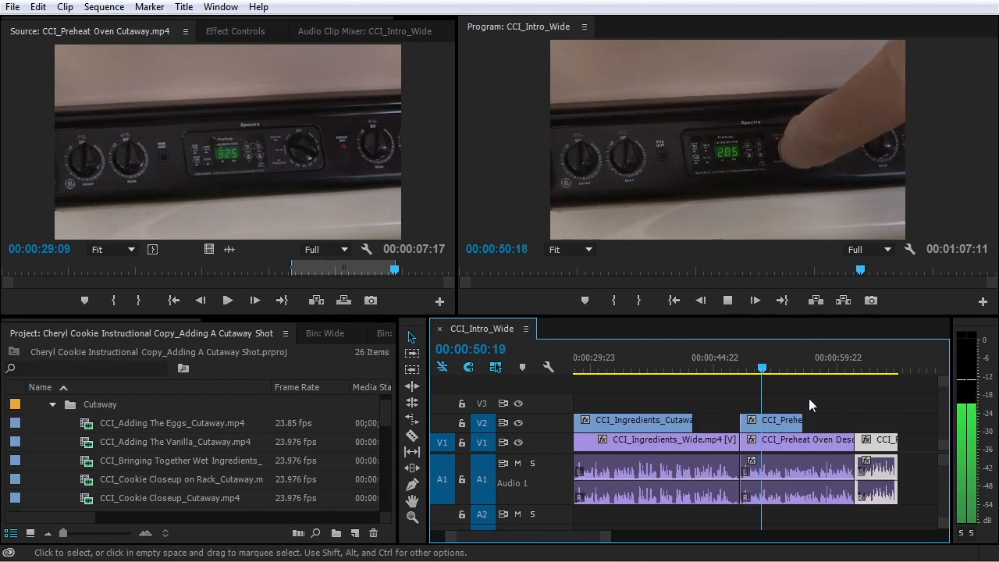
{"action": "key", "text": "equal"}
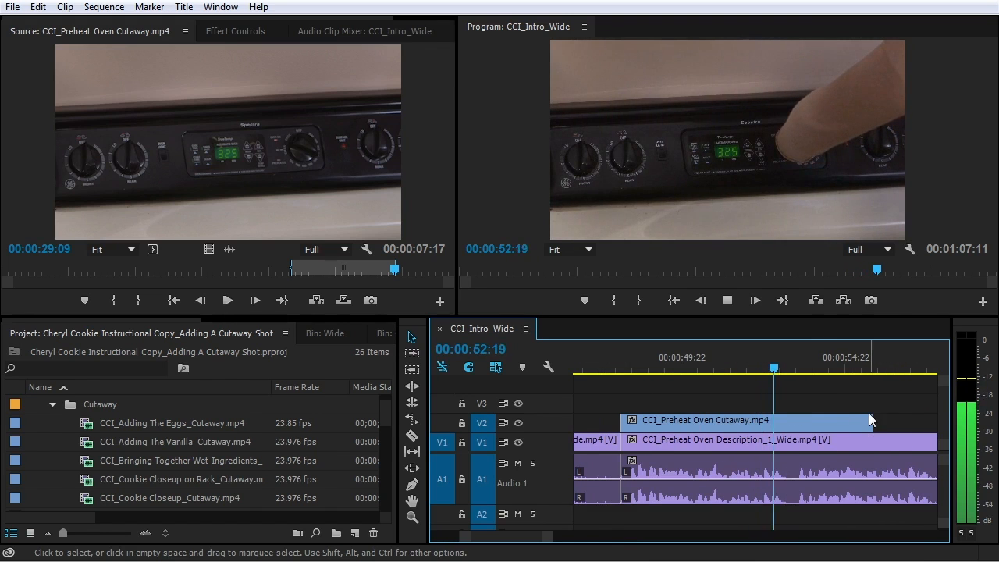
{"action": "key", "text": "space"}
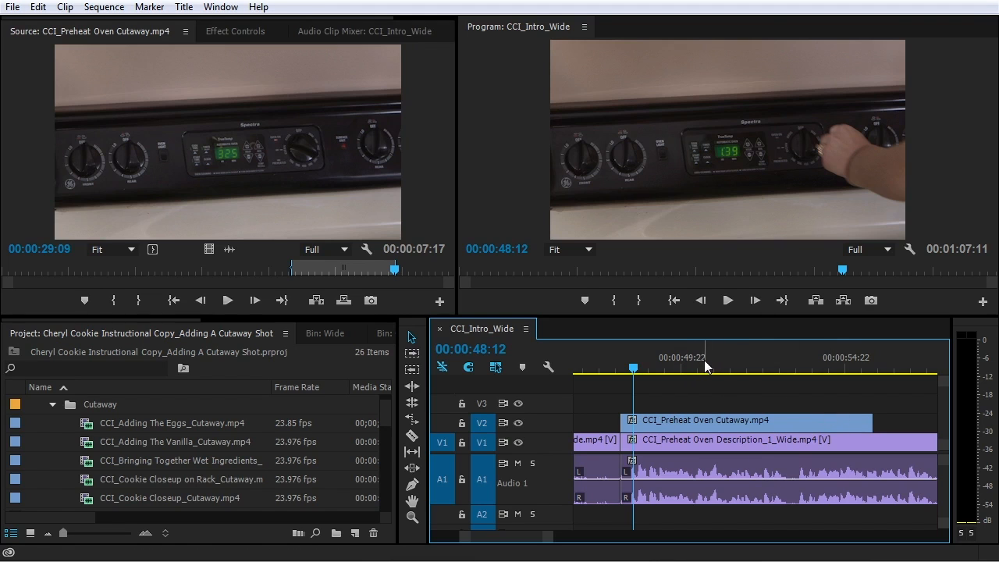
{"action": "left_click_drag", "start_coordinate": [712, 360], "coordinate": [792, 379]}
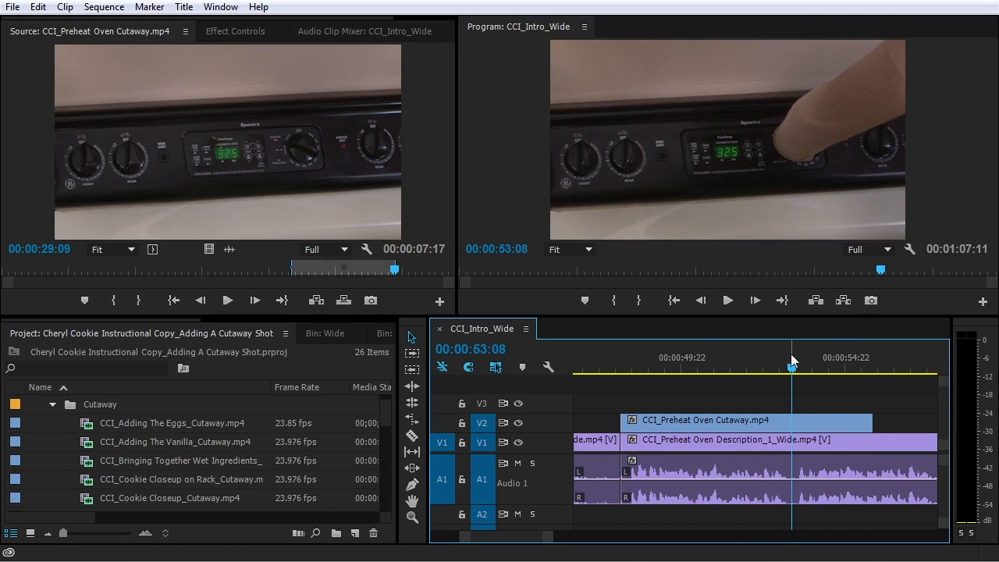
{"action": "left_click_drag", "start_coordinate": [872, 421], "coordinate": [790, 430]}
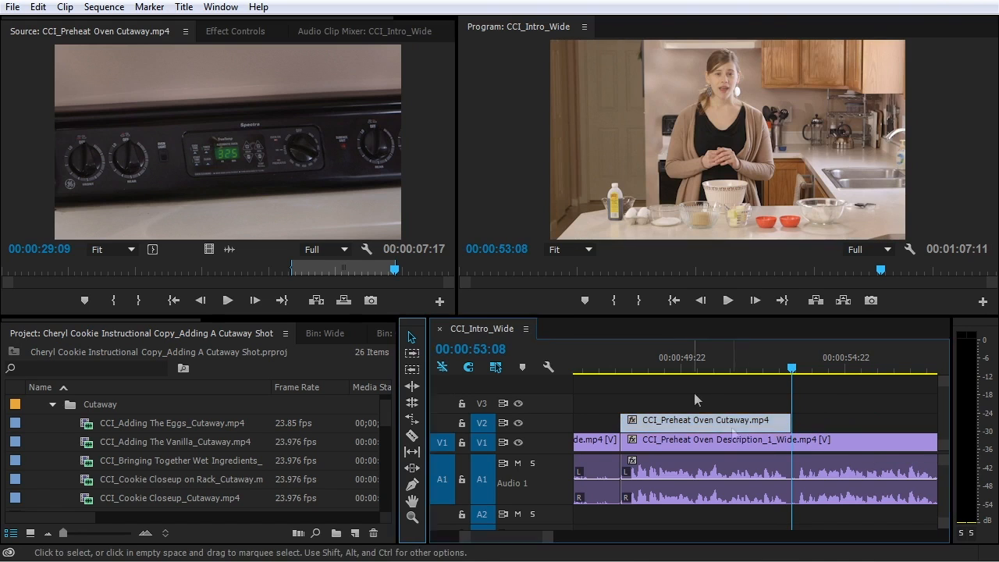
{"action": "key", "text": "y"}
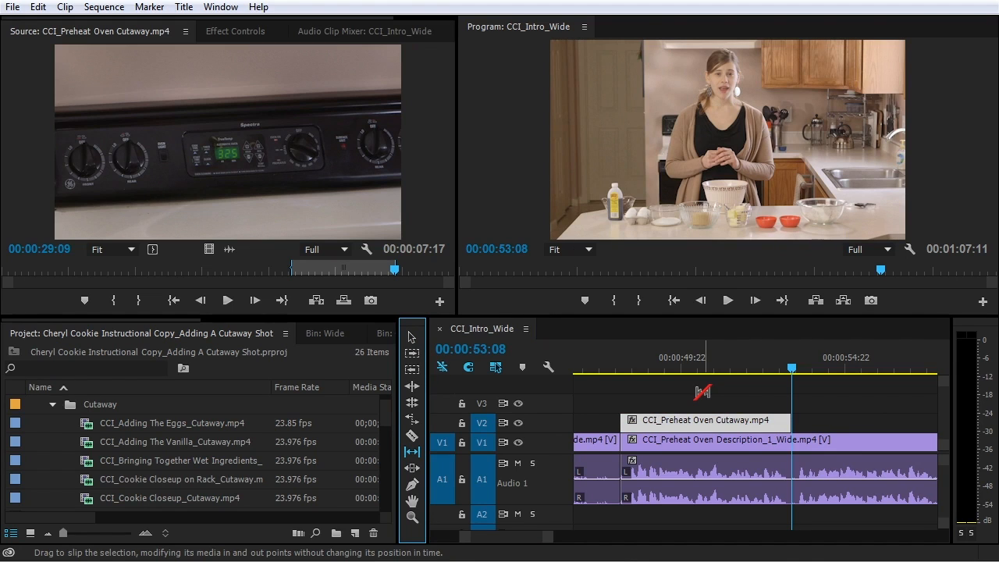
Slip the V2 cutaway's footage about 20 frames left, keeping its position and length
{"action": "left_click", "coordinate": [705, 420]}
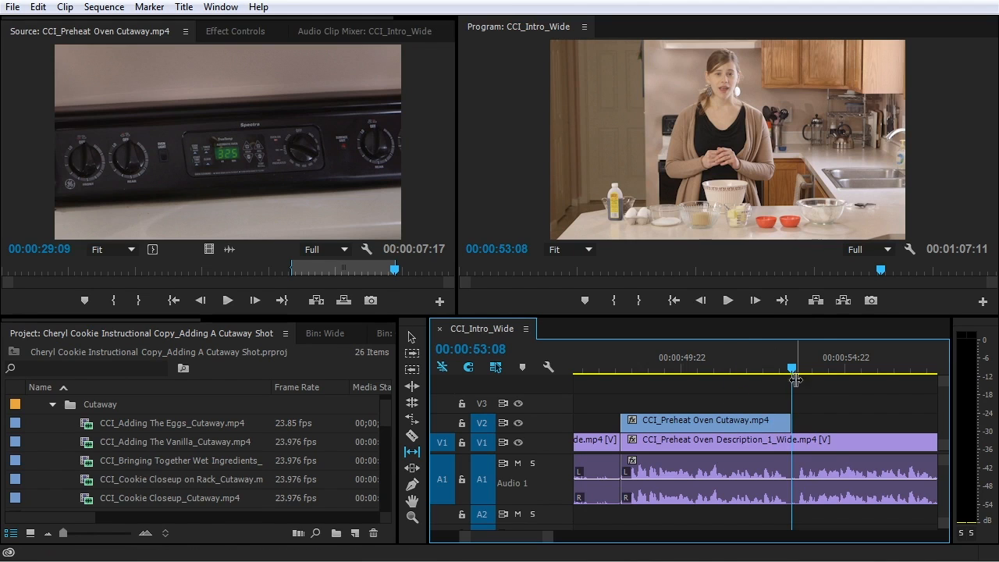
{"action": "left_click", "coordinate": [739, 428]}
{"action": "left_click_drag", "start_coordinate": [758, 421], "coordinate": [728, 421]}
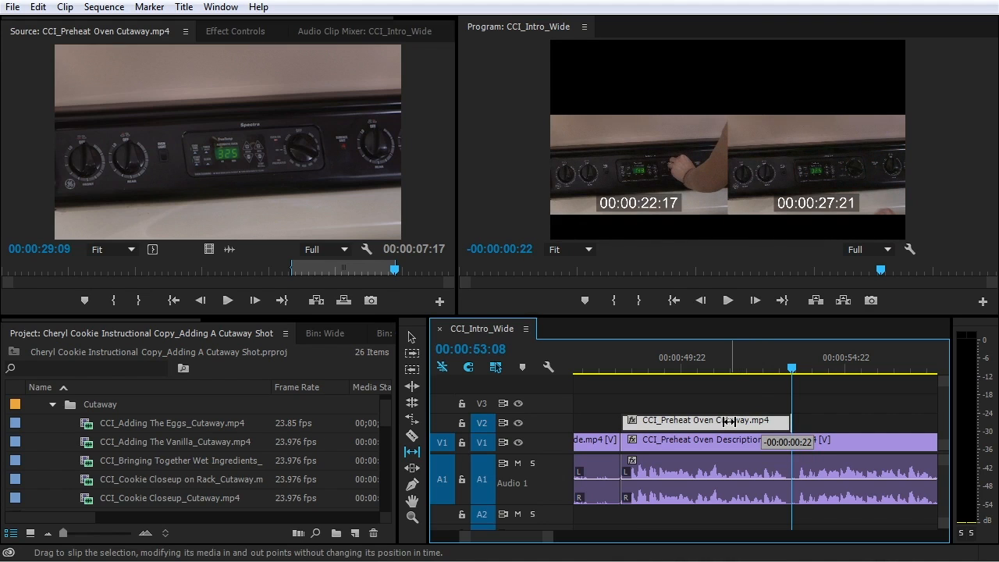
{"action": "left_click_drag", "start_coordinate": [728, 421], "coordinate": [729, 424]}
{"action": "left_click_drag", "start_coordinate": [729, 425], "coordinate": [726, 425]}
Play the sequence from before the cutaway to review the slipped footage
{"action": "left_click_drag", "start_coordinate": [625, 365], "coordinate": [609, 364]}
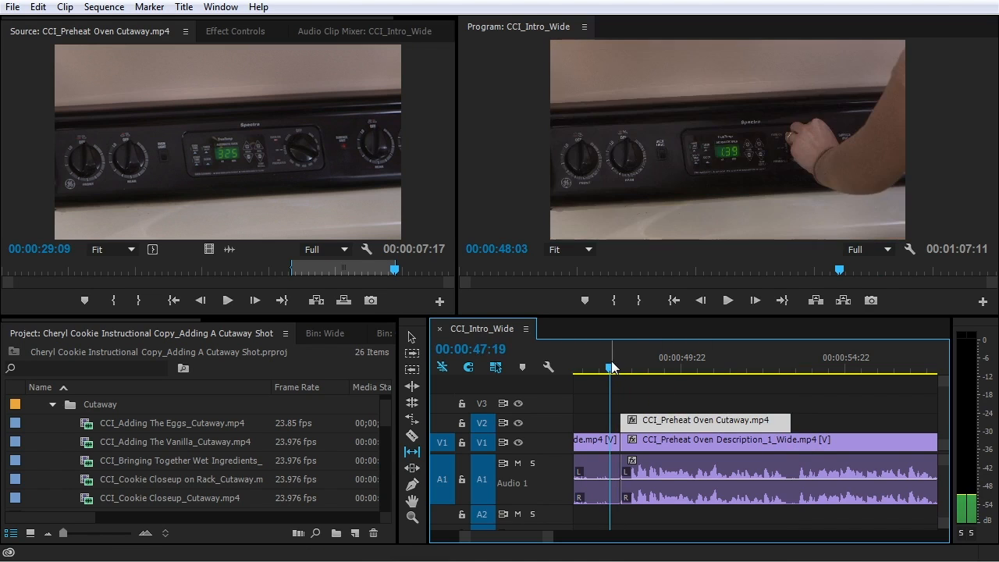
{"action": "key", "text": "space"}
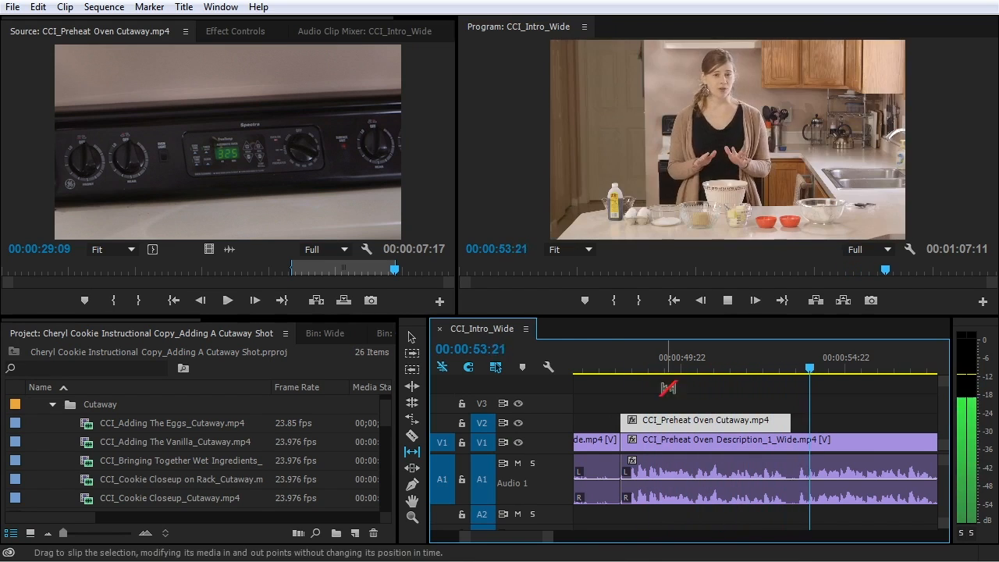
{"action": "key", "text": "space"}
With the Selection tool, lengthen the Preheat Oven cutaway's tail so it lasts 00:00:05:09
{"action": "key", "text": "v"}
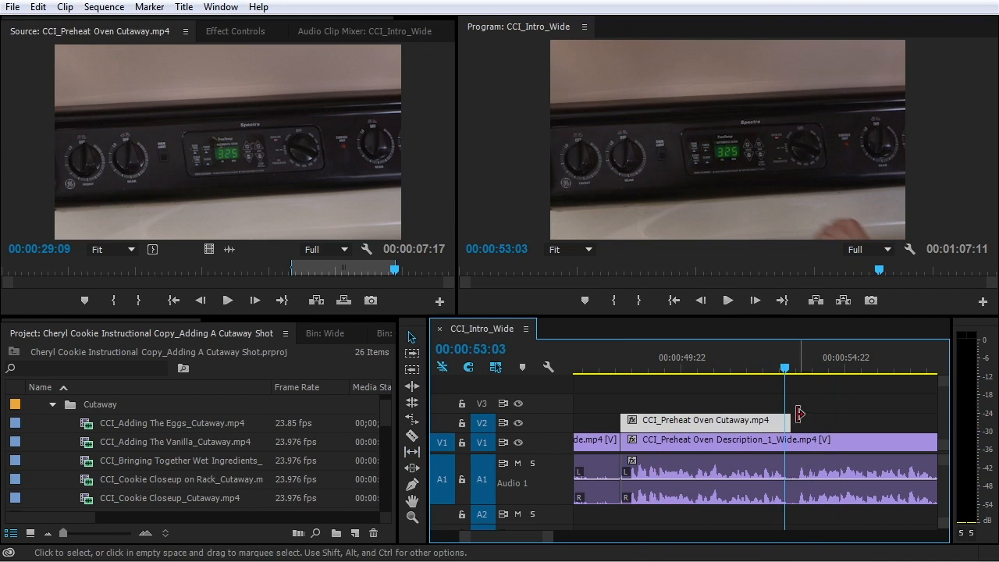
{"action": "key", "text": "="}
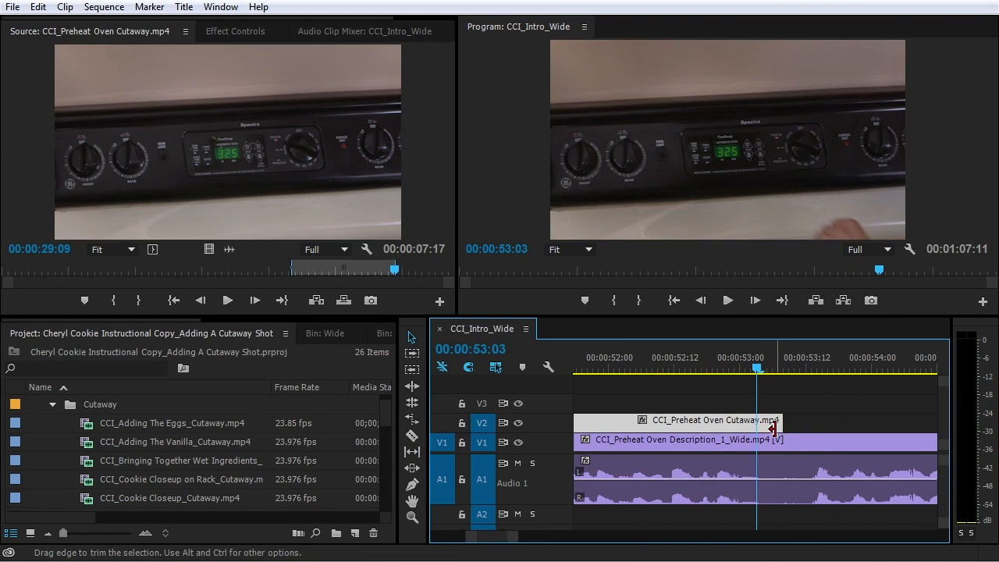
{"action": "left_click_drag", "start_coordinate": [776, 422], "coordinate": [791, 428]}
{"action": "left_click_drag", "start_coordinate": [757, 368], "coordinate": [522, 405]}
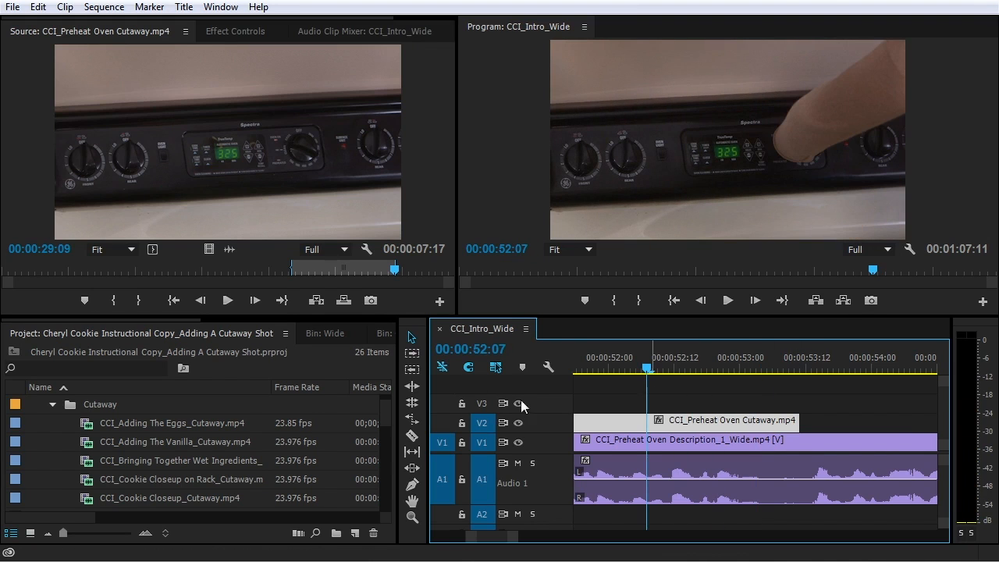
Play back the extended cutaway, then replay from about 00:00:59:10 and zoom out to the following clips
{"action": "key", "text": "space"}
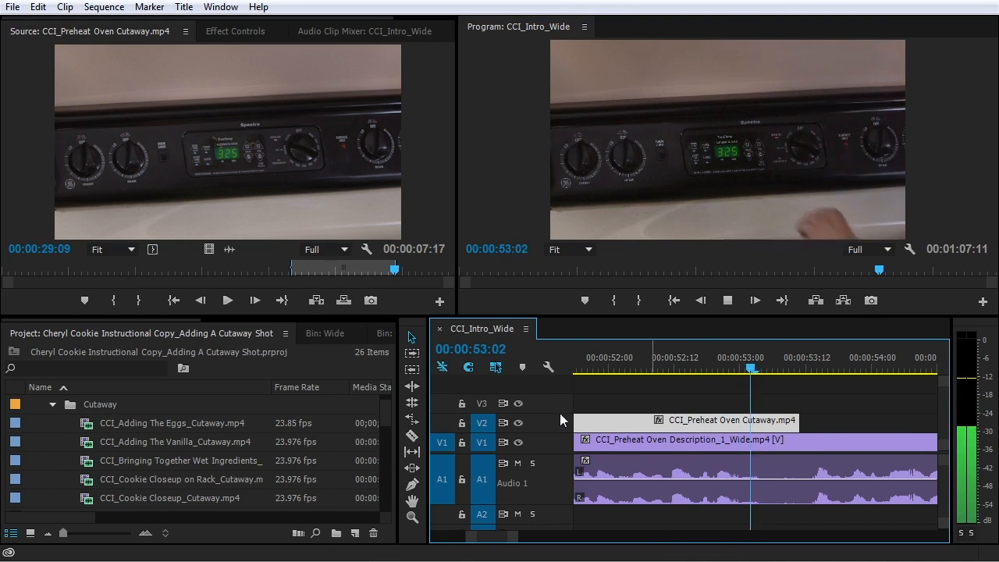
{"action": "key", "text": "minus"}
{"action": "key", "text": "minus"}
{"action": "key", "text": "minus"}
{"action": "key", "text": "space"}
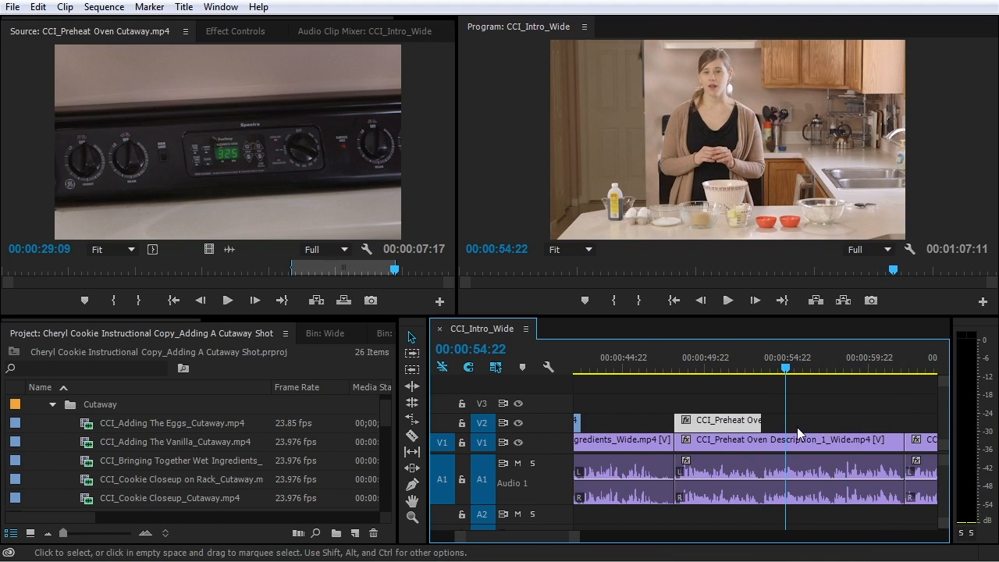
{"action": "left_click", "coordinate": [861, 374]}
{"action": "key", "text": "space"}
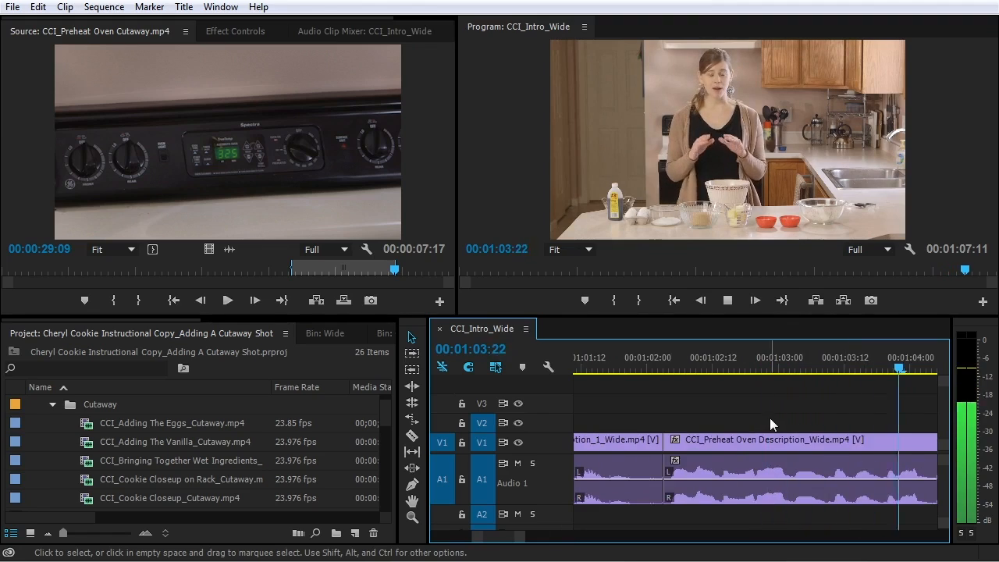
{"action": "key", "text": "minus"}
{"action": "key", "text": "minus"}
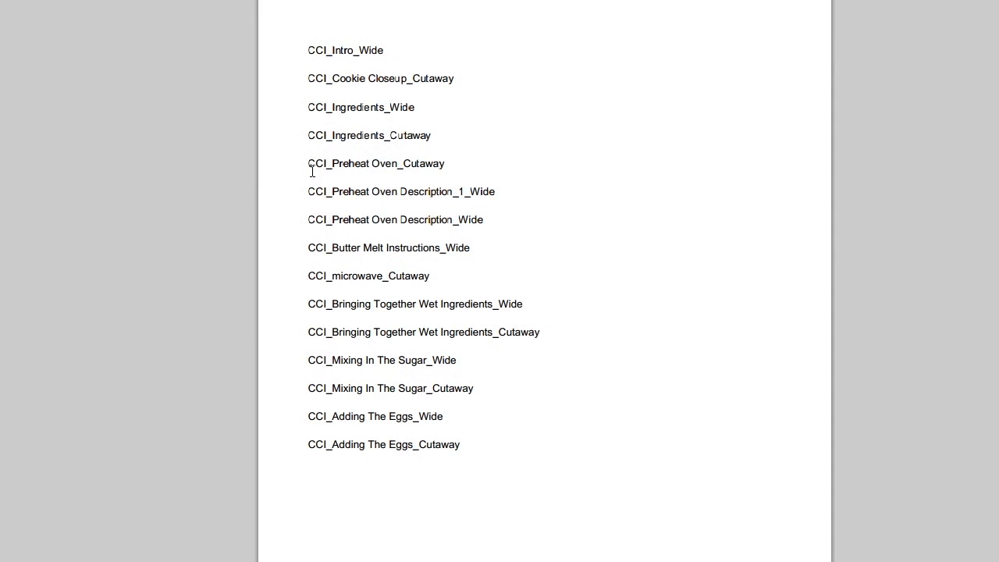
Highlight the CCI_Preheat Oven_Cutaway line in the script's shot list and scroll further down
{"action": "left_click_drag", "start_coordinate": [312, 172], "coordinate": [478, 214]}
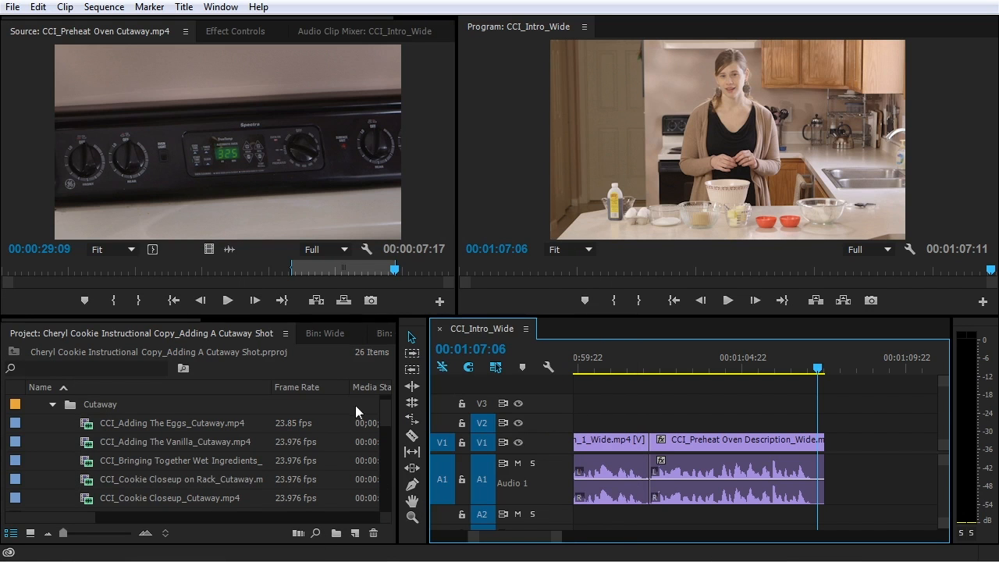
{"action": "scroll", "coordinate": [355, 405], "scroll_direction": "down", "scroll_amount": 2}
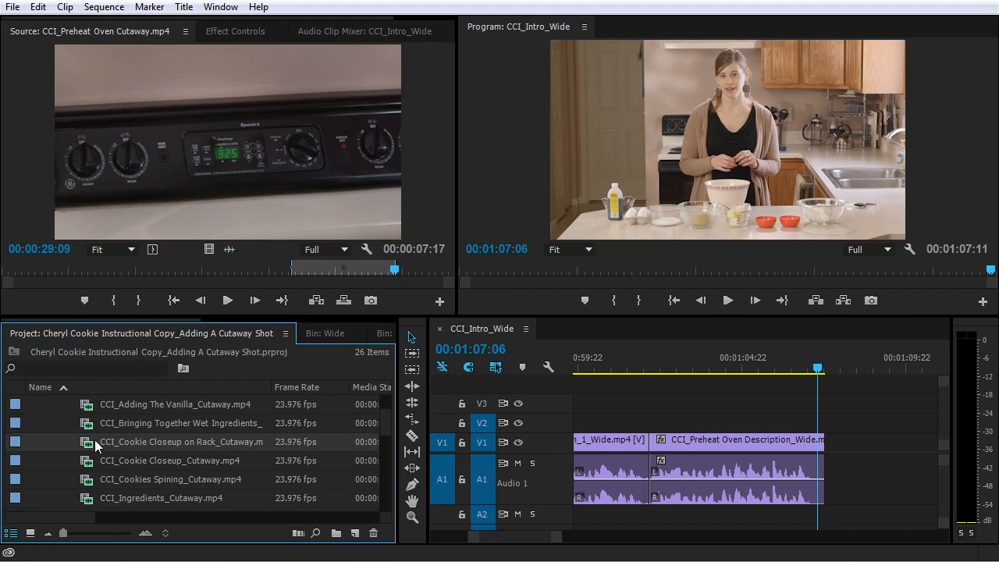
Mark a 00:00:04:04 range of Cookie Closeup on Rack and place its video on V2 above the wide shot
{"action": "double_click", "coordinate": [95, 440]}
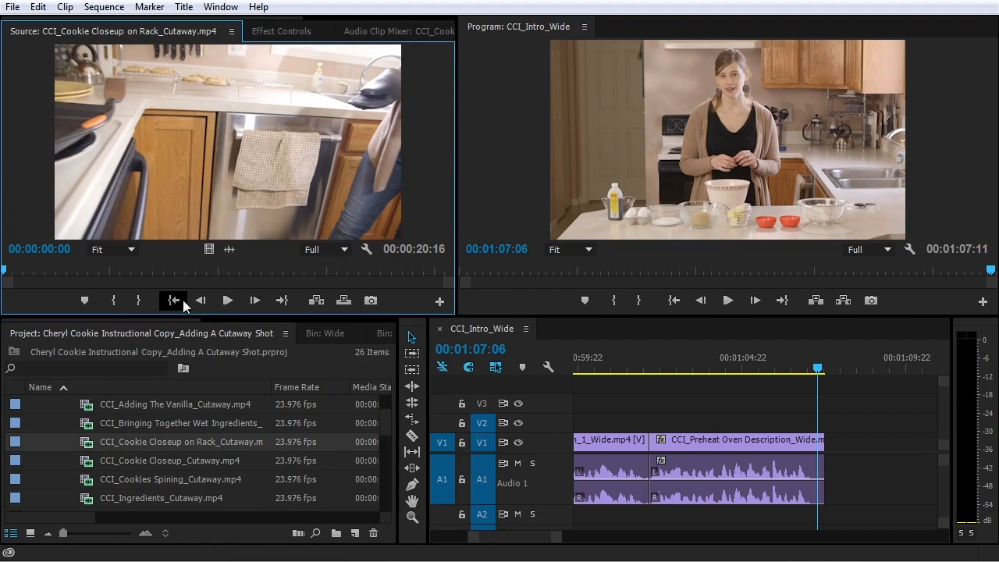
{"action": "left_click_drag", "start_coordinate": [149, 270], "coordinate": [313, 270]}
{"action": "left_click", "coordinate": [113, 301]}
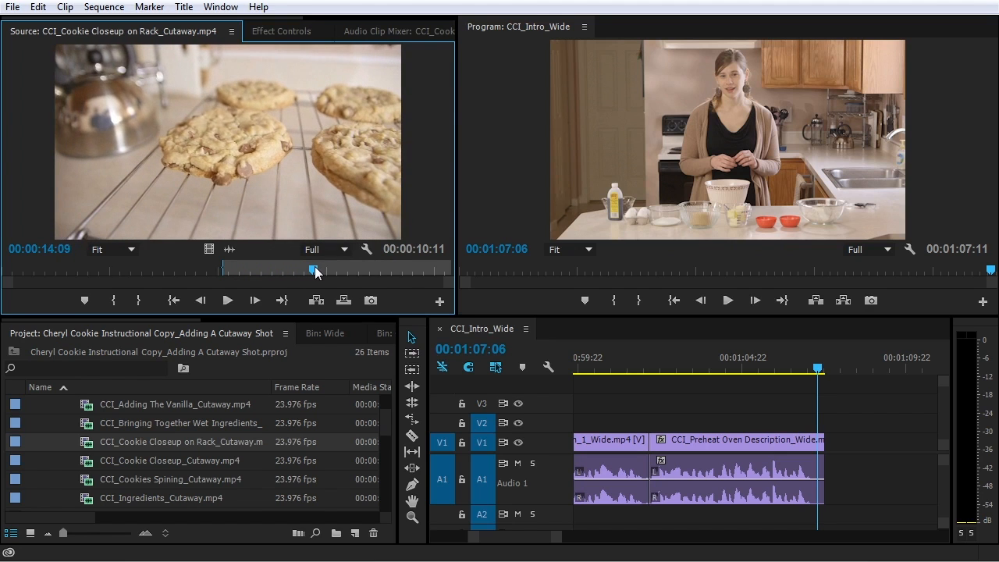
{"action": "left_click", "coordinate": [139, 300]}
{"action": "left_click_drag", "start_coordinate": [209, 248], "coordinate": [654, 426]}
Slide the cookie cutaway 19 frames later and extend its start back to the wide shot's start
{"action": "left_click", "coordinate": [640, 367]}
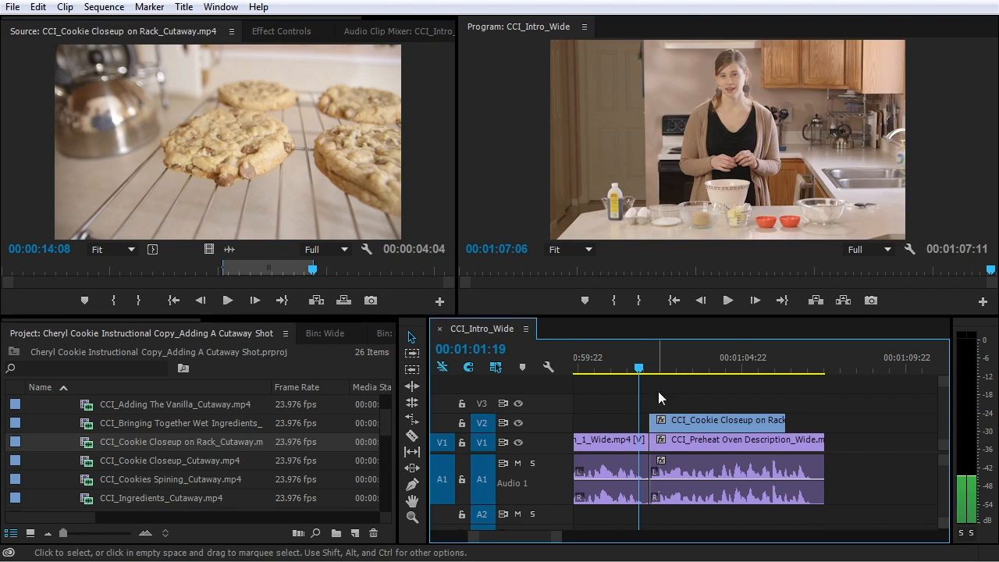
{"action": "key", "text": "space"}
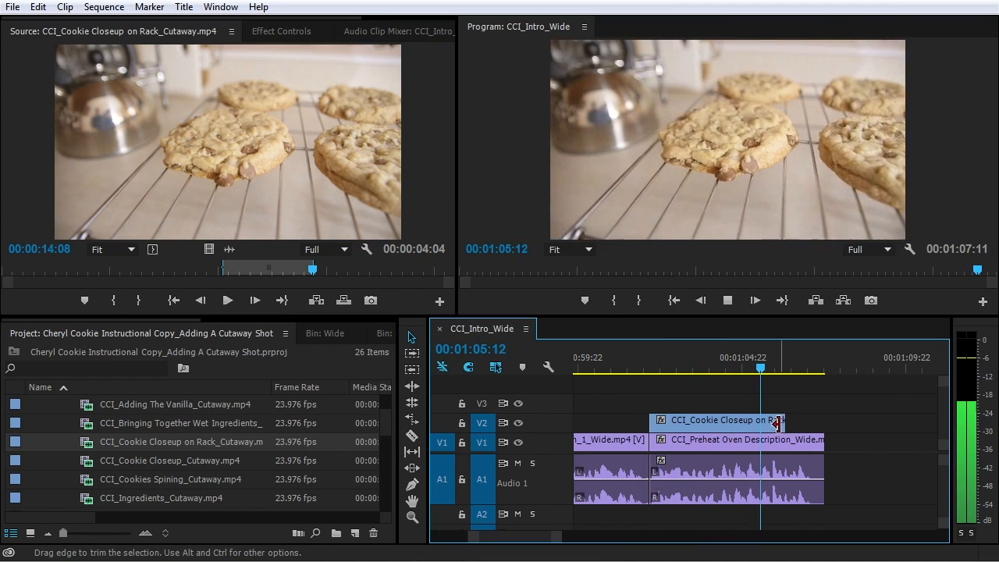
{"action": "left_click_drag", "start_coordinate": [736, 418], "coordinate": [762, 424]}
{"action": "left_click_drag", "start_coordinate": [679, 422], "coordinate": [649, 423]}
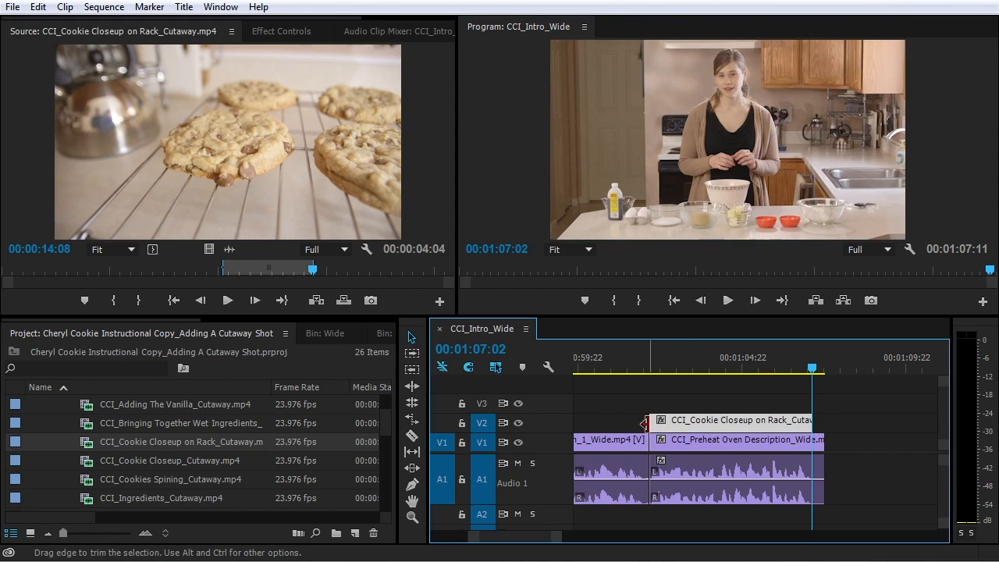
{"action": "left_click", "coordinate": [637, 372]}
{"action": "key", "text": "space"}
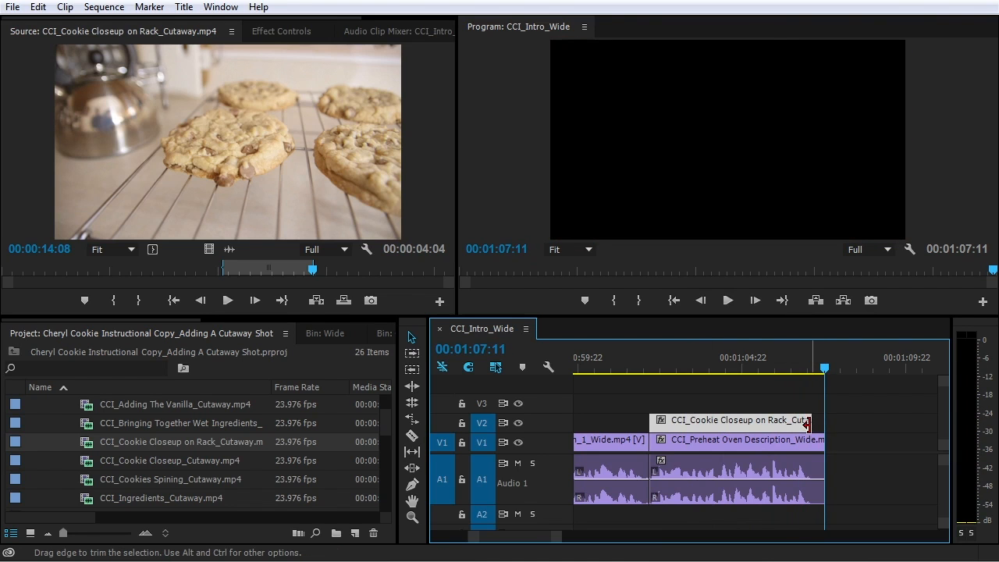
Extend the cutaway's end to the sequence end and its start back 13 frames, then play it
{"action": "mouse_move", "coordinate": [809, 423]}
{"action": "left_mouse_down"}
{"action": "mouse_move", "coordinate": [820, 423]}
{"action": "mouse_move", "coordinate": [798, 426]}
{"action": "left_mouse_up"}
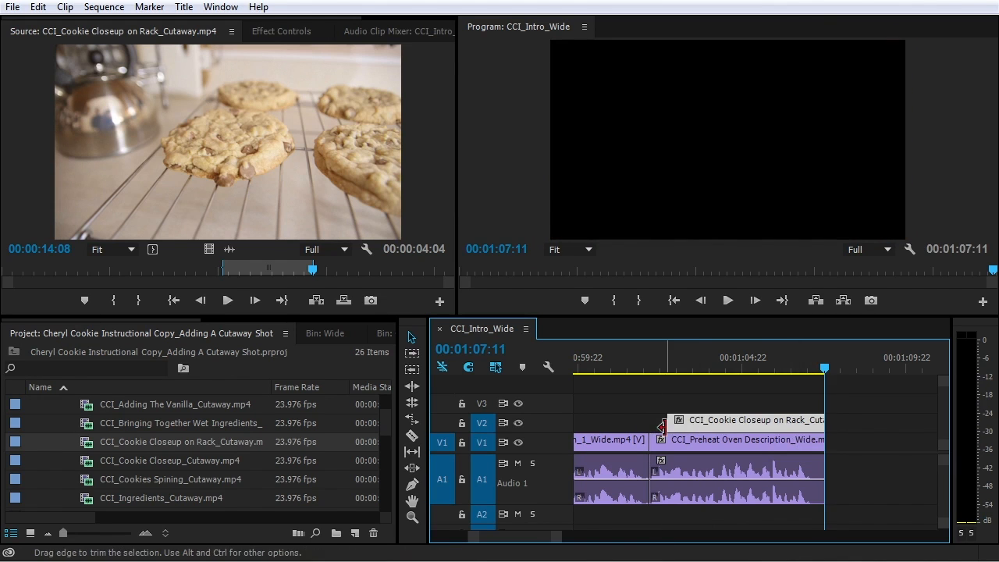
{"action": "left_click_drag", "start_coordinate": [673, 424], "coordinate": [654, 424]}
{"action": "left_click", "coordinate": [648, 368]}
{"action": "key", "text": "space"}
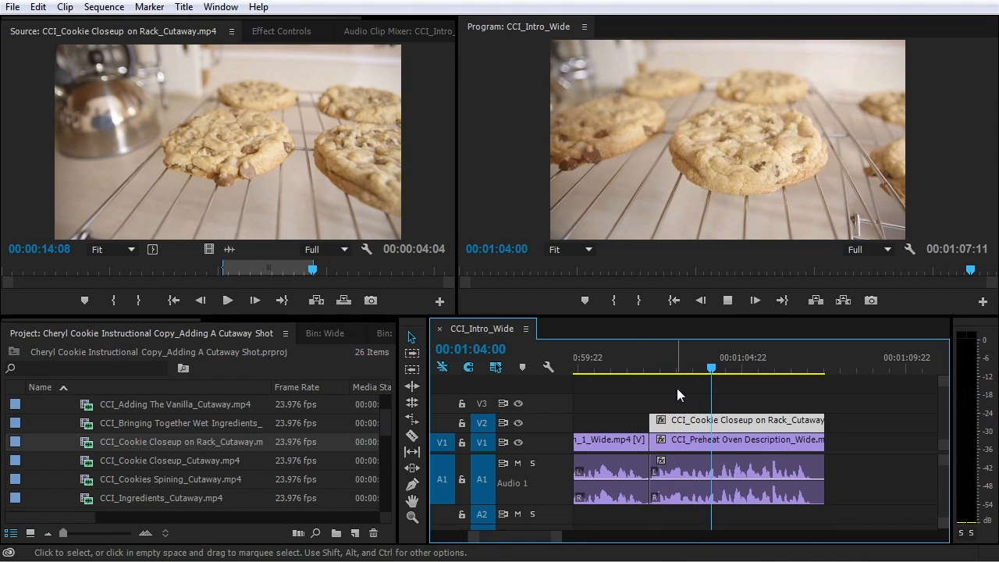
{"action": "key", "text": "space"}
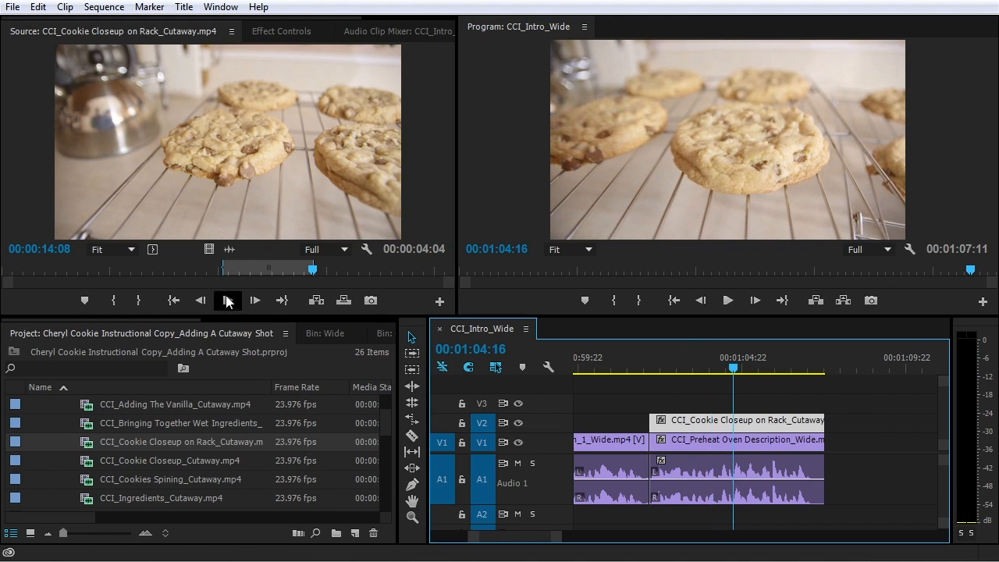
Load the V2 cookie cutaway in the Source monitor, slip its In/Out range to later footage, and play it
{"action": "double_click", "coordinate": [715, 426]}
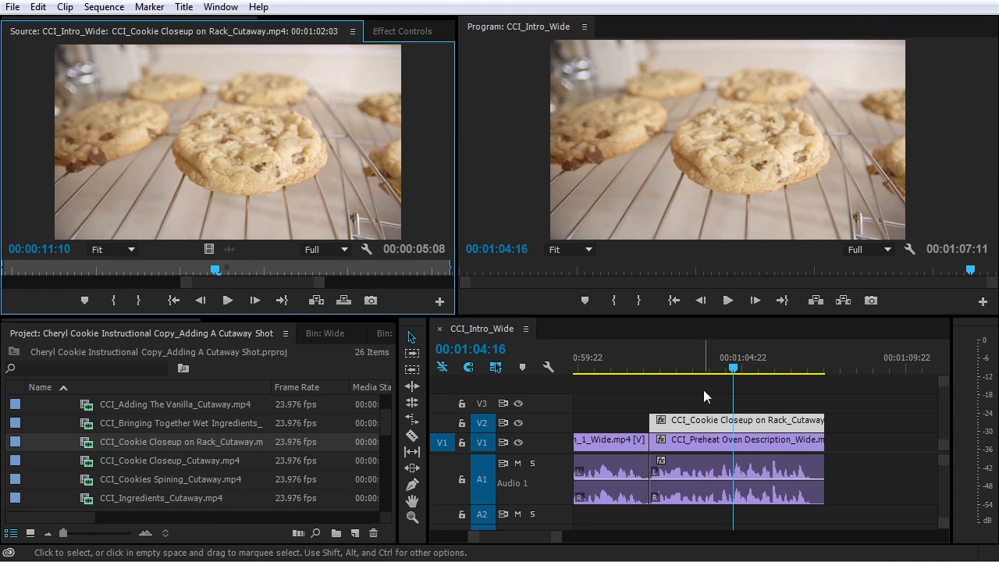
{"action": "left_click_drag", "start_coordinate": [318, 289], "coordinate": [527, 288]}
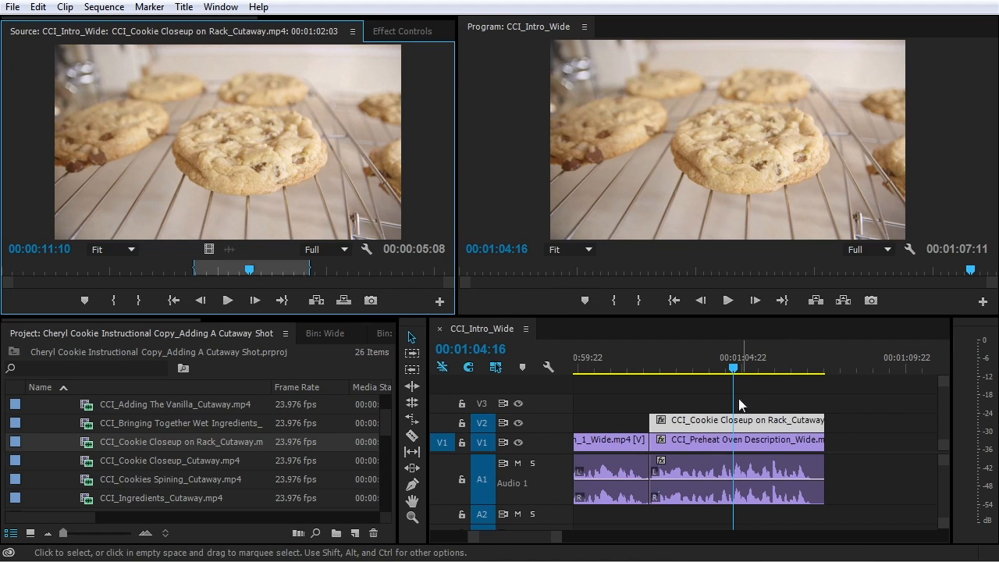
{"action": "left_click_drag", "start_coordinate": [341, 267], "coordinate": [316, 272]}
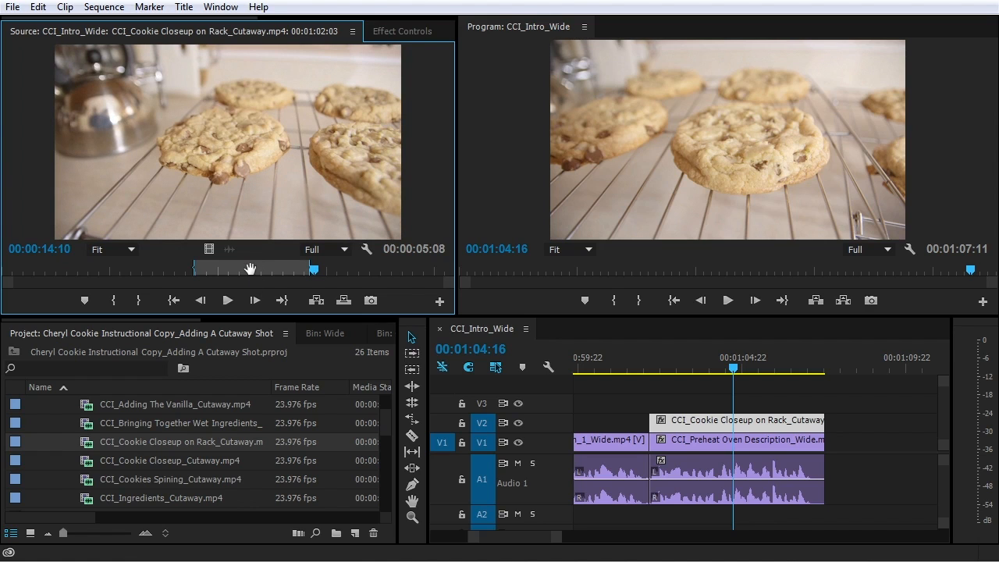
{"action": "left_click_drag", "start_coordinate": [249, 269], "coordinate": [366, 278]}
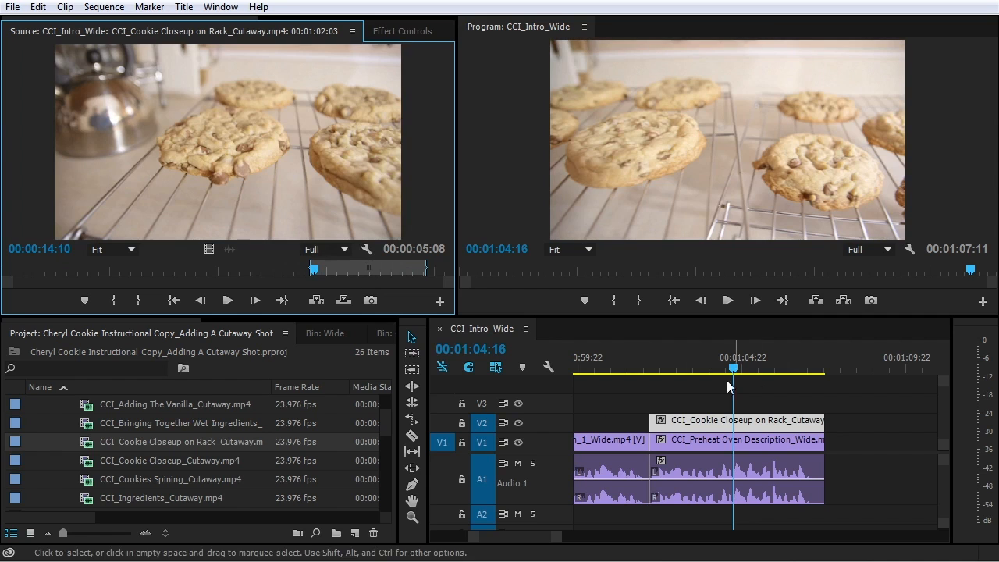
{"action": "left_click", "coordinate": [646, 366]}
{"action": "key", "text": "space"}
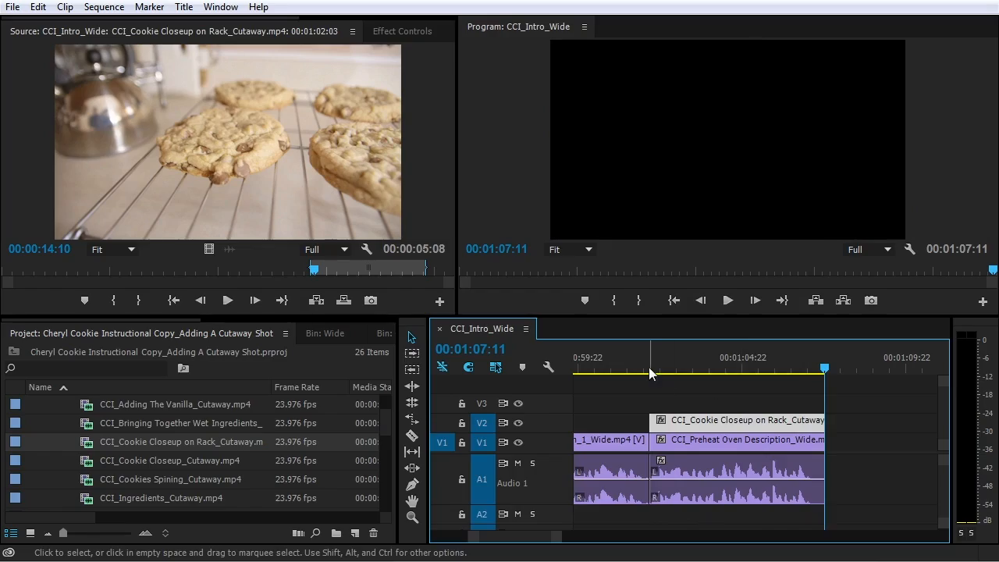
Extend the script highlight through the Adding The Eggs lines, then fit the sequence and play from the start
{"action": "left_click", "coordinate": [647, 367]}
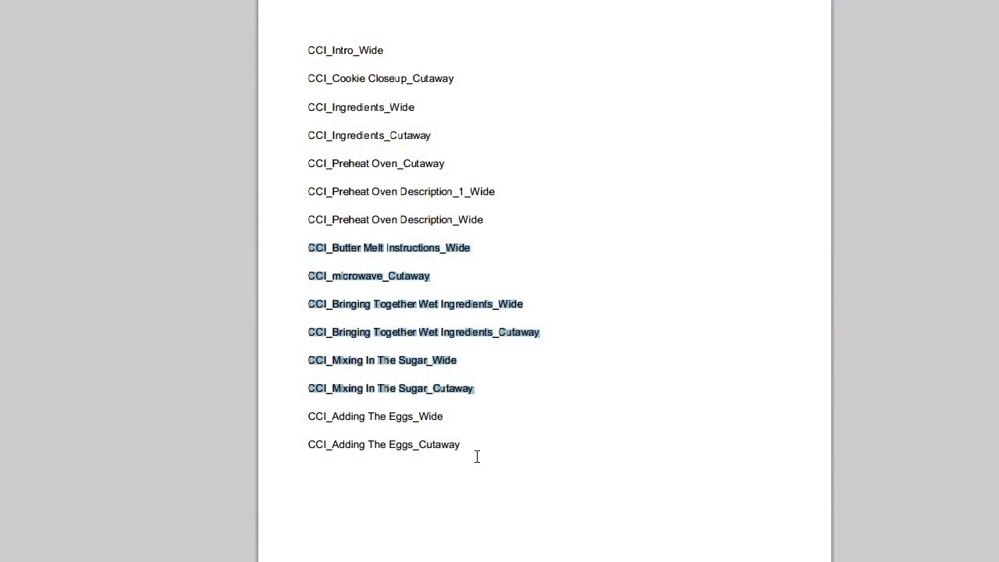
{"action": "left_click", "coordinate": [467, 451], "text": "shift"}
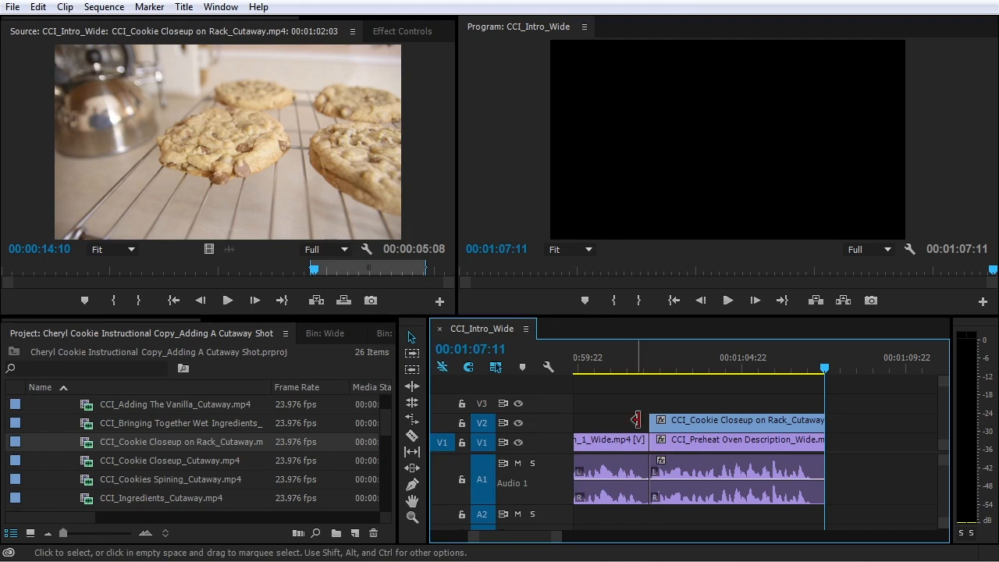
{"action": "key", "text": "backslash"}
{"action": "key", "text": "Home"}
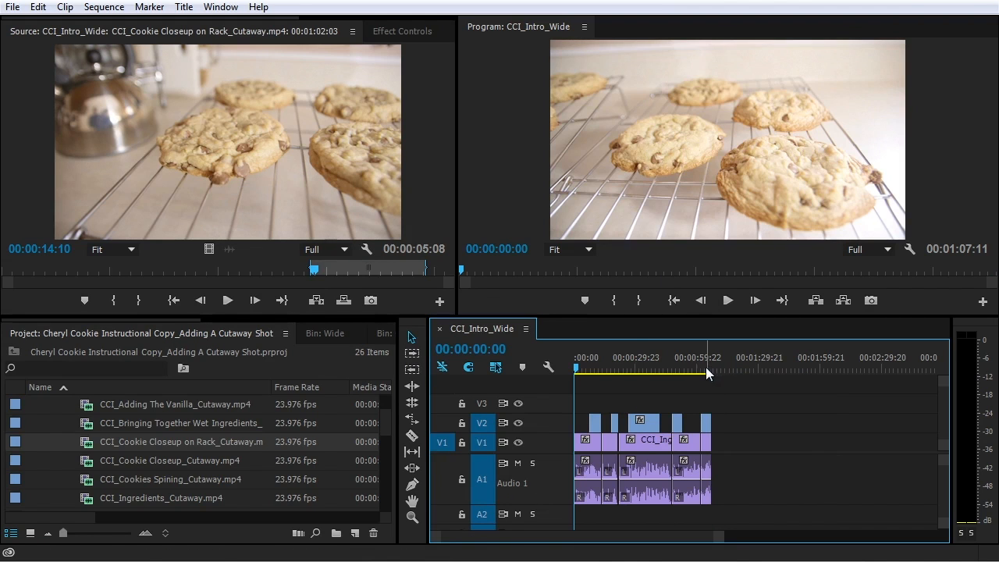
{"action": "key", "text": "space"}
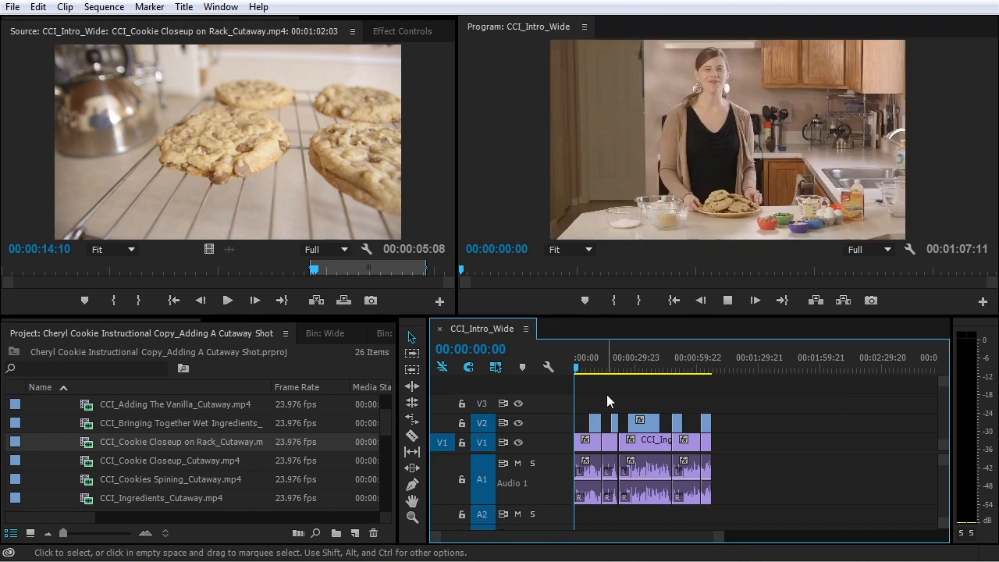
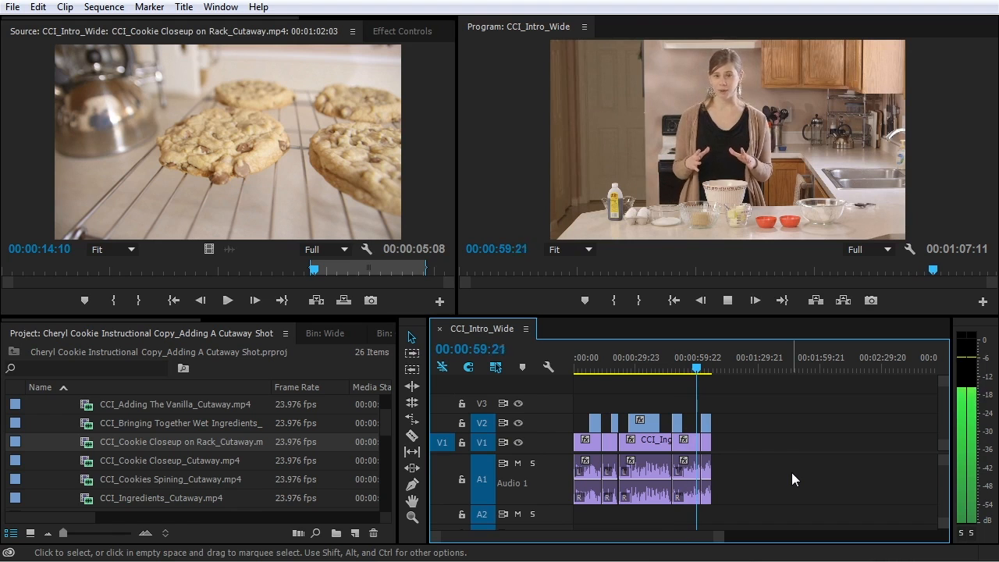
Zoom to the Preheat Oven Description_1_Wide clip and play through its cutaway edit
{"action": "scroll", "coordinate": [681, 415], "scroll_direction": "up", "scroll_amount": 8}
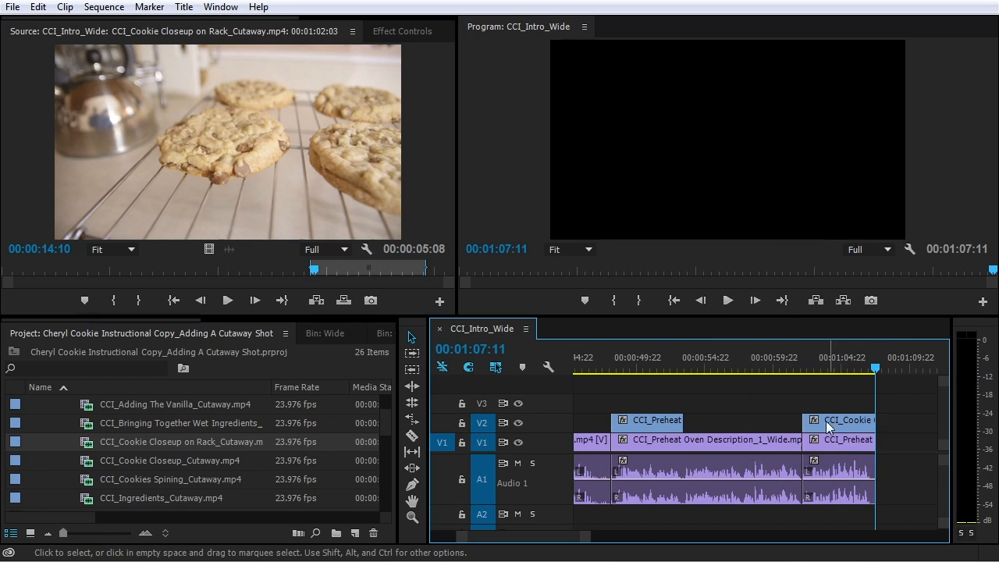
{"action": "key", "text": "minus"}
{"action": "key", "text": "minus"}
{"action": "key", "text": "minus"}
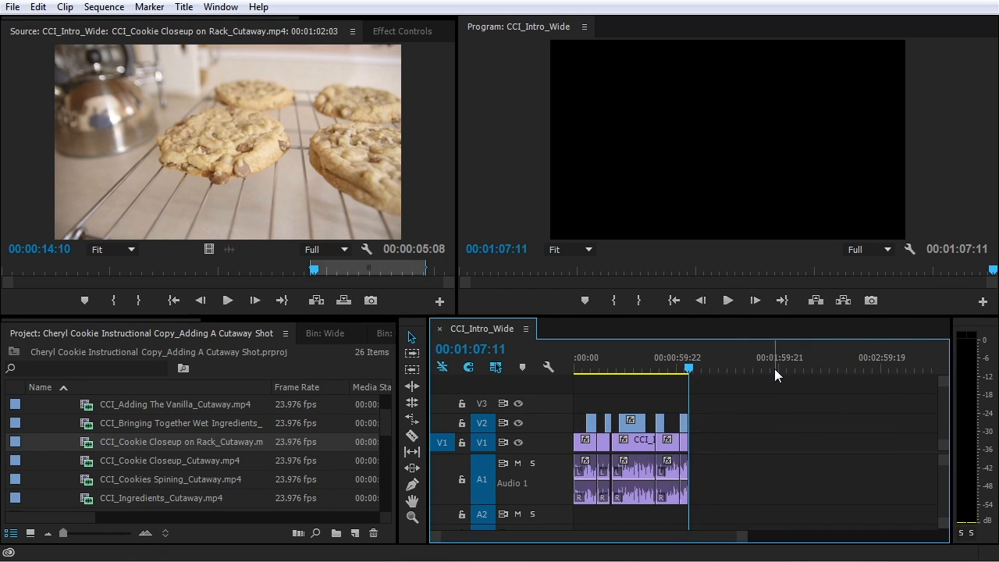
{"action": "key", "text": "equal"}
{"action": "key", "text": "equal"}
{"action": "key", "text": "equal"}
{"action": "key", "text": "equal"}
{"action": "key", "text": "minus"}
{"action": "left_click", "coordinate": [675, 363]}
{"action": "key", "text": "equal"}
{"action": "key", "text": "equal"}
{"action": "key", "text": "equal"}
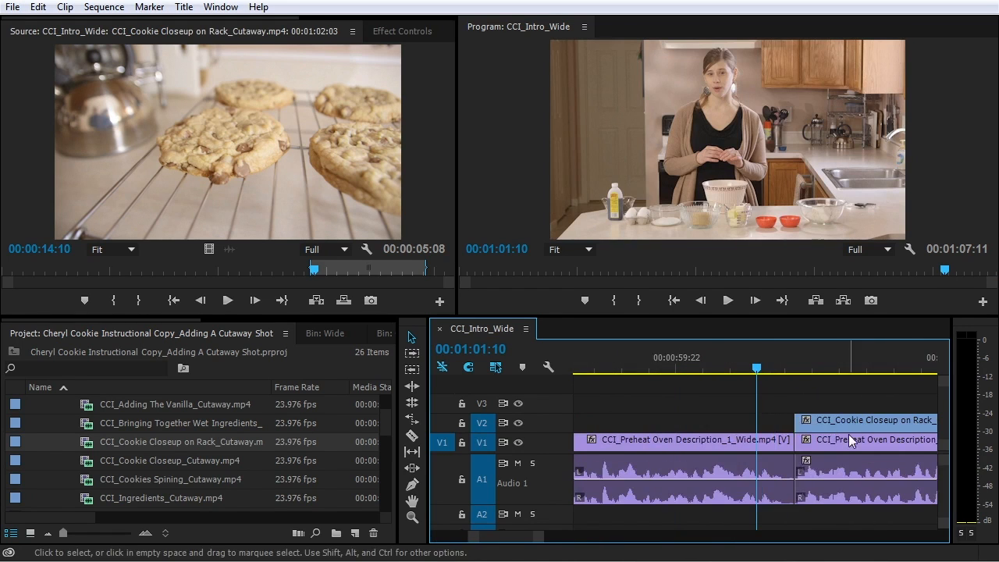
{"action": "left_click", "coordinate": [800, 443]}
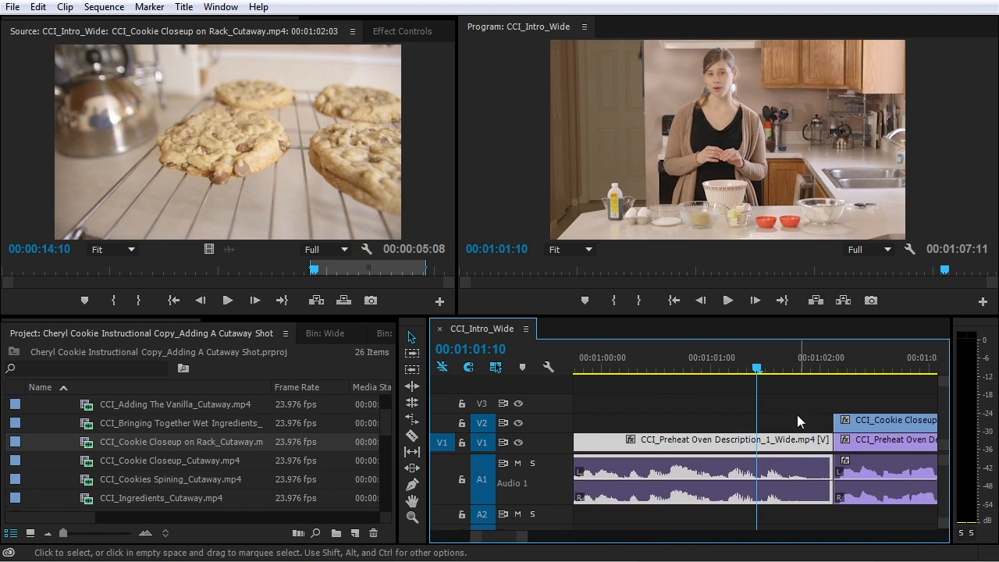
{"action": "left_click_drag", "start_coordinate": [773, 367], "coordinate": [641, 394]}
{"action": "key", "text": "space"}
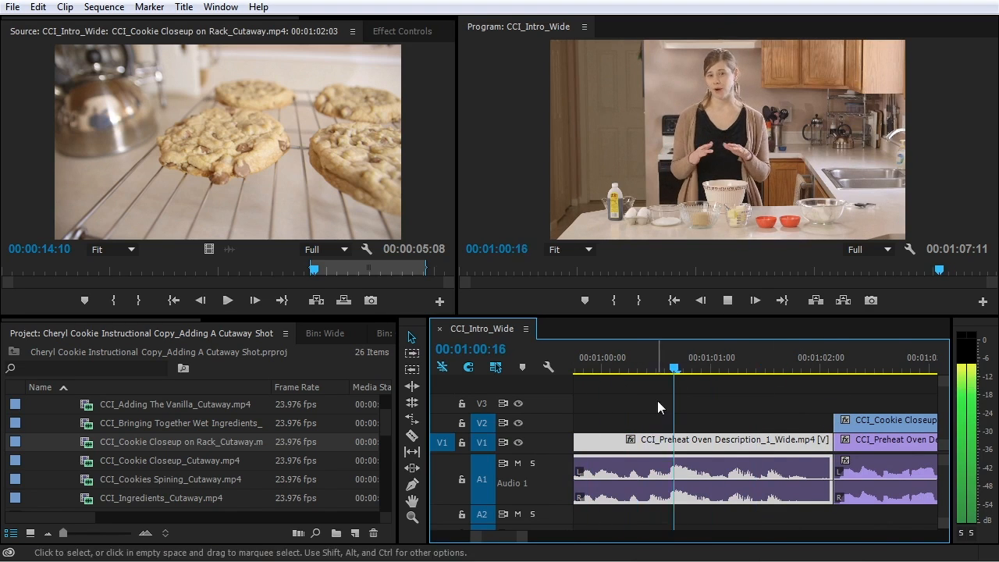
{"action": "key", "text": "space"}
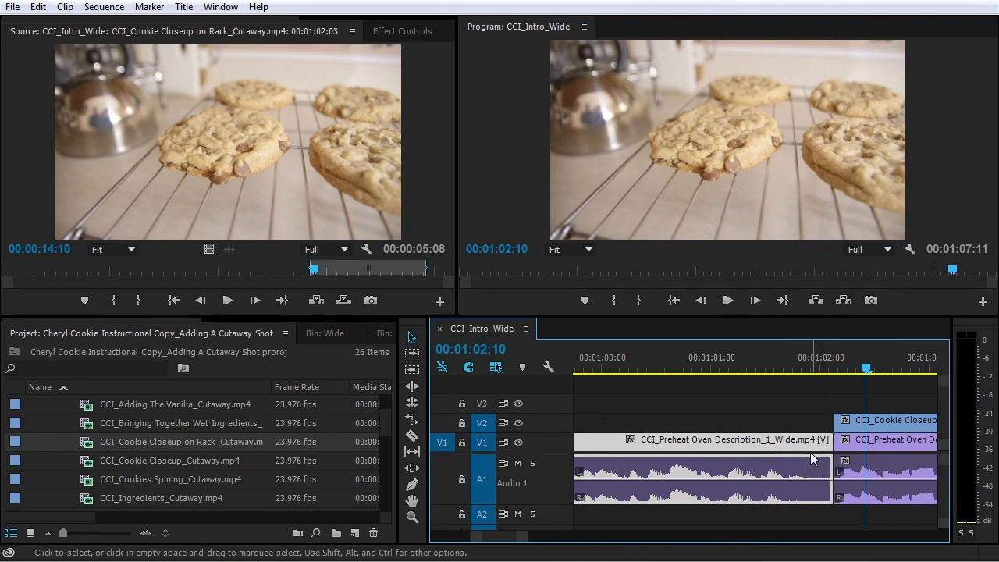
Ripple-trim the end of Preheat Oven Description_1_Wide longer and play the trimmed edit
{"action": "left_click", "coordinate": [825, 443]}
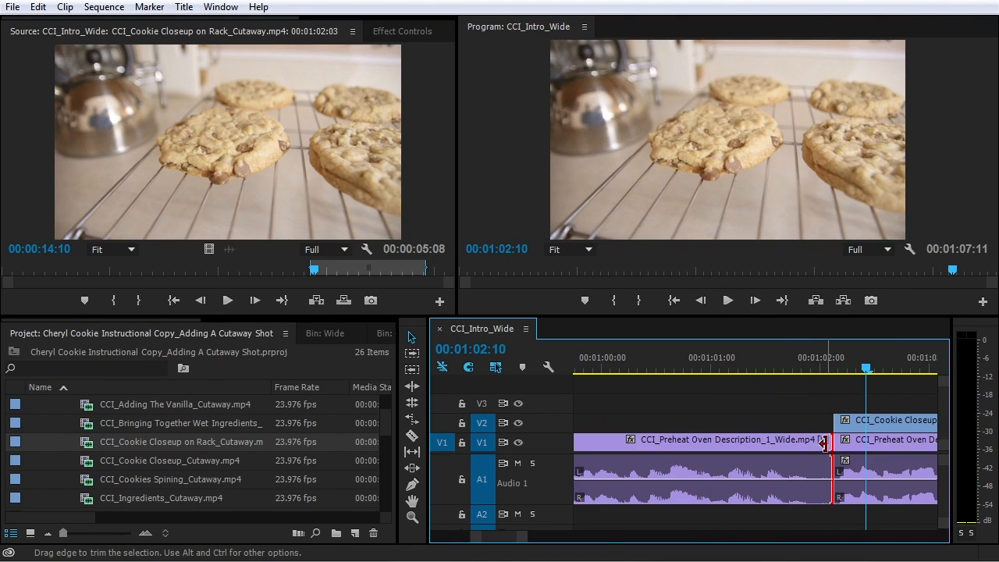
{"action": "left_click", "coordinate": [829, 442], "text": "ctrl"}
{"action": "left_click_drag", "start_coordinate": [830, 443], "coordinate": [865, 442]}
{"action": "left_click", "coordinate": [766, 361]}
{"action": "key", "text": "space"}
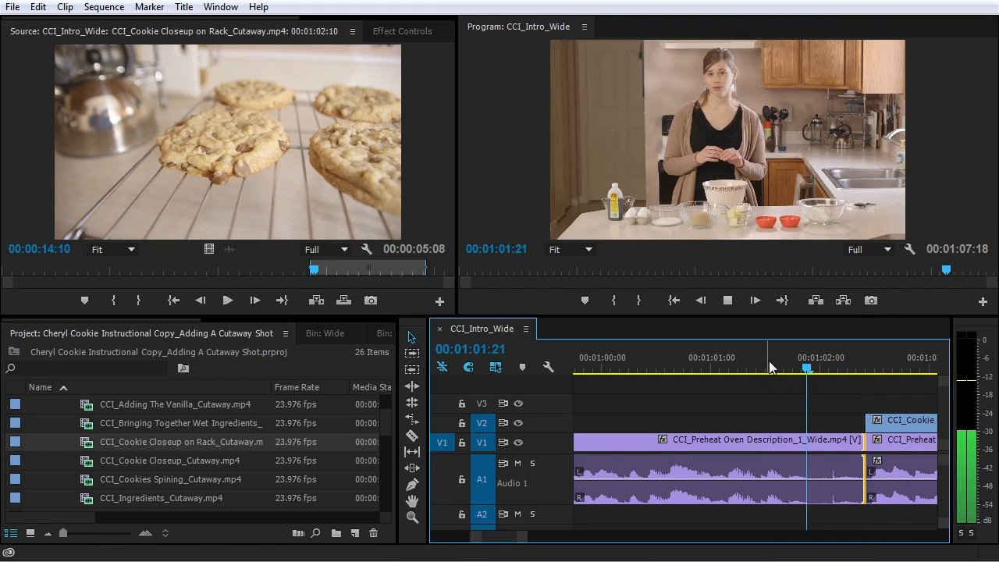
Zoom out and replay the trimmed edit from 01:02:01, stopping at 01:06:11
{"action": "key", "text": "minus"}
{"action": "key", "text": "space"}
{"action": "mouse_move", "coordinate": [615, 362]}
{"action": "left_mouse_down"}
{"action": "mouse_move", "coordinate": [648, 365]}
{"action": "mouse_move", "coordinate": [609, 367]}
{"action": "left_mouse_up"}
{"action": "key", "text": "space"}
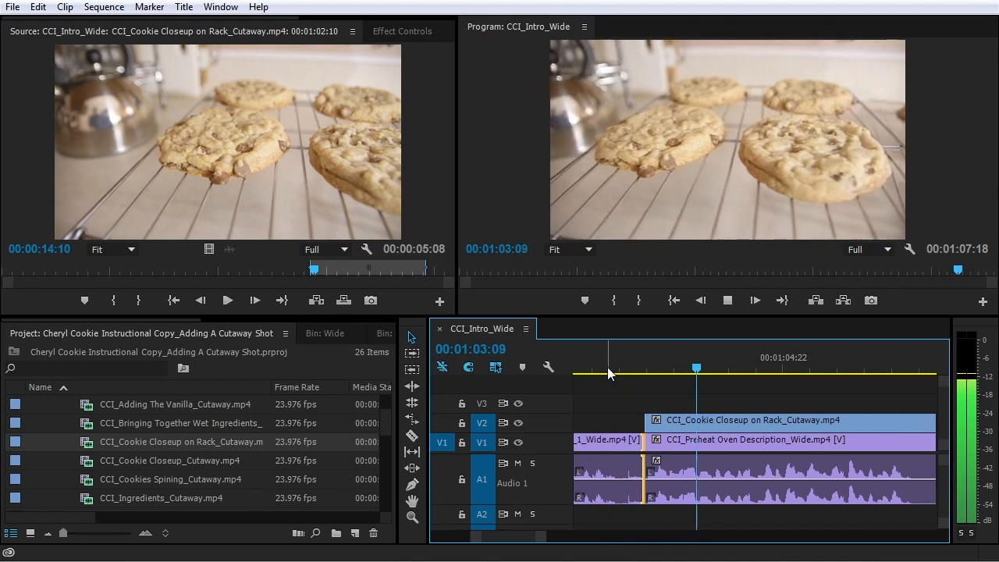
{"action": "key", "text": "minus"}
{"action": "key", "text": "minus"}
{"action": "key", "text": "minus"}
{"action": "key", "text": "minus"}
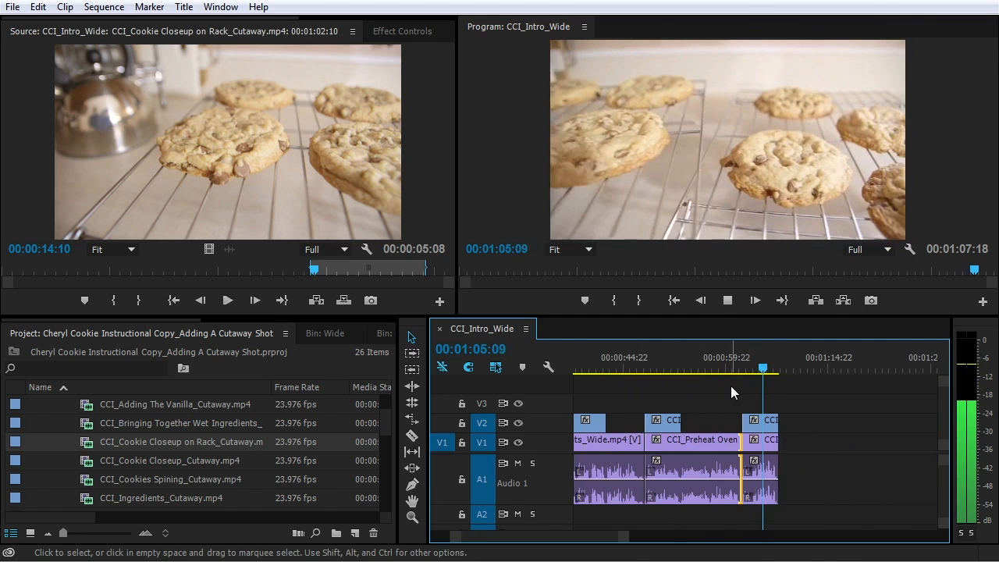
{"action": "key", "text": "space"}
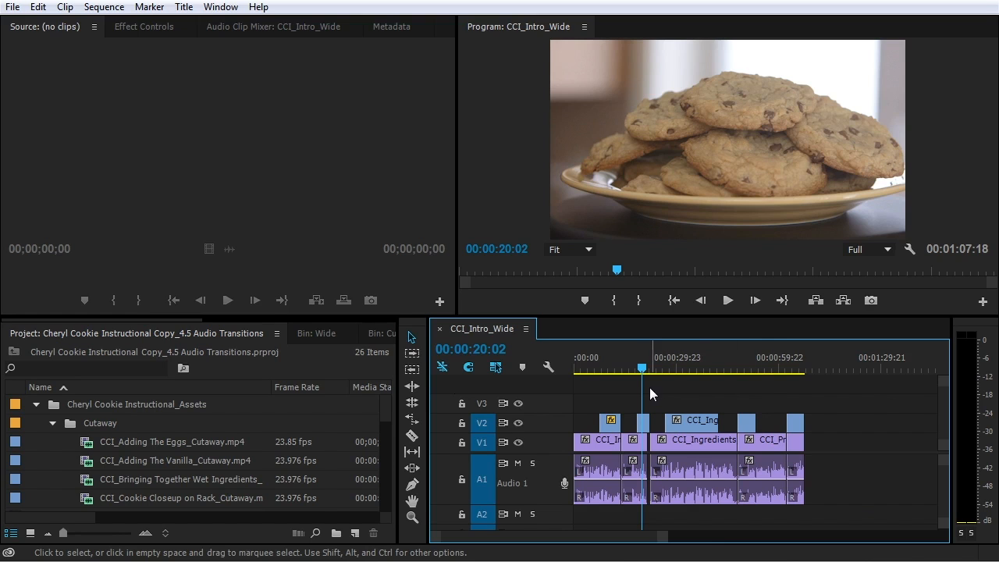
Show the Effects library's Audio Transitions > Crossfade folder: Constant Gain, Constant Power, Exponential Fade
{"action": "left_click", "coordinate": [103, 321]}
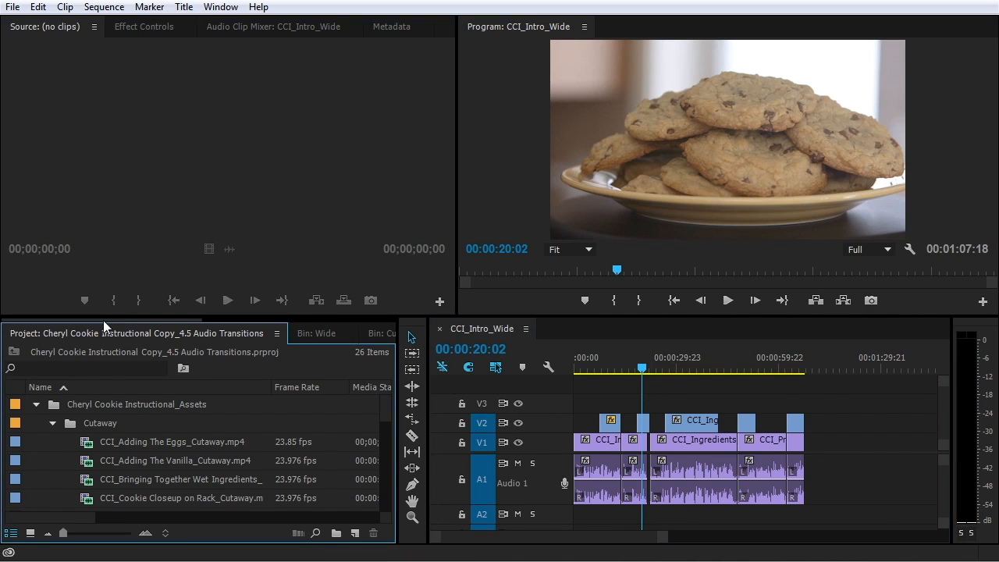
{"action": "left_click_drag", "start_coordinate": [103, 320], "coordinate": [284, 334]}
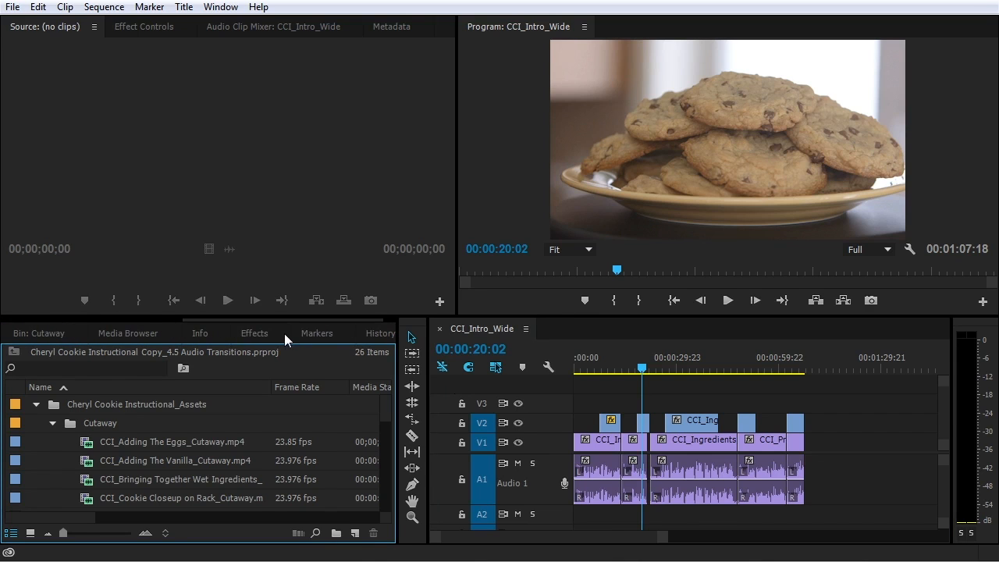
{"action": "left_click", "coordinate": [250, 332]}
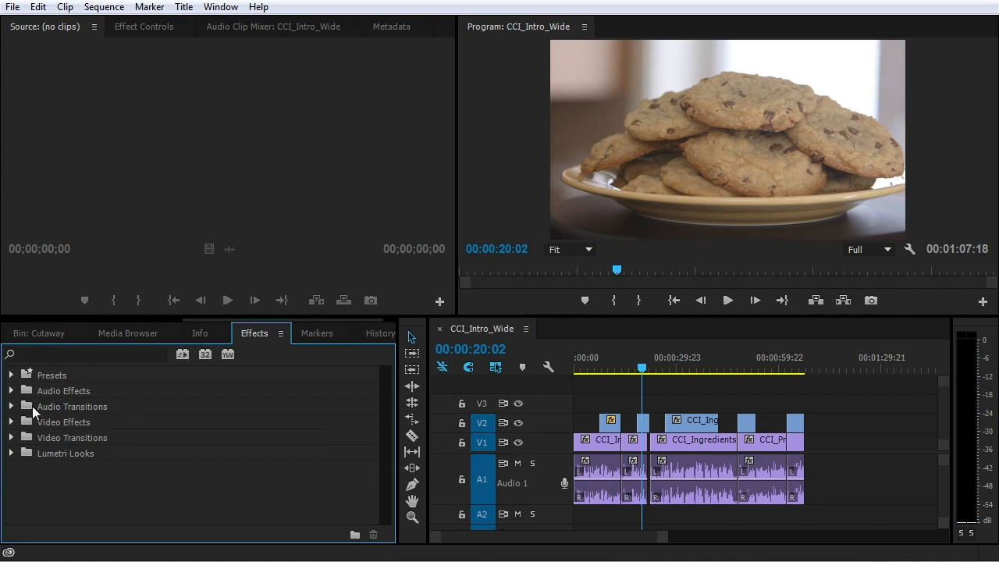
{"action": "left_click", "coordinate": [12, 406]}
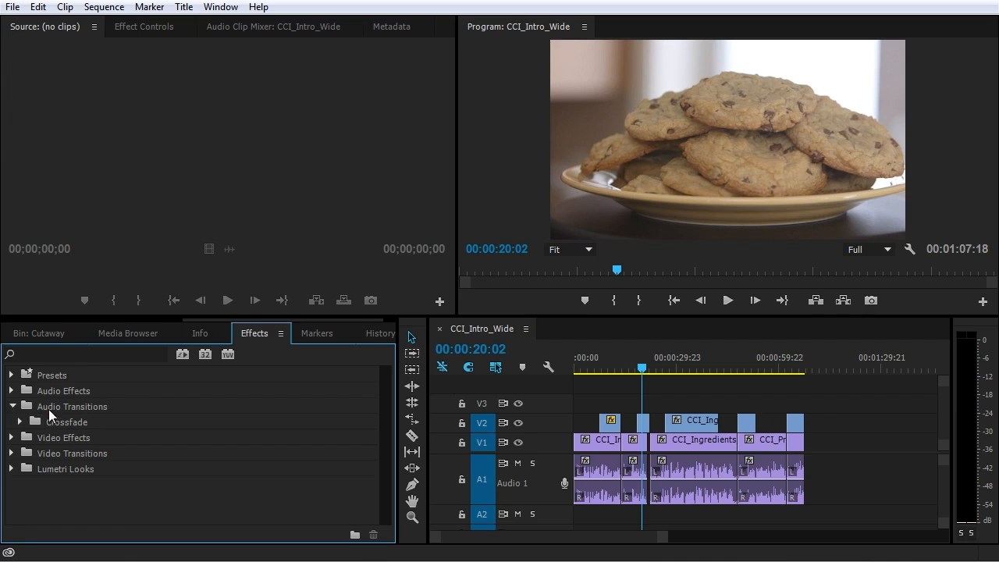
{"action": "left_click", "coordinate": [19, 422]}
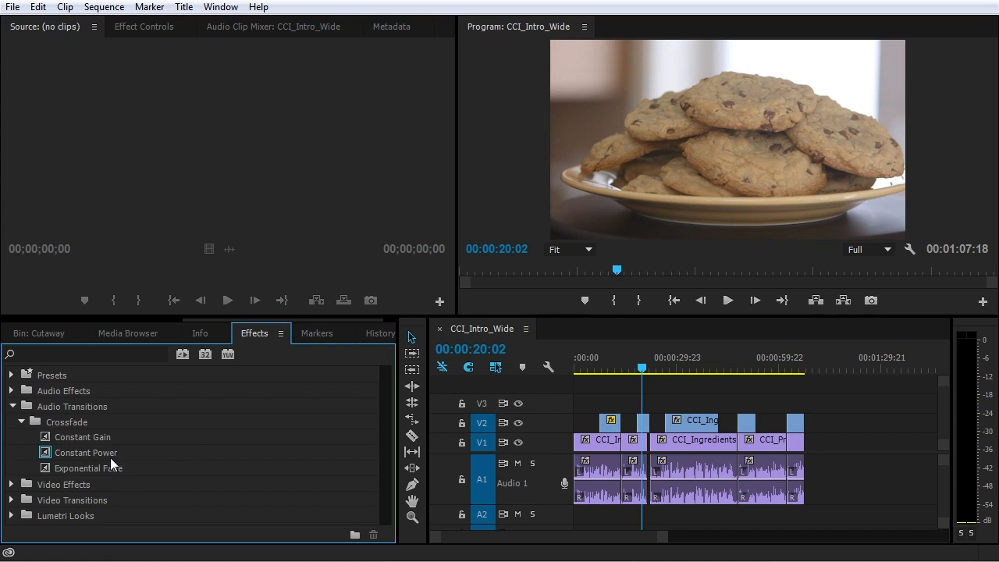
Make Constant Gain the default transition, then restore Constant Power as the default crossfade
{"action": "right_click", "coordinate": [62, 452]}
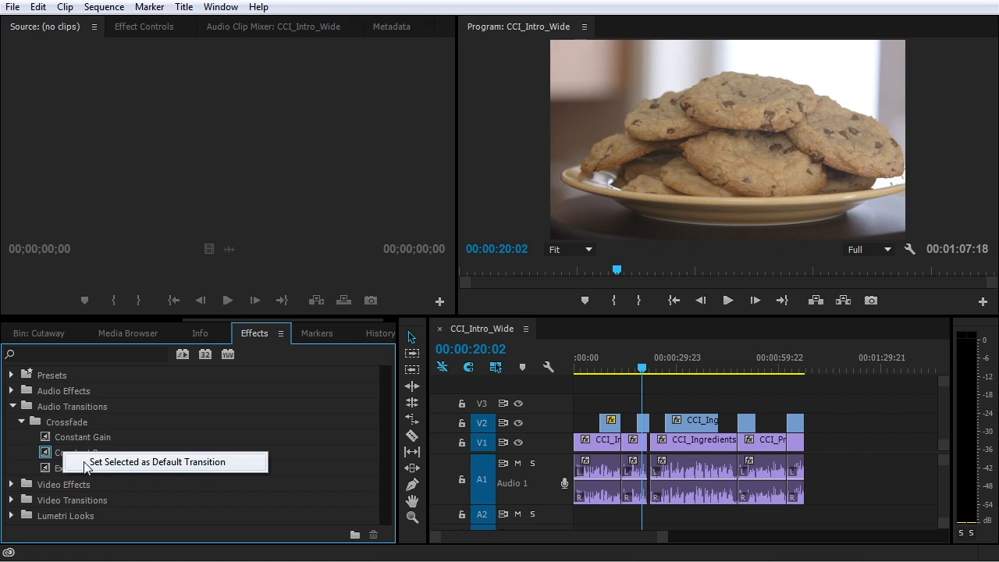
{"action": "right_click", "coordinate": [68, 440]}
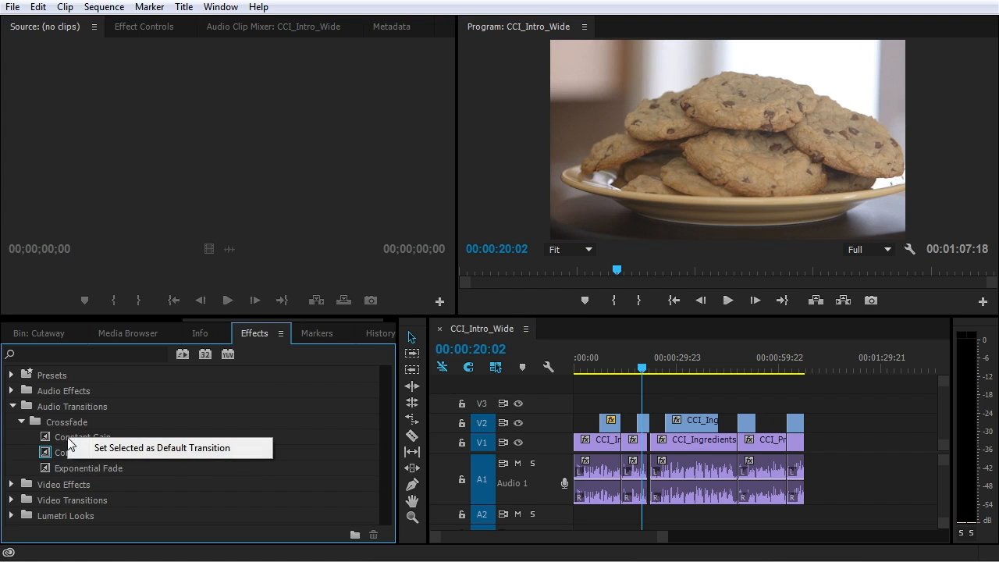
{"action": "left_click", "coordinate": [109, 449]}
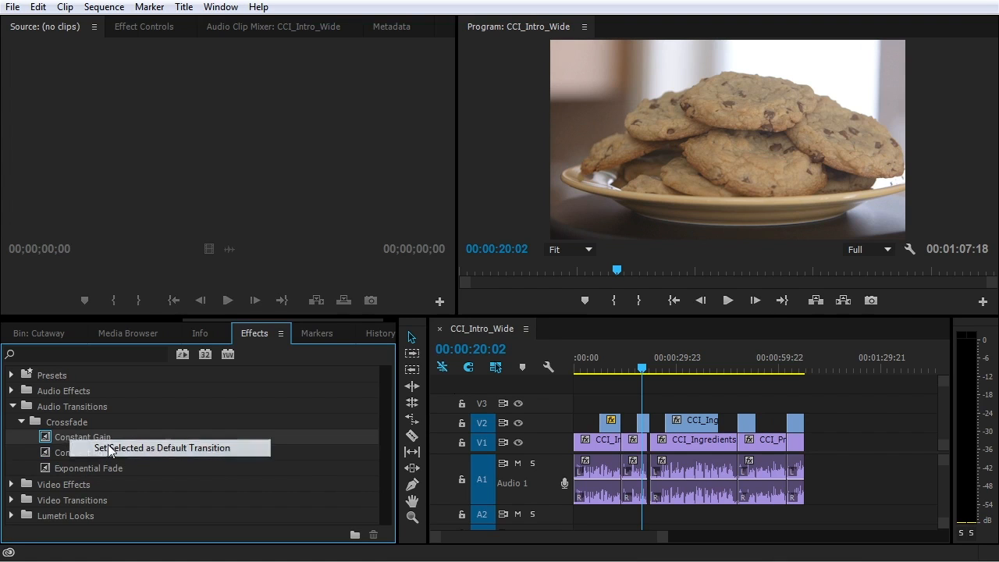
{"action": "right_click", "coordinate": [87, 468]}
{"action": "left_click", "coordinate": [114, 473]}
{"action": "right_click", "coordinate": [83, 457]}
{"action": "left_click", "coordinate": [117, 465]}
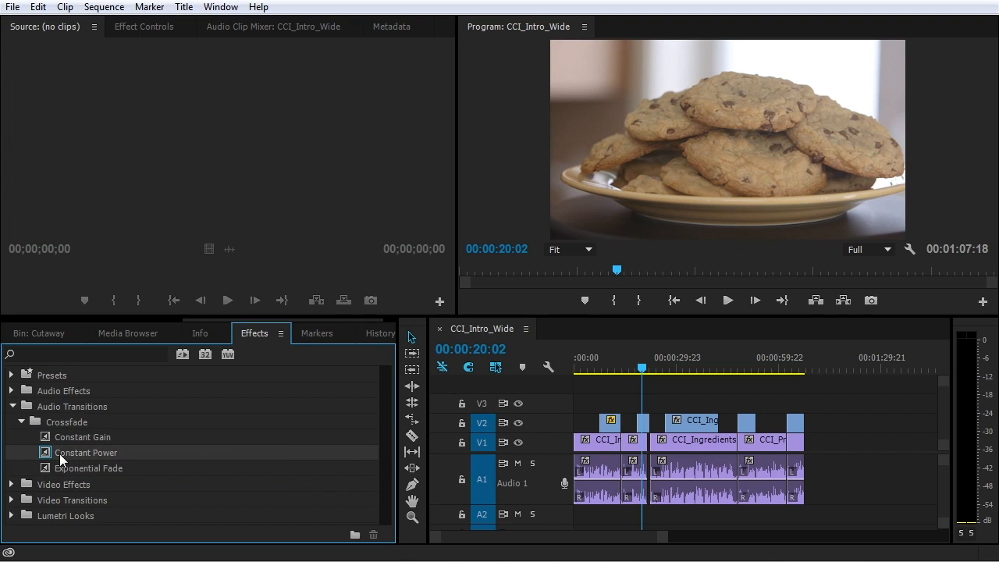
{"action": "left_click", "coordinate": [209, 439]}
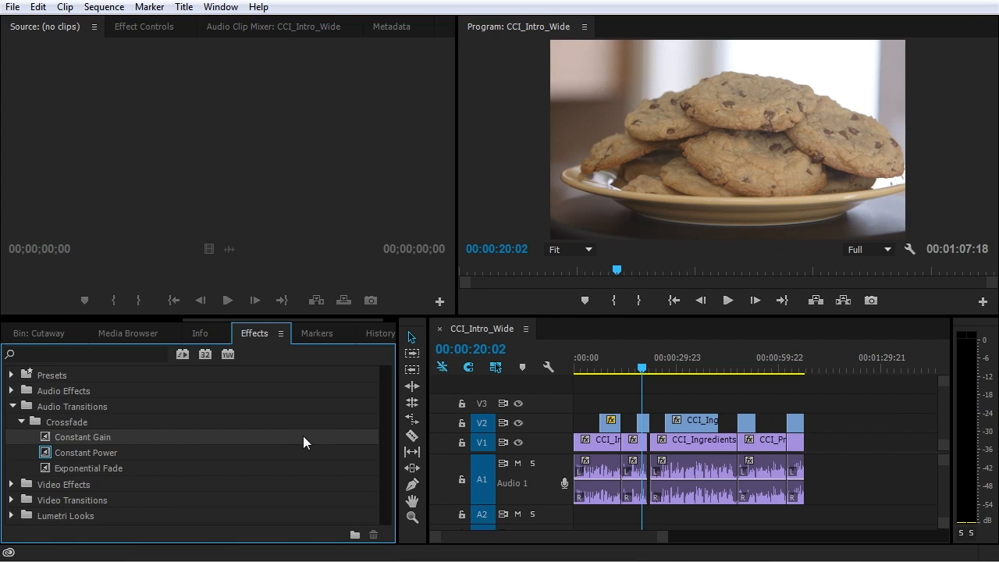
Zoom in on the A1 edit at 00:00:13:23, preview it, and drop Constant Power onto it
{"action": "left_click", "coordinate": [622, 370]}
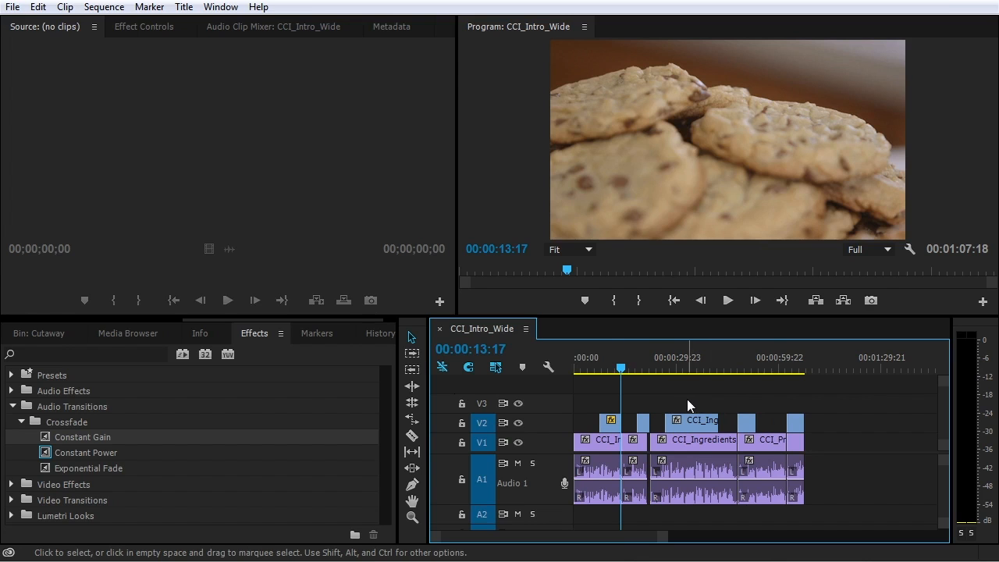
{"action": "key", "text": "="}
{"action": "key", "text": "="}
{"action": "key", "text": "="}
{"action": "key", "text": "="}
{"action": "key", "text": "="}
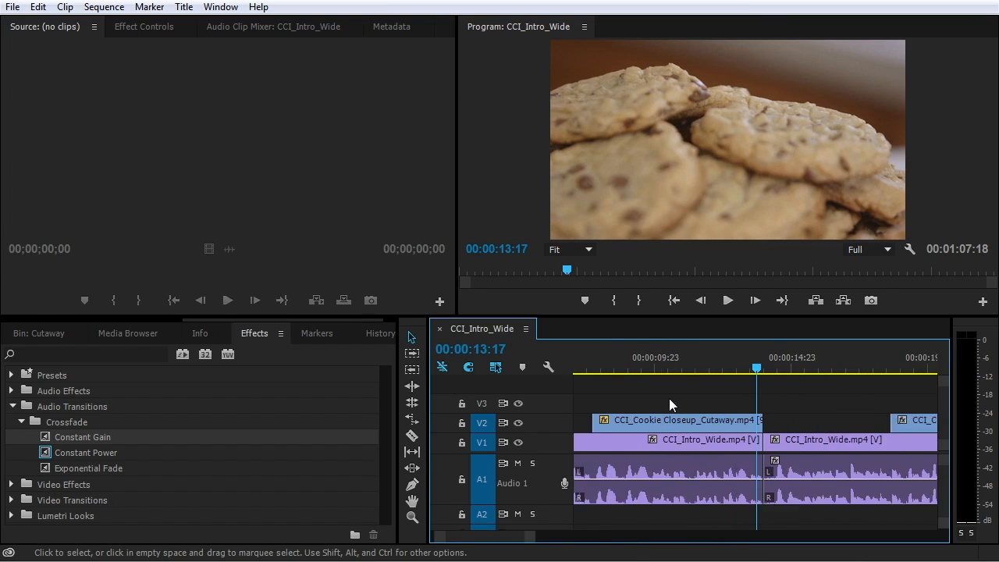
{"action": "left_click_drag", "start_coordinate": [771, 371], "coordinate": [673, 366]}
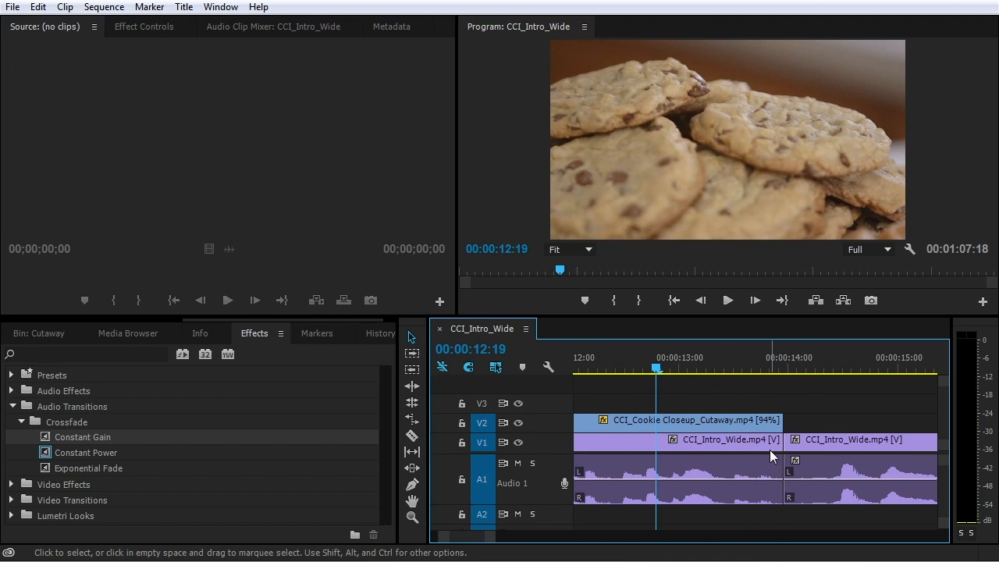
{"action": "key", "text": "space"}
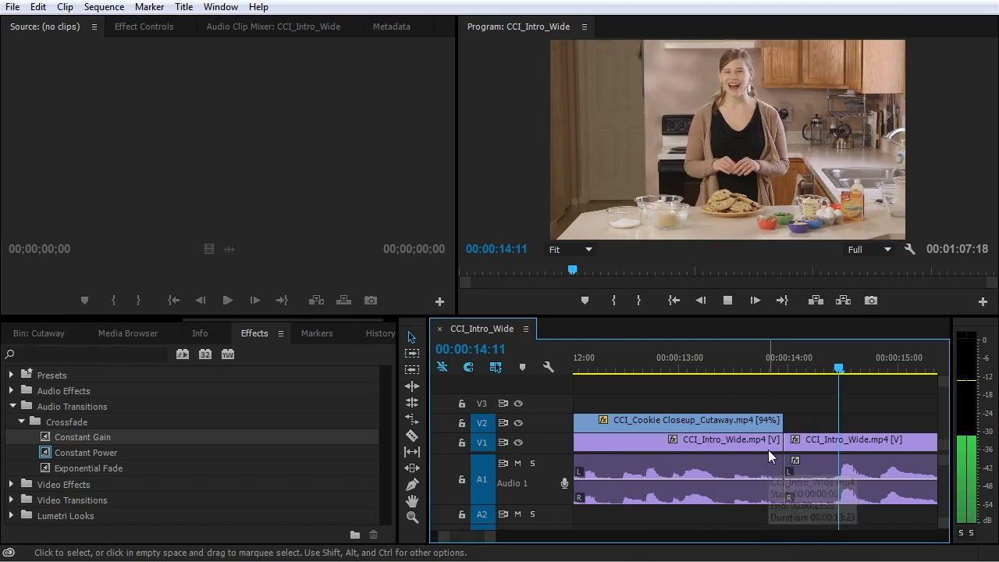
{"action": "key", "text": "space"}
{"action": "left_click", "coordinate": [631, 359]}
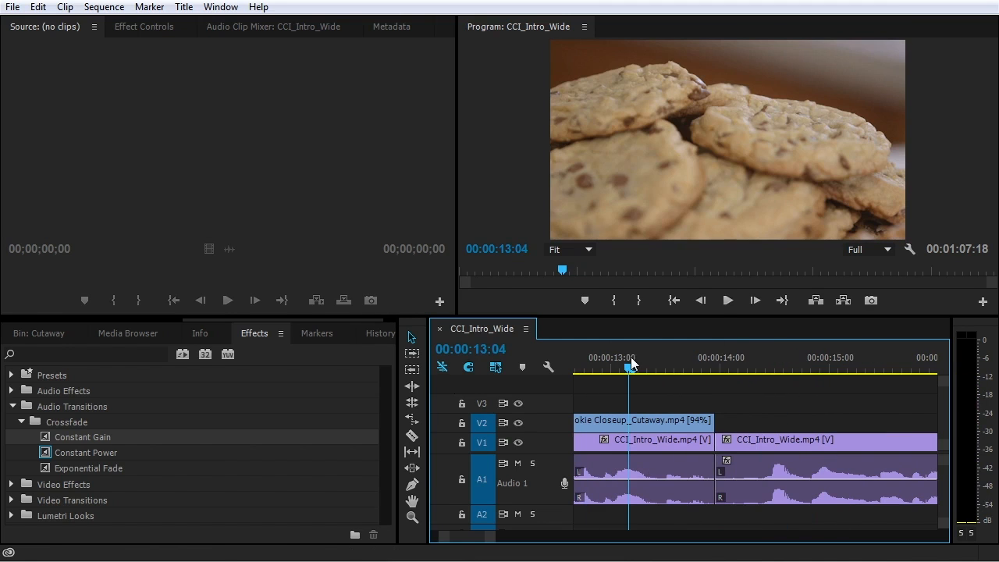
{"action": "left_click", "coordinate": [722, 358]}
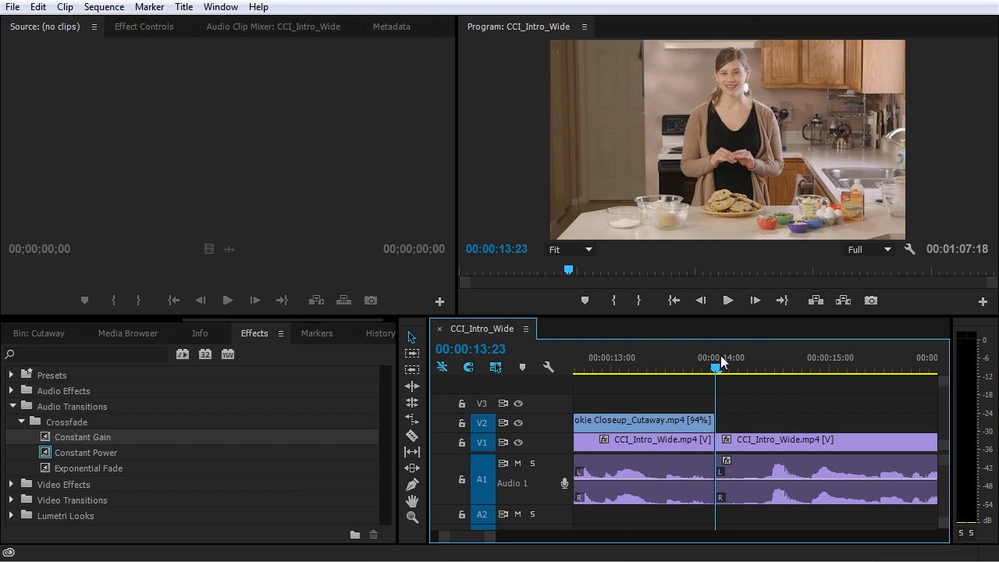
{"action": "left_click", "coordinate": [49, 459]}
{"action": "left_click_drag", "start_coordinate": [49, 459], "coordinate": [722, 488]}
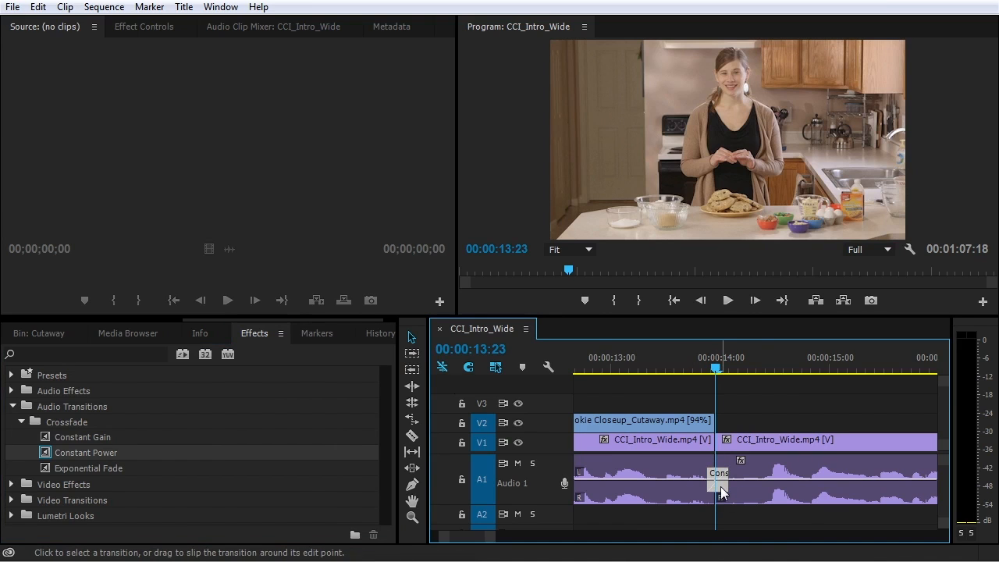
Reapply Constant Power with Ctrl+Shift+D, preview the cut, then drag the crossfade's left edge longer
{"action": "key", "text": "ctrl+z"}
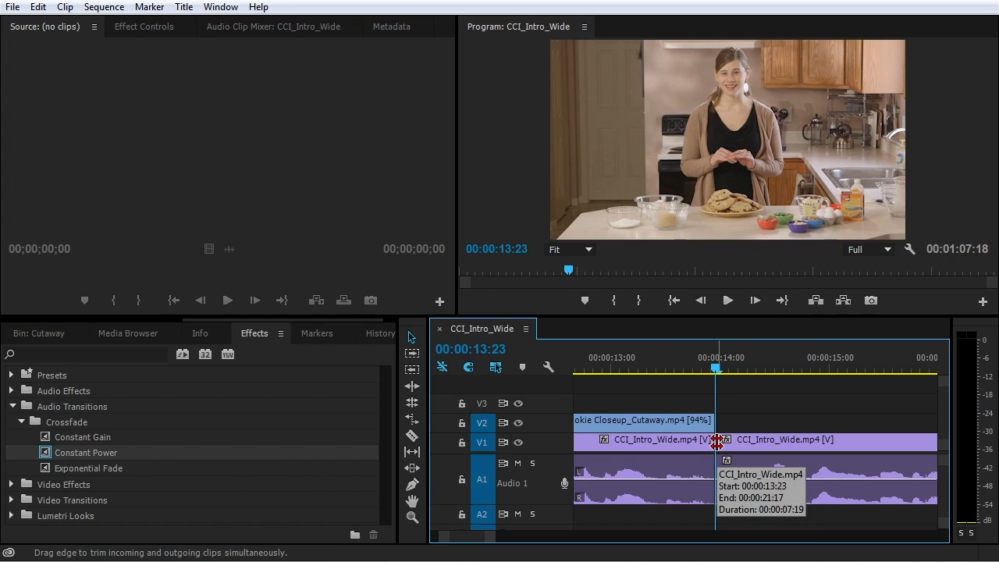
{"action": "key", "text": "ctrl+shift+d"}
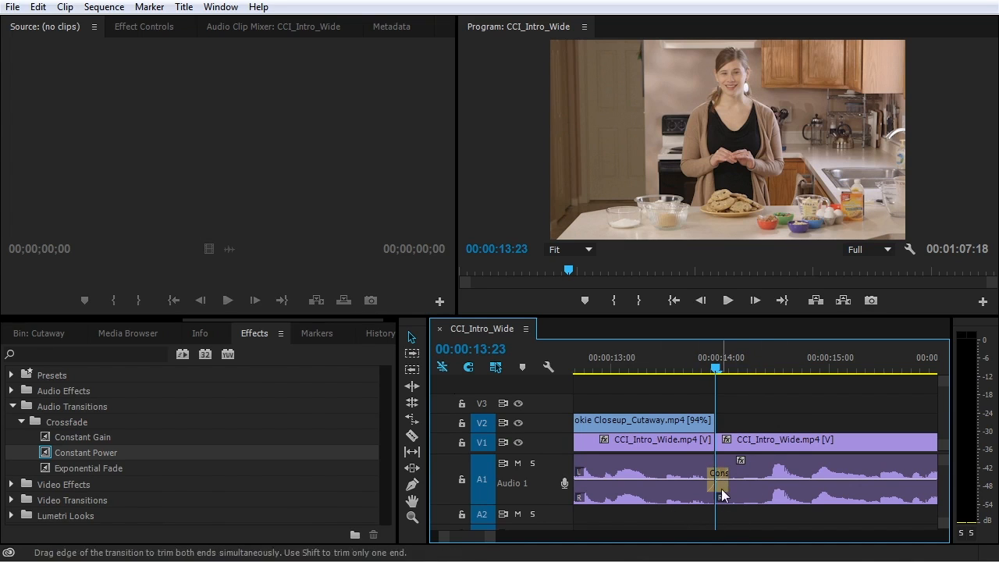
{"action": "left_click", "coordinate": [635, 359]}
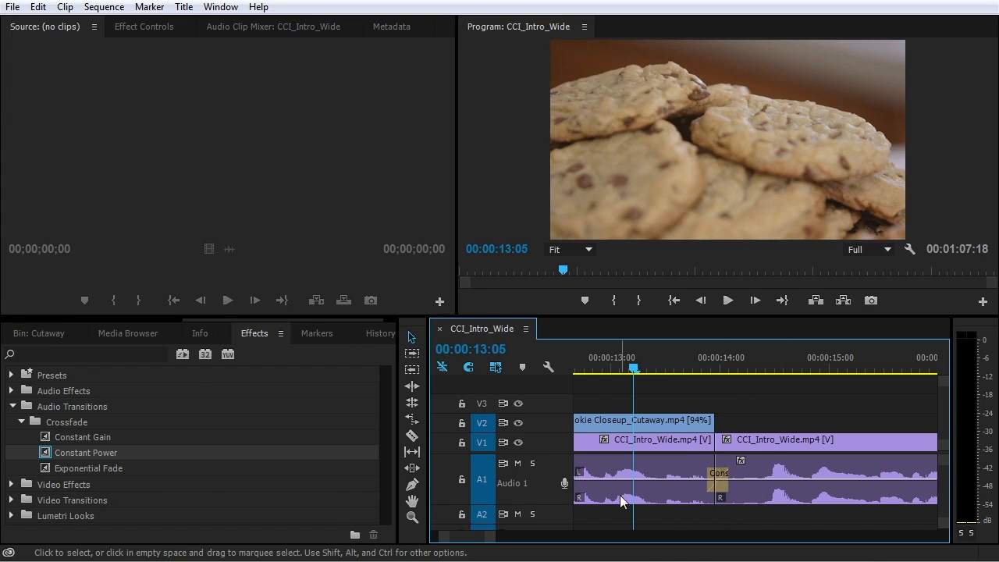
{"action": "key", "text": "space"}
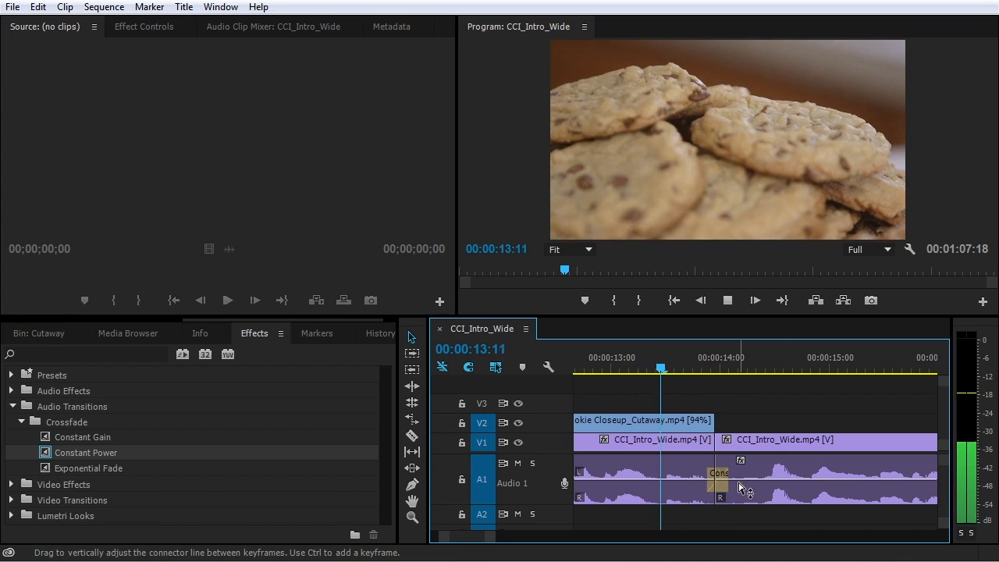
{"action": "key", "text": "space"}
{"action": "left_click", "coordinate": [643, 361]}
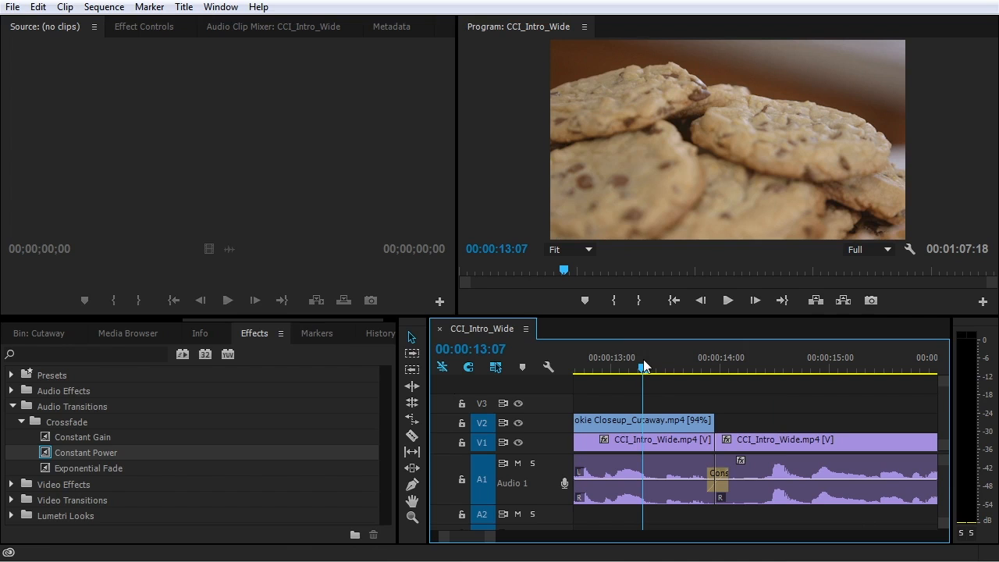
{"action": "key", "text": "space"}
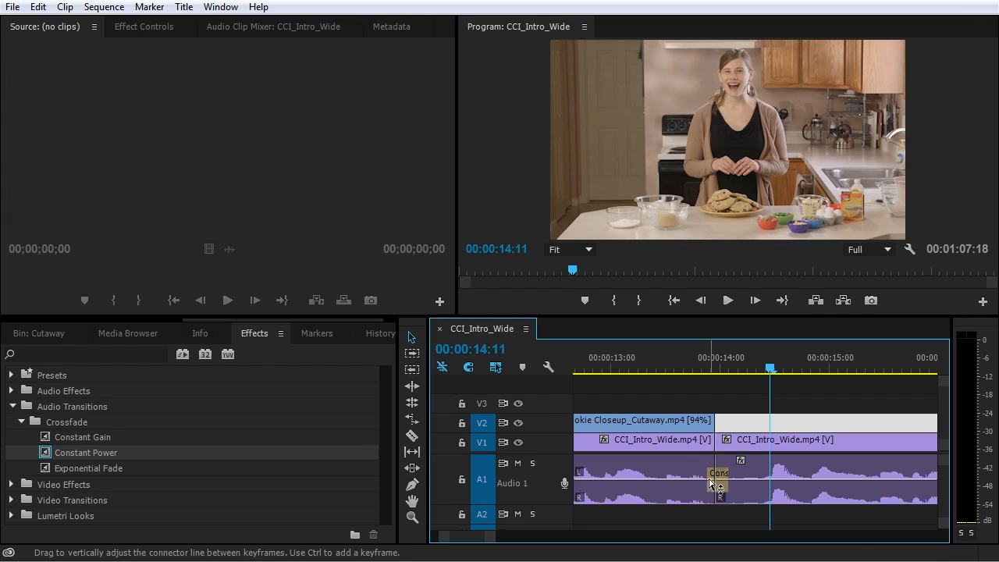
{"action": "left_click_drag", "start_coordinate": [711, 473], "coordinate": [688, 474]}
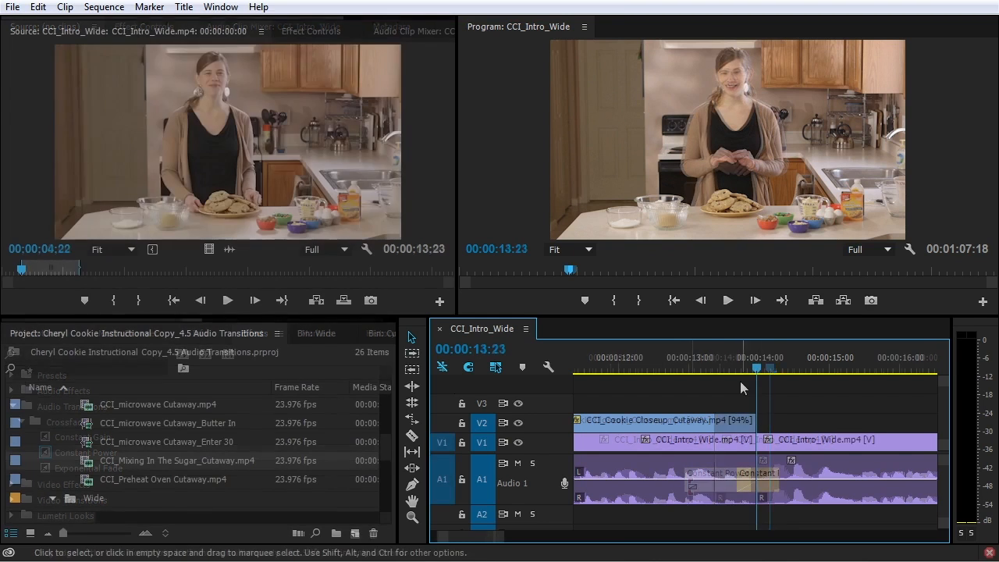
{"action": "left_click", "coordinate": [707, 357]}
{"action": "key", "text": "space"}
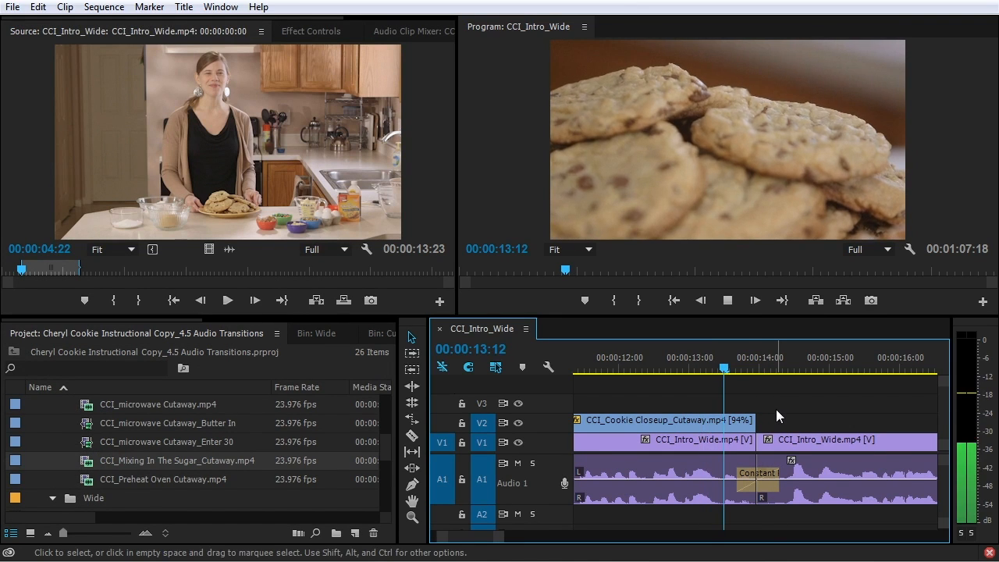
{"action": "key", "text": "space"}
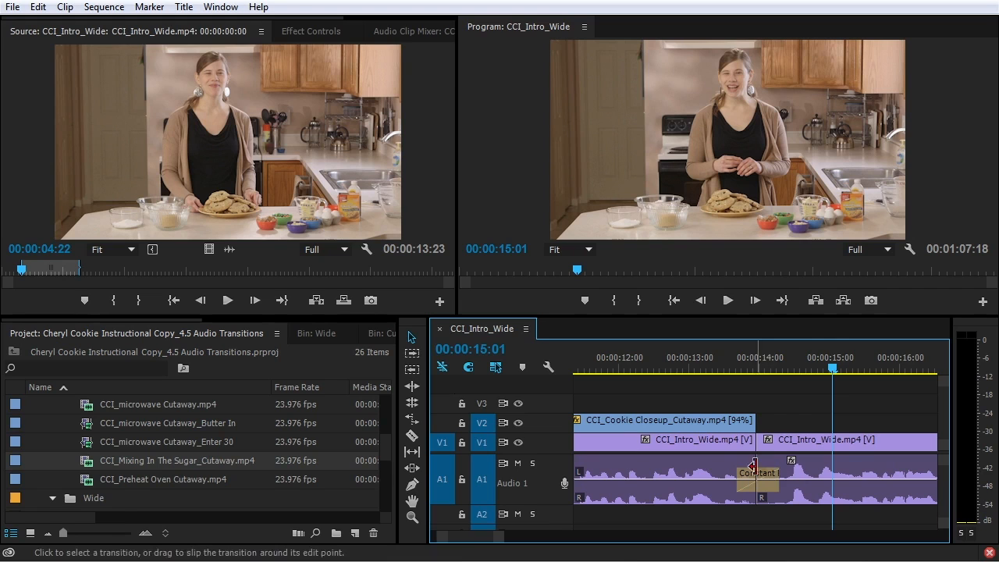
{"action": "left_click", "coordinate": [717, 445]}
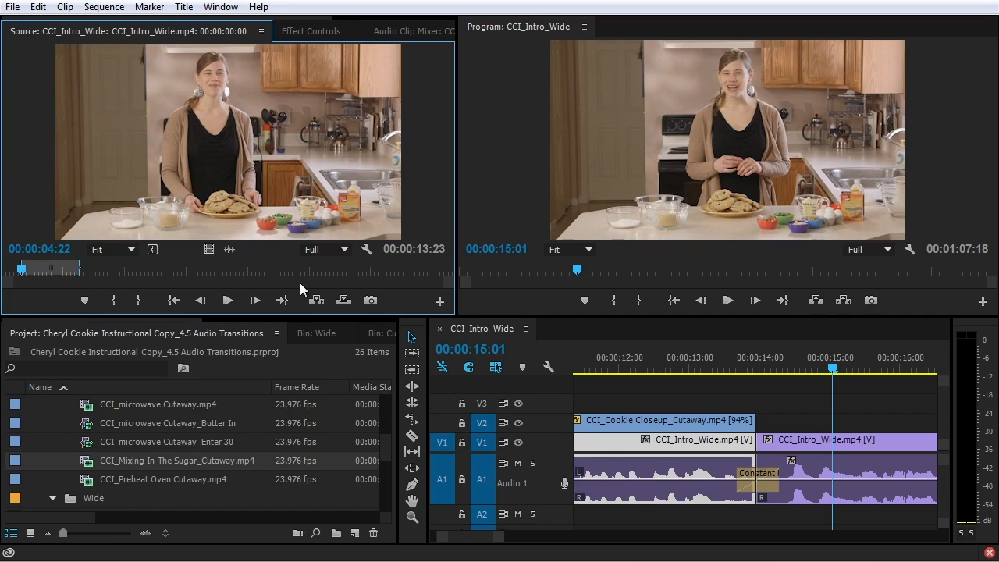
{"action": "left_click", "coordinate": [817, 415]}
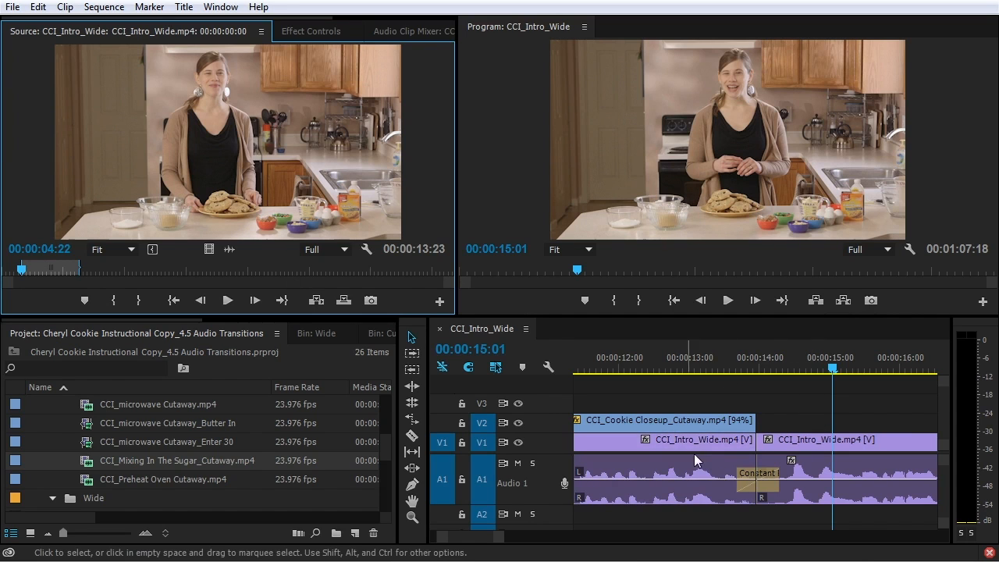
{"action": "left_click", "coordinate": [758, 442]}
{"action": "left_click", "coordinate": [852, 448]}
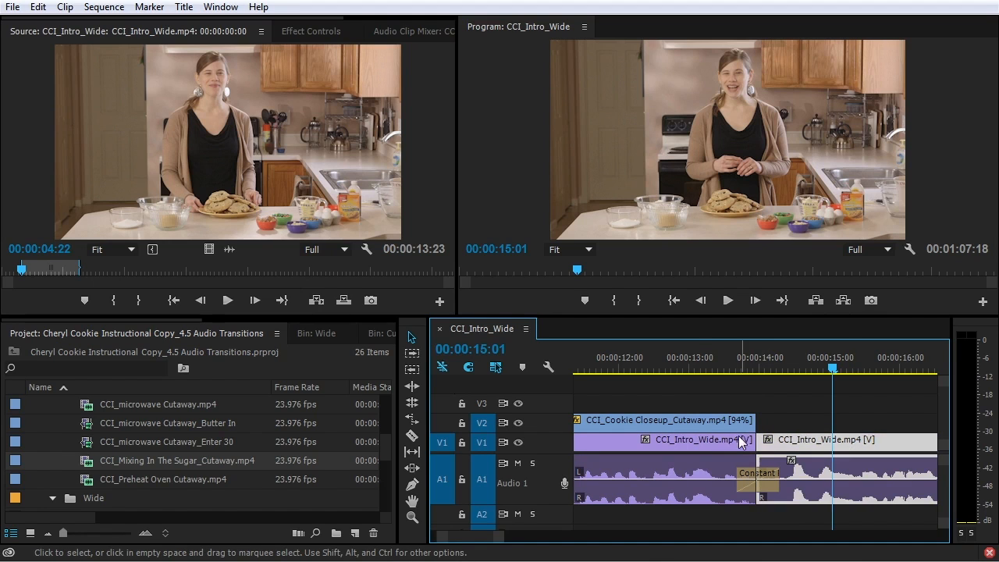
{"action": "left_click", "coordinate": [696, 446]}
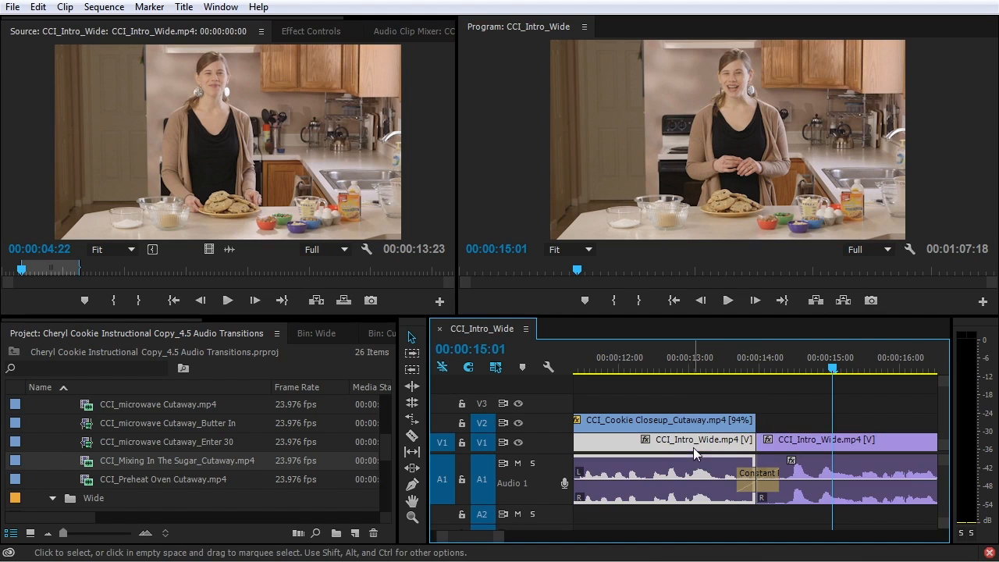
{"action": "left_click", "coordinate": [832, 442]}
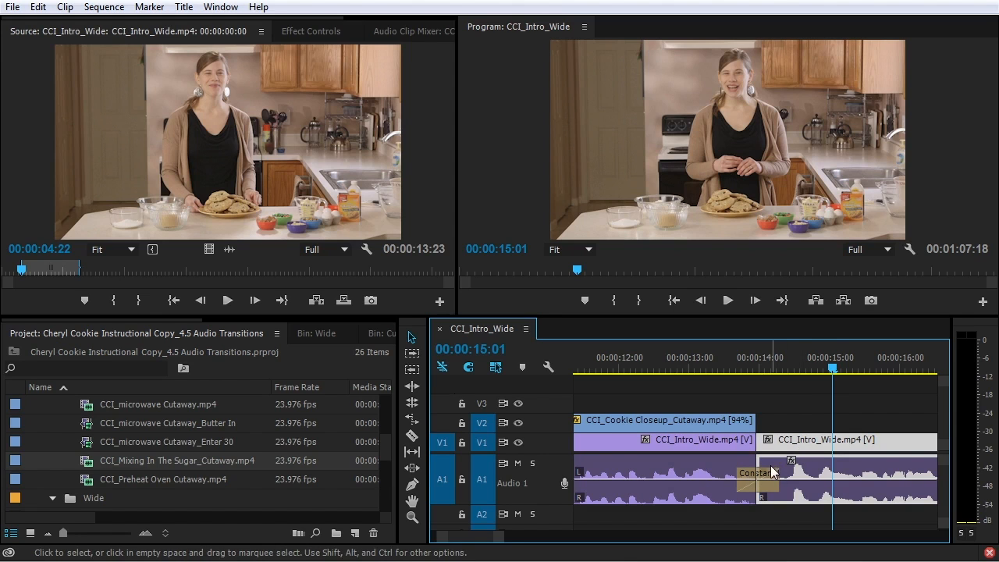
{"action": "left_click", "coordinate": [805, 413]}
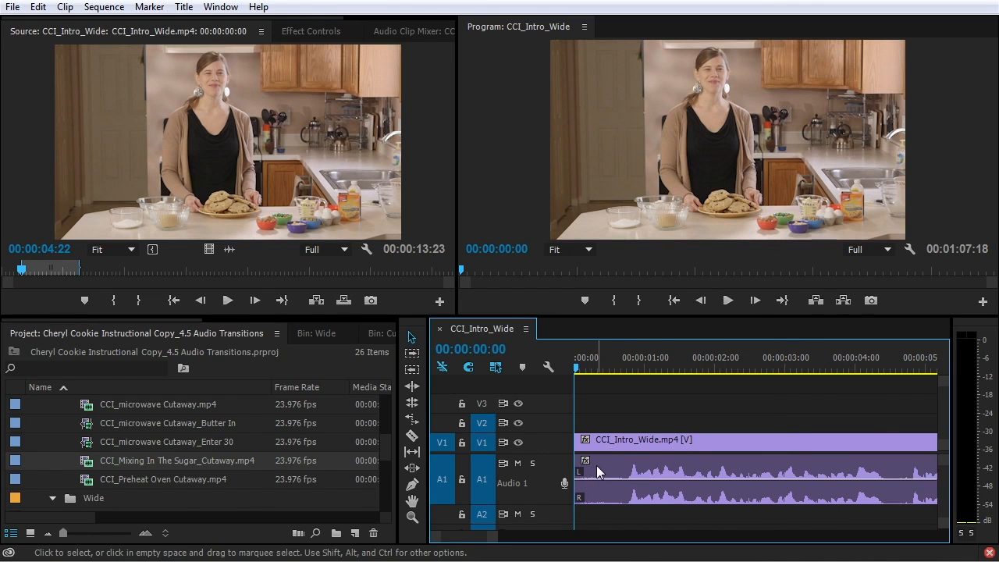
{"action": "key", "text": "ctrl+shift+d"}
{"action": "key", "text": "space"}
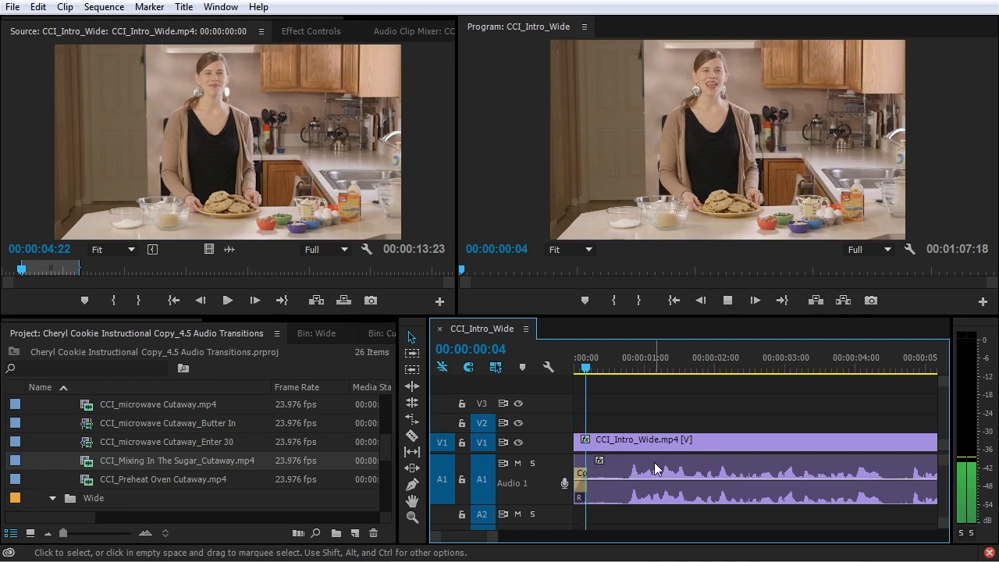
{"action": "key", "text": "space"}
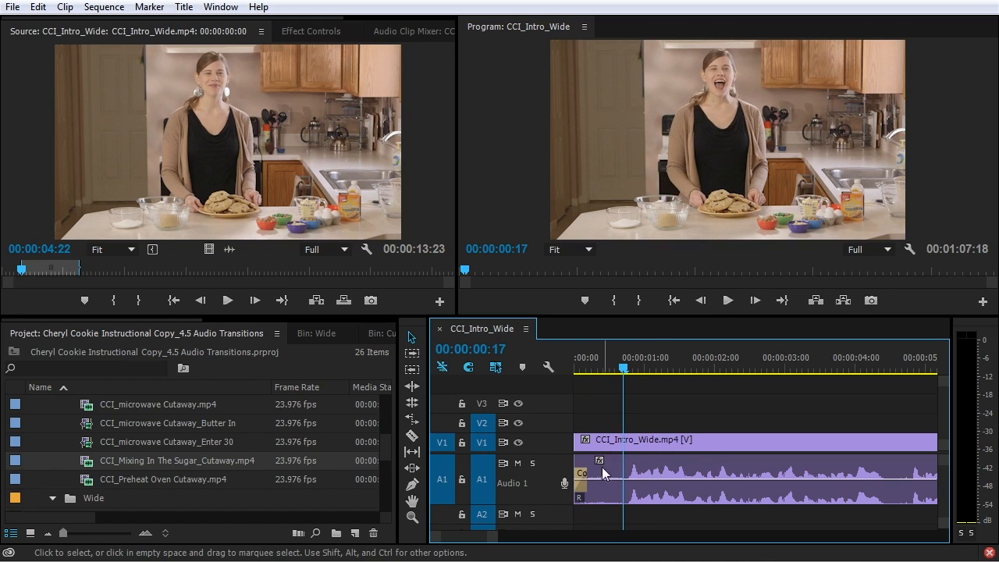
{"action": "key", "text": "Home"}
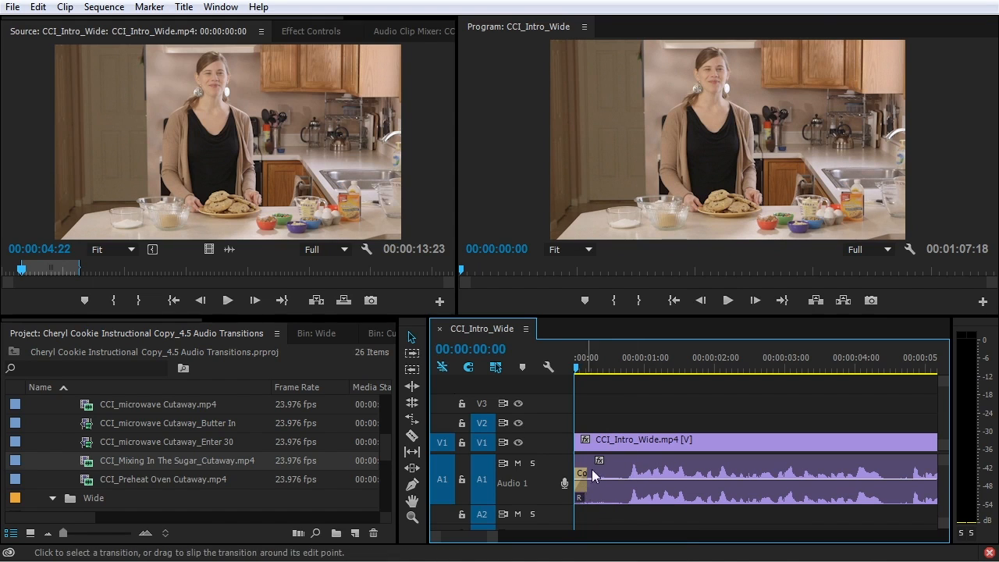
{"action": "key", "text": "ctrl+z"}
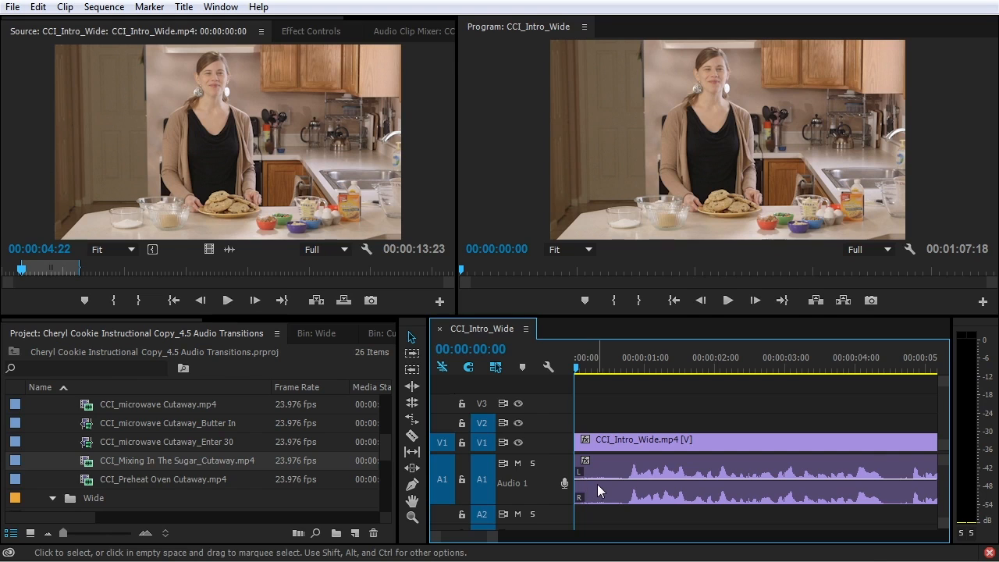
Expand the Audio 1 track and nudge the clip's volume line down and back up
{"action": "double_click", "coordinate": [526, 478]}
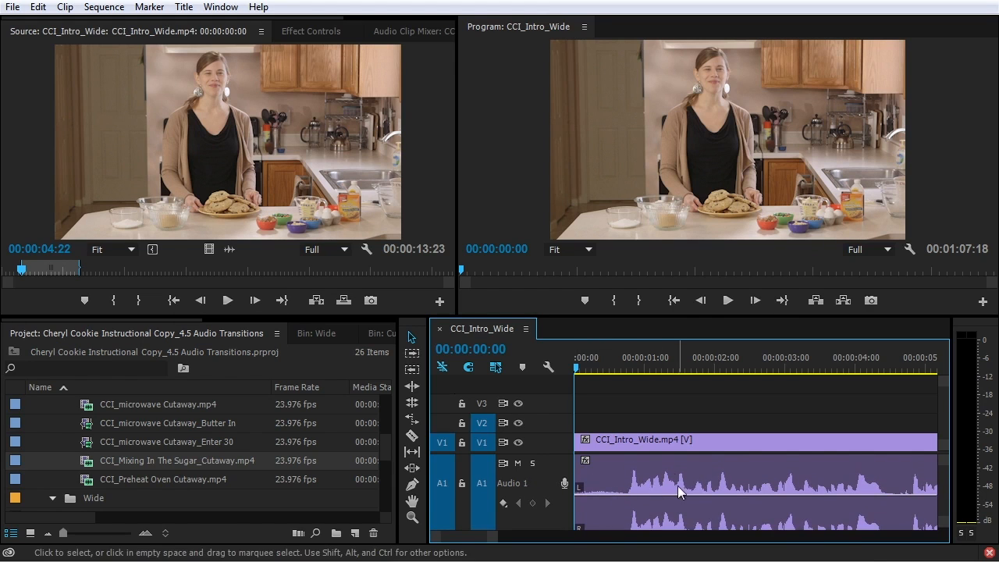
{"action": "double_click", "coordinate": [531, 481]}
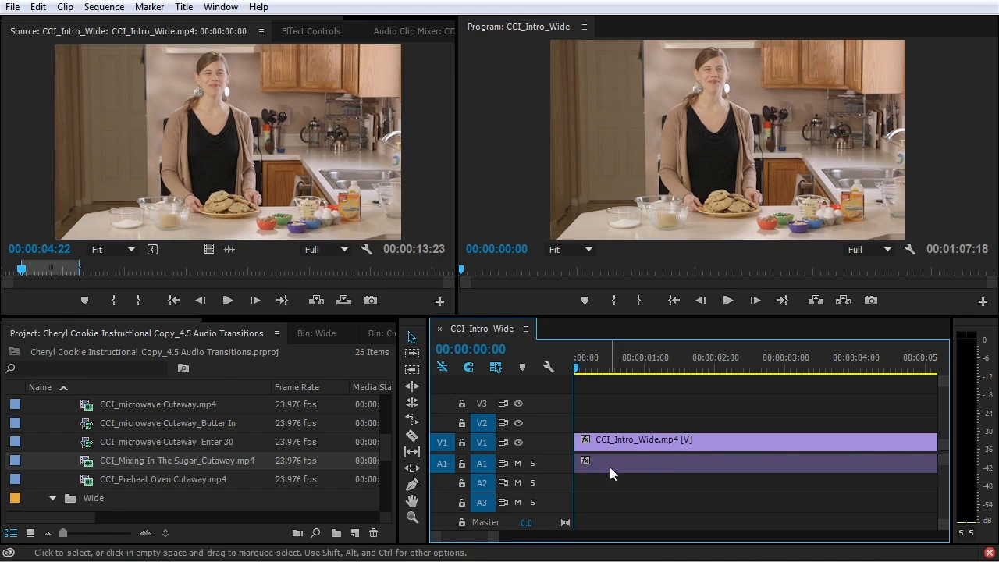
{"action": "double_click", "coordinate": [523, 462]}
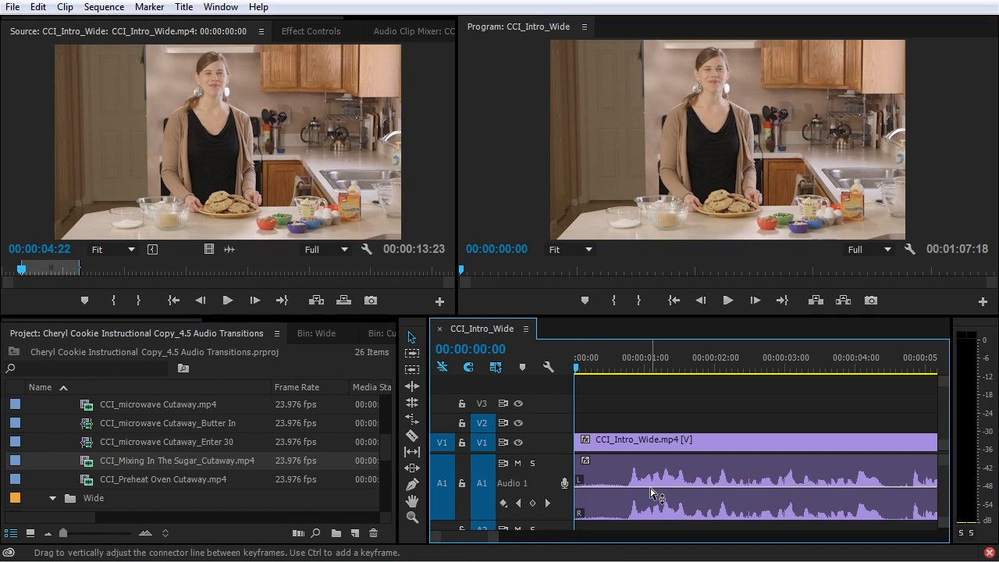
{"action": "mouse_move", "coordinate": [652, 490]}
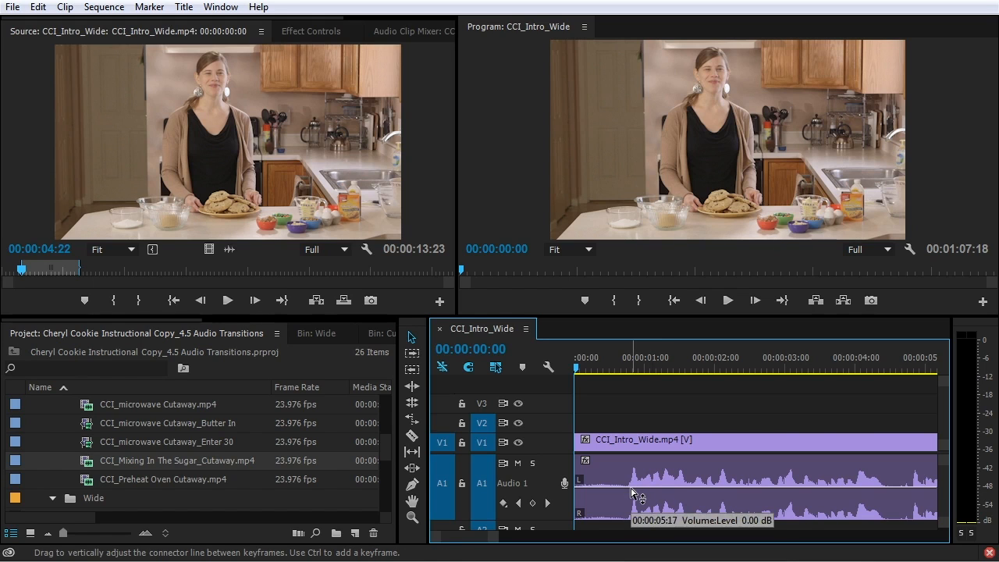
{"action": "mouse_move", "coordinate": [631, 488]}
{"action": "left_mouse_down"}
{"action": "mouse_move", "coordinate": [631, 476]}
{"action": "mouse_move", "coordinate": [631, 499]}
{"action": "left_mouse_up"}
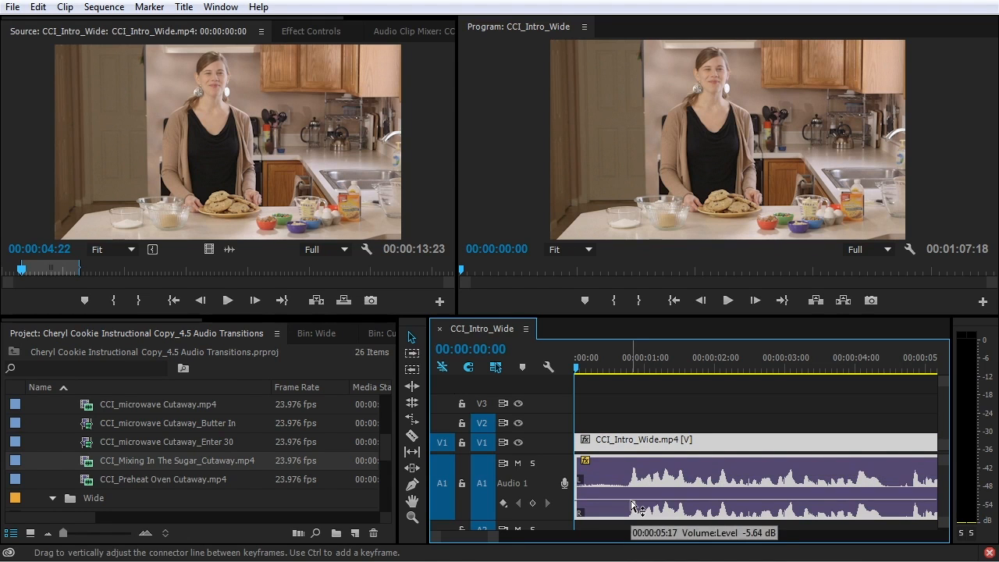
{"action": "left_click_drag", "start_coordinate": [631, 499], "coordinate": [630, 487]}
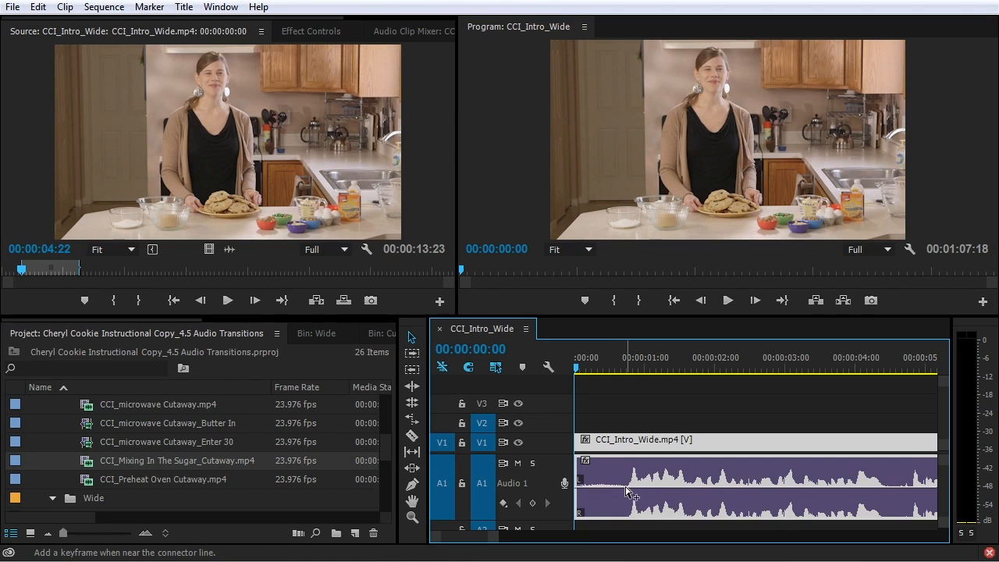
Add two volume keyframes, pull the first down into a fade-in, preview it, then remove it
{"action": "left_click", "coordinate": [627, 489], "text": "ctrl"}
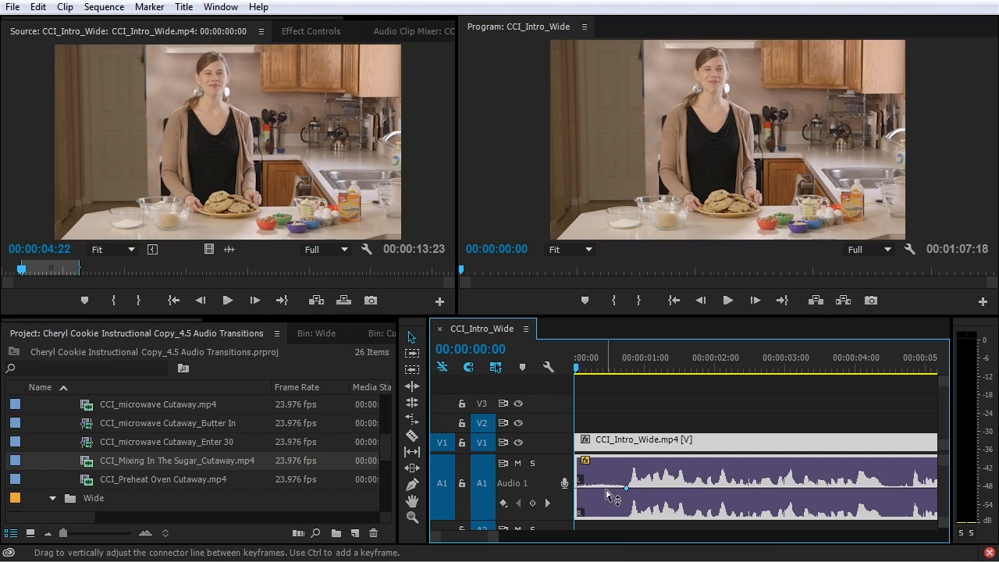
{"action": "left_click", "coordinate": [604, 488], "text": "ctrl"}
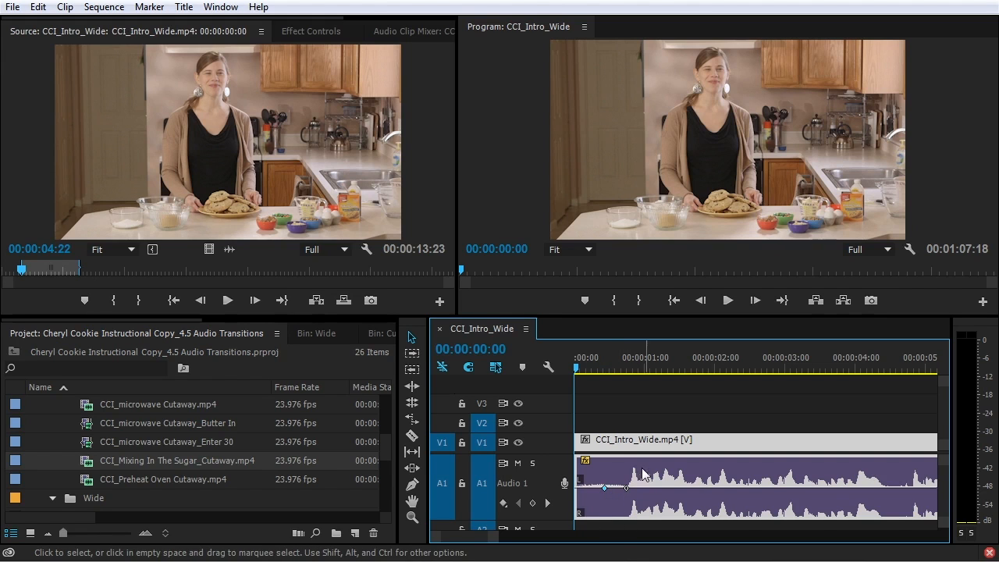
{"action": "left_click", "coordinate": [605, 488]}
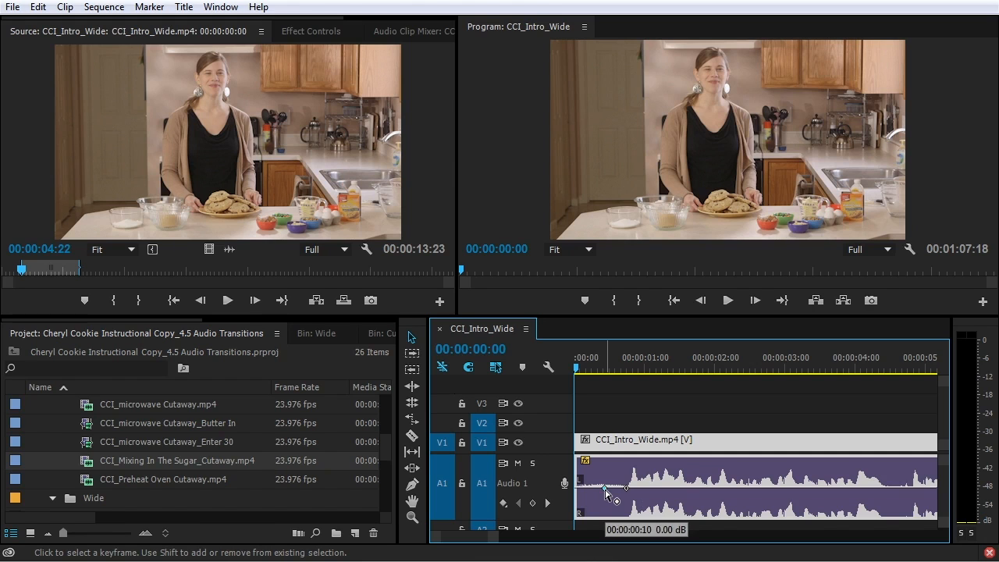
{"action": "left_click_drag", "start_coordinate": [605, 489], "coordinate": [577, 514]}
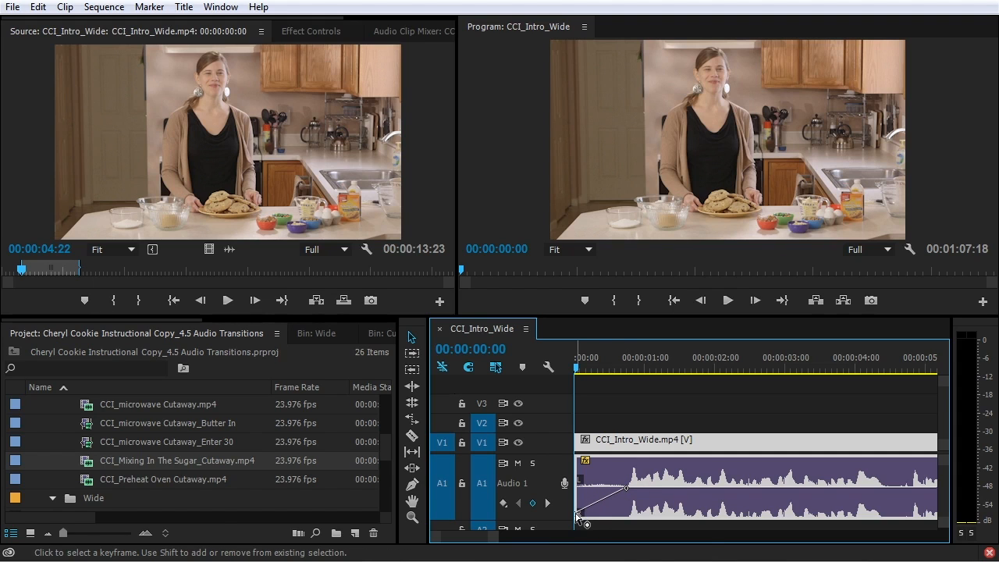
{"action": "mouse_move", "coordinate": [578, 517]}
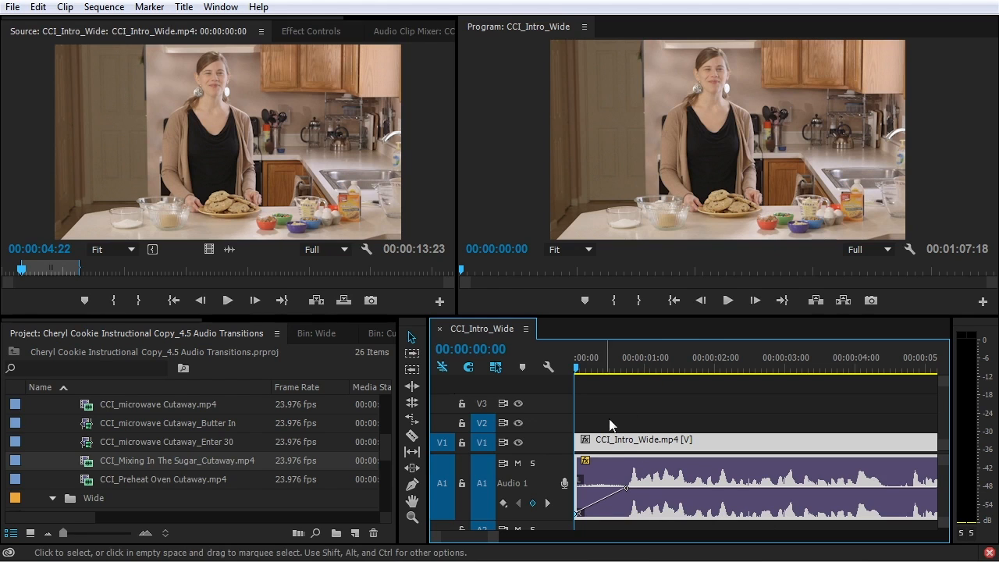
{"action": "key", "text": "space"}
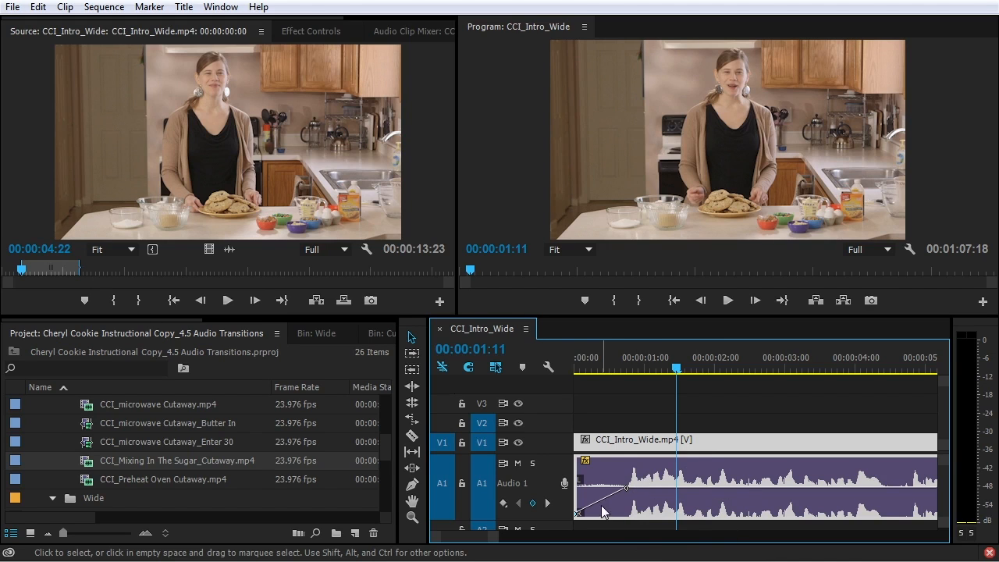
{"action": "key", "text": "Delete"}
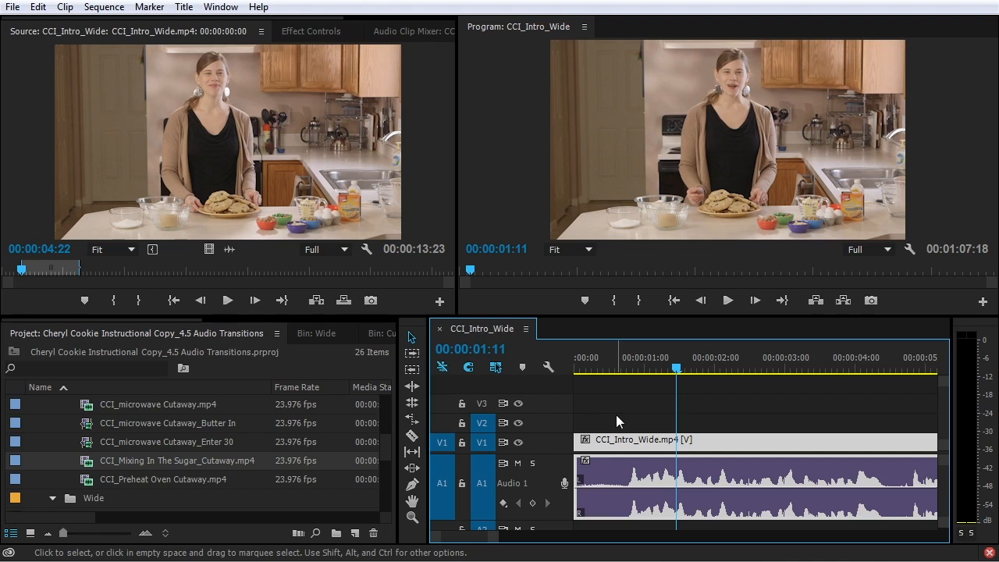
{"action": "left_click_drag", "start_coordinate": [607, 366], "coordinate": [564, 372]}
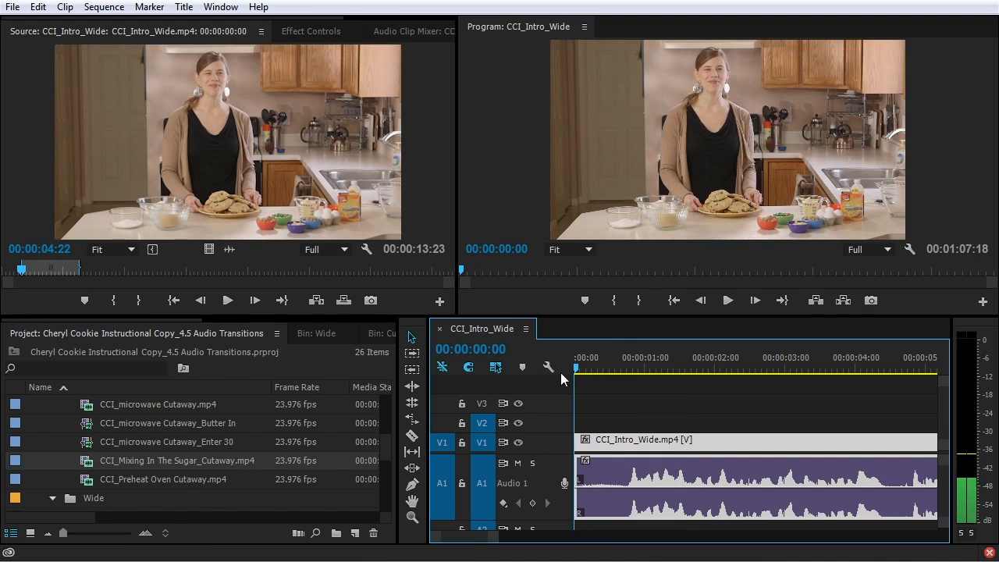
Add the default crossfade at the audio start, lengthen and preview it, then undo it
{"action": "key", "text": "ctrl+shift+d"}
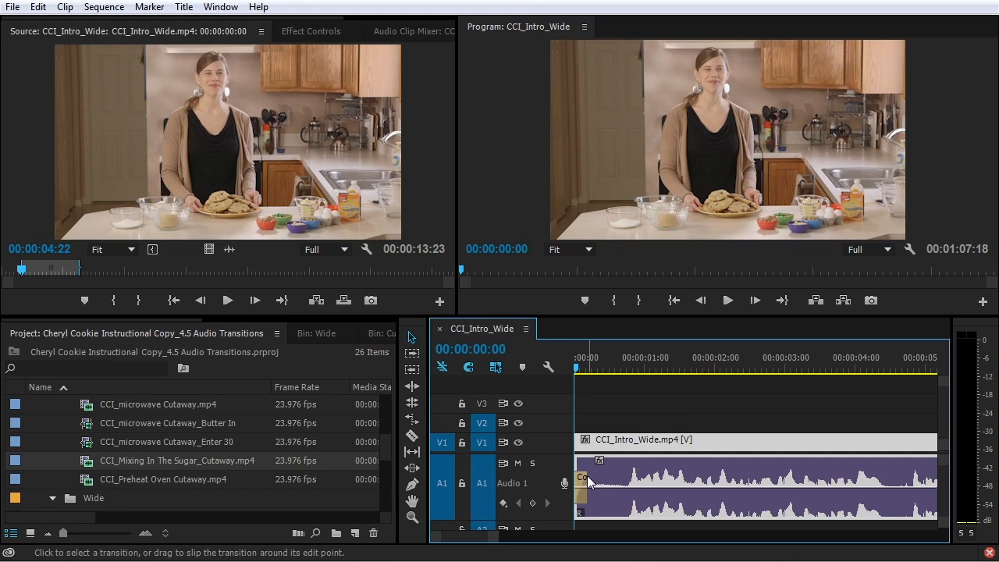
{"action": "key", "text": "="}
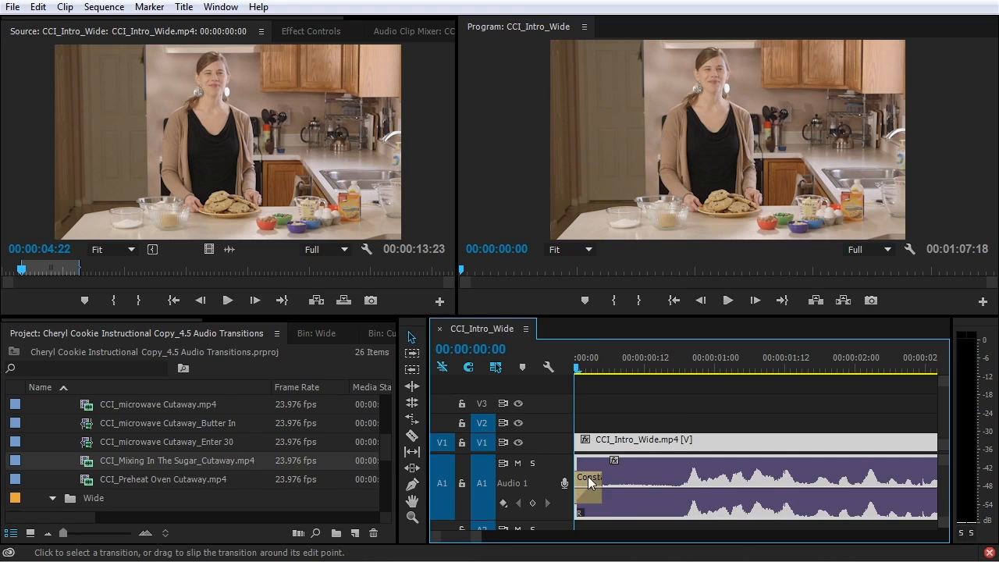
{"action": "left_click_drag", "start_coordinate": [599, 476], "coordinate": [678, 494]}
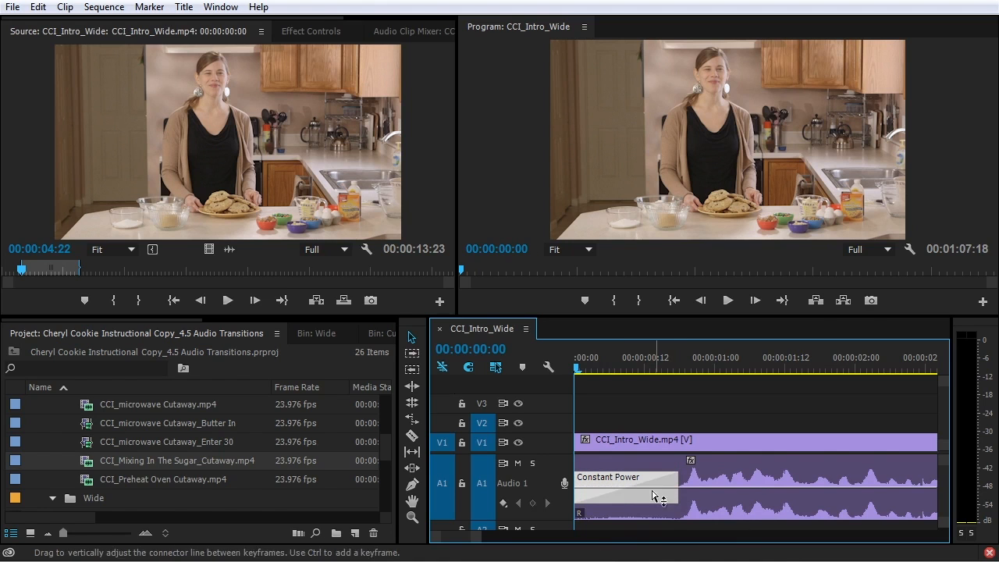
{"action": "key", "text": "space"}
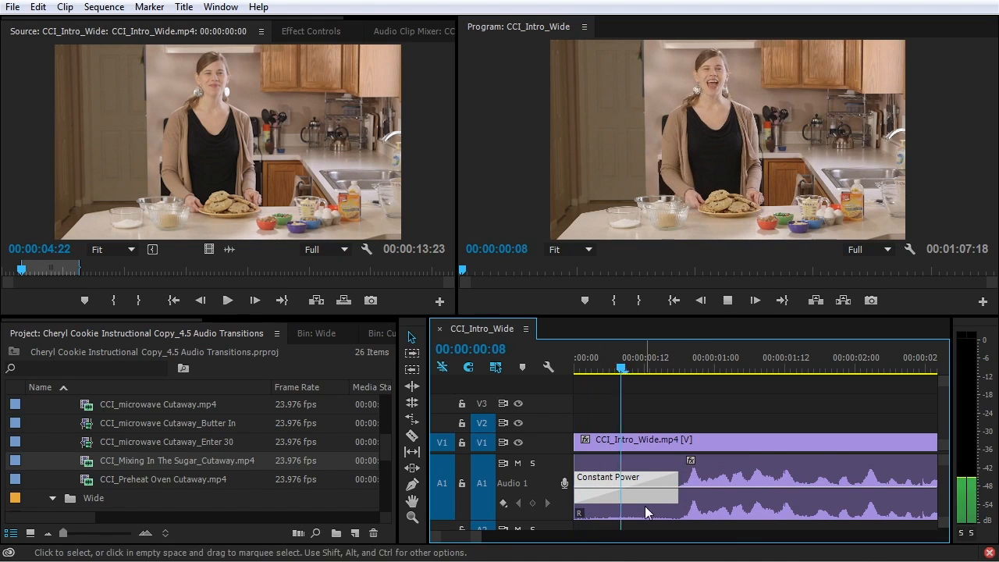
{"action": "key", "text": "space"}
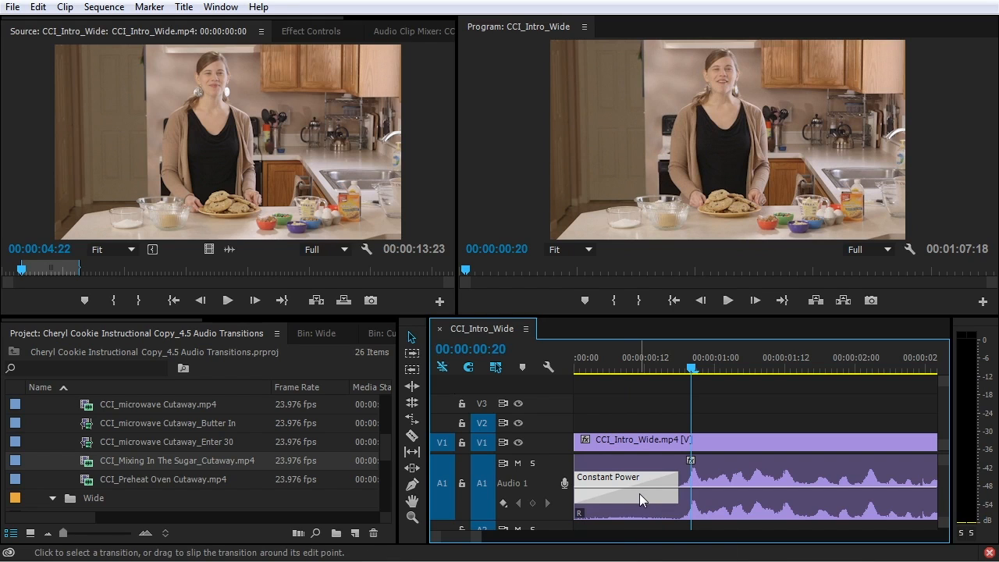
{"action": "key", "text": "ctrl+z"}
{"action": "key", "text": "ctrl+z"}
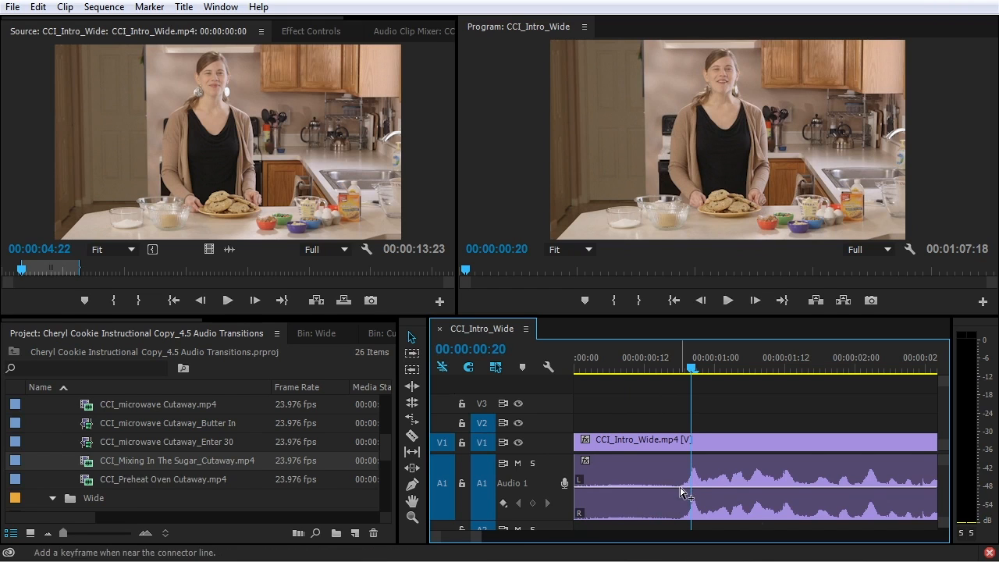
Add two A1 volume keyframes, drop the first to the clip start, move the second to about 00:00:00:04
{"action": "left_click", "coordinate": [680, 488], "text": "ctrl"}
{"action": "left_click", "coordinate": [661, 488], "text": "ctrl"}
{"action": "left_click_drag", "start_coordinate": [663, 490], "coordinate": [578, 513]}
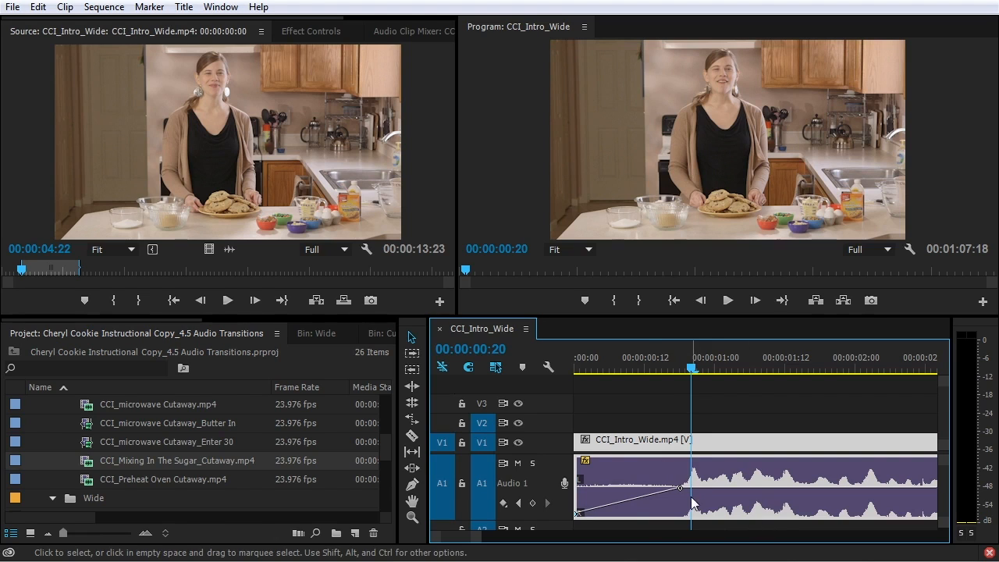
{"action": "left_click_drag", "start_coordinate": [680, 488], "coordinate": [602, 488]}
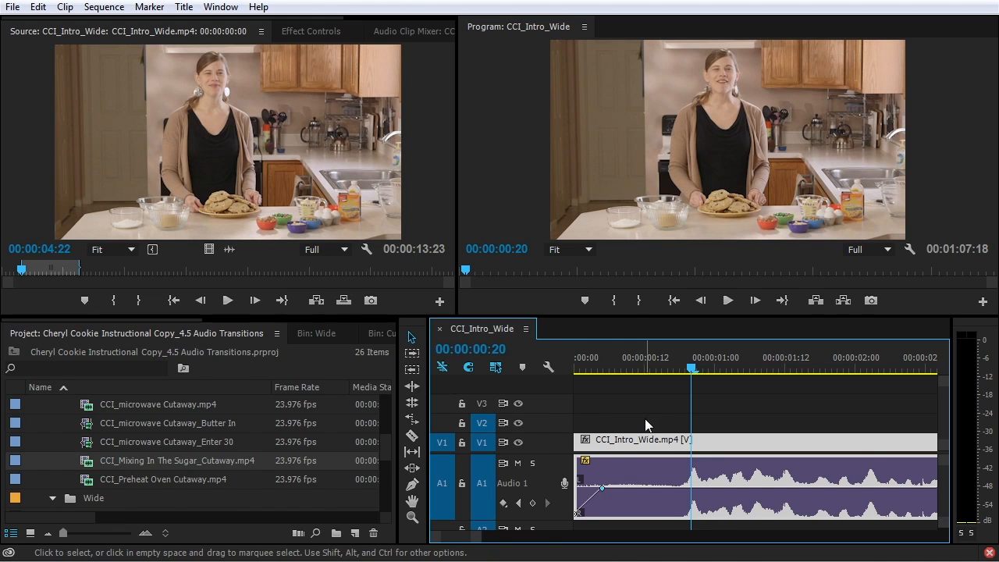
{"action": "key", "text": "minus"}
{"action": "key", "text": "minus"}
{"action": "key", "text": "minus"}
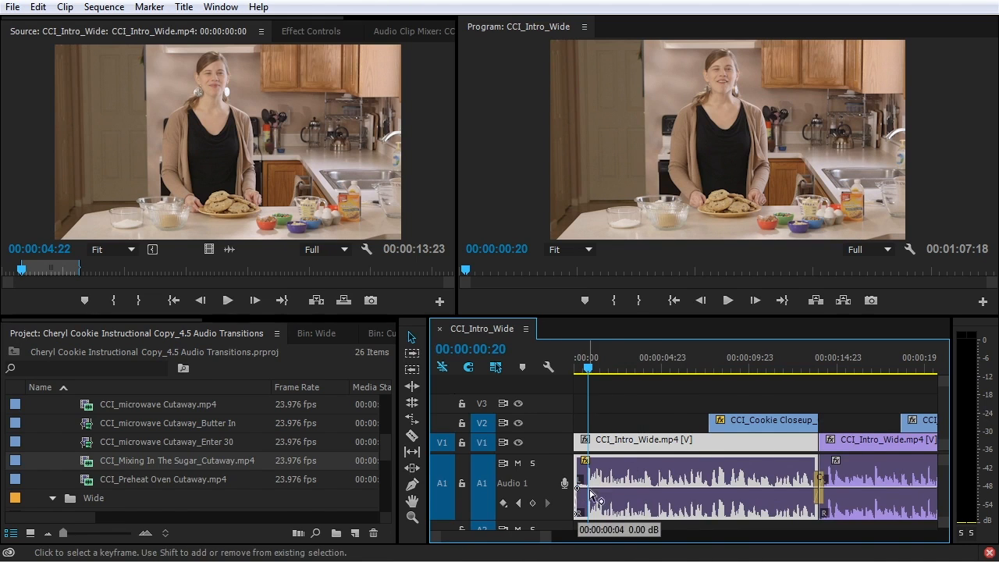
Lower the first keyframe to silence, inspect the A1 crossfade in Effect Controls, and save
{"action": "left_click_drag", "start_coordinate": [582, 490], "coordinate": [579, 514]}
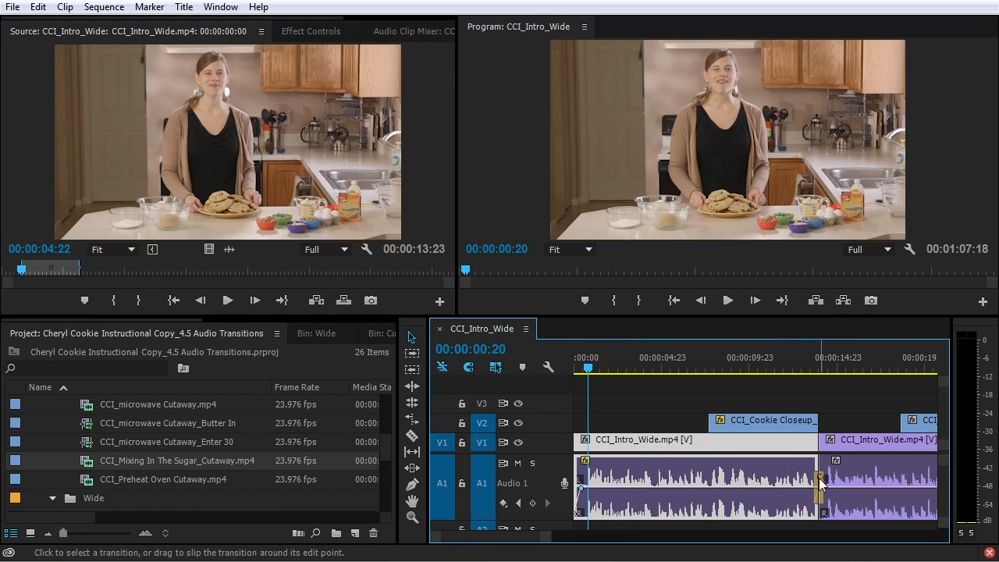
{"action": "left_click", "coordinate": [820, 484]}
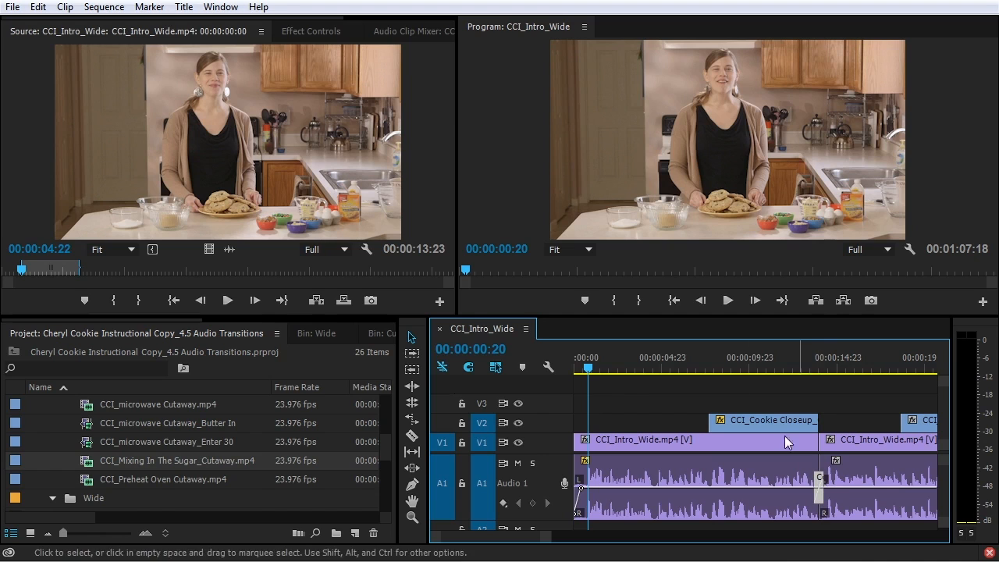
{"action": "left_click", "coordinate": [314, 32]}
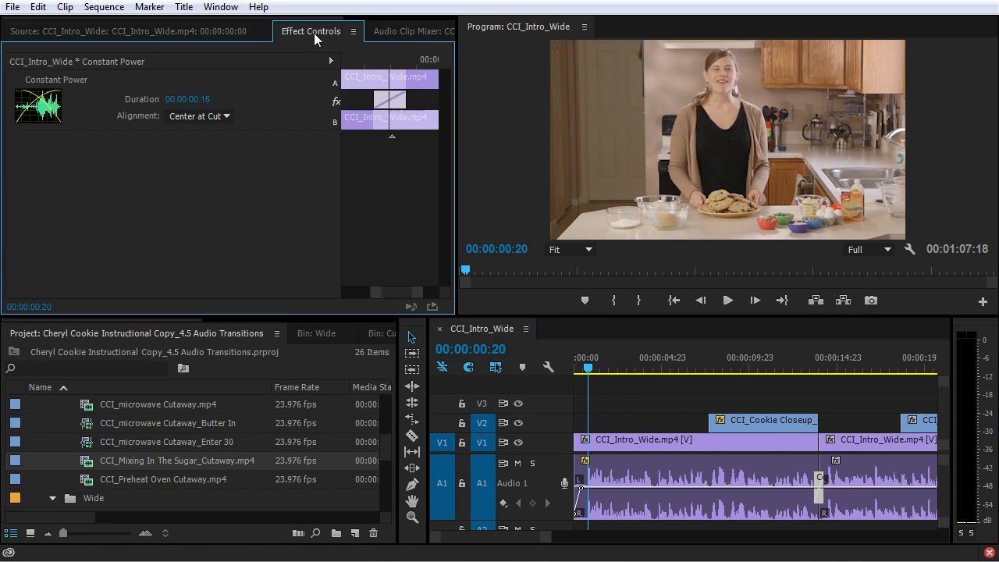
{"action": "left_click", "coordinate": [819, 477]}
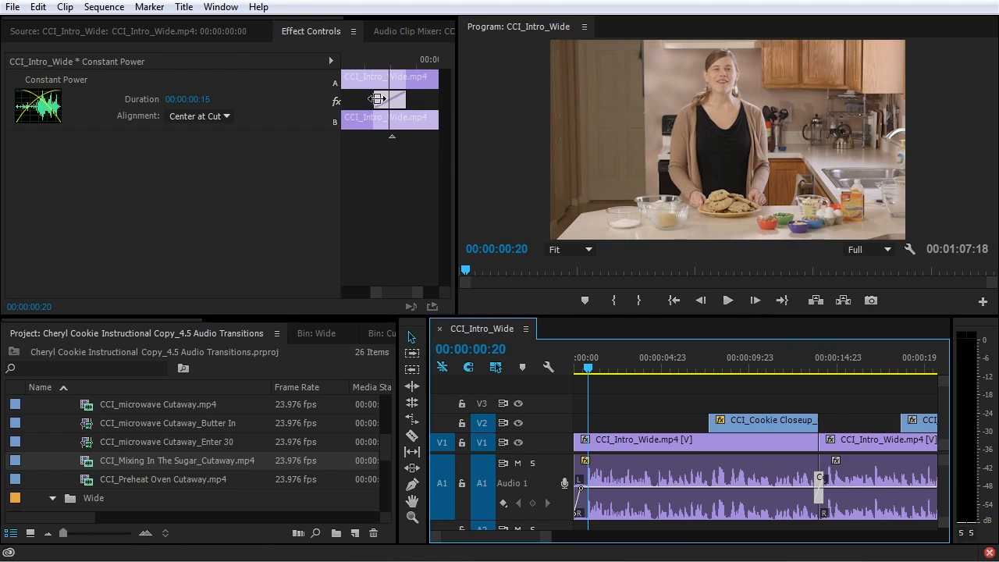
{"action": "left_click_drag", "start_coordinate": [376, 98], "coordinate": [374, 111]}
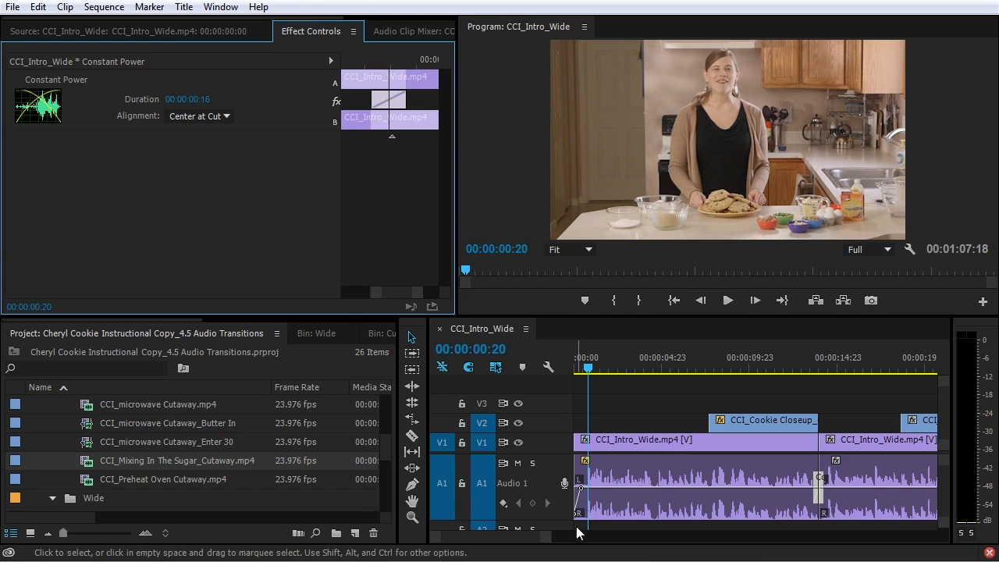
{"action": "key", "text": "ctrl+s"}
Zoom in on the gap near 00:00:19:05 and play across it
{"action": "left_click", "coordinate": [659, 367]}
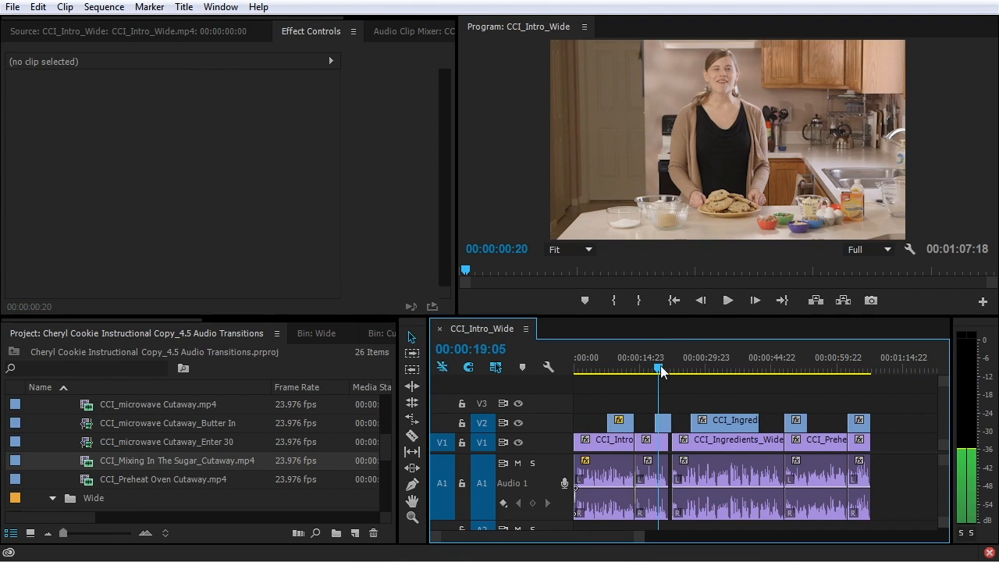
{"action": "key", "text": "="}
{"action": "key", "text": "="}
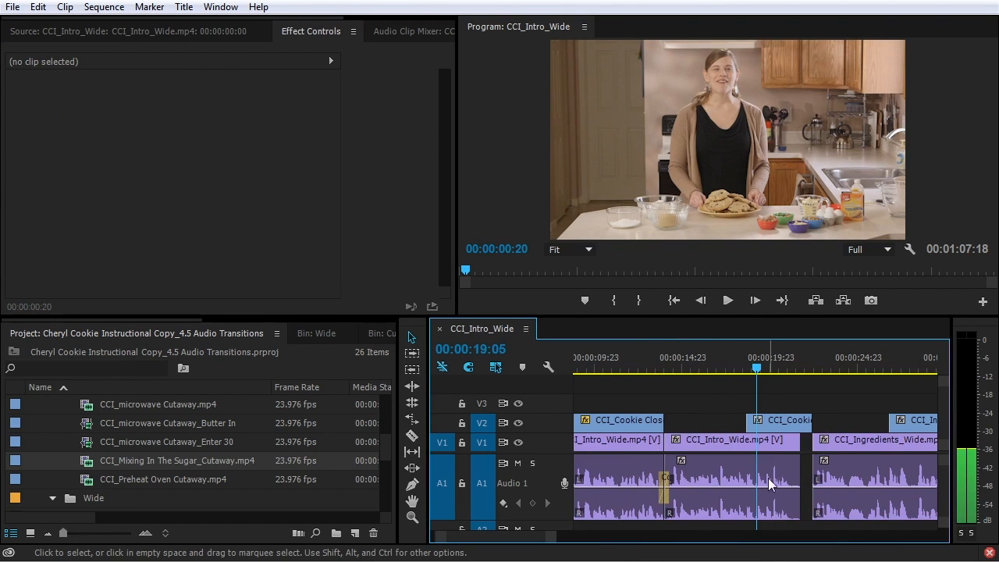
{"action": "key", "text": "="}
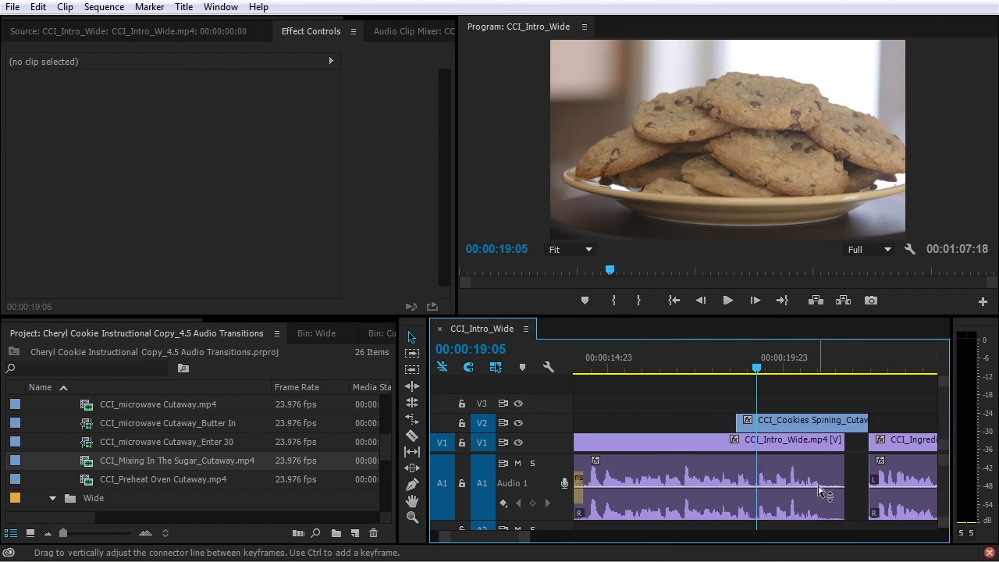
{"action": "key", "text": "space"}
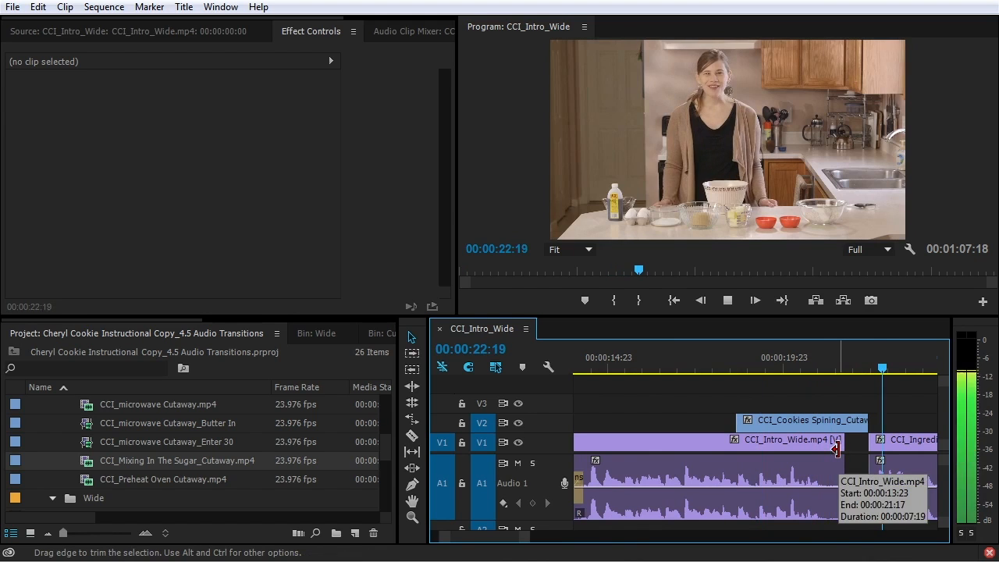
{"action": "key", "text": "space"}
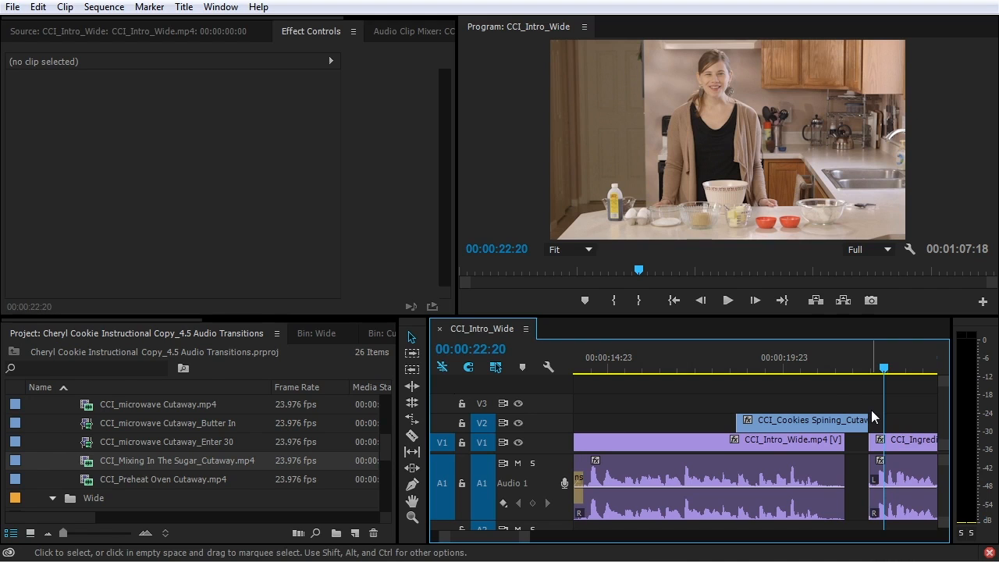
Drag CCI_Intro_Wide's end right to meet CCI_Ingredients_Wide and play back the closed gap
{"action": "left_click", "coordinate": [799, 360]}
{"action": "left_click_drag", "start_coordinate": [838, 444], "coordinate": [868, 443]}
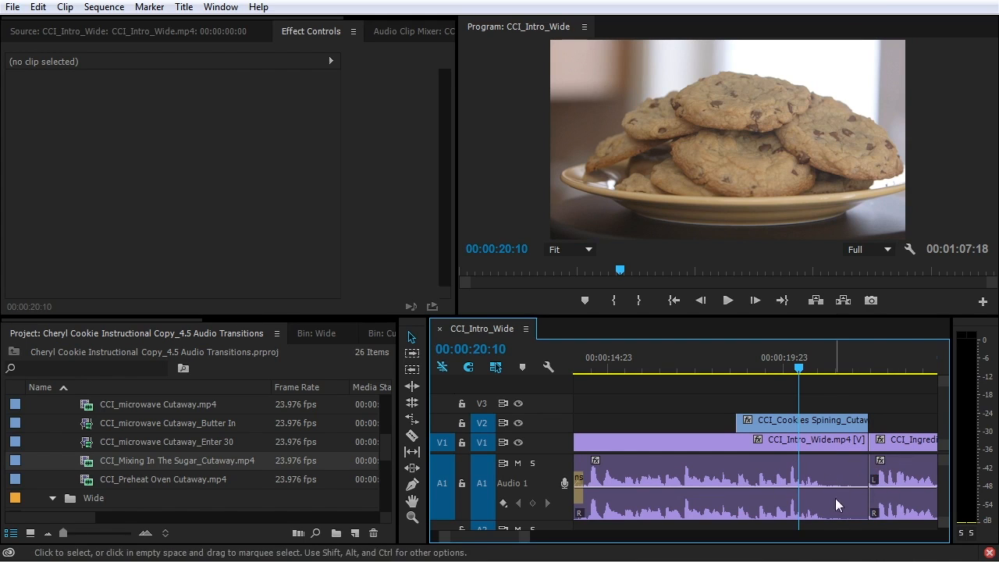
{"action": "key", "text": "space"}
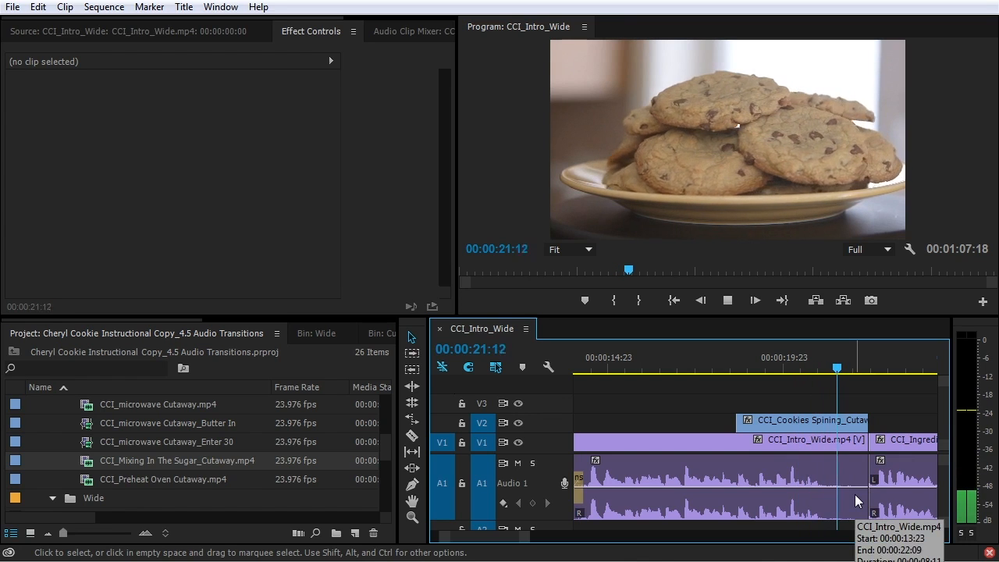
{"action": "key", "text": "space"}
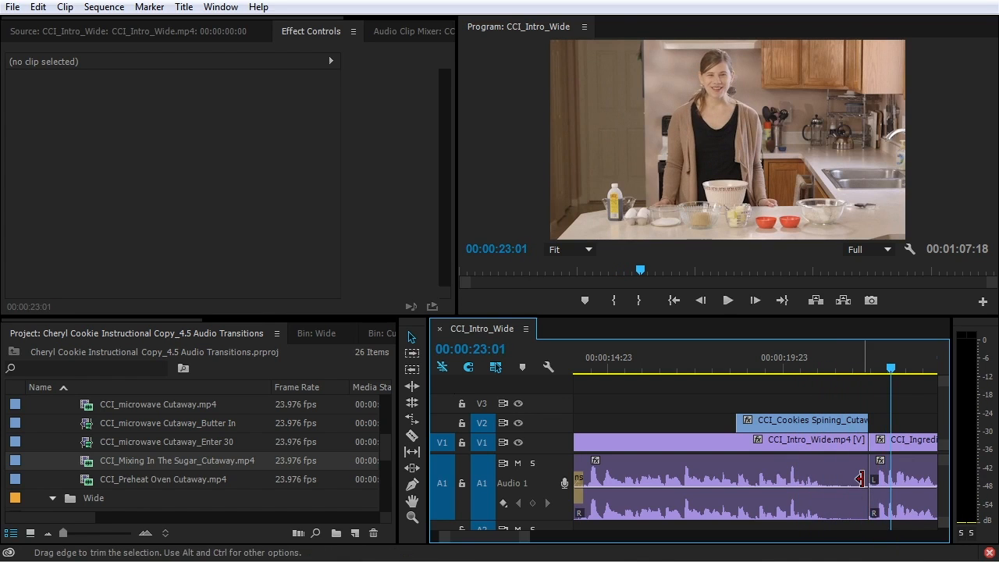
{"action": "key", "text": "equal"}
{"action": "key", "text": "minus"}
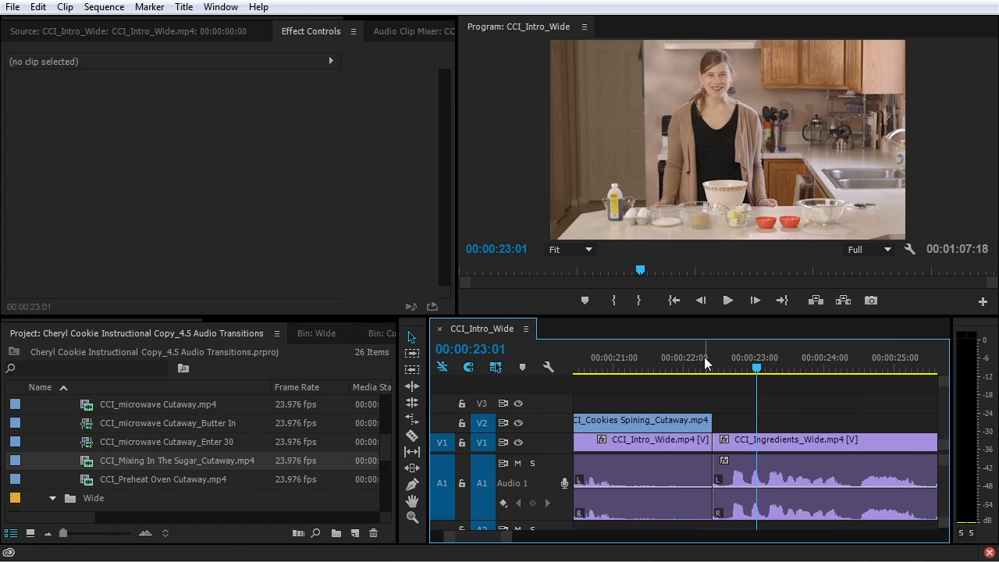
Apply the default Constant Power audio crossfade at the Intro_Wide–Ingredients_Wide cut and preview it
{"action": "left_click", "coordinate": [707, 357]}
{"action": "left_click", "coordinate": [712, 350]}
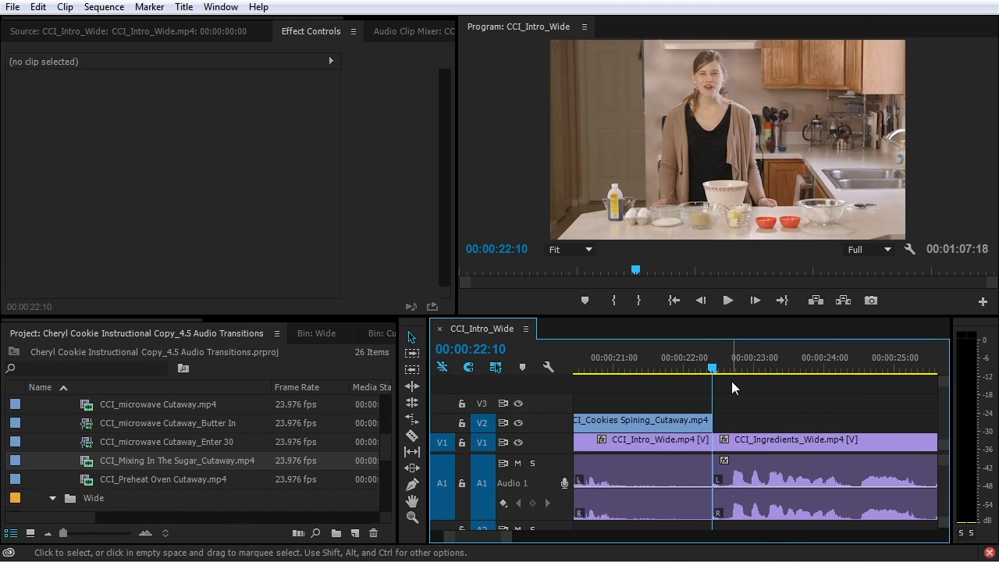
{"action": "key", "text": "ctrl+shift+d"}
{"action": "left_click_drag", "start_coordinate": [694, 367], "coordinate": [631, 367]}
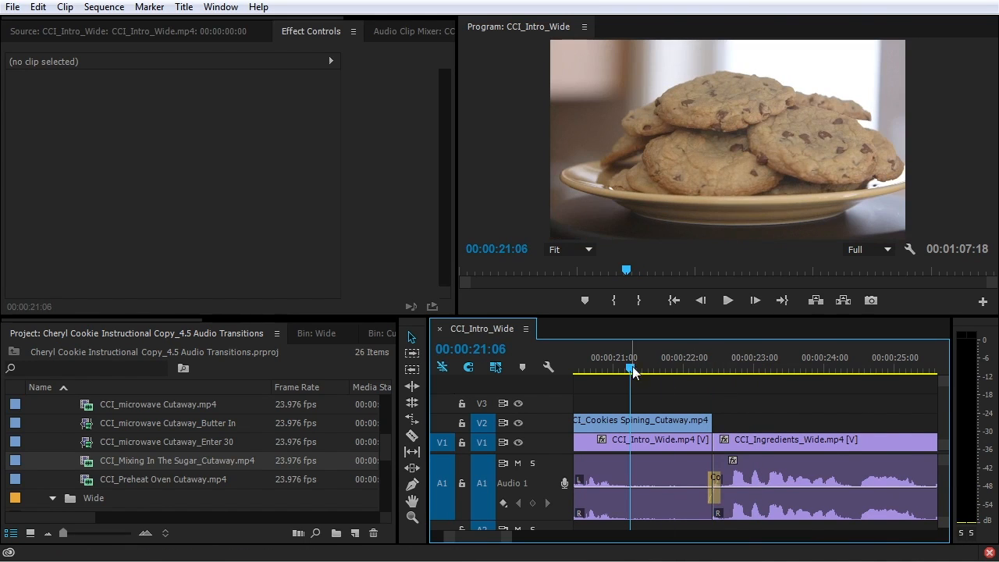
{"action": "key", "text": "space"}
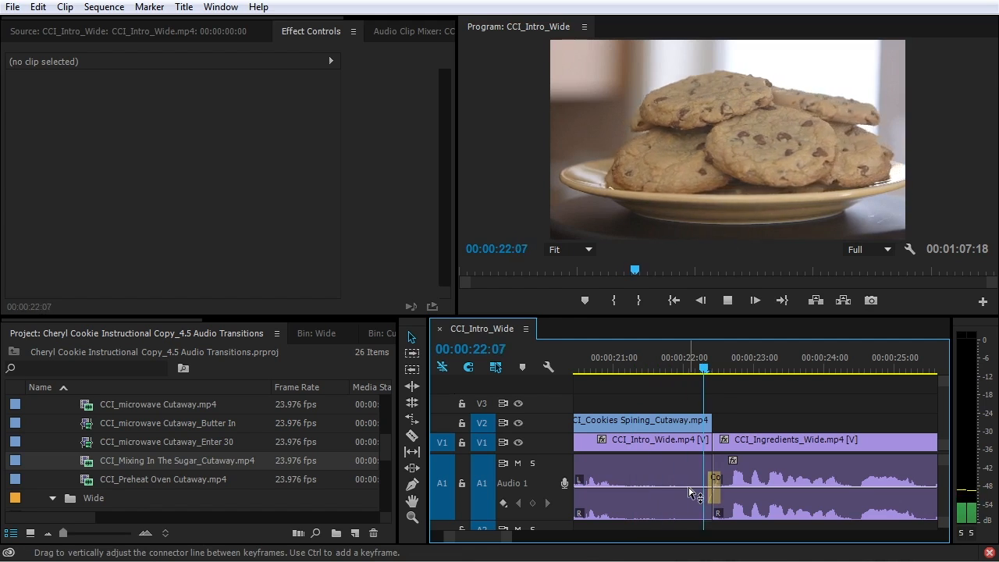
{"action": "key", "text": "space"}
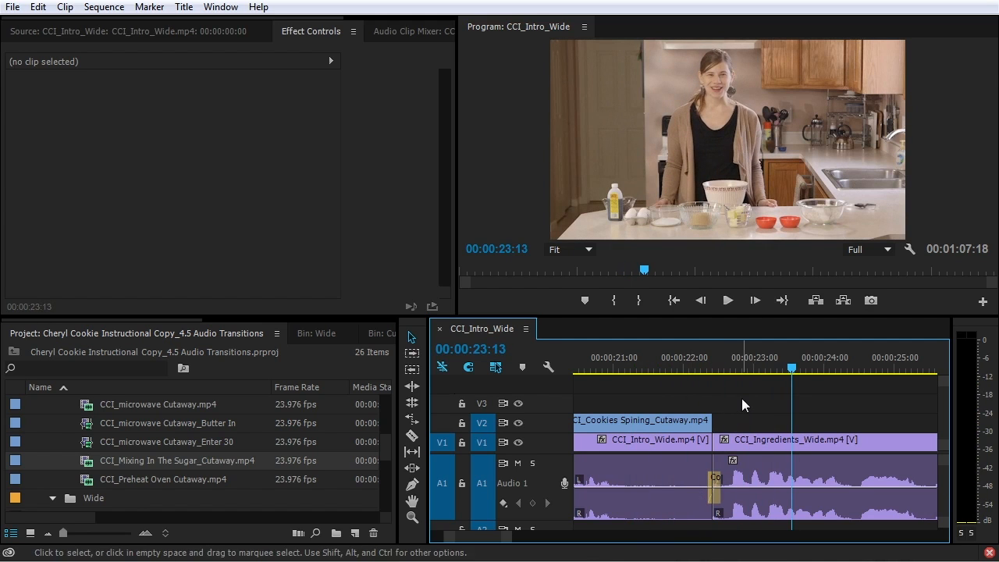
Lengthen the audio crossfade to 10 frames in Effect Controls and play it back
{"action": "left_click", "coordinate": [714, 500]}
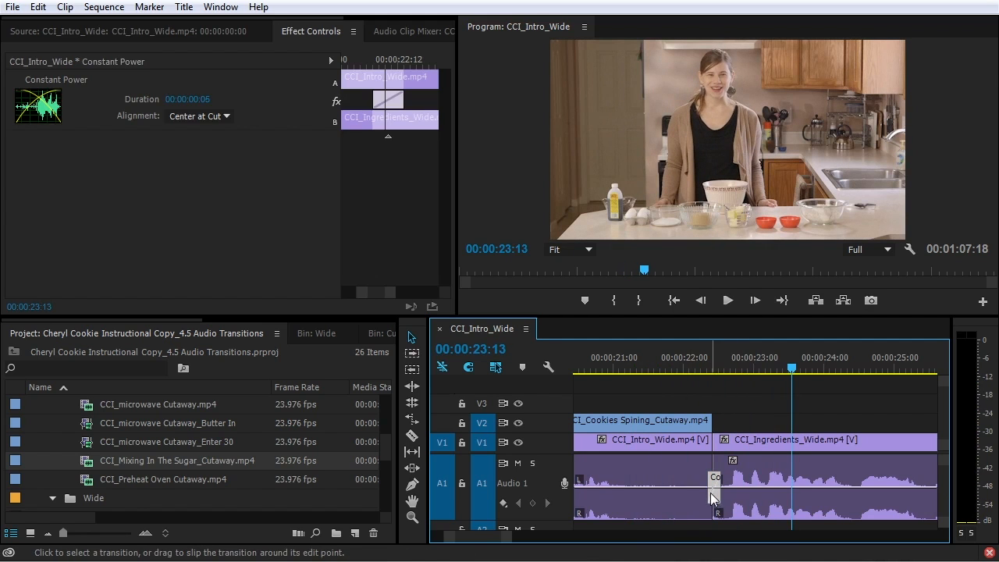
{"action": "left_click", "coordinate": [375, 109]}
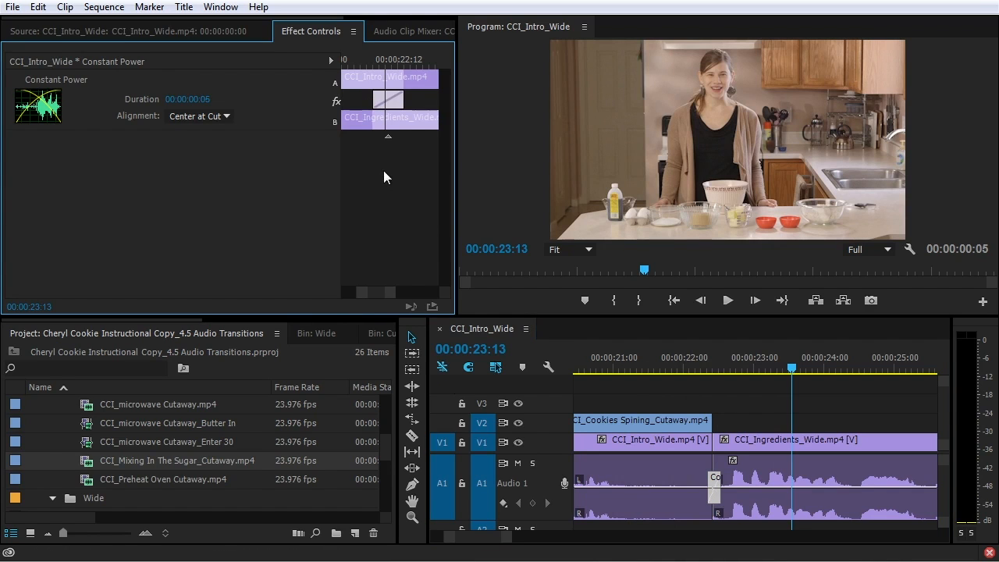
{"action": "left_click_drag", "start_coordinate": [373, 100], "coordinate": [342, 99]}
{"action": "left_click", "coordinate": [626, 366]}
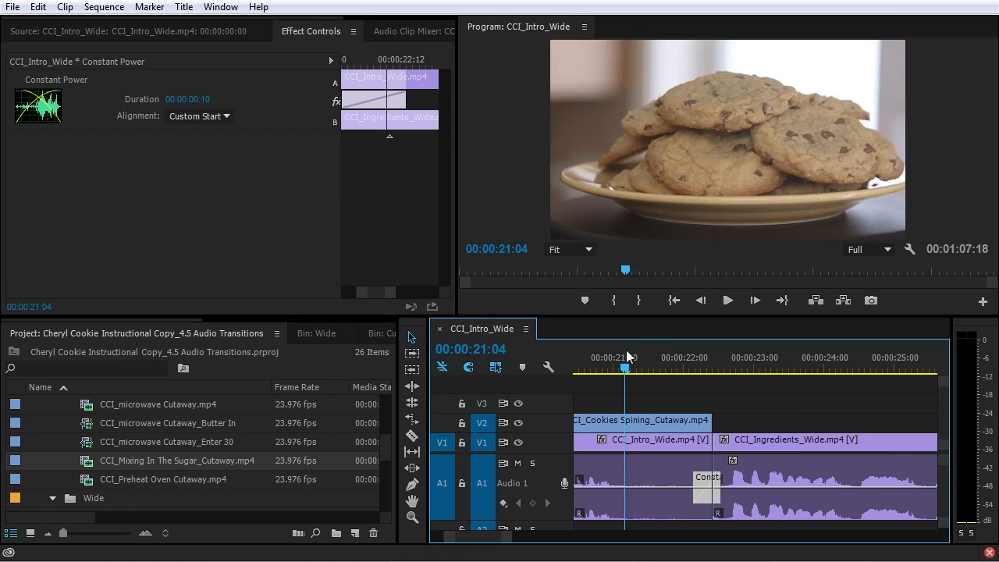
{"action": "key", "text": "space"}
{"action": "key", "text": "space"}
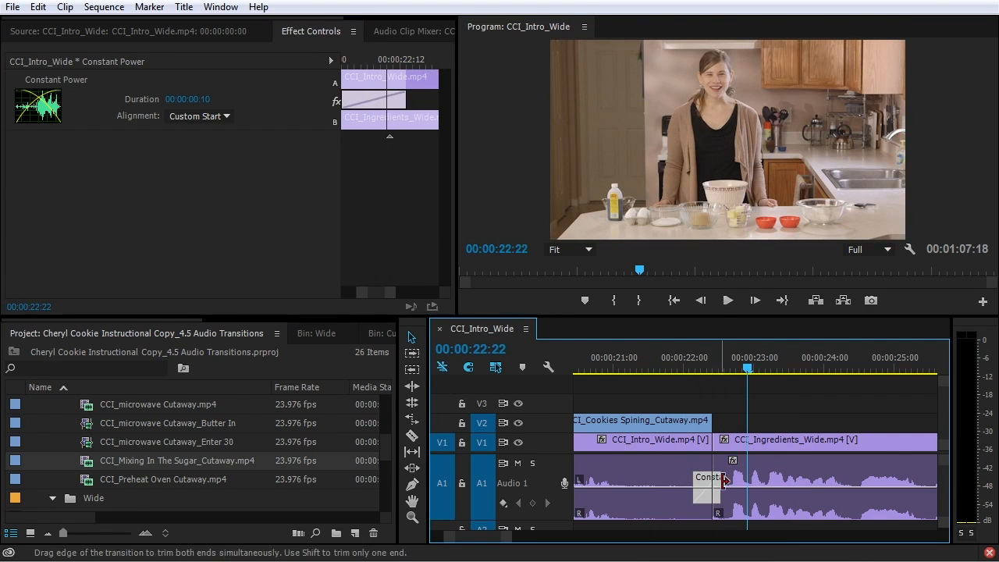
Ramp CCI_Intro_Wide's volume down from 00:00:21:08 toward the cut with keyframes
{"action": "left_click", "coordinate": [622, 488], "text": "ctrl"}
{"action": "left_click_drag", "start_coordinate": [639, 490], "coordinate": [709, 506]}
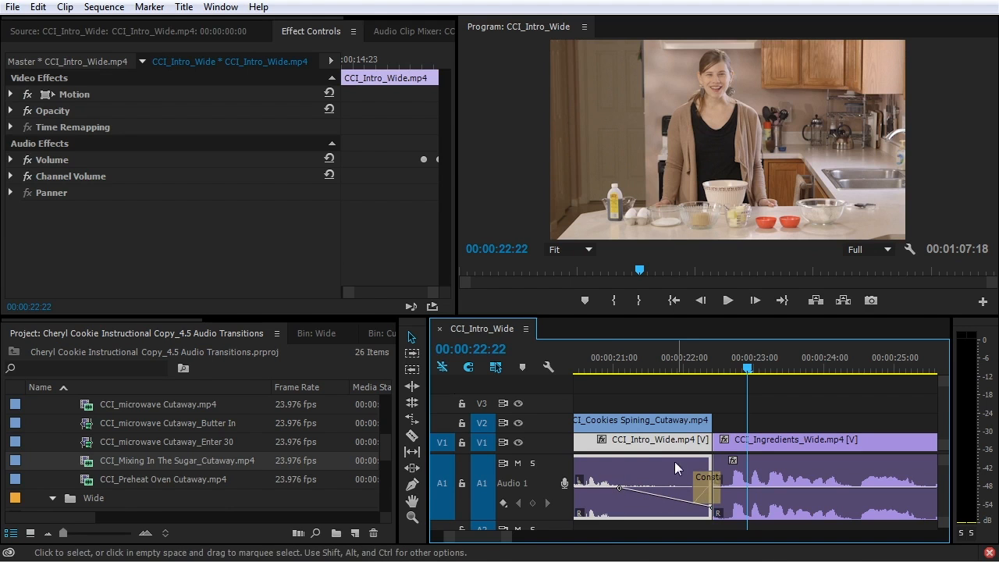
{"action": "left_click", "coordinate": [617, 367]}
{"action": "key", "text": "space"}
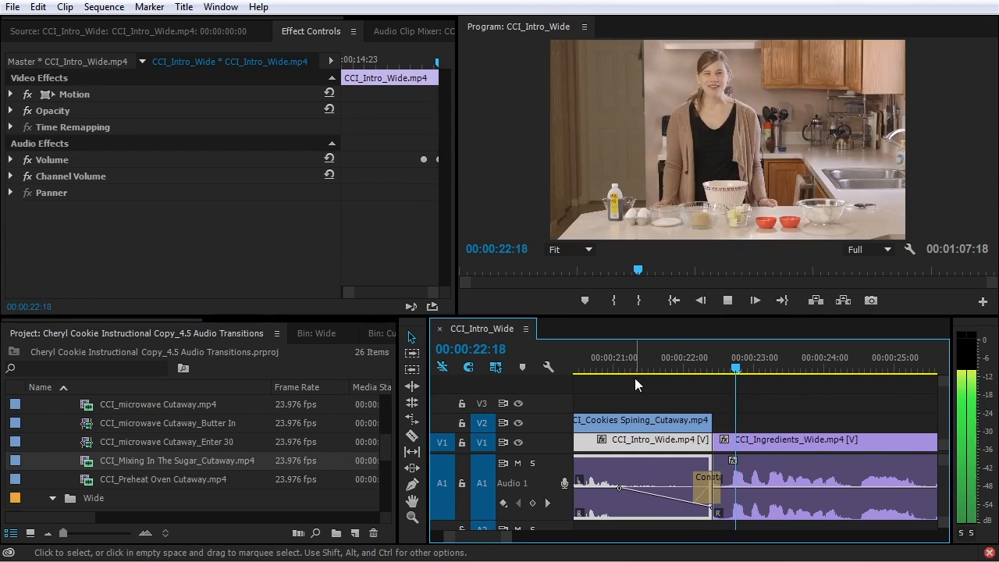
{"action": "key", "text": "space"}
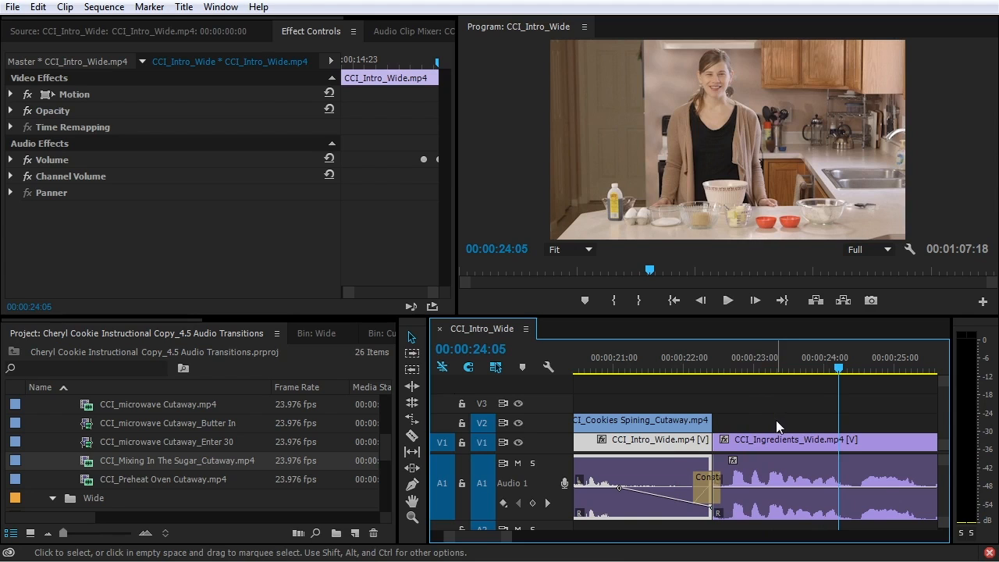
{"action": "key", "text": "Down"}
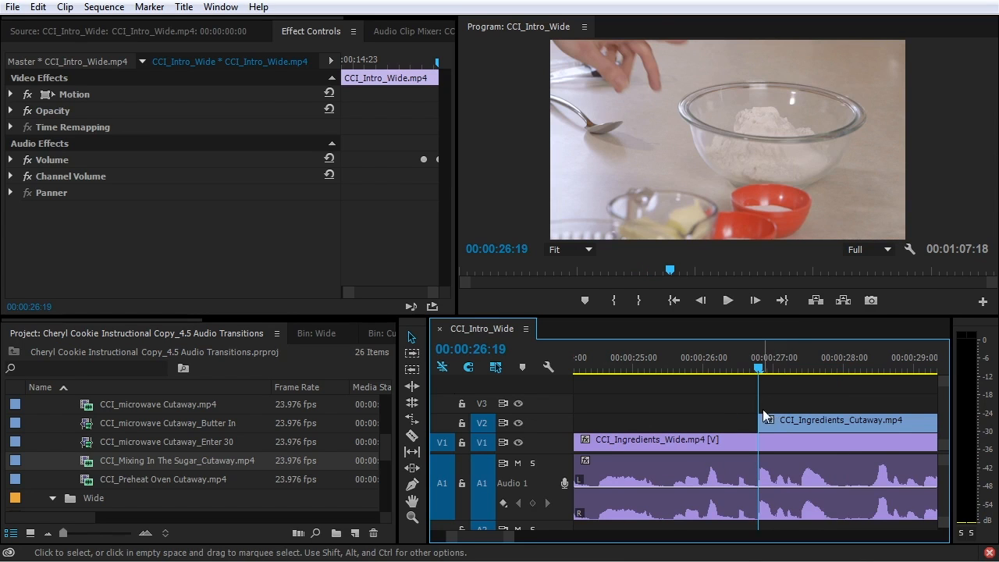
{"action": "key", "text": "Down"}
{"action": "left_click", "coordinate": [511, 434]}
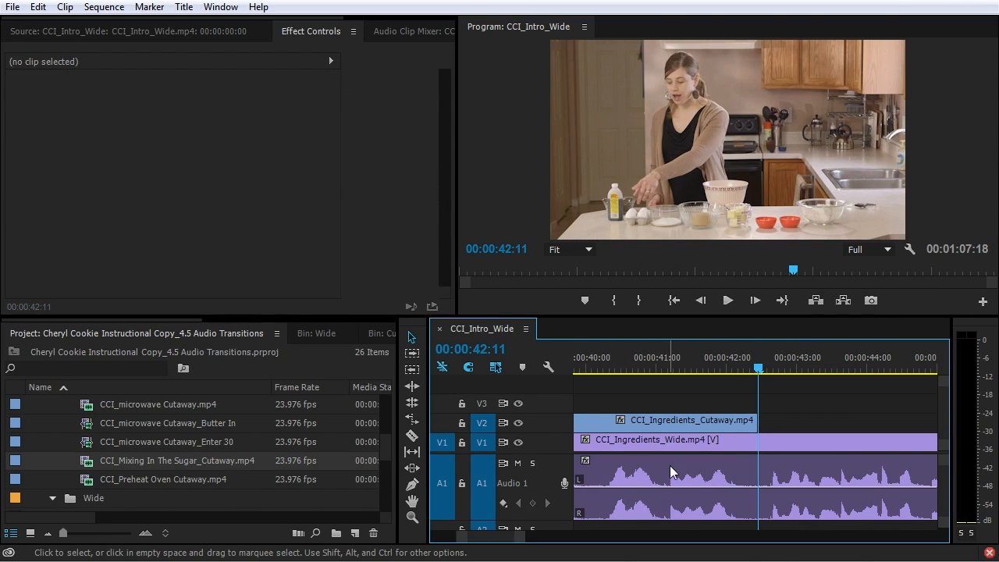
{"action": "left_click", "coordinate": [734, 440]}
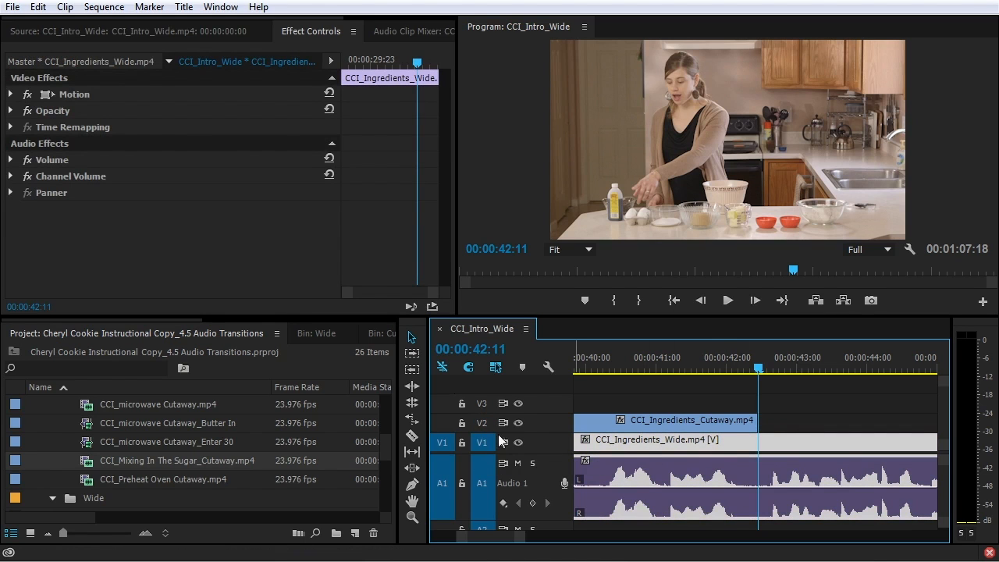
{"action": "key", "text": "Down"}
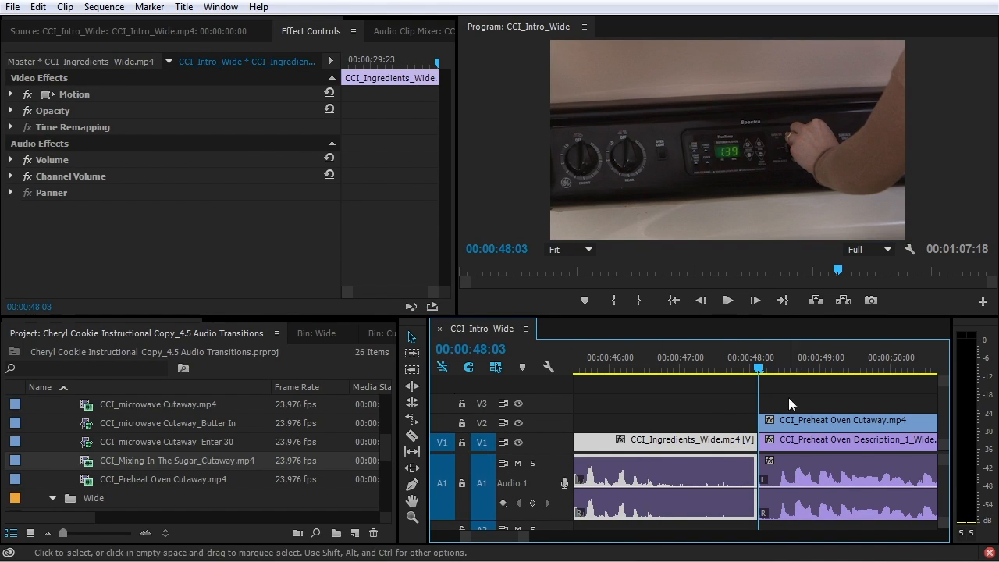
{"action": "left_click", "coordinate": [710, 360]}
{"action": "key", "text": "space"}
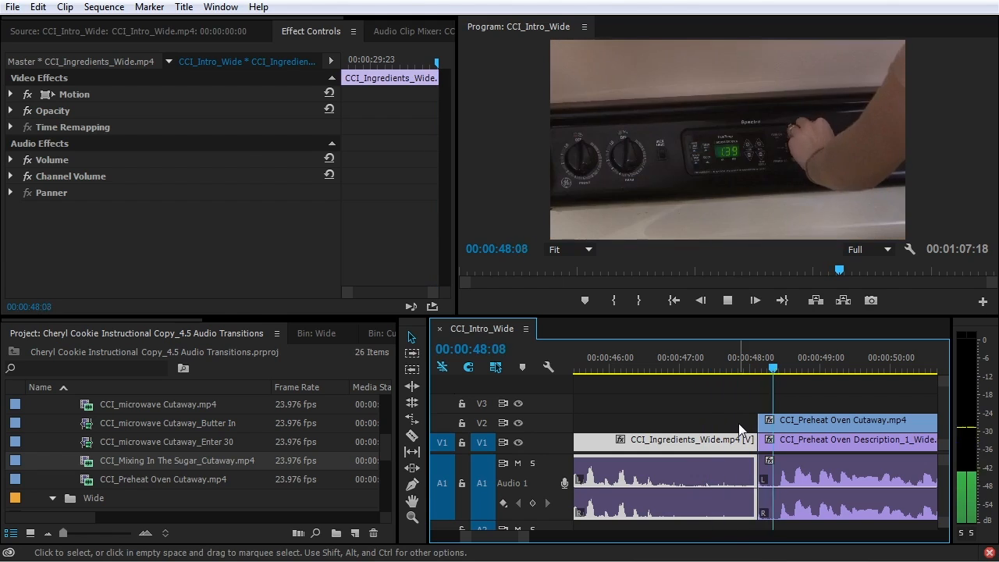
{"action": "key", "text": "space"}
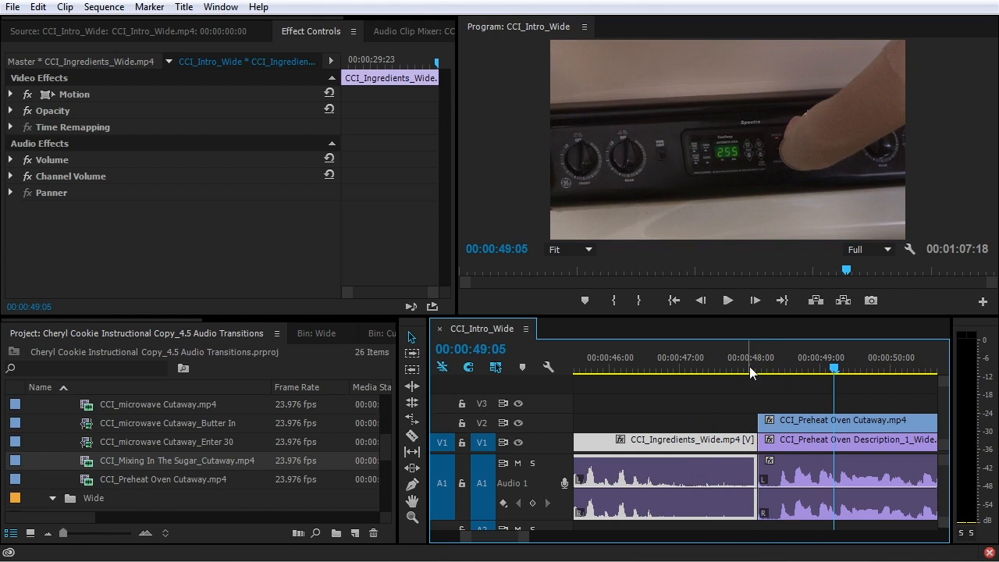
{"action": "left_click", "coordinate": [749, 367]}
{"action": "left_click_drag", "start_coordinate": [751, 372], "coordinate": [758, 371]}
{"action": "left_click", "coordinate": [765, 396]}
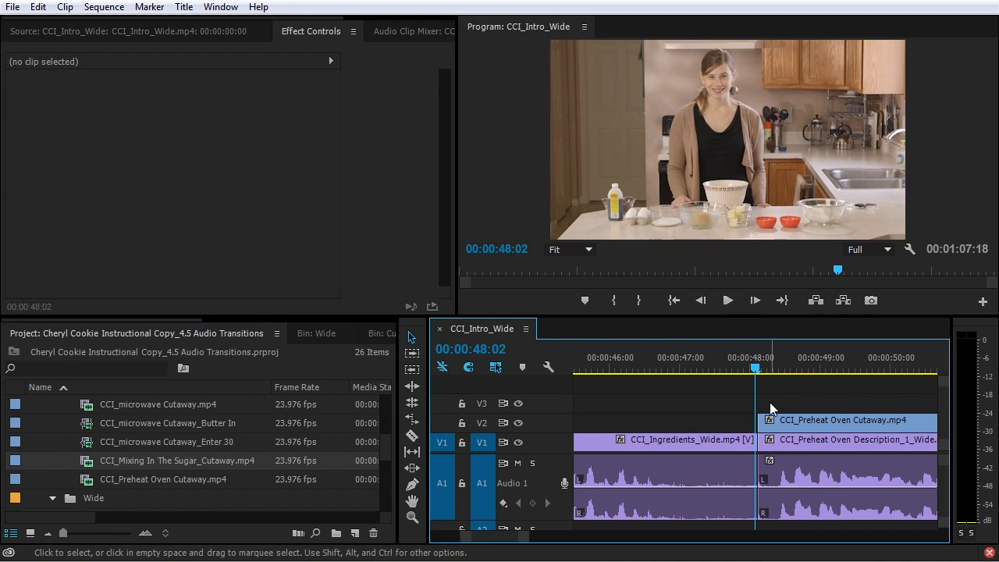
{"action": "key", "text": "ctrl+shift+d"}
{"action": "left_click", "coordinate": [699, 364]}
{"action": "key", "text": "space"}
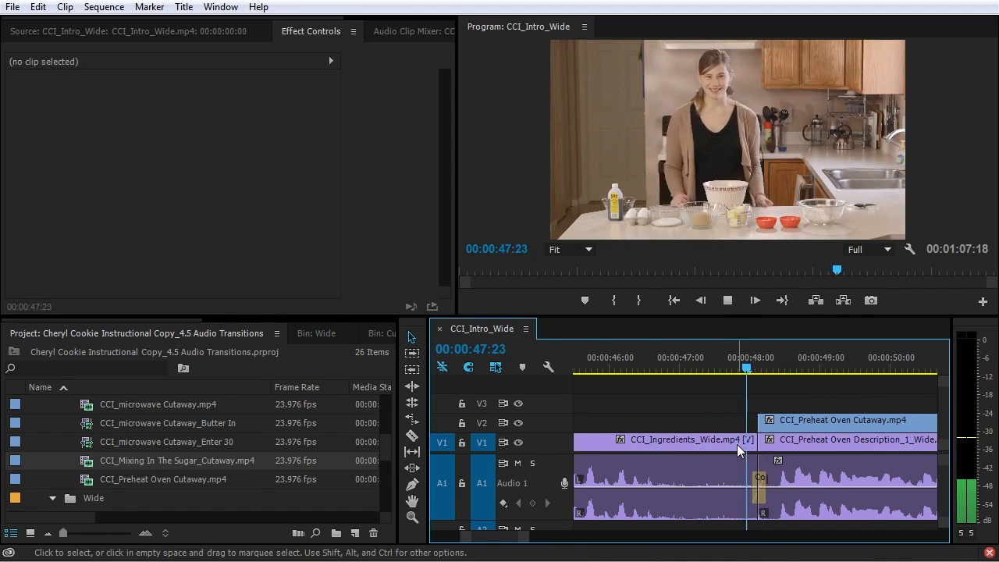
{"action": "key", "text": "space"}
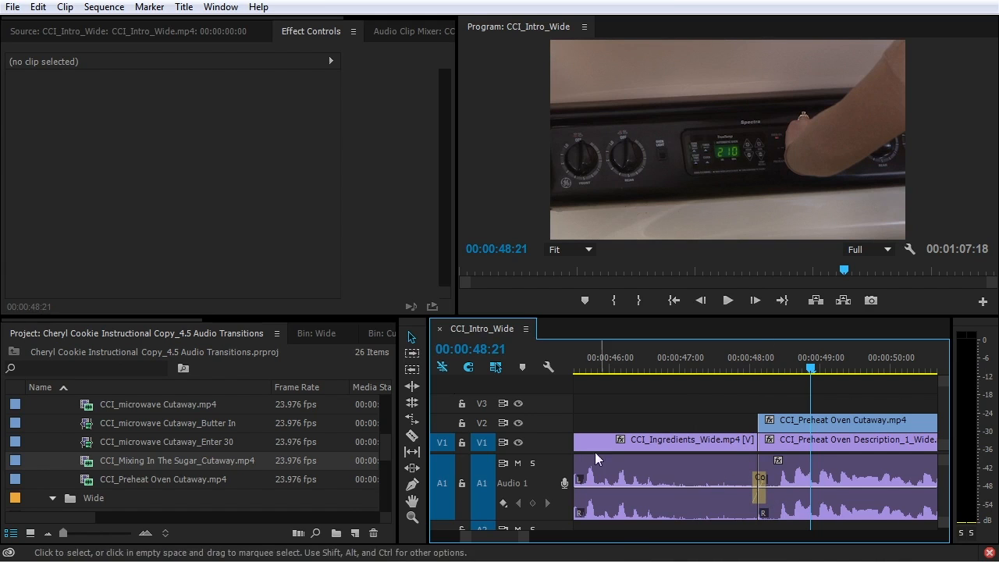
{"action": "scroll", "coordinate": [737, 461], "scroll_direction": "down", "scroll_amount": 2}
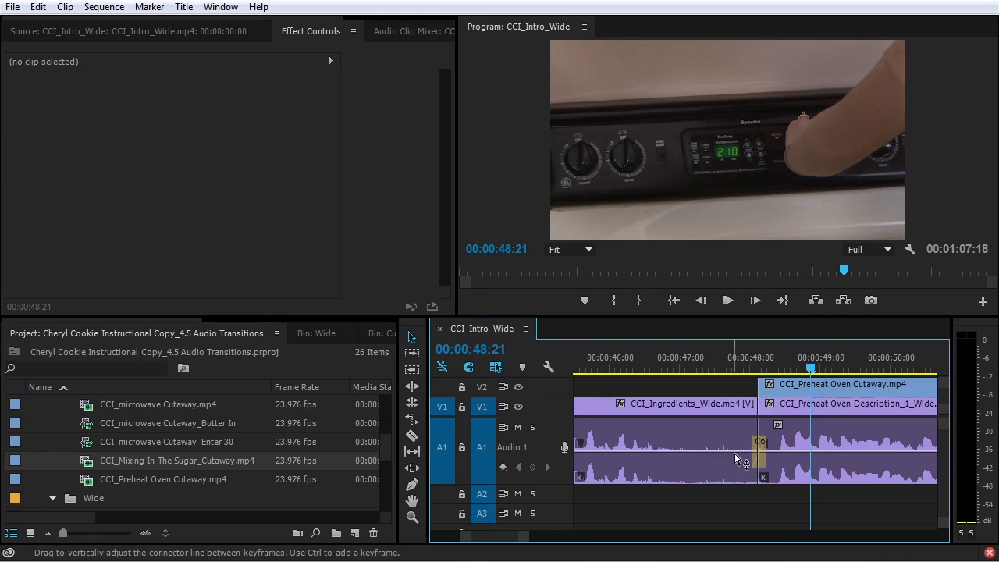
{"action": "left_click", "coordinate": [759, 452]}
{"action": "key", "text": "Delete"}
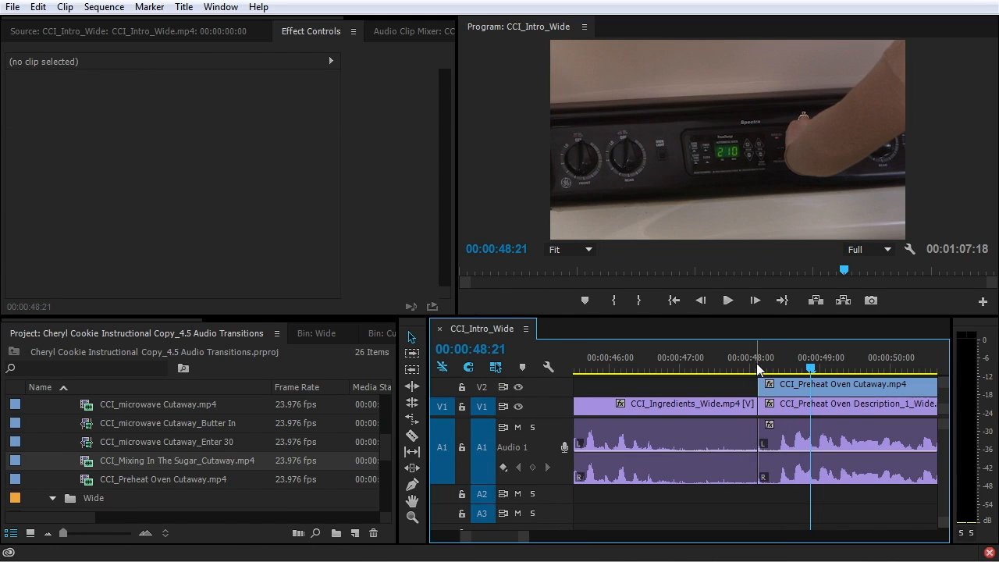
{"action": "left_click", "coordinate": [757, 368]}
Add volume keyframes so the Preheat Oven Description audio fades in after the 00:00:48:03 cut
{"action": "key", "text": "="}
{"action": "key", "text": "="}
{"action": "key", "text": "="}
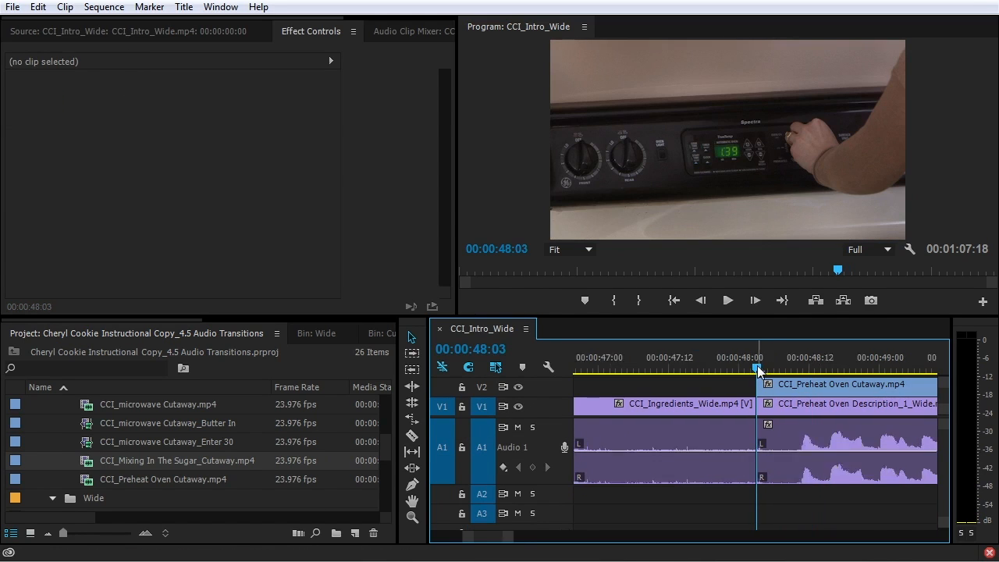
{"action": "scroll", "coordinate": [536, 458], "scroll_direction": "up", "scroll_amount": 3}
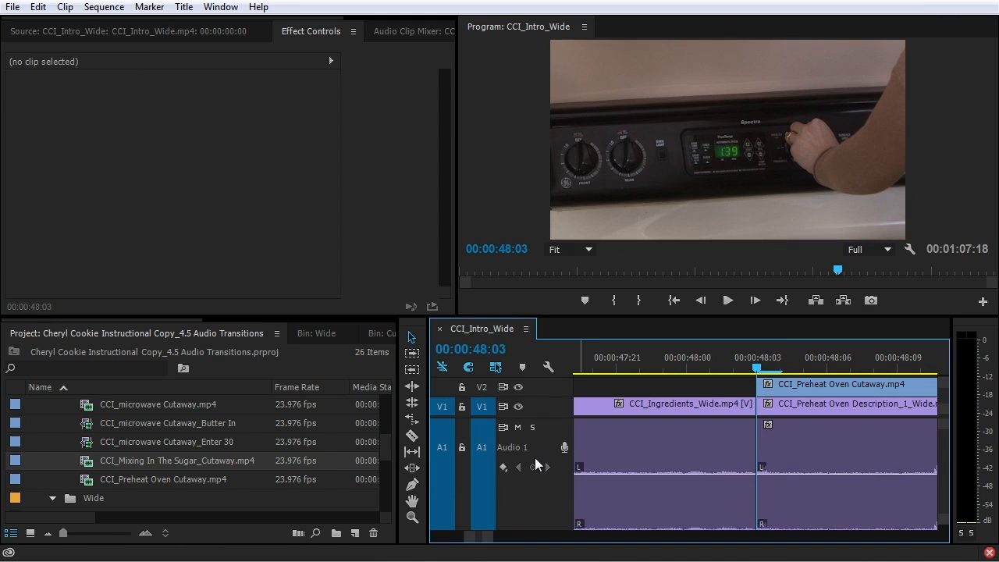
{"action": "scroll", "coordinate": [584, 459], "scroll_direction": "down", "scroll_amount": 1}
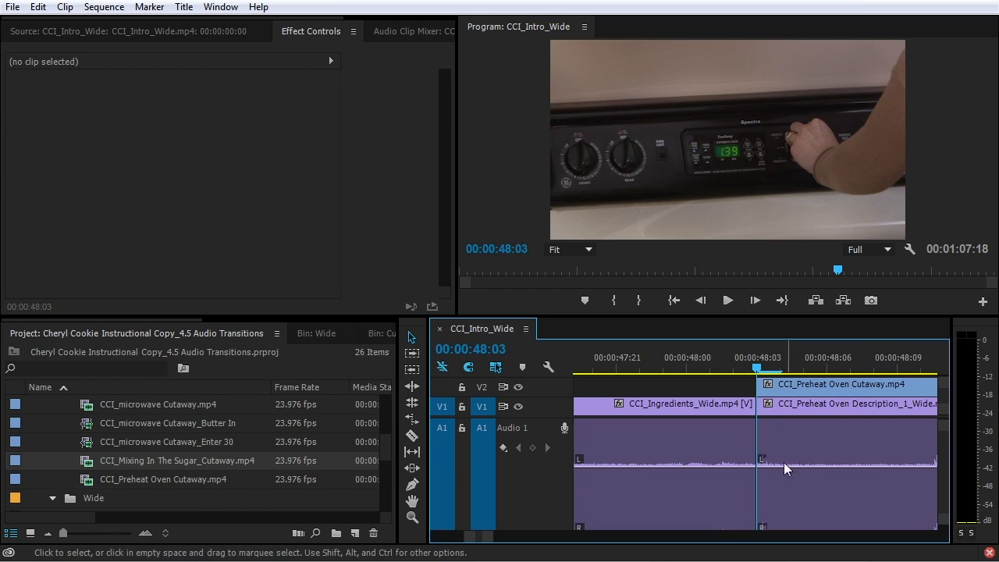
{"action": "scroll", "coordinate": [785, 460], "scroll_direction": "down", "scroll_amount": 1}
{"action": "scroll", "coordinate": [785, 461], "scroll_direction": "up", "scroll_amount": 2}
{"action": "key", "text": "minus"}
{"action": "key", "text": "minus"}
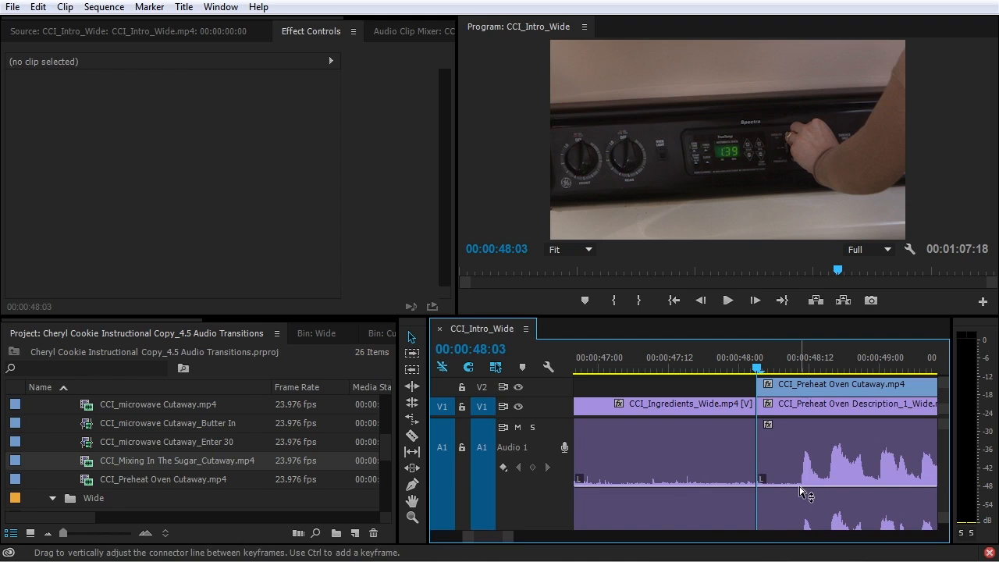
{"action": "left_click", "coordinate": [797, 488], "text": "ctrl"}
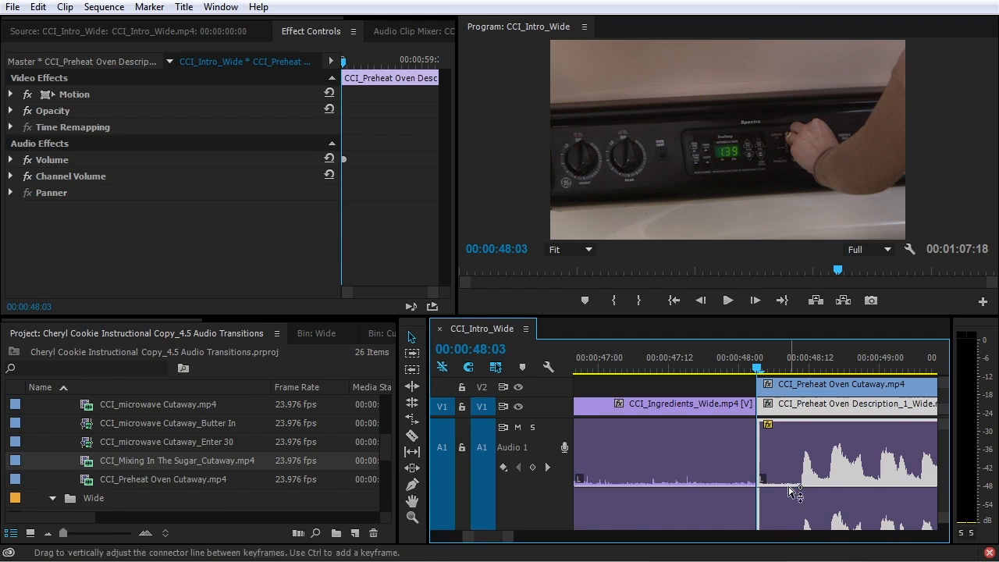
{"action": "left_click_drag", "start_coordinate": [785, 486], "coordinate": [738, 527]}
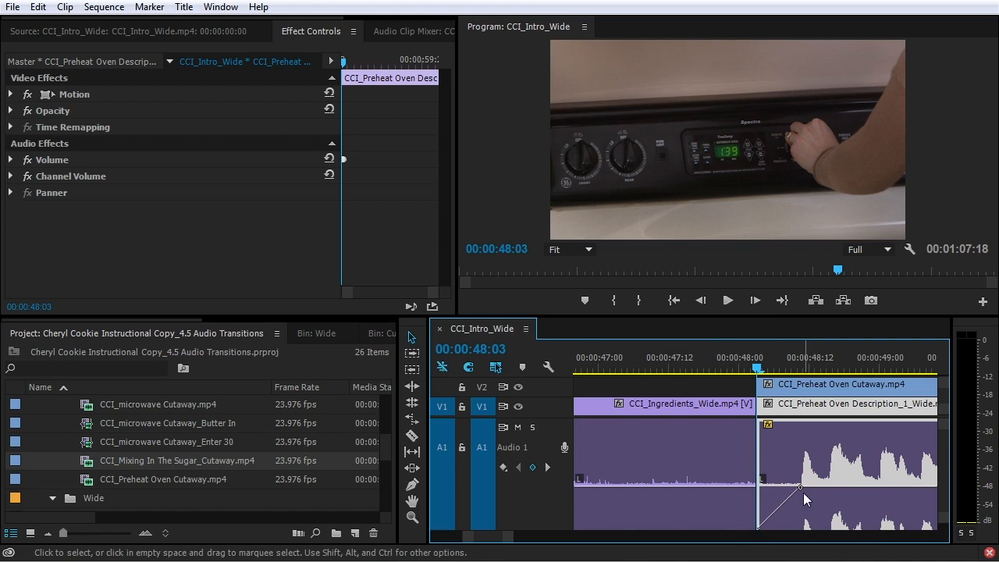
Fade the Ingredients_Wide audio out toward the cut with volume keyframes and play back both fades
{"action": "scroll", "coordinate": [559, 465], "scroll_direction": "down", "scroll_amount": 3}
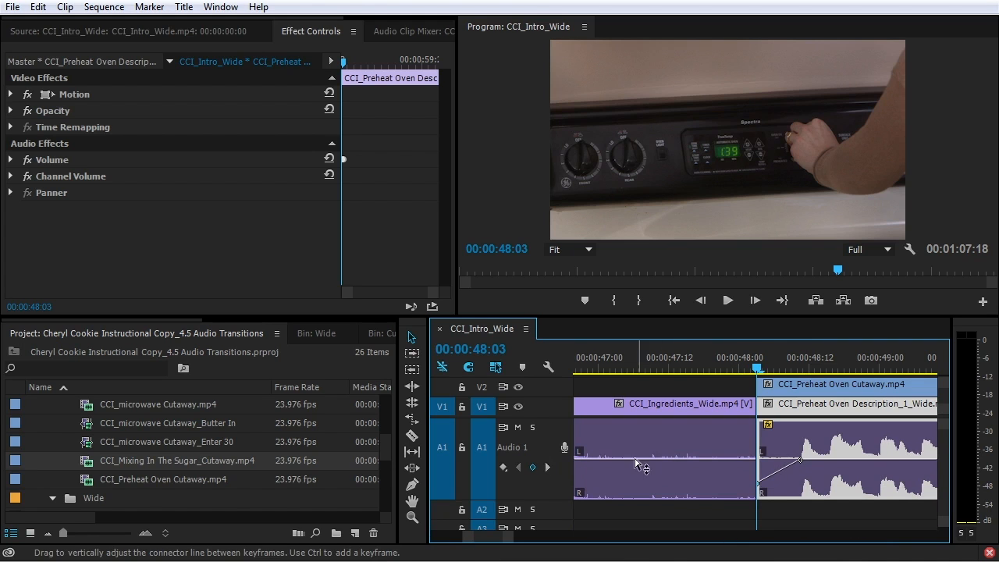
{"action": "left_click", "coordinate": [582, 459], "text": "ctrl"}
{"action": "left_click_drag", "start_coordinate": [606, 460], "coordinate": [755, 491]}
{"action": "left_click_drag", "start_coordinate": [715, 361], "coordinate": [599, 376]}
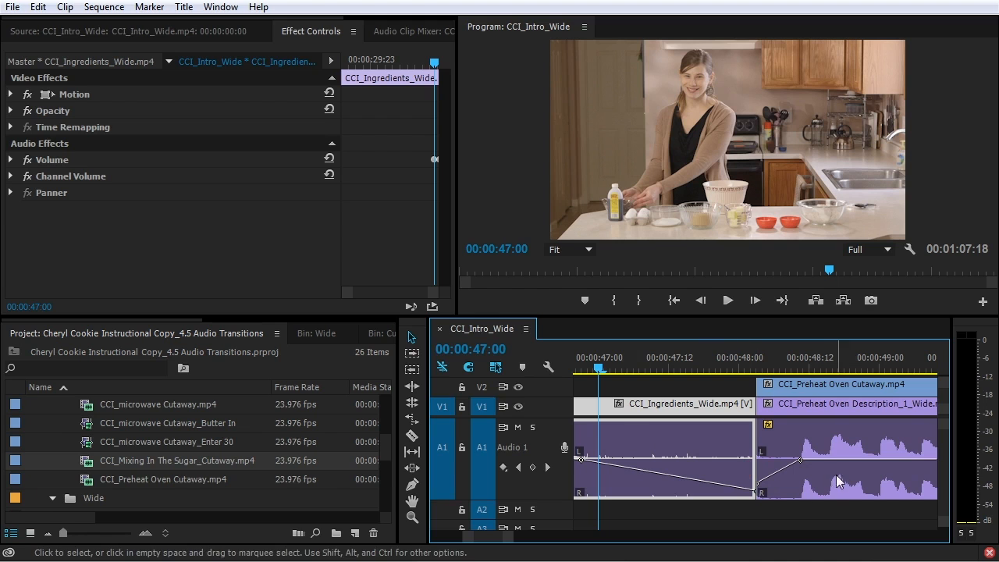
{"action": "key", "text": "space"}
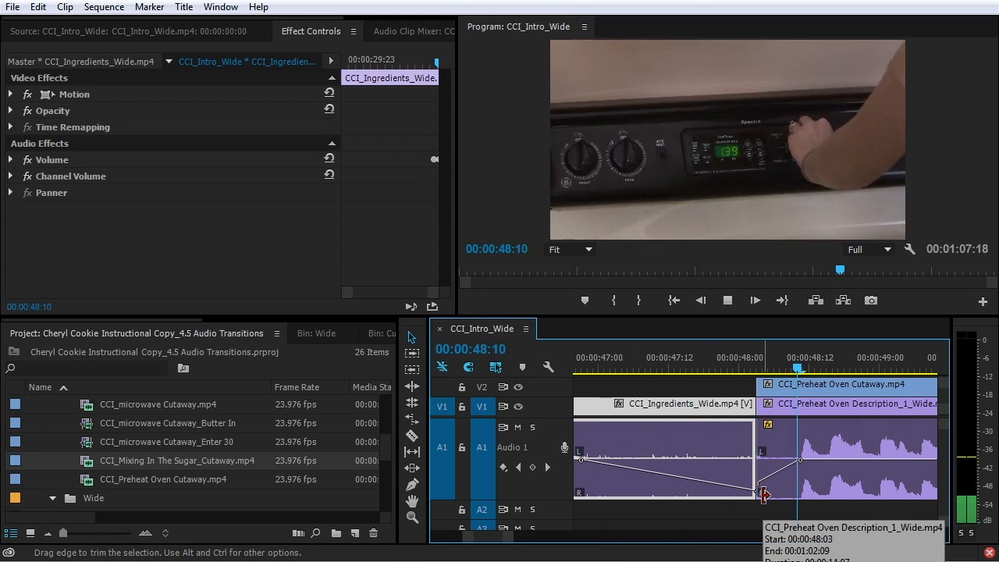
{"action": "key", "text": "minus"}
{"action": "key", "text": "minus"}
{"action": "key", "text": "minus"}
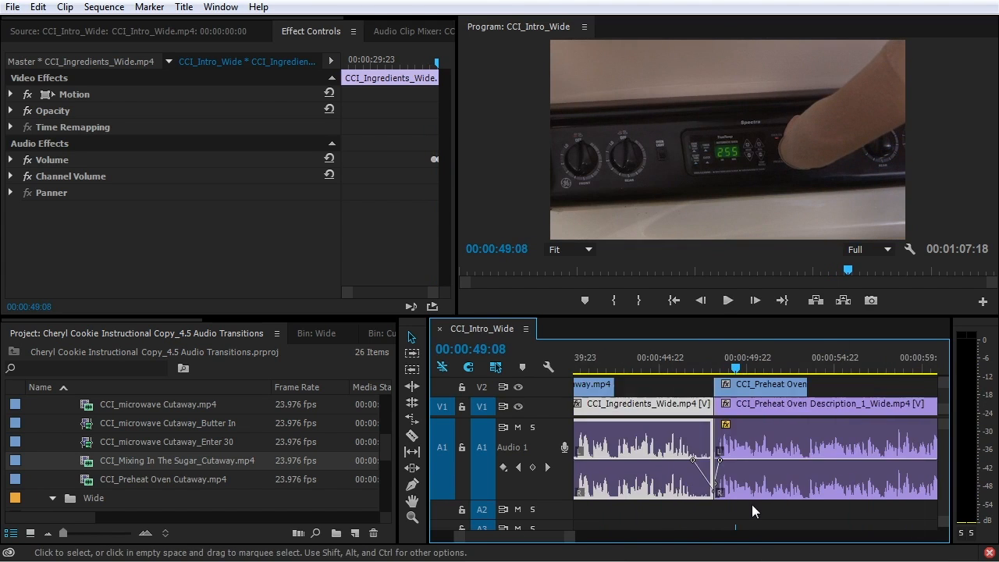
{"action": "key", "text": "equal"}
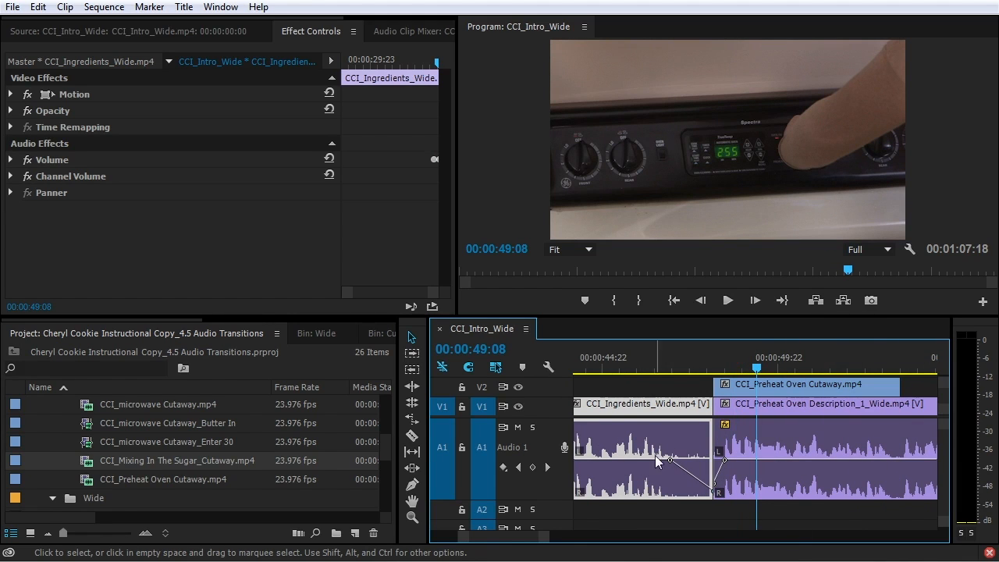
{"action": "key", "text": "minus"}
{"action": "key", "text": "minus"}
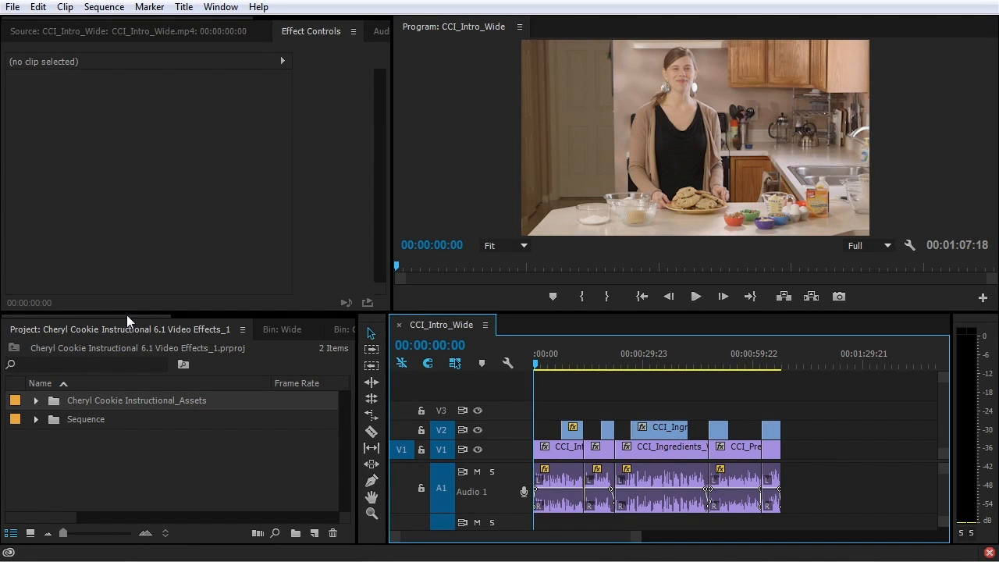
Adjust the panel layout in the opened 6.1 Video Effects_1 project
{"action": "left_click_drag", "start_coordinate": [123, 315], "coordinate": [265, 309]}
Expand Video Effects and browse its Adjust, Blur & Sharpen, Channel and Color Correction folders
{"action": "left_click", "coordinate": [269, 330]}
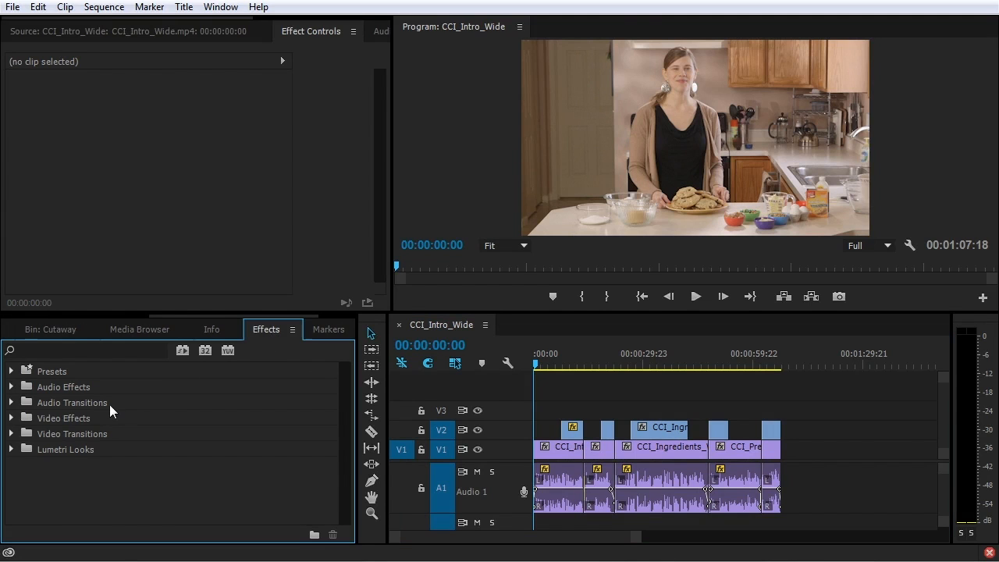
{"action": "left_click", "coordinate": [12, 419]}
{"action": "scroll", "coordinate": [94, 419], "scroll_direction": "down", "scroll_amount": 2}
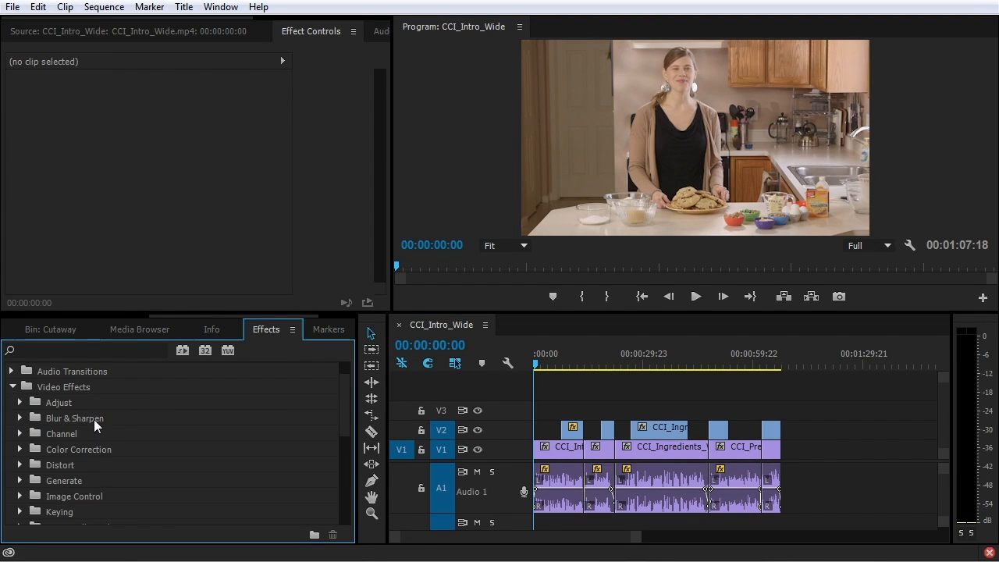
{"action": "left_click_drag", "start_coordinate": [344, 394], "coordinate": [347, 398]}
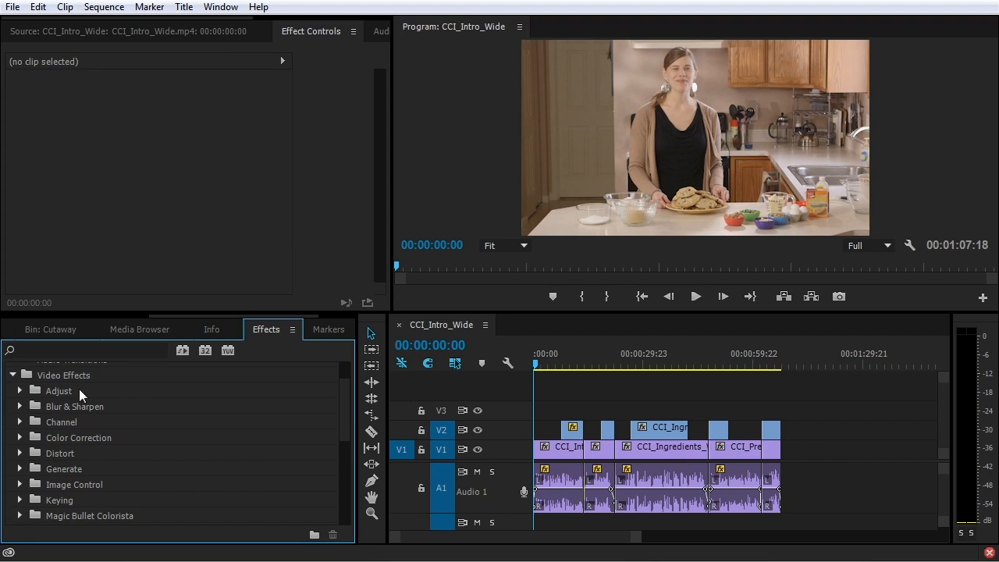
{"action": "left_click", "coordinate": [19, 391]}
{"action": "scroll", "coordinate": [23, 406], "scroll_direction": "down", "scroll_amount": 4}
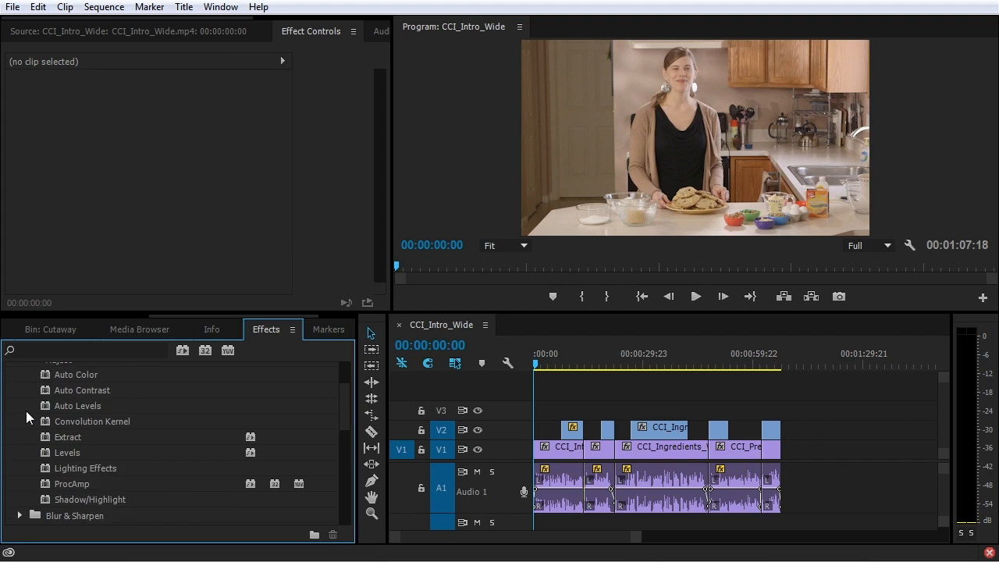
{"action": "left_click", "coordinate": [21, 484]}
{"action": "scroll", "coordinate": [22, 486], "scroll_direction": "down", "scroll_amount": 5}
{"action": "left_click", "coordinate": [20, 467]}
{"action": "scroll", "coordinate": [23, 478], "scroll_direction": "down", "scroll_amount": 4}
{"action": "left_click", "coordinate": [19, 484]}
{"action": "scroll", "coordinate": [23, 484], "scroll_direction": "down", "scroll_amount": 4}
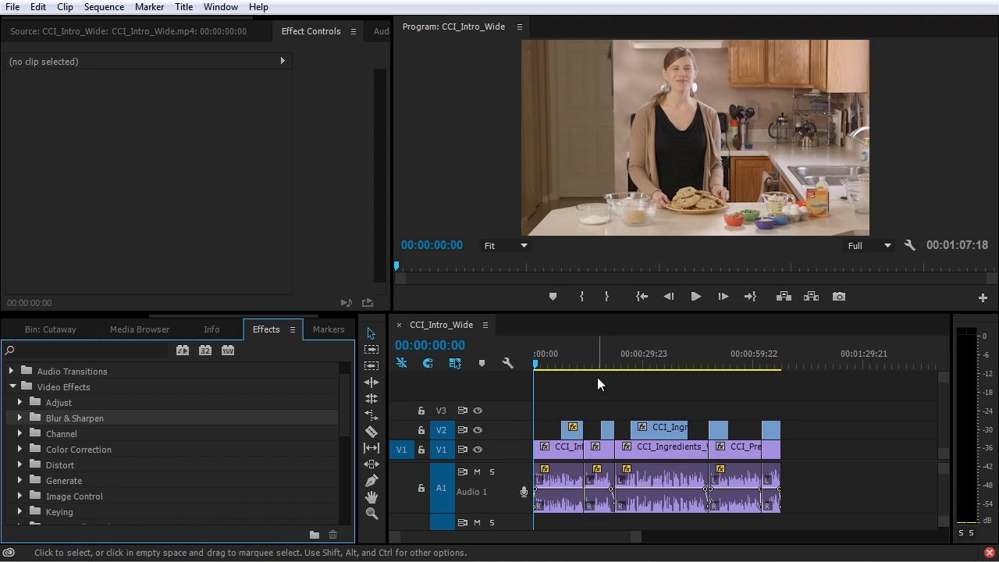
Move the playhead to the cookie close-up at 01:04:08 and filter the Effects list by 'fast'
{"action": "left_click", "coordinate": [770, 364]}
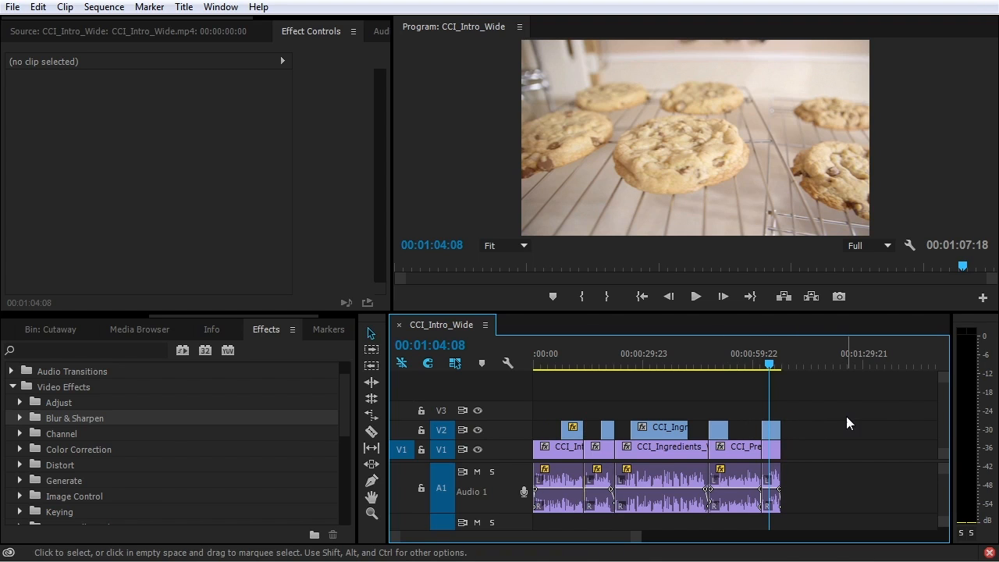
{"action": "key", "text": "shift+7"}
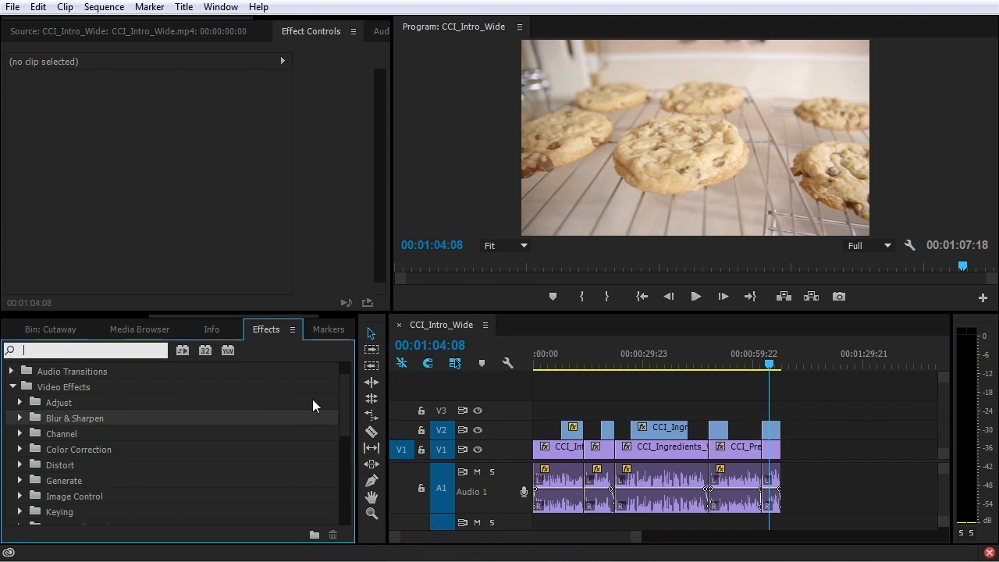
{"action": "type", "text": "fast"}
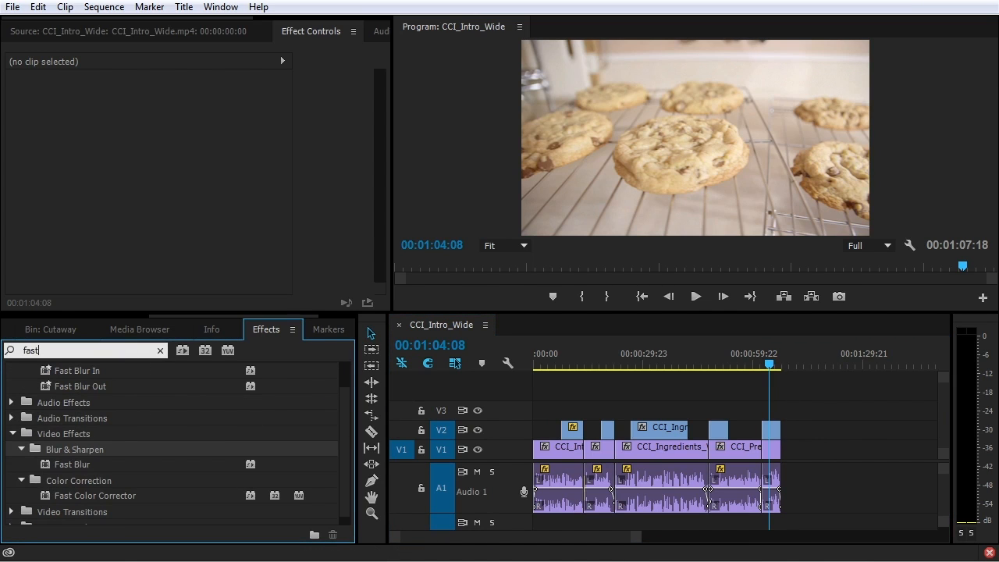
{"action": "left_click_drag", "start_coordinate": [56, 492], "coordinate": [775, 431]}
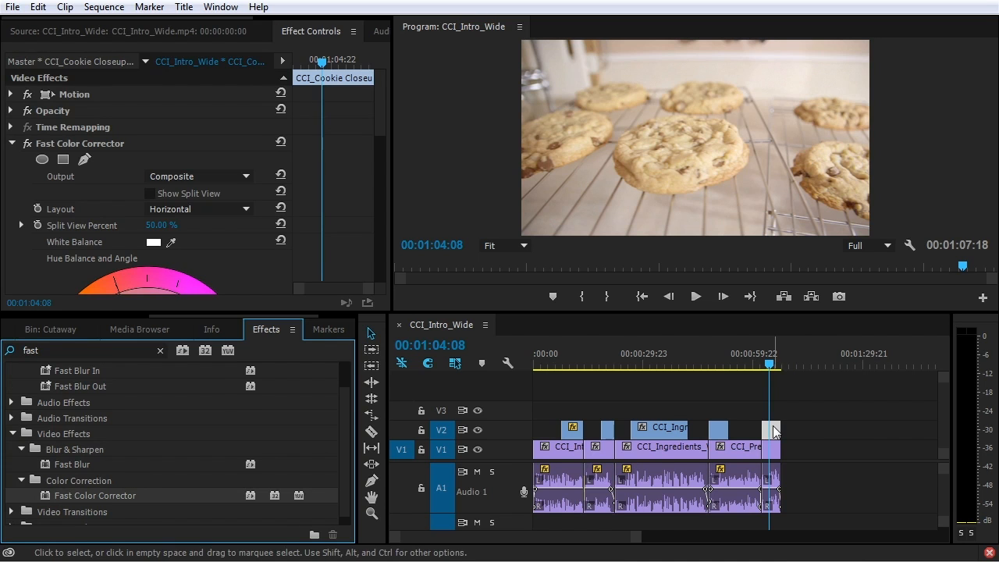
{"action": "left_click_drag", "start_coordinate": [392, 312], "coordinate": [551, 416]}
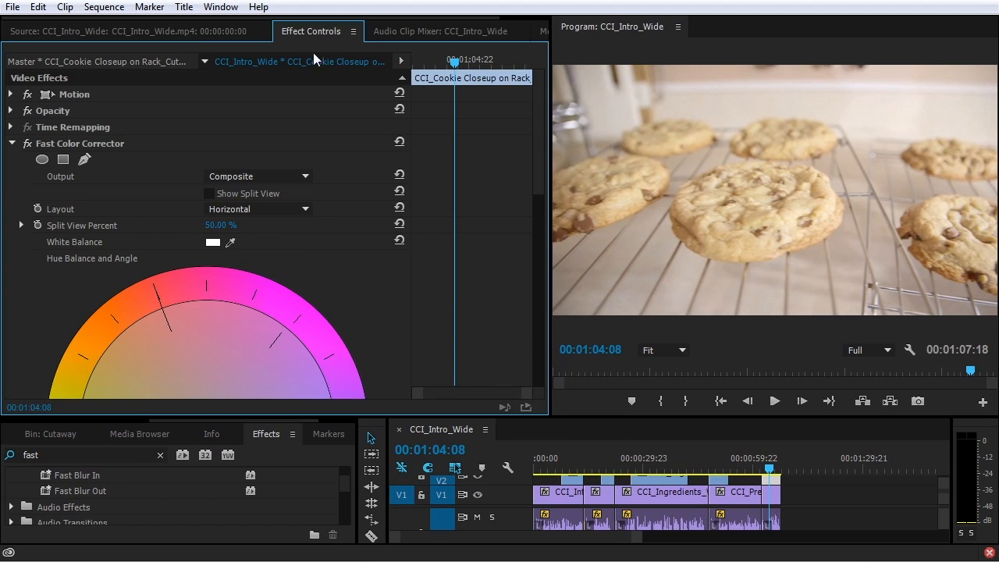
{"action": "scroll", "coordinate": [426, 308], "scroll_direction": "down", "scroll_amount": 3}
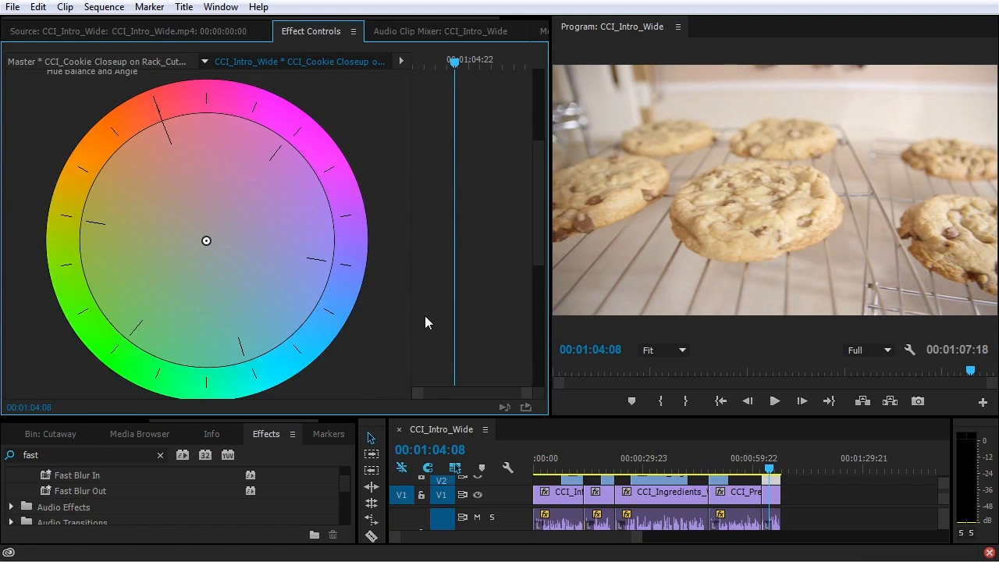
{"action": "scroll", "coordinate": [425, 314], "scroll_direction": "up", "scroll_amount": 3}
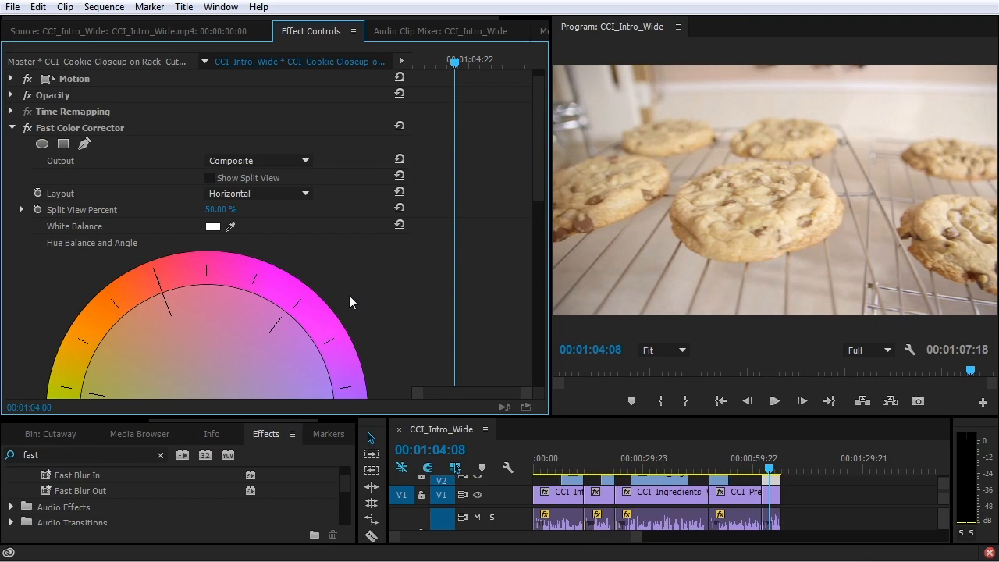
{"action": "scroll", "coordinate": [351, 288], "scroll_direction": "down", "scroll_amount": 5}
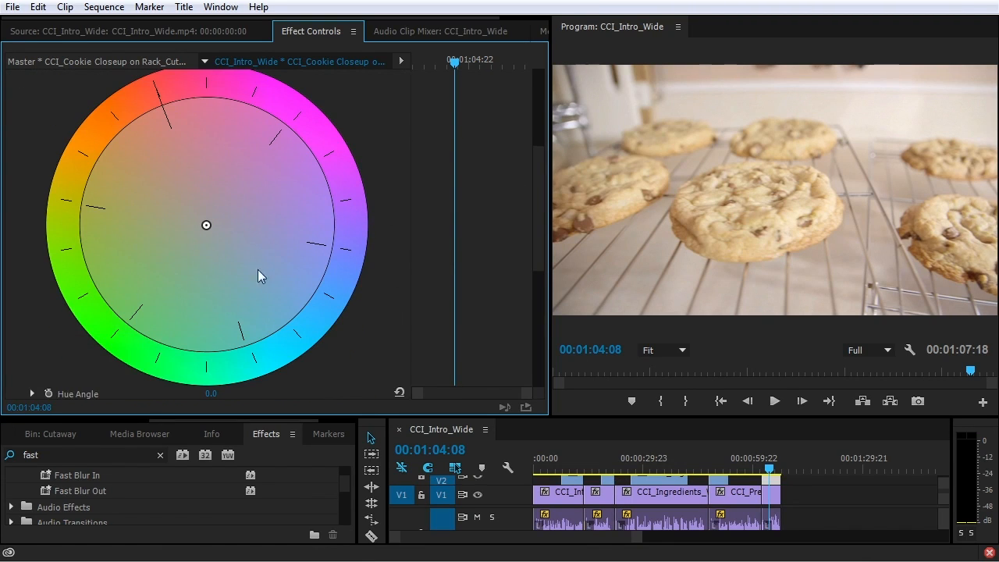
{"action": "mouse_move", "coordinate": [207, 225]}
{"action": "left_mouse_down"}
{"action": "mouse_move", "coordinate": [228, 244]}
{"action": "mouse_move", "coordinate": [200, 216]}
{"action": "mouse_move", "coordinate": [147, 112]}
{"action": "mouse_move", "coordinate": [73, 310]}
{"action": "mouse_move", "coordinate": [393, 212]}
{"action": "mouse_move", "coordinate": [131, 98]}
{"action": "mouse_move", "coordinate": [240, 397]}
{"action": "mouse_move", "coordinate": [391, 336]}
{"action": "mouse_move", "coordinate": [279, 298]}
{"action": "mouse_move", "coordinate": [204, 224]}
{"action": "mouse_move", "coordinate": [232, 255]}
{"action": "mouse_move", "coordinate": [249, 178]}
{"action": "mouse_move", "coordinate": [205, 223]}
{"action": "mouse_move", "coordinate": [274, 149]}
{"action": "mouse_move", "coordinate": [213, 224]}
{"action": "left_mouse_up"}
{"action": "scroll", "coordinate": [363, 316], "scroll_direction": "down", "scroll_amount": 1}
{"action": "scroll", "coordinate": [368, 320], "scroll_direction": "up", "scroll_amount": 3}
Reset the hue balance and set the Fast Color Corrector saturation to 120
{"action": "left_click", "coordinate": [399, 131]}
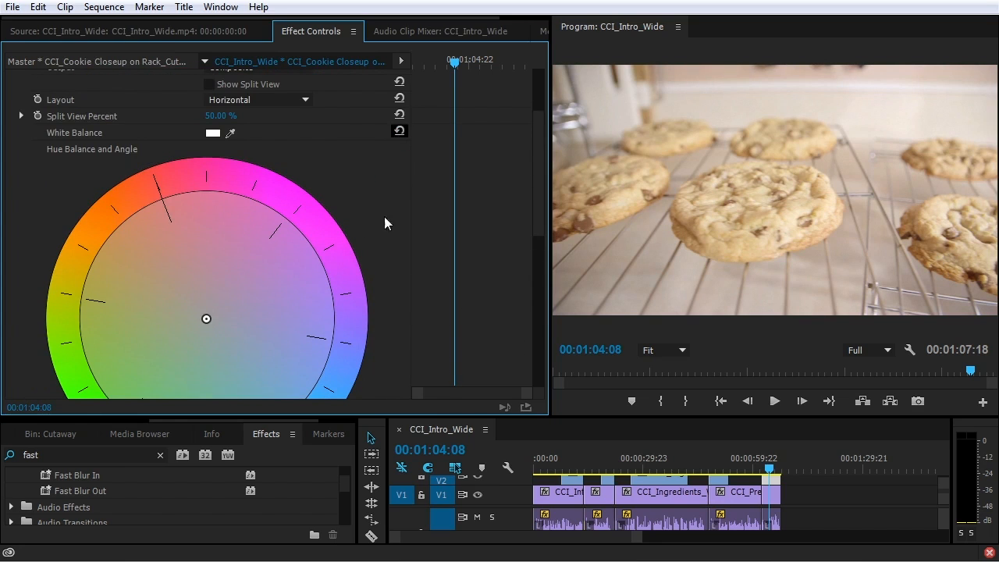
{"action": "scroll", "coordinate": [388, 268], "scroll_direction": "down", "scroll_amount": 8}
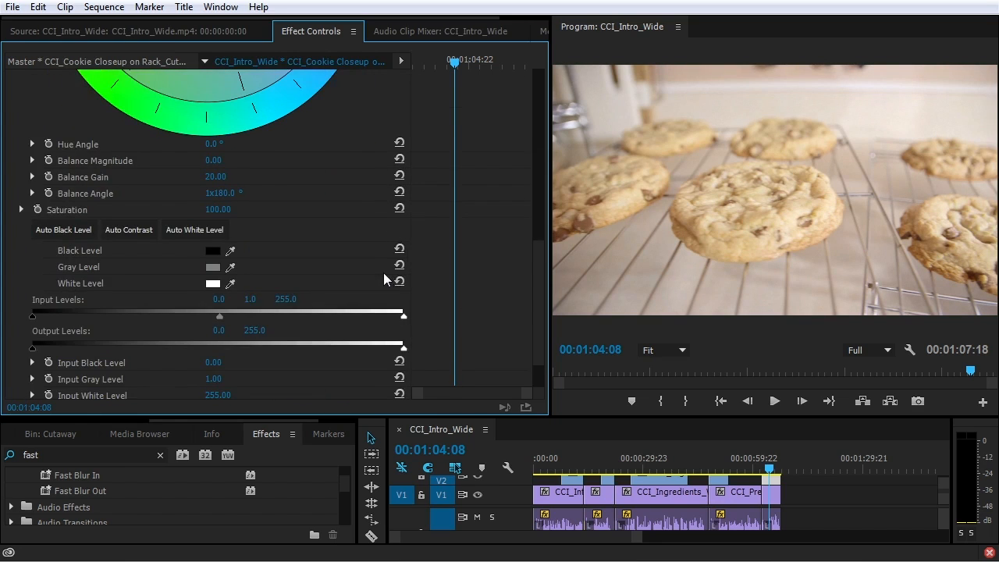
{"action": "scroll", "coordinate": [385, 279], "scroll_direction": "down", "scroll_amount": 1}
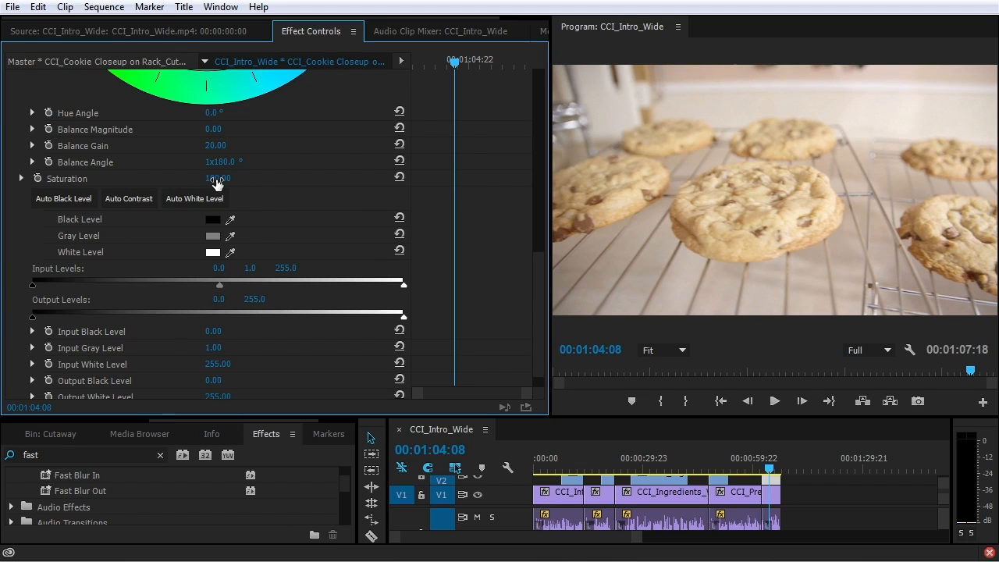
{"action": "left_click_drag", "start_coordinate": [217, 181], "coordinate": [229, 181]}
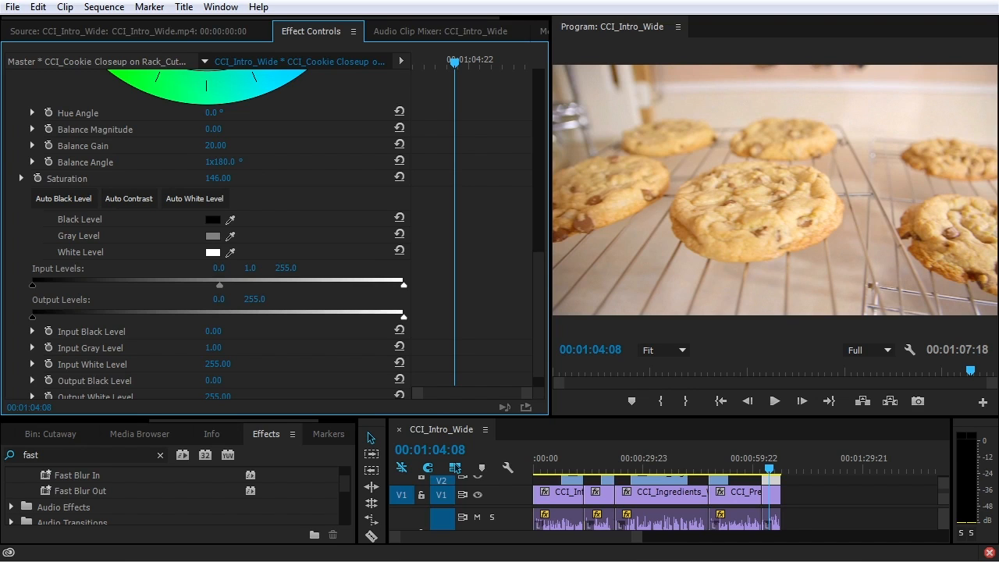
{"action": "left_click_drag", "start_coordinate": [223, 179], "coordinate": [210, 179]}
{"action": "scroll", "coordinate": [313, 197], "scroll_direction": "up", "scroll_amount": 4}
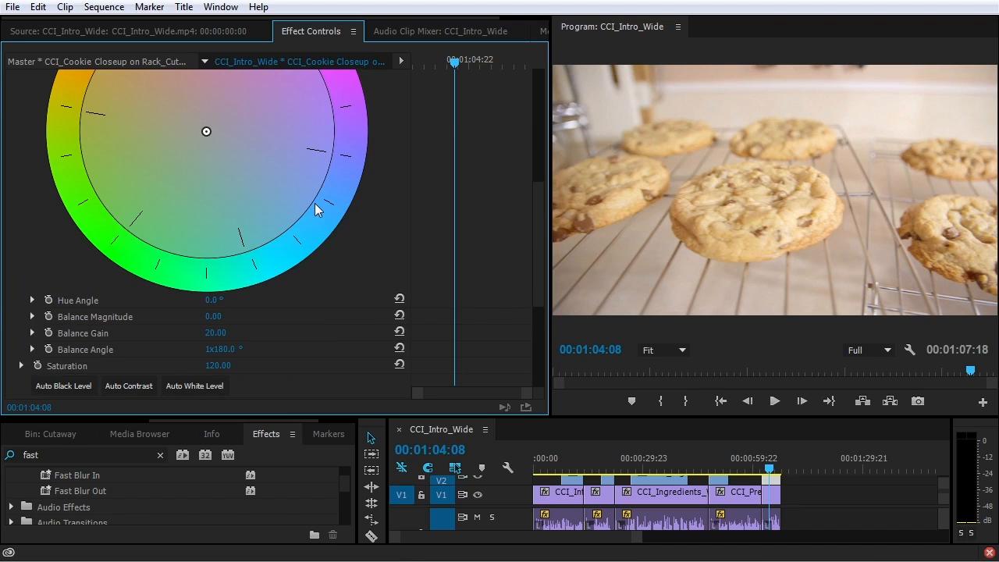
Warm the balance to 47.3° and set input levels to 28.93, 0.92 and 239.46
{"action": "left_click_drag", "start_coordinate": [206, 136], "coordinate": [215, 141]}
{"action": "scroll", "coordinate": [250, 223], "scroll_direction": "down", "scroll_amount": 5}
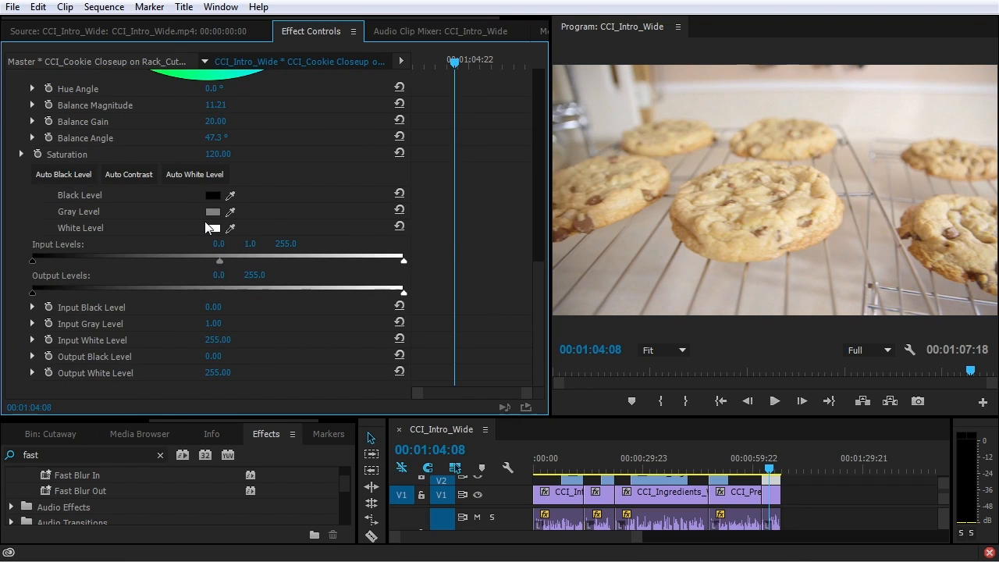
{"action": "left_click_drag", "start_coordinate": [25, 259], "coordinate": [74, 268]}
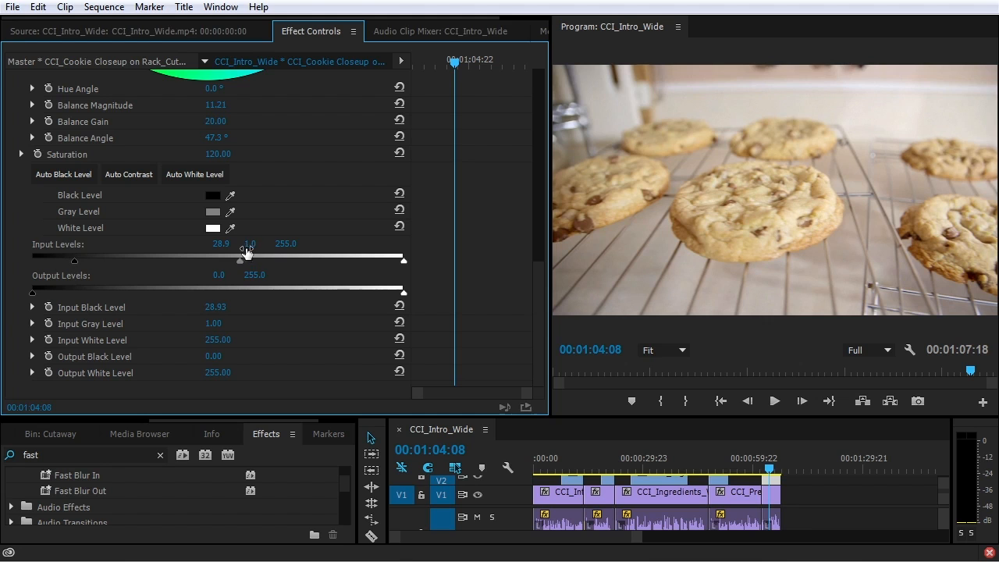
{"action": "left_click_drag", "start_coordinate": [244, 264], "coordinate": [240, 263]}
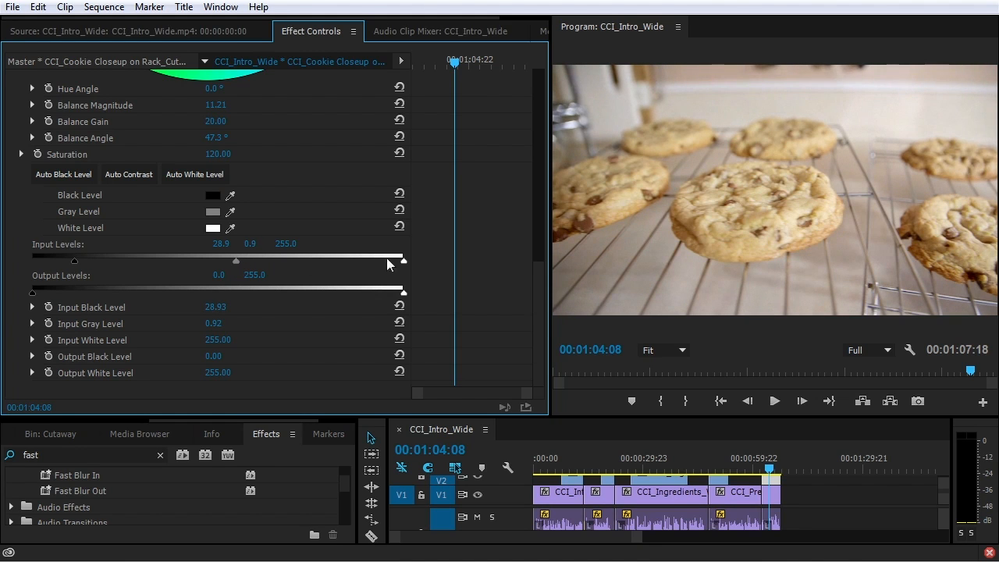
{"action": "left_click_drag", "start_coordinate": [404, 263], "coordinate": [381, 262]}
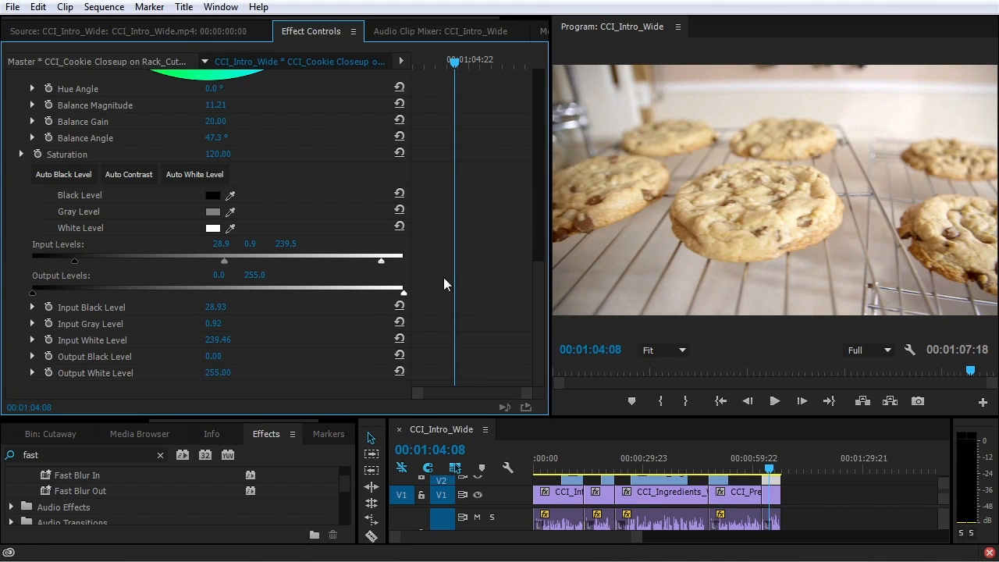
{"action": "scroll", "coordinate": [445, 280], "scroll_direction": "up", "scroll_amount": 10}
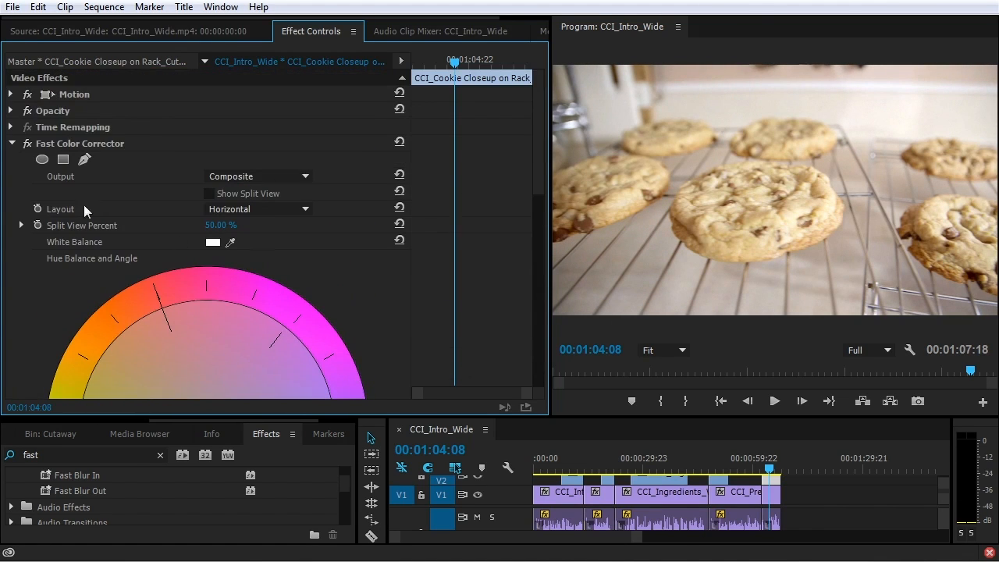
Toggle the Fast Color Corrector on and off to compare the cookie shot before and after
{"action": "left_click", "coordinate": [27, 144]}
{"action": "left_click", "coordinate": [27, 143]}
{"action": "left_click", "coordinate": [28, 143]}
{"action": "left_click", "coordinate": [27, 144]}
{"action": "left_click", "coordinate": [28, 144]}
{"action": "left_click", "coordinate": [27, 144]}
{"action": "left_click", "coordinate": [27, 144]}
{"action": "left_click", "coordinate": [27, 143]}
Replace the Fast Color Corrector with the Three-Way Color Corrector found by searching 'three'
{"action": "left_click", "coordinate": [97, 143]}
{"action": "key", "text": "Delete"}
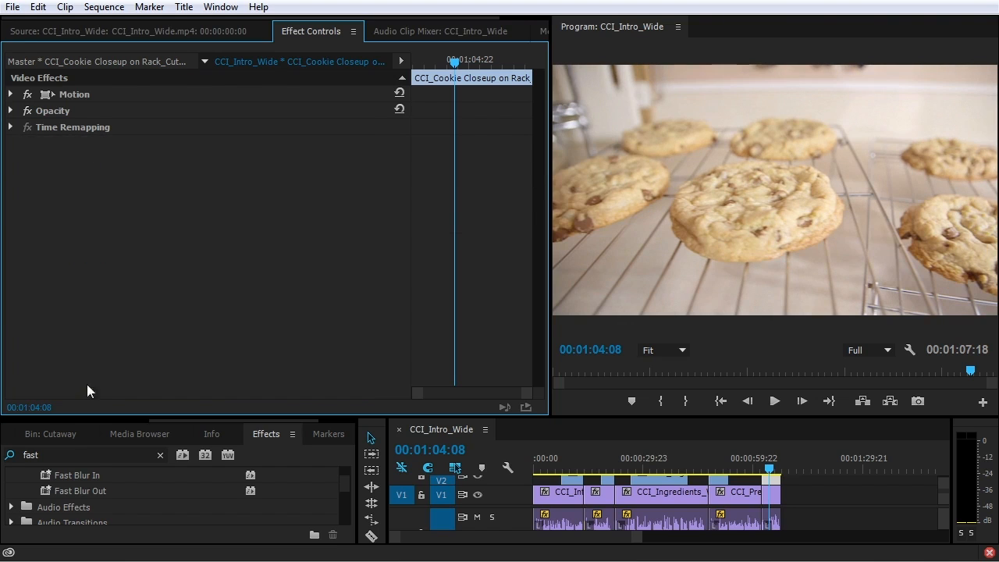
{"action": "left_click", "coordinate": [78, 455]}
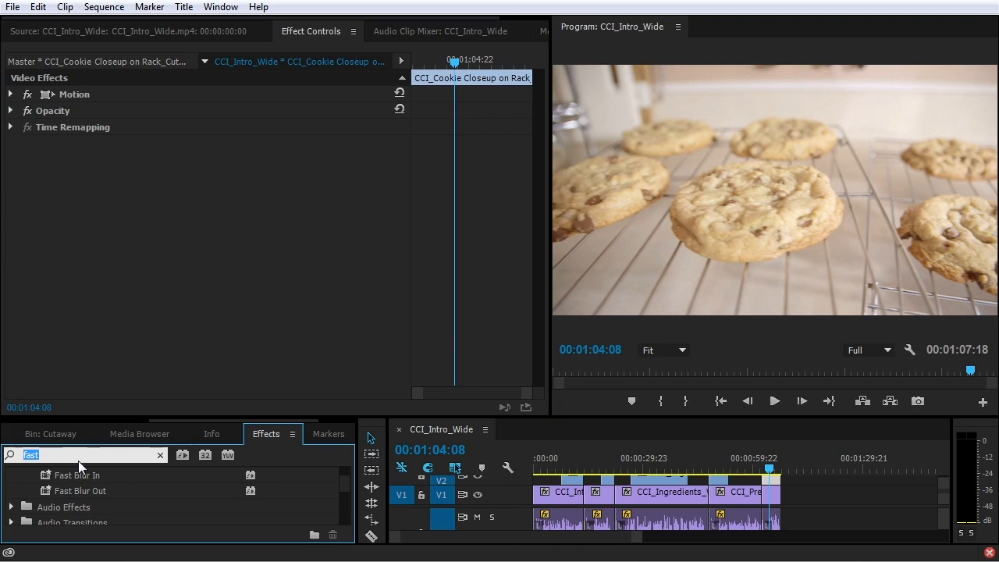
{"action": "type", "text": "three"}
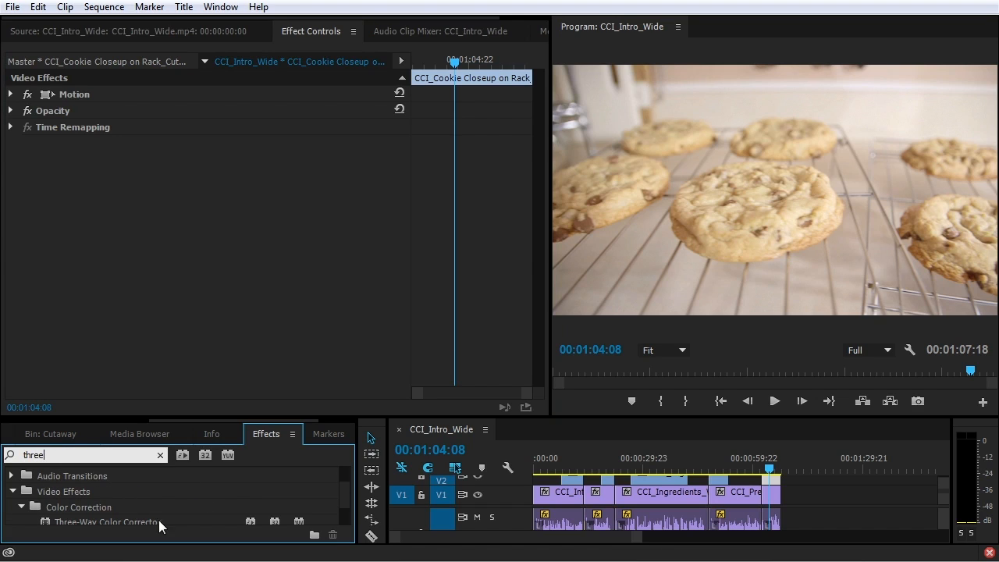
{"action": "left_click_drag", "start_coordinate": [159, 520], "coordinate": [208, 273]}
{"action": "mouse_move", "coordinate": [544, 121]}
{"action": "left_mouse_down"}
{"action": "mouse_move", "coordinate": [555, 309]}
{"action": "mouse_move", "coordinate": [549, 128]}
{"action": "left_mouse_up"}
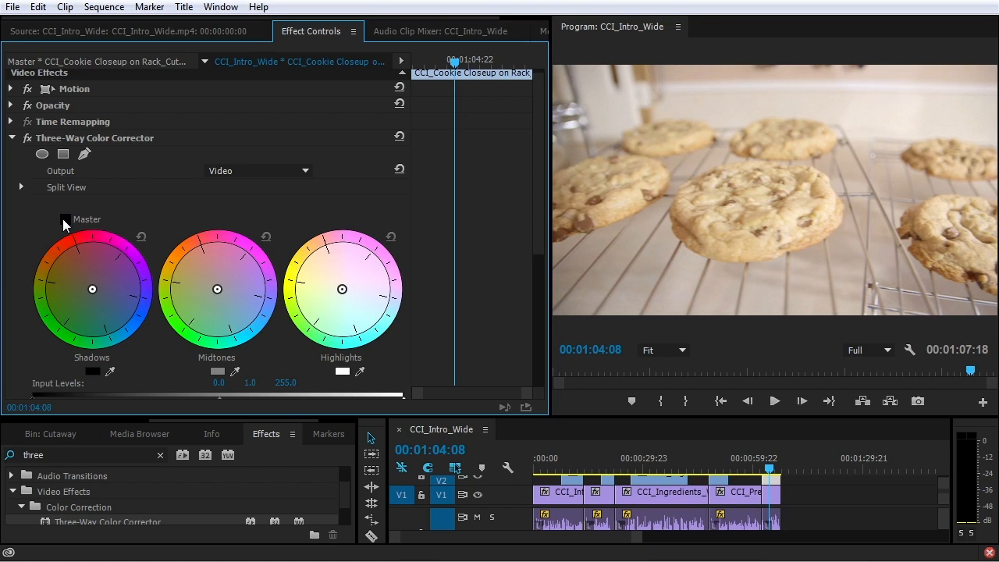
Adjust the Three-Way wheels: cool the shadows, nudge the midtones and warm the highlights
{"action": "mouse_move", "coordinate": [98, 286]}
{"action": "left_mouse_down"}
{"action": "mouse_move", "coordinate": [83, 279]}
{"action": "mouse_move", "coordinate": [105, 307]}
{"action": "mouse_move", "coordinate": [114, 269]}
{"action": "mouse_move", "coordinate": [66, 287]}
{"action": "mouse_move", "coordinate": [87, 279]}
{"action": "left_mouse_up"}
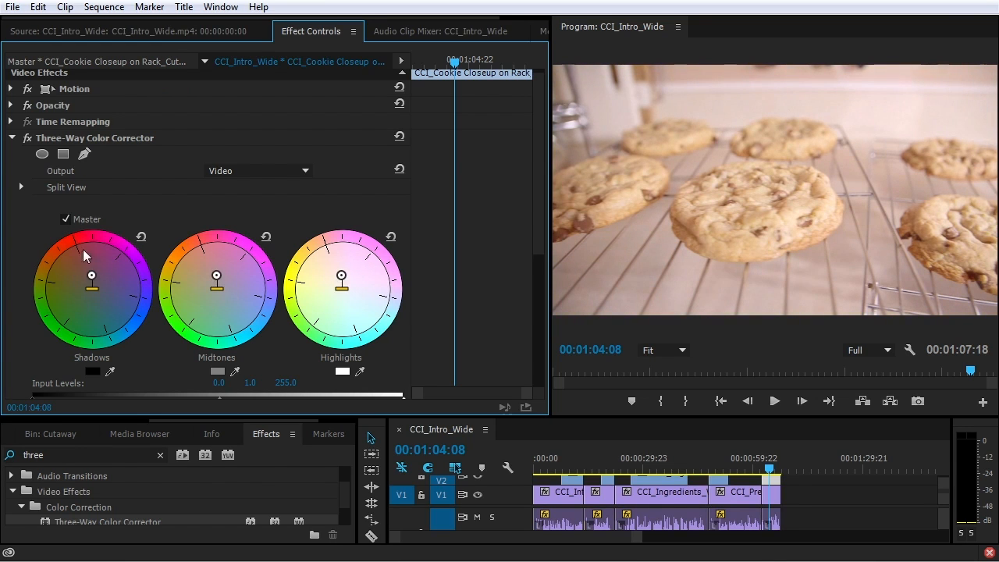
{"action": "left_click", "coordinate": [140, 236]}
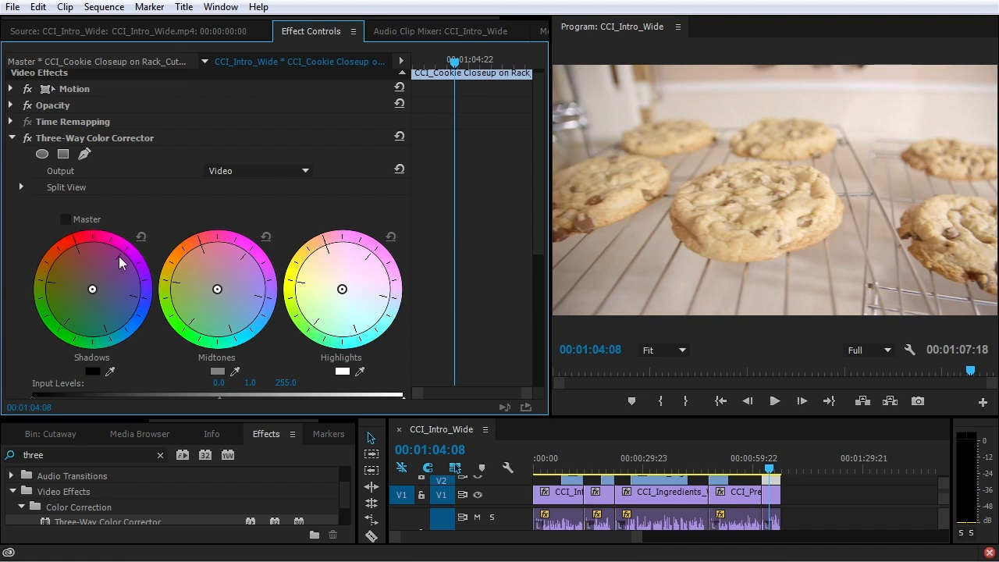
{"action": "scroll", "coordinate": [129, 267], "scroll_direction": "down", "scroll_amount": 3}
{"action": "left_click_drag", "start_coordinate": [93, 242], "coordinate": [94, 243]}
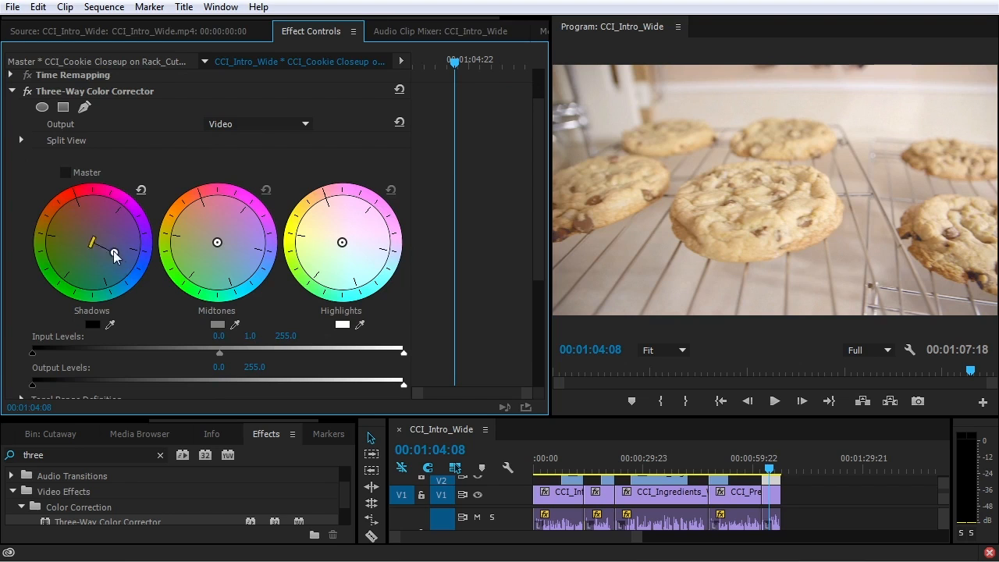
{"action": "left_click_drag", "start_coordinate": [99, 252], "coordinate": [111, 264]}
{"action": "left_click_drag", "start_coordinate": [217, 244], "coordinate": [221, 250]}
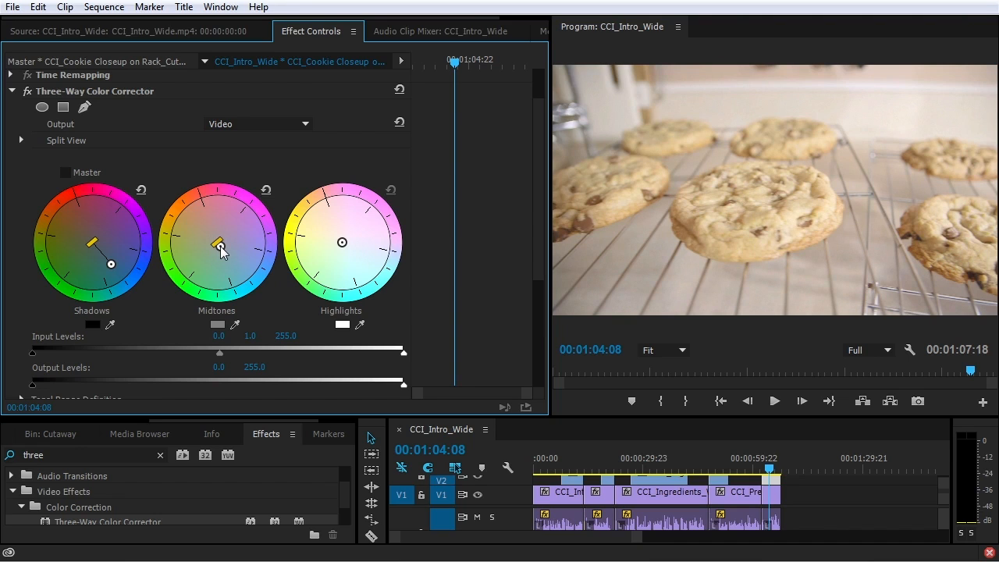
{"action": "mouse_move", "coordinate": [342, 242]}
{"action": "left_mouse_down"}
{"action": "mouse_move", "coordinate": [322, 211]}
{"action": "mouse_move", "coordinate": [336, 238]}
{"action": "left_mouse_up"}
Tune Input Levels and Tonal Range, deepening blacks, brightening highlights and narrowing the shadow range
{"action": "scroll", "coordinate": [331, 264], "scroll_direction": "down", "scroll_amount": 3}
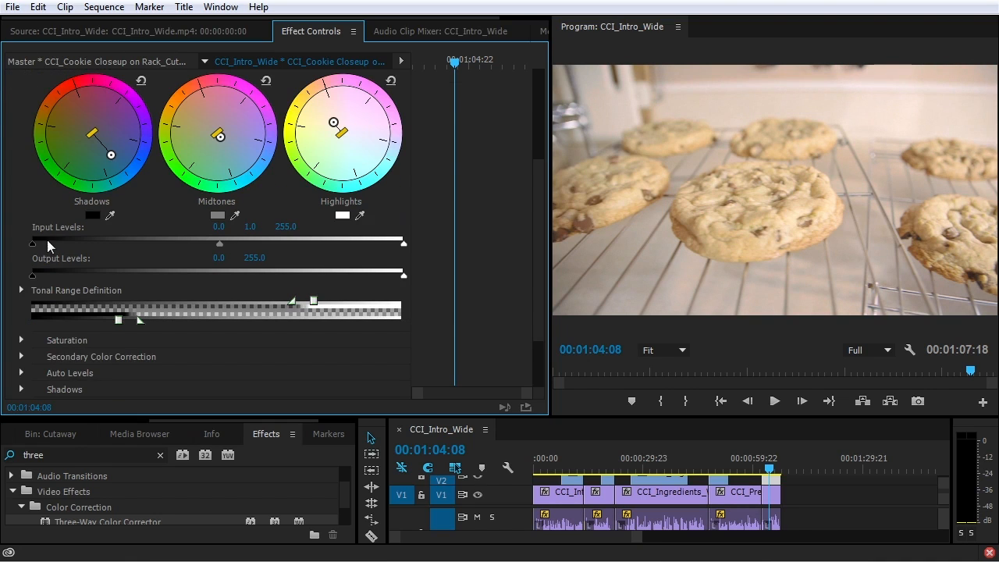
{"action": "left_click_drag", "start_coordinate": [46, 244], "coordinate": [61, 244]}
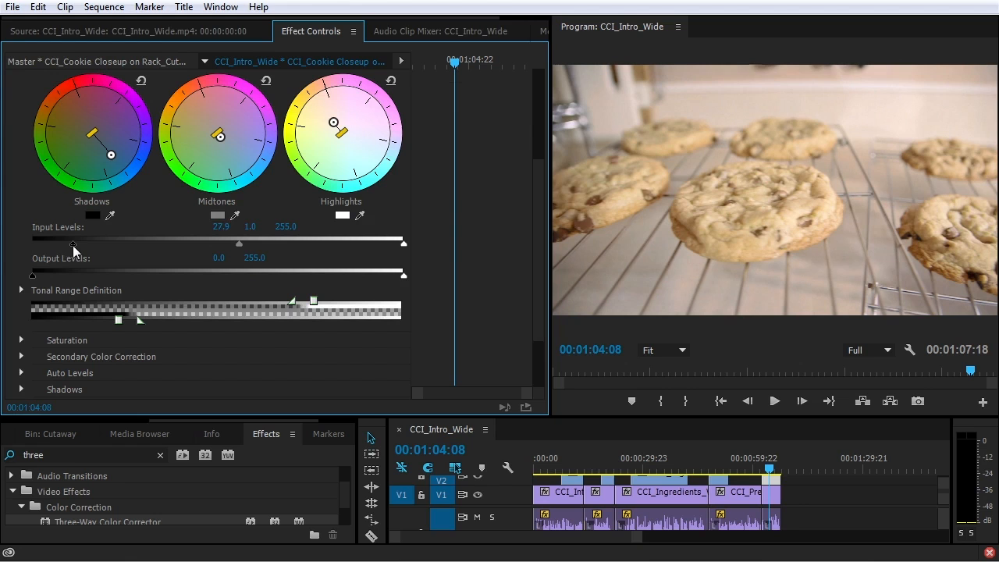
{"action": "left_click_drag", "start_coordinate": [403, 243], "coordinate": [378, 244]}
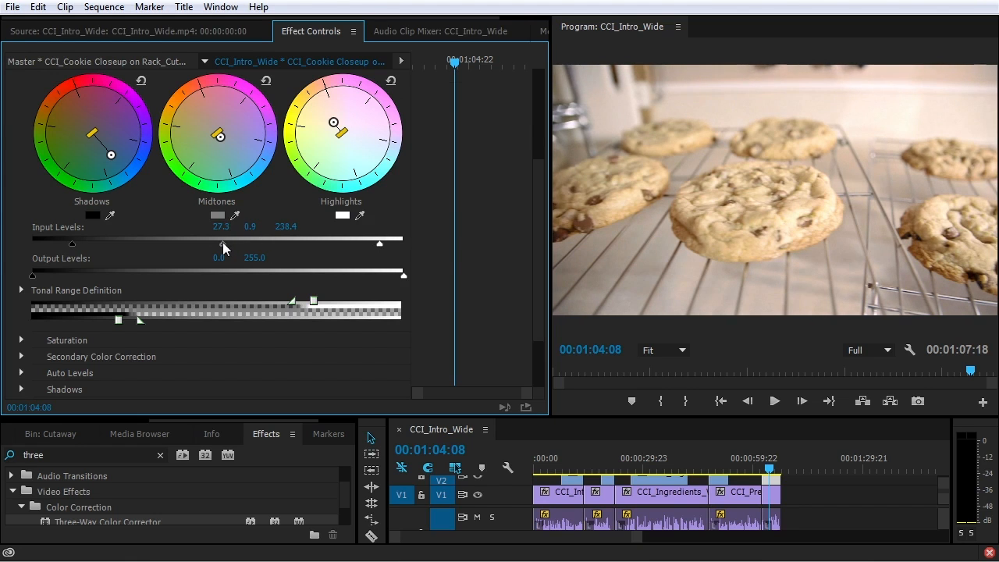
{"action": "left_click_drag", "start_coordinate": [222, 242], "coordinate": [218, 242]}
{"action": "left_click_drag", "start_coordinate": [72, 244], "coordinate": [80, 243]}
{"action": "left_click_drag", "start_coordinate": [118, 320], "coordinate": [78, 320]}
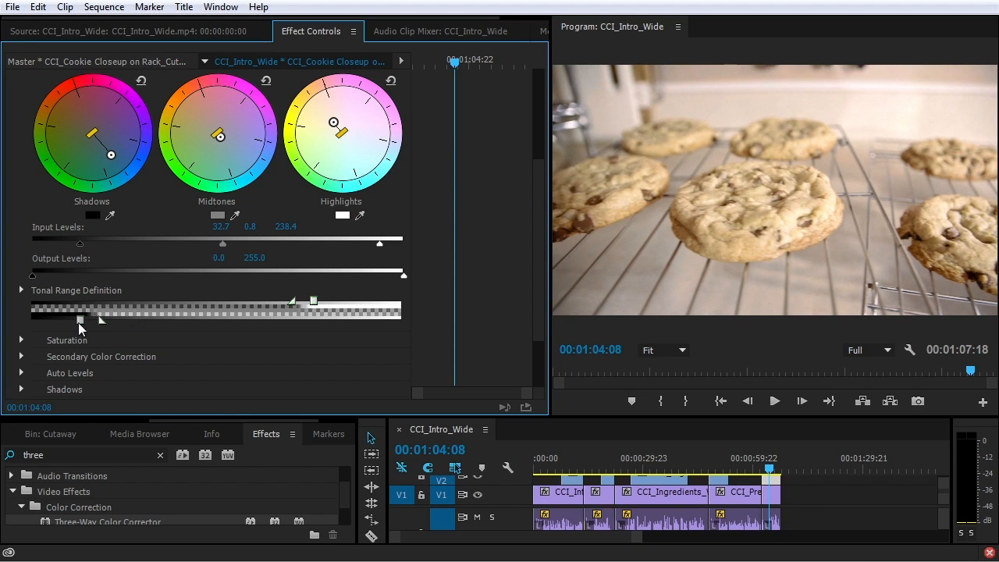
{"action": "left_click_drag", "start_coordinate": [313, 305], "coordinate": [268, 307]}
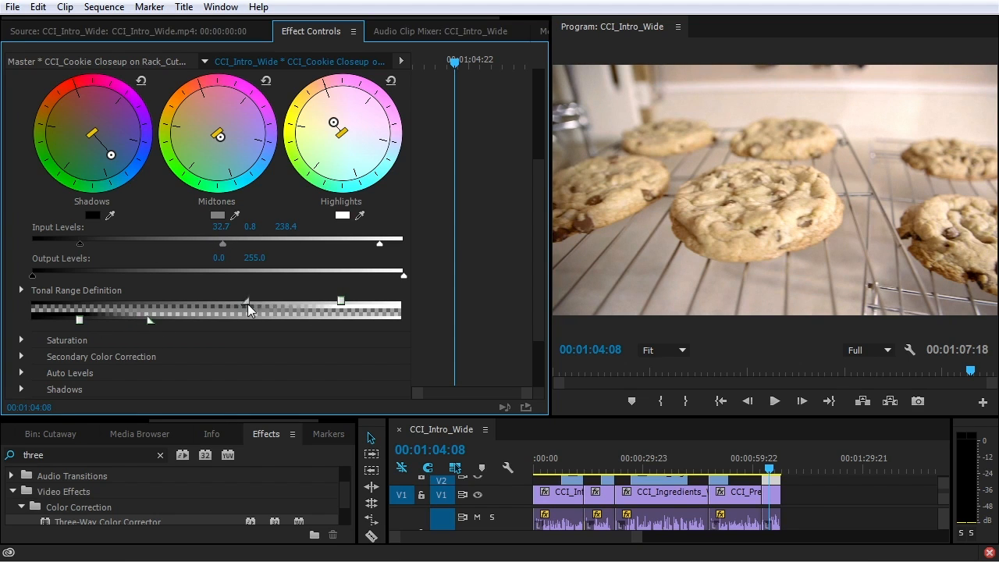
{"action": "left_click_drag", "start_coordinate": [341, 301], "coordinate": [325, 301]}
{"action": "left_click_drag", "start_coordinate": [220, 137], "coordinate": [225, 145]}
{"action": "left_click_drag", "start_coordinate": [110, 155], "coordinate": [107, 152]}
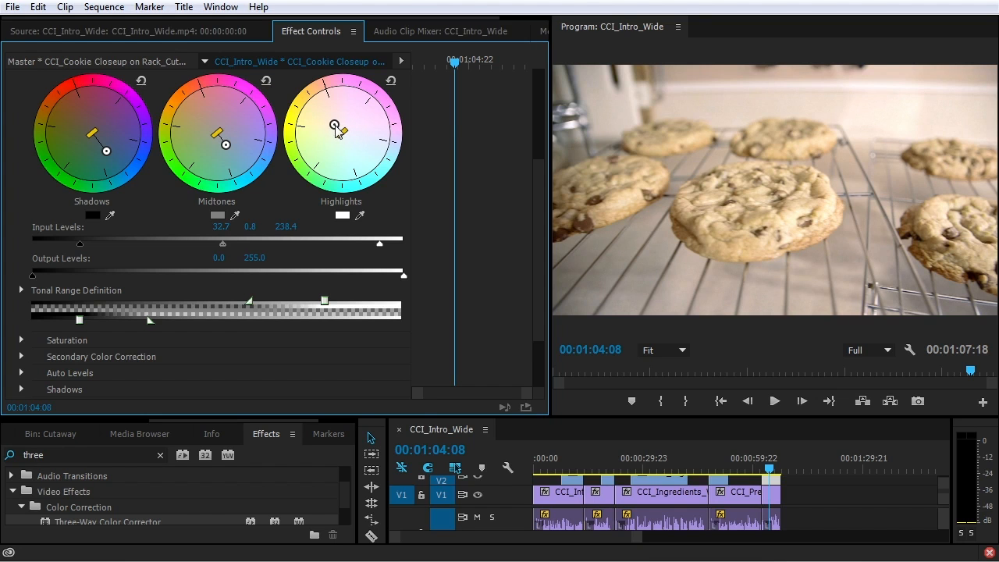
Compare the shot with and without the correction, then delete the Three-Way Color Corrector
{"action": "scroll", "coordinate": [98, 151], "scroll_direction": "up", "scroll_amount": 4}
{"action": "left_click", "coordinate": [27, 145]}
{"action": "left_click", "coordinate": [27, 144]}
{"action": "left_click", "coordinate": [27, 145]}
{"action": "left_click", "coordinate": [27, 144]}
{"action": "left_click", "coordinate": [27, 143]}
{"action": "left_click", "coordinate": [28, 144]}
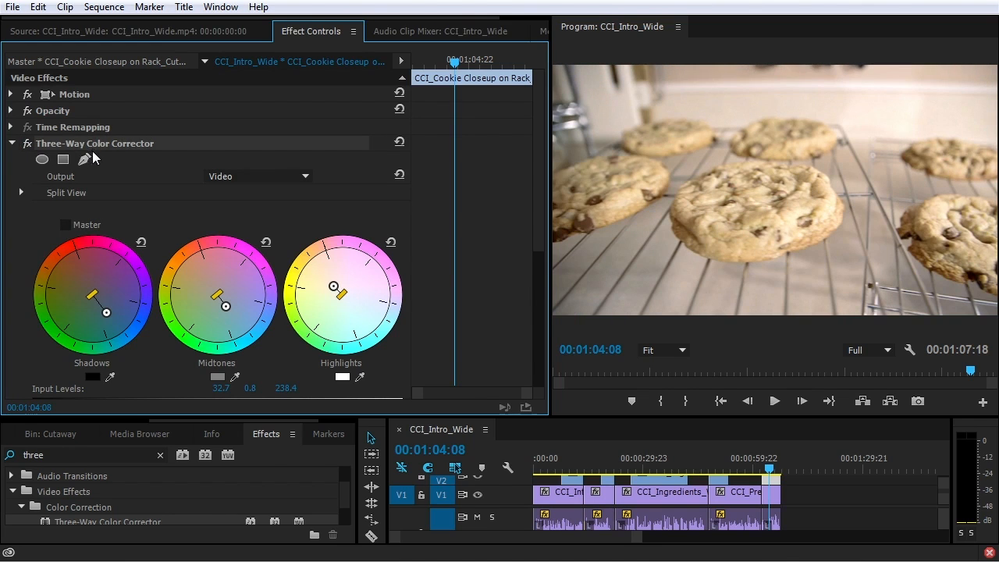
{"action": "key", "text": "Delete"}
{"action": "left_click", "coordinate": [54, 455]}
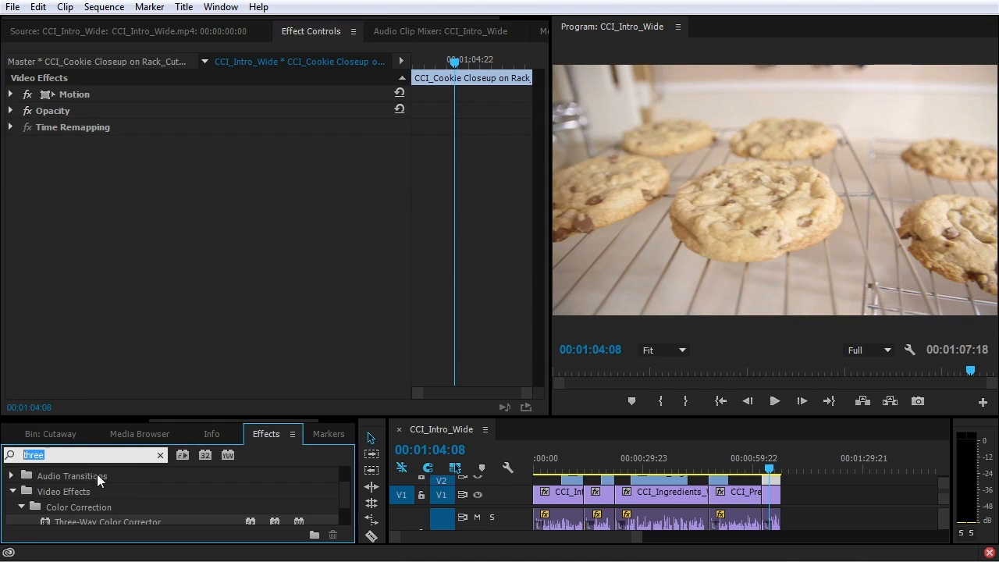
Apply RGB Curves from a 'curves' search and bend the Master curve into an S-shape
{"action": "type", "text": "curves"}
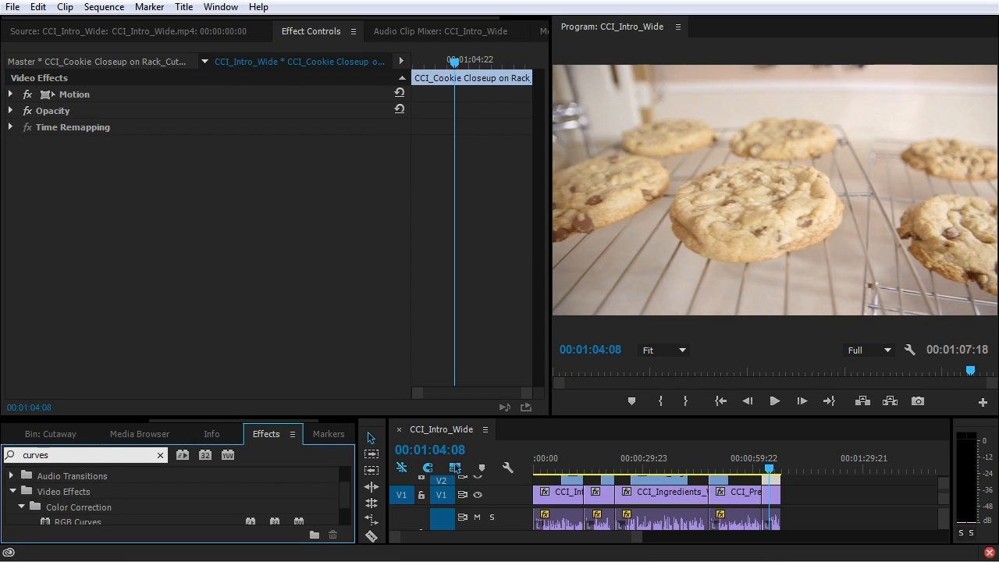
{"action": "scroll", "coordinate": [128, 503], "scroll_direction": "down", "scroll_amount": 1}
{"action": "left_click_drag", "start_coordinate": [103, 490], "coordinate": [243, 216]}
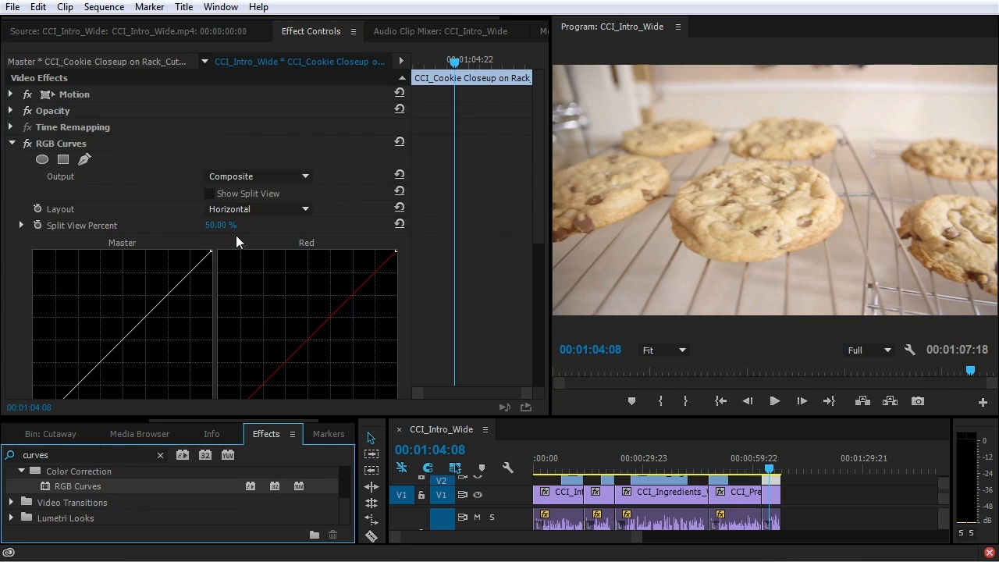
{"action": "scroll", "coordinate": [226, 269], "scroll_direction": "down", "scroll_amount": 3}
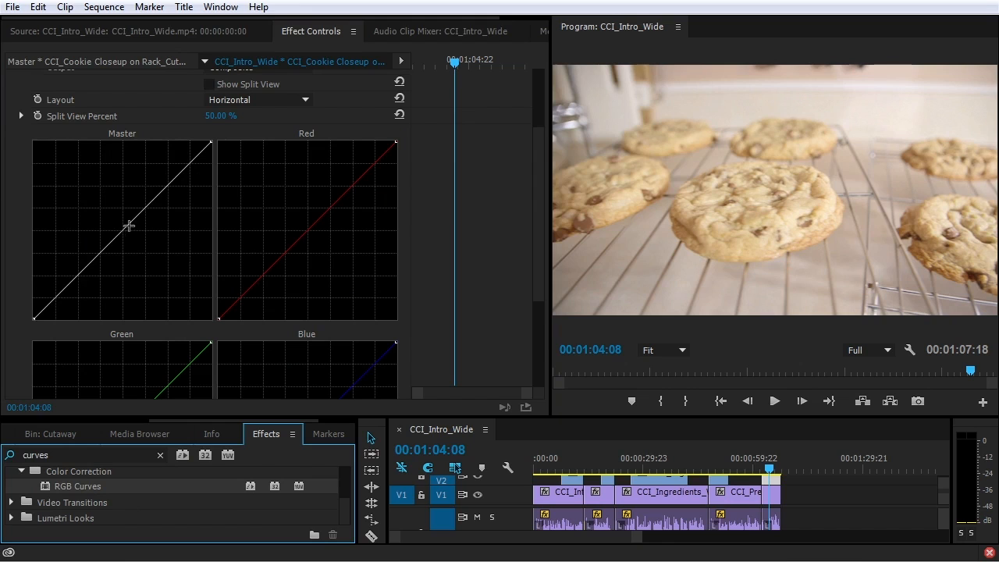
{"action": "left_click_drag", "start_coordinate": [65, 292], "coordinate": [57, 303]}
{"action": "left_click_drag", "start_coordinate": [129, 243], "coordinate": [123, 229]}
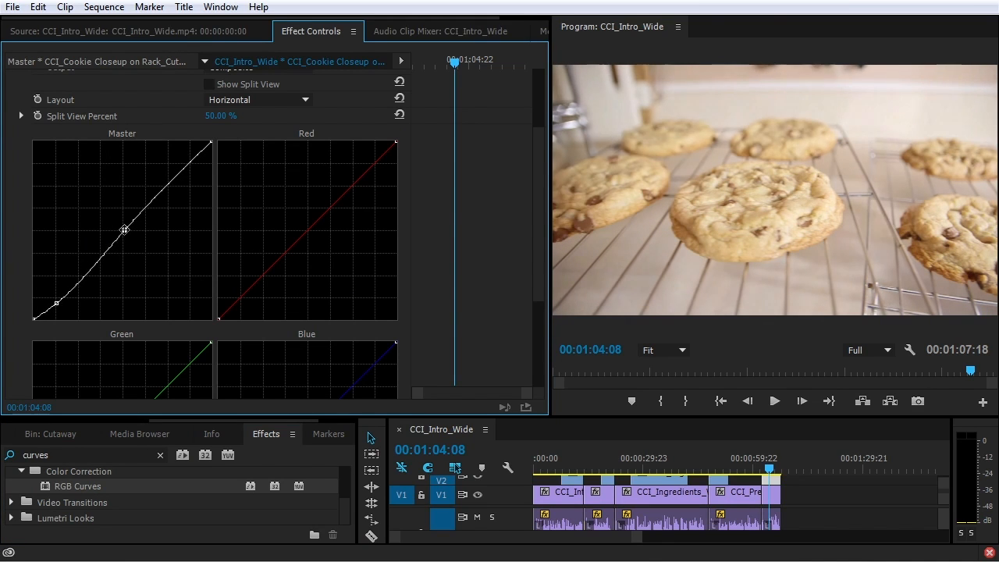
{"action": "left_click_drag", "start_coordinate": [56, 303], "coordinate": [61, 305]}
{"action": "left_click_drag", "start_coordinate": [123, 229], "coordinate": [124, 232]}
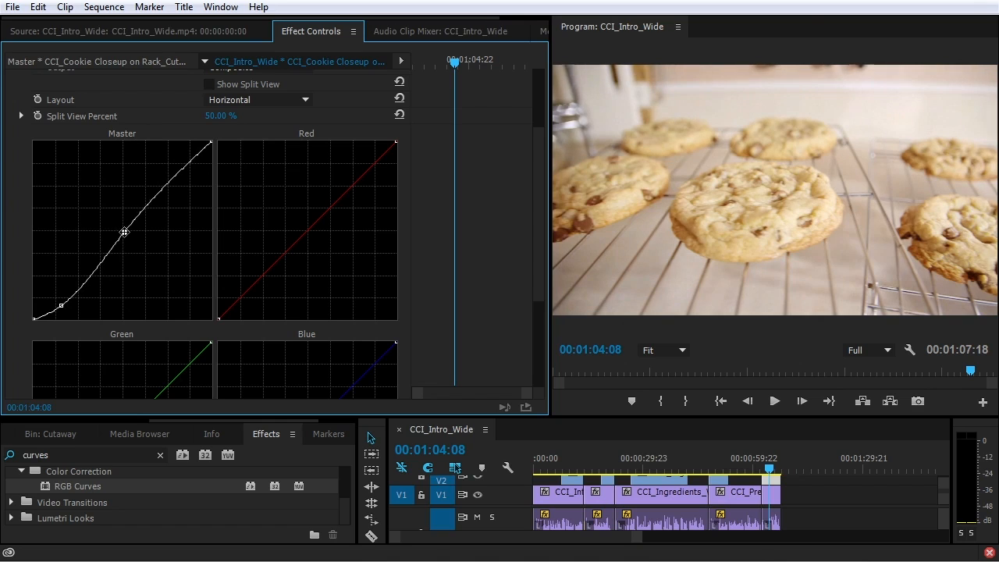
Slightly bend the Red and Blue curves and lower the Master shadow point a touch
{"action": "left_click_drag", "start_coordinate": [312, 226], "coordinate": [314, 231]}
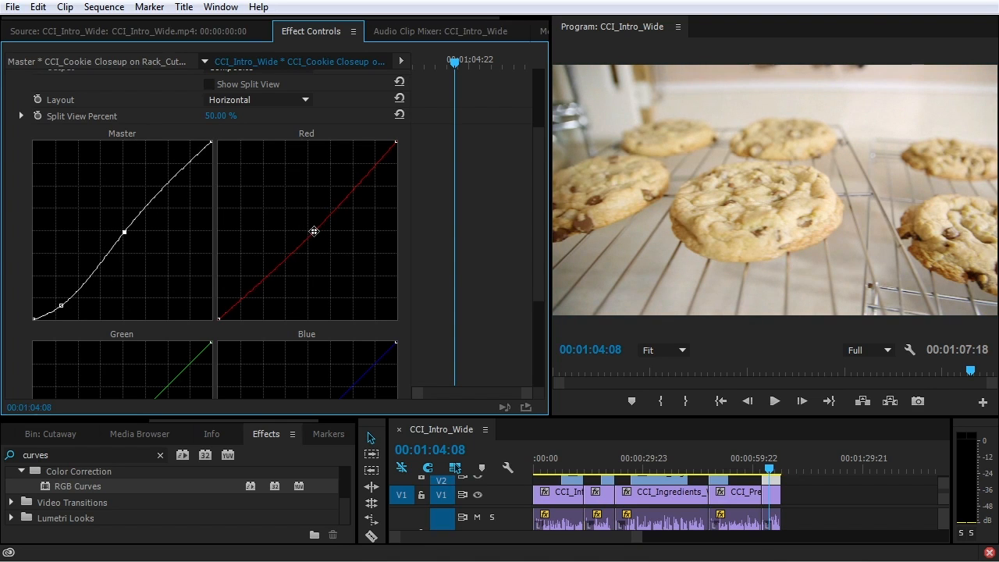
{"action": "scroll", "coordinate": [312, 312], "scroll_direction": "down", "scroll_amount": 3}
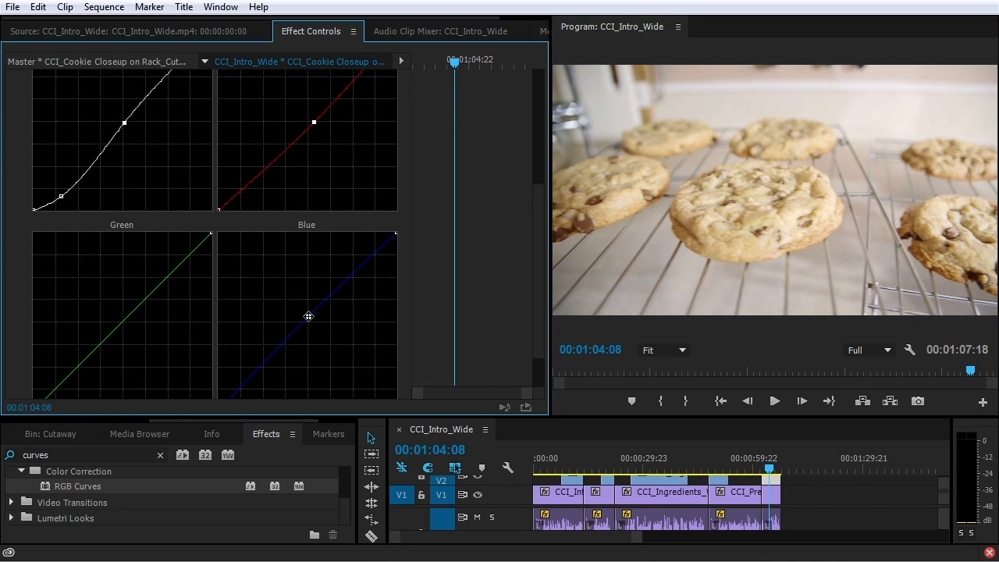
{"action": "left_click", "coordinate": [308, 317]}
{"action": "left_click_drag", "start_coordinate": [63, 196], "coordinate": [63, 199]}
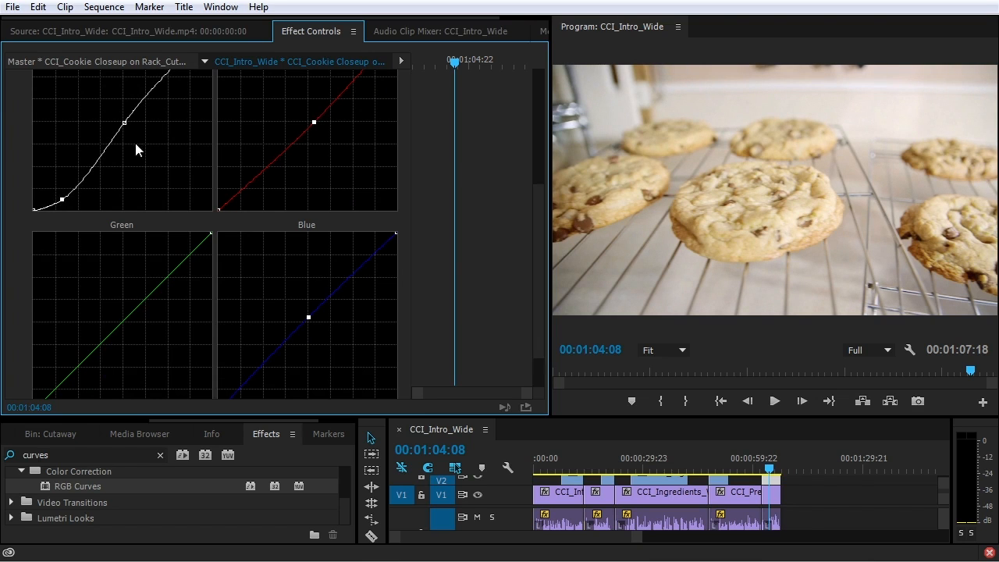
{"action": "scroll", "coordinate": [196, 193], "scroll_direction": "up", "scroll_amount": 5}
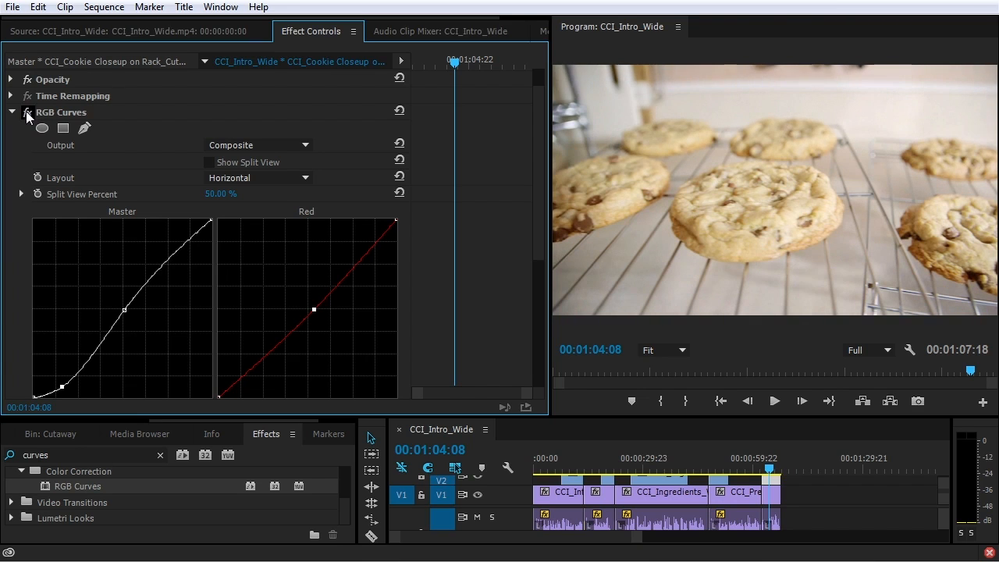
Select RGB Curves and lower the panel divider to enlarge Effect Controls and the Program Monitor
{"action": "left_click", "coordinate": [61, 114]}
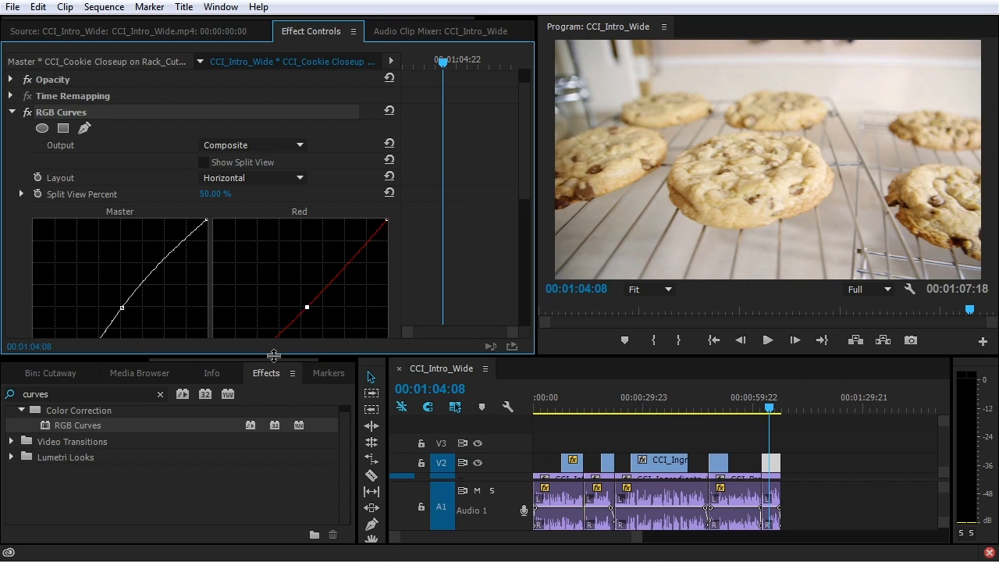
{"action": "left_click_drag", "start_coordinate": [274, 355], "coordinate": [274, 392]}
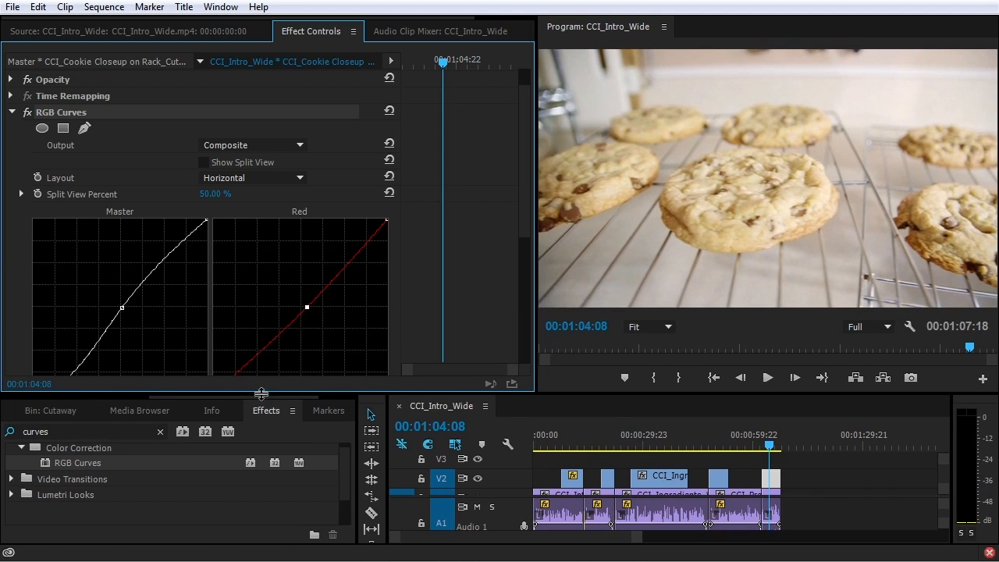
{"action": "left_click_drag", "start_coordinate": [522, 184], "coordinate": [535, 257]}
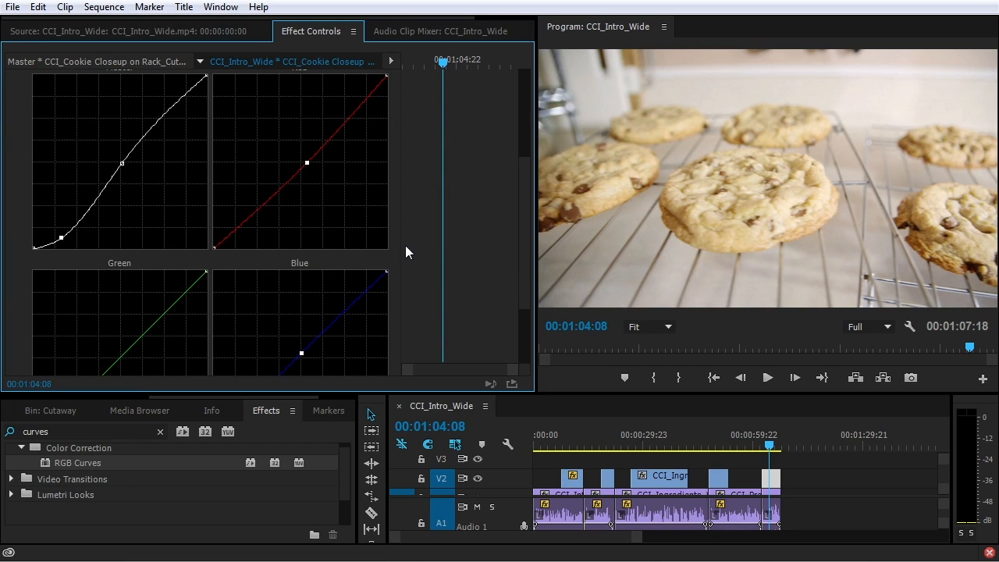
Clear the 'curves' search and expand Video Effects and its Color Correction folder
{"action": "scroll", "coordinate": [417, 243], "scroll_direction": "up", "scroll_amount": 2}
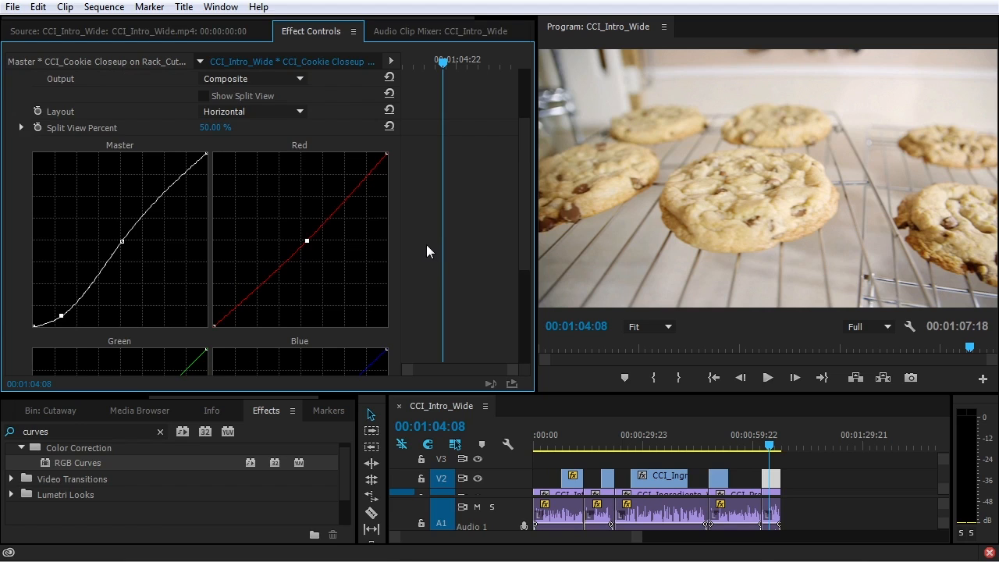
{"action": "scroll", "coordinate": [428, 248], "scroll_direction": "up", "scroll_amount": 2}
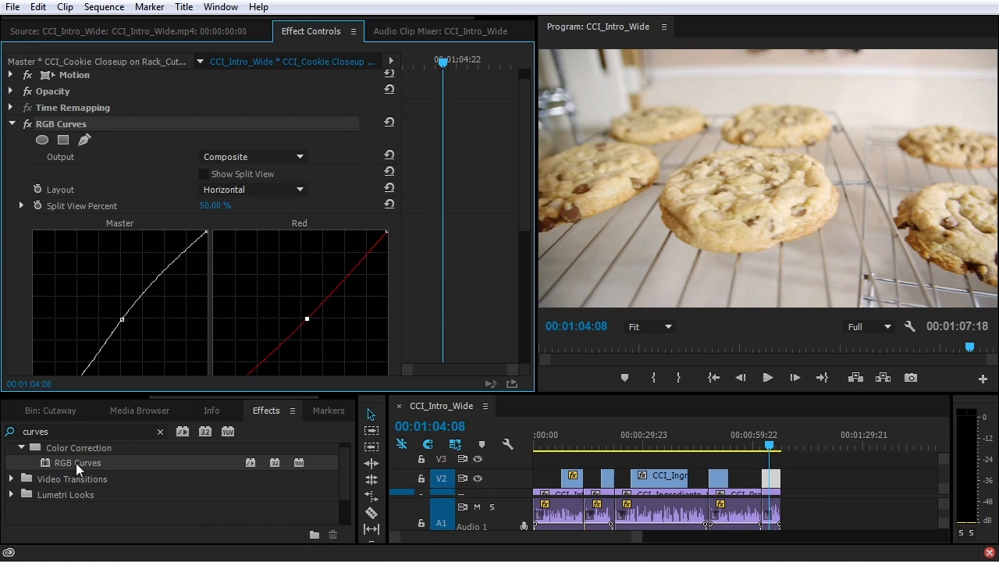
{"action": "scroll", "coordinate": [75, 463], "scroll_direction": "up", "scroll_amount": 5}
{"action": "scroll", "coordinate": [76, 463], "scroll_direction": "down", "scroll_amount": 3}
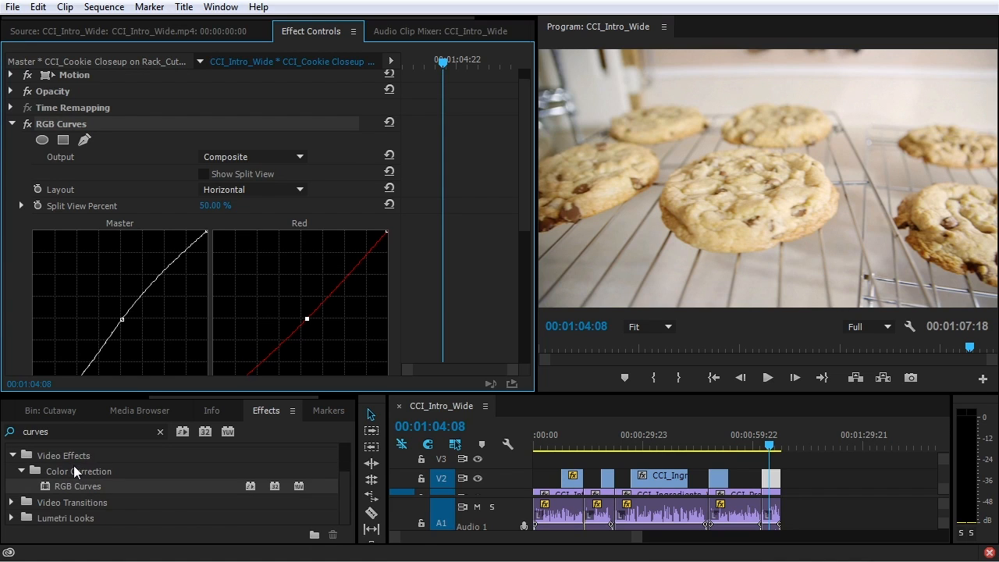
{"action": "left_click", "coordinate": [160, 432]}
{"action": "left_click", "coordinate": [11, 472]}
{"action": "left_click", "coordinate": [13, 455]}
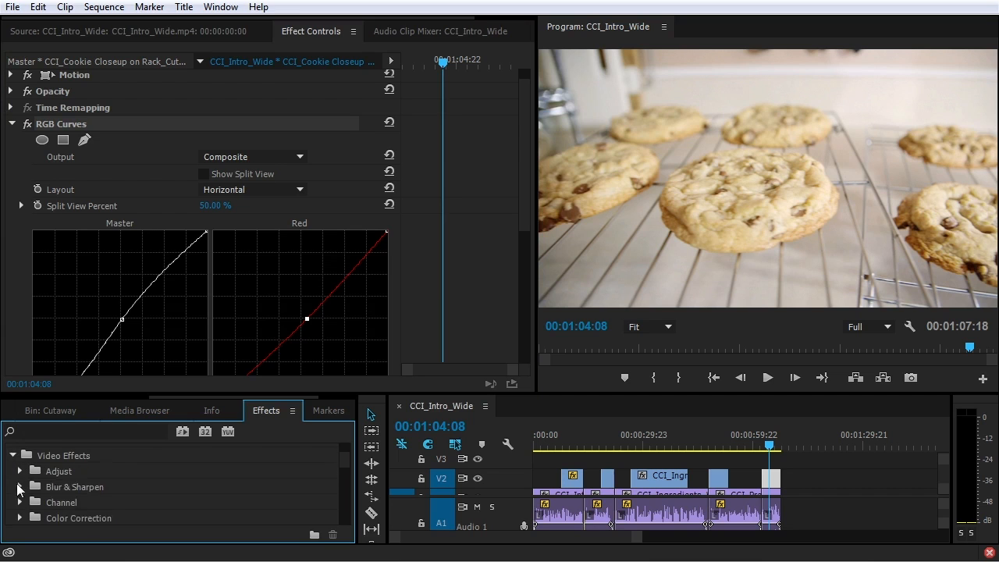
{"action": "left_click", "coordinate": [19, 518]}
Scroll through the Color Correction effects and select the first cutaway clip on V2
{"action": "scroll", "coordinate": [23, 508], "scroll_direction": "down", "scroll_amount": 2}
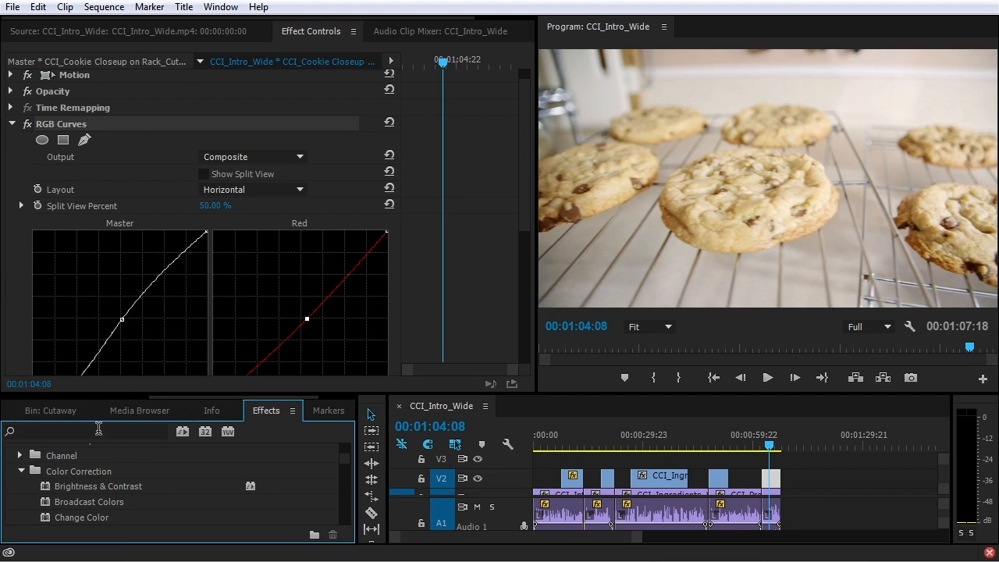
{"action": "left_click_drag", "start_coordinate": [118, 393], "coordinate": [135, 264]}
{"action": "scroll", "coordinate": [126, 430], "scroll_direction": "down", "scroll_amount": 2}
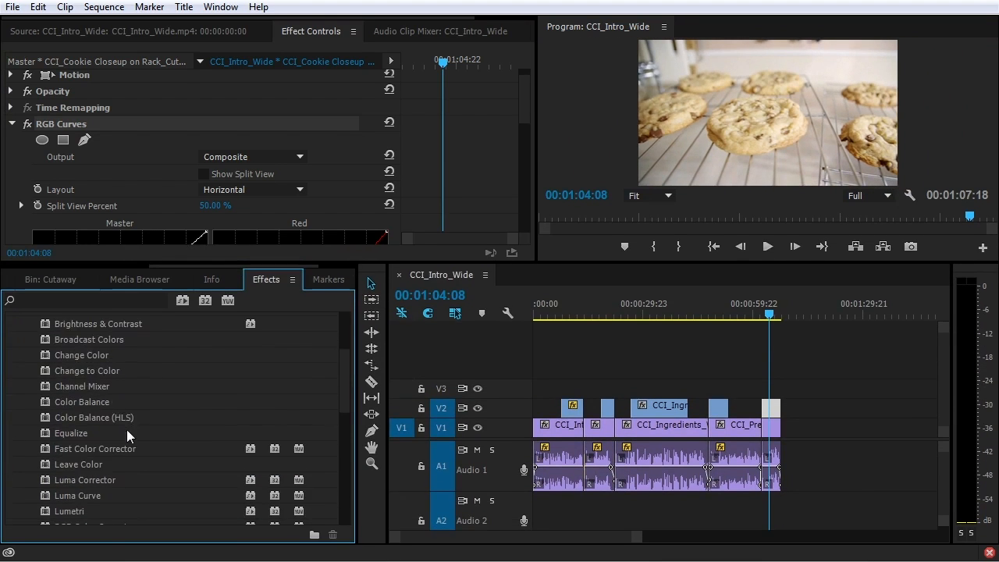
{"action": "scroll", "coordinate": [125, 435], "scroll_direction": "down", "scroll_amount": 3}
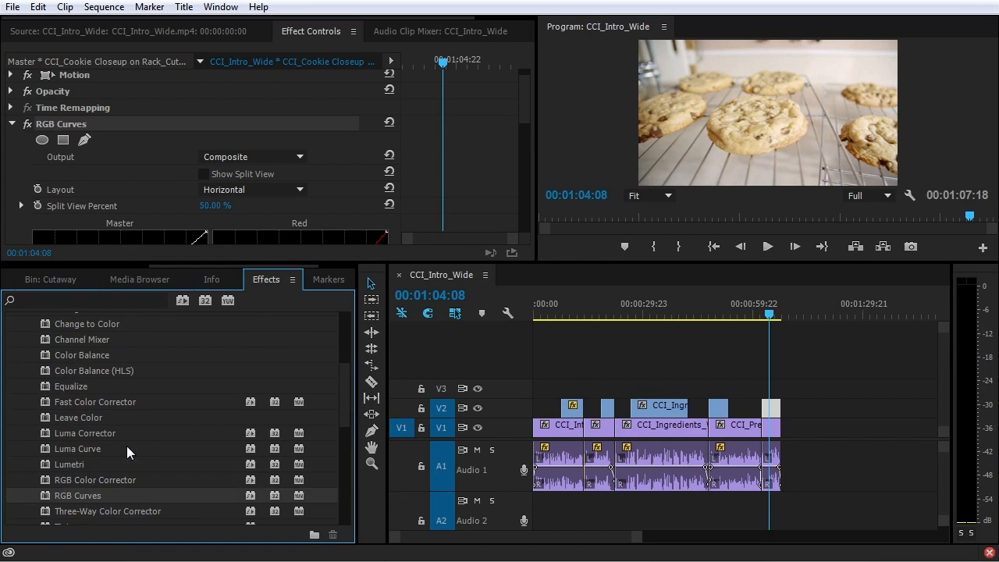
{"action": "scroll", "coordinate": [127, 451], "scroll_direction": "up", "scroll_amount": 5}
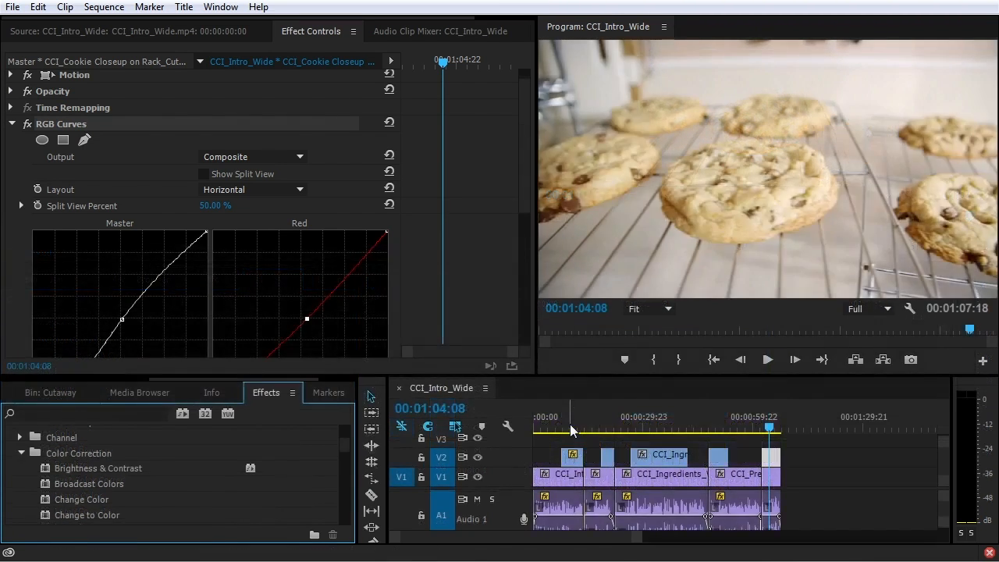
{"action": "left_click", "coordinate": [572, 454]}
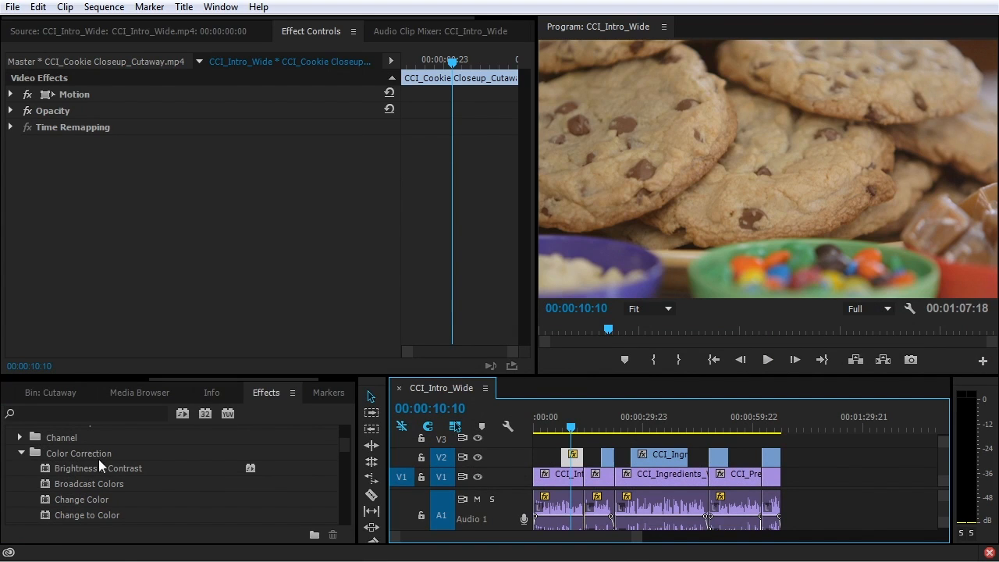
Search the Effects for 'curv' and apply RGB Curves to the CCI_Cookie Closeup_Cutaway clip on V2
{"action": "scroll", "coordinate": [73, 477], "scroll_direction": "down", "scroll_amount": 2}
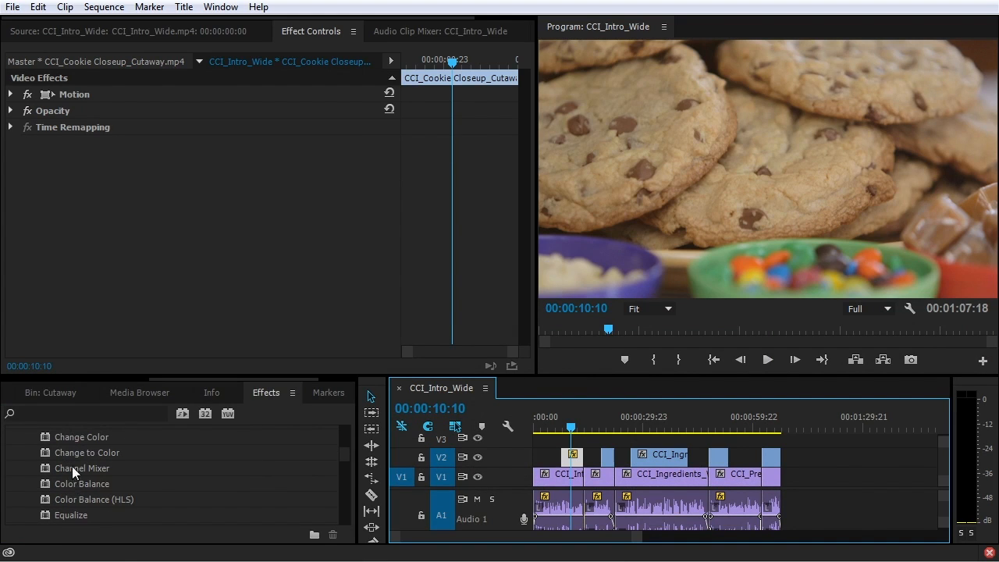
{"action": "left_click", "coordinate": [70, 410]}
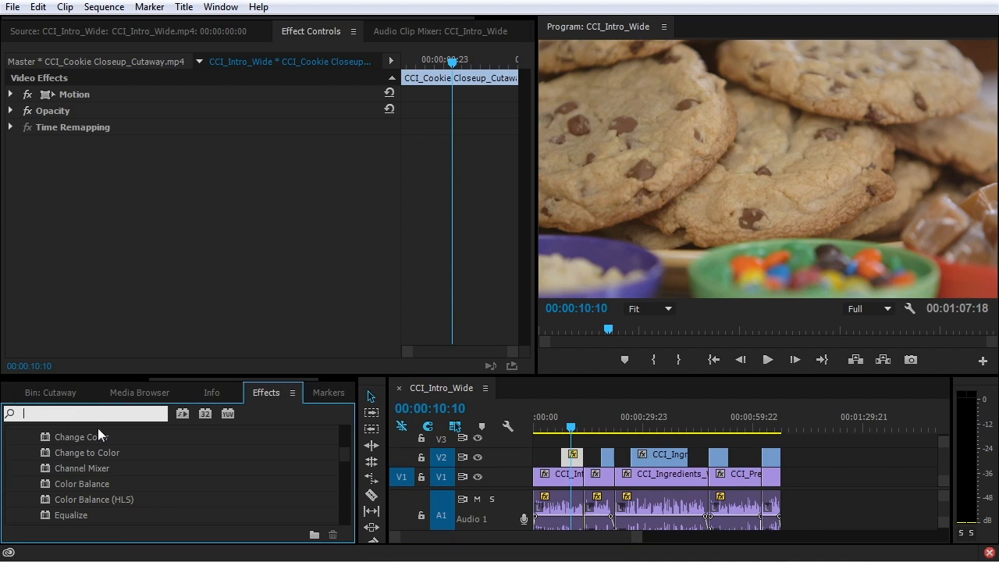
{"action": "type", "text": "curv"}
{"action": "scroll", "coordinate": [70, 503], "scroll_direction": "down", "scroll_amount": 2}
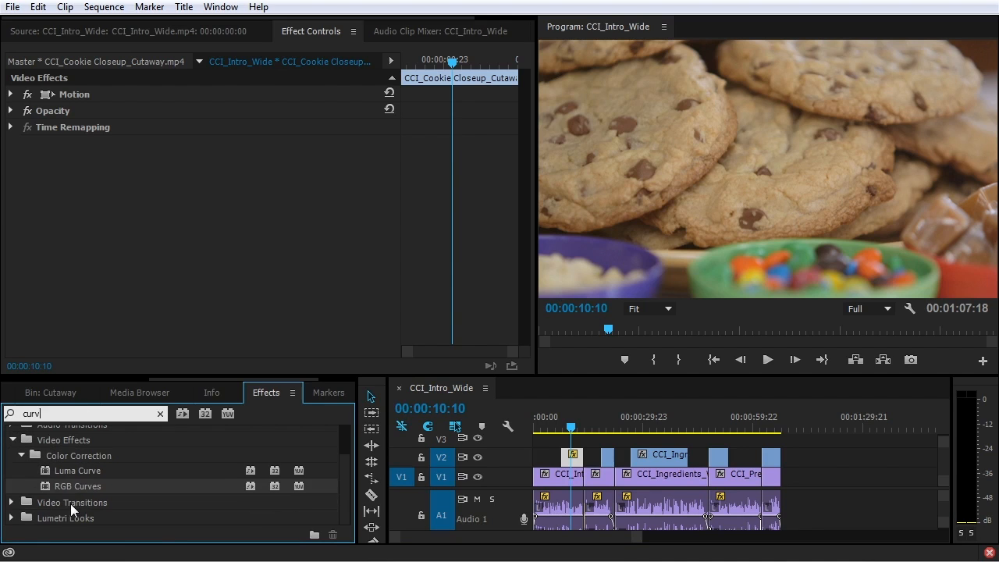
{"action": "left_click_drag", "start_coordinate": [57, 489], "coordinate": [574, 458]}
{"action": "left_click_drag", "start_coordinate": [422, 378], "coordinate": [427, 495]}
{"action": "left_click_drag", "start_coordinate": [525, 167], "coordinate": [526, 209]}
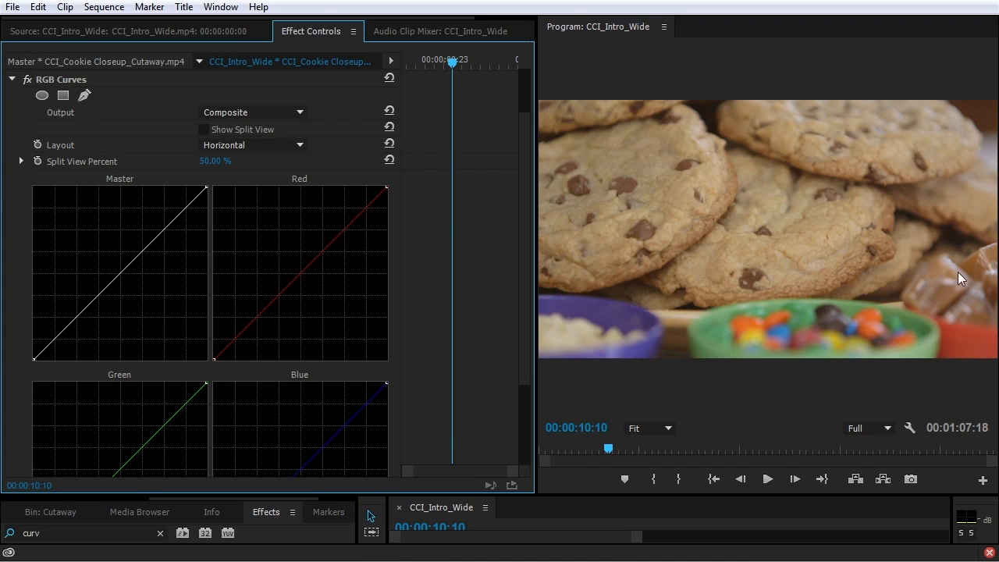
Pull the Master curve down and add an ellipse mask stretched into a wide, rounded frame
{"action": "mouse_move", "coordinate": [131, 264]}
{"action": "left_mouse_down"}
{"action": "mouse_move", "coordinate": [143, 283]}
{"action": "mouse_move", "coordinate": [137, 277]}
{"action": "left_mouse_up"}
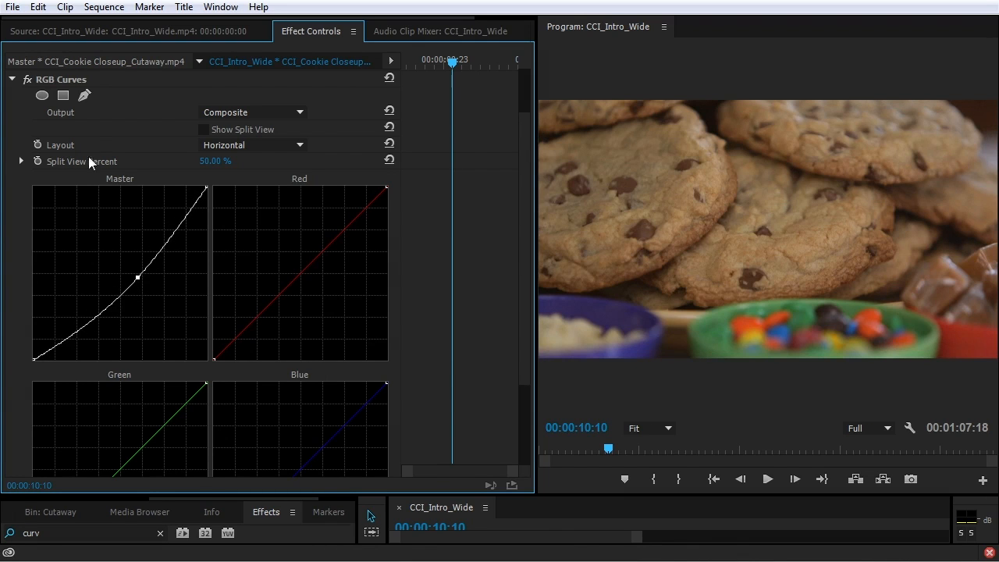
{"action": "left_click", "coordinate": [41, 96]}
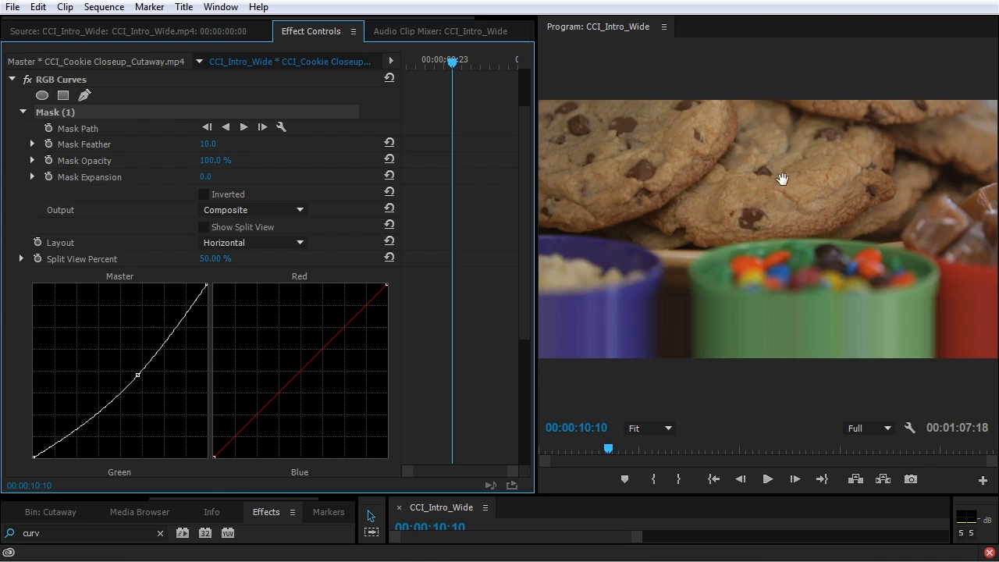
{"action": "left_click_drag", "start_coordinate": [826, 229], "coordinate": [996, 229]}
{"action": "left_click_drag", "start_coordinate": [712, 229], "coordinate": [554, 248]}
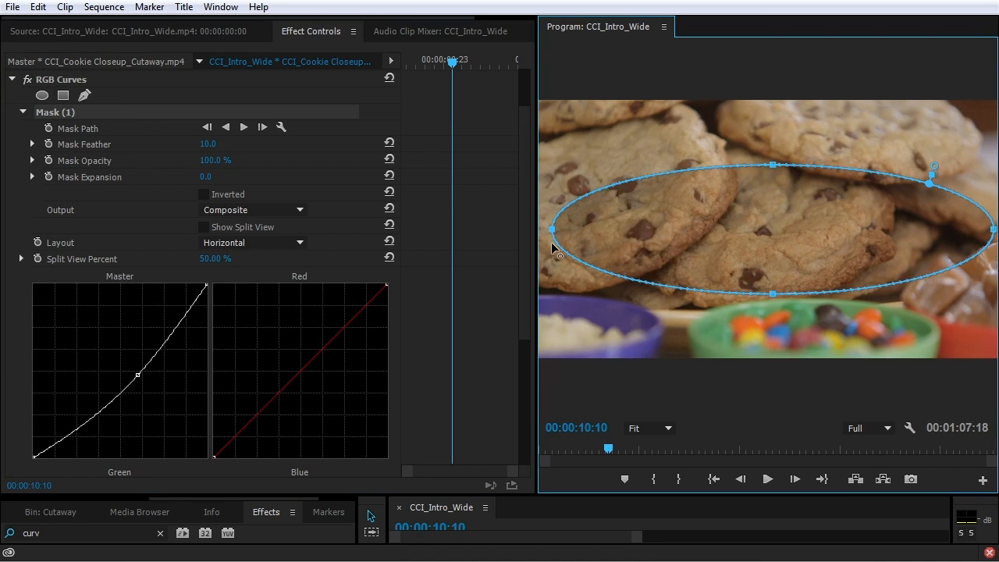
{"action": "left_click_drag", "start_coordinate": [772, 164], "coordinate": [771, 110]}
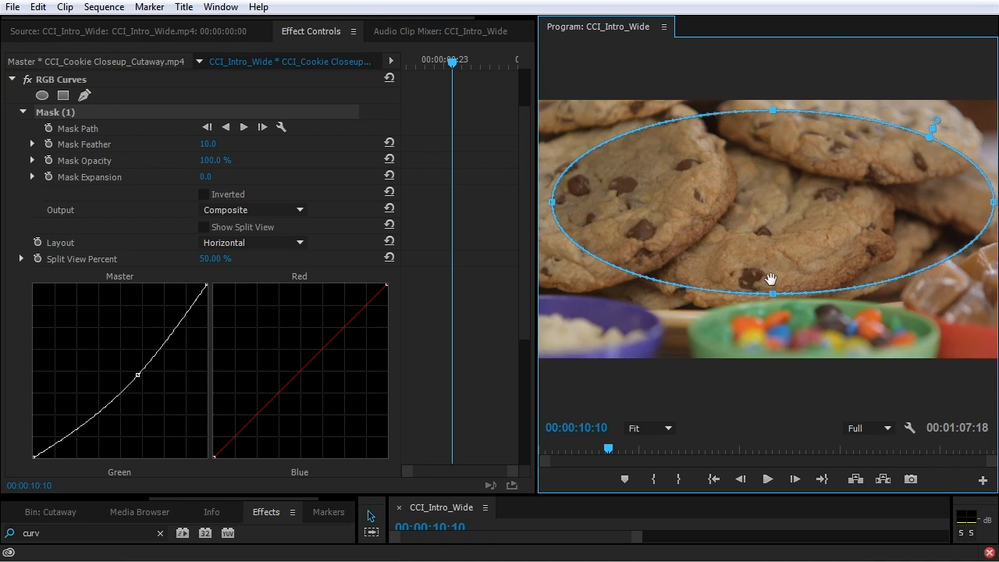
{"action": "left_click_drag", "start_coordinate": [773, 294], "coordinate": [772, 346]}
{"action": "left_click_drag", "start_coordinate": [921, 324], "coordinate": [962, 339]}
{"action": "left_click_drag", "start_coordinate": [631, 324], "coordinate": [576, 340]}
{"action": "left_click_drag", "start_coordinate": [608, 145], "coordinate": [578, 119]}
{"action": "left_click_drag", "start_coordinate": [905, 133], "coordinate": [953, 115]}
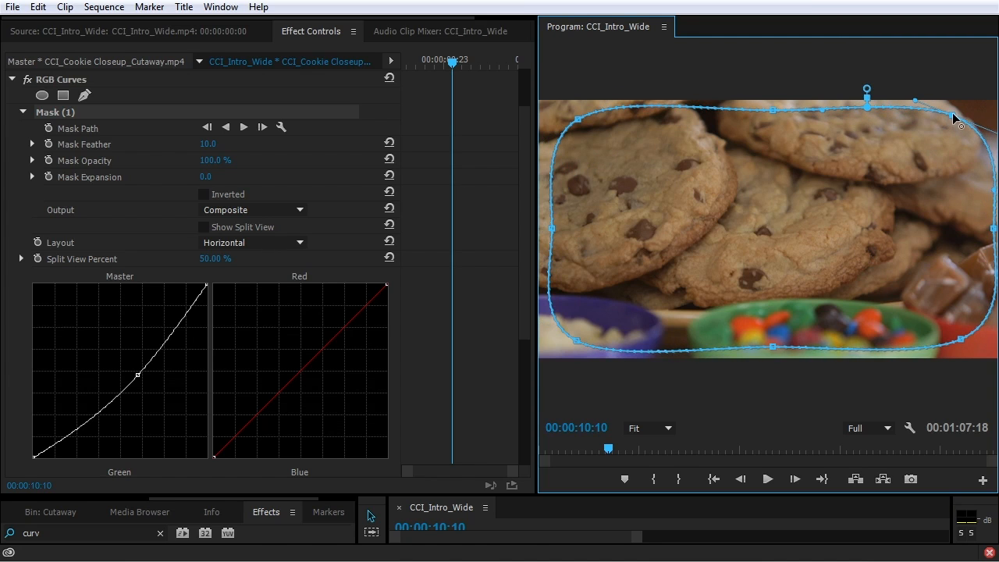
Invert the mask and set Mask Feather 203.0 and Mask Expansion 15.0 to form the vignette
{"action": "left_click", "coordinate": [206, 194]}
{"action": "left_click_drag", "start_coordinate": [207, 144], "coordinate": [349, 143]}
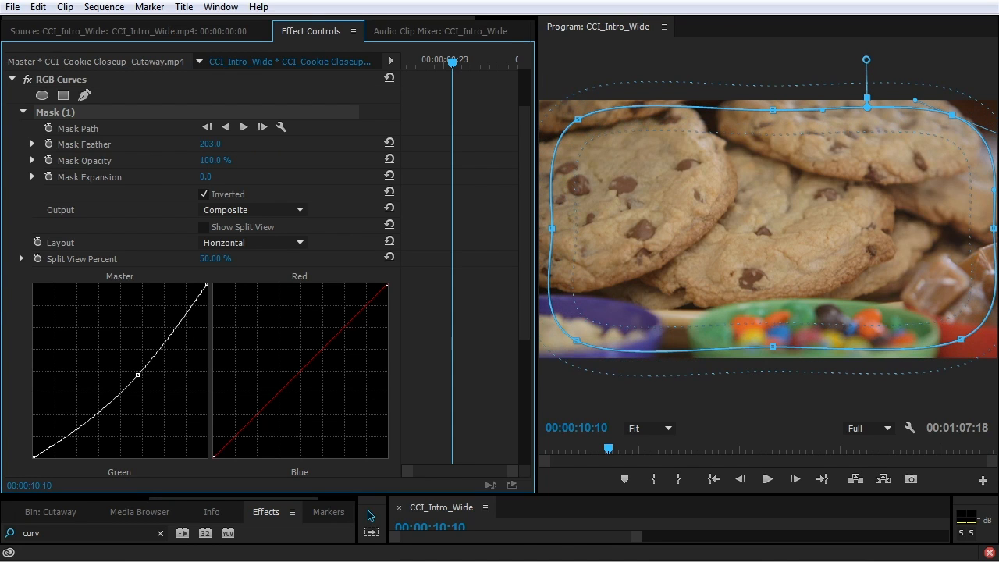
{"action": "left_click_drag", "start_coordinate": [207, 177], "coordinate": [218, 176]}
{"action": "left_click_drag", "start_coordinate": [138, 374], "coordinate": [138, 389]}
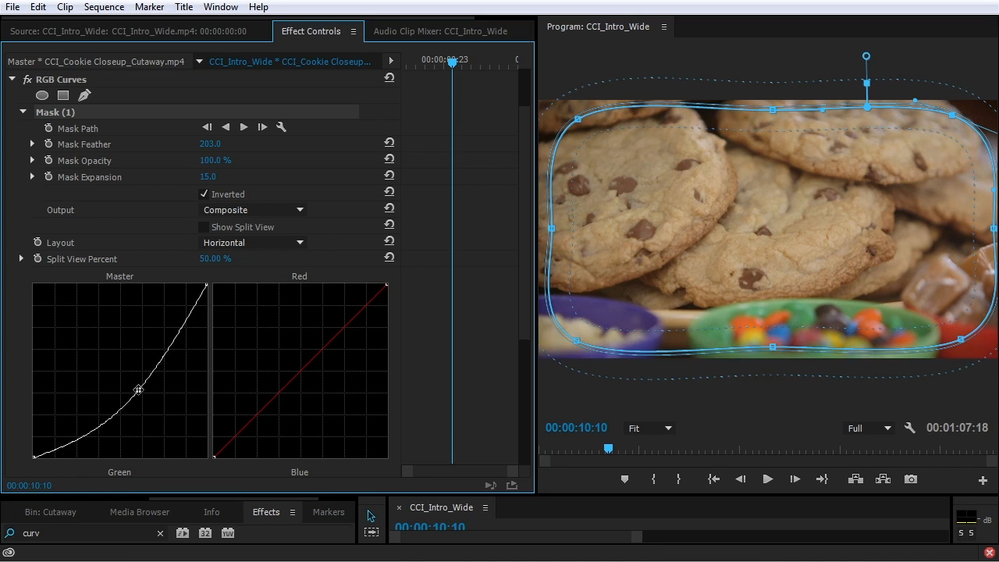
{"action": "left_click", "coordinate": [416, 343]}
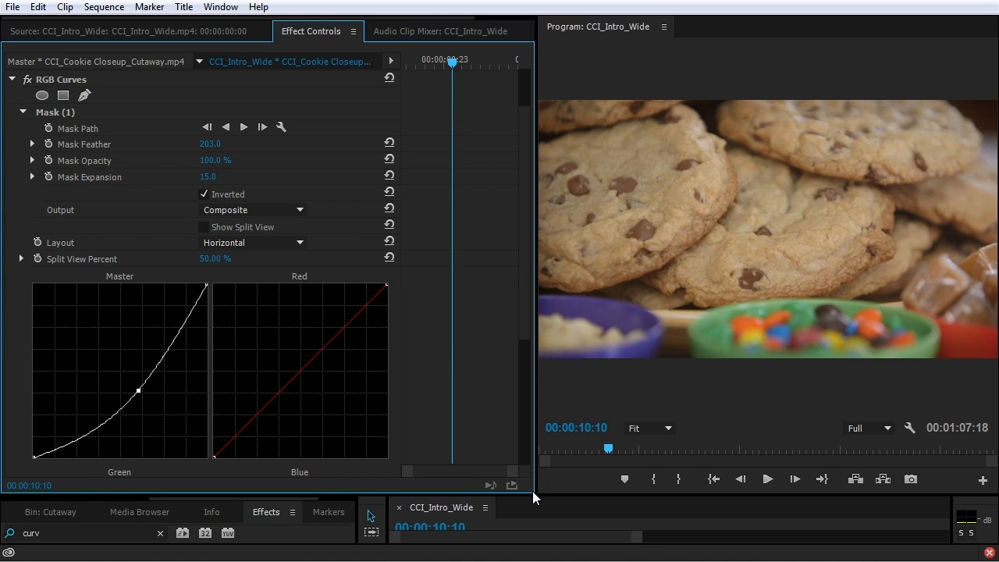
Create a new Adjustment Layer and stretch it on V3 across the whole CCI_Intro_Wide sequence
{"action": "left_click_drag", "start_coordinate": [536, 495], "coordinate": [486, 336]}
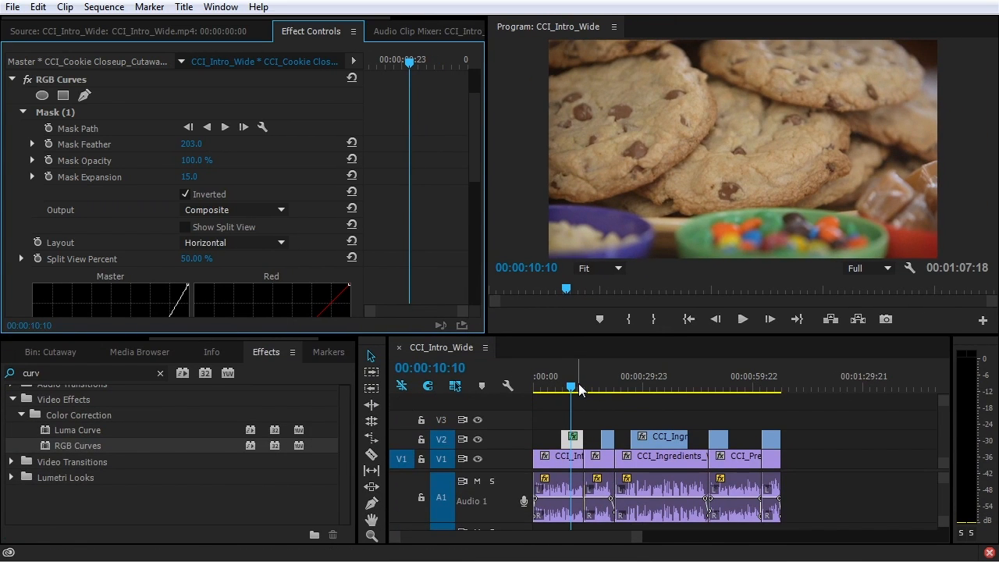
{"action": "left_click_drag", "start_coordinate": [581, 390], "coordinate": [591, 392]}
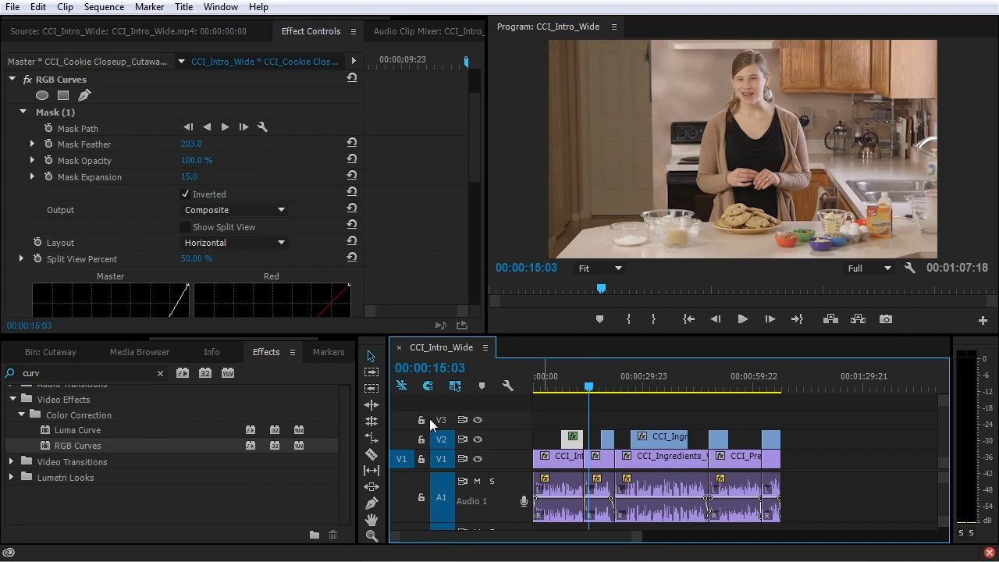
{"action": "left_click", "coordinate": [82, 339]}
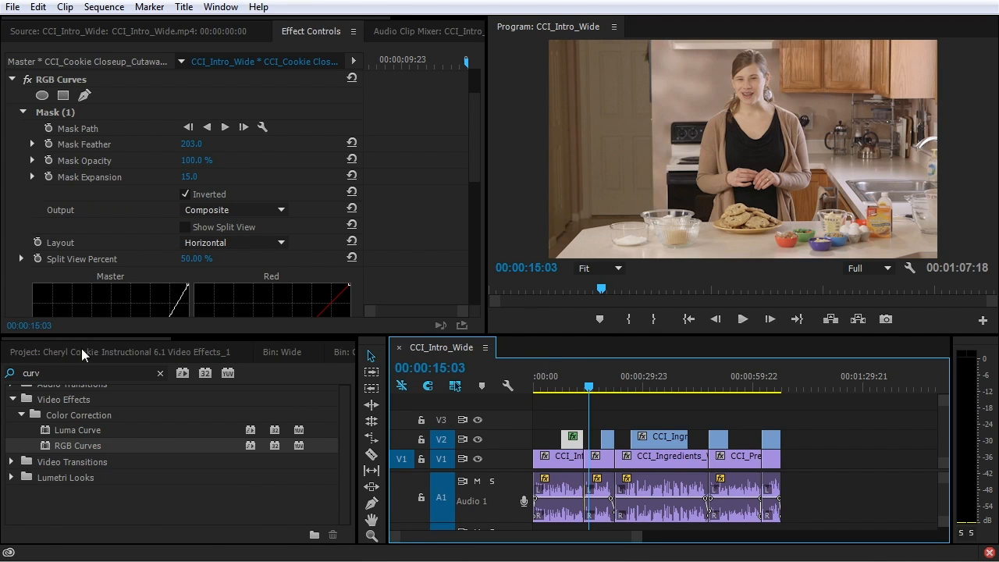
{"action": "left_click", "coordinate": [81, 350]}
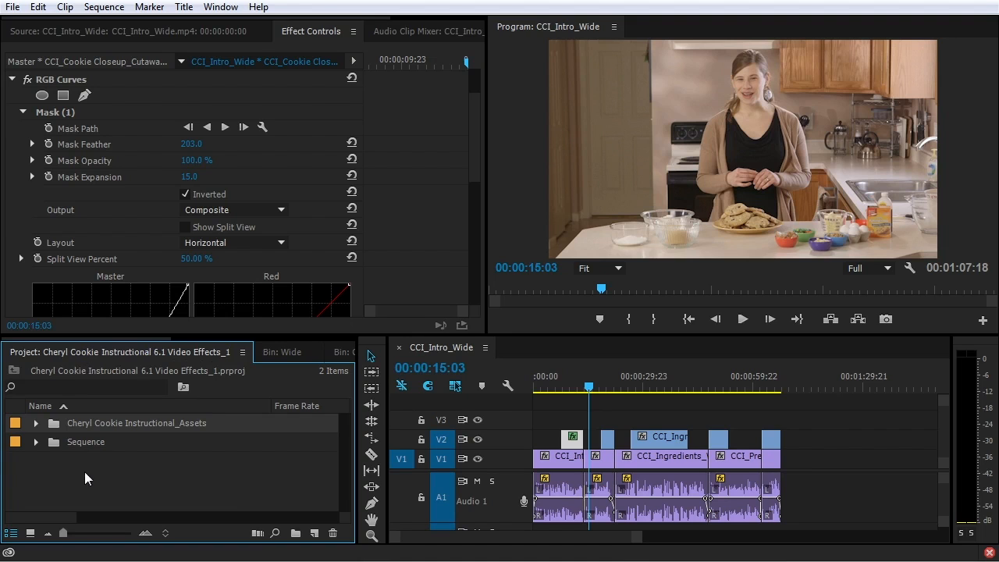
{"action": "left_click", "coordinate": [315, 534]}
{"action": "left_click", "coordinate": [355, 382]}
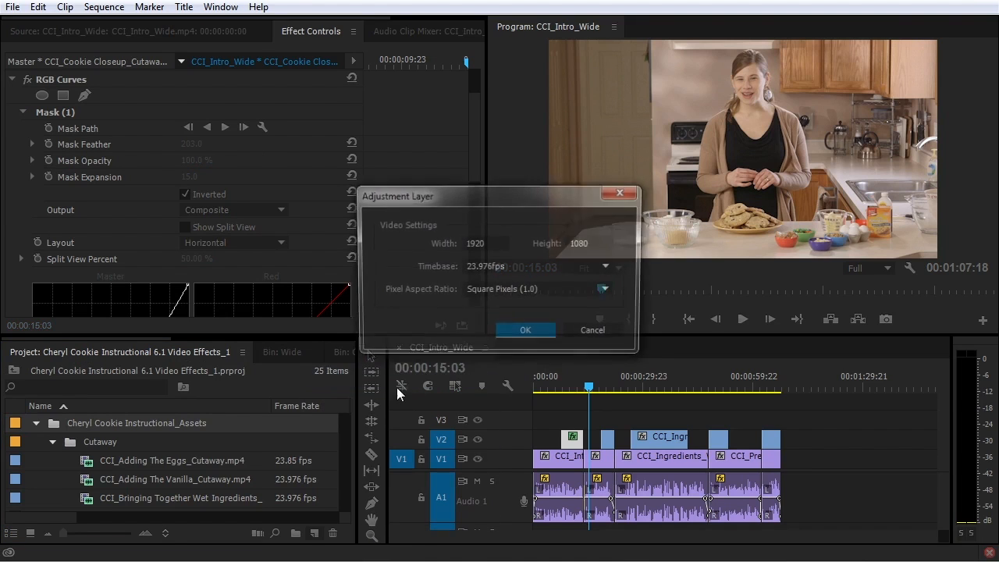
{"action": "left_click", "coordinate": [519, 333]}
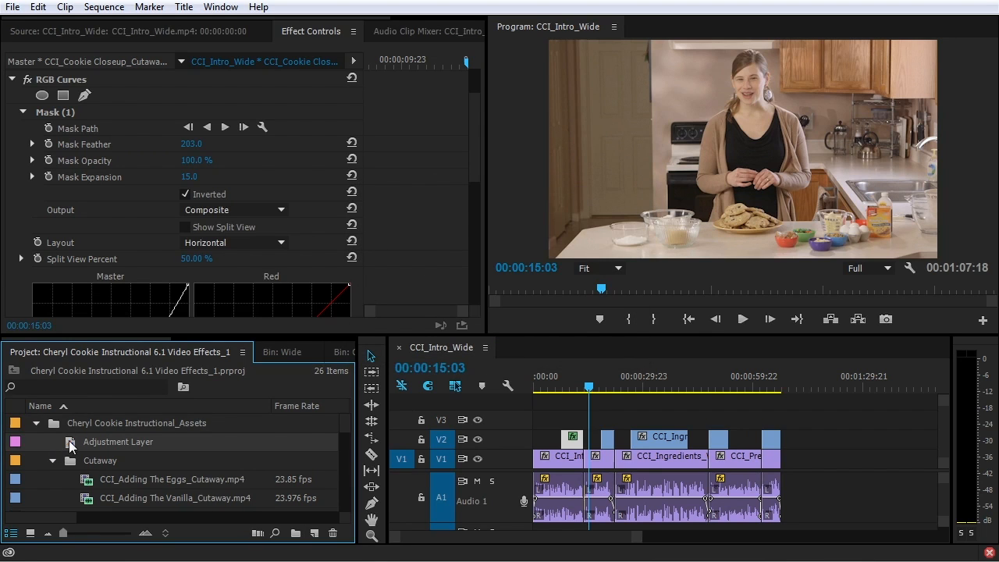
{"action": "left_click_drag", "start_coordinate": [70, 445], "coordinate": [780, 428]}
{"action": "left_click_drag", "start_coordinate": [562, 417], "coordinate": [506, 423]}
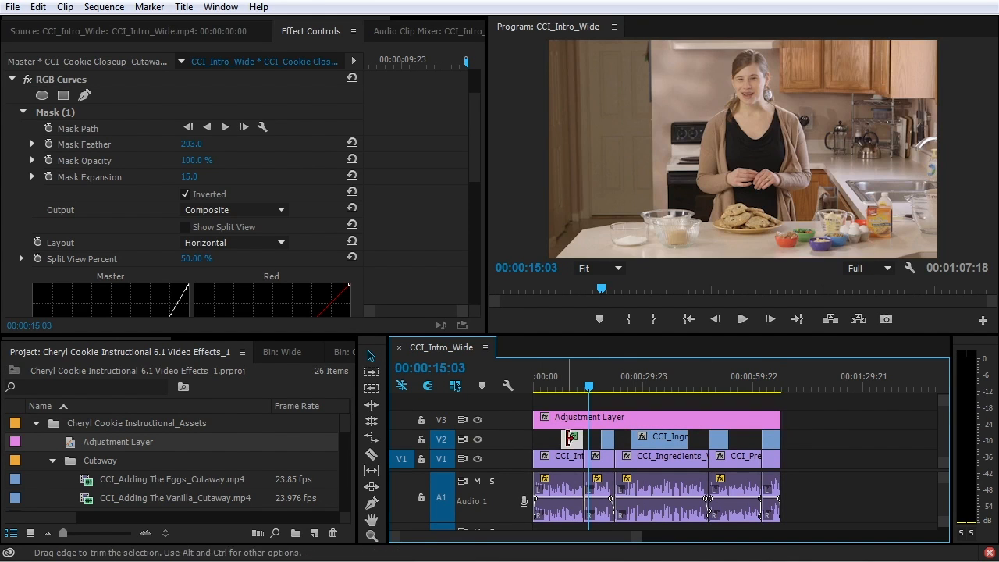
Cut the masked RGB Curves off the cookie cutaway and paste it onto the Adjustment Layer
{"action": "left_click", "coordinate": [572, 390]}
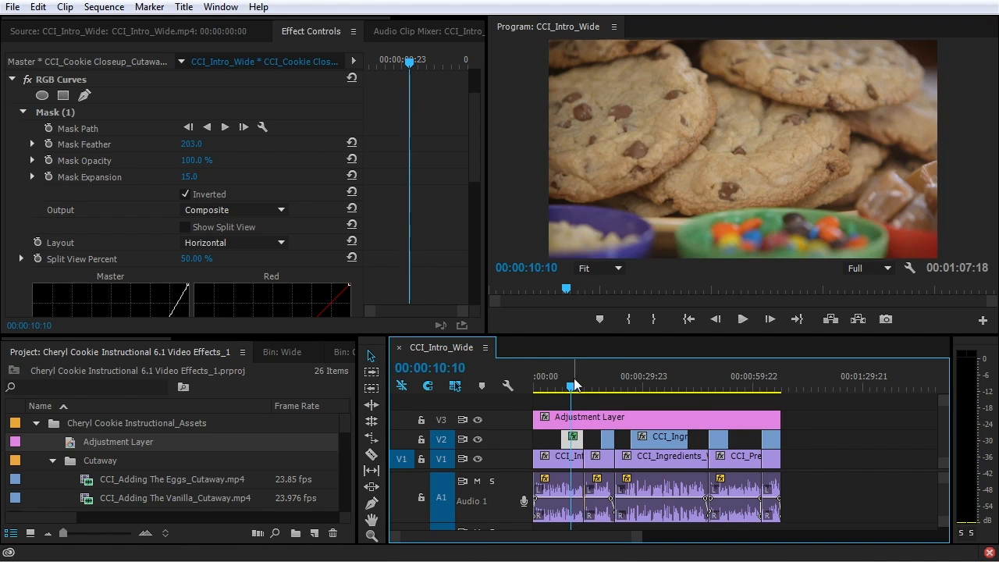
{"action": "left_click", "coordinate": [65, 82]}
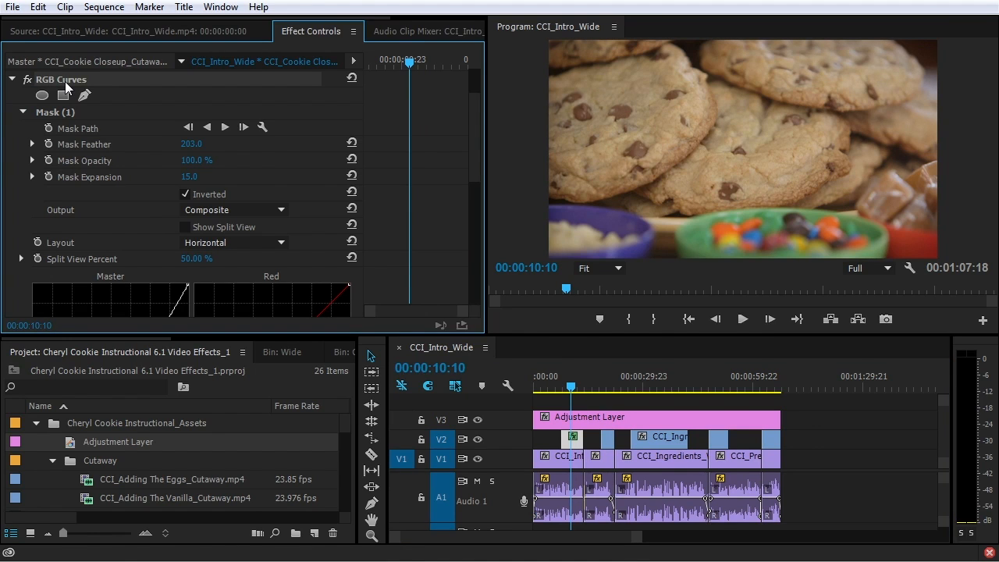
{"action": "key", "text": "Delete"}
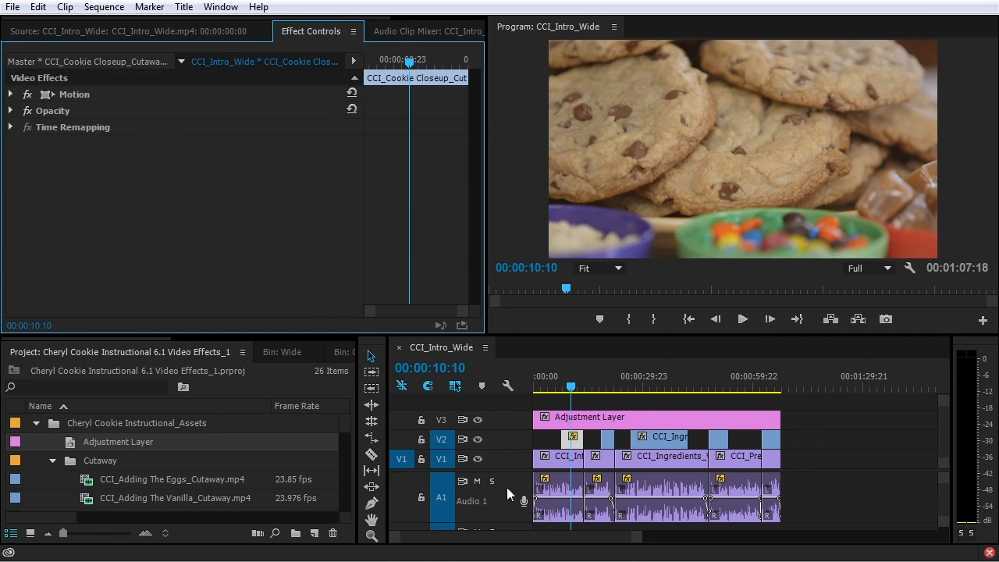
{"action": "left_click", "coordinate": [613, 423]}
{"action": "key", "text": "ctrl+z"}
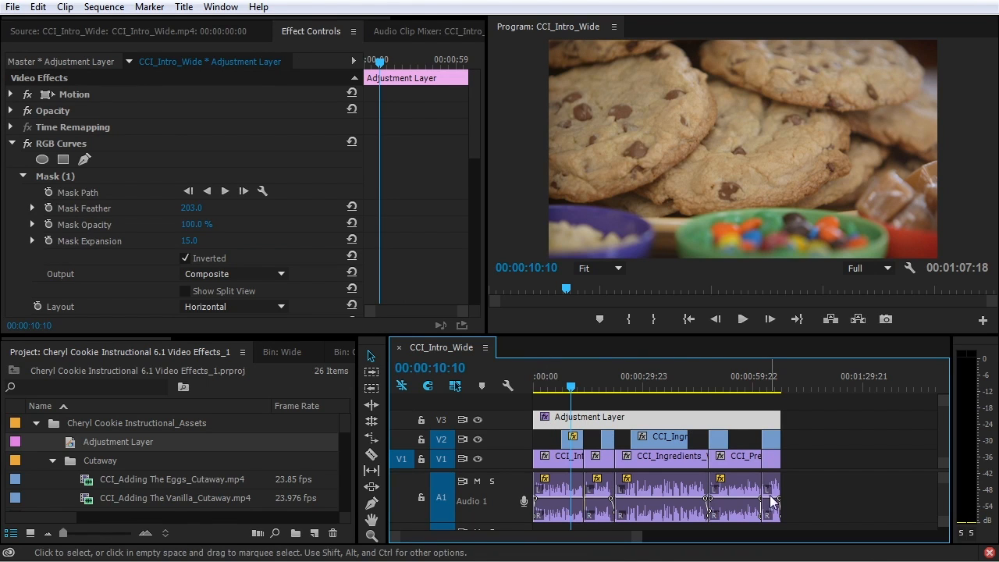
{"action": "left_click_drag", "start_coordinate": [555, 384], "coordinate": [547, 385]}
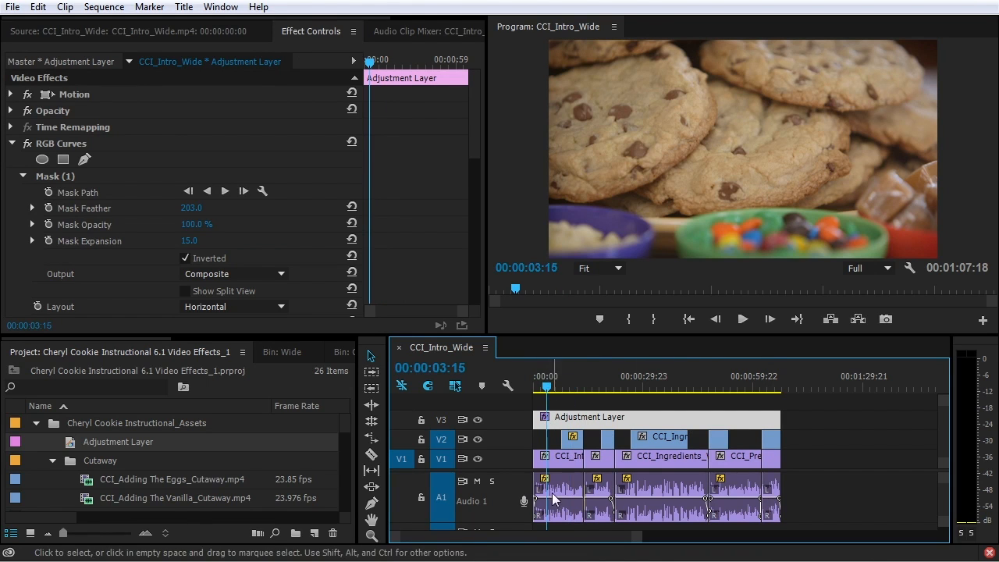
{"action": "left_click", "coordinate": [664, 382]}
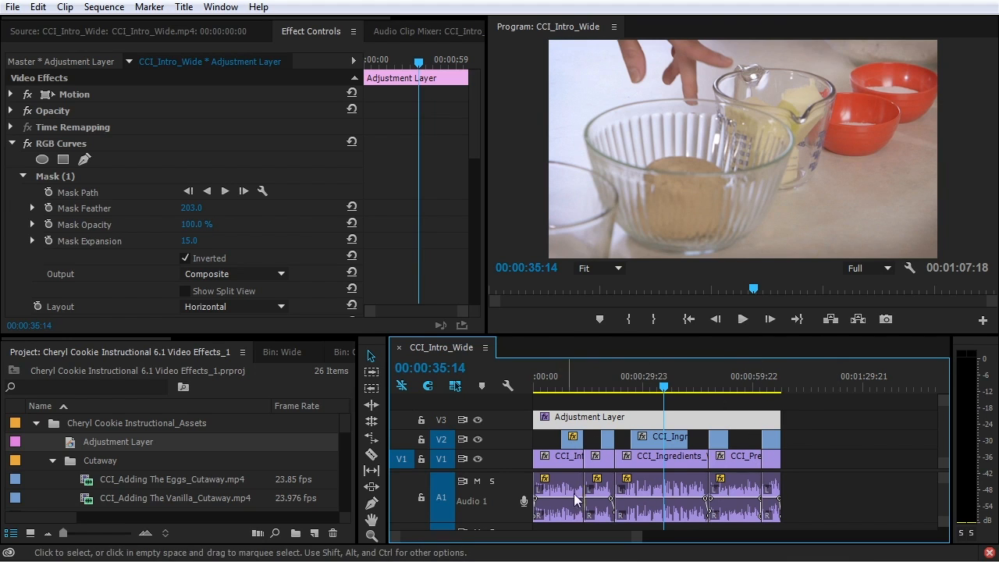
{"action": "left_click_drag", "start_coordinate": [667, 436], "coordinate": [667, 402]}
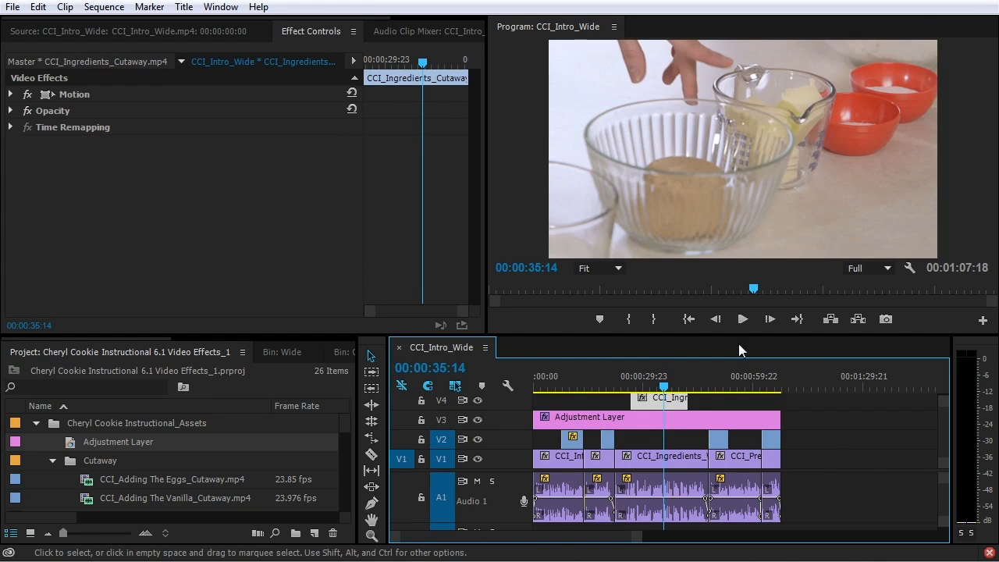
{"action": "left_click_drag", "start_coordinate": [677, 402], "coordinate": [680, 442]}
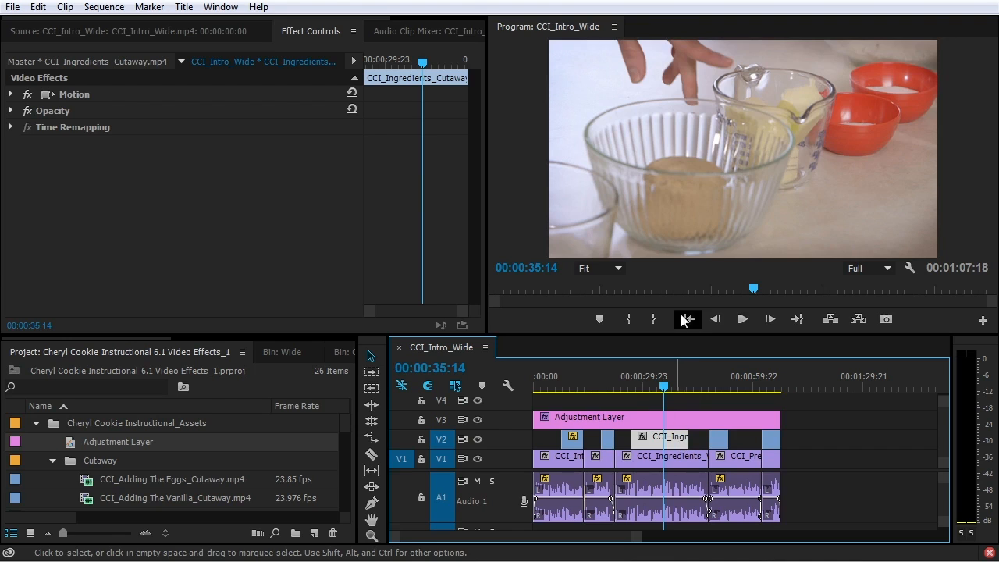
{"action": "left_click", "coordinate": [636, 417]}
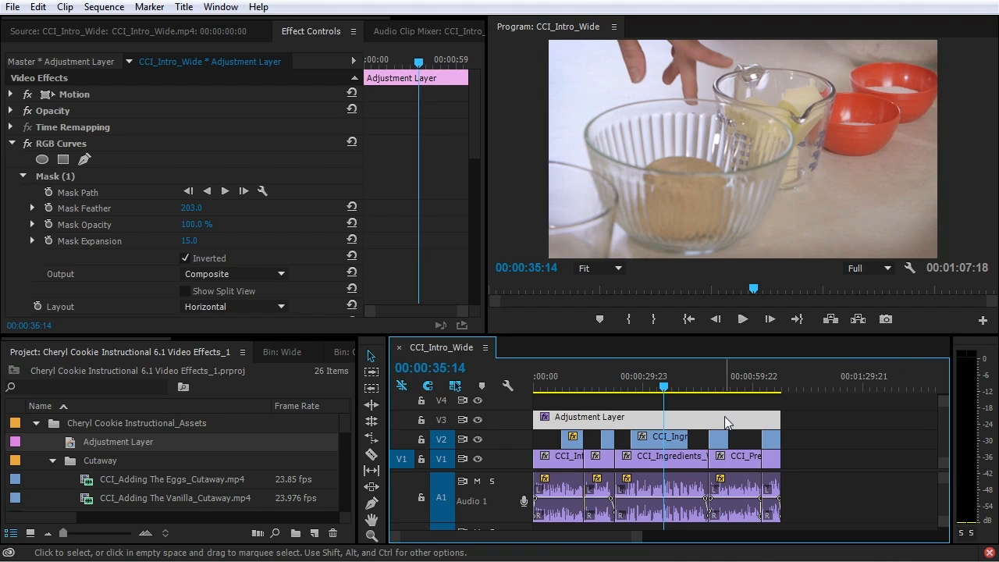
Delete the Adjustment Layer from V3, clear the 'curv' Effects search and expand Video Transitions
{"action": "key", "text": "Delete"}
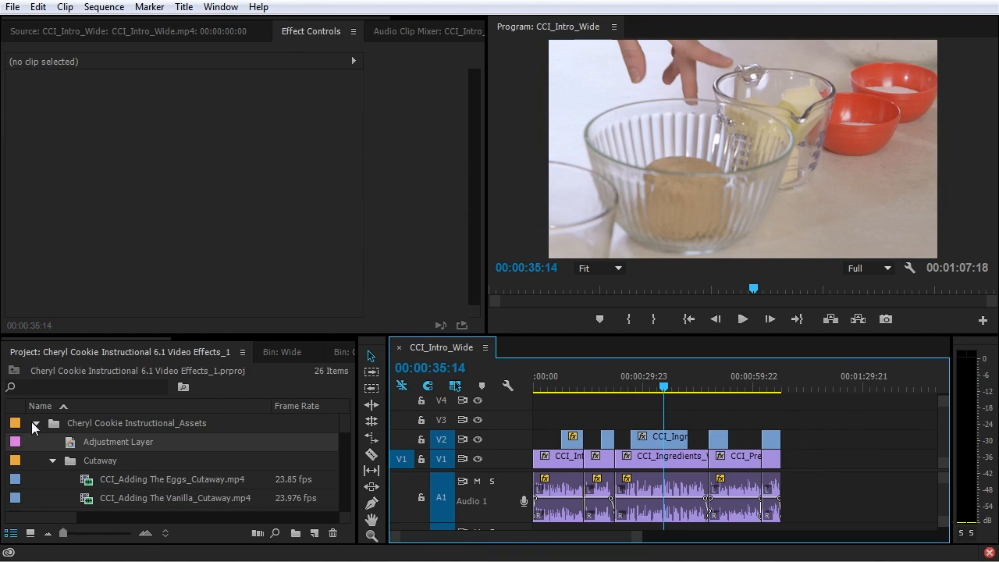
{"action": "left_click", "coordinate": [35, 423]}
{"action": "scroll", "coordinate": [317, 337], "scroll_direction": "down", "scroll_amount": 3}
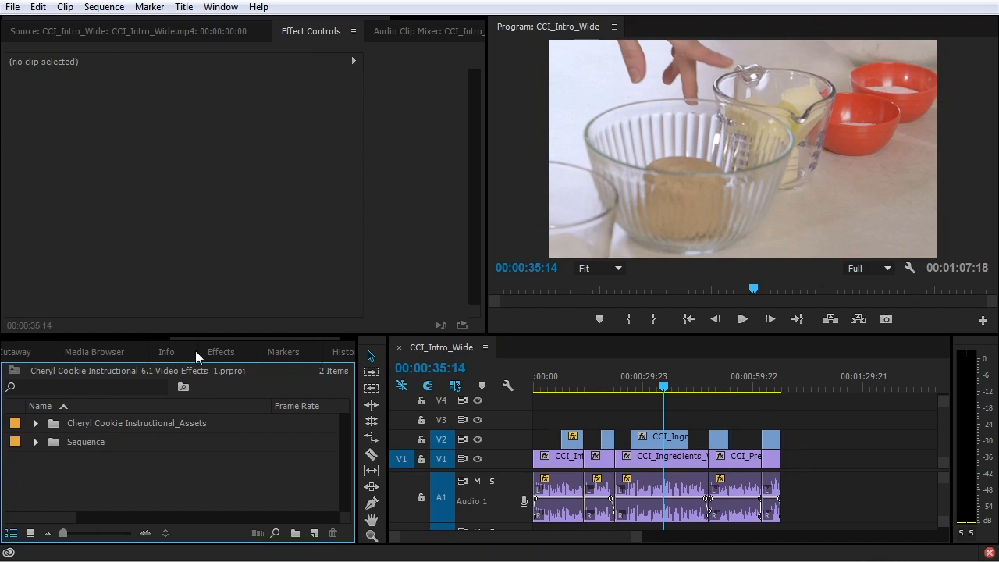
{"action": "left_click", "coordinate": [219, 351]}
{"action": "scroll", "coordinate": [35, 412], "scroll_direction": "up", "scroll_amount": 2}
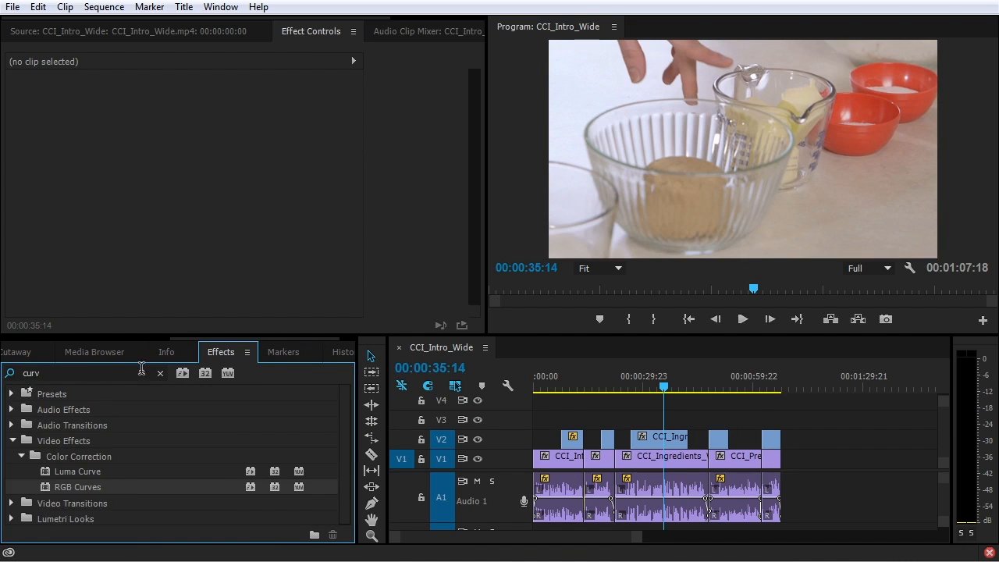
{"action": "left_click", "coordinate": [160, 373]}
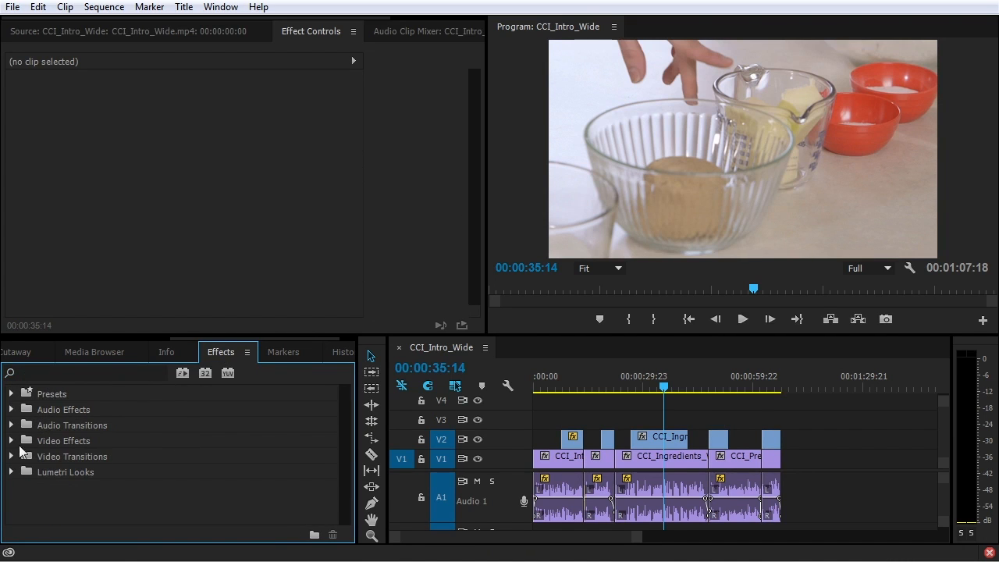
{"action": "left_click", "coordinate": [12, 457]}
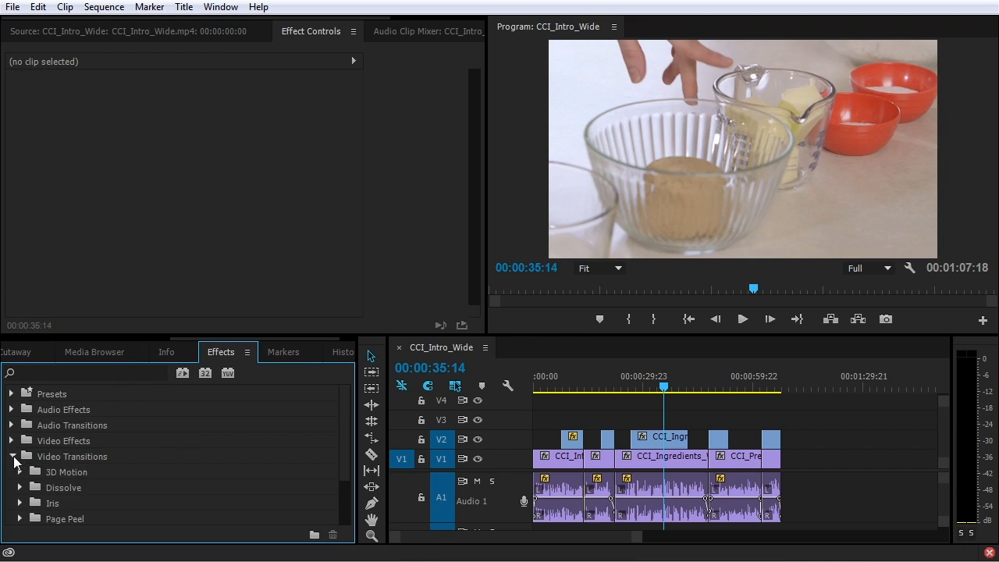
{"action": "scroll", "coordinate": [65, 473], "scroll_direction": "down", "scroll_amount": 2}
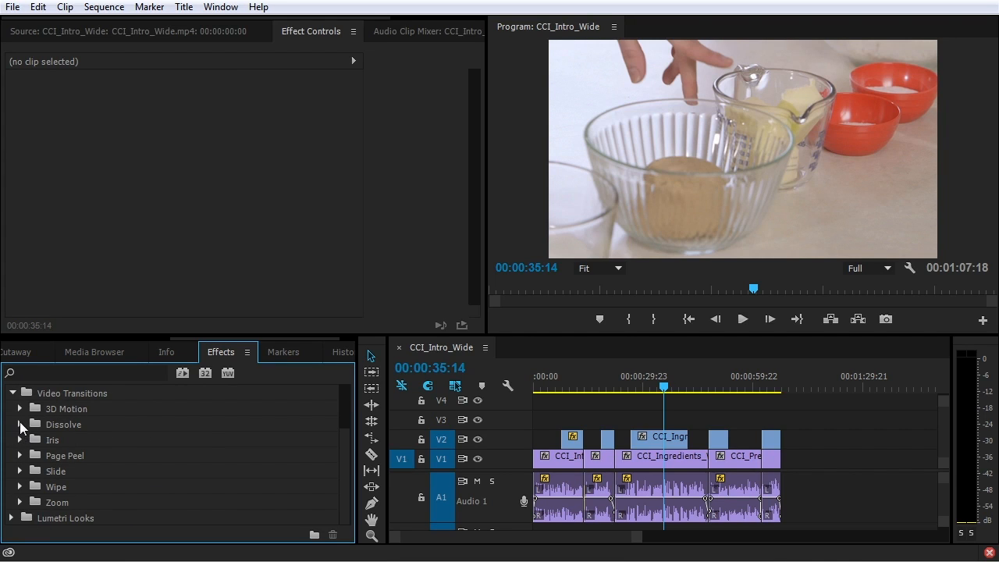
Expand Dissolve, select Cross Dissolve and hide track V2's output
{"action": "left_click", "coordinate": [19, 423]}
{"action": "left_click", "coordinate": [66, 456]}
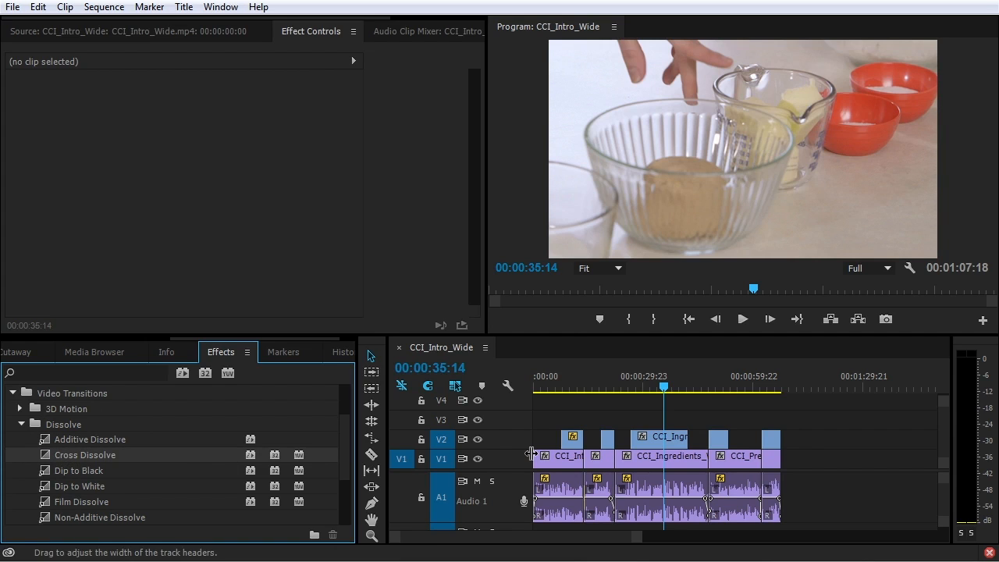
{"action": "left_click", "coordinate": [479, 439]}
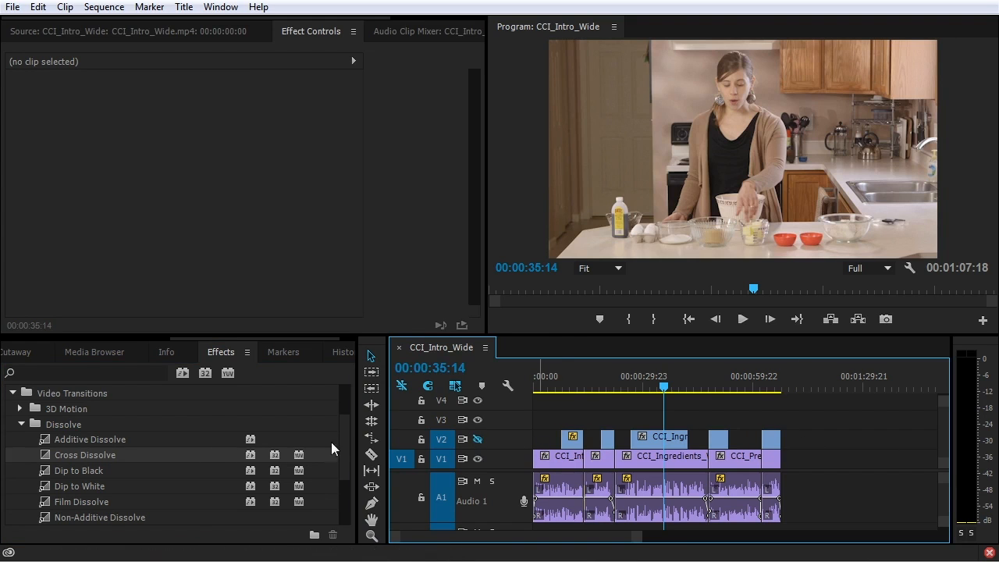
Drag a Cross Dissolve onto the V1 cut and play it back zoomed in
{"action": "left_click_drag", "start_coordinate": [45, 455], "coordinate": [583, 457]}
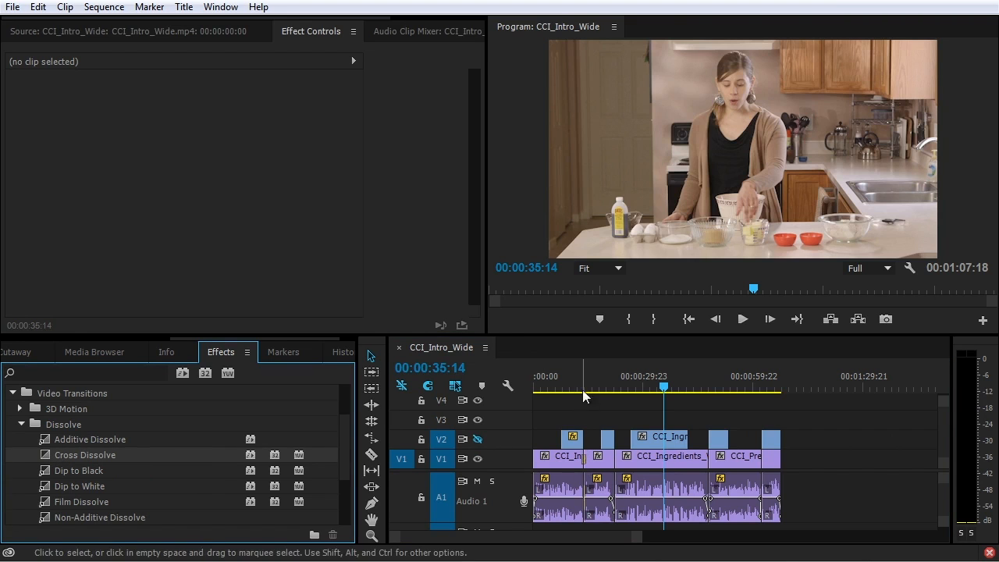
{"action": "left_click", "coordinate": [583, 379]}
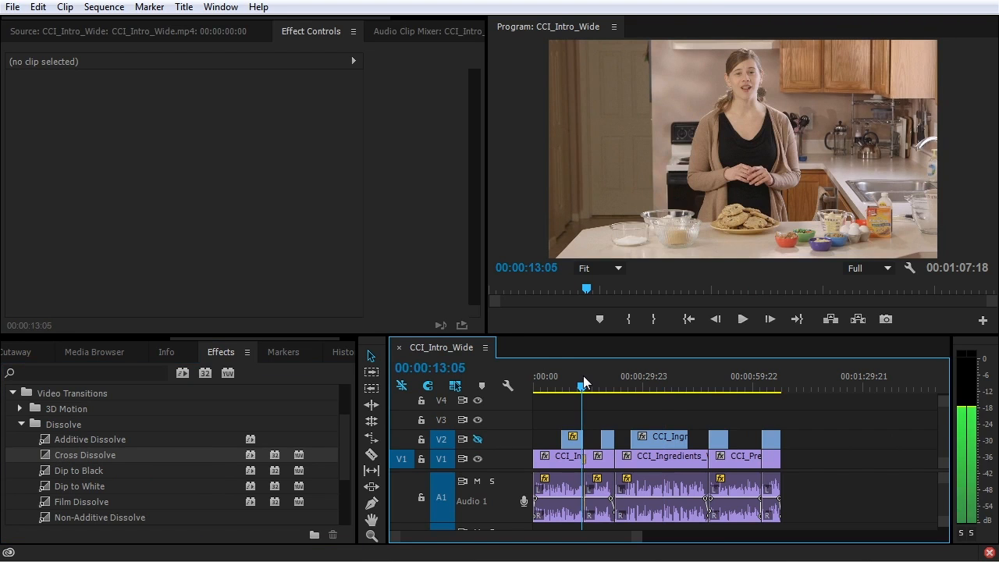
{"action": "key", "text": "equal"}
{"action": "key", "text": "equal"}
{"action": "key", "text": "equal"}
{"action": "key", "text": "equal"}
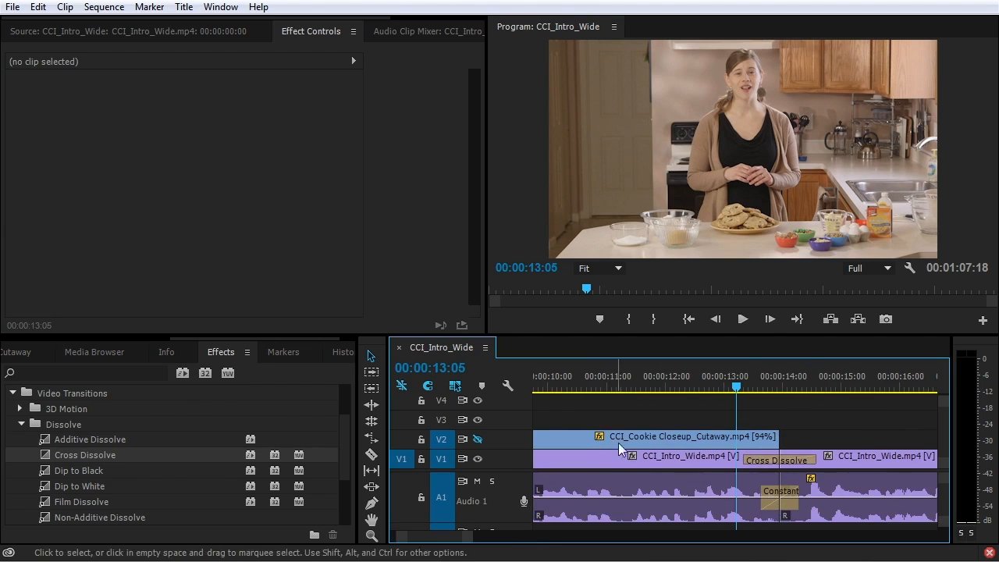
{"action": "key", "text": "space"}
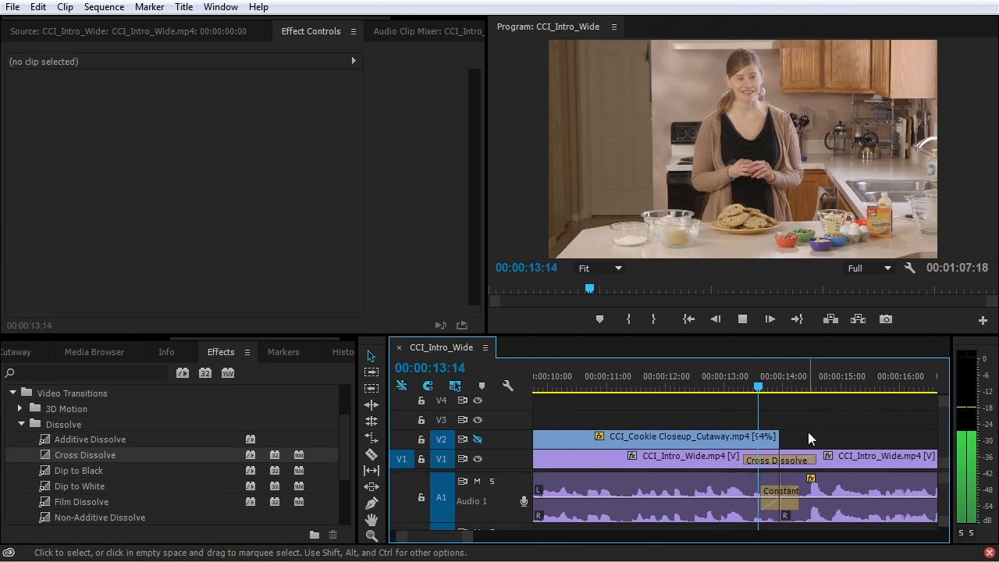
{"action": "key", "text": "space"}
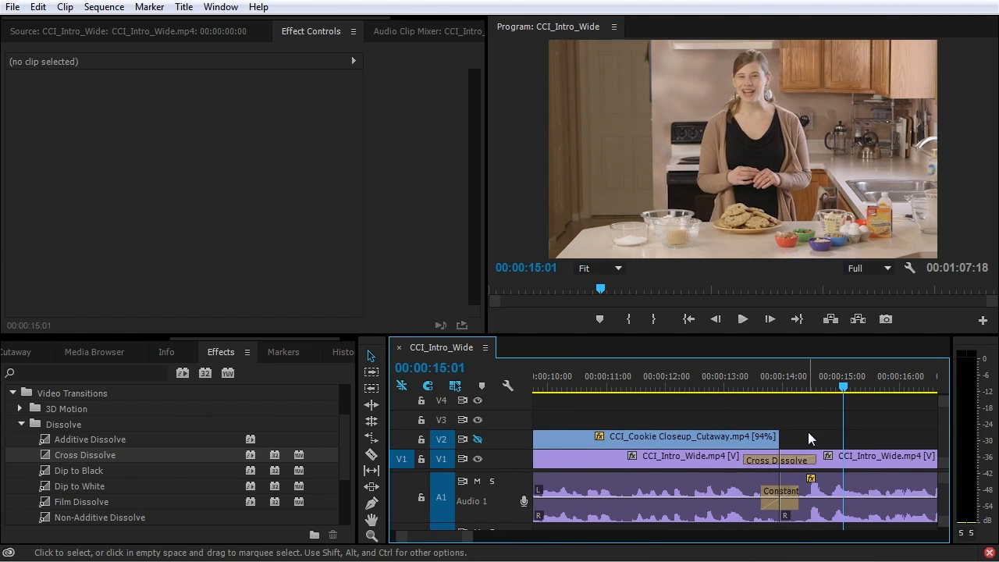
Add the default dissolve at the edit after the cookies cutaway on V2 with Ctrl+D
{"action": "left_click", "coordinate": [702, 461]}
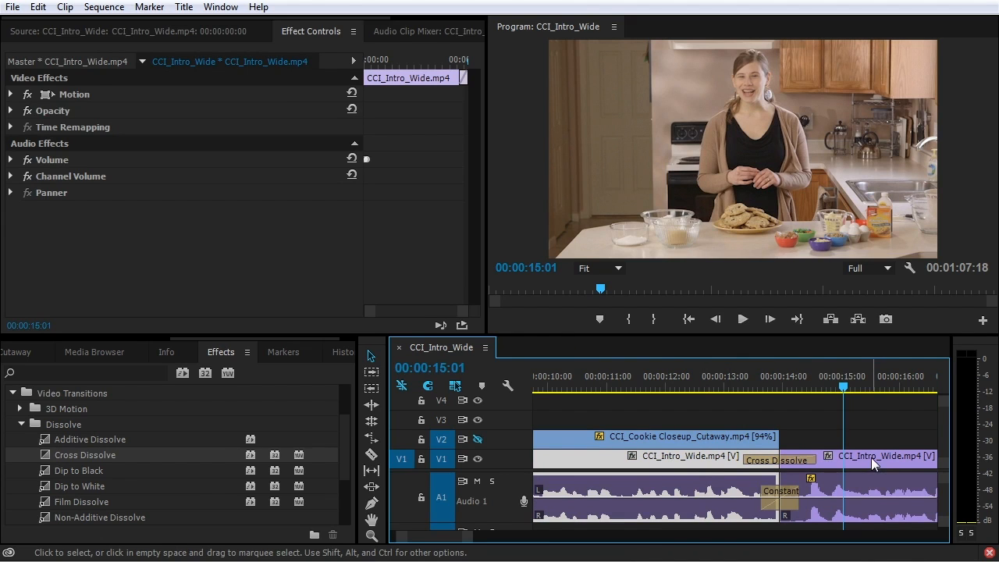
{"action": "left_click", "coordinate": [871, 458]}
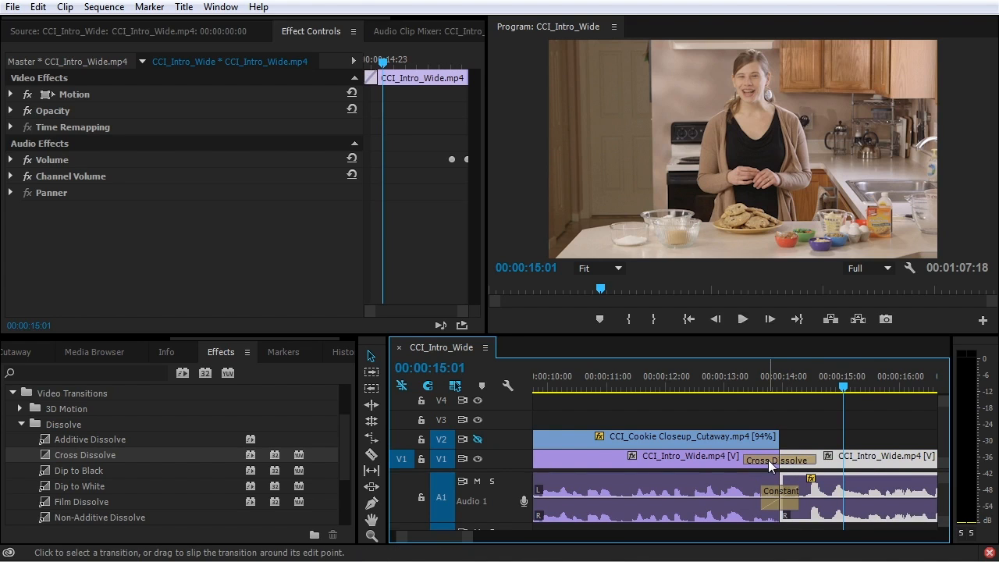
{"action": "mouse_move", "coordinate": [768, 460]}
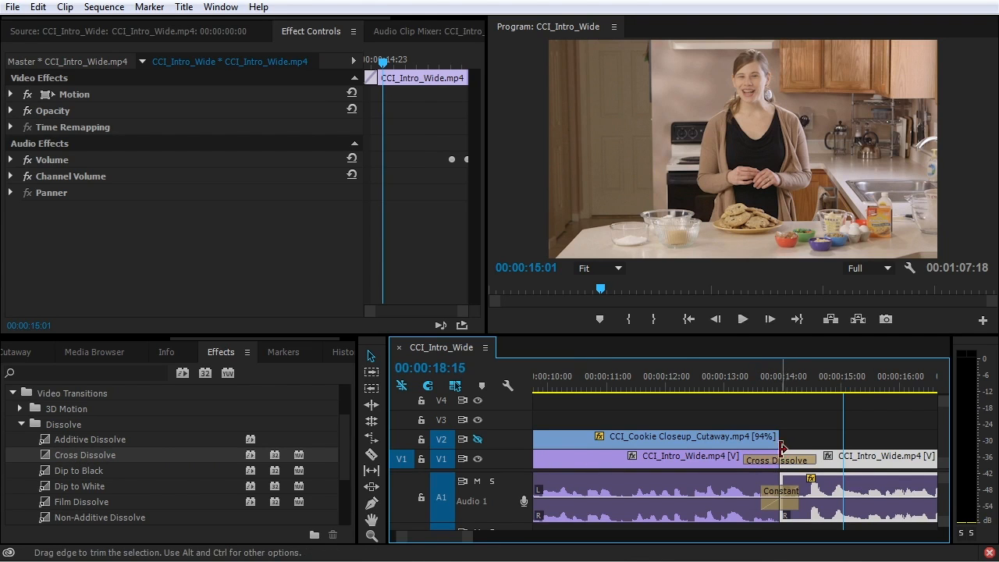
{"action": "key", "text": "Down"}
{"action": "key", "text": "Down"}
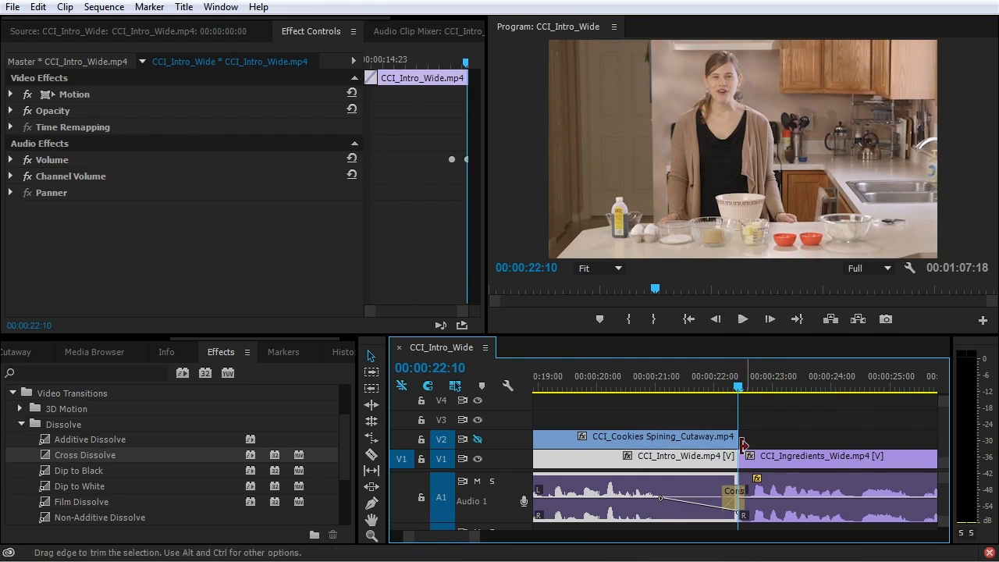
{"action": "left_click", "coordinate": [746, 442]}
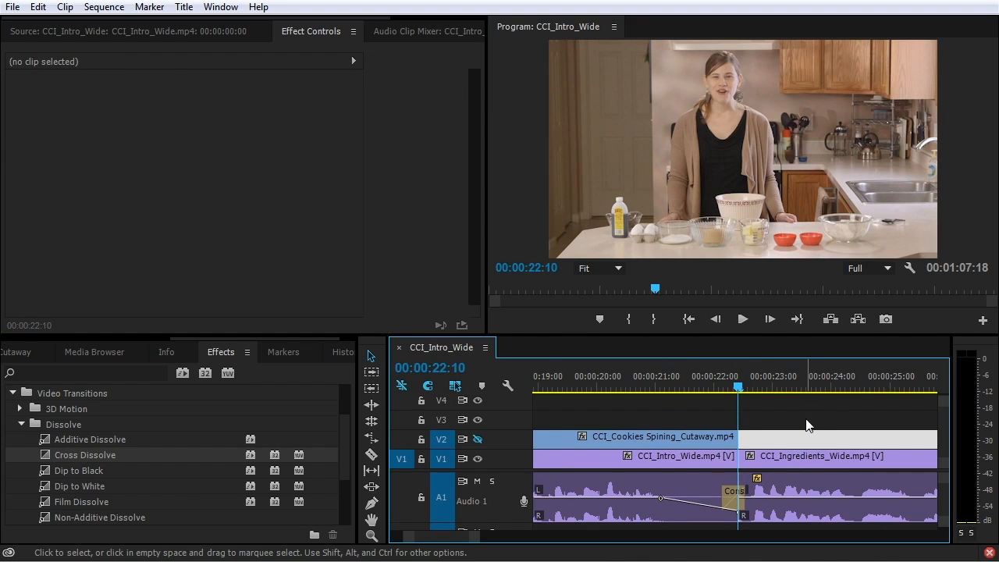
{"action": "key", "text": "ctrl+d"}
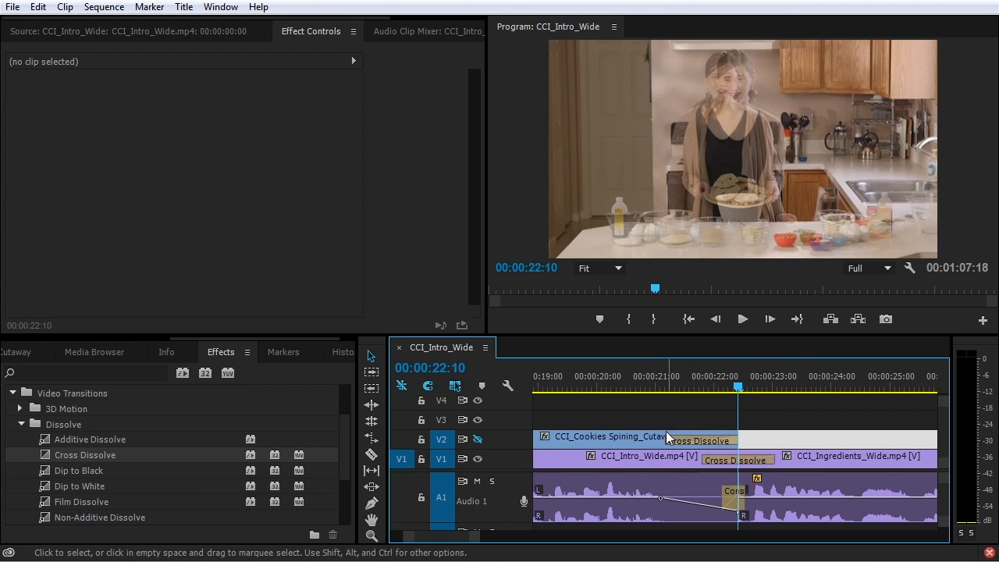
Undo those transitions and apply the default dissolve to the CCI_Intro_Wide–CCI_Ingredients_Wide edit
{"action": "left_click", "coordinate": [642, 439]}
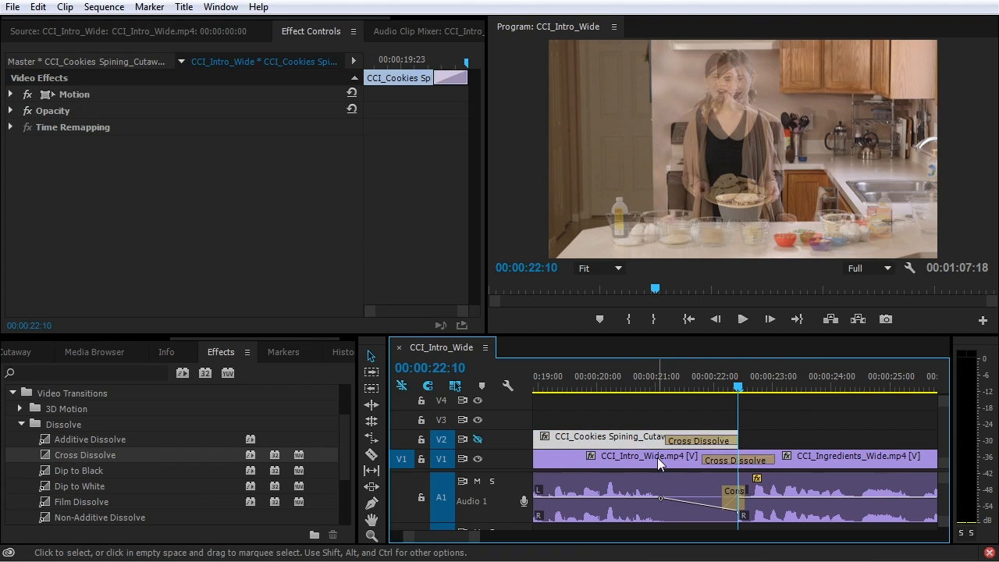
{"action": "left_click", "coordinate": [657, 457]}
{"action": "left_click", "coordinate": [858, 462]}
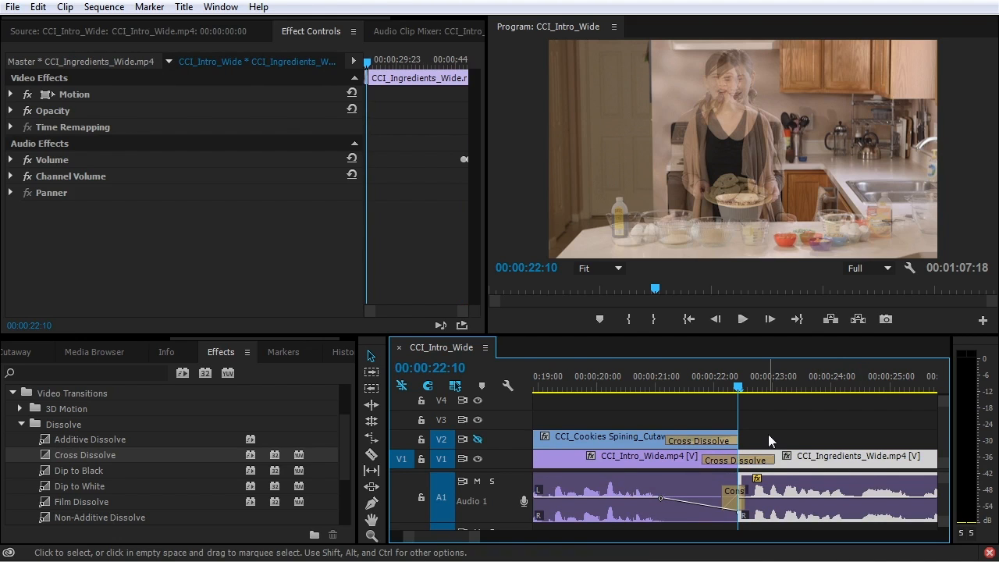
{"action": "key", "text": "ctrl+z"}
{"action": "left_click", "coordinate": [743, 462]}
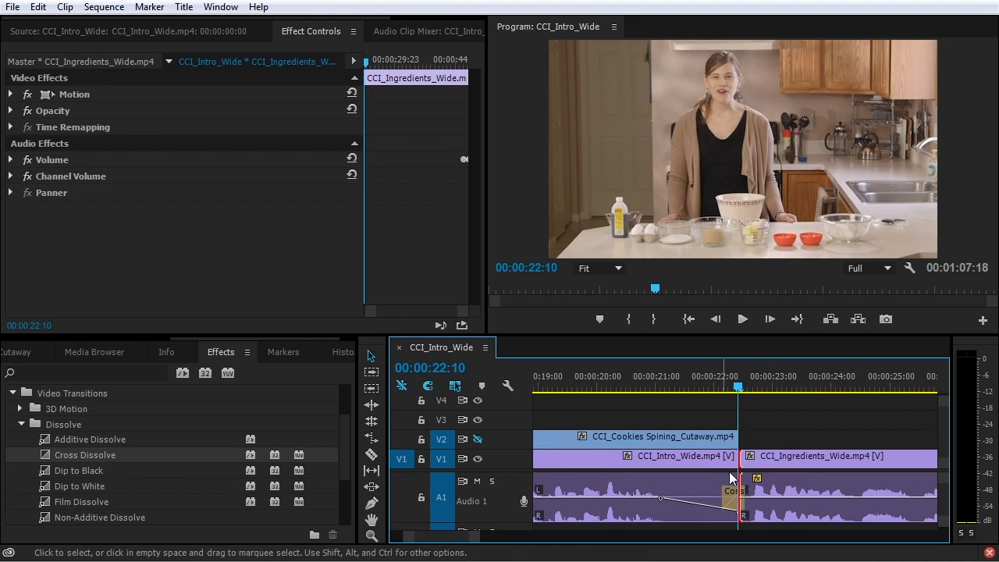
{"action": "key", "text": "ctrl+d"}
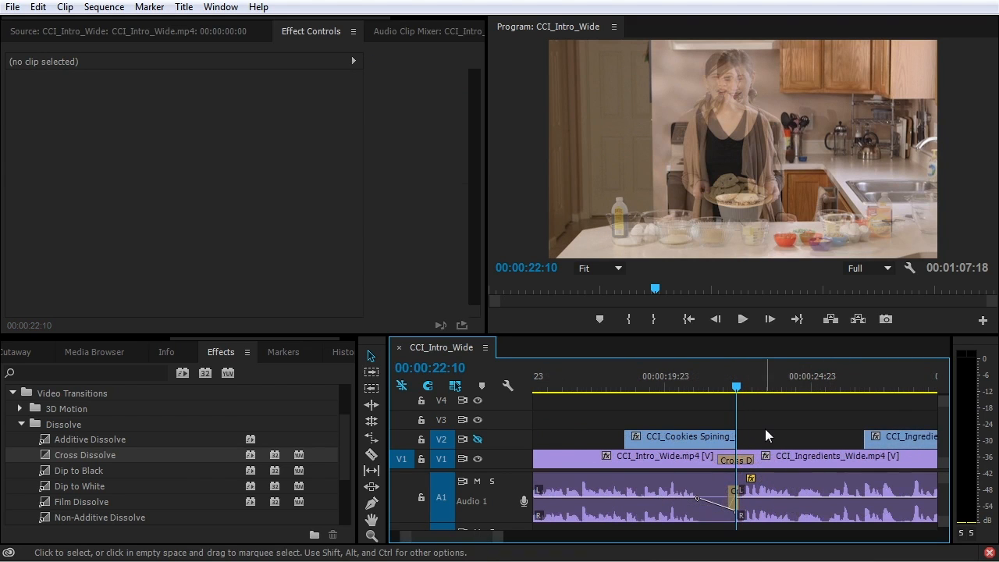
{"action": "key", "text": "Home"}
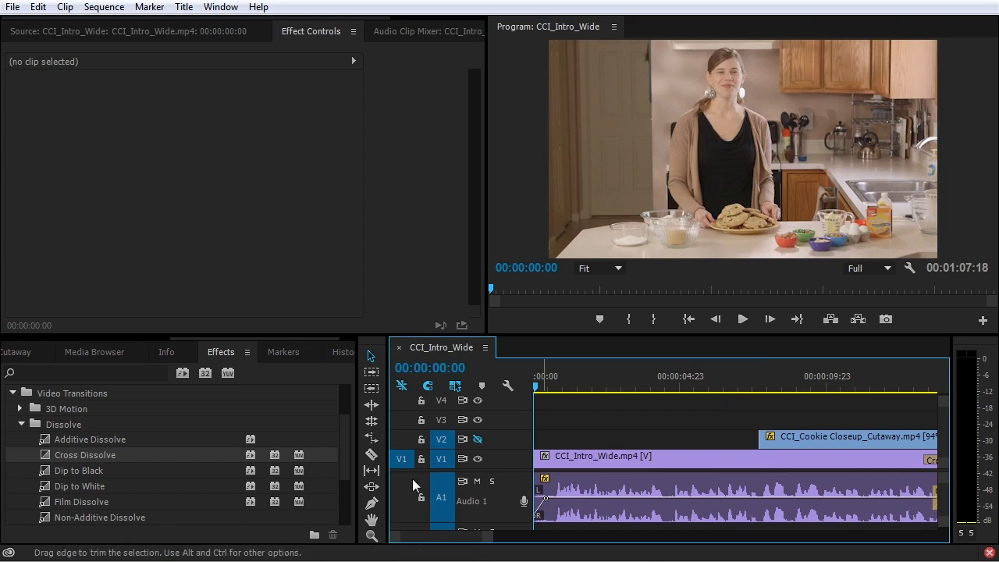
Add a Cross Dissolve fade-in at CCI_Intro_Wide's start and remove two earlier cut dissolves
{"action": "left_click_drag", "start_coordinate": [47, 458], "coordinate": [594, 456]}
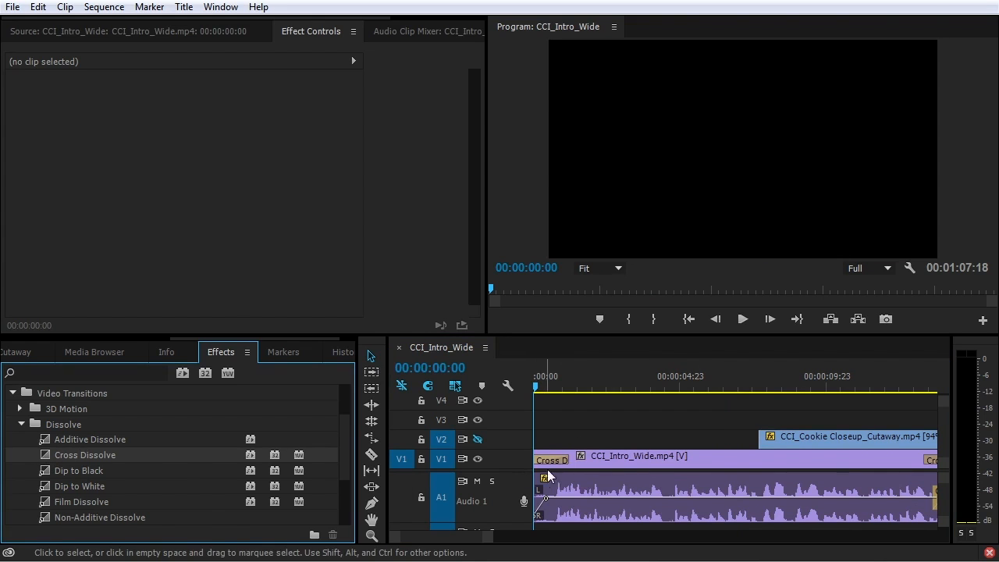
{"action": "key", "text": "space"}
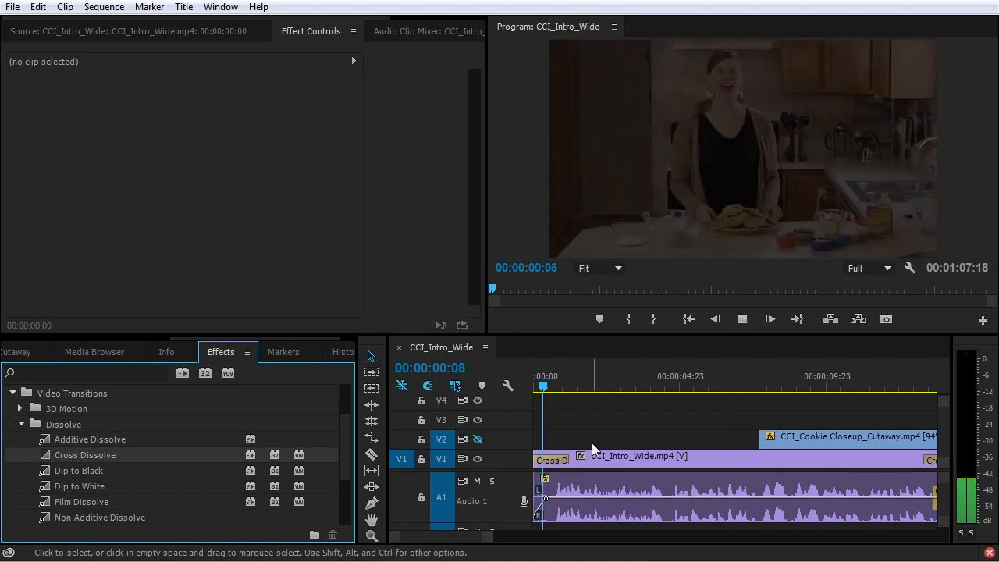
{"action": "key", "text": "space"}
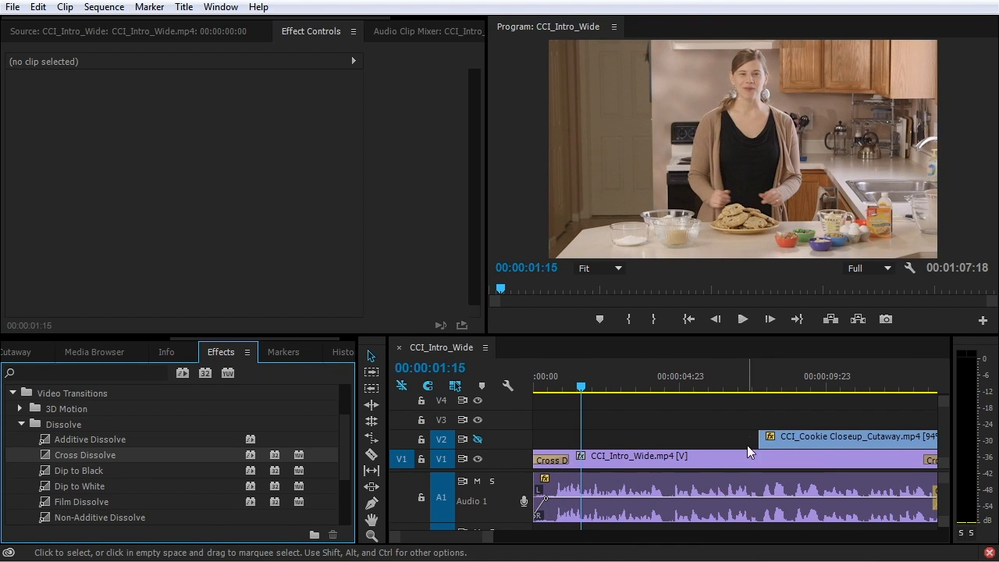
{"action": "key", "text": "minus"}
{"action": "key", "text": "minus"}
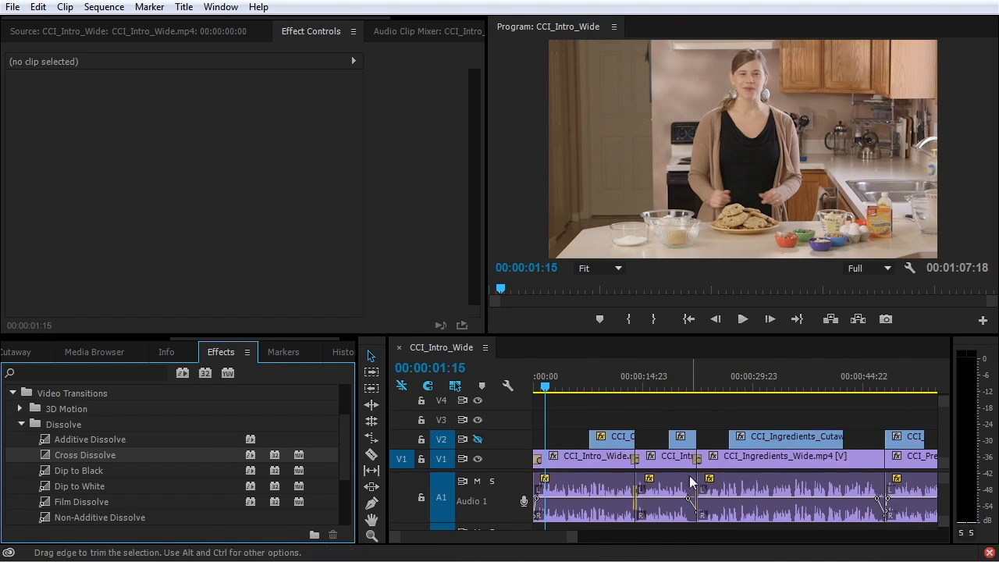
{"action": "left_click", "coordinate": [638, 461]}
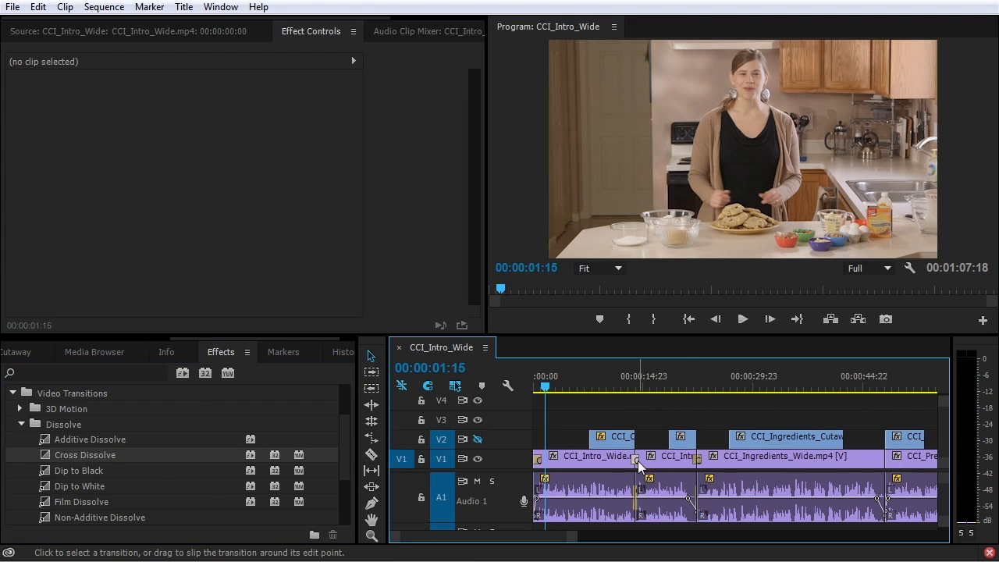
{"action": "key", "text": "Delete"}
{"action": "left_click", "coordinate": [698, 460]}
{"action": "key", "text": "Delete"}
Add a Cross Dissolve at the Cookie Closeup cutaway's head, re-enable V2 and preview it
{"action": "left_click", "coordinate": [588, 379]}
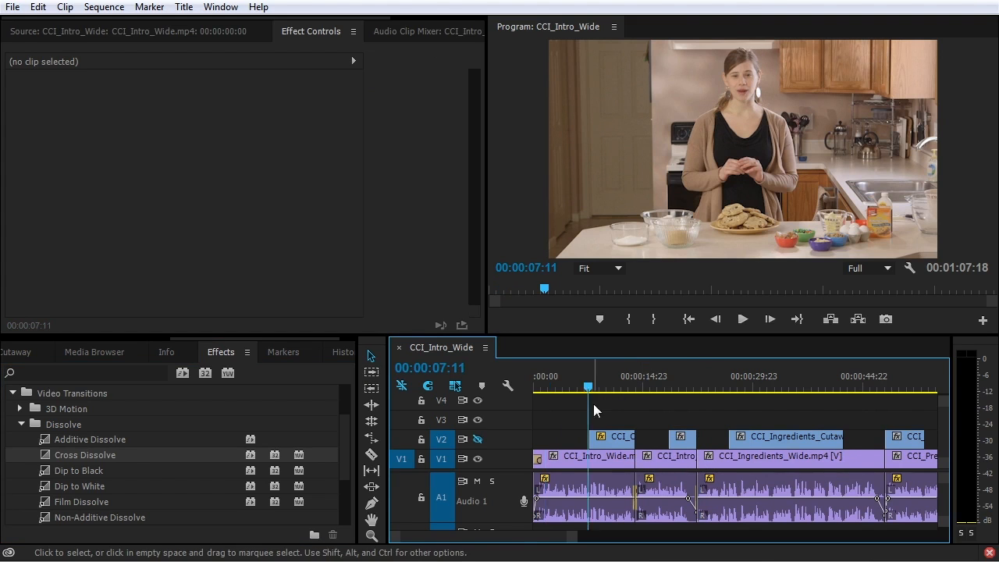
{"action": "key", "text": "equal"}
{"action": "key", "text": "equal"}
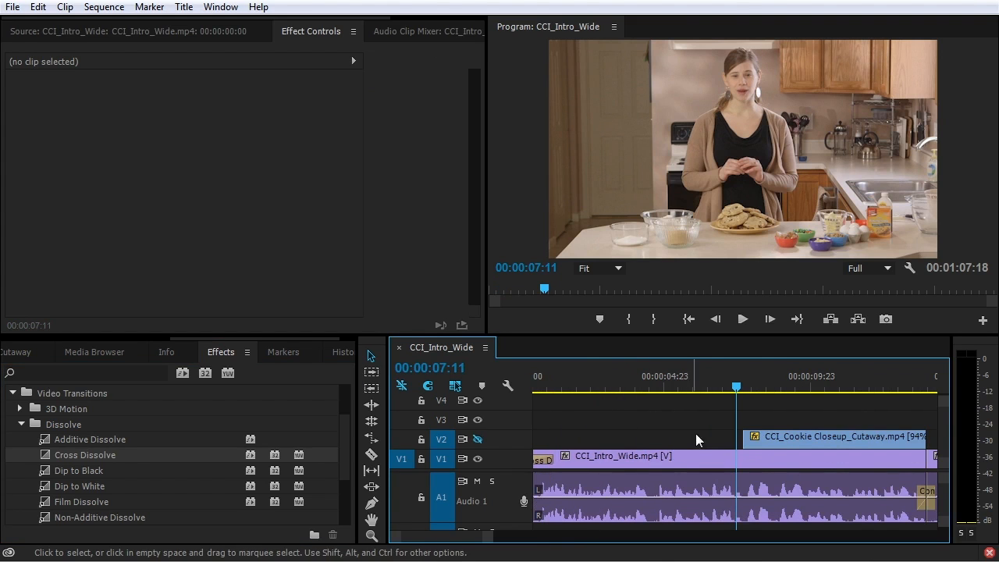
{"action": "left_click", "coordinate": [750, 439]}
{"action": "left_click_drag", "start_coordinate": [39, 455], "coordinate": [754, 443]}
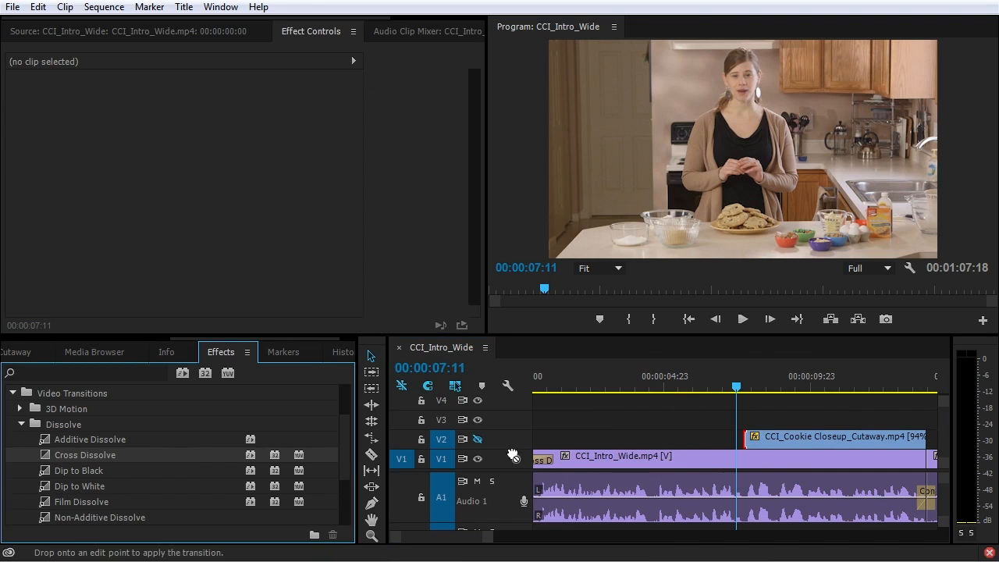
{"action": "key", "text": "space"}
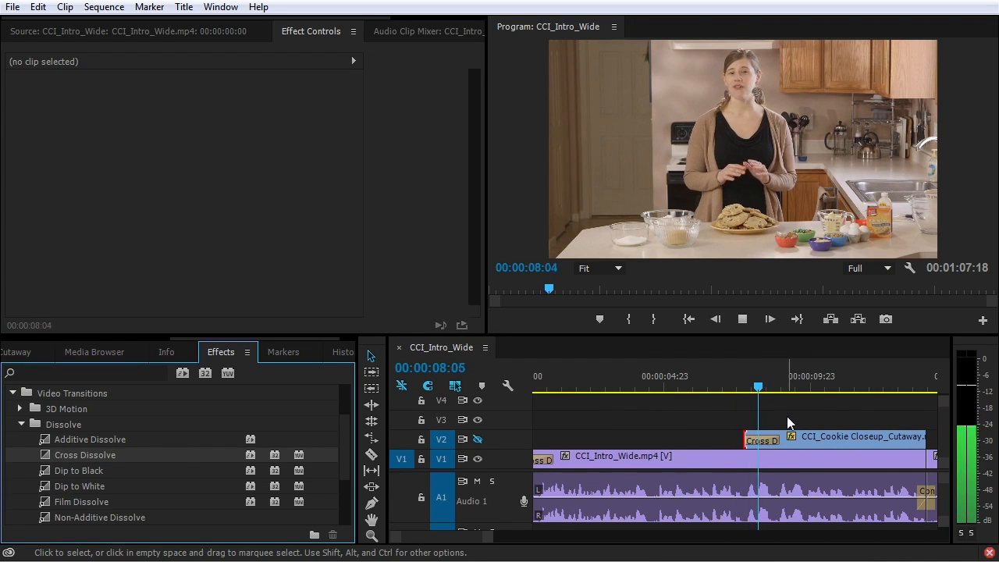
{"action": "left_click", "coordinate": [478, 440]}
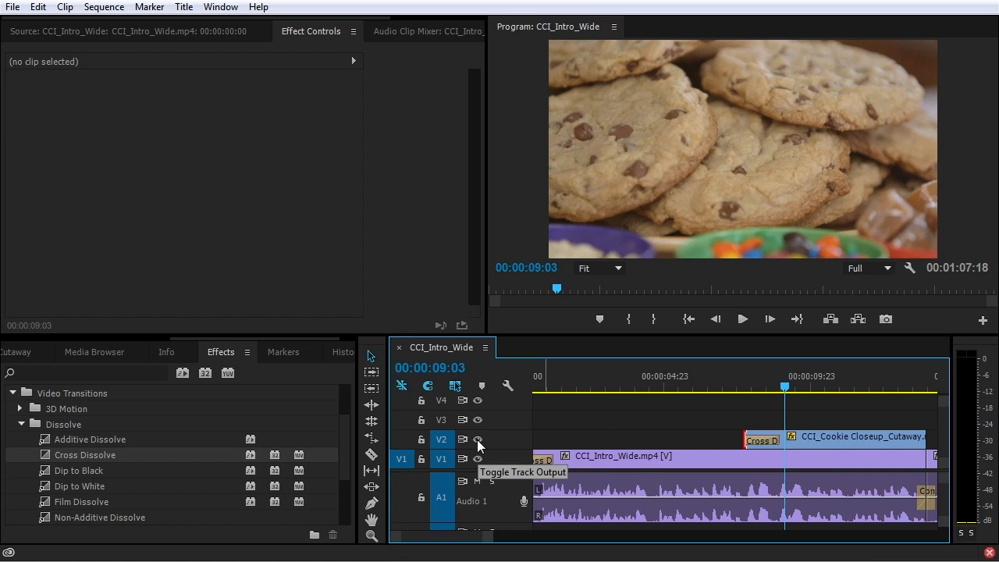
{"action": "left_click", "coordinate": [730, 391]}
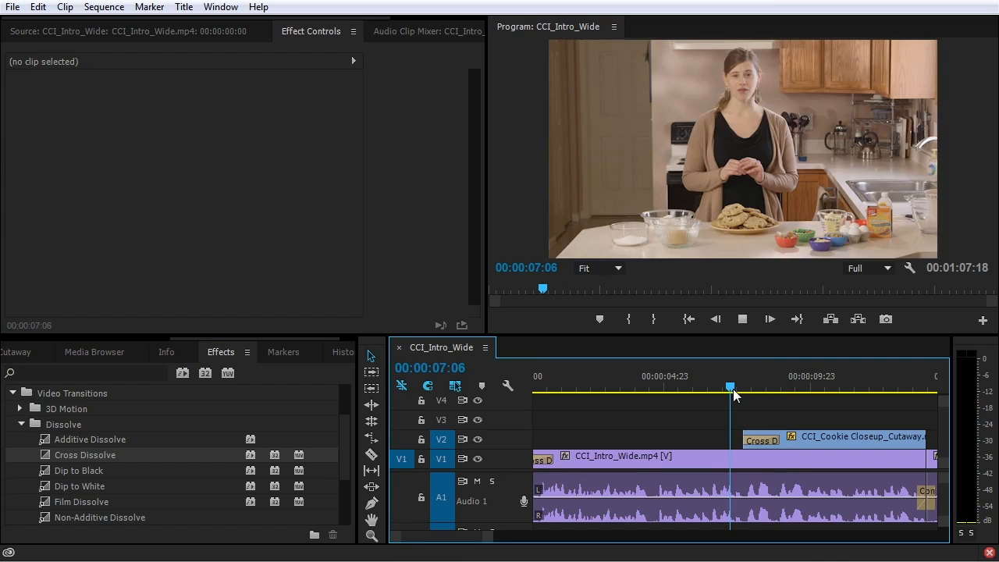
{"action": "key", "text": "space"}
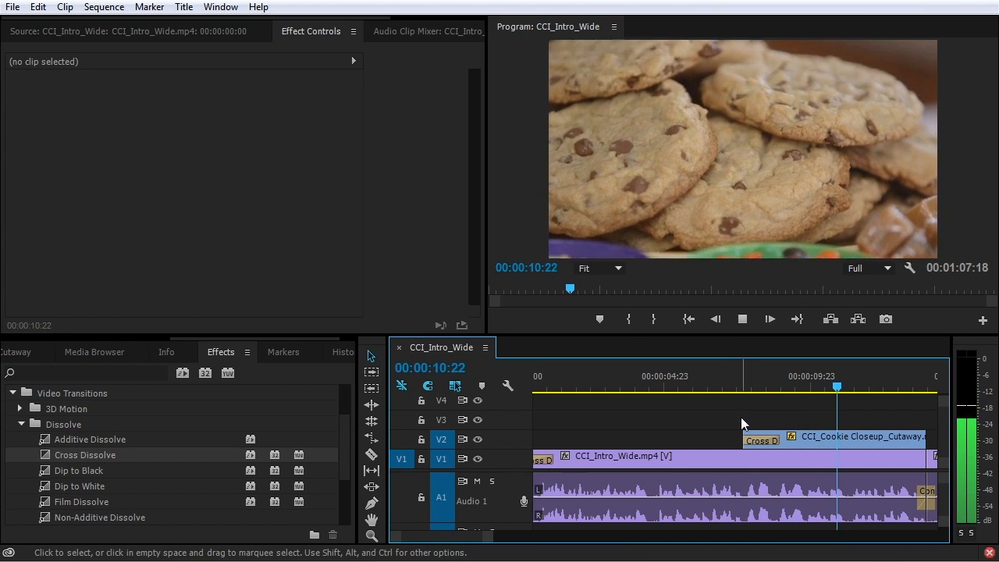
{"action": "key", "text": "space"}
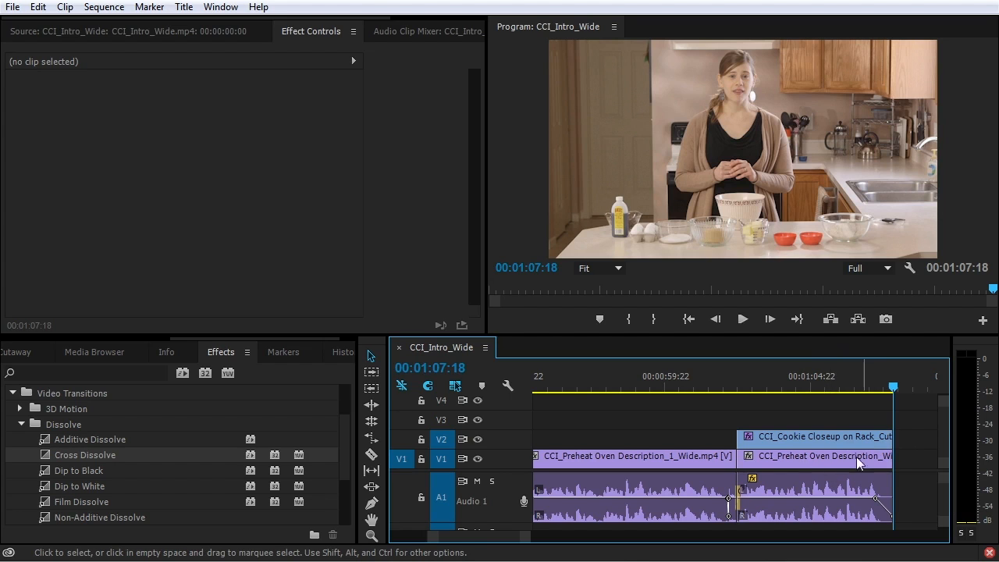
Create a new Black Video item in the Project panel
{"action": "left_click", "coordinate": [87, 338]}
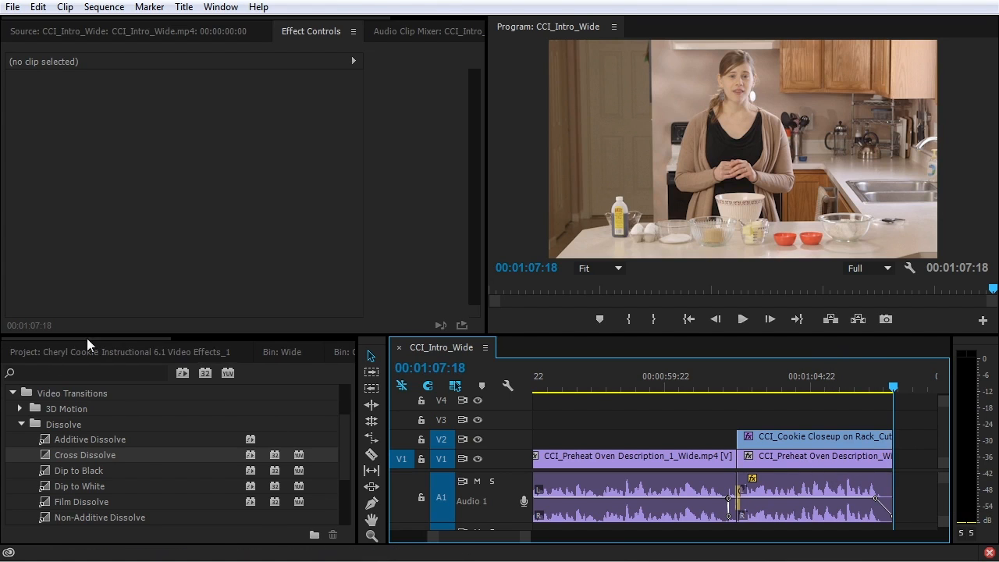
{"action": "left_click", "coordinate": [57, 352]}
{"action": "right_click", "coordinate": [69, 477]}
{"action": "key", "text": "Escape"}
{"action": "left_click", "coordinate": [315, 533]}
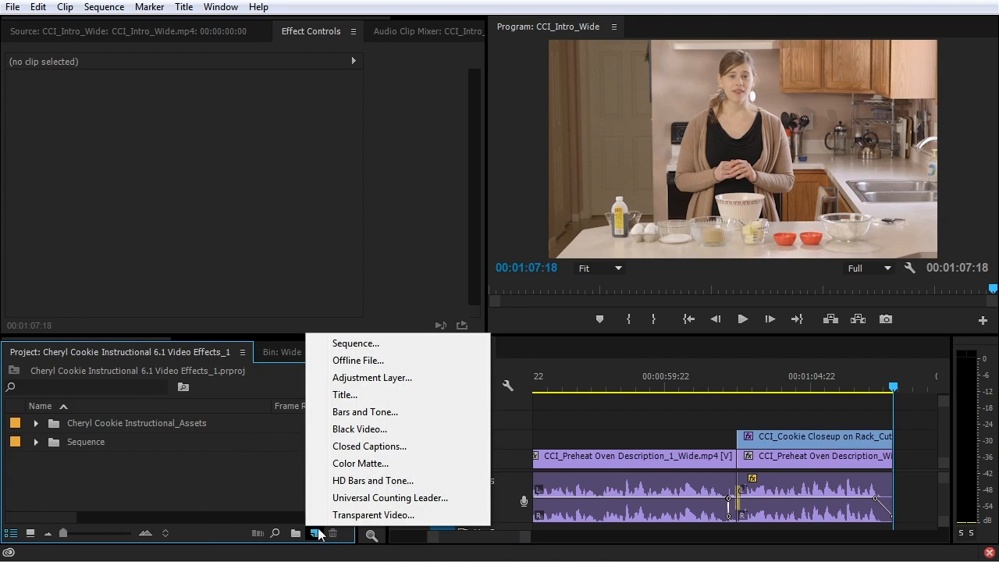
{"action": "left_click", "coordinate": [363, 434]}
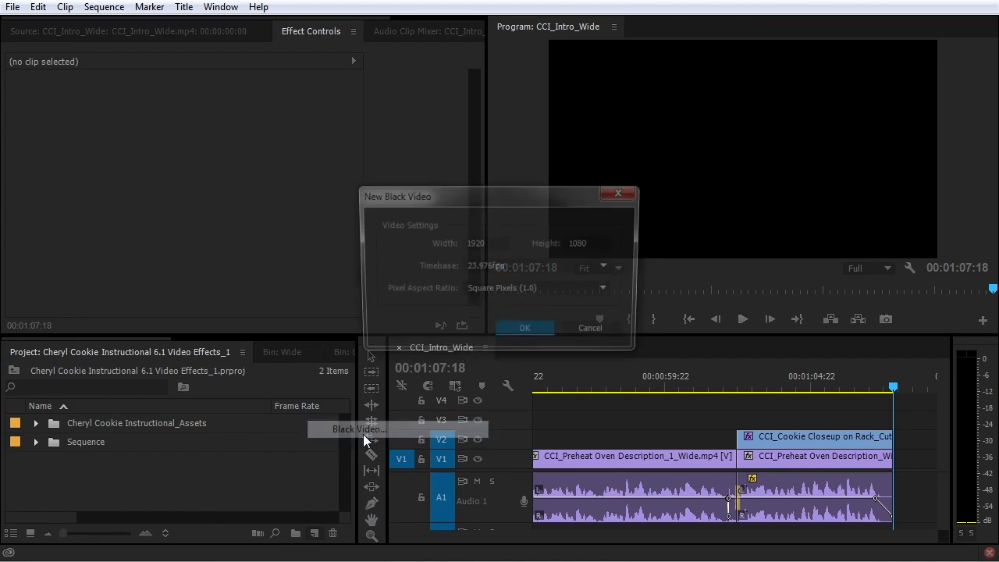
{"action": "left_click", "coordinate": [513, 334]}
Place Black Video on V3 at the sequence end with a dissolve, trimmed at 00:01:08:02
{"action": "left_click_drag", "start_coordinate": [56, 430], "coordinate": [874, 425]}
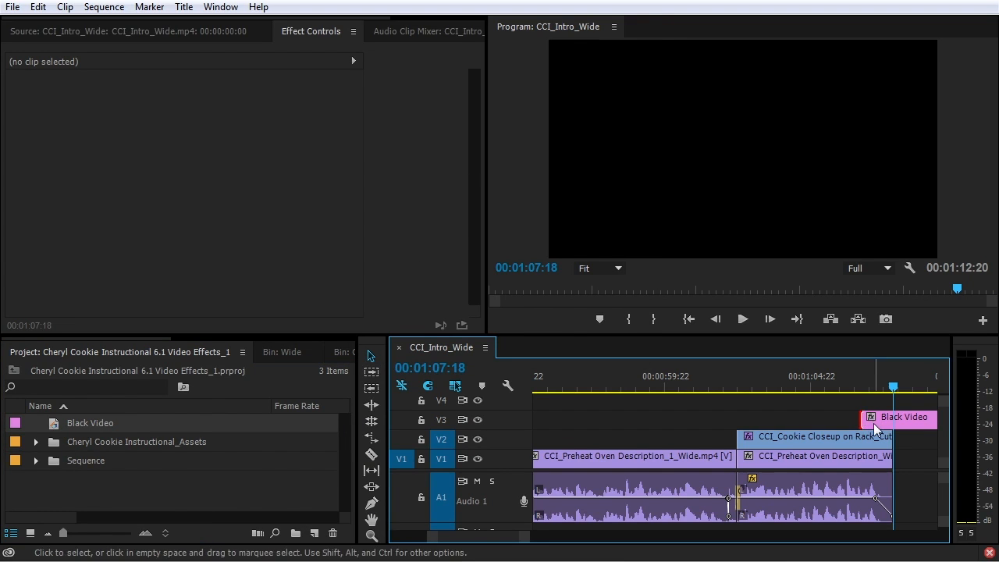
{"action": "key", "text": "ctrl+d"}
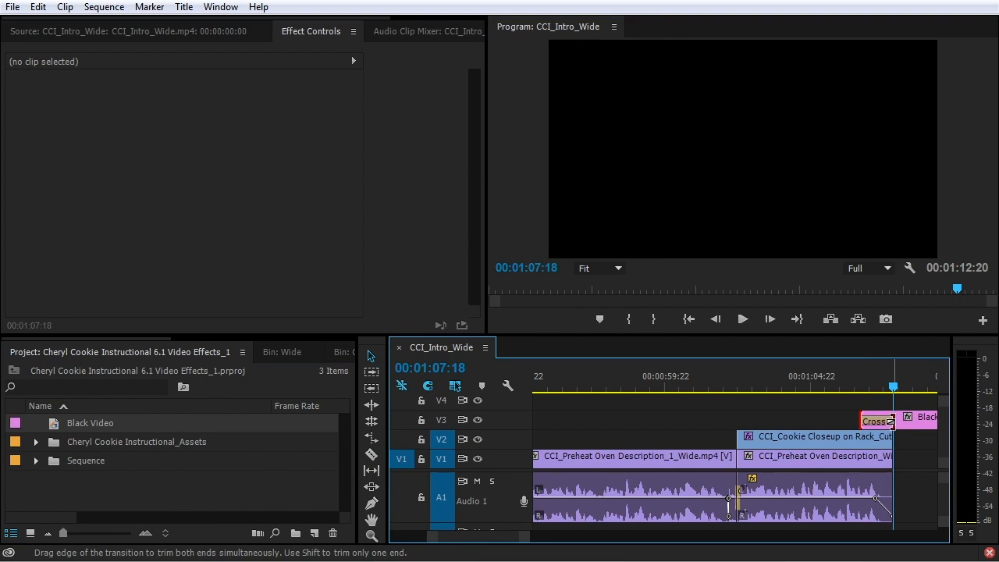
{"action": "left_click", "coordinate": [880, 421]}
{"action": "left_click", "coordinate": [904, 388]}
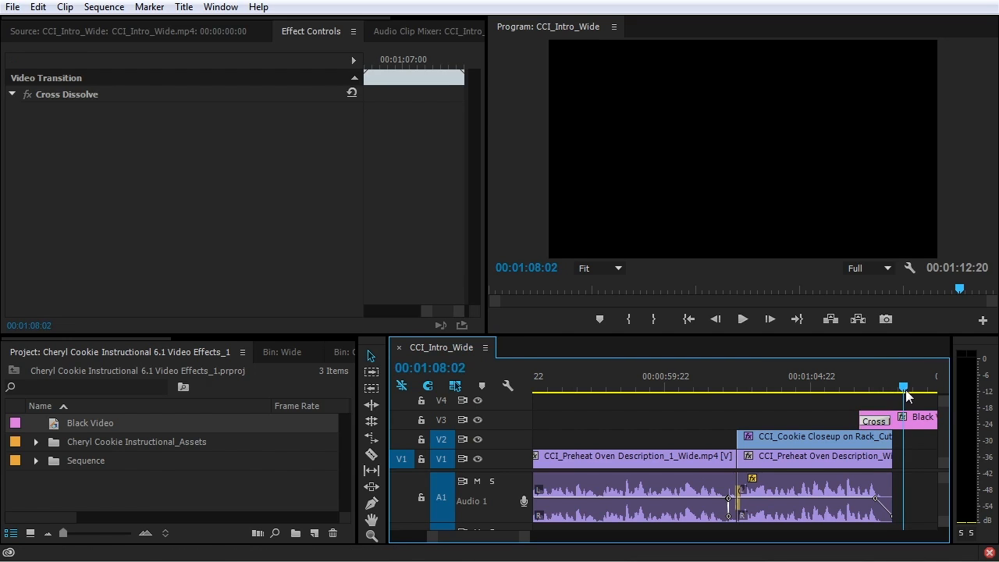
{"action": "left_click", "coordinate": [919, 426]}
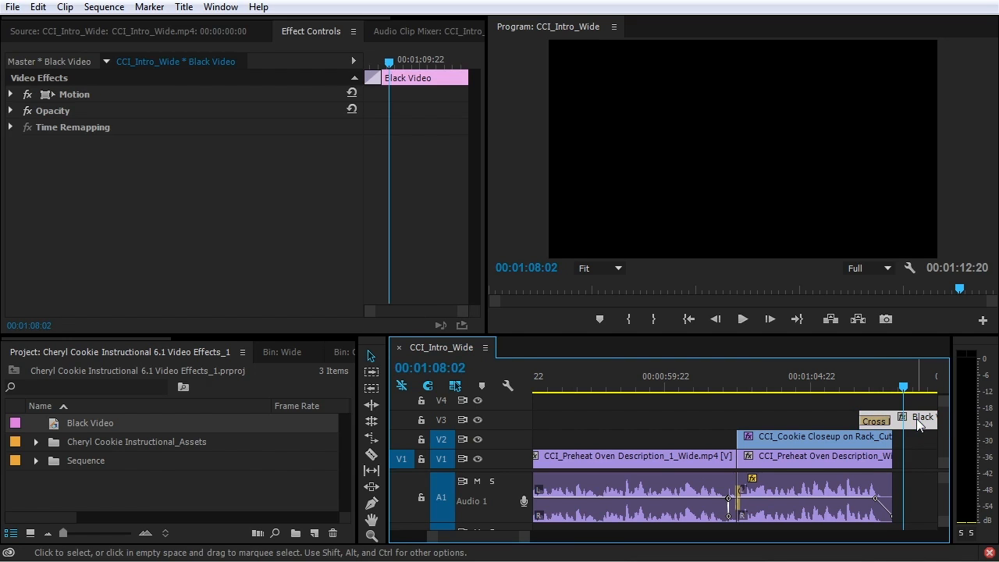
{"action": "key", "text": "ctrl+k"}
{"action": "left_click", "coordinate": [919, 422]}
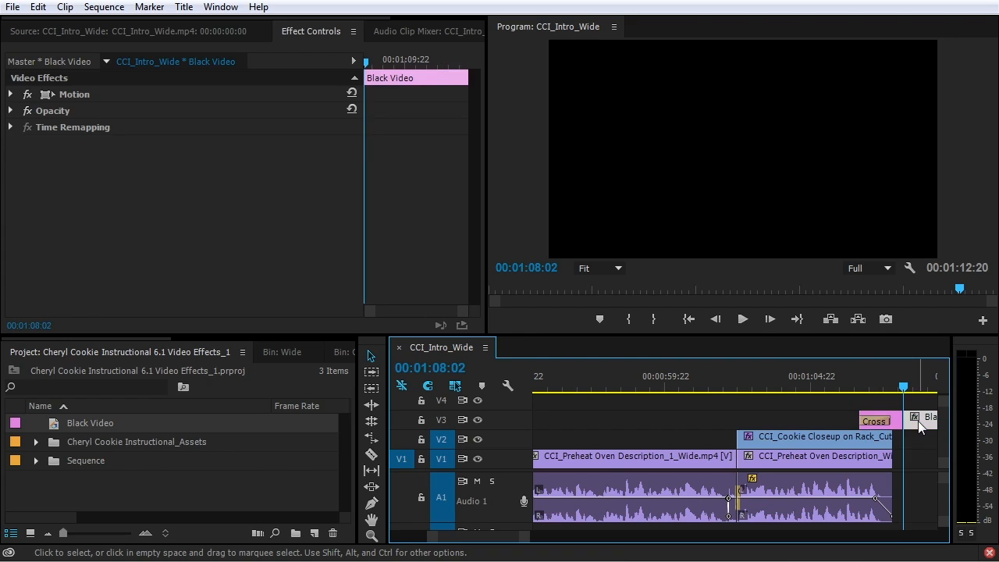
{"action": "key", "text": "Delete"}
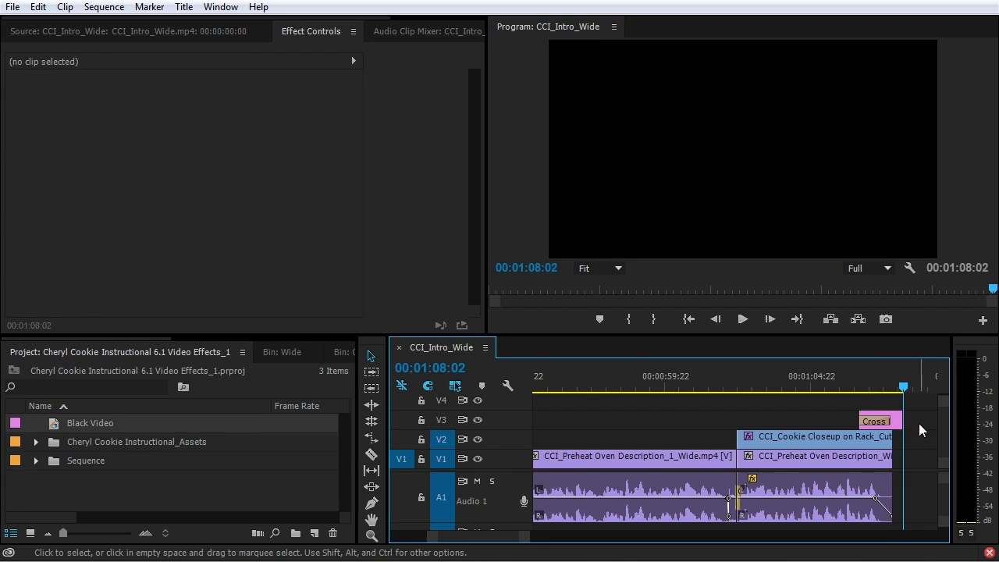
Play the ending fade to black from 00:01:06:01
{"action": "left_click", "coordinate": [845, 385]}
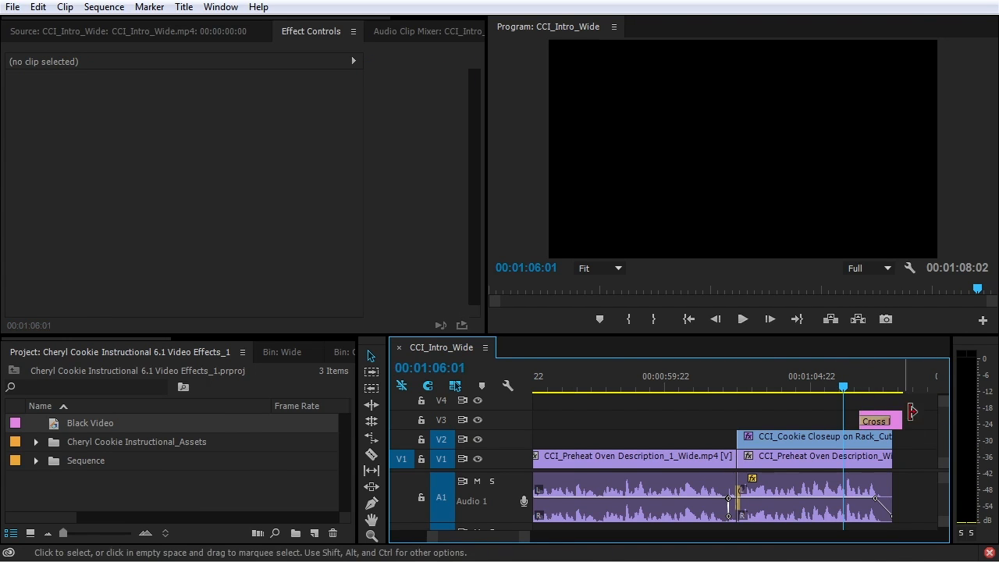
{"action": "key", "text": "space"}
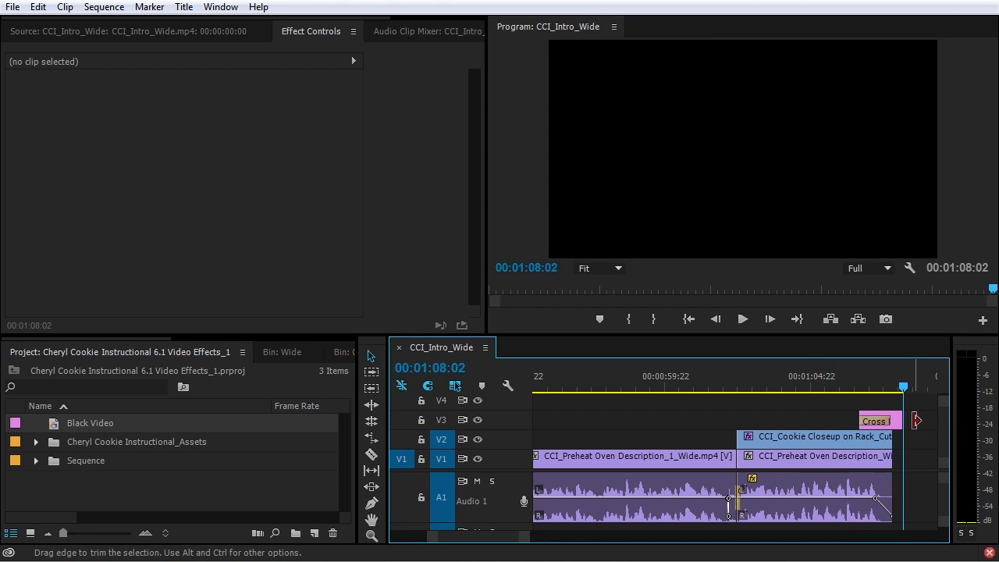
{"action": "scroll", "coordinate": [915, 421], "scroll_direction": "down", "scroll_amount": 3}
{"action": "key", "text": "shift+7"}
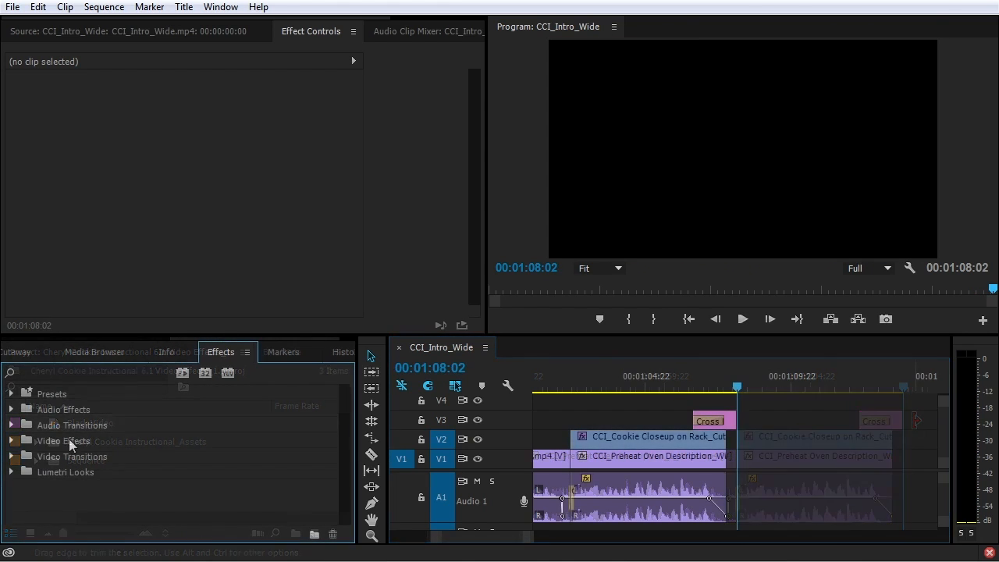
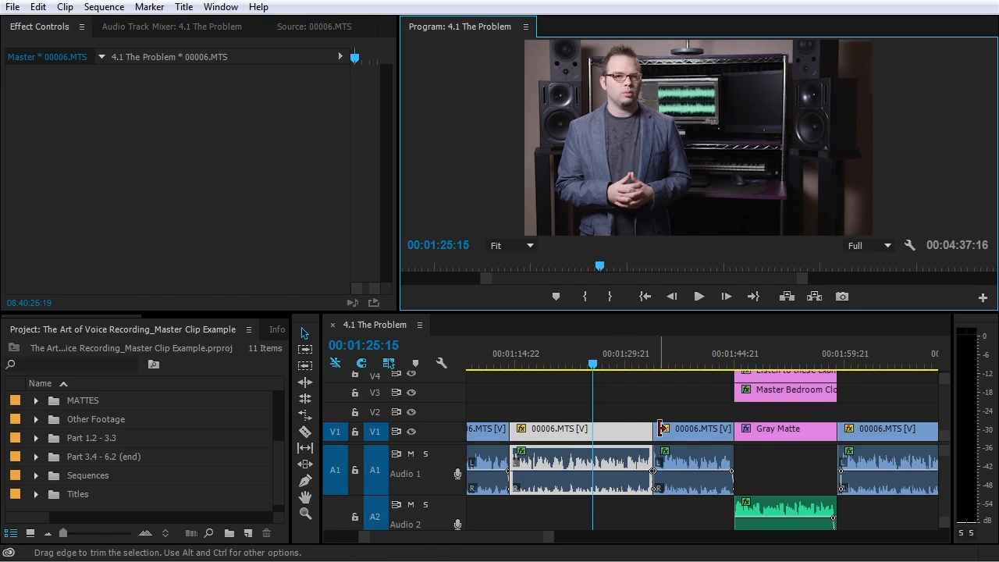
Deselect the clip, then zoom and scroll the timeline until the clip names show
{"action": "left_click", "coordinate": [624, 410]}
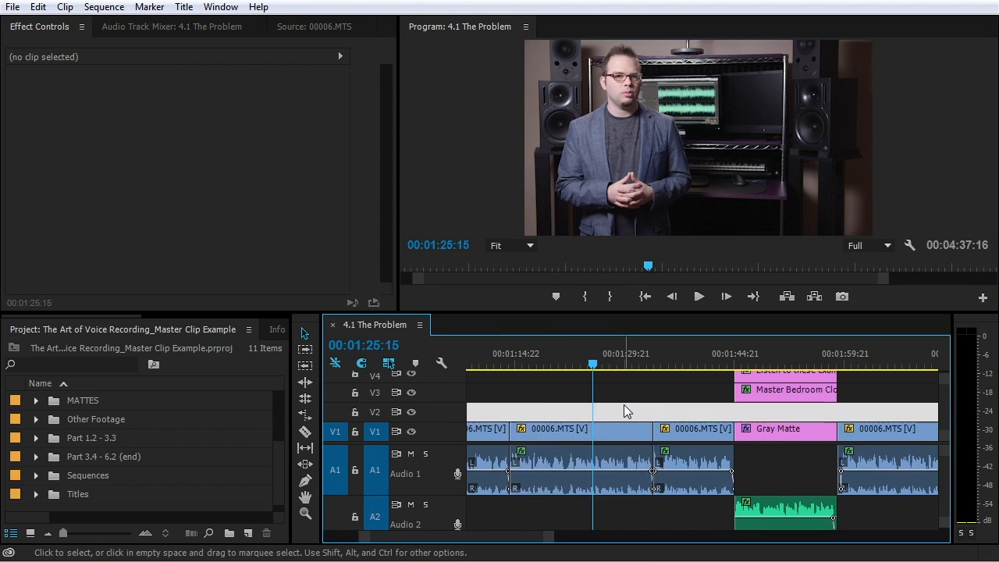
{"action": "key", "text": "minus"}
{"action": "key", "text": "minus"}
{"action": "key", "text": "minus"}
{"action": "key", "text": "equal"}
{"action": "key", "text": "equal"}
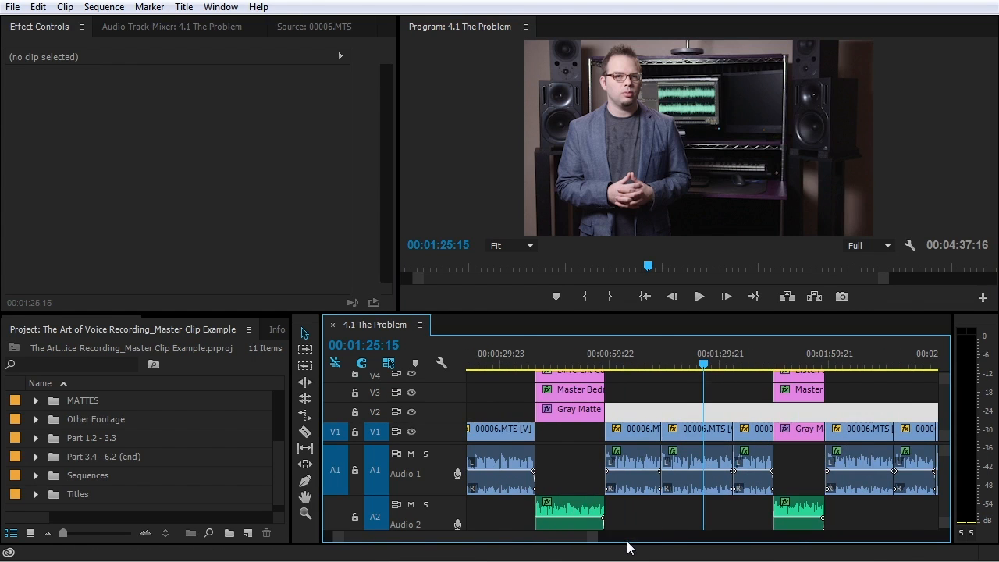
{"action": "scroll", "coordinate": [625, 520], "scroll_direction": "left", "scroll_amount": 3}
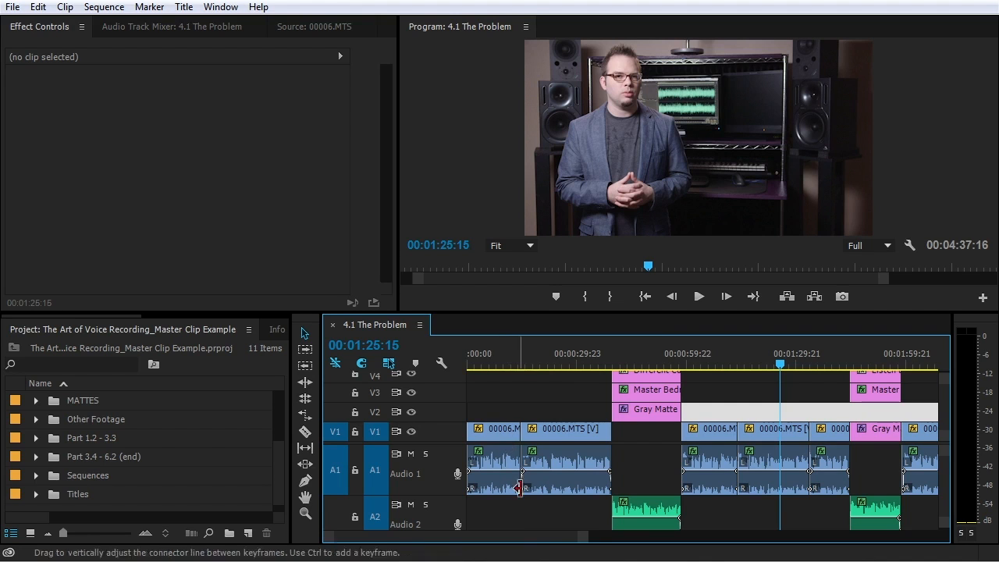
{"action": "scroll", "coordinate": [546, 540], "scroll_direction": "right", "scroll_amount": 10}
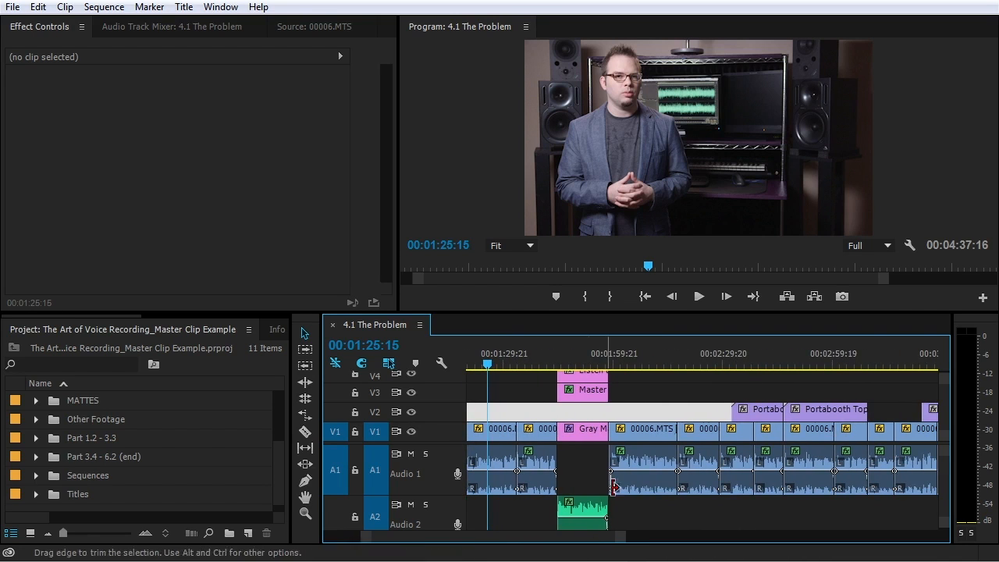
{"action": "left_click_drag", "start_coordinate": [599, 531], "coordinate": [528, 542]}
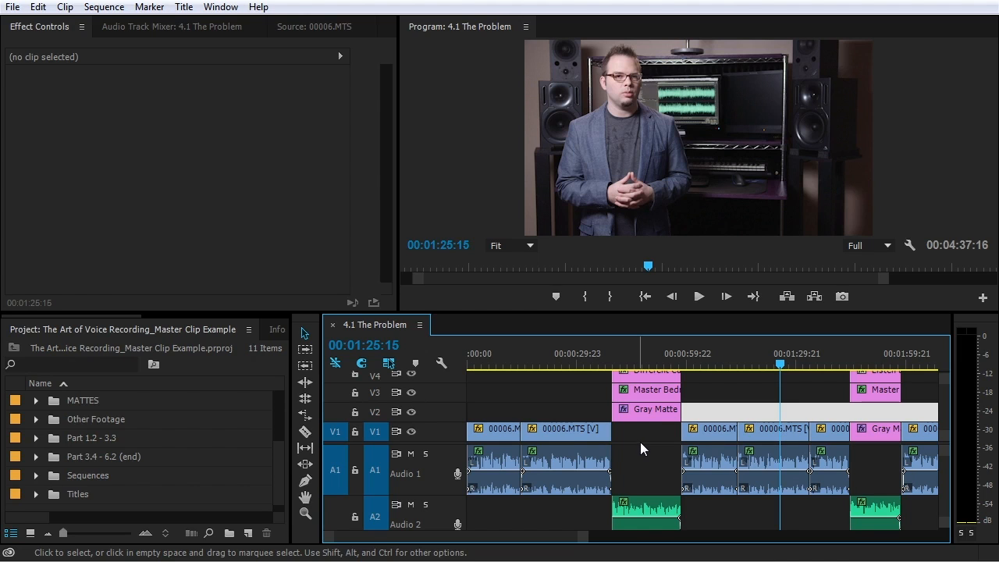
{"action": "key", "text": "minus"}
{"action": "key", "text": "minus"}
{"action": "key", "text": "equal"}
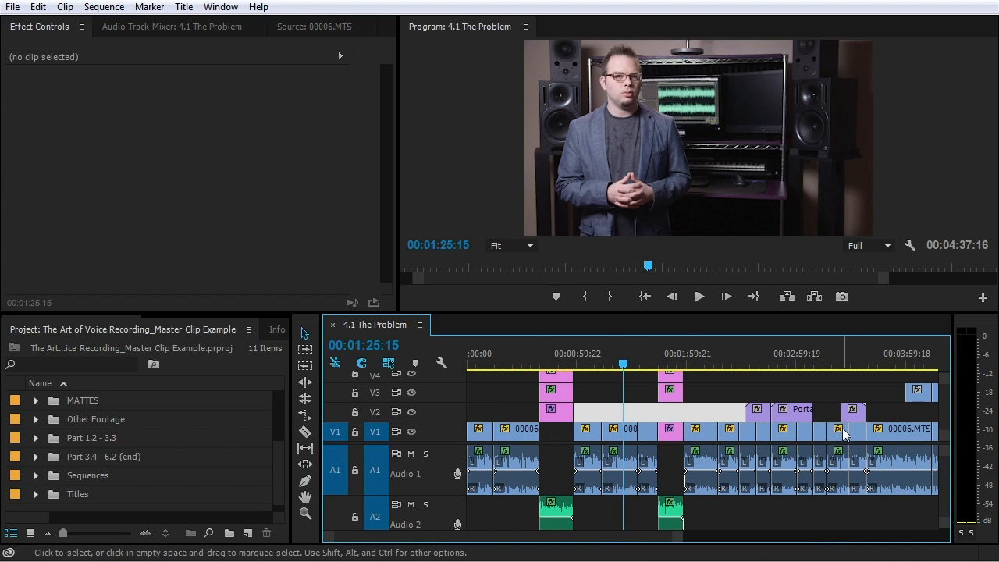
{"action": "key", "text": "minus"}
{"action": "key", "text": "equal"}
{"action": "key", "text": "equal"}
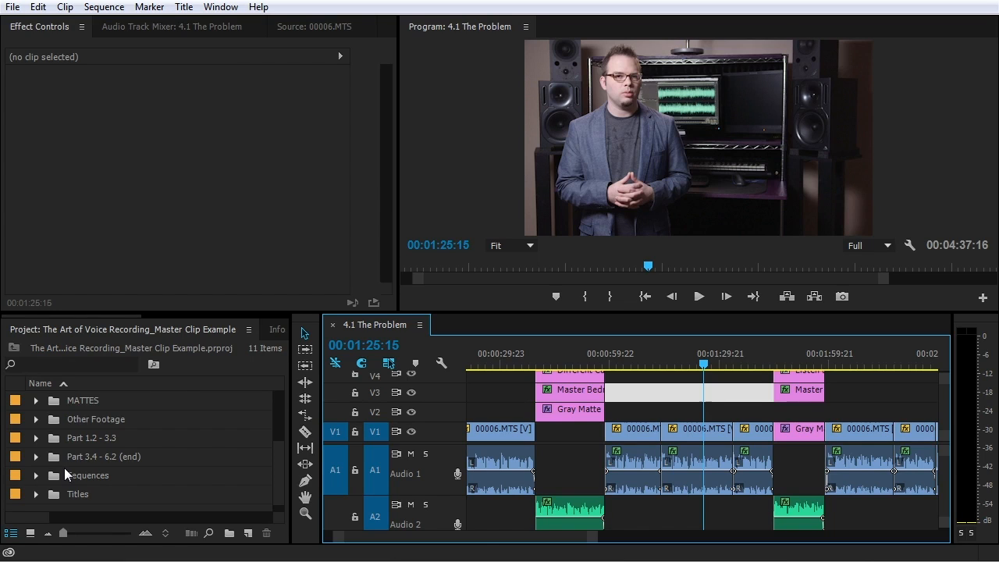
Filter the Effects list with 'three' and select the 00006.MTS clip on V1
{"action": "left_click_drag", "start_coordinate": [74, 317], "coordinate": [221, 317]}
{"action": "left_click", "coordinate": [252, 328]}
{"action": "left_click", "coordinate": [111, 351]}
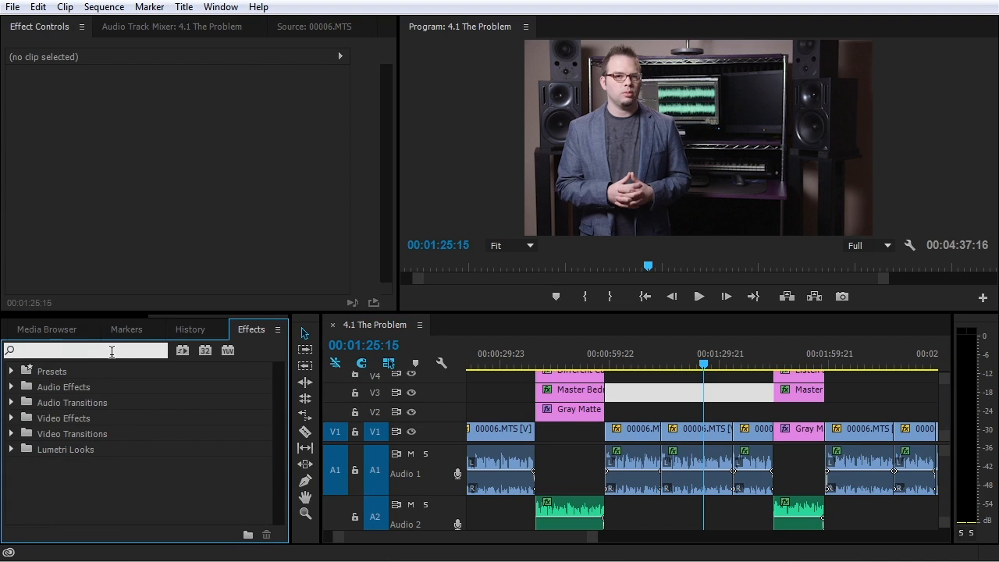
{"action": "type", "text": "three"}
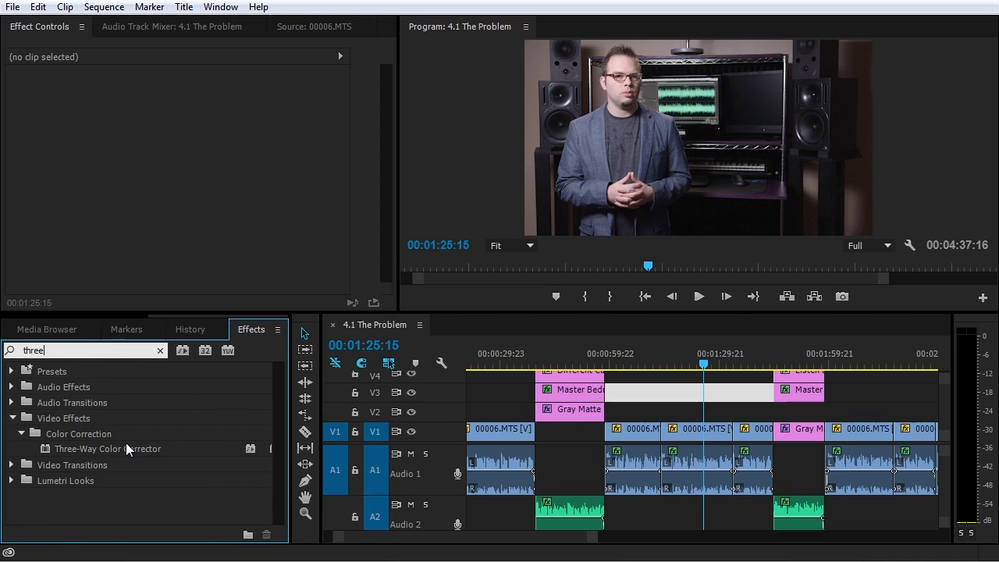
{"action": "left_click", "coordinate": [679, 431]}
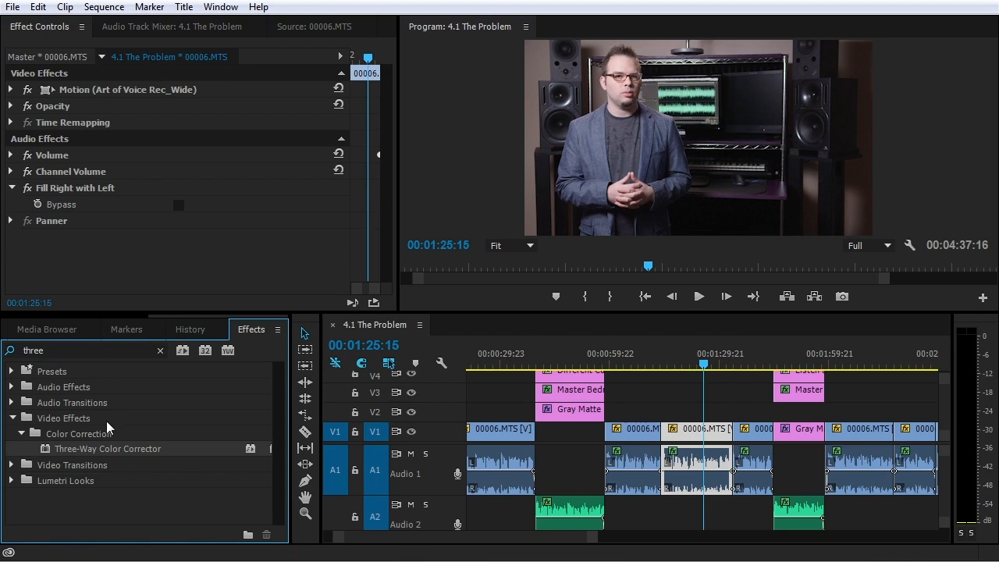
Match-frame 00006.MTS into the Source monitor and view its Effect Controls
{"action": "left_click", "coordinate": [202, 56]}
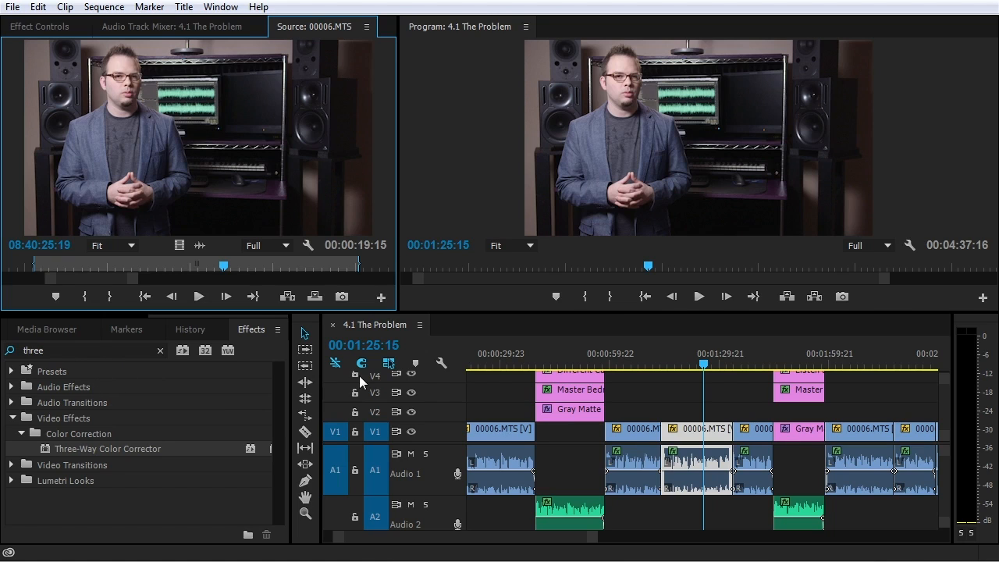
{"action": "left_click", "coordinate": [703, 427]}
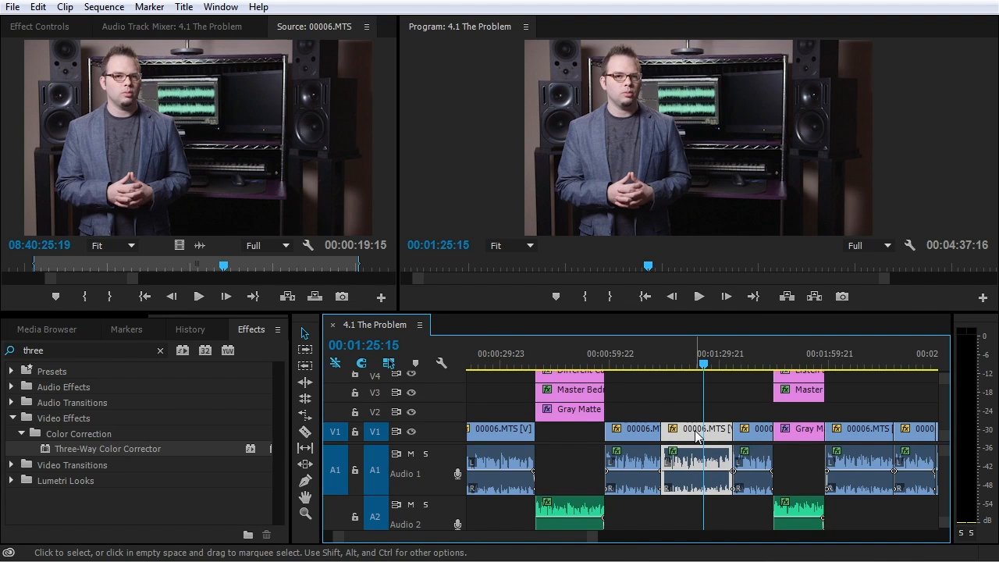
{"action": "key", "text": "f"}
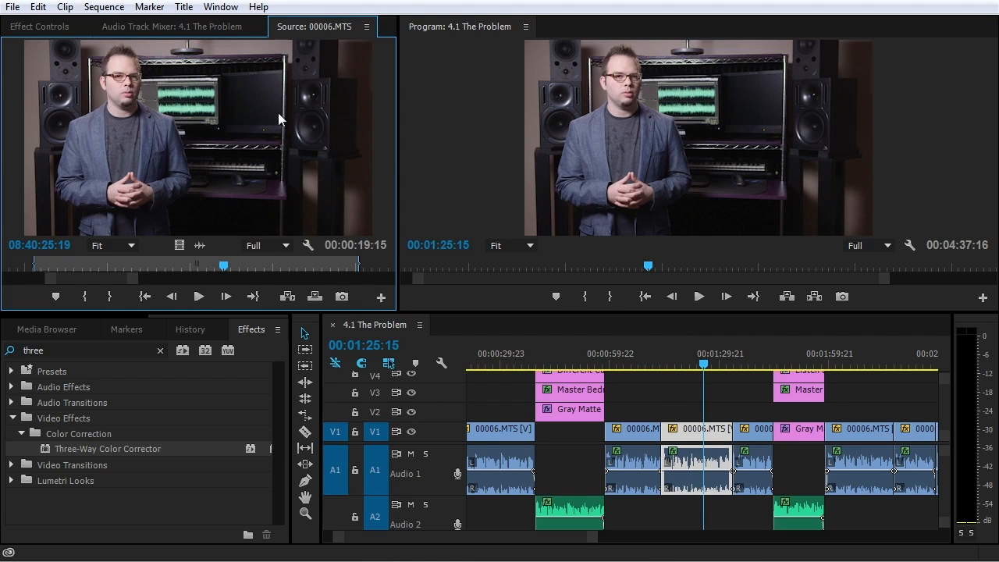
{"action": "left_click", "coordinate": [39, 28]}
Move the playhead to 00:01:06:21 and load the close-up clip into Effect Controls
{"action": "left_click_drag", "start_coordinate": [645, 364], "coordinate": [636, 364]}
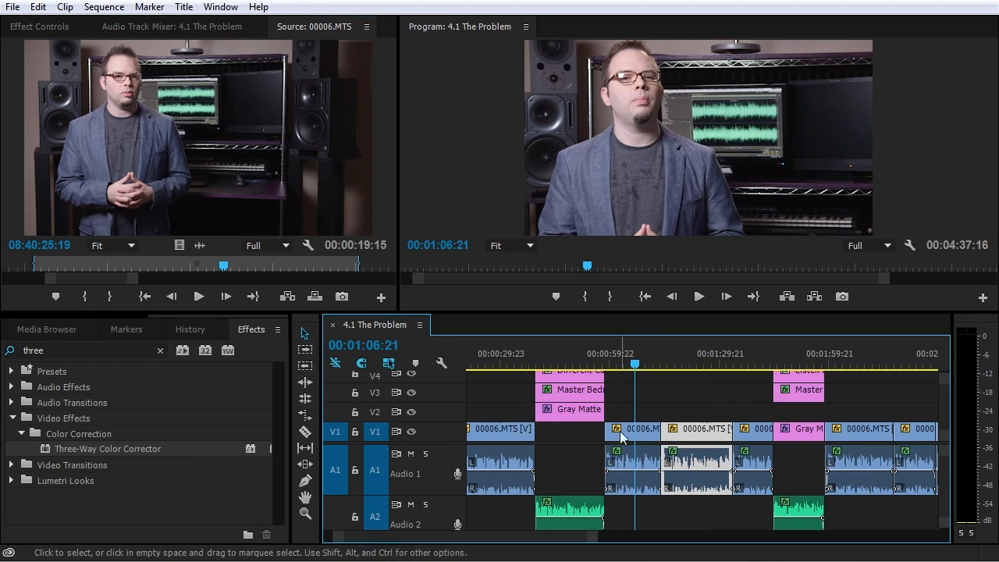
{"action": "double_click", "coordinate": [639, 434]}
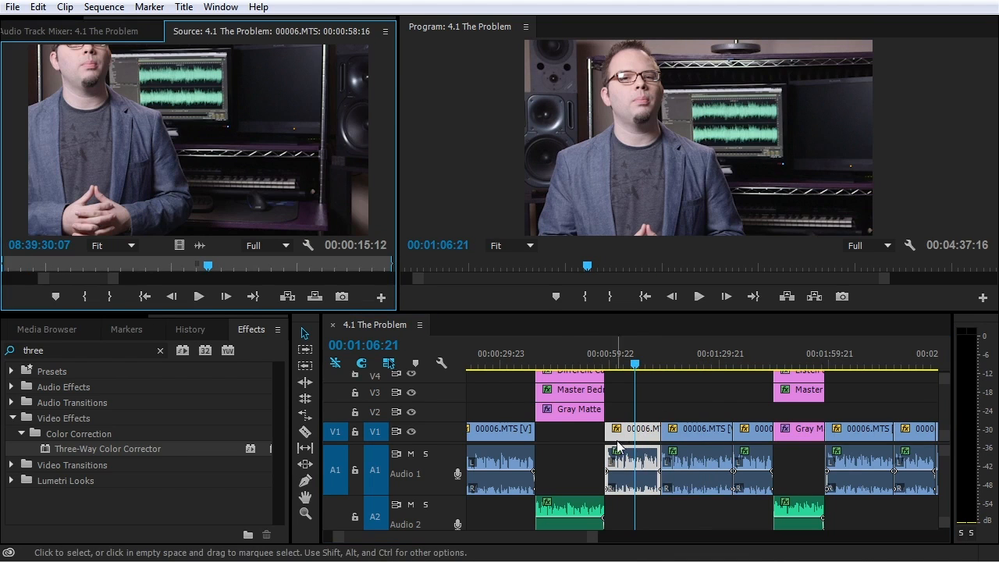
{"action": "left_click_drag", "start_coordinate": [107, 17], "coordinate": [65, 18]}
{"action": "left_click", "coordinate": [56, 33]}
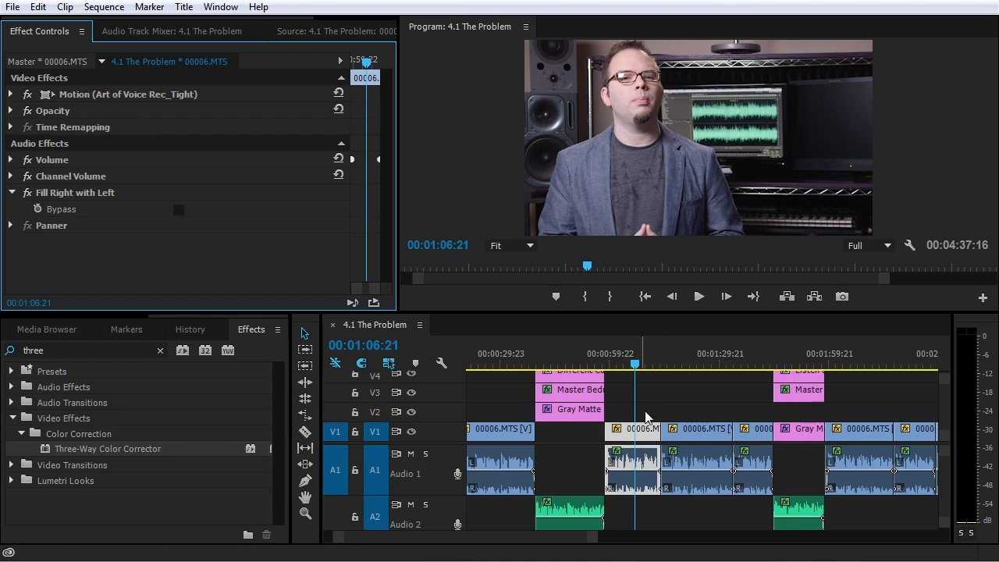
{"action": "left_click", "coordinate": [312, 32]}
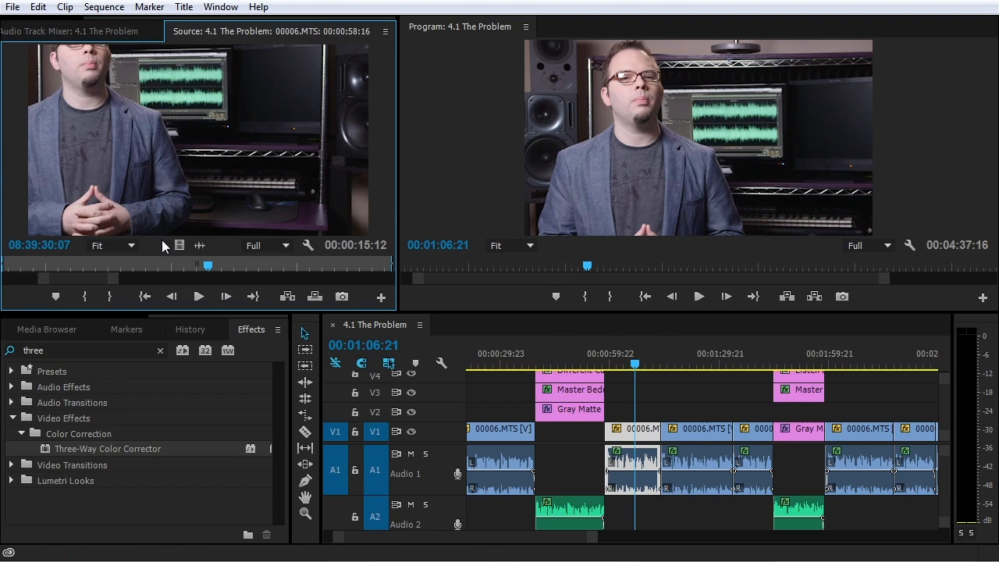
{"action": "left_click_drag", "start_coordinate": [115, 280], "coordinate": [387, 294]}
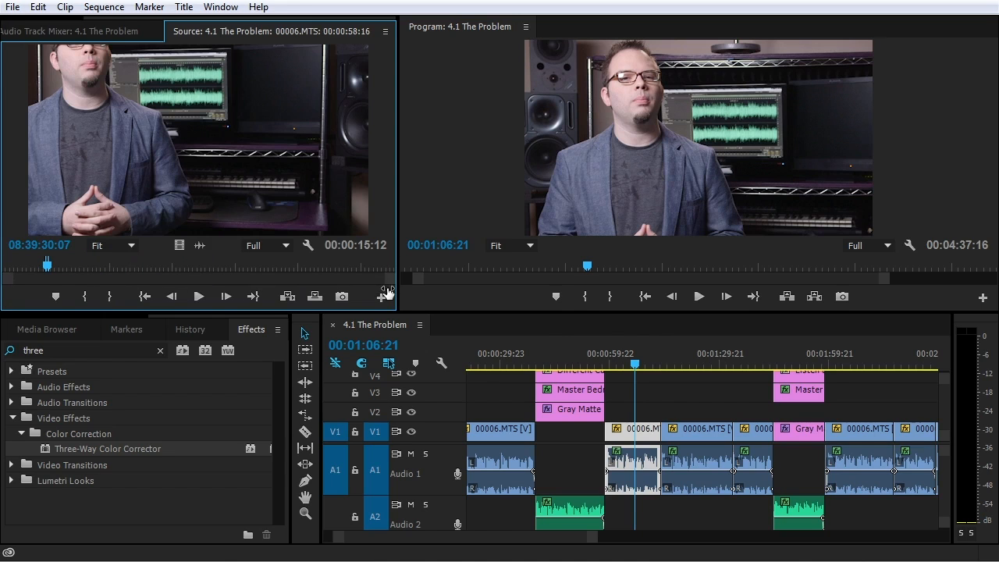
{"action": "left_click", "coordinate": [622, 435]}
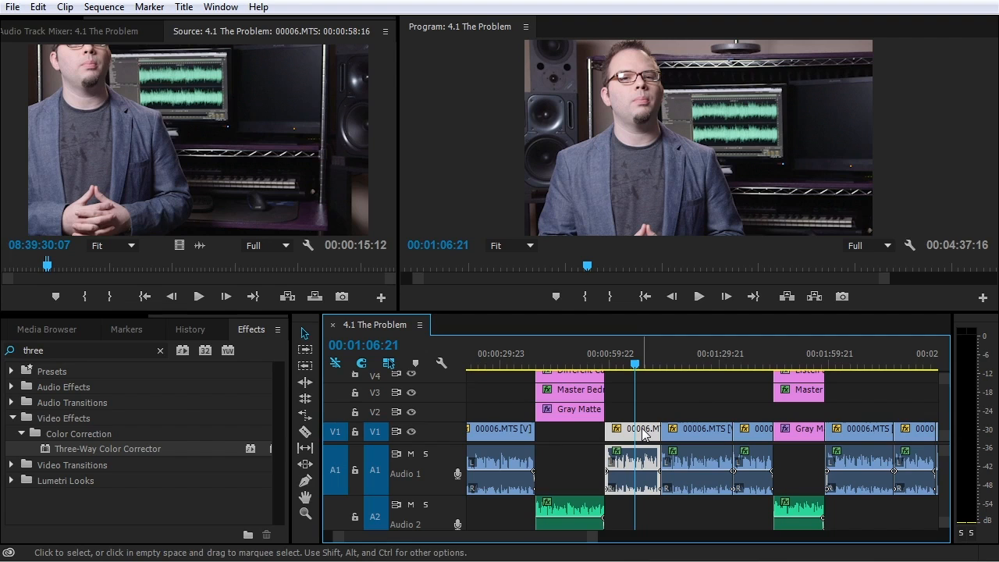
{"action": "double_click", "coordinate": [643, 434]}
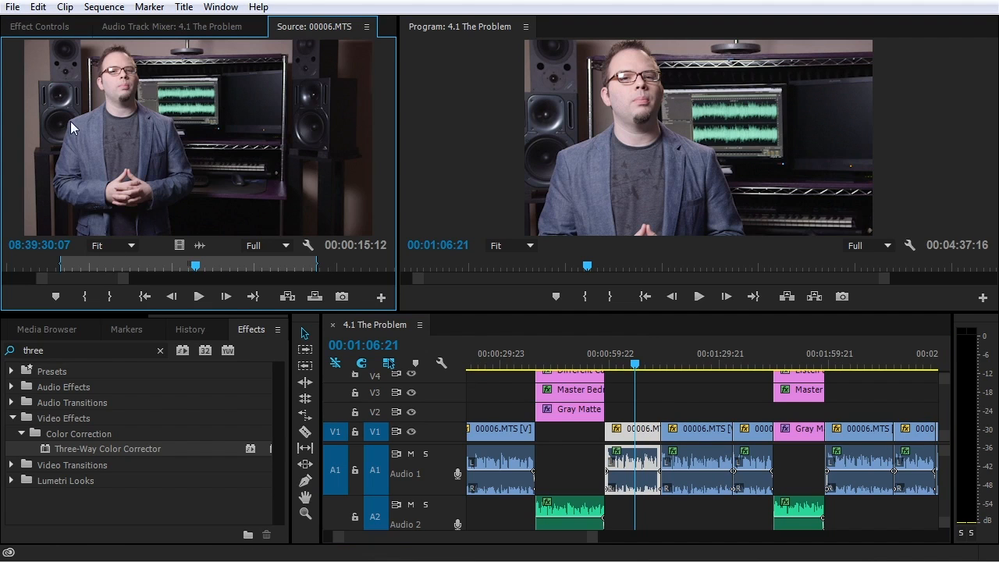
{"action": "left_click", "coordinate": [41, 27]}
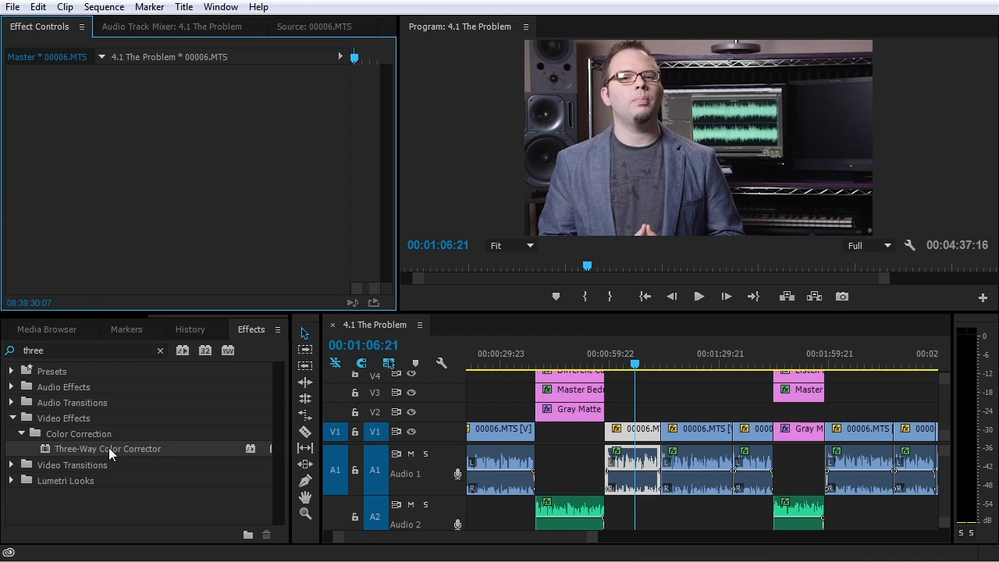
{"action": "left_click_drag", "start_coordinate": [103, 448], "coordinate": [195, 168]}
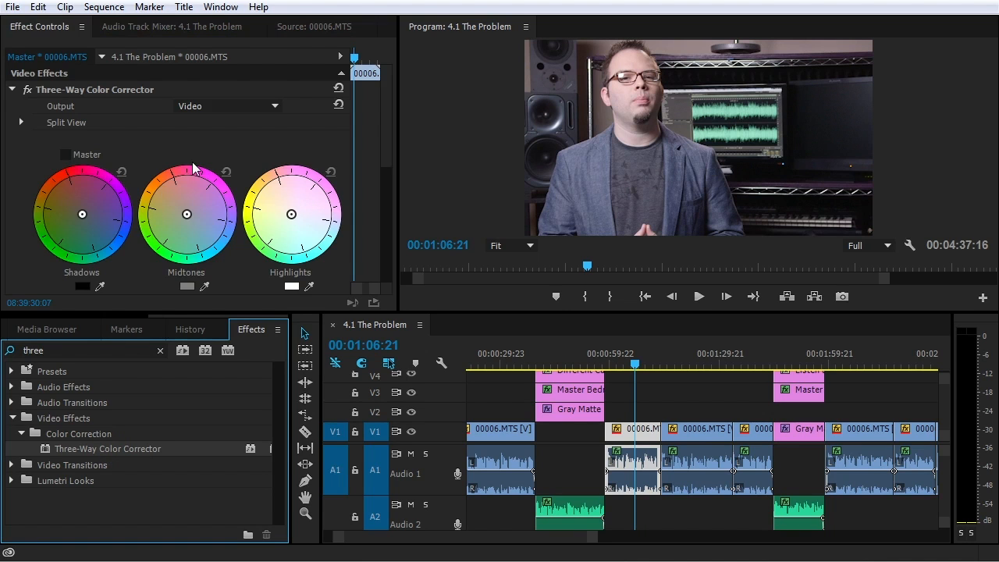
{"action": "left_click", "coordinate": [313, 28]}
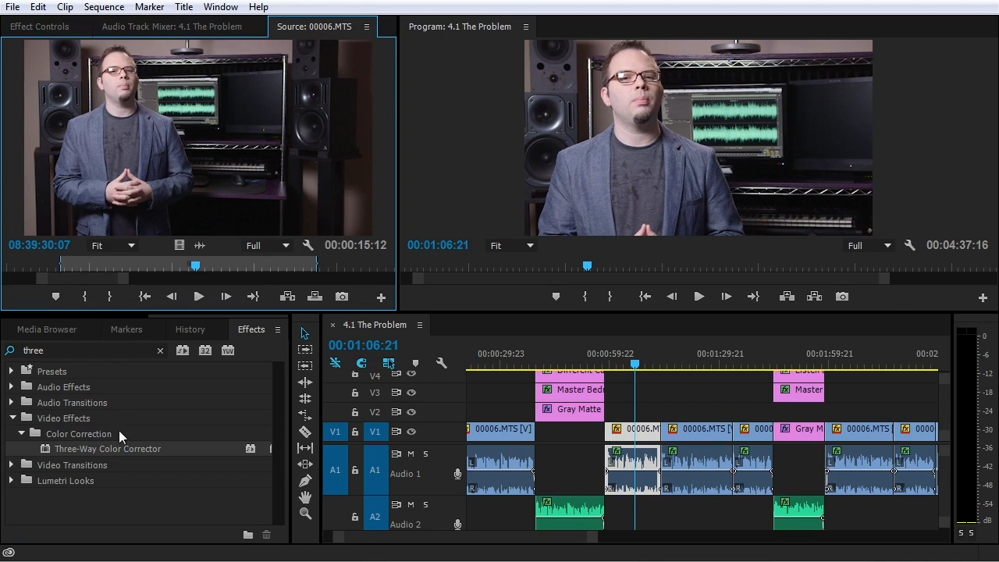
{"action": "left_click_drag", "start_coordinate": [78, 450], "coordinate": [227, 111]}
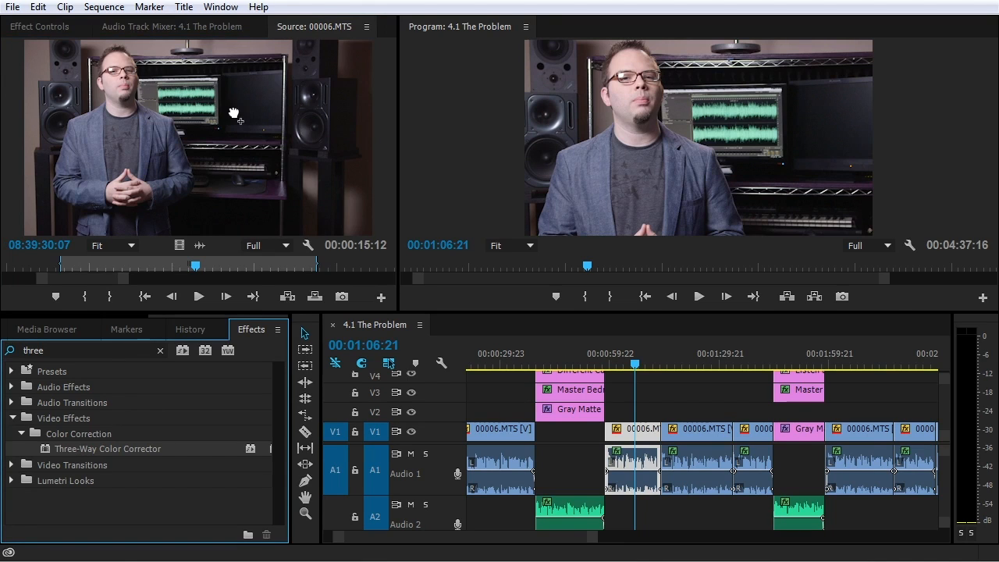
{"action": "left_click", "coordinate": [31, 29]}
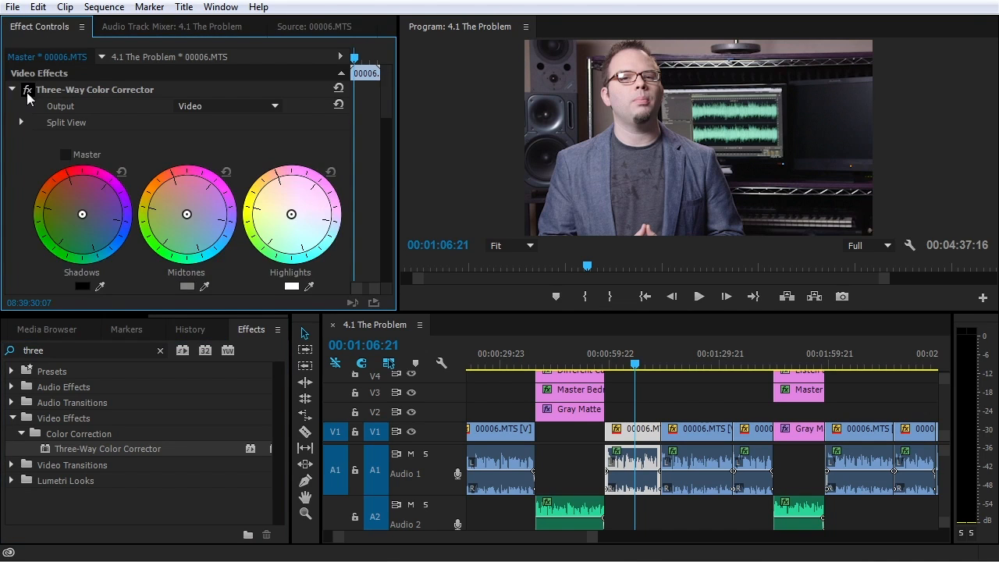
{"action": "left_click", "coordinate": [11, 90]}
{"action": "left_click", "coordinate": [67, 109]}
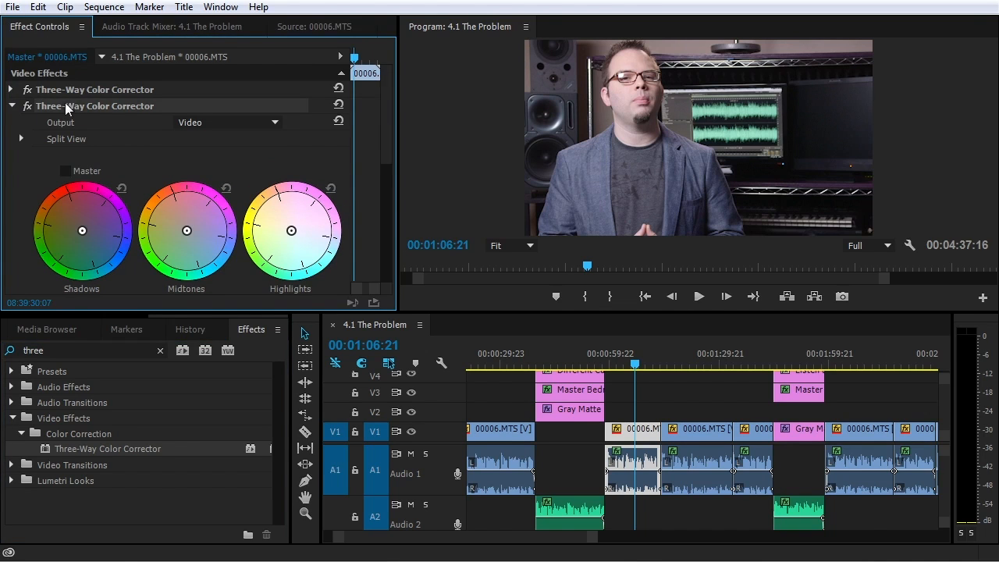
{"action": "key", "text": "Delete"}
{"action": "left_click", "coordinate": [94, 89]}
{"action": "key", "text": "Delete"}
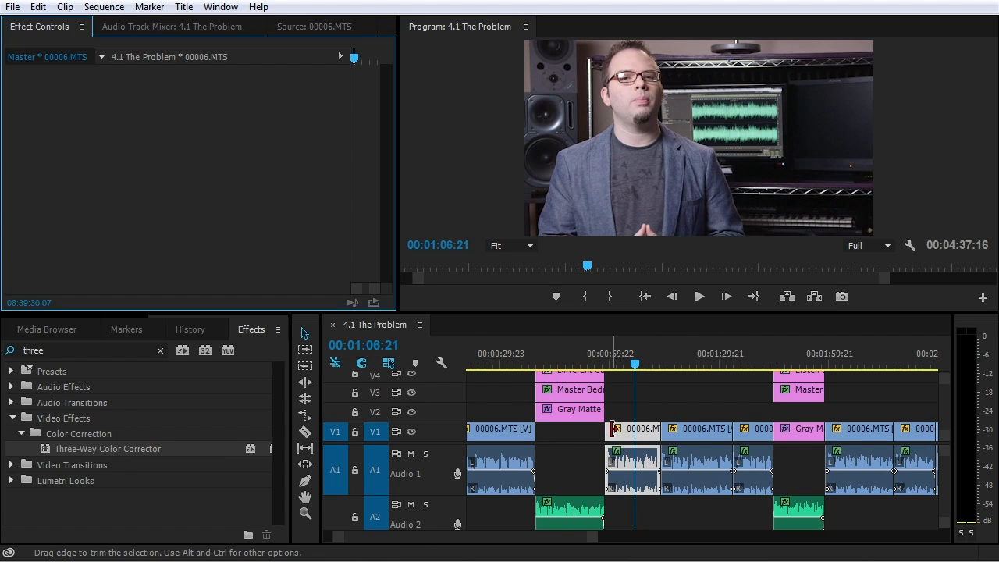
Apply the Three-Way Color Corrector to the 00006.MTS master clip in the Project panel
{"action": "right_click", "coordinate": [634, 437]}
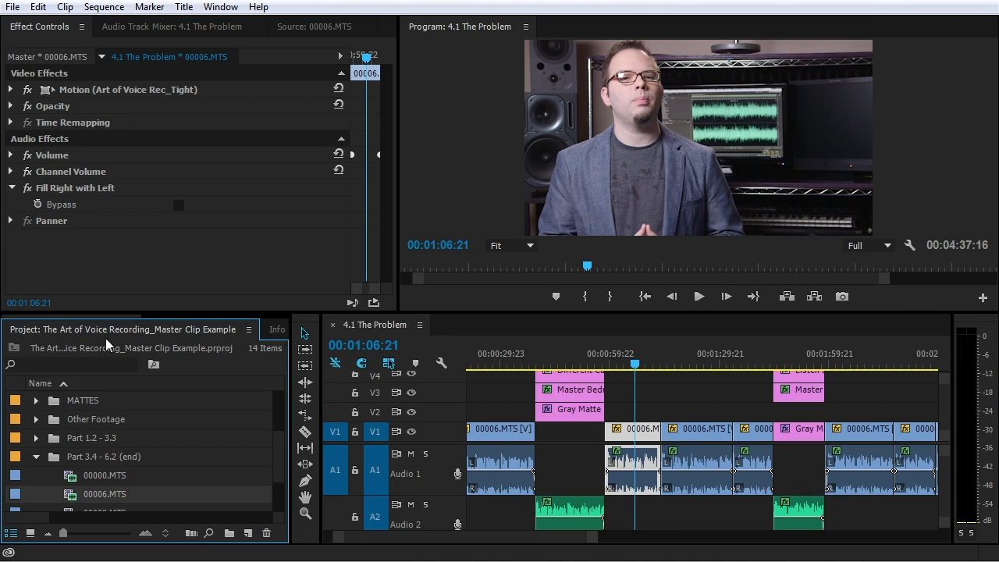
{"action": "left_click_drag", "start_coordinate": [86, 327], "coordinate": [982, 179]}
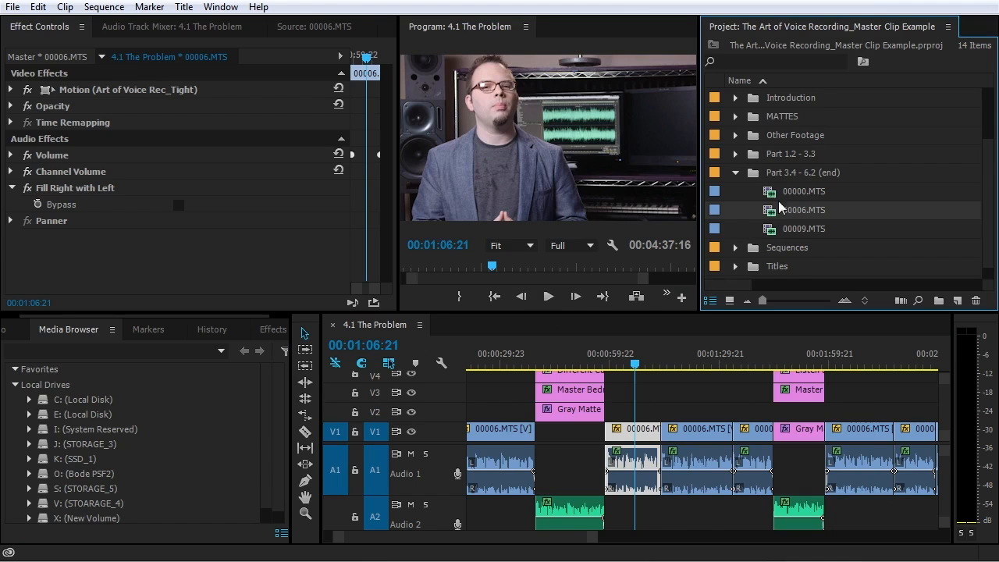
{"action": "left_click", "coordinate": [258, 328]}
{"action": "left_click_drag", "start_coordinate": [71, 452], "coordinate": [791, 216]}
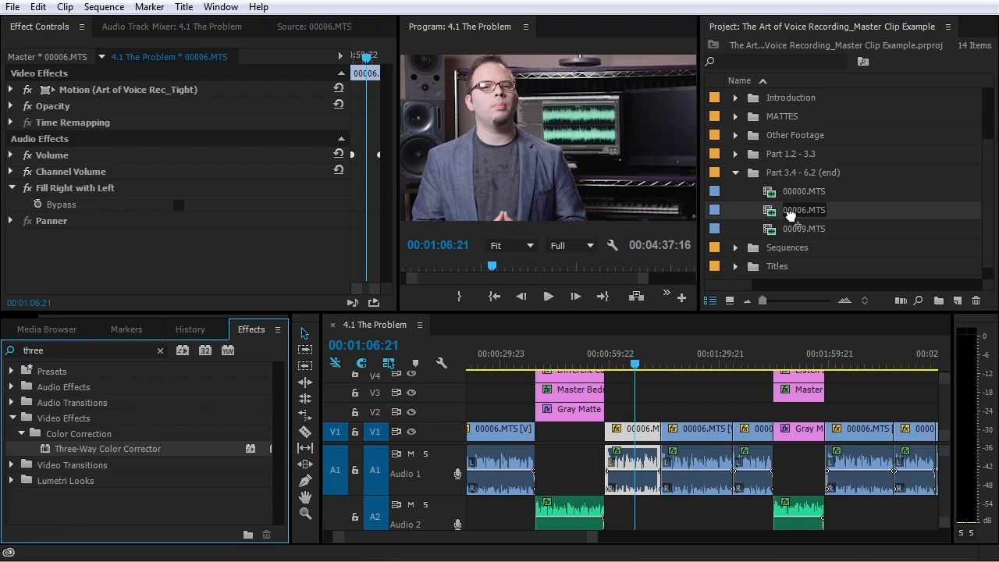
{"action": "left_click_drag", "start_coordinate": [791, 217], "coordinate": [792, 217]}
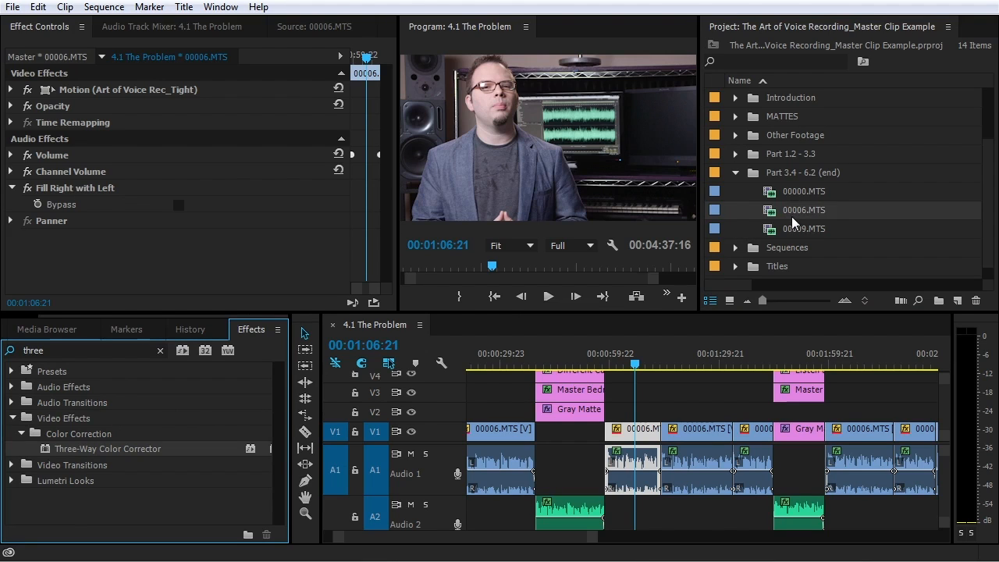
Load the V1 00006.MTS clip to show the master clip's corrector in Effect Controls
{"action": "left_click", "coordinate": [638, 435]}
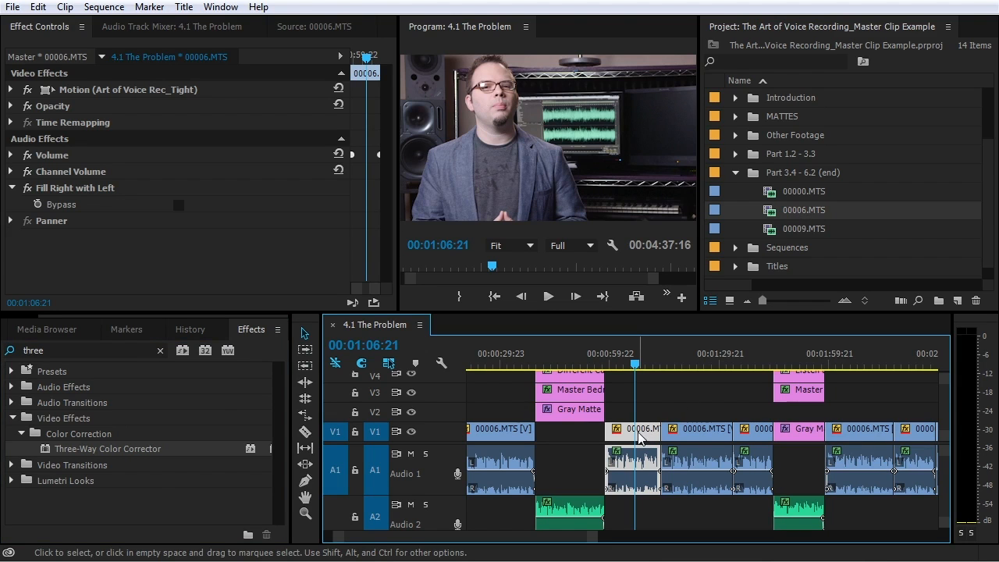
{"action": "double_click", "coordinate": [639, 436]}
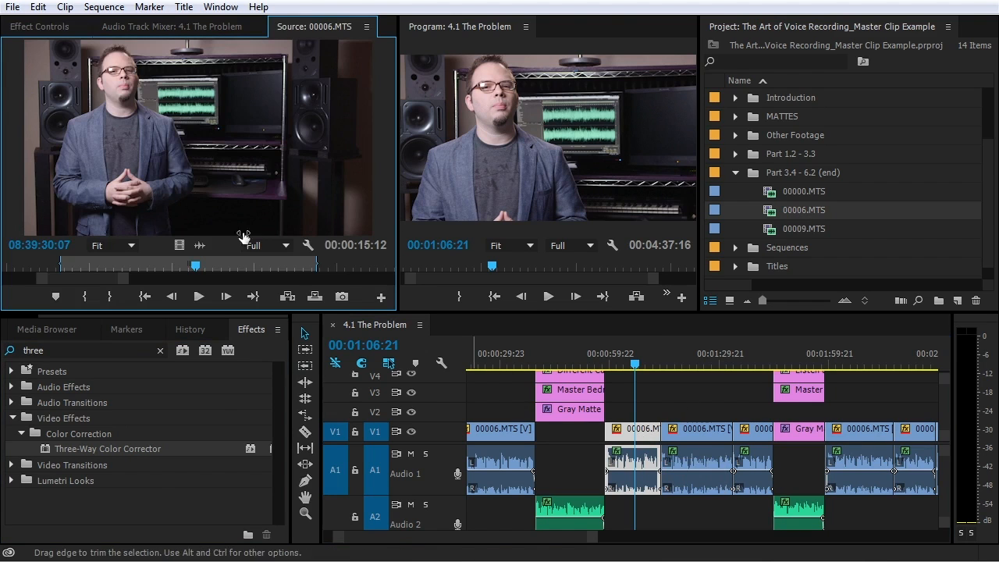
{"action": "left_click", "coordinate": [35, 27]}
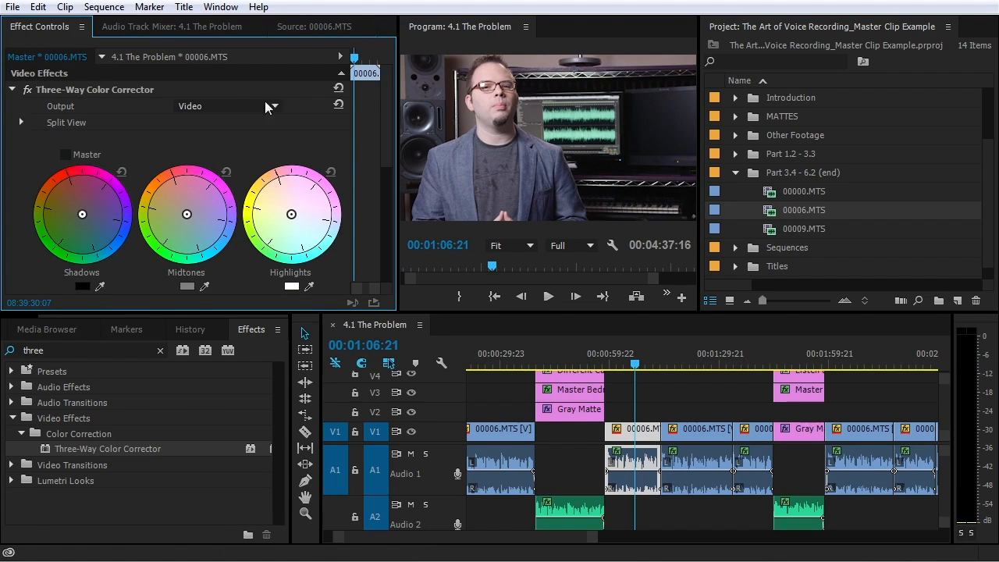
{"action": "left_click", "coordinate": [644, 435]}
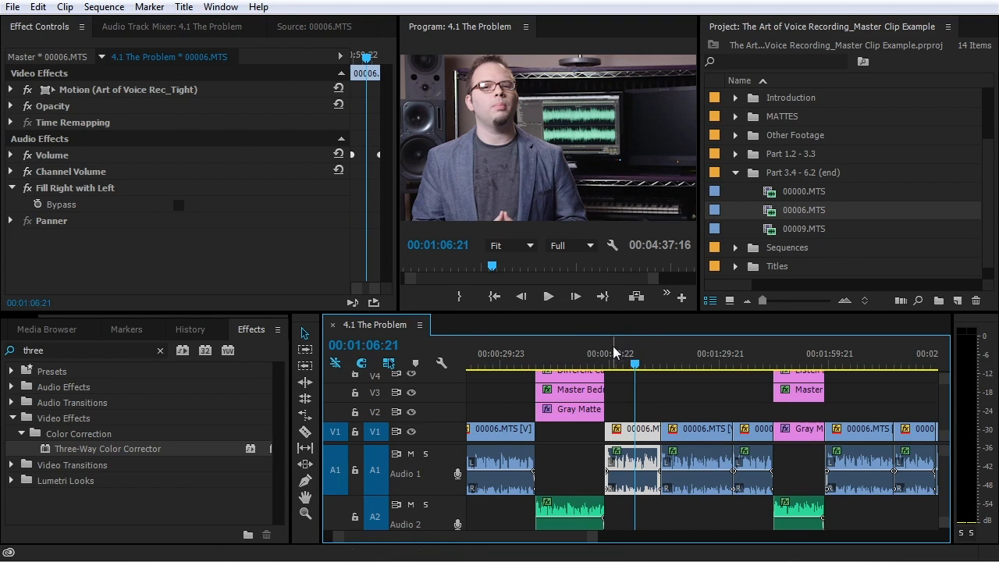
{"action": "double_click", "coordinate": [645, 439]}
{"action": "left_click", "coordinate": [43, 26]}
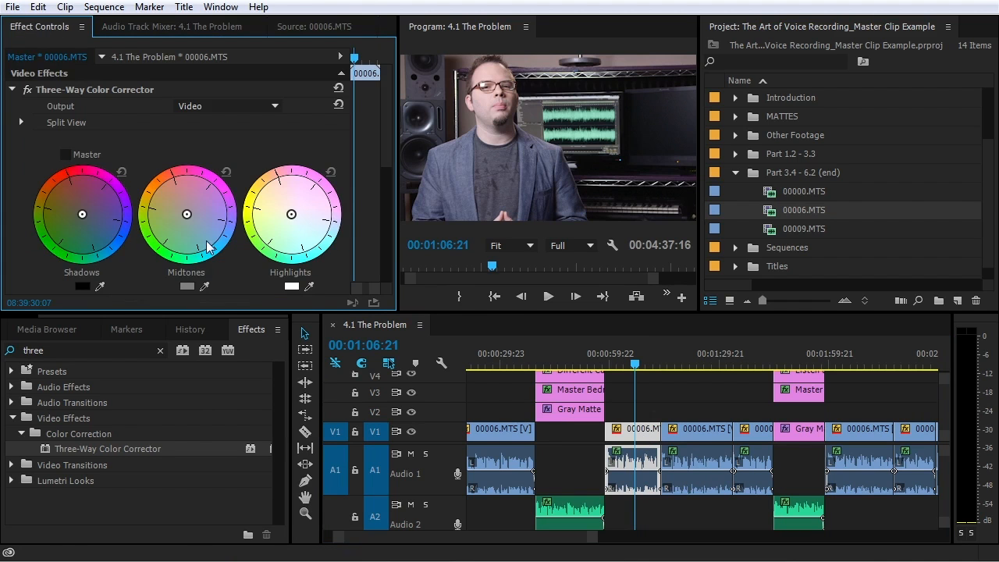
Enlarge the upper panels and dock the Project panel into the lower-left group
{"action": "left_click_drag", "start_coordinate": [304, 313], "coordinate": [318, 432]}
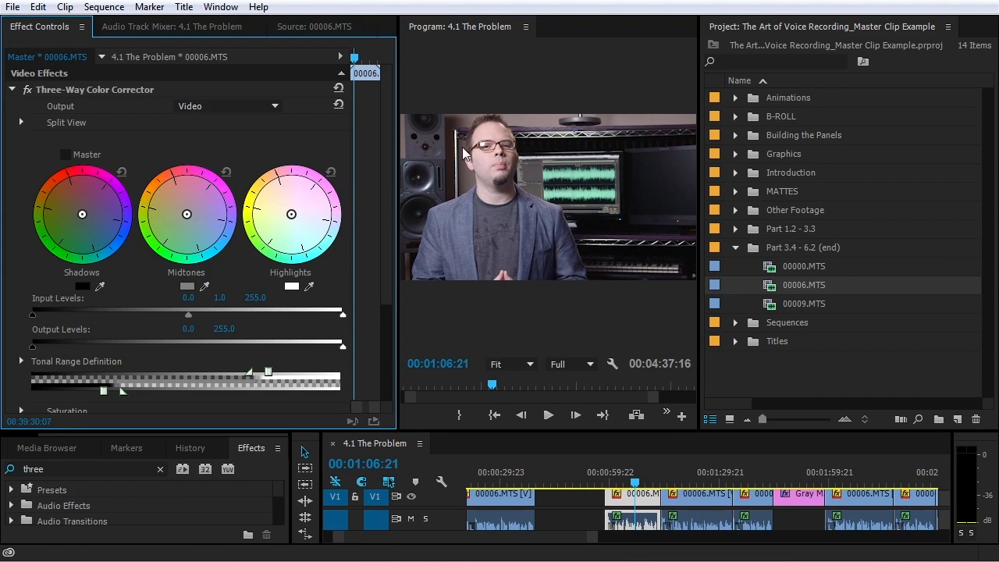
{"action": "left_click_drag", "start_coordinate": [792, 29], "coordinate": [28, 457]}
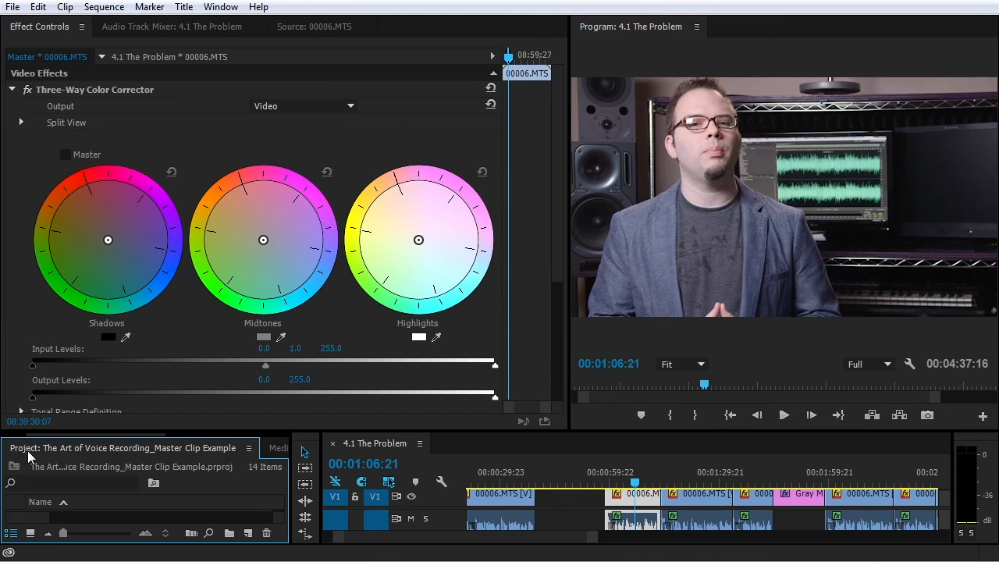
{"action": "left_click_drag", "start_coordinate": [152, 435], "coordinate": [316, 442]}
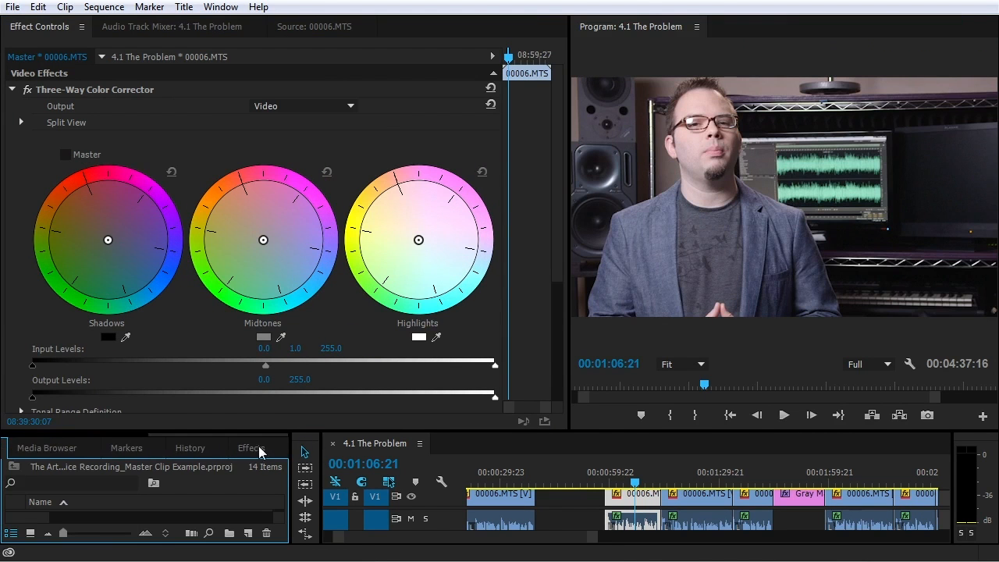
{"action": "left_click_drag", "start_coordinate": [545, 432], "coordinate": [545, 409]}
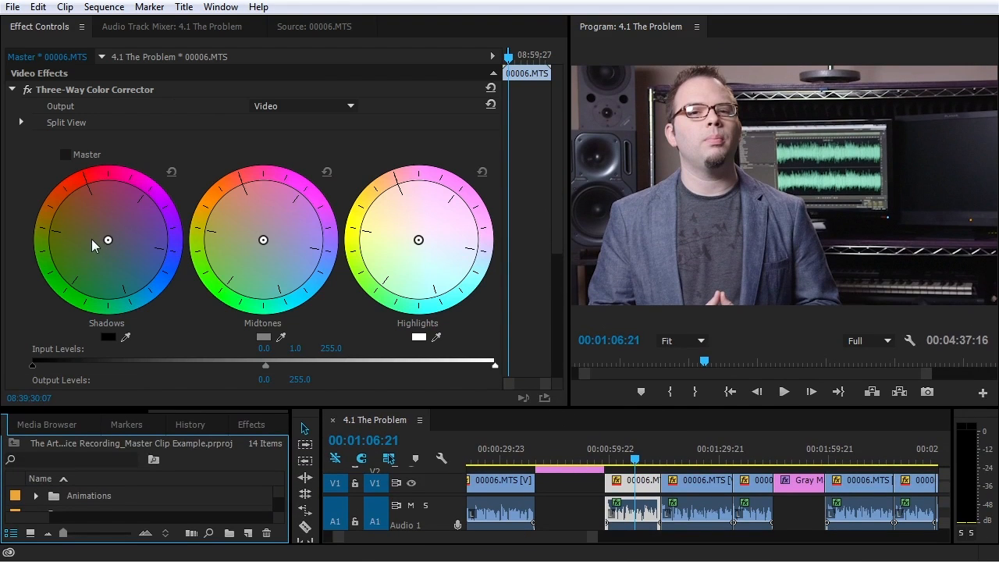
Tint shadows blue-green, shift the midtones, and set input levels to 28.8 and 224.5
{"action": "left_click_drag", "start_coordinate": [104, 235], "coordinate": [151, 320]}
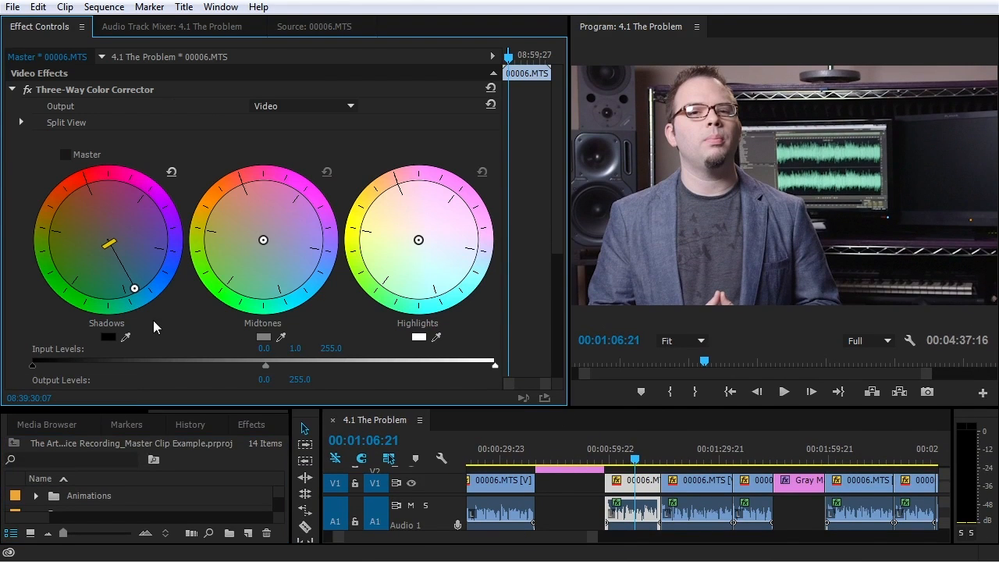
{"action": "mouse_move", "coordinate": [252, 216]}
{"action": "left_mouse_down"}
{"action": "mouse_move", "coordinate": [242, 191]}
{"action": "mouse_move", "coordinate": [249, 213]}
{"action": "left_mouse_up"}
{"action": "left_click_drag", "start_coordinate": [32, 365], "coordinate": [85, 366]}
{"action": "left_click_drag", "start_coordinate": [495, 365], "coordinate": [440, 365]}
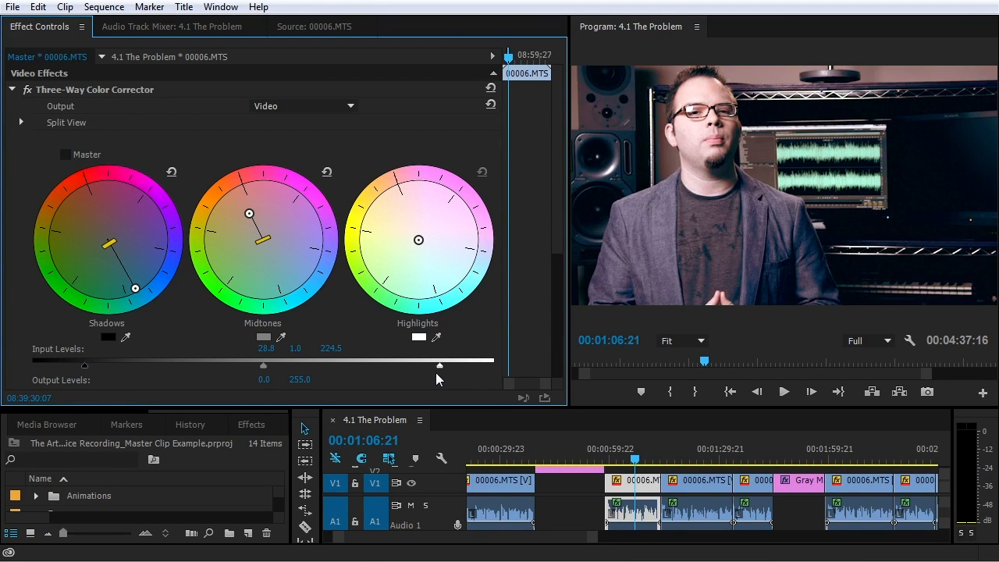
{"action": "mouse_move", "coordinate": [249, 213]}
{"action": "left_mouse_down"}
{"action": "mouse_move", "coordinate": [253, 226]}
{"action": "mouse_move", "coordinate": [253, 209]}
{"action": "left_mouse_up"}
{"action": "left_click_drag", "start_coordinate": [135, 288], "coordinate": [127, 271]}
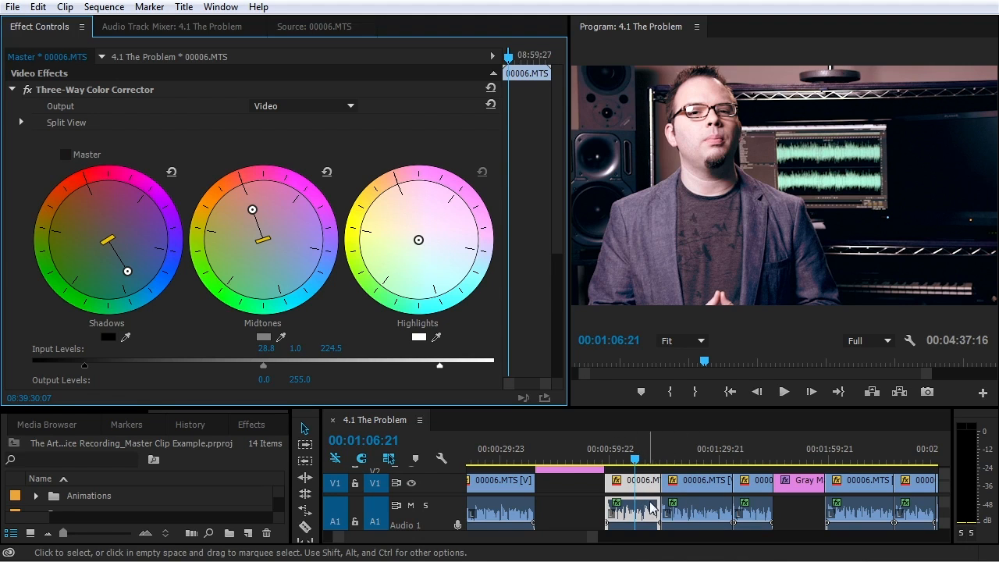
Scrub 4.1 The Problem to 00:02:20:21 to review the grade and select the later 00006.MTS clip
{"action": "left_click", "coordinate": [685, 459]}
{"action": "left_click_drag", "start_coordinate": [687, 461], "coordinate": [751, 460]}
{"action": "left_click", "coordinate": [861, 461]}
{"action": "left_click", "coordinate": [908, 462]}
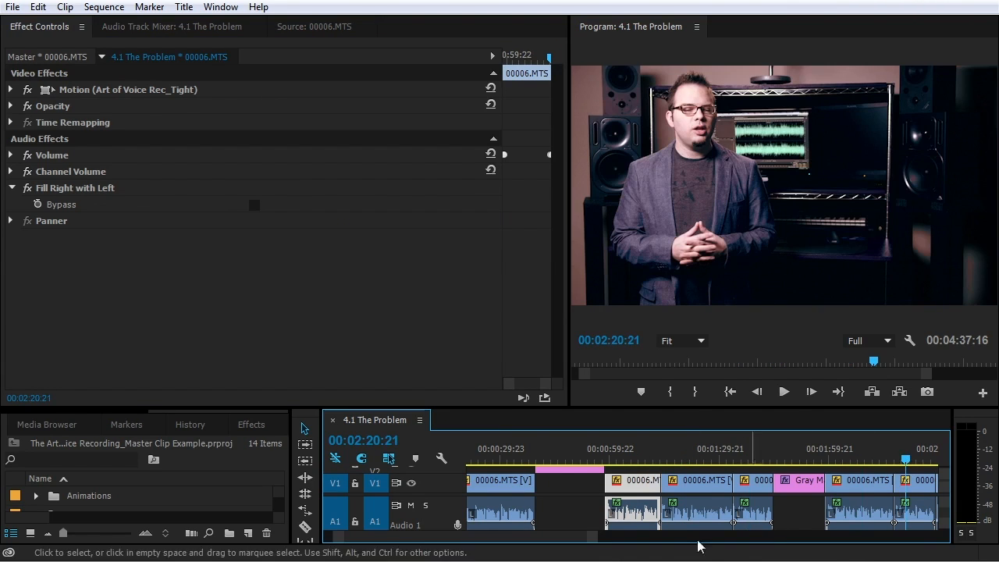
{"action": "scroll", "coordinate": [575, 544], "scroll_direction": "down", "scroll_amount": 3}
{"action": "left_click", "coordinate": [728, 516]}
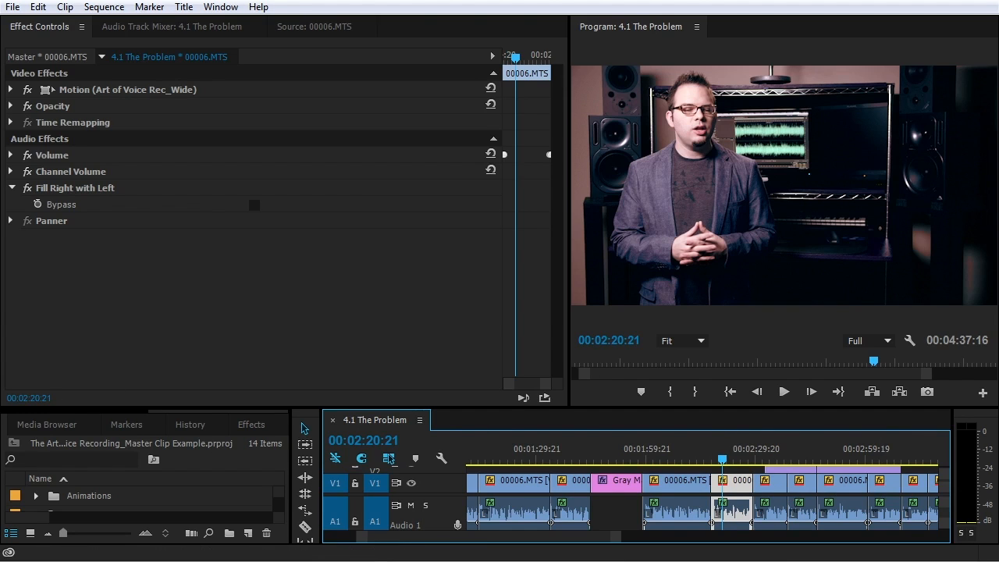
Collapse Part 3.4 - 6.2 (end), expand Sequences, and open 4.2 Acoustic Treatments Panels
{"action": "left_click_drag", "start_coordinate": [196, 405], "coordinate": [235, 292]}
{"action": "left_click_drag", "start_coordinate": [276, 388], "coordinate": [280, 456]}
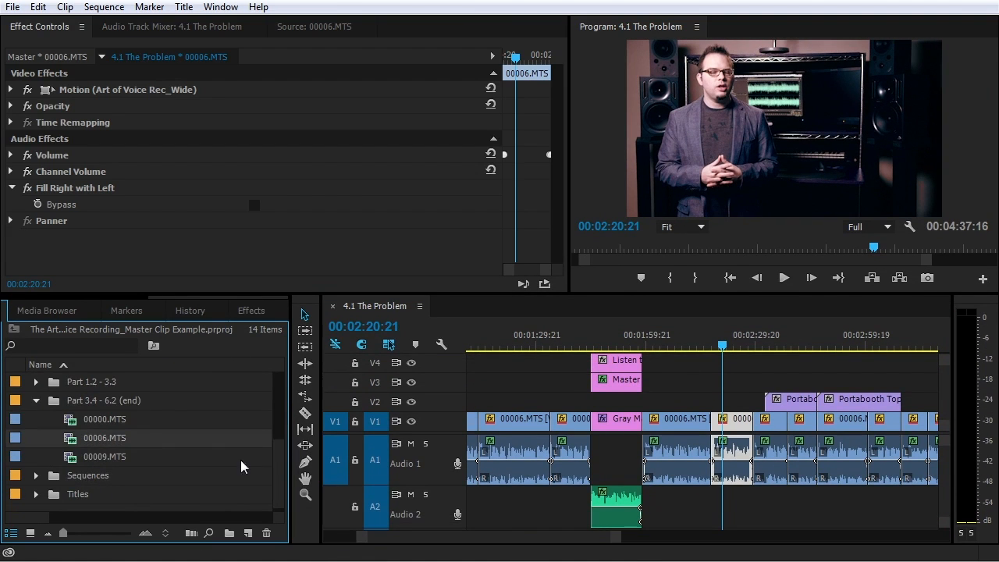
{"action": "left_click", "coordinate": [36, 401]}
{"action": "left_click", "coordinate": [36, 476]}
{"action": "scroll", "coordinate": [47, 478], "scroll_direction": "down", "scroll_amount": 5}
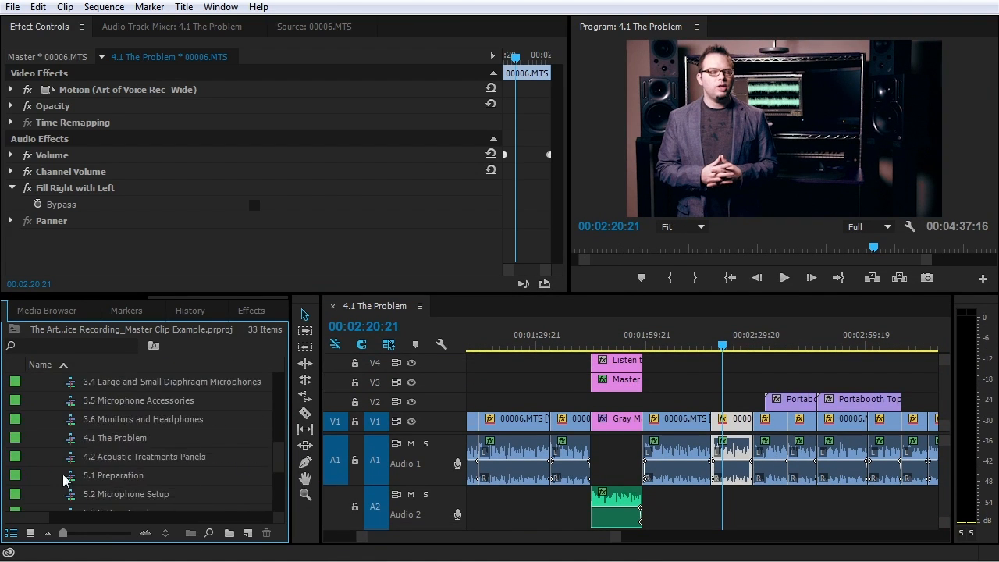
{"action": "double_click", "coordinate": [72, 458]}
{"action": "left_click_drag", "start_coordinate": [544, 536], "coordinate": [716, 539]}
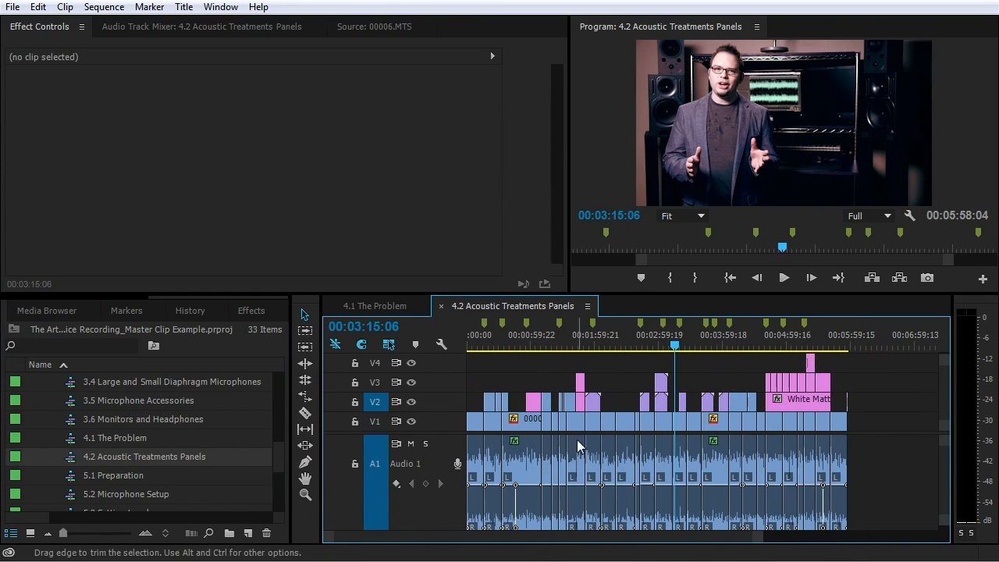
Scrub the 4.2 sequence, zoom in, and load its 00006.MTS clip into the Source monitor
{"action": "left_click", "coordinate": [474, 338]}
{"action": "left_click_drag", "start_coordinate": [474, 338], "coordinate": [620, 346]}
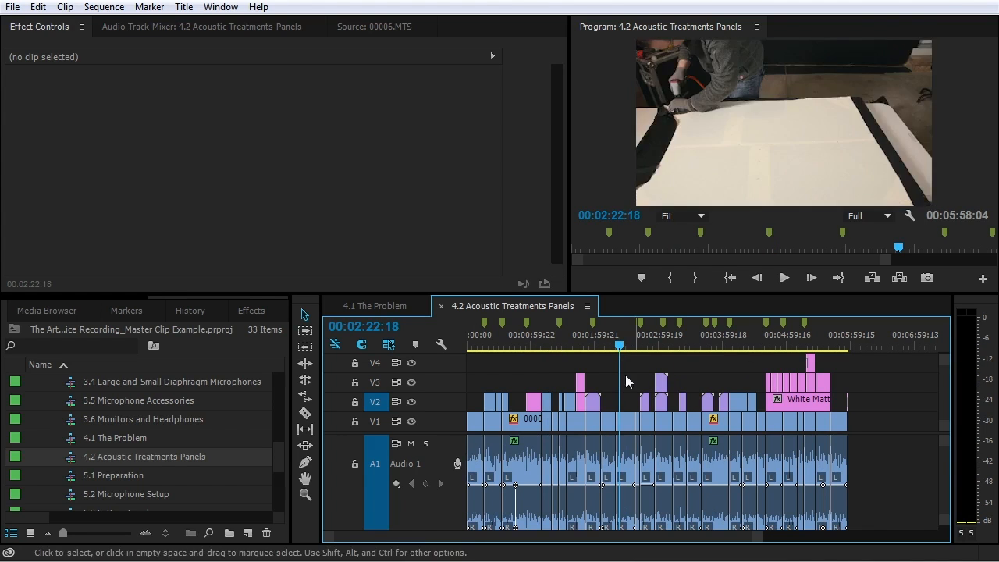
{"action": "key", "text": "="}
{"action": "key", "text": "="}
{"action": "key", "text": "="}
{"action": "key", "text": "="}
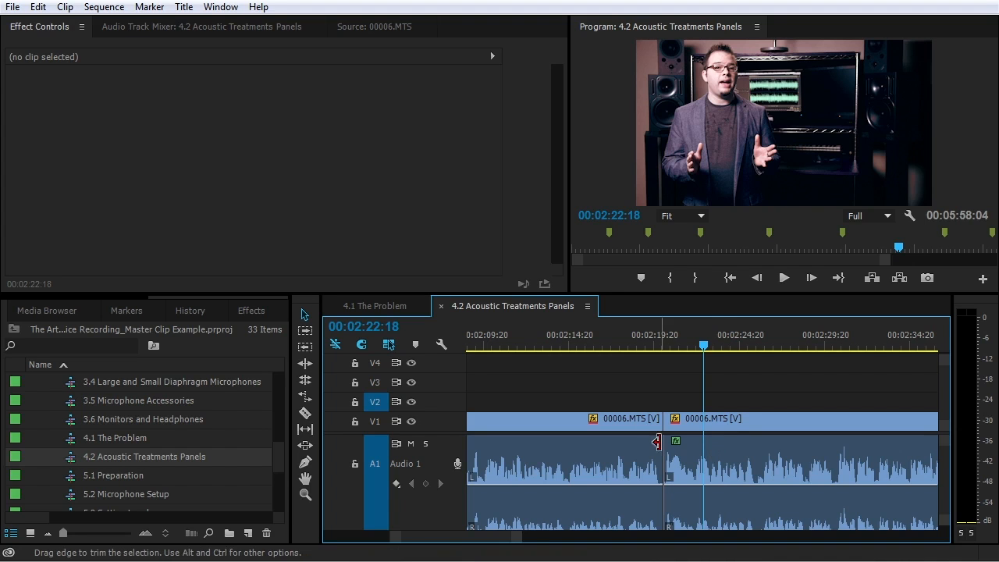
{"action": "left_click", "coordinate": [716, 459]}
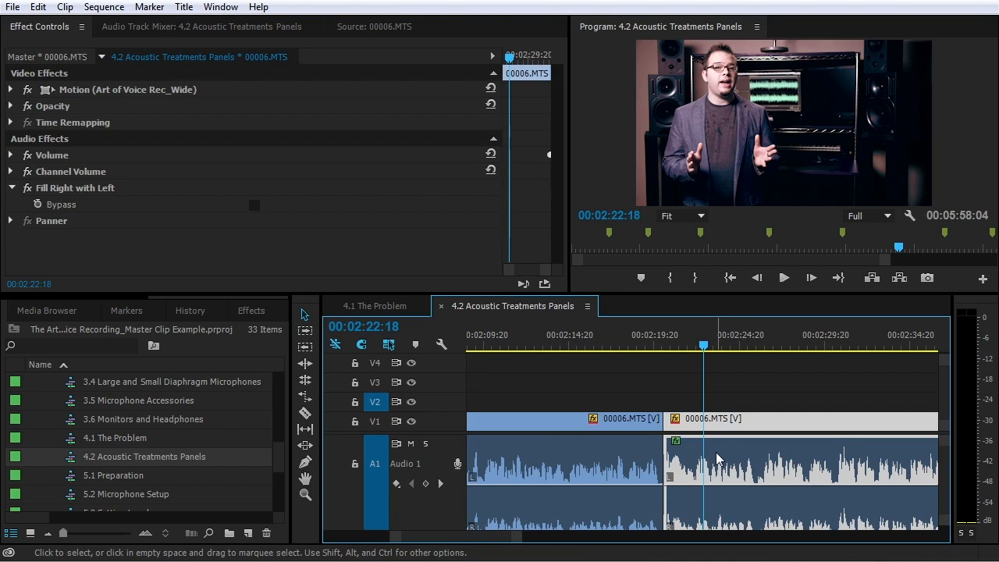
{"action": "double_click", "coordinate": [717, 459]}
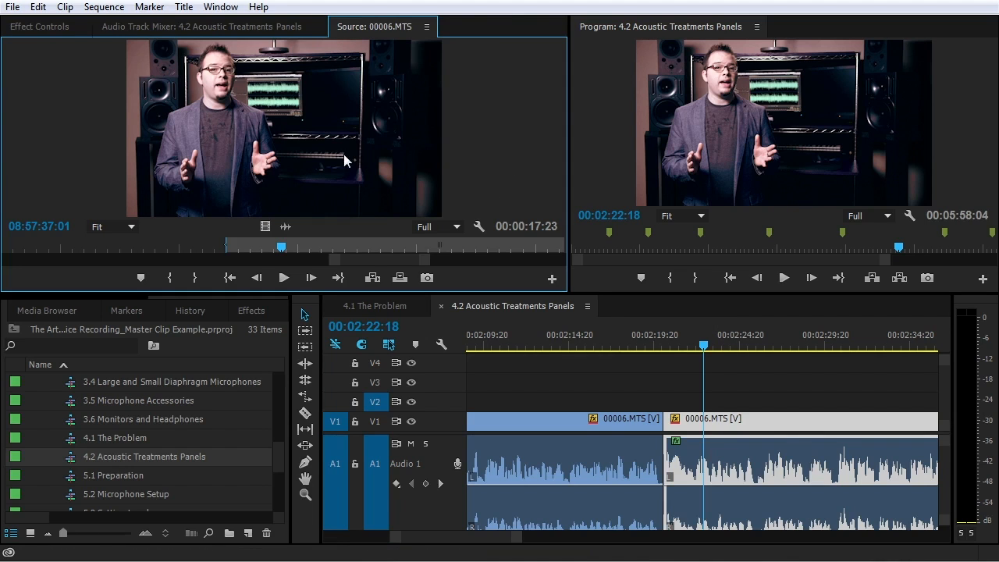
Rearrange the lower-left panels to bring the project list back into view
{"action": "left_click_drag", "start_coordinate": [235, 297], "coordinate": [92, 298]}
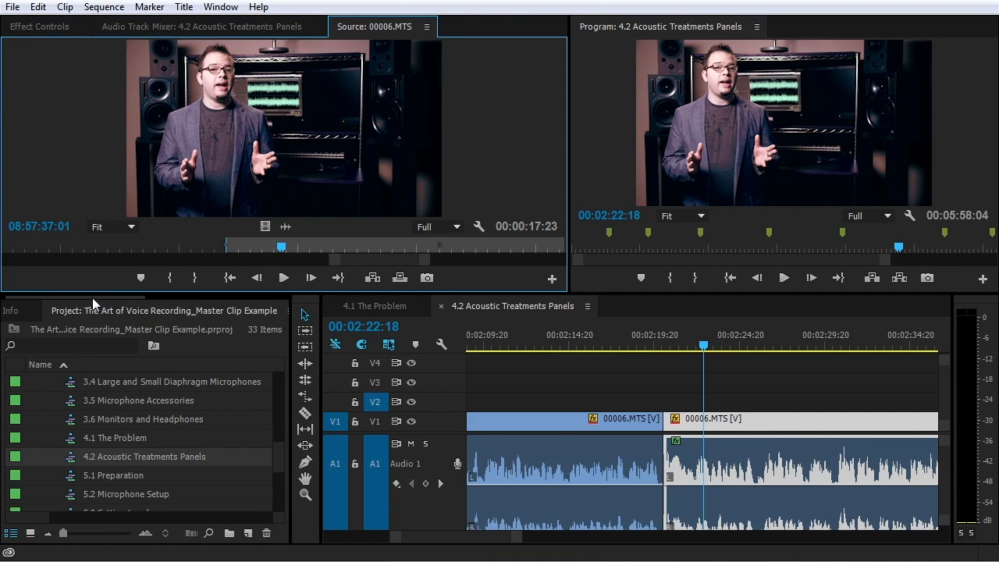
{"action": "left_click", "coordinate": [75, 318]}
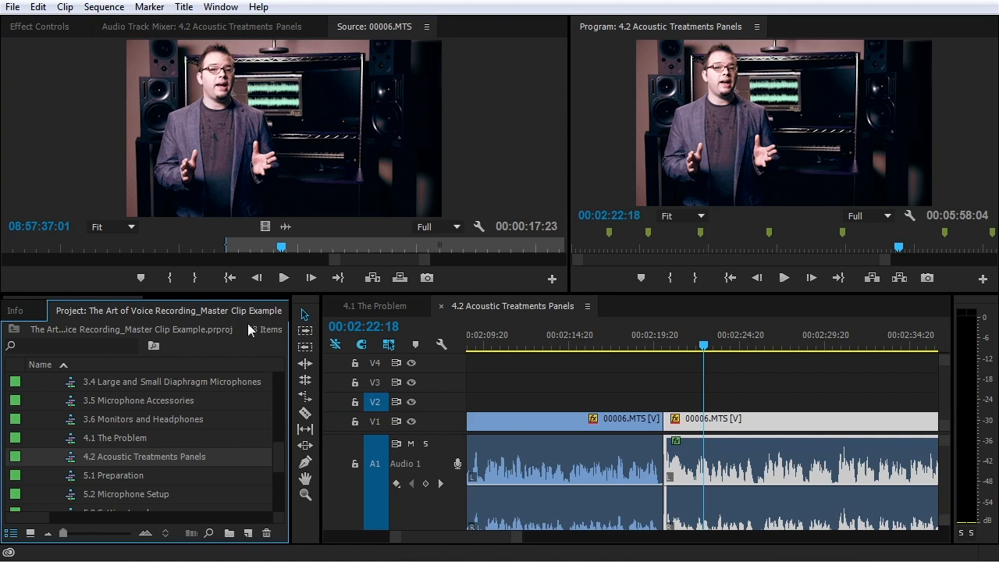
{"action": "left_click", "coordinate": [171, 296]}
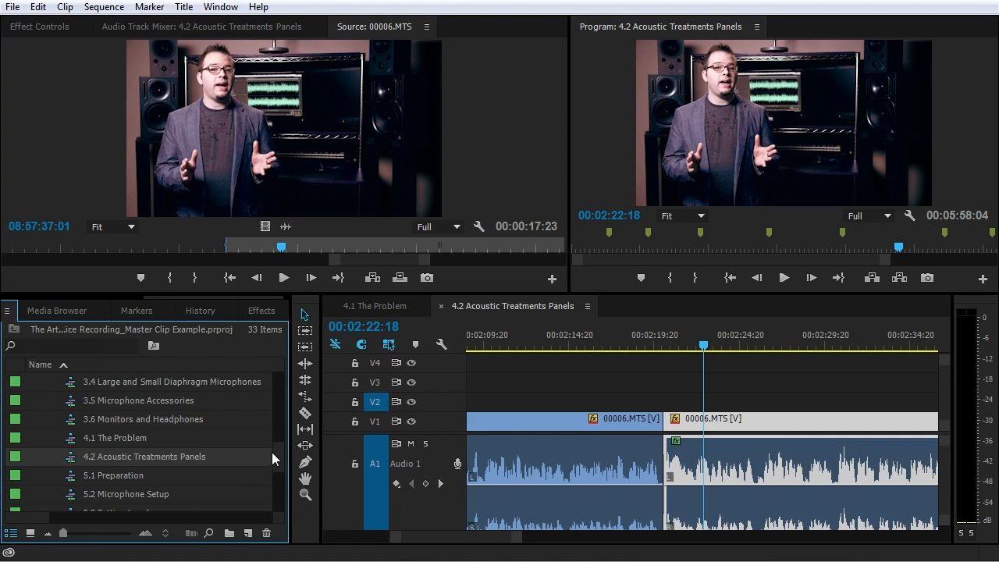
{"action": "left_click_drag", "start_coordinate": [279, 453], "coordinate": [282, 404]}
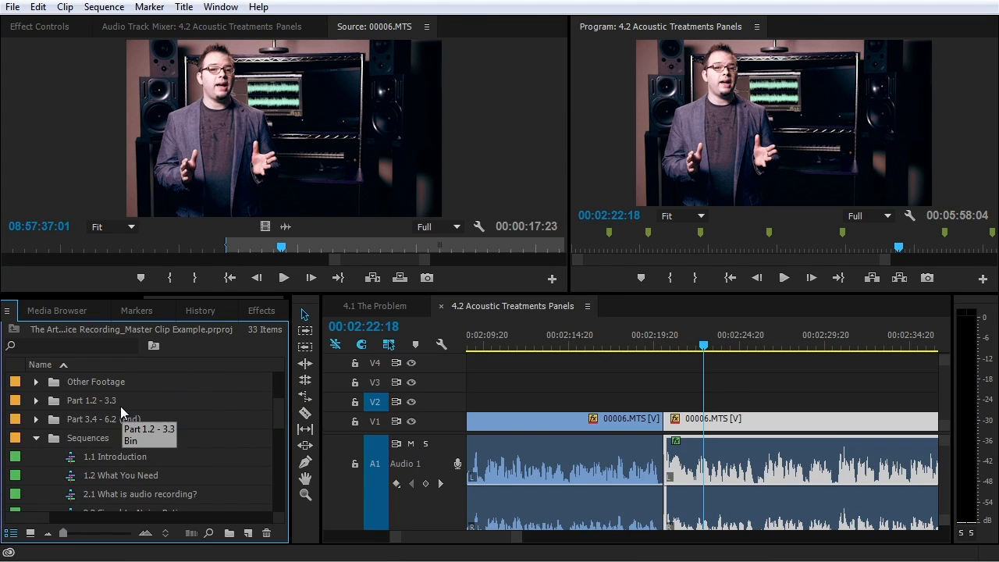
Place a Gray Matte from the MATTES bin on V2 at the cut and show its master clip's effects
{"action": "left_click", "coordinate": [37, 438]}
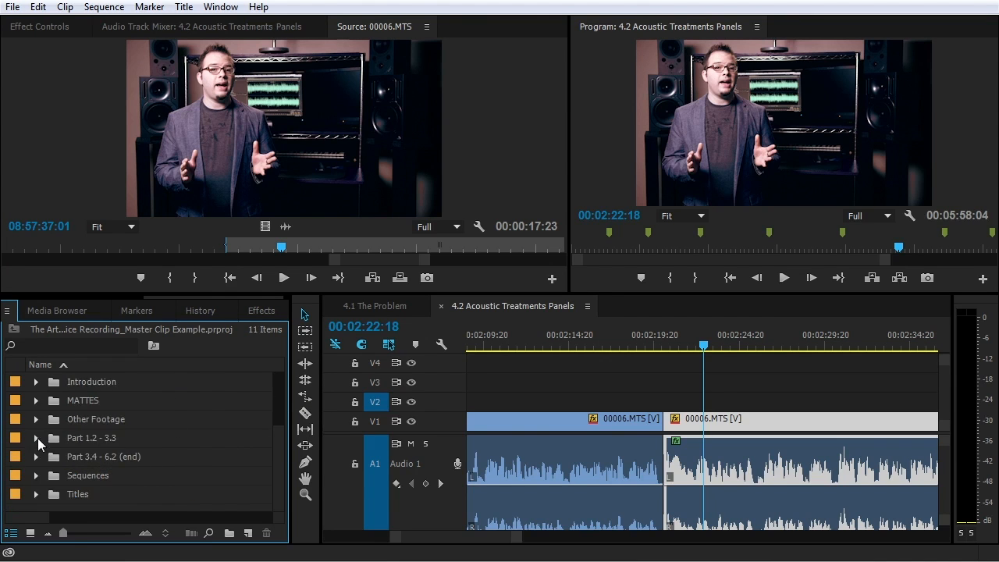
{"action": "left_click", "coordinate": [37, 401]}
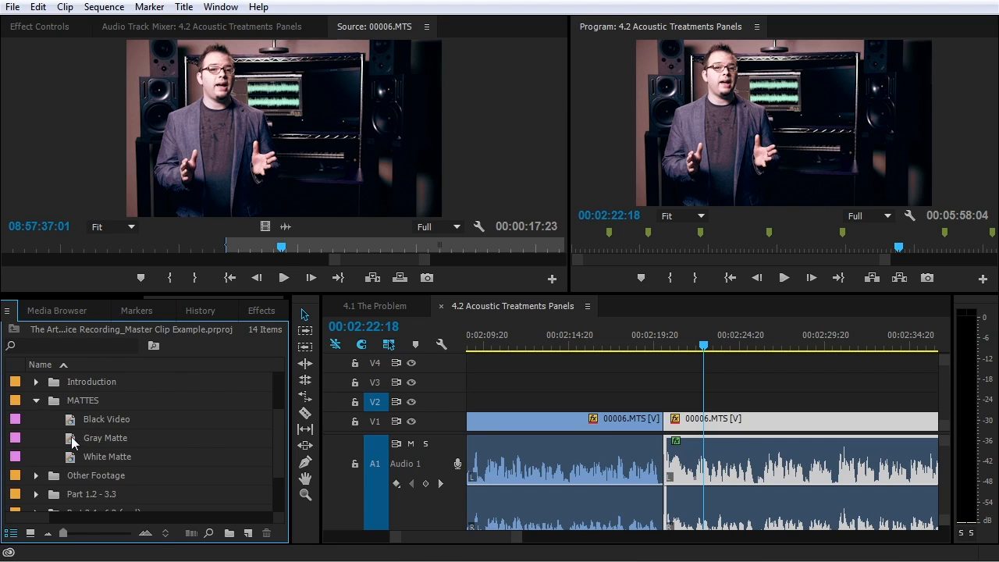
{"action": "left_click_drag", "start_coordinate": [72, 441], "coordinate": [660, 402]}
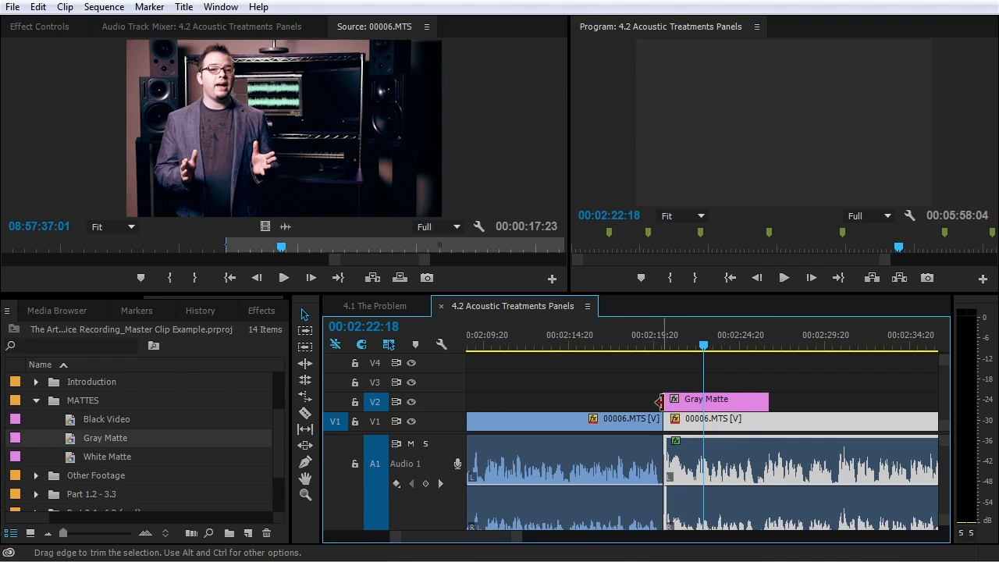
{"action": "left_click", "coordinate": [747, 408]}
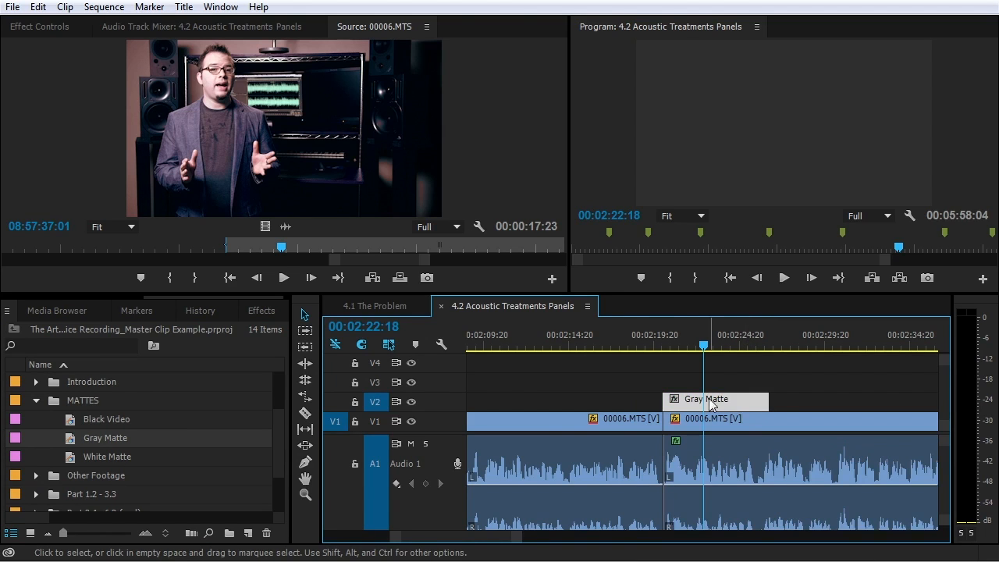
{"action": "double_click", "coordinate": [734, 406]}
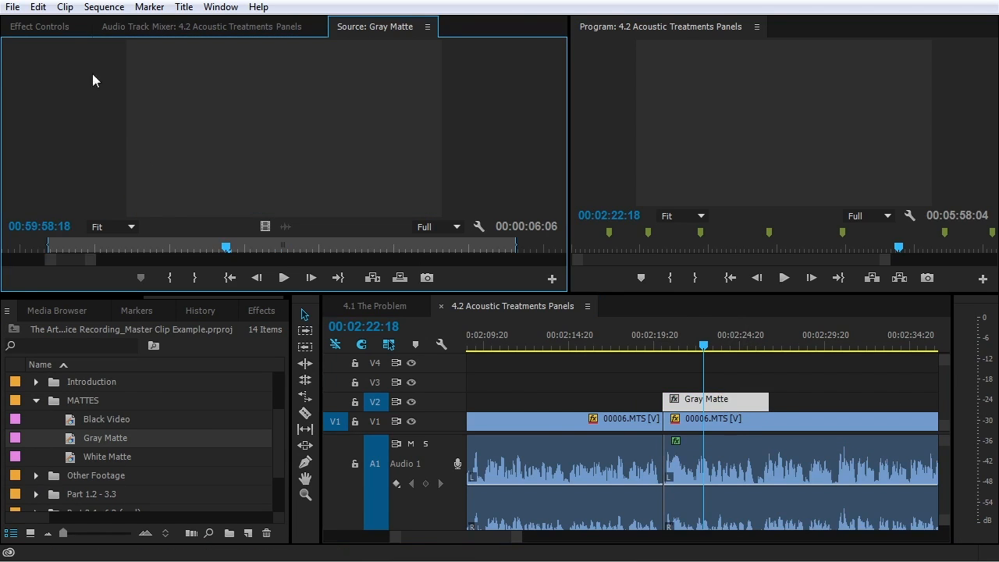
{"action": "left_click", "coordinate": [61, 28]}
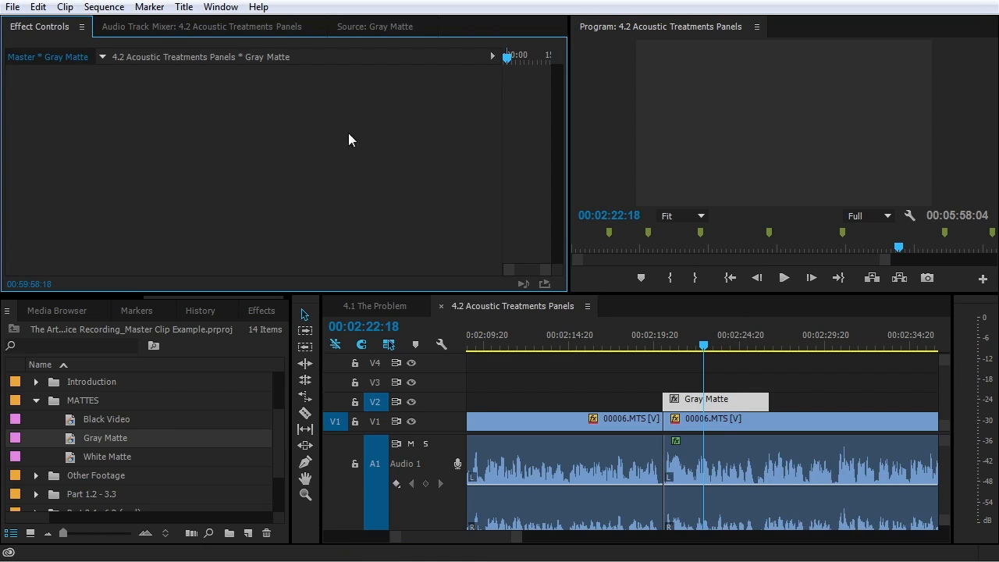
Apply the Noise effect to the Gray Matte and set Amount of Noise to 11%
{"action": "left_click", "coordinate": [254, 314]}
{"action": "double_click", "coordinate": [84, 331]}
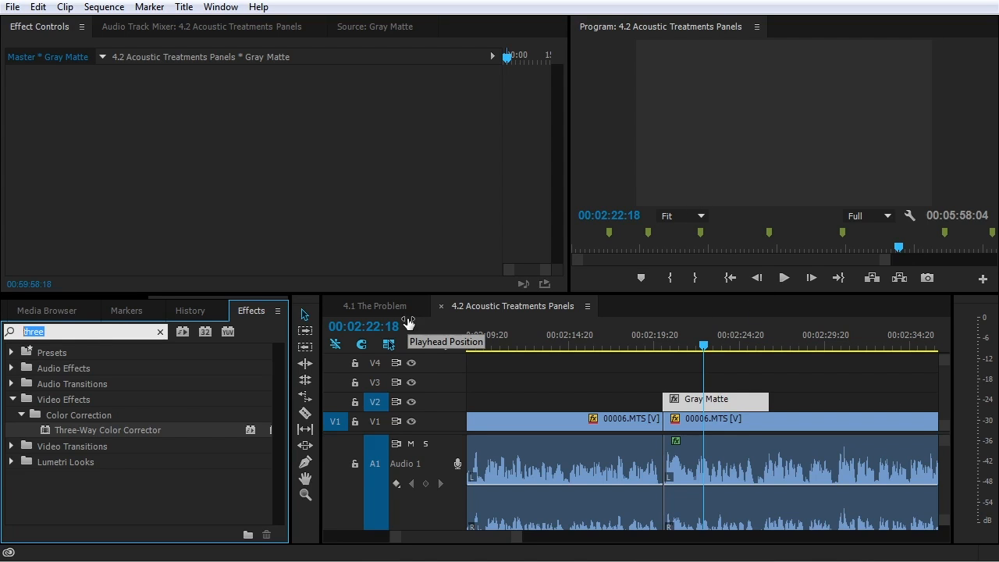
{"action": "type", "text": "noise"}
{"action": "scroll", "coordinate": [55, 437], "scroll_direction": "down", "scroll_amount": 3}
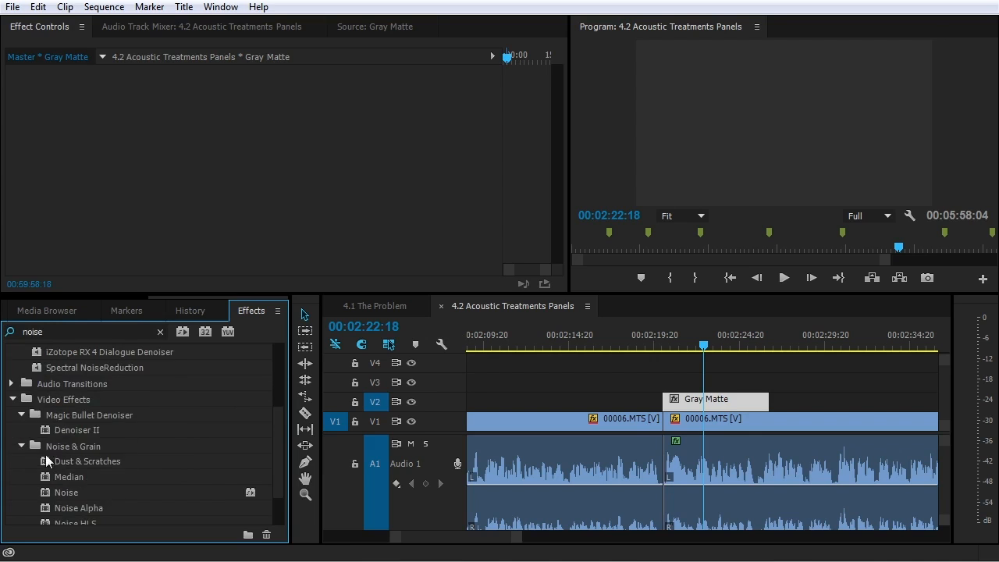
{"action": "scroll", "coordinate": [45, 454], "scroll_direction": "down", "scroll_amount": 2}
{"action": "left_click_drag", "start_coordinate": [123, 297], "coordinate": [173, 138]}
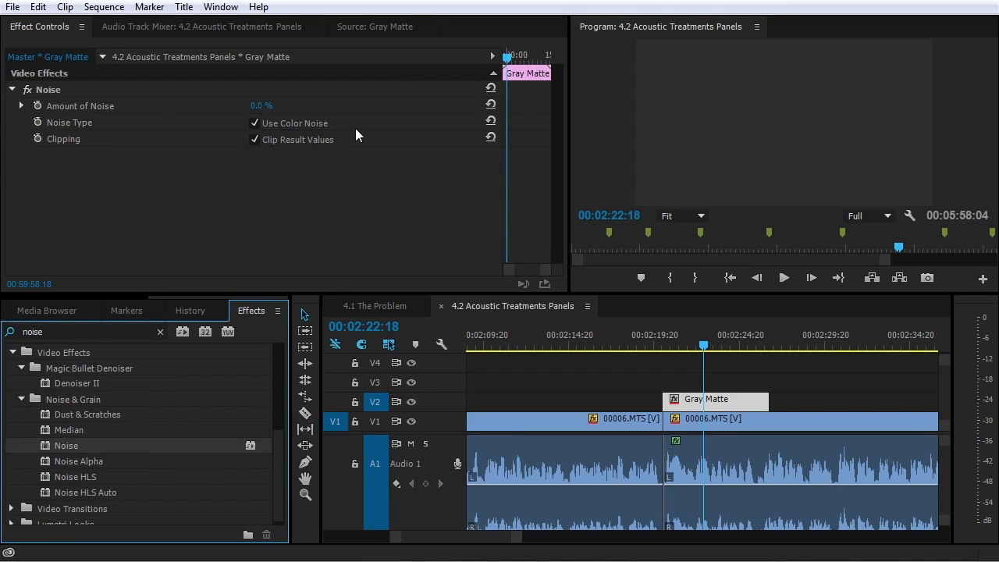
{"action": "left_click", "coordinate": [255, 122]}
{"action": "left_click_drag", "start_coordinate": [261, 106], "coordinate": [271, 110]}
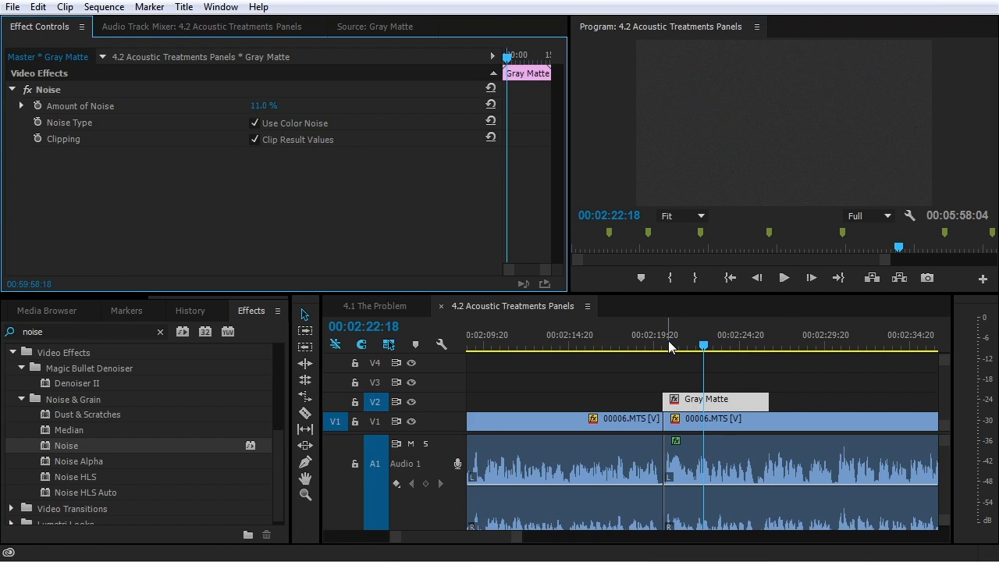
Add a second Gray Matte clip after the first on V2
{"action": "left_click", "coordinate": [118, 298]}
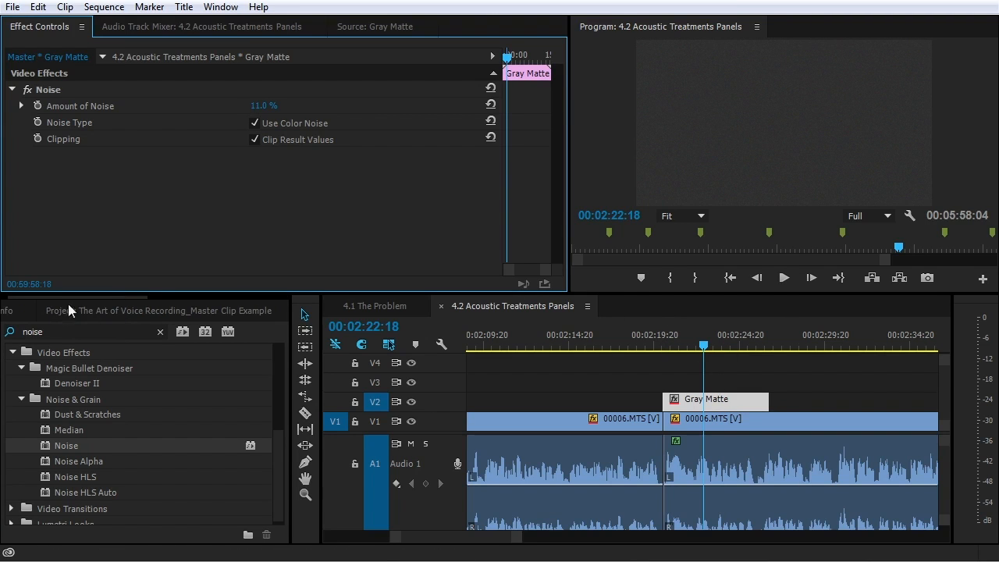
{"action": "left_click", "coordinate": [71, 310]}
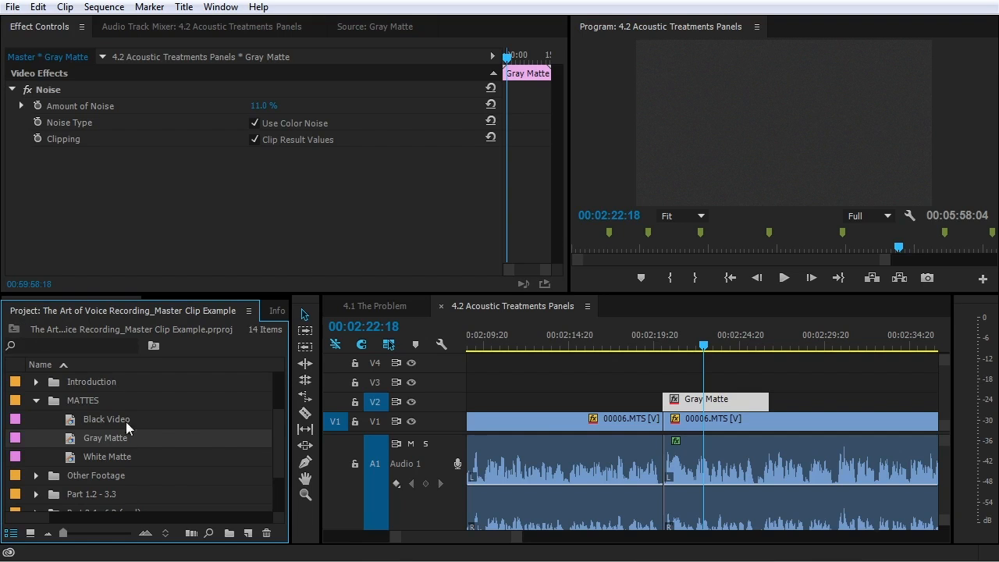
{"action": "left_click_drag", "start_coordinate": [82, 440], "coordinate": [793, 406]}
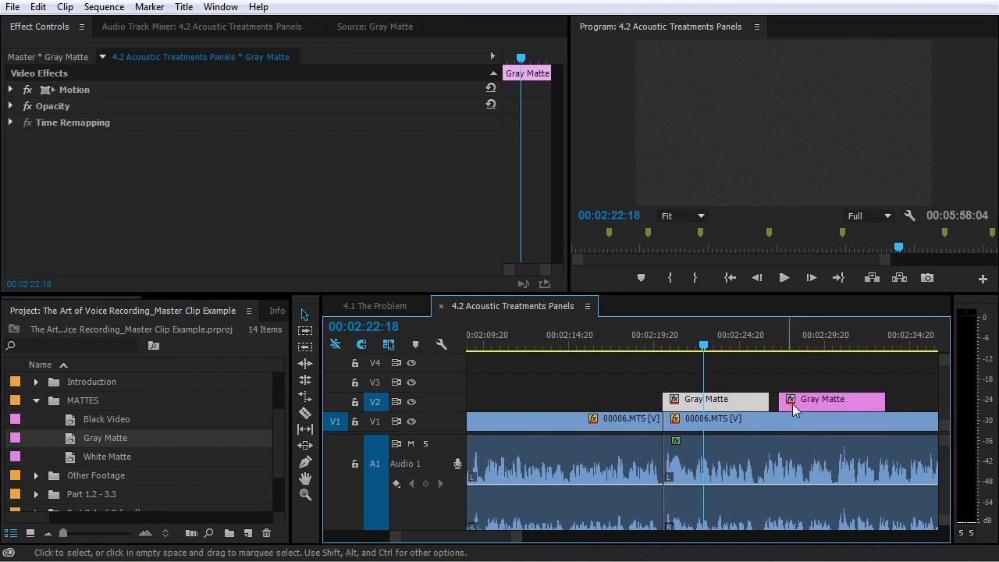
In 4.1 The Problem, switch off the Noise effect on the V1 Gray Matte clip
{"action": "left_click", "coordinate": [804, 348]}
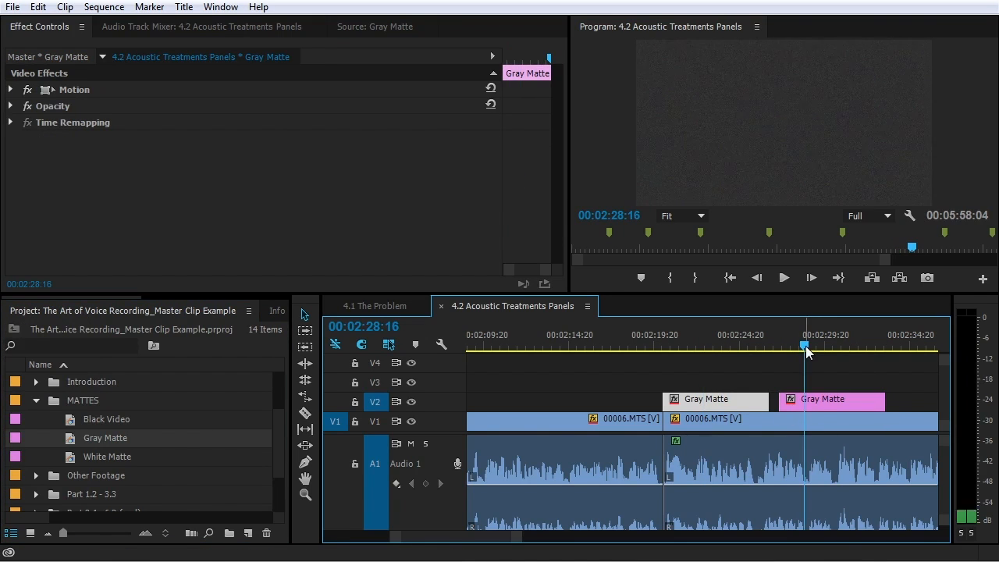
{"action": "left_click", "coordinate": [815, 402]}
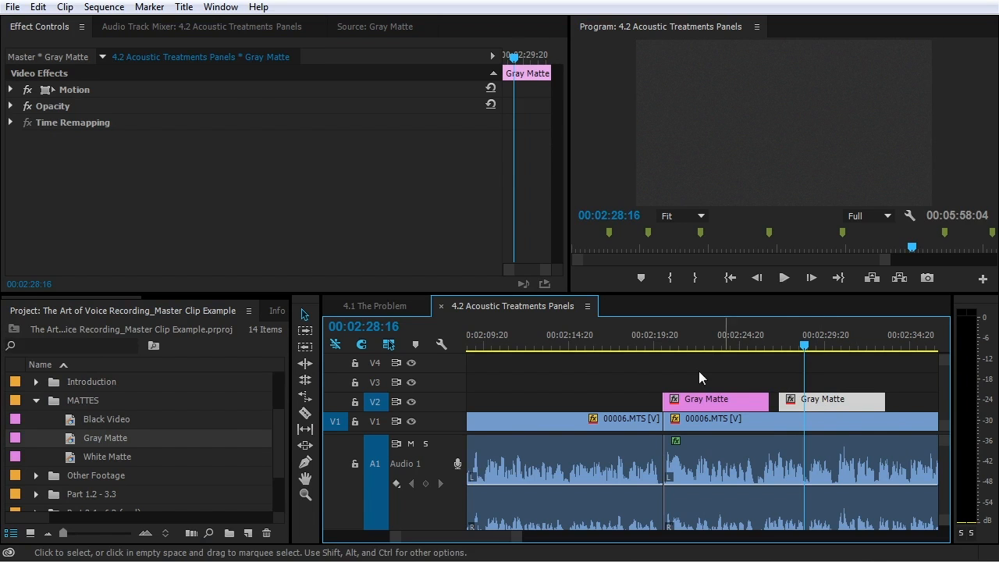
{"action": "key", "text": "minus"}
{"action": "key", "text": "minus"}
{"action": "key", "text": "minus"}
{"action": "key", "text": "minus"}
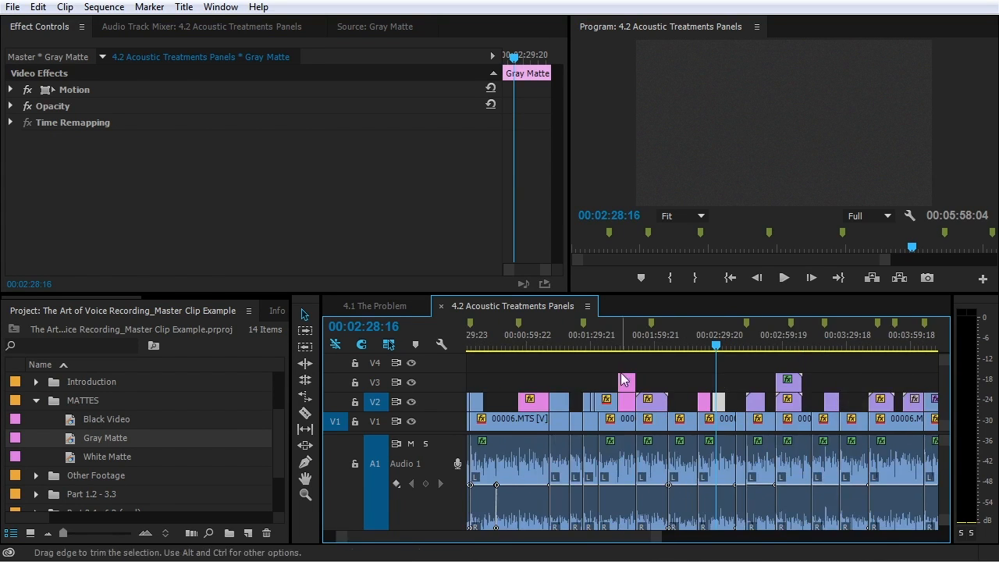
{"action": "left_click", "coordinate": [394, 305]}
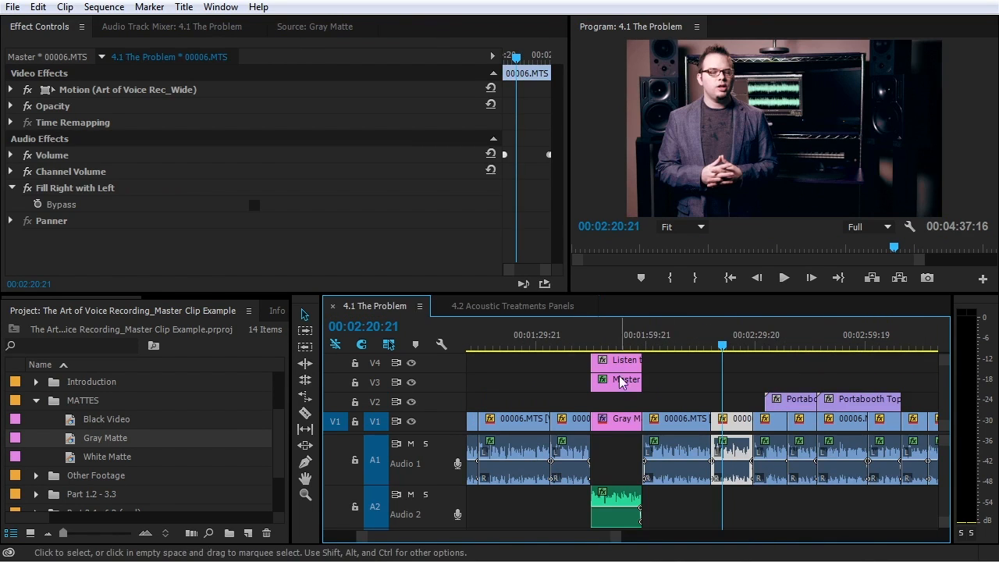
{"action": "left_click", "coordinate": [617, 338]}
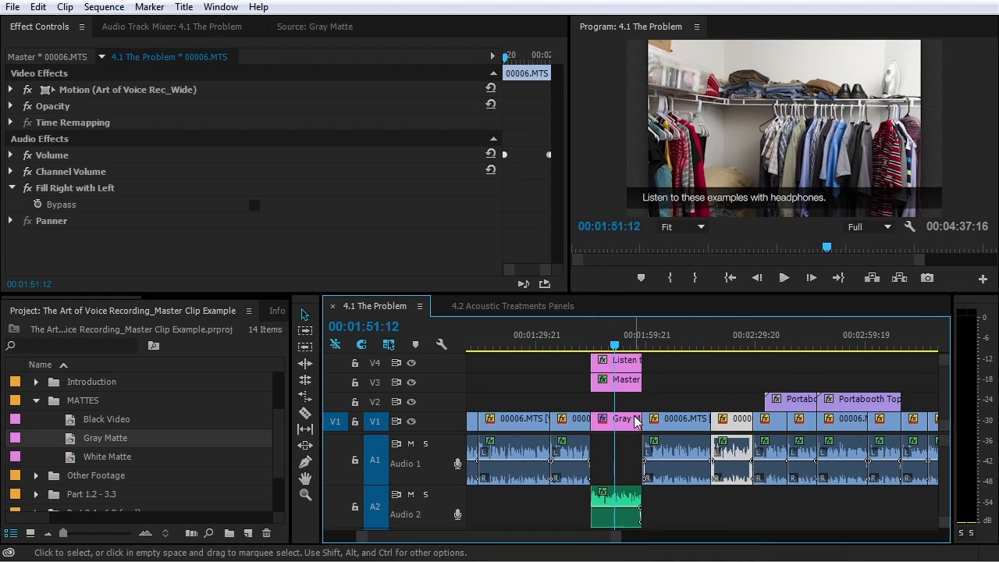
{"action": "left_click", "coordinate": [614, 423]}
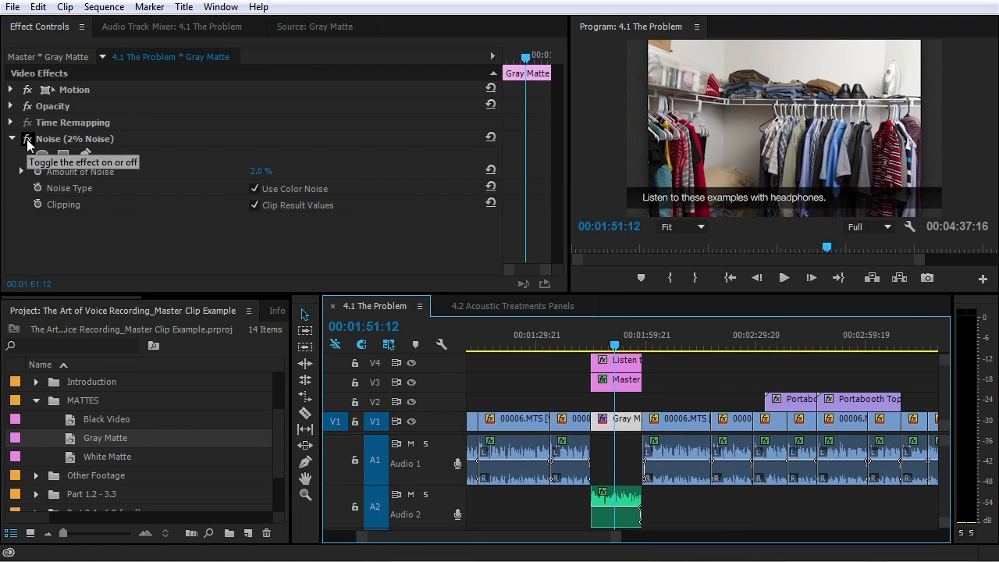
{"action": "left_click", "coordinate": [27, 141]}
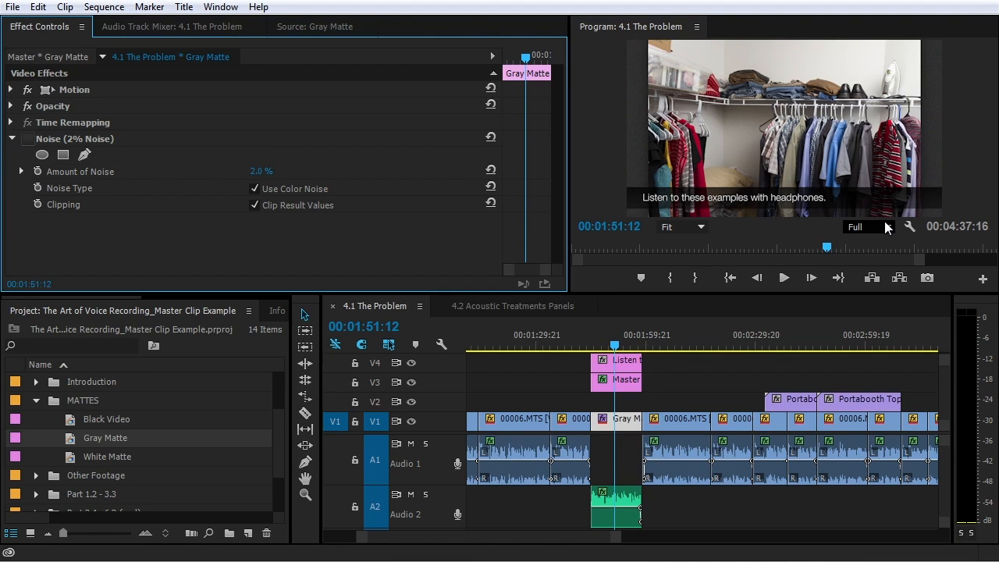
Set the Program monitor magnification to 100%
{"action": "left_click", "coordinate": [705, 228]}
{"action": "left_click", "coordinate": [707, 337]}
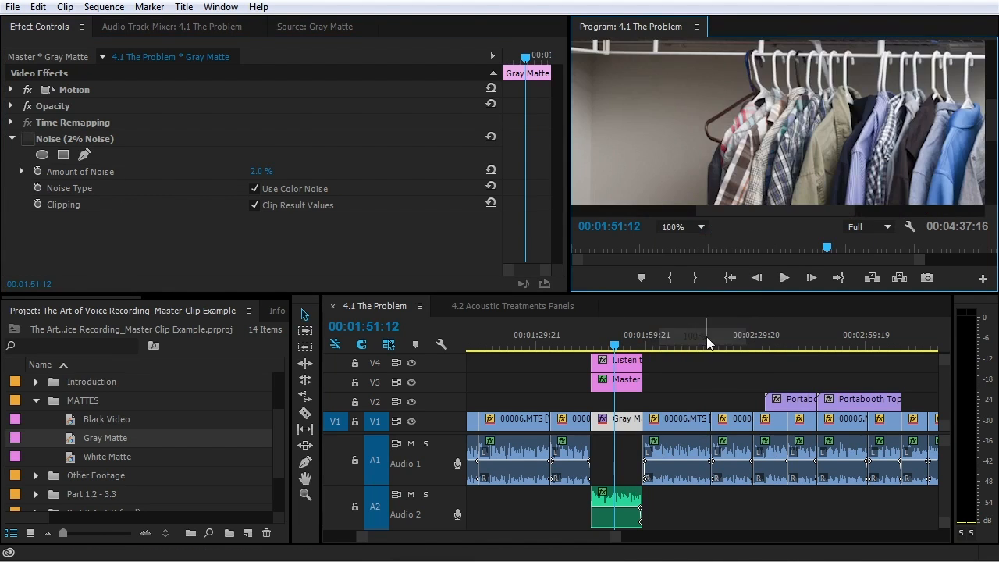
{"action": "left_click_drag", "start_coordinate": [756, 211], "coordinate": [621, 211]}
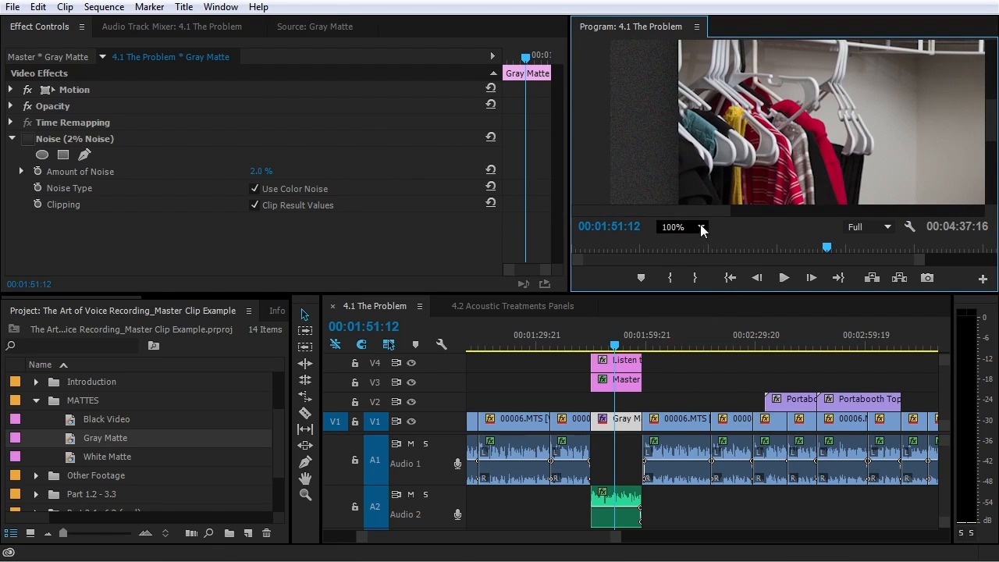
Review the Gray Matte master clip's effects, collapse the MATTES bin, and show the New Item list
{"action": "left_click", "coordinate": [631, 422]}
{"action": "double_click", "coordinate": [630, 421]}
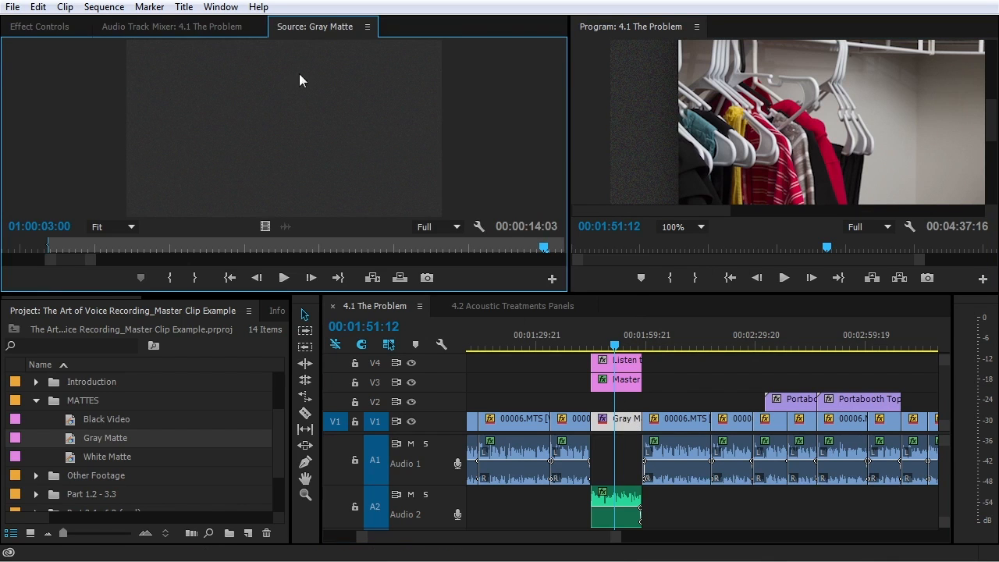
{"action": "left_click", "coordinate": [52, 30]}
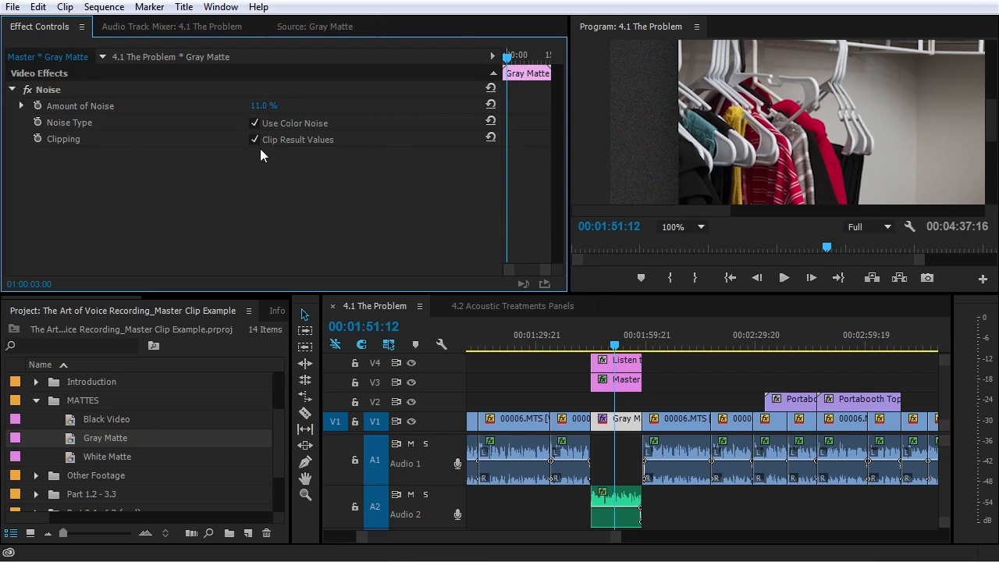
{"action": "left_click", "coordinate": [36, 400]}
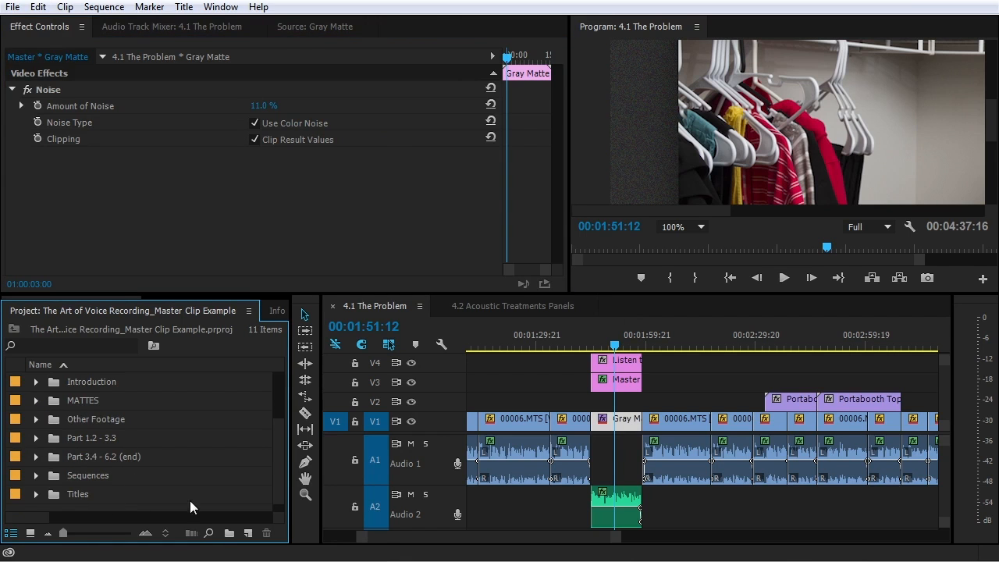
{"action": "left_click", "coordinate": [248, 533]}
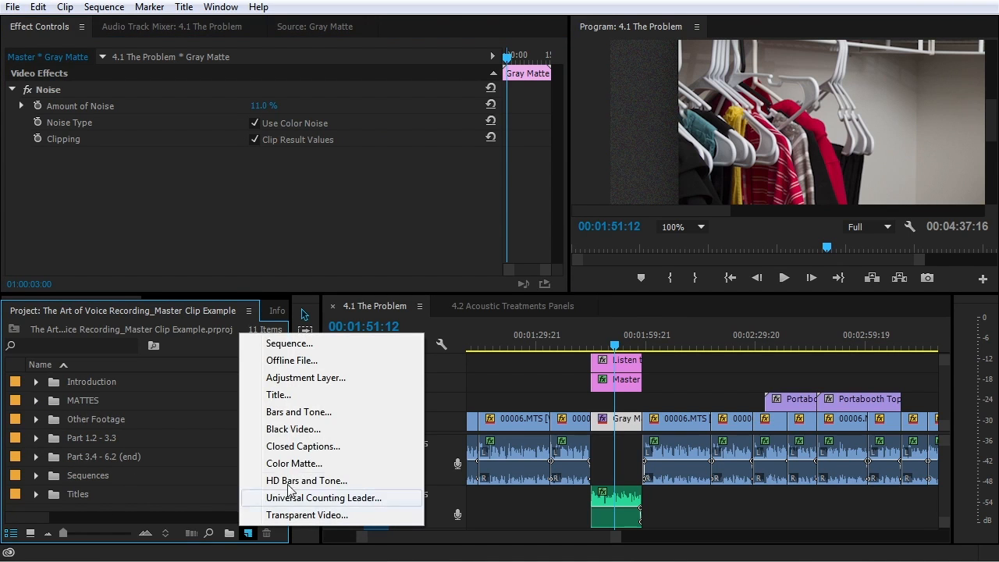
Create an adjustment layer, place it on V4 near 00:02:05, and fit the Program view
{"action": "left_click", "coordinate": [327, 378]}
{"action": "left_click", "coordinate": [528, 333]}
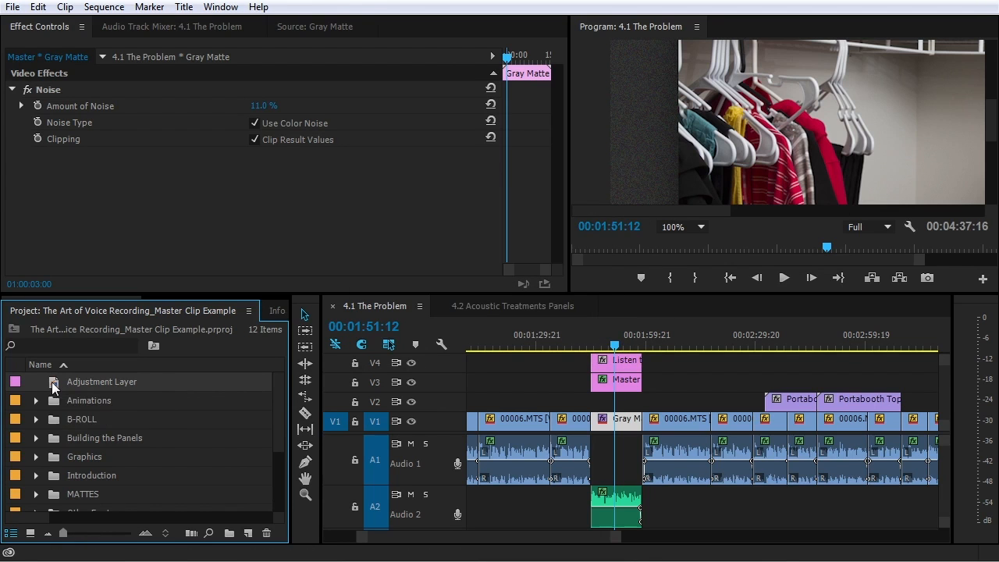
{"action": "left_click_drag", "start_coordinate": [53, 388], "coordinate": [671, 368]}
{"action": "left_click", "coordinate": [678, 344]}
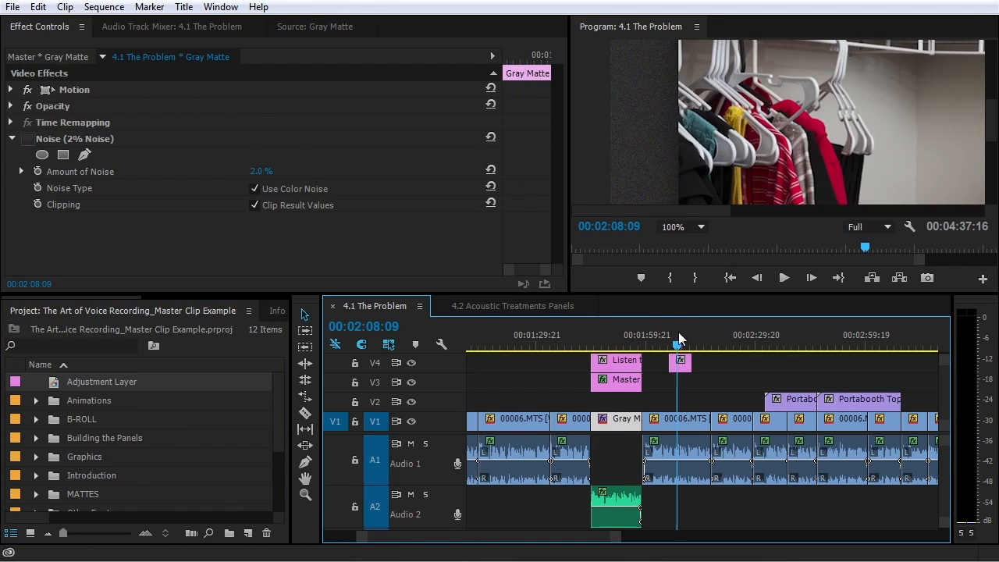
{"action": "left_click", "coordinate": [687, 365]}
{"action": "left_click", "coordinate": [688, 228]}
{"action": "left_click", "coordinate": [687, 242]}
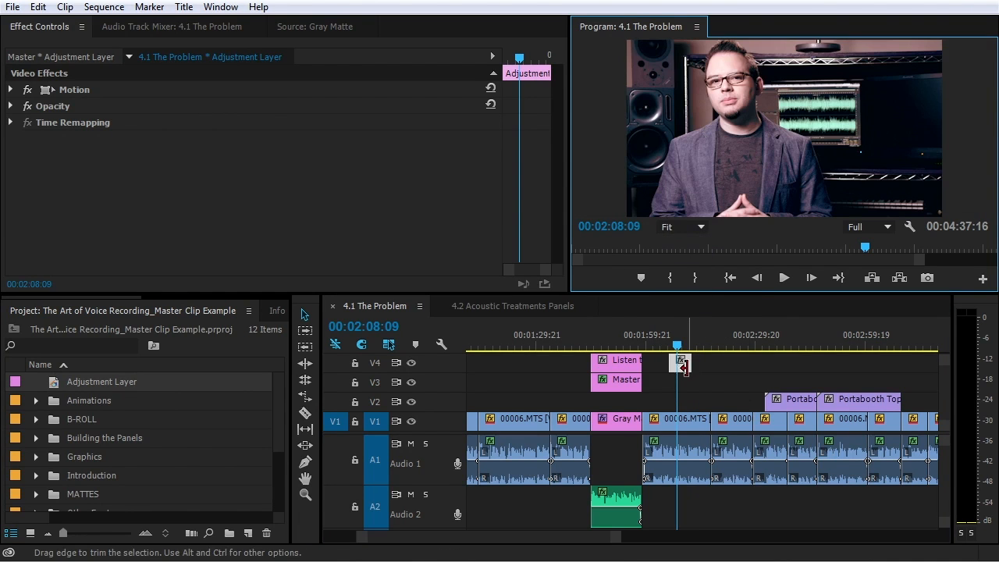
Search effects for 'cur' and apply RGB Curves to the adjustment layer
{"action": "double_click", "coordinate": [685, 364]}
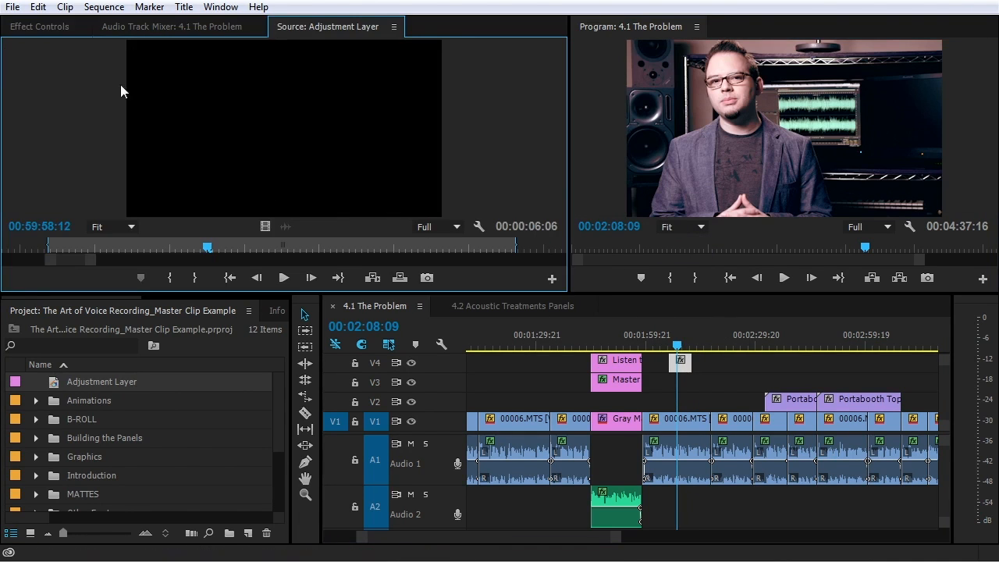
{"action": "left_click", "coordinate": [39, 26]}
{"action": "scroll", "coordinate": [261, 301], "scroll_direction": "down", "scroll_amount": 5}
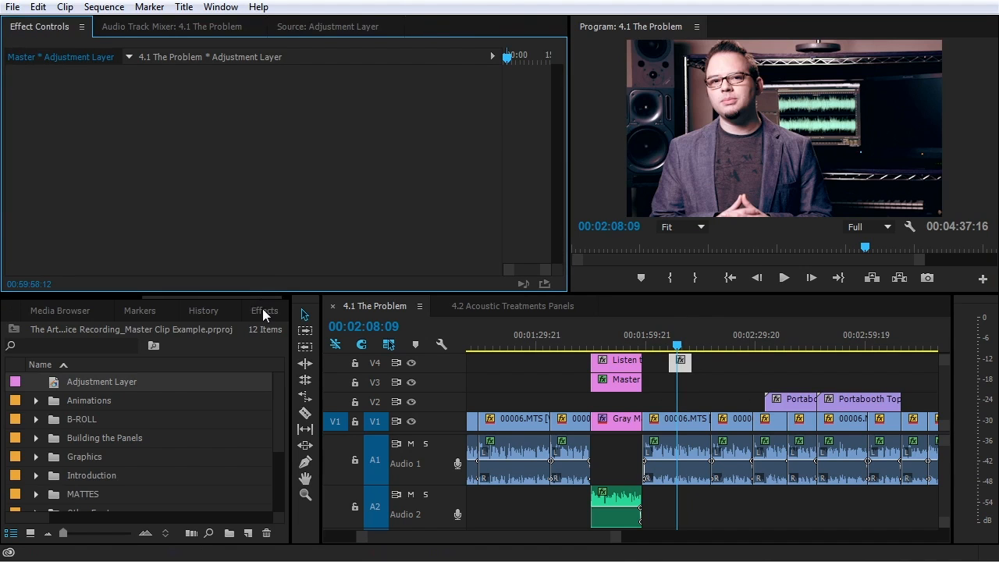
{"action": "left_click", "coordinate": [263, 310]}
{"action": "left_click", "coordinate": [76, 332]}
{"action": "type", "text": "cui"}
{"action": "key", "text": "BackSpace"}
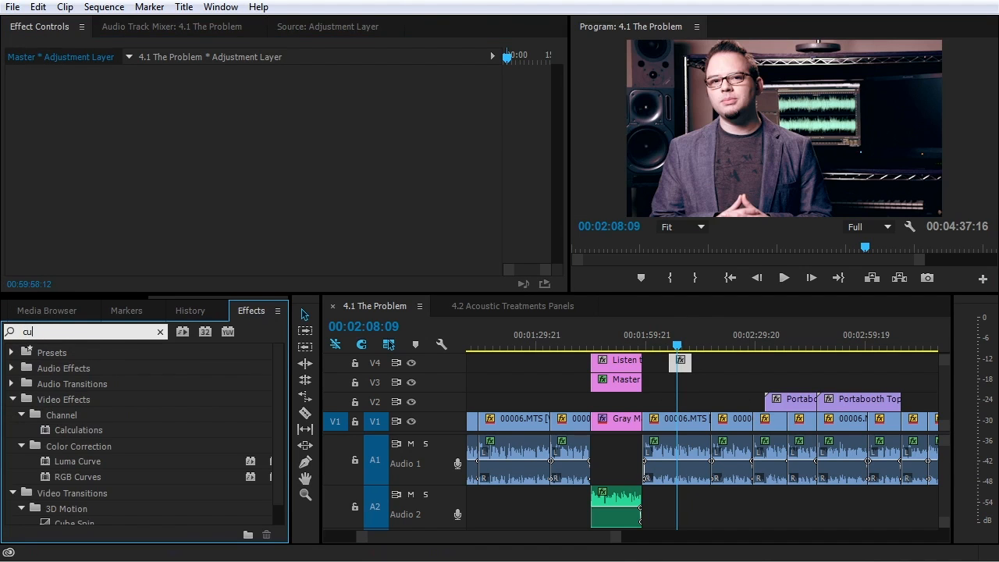
{"action": "type", "text": "r"}
{"action": "left_click_drag", "start_coordinate": [84, 445], "coordinate": [181, 186]}
Add a point to the Master curve and adjust the Green curve for contrast
{"action": "left_click", "coordinate": [216, 132]}
{"action": "scroll", "coordinate": [125, 212], "scroll_direction": "down", "scroll_amount": 2}
{"action": "left_click_drag", "start_coordinate": [70, 200], "coordinate": [74, 214]}
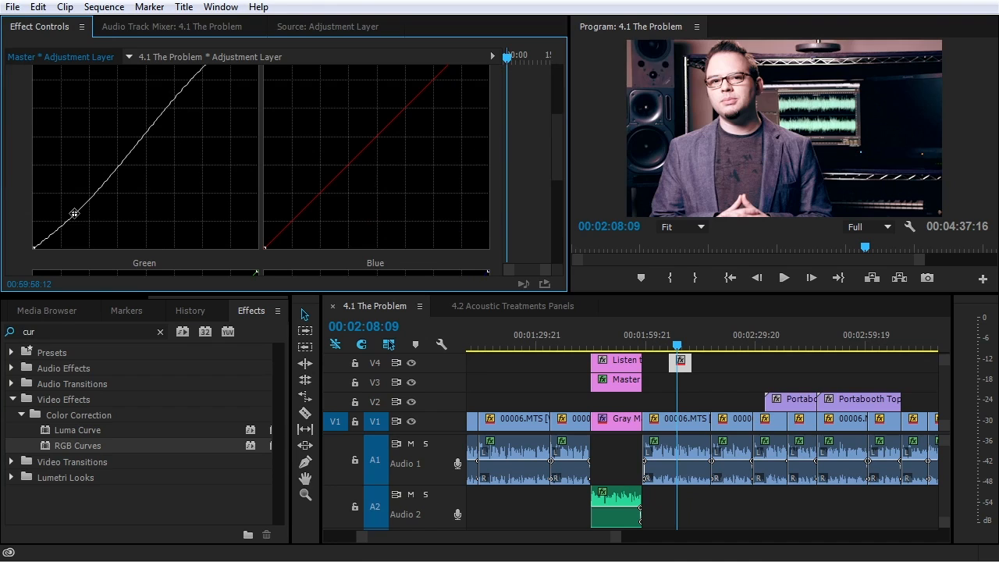
{"action": "scroll", "coordinate": [90, 297], "scroll_direction": "up", "scroll_amount": 3}
Rename the Adjustment Layer item to 'Light Contrast'
{"action": "left_click", "coordinate": [49, 310]}
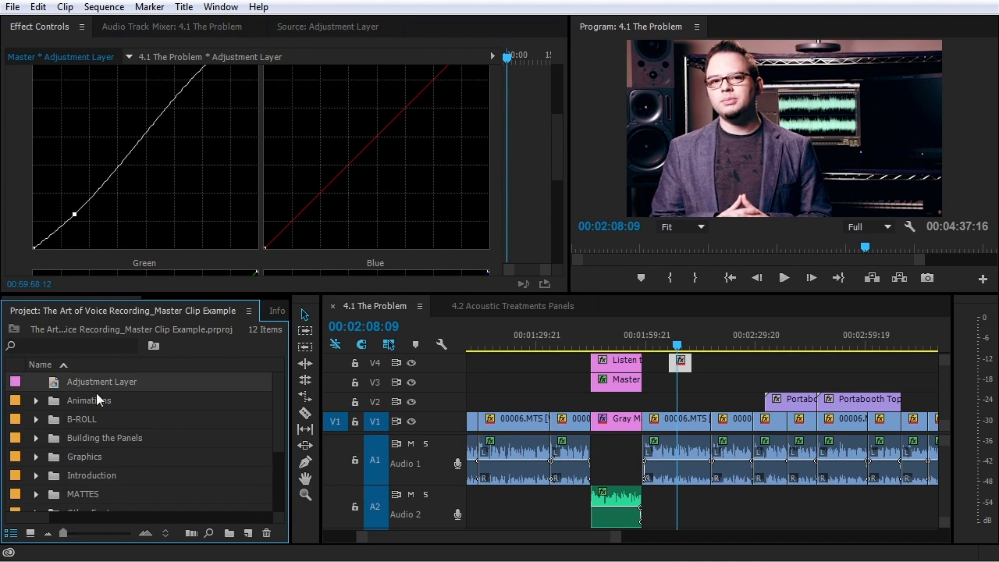
{"action": "left_click", "coordinate": [96, 380]}
{"action": "type", "text": "Light Contrast"}
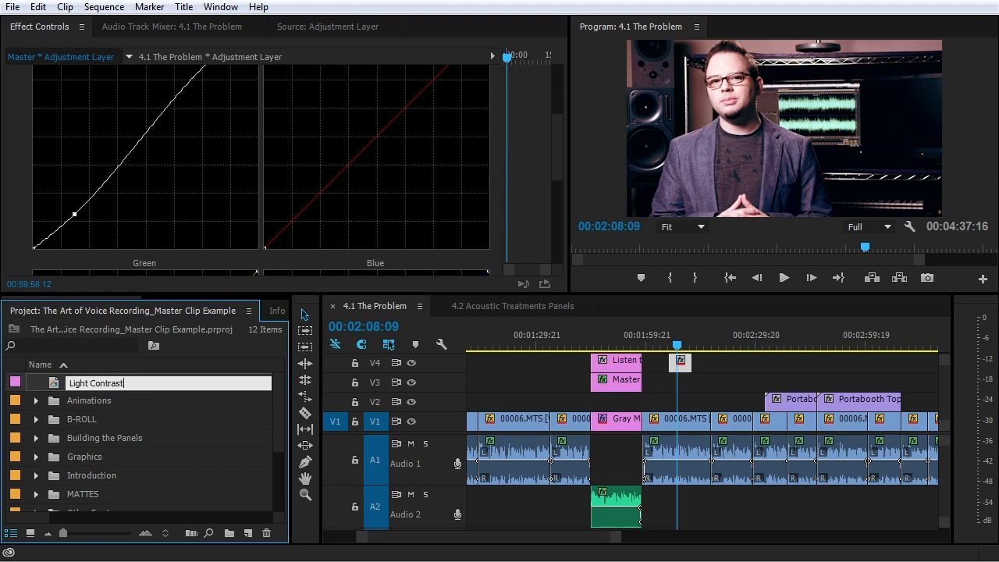
{"action": "key", "text": "Return"}
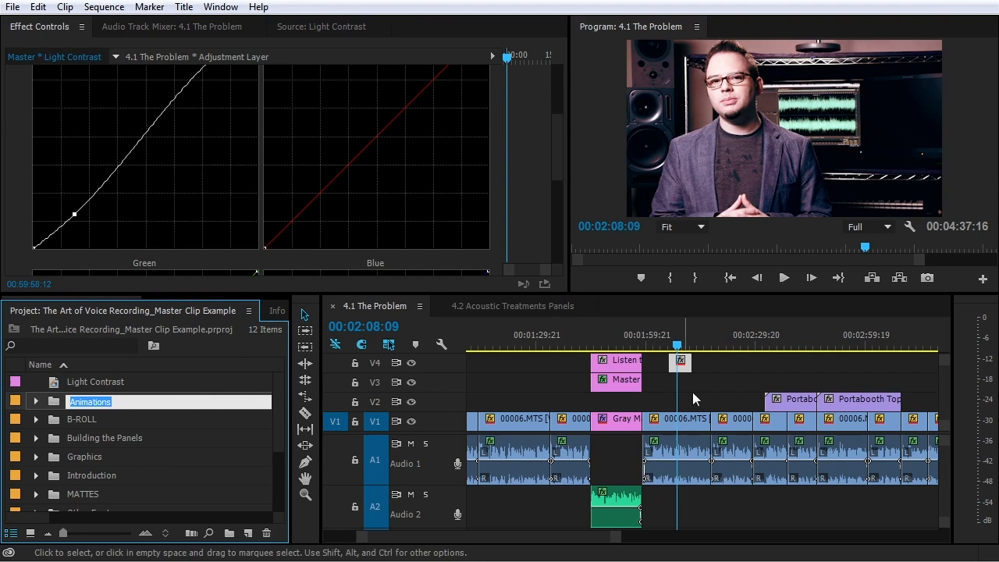
Place Light Contrast on V3 at about 00:02:37:19
{"action": "left_click", "coordinate": [785, 344]}
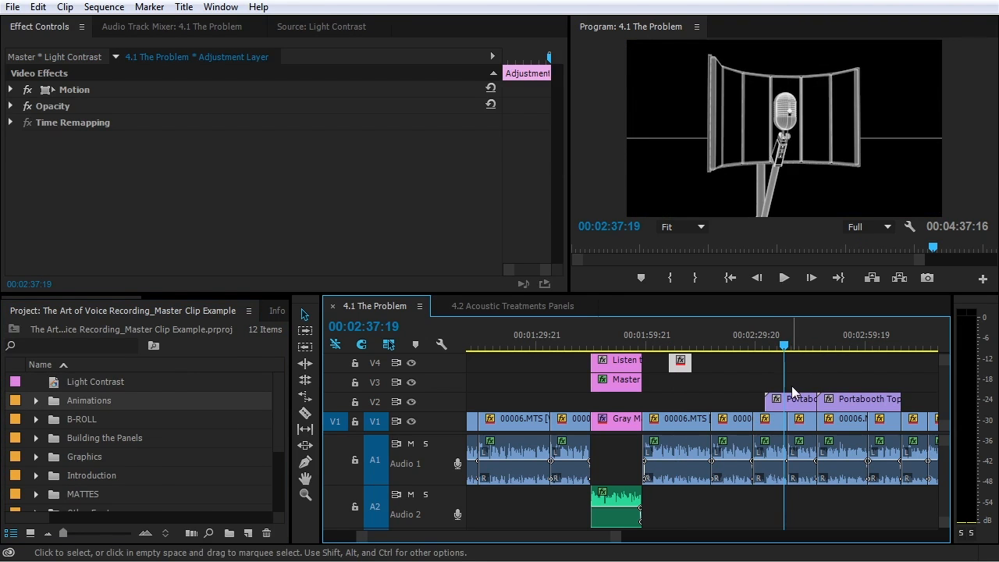
{"action": "left_click", "coordinate": [53, 385]}
{"action": "left_click_drag", "start_coordinate": [53, 388], "coordinate": [816, 382]}
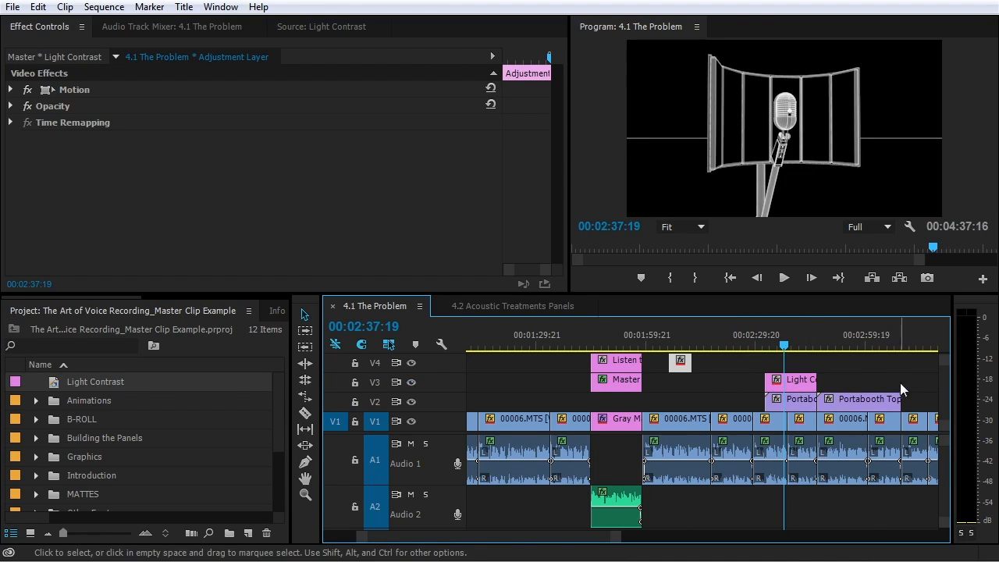
{"action": "left_click", "coordinate": [808, 381]}
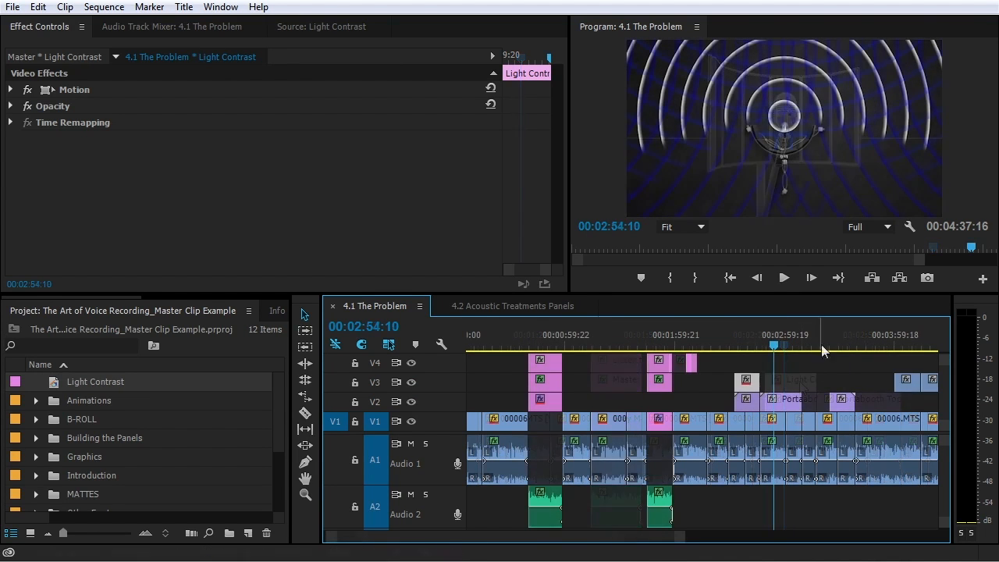
Add Light Contrast on V4 above 00006.MTS near 00:04:07, toggling V4 visibility to compare
{"action": "left_click", "coordinate": [897, 349]}
{"action": "left_click_drag", "start_coordinate": [899, 353], "coordinate": [909, 349]}
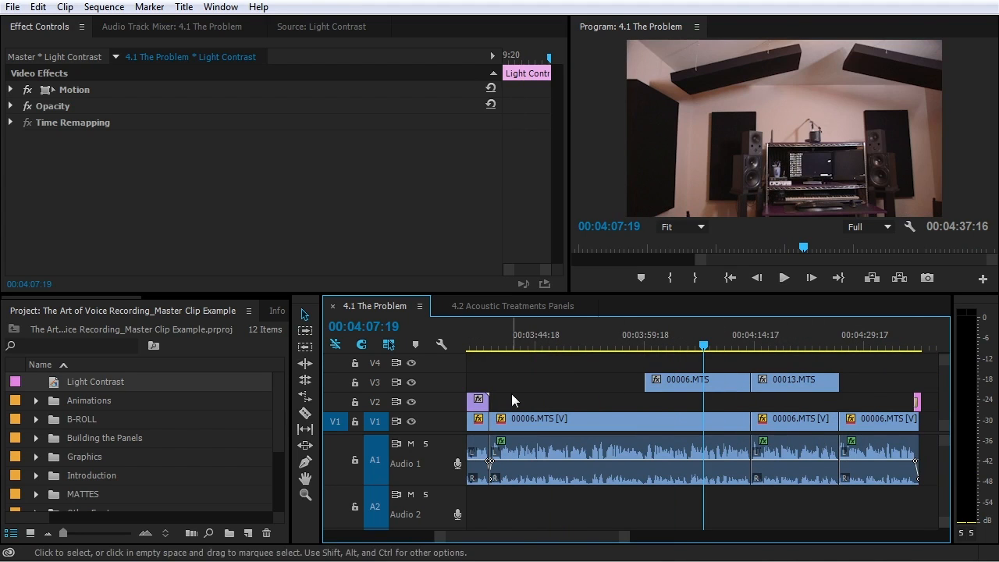
{"action": "left_click_drag", "start_coordinate": [63, 381], "coordinate": [750, 363]}
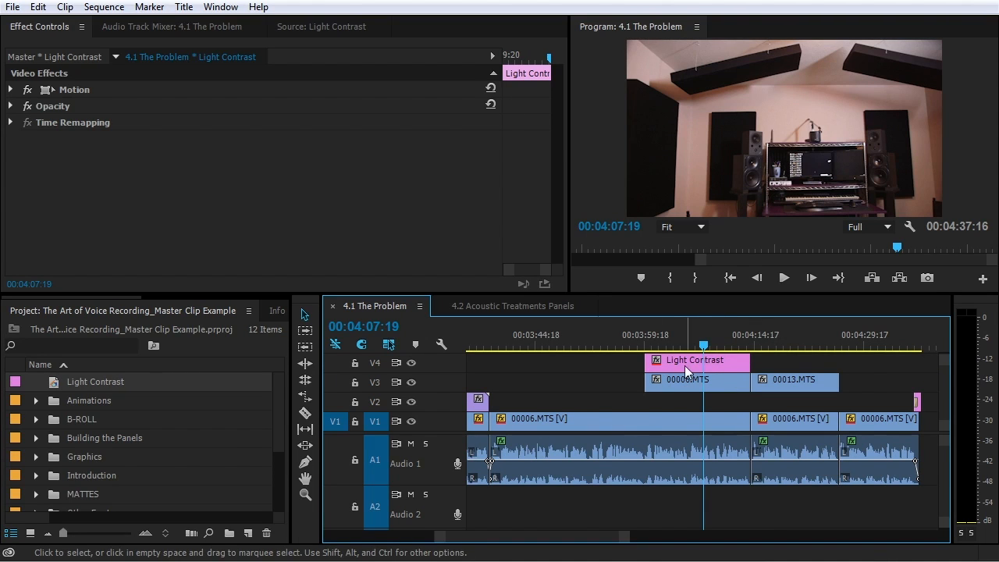
{"action": "left_click", "coordinate": [412, 364]}
{"action": "left_click", "coordinate": [411, 364]}
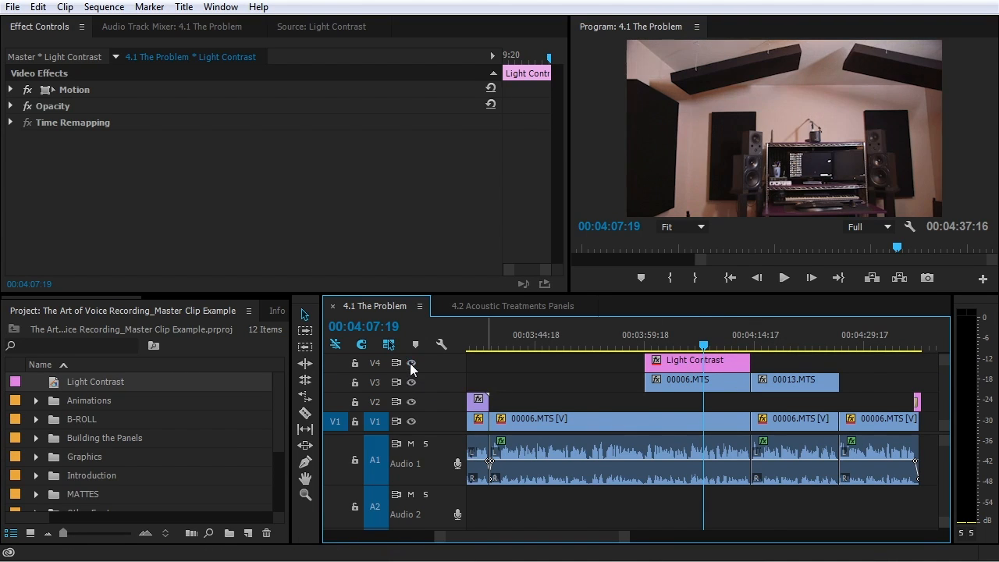
{"action": "left_click", "coordinate": [412, 364]}
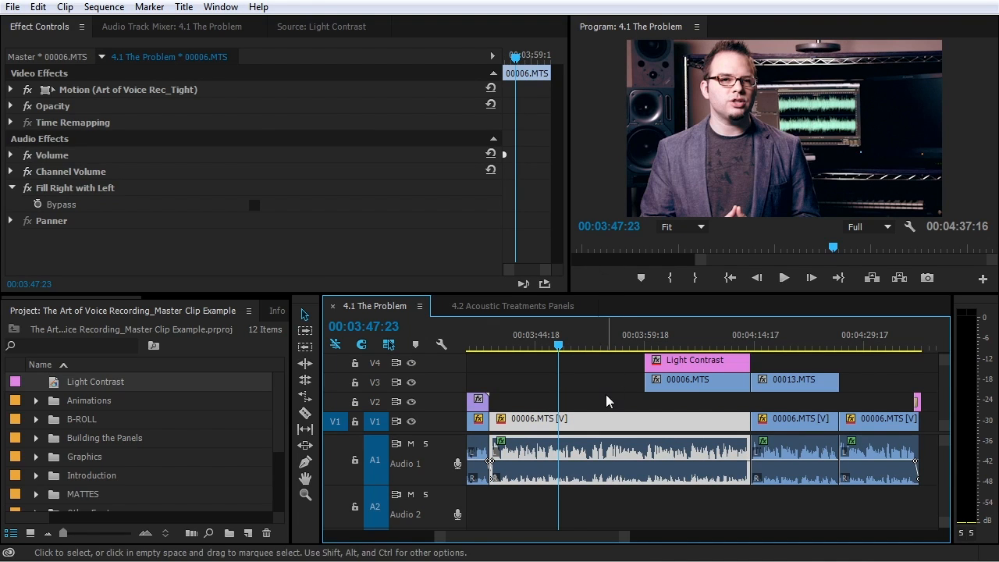
Open 00006.MTS in Effect Controls and pull the shadows and midtones colour balance toward neutral
{"action": "key", "text": "minus"}
{"action": "key", "text": "minus"}
{"action": "key", "text": "minus"}
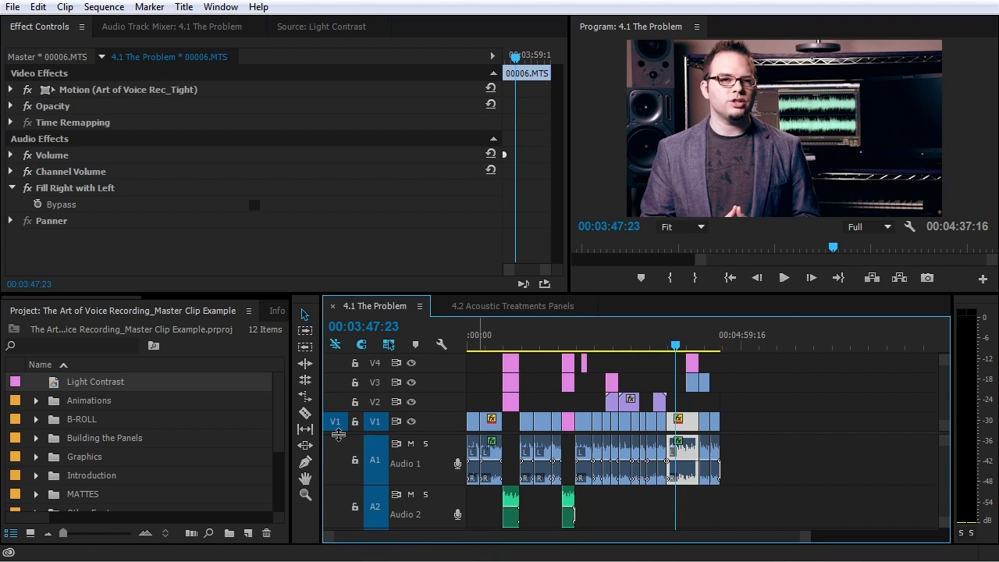
{"action": "double_click", "coordinate": [689, 422]}
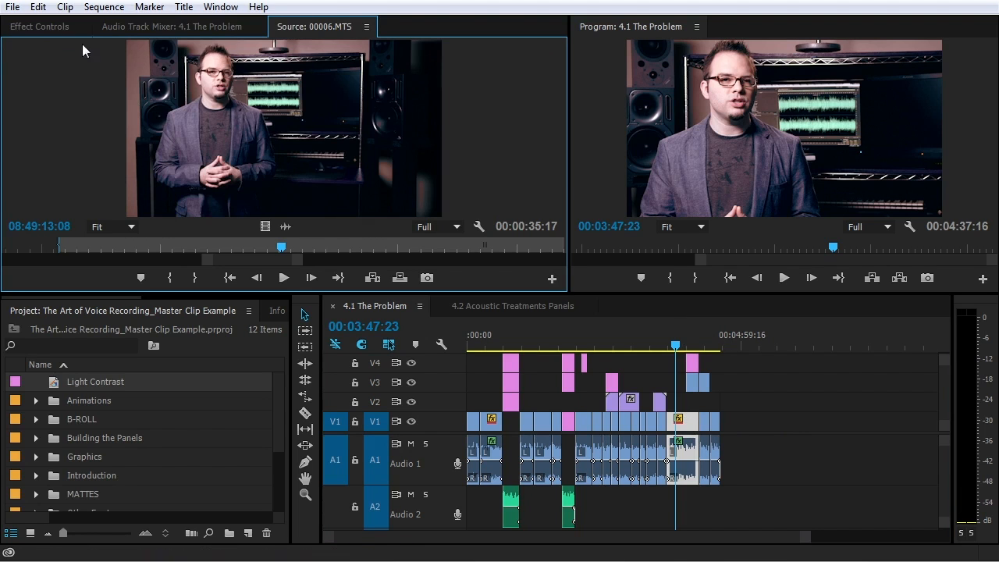
{"action": "left_click", "coordinate": [40, 26]}
{"action": "scroll", "coordinate": [102, 108], "scroll_direction": "down", "scroll_amount": 3}
{"action": "left_click_drag", "start_coordinate": [128, 178], "coordinate": [118, 160]}
{"action": "left_click_drag", "start_coordinate": [252, 116], "coordinate": [256, 135]}
{"action": "scroll", "coordinate": [234, 172], "scroll_direction": "down", "scroll_amount": 3}
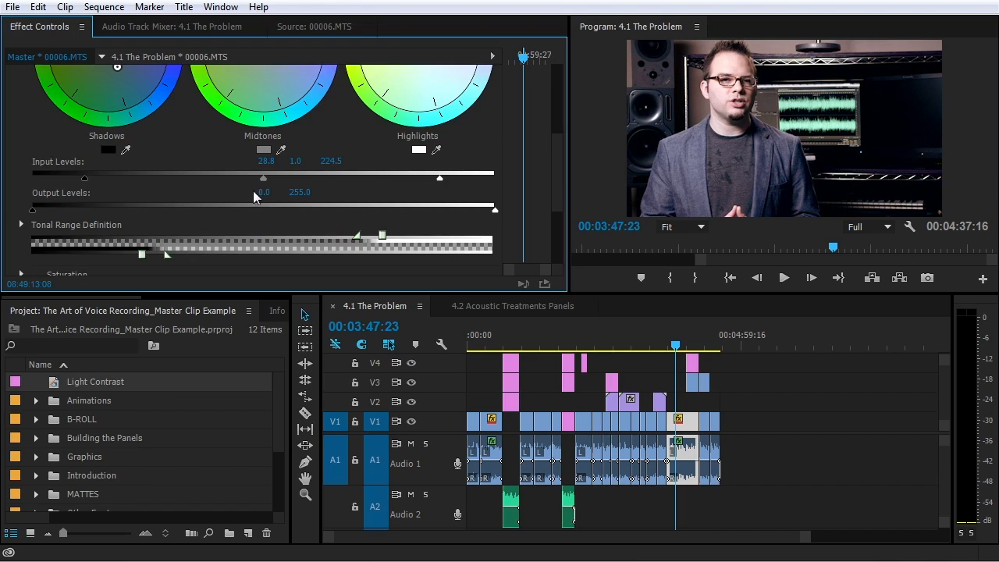
{"action": "scroll", "coordinate": [103, 110], "scroll_direction": "up", "scroll_amount": 5}
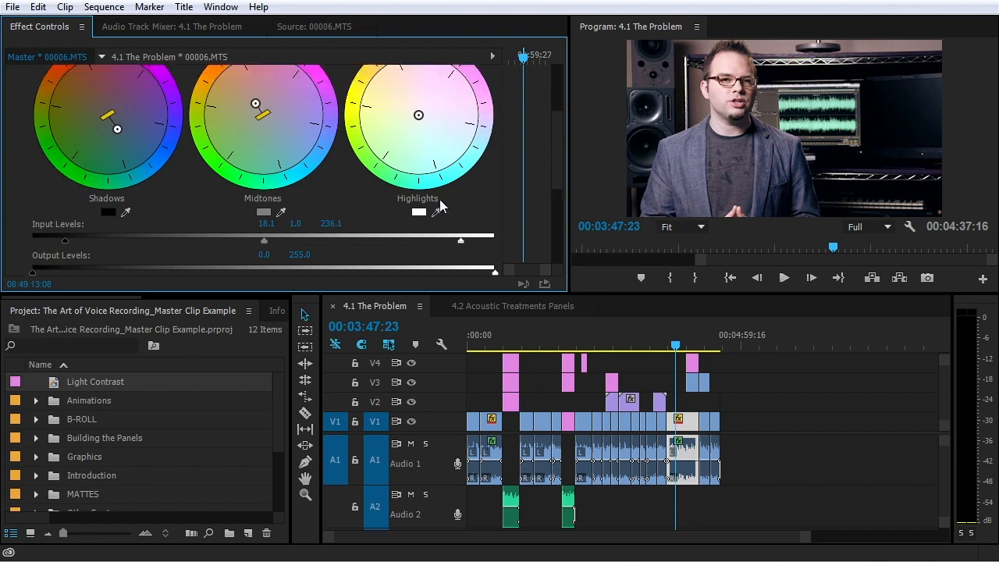
Toggle the Three-Way Color Corrector off and on twice to compare before and after
{"action": "left_click", "coordinate": [29, 89]}
{"action": "left_click", "coordinate": [29, 90]}
{"action": "left_click", "coordinate": [29, 90]}
{"action": "left_click", "coordinate": [29, 90]}
Set the black input level to 12.9, recentre the midtones, and set Master Saturation to 143
{"action": "scroll", "coordinate": [48, 189], "scroll_direction": "down", "scroll_amount": 3}
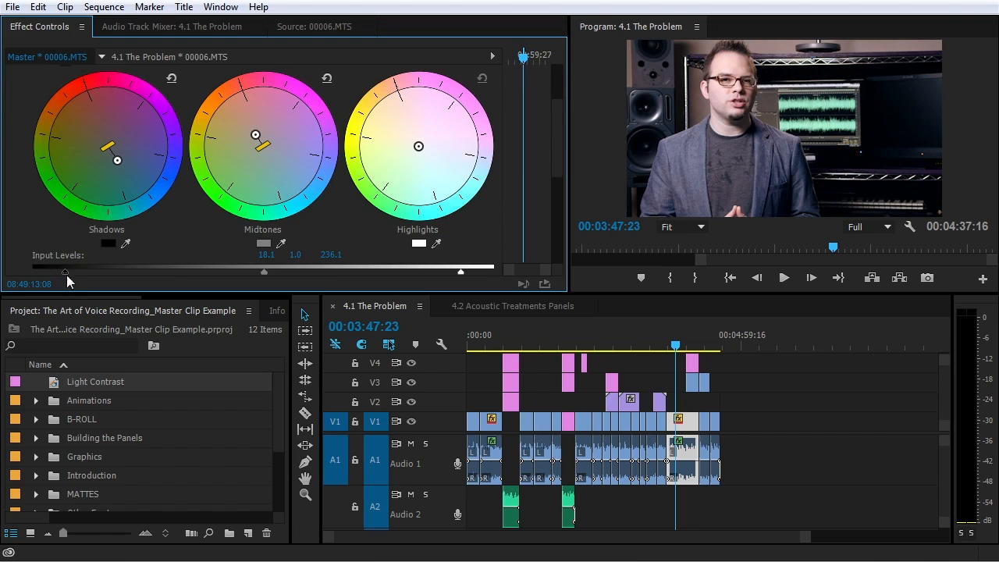
{"action": "left_click_drag", "start_coordinate": [56, 274], "coordinate": [56, 274]}
{"action": "left_click_drag", "start_coordinate": [256, 135], "coordinate": [259, 136]}
{"action": "scroll", "coordinate": [249, 204], "scroll_direction": "down", "scroll_amount": 6}
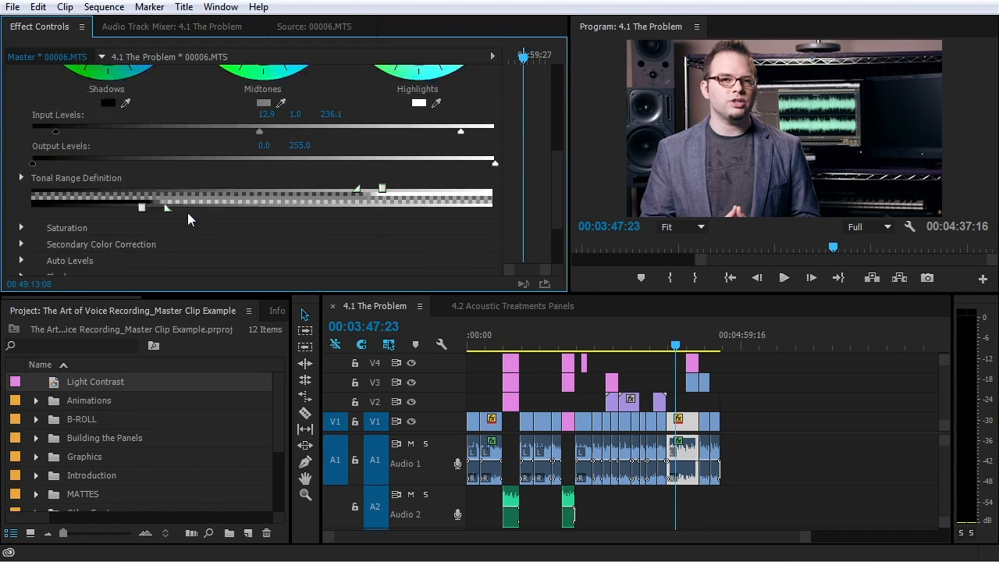
{"action": "left_click", "coordinate": [21, 164]}
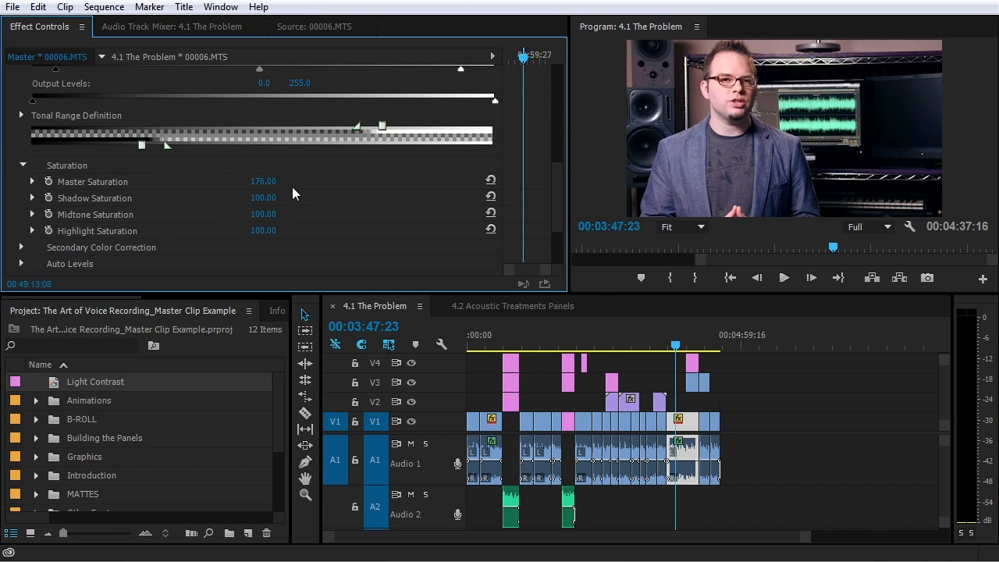
{"action": "left_click", "coordinate": [266, 181]}
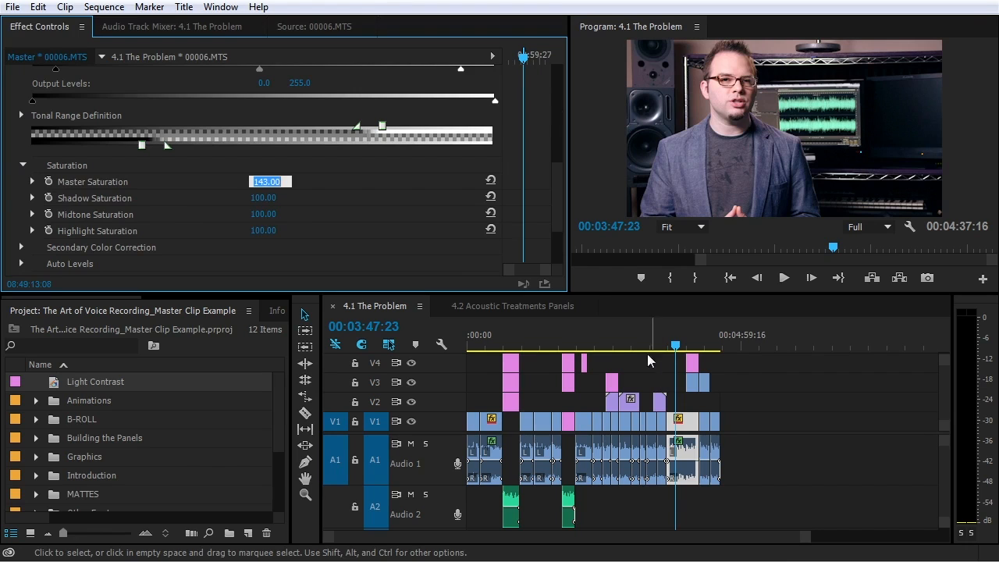
{"action": "left_click", "coordinate": [598, 347]}
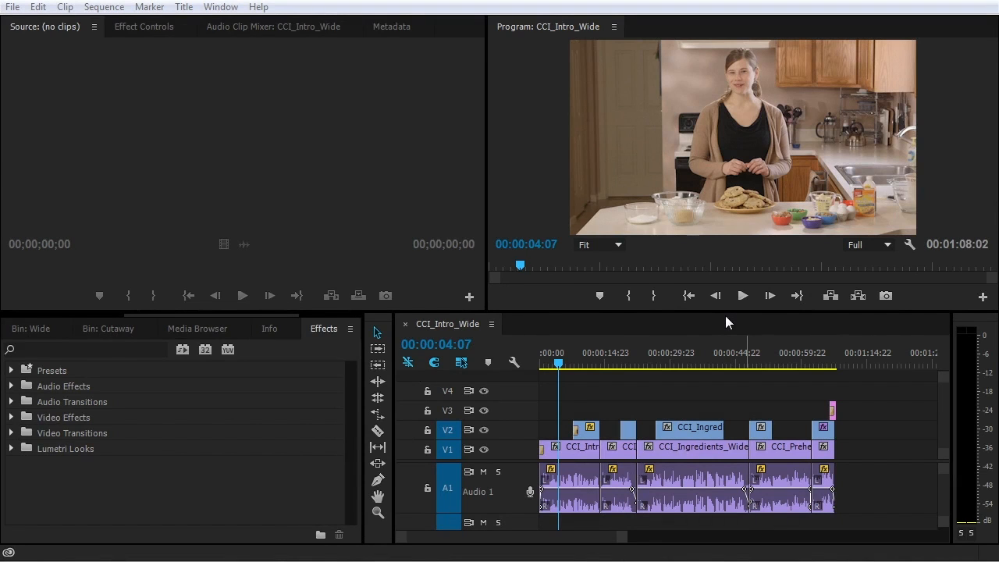
Focus the CCI_Intro_Wide sequence timeline in the cooking project
{"action": "left_click", "coordinate": [719, 320]}
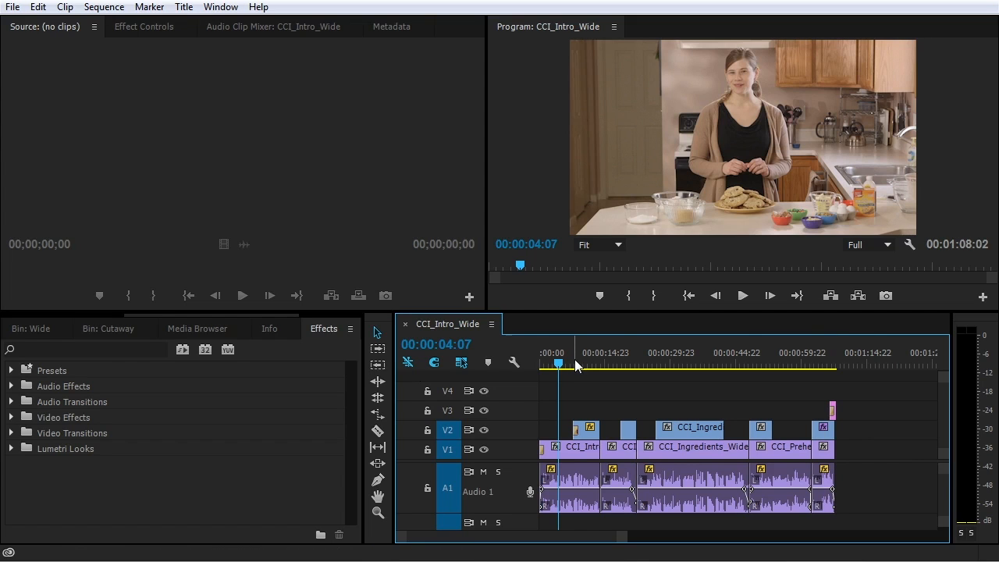
{"action": "key", "text": "Home"}
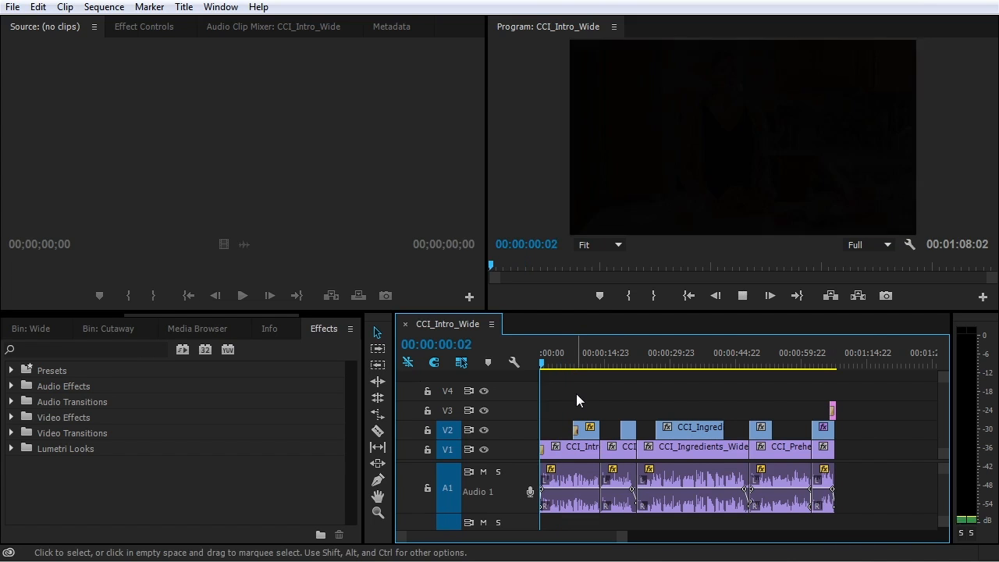
{"action": "key", "text": "space"}
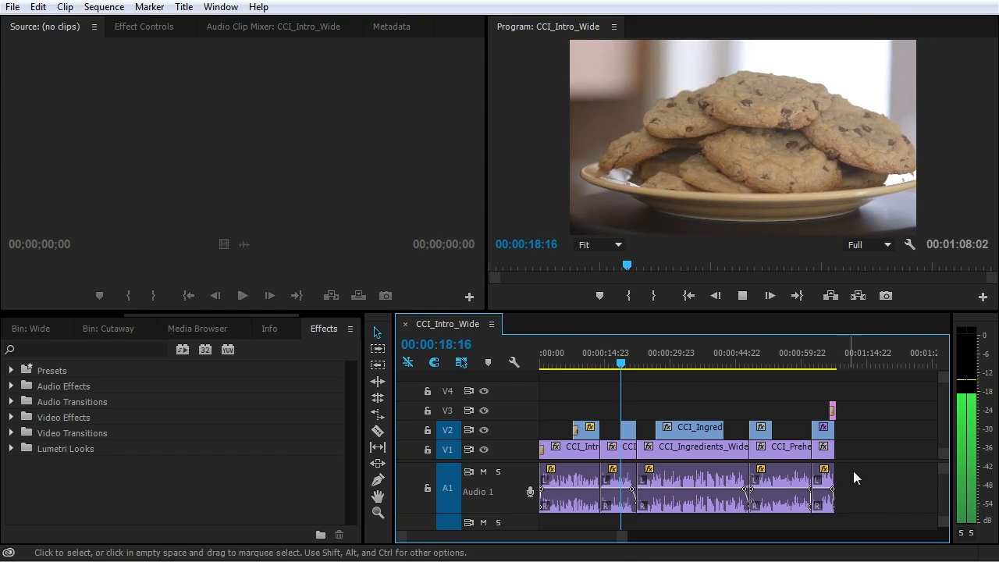
{"action": "key", "text": "space"}
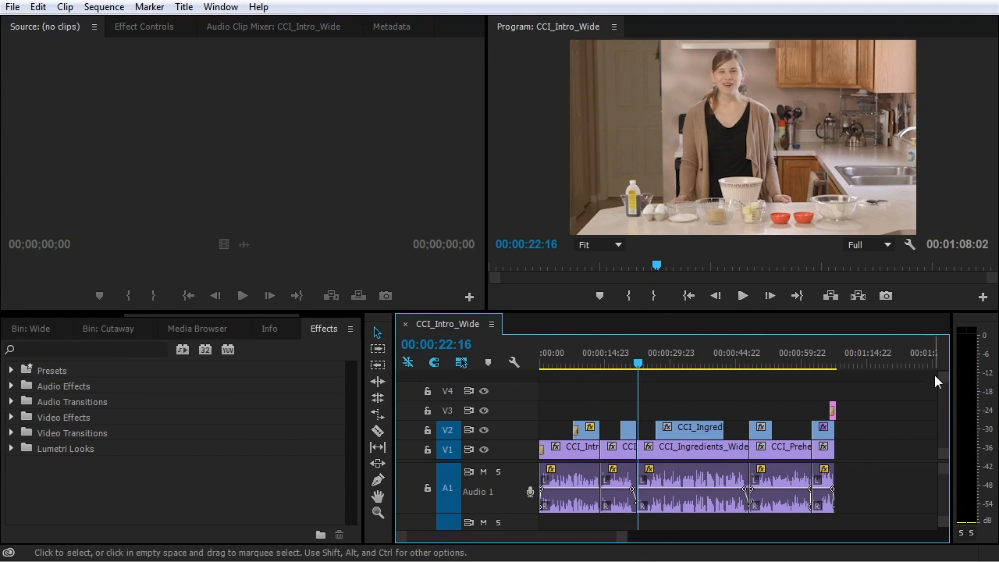
{"action": "left_click", "coordinate": [609, 368]}
{"action": "key", "text": "space"}
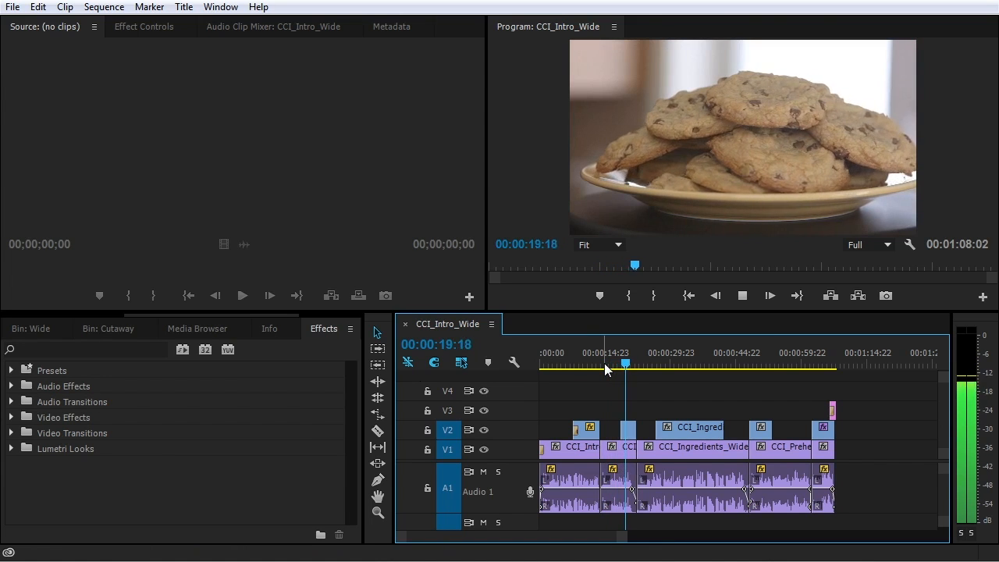
{"action": "key", "text": "space"}
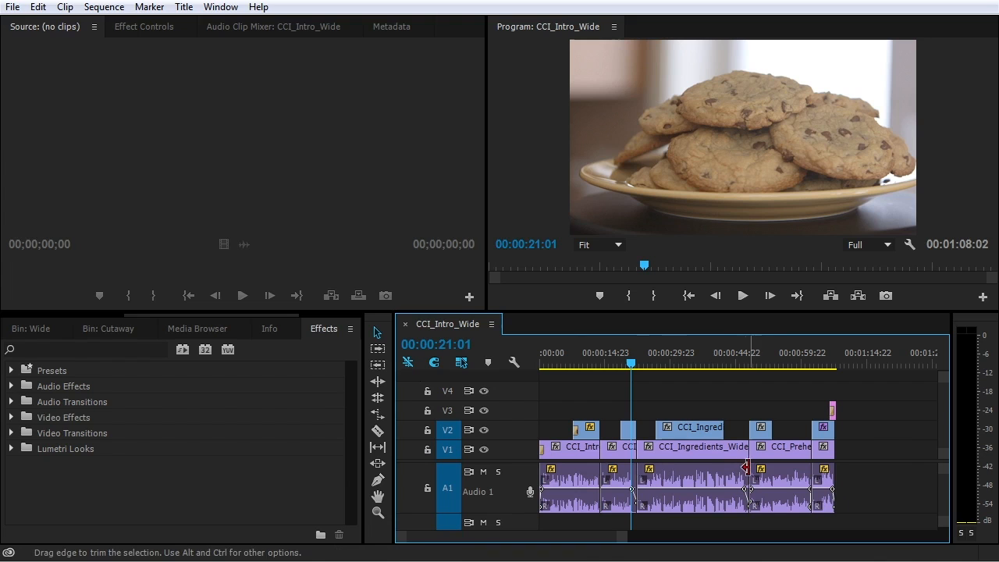
{"action": "left_click", "coordinate": [555, 363]}
Normalize the first intro clip's audio to a -2 dB maximum peak with Audio Gain
{"action": "left_click", "coordinate": [569, 472]}
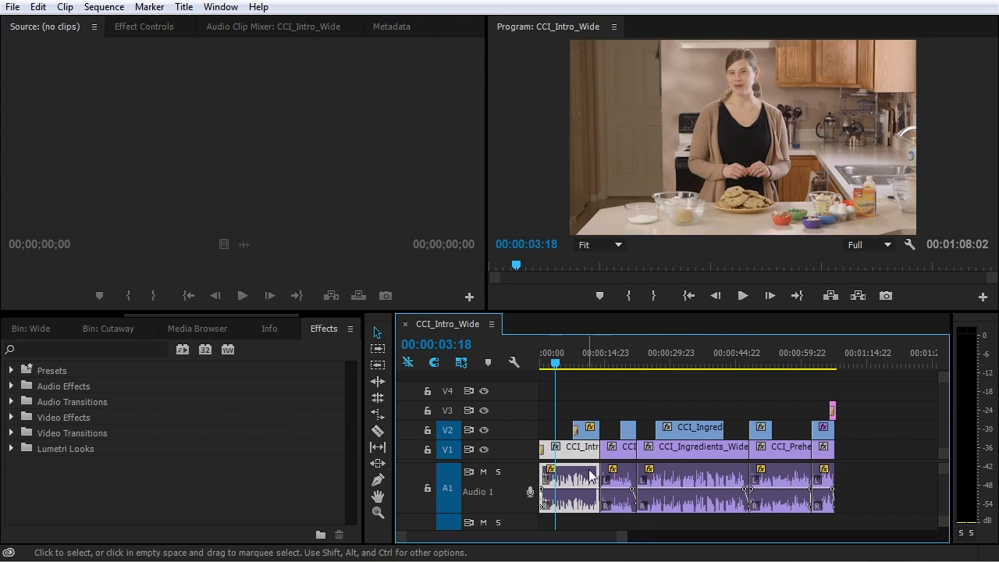
{"action": "right_click", "coordinate": [578, 449]}
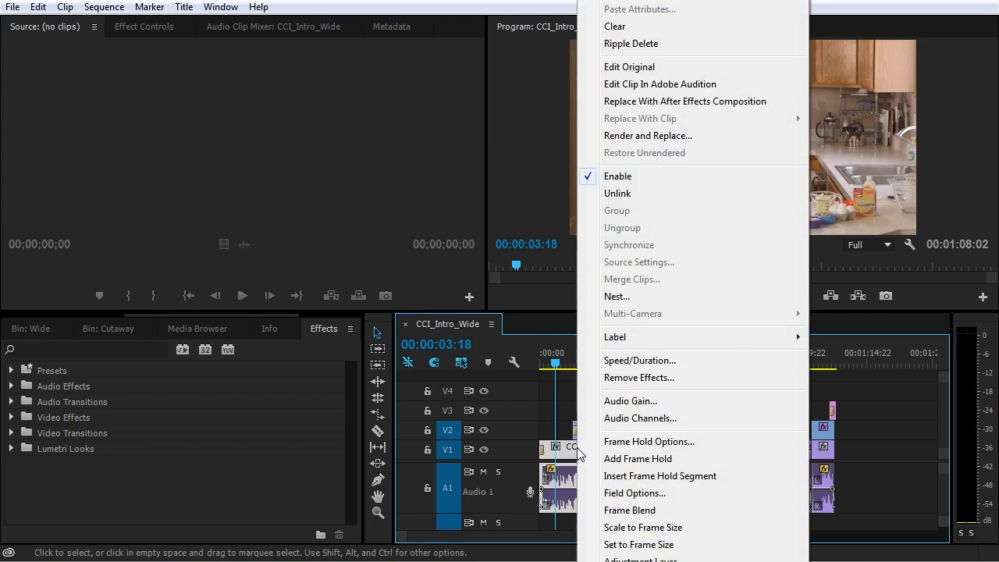
{"action": "left_click", "coordinate": [657, 401]}
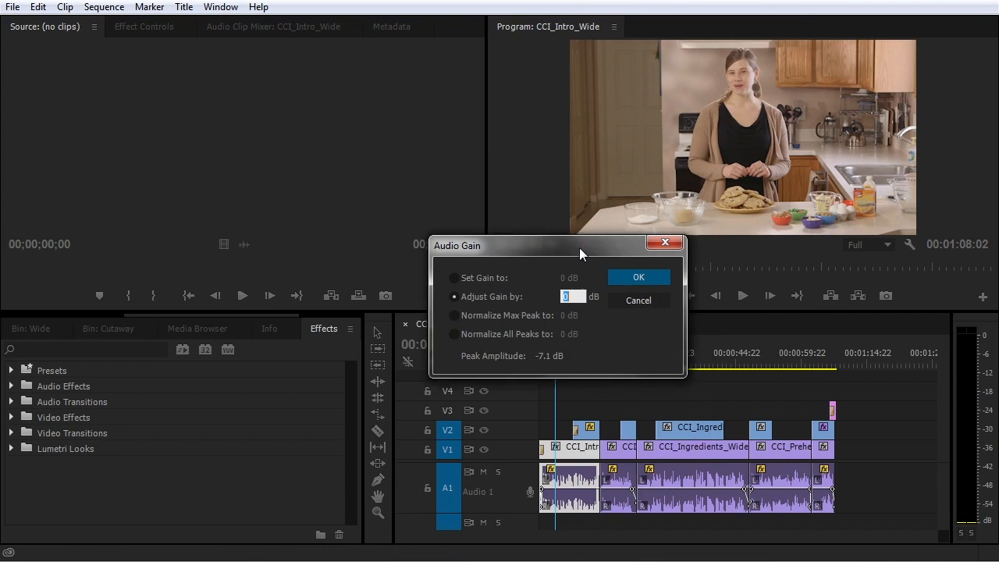
{"action": "left_click_drag", "start_coordinate": [579, 248], "coordinate": [597, 249]}
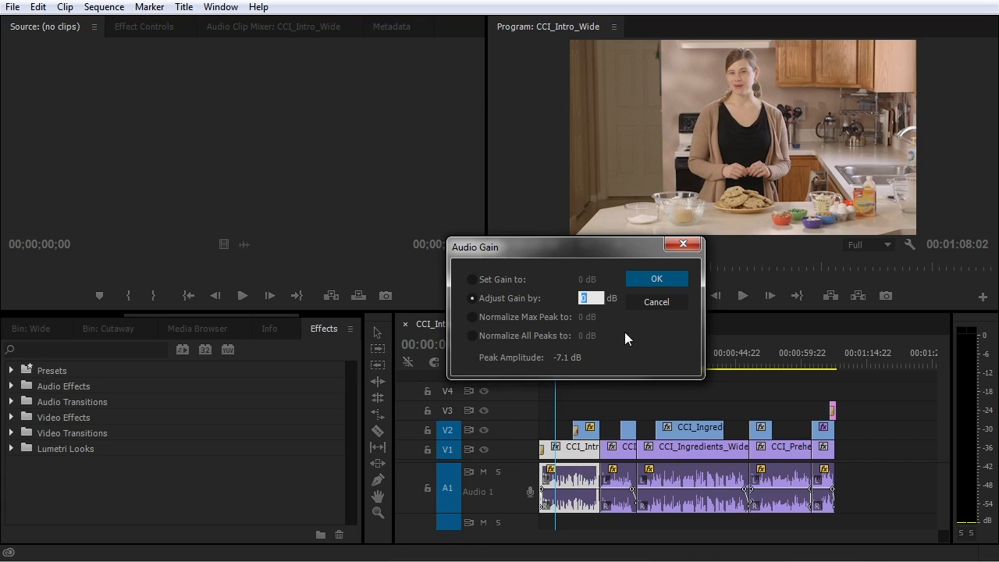
{"action": "left_click", "coordinate": [474, 317]}
{"action": "left_click", "coordinate": [581, 317]}
{"action": "type", "text": "-2"}
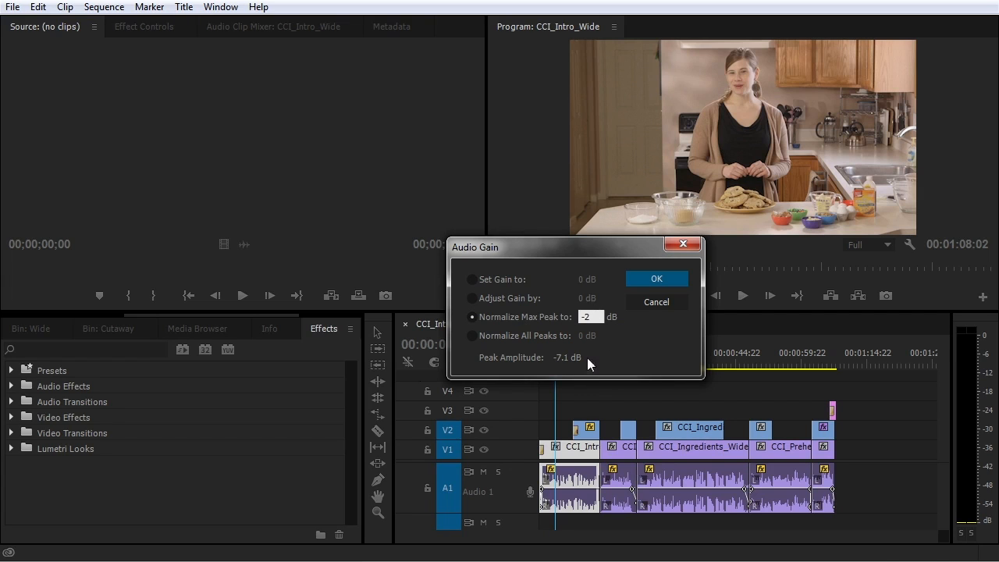
{"action": "left_click", "coordinate": [666, 282]}
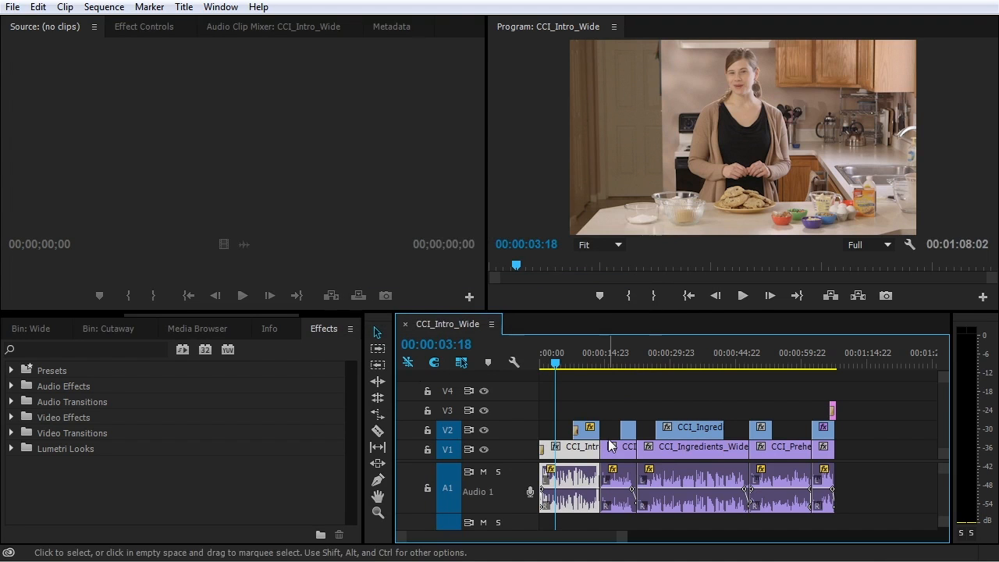
Play the sequence back from the start to hear the normalized audio
{"action": "key", "text": "equal"}
{"action": "key", "text": "equal"}
{"action": "key", "text": "equal"}
{"action": "key", "text": "equal"}
{"action": "key", "text": "minus"}
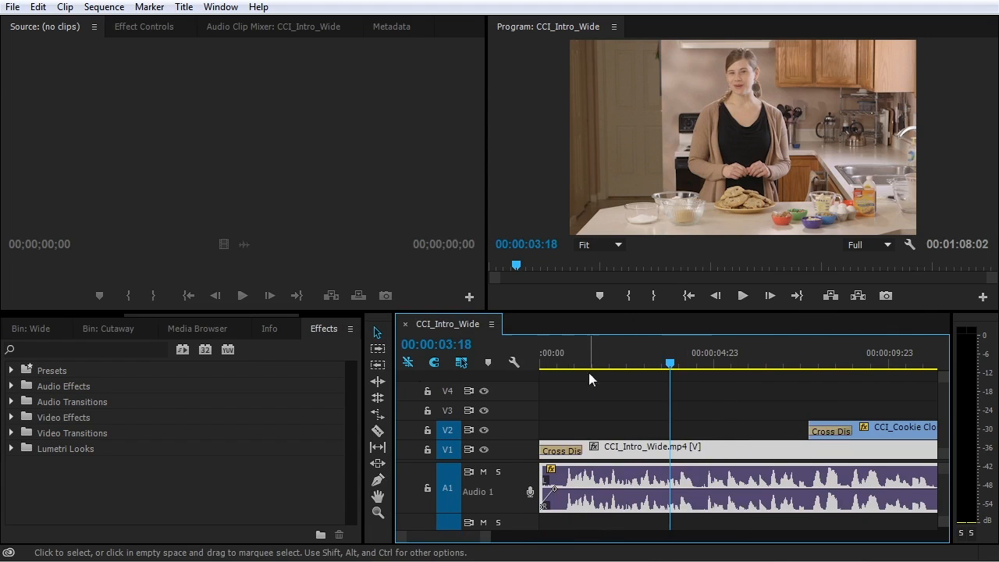
{"action": "key", "text": "Home"}
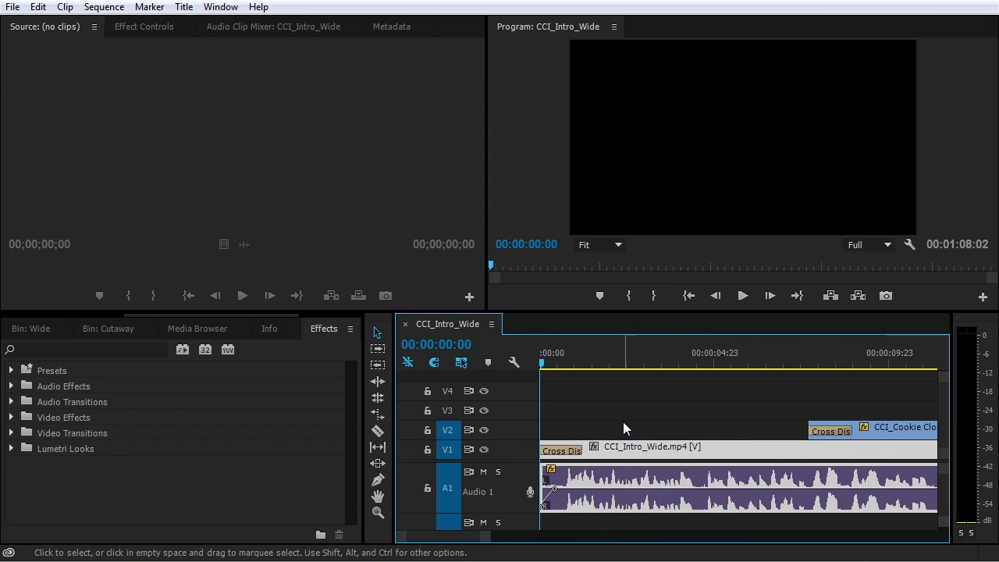
{"action": "key", "text": "space"}
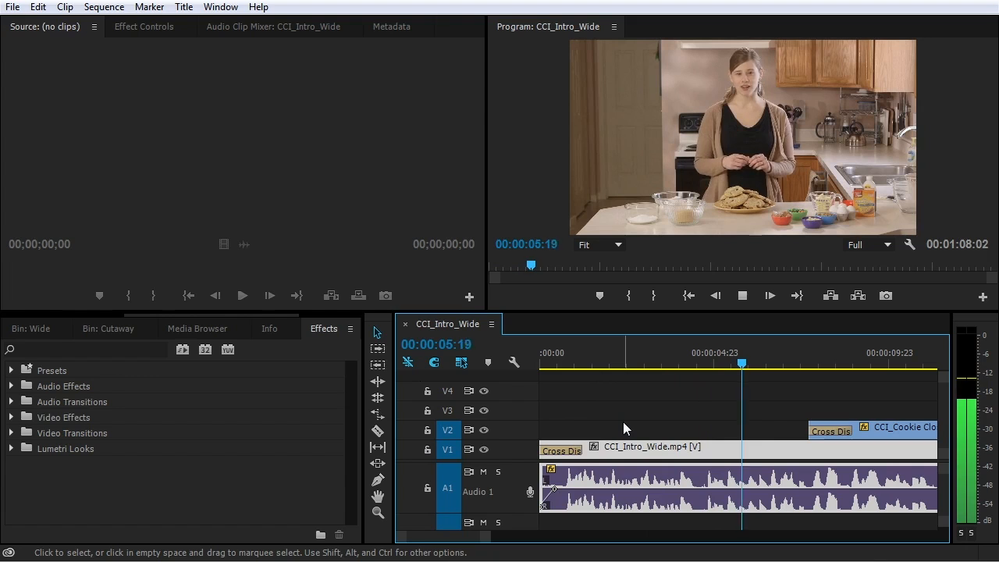
Marquee-select every CCI_Intro_Wide clip and apply Normalize All Peaks through Audio Gain (G)
{"action": "key", "text": "space"}
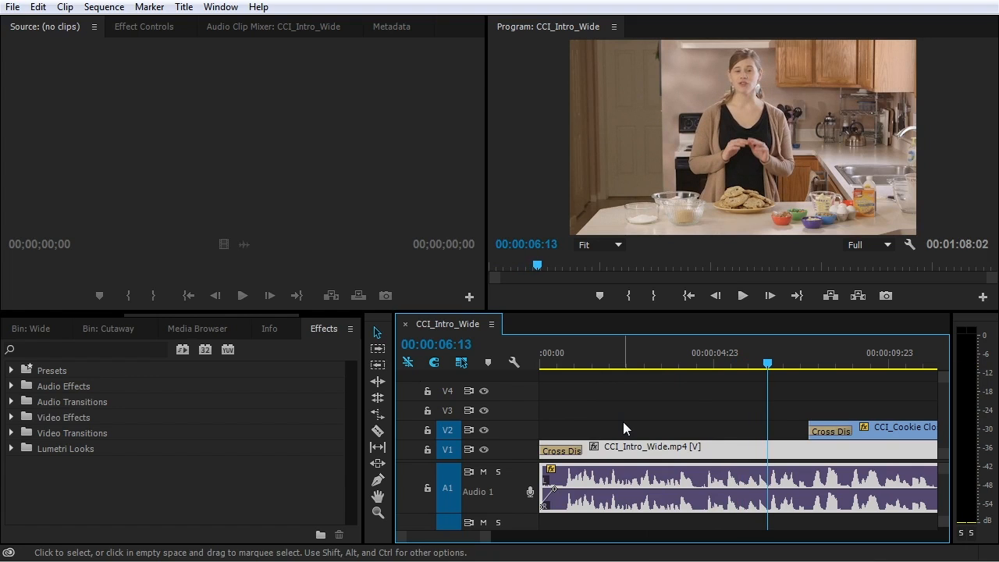
{"action": "left_click", "coordinate": [692, 390]}
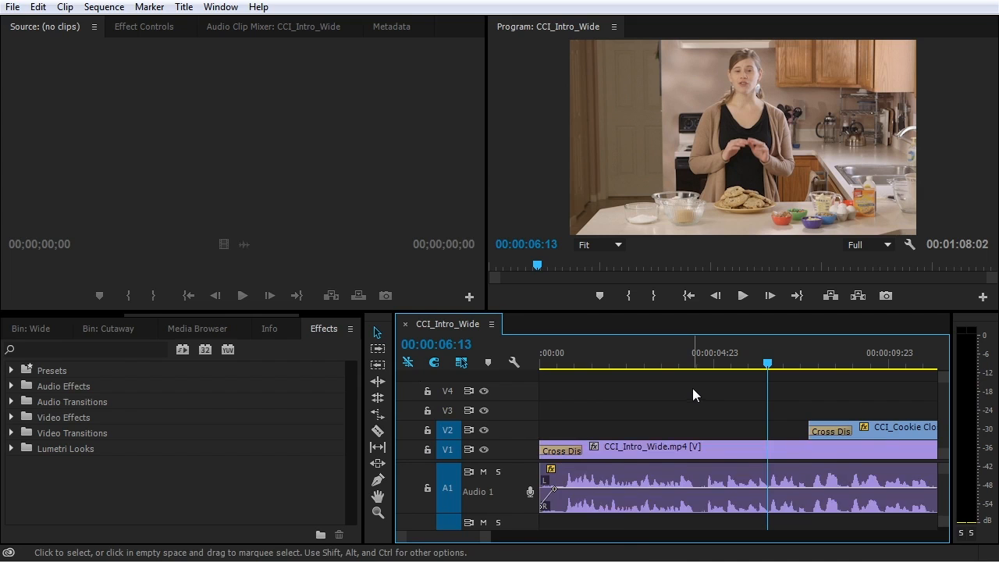
{"action": "key", "text": "minus"}
{"action": "key", "text": "minus"}
{"action": "key", "text": "minus"}
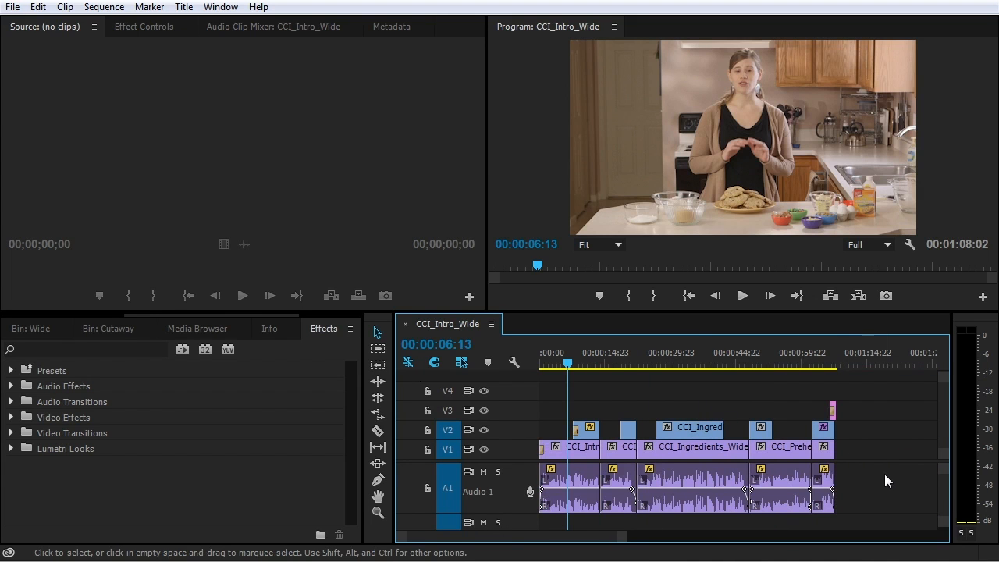
{"action": "left_click_drag", "start_coordinate": [890, 475], "coordinate": [560, 488]}
{"action": "left_click_drag", "start_coordinate": [904, 466], "coordinate": [562, 486]}
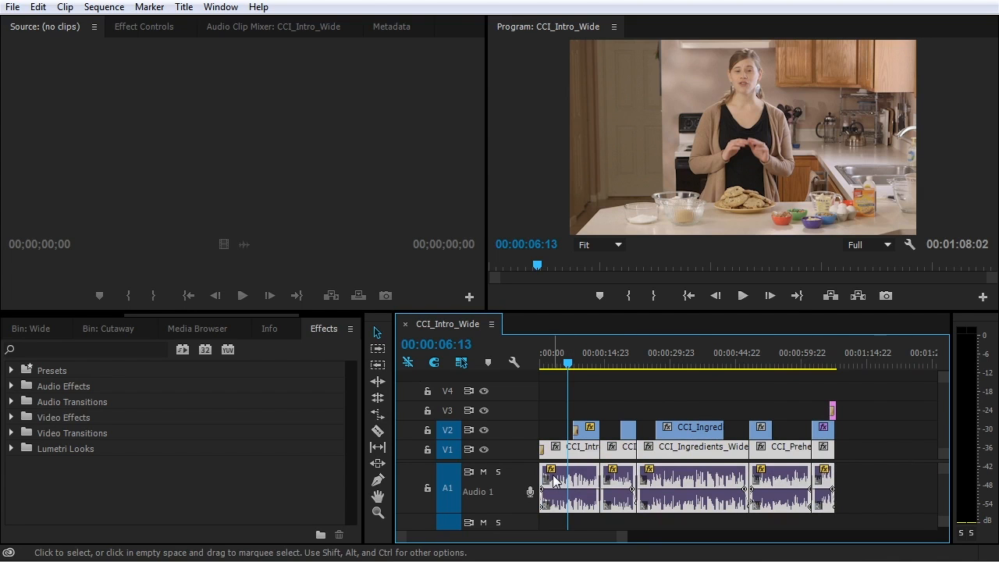
{"action": "key", "text": "g"}
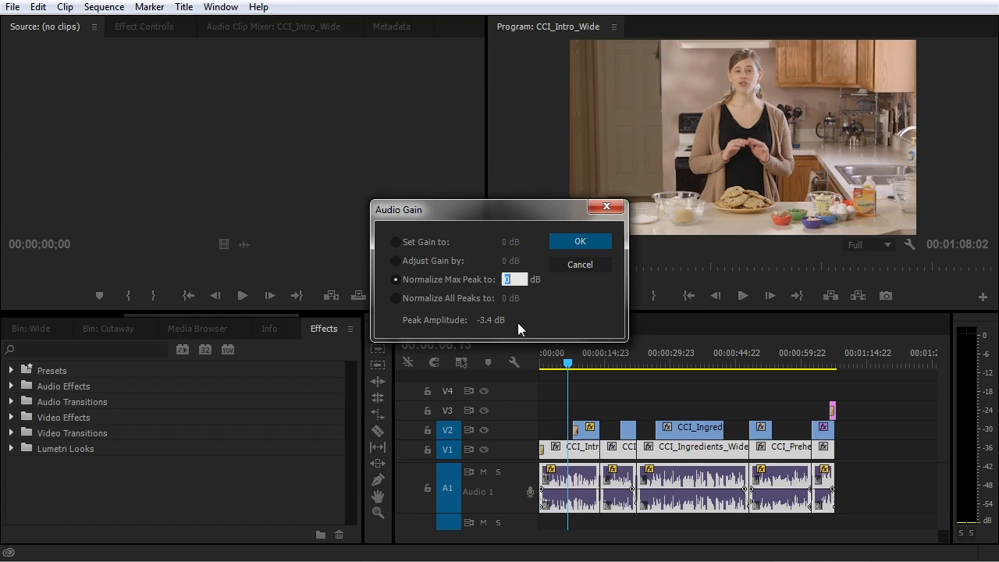
{"action": "left_click", "coordinate": [396, 298]}
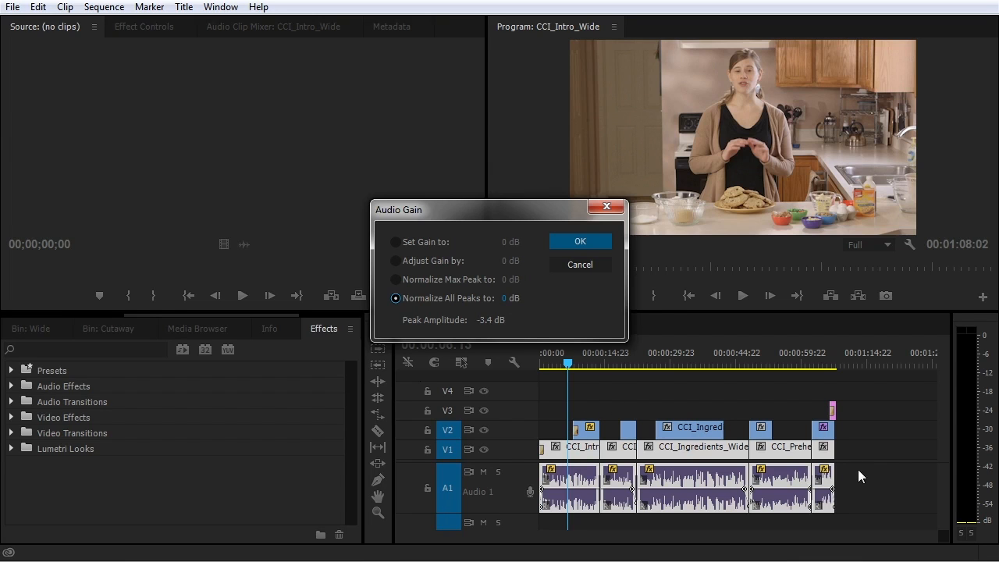
{"action": "type", "text": "-"}
{"action": "key", "text": "Return"}
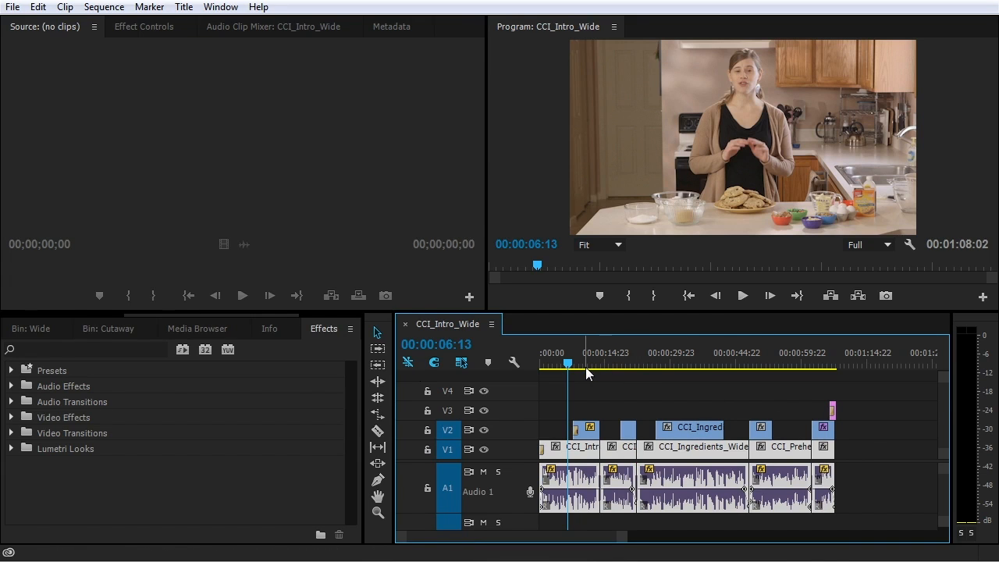
Play the balanced cooking sequence to hear the result, then stop and deselect
{"action": "key", "text": "space"}
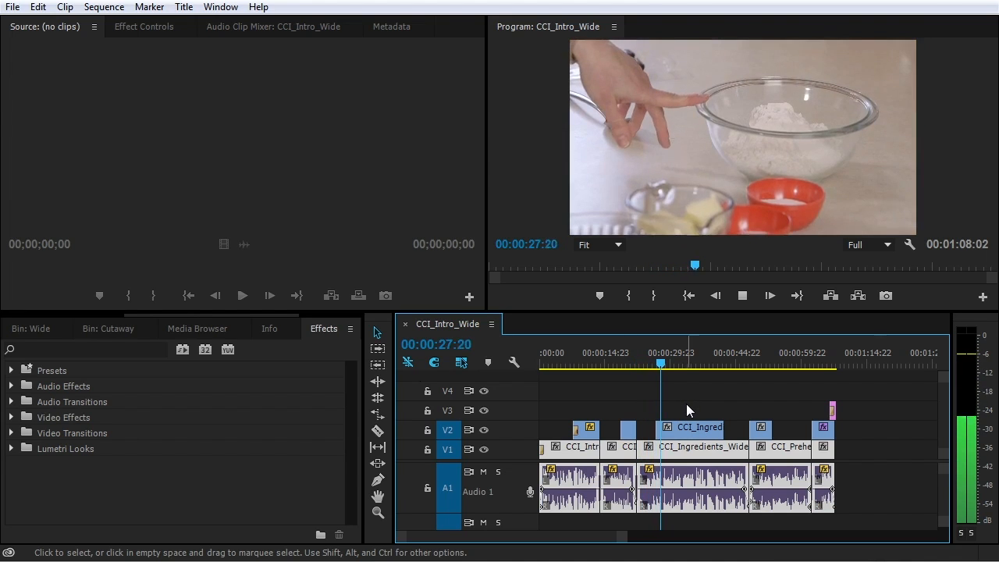
{"action": "left_click", "coordinate": [686, 404]}
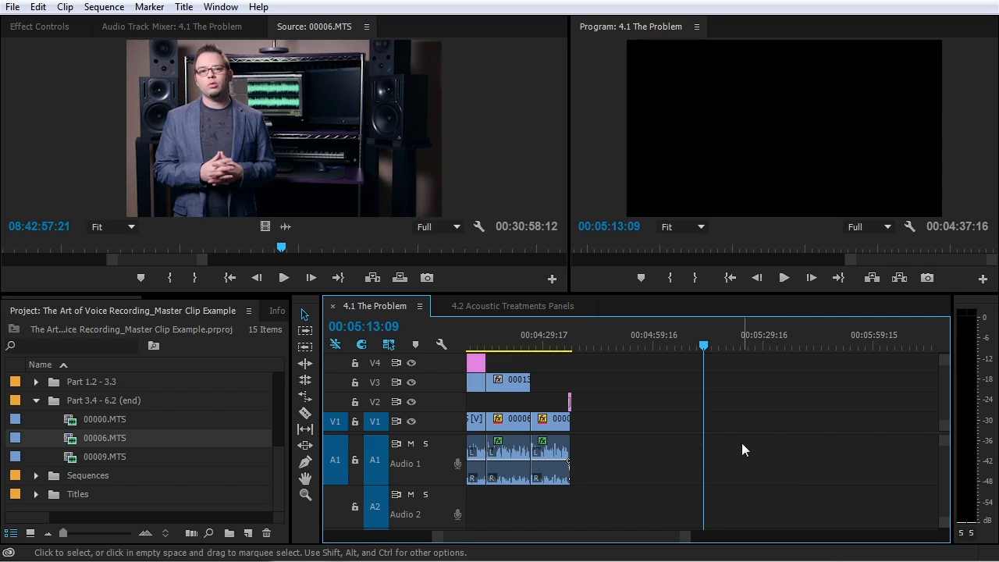
Show the 00006.MTS source clip's full audio waveform in the Source monitor
{"action": "left_click", "coordinate": [76, 442]}
{"action": "left_click", "coordinate": [156, 215]}
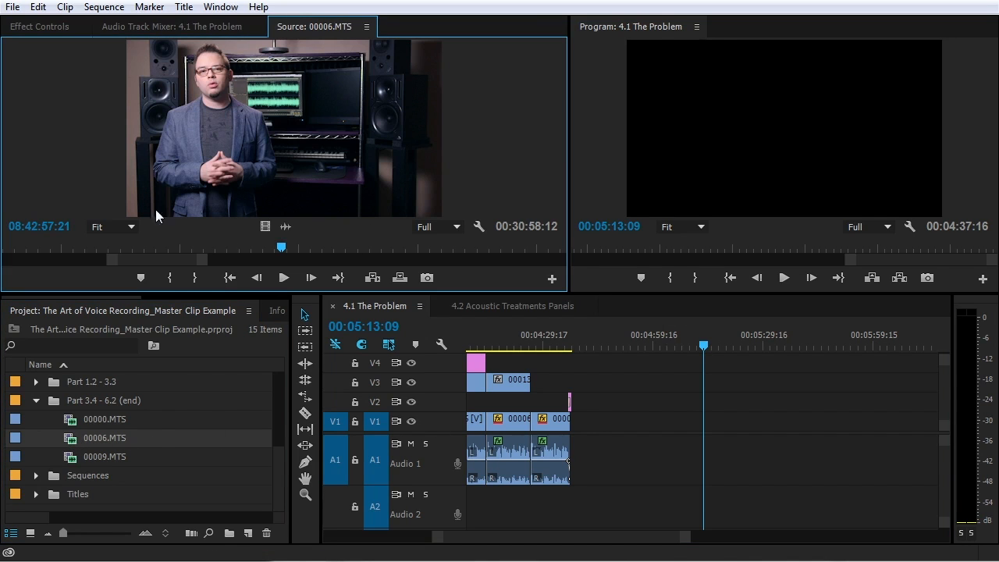
{"action": "left_click", "coordinate": [287, 228]}
{"action": "left_click_drag", "start_coordinate": [209, 262], "coordinate": [523, 265]}
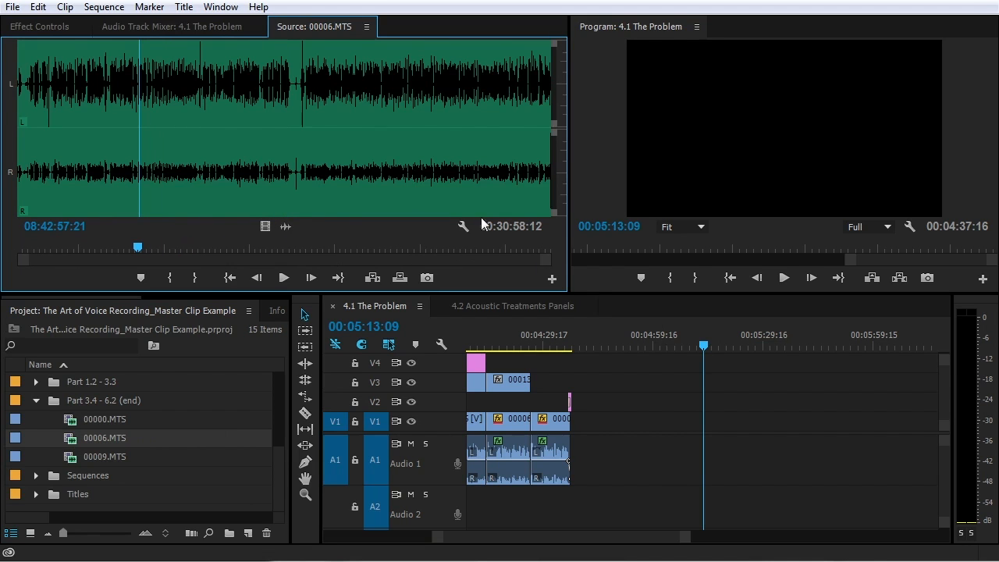
Raise the 00006.MTS clip's gain by 10 dB via Clip > Audio Options > Audio Gain
{"action": "left_click", "coordinate": [44, 443]}
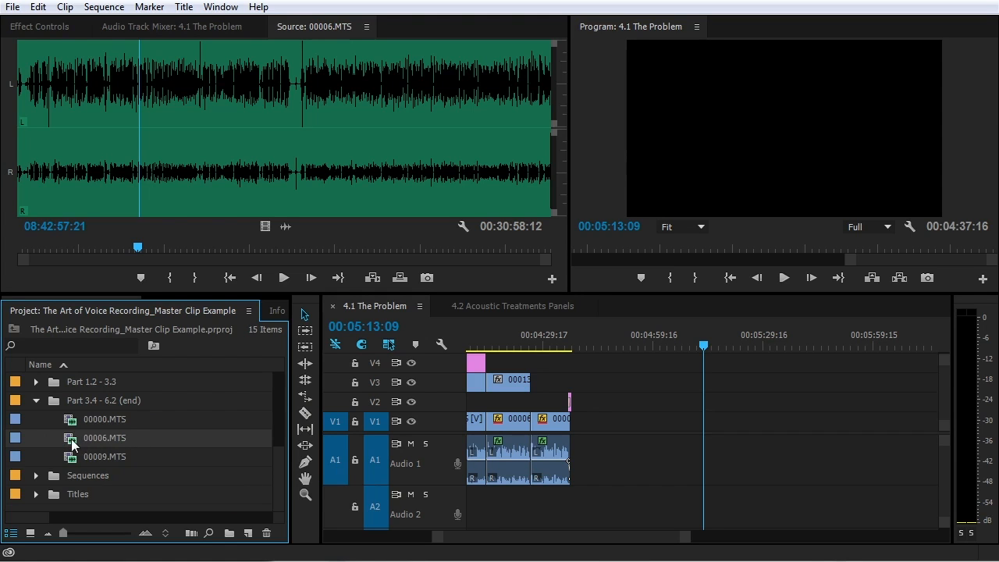
{"action": "left_click", "coordinate": [65, 7]}
{"action": "mouse_move", "coordinate": [117, 152]}
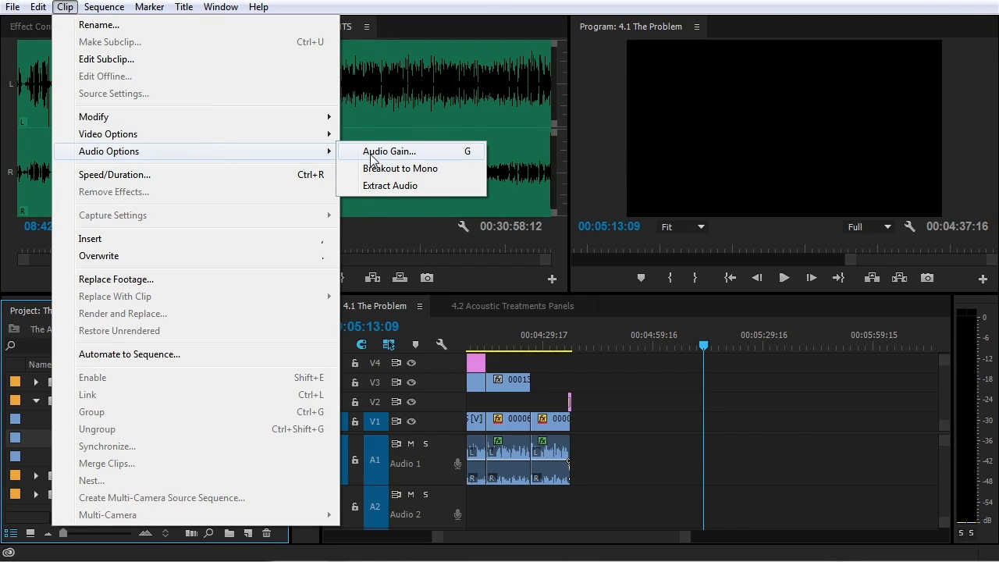
{"action": "left_click", "coordinate": [388, 152]}
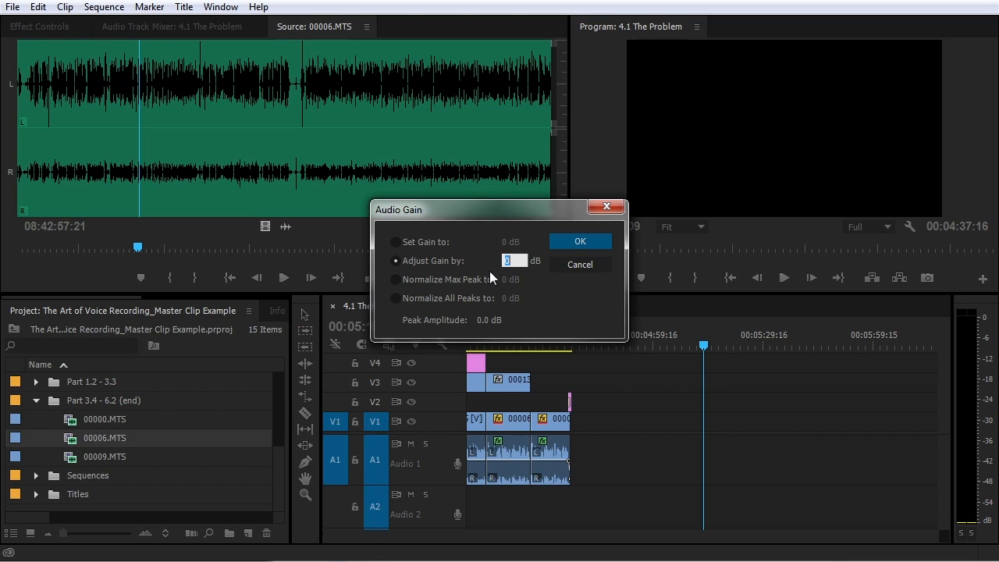
{"action": "type", "text": "10"}
{"action": "left_click", "coordinate": [579, 242]}
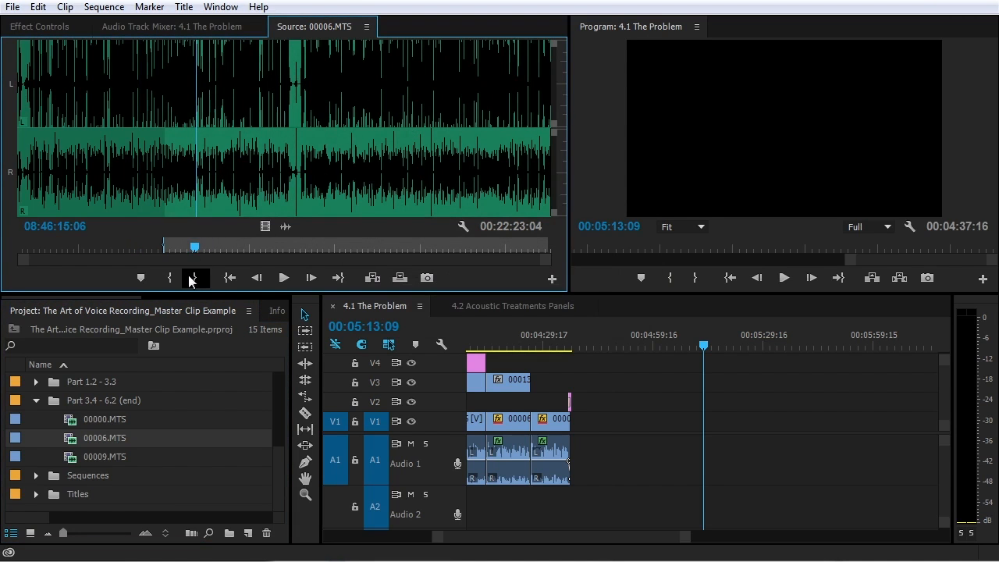
Mark an Out point on the source and drag the trimmed 00006.MTS into the sequence
{"action": "left_click", "coordinate": [188, 278]}
{"action": "left_click_drag", "start_coordinate": [195, 249], "coordinate": [164, 249]}
{"action": "left_click", "coordinate": [263, 224]}
{"action": "left_click_drag", "start_coordinate": [264, 123], "coordinate": [621, 443]}
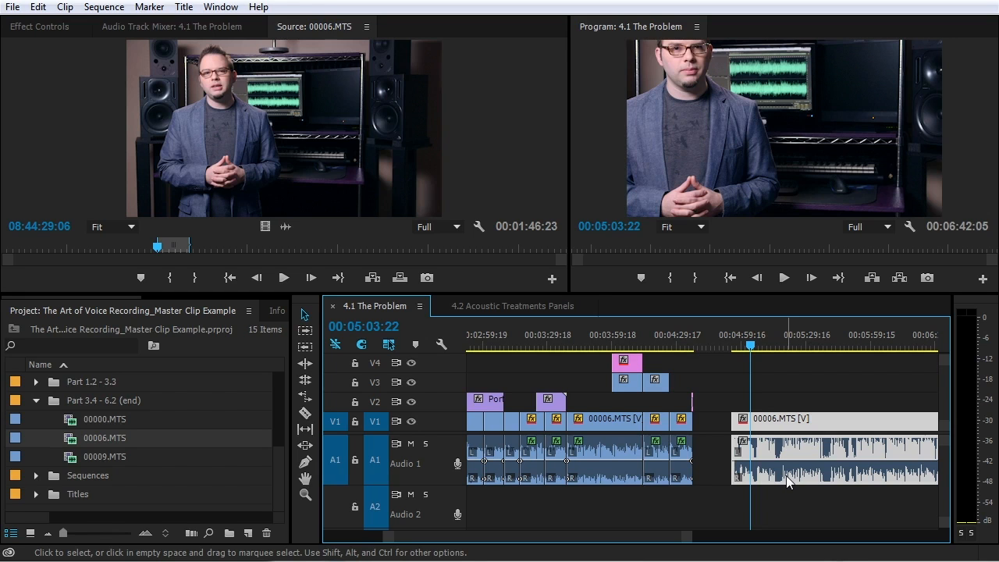
Normalize all peaks of the selected 4.1 The Problem audio clips to -2 dB
{"action": "left_click_drag", "start_coordinate": [805, 507], "coordinate": [468, 458]}
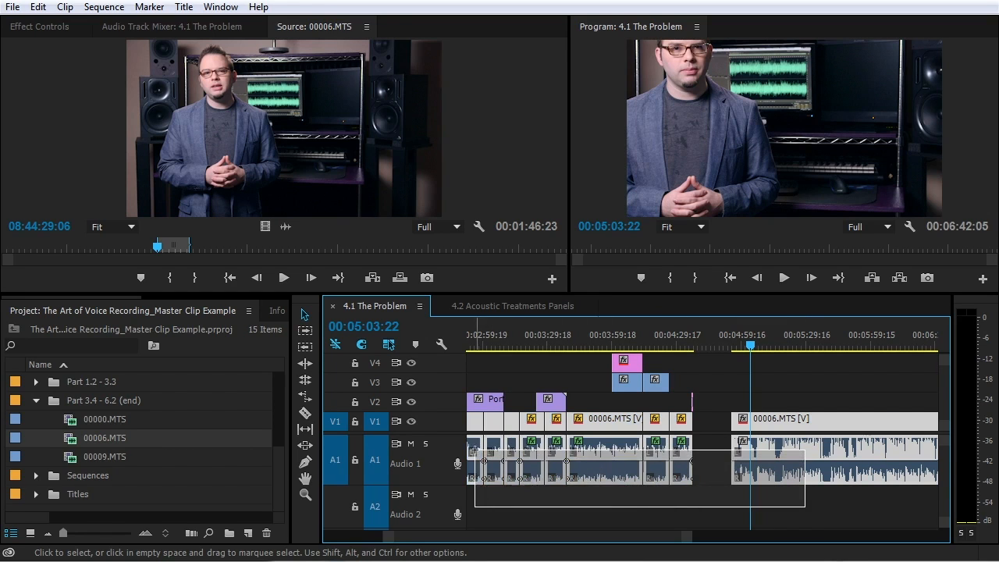
{"action": "right_click", "coordinate": [591, 453]}
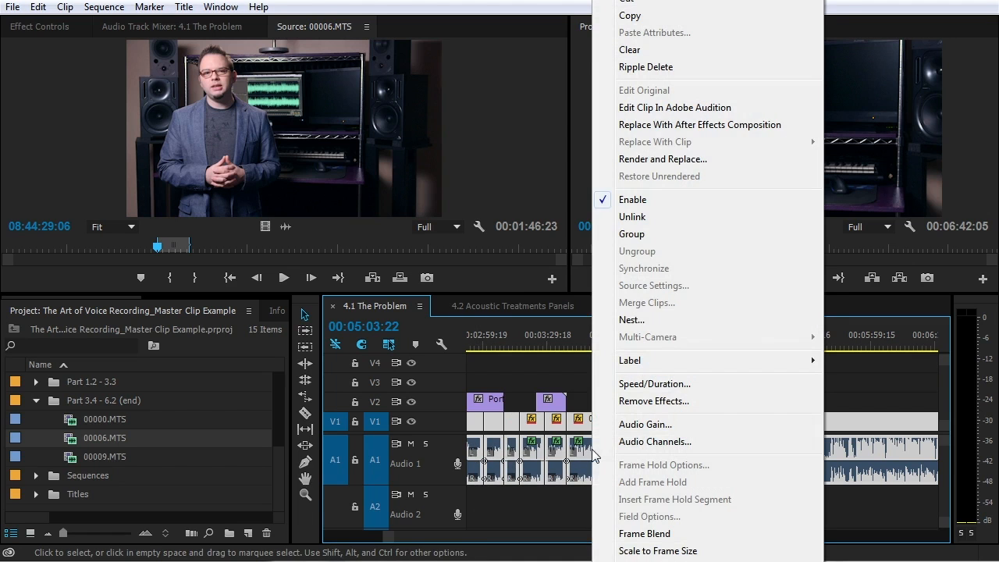
{"action": "left_click", "coordinate": [650, 430]}
{"action": "left_click", "coordinate": [443, 298]}
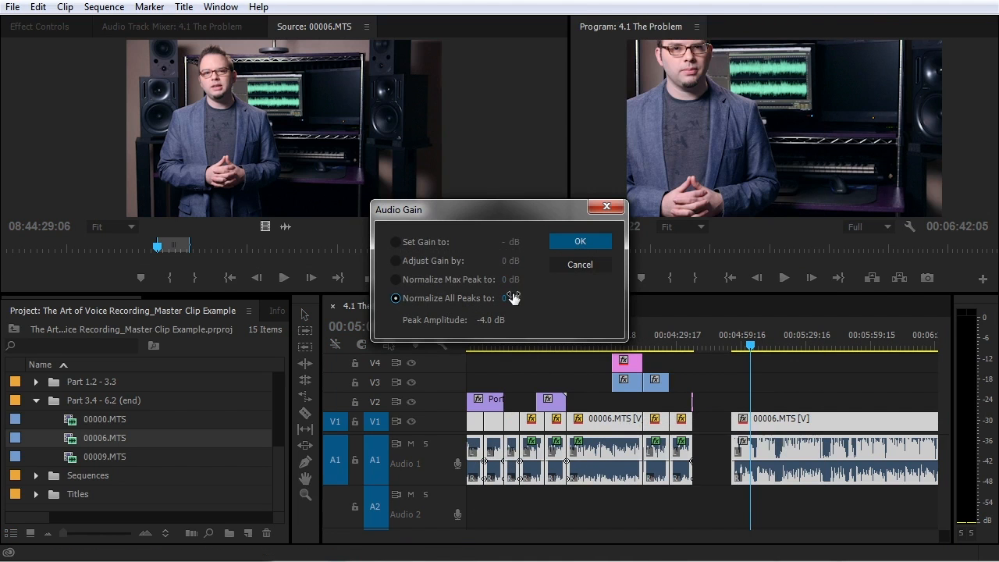
{"action": "left_click", "coordinate": [512, 300]}
{"action": "type", "text": "-2"}
{"action": "key", "text": "Return"}
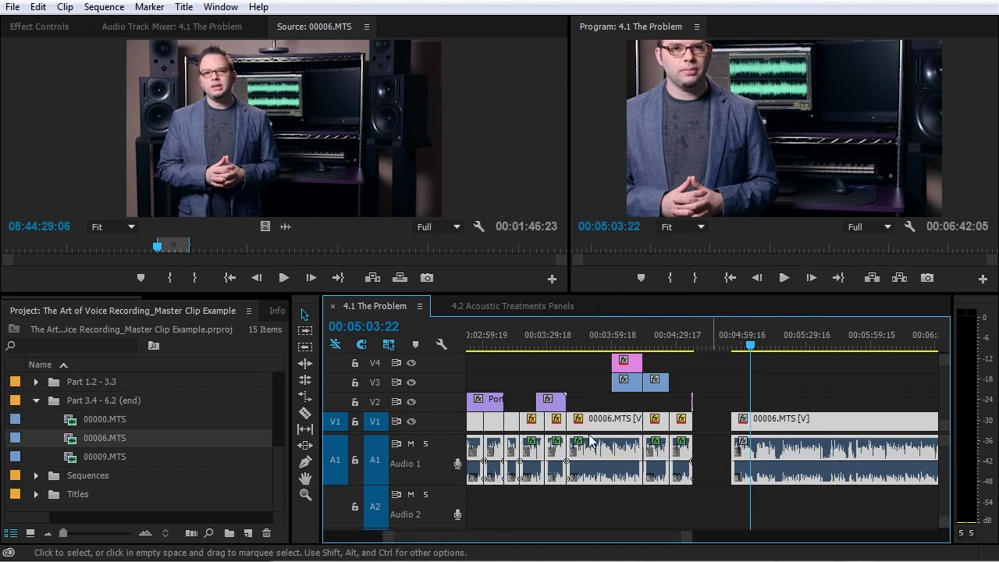
Add 00006.MTS from the Source monitor after the last clip in the sequence
{"action": "key", "text": "backslash"}
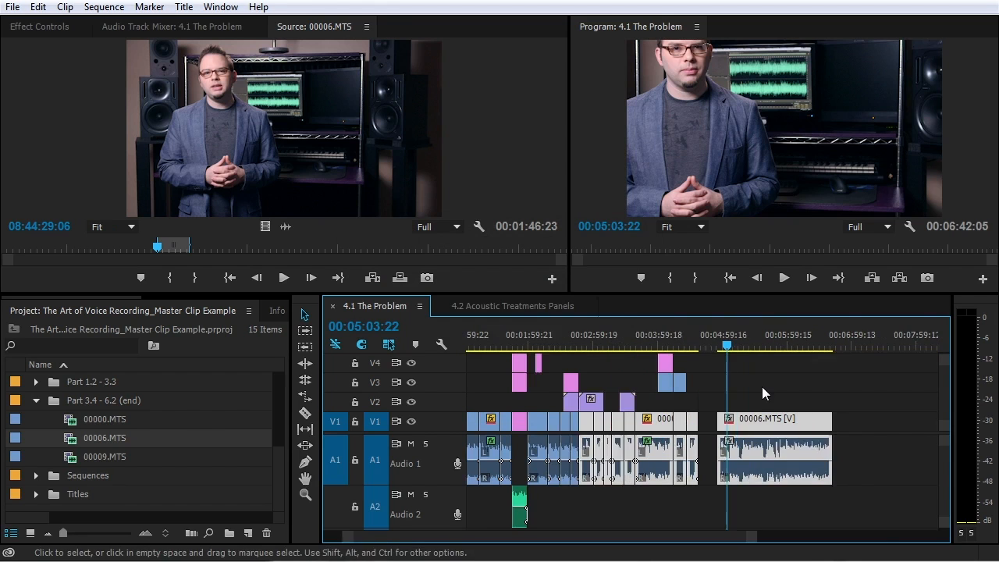
{"action": "left_click_drag", "start_coordinate": [399, 171], "coordinate": [700, 437]}
{"action": "left_click", "coordinate": [684, 339]}
{"action": "key", "text": "backslash"}
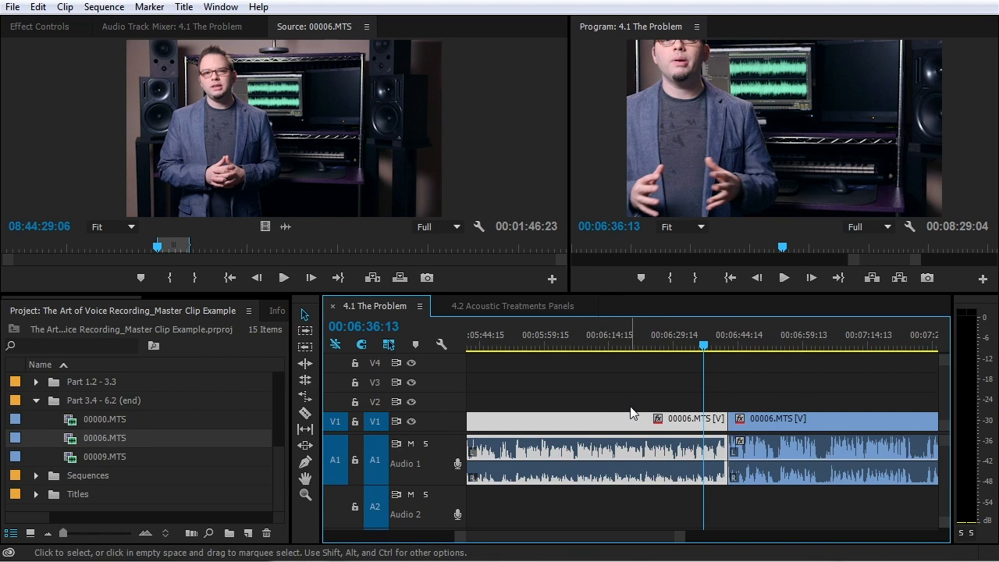
Set the 00006.MTS clip's gain to 0 dB in Audio Gain
{"action": "left_click", "coordinate": [68, 442]}
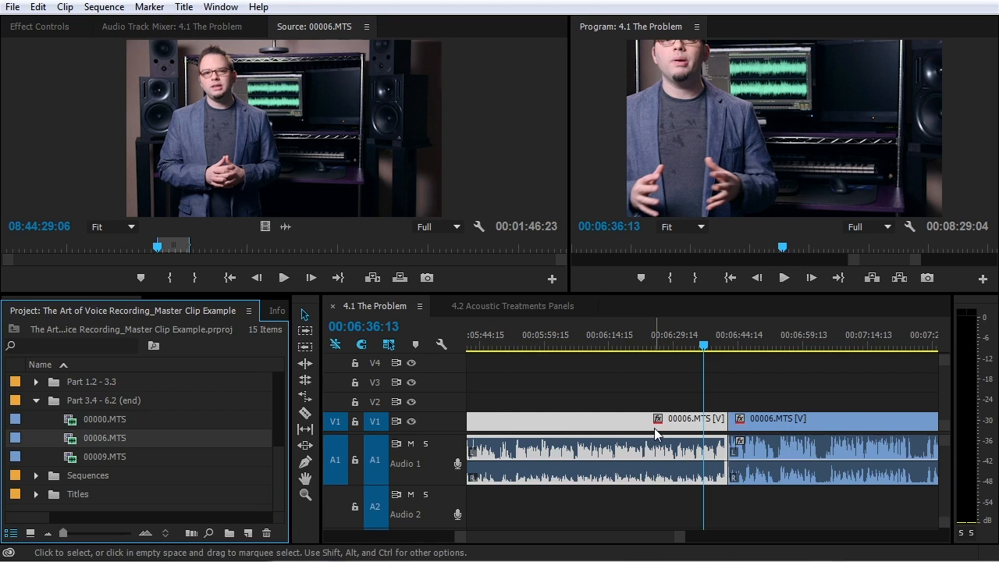
{"action": "key", "text": "backslash"}
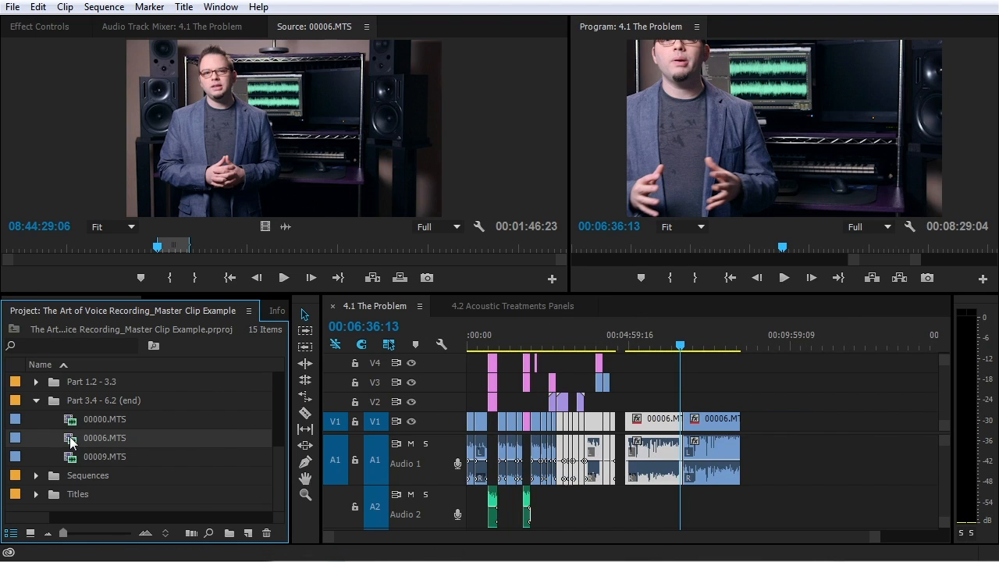
{"action": "key", "text": "g"}
{"action": "left_click", "coordinate": [422, 262]}
{"action": "left_click", "coordinate": [430, 244]}
{"action": "left_click", "coordinate": [509, 242]}
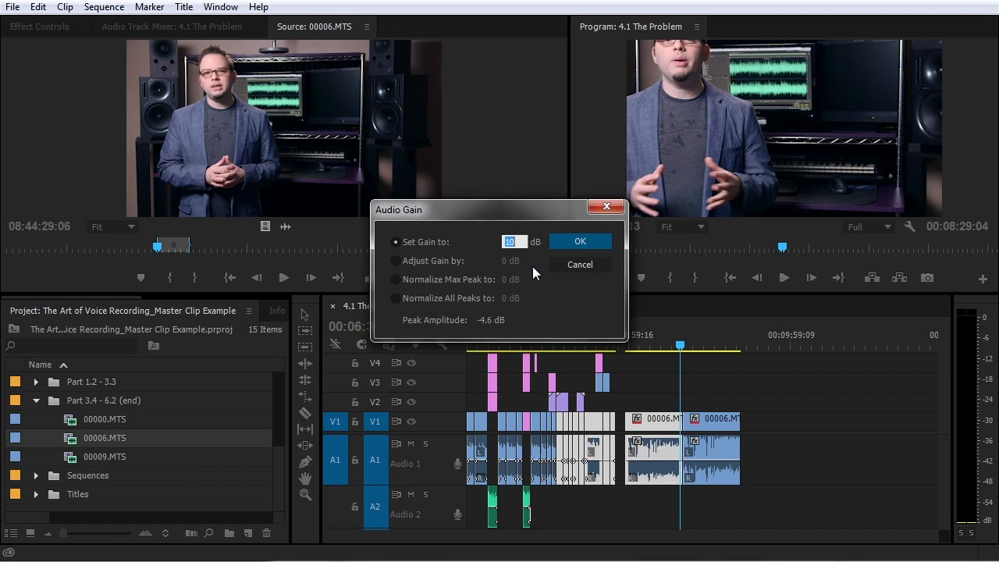
{"action": "type", "text": "0"}
{"action": "left_click", "coordinate": [578, 241]}
Add 00006.MTS at the sequence end, then select all Audio 1 clips for gain adjustment
{"action": "left_click_drag", "start_coordinate": [136, 173], "coordinate": [749, 461]}
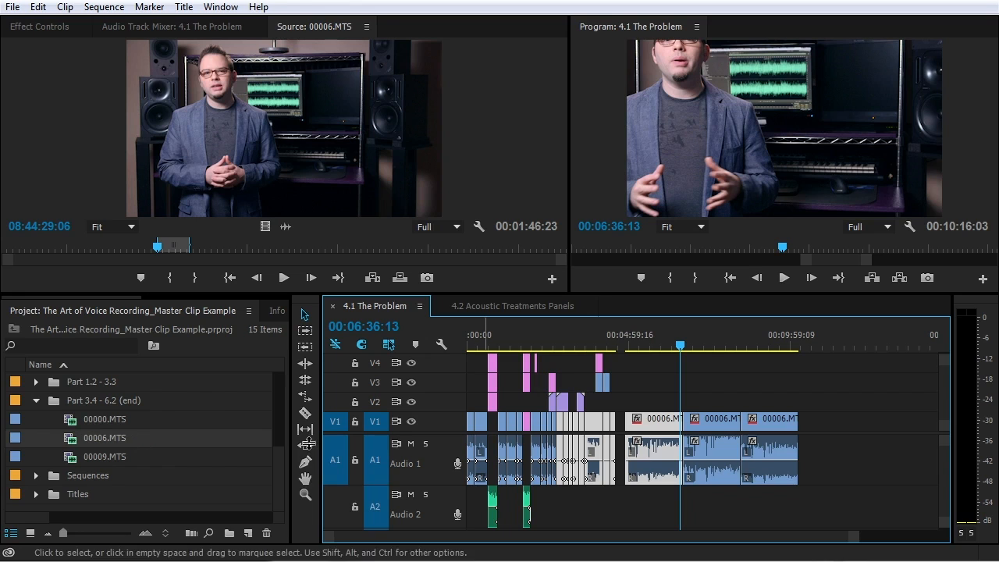
{"action": "left_click_drag", "start_coordinate": [872, 457], "coordinate": [463, 470]}
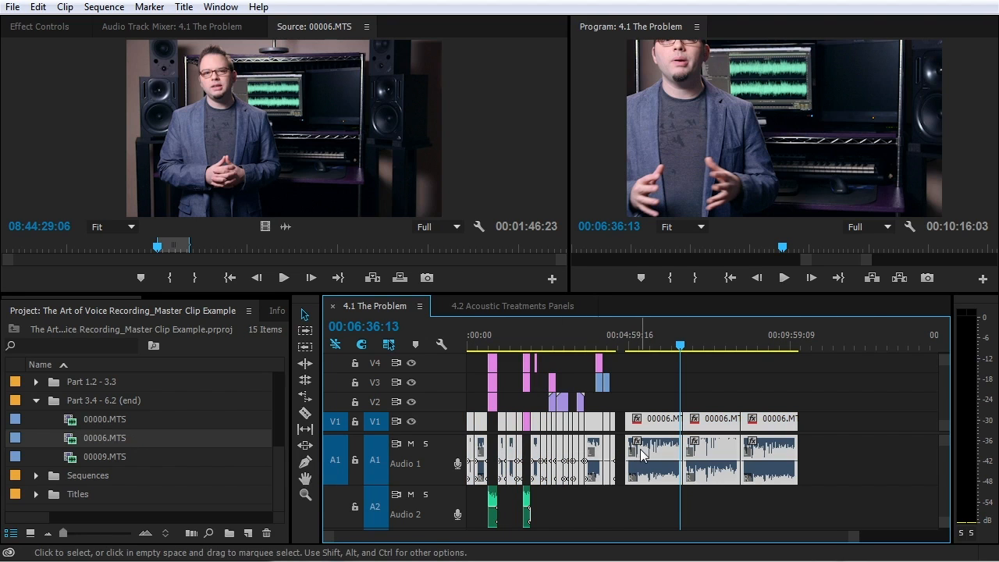
{"action": "key", "text": "g"}
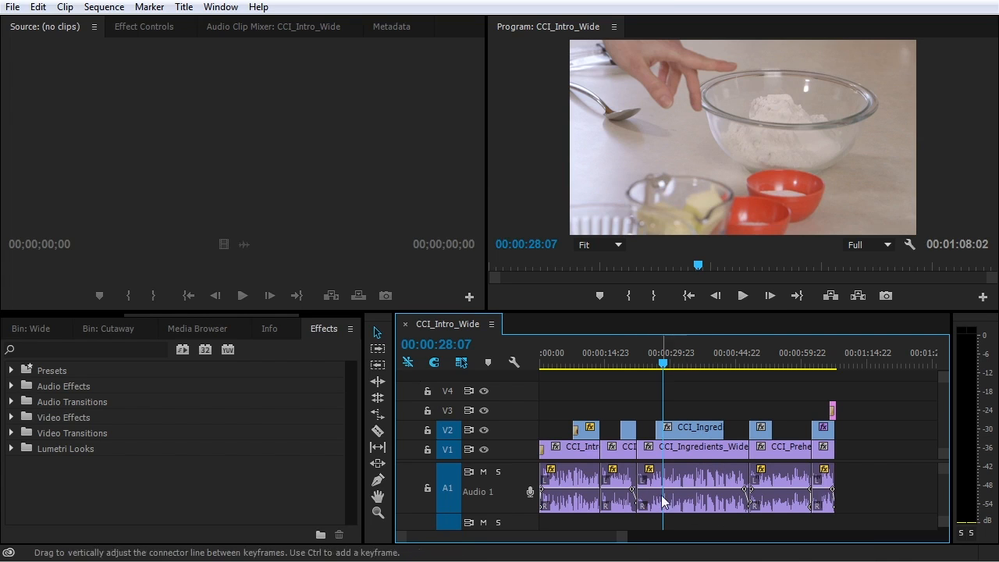
Add a pair of volume keyframes on A1, raise the level between them, and preview from 22 seconds
{"action": "key", "text": "equal"}
{"action": "key", "text": "equal"}
{"action": "key", "text": "equal"}
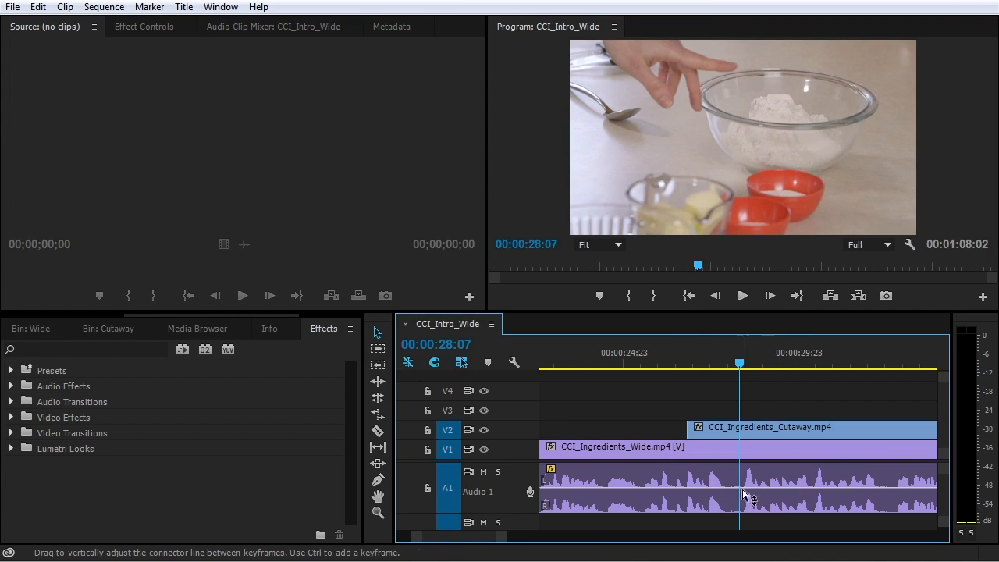
{"action": "left_click", "coordinate": [744, 489], "text": "ctrl"}
{"action": "left_click", "coordinate": [728, 489], "text": "ctrl"}
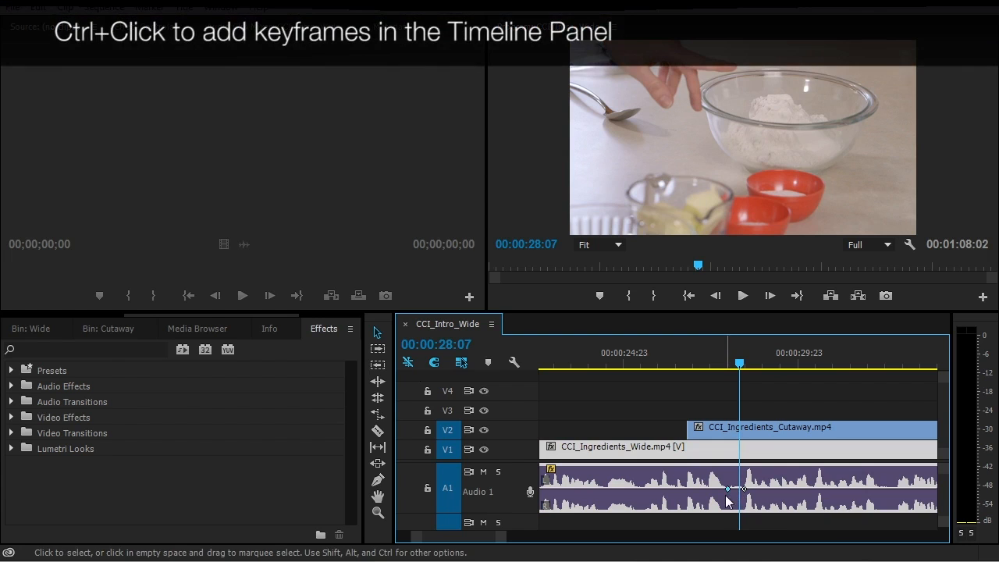
{"action": "scroll", "coordinate": [633, 417], "scroll_direction": "left", "scroll_amount": 4}
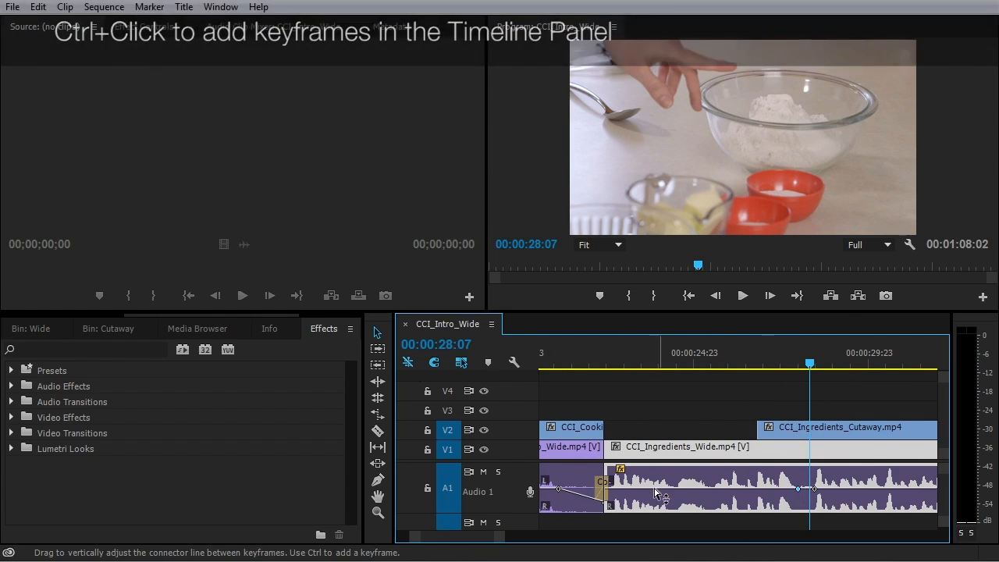
{"action": "left_click_drag", "start_coordinate": [765, 489], "coordinate": [764, 480]}
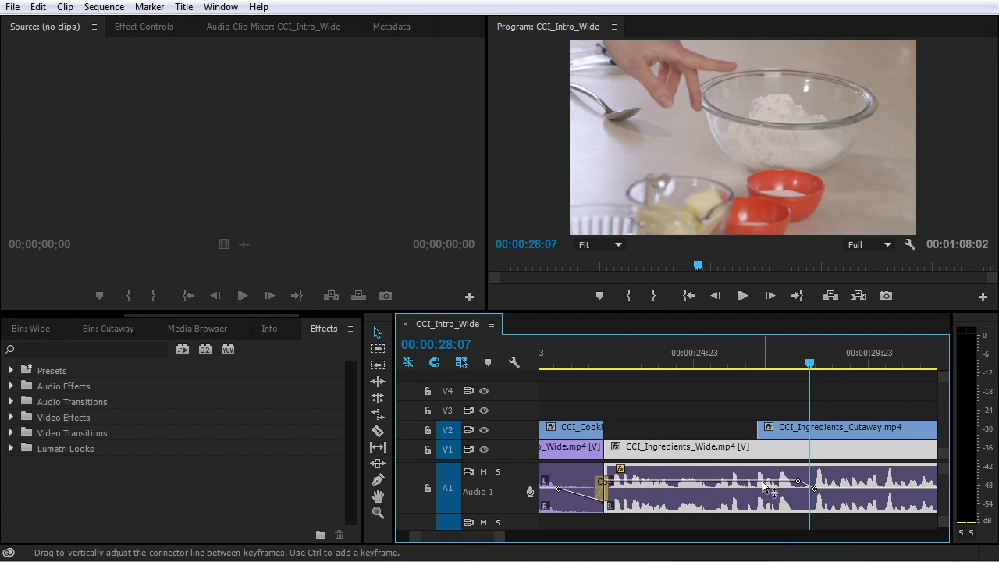
{"action": "left_click", "coordinate": [605, 352]}
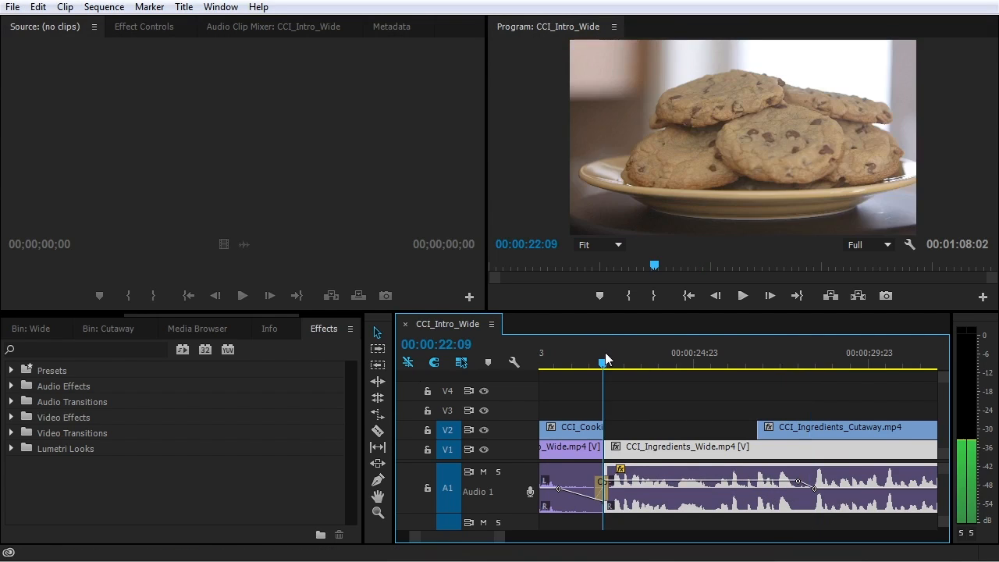
{"action": "key", "text": "space"}
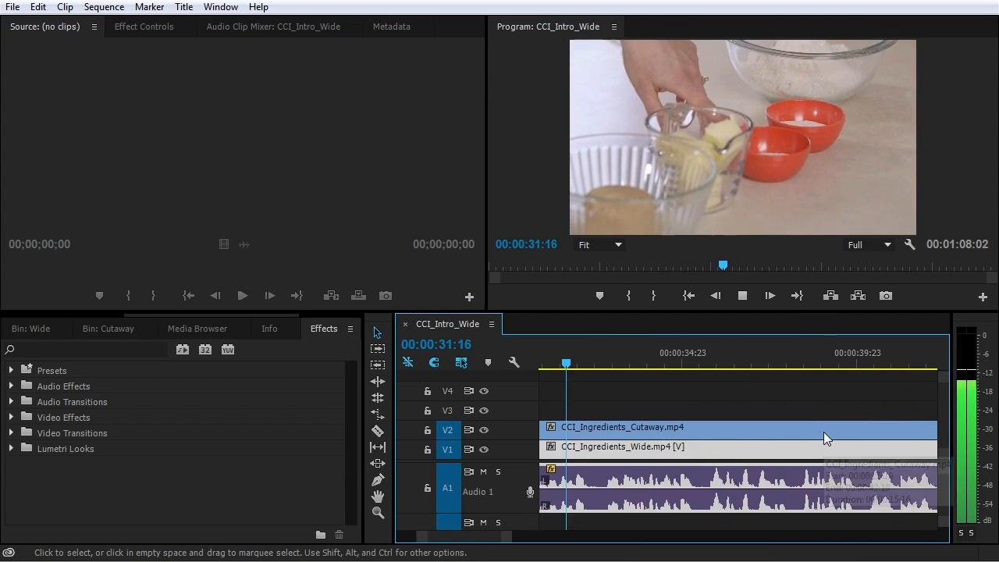
{"action": "key", "text": "space"}
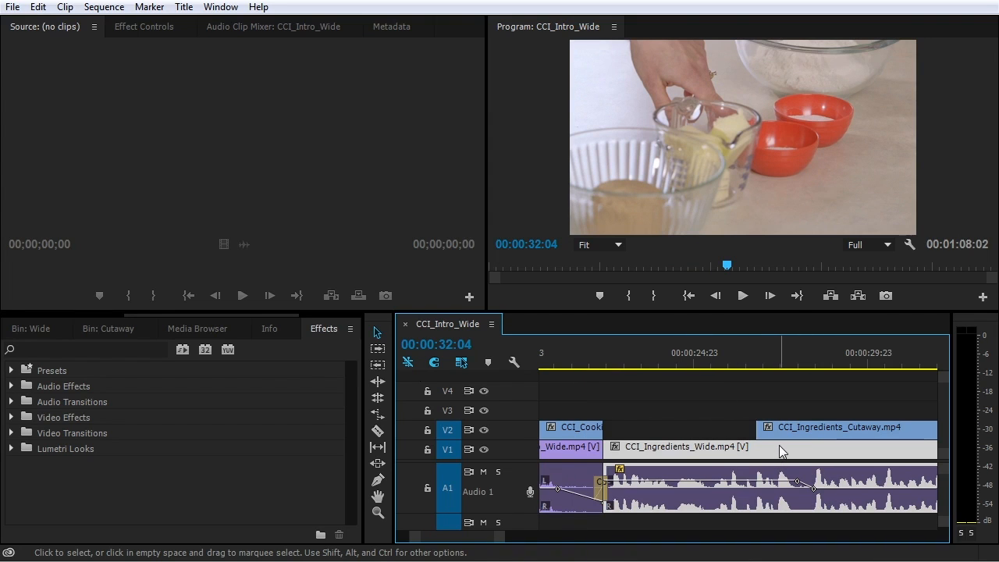
Audition the passage around 43 seconds in the sequence
{"action": "key", "text": "minus"}
{"action": "key", "text": "minus"}
{"action": "key", "text": "minus"}
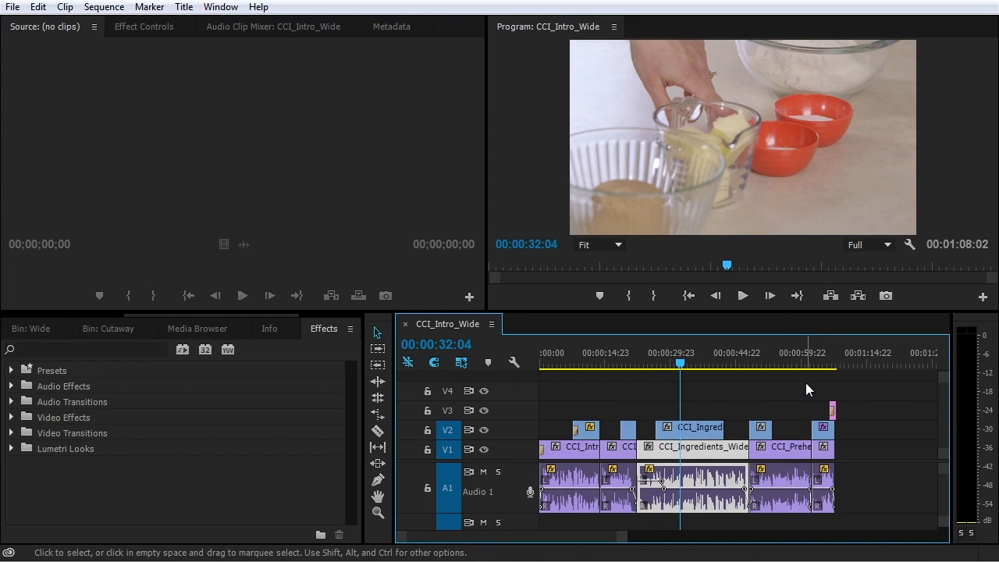
{"action": "left_click", "coordinate": [731, 361]}
{"action": "key", "text": "equal"}
{"action": "key", "text": "equal"}
{"action": "key", "text": "equal"}
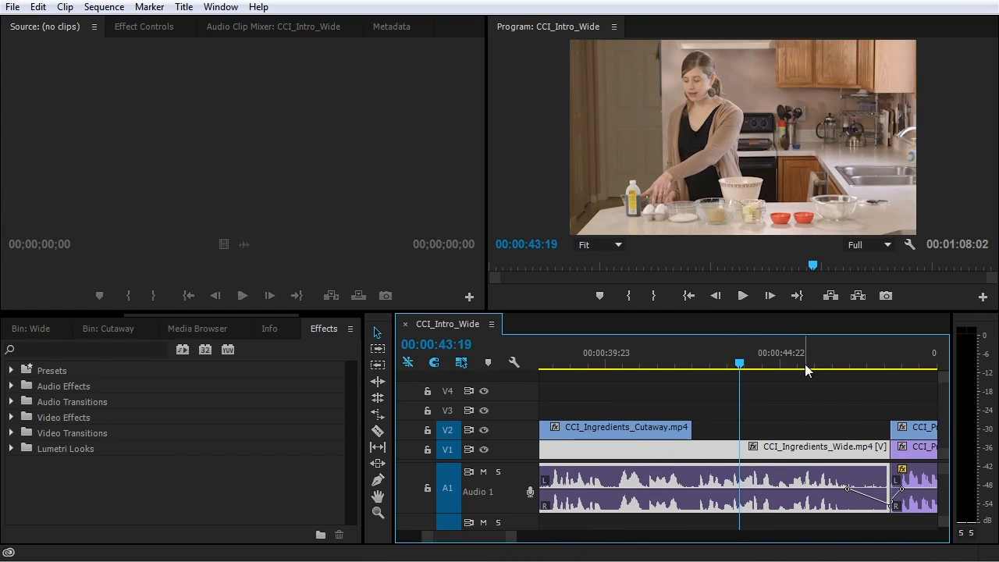
{"action": "key", "text": "space"}
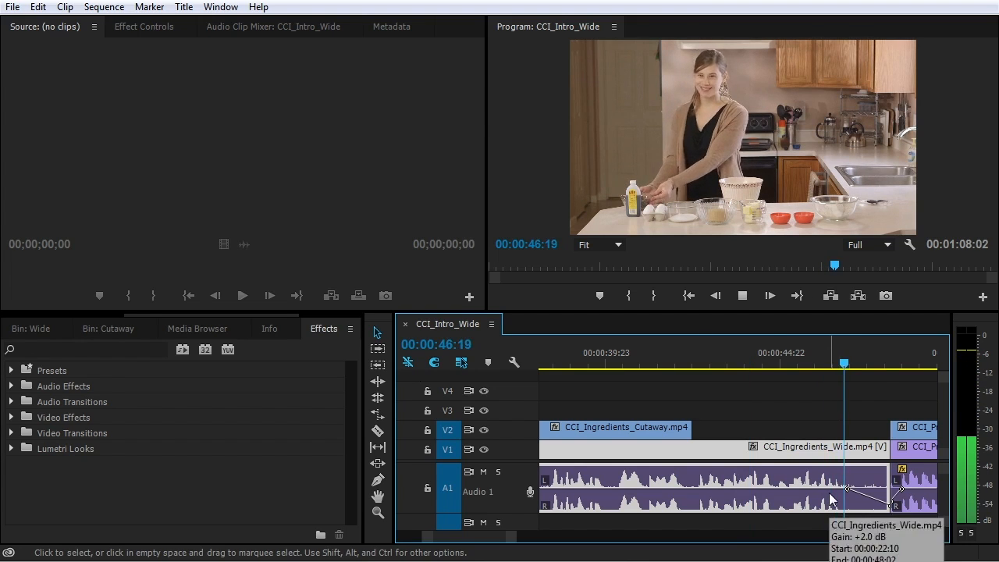
{"action": "key", "text": "space"}
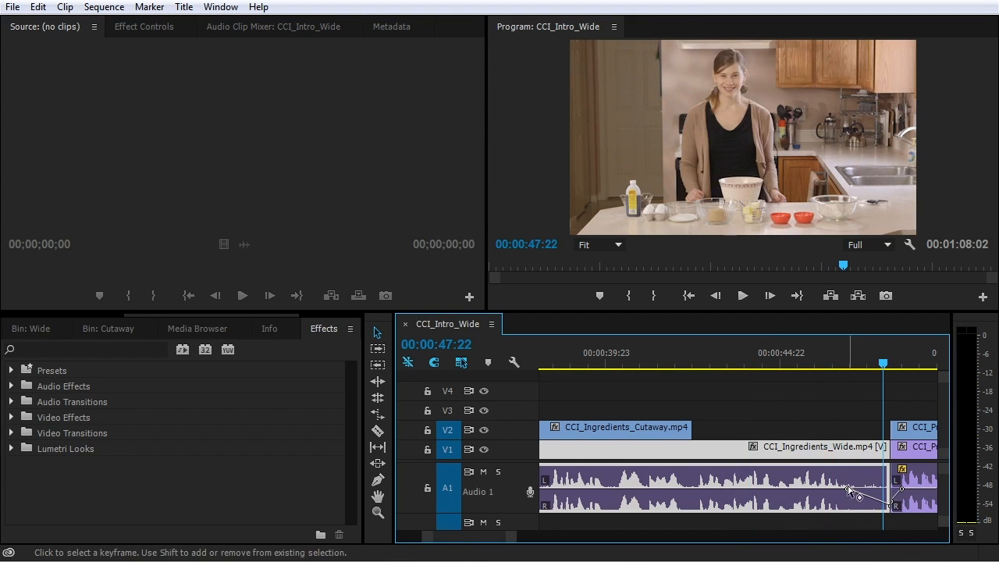
Add a second keyframe pair there, raise the volume between, and replay from 45 seconds
{"action": "left_click", "coordinate": [782, 490], "text": "ctrl"}
{"action": "left_click", "coordinate": [814, 489], "text": "ctrl"}
{"action": "left_click_drag", "start_coordinate": [839, 489], "coordinate": [798, 489]}
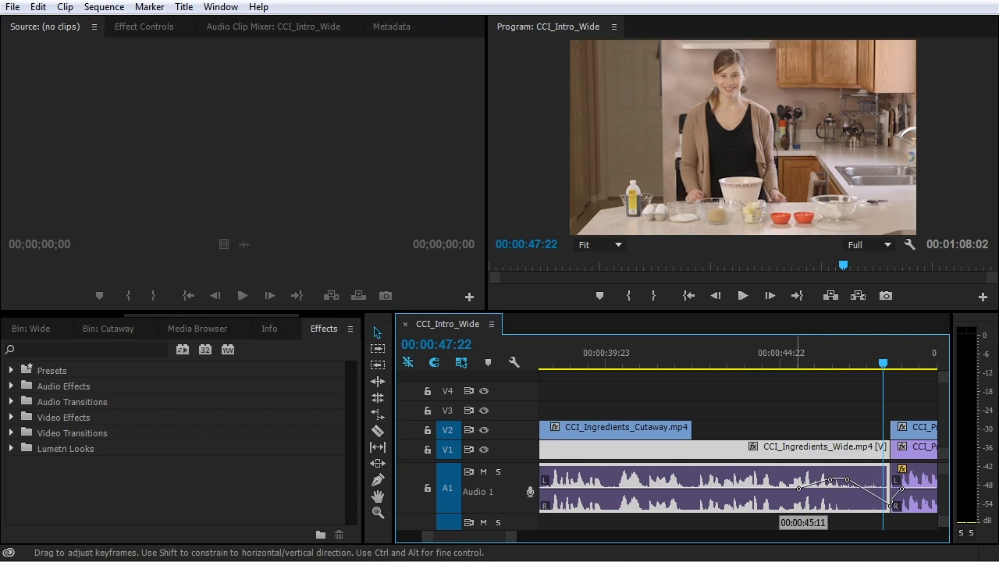
{"action": "left_click", "coordinate": [798, 363]}
{"action": "key", "text": "space"}
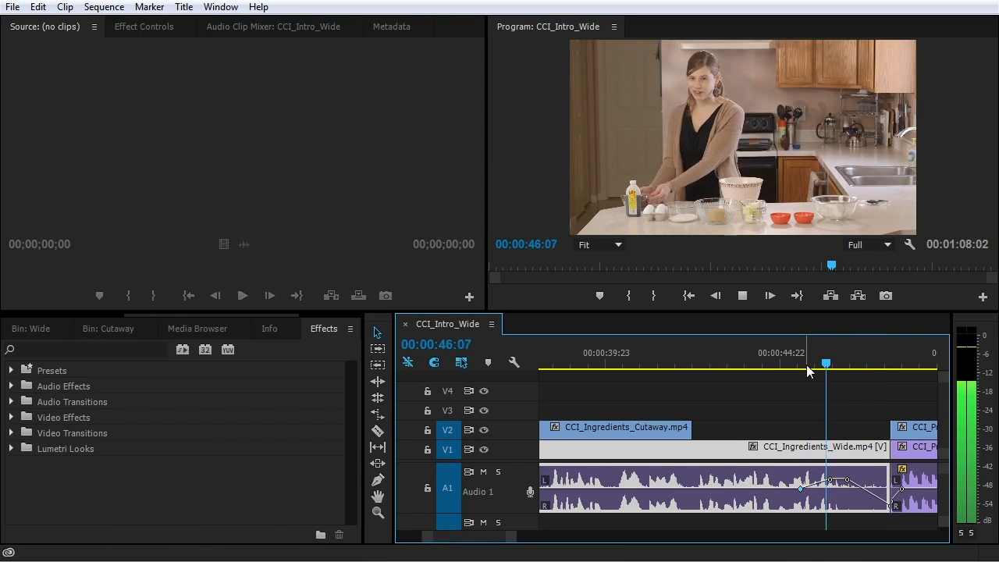
{"action": "key", "text": "space"}
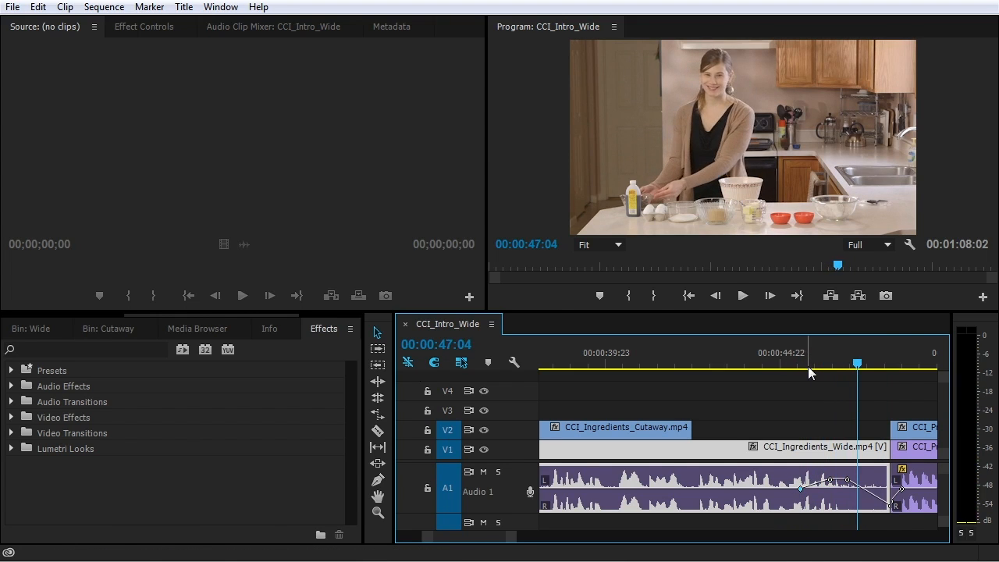
Add further volume keyframes, undo a misplaced drag, and raise the level between the keyframes
{"action": "left_click", "coordinate": [714, 489], "text": "ctrl"}
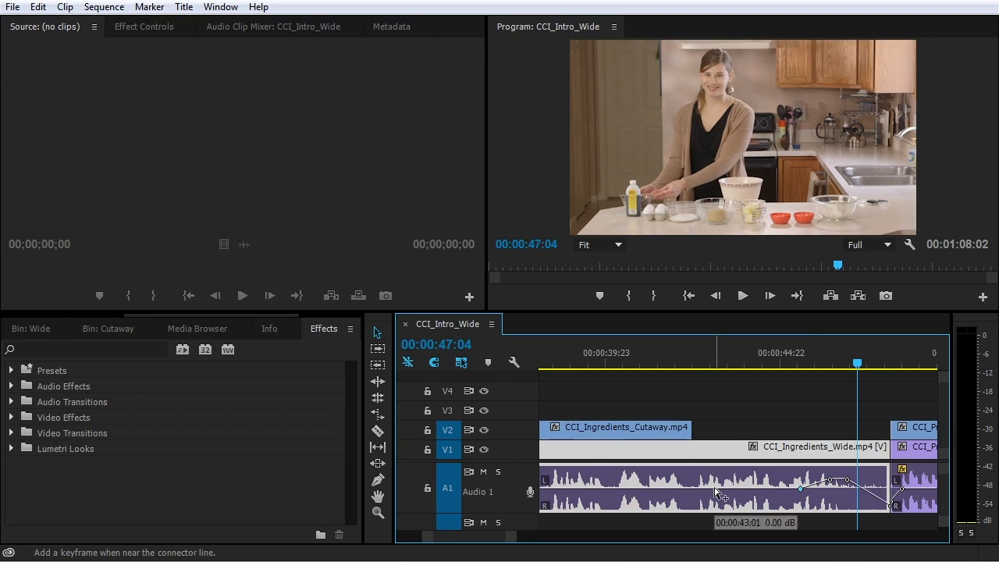
{"action": "left_click", "coordinate": [799, 489], "text": "ctrl"}
{"action": "scroll", "coordinate": [472, 539], "scroll_direction": "up", "scroll_amount": 4}
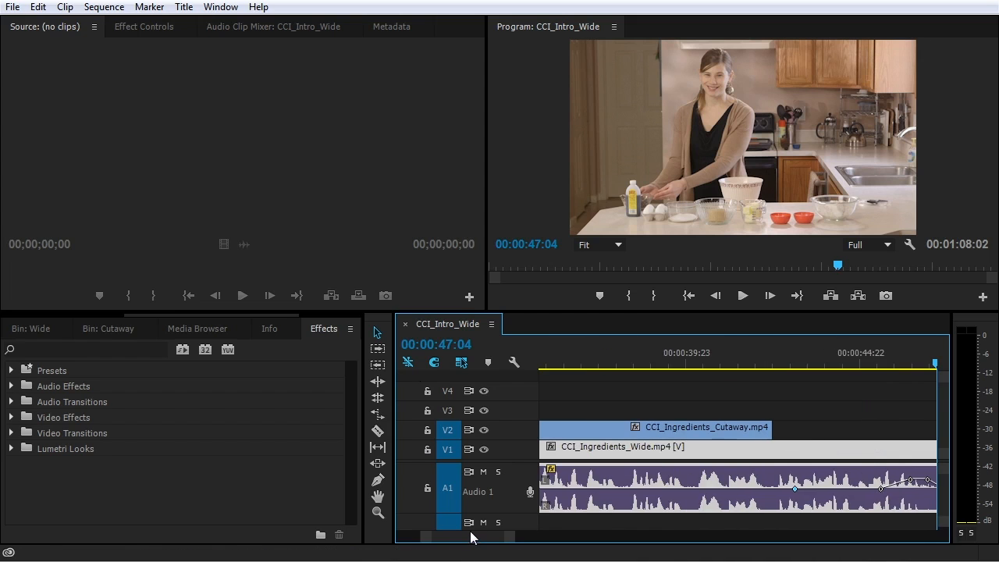
{"action": "scroll", "coordinate": [466, 533], "scroll_direction": "up", "scroll_amount": 2}
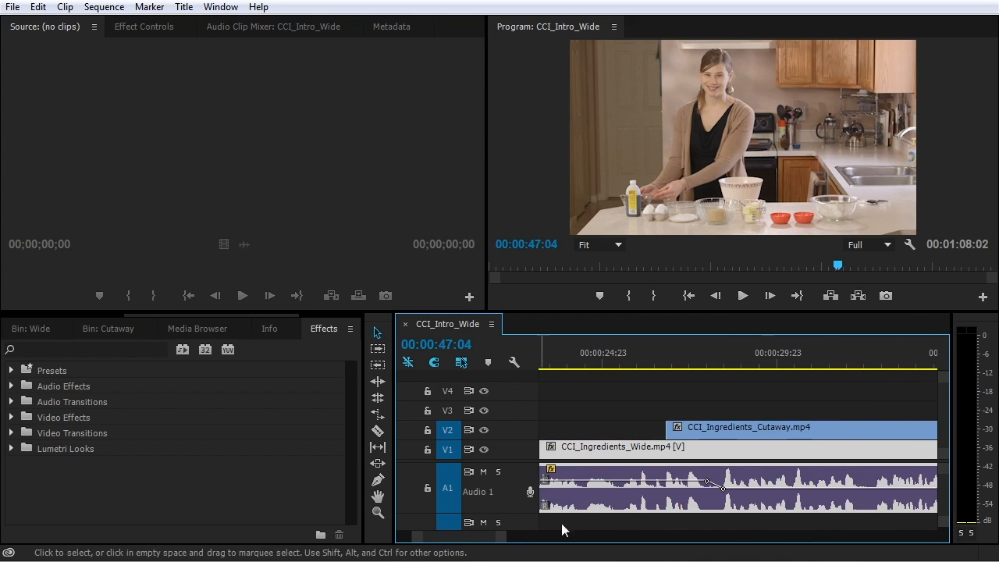
{"action": "left_click_drag", "start_coordinate": [500, 540], "coordinate": [559, 537]}
{"action": "left_click_drag", "start_coordinate": [768, 490], "coordinate": [783, 481]}
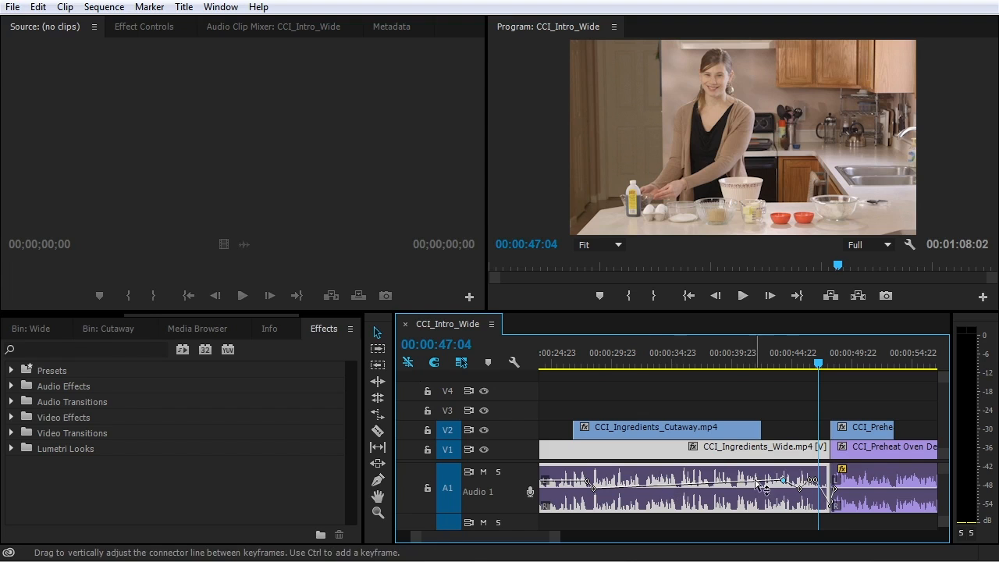
{"action": "key", "text": "ctrl+z"}
{"action": "left_click", "coordinate": [777, 490], "text": "ctrl"}
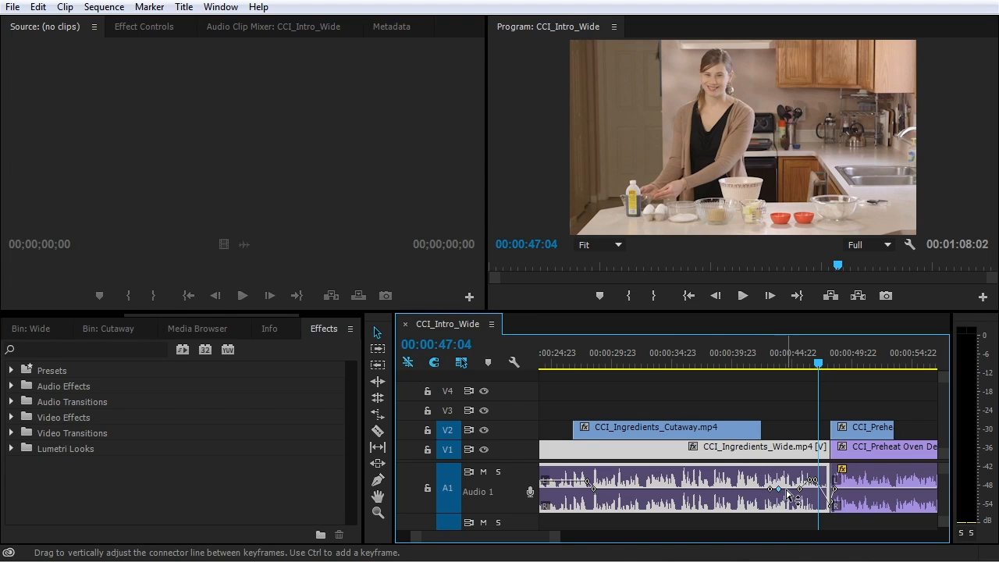
{"action": "left_click_drag", "start_coordinate": [788, 495], "coordinate": [789, 488]}
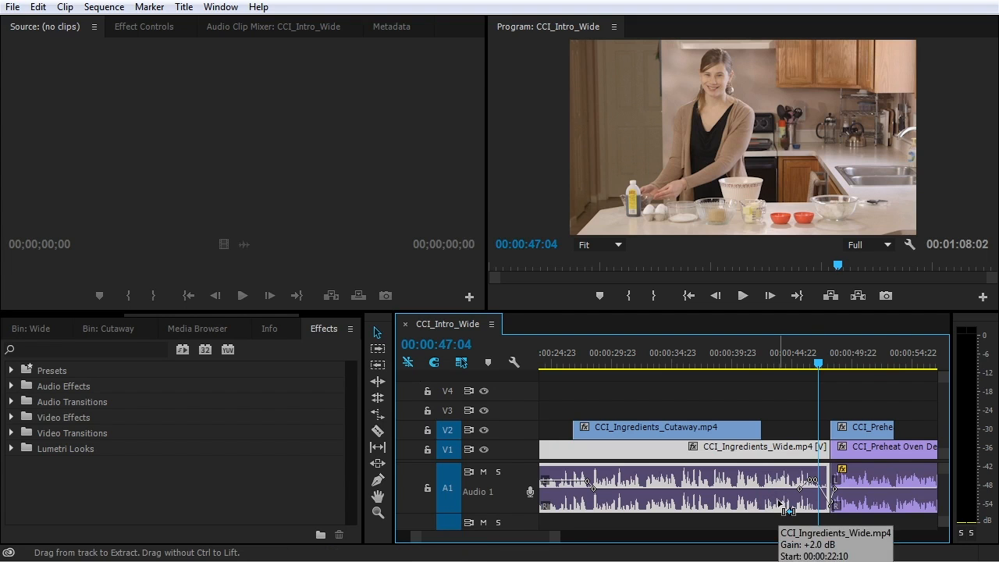
{"action": "left_click", "coordinate": [834, 446]}
{"action": "key", "text": "backslash"}
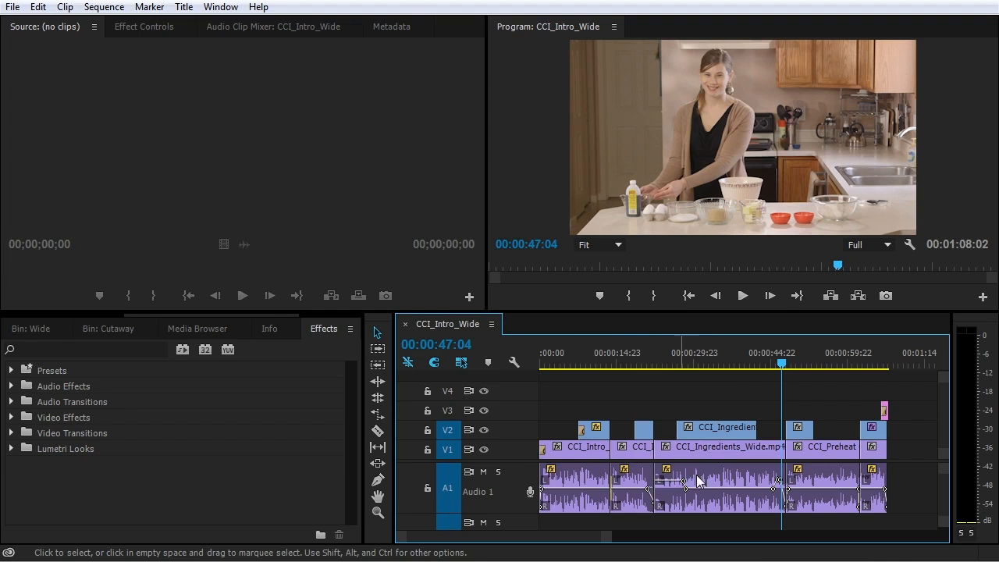
Browse the Audio Effects category in the Effects panel
{"action": "left_click", "coordinate": [329, 333]}
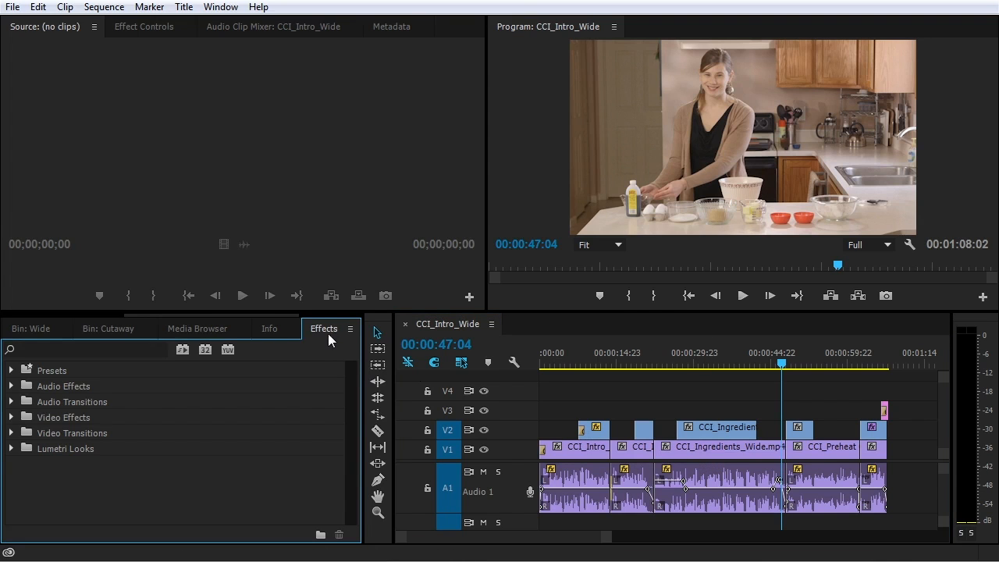
{"action": "left_click", "coordinate": [11, 386]}
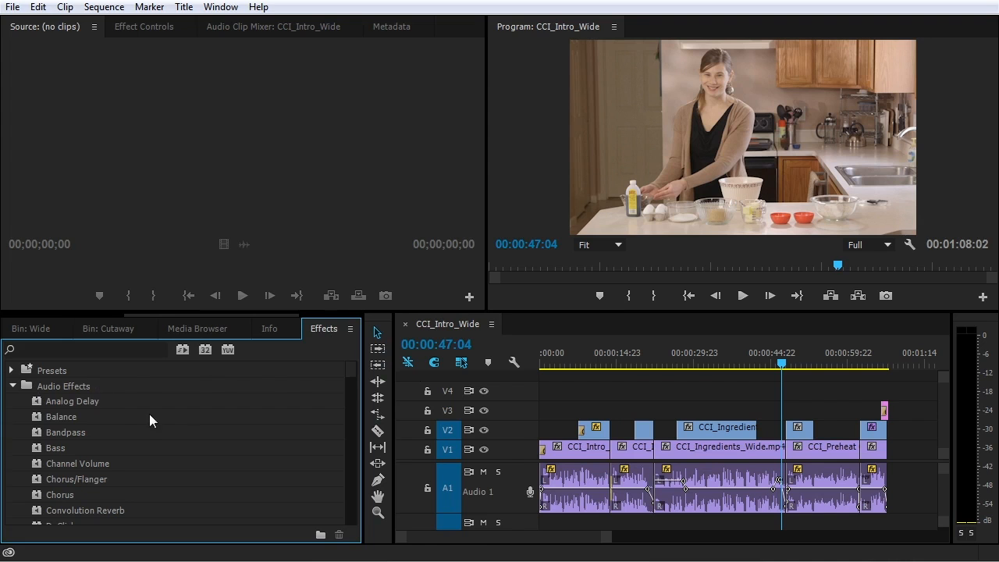
{"action": "scroll", "coordinate": [205, 427], "scroll_direction": "down", "scroll_amount": 4}
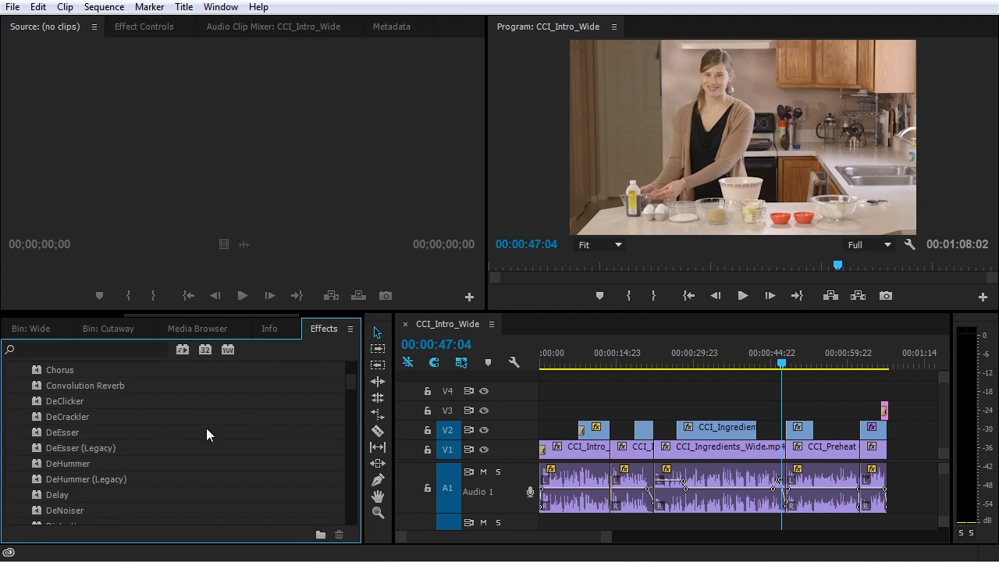
{"action": "scroll", "coordinate": [207, 428], "scroll_direction": "up", "scroll_amount": 2}
{"action": "scroll", "coordinate": [211, 430], "scroll_direction": "up", "scroll_amount": 3}
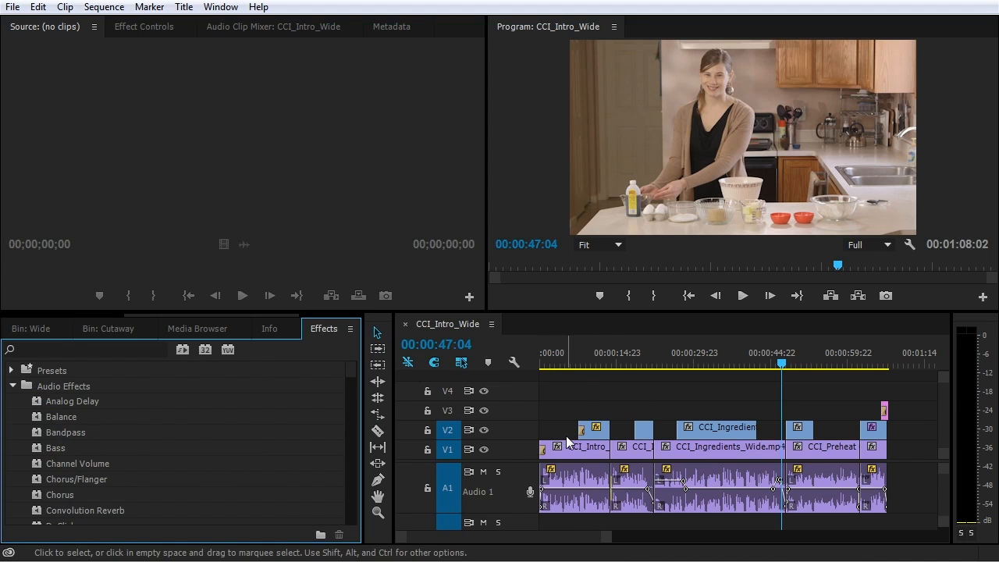
{"action": "left_click", "coordinate": [550, 358]}
Search for 'eq', apply EQ to the first A1 intro clip, and view its Effect Controls
{"action": "left_click", "coordinate": [60, 351]}
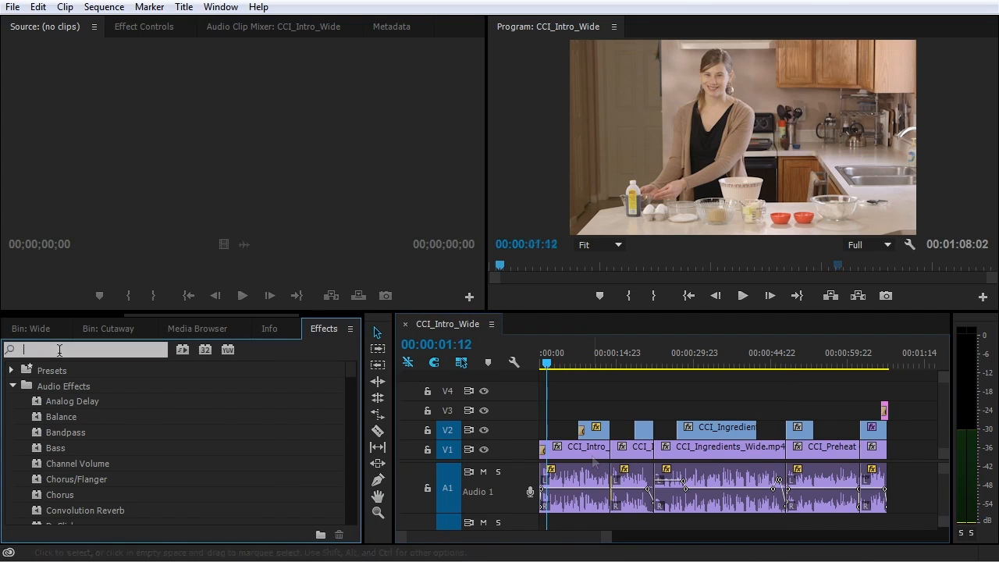
{"action": "type", "text": "eq"}
{"action": "left_click", "coordinate": [72, 418]}
{"action": "left_click_drag", "start_coordinate": [72, 420], "coordinate": [587, 480]}
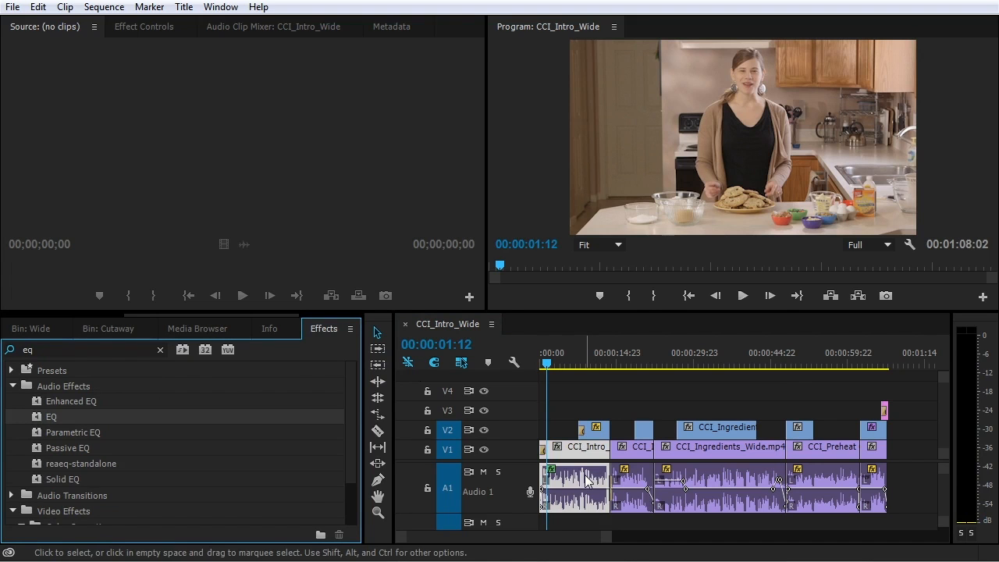
{"action": "left_click", "coordinate": [566, 459]}
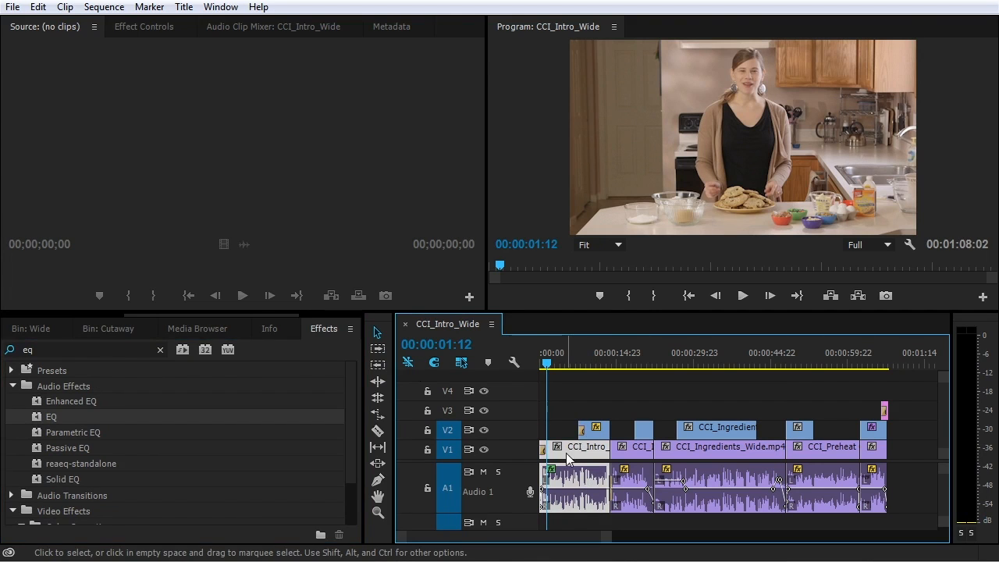
{"action": "left_click", "coordinate": [156, 30]}
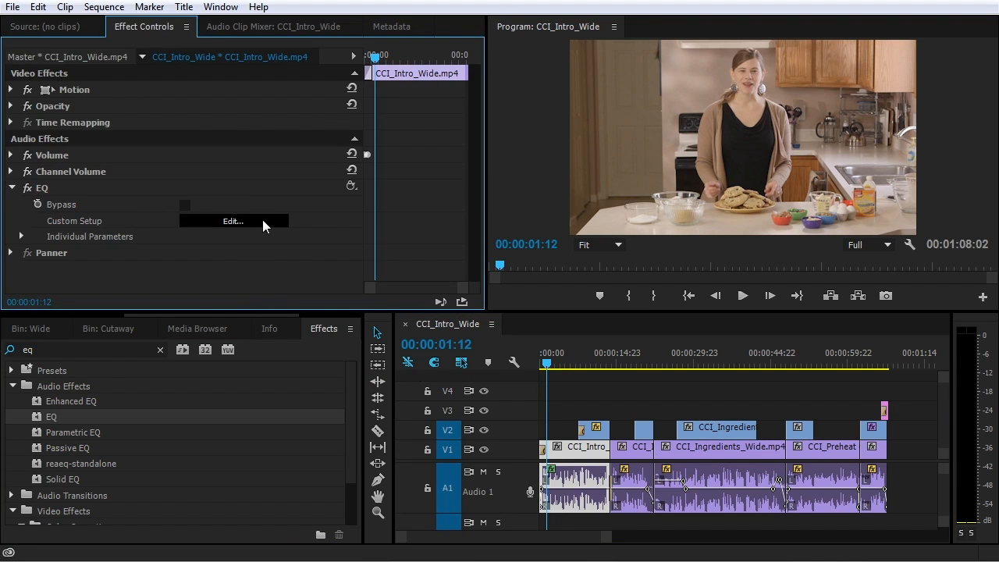
In the EQ's Custom Setup editor, enable the low band as a low cut at 62 Hz
{"action": "left_click", "coordinate": [220, 221]}
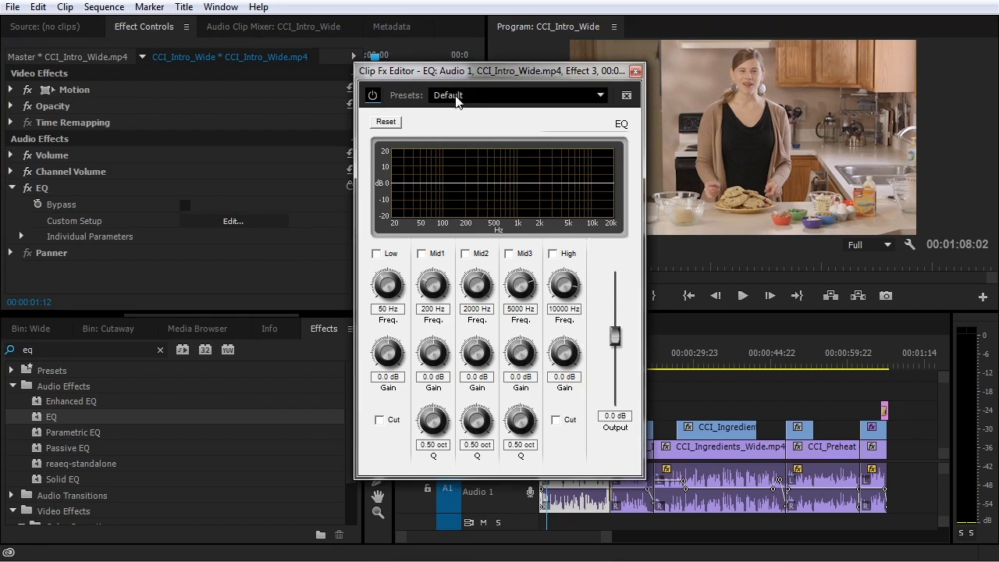
{"action": "left_click_drag", "start_coordinate": [473, 70], "coordinate": [380, 44]}
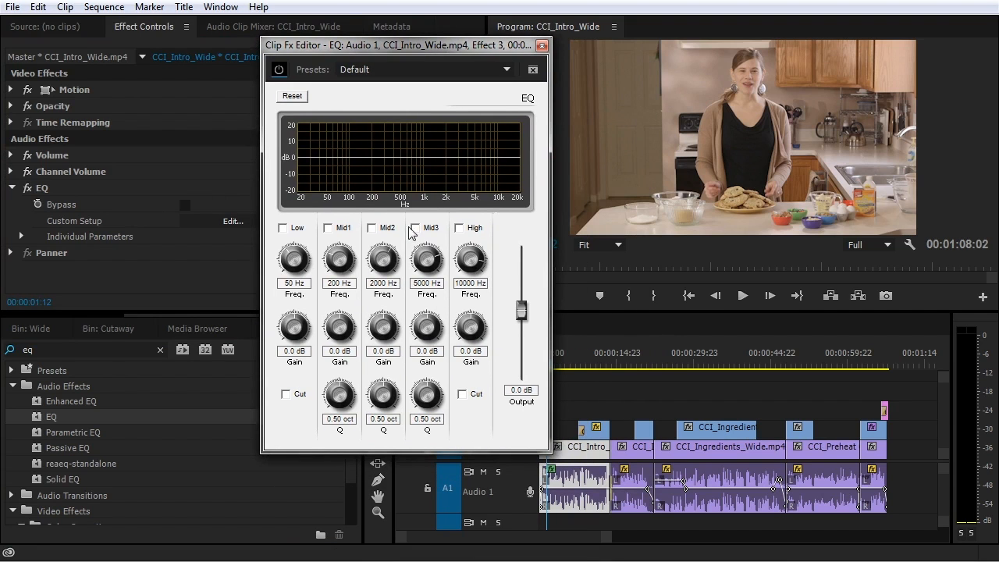
{"action": "left_click", "coordinate": [283, 227]}
{"action": "left_click", "coordinate": [285, 394]}
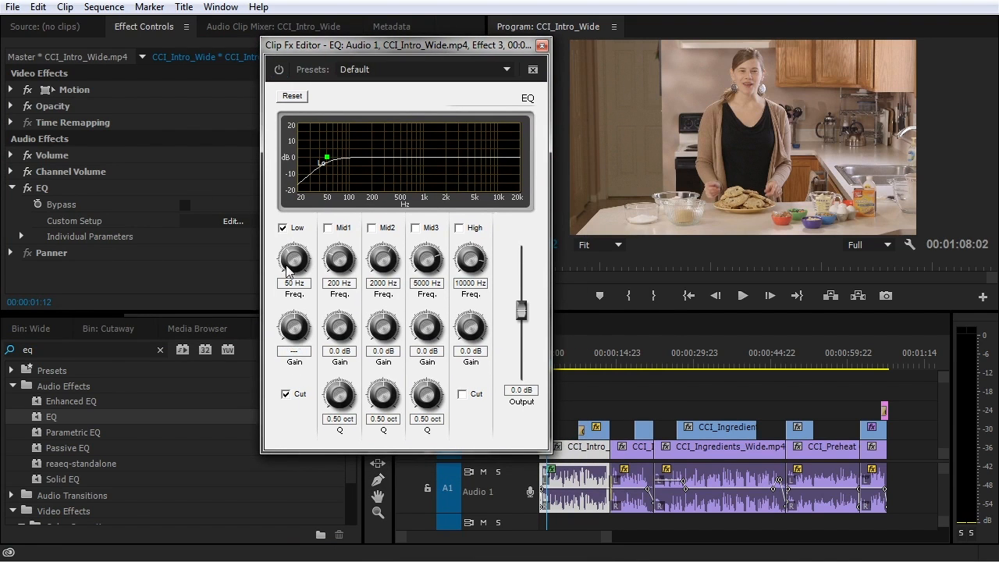
{"action": "left_click_drag", "start_coordinate": [289, 256], "coordinate": [295, 249]}
Boost the High band 4.8 dB at 9699 Hz and cut Mid1 at about 355 Hz
{"action": "left_click", "coordinate": [459, 227]}
{"action": "left_click_drag", "start_coordinate": [473, 329], "coordinate": [482, 319]}
{"action": "left_click_drag", "start_coordinate": [469, 271], "coordinate": [468, 268]}
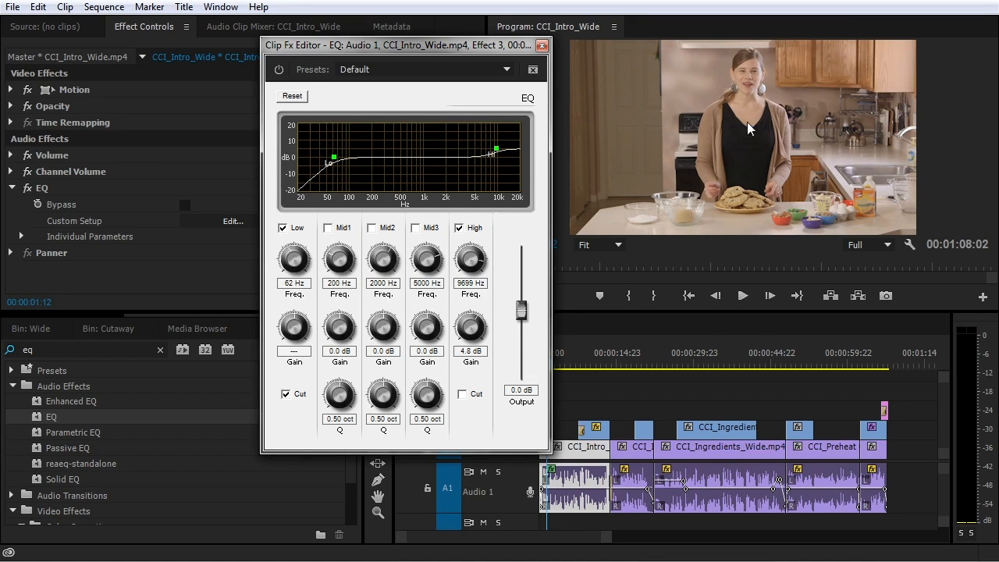
{"action": "left_click", "coordinate": [334, 228]}
{"action": "left_click_drag", "start_coordinate": [339, 262], "coordinate": [342, 261]}
{"action": "left_click_drag", "start_coordinate": [338, 327], "coordinate": [330, 335]}
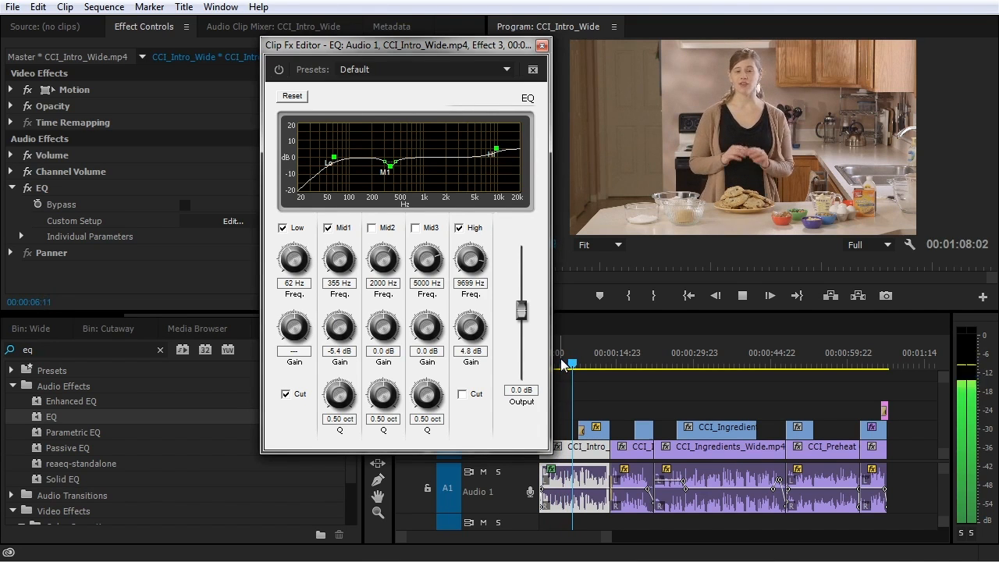
Compare the intro with the EQ bypassed and re-enabled, then close the EQ editor
{"action": "left_click", "coordinate": [562, 363]}
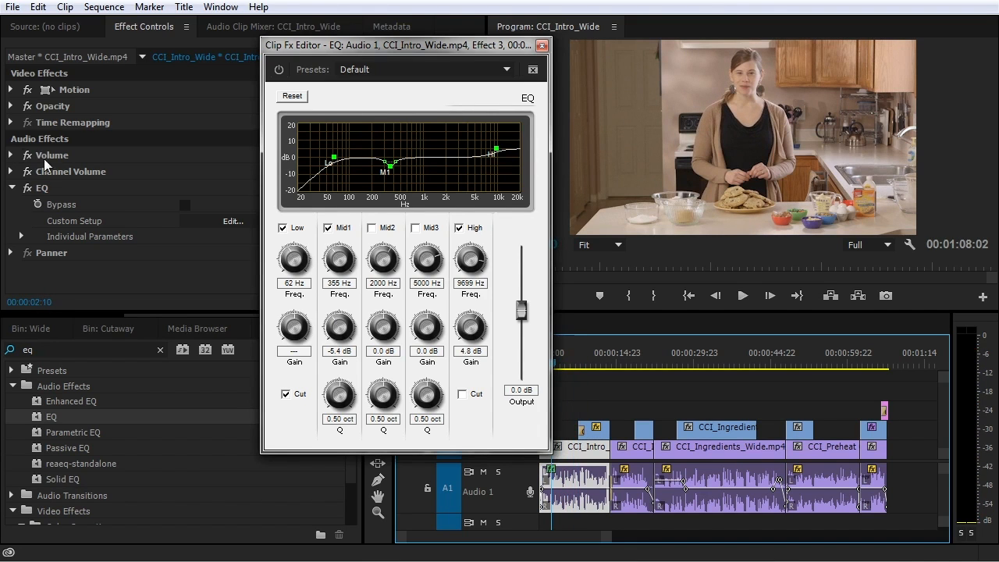
{"action": "left_click", "coordinate": [27, 189]}
{"action": "key", "text": "space"}
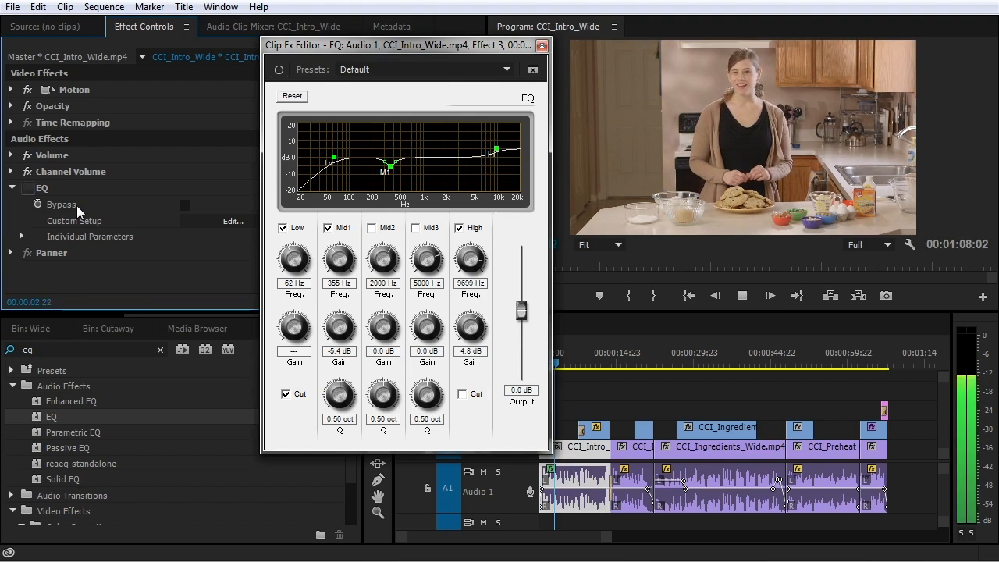
{"action": "left_click", "coordinate": [26, 189]}
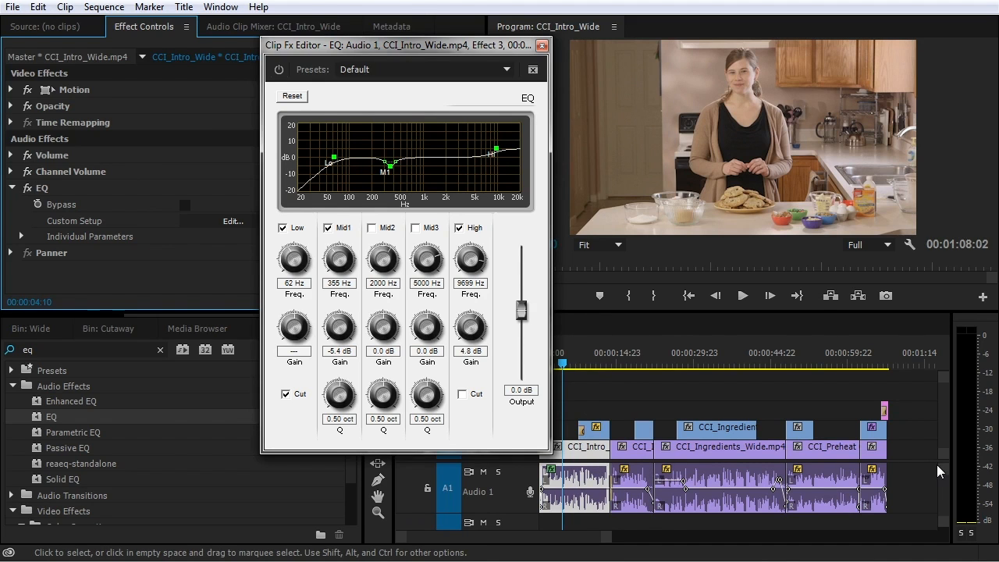
{"action": "left_click", "coordinate": [541, 46]}
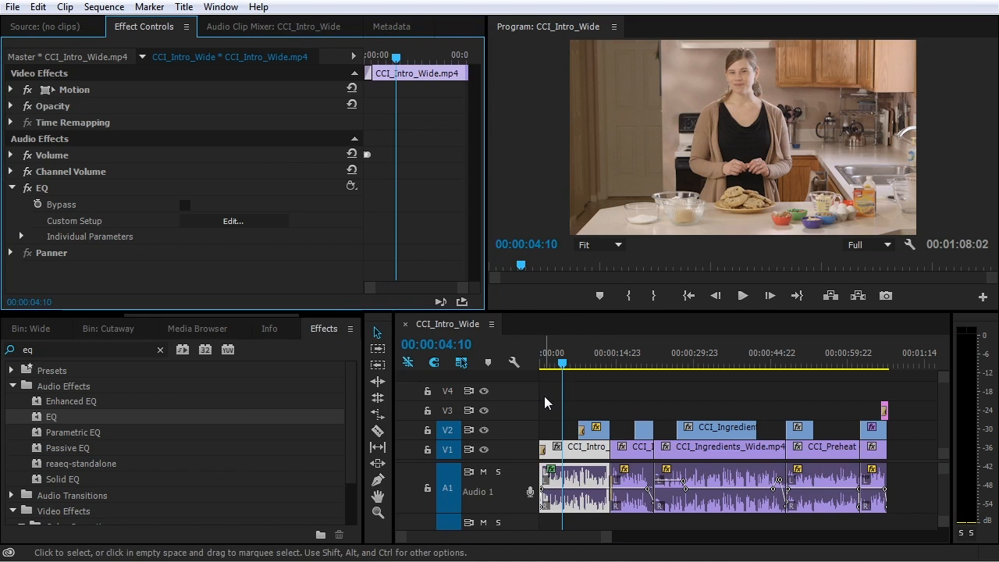
Match-frame the intro clip into the source monitor and try dragging the EQ onto it in Effect Controls
{"action": "key", "text": "f"}
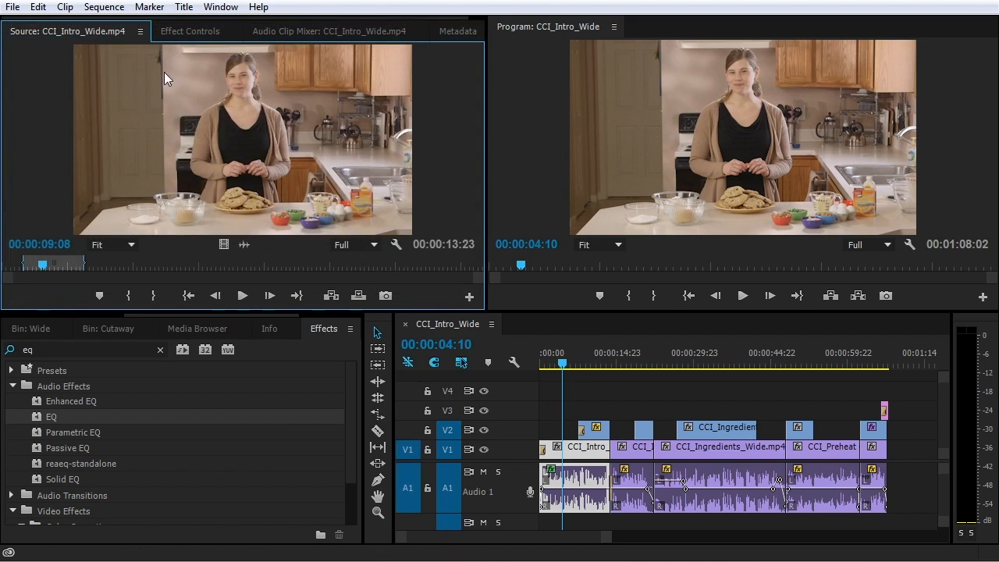
{"action": "left_click", "coordinate": [189, 31]}
{"action": "left_click_drag", "start_coordinate": [51, 419], "coordinate": [150, 203]}
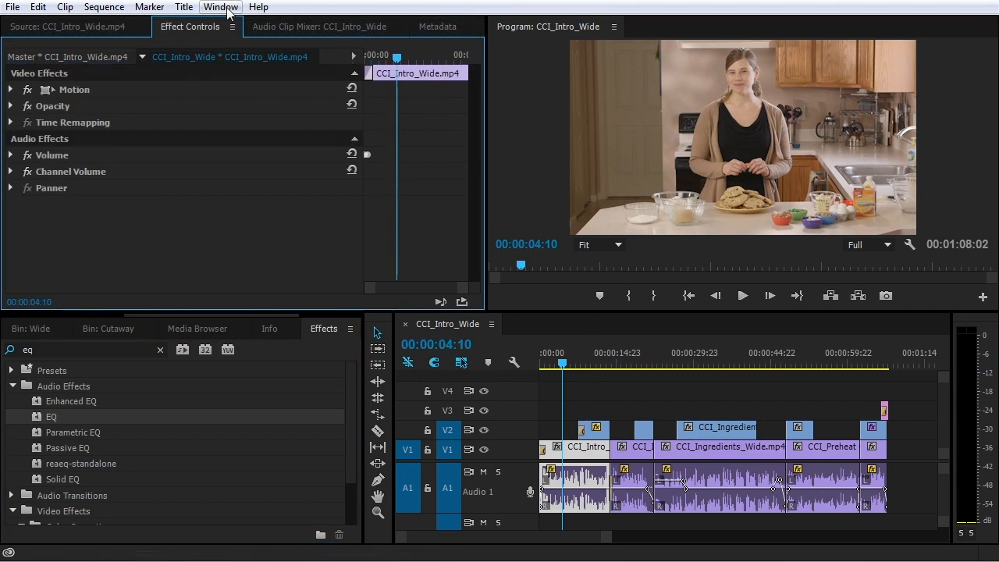
{"action": "left_click", "coordinate": [227, 9]}
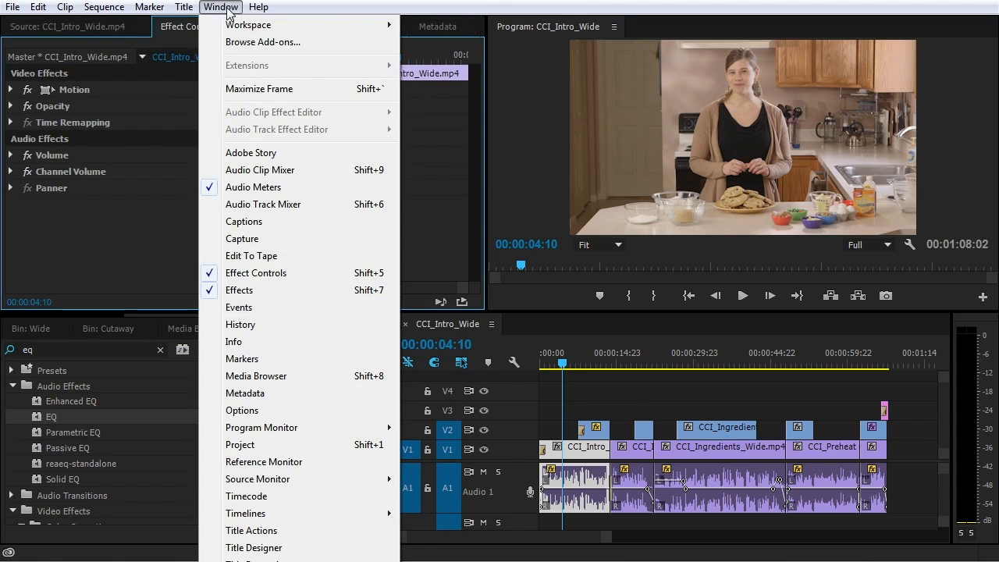
Show the Audio Track Mixer in an enlarged area, then move the Audio Clip Mixer tab after Metadata
{"action": "left_click", "coordinate": [263, 204]}
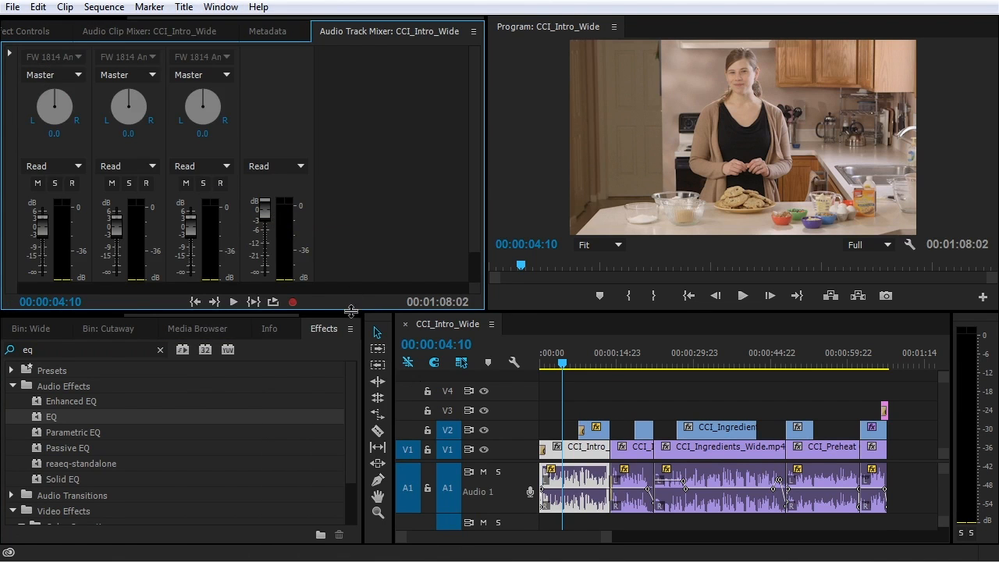
{"action": "left_click_drag", "start_coordinate": [351, 312], "coordinate": [353, 377]}
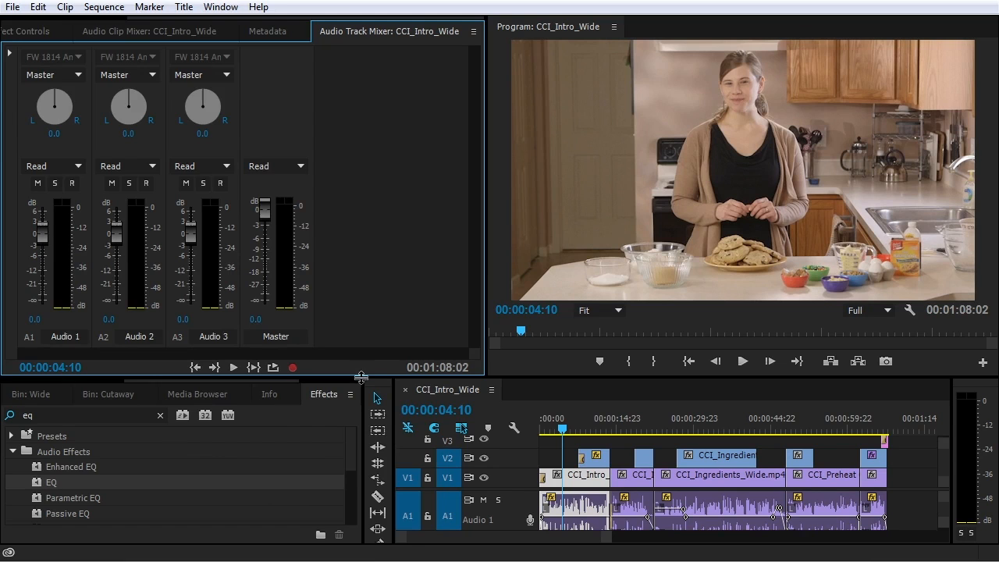
{"action": "left_click", "coordinate": [135, 33]}
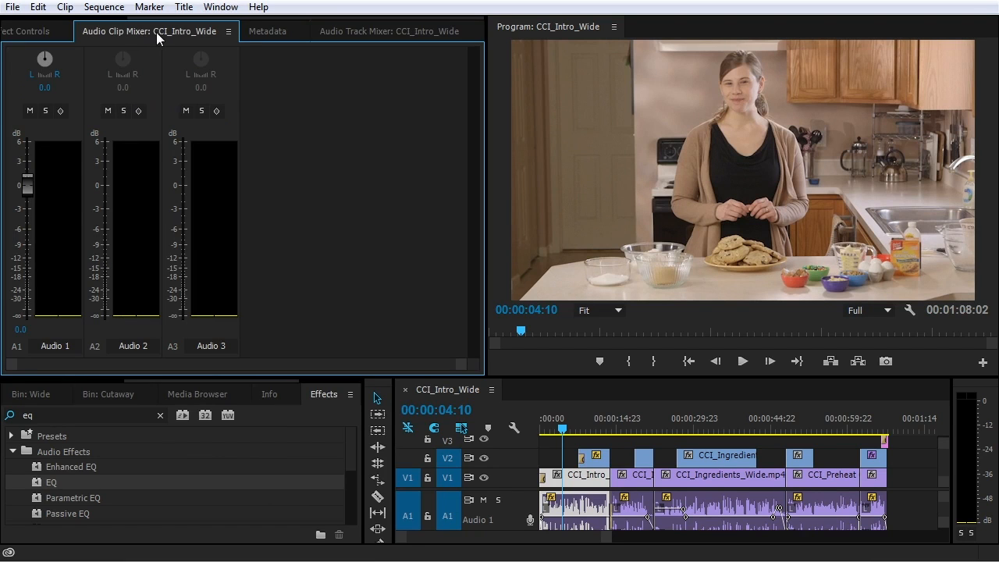
{"action": "left_click_drag", "start_coordinate": [139, 32], "coordinate": [258, 35]}
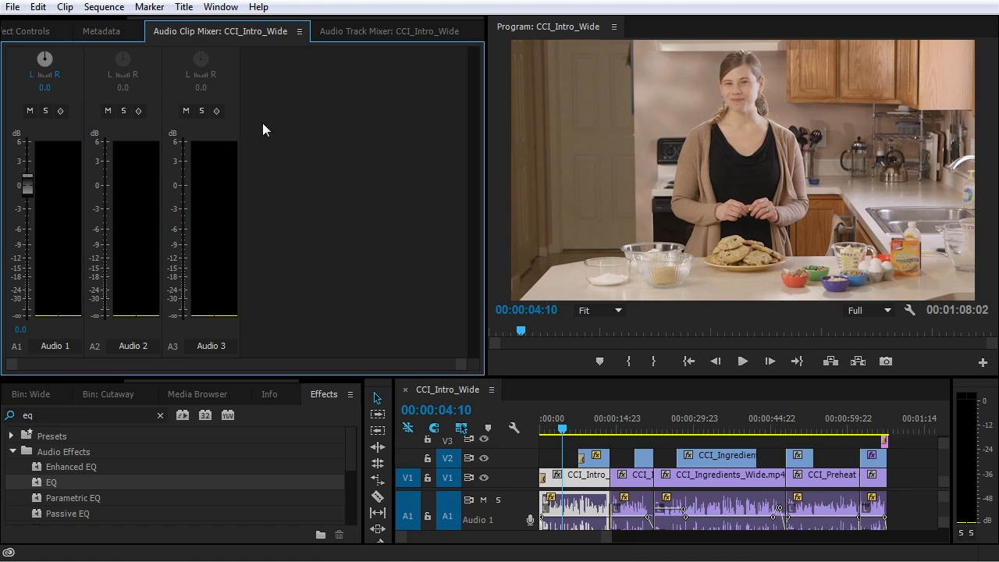
Play the intro from the start to watch clip levels, then return to the Audio Track Mixer
{"action": "left_click", "coordinate": [580, 507]}
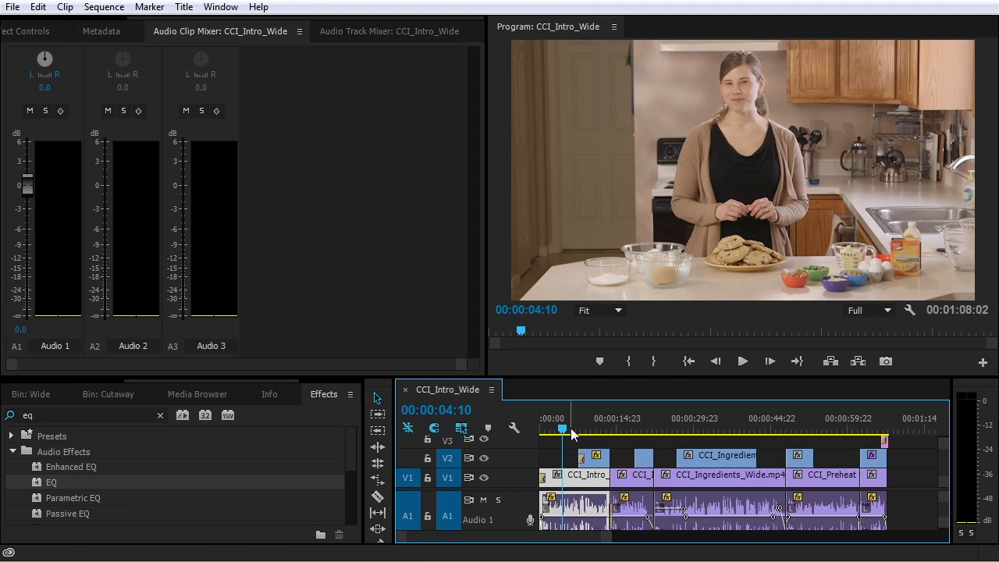
{"action": "key", "text": "Home"}
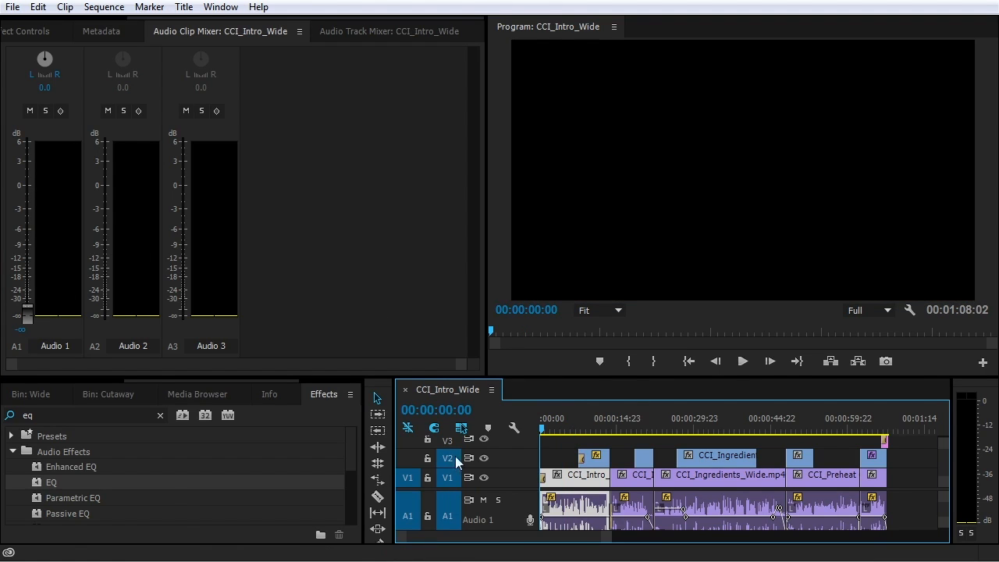
{"action": "key", "text": "space"}
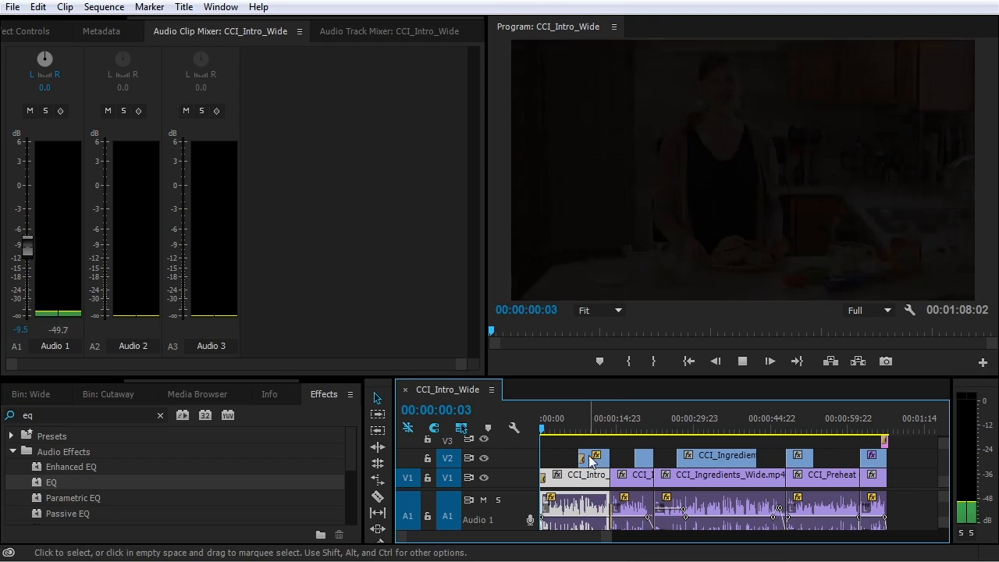
{"action": "key", "text": "space"}
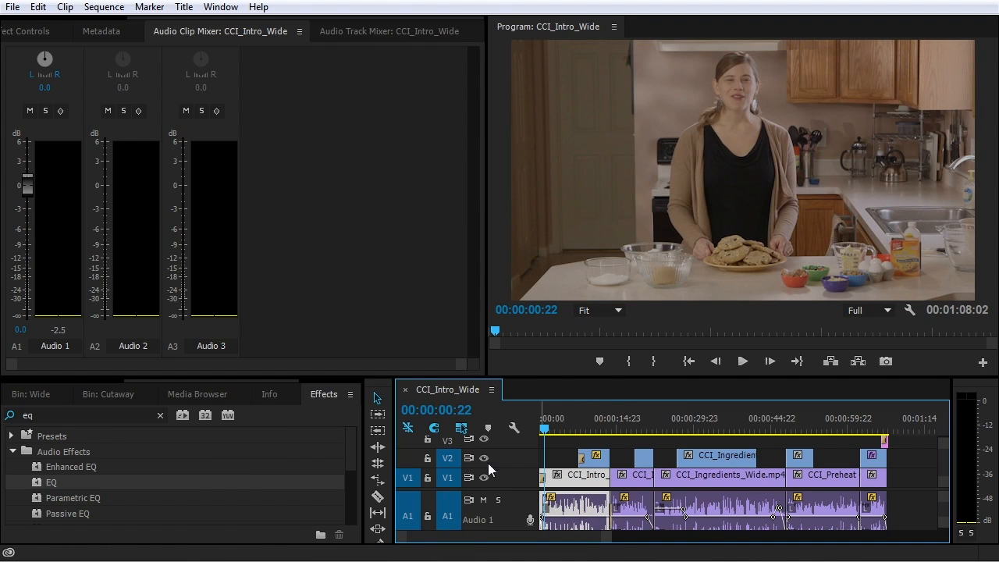
{"action": "left_click", "coordinate": [373, 33]}
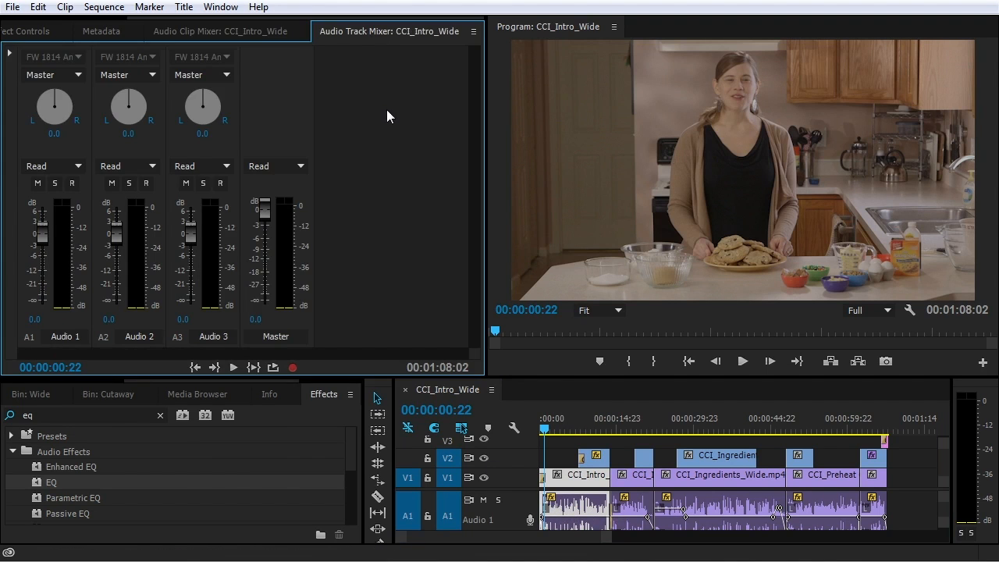
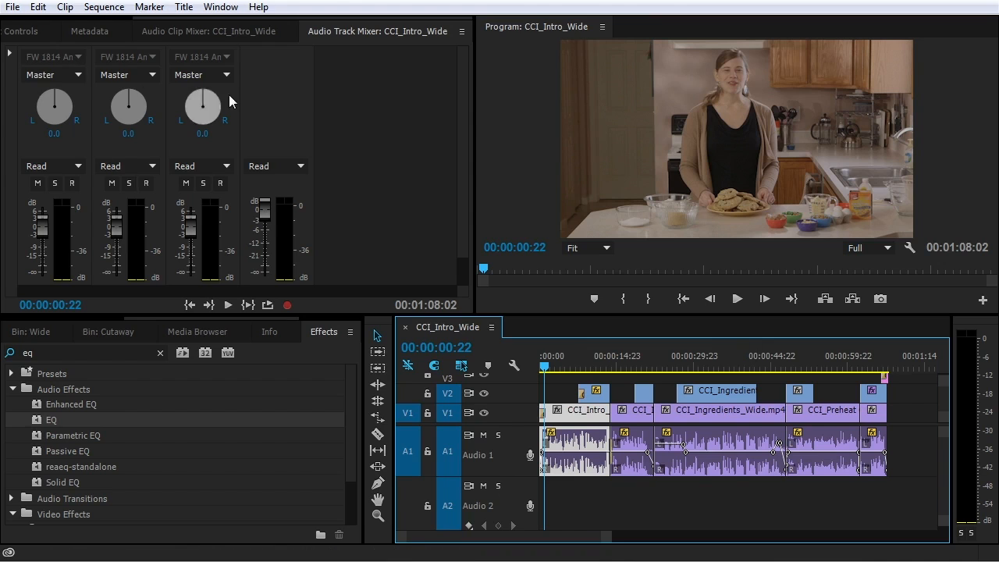
Show the Audio Track Mixer's effects area and add Filter and EQ > EQ to Audio 1
{"action": "left_click", "coordinate": [359, 102]}
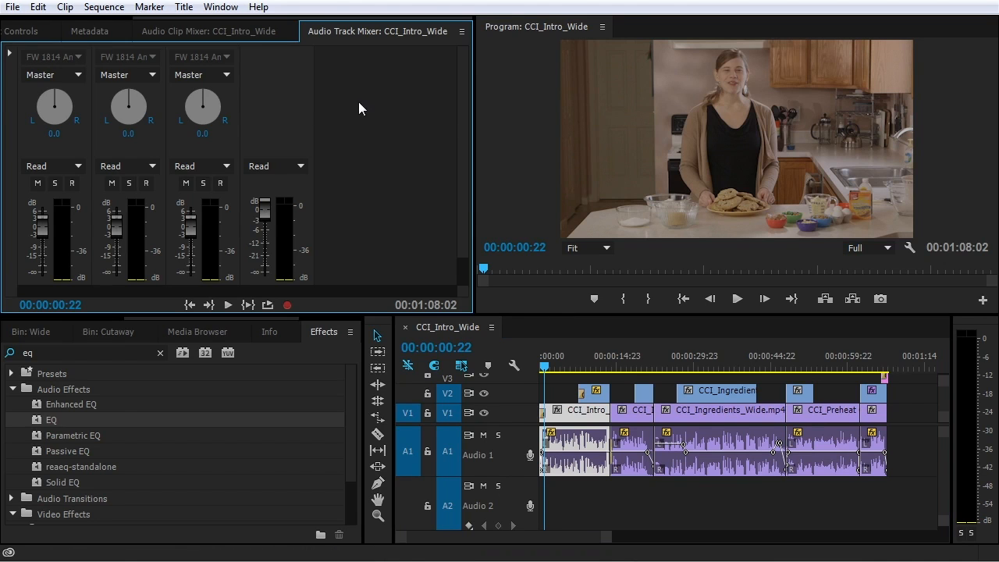
{"action": "left_click", "coordinate": [11, 56]}
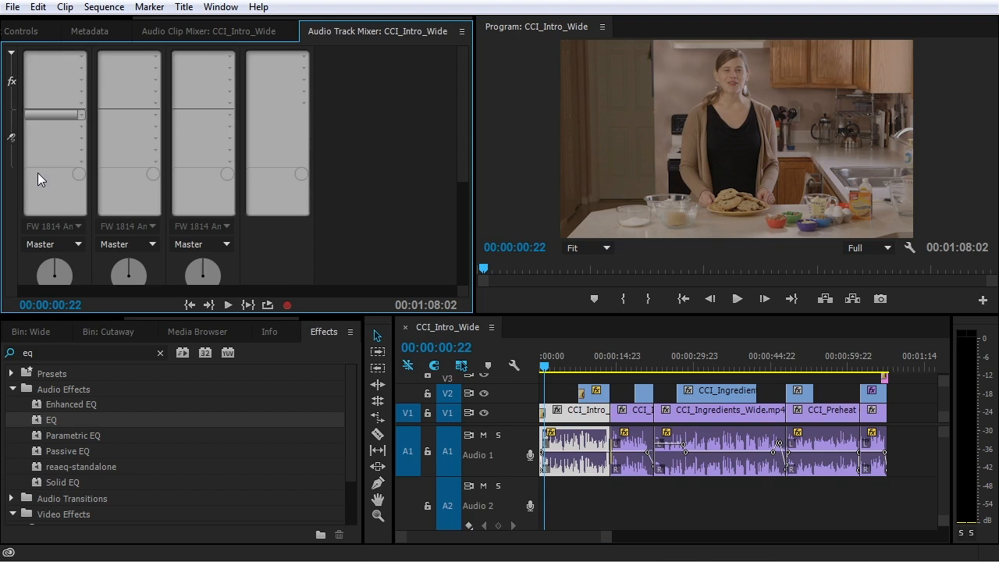
{"action": "left_click", "coordinate": [82, 58]}
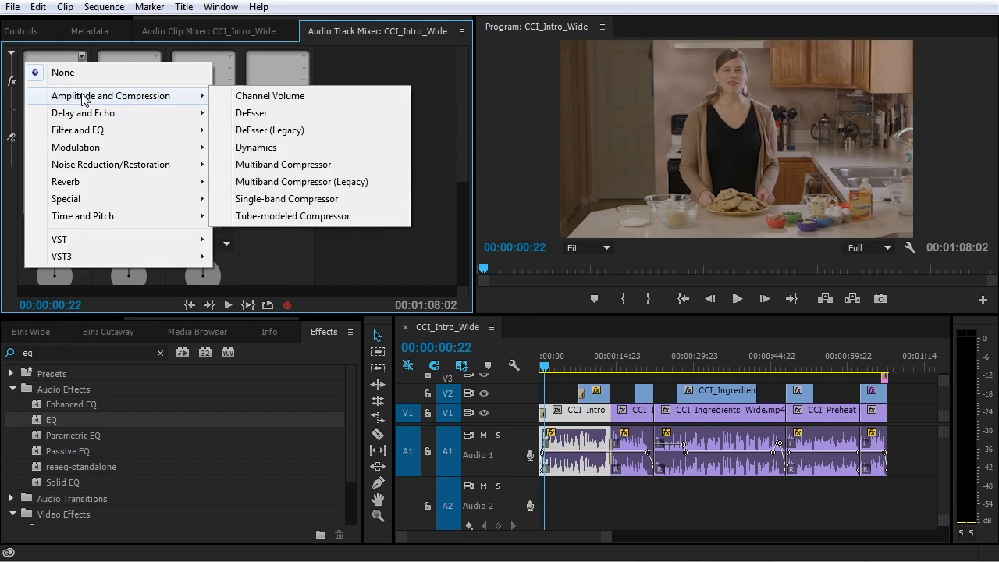
{"action": "mouse_move", "coordinate": [84, 133]}
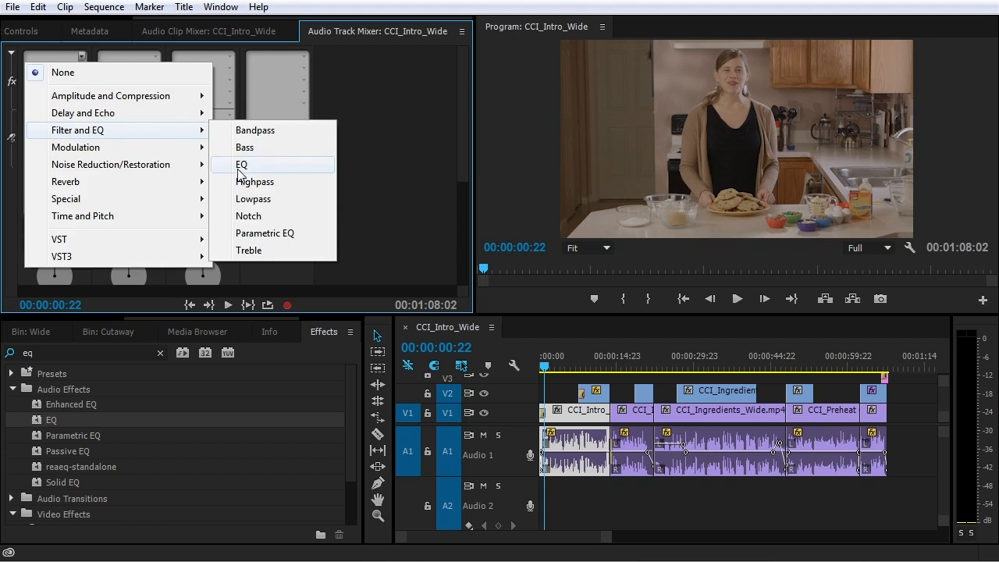
{"action": "mouse_move", "coordinate": [188, 138]}
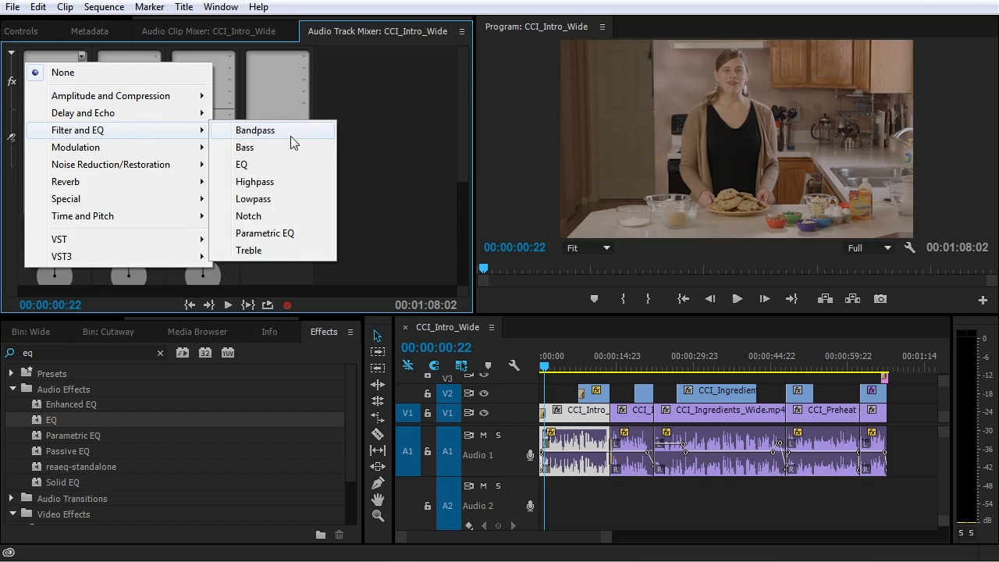
{"action": "left_click", "coordinate": [244, 164]}
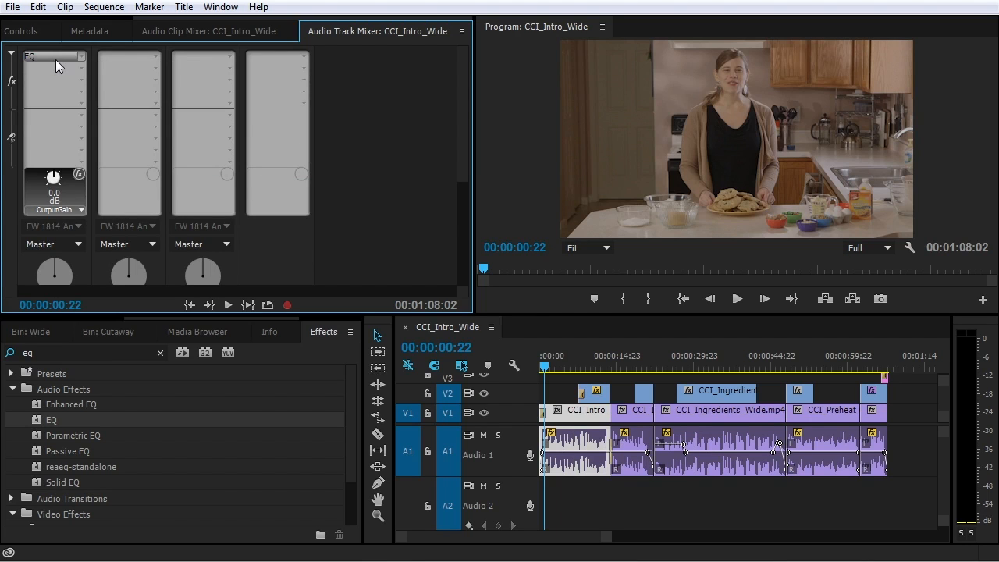
In the EQ editor, enable a 50 Hz low cut and boost the high band 6.2 dB
{"action": "double_click", "coordinate": [56, 56]}
{"action": "left_click_drag", "start_coordinate": [496, 69], "coordinate": [299, 49]}
{"action": "left_click", "coordinate": [192, 234]}
{"action": "left_click", "coordinate": [181, 395]}
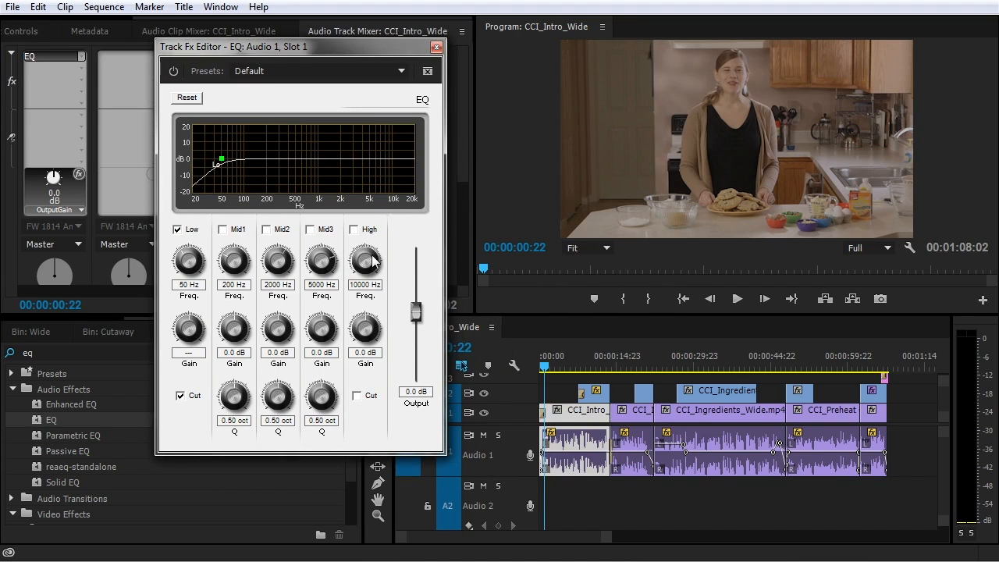
{"action": "left_click", "coordinate": [364, 228]}
{"action": "left_click_drag", "start_coordinate": [362, 345], "coordinate": [372, 327]}
{"action": "left_click_drag", "start_coordinate": [361, 265], "coordinate": [364, 292]}
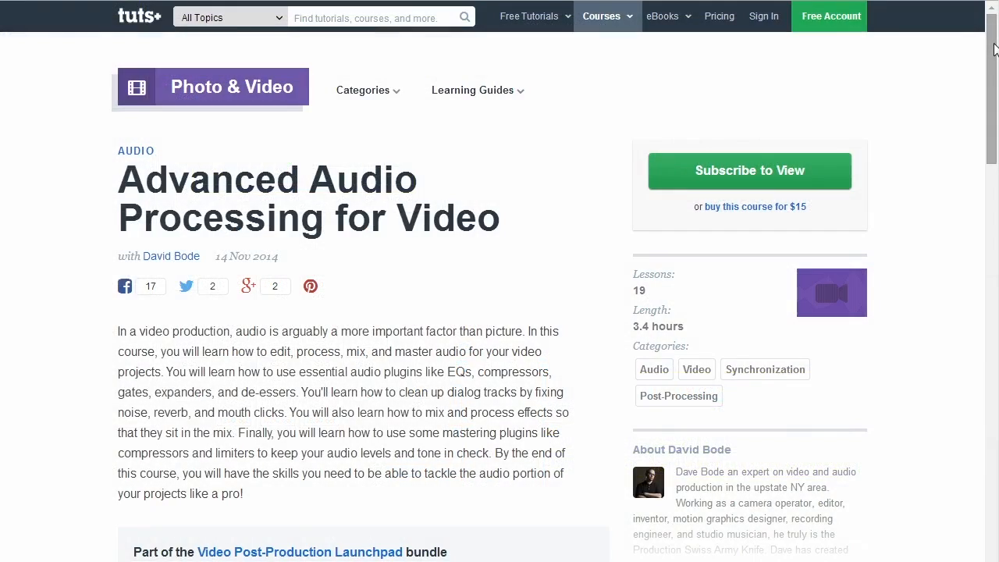
Scroll down the Tuts+ 'Advanced Audio Processing for Video' course page
{"action": "left_click_drag", "start_coordinate": [994, 50], "coordinate": [988, 154]}
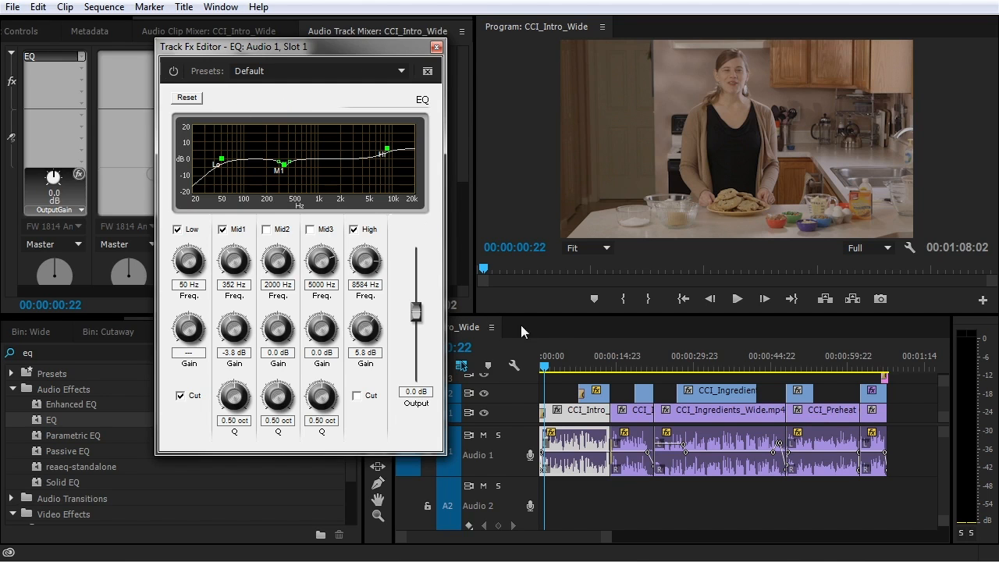
Audition Audio 1's EQ from the start and near the end, then close the EQ editor
{"action": "key", "text": "space"}
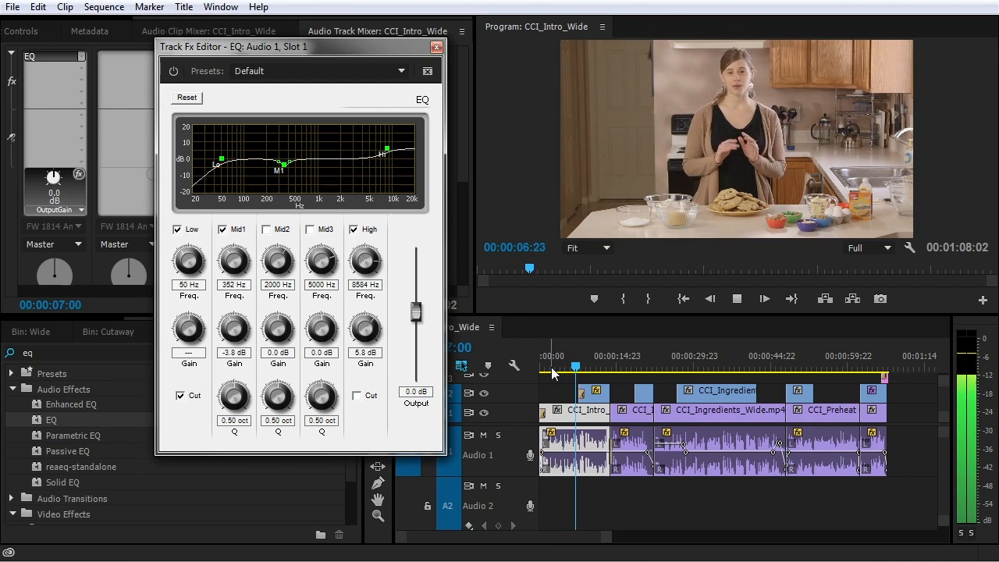
{"action": "key", "text": "space"}
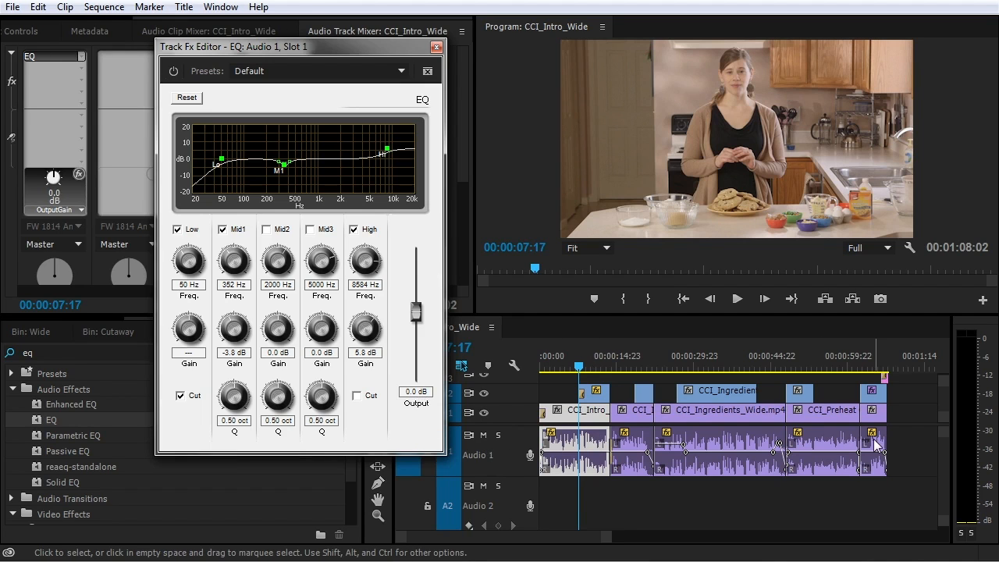
{"action": "left_click", "coordinate": [829, 365]}
{"action": "key", "text": "space"}
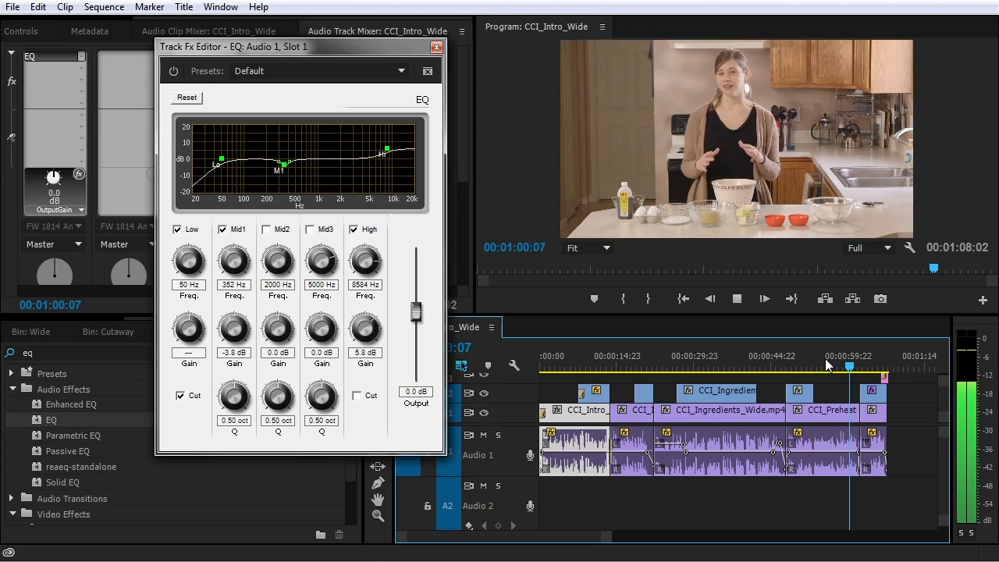
{"action": "key", "text": "space"}
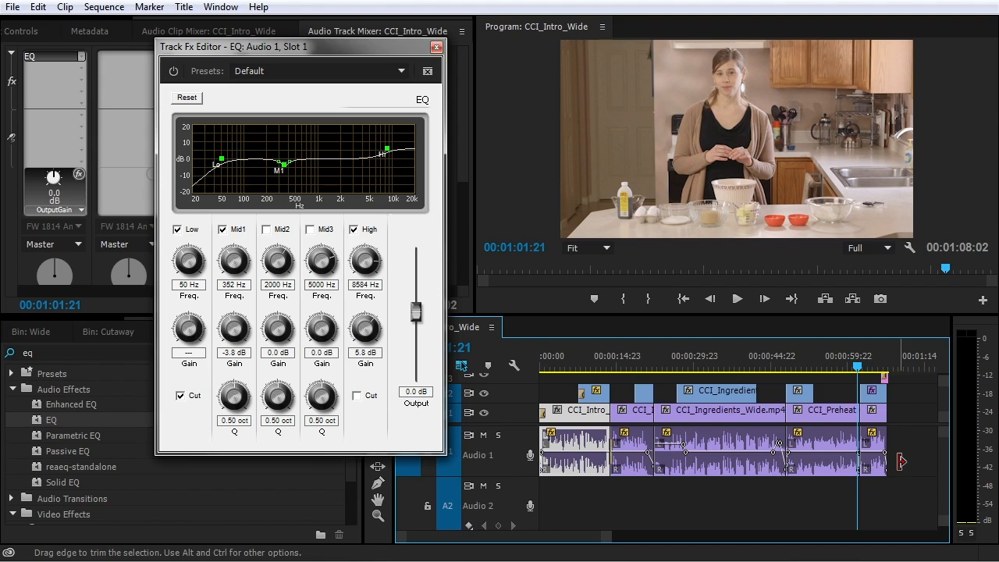
{"action": "left_click", "coordinate": [436, 48]}
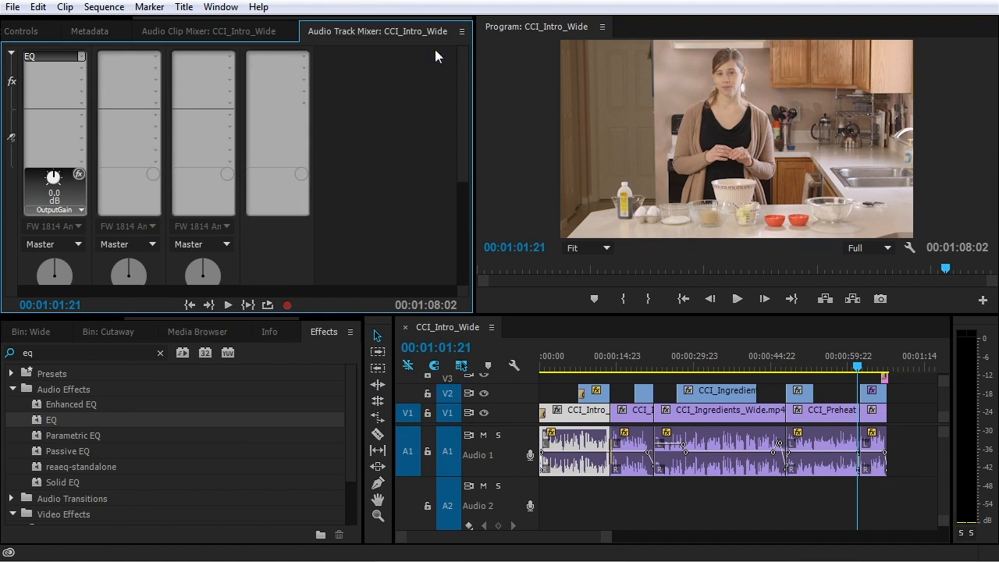
Add Amplitude and Compression > Dynamics to Audio 1's second effect slot and open its editor
{"action": "left_click", "coordinate": [82, 69]}
{"action": "mouse_move", "coordinate": [94, 107]}
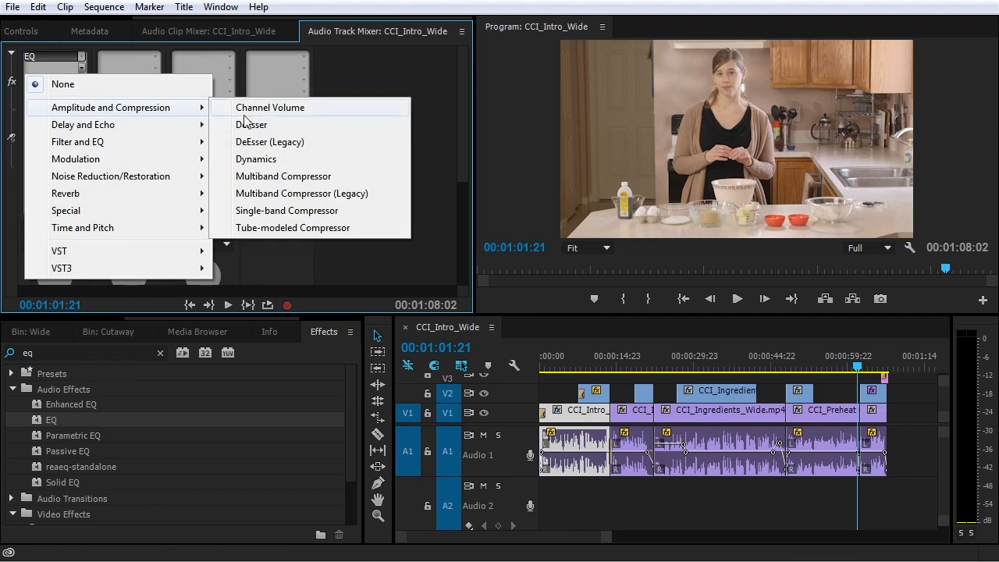
{"action": "left_click", "coordinate": [260, 165]}
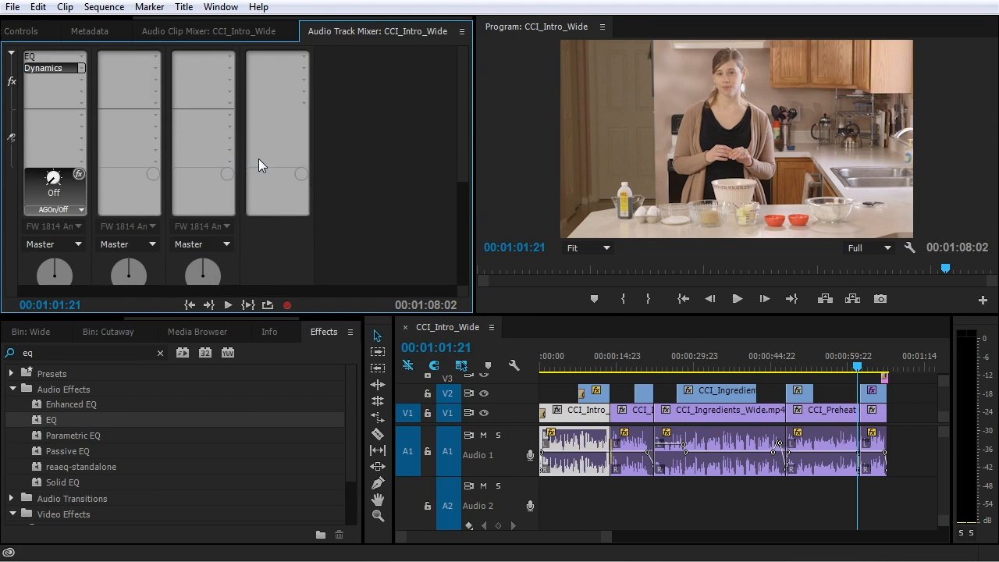
{"action": "double_click", "coordinate": [68, 69]}
{"action": "left_click_drag", "start_coordinate": [526, 117], "coordinate": [386, 71]}
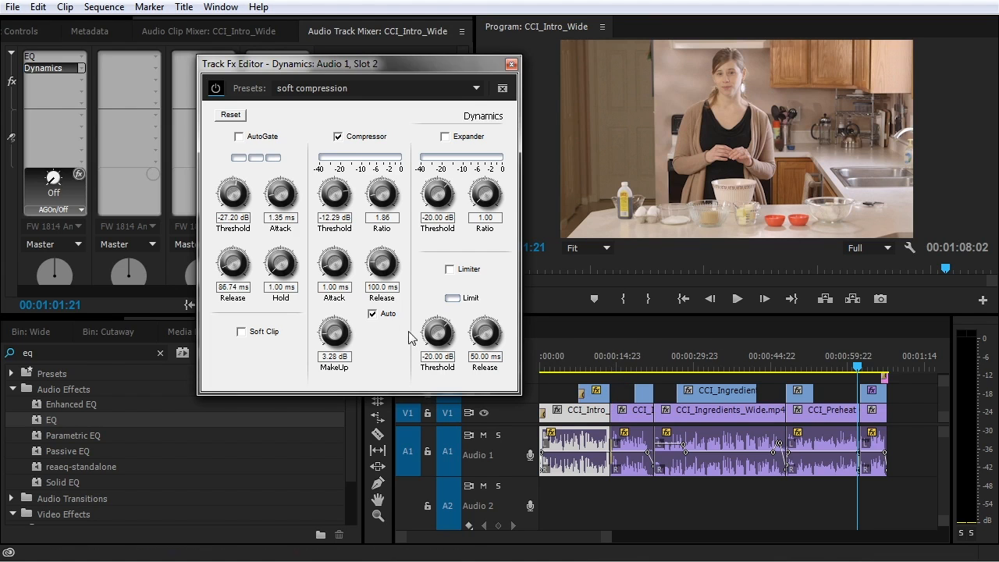
While playing, set the compressor to -23.09 dB threshold, ratio 1.51, Auto off, 33.85 ms release
{"action": "left_click_drag", "start_coordinate": [649, 363], "coordinate": [548, 361]}
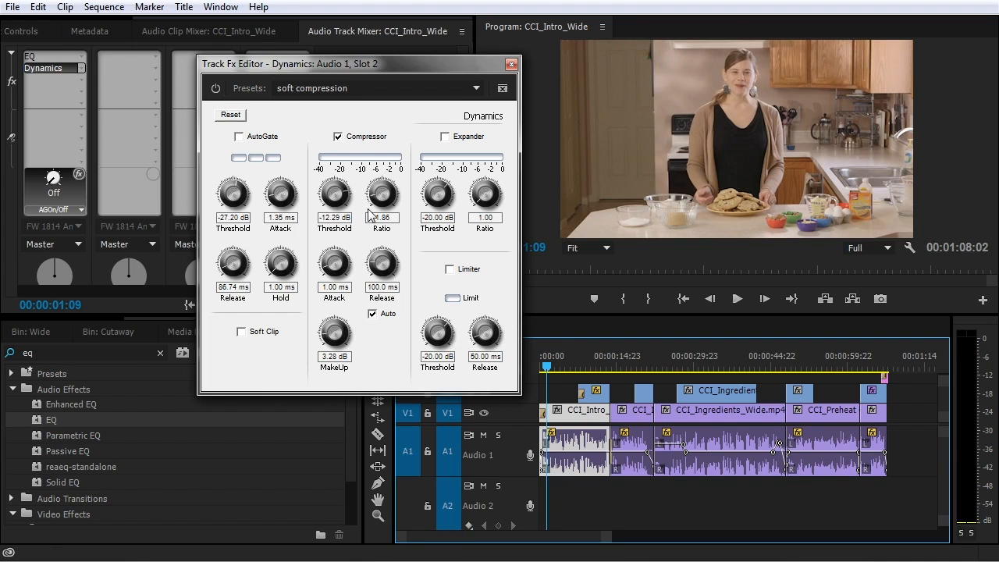
{"action": "key", "text": "space"}
{"action": "left_click_drag", "start_coordinate": [338, 195], "coordinate": [373, 230]}
{"action": "left_click_drag", "start_coordinate": [337, 344], "coordinate": [340, 327]}
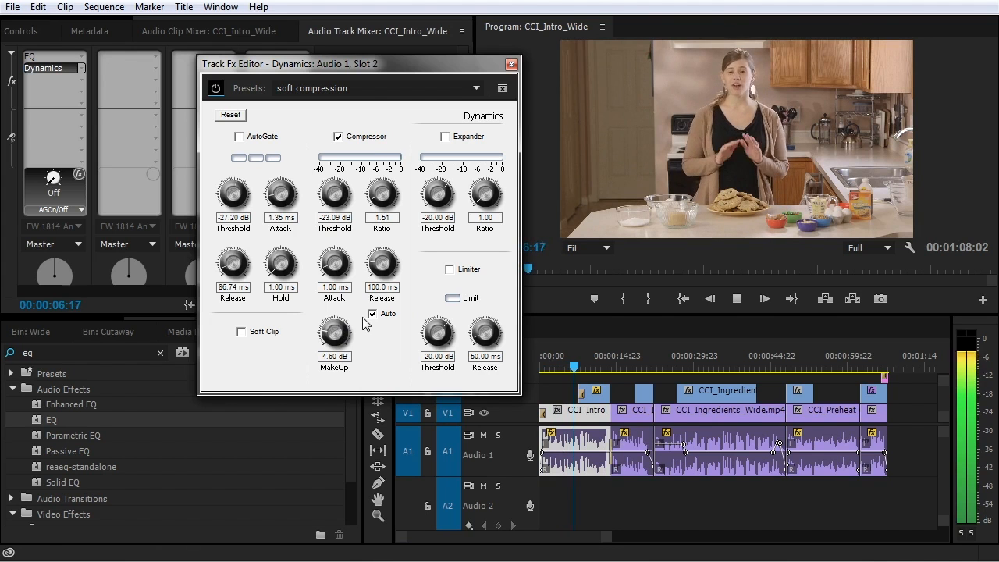
{"action": "left_click_drag", "start_coordinate": [336, 270], "coordinate": [336, 237]}
{"action": "left_click", "coordinate": [373, 313]}
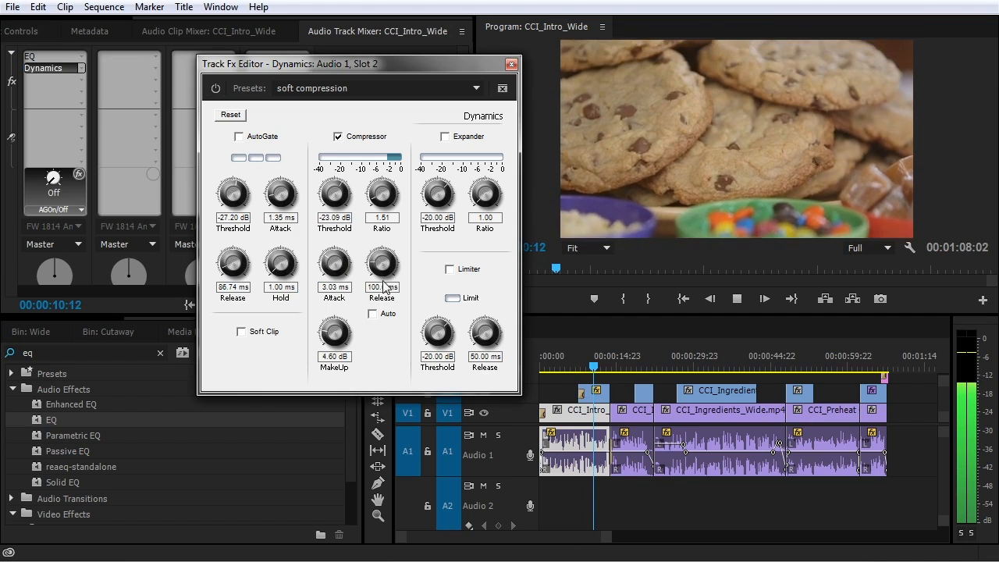
{"action": "mouse_move", "coordinate": [384, 270]}
{"action": "left_mouse_down"}
{"action": "mouse_move", "coordinate": [384, 300]}
{"action": "mouse_move", "coordinate": [382, 288]}
{"action": "left_mouse_up"}
{"action": "left_click_drag", "start_coordinate": [332, 258], "coordinate": [340, 242]}
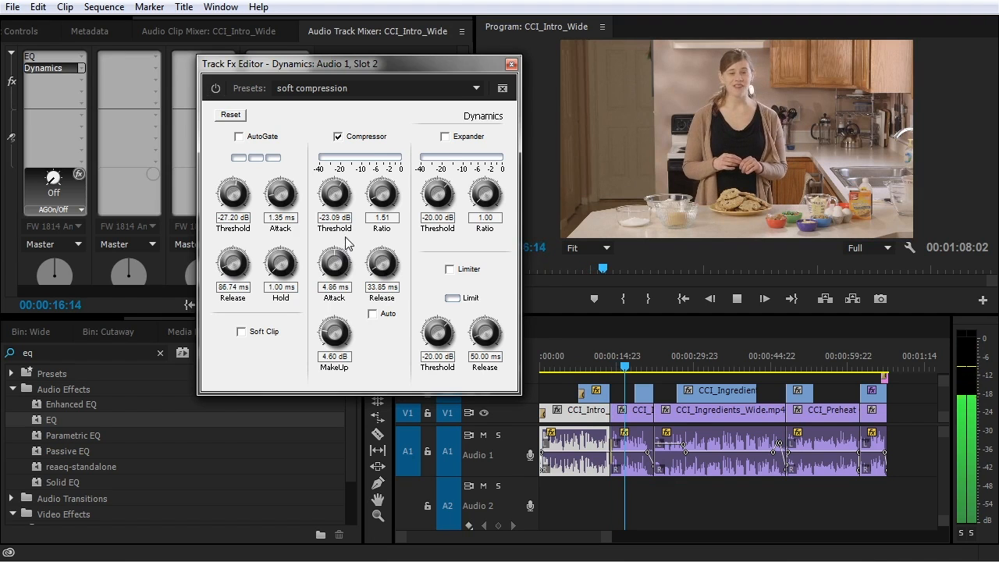
Enable the expander with a higher ratio and about -43 dB threshold, then close the editor
{"action": "left_click", "coordinate": [446, 137]}
{"action": "left_click_drag", "start_coordinate": [437, 195], "coordinate": [427, 222]}
{"action": "left_click_drag", "start_coordinate": [491, 200], "coordinate": [479, 147]}
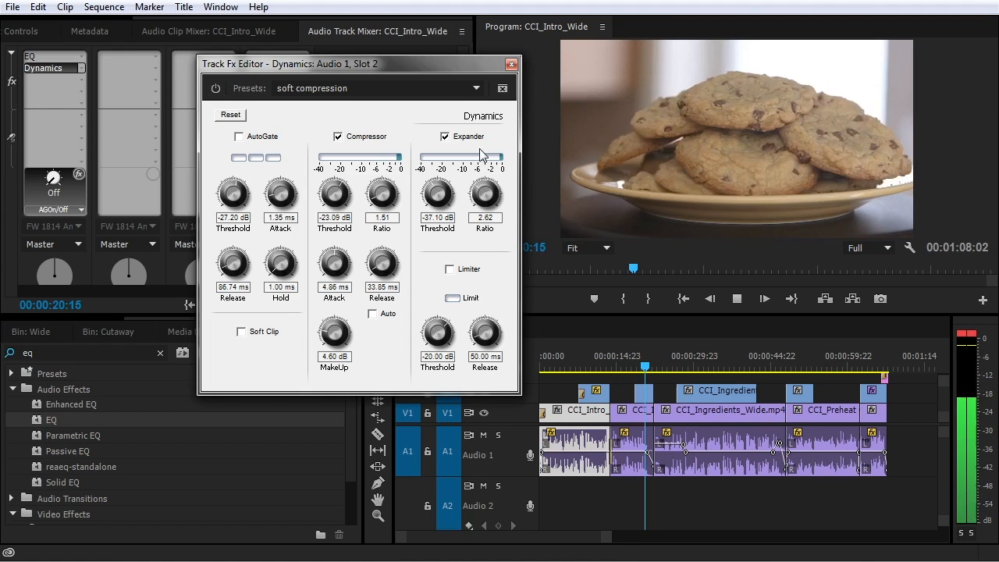
{"action": "mouse_move", "coordinate": [429, 195]}
{"action": "left_mouse_down"}
{"action": "mouse_move", "coordinate": [440, 219]}
{"action": "mouse_move", "coordinate": [479, 222]}
{"action": "mouse_move", "coordinate": [439, 189]}
{"action": "mouse_move", "coordinate": [444, 175]}
{"action": "mouse_move", "coordinate": [431, 204]}
{"action": "mouse_move", "coordinate": [414, 197]}
{"action": "left_mouse_up"}
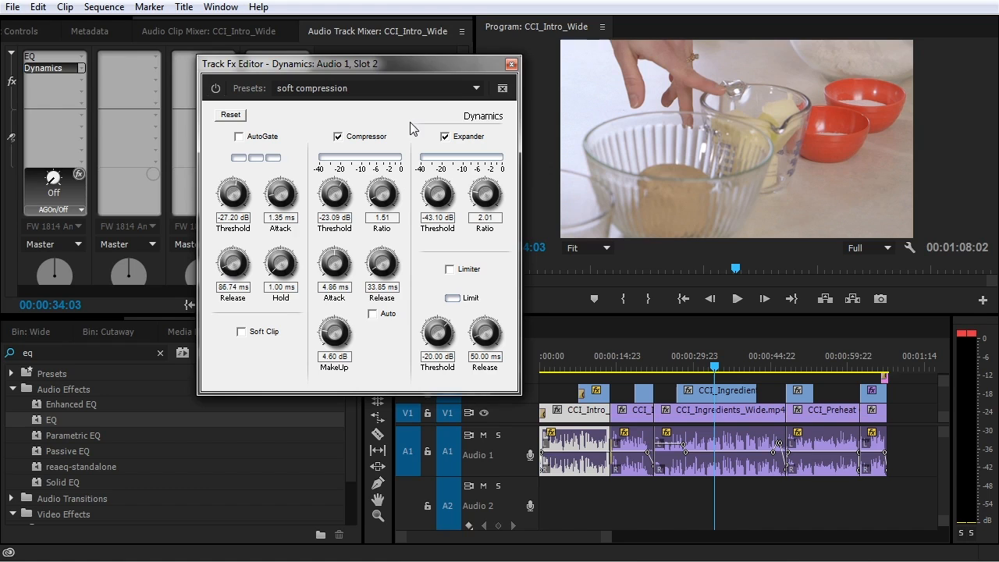
{"action": "left_click", "coordinate": [511, 64]}
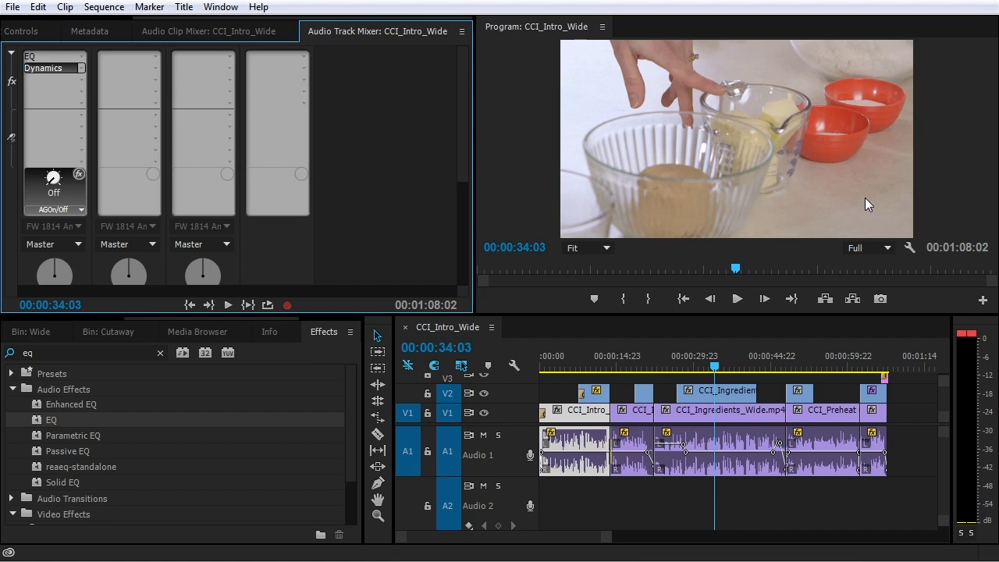
Reset the clip indicators and add a Dynamics effect to the Master track
{"action": "left_click", "coordinate": [968, 334]}
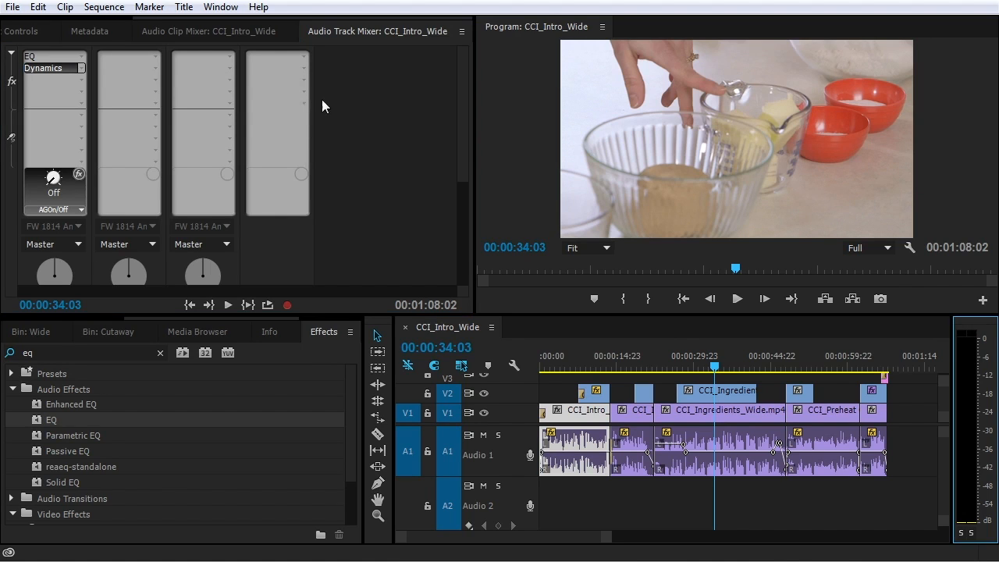
{"action": "mouse_move", "coordinate": [457, 82]}
{"action": "left_mouse_down"}
{"action": "mouse_move", "coordinate": [462, 128]}
{"action": "mouse_move", "coordinate": [449, 188]}
{"action": "mouse_move", "coordinate": [457, 98]}
{"action": "left_mouse_up"}
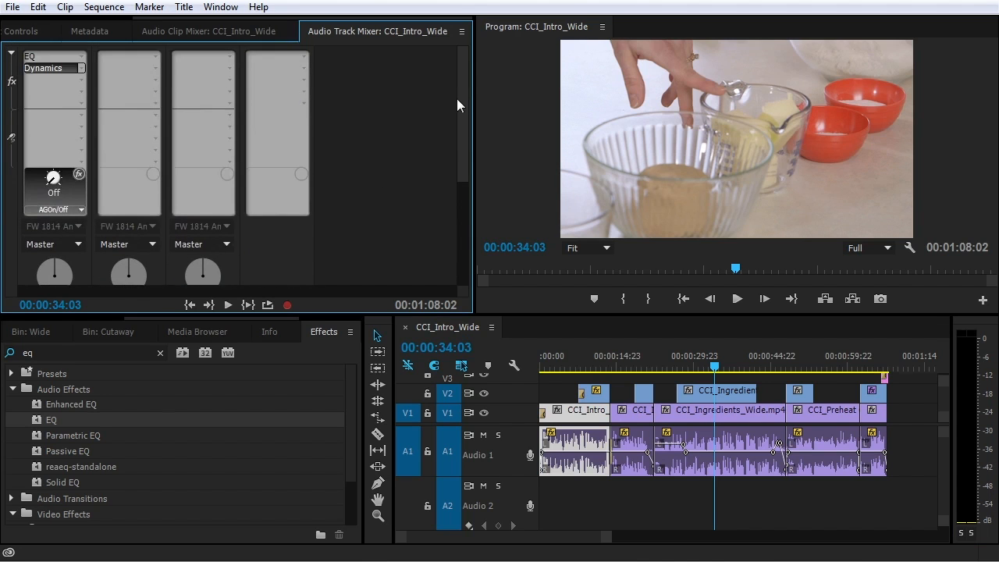
{"action": "left_click", "coordinate": [303, 103]}
{"action": "mouse_move", "coordinate": [300, 142]}
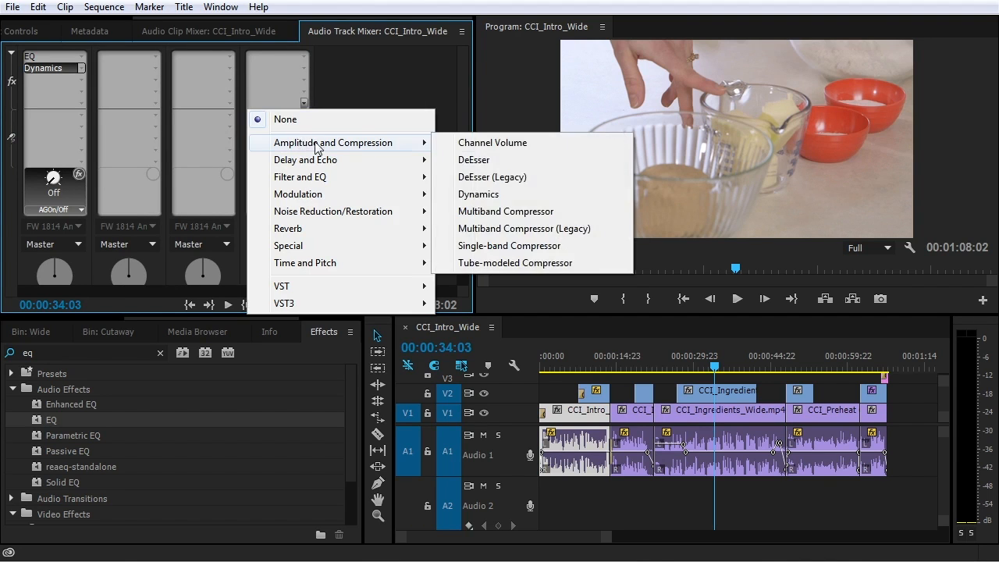
{"action": "left_click", "coordinate": [468, 195]}
{"action": "double_click", "coordinate": [270, 105]}
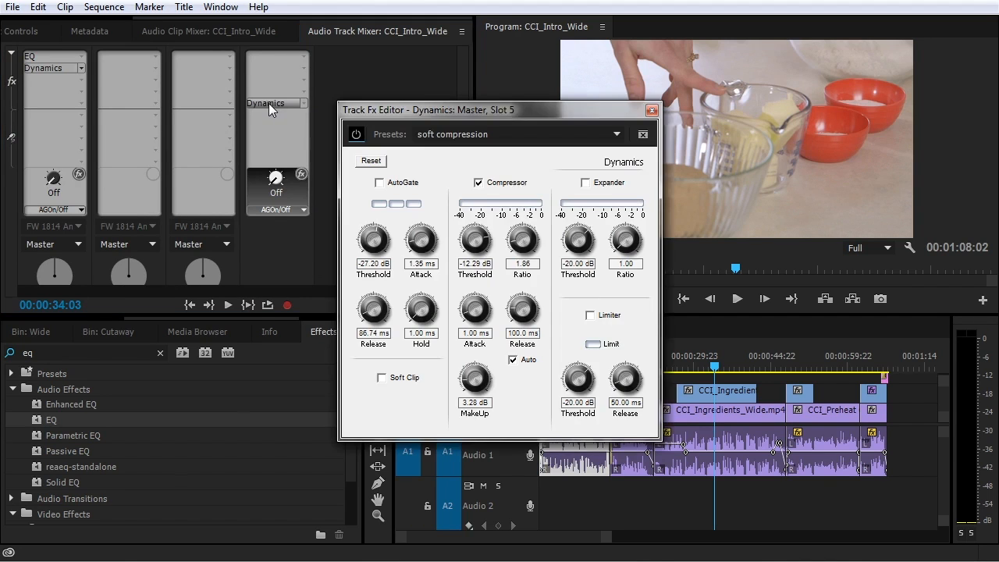
{"action": "left_click_drag", "start_coordinate": [499, 104], "coordinate": [399, 58]}
On the Master Dynamics, turn the compressor off and enable the limiter at -2.00 dB
{"action": "left_click", "coordinate": [409, 132]}
{"action": "left_click", "coordinate": [520, 265]}
{"action": "left_click_drag", "start_coordinate": [506, 323], "coordinate": [511, 294]}
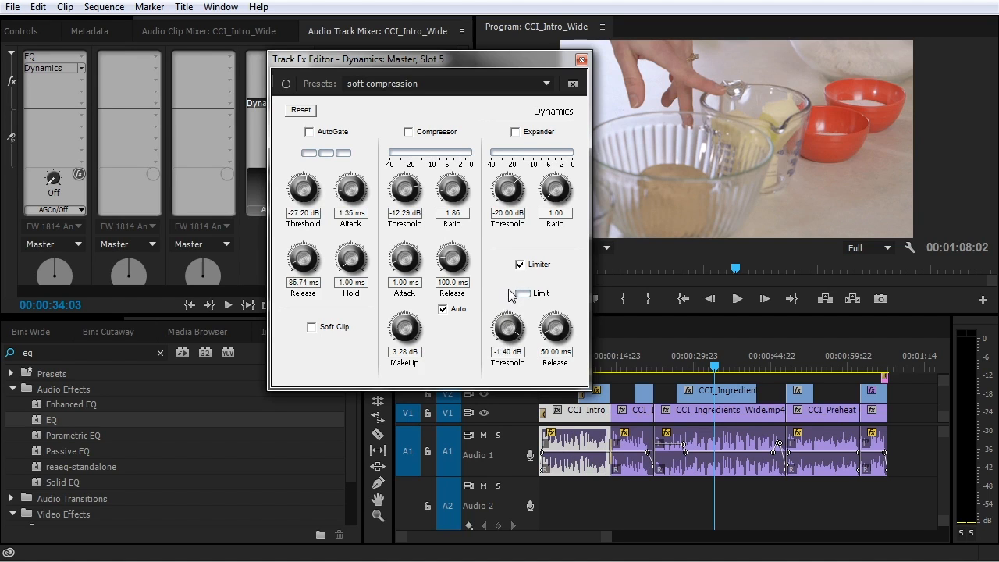
{"action": "left_click", "coordinate": [507, 352]}
{"action": "type", "text": "-2"}
{"action": "key", "text": "Return"}
Move the editor aside and check Audio 1's output routing, leaving it unchanged
{"action": "left_click_drag", "start_coordinate": [439, 57], "coordinate": [556, 36]}
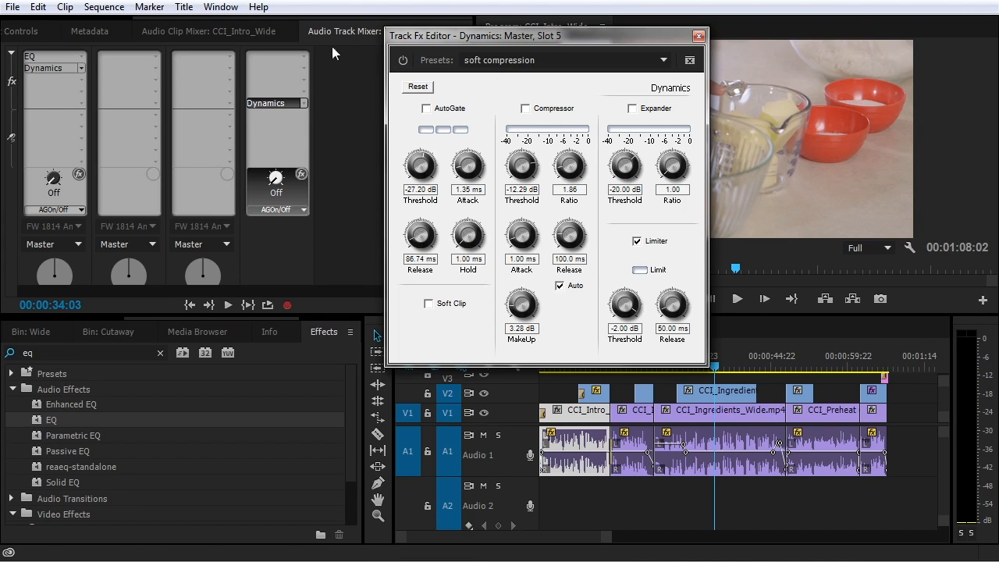
{"action": "left_click_drag", "start_coordinate": [458, 40], "coordinate": [578, 44]}
{"action": "scroll", "coordinate": [468, 239], "scroll_direction": "down", "scroll_amount": 5}
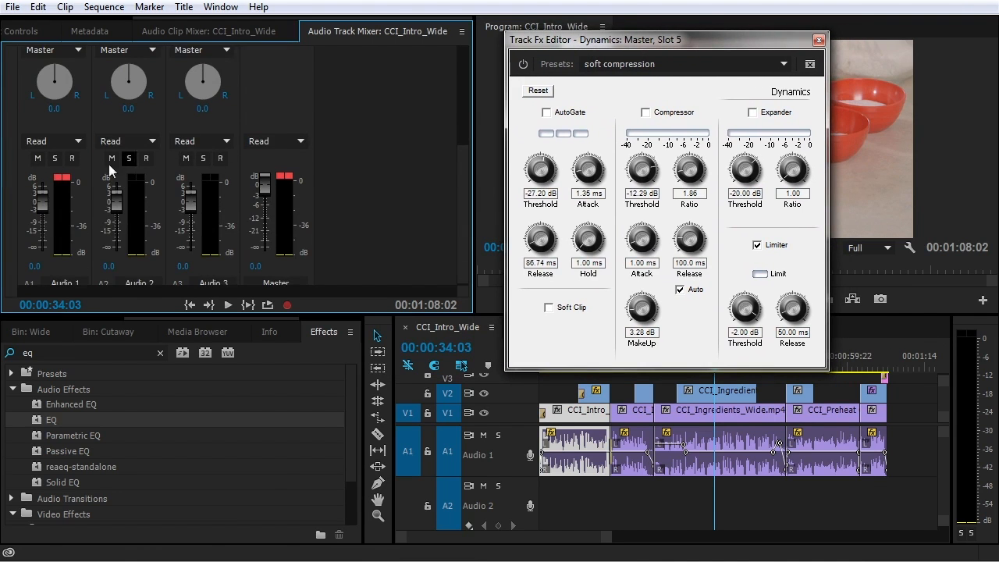
{"action": "scroll", "coordinate": [460, 148], "scroll_direction": "up", "scroll_amount": 2}
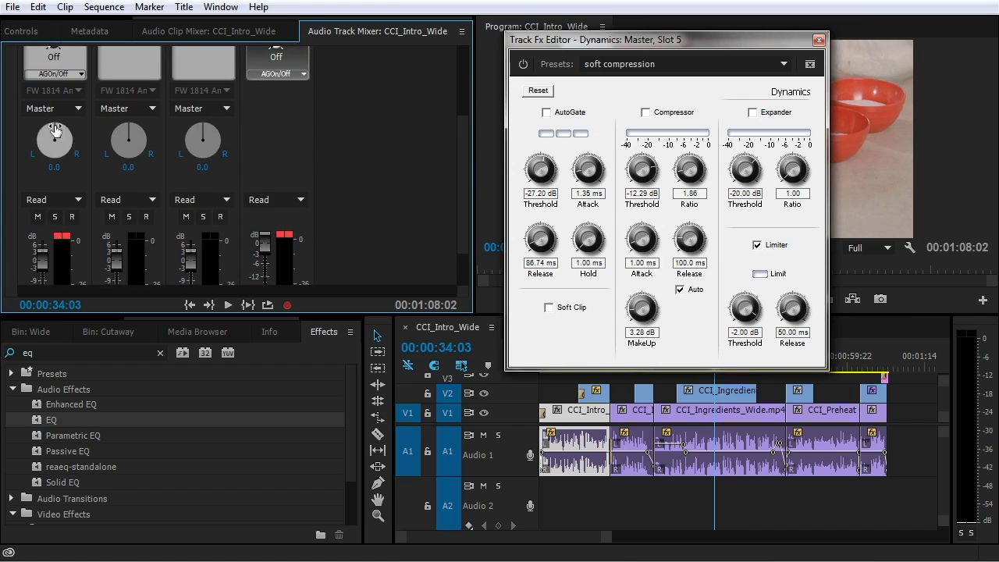
{"action": "left_click", "coordinate": [51, 109]}
{"action": "left_click", "coordinate": [320, 106]}
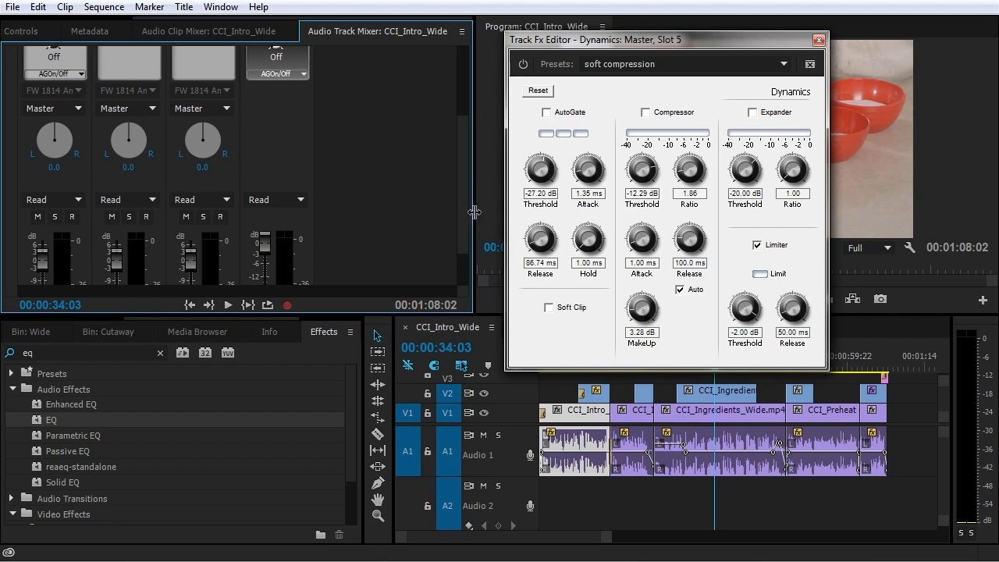
{"action": "left_click_drag", "start_coordinate": [463, 212], "coordinate": [455, 101]}
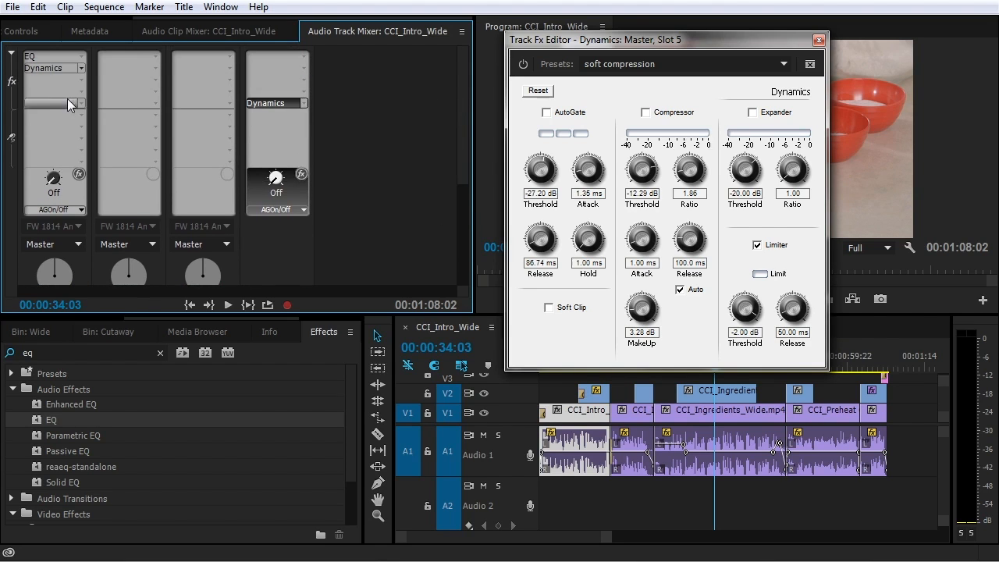
Raise Audio 1's Dynamics make-up gain from 4.60 dB to 24.00 dB
{"action": "double_click", "coordinate": [48, 68]}
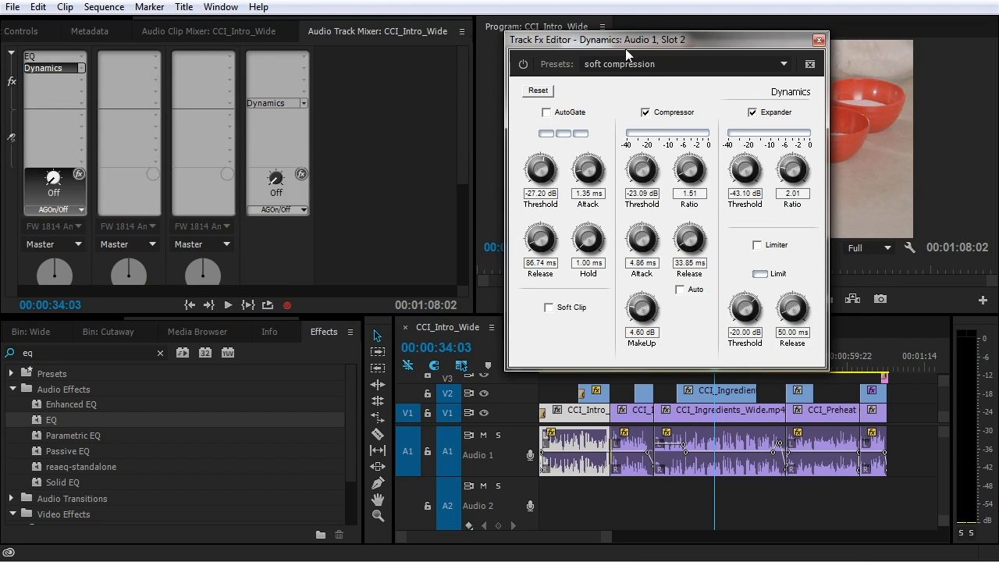
{"action": "left_click_drag", "start_coordinate": [628, 46], "coordinate": [272, 78]}
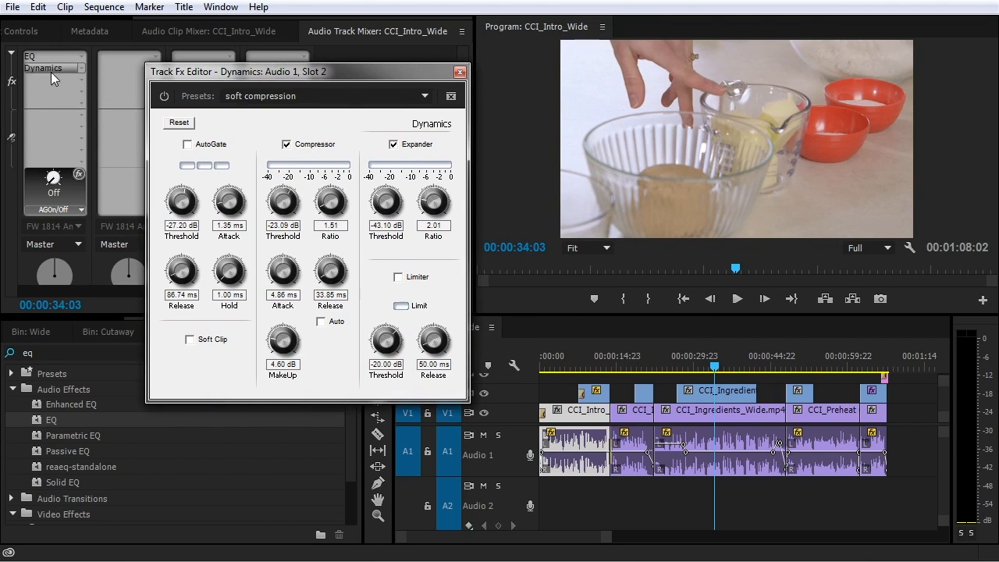
{"action": "left_click_drag", "start_coordinate": [287, 351], "coordinate": [353, 183]}
{"action": "left_click_drag", "start_coordinate": [350, 77], "coordinate": [284, 189]}
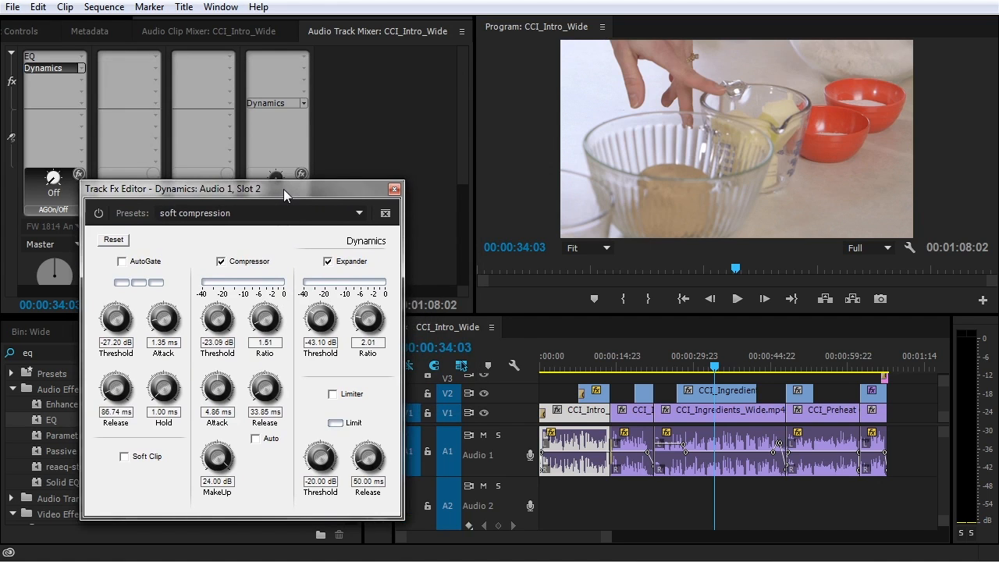
{"action": "left_click", "coordinate": [265, 104]}
Open the Master Dynamics limiter settings and play the boosted sequence to 00:00:42:05
{"action": "double_click", "coordinate": [266, 104]}
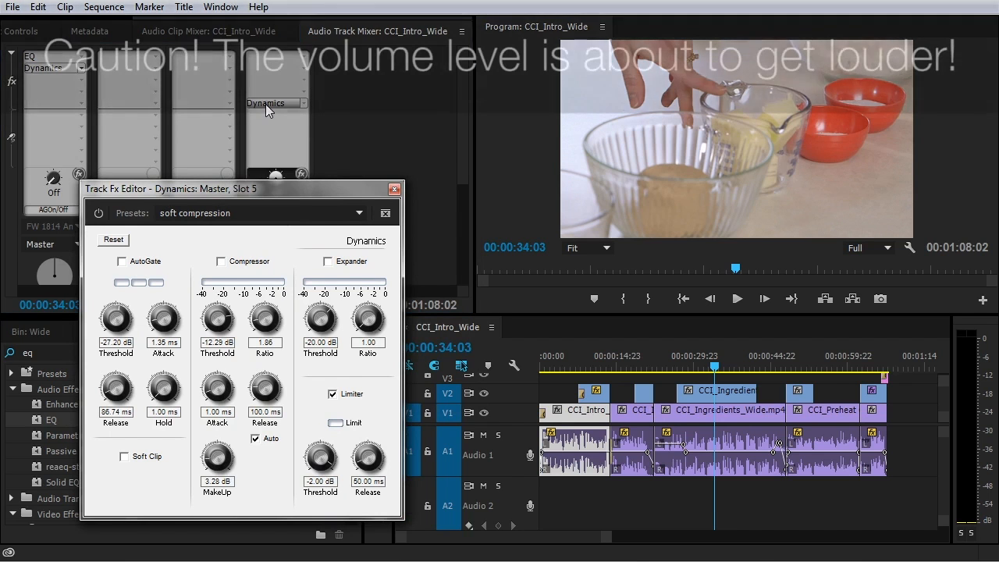
{"action": "left_click_drag", "start_coordinate": [182, 196], "coordinate": [177, 131]}
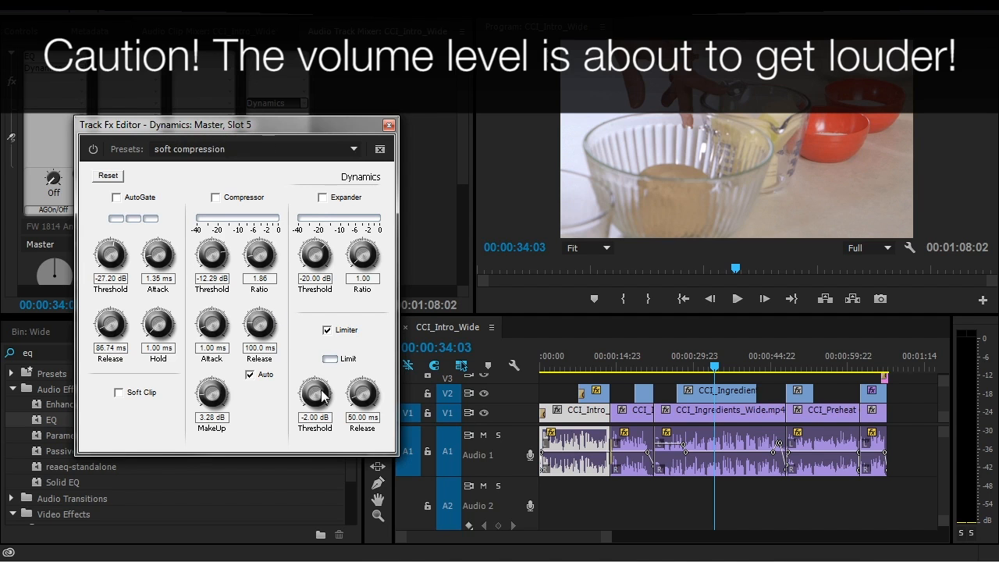
{"action": "key", "text": "space"}
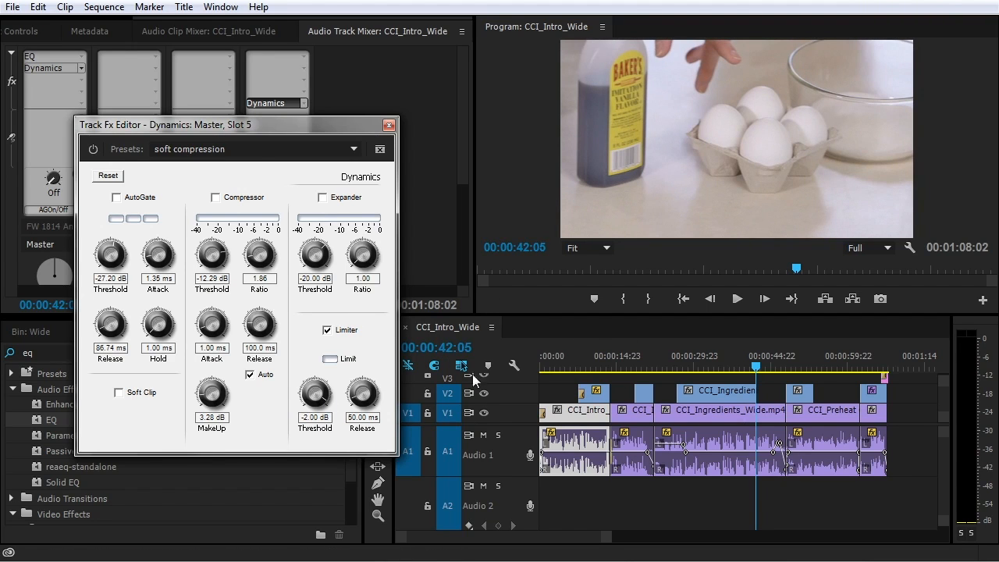
{"action": "left_click_drag", "start_coordinate": [185, 125], "coordinate": [280, 124]}
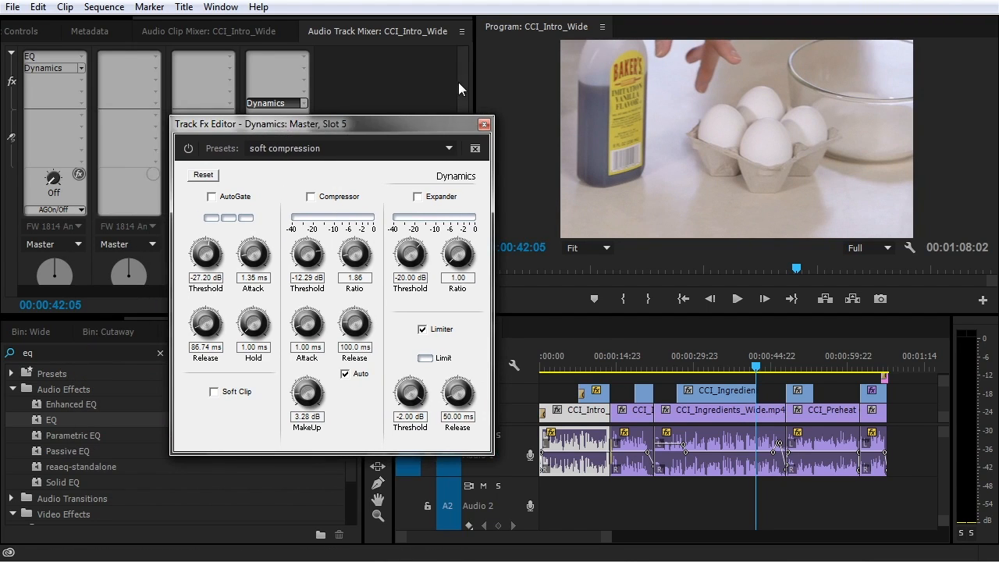
{"action": "scroll", "coordinate": [459, 82], "scroll_direction": "down", "scroll_amount": 5}
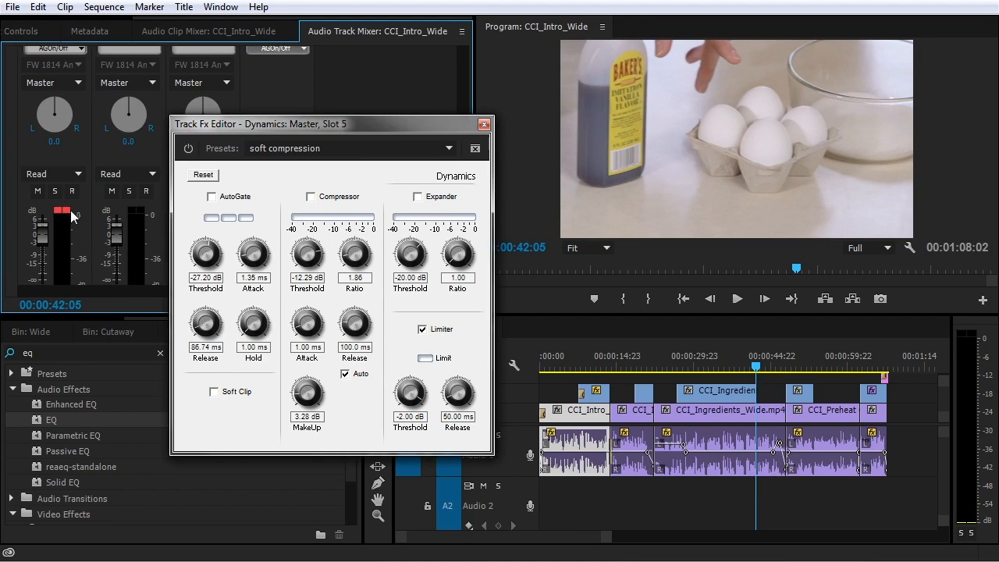
{"action": "left_click_drag", "start_coordinate": [349, 121], "coordinate": [257, 125]}
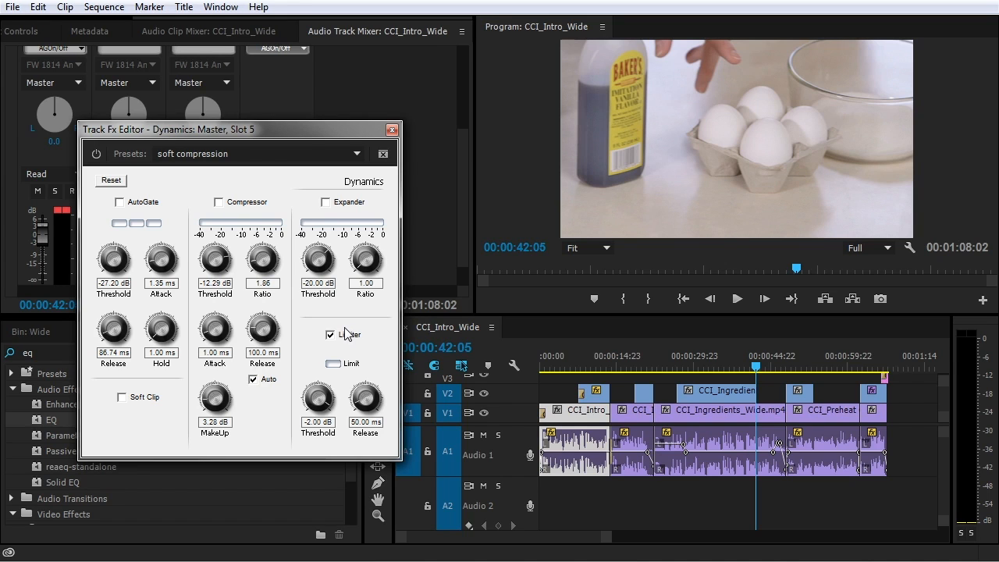
Close the Master editor, reopen Audio 1's Dynamics, lower make-up gain, and play from 00:00:24:00
{"action": "left_click", "coordinate": [392, 130]}
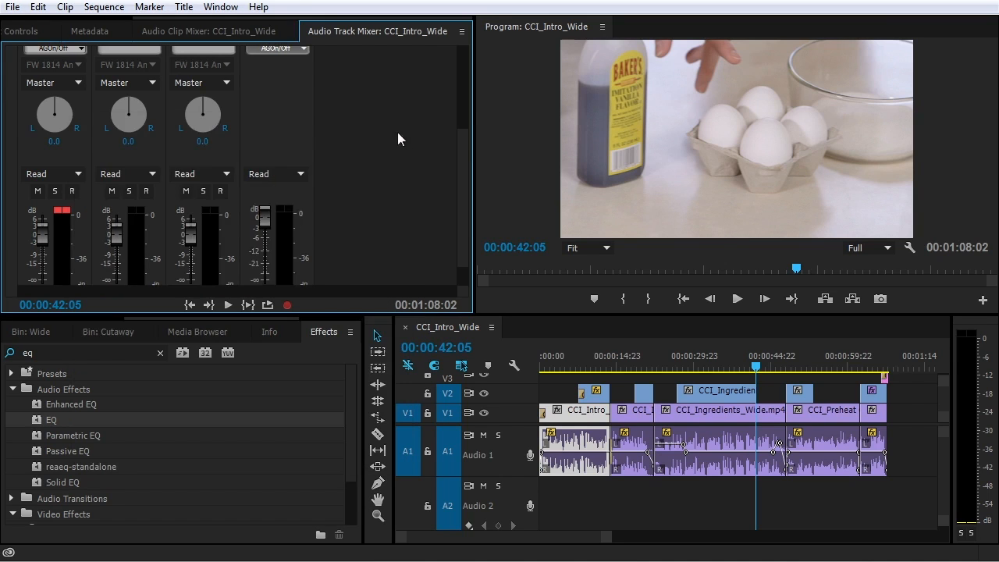
{"action": "left_click_drag", "start_coordinate": [460, 154], "coordinate": [464, 76]}
{"action": "double_click", "coordinate": [50, 59]}
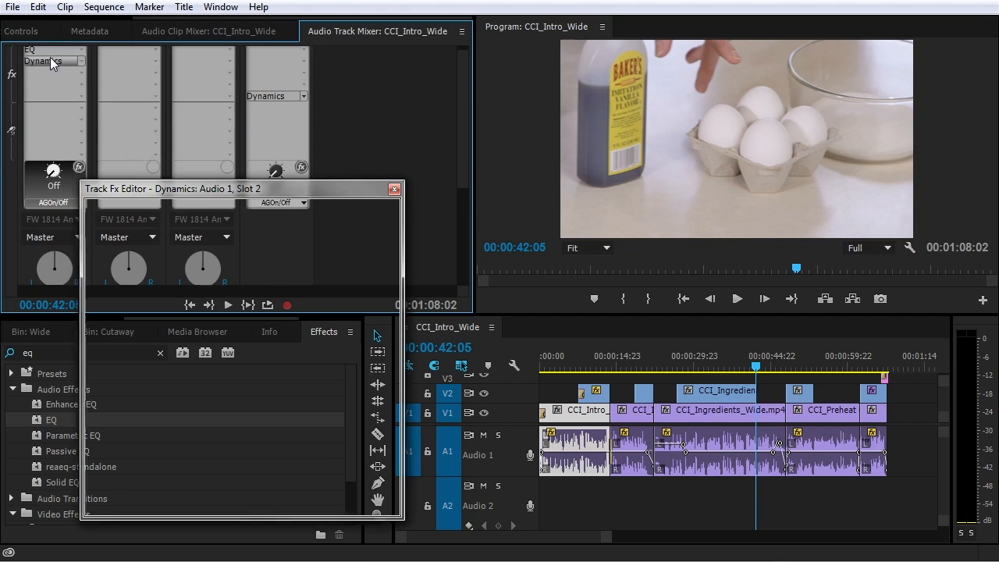
{"action": "left_click_drag", "start_coordinate": [217, 459], "coordinate": [204, 467]}
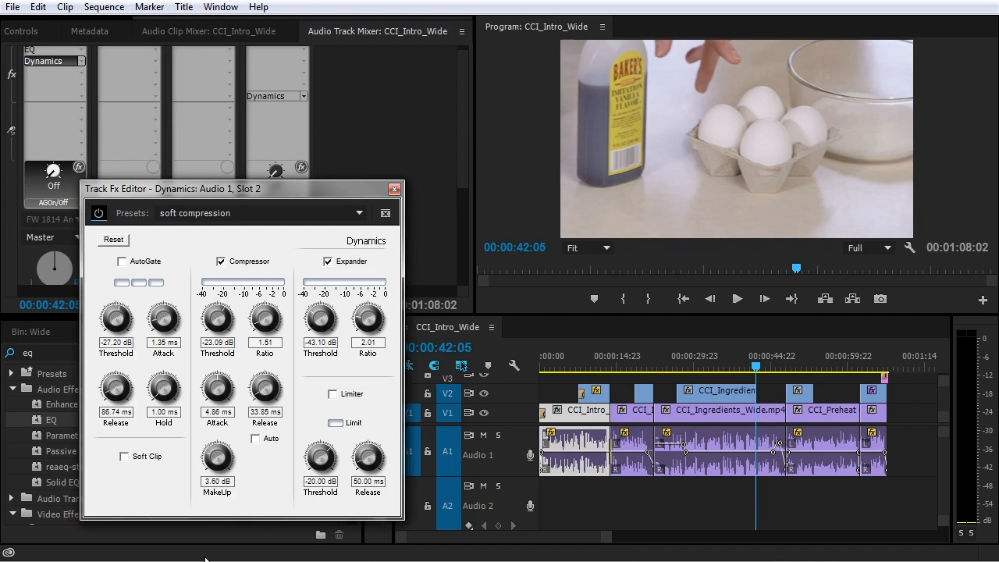
{"action": "left_click", "coordinate": [665, 367]}
{"action": "key", "text": "space"}
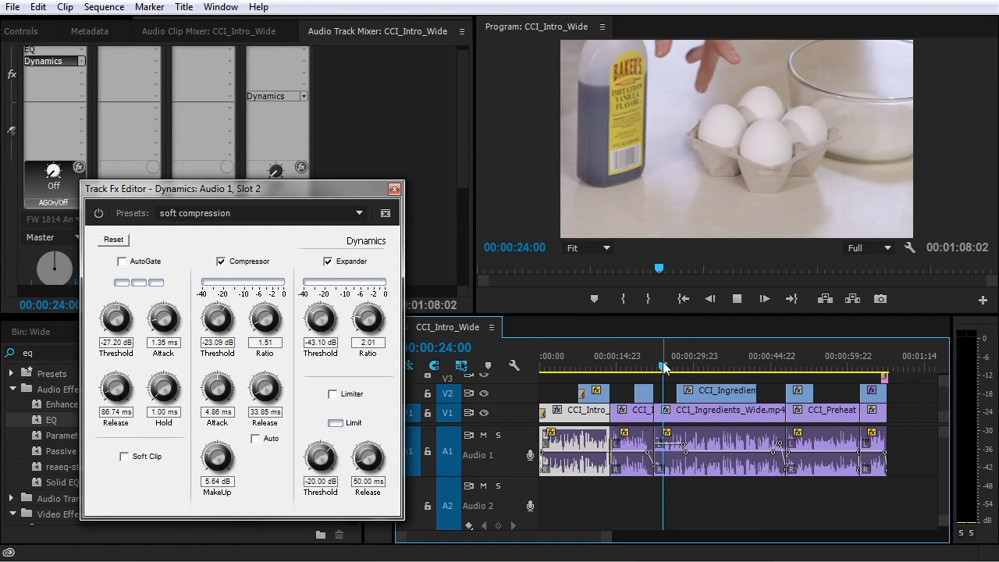
Set Audio 1's make-up gain to 6.60 dB and compressor threshold to -24.29 dB, then close
{"action": "left_click_drag", "start_coordinate": [307, 188], "coordinate": [467, 177]}
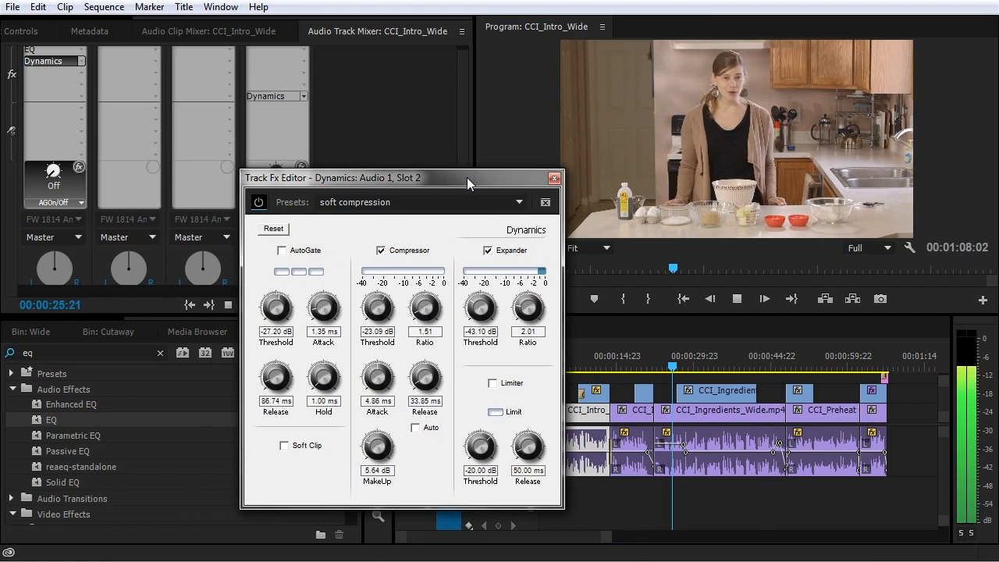
{"action": "left_click_drag", "start_coordinate": [377, 447], "coordinate": [378, 453]}
{"action": "left_click_drag", "start_coordinate": [378, 309], "coordinate": [378, 311]}
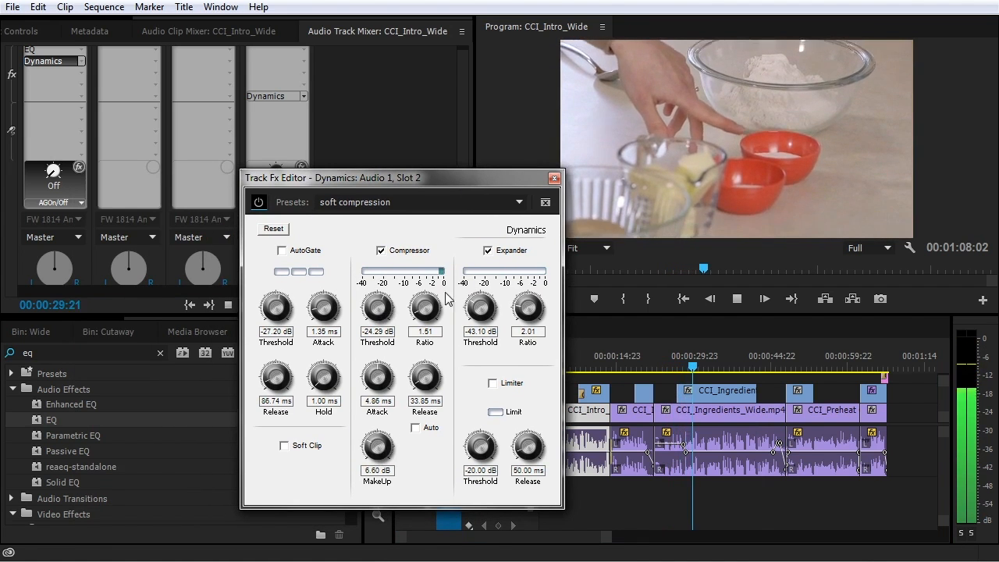
{"action": "left_click", "coordinate": [554, 179]}
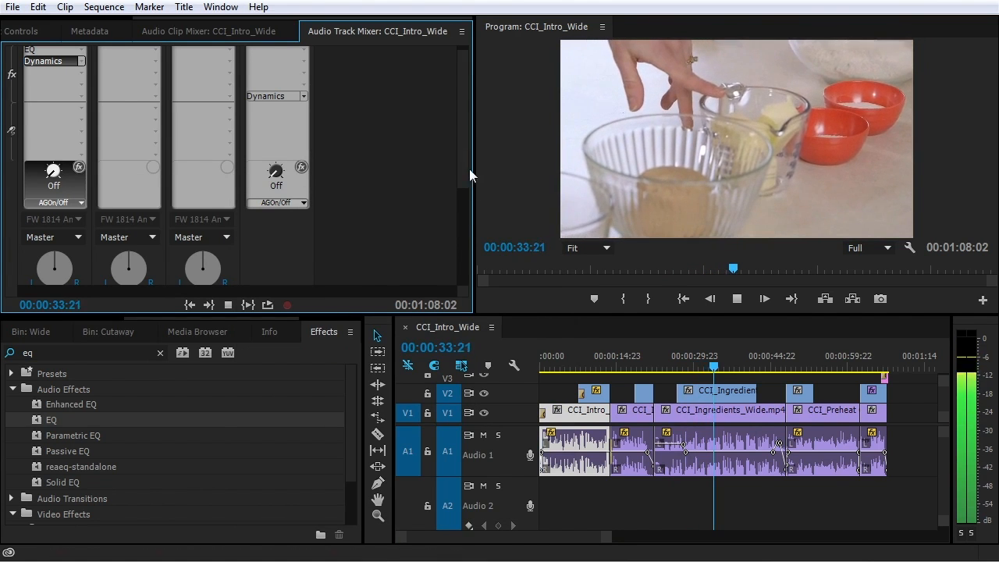
Stop playback and add Noise Reduction/Restoration > DeNoiser to Audio 1's third slot
{"action": "left_click_drag", "start_coordinate": [461, 162], "coordinate": [464, 266]}
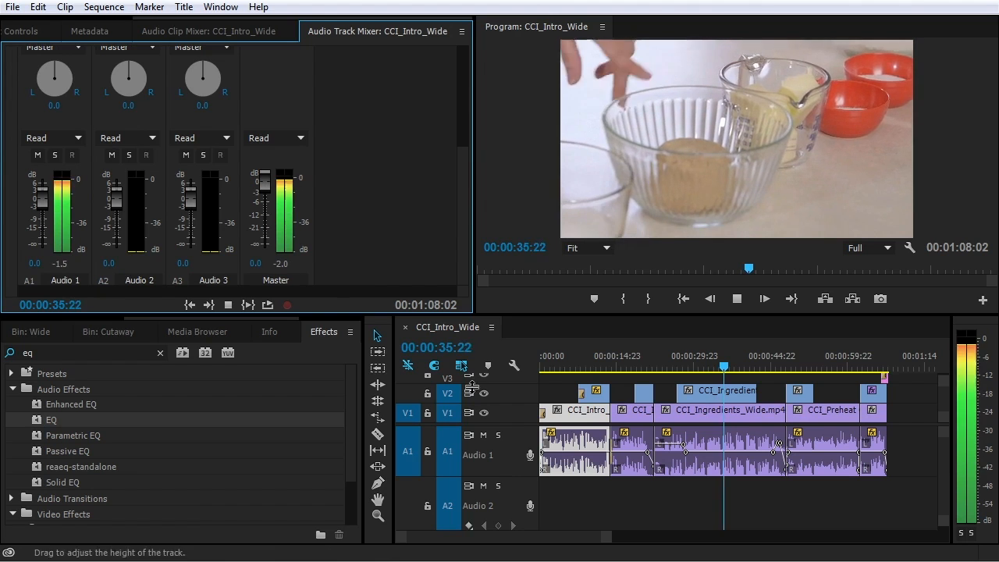
{"action": "key", "text": "space"}
{"action": "scroll", "coordinate": [400, 45], "scroll_direction": "up", "scroll_amount": 5}
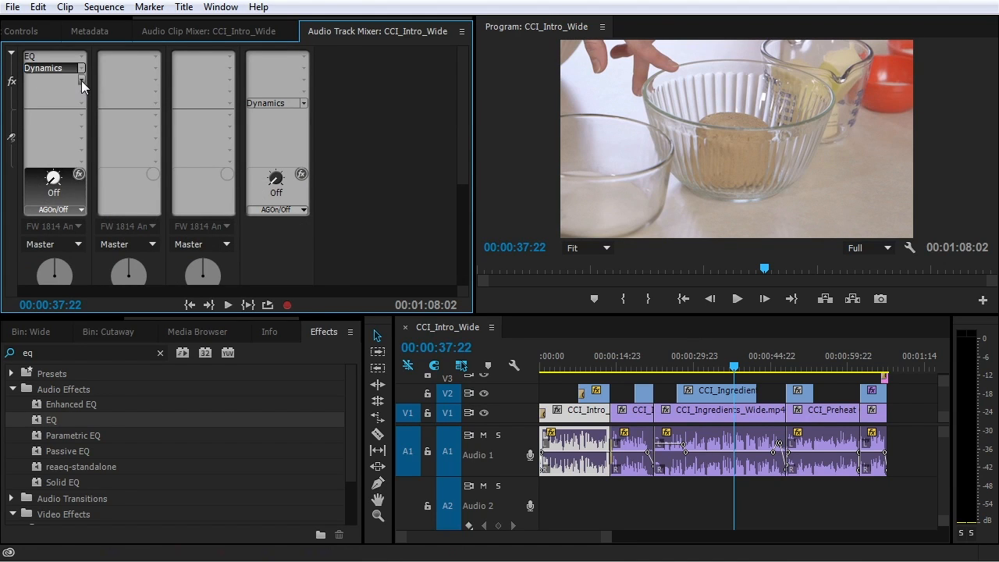
{"action": "left_click", "coordinate": [83, 80]}
{"action": "mouse_move", "coordinate": [91, 123]}
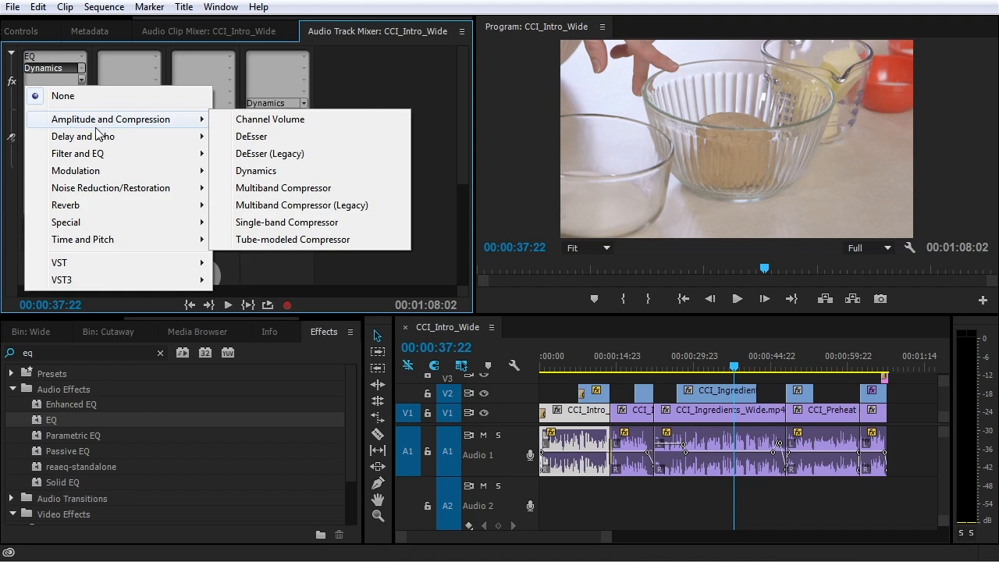
{"action": "mouse_move", "coordinate": [136, 181]}
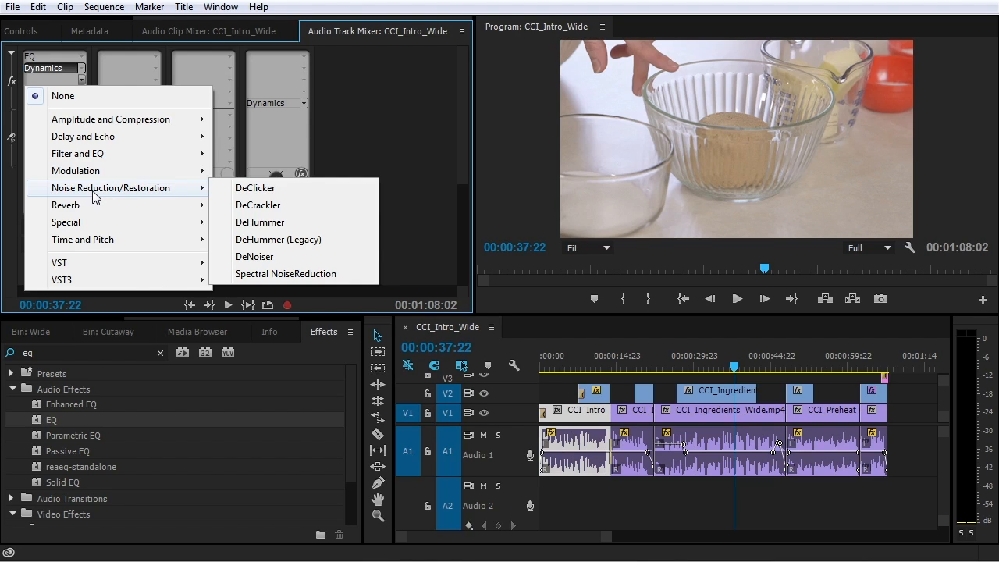
{"action": "left_click", "coordinate": [258, 261]}
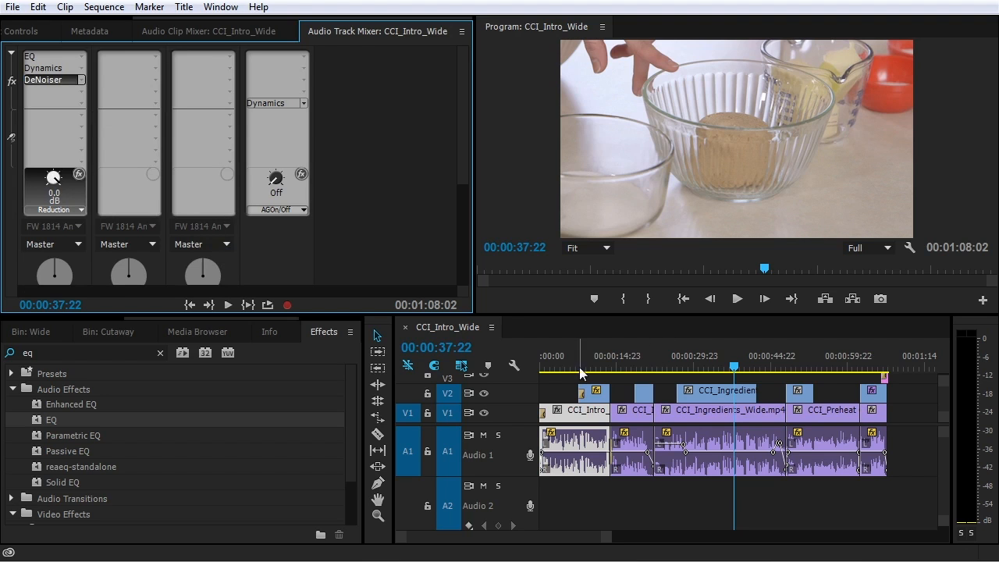
Audition the DeNoiser at -15.6 dB reduction, playing from the sequence start
{"action": "left_click_drag", "start_coordinate": [592, 359], "coordinate": [529, 351]}
{"action": "key", "text": "space"}
{"action": "double_click", "coordinate": [54, 78]}
{"action": "left_click_drag", "start_coordinate": [521, 137], "coordinate": [319, 130]}
{"action": "key", "text": "space"}
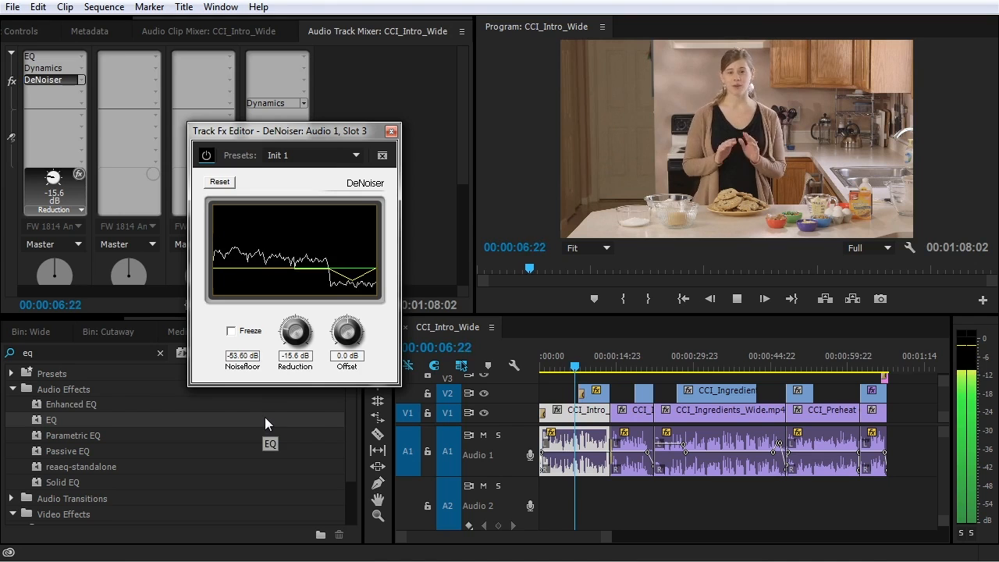
{"action": "key", "text": "space"}
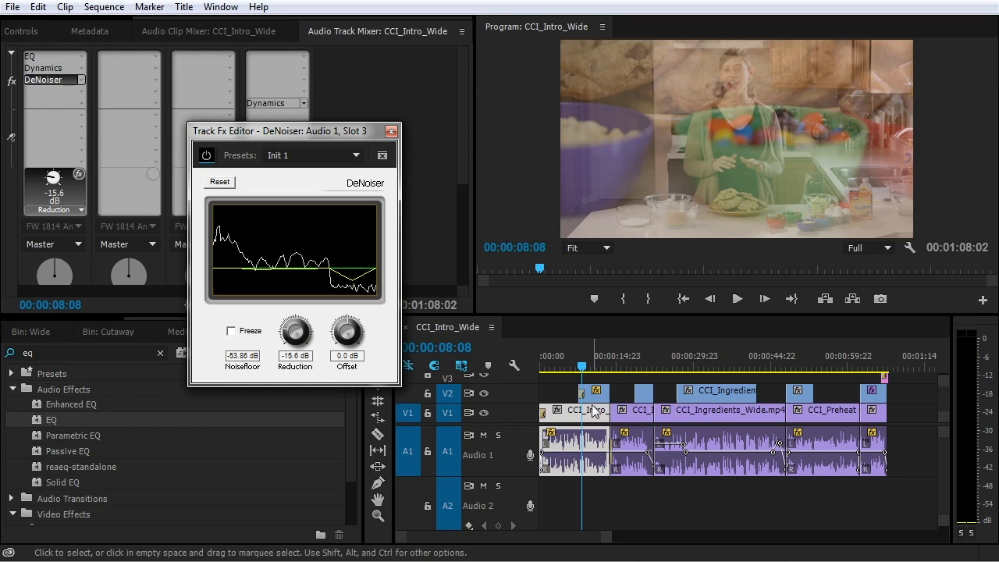
Close the DeNoiser editor, leaving EQ, Dynamics and DeNoiser on Audio 1
{"action": "left_click", "coordinate": [391, 132]}
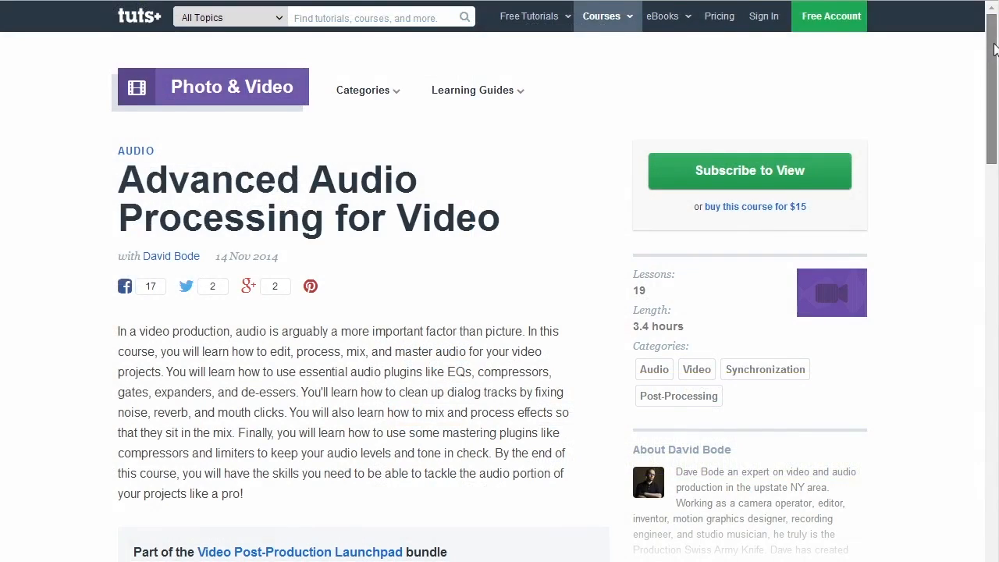
{"action": "left_click_drag", "start_coordinate": [994, 49], "coordinate": [991, 98]}
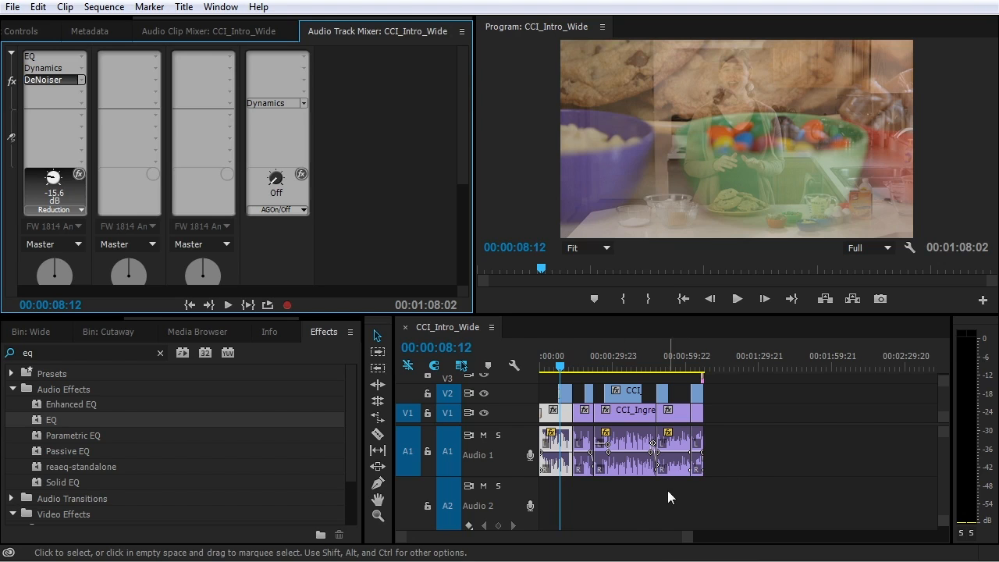
Save the project with Ctrl+S
{"action": "key", "text": "ctrl+s"}
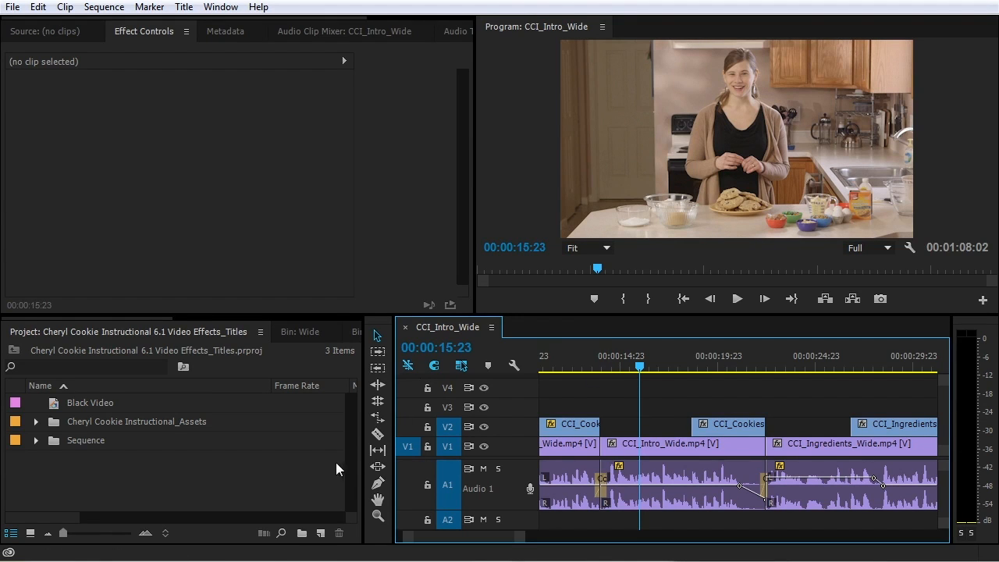
Create a new bin in the project named Titles
{"action": "left_click", "coordinate": [181, 7]}
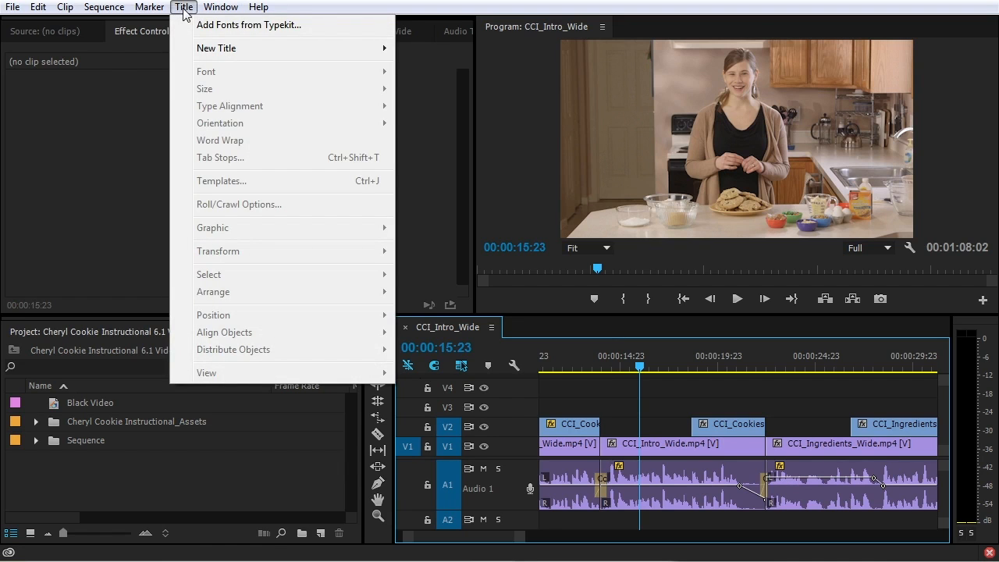
{"action": "mouse_move", "coordinate": [205, 53]}
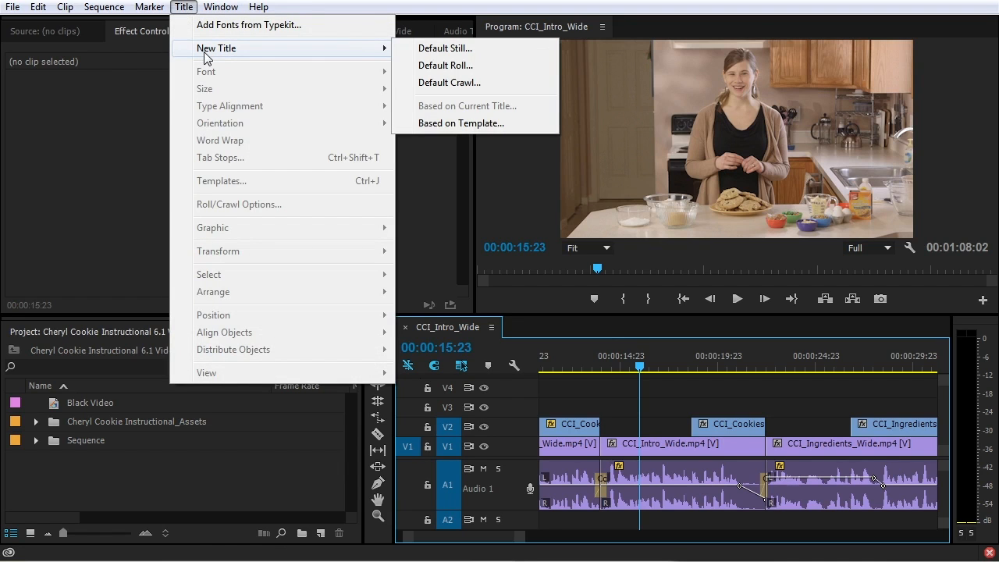
{"action": "left_click", "coordinate": [240, 491]}
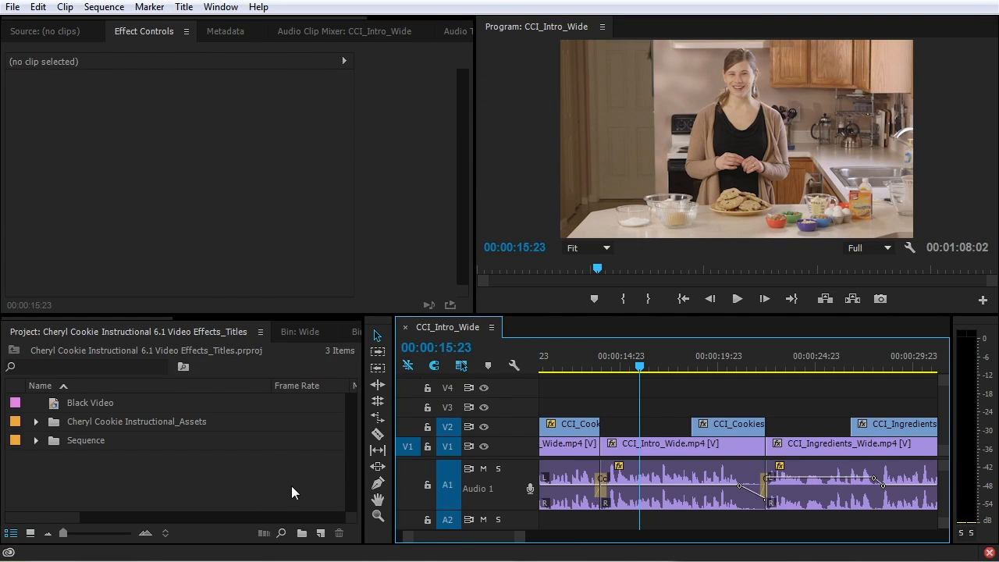
{"action": "left_click", "coordinate": [249, 488]}
{"action": "left_click", "coordinate": [302, 533]}
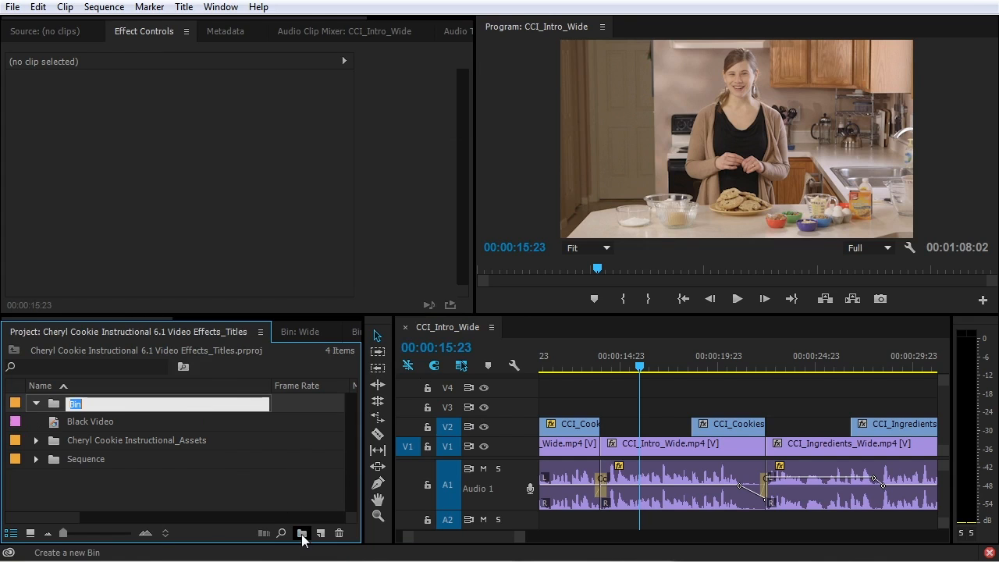
{"action": "type", "text": "Titles"}
{"action": "key", "text": "Return"}
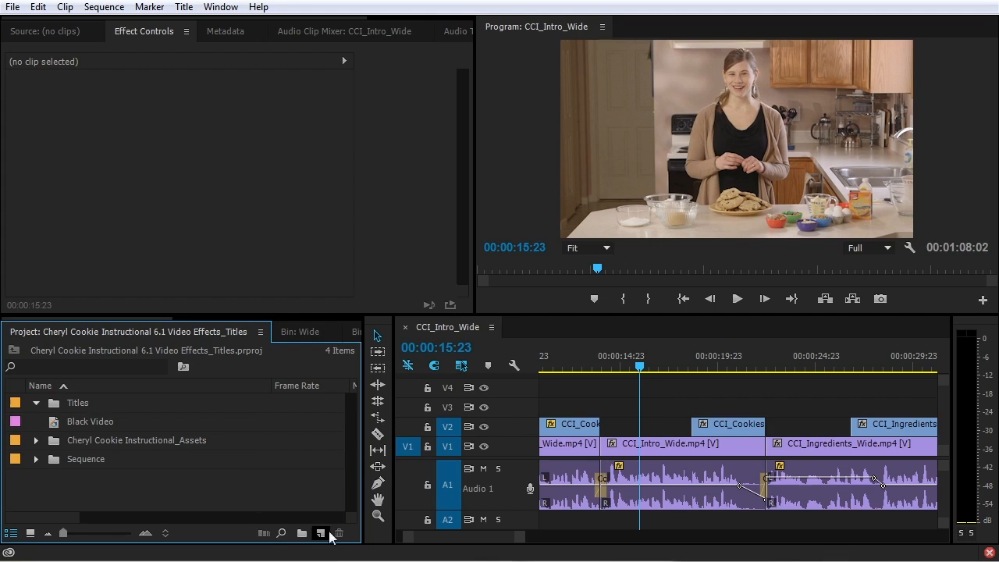
Add a Mattes bin, file Black Video inside it, collapse it and select Titles
{"action": "left_click", "coordinate": [302, 533]}
{"action": "key", "text": "BackSpace"}
{"action": "type", "text": "Mattes"}
{"action": "key", "text": "Return"}
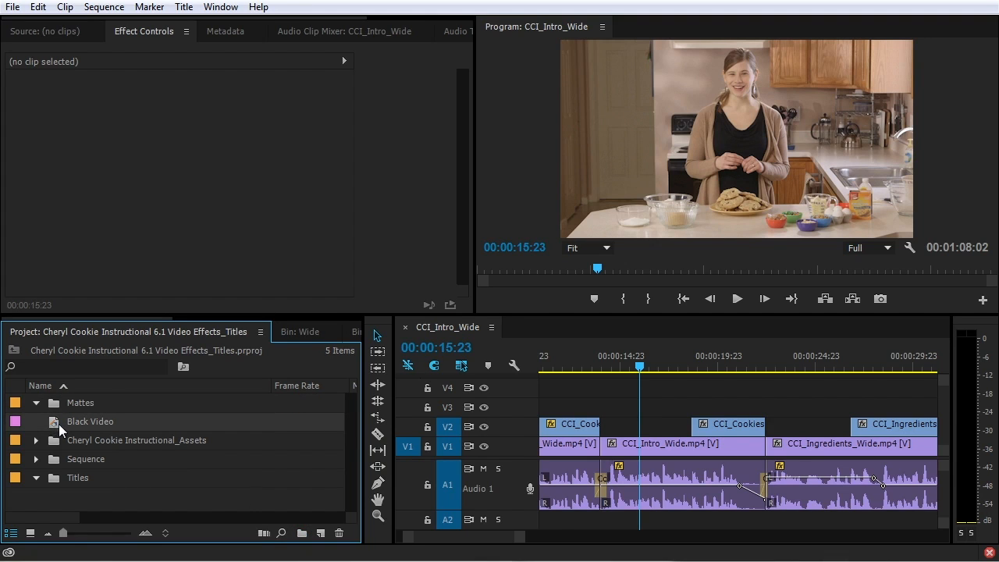
{"action": "left_click_drag", "start_coordinate": [60, 428], "coordinate": [95, 403]}
{"action": "left_click", "coordinate": [35, 402]}
{"action": "left_click", "coordinate": [56, 461]}
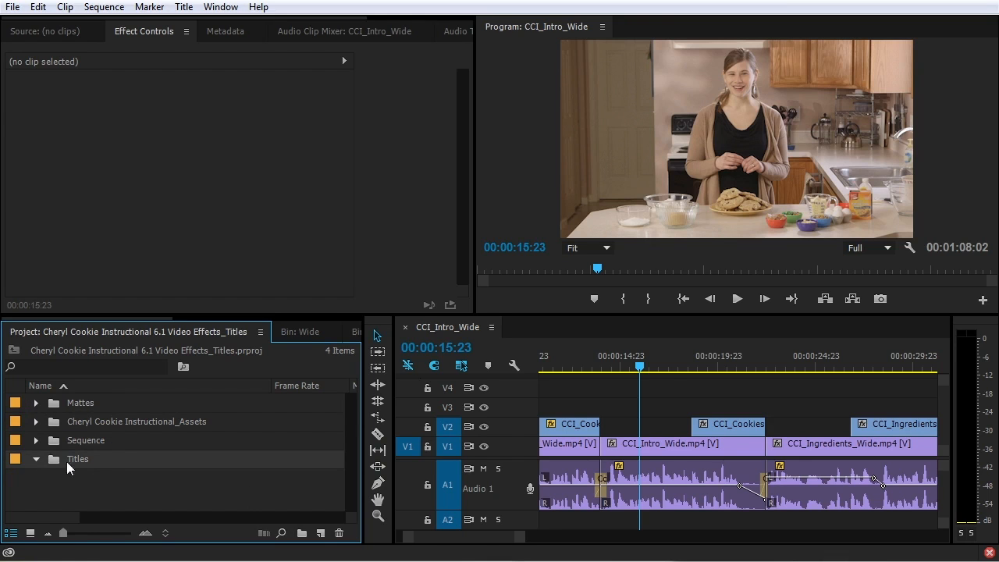
Create a new 1920x1080 title named after the presenter and reposition the Titler window
{"action": "left_click", "coordinate": [321, 533]}
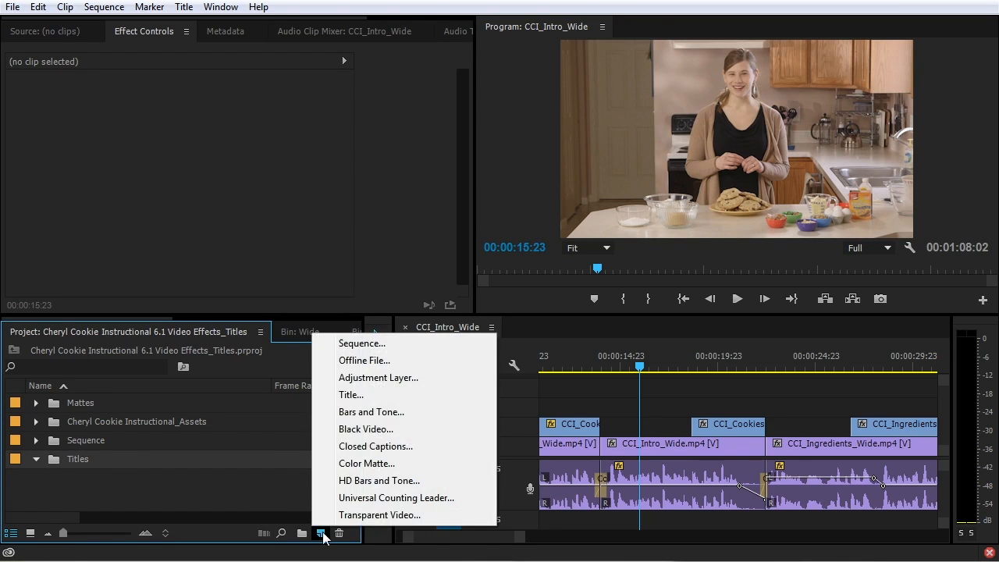
{"action": "left_click", "coordinate": [376, 395]}
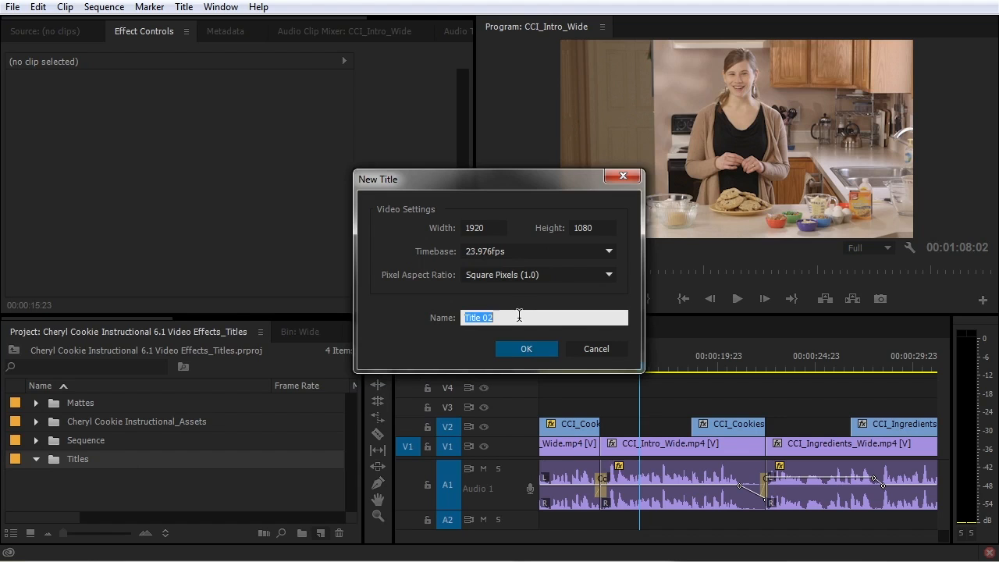
{"action": "type", "text": "Cheryl Zeigler"}
{"action": "key", "text": "Return"}
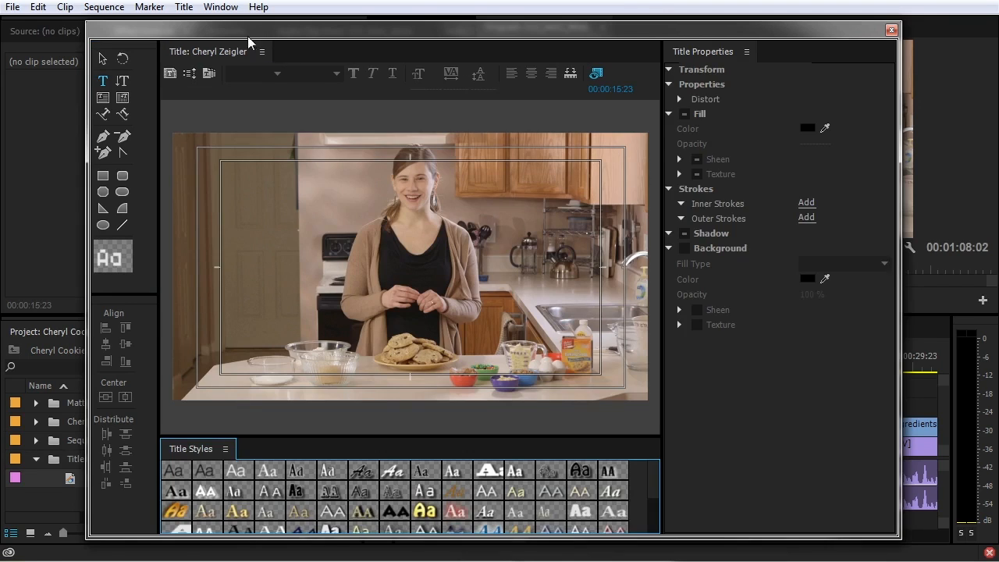
{"action": "left_click_drag", "start_coordinate": [251, 29], "coordinate": [385, 28]}
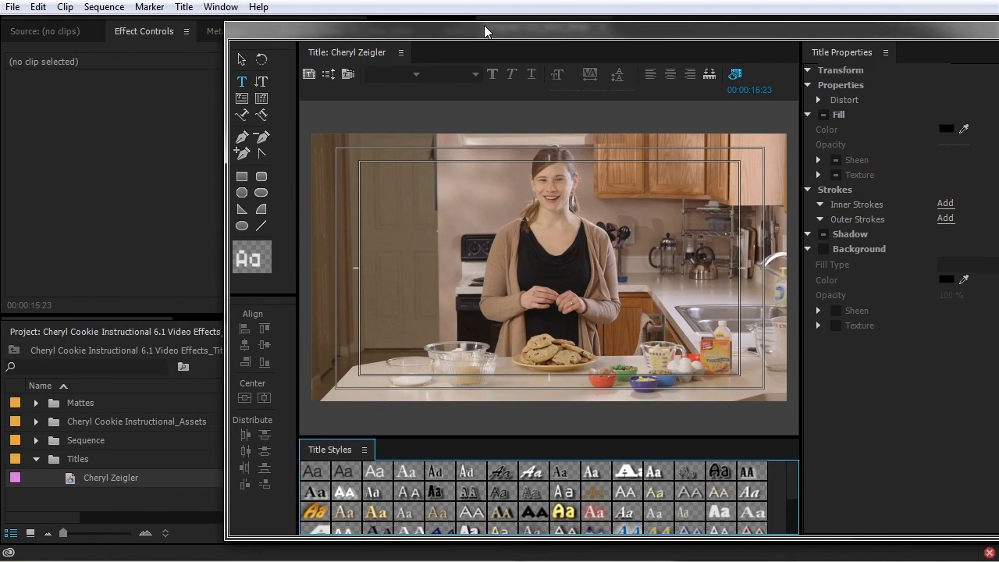
{"action": "left_click_drag", "start_coordinate": [484, 25], "coordinate": [352, 20]}
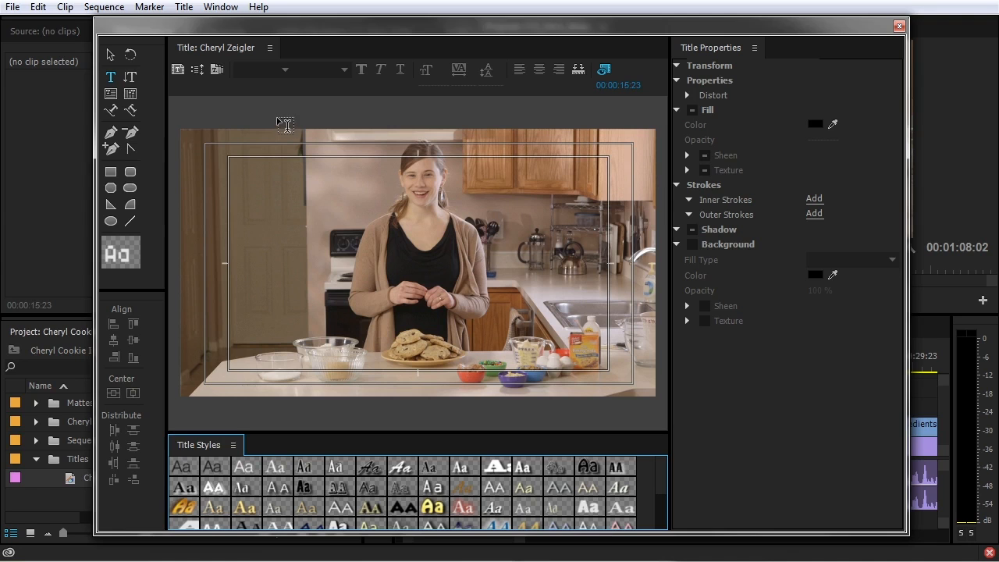
Open the title Templates window and collapse the Abstract and Corporate groups
{"action": "left_click", "coordinate": [217, 70]}
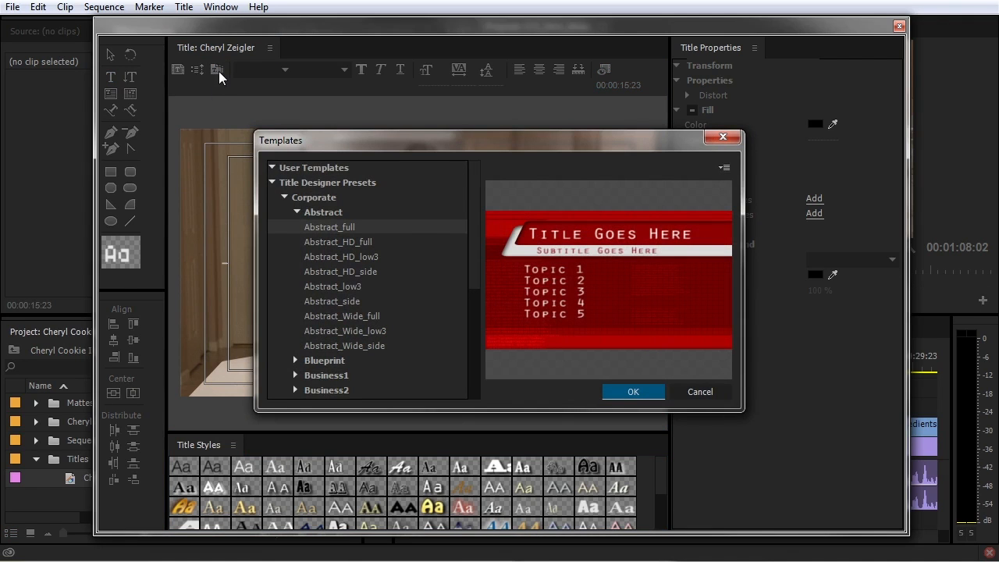
{"action": "left_click_drag", "start_coordinate": [389, 130], "coordinate": [374, 107]}
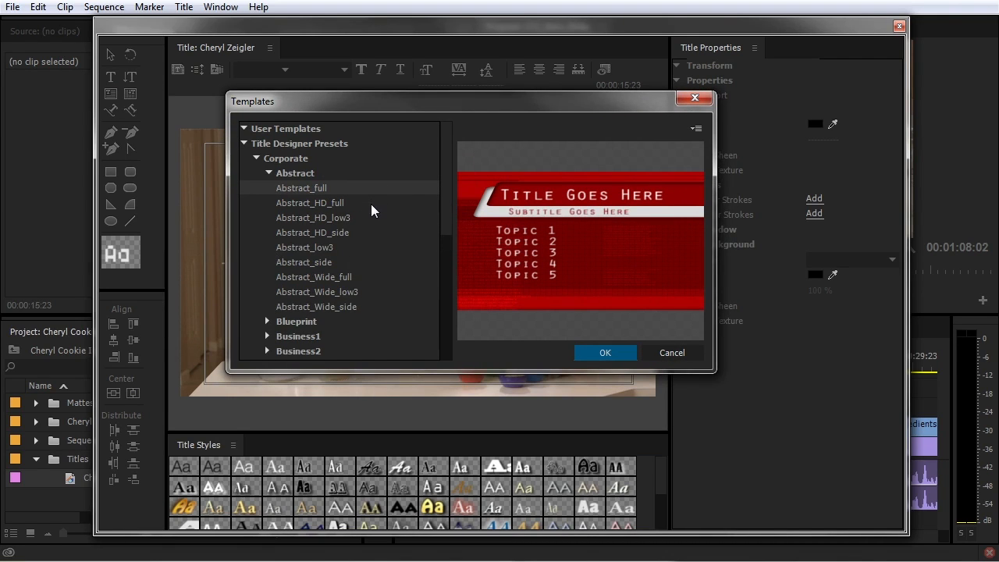
{"action": "left_click", "coordinate": [268, 173]}
{"action": "left_click", "coordinate": [256, 277]}
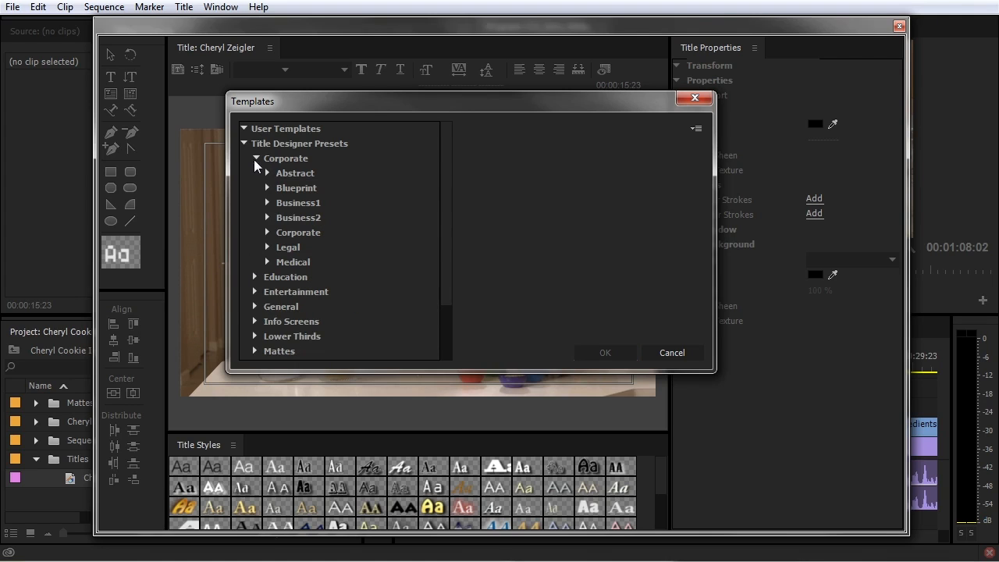
{"action": "left_click", "coordinate": [255, 158]}
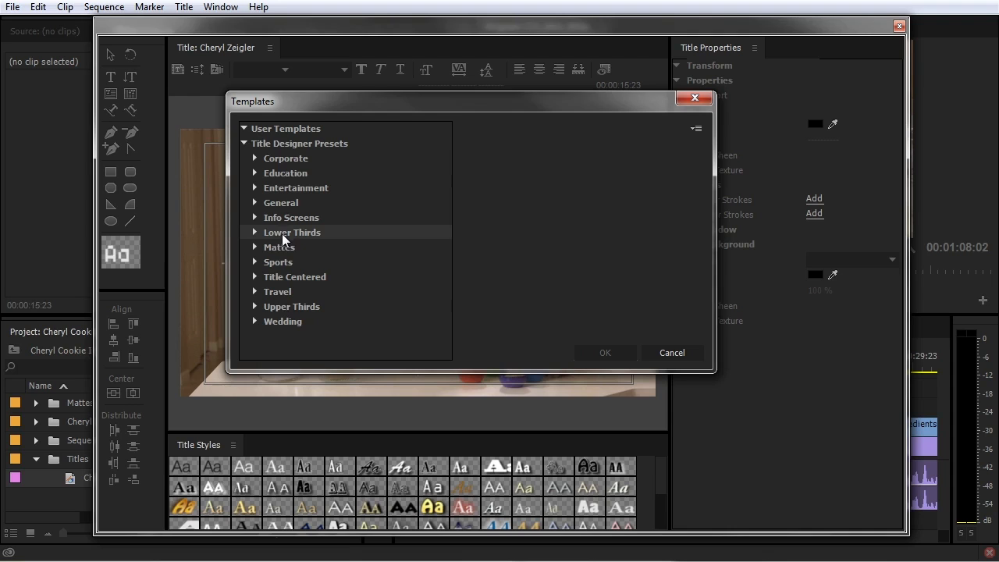
Expand Lower Thirds and browse the previews, settling on Lower Third 1115
{"action": "left_click", "coordinate": [254, 232]}
{"action": "left_click", "coordinate": [287, 245]}
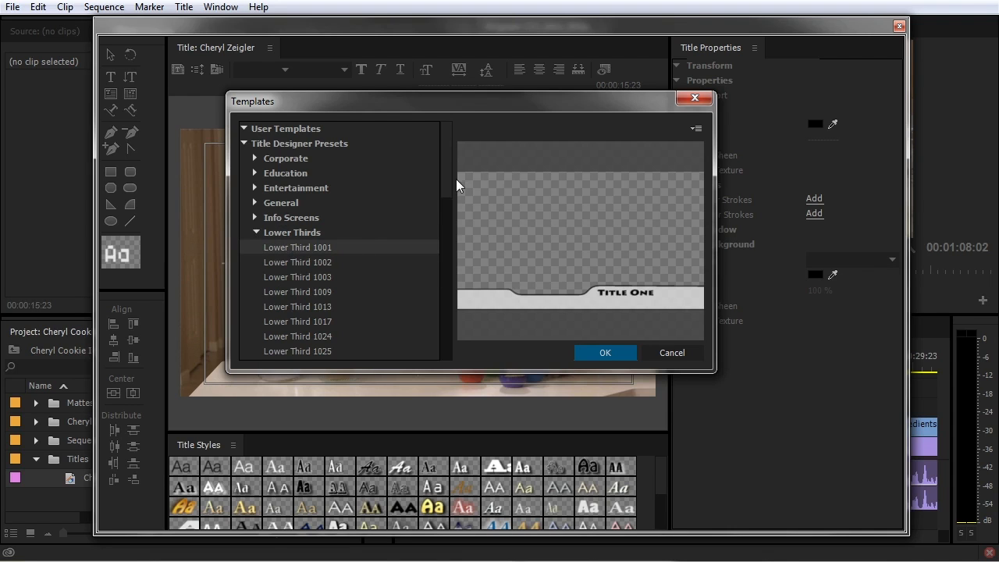
{"action": "scroll", "coordinate": [450, 189], "scroll_direction": "down", "scroll_amount": 2}
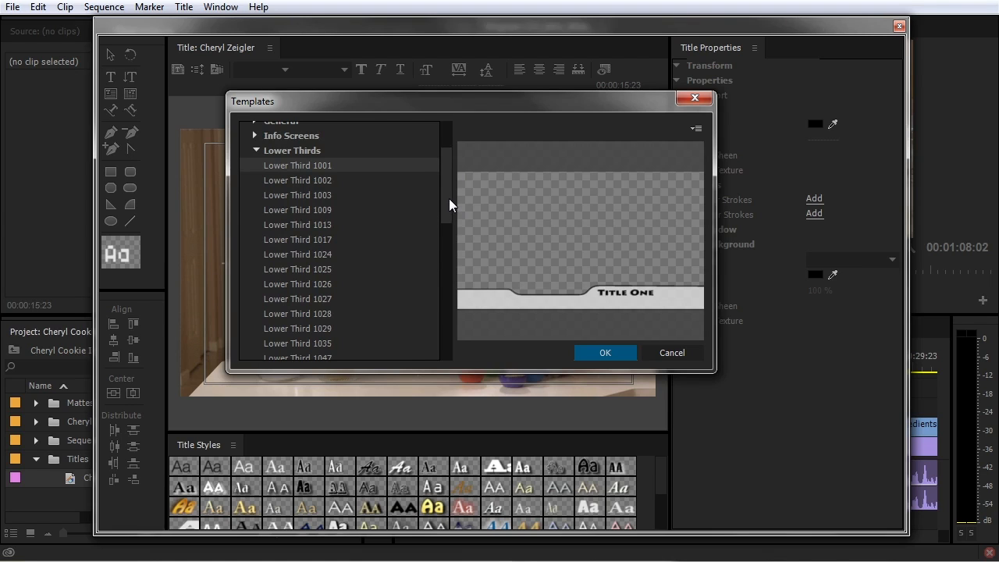
{"action": "key", "text": "Down"}
{"action": "key", "text": "Down"}
{"action": "key", "text": "Down"}
{"action": "key", "text": "Down"}
{"action": "key", "text": "Down"}
{"action": "key", "text": "Down"}
{"action": "key", "text": "Down"}
{"action": "key", "text": "Down"}
{"action": "key", "text": "Down"}
{"action": "key", "text": "Down"}
{"action": "key", "text": "Down"}
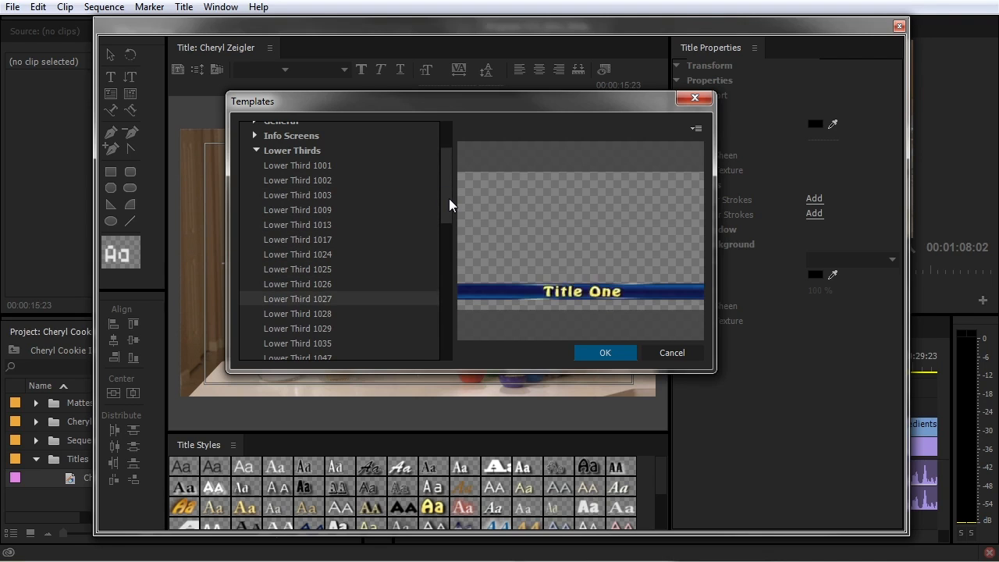
{"action": "key", "text": "Down"}
{"action": "key", "text": "Down"}
{"action": "key", "text": "Down"}
{"action": "key", "text": "Down"}
{"action": "key", "text": "Down"}
{"action": "key", "text": "Down"}
{"action": "key", "text": "Down"}
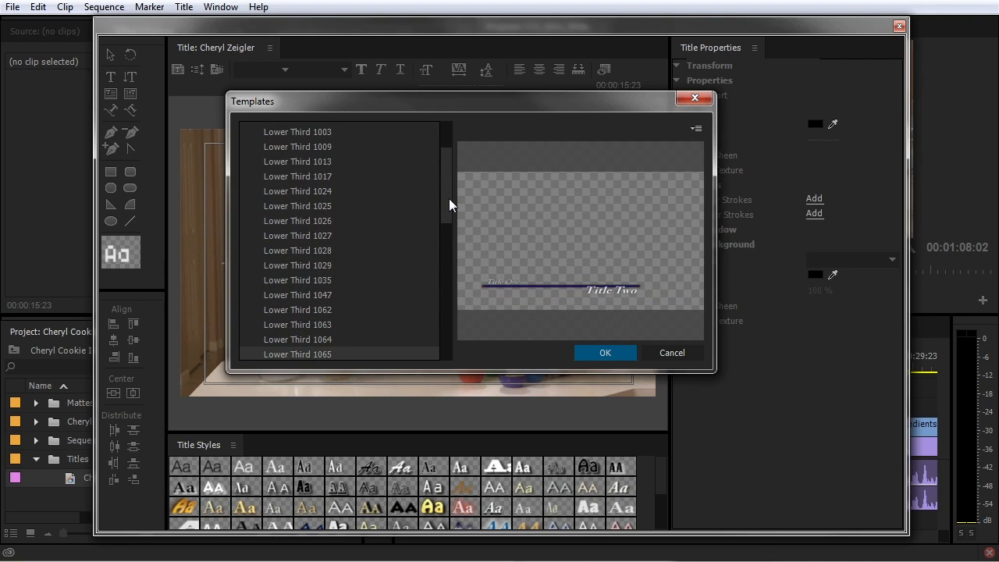
{"action": "key", "text": "Down"}
{"action": "key", "text": "Down"}
{"action": "key", "text": "Down"}
{"action": "key", "text": "Down"}
{"action": "key", "text": "Down"}
{"action": "key", "text": "Down"}
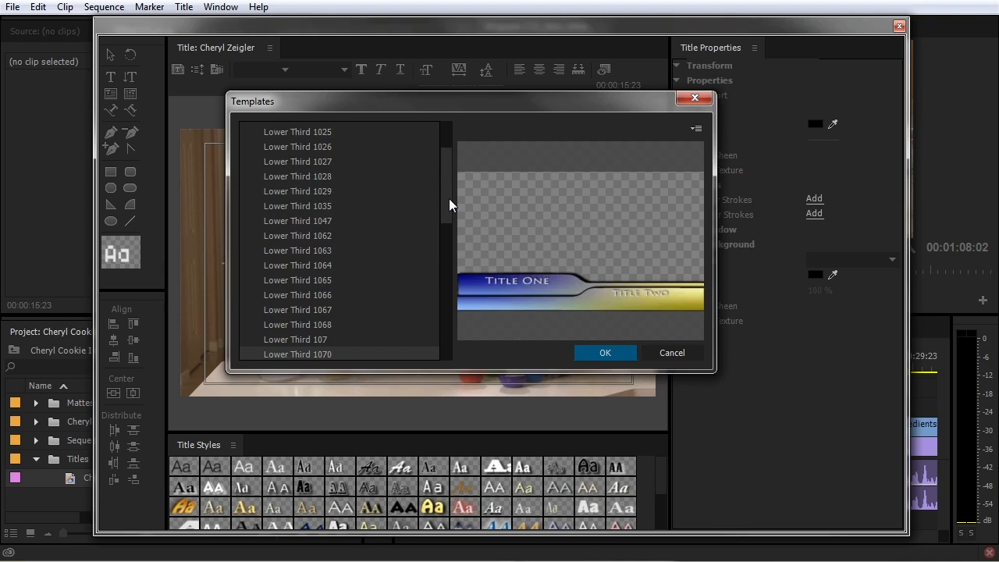
{"action": "key", "text": "Down"}
{"action": "key", "text": "Down"}
{"action": "key", "text": "Down"}
{"action": "key", "text": "Down"}
{"action": "key", "text": "Down"}
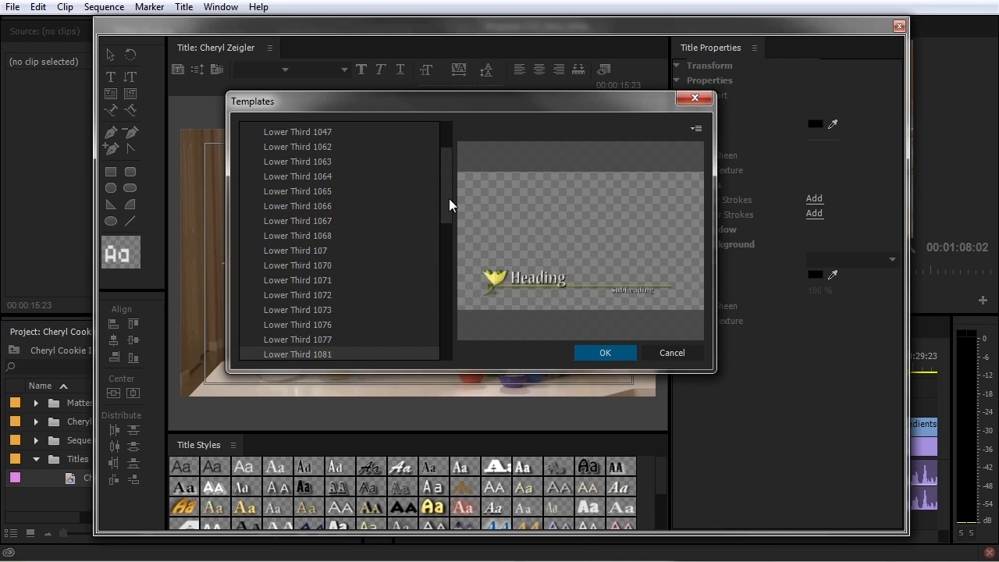
{"action": "key", "text": "Down"}
{"action": "key", "text": "Down"}
{"action": "key", "text": "Down"}
{"action": "key", "text": "Down"}
{"action": "key", "text": "Down"}
{"action": "key", "text": "Down"}
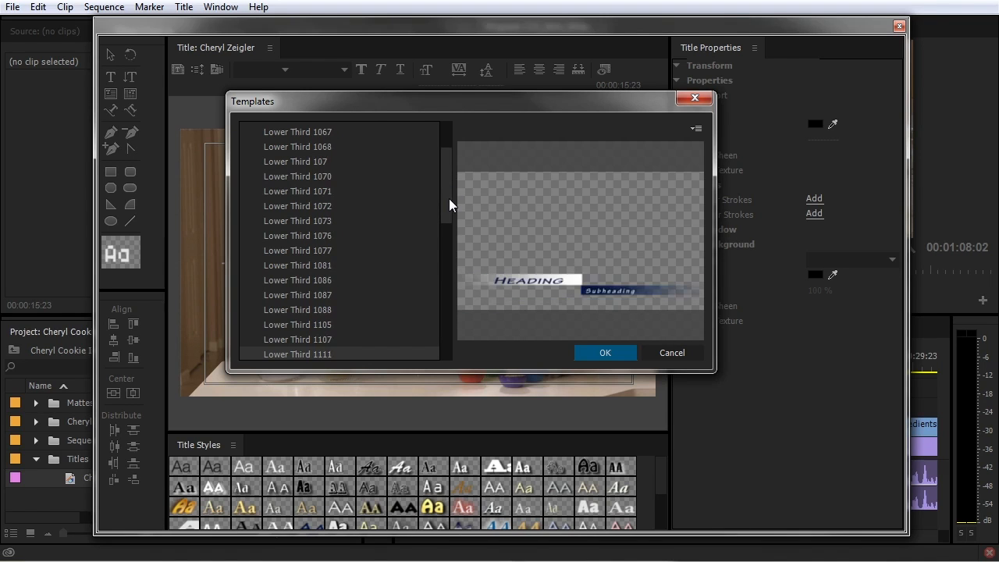
{"action": "key", "text": "Down"}
{"action": "key", "text": "Down"}
{"action": "key", "text": "Up"}
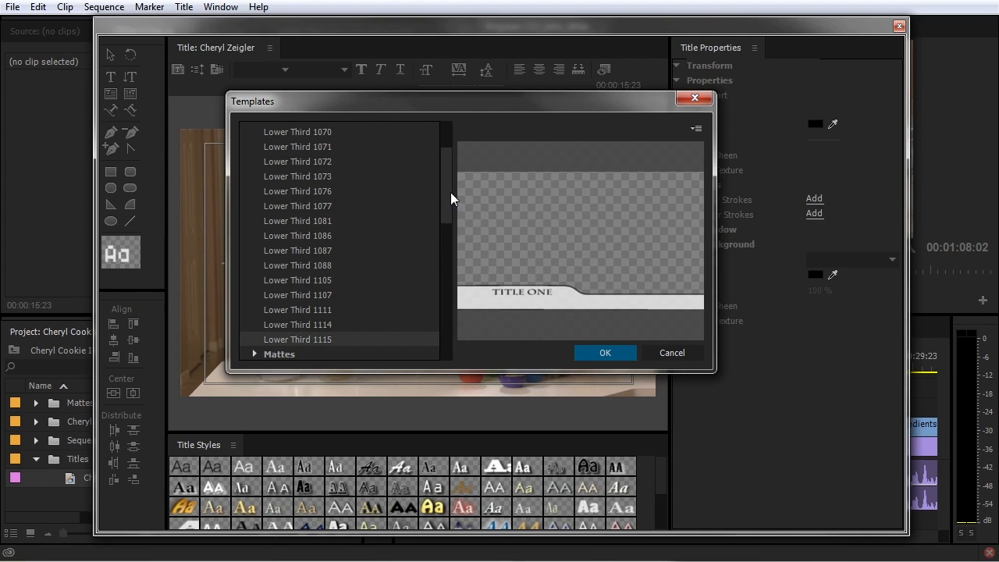
{"action": "left_click_drag", "start_coordinate": [449, 193], "coordinate": [451, 160]}
Apply the Lower Third 1115 template and switch to the Selection tool
{"action": "left_click", "coordinate": [616, 353]}
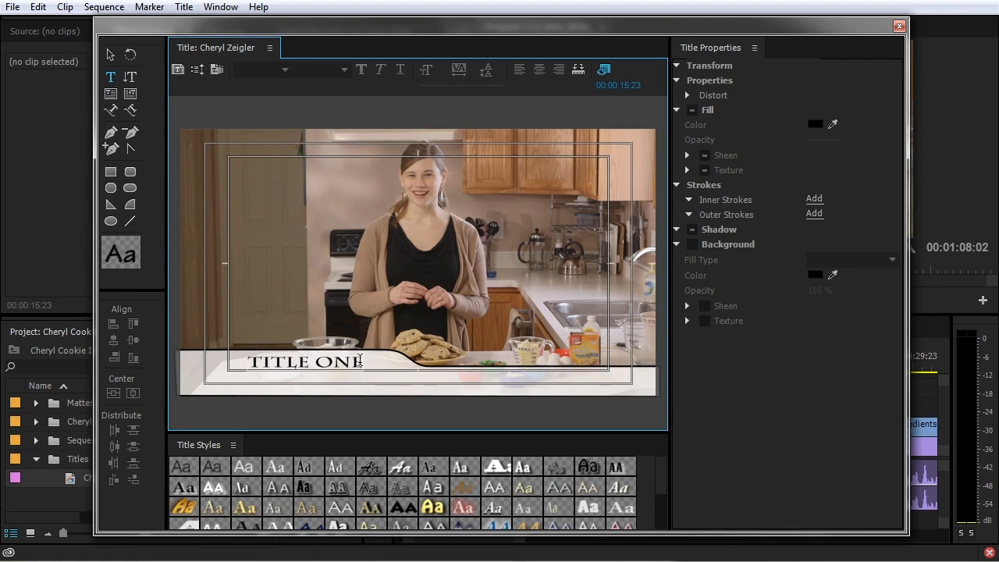
{"action": "left_click", "coordinate": [111, 56]}
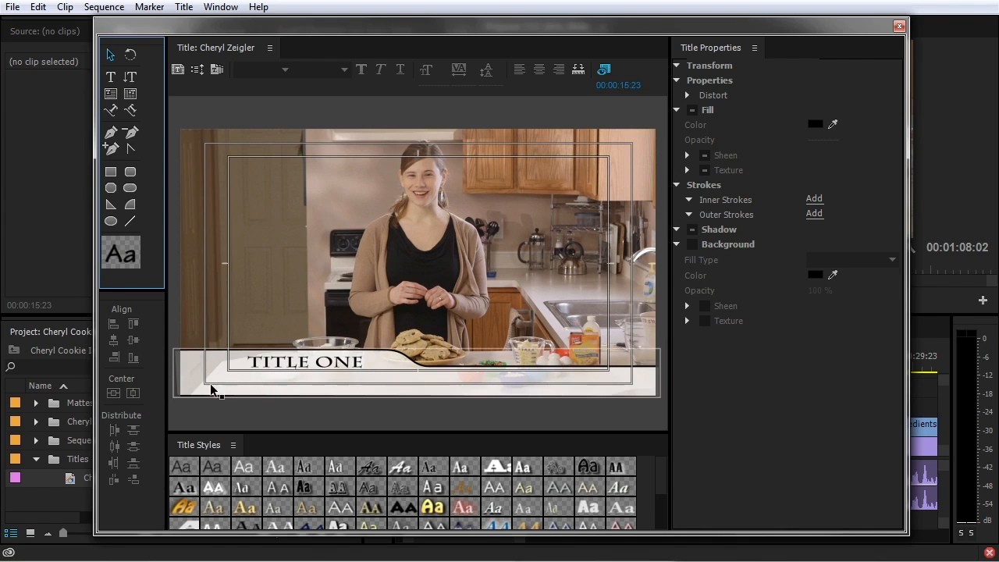
Enter editing mode on the TITLE ONE text and select all of it
{"action": "left_click", "coordinate": [495, 386]}
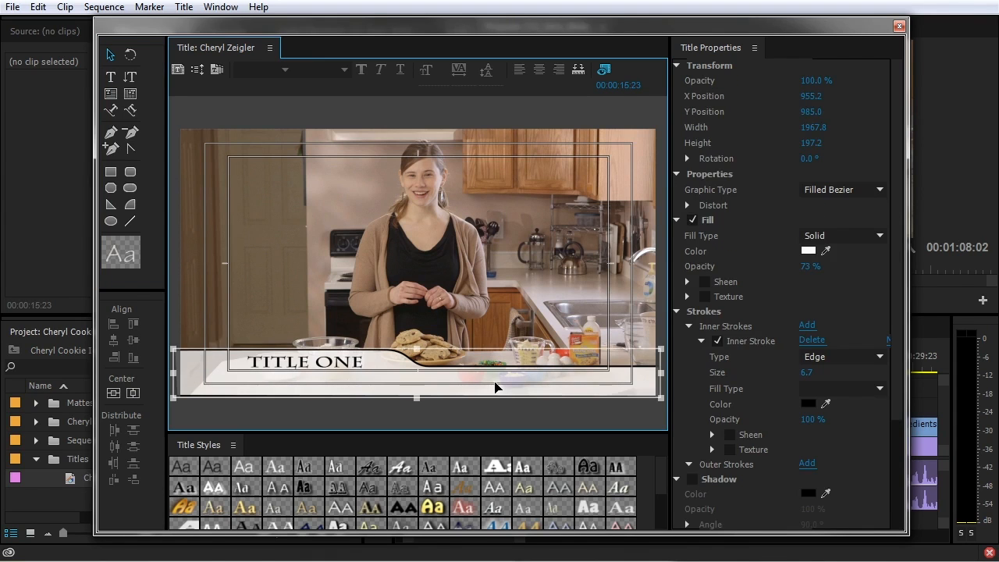
{"action": "left_click", "coordinate": [310, 371]}
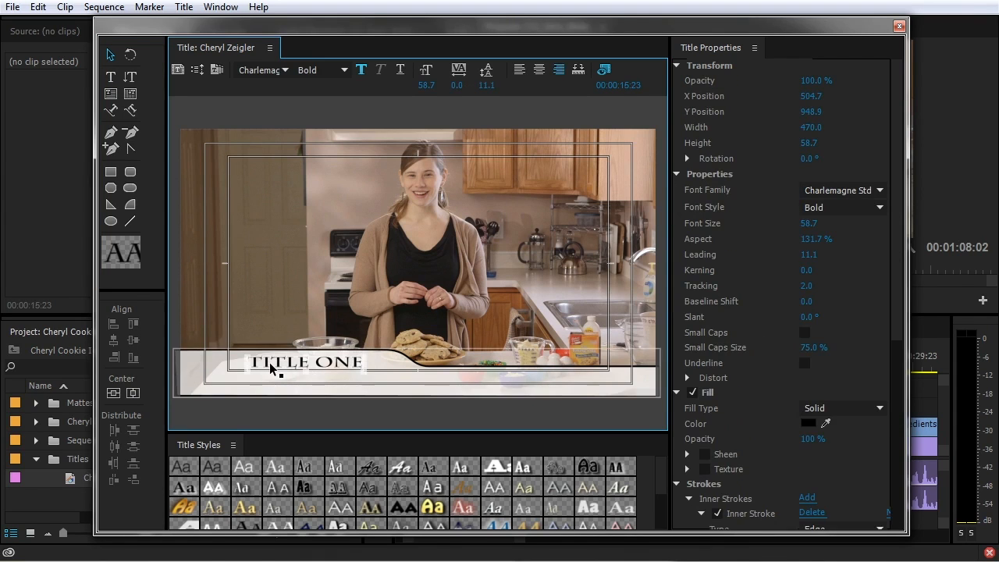
{"action": "left_click", "coordinate": [270, 368]}
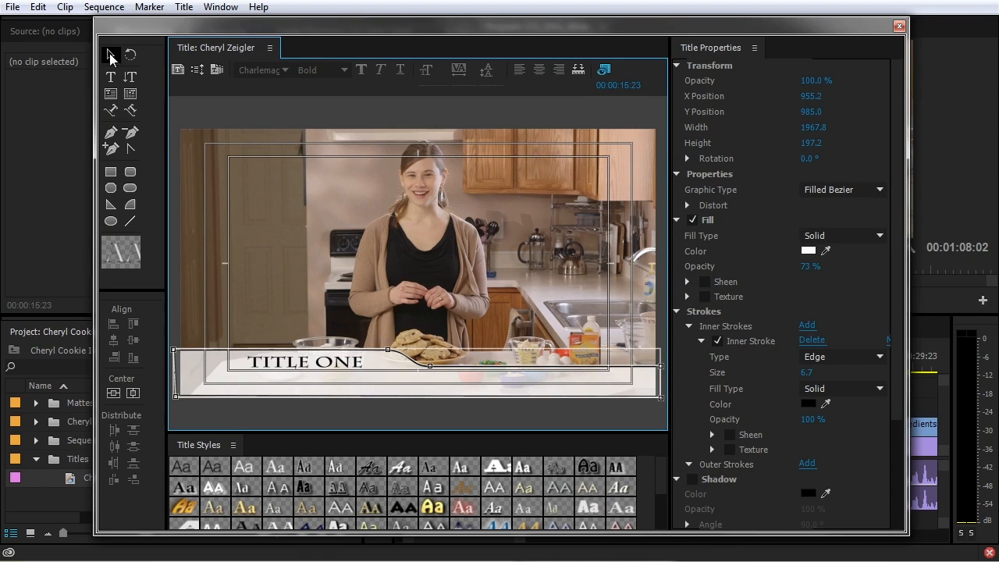
{"action": "left_click", "coordinate": [331, 319]}
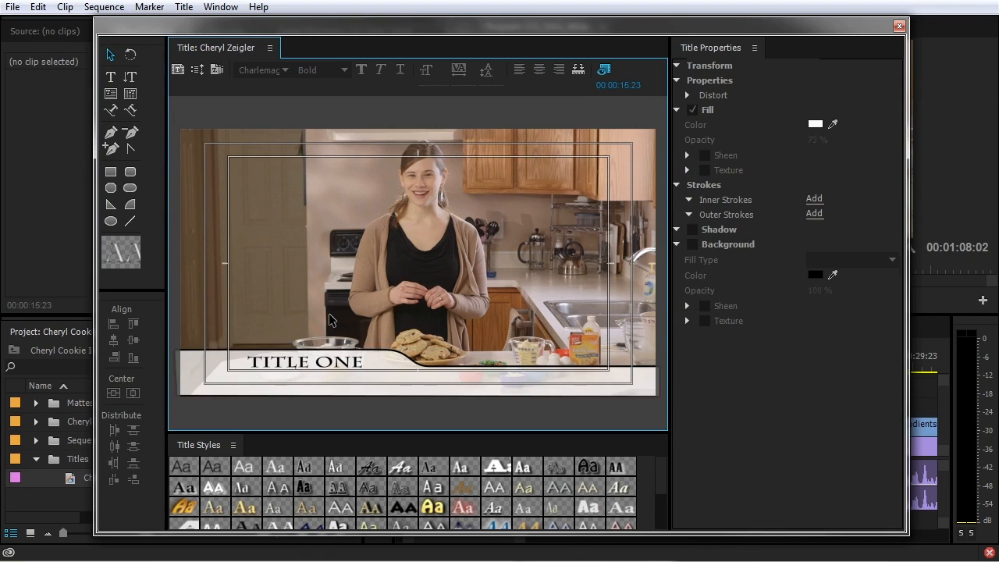
{"action": "double_click", "coordinate": [287, 361]}
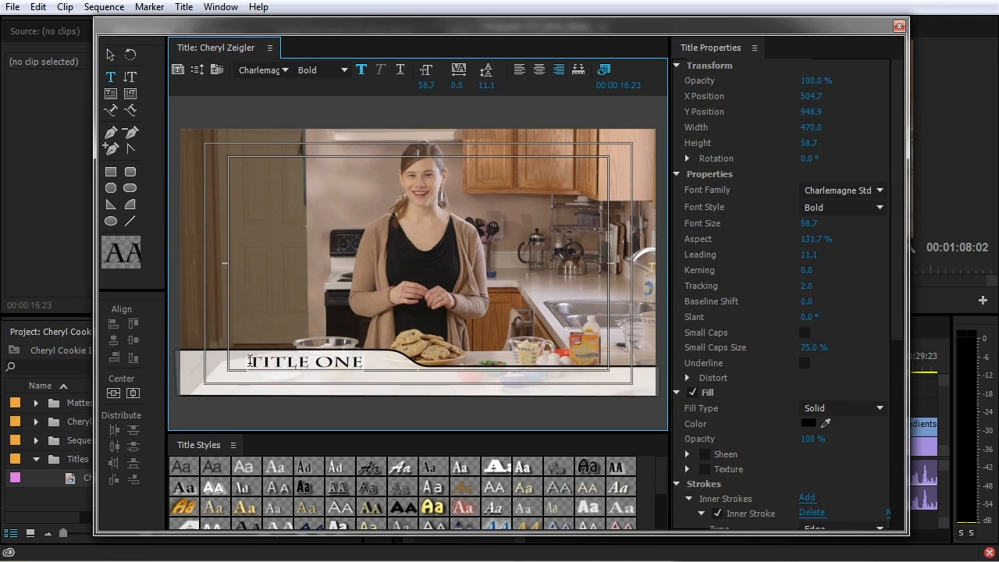
{"action": "left_click_drag", "start_coordinate": [249, 361], "coordinate": [378, 363]}
Set the text to Arial Narrow at size 89.9 and nudge it slightly right
{"action": "left_click", "coordinate": [857, 191]}
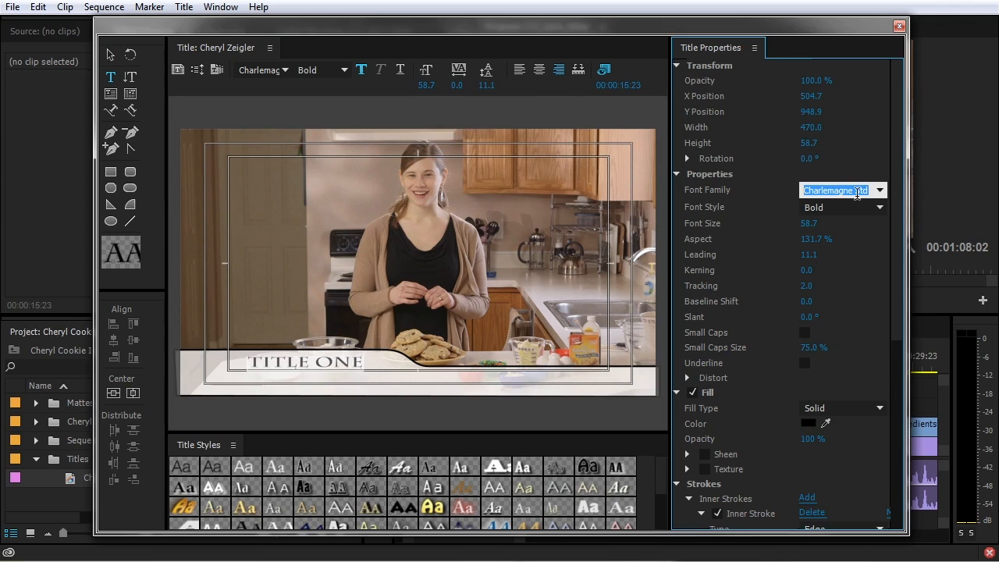
{"action": "type", "text": "Arial"}
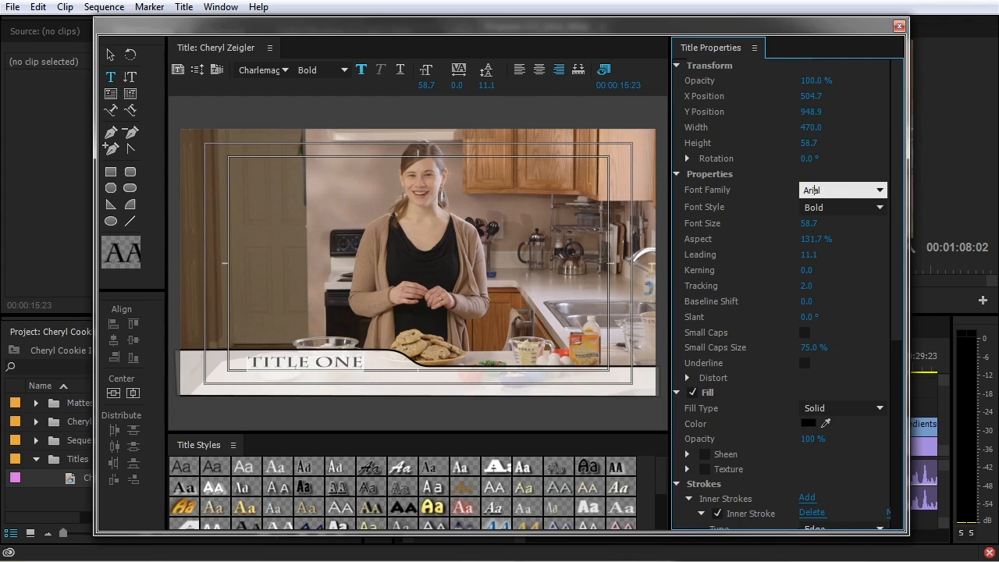
{"action": "key", "text": "Return"}
{"action": "left_click", "coordinate": [880, 207]}
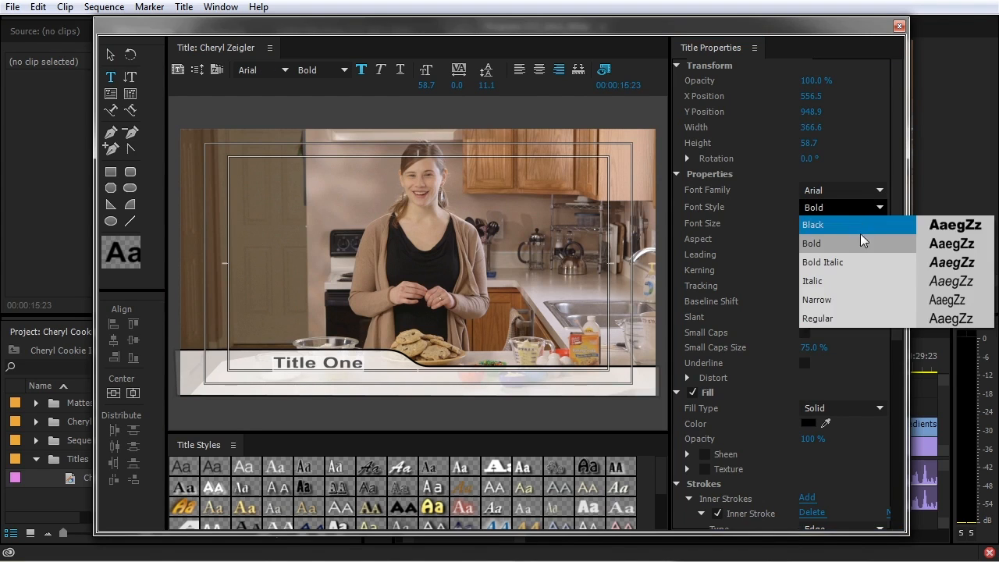
{"action": "left_click", "coordinate": [841, 300]}
{"action": "left_click_drag", "start_coordinate": [811, 232], "coordinate": [857, 231]}
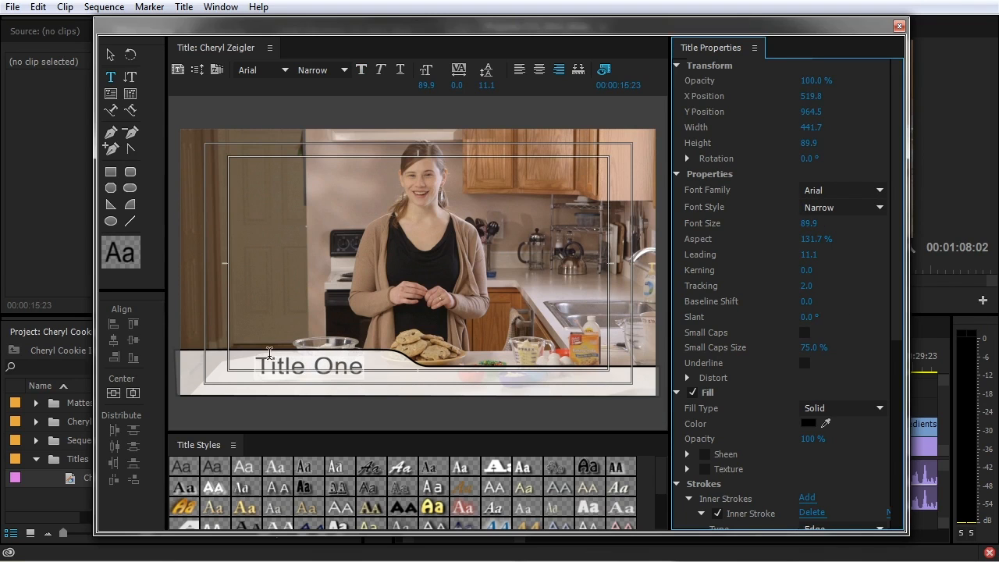
{"action": "left_click", "coordinate": [110, 55]}
{"action": "left_click", "coordinate": [335, 372]}
{"action": "left_click_drag", "start_coordinate": [336, 371], "coordinate": [338, 371]}
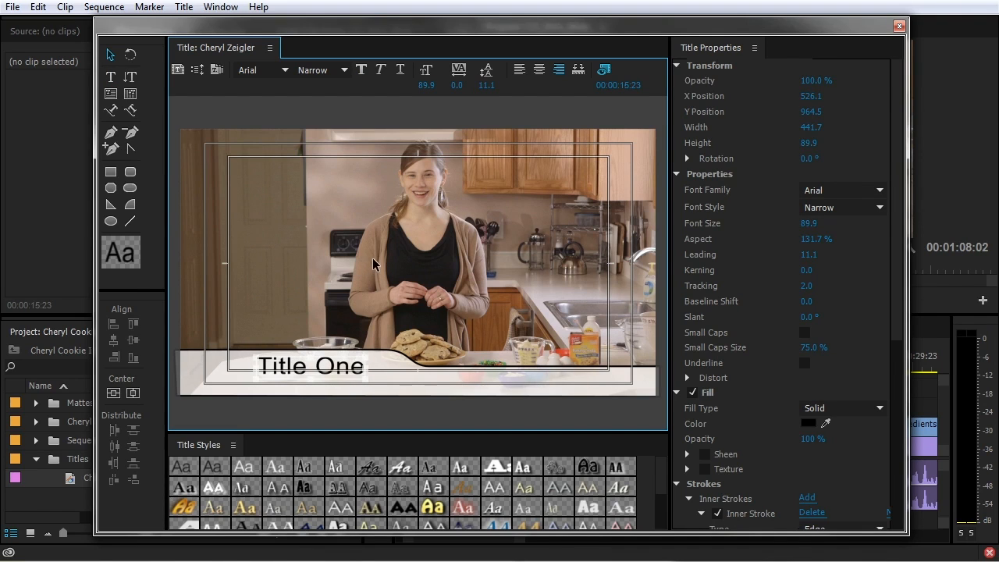
Undo the nudge and delete all template text and bar objects
{"action": "key", "text": "ctrl+z"}
{"action": "key", "text": "ctrl+a"}
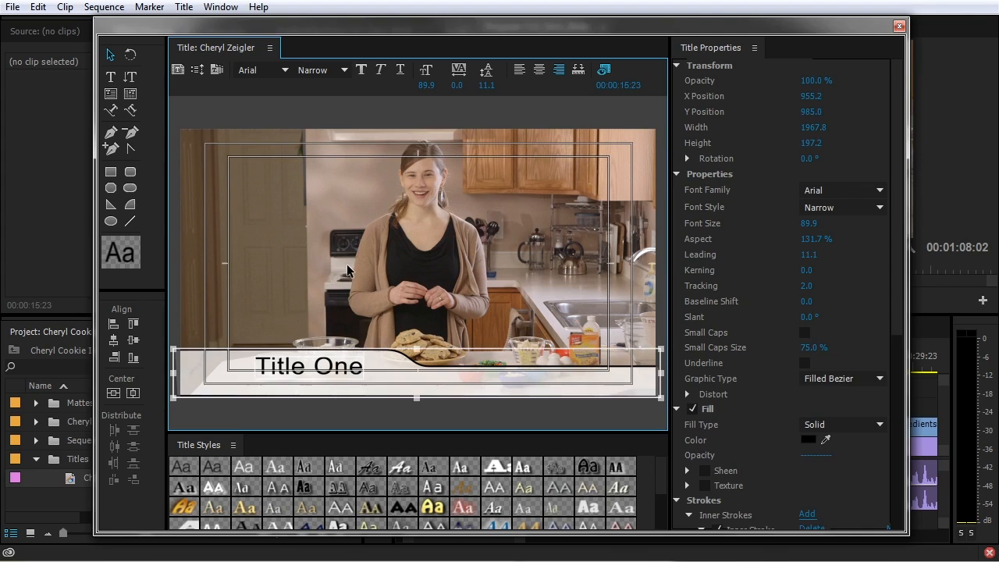
{"action": "key", "text": "Delete"}
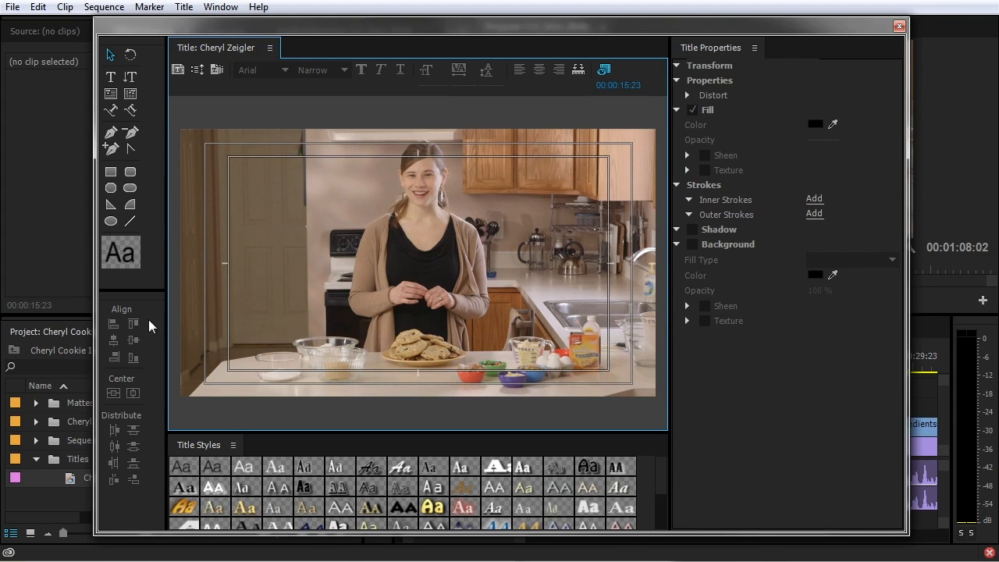
Type the presenter's name at the lower left and move it down slightly
{"action": "left_click", "coordinate": [111, 78]}
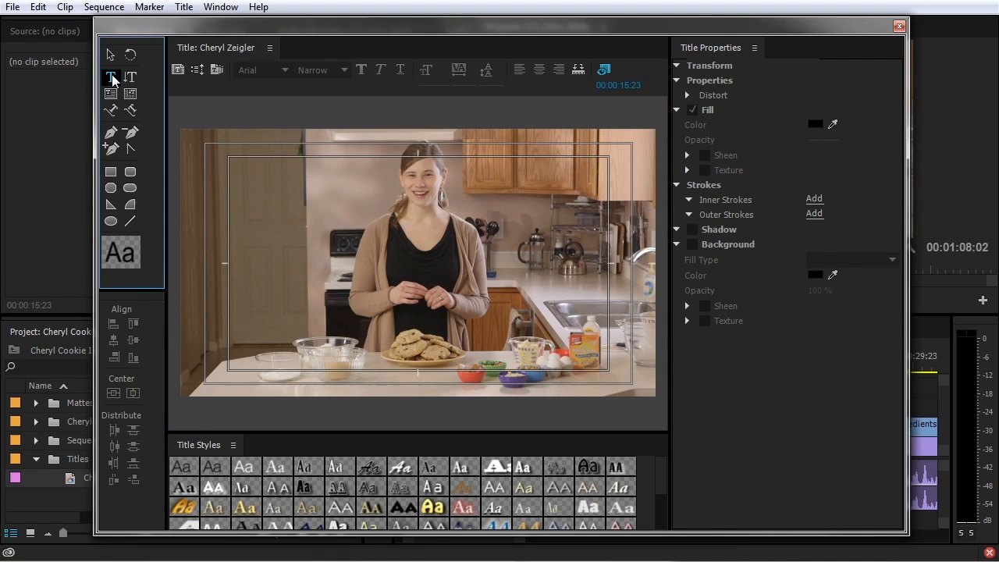
{"action": "left_click", "coordinate": [209, 359]}
{"action": "type", "text": "Cheryl Zeigler"}
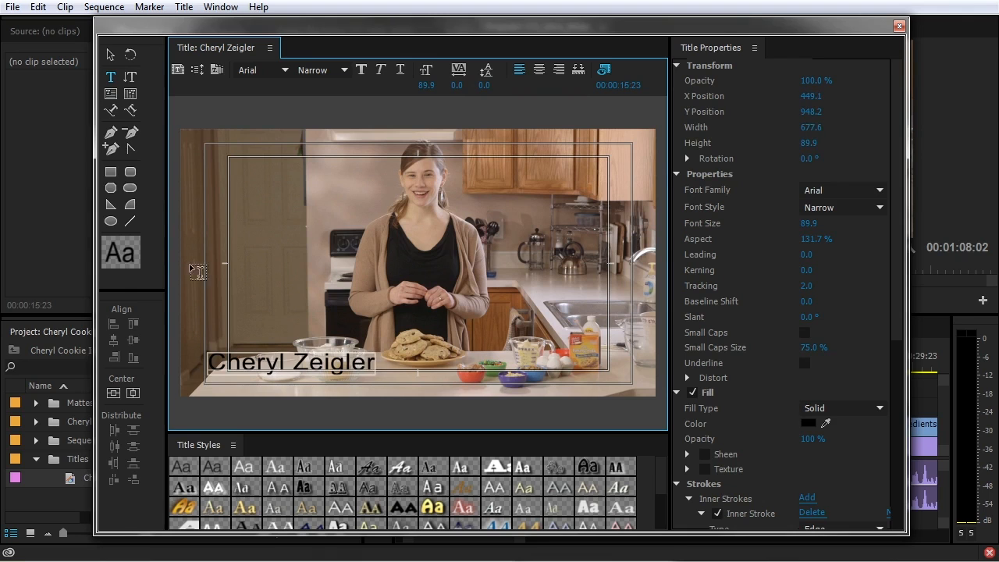
{"action": "left_click", "coordinate": [110, 55]}
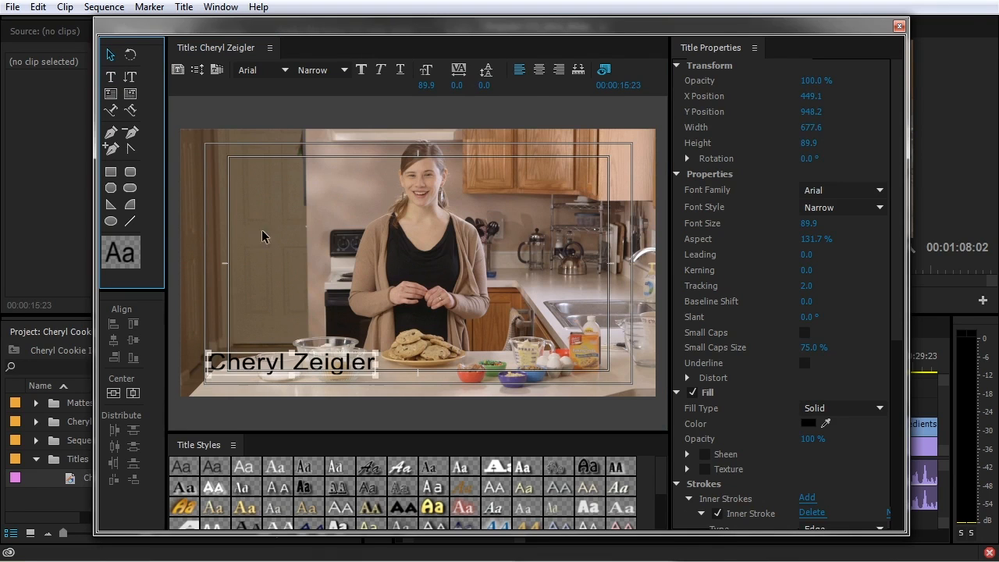
{"action": "left_click_drag", "start_coordinate": [327, 370], "coordinate": [328, 375]}
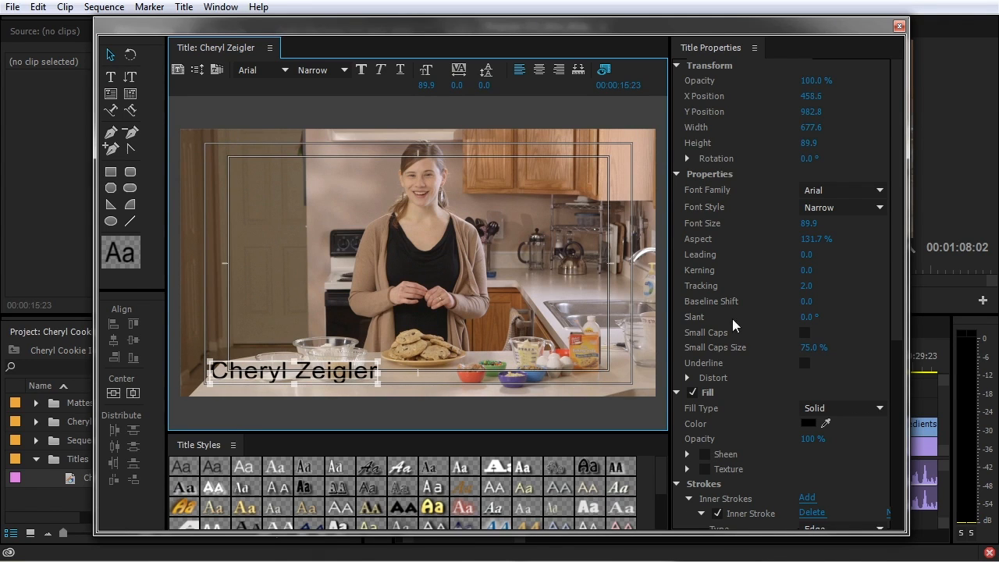
Fill the name text white, disable Inner Stroke, and collapse Strokes, Shadow and Background
{"action": "left_click", "coordinate": [809, 424]}
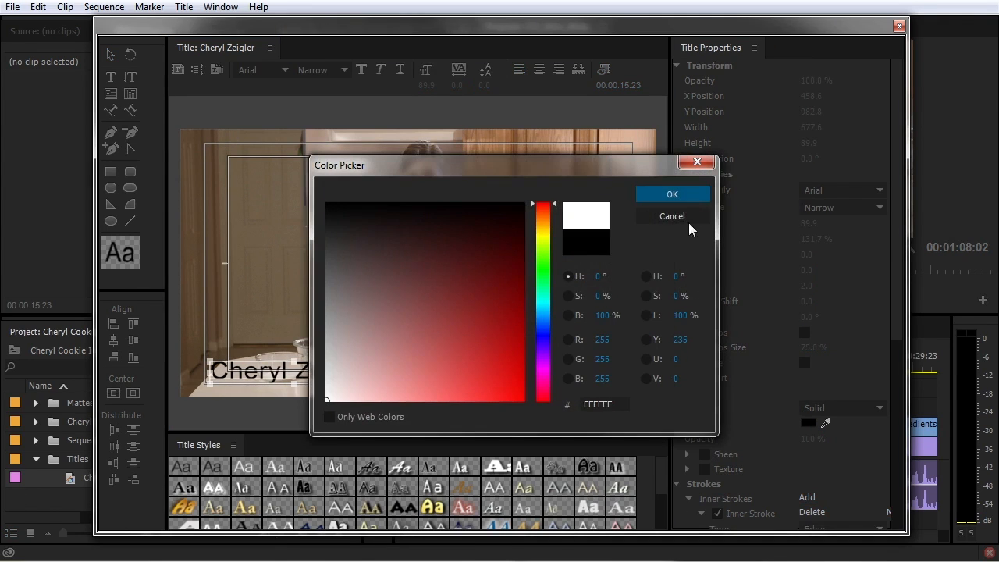
{"action": "left_click", "coordinate": [679, 199]}
{"action": "scroll", "coordinate": [757, 441], "scroll_direction": "down", "scroll_amount": 1}
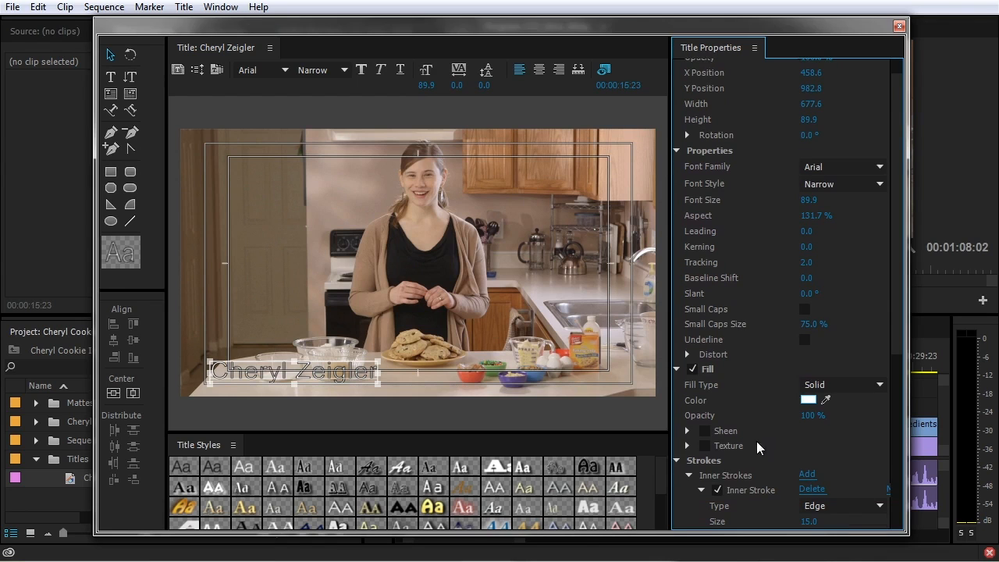
{"action": "scroll", "coordinate": [706, 488], "scroll_direction": "down", "scroll_amount": 4}
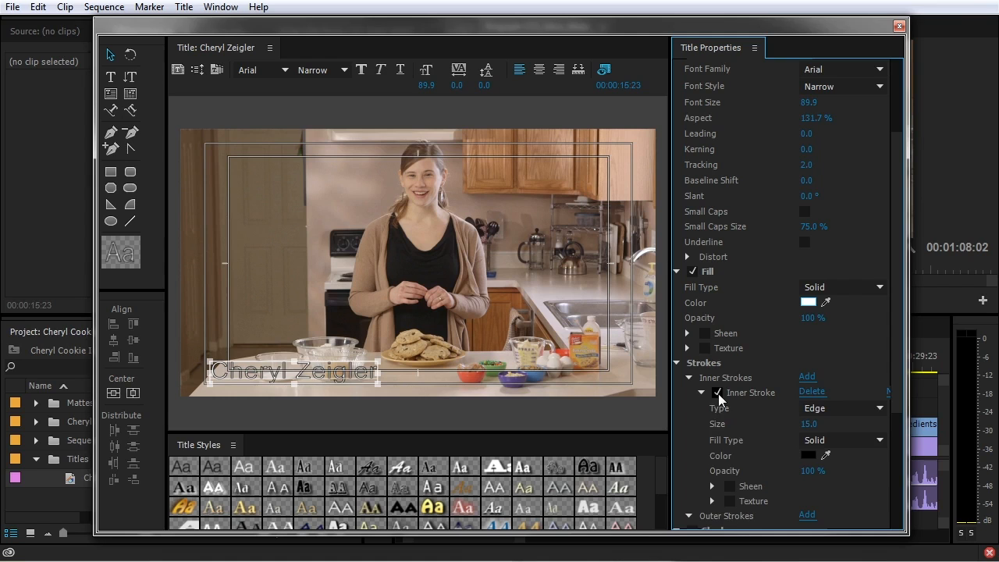
{"action": "left_click", "coordinate": [718, 393]}
{"action": "left_click", "coordinate": [700, 392]}
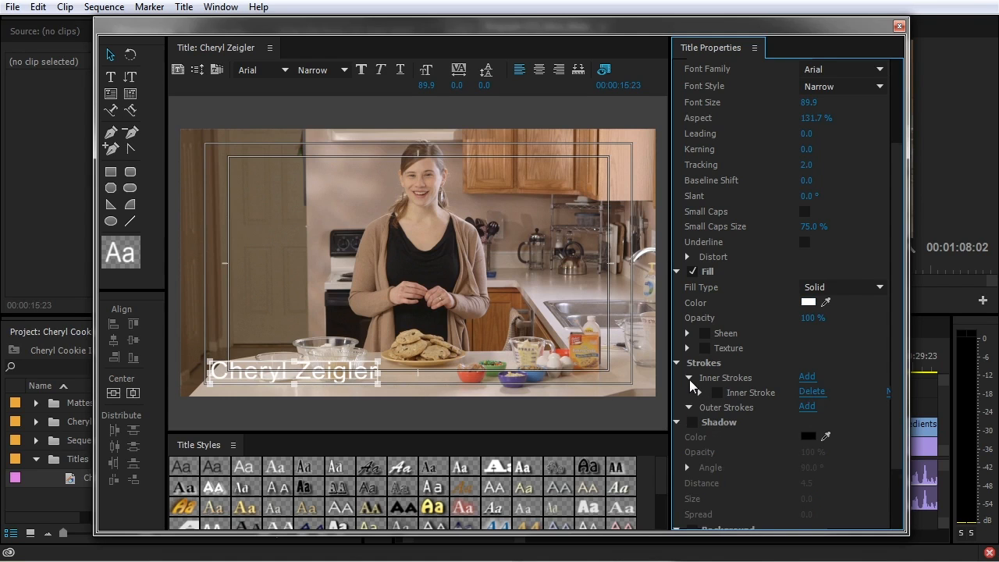
{"action": "left_click", "coordinate": [690, 379]}
{"action": "left_click", "coordinate": [677, 363]}
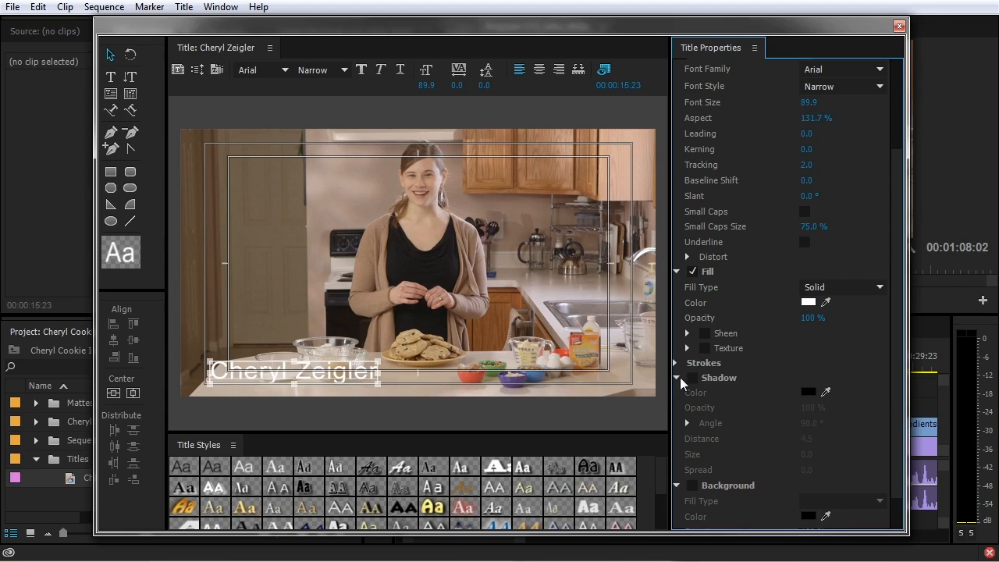
{"action": "left_click", "coordinate": [677, 378]}
{"action": "left_click", "coordinate": [678, 392]}
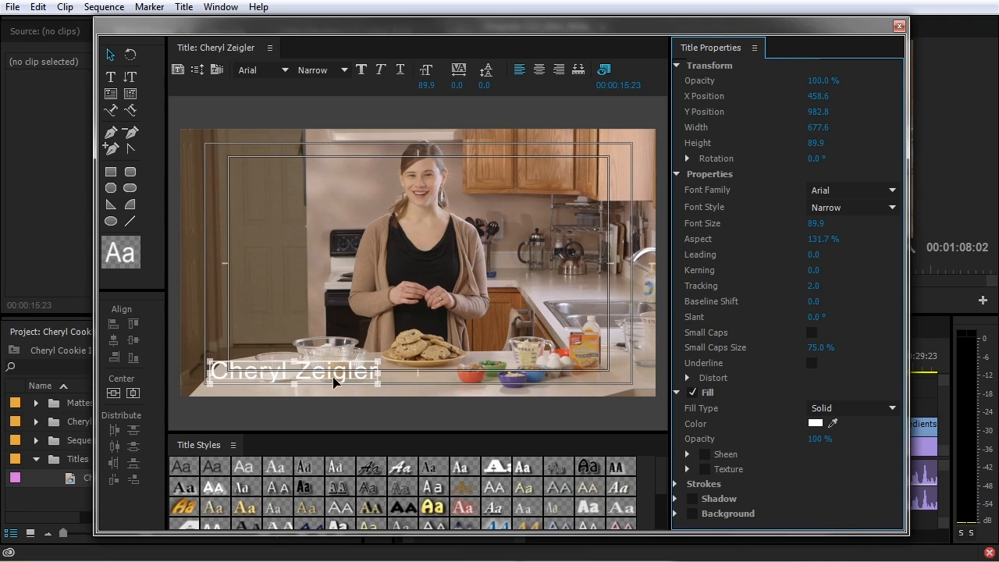
Draw a rectangle across the lower third and fill it black
{"action": "left_click", "coordinate": [110, 174]}
{"action": "left_click_drag", "start_coordinate": [172, 345], "coordinate": [665, 393]}
{"action": "left_click", "coordinate": [815, 251]}
{"action": "left_click_drag", "start_coordinate": [406, 250], "coordinate": [159, 154]}
{"action": "left_click", "coordinate": [660, 198]}
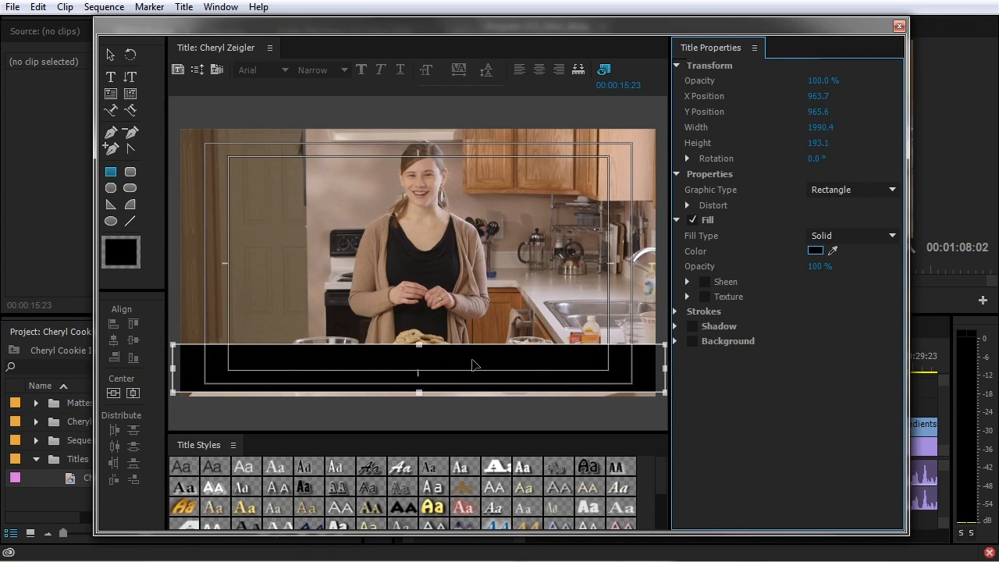
Send the black bar behind the name text and shorten it from the top edge
{"action": "right_click", "coordinate": [504, 358]}
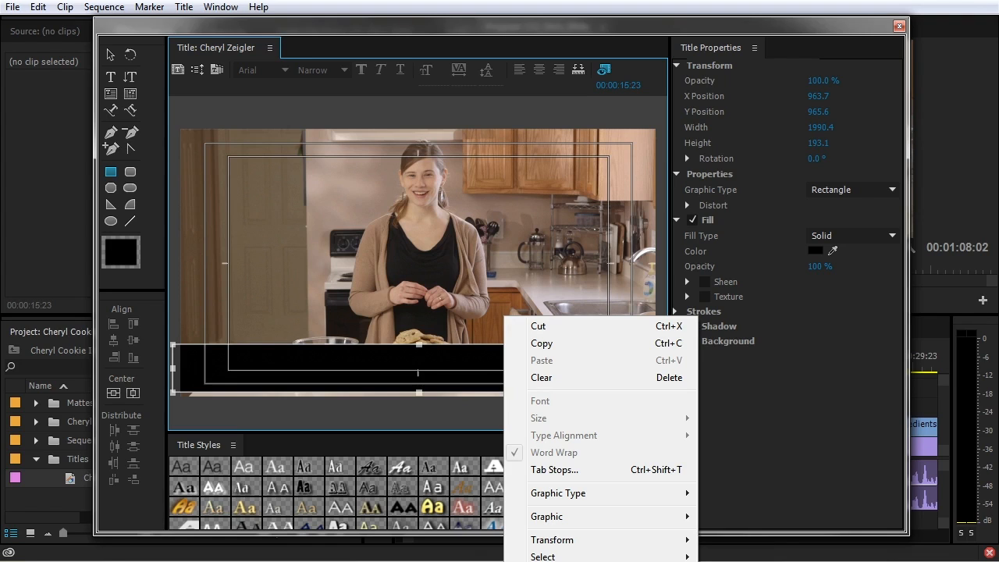
{"action": "left_click", "coordinate": [425, 286]}
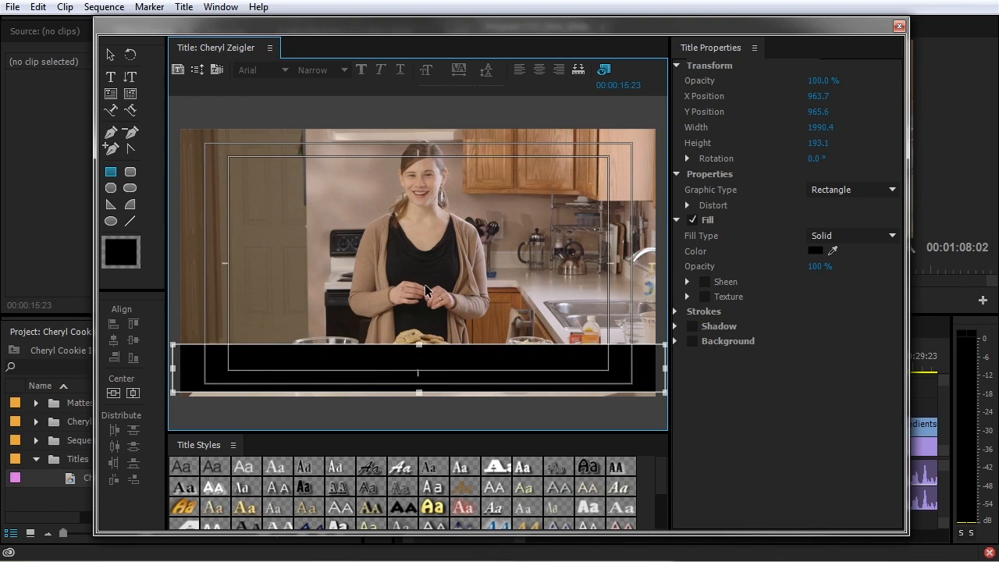
{"action": "key", "text": "ctrl+shift+bracketleft"}
{"action": "left_click", "coordinate": [484, 359]}
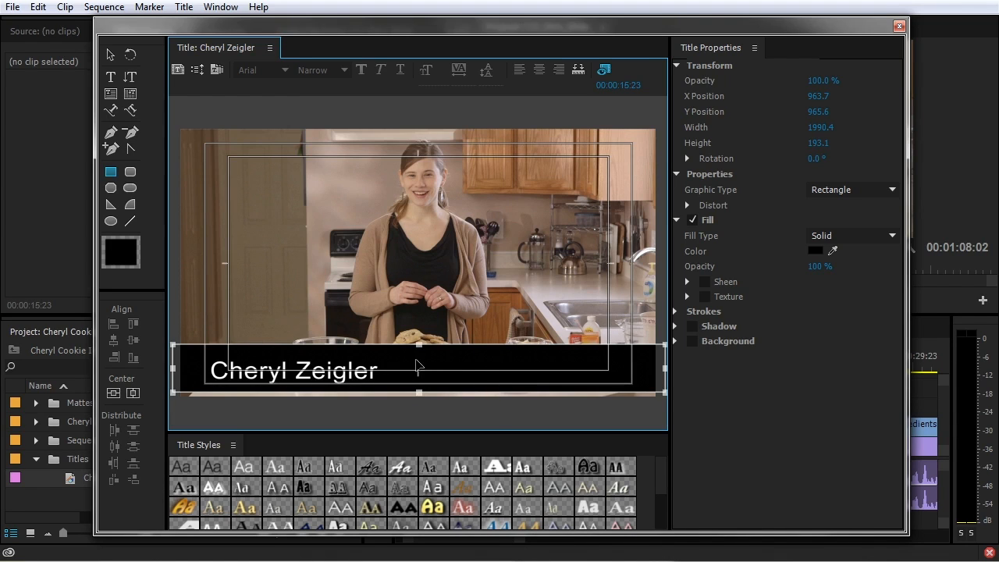
{"action": "left_click", "coordinate": [110, 54]}
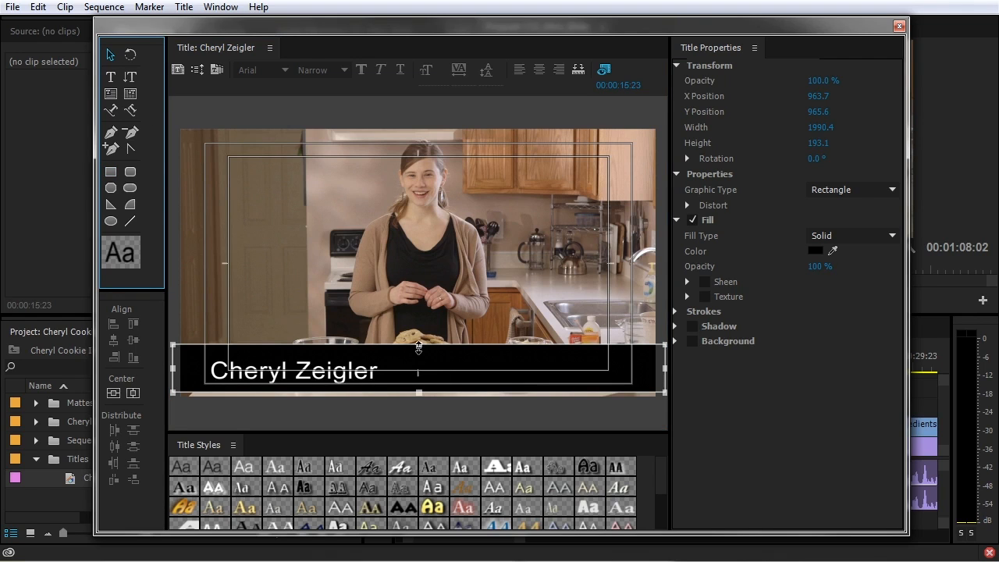
{"action": "left_click_drag", "start_coordinate": [418, 345], "coordinate": [418, 354]}
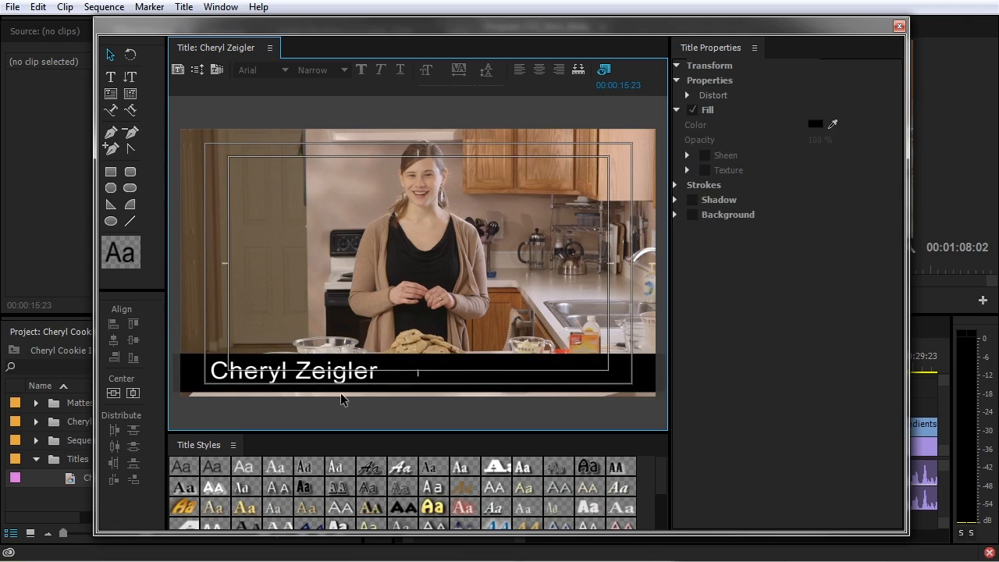
{"action": "left_click", "coordinate": [373, 378]}
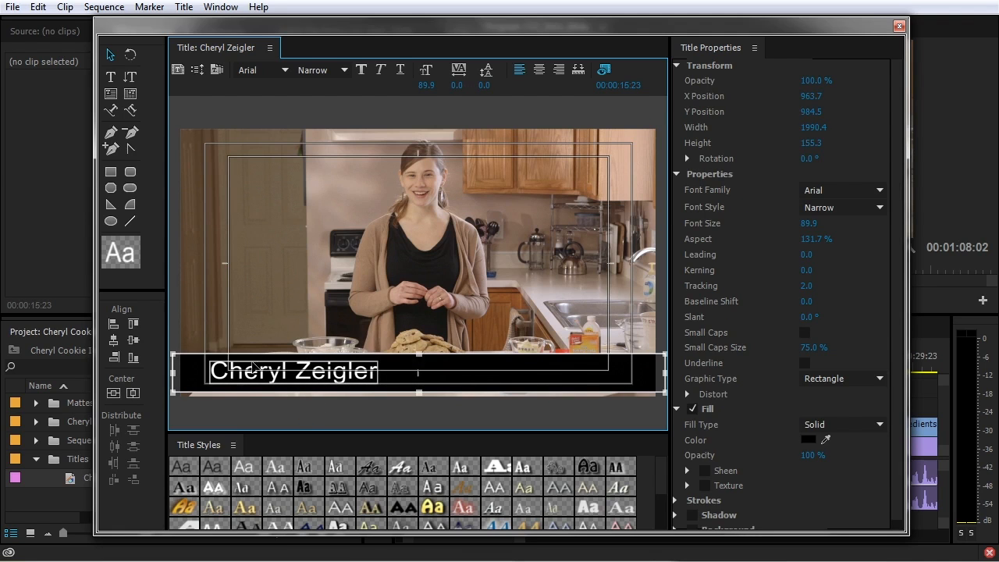
{"action": "left_click", "coordinate": [133, 346]}
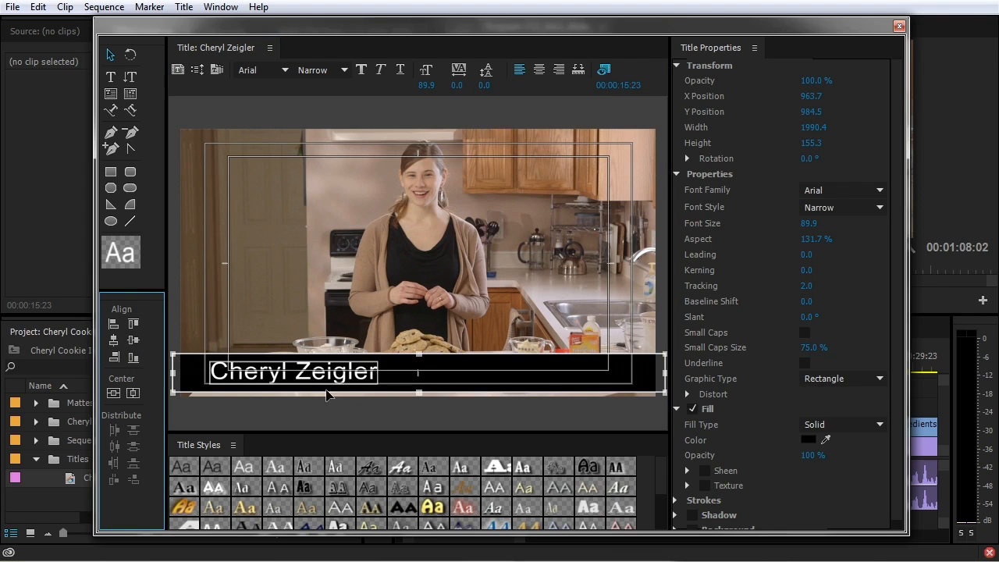
{"action": "left_click", "coordinate": [431, 371]}
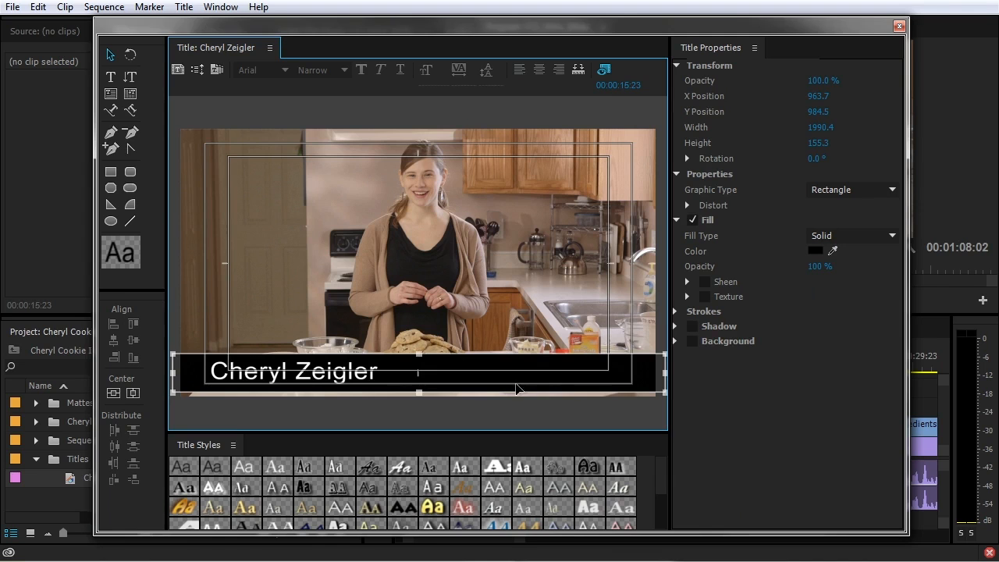
Set the bar to 85% opacity with a 4 Color Gradient fill
{"action": "left_click_drag", "start_coordinate": [820, 268], "coordinate": [808, 268]}
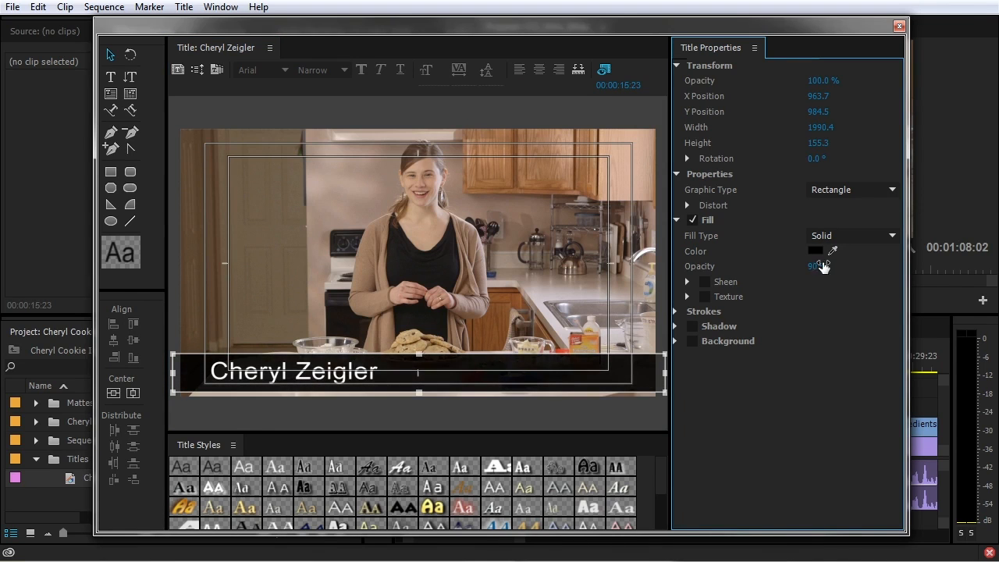
{"action": "left_click", "coordinate": [847, 237]}
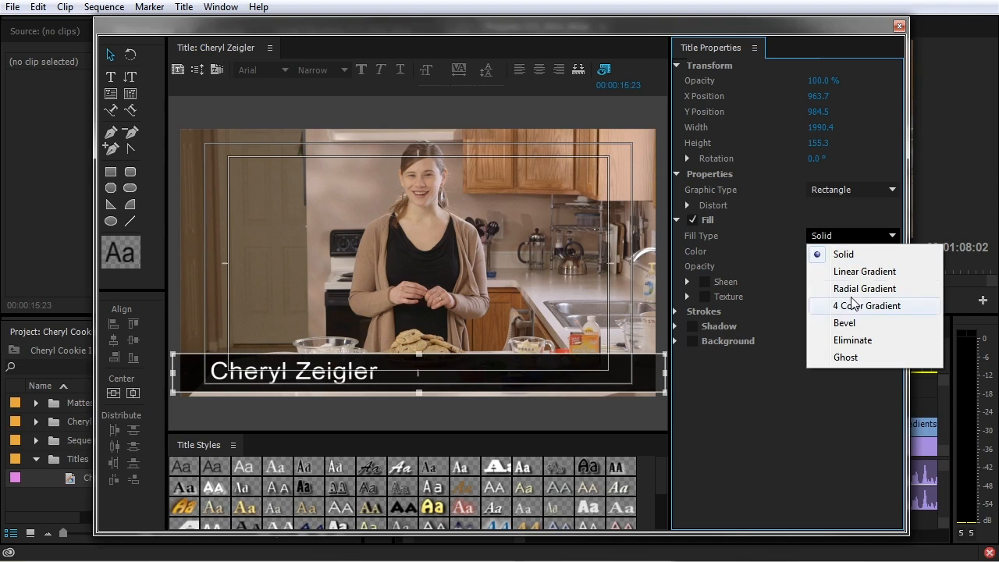
{"action": "left_click", "coordinate": [859, 271]}
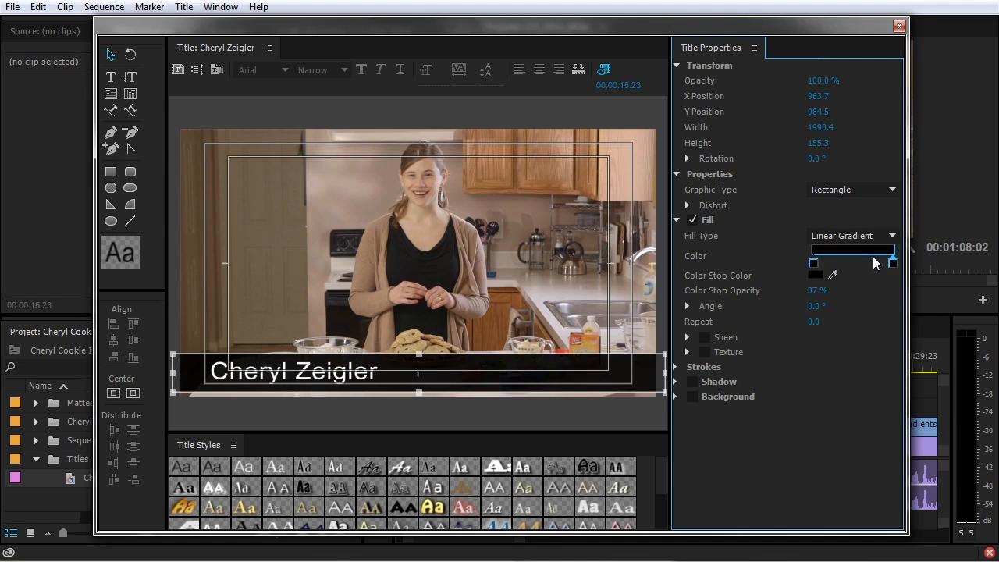
{"action": "left_click", "coordinate": [855, 235]}
{"action": "left_click", "coordinate": [859, 307]}
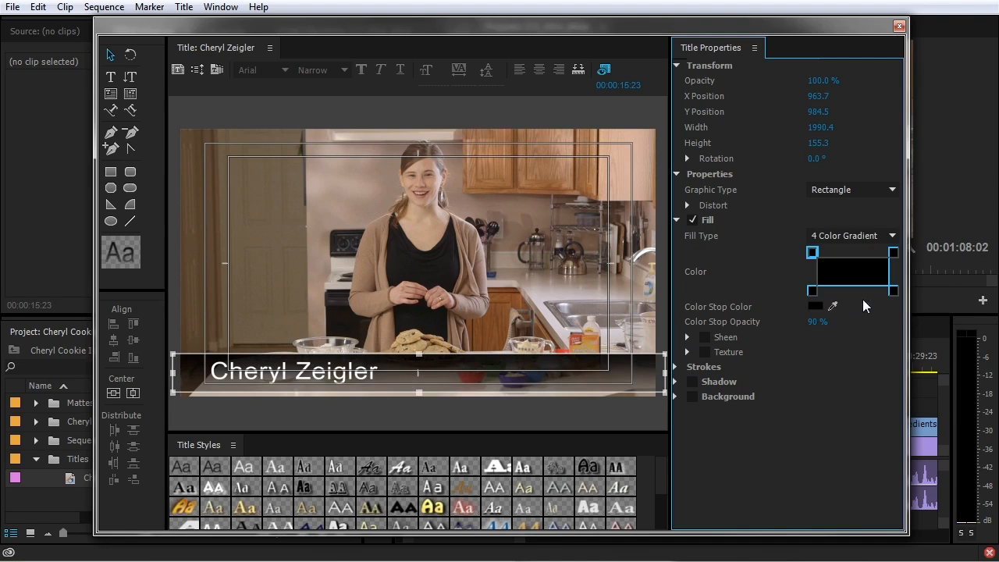
Set corner opacities to 100%, 90% and 80%, then place the title on track V3
{"action": "left_click", "coordinate": [894, 252]}
{"action": "left_click", "coordinate": [894, 292]}
{"action": "left_click_drag", "start_coordinate": [811, 323], "coordinate": [825, 320]}
{"action": "left_click", "coordinate": [811, 290]}
{"action": "left_click", "coordinate": [828, 322]}
{"action": "type", "text": "90"}
{"action": "left_click", "coordinate": [817, 251]}
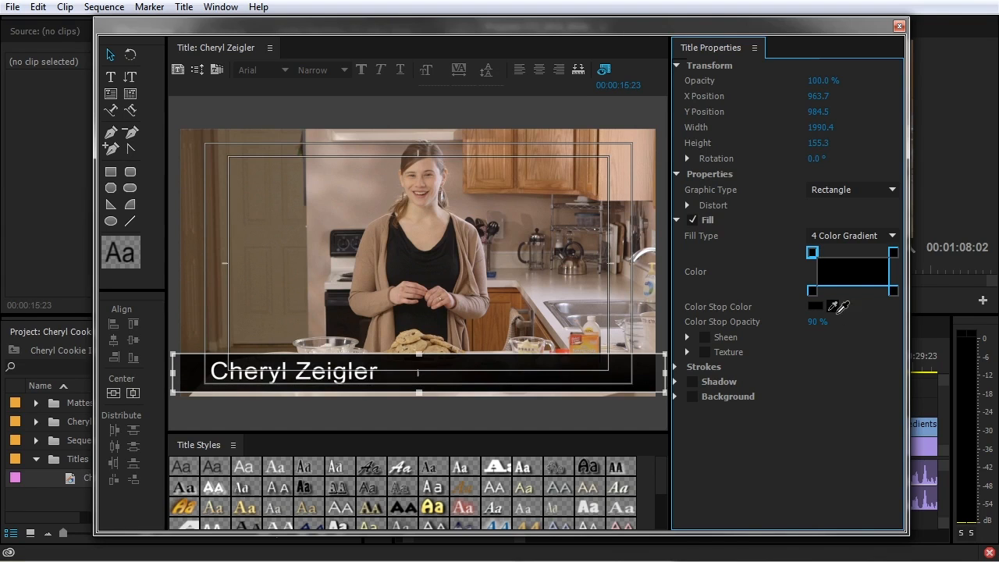
{"action": "left_click", "coordinate": [893, 293]}
{"action": "left_click_drag", "start_coordinate": [818, 323], "coordinate": [785, 323]}
{"action": "left_click", "coordinate": [893, 252]}
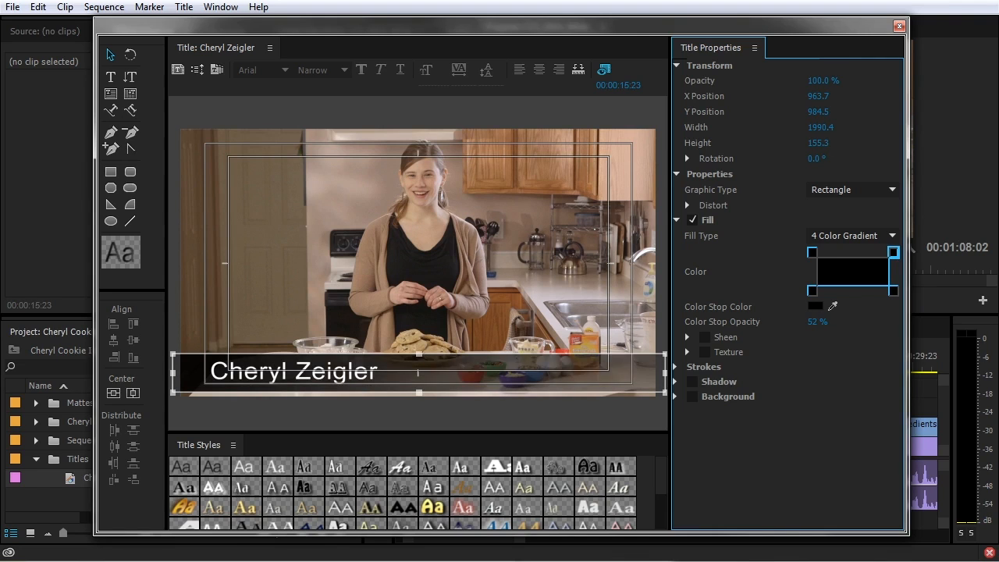
{"action": "left_click", "coordinate": [899, 26]}
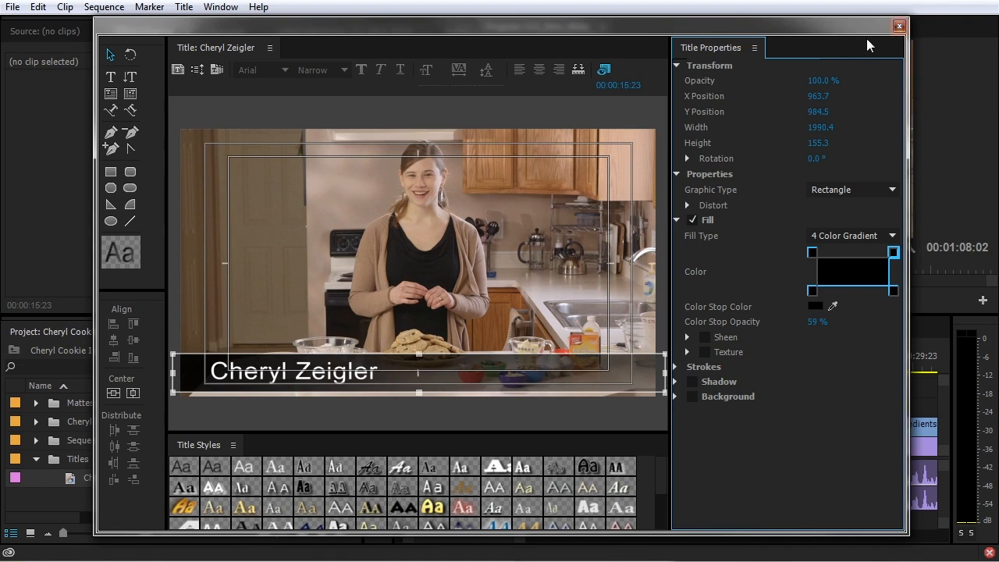
{"action": "left_click_drag", "start_coordinate": [72, 483], "coordinate": [605, 406]}
Drop the title clip on V3 and play the sequence briefly to preview it
{"action": "left_click", "coordinate": [601, 366]}
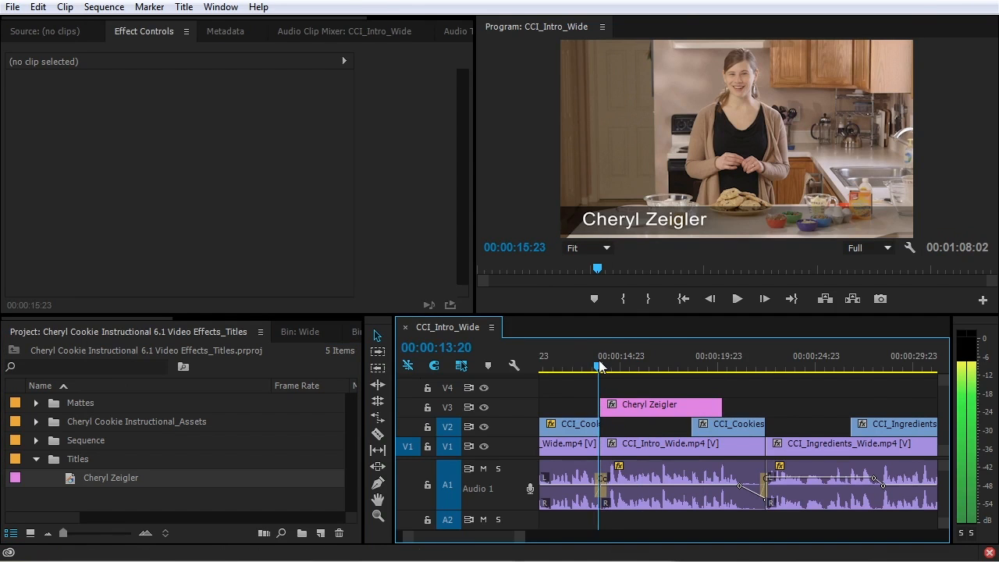
{"action": "key", "text": "space"}
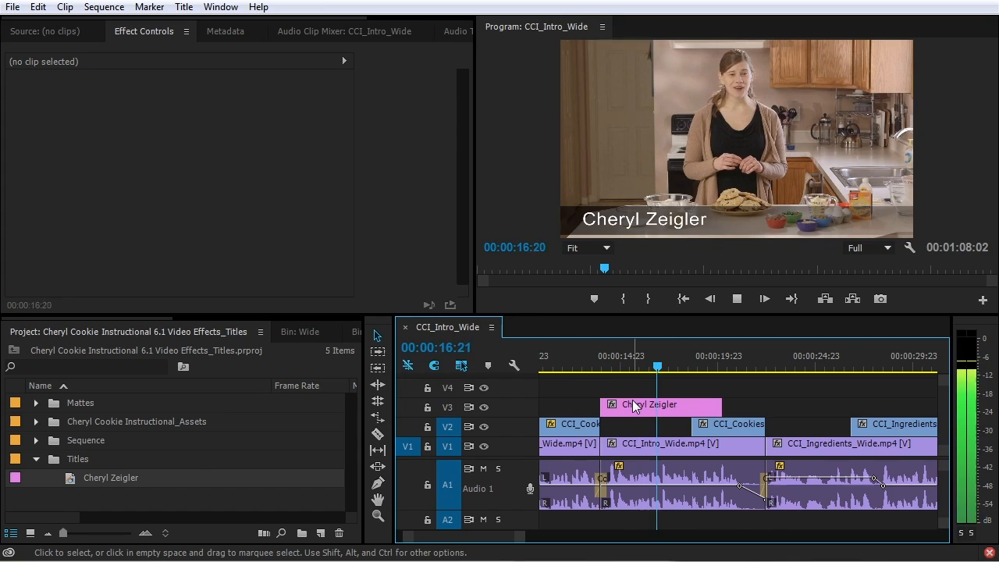
{"action": "key", "text": "space"}
Remove the DeNoiser effect from Audio 1 in the Audio Track Mixer
{"action": "scroll", "coordinate": [147, 35], "scroll_direction": "down", "scroll_amount": 2}
{"action": "left_click", "coordinate": [391, 26]}
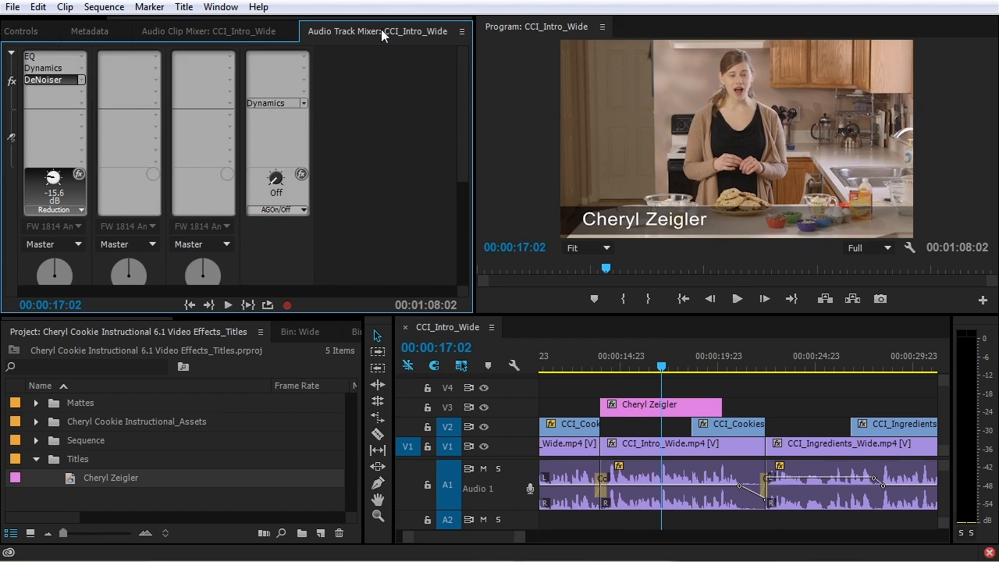
{"action": "left_click", "coordinate": [78, 81]}
{"action": "left_click", "coordinate": [77, 101]}
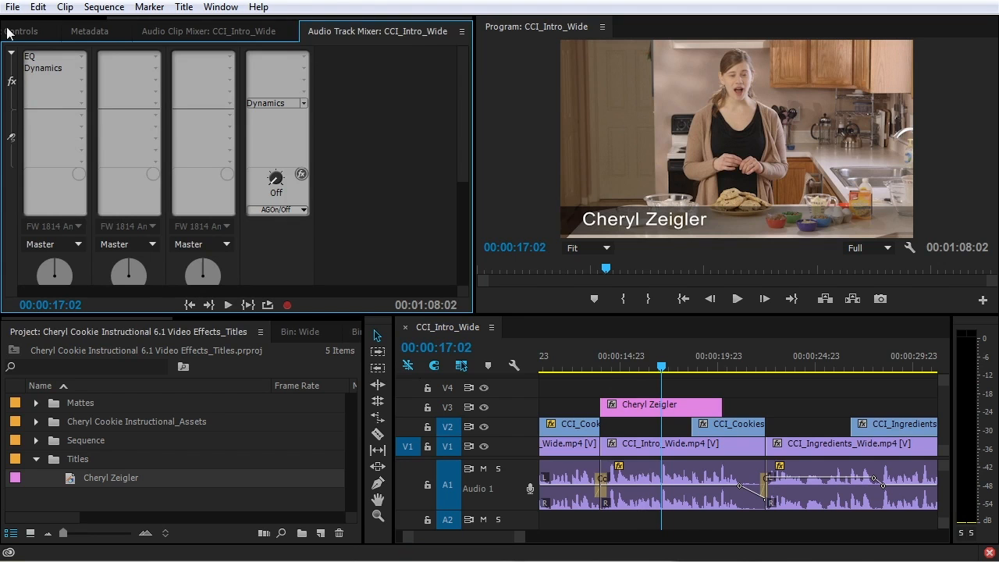
Play the sequence from about 13:19, just before the name title appears
{"action": "scroll", "coordinate": [51, 26], "scroll_direction": "up", "scroll_amount": 2}
{"action": "left_click", "coordinate": [133, 31]}
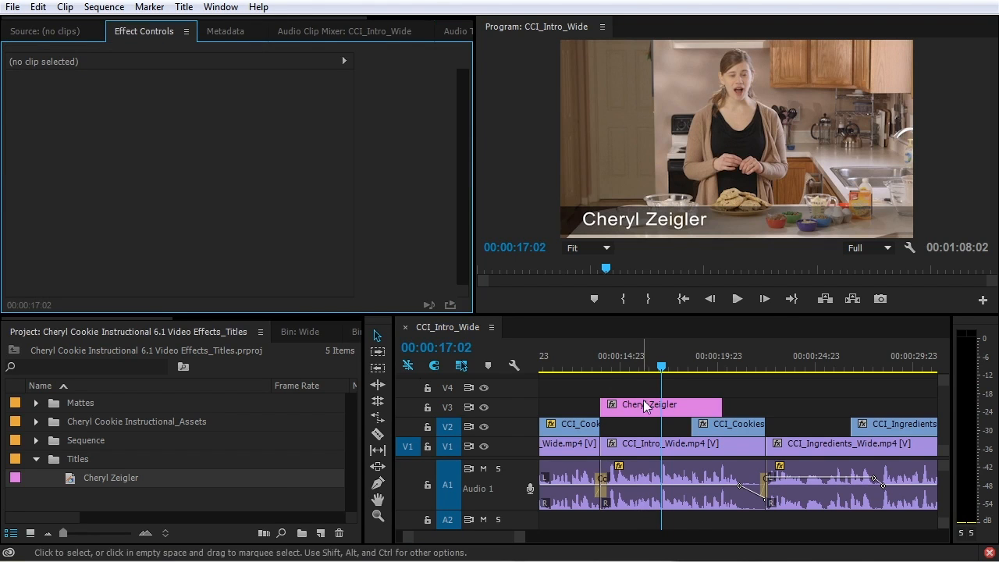
{"action": "left_click", "coordinate": [598, 361]}
{"action": "key", "text": "space"}
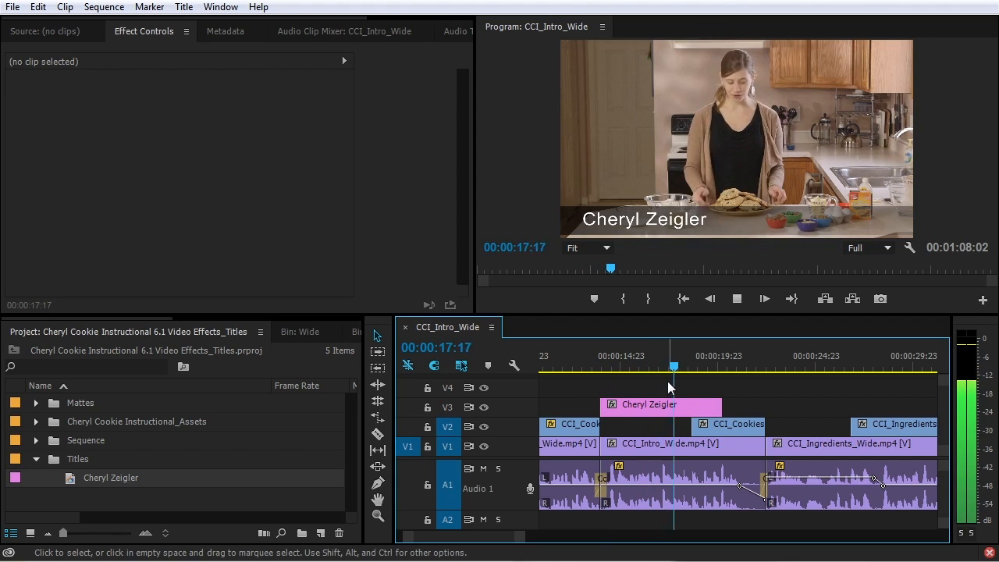
Add cross dissolves to both ends of the V3 name title and play back to review them
{"action": "key", "text": "space"}
{"action": "left_click", "coordinate": [663, 407]}
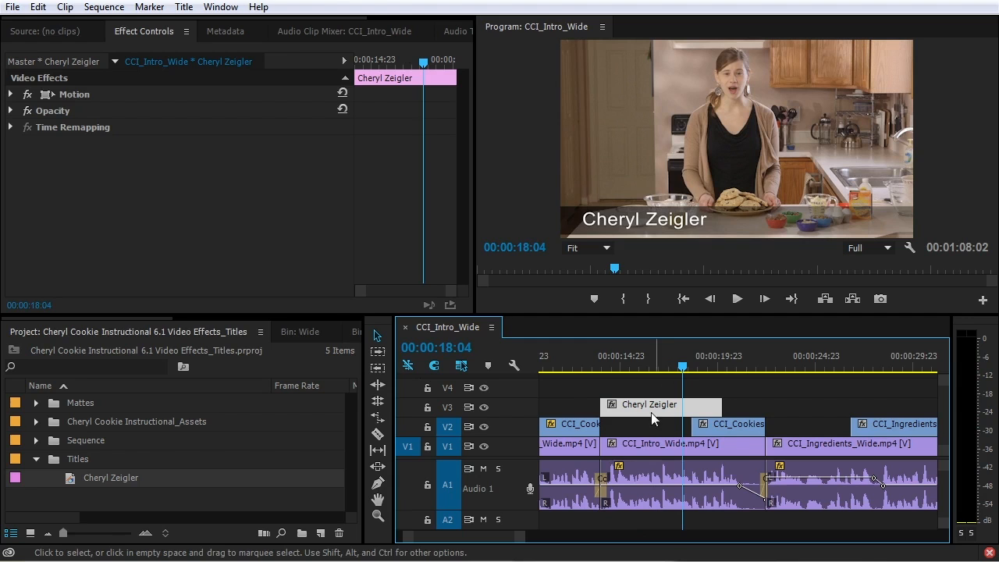
{"action": "key", "text": "shift+d"}
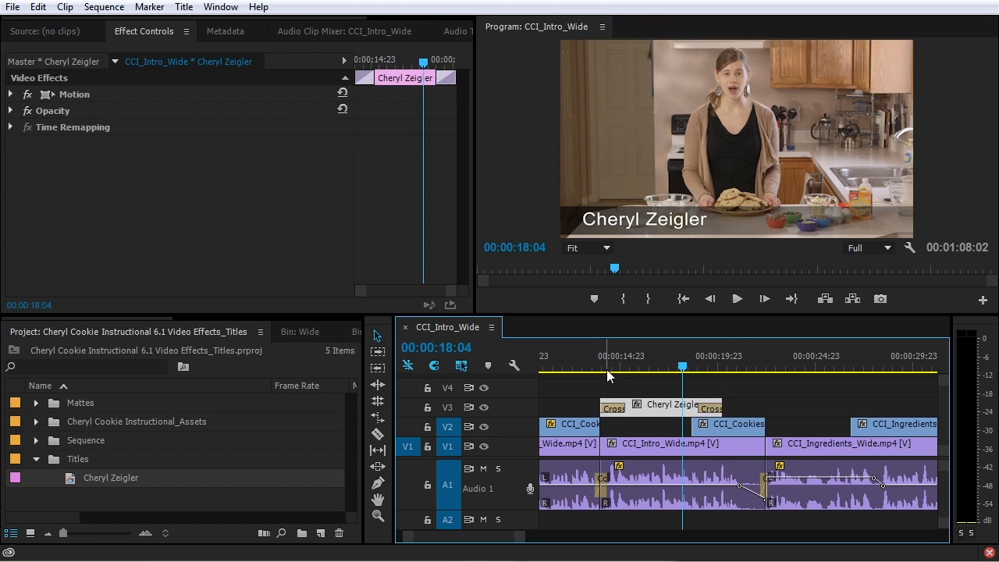
{"action": "left_click_drag", "start_coordinate": [603, 362], "coordinate": [601, 363]}
{"action": "key", "text": "space"}
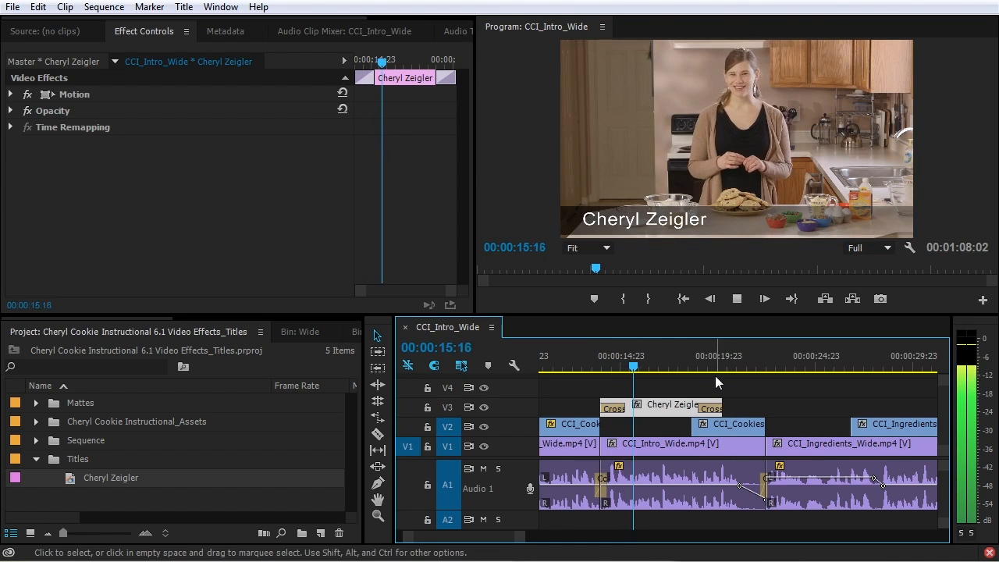
{"action": "key", "text": "space"}
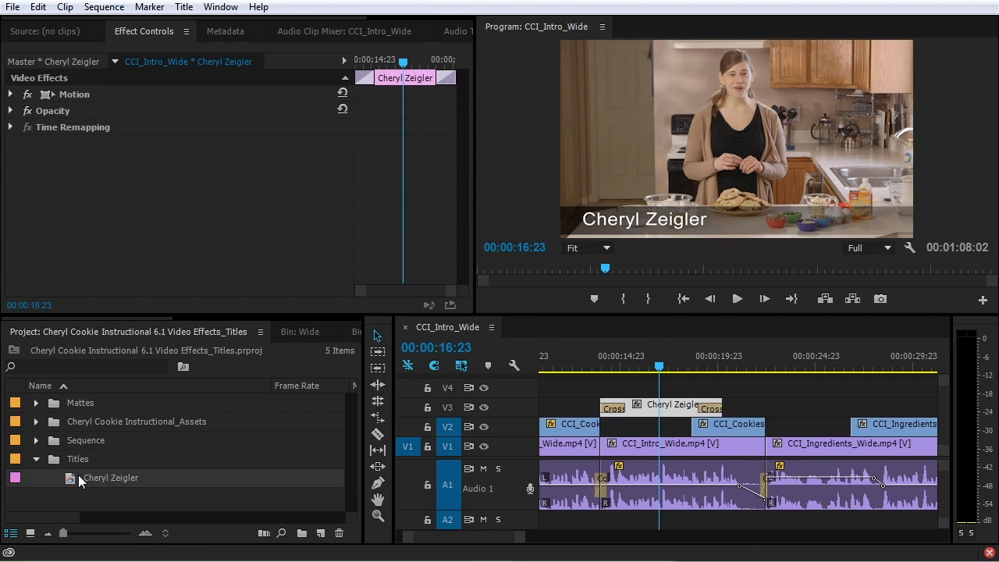
Open the name title in the Titler and toggle the background kitchen video off and on
{"action": "double_click", "coordinate": [654, 406]}
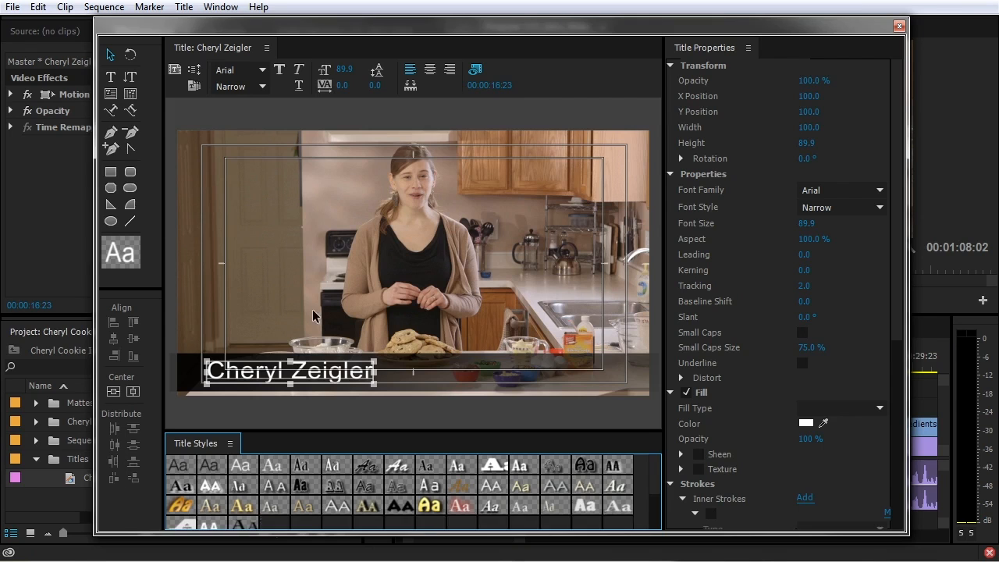
{"action": "left_click_drag", "start_coordinate": [906, 276], "coordinate": [972, 276]}
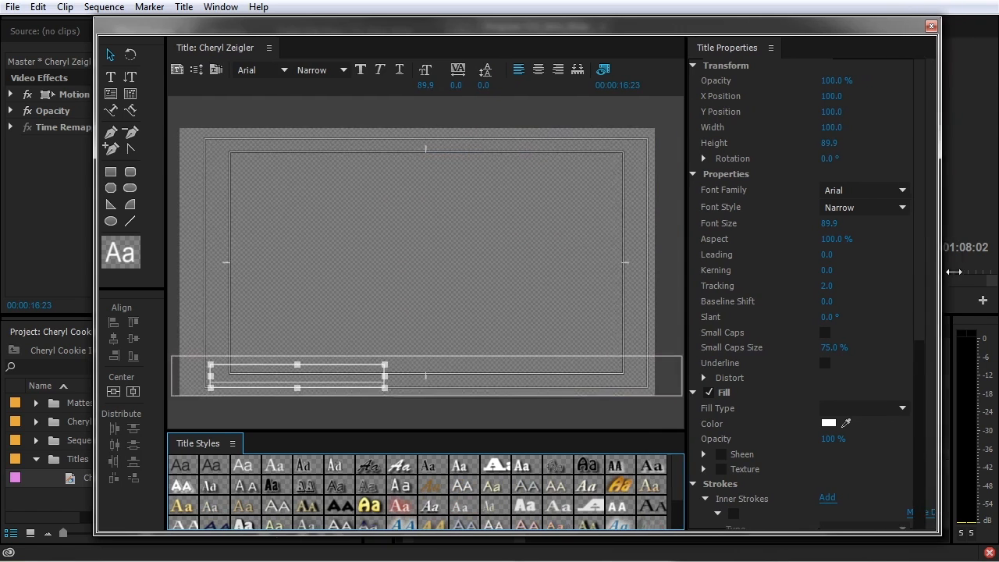
{"action": "left_click", "coordinate": [605, 70]}
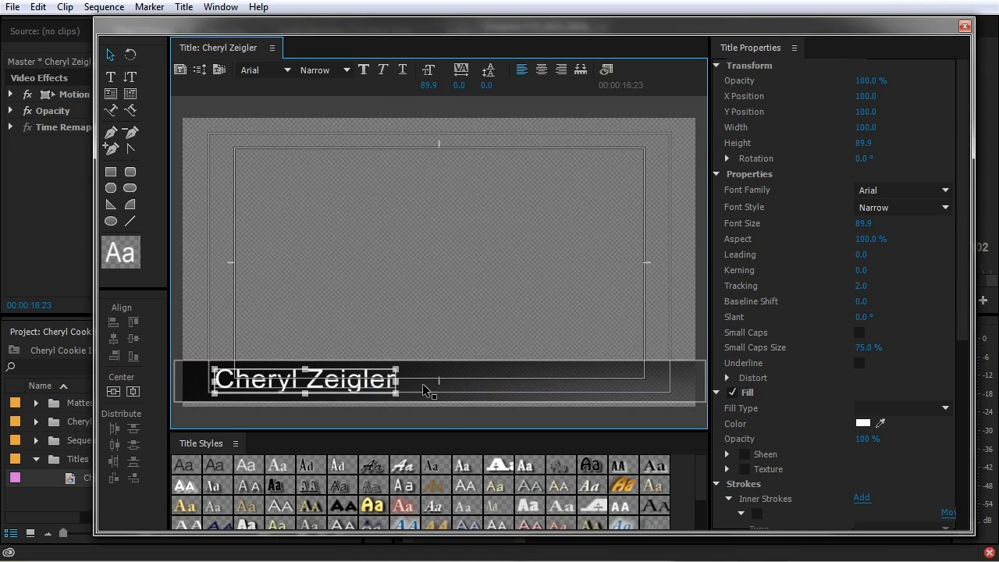
{"action": "left_click", "coordinate": [608, 69]}
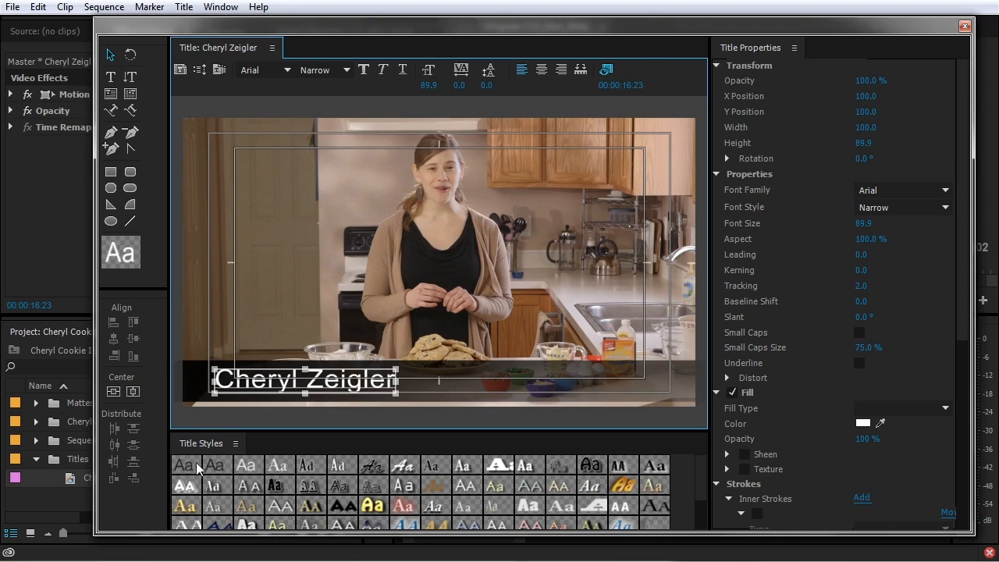
{"action": "left_click_drag", "start_coordinate": [634, 536], "coordinate": [643, 551]}
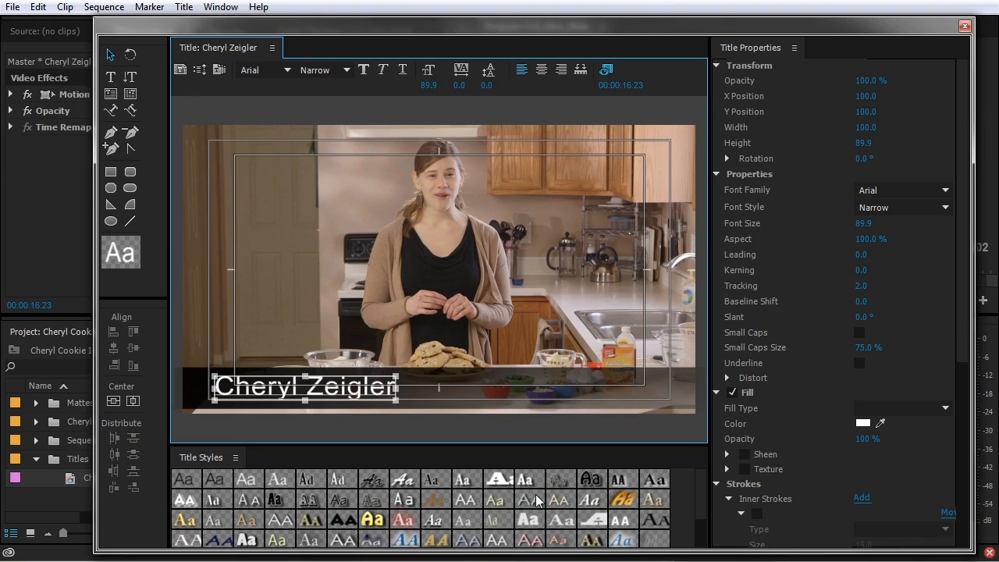
Try the Rosewood Std, gold Hobo Std and white Poplar Std styles, then undo back to gold Hobo Std
{"action": "left_click", "coordinate": [315, 497]}
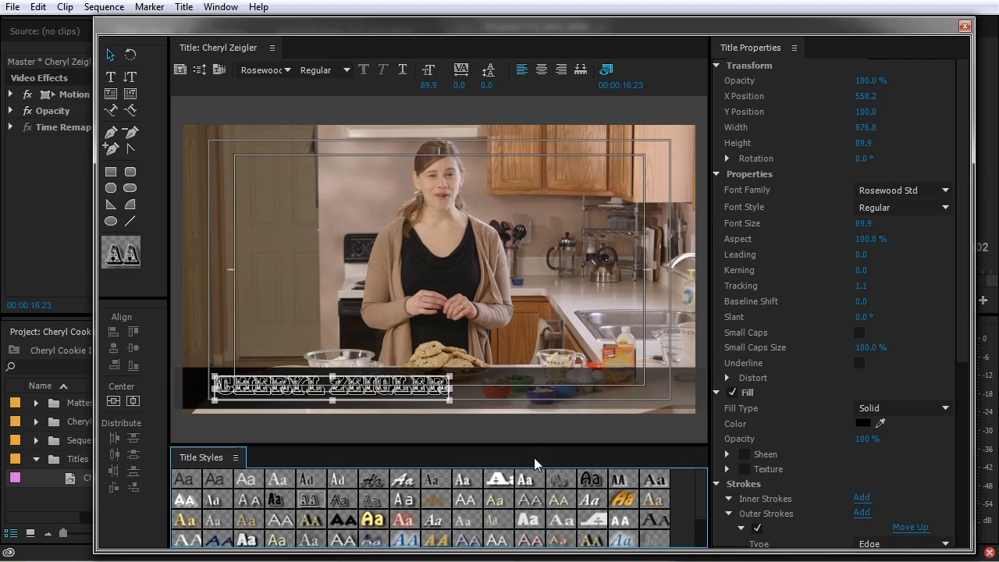
{"action": "left_click", "coordinate": [624, 501]}
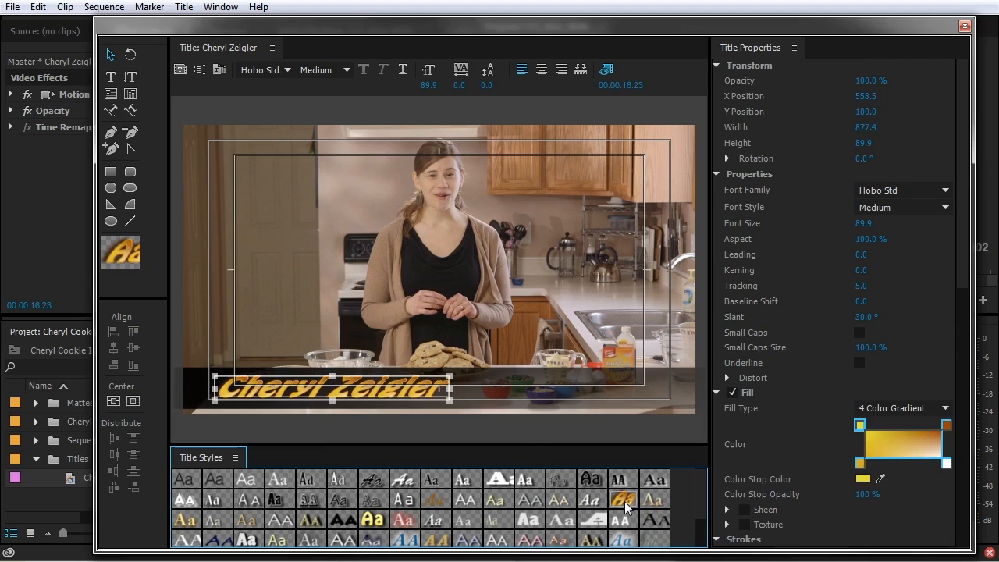
{"action": "left_click", "coordinate": [247, 538]}
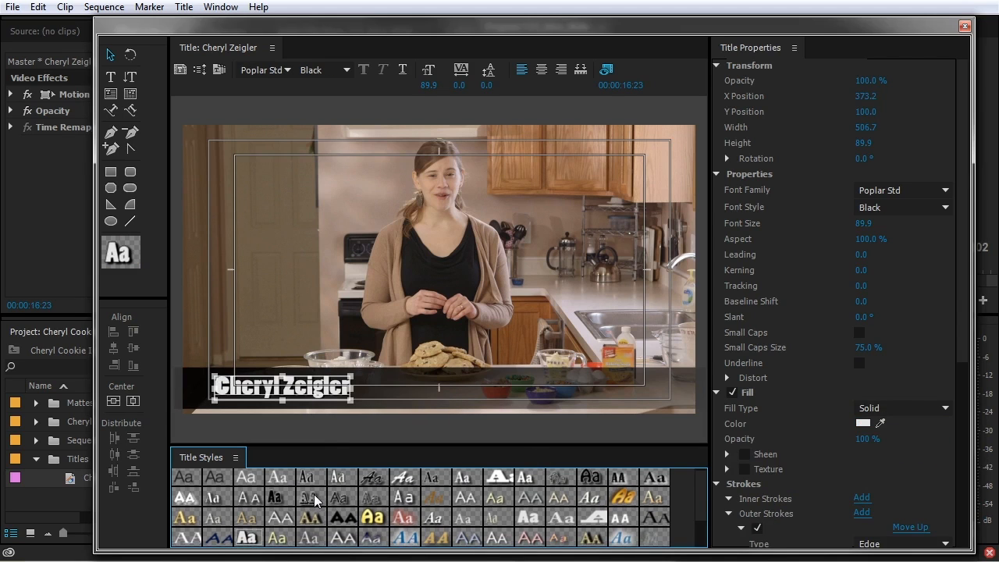
{"action": "key", "text": "ctrl+z"}
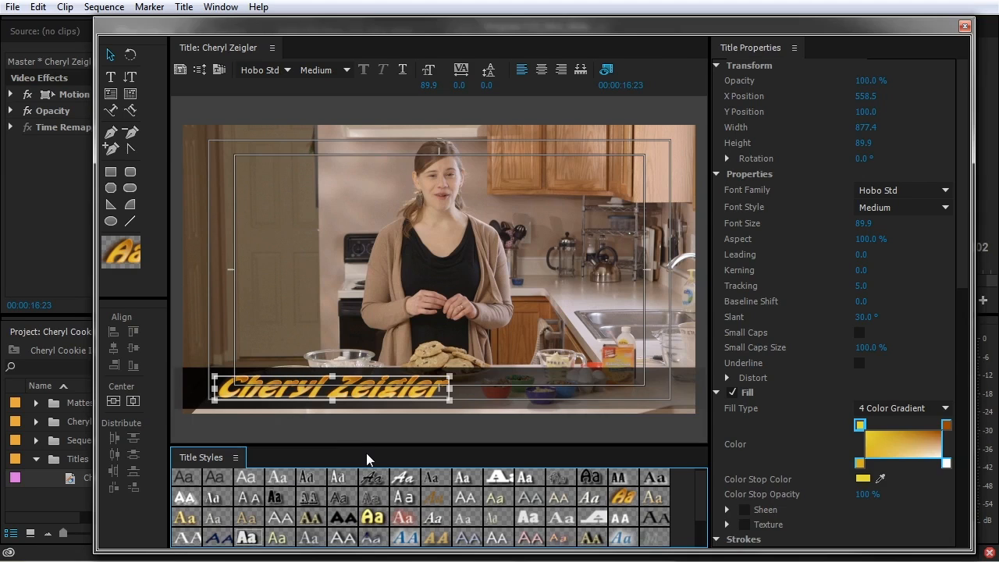
Turn on the rectangle's fill texture using Brown Cardboard Paper_01.jpg from the PICS TEXTURES folder
{"action": "key", "text": "ctrl+shift+z"}
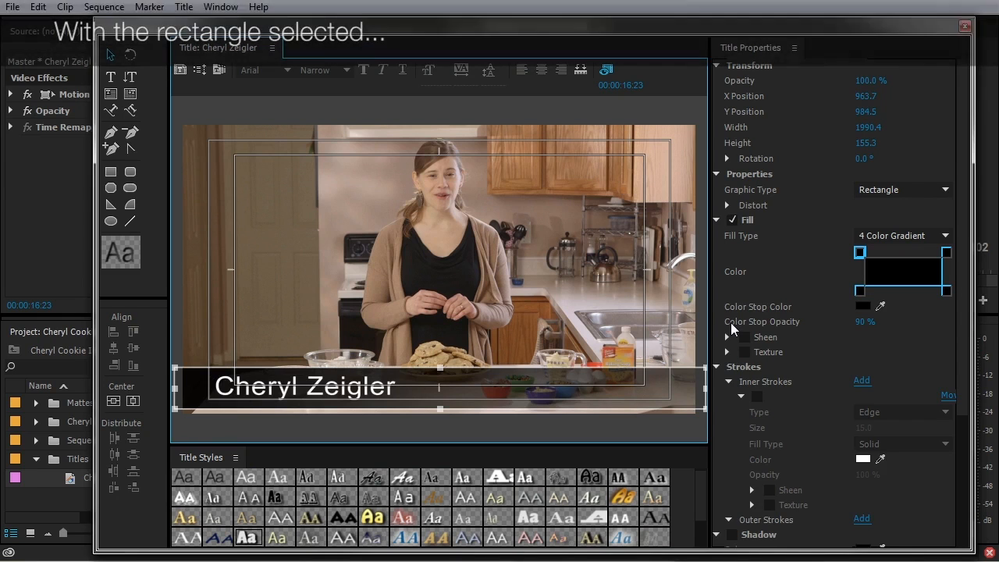
{"action": "left_click", "coordinate": [746, 352]}
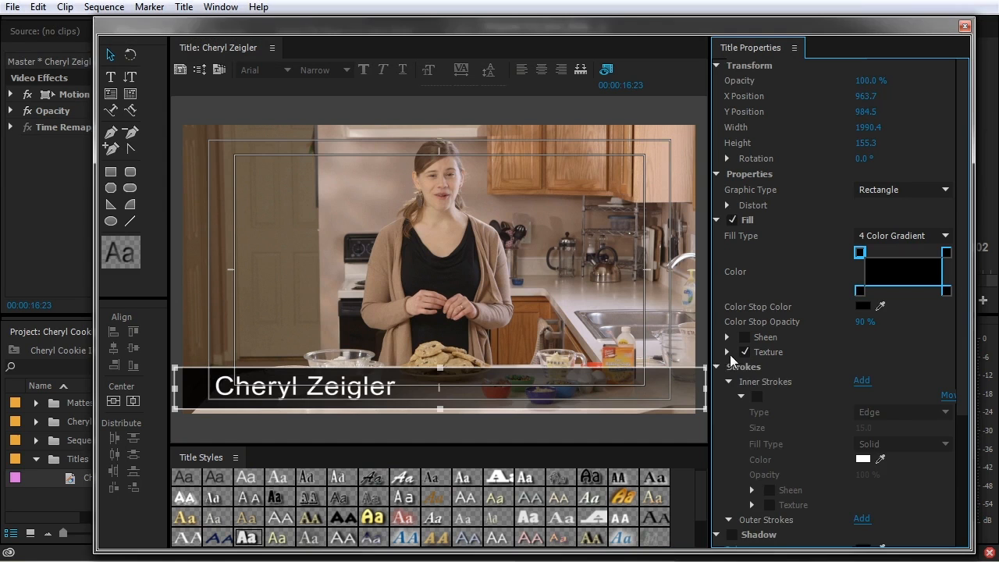
{"action": "left_click", "coordinate": [726, 352]}
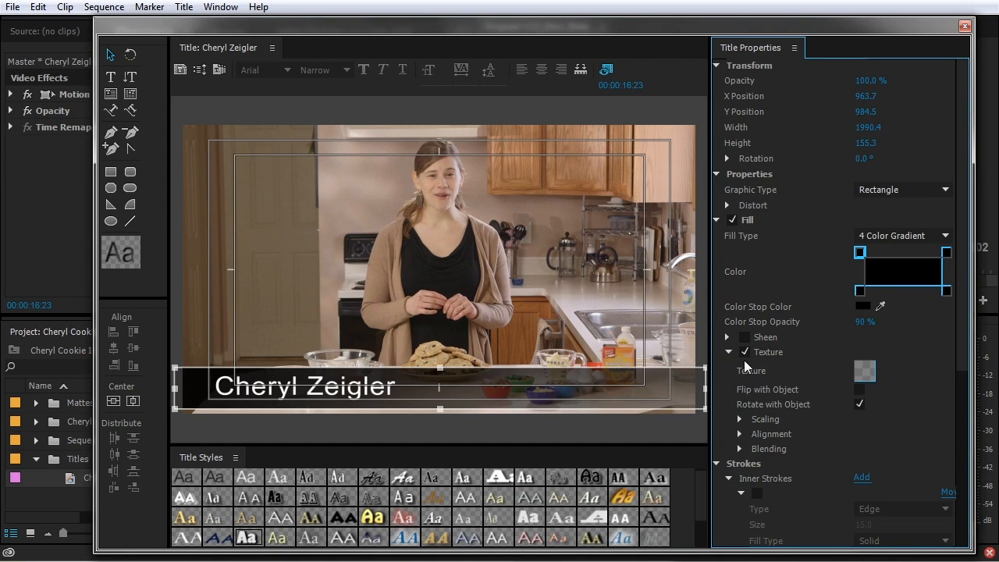
{"action": "left_click", "coordinate": [867, 372]}
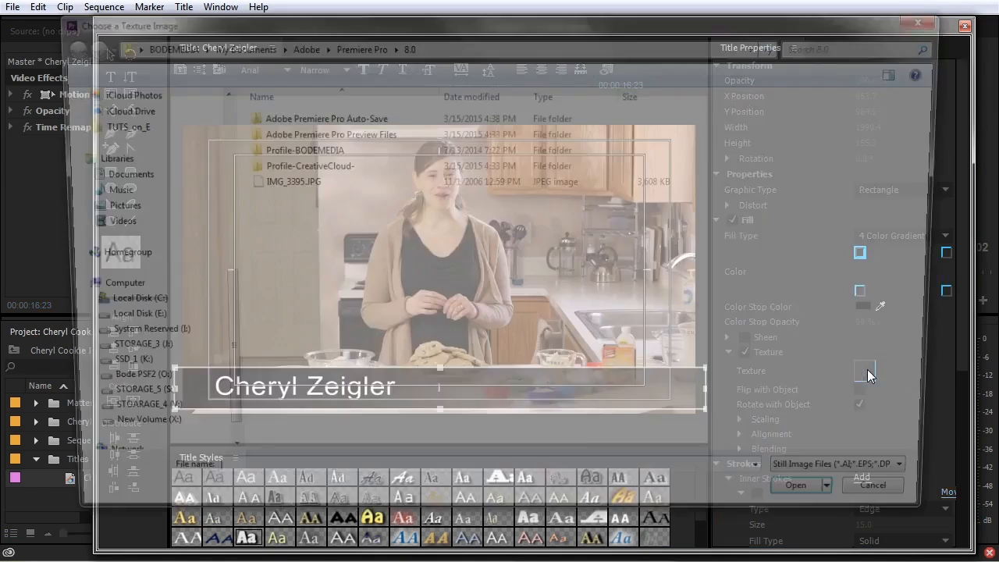
{"action": "left_click", "coordinate": [101, 131]}
{"action": "left_click", "coordinate": [461, 375]}
{"action": "key", "text": "t"}
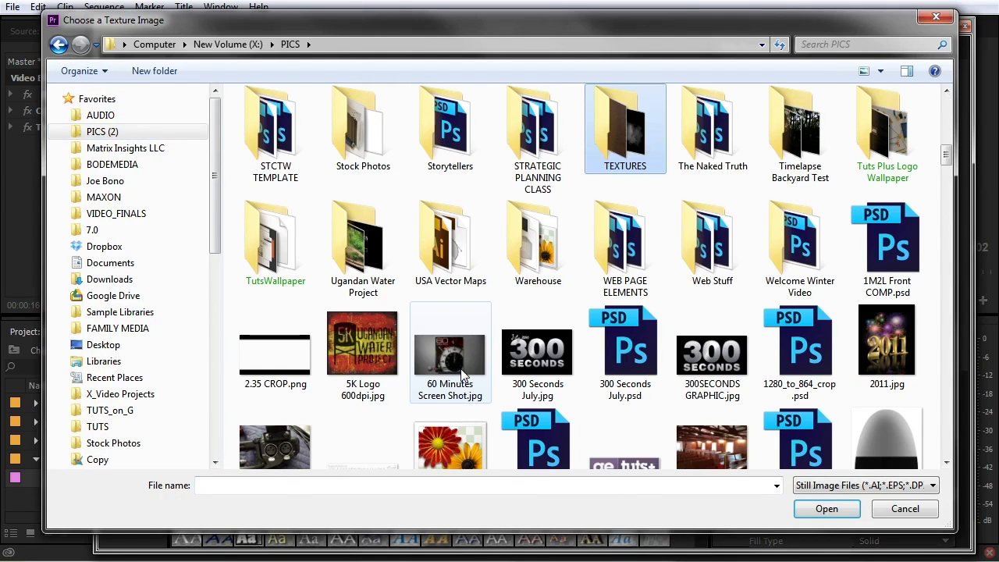
{"action": "double_click", "coordinate": [620, 141]}
{"action": "double_click", "coordinate": [270, 124]}
{"action": "left_click", "coordinate": [453, 139]}
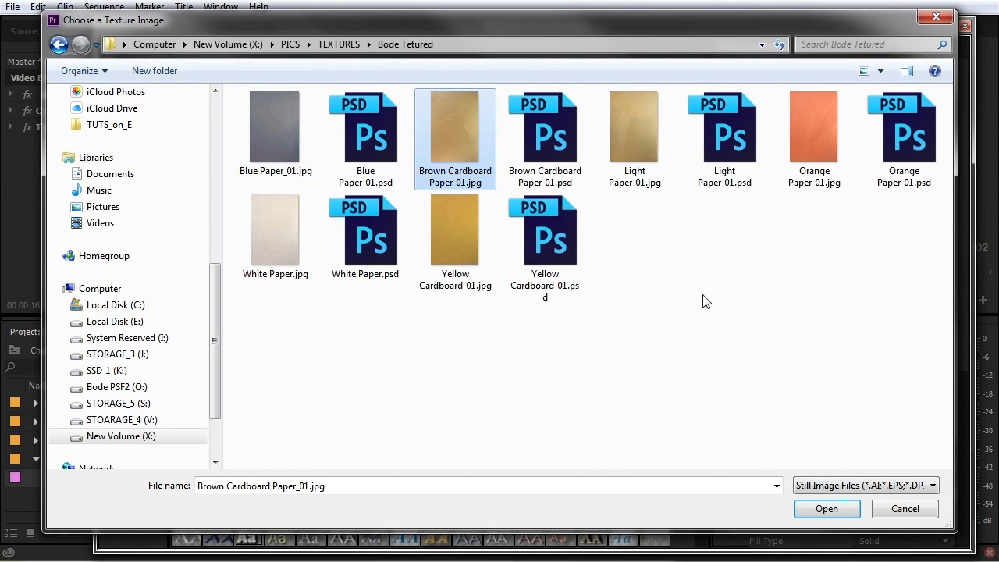
{"action": "left_click", "coordinate": [829, 509]}
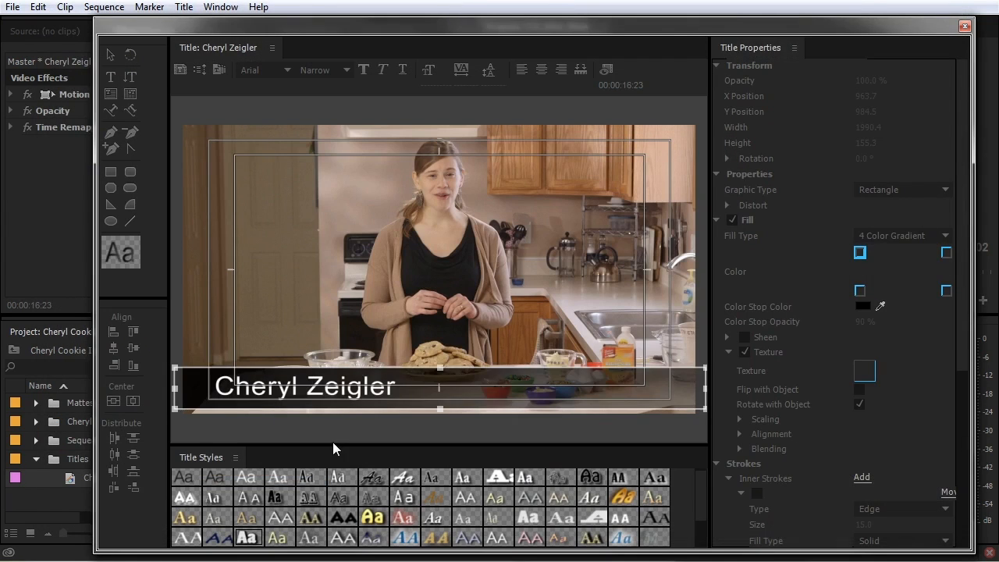
Resize the rectangle to cover the lower half of the frame and scale the texture by its own size
{"action": "left_click_drag", "start_coordinate": [440, 364], "coordinate": [440, 144]}
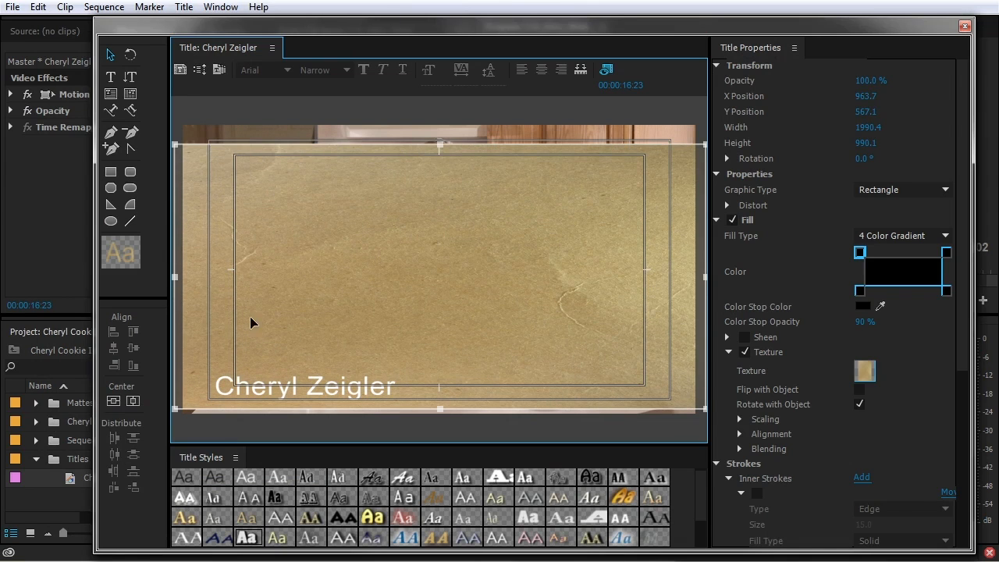
{"action": "left_click_drag", "start_coordinate": [440, 145], "coordinate": [440, 256]}
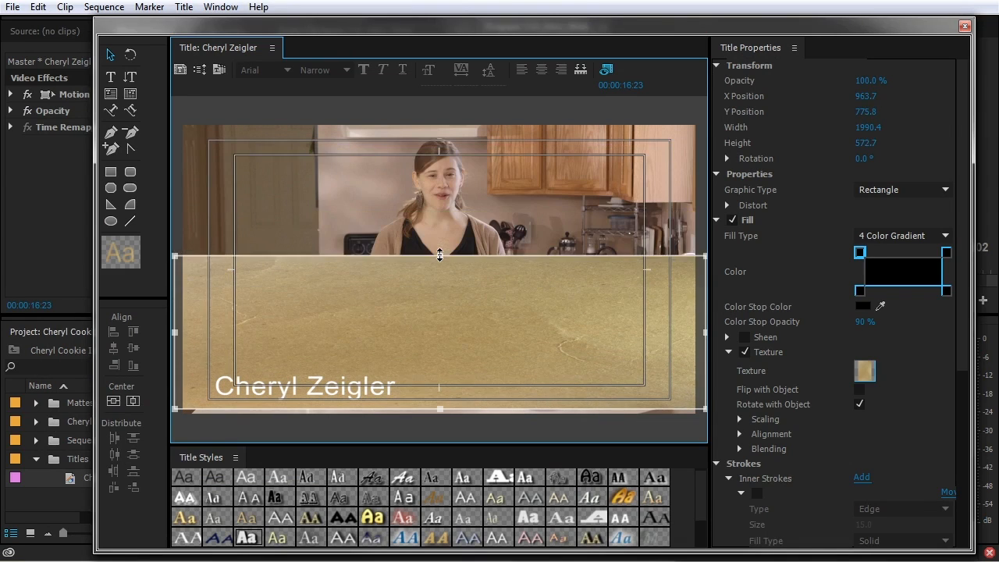
{"action": "left_click_drag", "start_coordinate": [441, 133], "coordinate": [441, 247]}
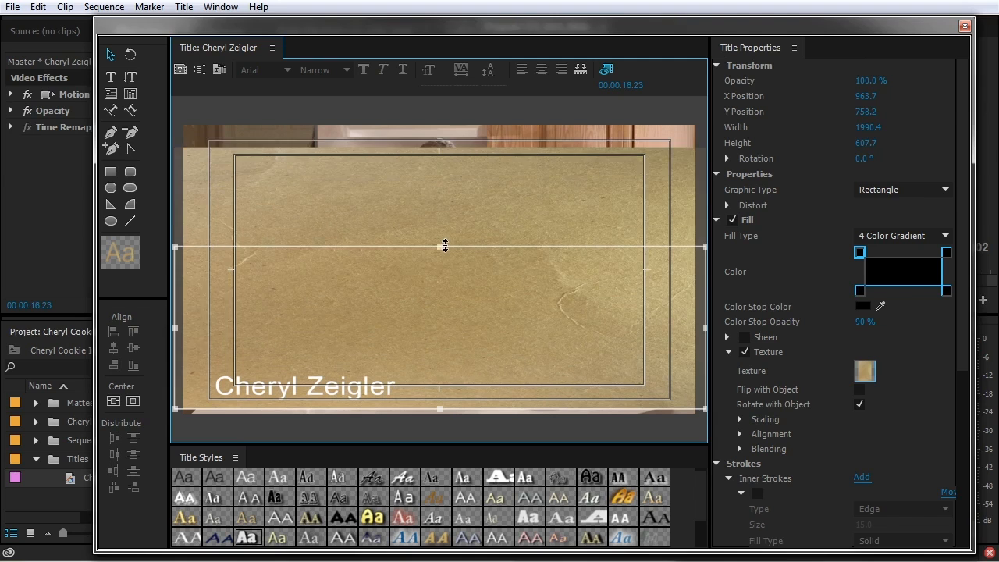
{"action": "left_click", "coordinate": [740, 419]}
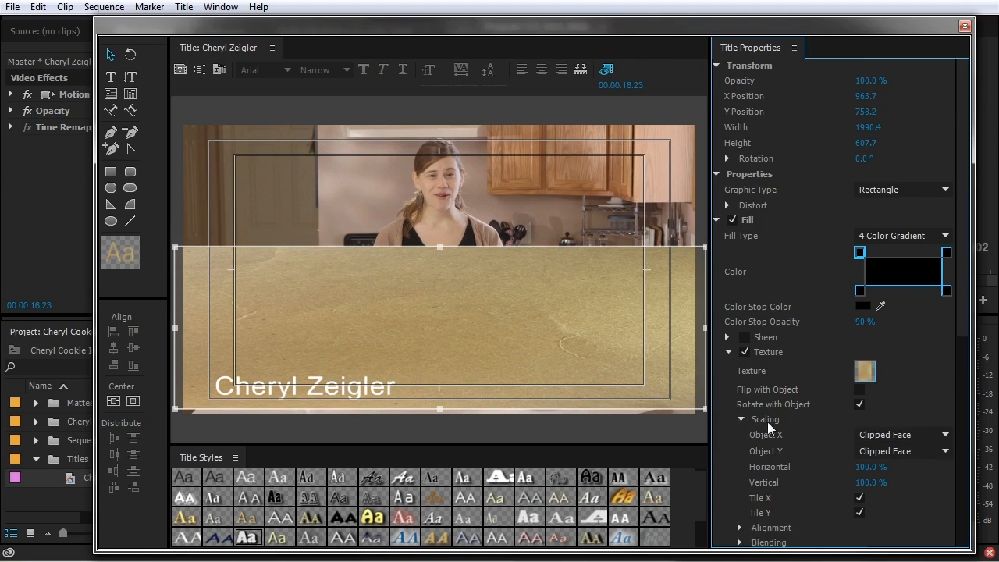
{"action": "scroll", "coordinate": [753, 479], "scroll_direction": "down", "scroll_amount": 1}
{"action": "left_click", "coordinate": [740, 493]}
{"action": "scroll", "coordinate": [742, 492], "scroll_direction": "down", "scroll_amount": 4}
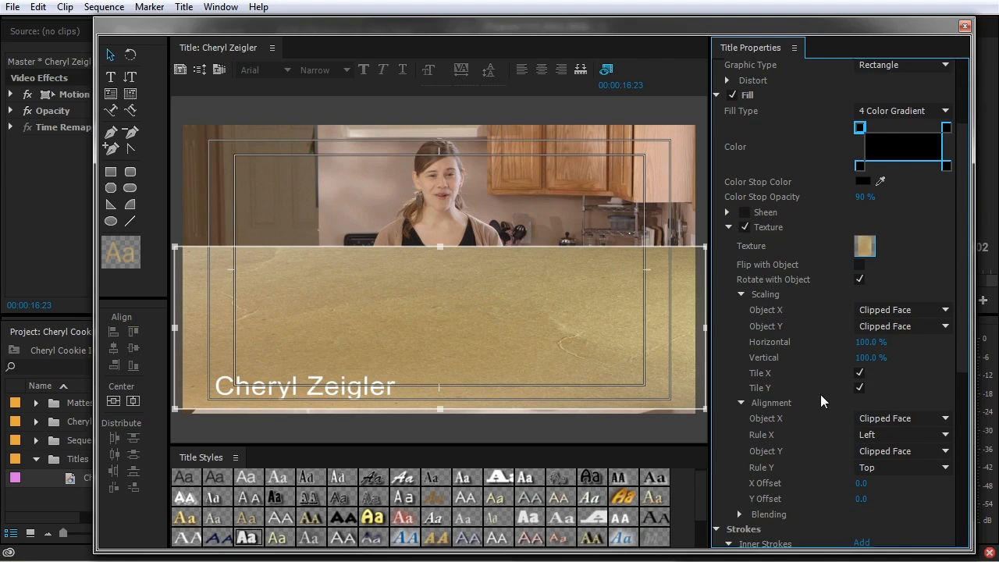
{"action": "left_click", "coordinate": [898, 326]}
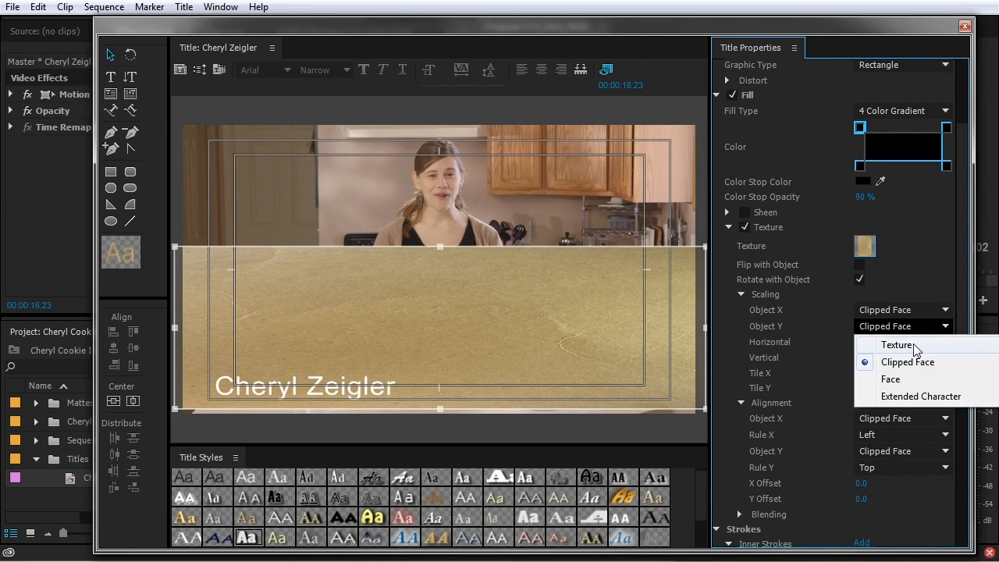
{"action": "left_click", "coordinate": [897, 345]}
{"action": "left_click", "coordinate": [863, 310]}
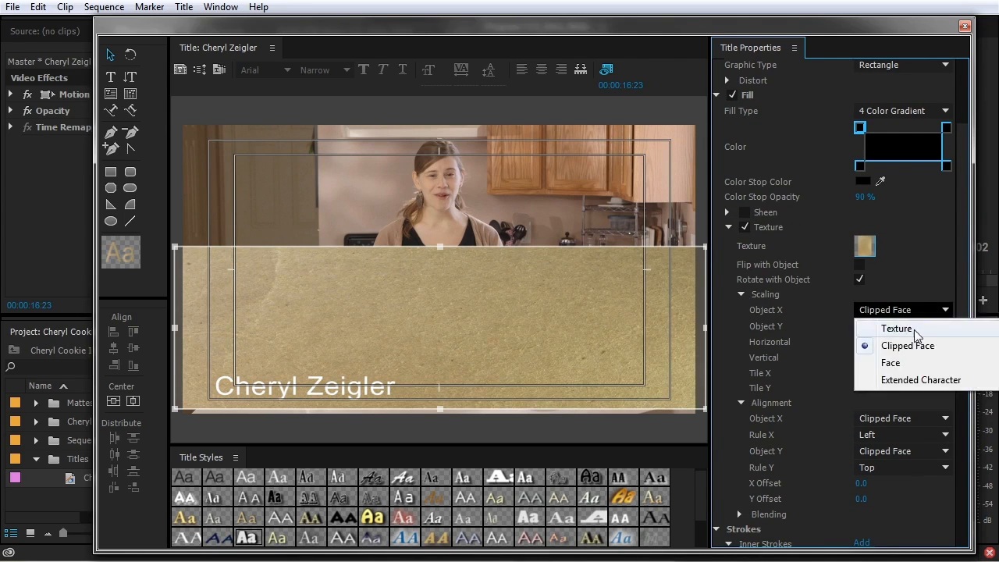
{"action": "left_click", "coordinate": [863, 329]}
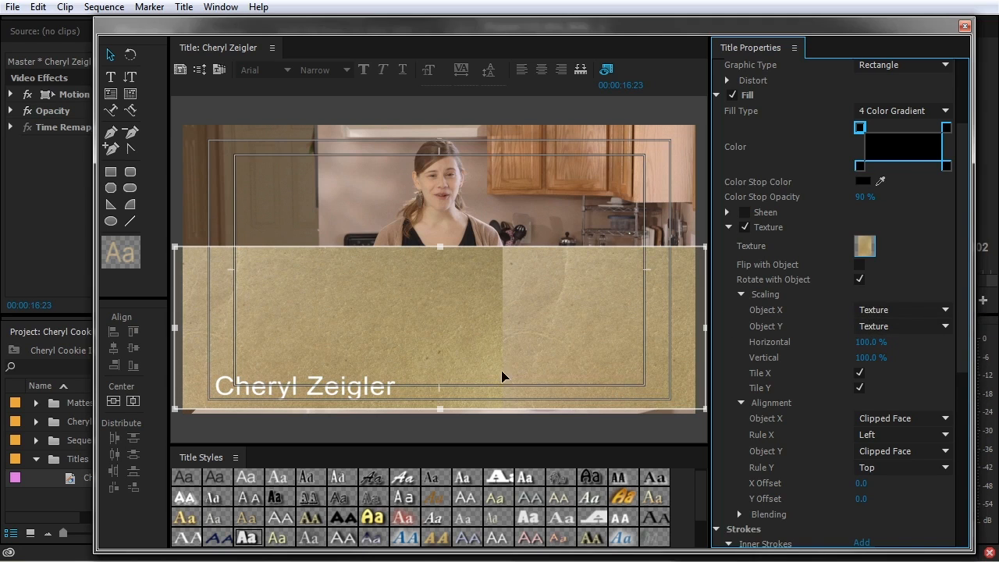
Set the texture's horizontal scaling to Clipped Face with an X offset of 0
{"action": "left_click_drag", "start_coordinate": [439, 249], "coordinate": [457, 259]}
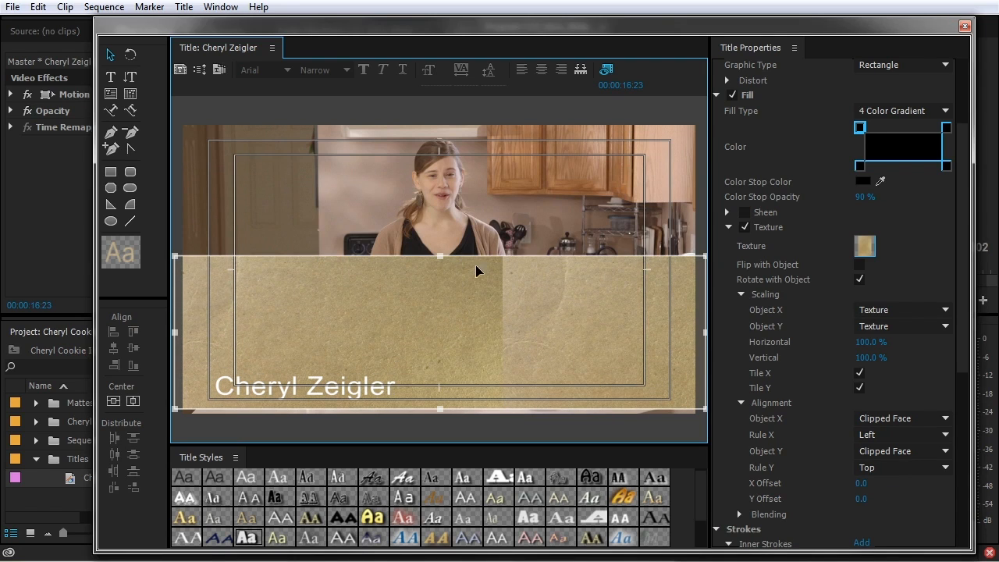
{"action": "left_click_drag", "start_coordinate": [860, 487], "coordinate": [812, 448]}
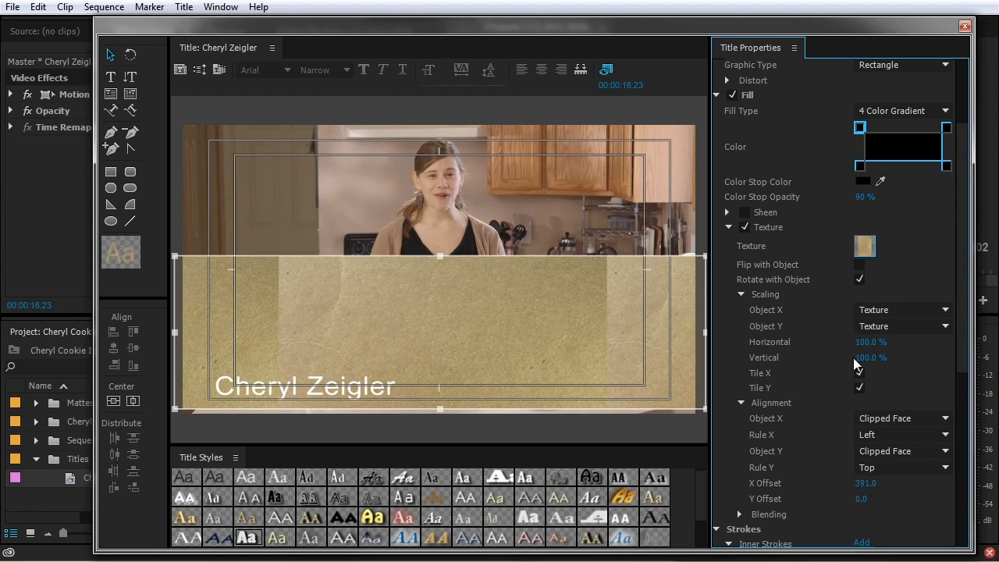
{"action": "left_click", "coordinate": [862, 310]}
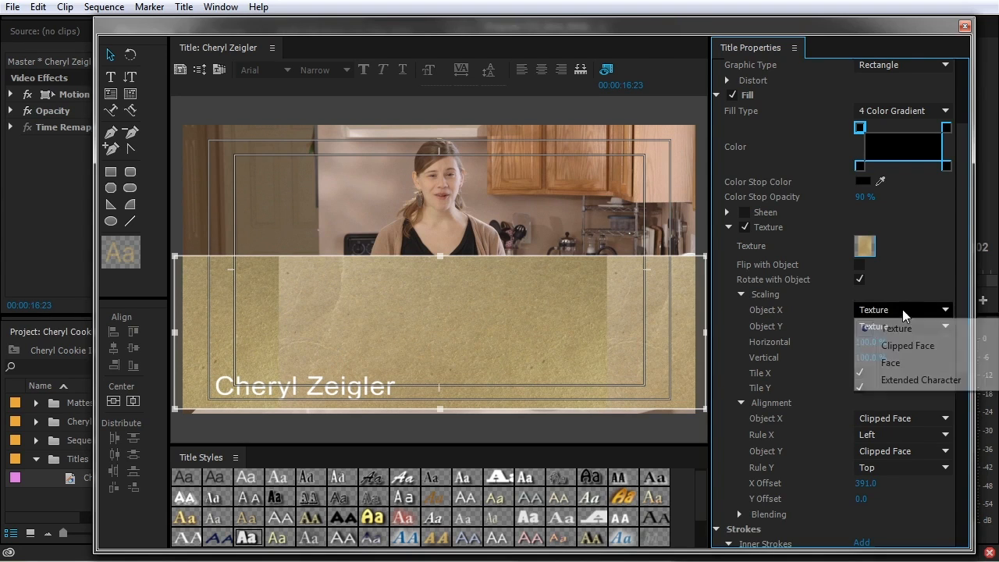
{"action": "left_click", "coordinate": [886, 346]}
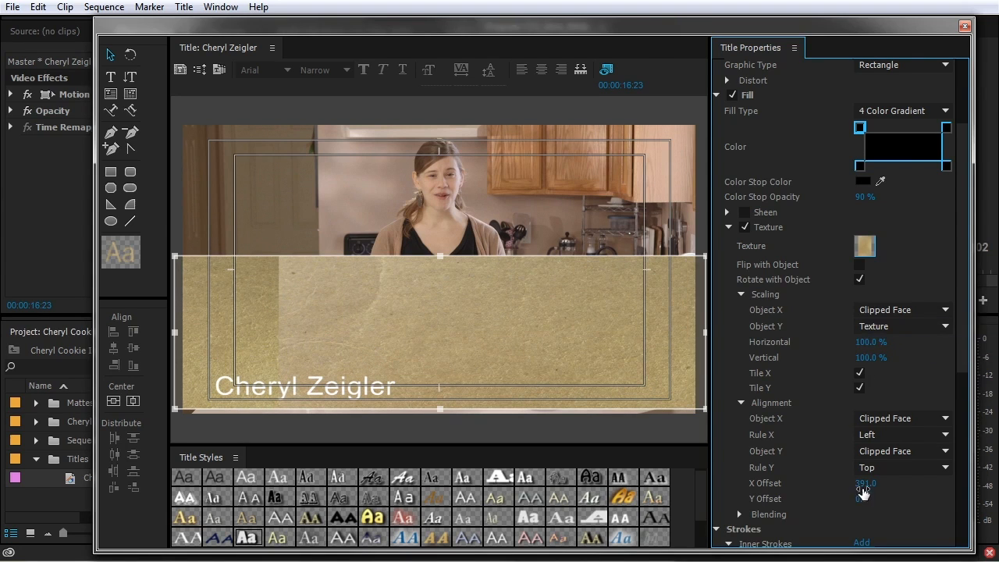
{"action": "left_click", "coordinate": [862, 483]}
{"action": "type", "text": "0"}
{"action": "key", "text": "Return"}
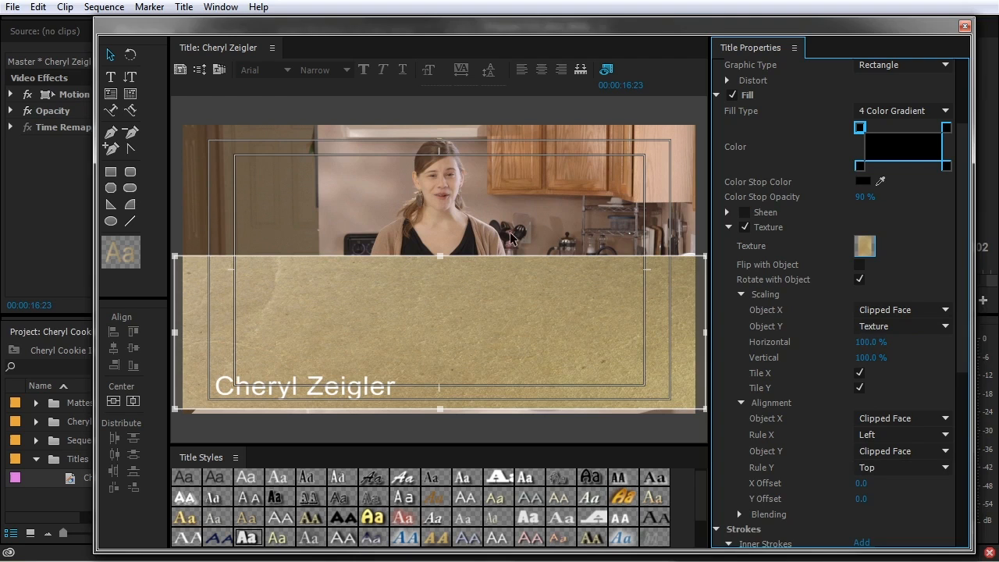
Shorten the textured bar so it sits just behind the name
{"action": "left_click_drag", "start_coordinate": [440, 258], "coordinate": [449, 329]}
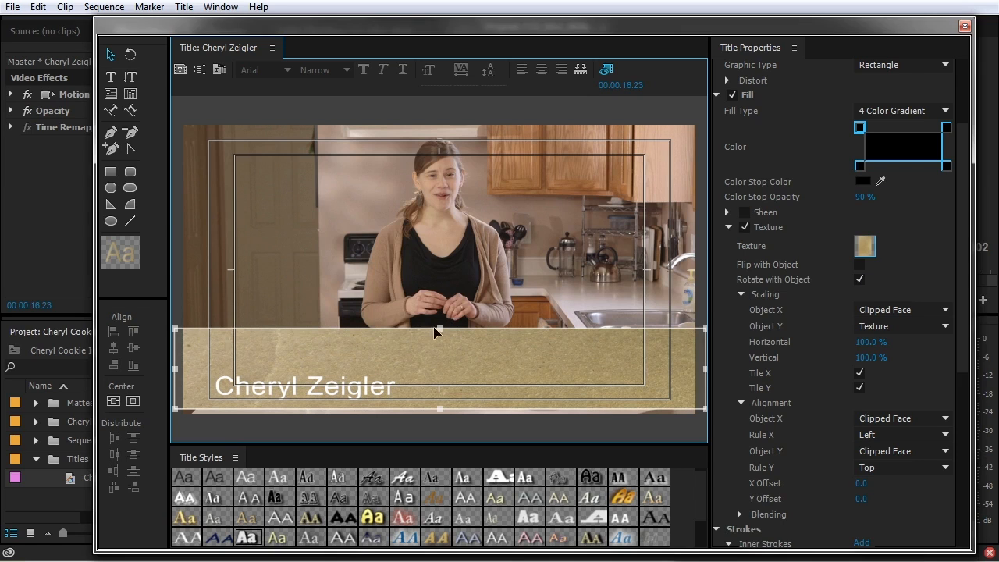
{"action": "left_click_drag", "start_coordinate": [440, 332], "coordinate": [447, 370]}
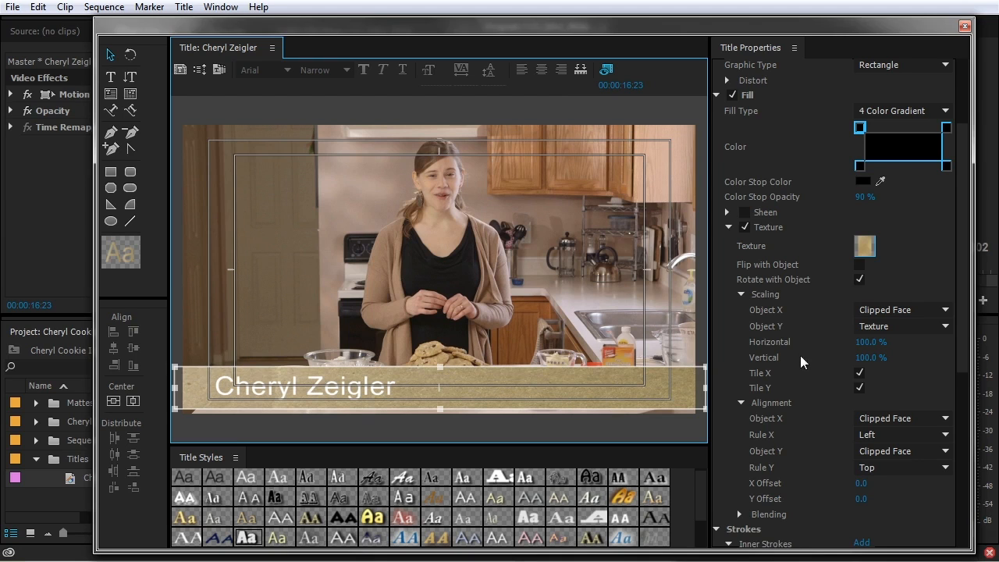
{"action": "scroll", "coordinate": [825, 208], "scroll_direction": "down", "scroll_amount": 1}
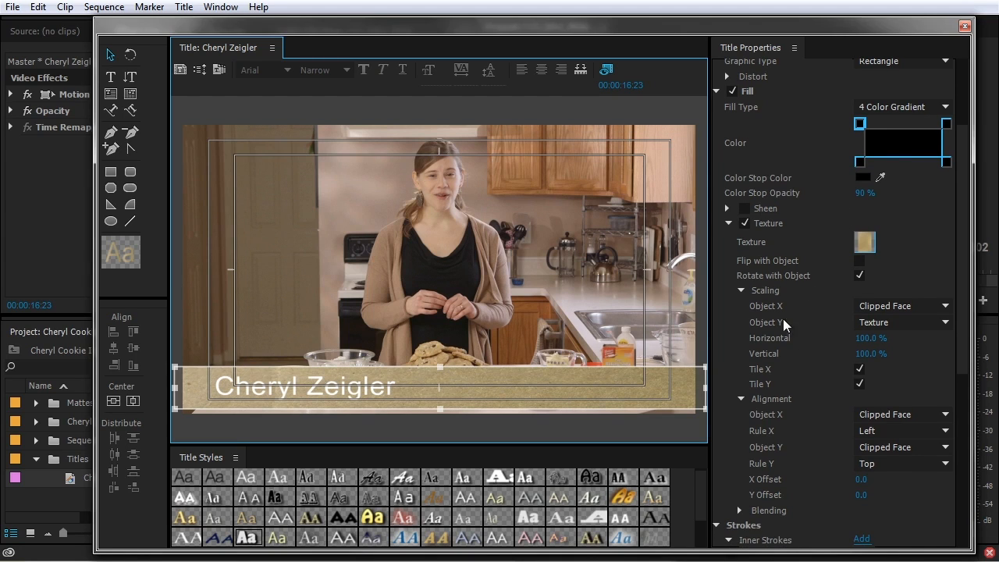
Collapse the texture Scaling and Alignment sections and lower the Blending mix
{"action": "left_click", "coordinate": [741, 290]}
{"action": "left_click", "coordinate": [740, 305]}
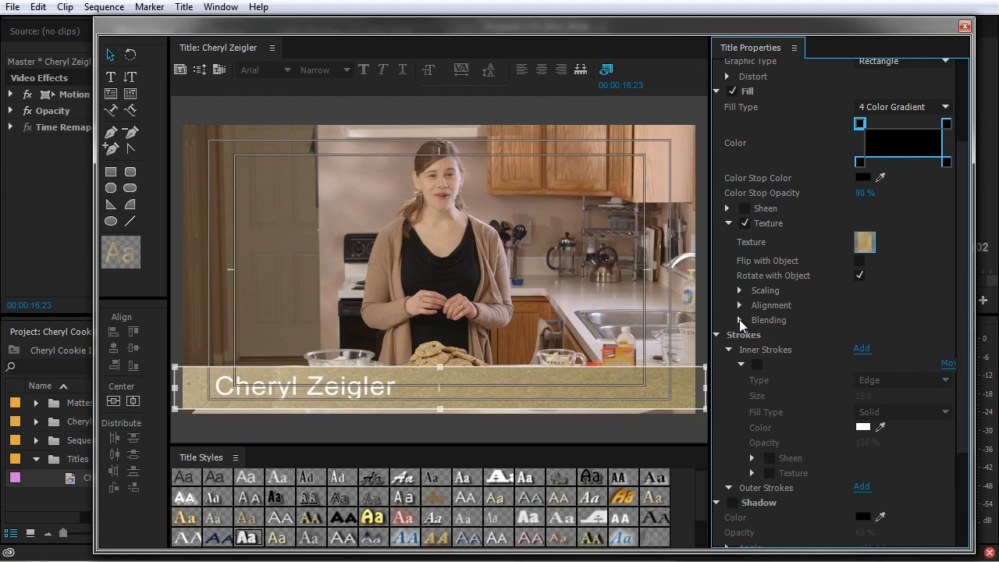
{"action": "left_click", "coordinate": [739, 320]}
{"action": "left_click_drag", "start_coordinate": [870, 335], "coordinate": [804, 335]}
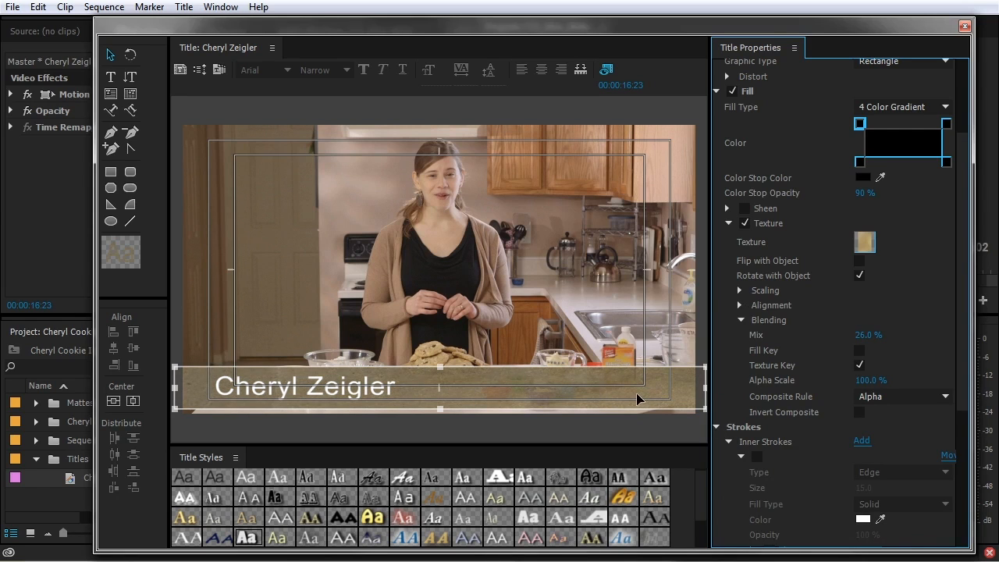
Give the bar a solid dark brown fill at 85% opacity with texture mix lowered to 17%
{"action": "left_click", "coordinate": [901, 107]}
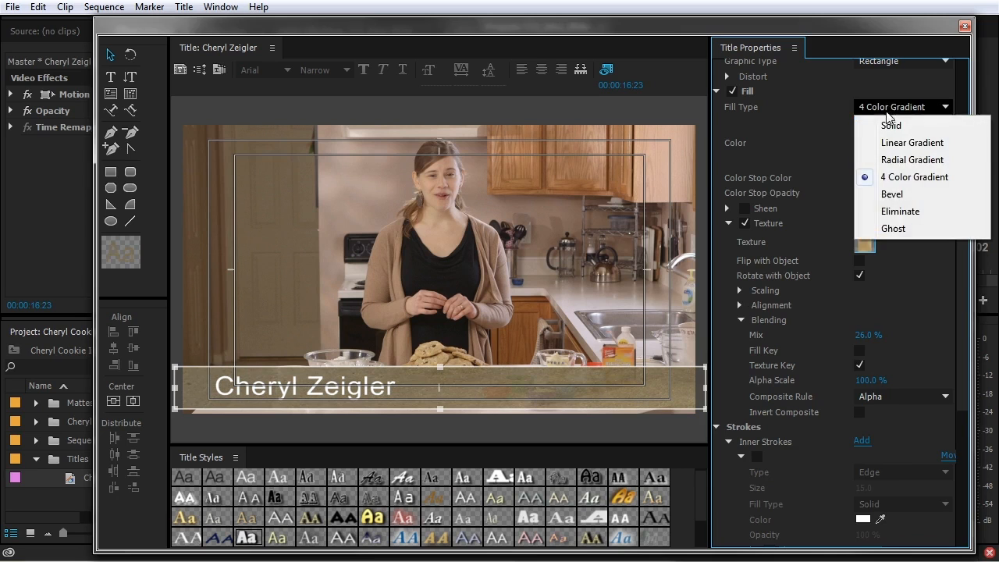
{"action": "left_click", "coordinate": [889, 125]}
{"action": "left_click", "coordinate": [862, 122]}
{"action": "left_click", "coordinate": [511, 223]}
{"action": "left_click_drag", "start_coordinate": [543, 209], "coordinate": [546, 221]}
{"action": "left_click", "coordinate": [672, 195]}
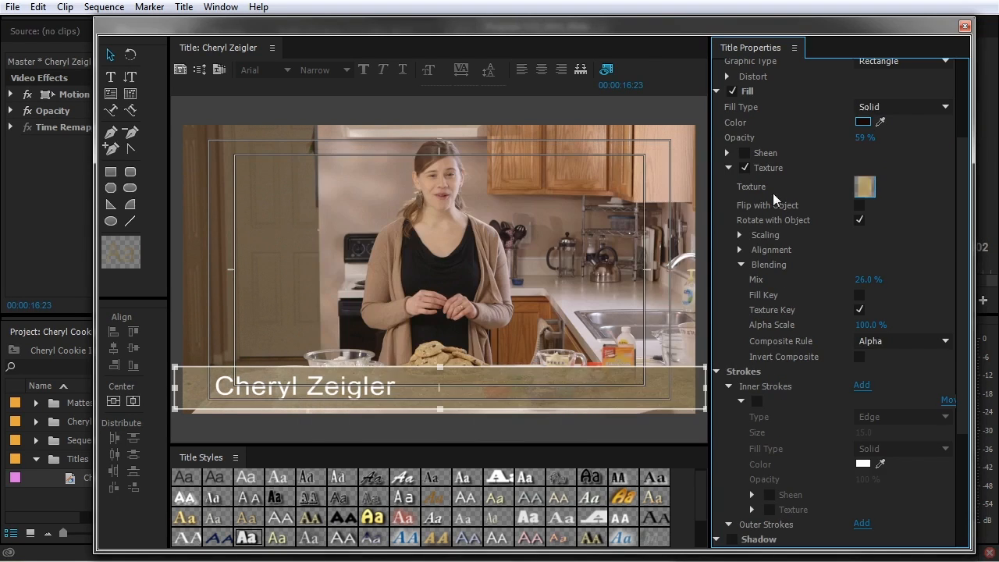
{"action": "left_click_drag", "start_coordinate": [873, 143], "coordinate": [857, 142]}
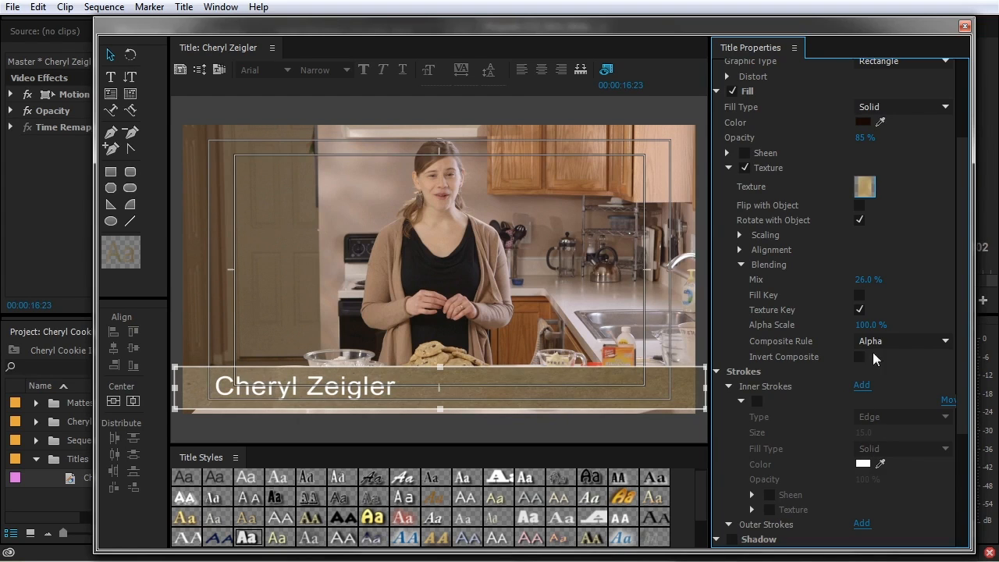
{"action": "left_click_drag", "start_coordinate": [866, 279], "coordinate": [856, 279]}
{"action": "left_click", "coordinate": [363, 396]}
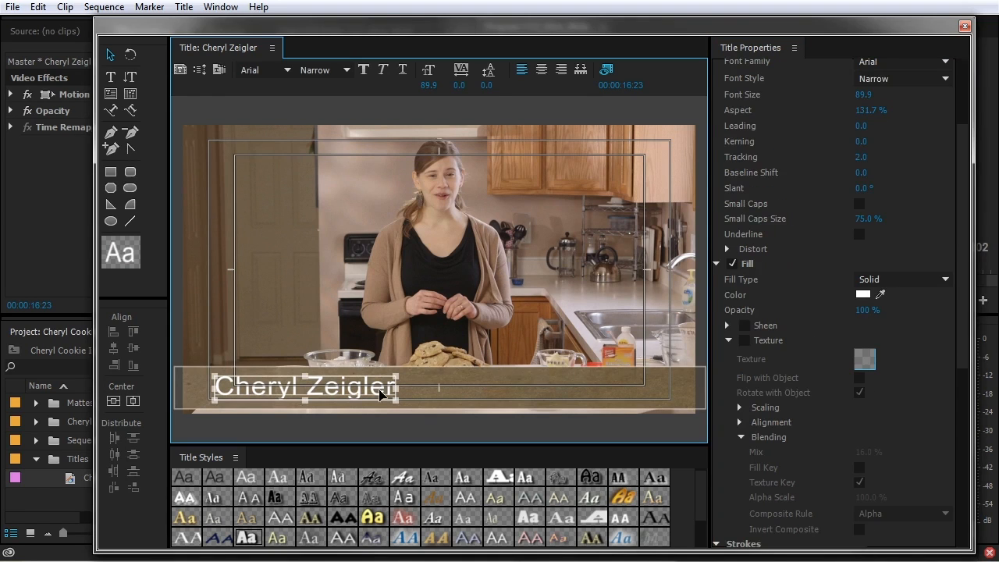
{"action": "scroll", "coordinate": [793, 452], "scroll_direction": "down", "scroll_amount": 5}
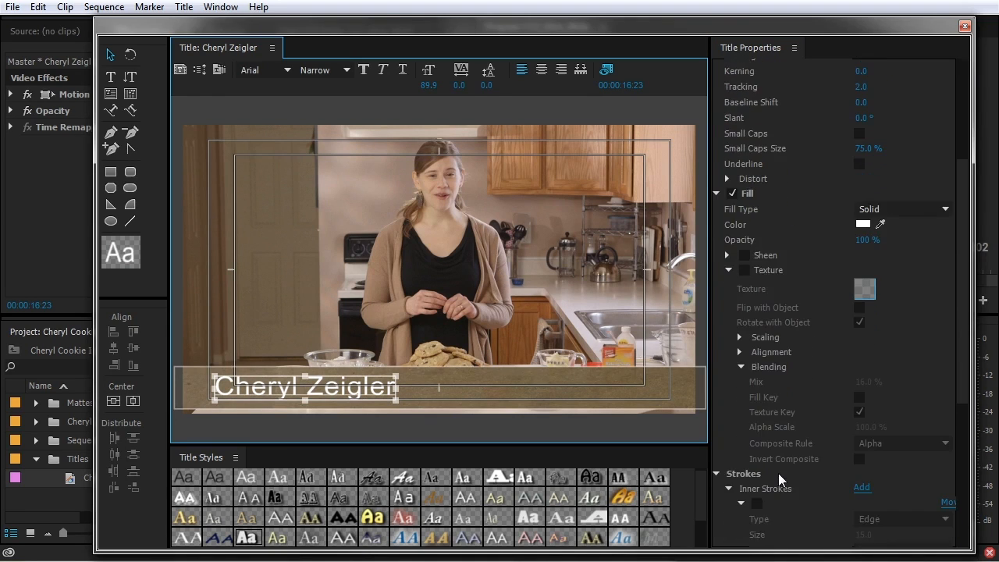
Enable a drop shadow on the name text with size 10 and spread 30
{"action": "scroll", "coordinate": [773, 482], "scroll_direction": "down", "scroll_amount": 2}
{"action": "left_click", "coordinate": [740, 440]}
{"action": "left_click", "coordinate": [733, 471]}
{"action": "scroll", "coordinate": [773, 480], "scroll_direction": "down", "scroll_amount": 1}
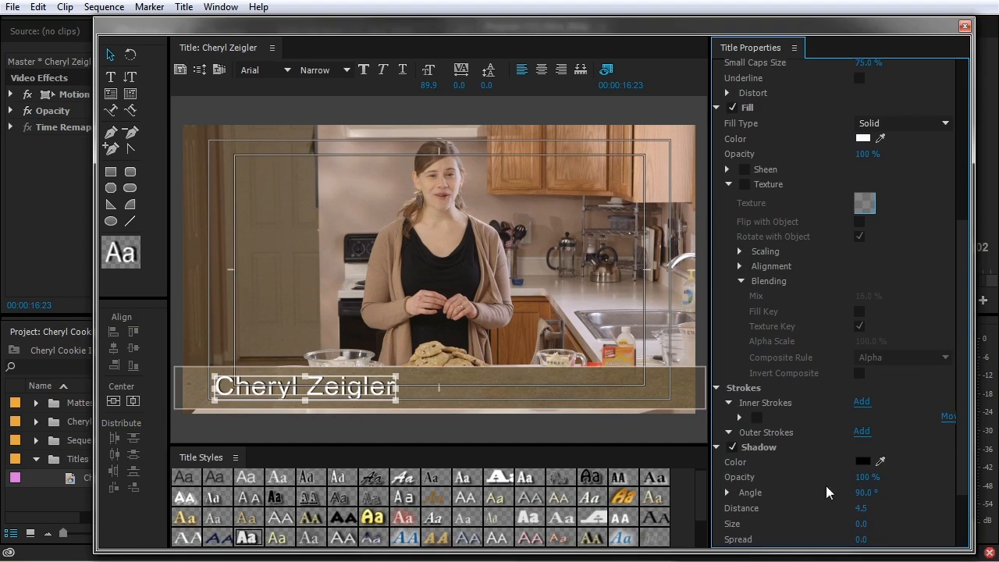
{"action": "scroll", "coordinate": [879, 500], "scroll_direction": "down", "scroll_amount": 1}
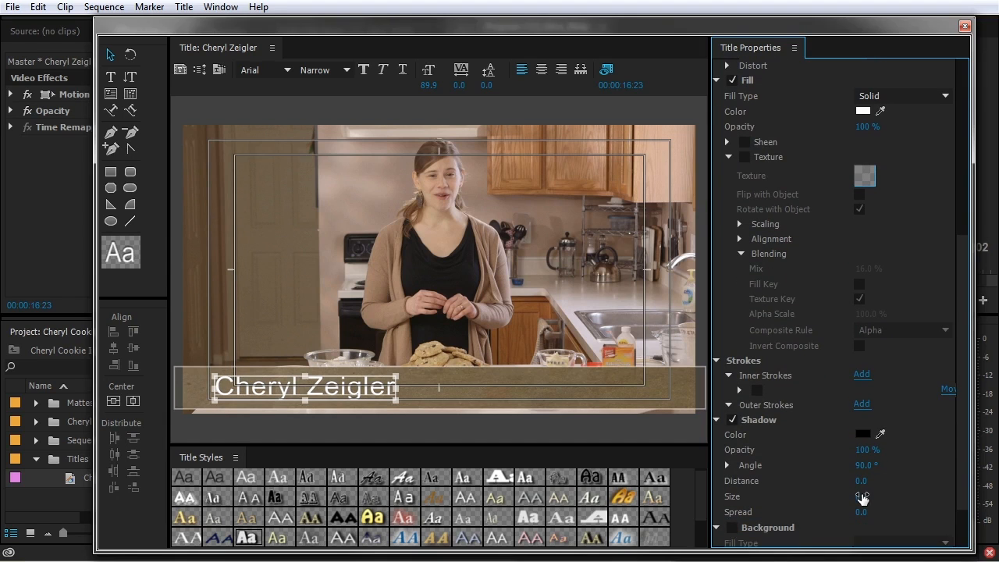
{"action": "left_click_drag", "start_coordinate": [867, 512], "coordinate": [921, 512]}
{"action": "left_click", "coordinate": [869, 497]}
{"action": "type", "text": "10"}
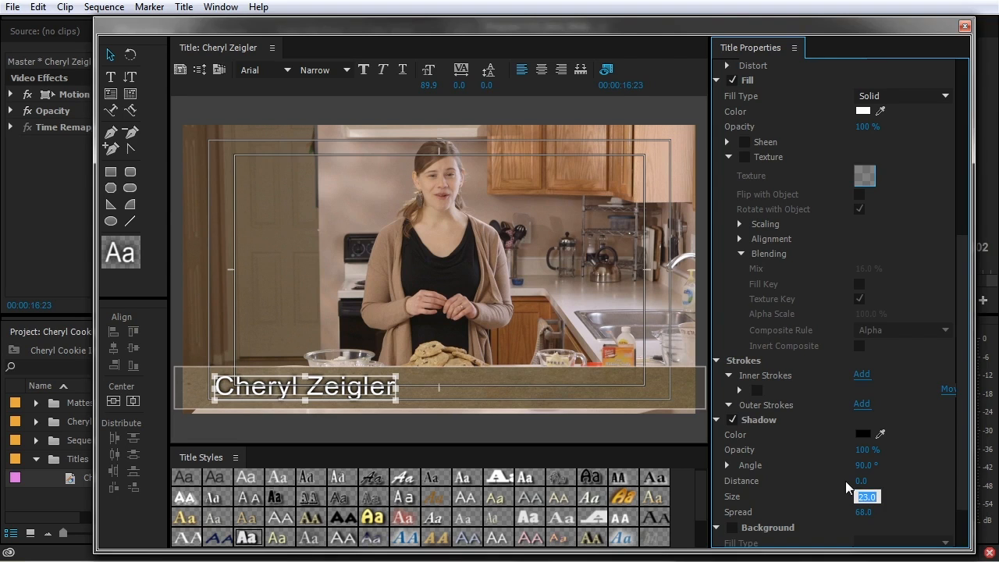
{"action": "key", "text": "Tab"}
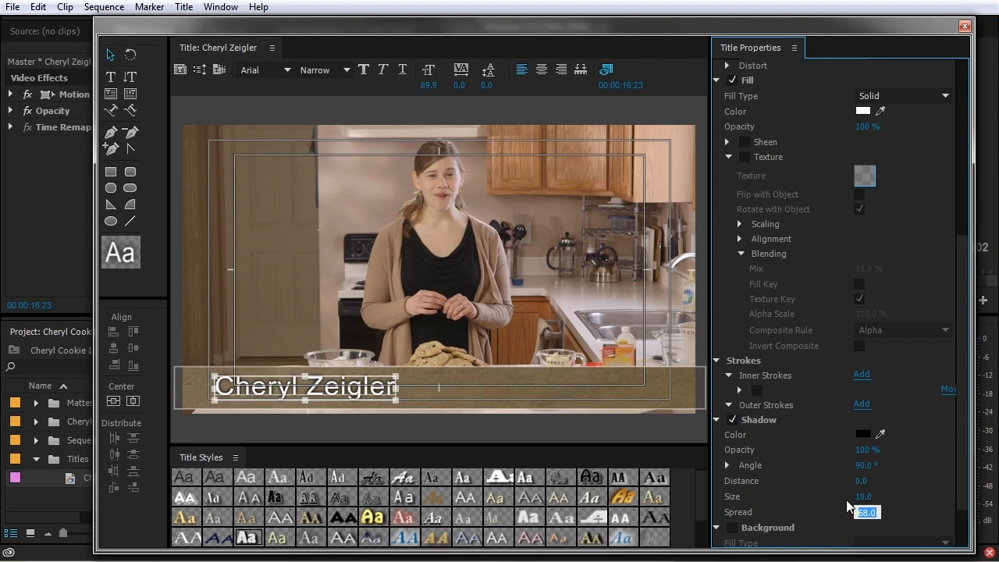
{"action": "type", "text": "30"}
{"action": "key", "text": "Return"}
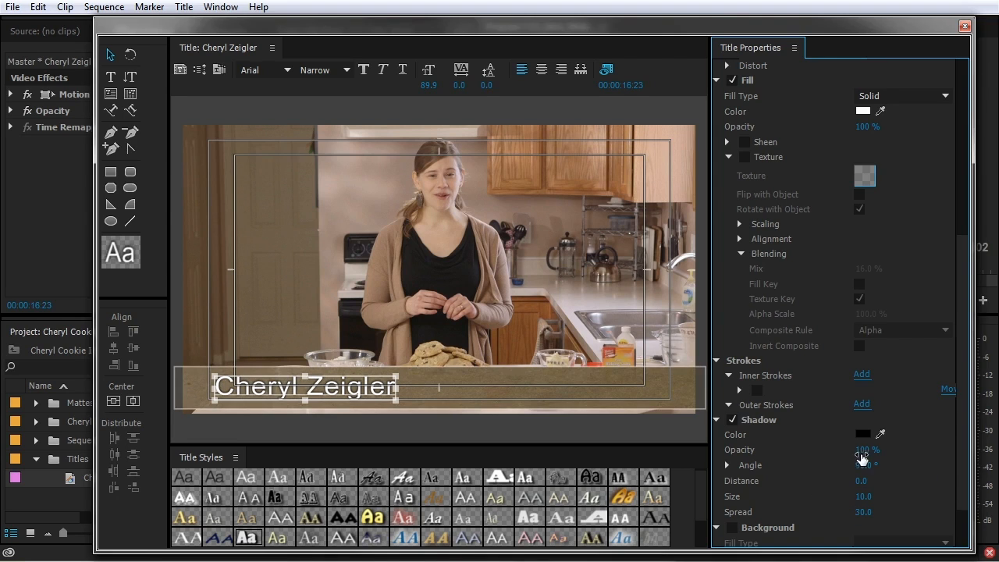
Make the name's shadow dark brown at 20% opacity
{"action": "left_click_drag", "start_coordinate": [865, 450], "coordinate": [835, 450]}
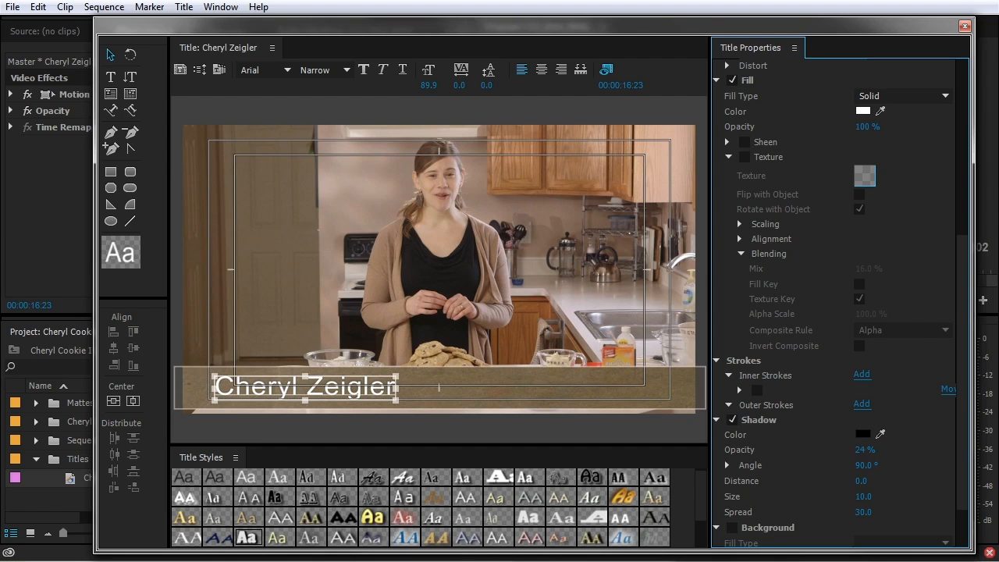
{"action": "left_click", "coordinate": [862, 434]}
{"action": "left_click", "coordinate": [548, 223]}
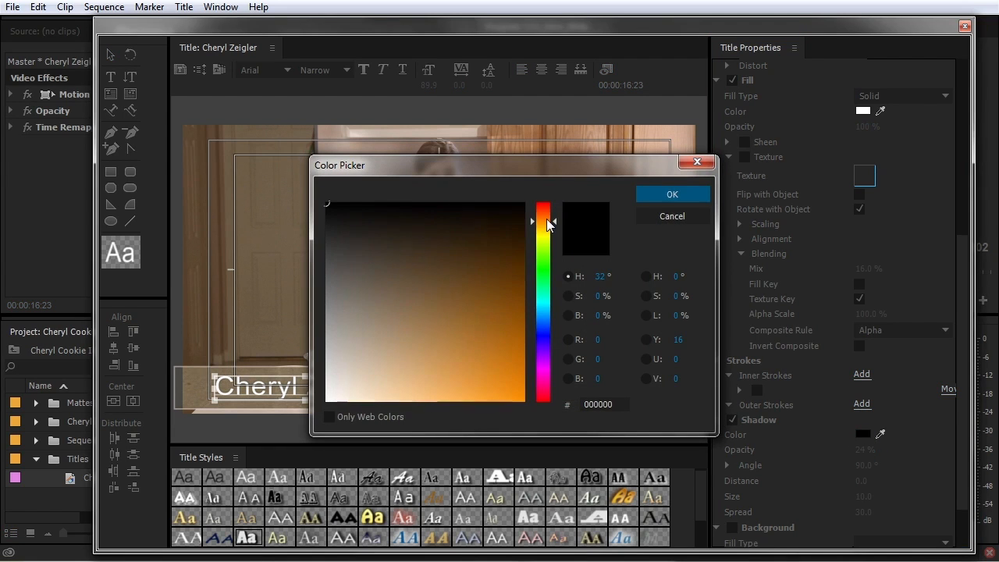
{"action": "left_click", "coordinate": [507, 227]}
{"action": "left_click", "coordinate": [672, 194]}
{"action": "mouse_move", "coordinate": [868, 451]}
{"action": "left_mouse_down"}
{"action": "mouse_move", "coordinate": [925, 451]}
{"action": "mouse_move", "coordinate": [863, 451]}
{"action": "left_mouse_up"}
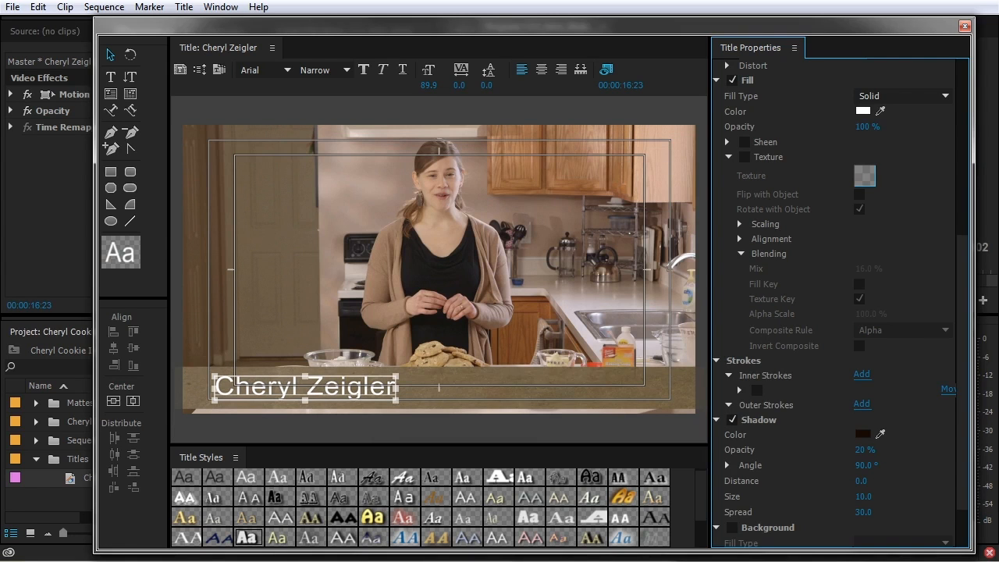
{"action": "left_click", "coordinate": [349, 404]}
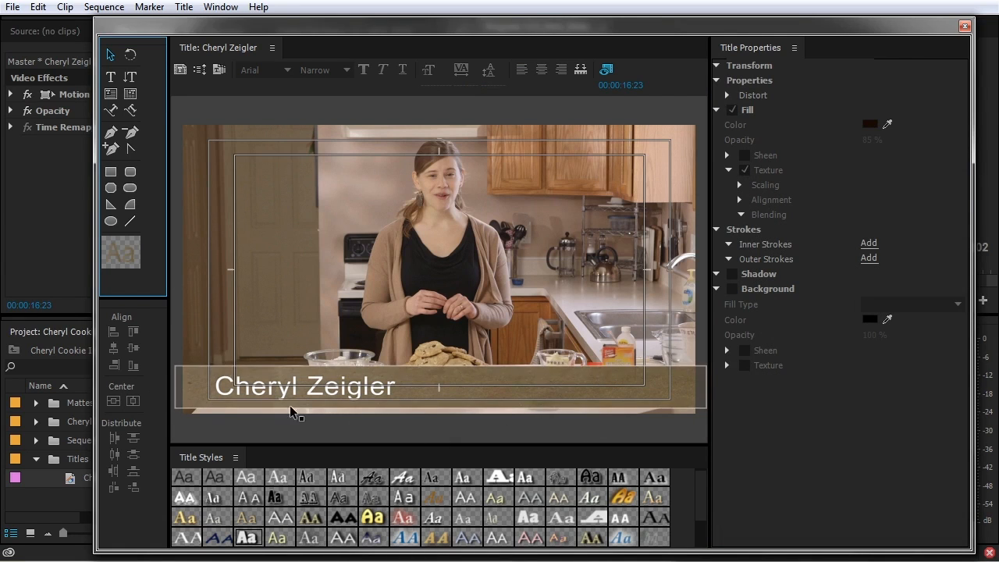
Remove the texture from the lower-third bar and set its fill colour to black
{"action": "left_click", "coordinate": [514, 389]}
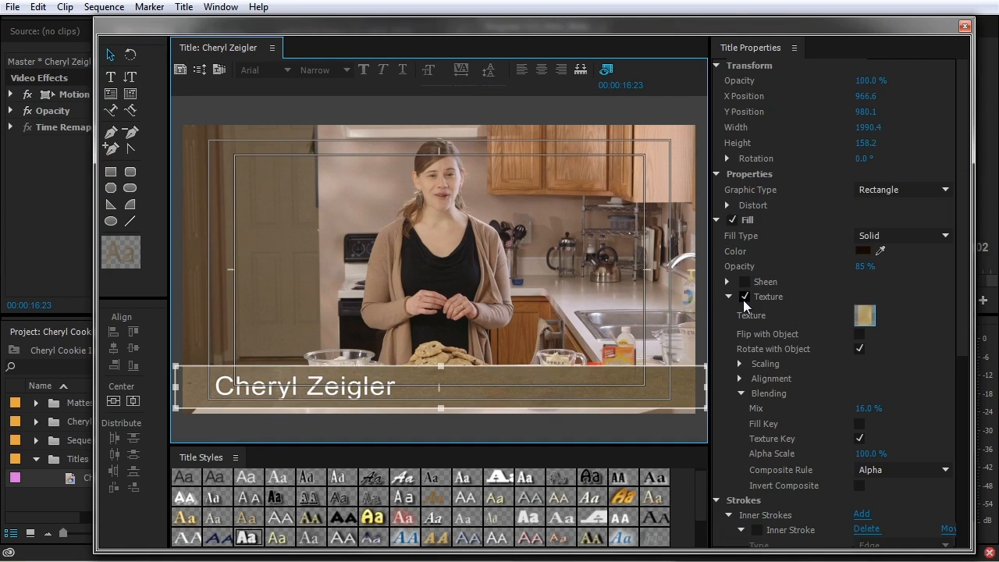
{"action": "left_click", "coordinate": [743, 300]}
{"action": "left_click", "coordinate": [730, 299]}
{"action": "left_click", "coordinate": [863, 248]}
{"action": "left_click", "coordinate": [329, 205]}
{"action": "left_click", "coordinate": [669, 196]}
Switch the bar to a four-colour gradient with the left colour stops at 90% opacity
{"action": "left_click", "coordinate": [887, 236]}
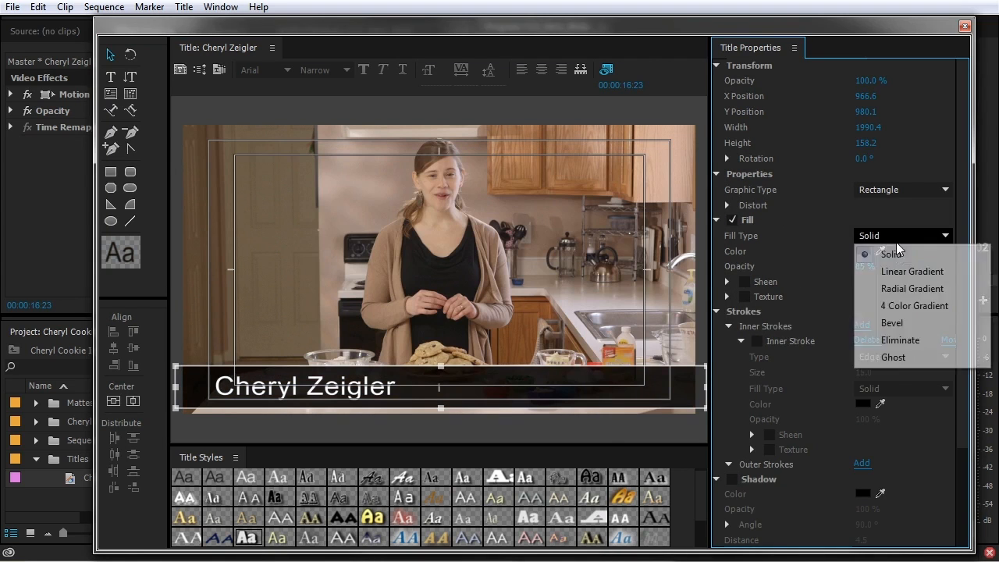
{"action": "left_click", "coordinate": [908, 306]}
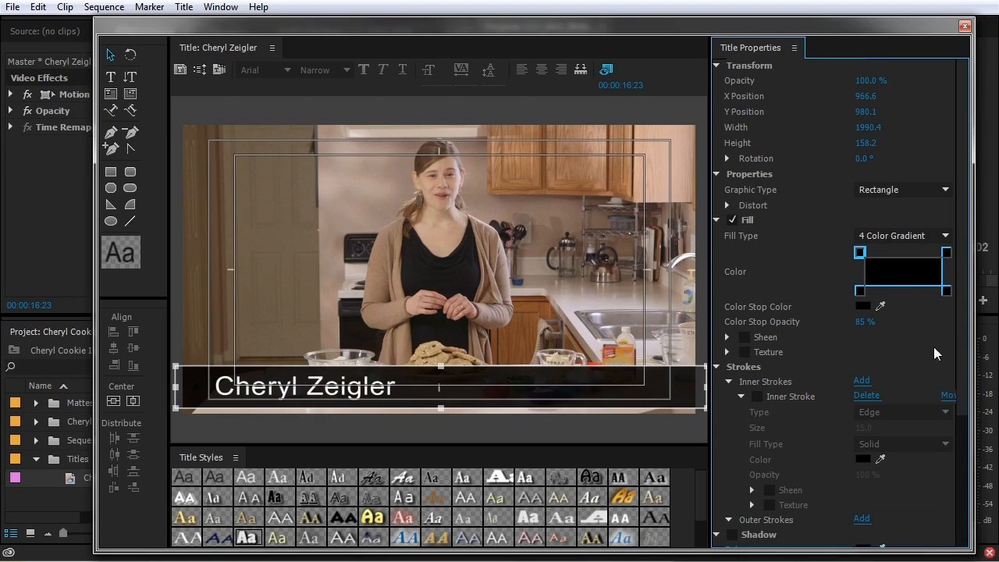
{"action": "left_click", "coordinate": [948, 292]}
{"action": "left_click", "coordinate": [860, 291]}
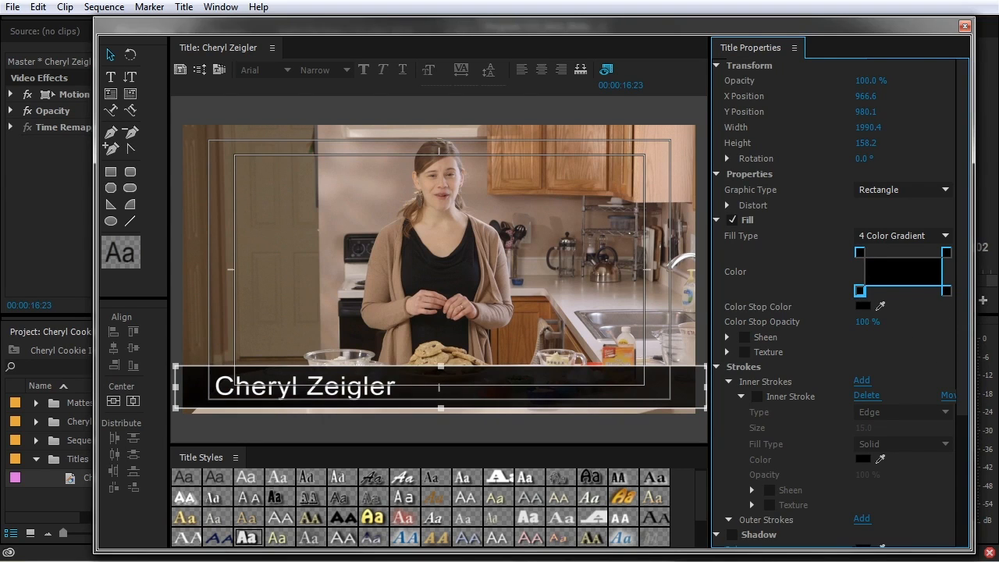
{"action": "left_click", "coordinate": [868, 322]}
{"action": "type", "text": "90"}
{"action": "left_click", "coordinate": [861, 254]}
{"action": "left_click", "coordinate": [867, 322]}
{"action": "type", "text": "90"}
{"action": "key", "text": "Return"}
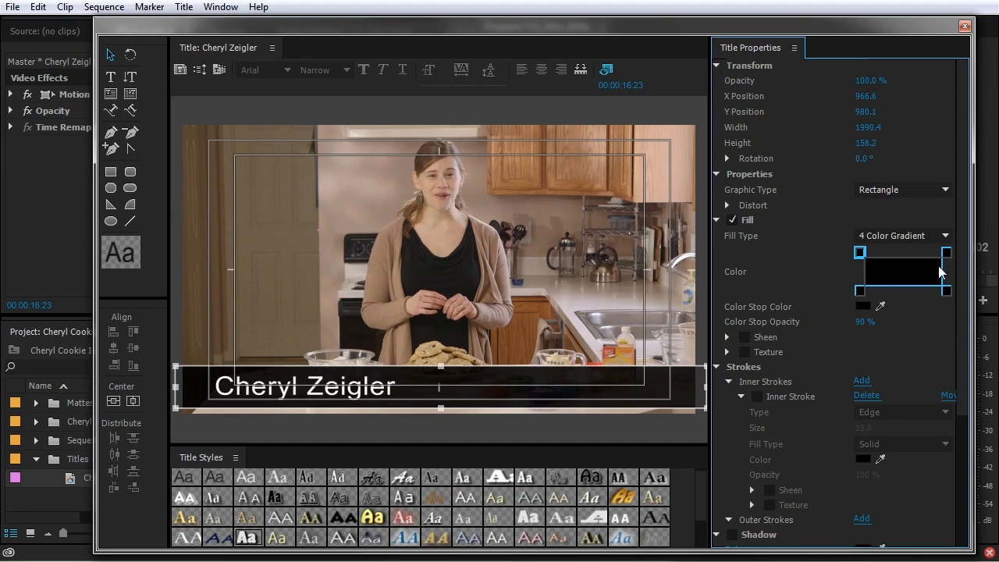
Set the bar's bottom-right gradient stop to 70% opacity
{"action": "left_click", "coordinate": [947, 253]}
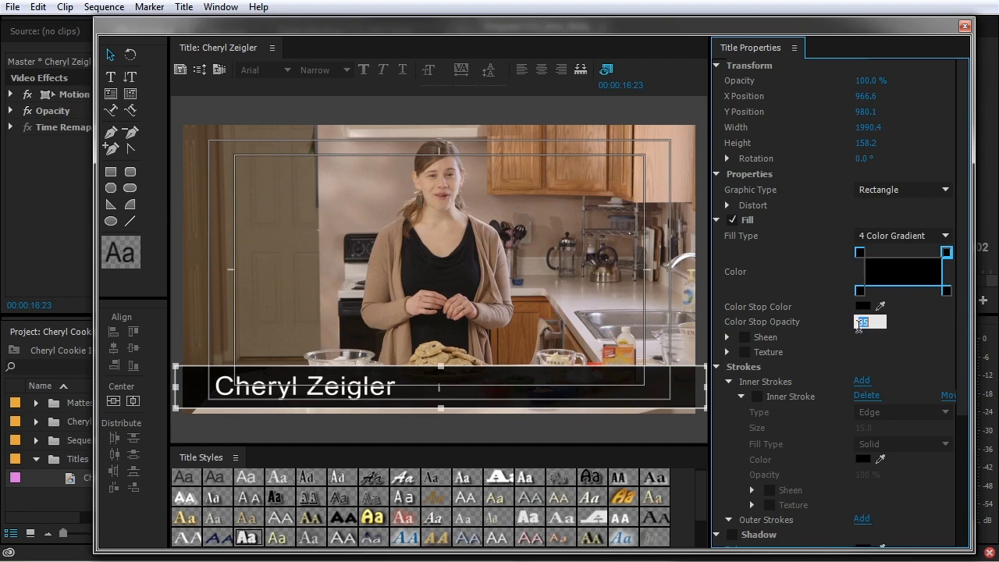
{"action": "left_click", "coordinate": [946, 291]}
{"action": "left_click", "coordinate": [867, 323]}
{"action": "type", "text": "70"}
{"action": "key", "text": "Return"}
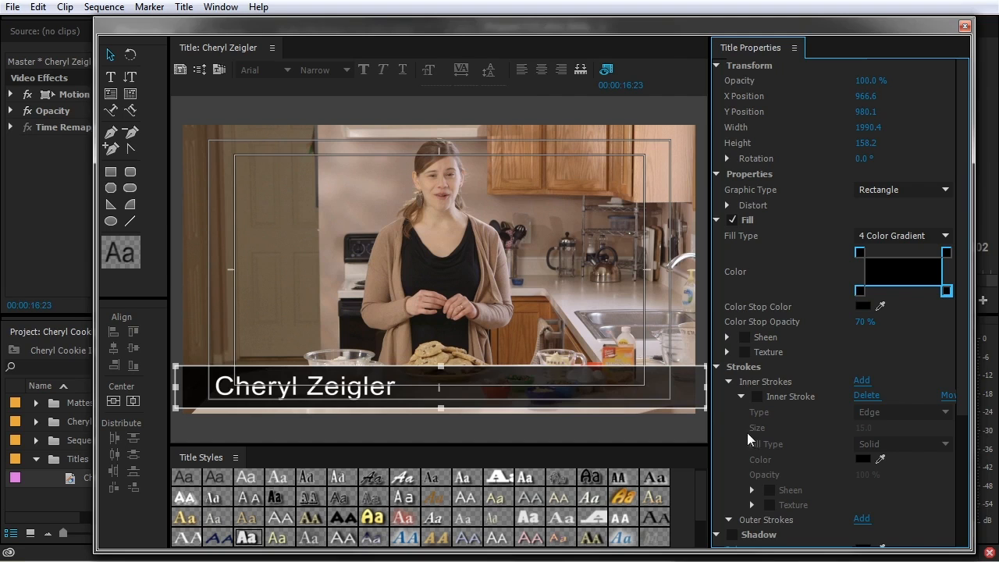
Remove the drop shadow from the name text
{"action": "left_click", "coordinate": [303, 394]}
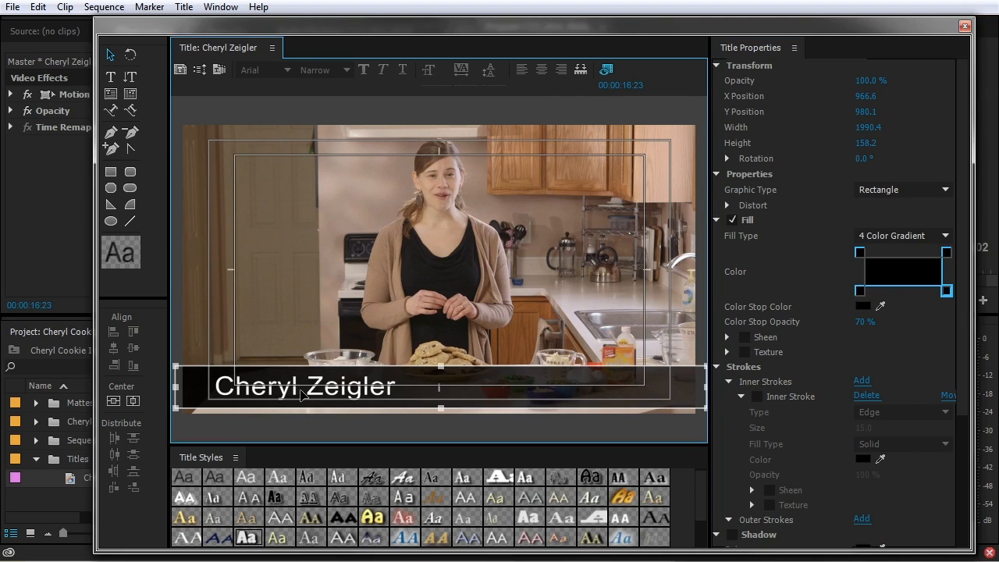
{"action": "left_click", "coordinate": [343, 395]}
{"action": "scroll", "coordinate": [769, 418], "scroll_direction": "down", "scroll_amount": 3}
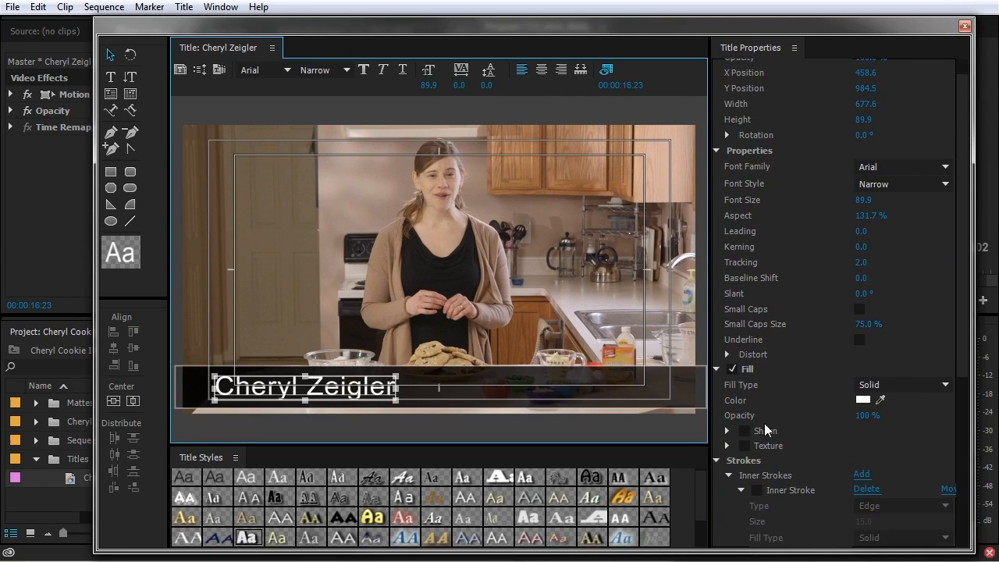
{"action": "scroll", "coordinate": [769, 438], "scroll_direction": "down", "scroll_amount": 1}
{"action": "scroll", "coordinate": [750, 484], "scroll_direction": "down", "scroll_amount": 1}
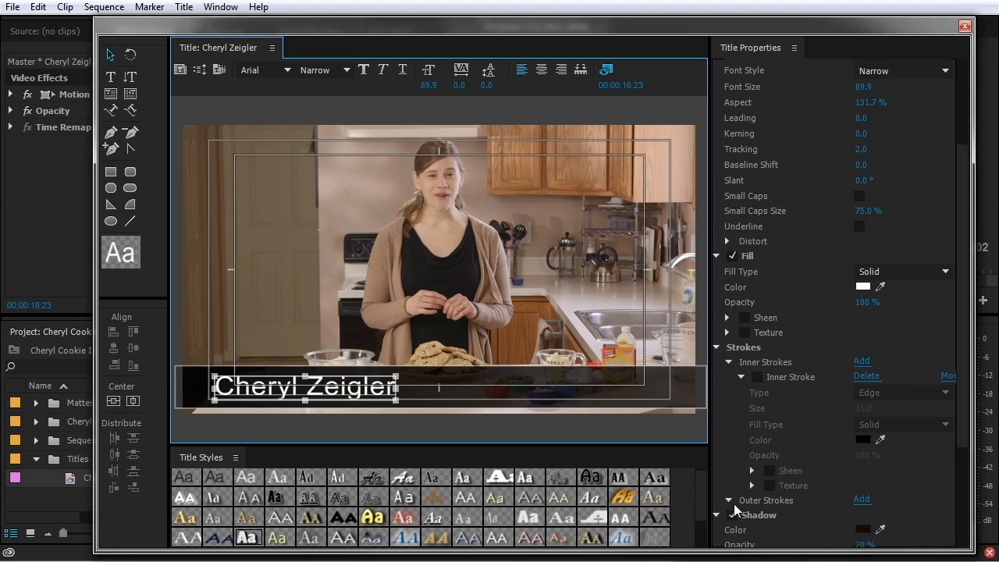
{"action": "left_click", "coordinate": [733, 515]}
{"action": "left_click", "coordinate": [307, 198]}
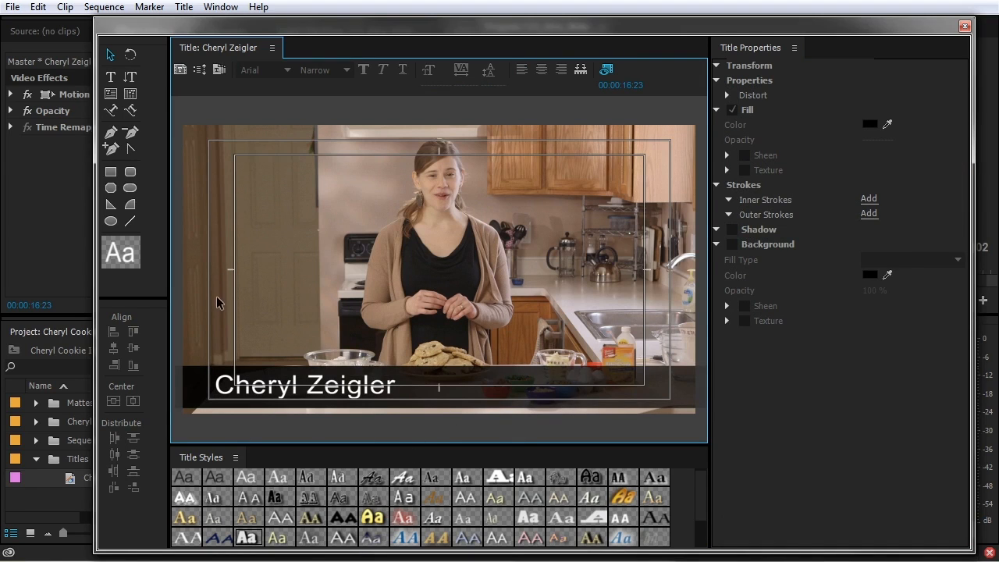
Import the current title as a user template named 'Basic Lower Third' in the Templates dialog
{"action": "left_click", "coordinate": [219, 71]}
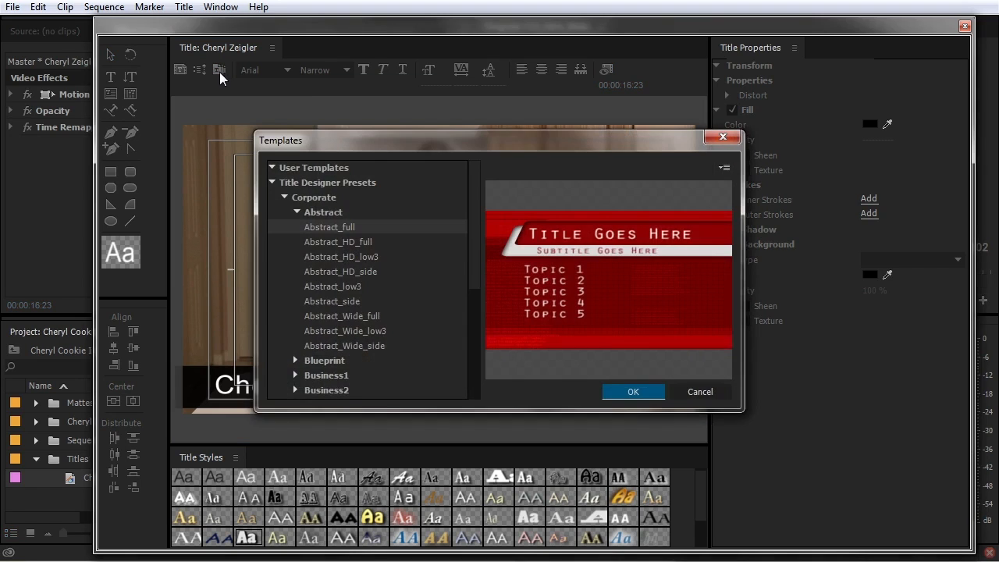
{"action": "left_click", "coordinate": [270, 182]}
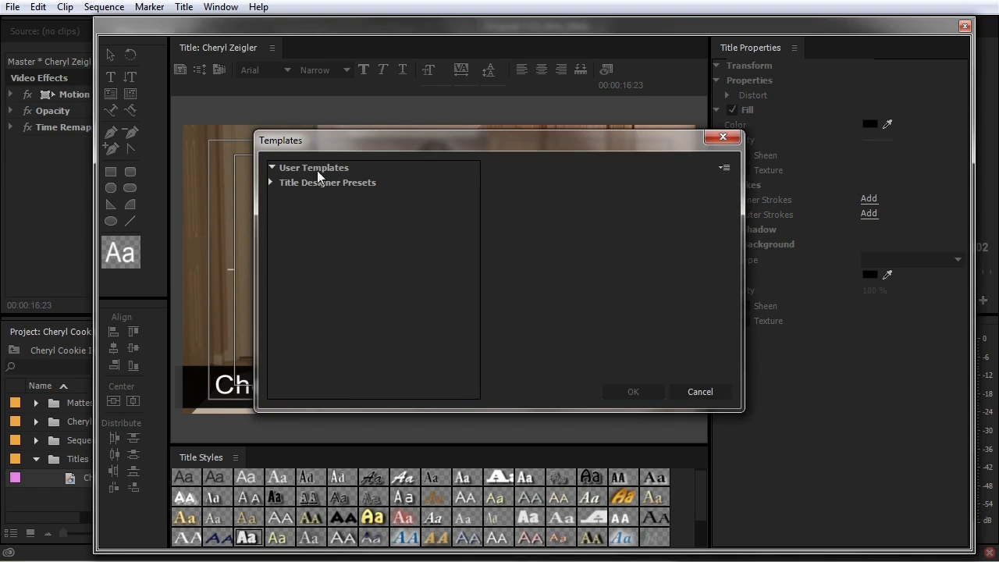
{"action": "left_click", "coordinate": [722, 168]}
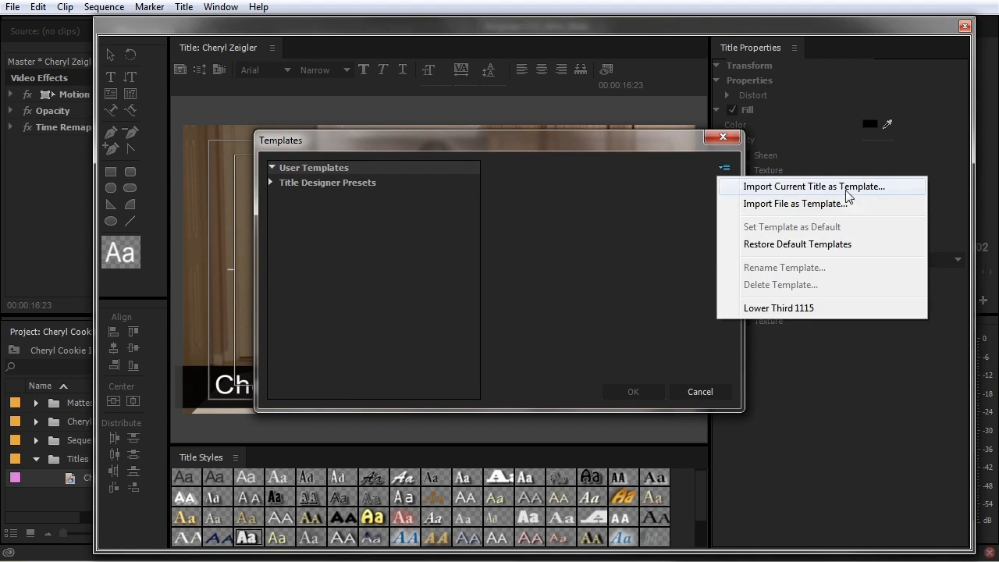
{"action": "left_click", "coordinate": [818, 186]}
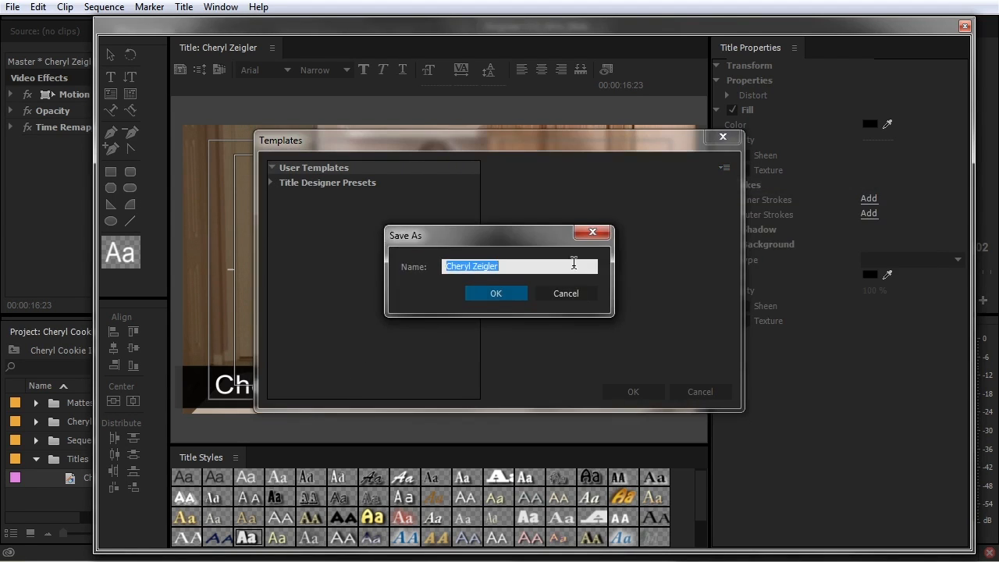
{"action": "type", "text": "Basic Lower Third"}
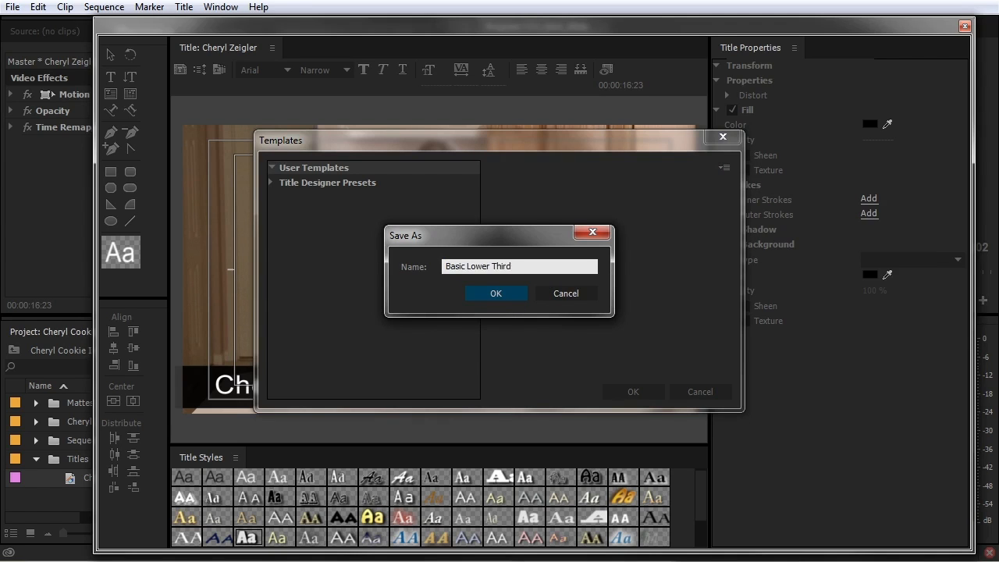
{"action": "left_click", "coordinate": [511, 294]}
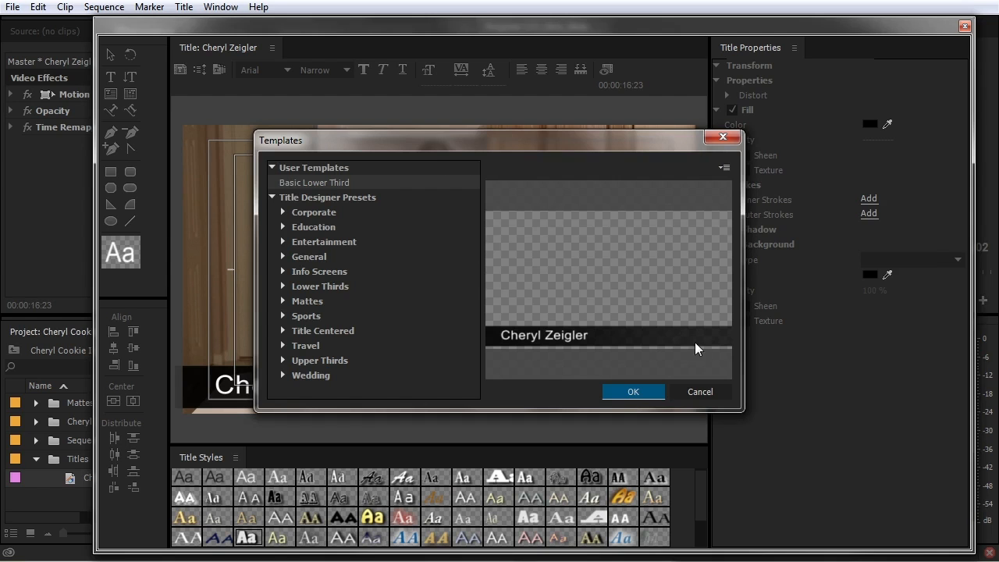
{"action": "left_click", "coordinate": [698, 392]}
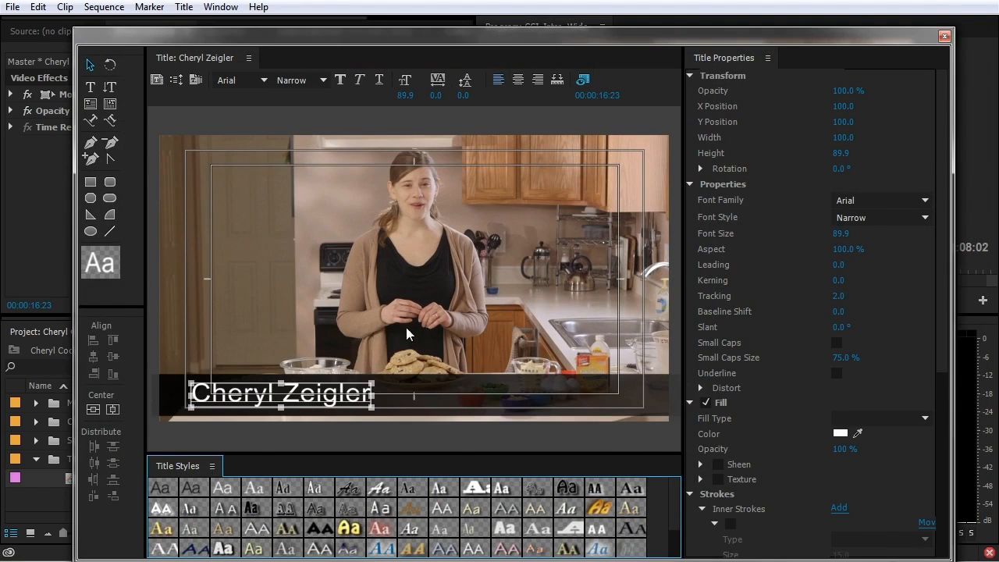
Create a new title based on the current one, named after the second person
{"action": "left_click", "coordinate": [185, 9]}
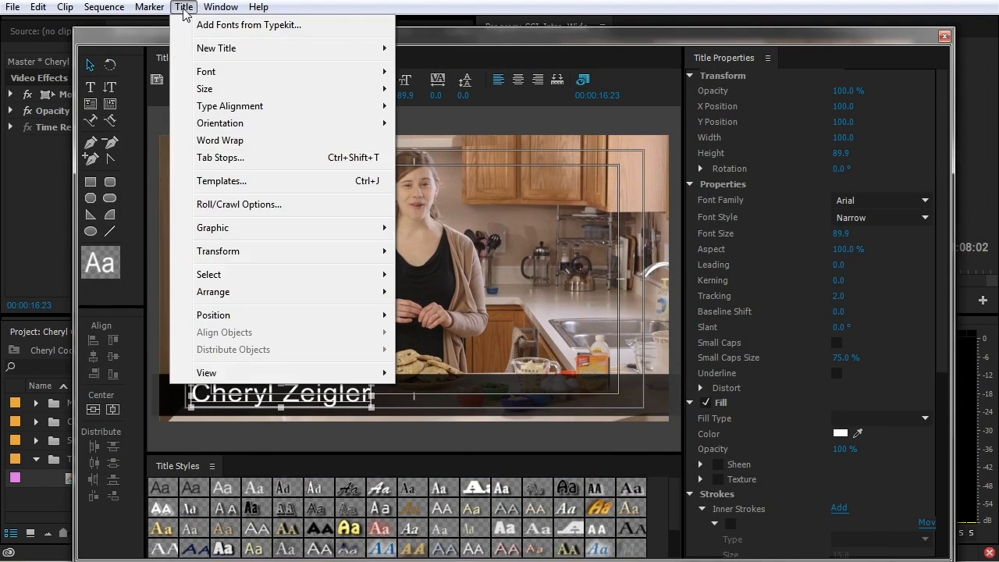
{"action": "mouse_move", "coordinate": [266, 49]}
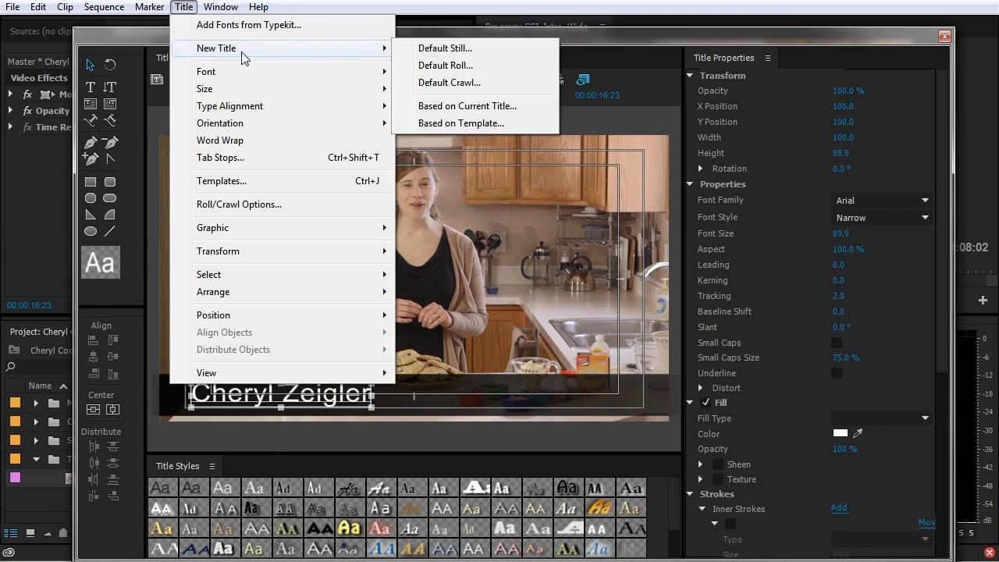
{"action": "left_click", "coordinate": [458, 108]}
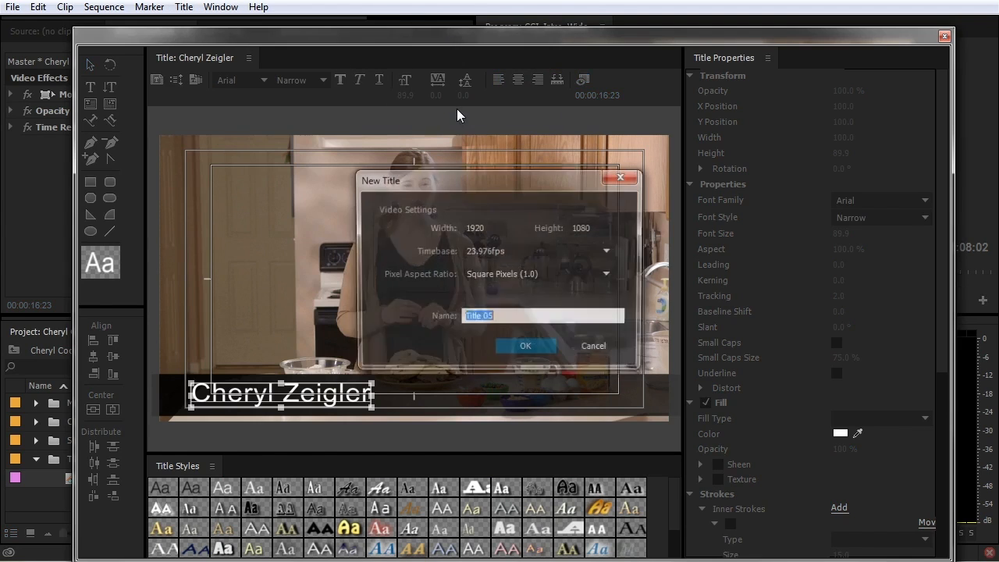
{"action": "type", "text": "Bpb Smith"}
{"action": "key", "text": "Return"}
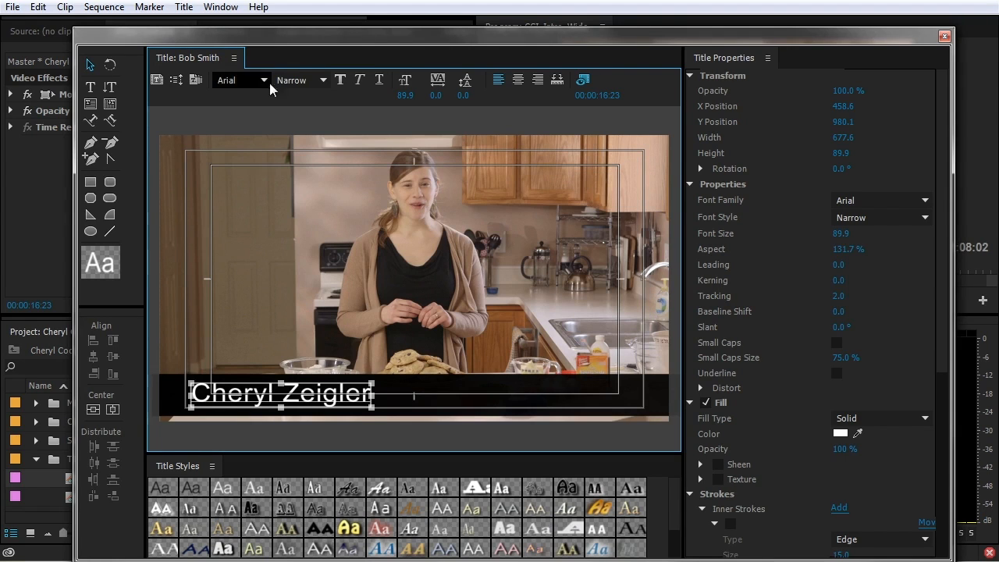
{"action": "left_click_drag", "start_coordinate": [304, 38], "coordinate": [401, 23]}
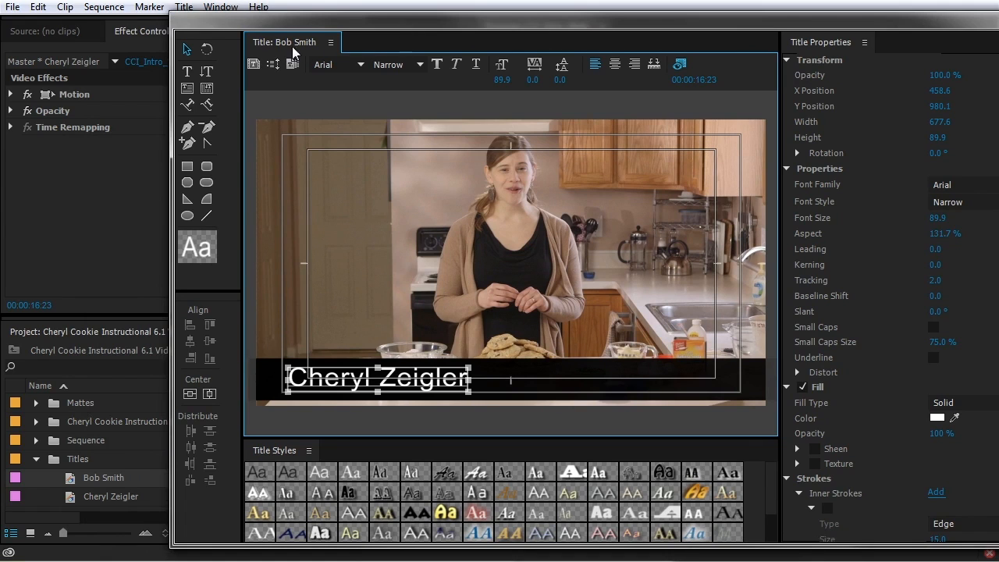
Replace the name text with the second person's name and close the Title Designer
{"action": "double_click", "coordinate": [453, 379]}
{"action": "left_click_drag", "start_coordinate": [467, 379], "coordinate": [286, 381]}
{"action": "type", "text": "Bob Smith"}
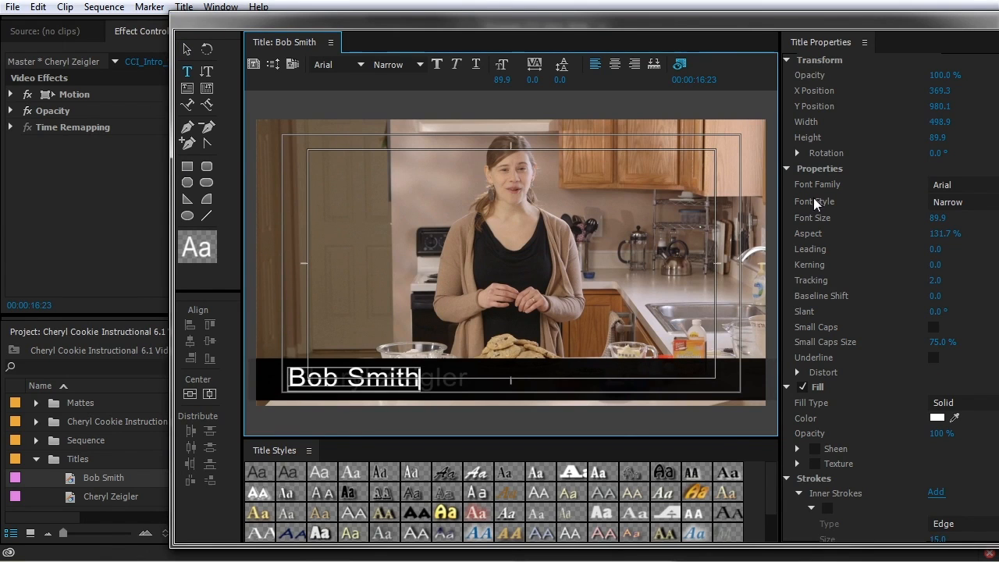
{"action": "key", "text": "ctrl+w"}
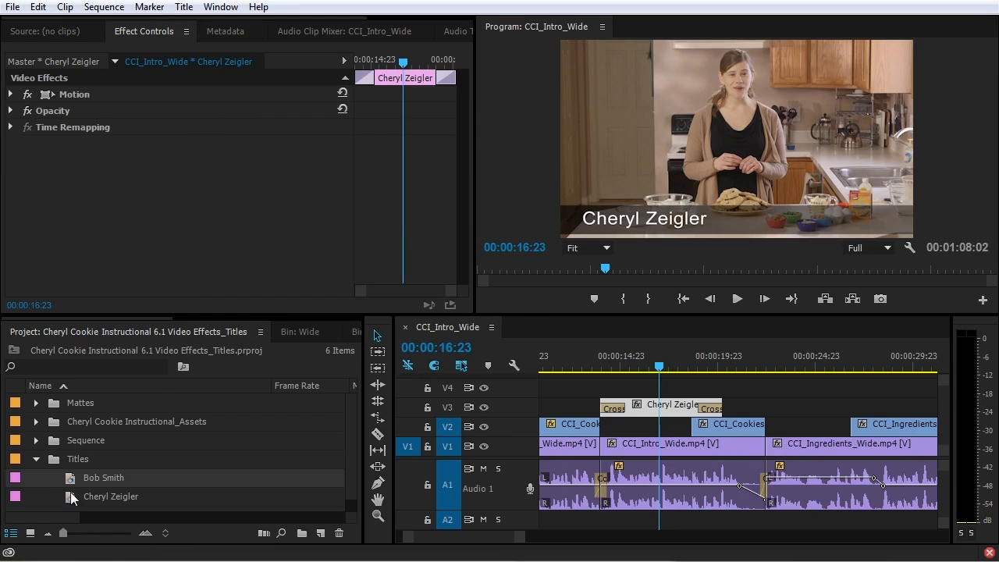
Duplicate the second name title and rename the copy with a third person's name
{"action": "left_click", "coordinate": [70, 480]}
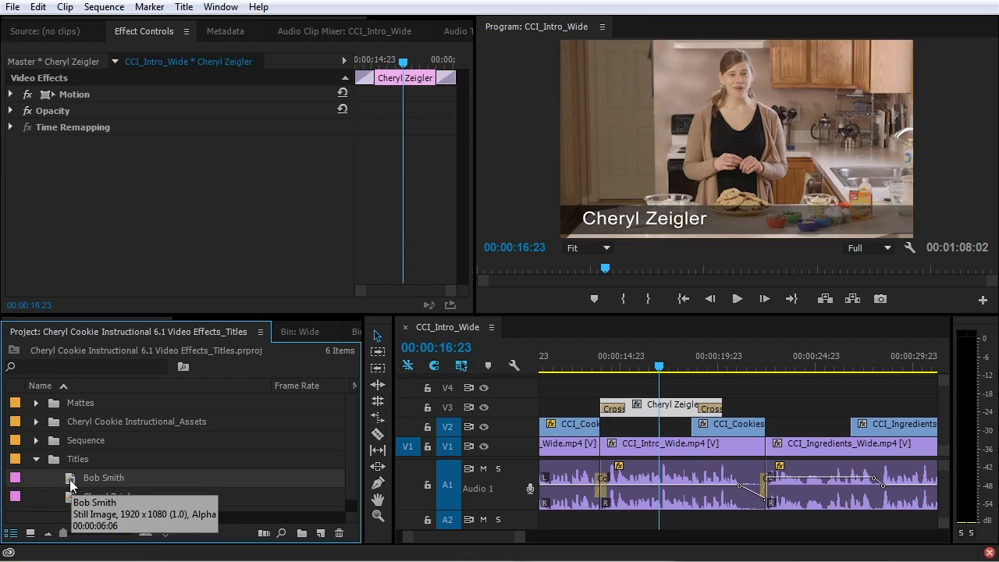
{"action": "key", "text": "ctrl+shift+/"}
{"action": "scroll", "coordinate": [79, 493], "scroll_direction": "down", "scroll_amount": 1}
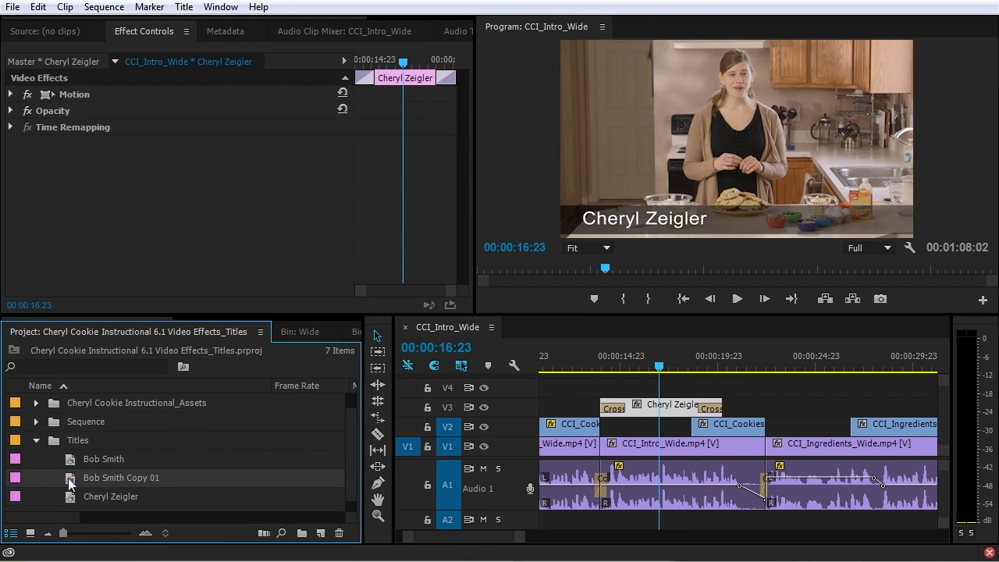
{"action": "left_click", "coordinate": [101, 479]}
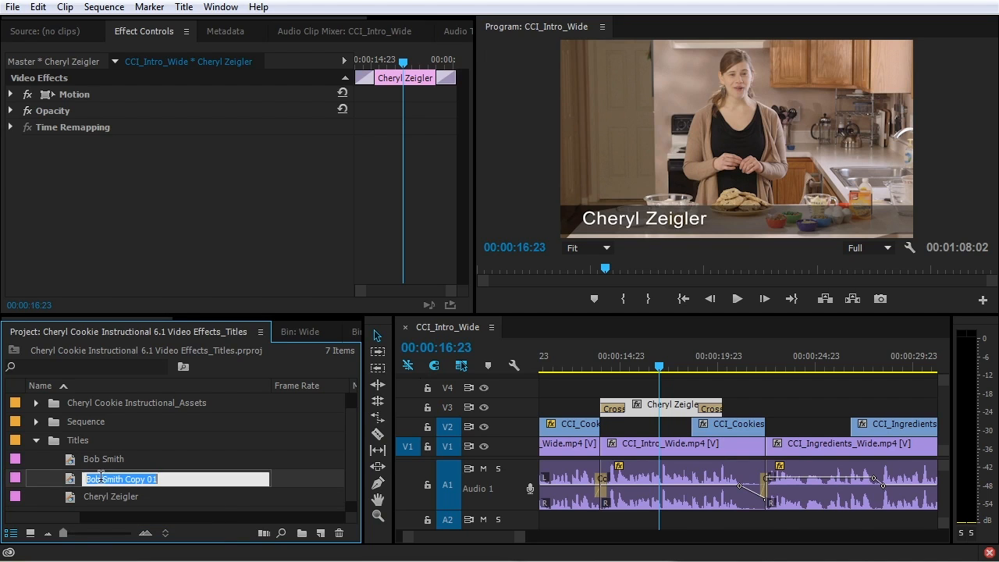
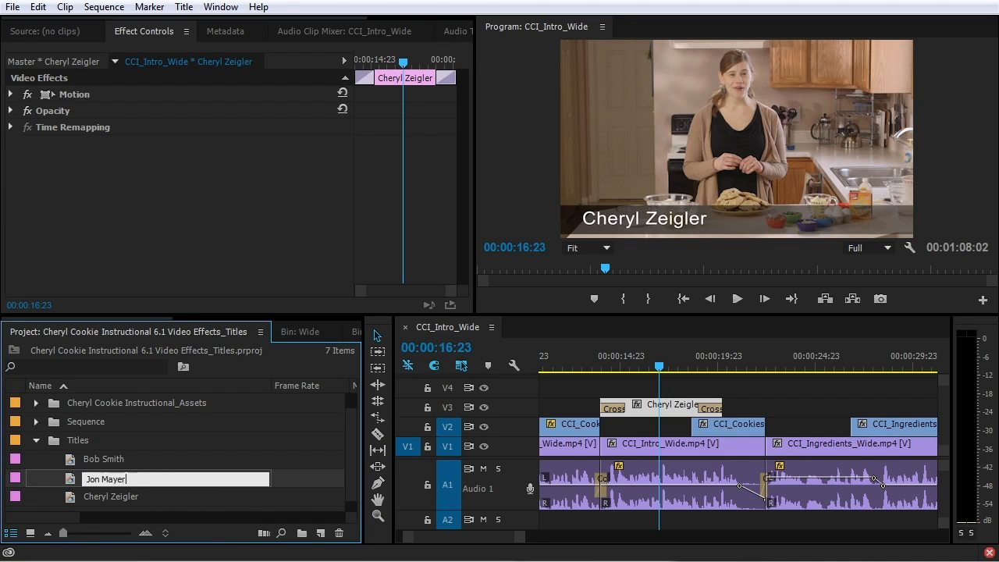
{"action": "key", "text": "Tab"}
Retype the copy's name text as the third person's name, close the designer, and switch to the file browser
{"action": "double_click", "coordinate": [76, 477]}
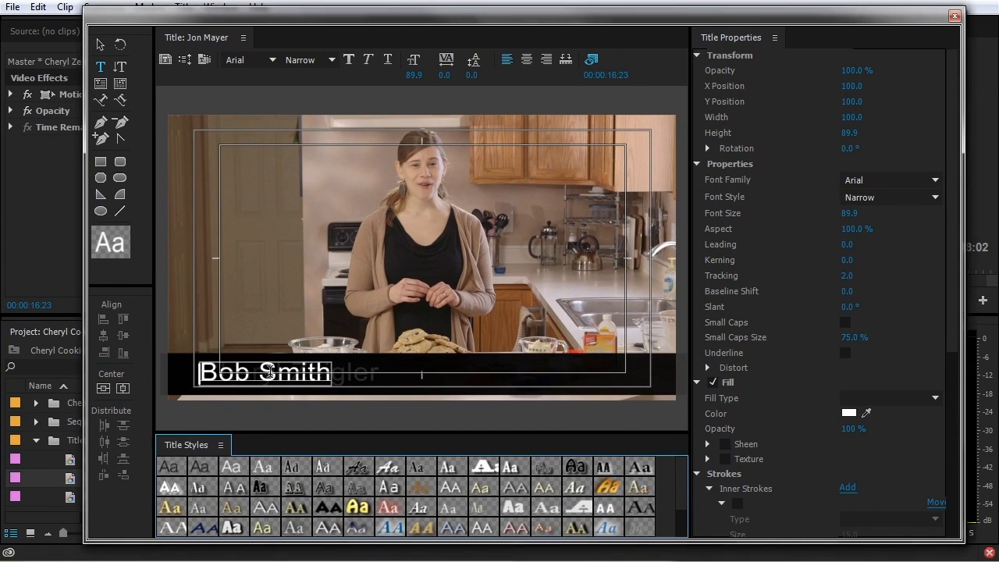
{"action": "triple_click", "coordinate": [306, 380]}
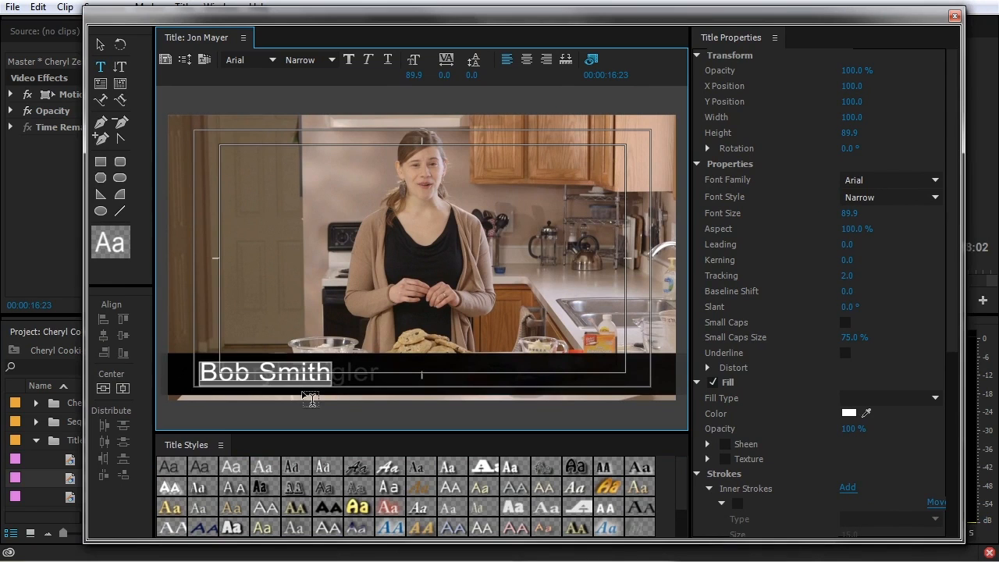
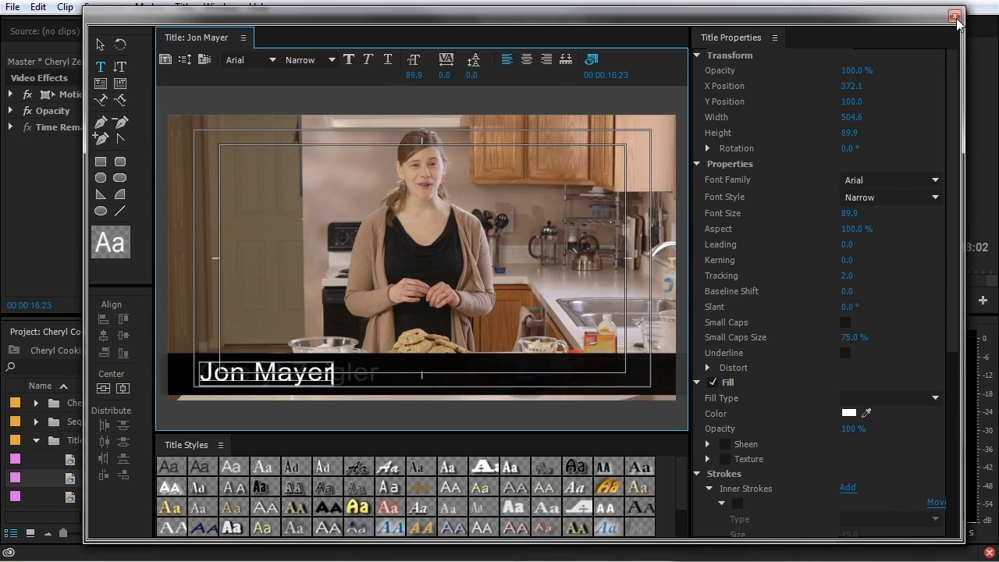
{"action": "left_click", "coordinate": [954, 17]}
{"action": "left_click", "coordinate": [781, 408]}
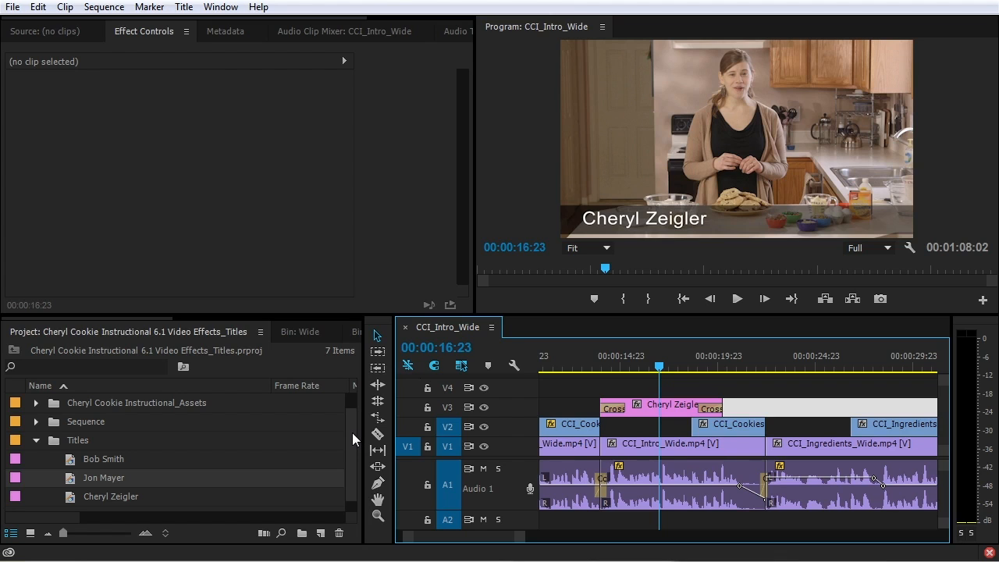
{"action": "key", "text": "alt+Tab"}
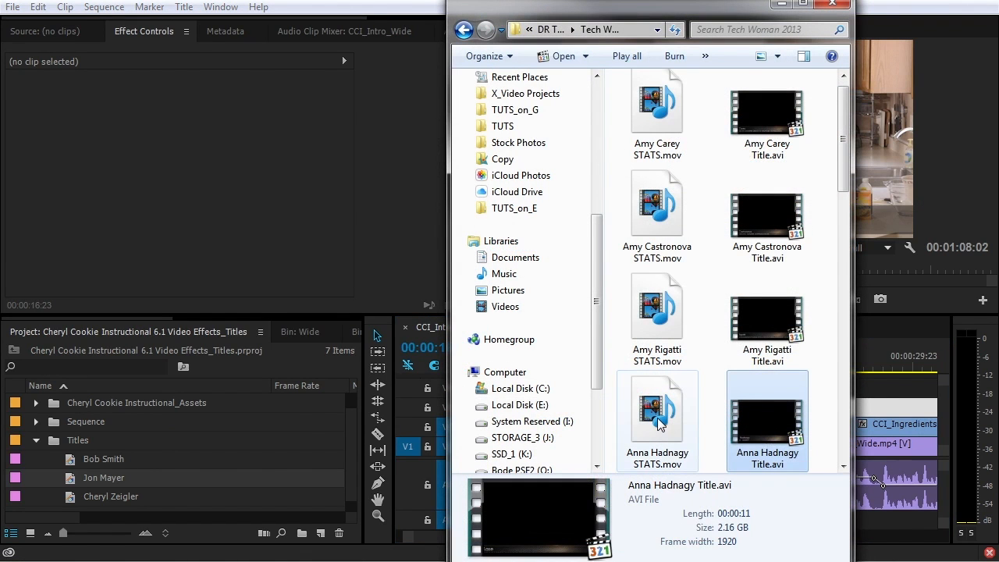
Import the STATS movie from Explorer into the Titles bin, place it on track V4, and save
{"action": "left_click", "coordinate": [658, 422]}
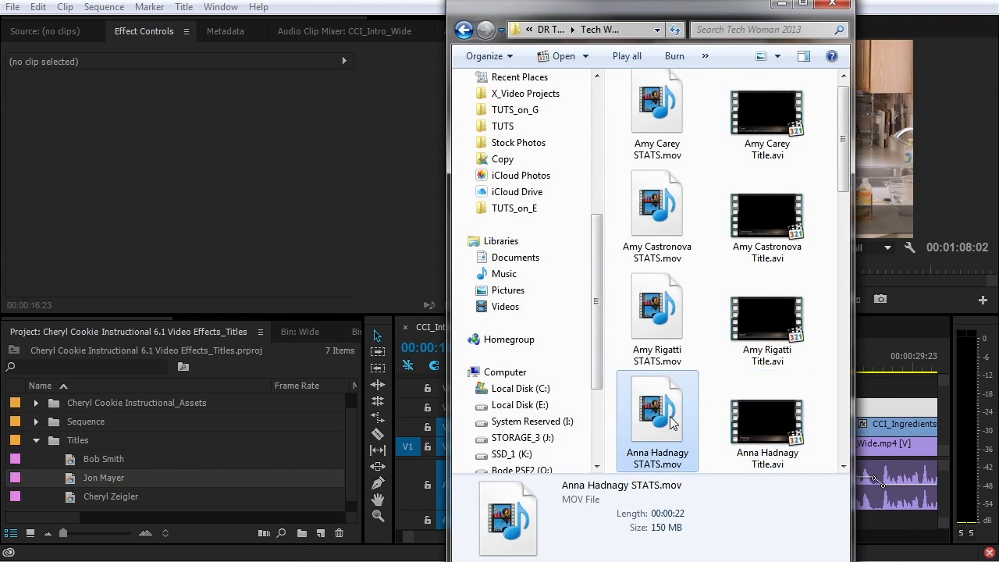
{"action": "left_click_drag", "start_coordinate": [660, 420], "coordinate": [72, 462]}
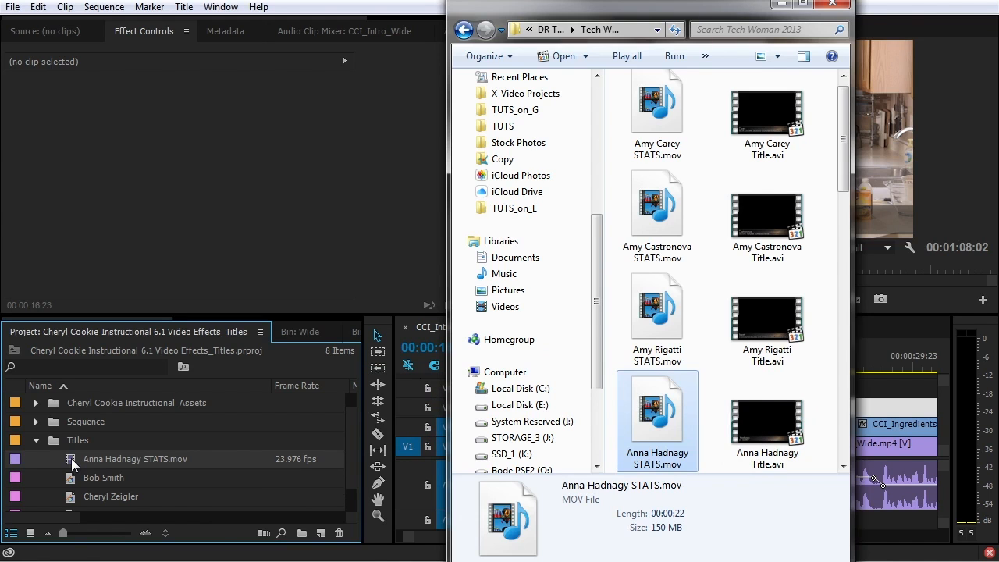
{"action": "left_click_drag", "start_coordinate": [72, 463], "coordinate": [611, 390]}
{"action": "left_click", "coordinate": [741, 364]}
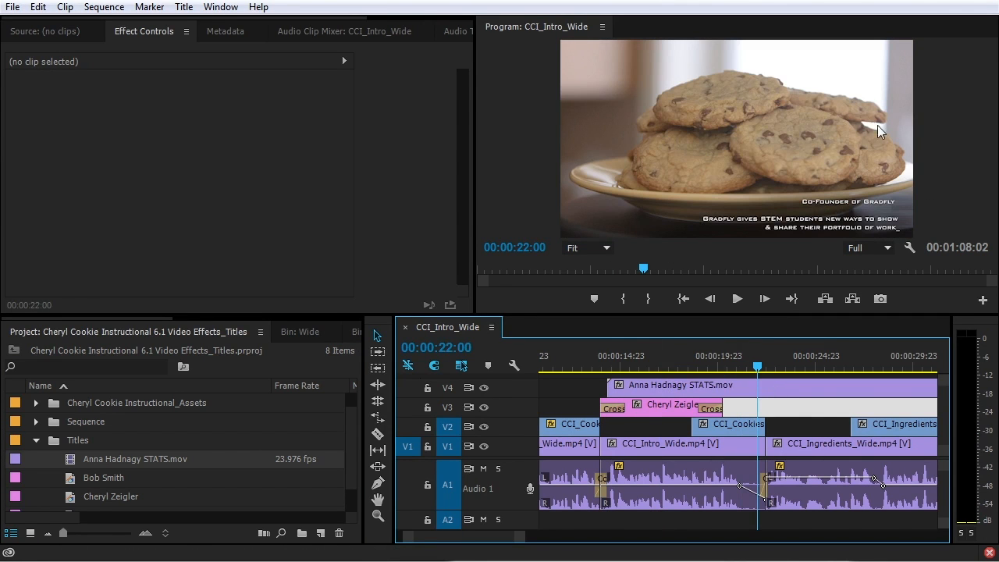
{"action": "key", "text": "ctrl+s"}
Import the name-title AVI from Explorer into the Titles bin and place it on track V4
{"action": "key", "text": "alt+Tab"}
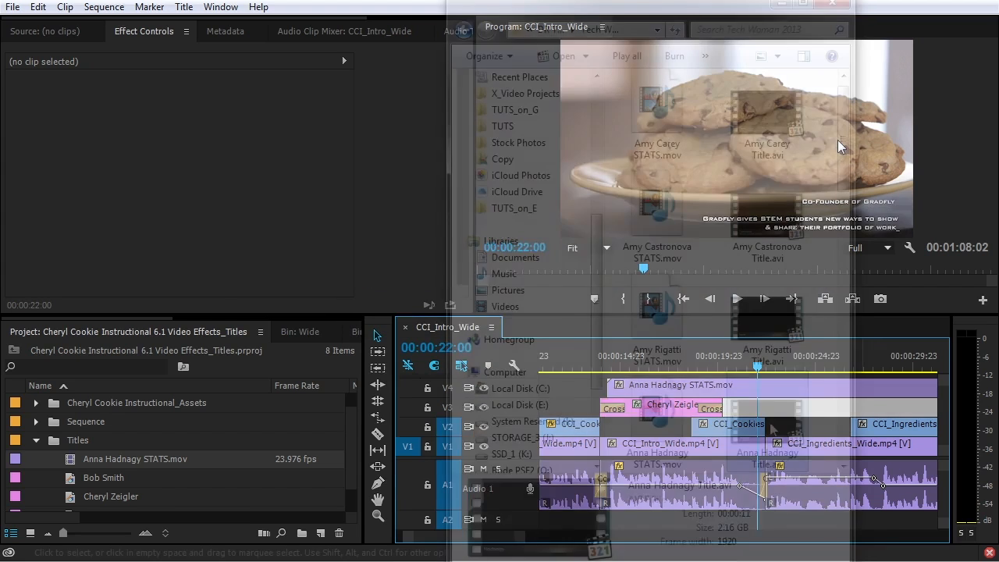
{"action": "left_click_drag", "start_coordinate": [234, 449], "coordinate": [75, 441]}
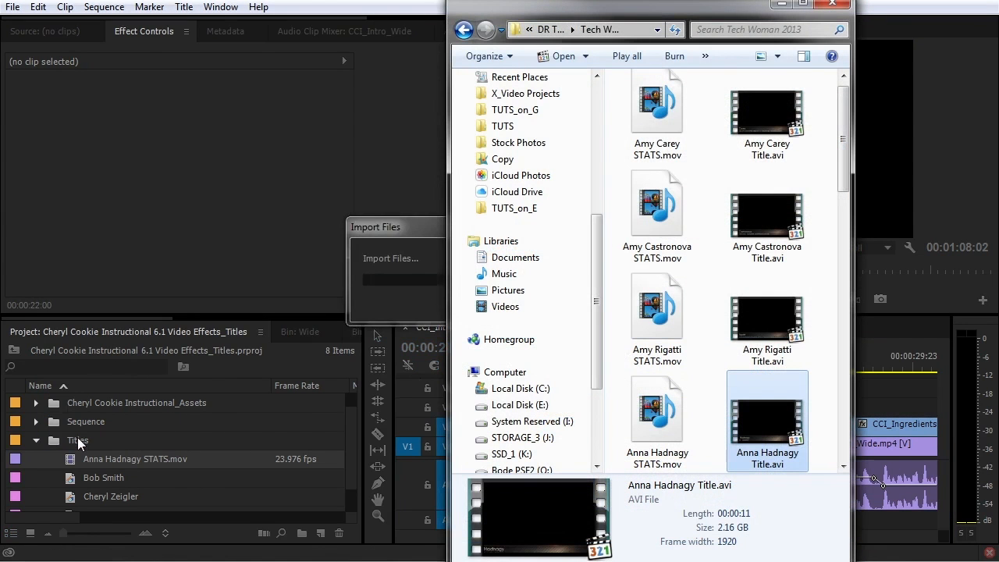
{"action": "left_click_drag", "start_coordinate": [83, 479], "coordinate": [734, 401]}
{"action": "key", "text": "Up"}
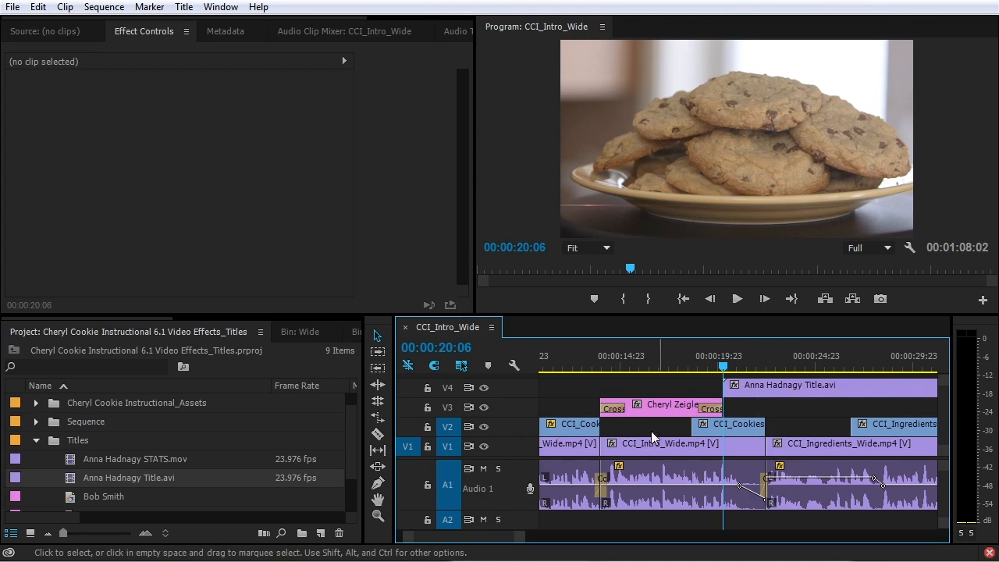
{"action": "key", "text": "space"}
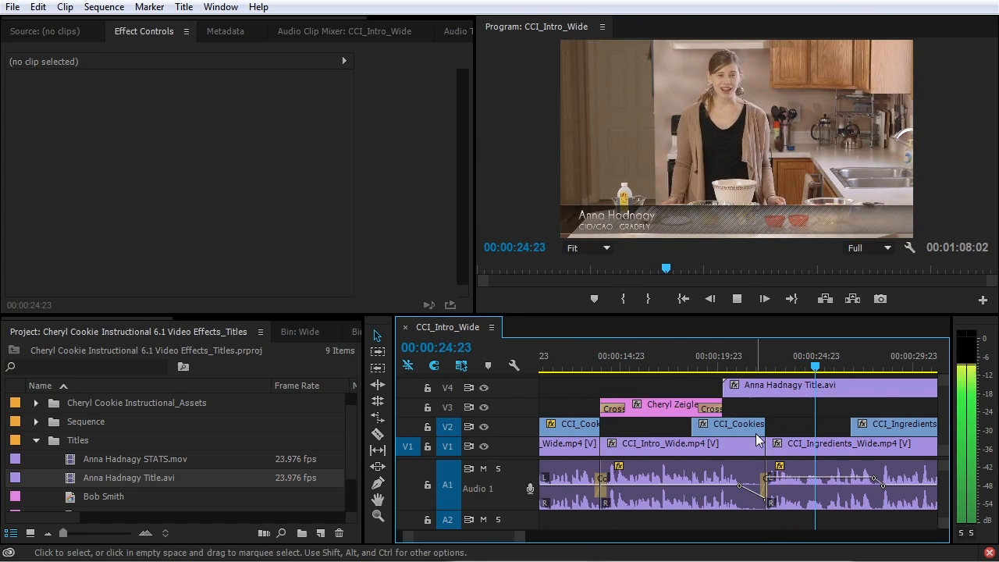
{"action": "key", "text": "space"}
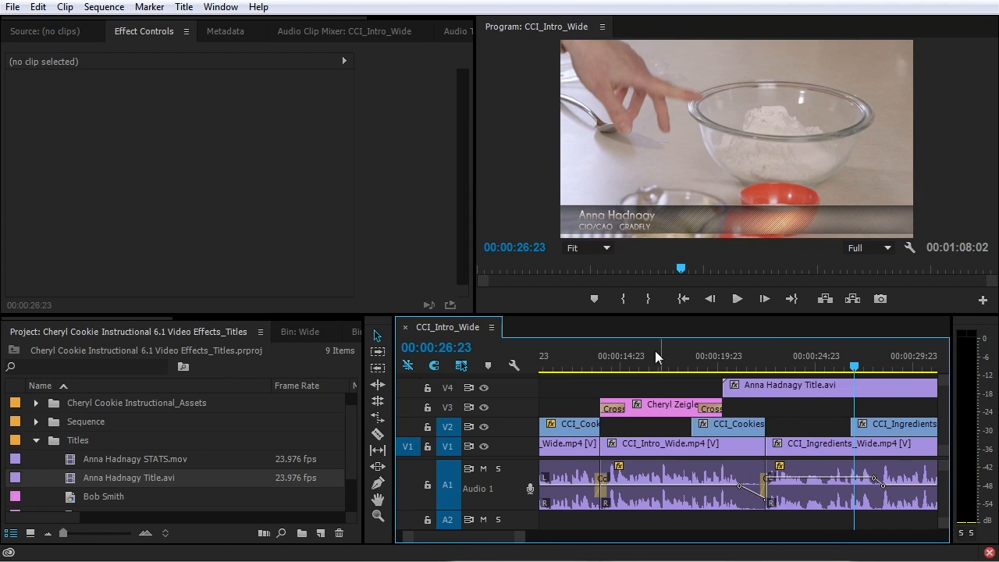
{"action": "left_click_drag", "start_coordinate": [69, 479], "coordinate": [178, 283]}
{"action": "left_click_drag", "start_coordinate": [28, 272], "coordinate": [67, 283]}
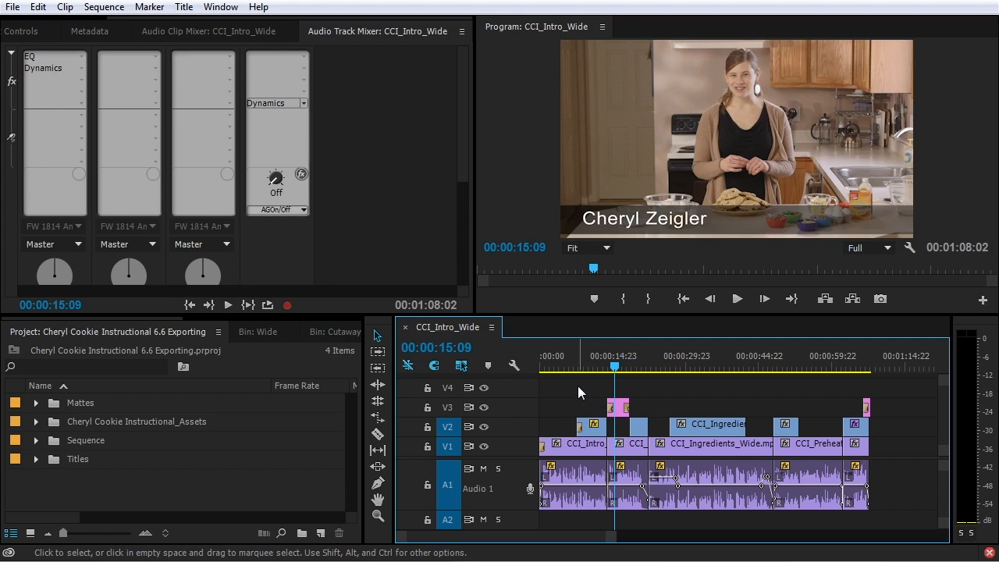
Expand the Sequence bin, select CCI_Intro_Wide, and bring up File > Export > Media
{"action": "left_click", "coordinate": [530, 119]}
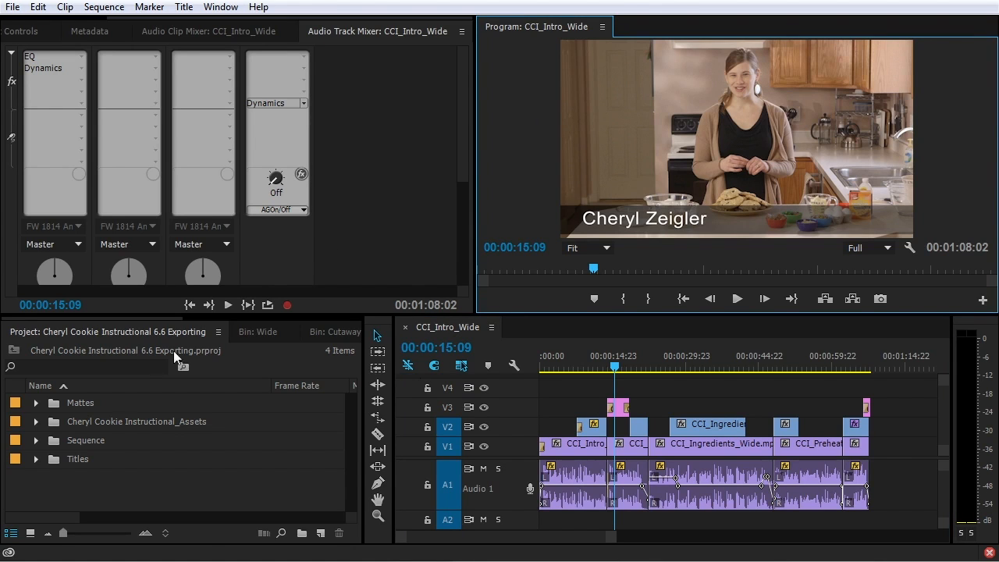
{"action": "left_click", "coordinate": [35, 440]}
{"action": "left_click", "coordinate": [103, 460]}
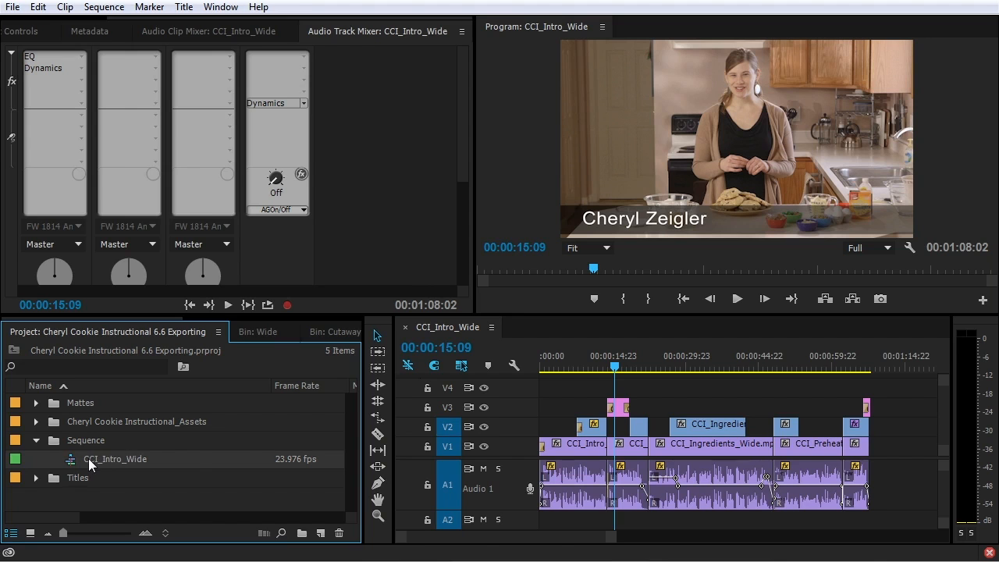
{"action": "mouse_move", "coordinate": [88, 460]}
{"action": "left_click", "coordinate": [11, 7]}
{"action": "mouse_move", "coordinate": [45, 472]}
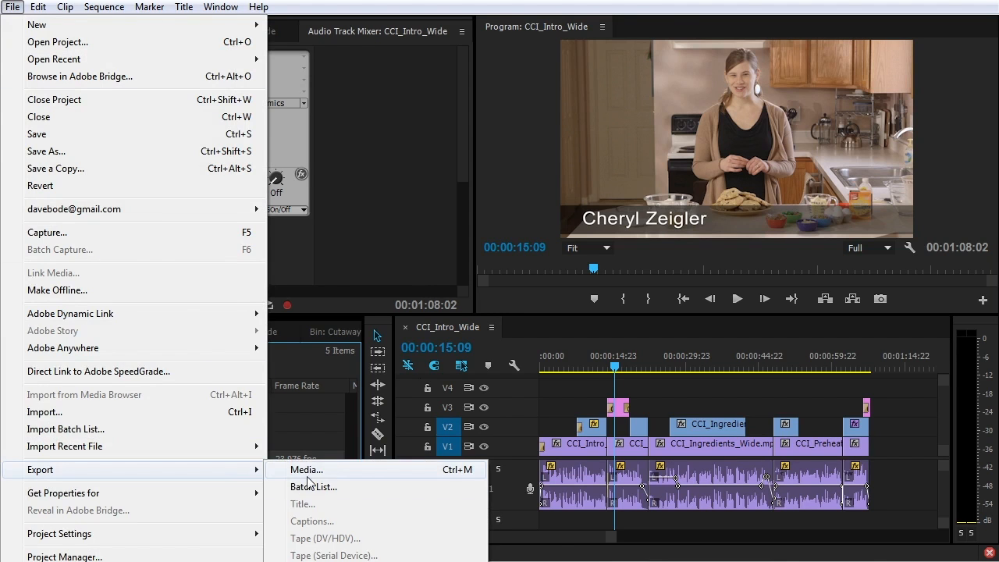
Open Export Settings for CCI_Intro_Wide and set the format to H.264
{"action": "left_click", "coordinate": [449, 473]}
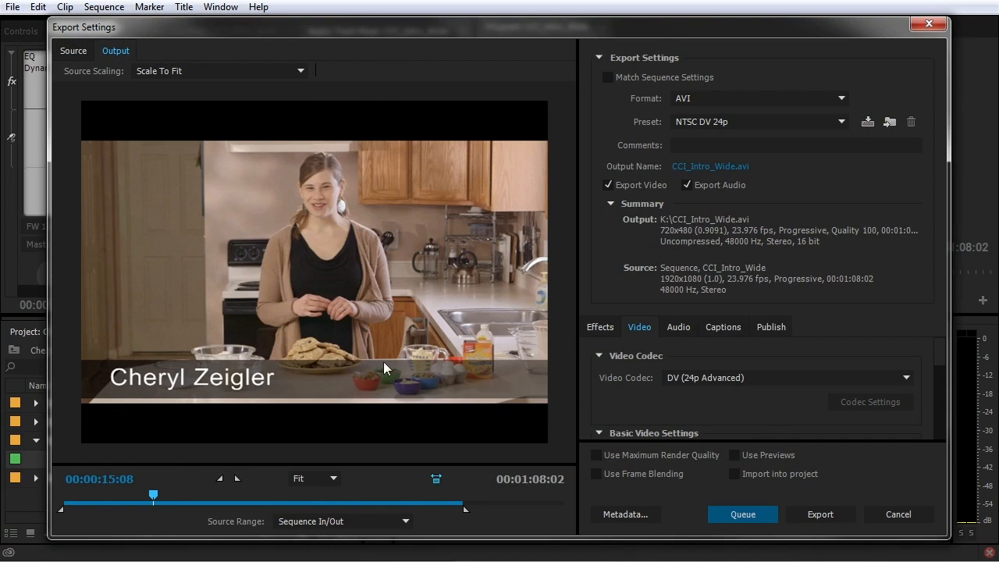
{"action": "left_click", "coordinate": [722, 101]}
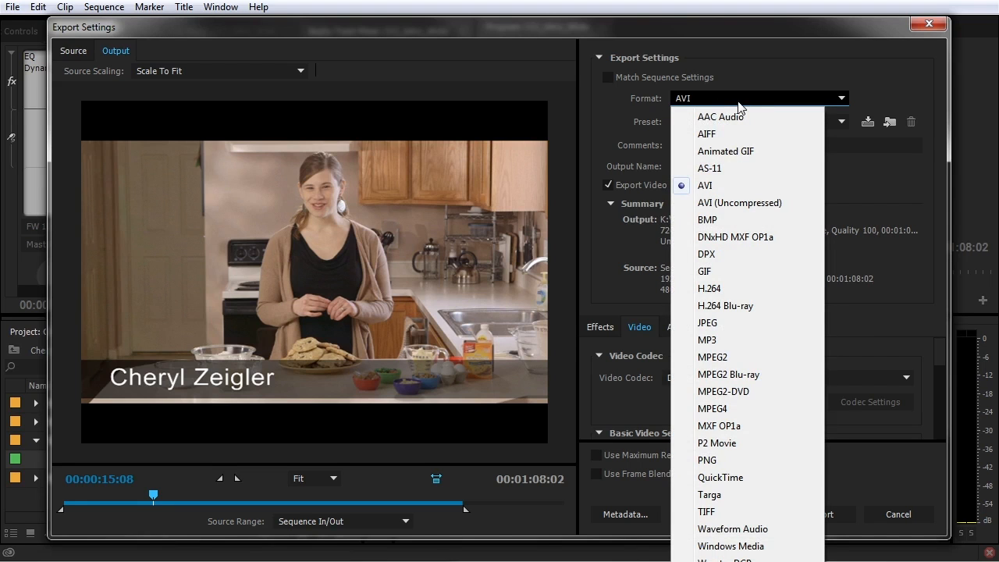
{"action": "left_click", "coordinate": [708, 289]}
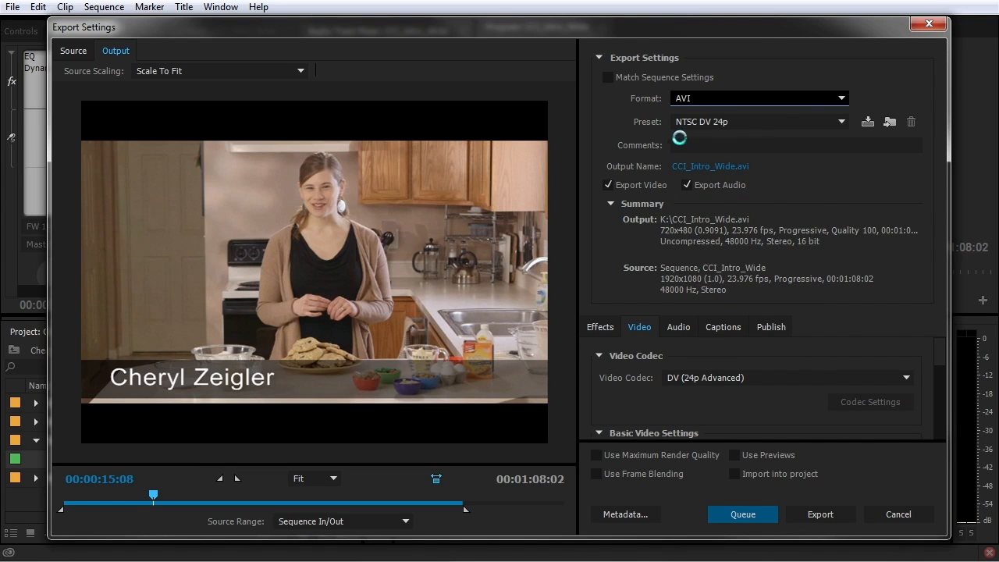
Choose the Vimeo 1080p HD preset, resizing the Export Settings window as needed
{"action": "left_click", "coordinate": [749, 123]}
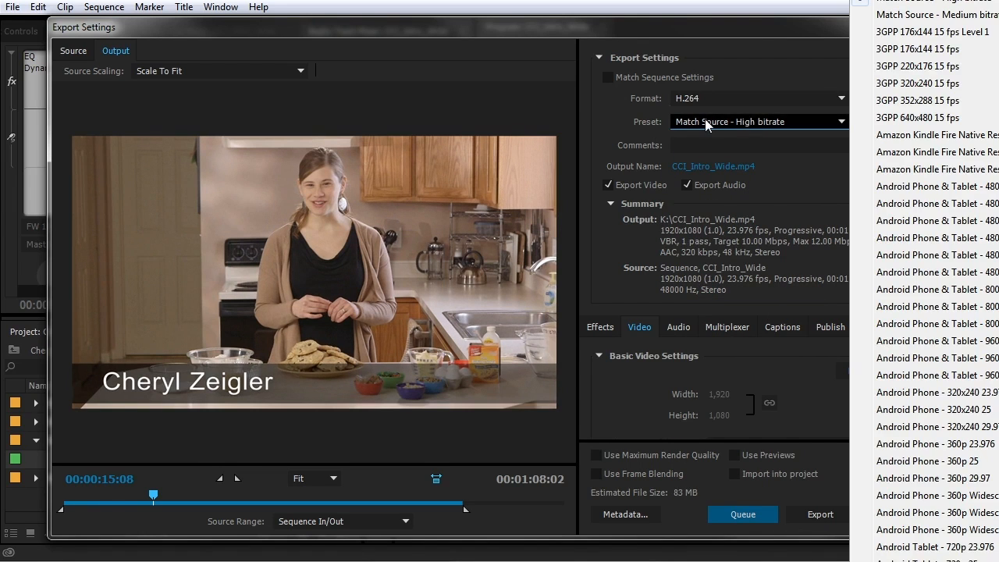
{"action": "left_click", "coordinate": [765, 29]}
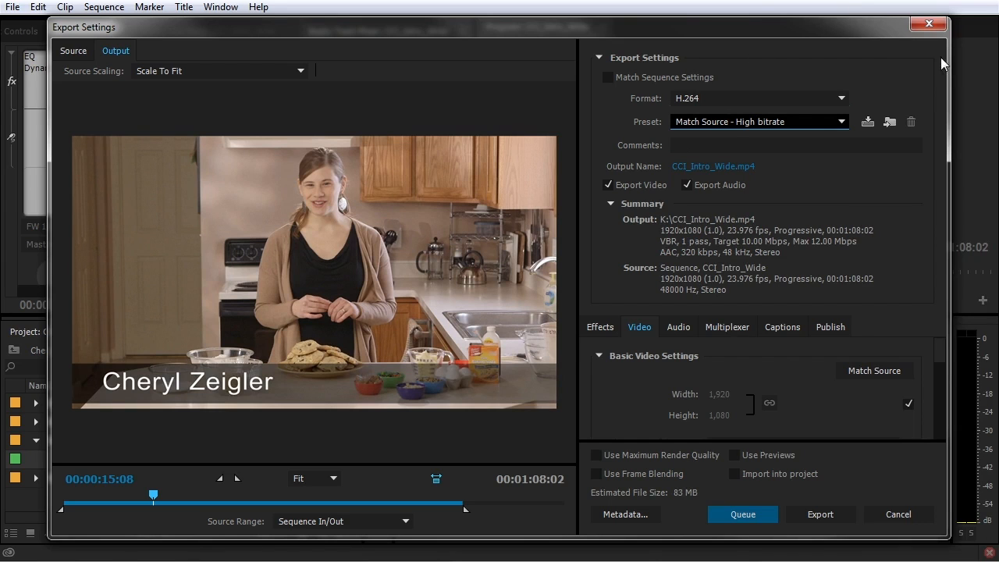
{"action": "left_click_drag", "start_coordinate": [951, 60], "coordinate": [688, 73]}
{"action": "left_click", "coordinate": [601, 121]}
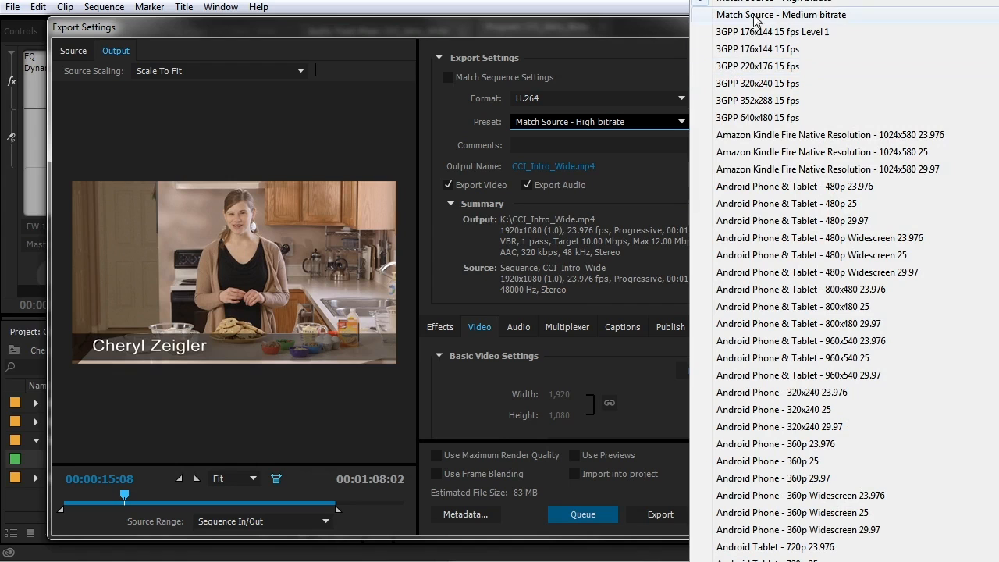
{"action": "scroll", "coordinate": [832, 281], "scroll_direction": "down", "scroll_amount": 4}
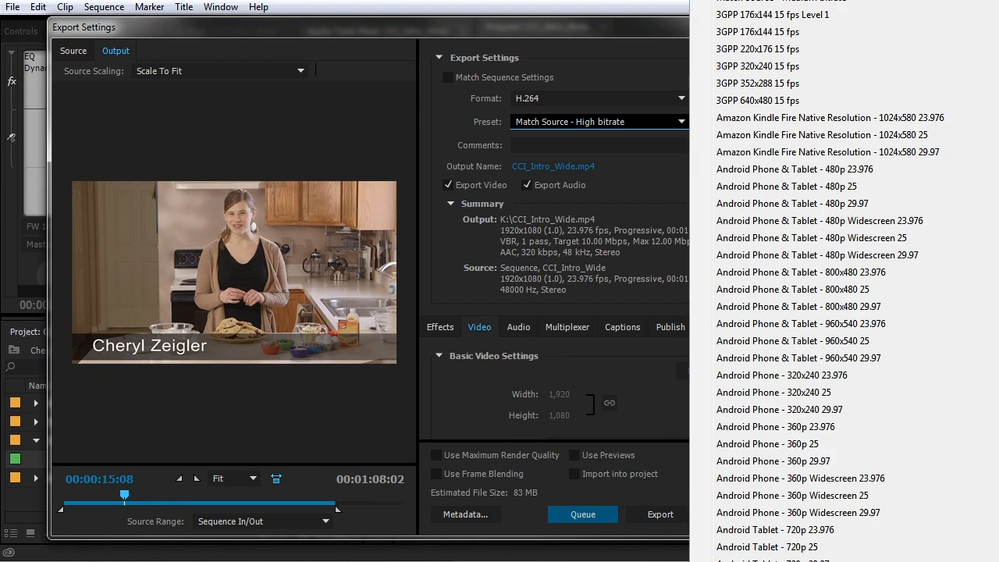
{"action": "scroll", "coordinate": [831, 281], "scroll_direction": "down", "scroll_amount": 6}
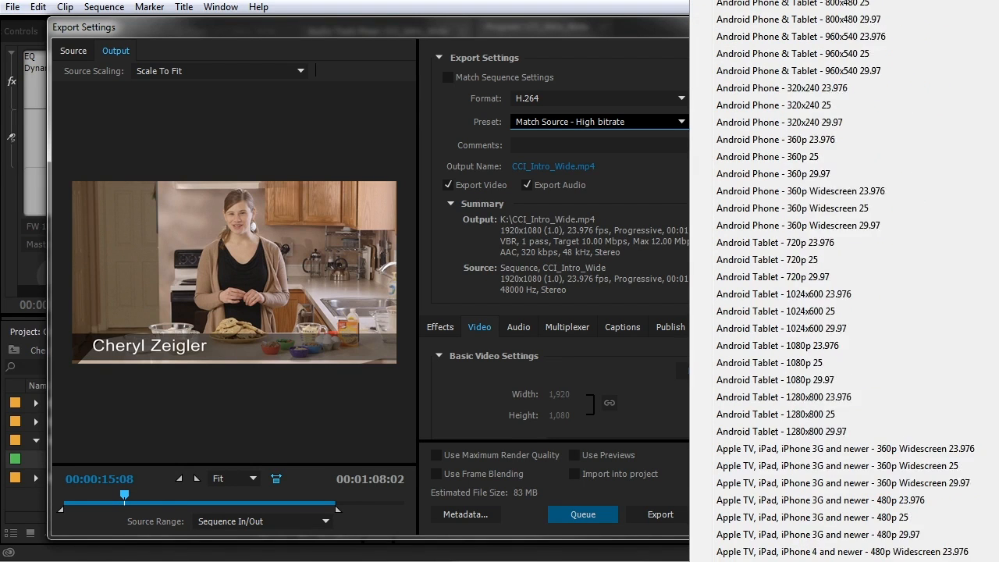
{"action": "scroll", "coordinate": [831, 281], "scroll_direction": "down", "scroll_amount": 6}
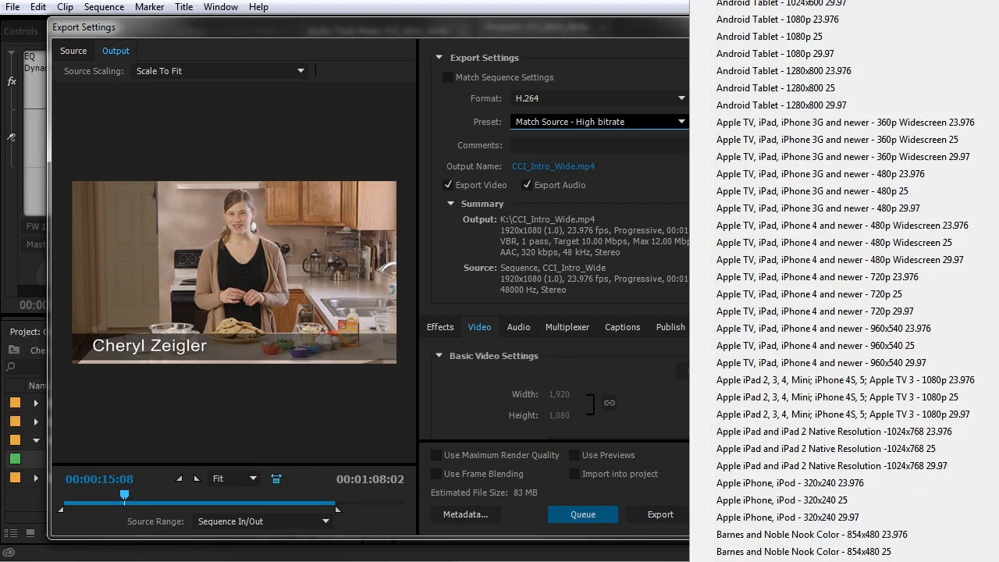
{"action": "scroll", "coordinate": [832, 281], "scroll_direction": "down", "scroll_amount": 4}
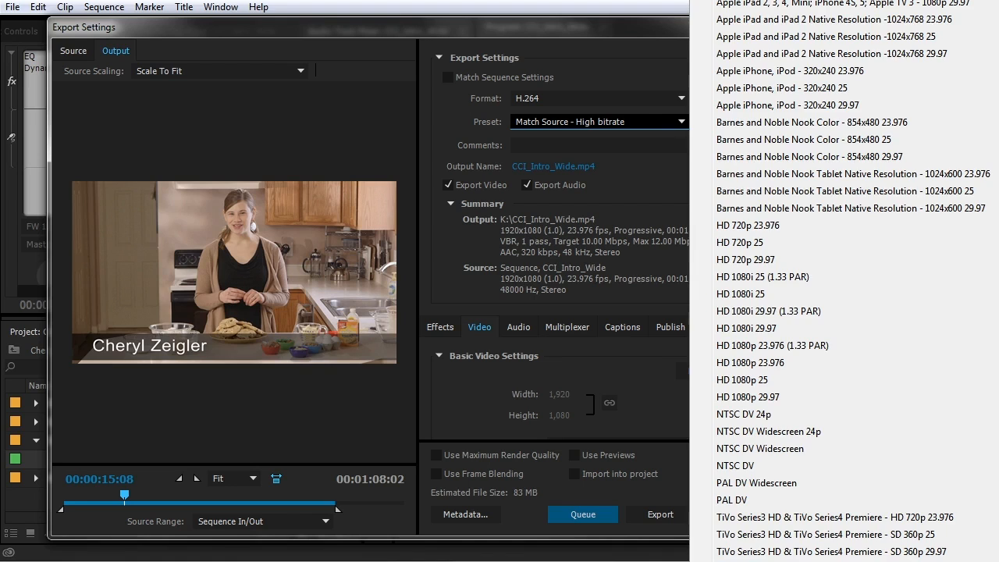
{"action": "left_click", "coordinate": [748, 561]}
{"action": "left_click_drag", "start_coordinate": [791, 248], "coordinate": [985, 248]}
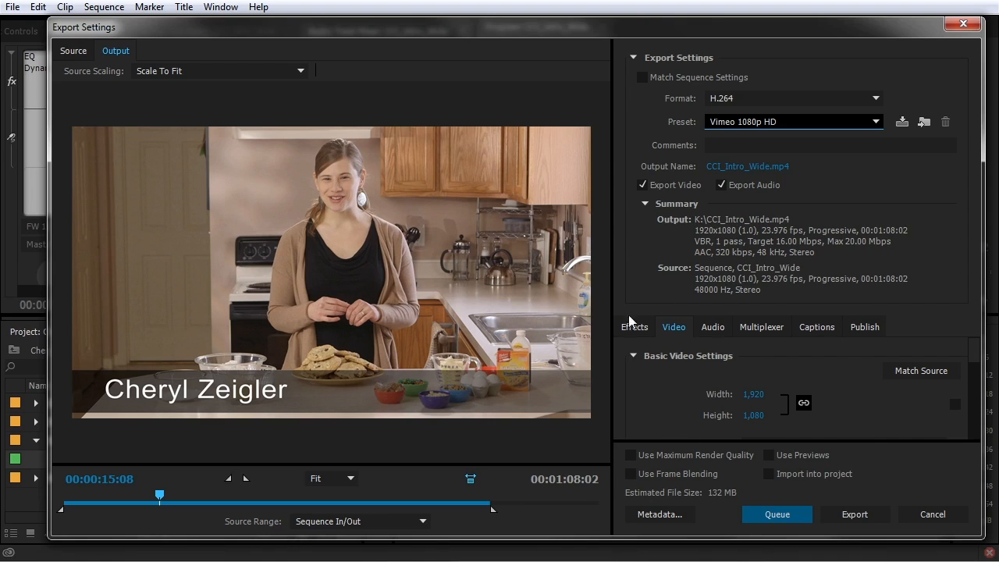
{"action": "left_click", "coordinate": [736, 173]}
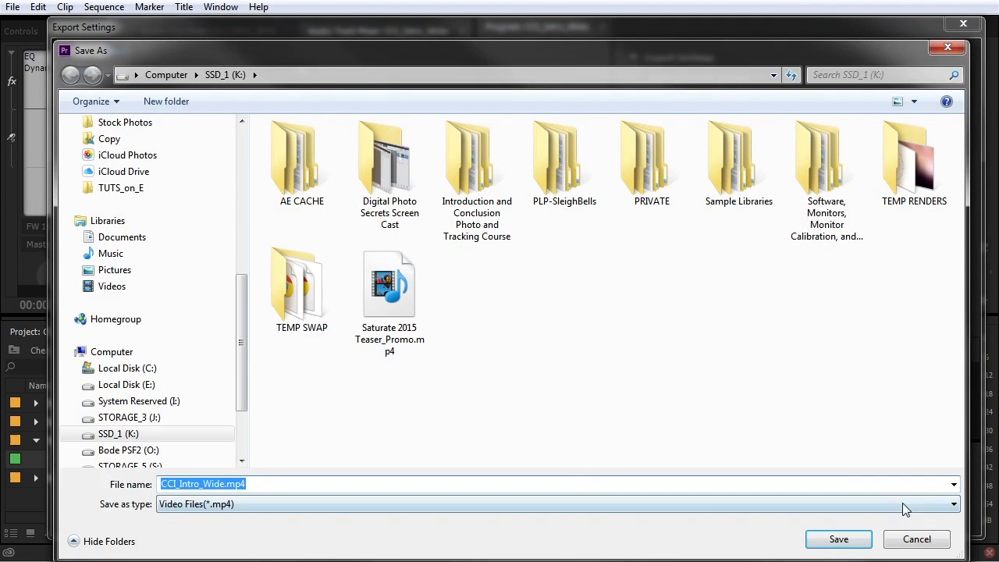
{"action": "left_click", "coordinate": [840, 539]}
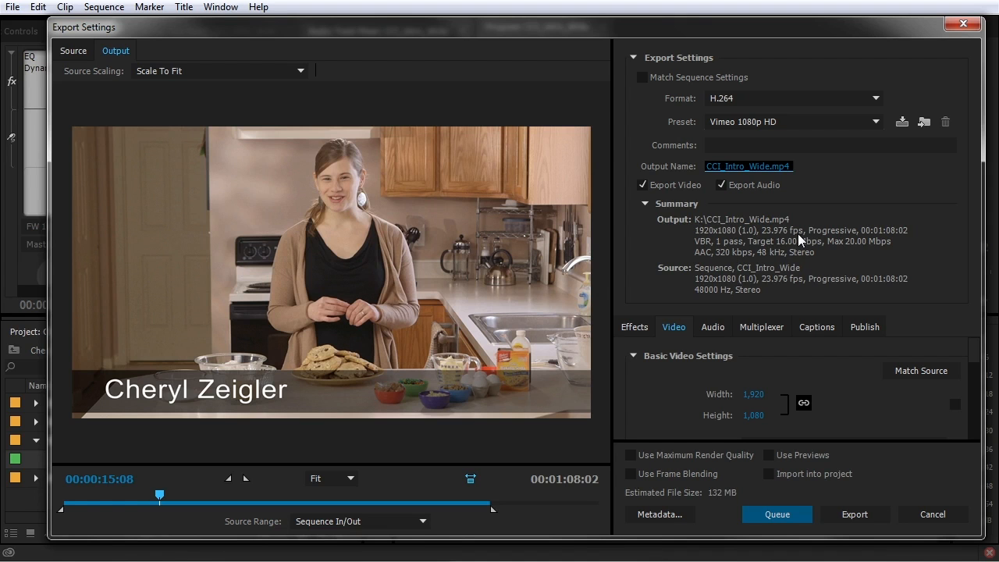
Look through the Audio, Multiplexer, Captions, Publish, Video and Effects export tabs
{"action": "mouse_move", "coordinate": [976, 316]}
{"action": "left_mouse_down"}
{"action": "mouse_move", "coordinate": [976, 329]}
{"action": "mouse_move", "coordinate": [977, 315]}
{"action": "left_mouse_up"}
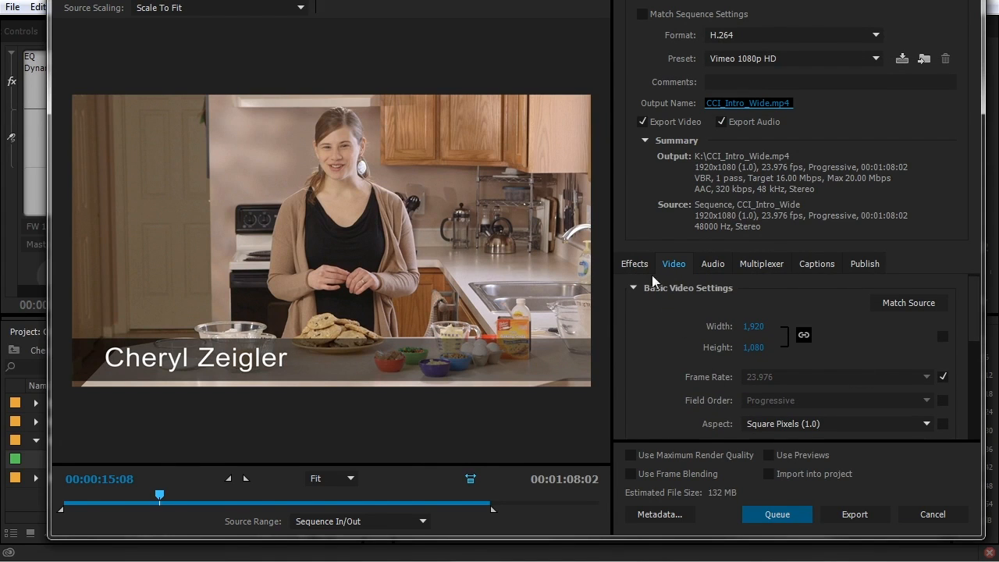
{"action": "left_click", "coordinate": [714, 263]}
{"action": "left_click", "coordinate": [763, 263]}
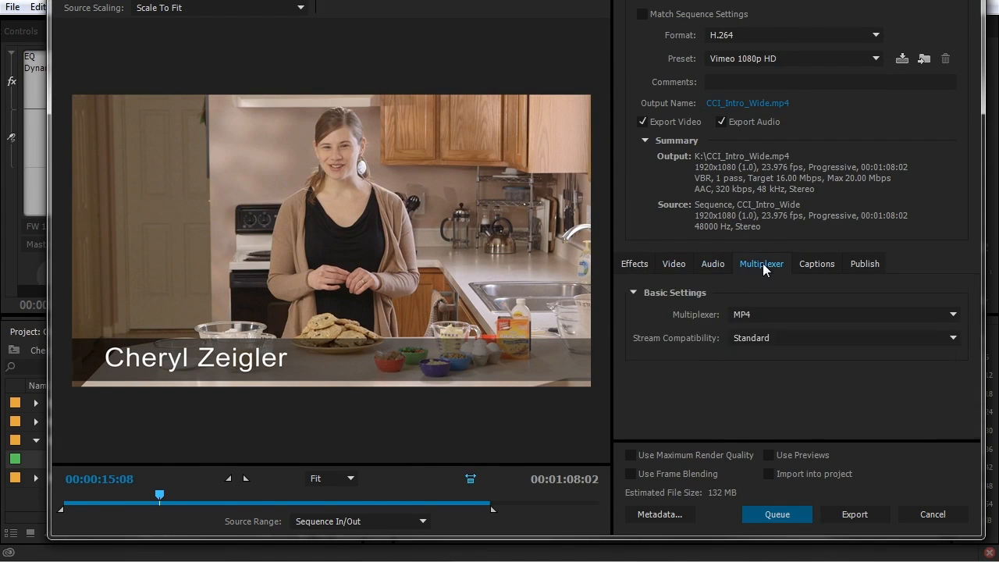
{"action": "left_click", "coordinate": [817, 263]}
{"action": "left_click", "coordinate": [862, 265]}
{"action": "left_click", "coordinate": [813, 264]}
{"action": "left_click", "coordinate": [749, 264]}
{"action": "left_click", "coordinate": [719, 264]}
{"action": "left_click", "coordinate": [676, 264]}
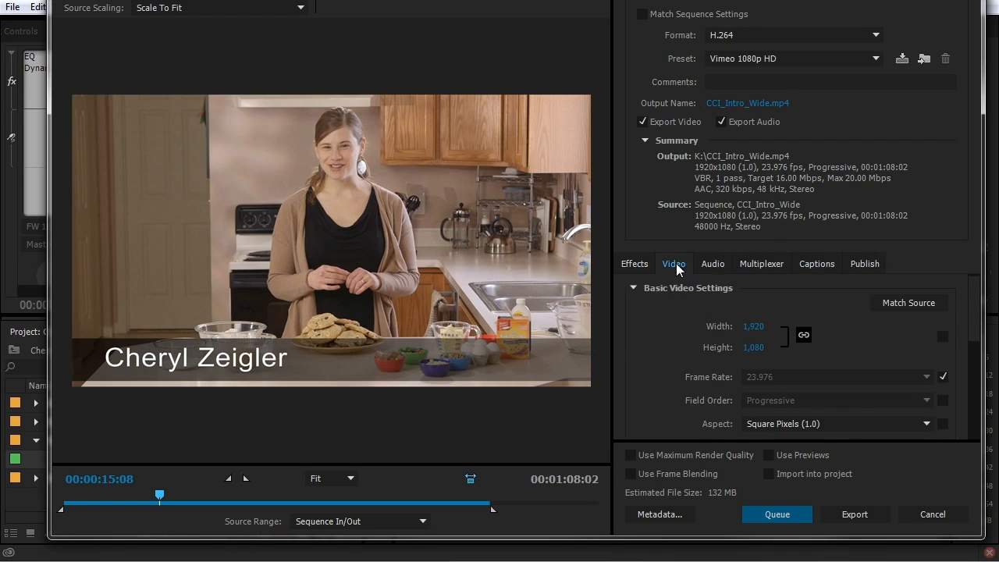
{"action": "left_click", "coordinate": [634, 264]}
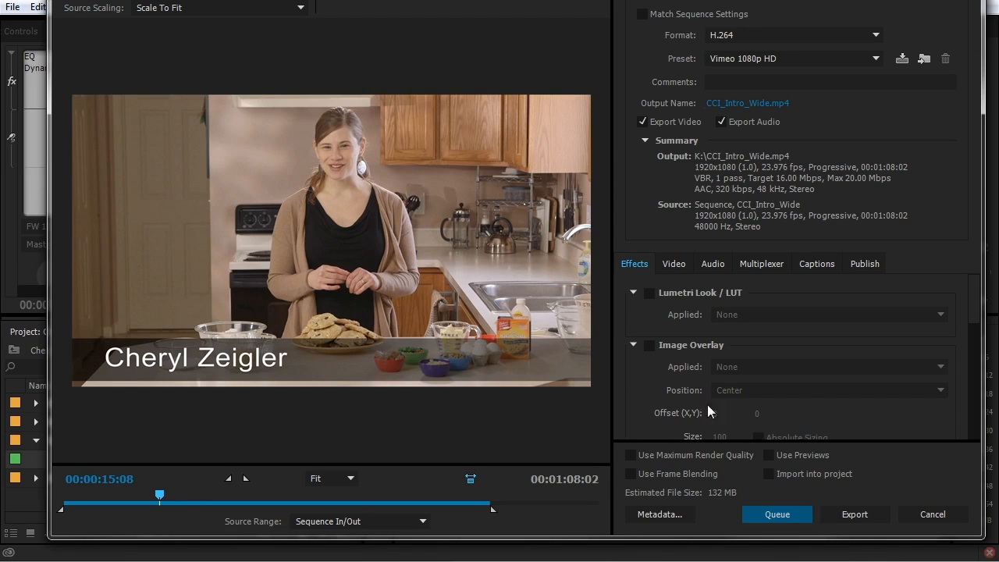
Review the Video, Audio and Multiplexer tabs again, ending on the Video settings
{"action": "left_click", "coordinate": [664, 267]}
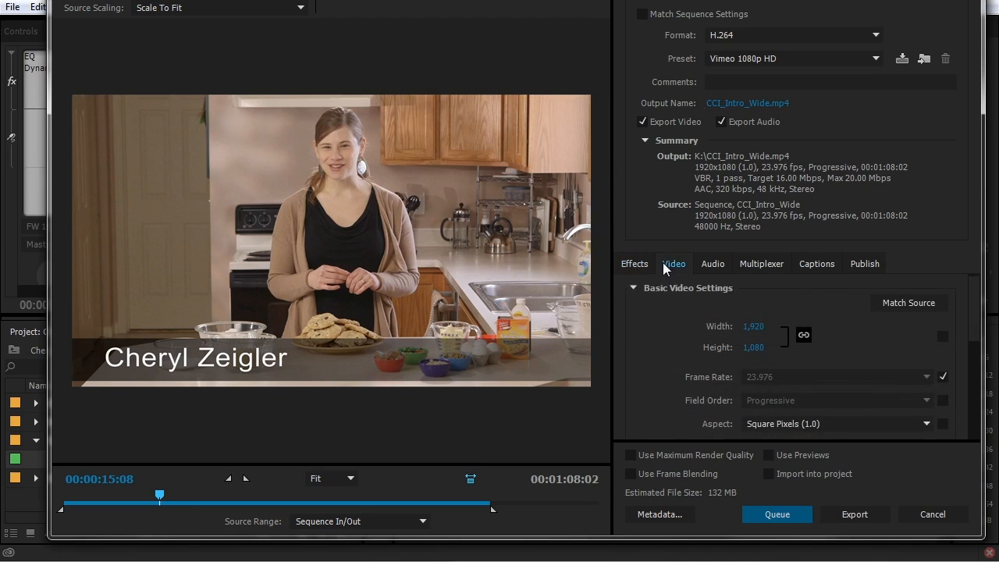
{"action": "left_click", "coordinate": [709, 265]}
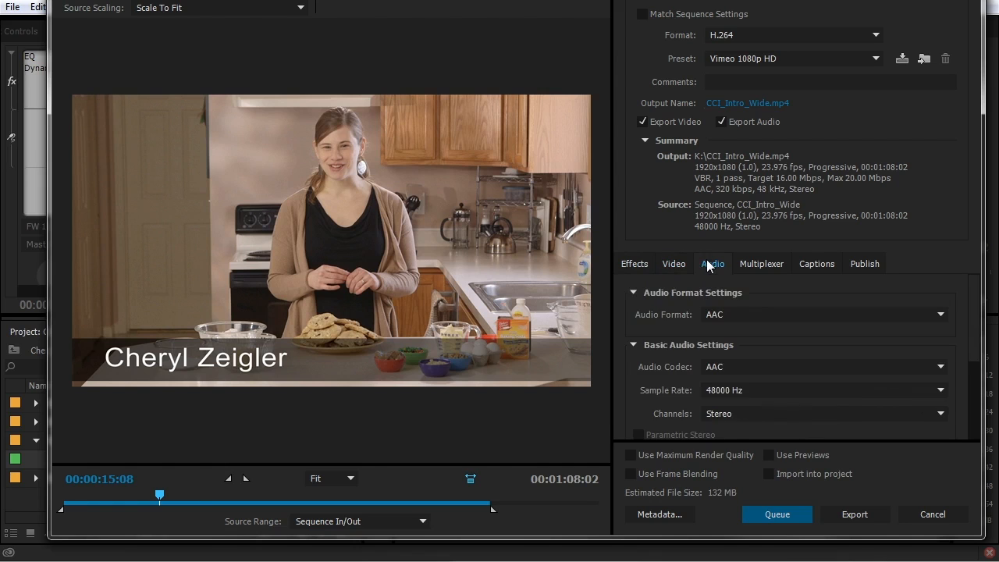
{"action": "left_click", "coordinate": [753, 262]}
{"action": "left_click", "coordinate": [712, 263]}
{"action": "left_click", "coordinate": [679, 263]}
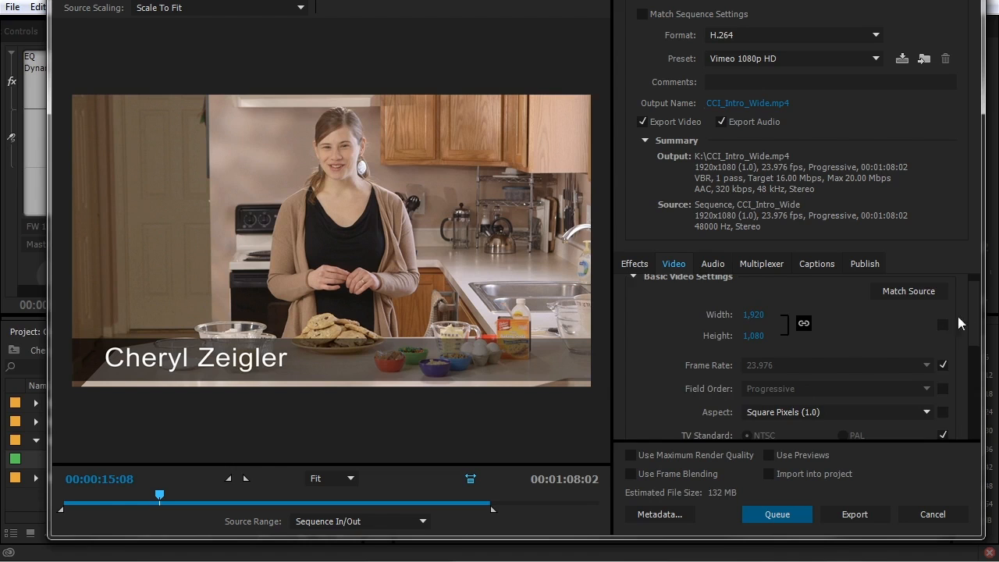
{"action": "scroll", "coordinate": [981, 321], "scroll_direction": "down", "scroll_amount": 1}
{"action": "scroll", "coordinate": [980, 322], "scroll_direction": "up", "scroll_amount": 2}
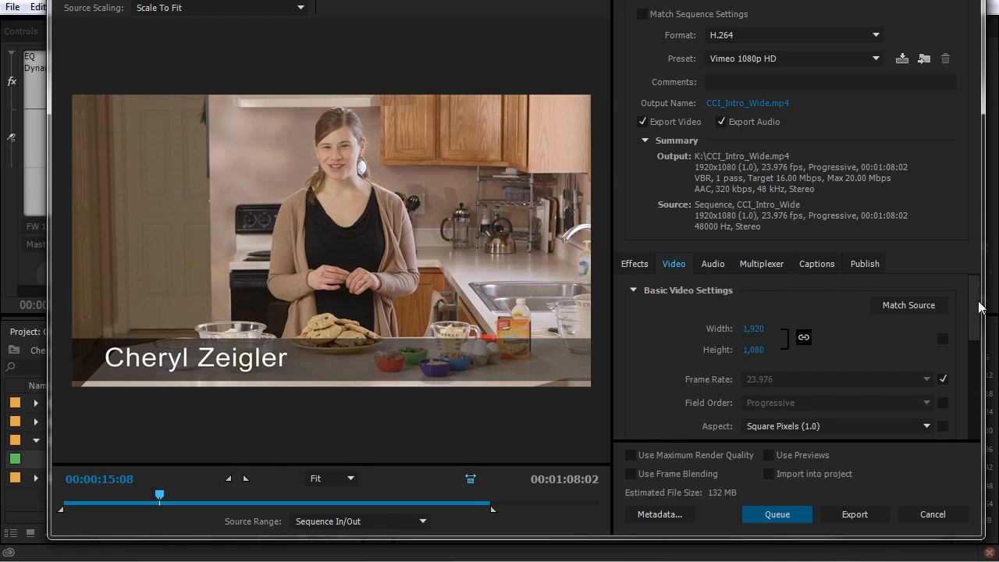
Match video settings to the source and review the VBR 1-pass 16/20 Mbps bitrate settings
{"action": "left_click", "coordinate": [891, 302]}
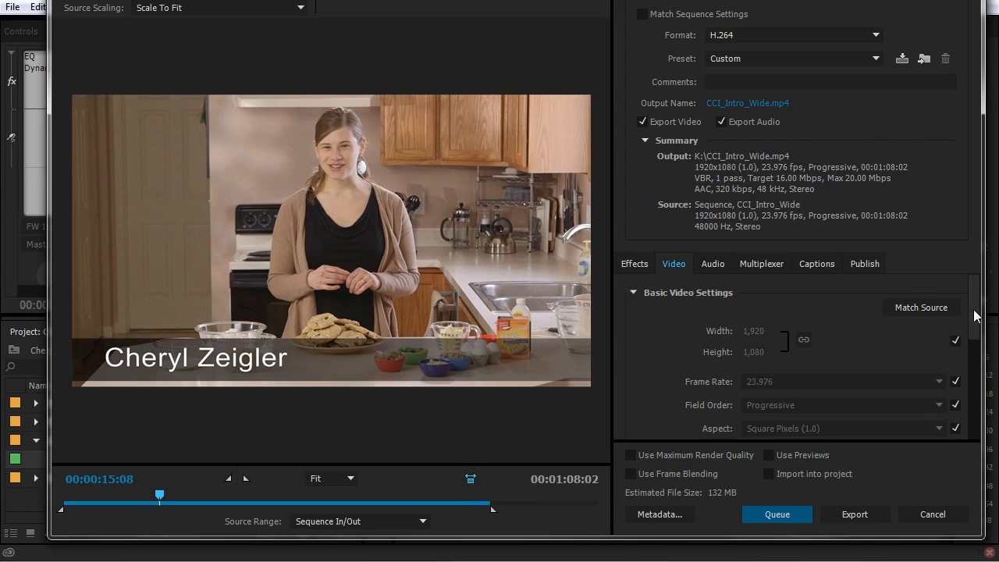
{"action": "scroll", "coordinate": [979, 342], "scroll_direction": "down", "scroll_amount": 3}
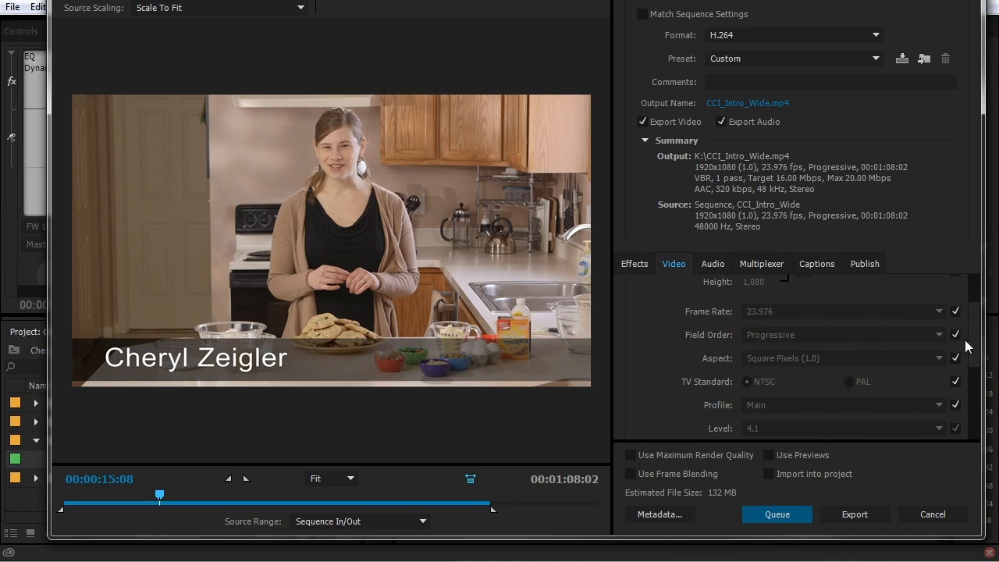
{"action": "scroll", "coordinate": [862, 359], "scroll_direction": "down", "scroll_amount": 3}
{"action": "scroll", "coordinate": [952, 388], "scroll_direction": "down", "scroll_amount": 3}
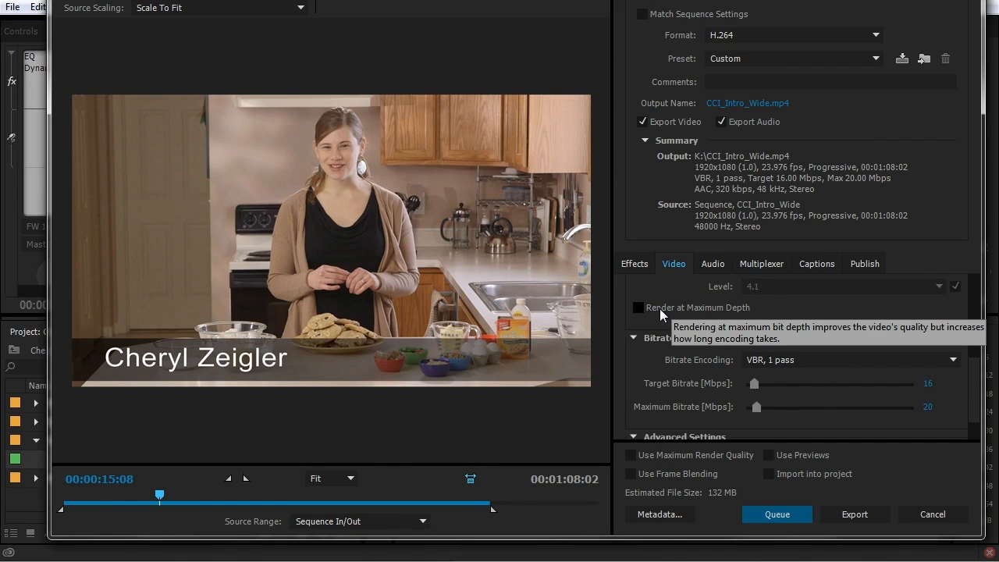
{"action": "scroll", "coordinate": [633, 320], "scroll_direction": "down", "scroll_amount": 1}
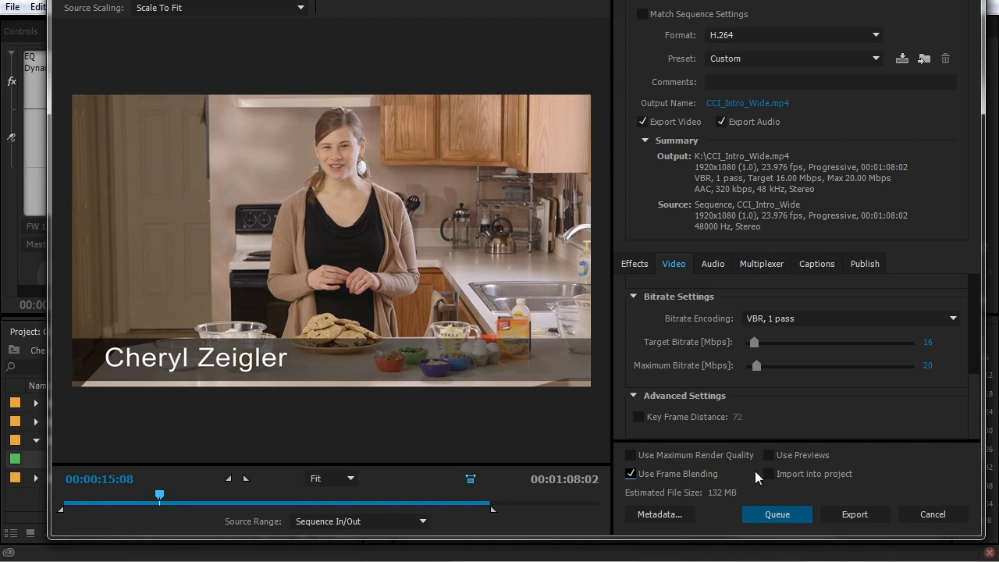
Review the audio export settings, keeping AAC format and codec at 48000 Hz stereo, 320 kbps
{"action": "left_click", "coordinate": [712, 263]}
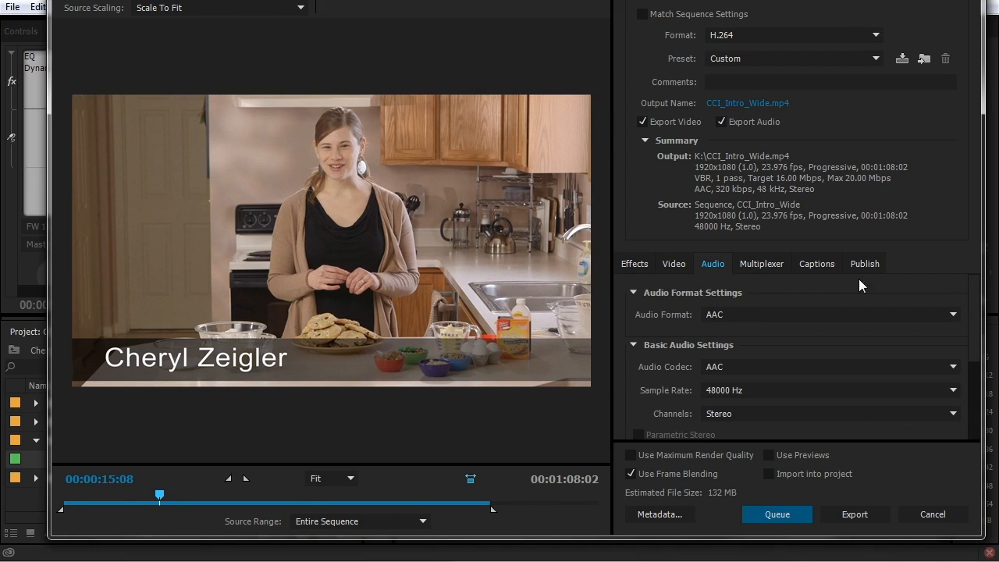
{"action": "scroll", "coordinate": [968, 288], "scroll_direction": "down", "scroll_amount": 1}
{"action": "left_click", "coordinate": [775, 295]}
{"action": "left_click", "coordinate": [741, 298]}
{"action": "scroll", "coordinate": [975, 328], "scroll_direction": "up", "scroll_amount": 1}
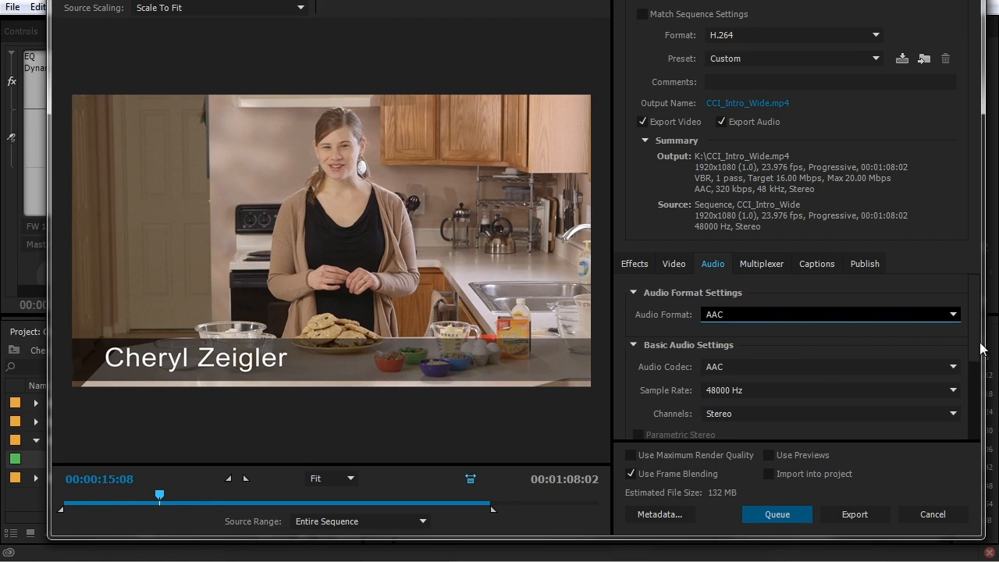
{"action": "left_click", "coordinate": [738, 364]}
{"action": "left_click", "coordinate": [707, 381]}
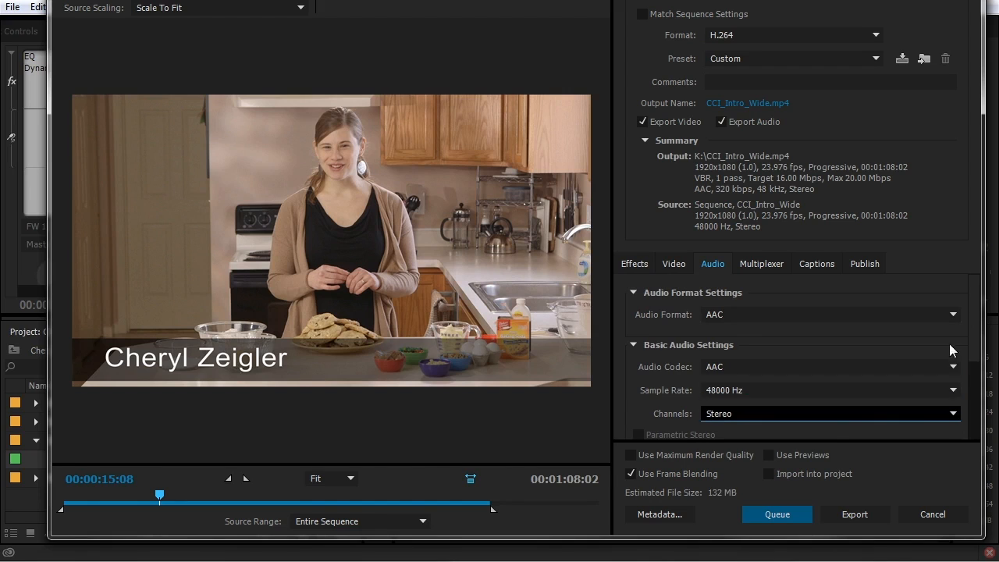
{"action": "scroll", "coordinate": [966, 404], "scroll_direction": "down", "scroll_amount": 7}
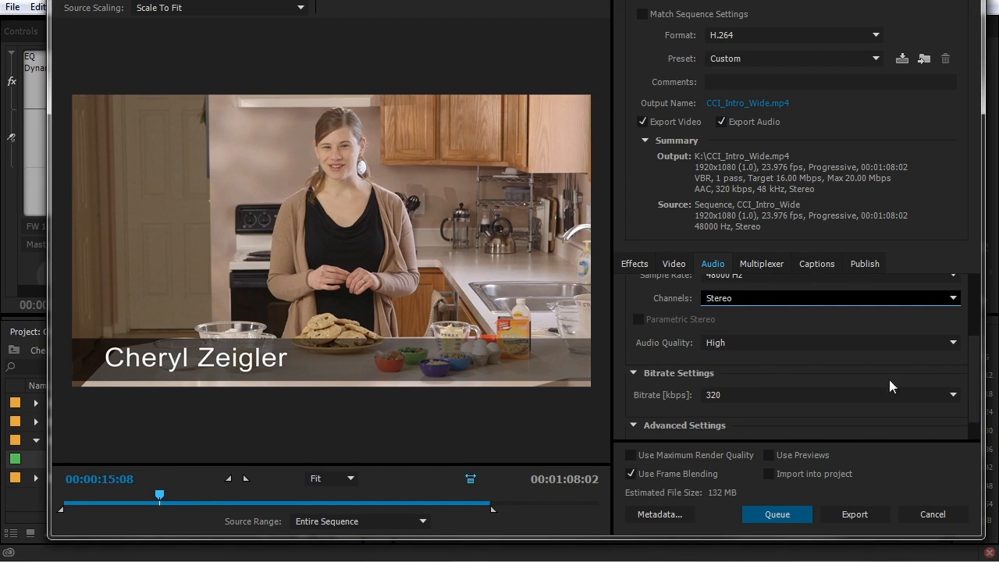
{"action": "left_click", "coordinate": [855, 395]}
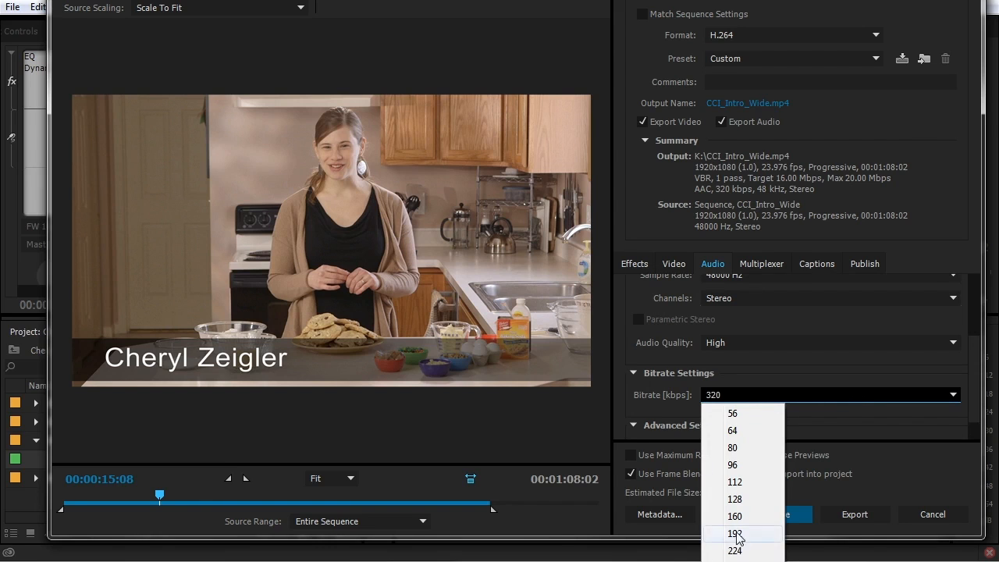
{"action": "left_click", "coordinate": [655, 401]}
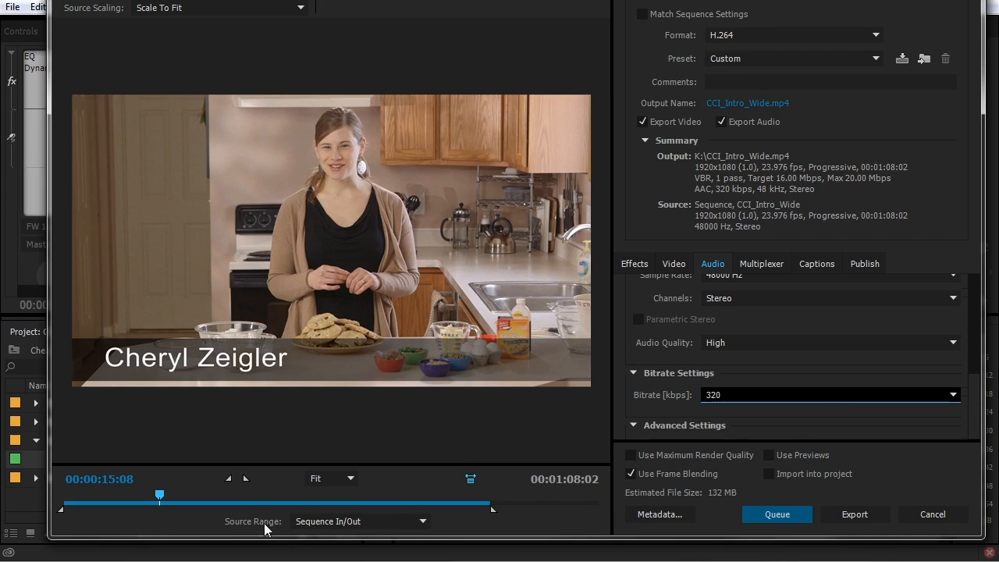
Try a shorter out point, then export the entire CCI_Intro_Wide sequence to the Media Encoder queue
{"action": "left_click", "coordinate": [318, 523]}
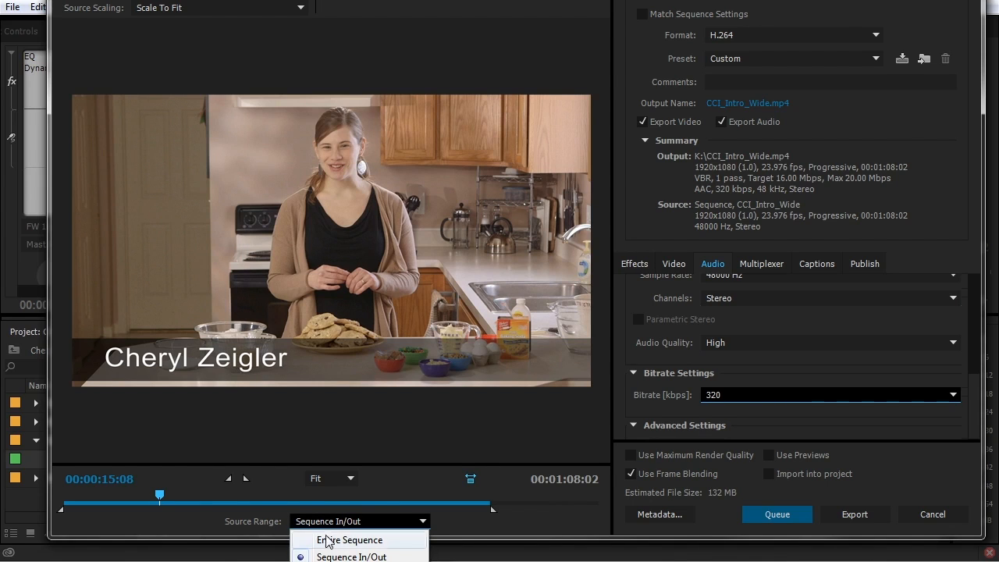
{"action": "left_click", "coordinate": [331, 538]}
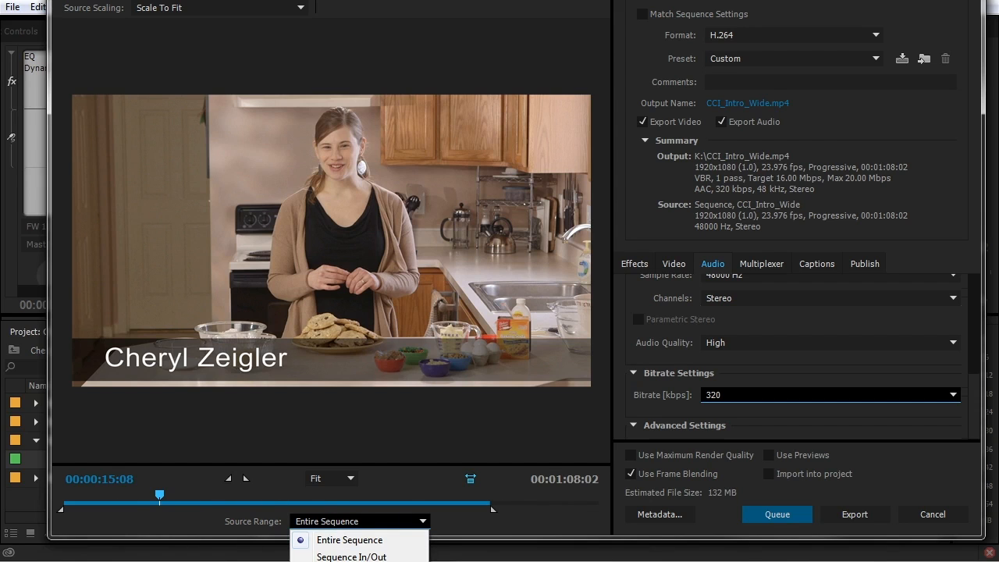
{"action": "left_click", "coordinate": [412, 478]}
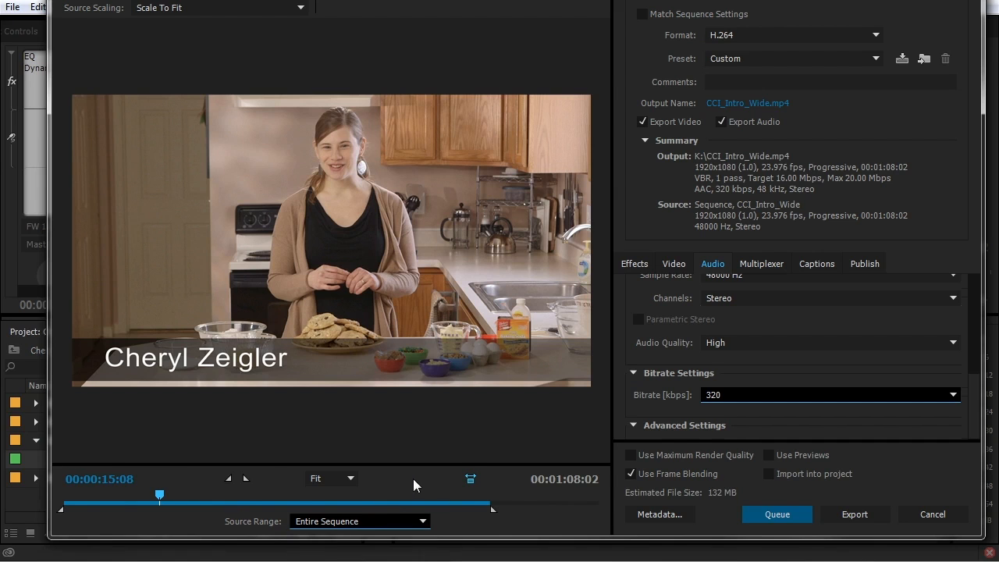
{"action": "left_click_drag", "start_coordinate": [494, 509], "coordinate": [227, 507]}
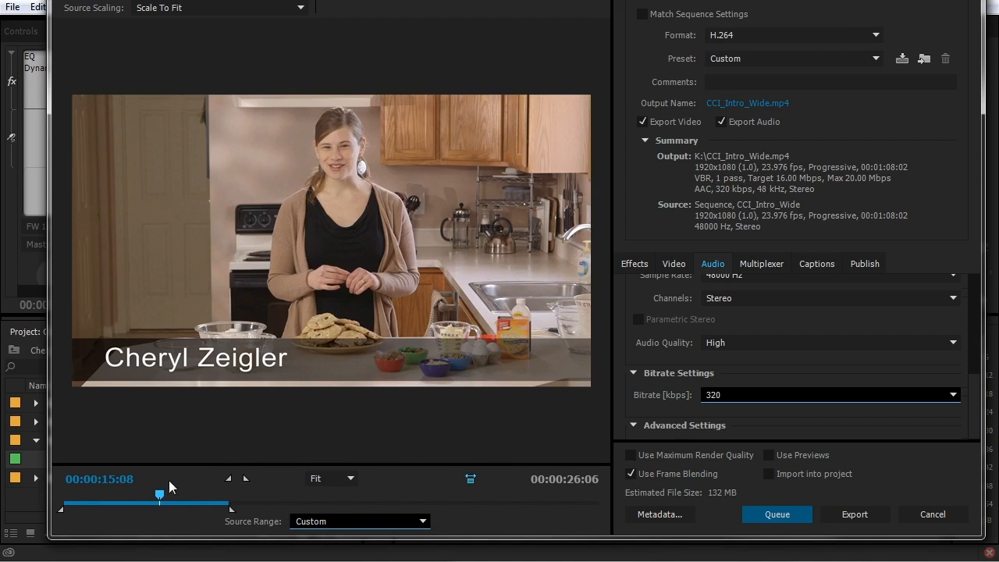
{"action": "left_click", "coordinate": [335, 524]}
{"action": "left_click", "coordinate": [320, 537]}
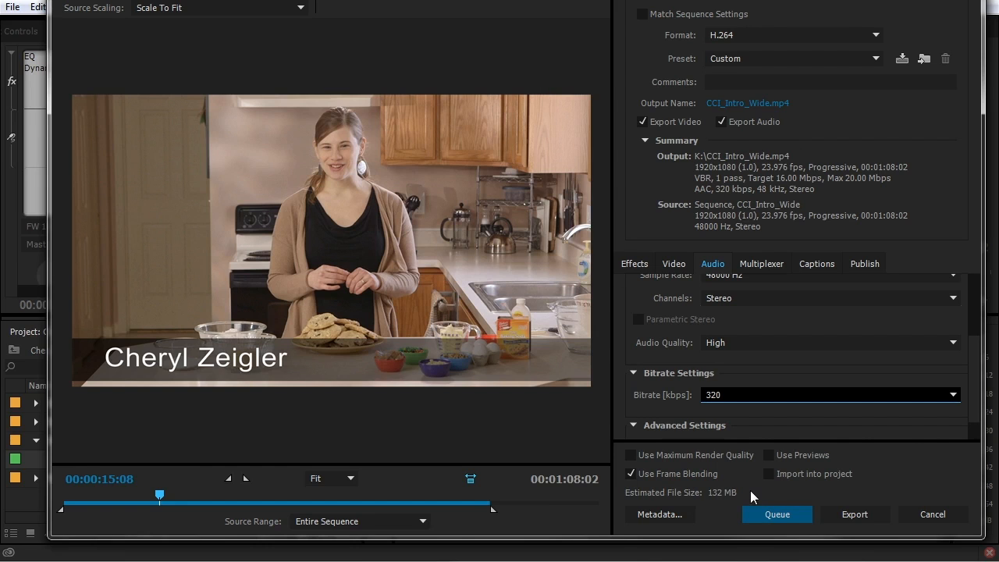
{"action": "scroll", "coordinate": [889, 343], "scroll_direction": "up", "scroll_amount": 3}
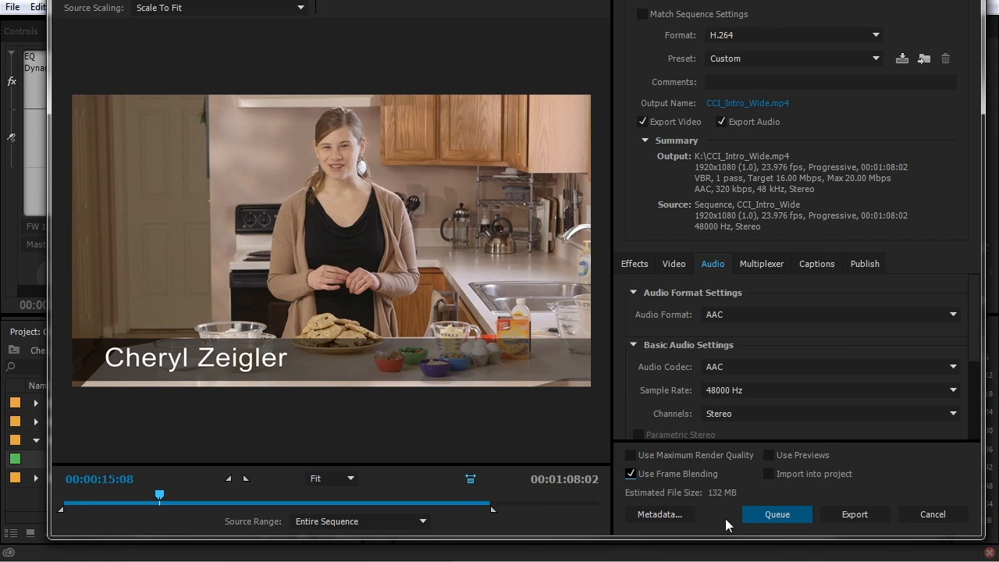
{"action": "left_click", "coordinate": [774, 514]}
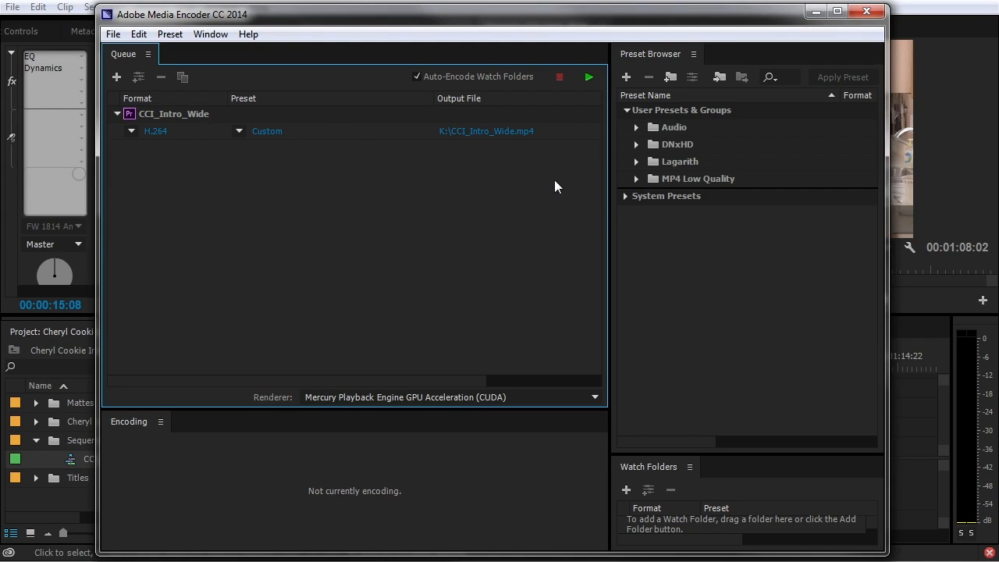
Start encoding the queue, enlarge the encoding progress panel, and move Media Encoder to the right
{"action": "left_click", "coordinate": [588, 77]}
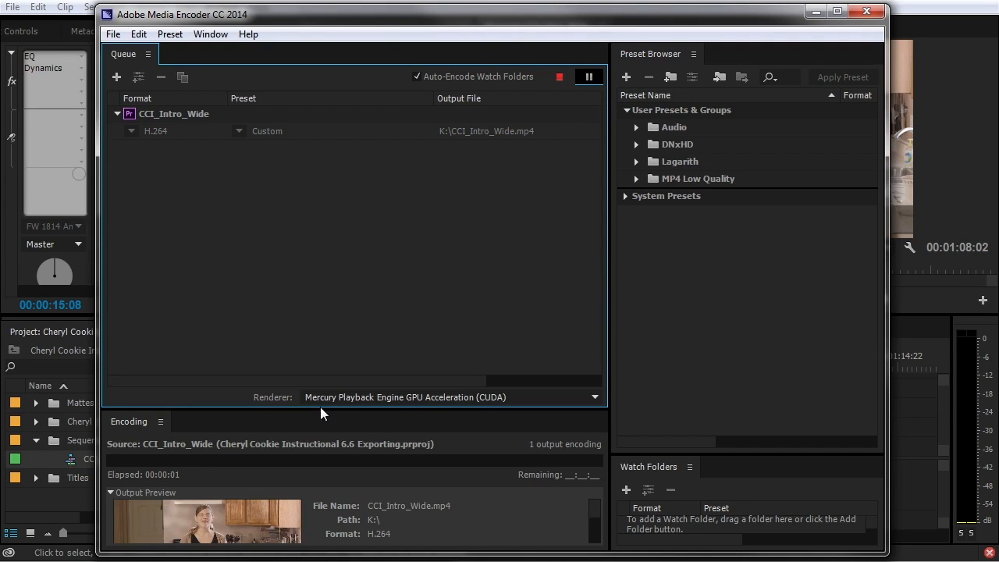
{"action": "left_click_drag", "start_coordinate": [321, 407], "coordinate": [320, 292]}
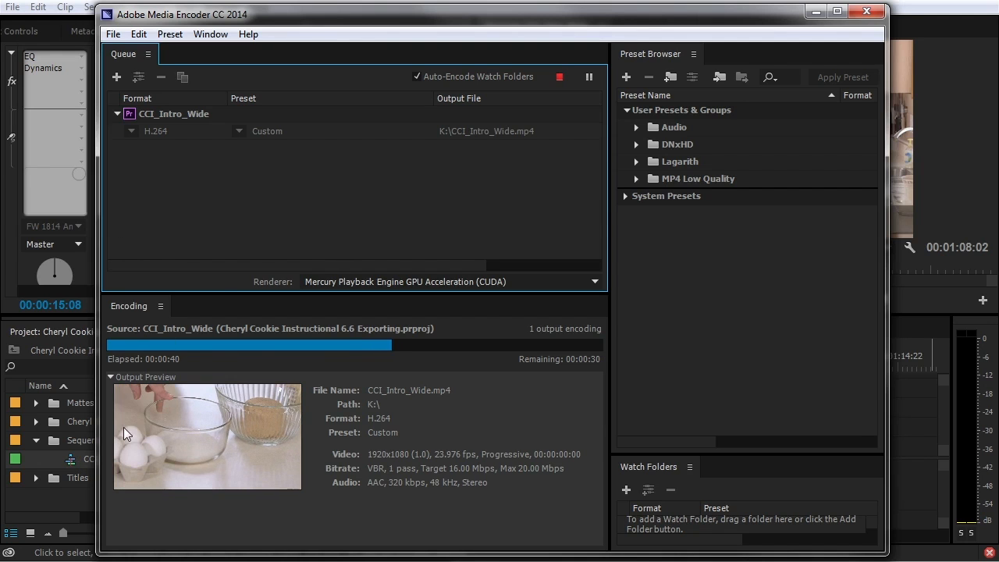
{"action": "left_click_drag", "start_coordinate": [304, 18], "coordinate": [877, 29]}
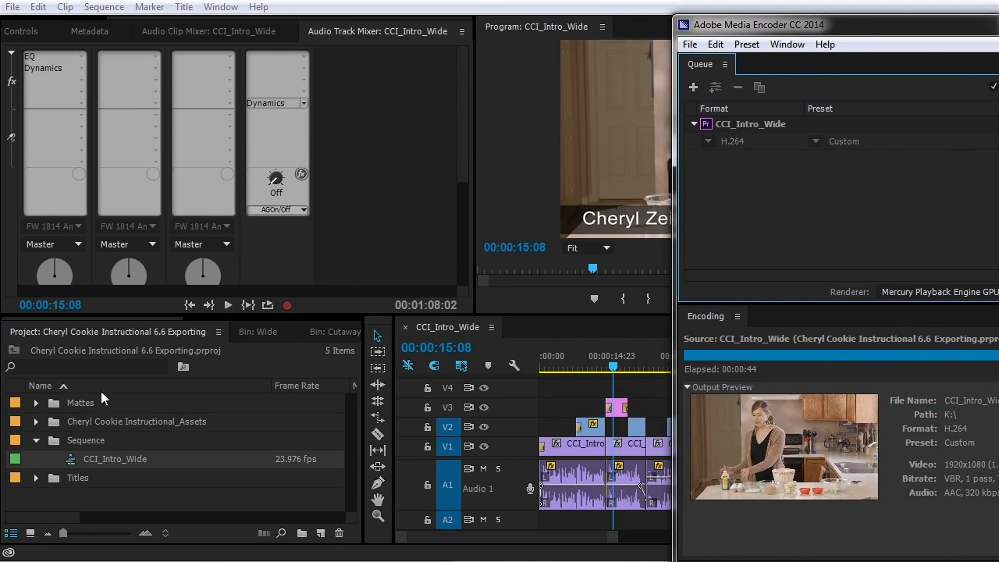
Recentre Media Encoder and keep H.264 as the second queue item's format
{"action": "left_click", "coordinate": [64, 467]}
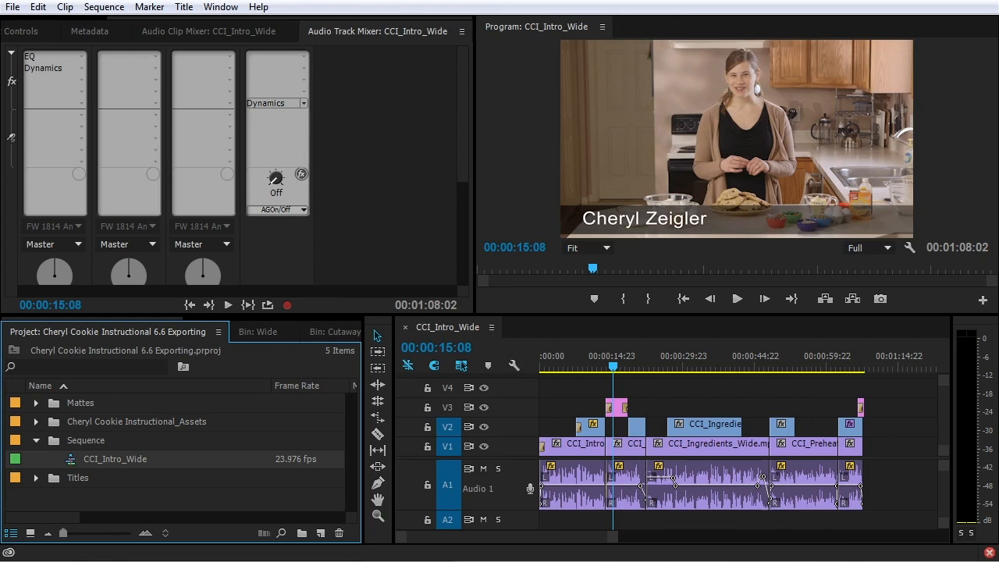
{"action": "left_click_drag", "start_coordinate": [998, 26], "coordinate": [559, 24]}
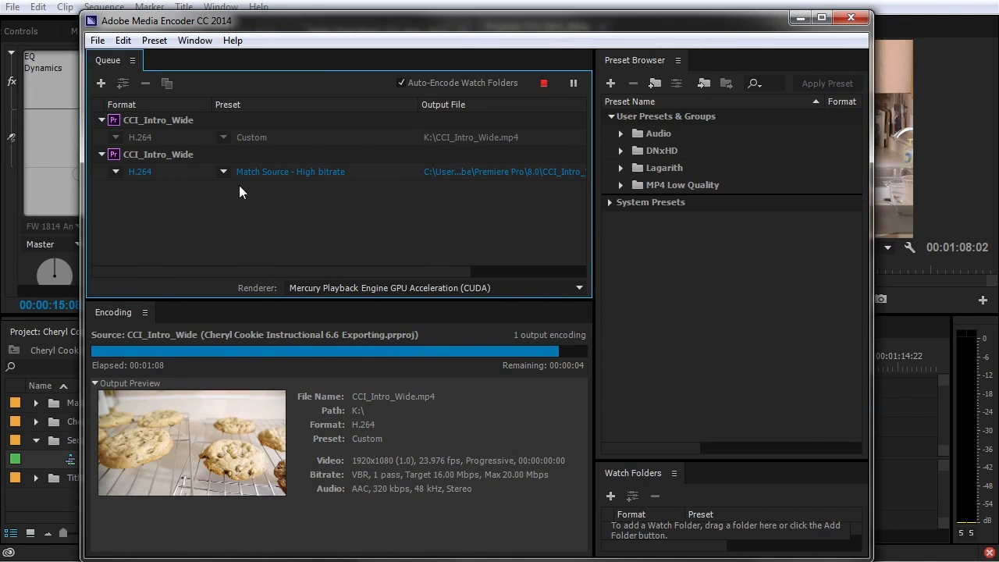
{"action": "left_click", "coordinate": [115, 171]}
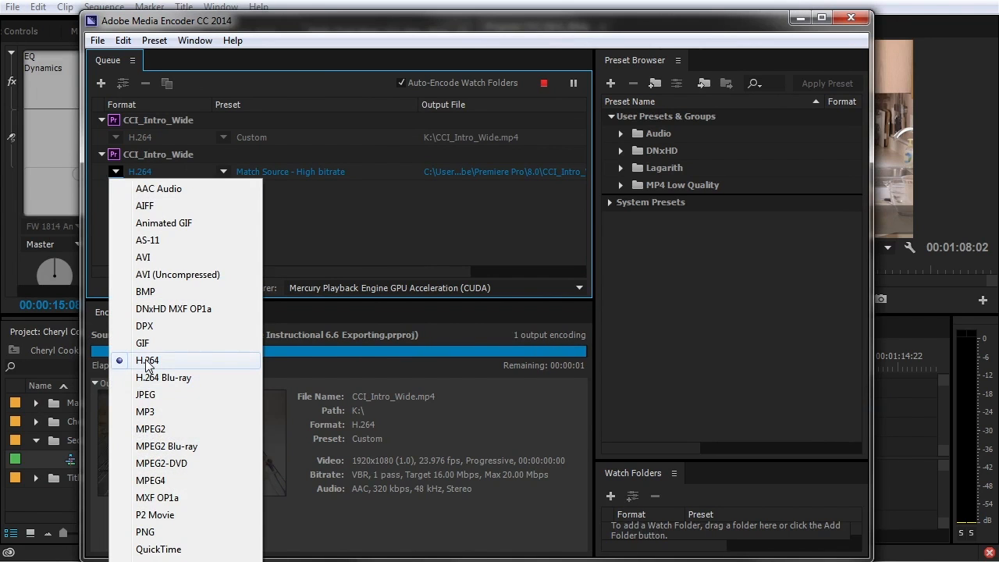
{"action": "left_click", "coordinate": [148, 360]}
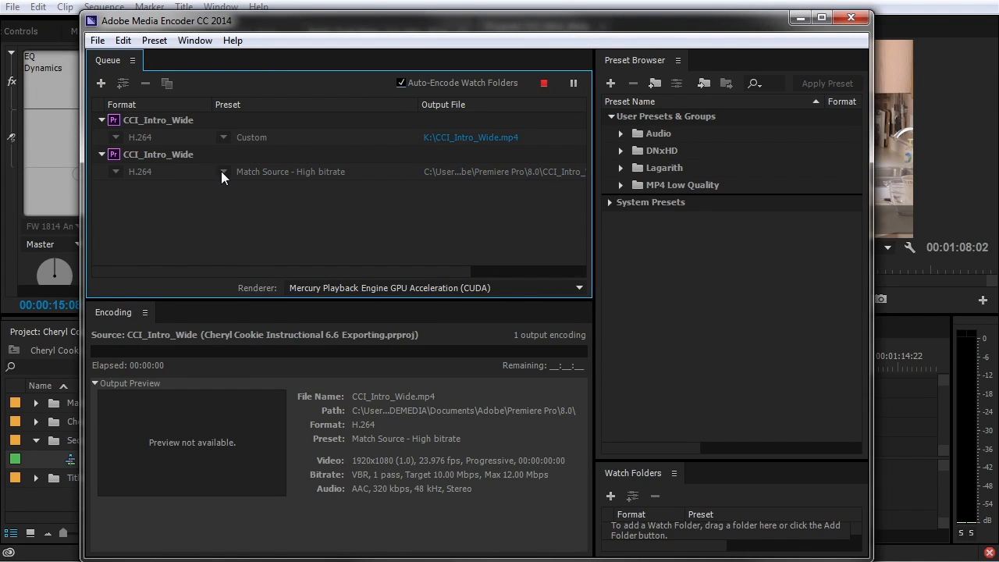
Stop encoding, delete both queue items, and re-add the CCI_Intro_Wide sequence to the empty queue
{"action": "left_click", "coordinate": [545, 85]}
{"action": "left_click", "coordinate": [552, 323]}
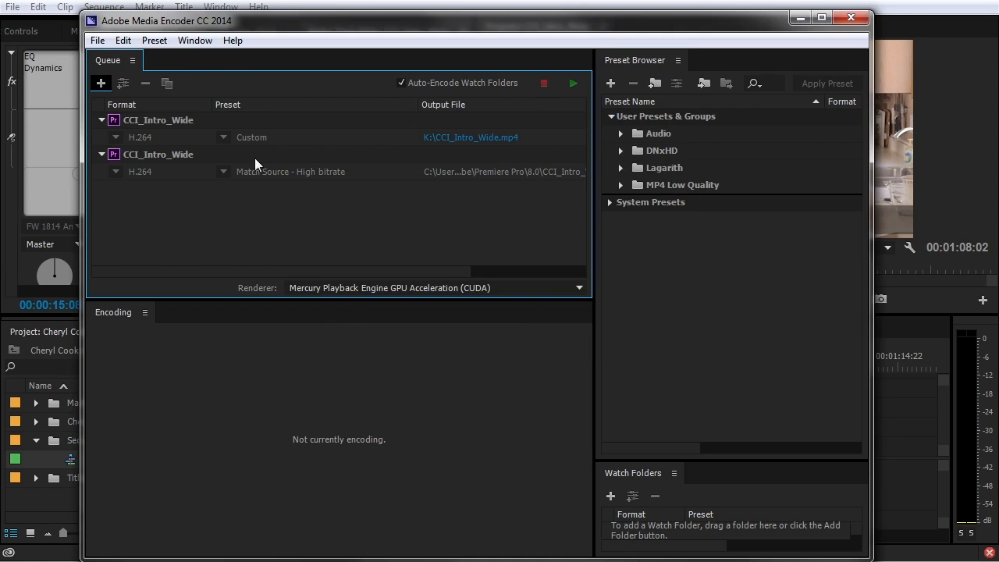
{"action": "left_click", "coordinate": [163, 154]}
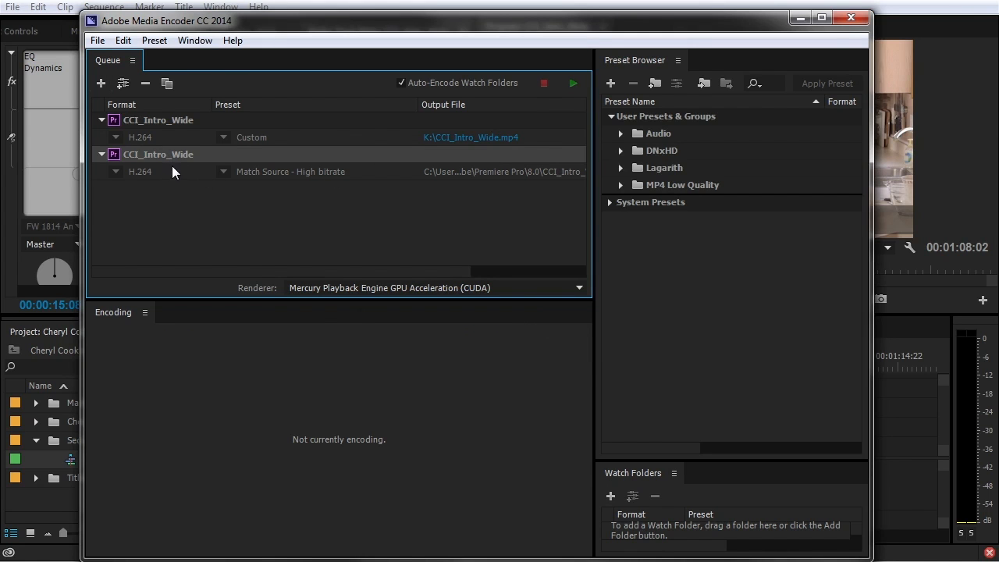
{"action": "key", "text": "Delete"}
{"action": "left_click", "coordinate": [559, 341]}
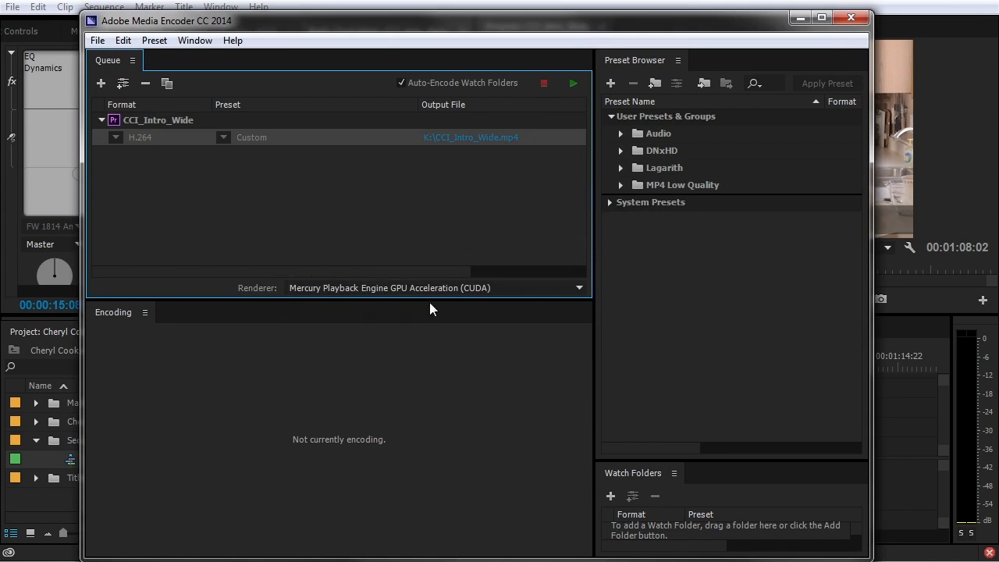
{"action": "left_click", "coordinate": [165, 118]}
{"action": "key", "text": "Delete"}
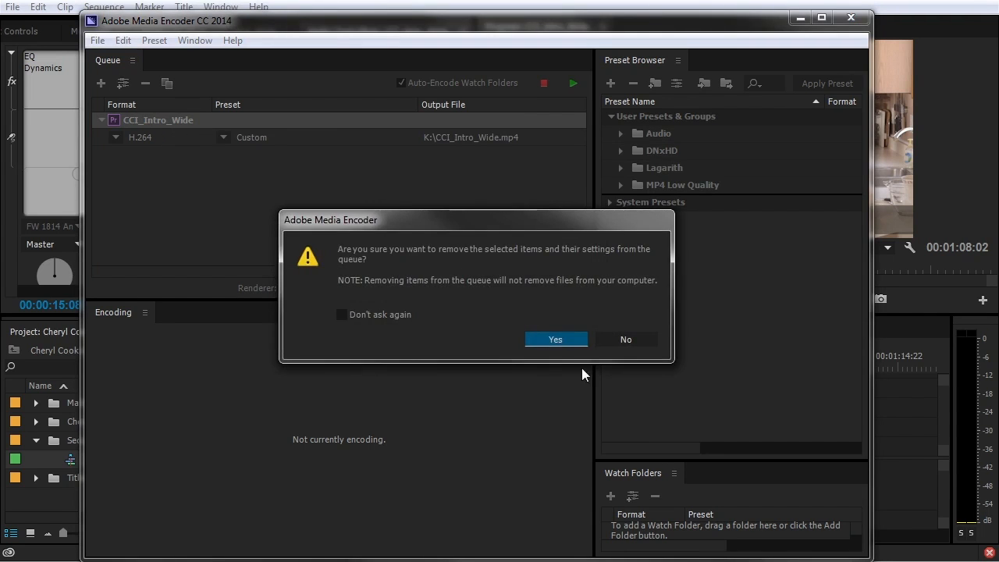
{"action": "left_click", "coordinate": [555, 340]}
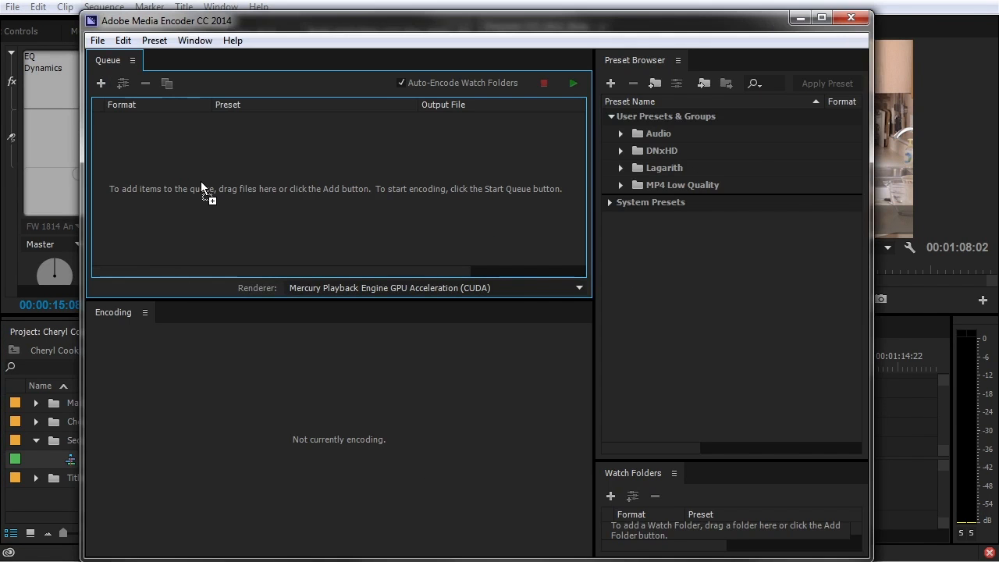
{"action": "left_click_drag", "start_coordinate": [201, 189], "coordinate": [201, 188]}
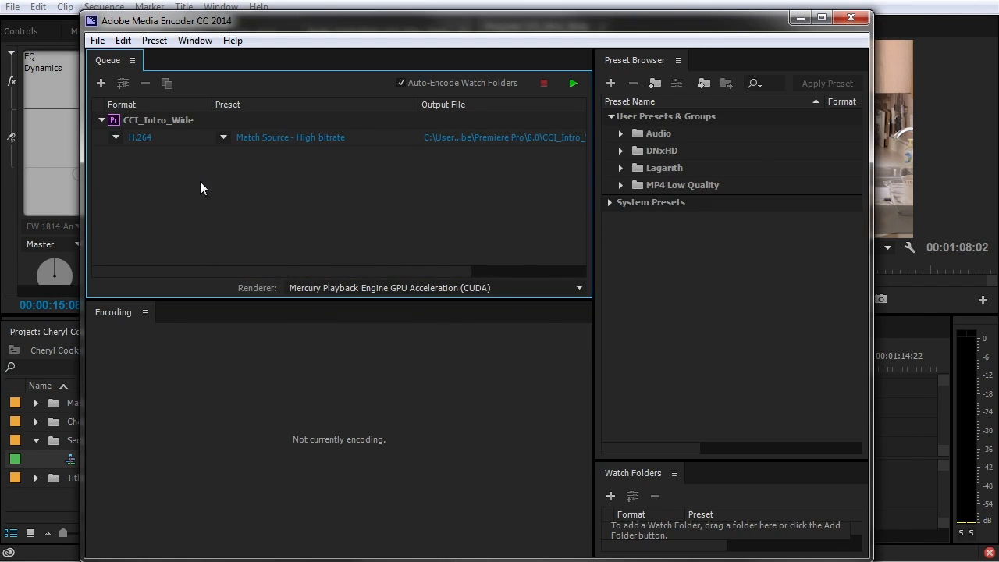
Inspect the item's preset list, Export Settings and save location, leaving Match Source - High bitrate unchanged
{"action": "left_click", "coordinate": [223, 137]}
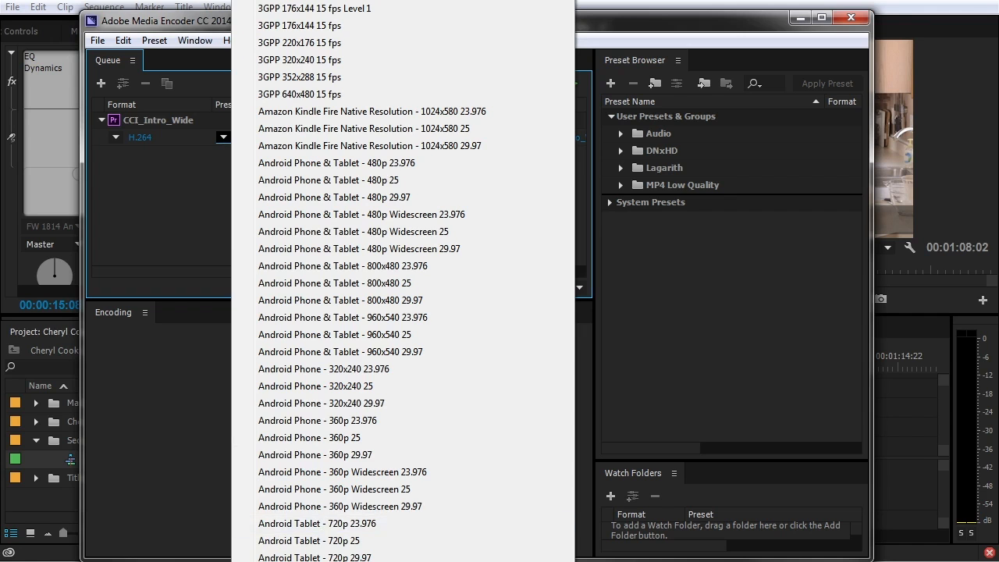
{"action": "left_click", "coordinate": [187, 235]}
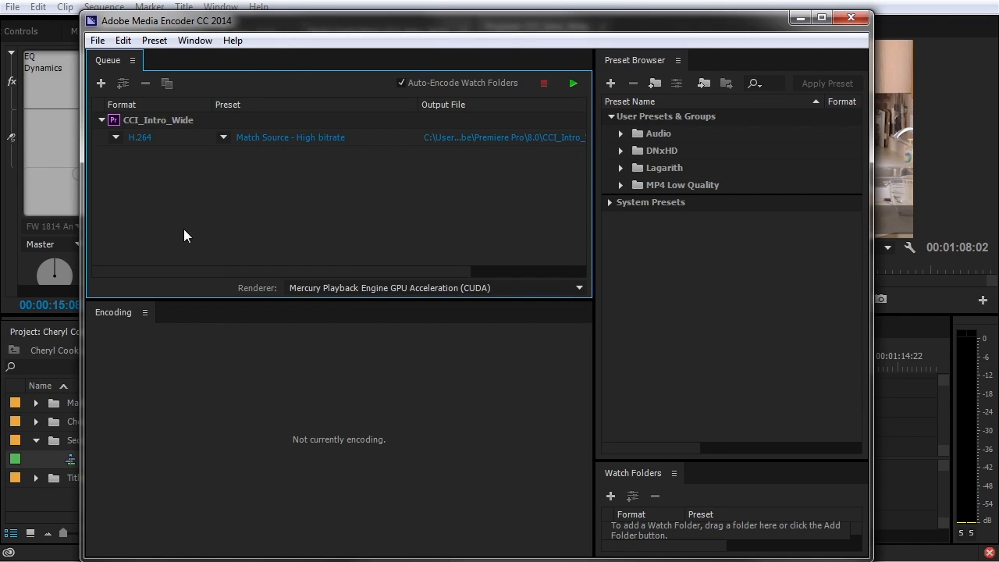
{"action": "left_click", "coordinate": [284, 138]}
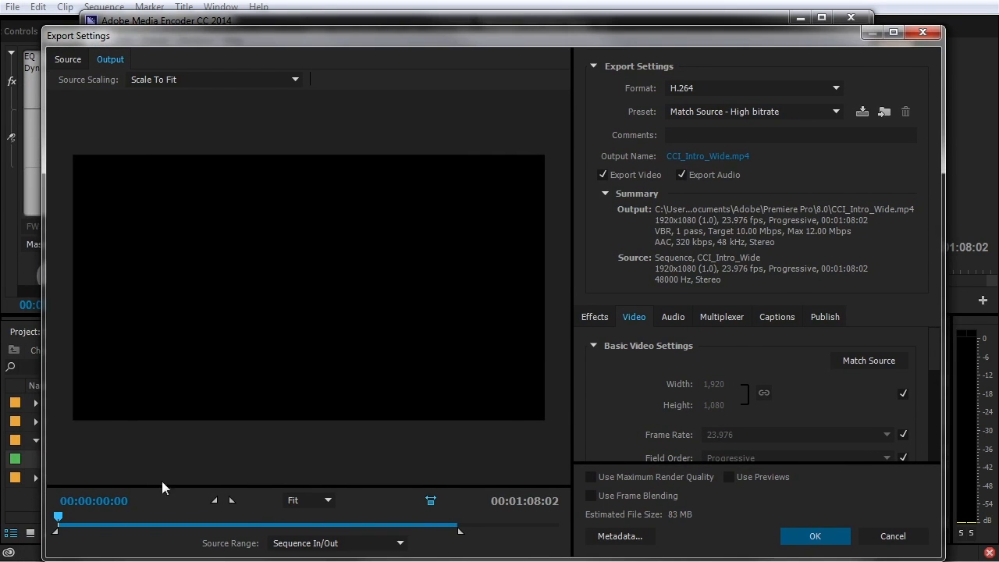
{"action": "left_click", "coordinate": [892, 537]}
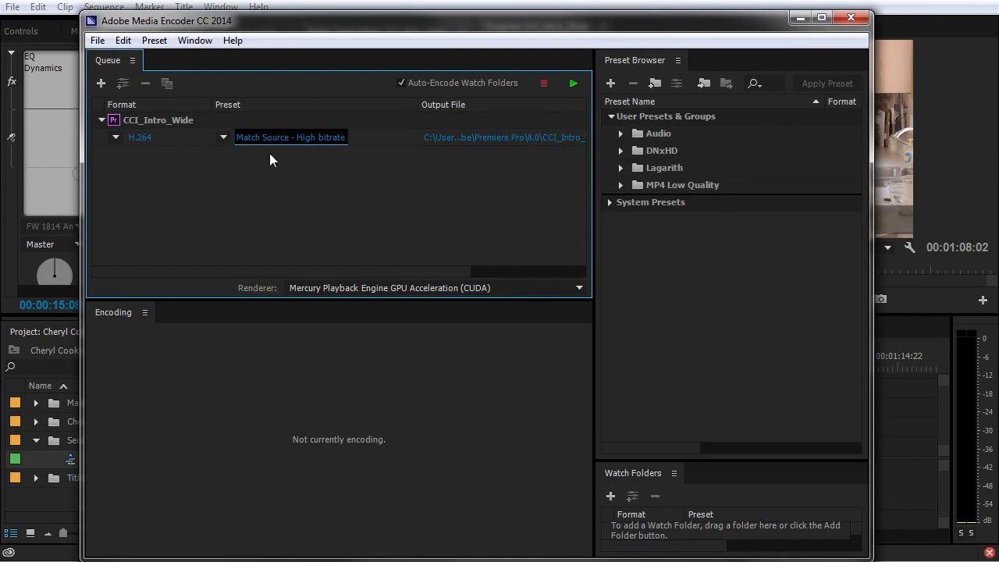
{"action": "left_click", "coordinate": [481, 139]}
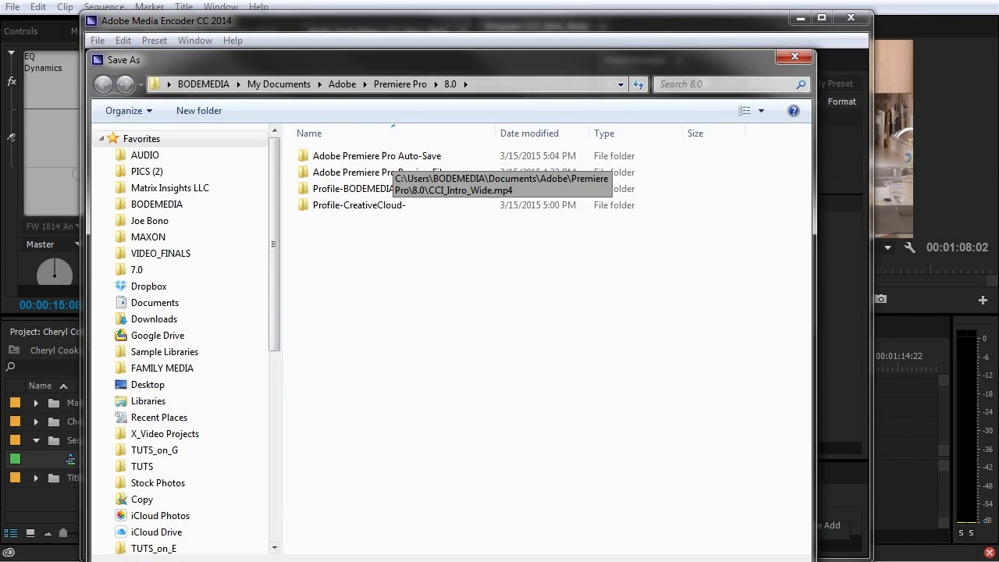
{"action": "left_click", "coordinate": [804, 57]}
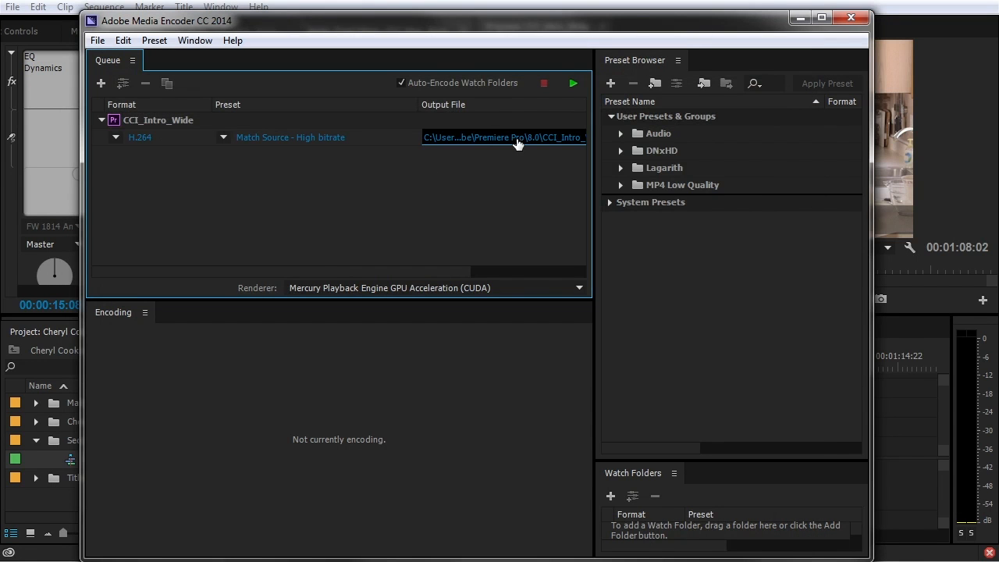
Delete the CCI_Intro_Wide item from the queue, leaving it empty
{"action": "key", "text": "Delete"}
{"action": "left_click", "coordinate": [559, 340]}
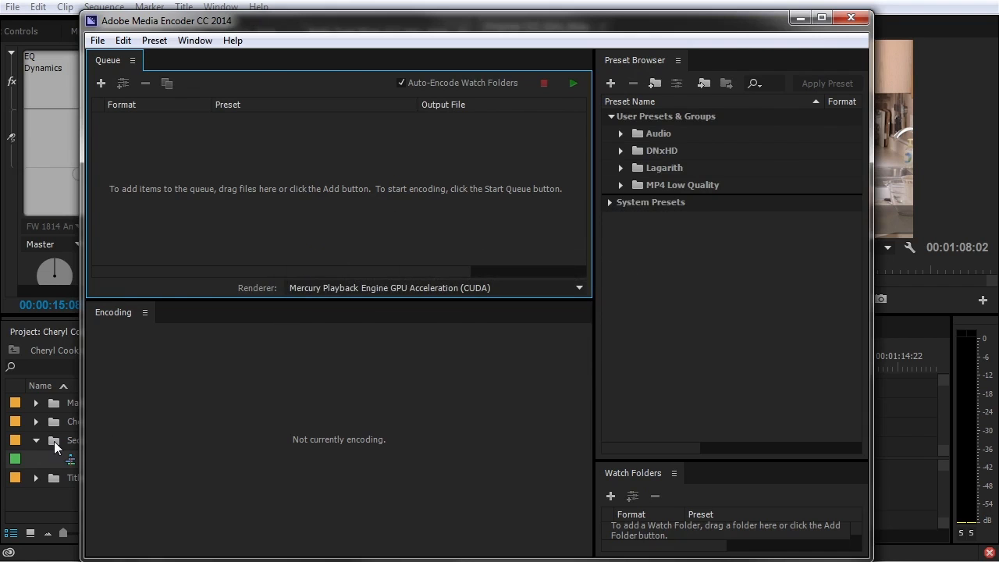
{"action": "left_click", "coordinate": [54, 441]}
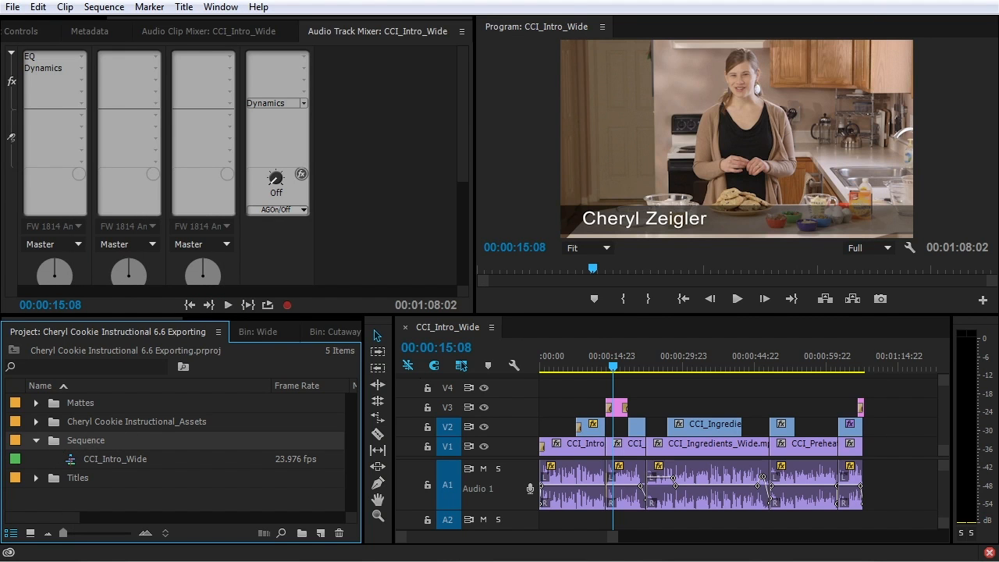
Queue CCI_Intro_Wide by dragging it into Media Encoder and again from Premiere's Export Settings
{"action": "left_click_drag", "start_coordinate": [54, 441], "coordinate": [311, 150]}
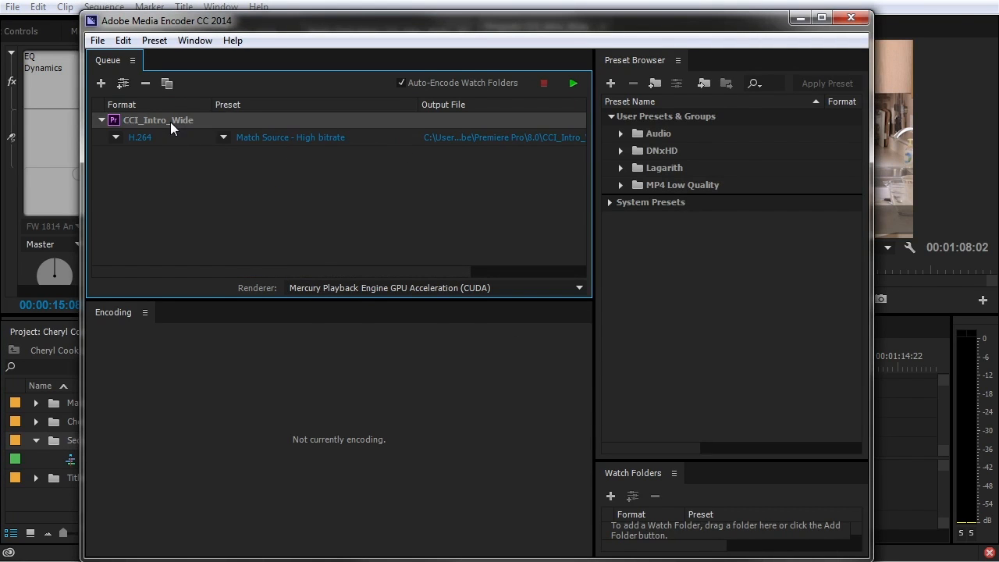
{"action": "left_click", "coordinate": [82, 480]}
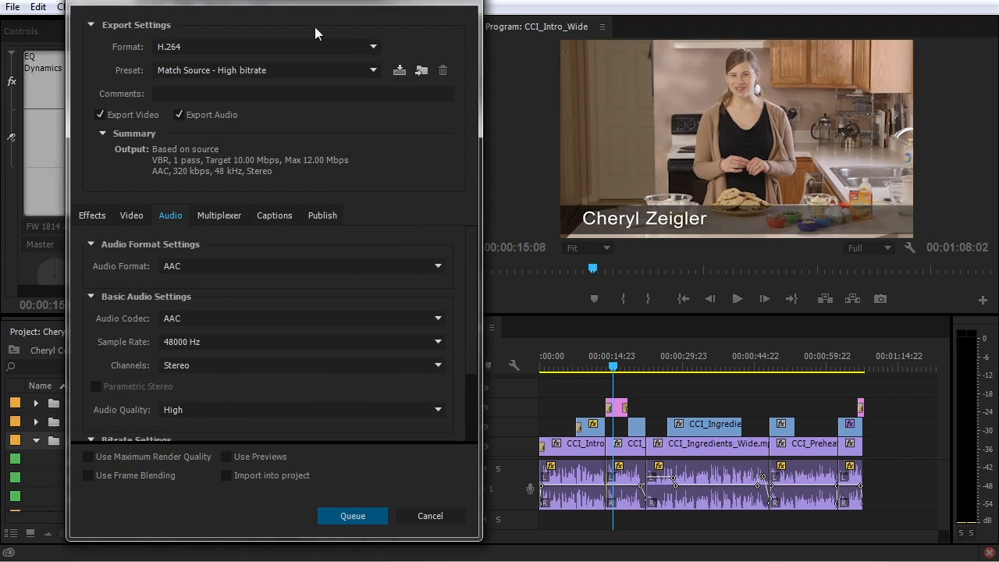
{"action": "left_click_drag", "start_coordinate": [481, 92], "coordinate": [565, 99]}
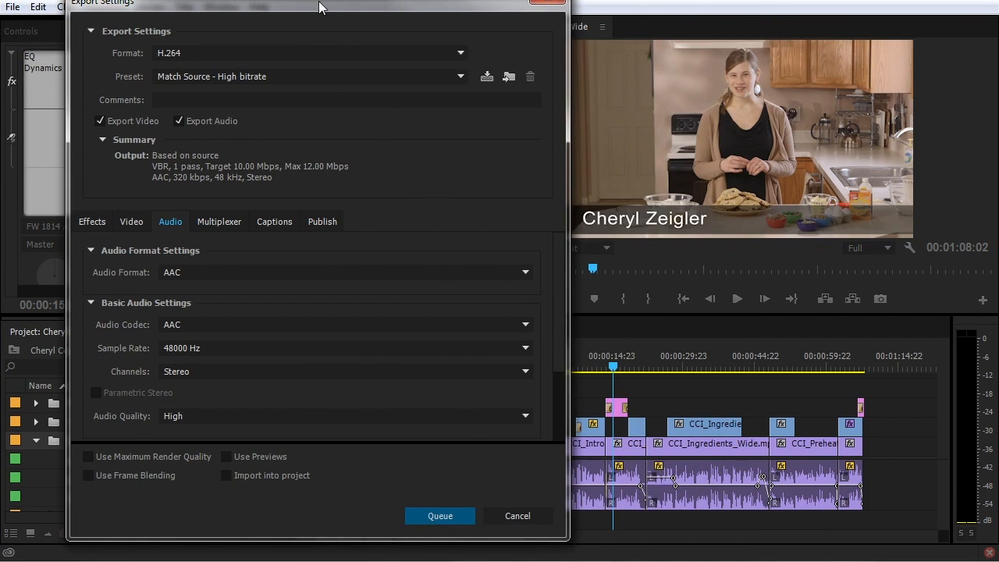
{"action": "left_click_drag", "start_coordinate": [297, 4], "coordinate": [444, 4]}
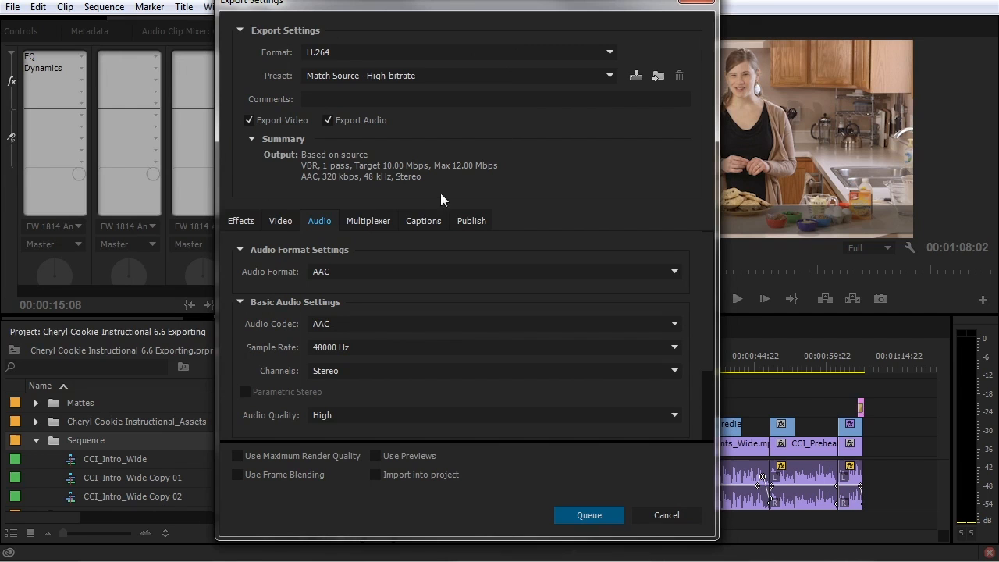
{"action": "left_click", "coordinate": [594, 515]}
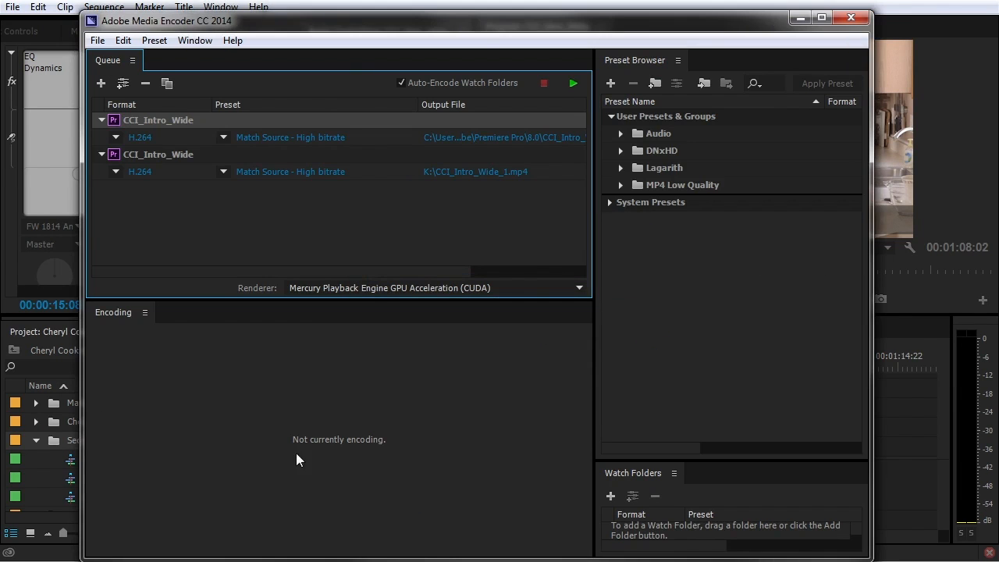
Add the Copy 01 and Copy 02 sequence duplicates, then select all queue items and delete them
{"action": "key", "text": "ctrl+d"}
{"action": "key", "text": "ctrl+d"}
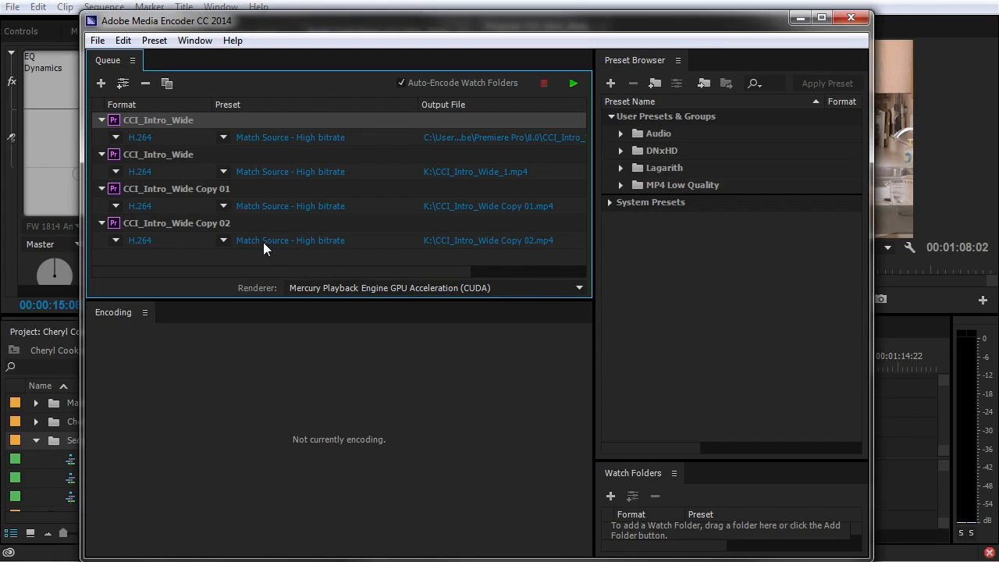
{"action": "left_click", "coordinate": [209, 228]}
{"action": "key", "text": "ctrl+a"}
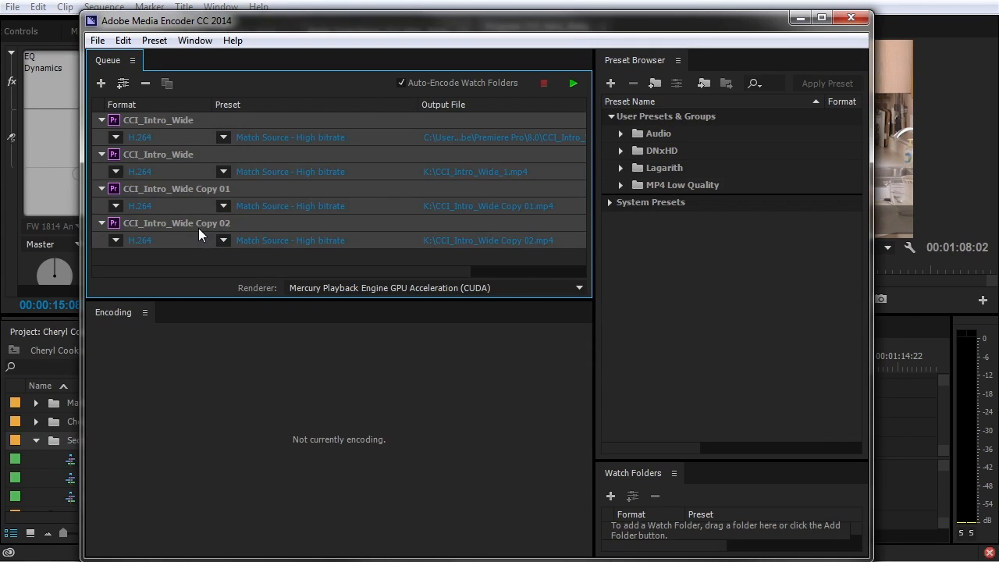
{"action": "key", "text": "Delete"}
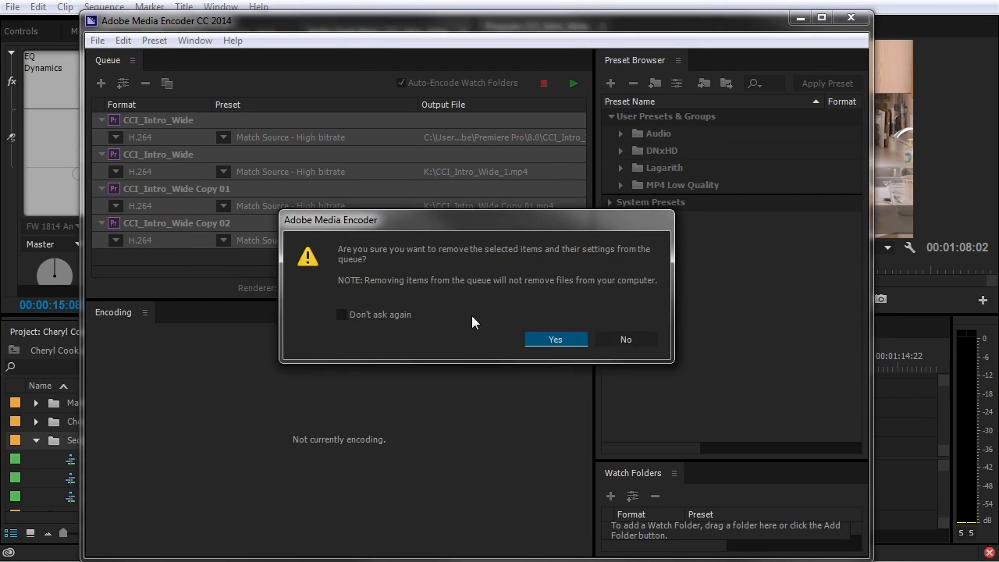
{"action": "left_click", "coordinate": [560, 340]}
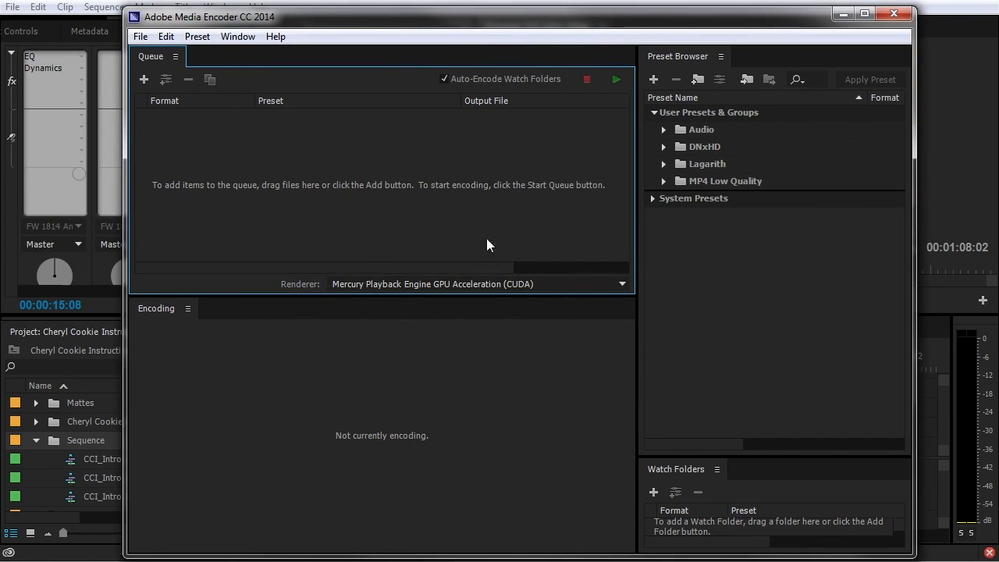
Show the two 720 24P H.264 presets in the MP4 Low Quality folder, then return to Premiere Pro
{"action": "left_click_drag", "start_coordinate": [427, 22], "coordinate": [367, 15]}
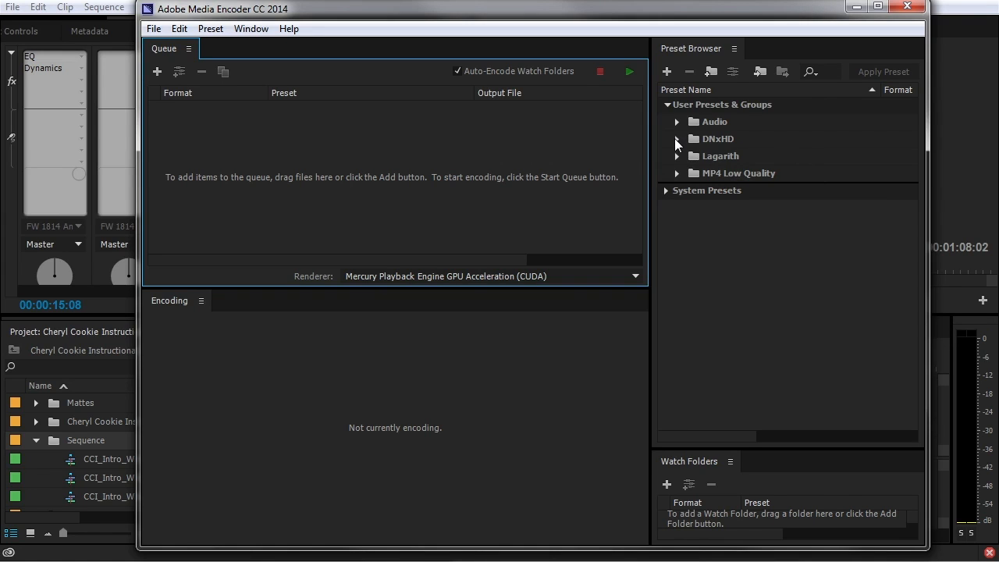
{"action": "left_click", "coordinate": [677, 173]}
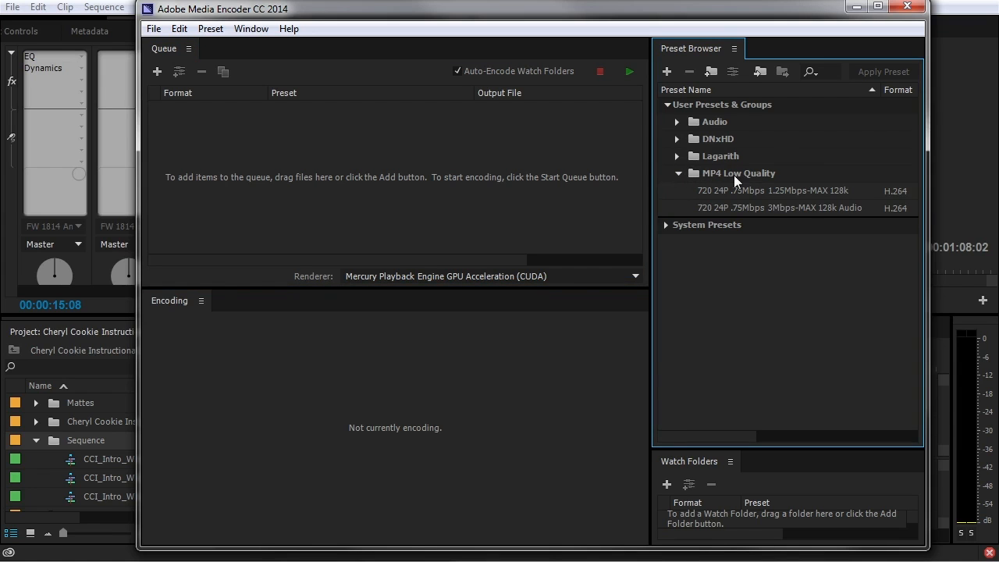
{"action": "mouse_move", "coordinate": [717, 192]}
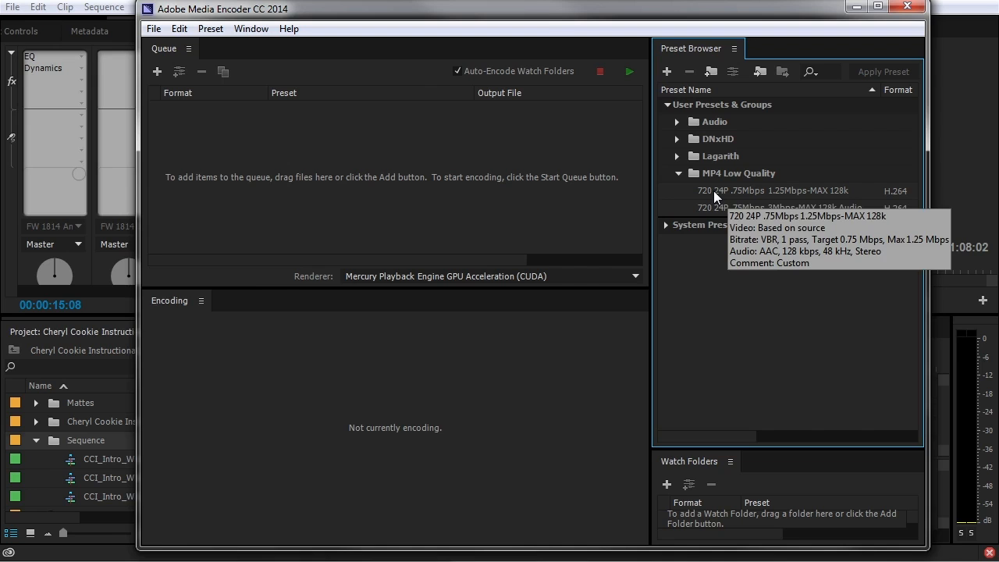
{"action": "left_click_drag", "start_coordinate": [538, 14], "coordinate": [963, 14]}
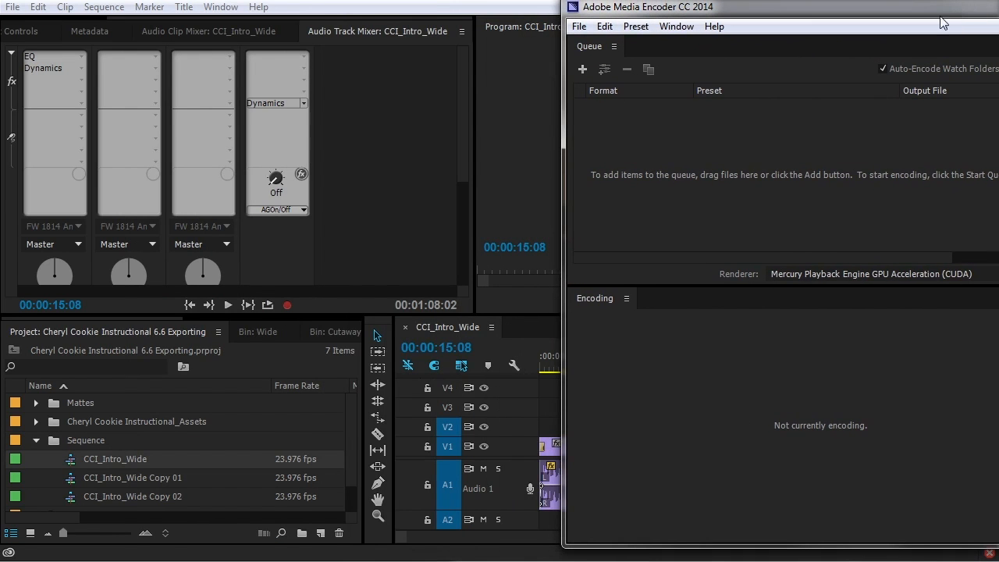
{"action": "left_click", "coordinate": [73, 459]}
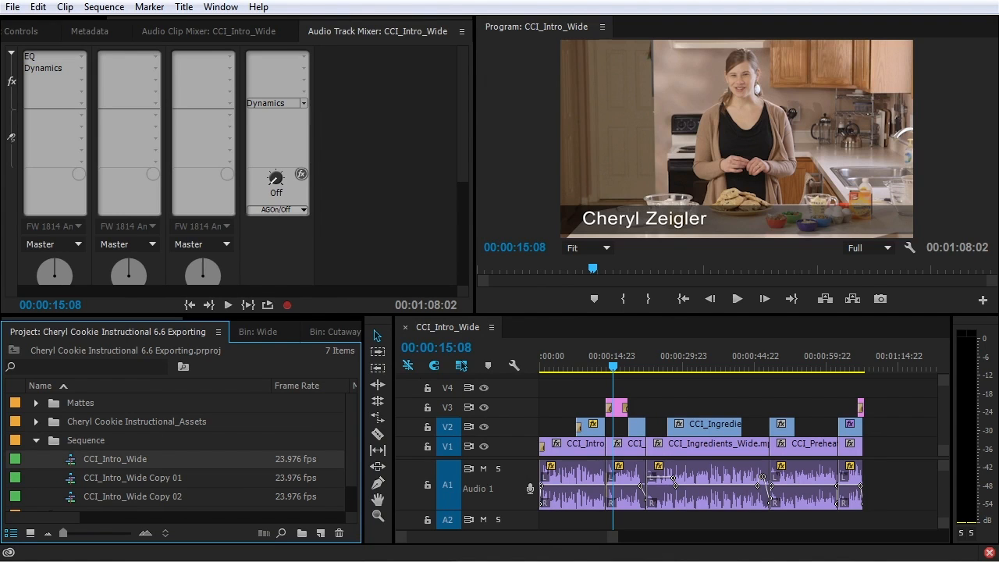
Bring Media Encoder back, then start and cancel a new preset from the Preset Browser
{"action": "left_click_drag", "start_coordinate": [998, 16], "coordinate": [673, 8]}
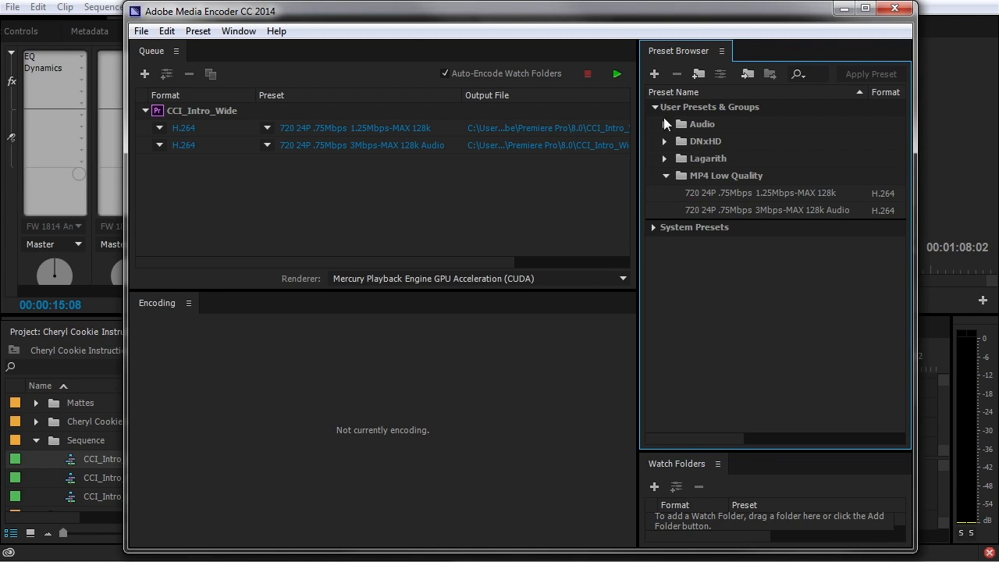
{"action": "left_click", "coordinate": [654, 75]}
{"action": "left_click_drag", "start_coordinate": [255, 40], "coordinate": [479, 39]}
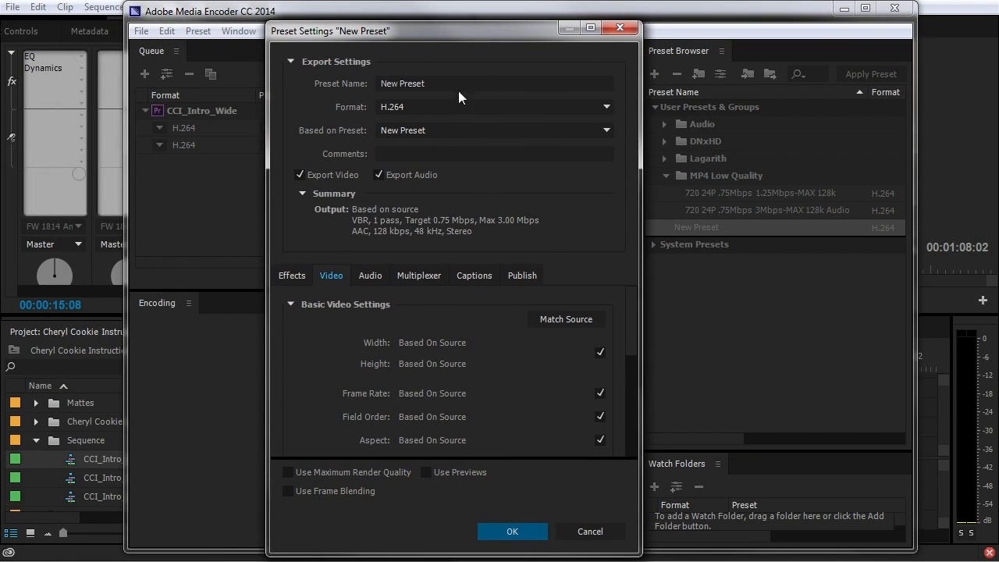
{"action": "left_click", "coordinate": [587, 535]}
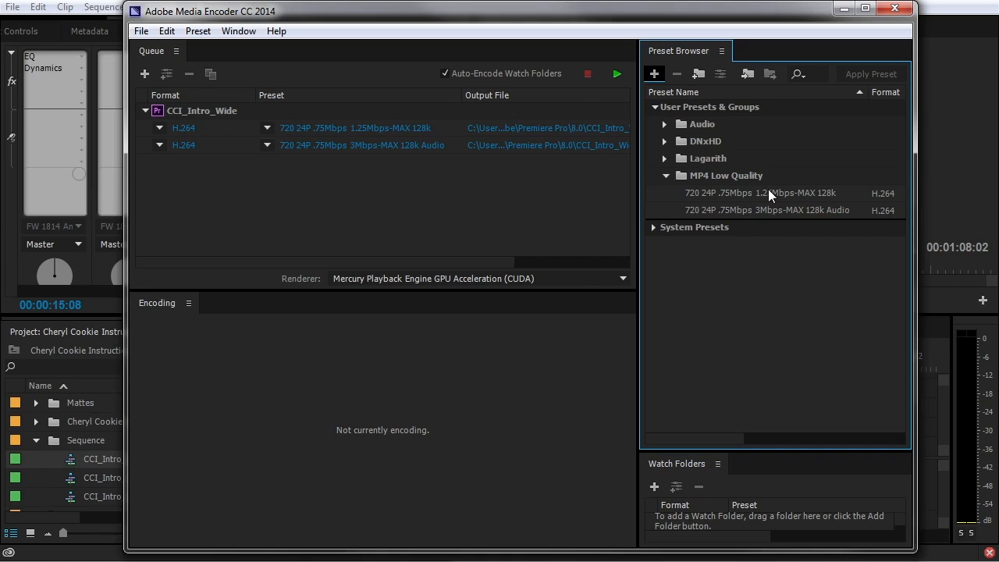
{"action": "mouse_move", "coordinate": [768, 189]}
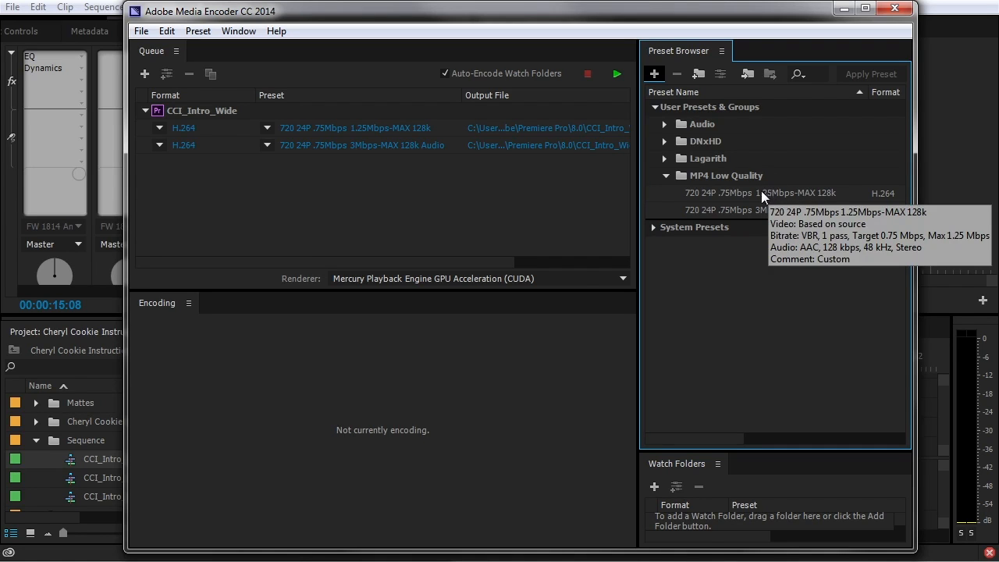